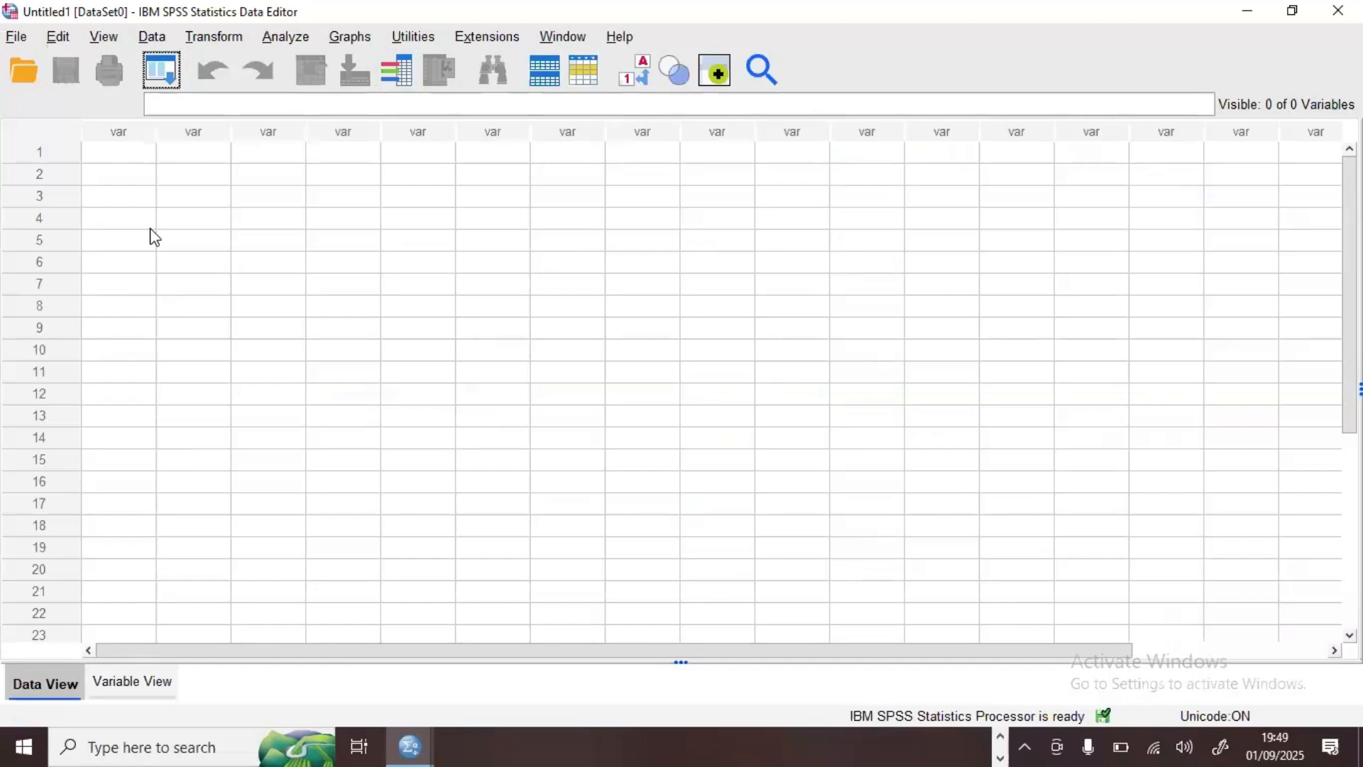
Step: Switch to the descriptive_analysis_dataset workbook in Excel and display its Sheet2
{"action": "left_click", "coordinate": [999, 736]}
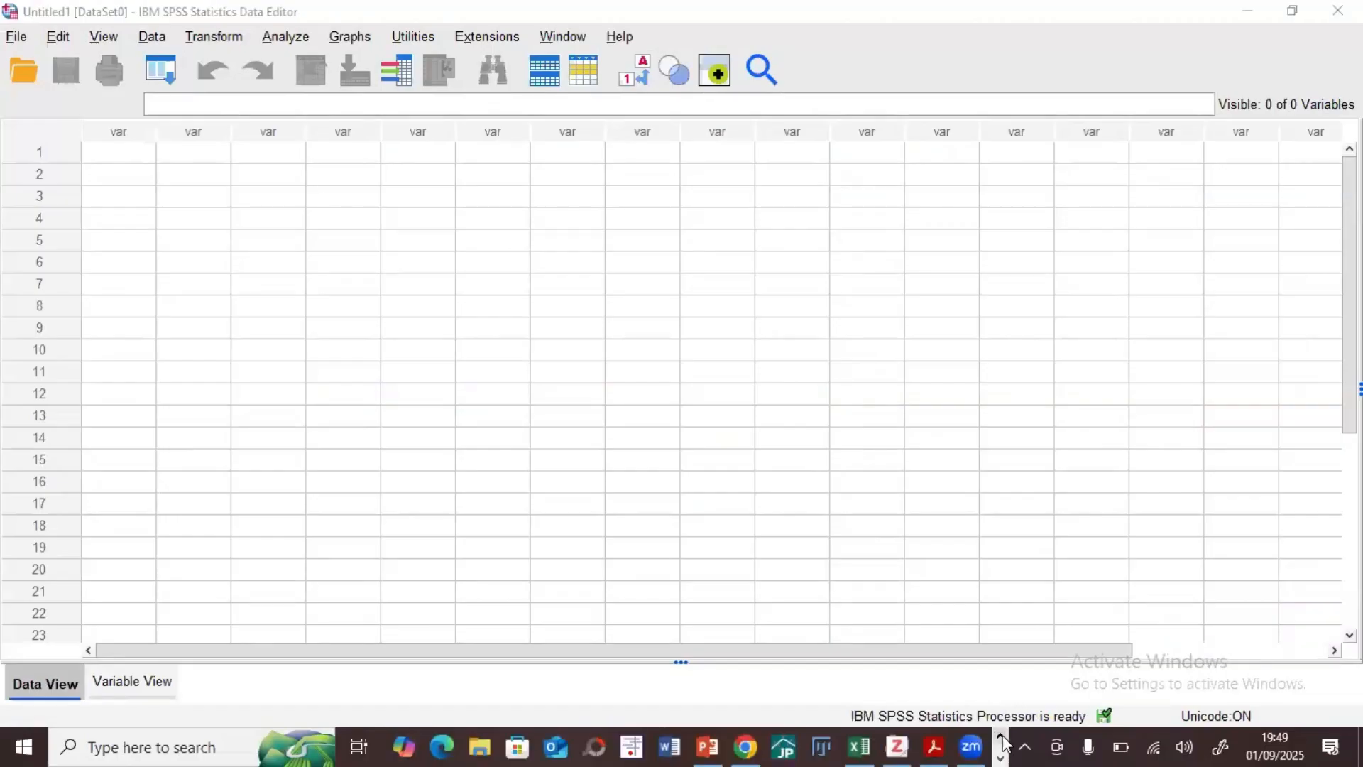
{"action": "left_click", "coordinate": [859, 743]}
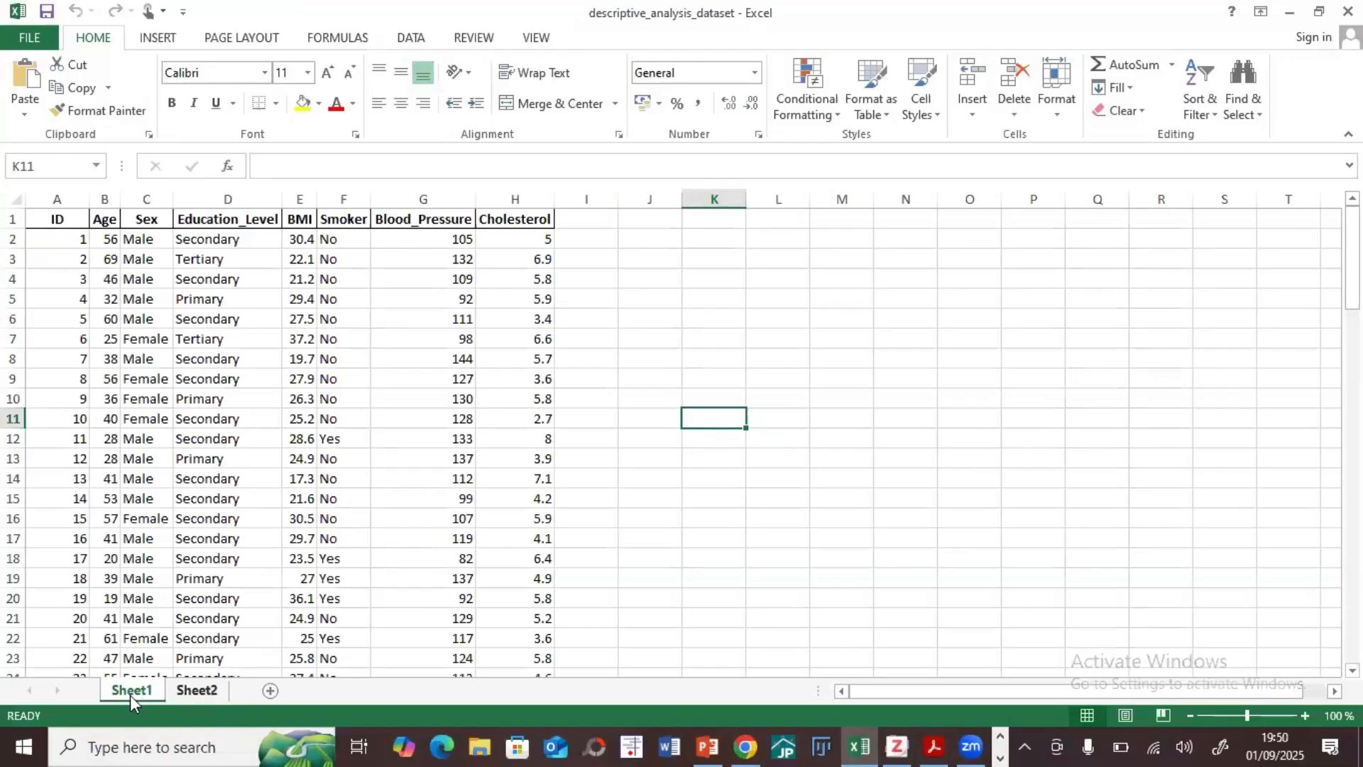
{"action": "left_click", "coordinate": [186, 698]}
{"action": "scroll", "coordinate": [397, 568], "scroll_direction": "up", "scroll_amount": 20}
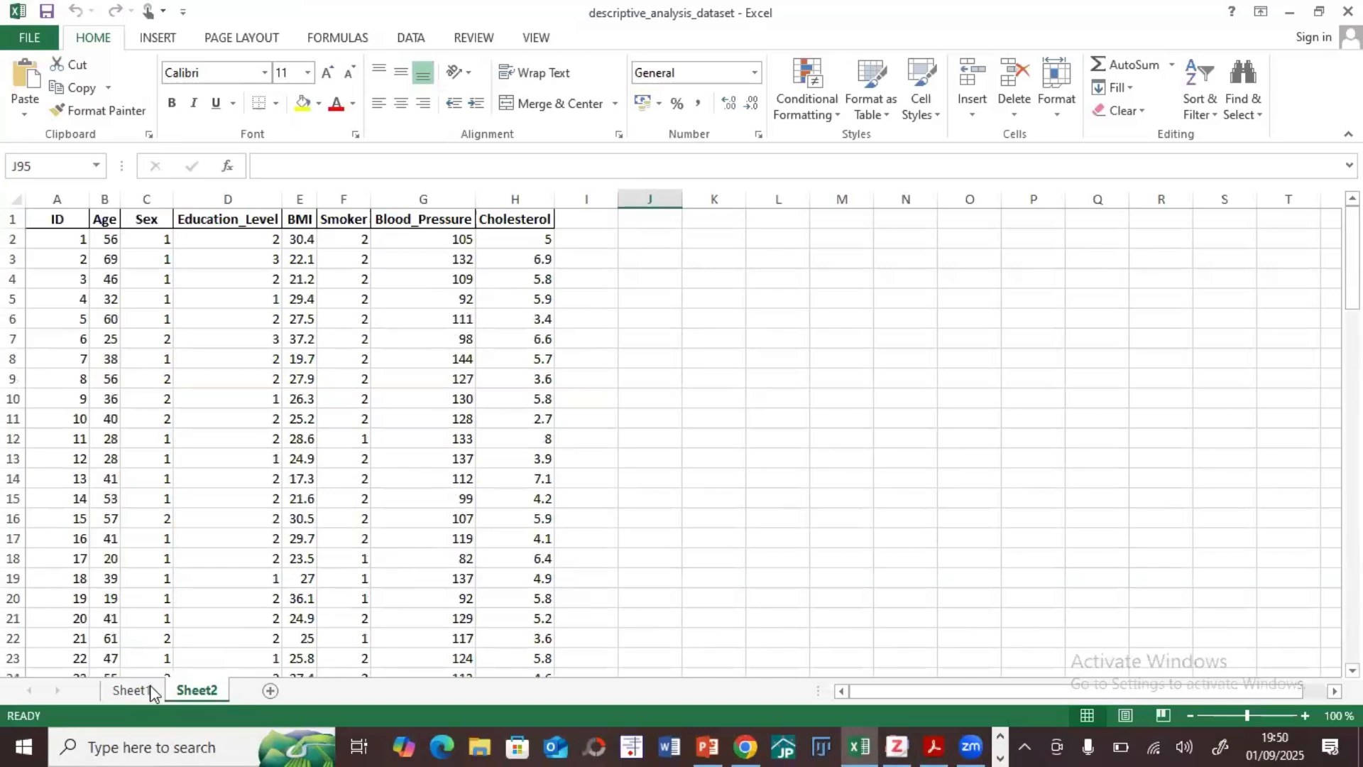
Step: Open the recent workbook descriptive_analysis_dataset_unclean
{"action": "left_click", "coordinate": [32, 35]}
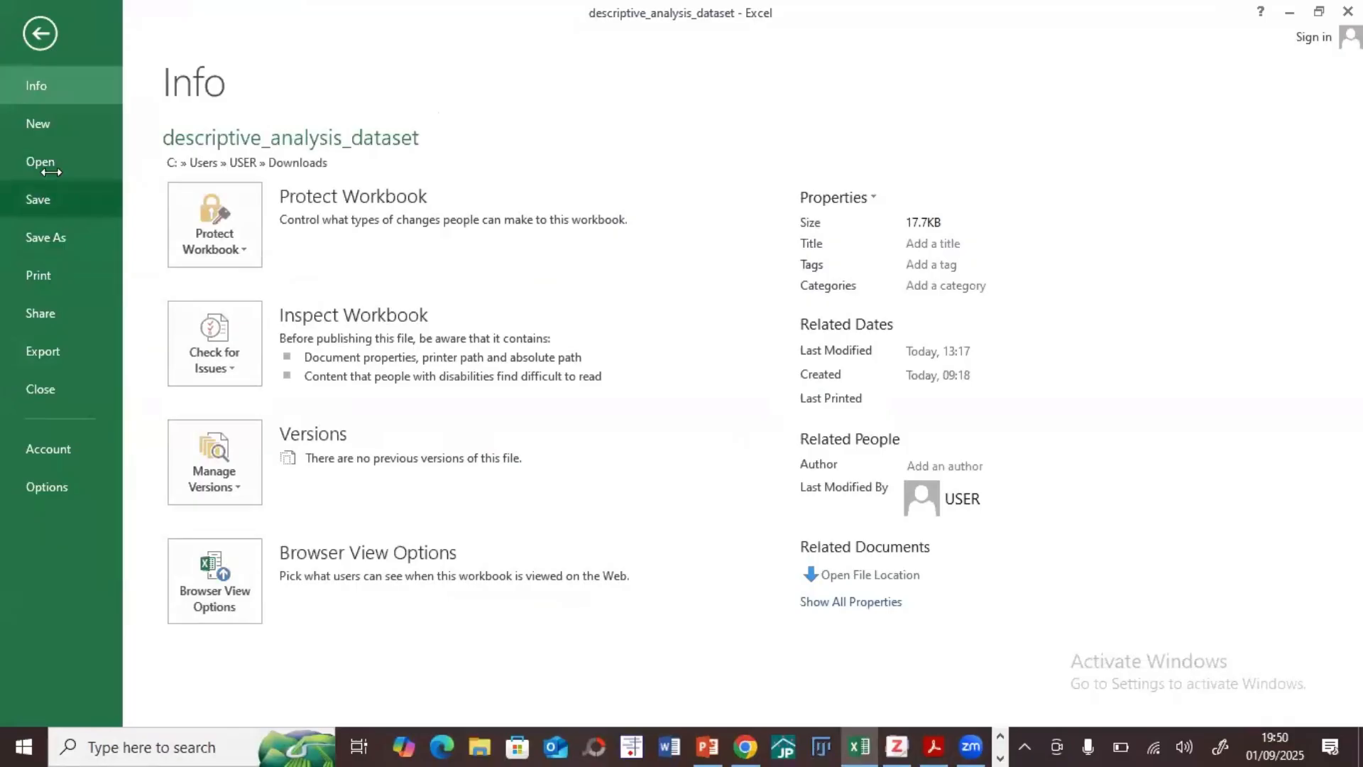
{"action": "left_click", "coordinate": [44, 165]}
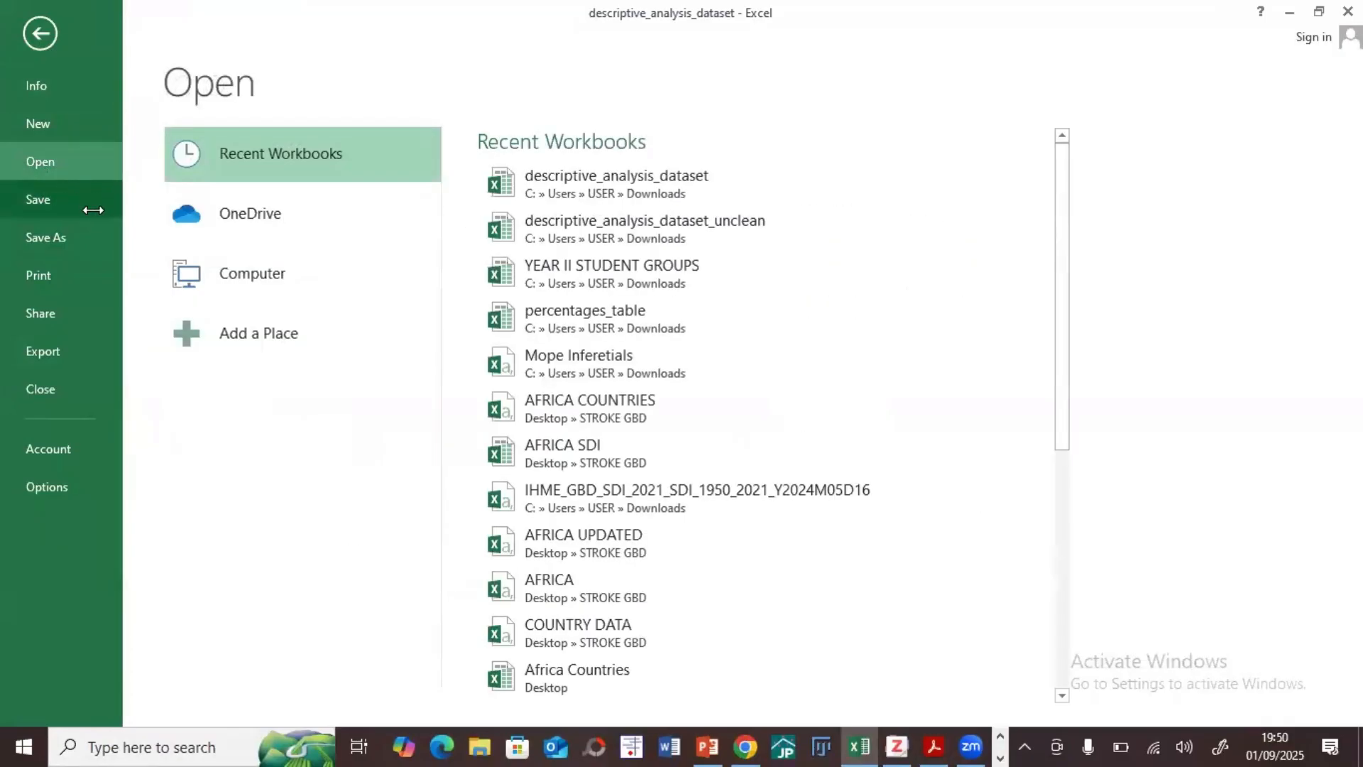
{"action": "left_click", "coordinate": [604, 221]}
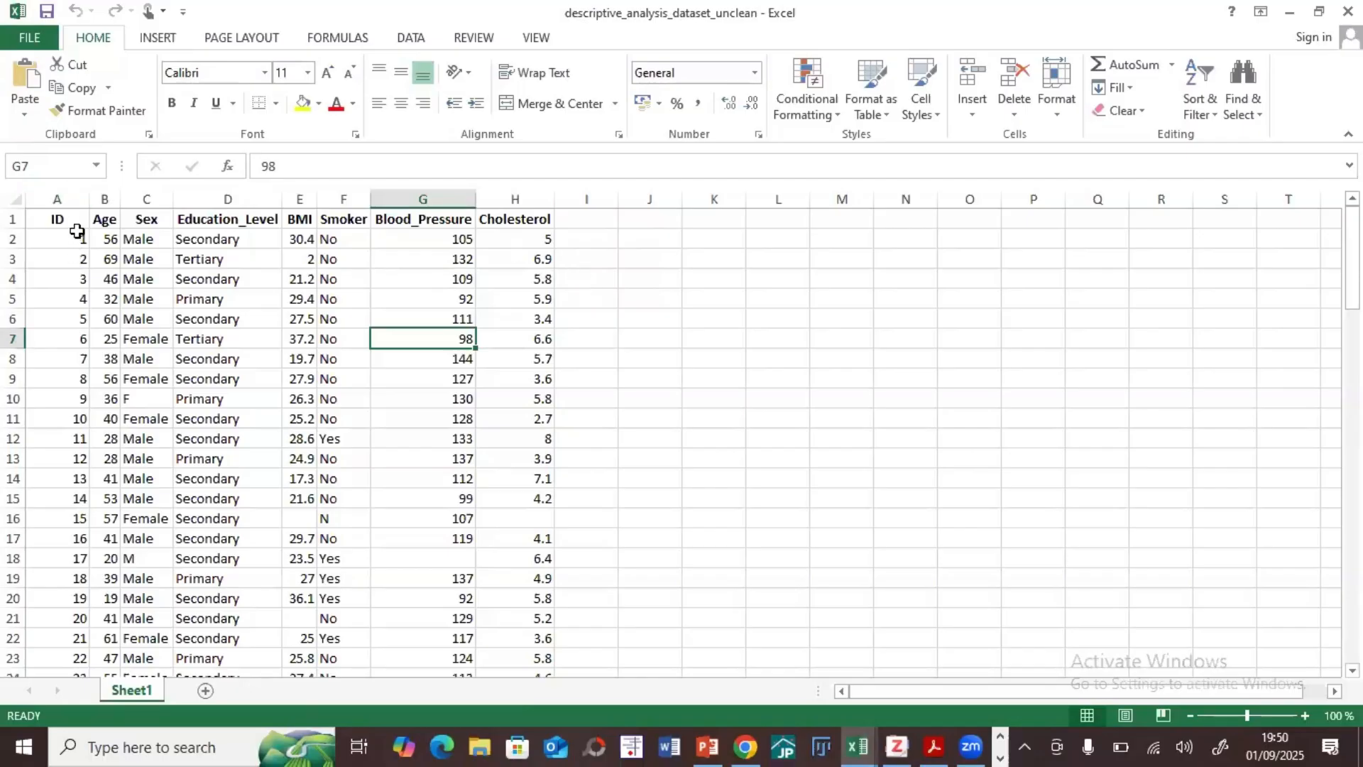
Step: Examine the dataset's variable headers from ID to Cholesterol, focusing on the Age and Sex columns
{"action": "left_click", "coordinate": [58, 216]}
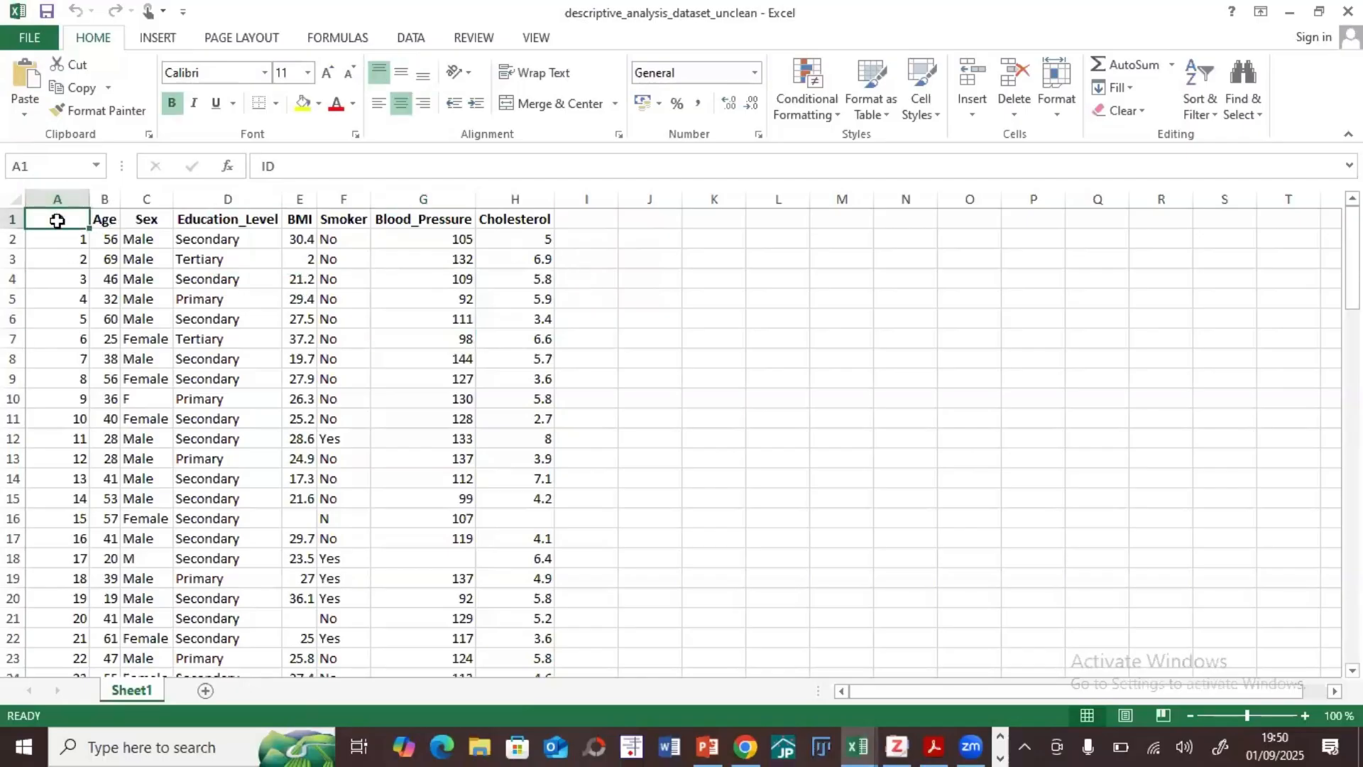
{"action": "left_click", "coordinate": [103, 220]}
{"action": "left_click", "coordinate": [145, 221]}
{"action": "left_click", "coordinate": [238, 221]}
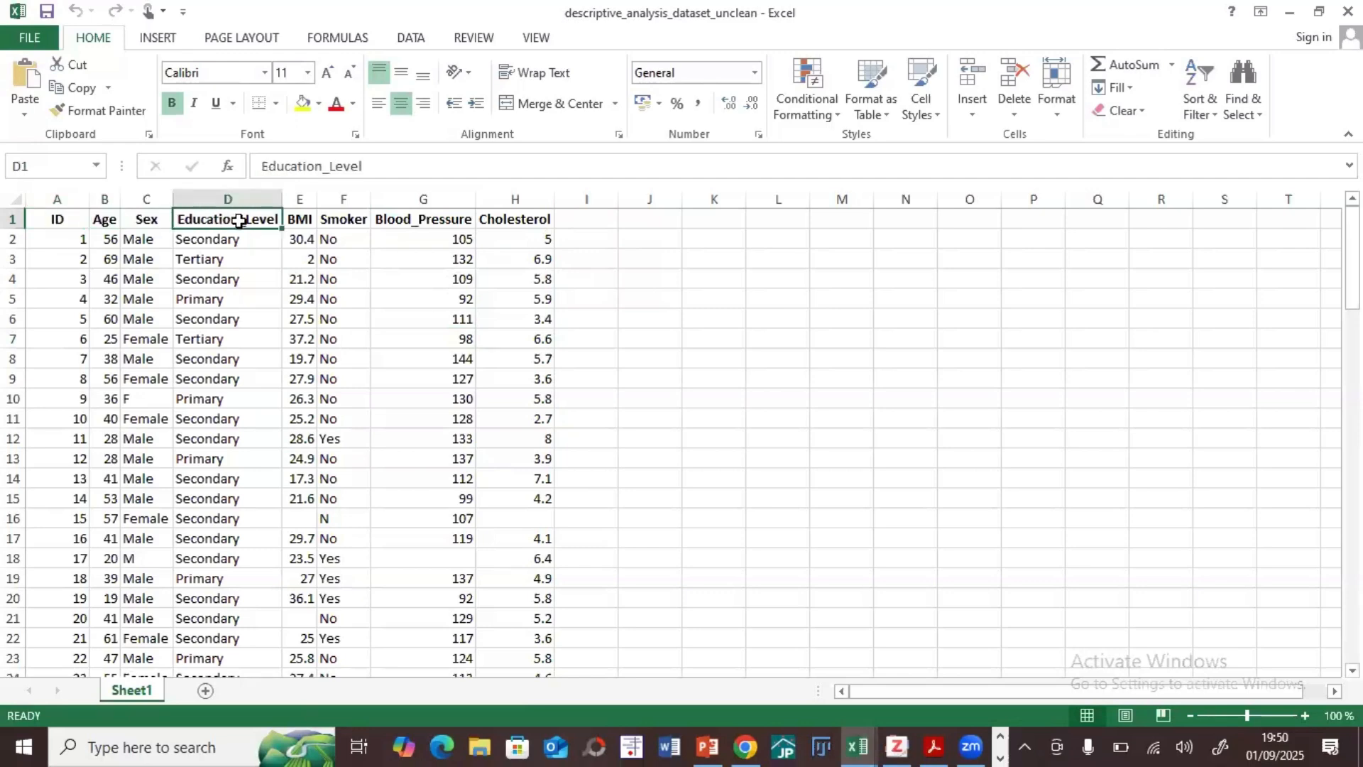
{"action": "left_click", "coordinate": [297, 221]}
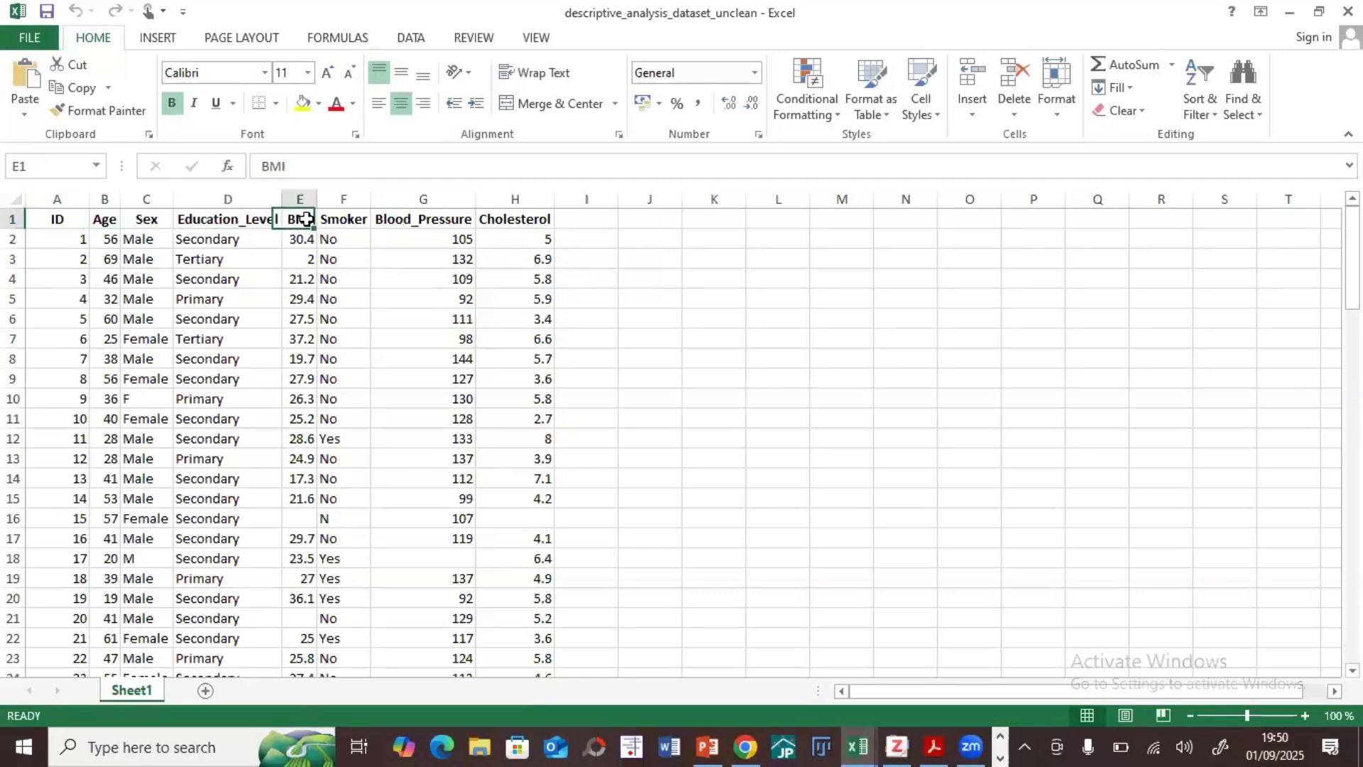
{"action": "left_click", "coordinate": [359, 219]}
{"action": "left_click", "coordinate": [410, 220]}
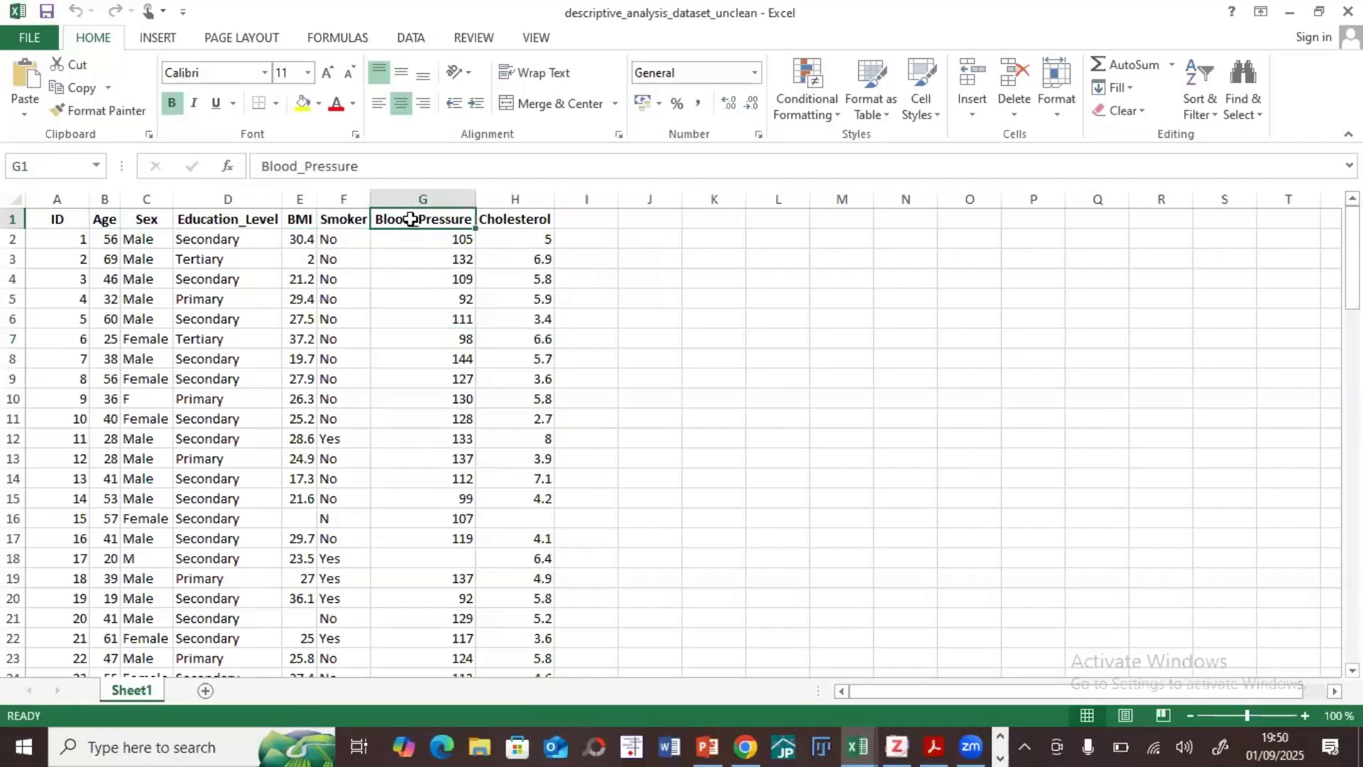
{"action": "left_click", "coordinate": [522, 223]}
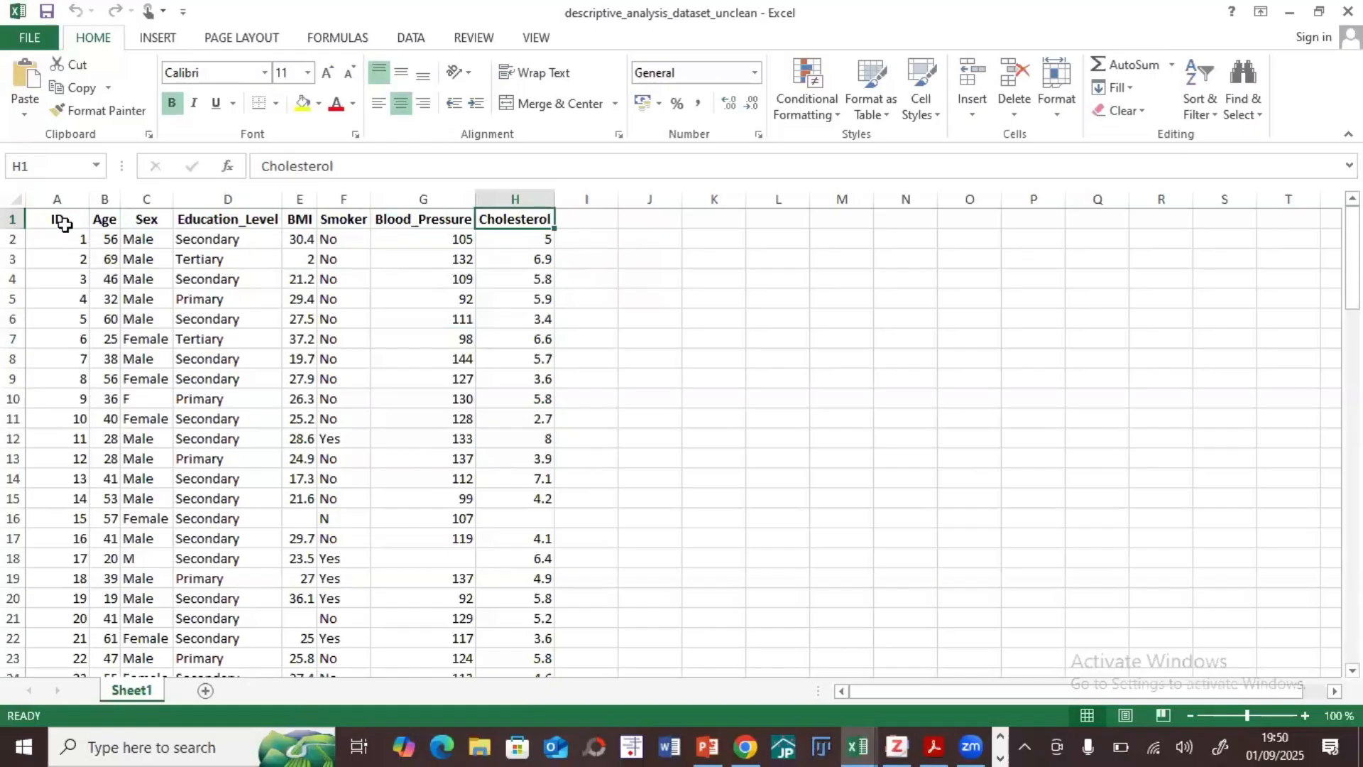
{"action": "left_click", "coordinate": [105, 220]}
{"action": "left_click", "coordinate": [143, 219]}
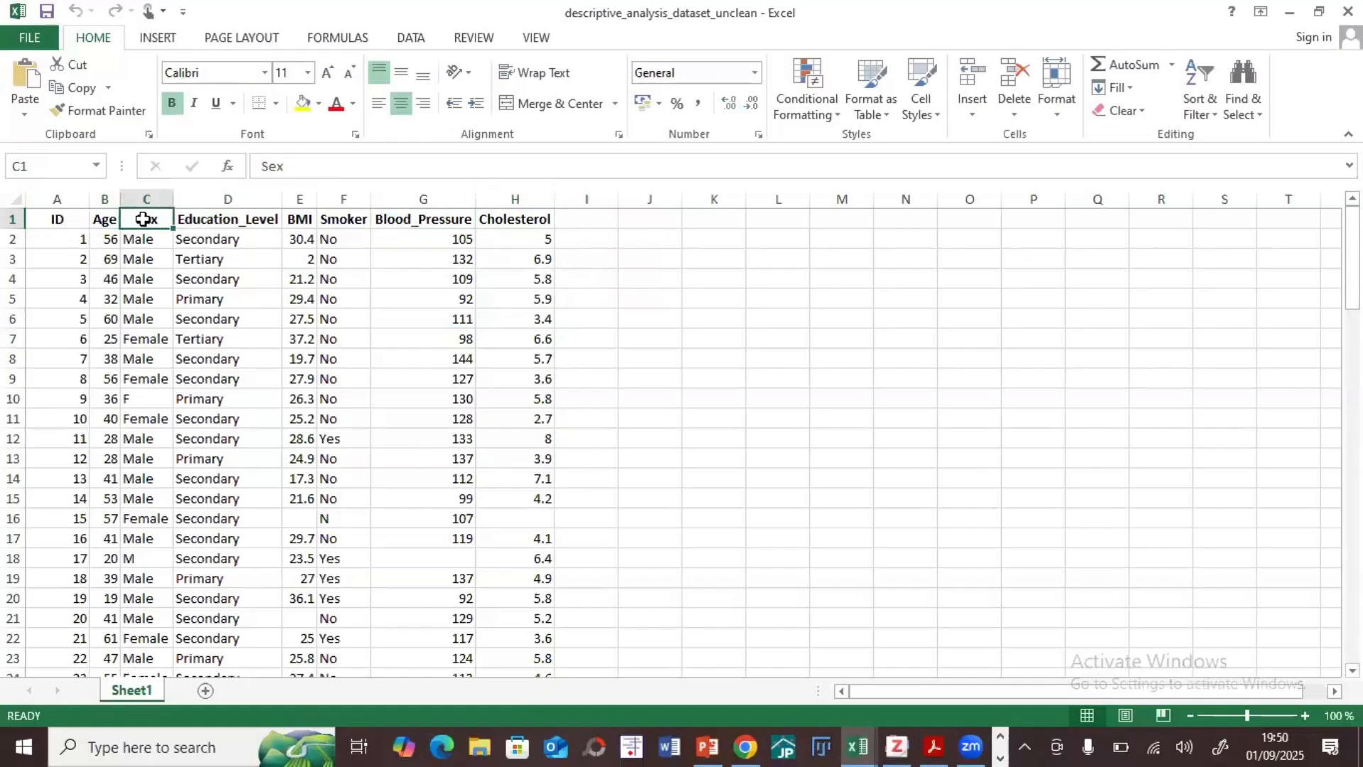
{"action": "left_click", "coordinate": [101, 217]}
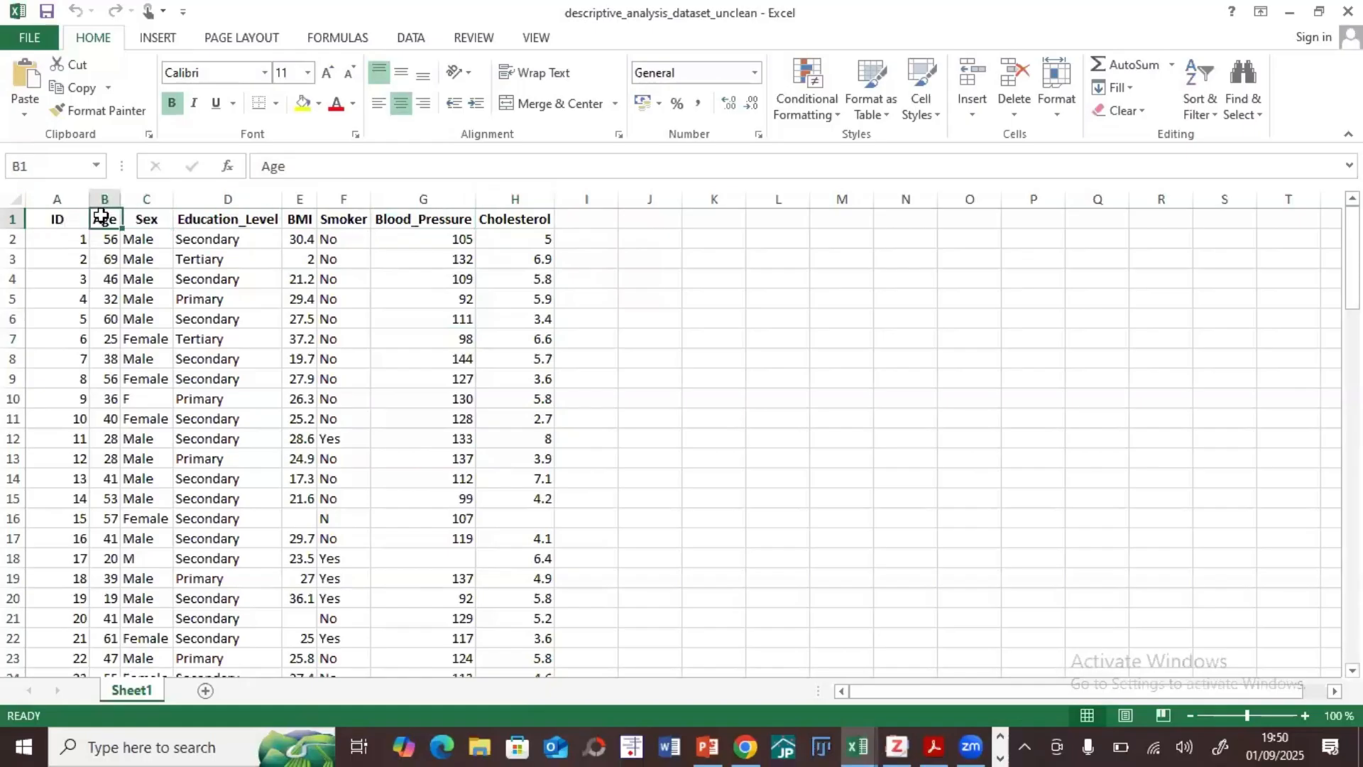
{"action": "left_click", "coordinate": [143, 220]}
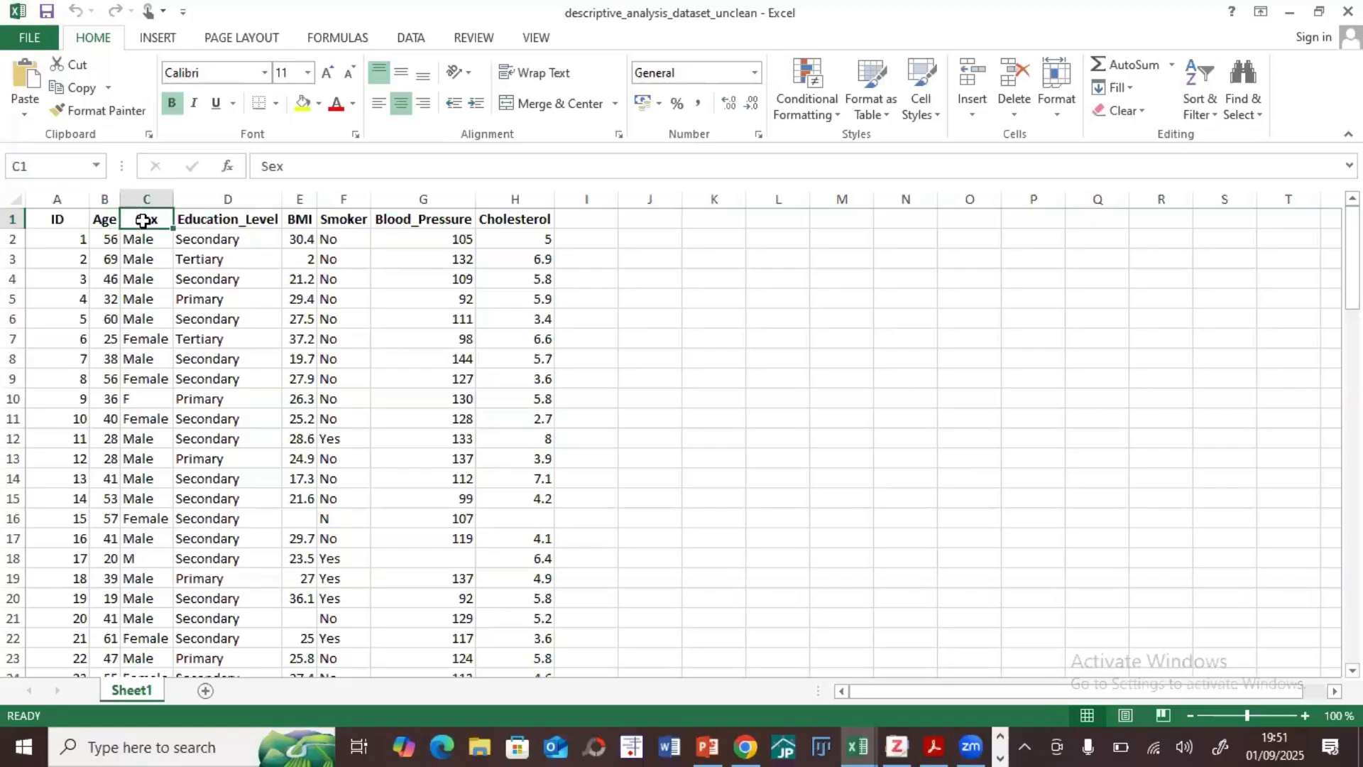
{"action": "left_click", "coordinate": [104, 227]}
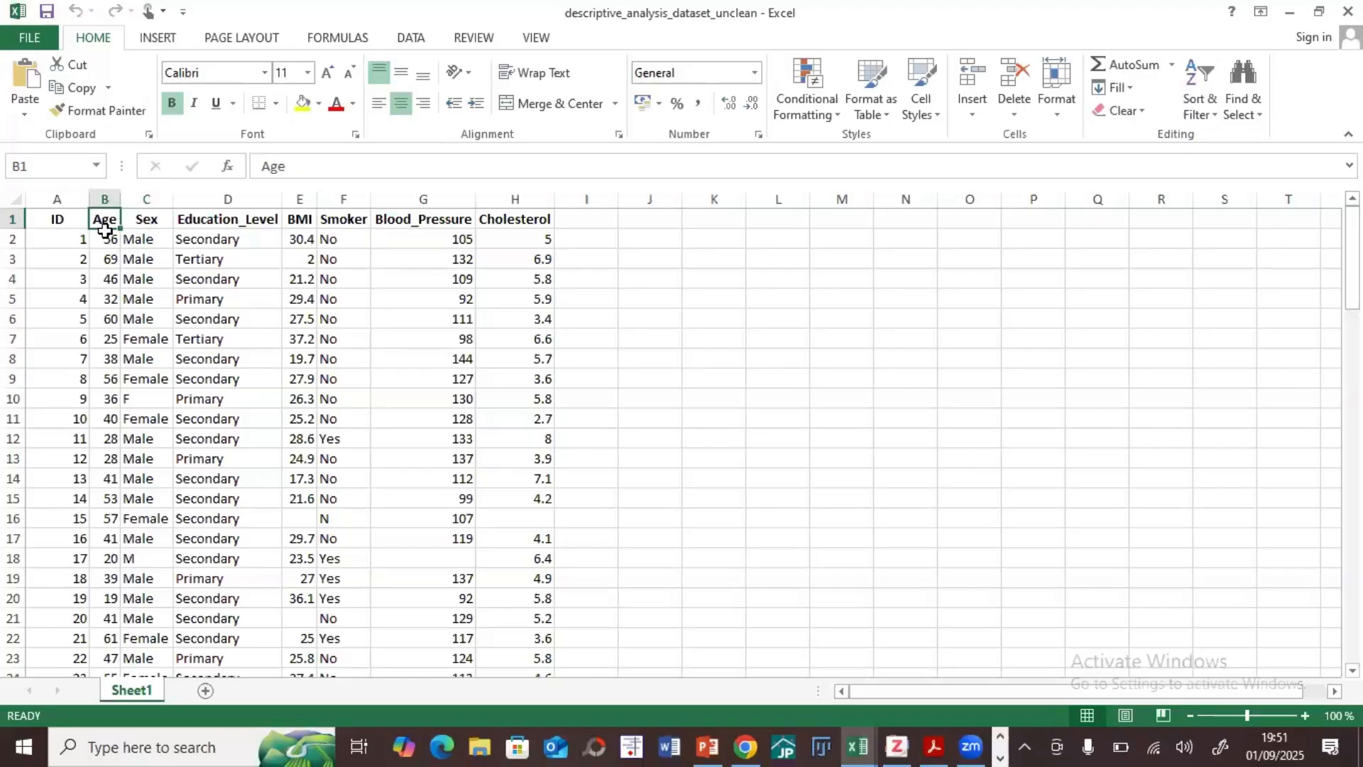
{"action": "left_click", "coordinate": [106, 236]}
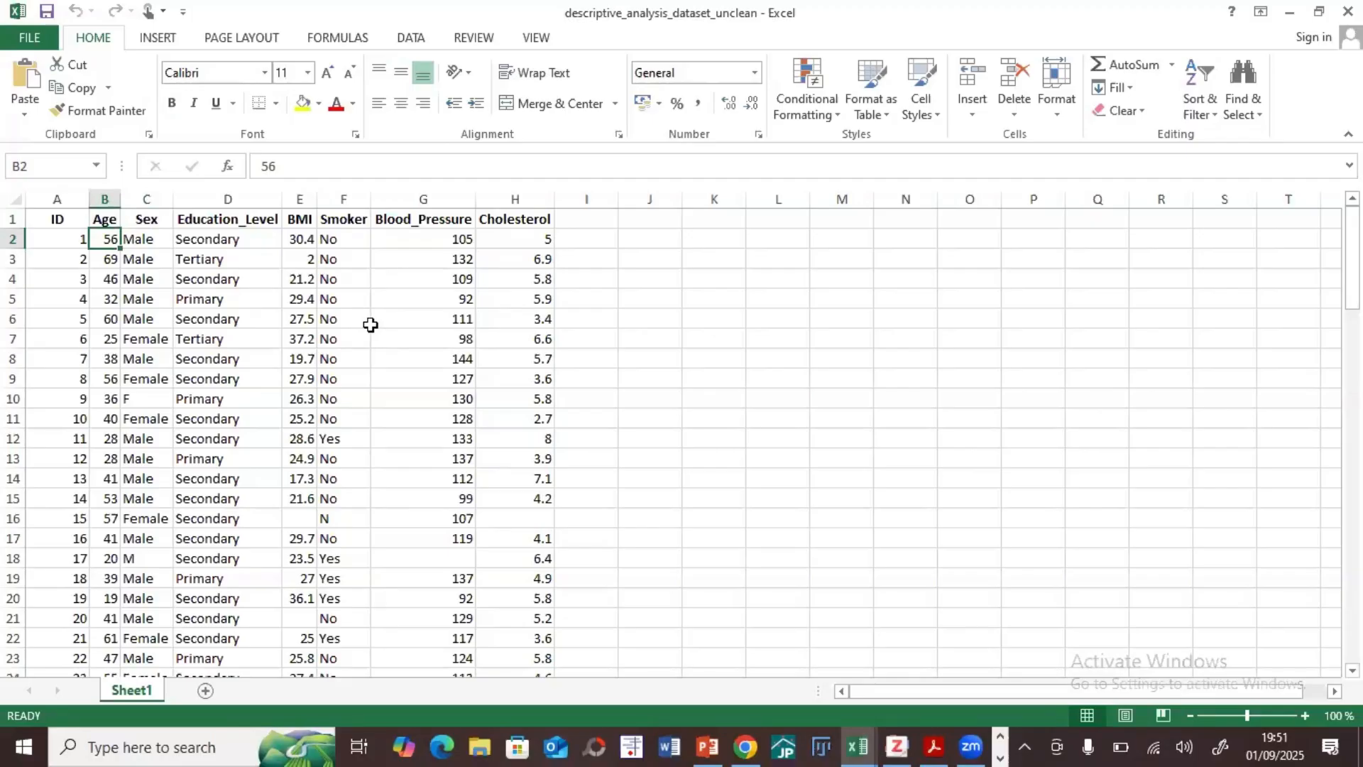
Step: Highlight the empty BMI cells E16 and E21 with a red fill
{"action": "left_click", "coordinate": [298, 522]}
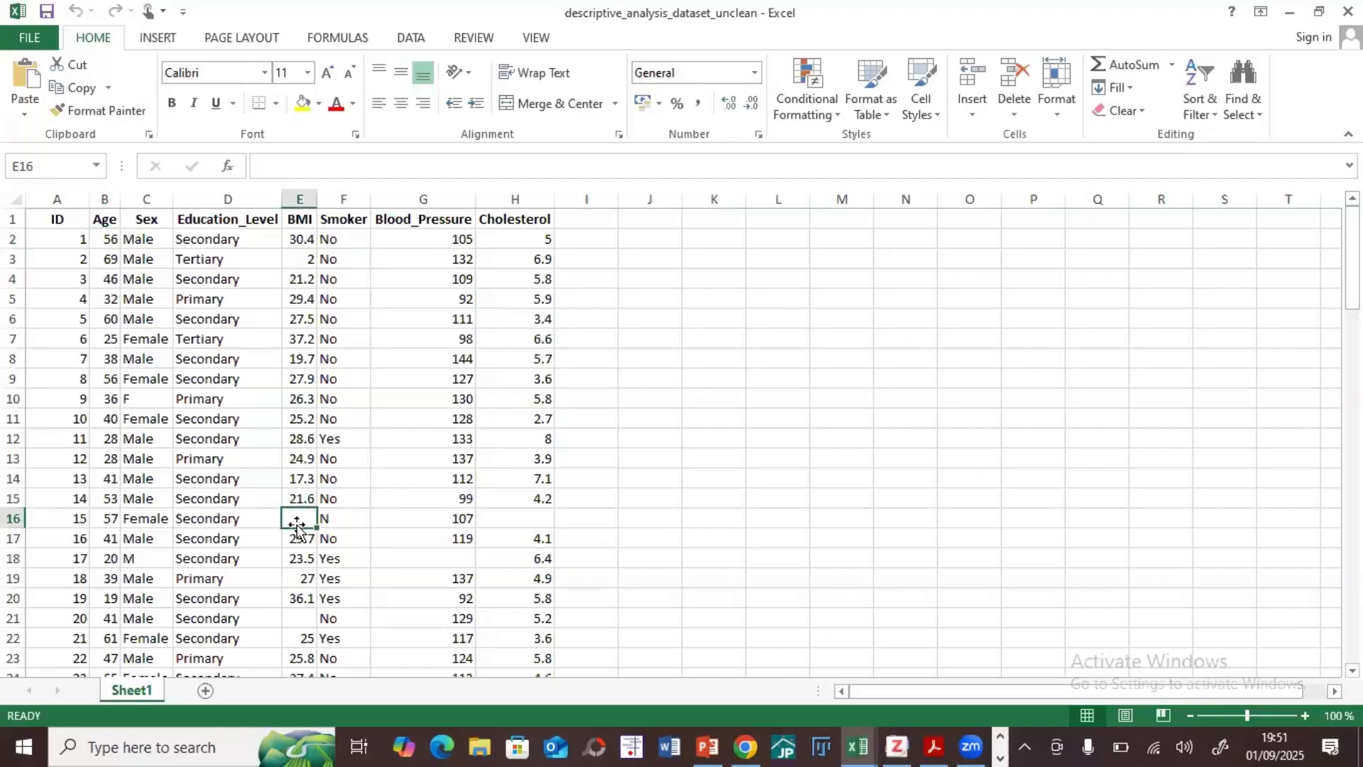
{"action": "left_click", "coordinate": [337, 105]}
{"action": "left_click", "coordinate": [319, 103]}
{"action": "left_click", "coordinate": [319, 260]}
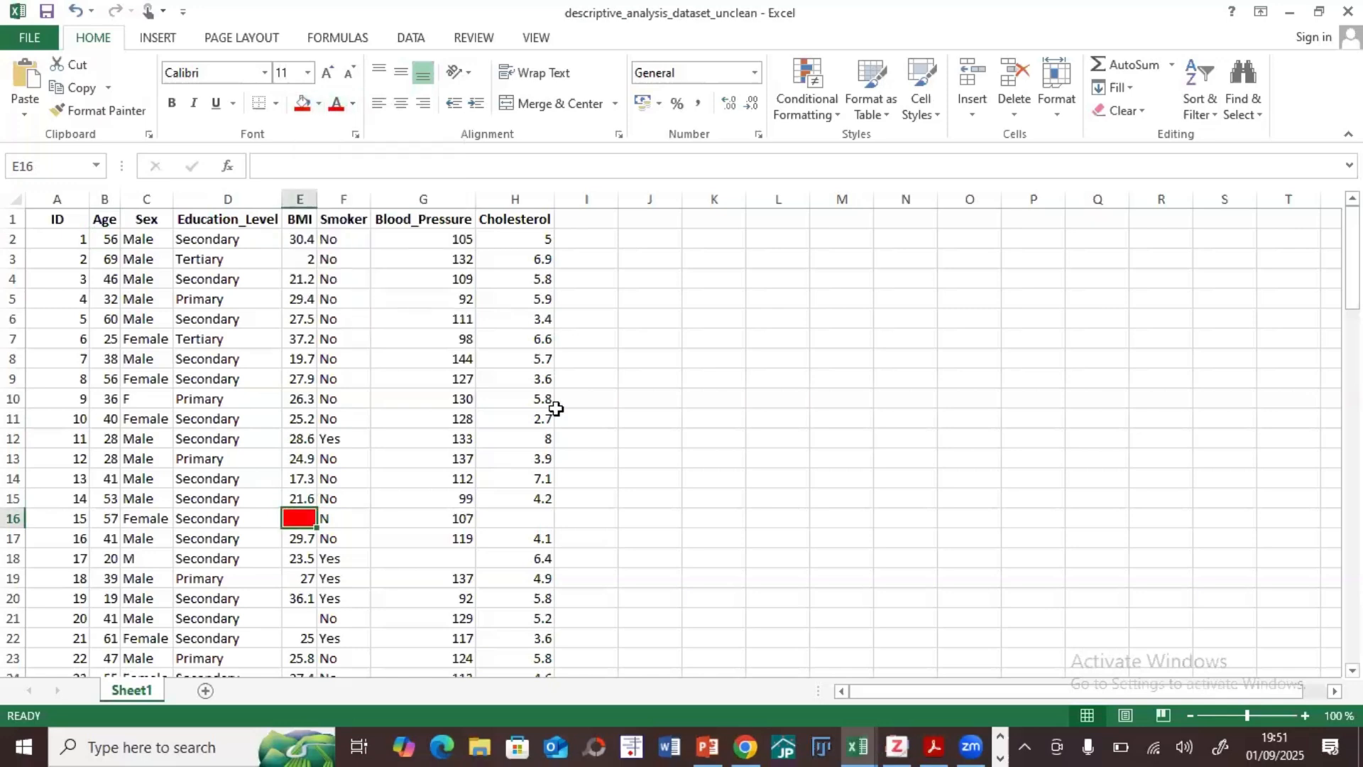
{"action": "left_click", "coordinate": [299, 617]}
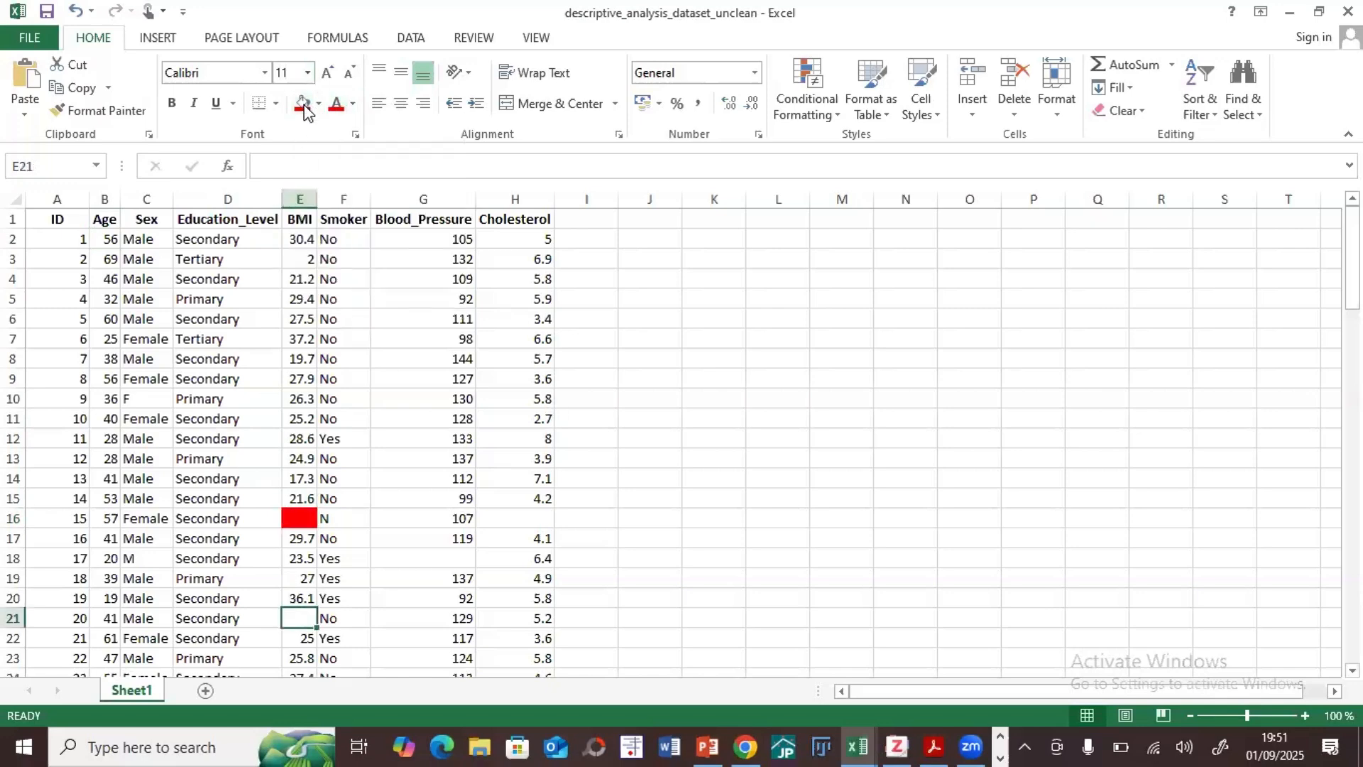
{"action": "left_click", "coordinate": [304, 103]}
{"action": "left_click", "coordinate": [649, 436]}
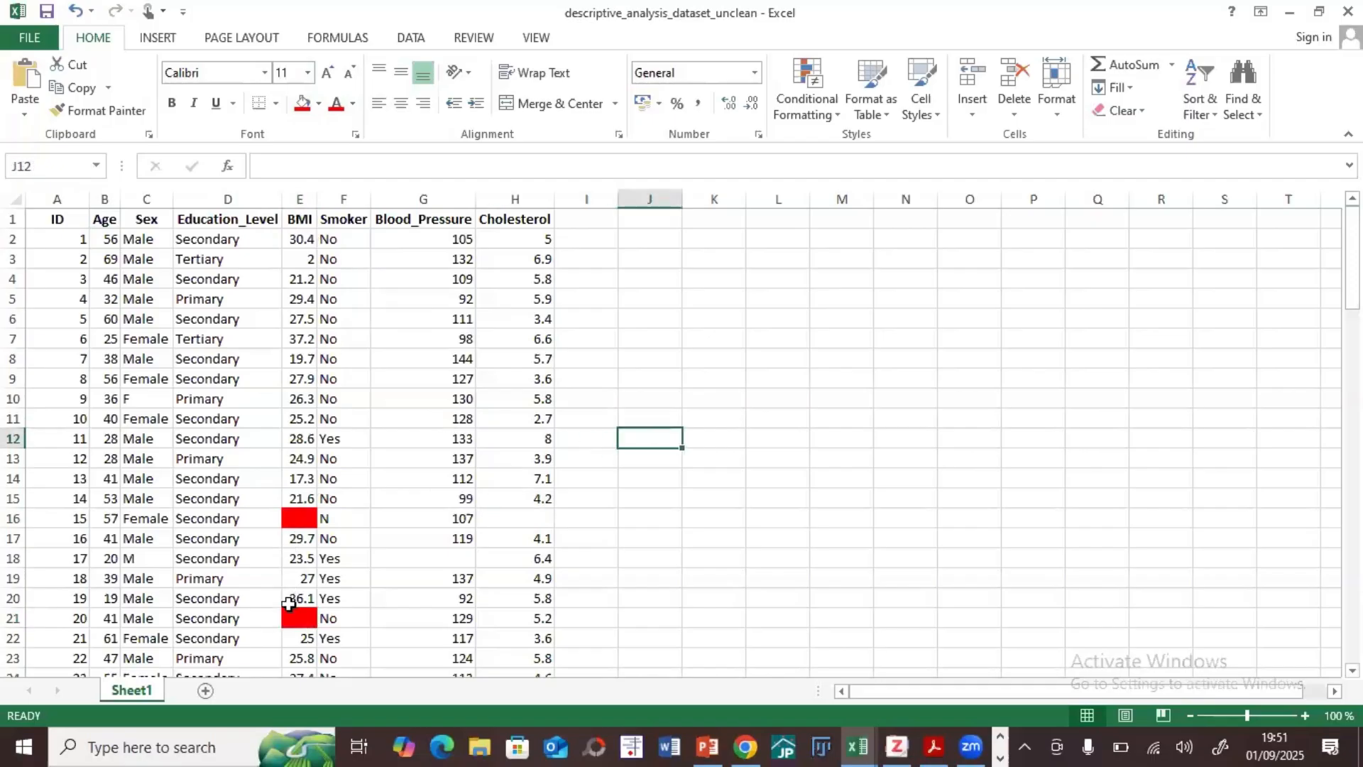
Step: Fill the empty Cholesterol cell H16 with red
{"action": "scroll", "coordinate": [325, 502], "scroll_direction": "down", "scroll_amount": 1}
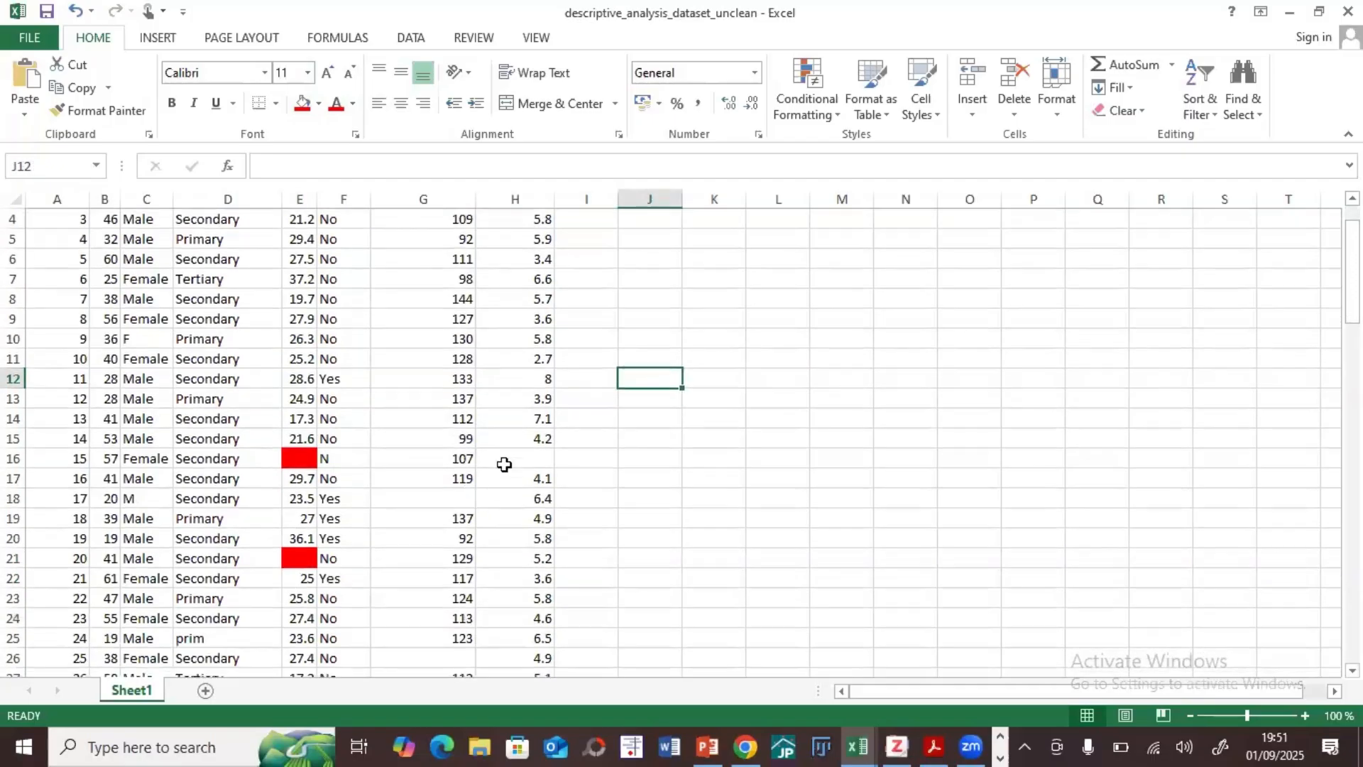
{"action": "left_click", "coordinate": [502, 460]}
{"action": "left_click", "coordinate": [302, 103]}
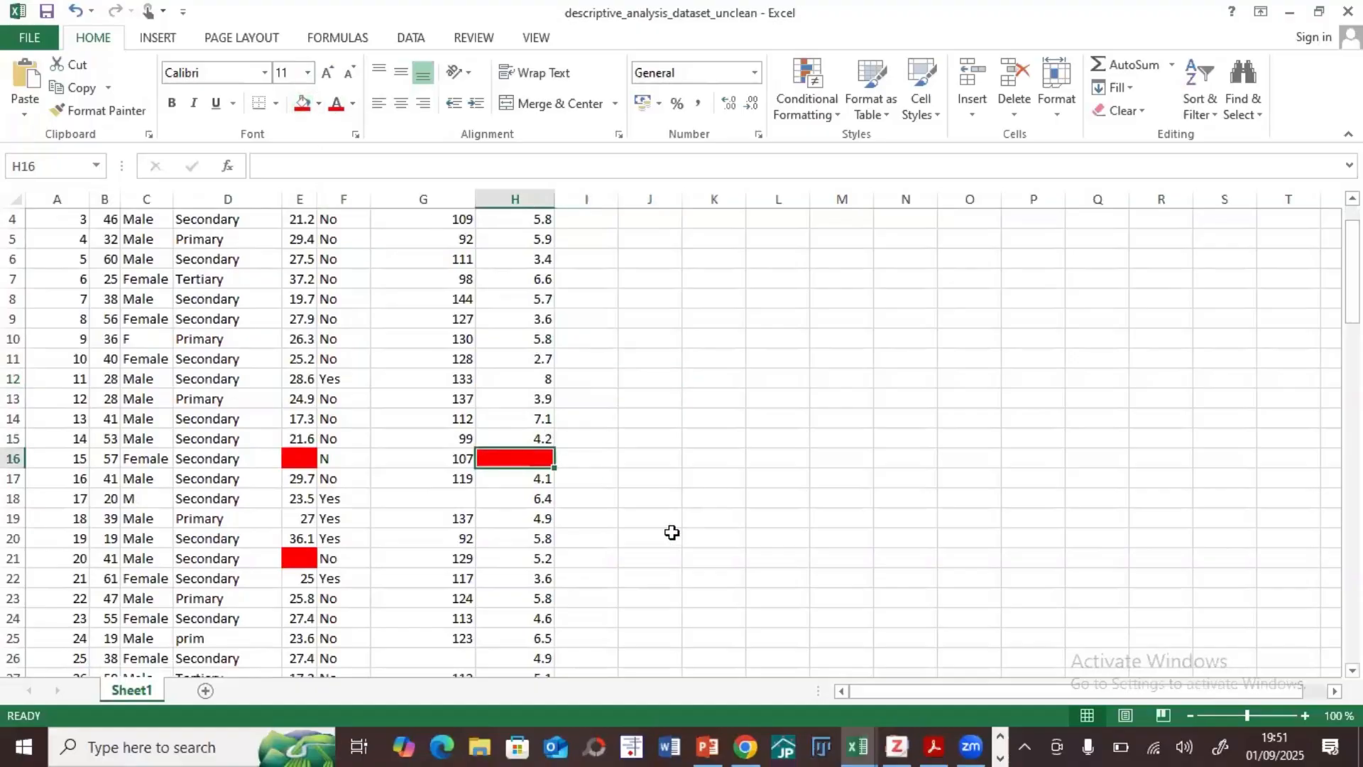
Step: Mark the missing BMI and Cholesterol values in row 39 with a red fill
{"action": "scroll", "coordinate": [665, 529], "scroll_direction": "down", "scroll_amount": 3}
{"action": "scroll", "coordinate": [490, 497], "scroll_direction": "down", "scroll_amount": 3}
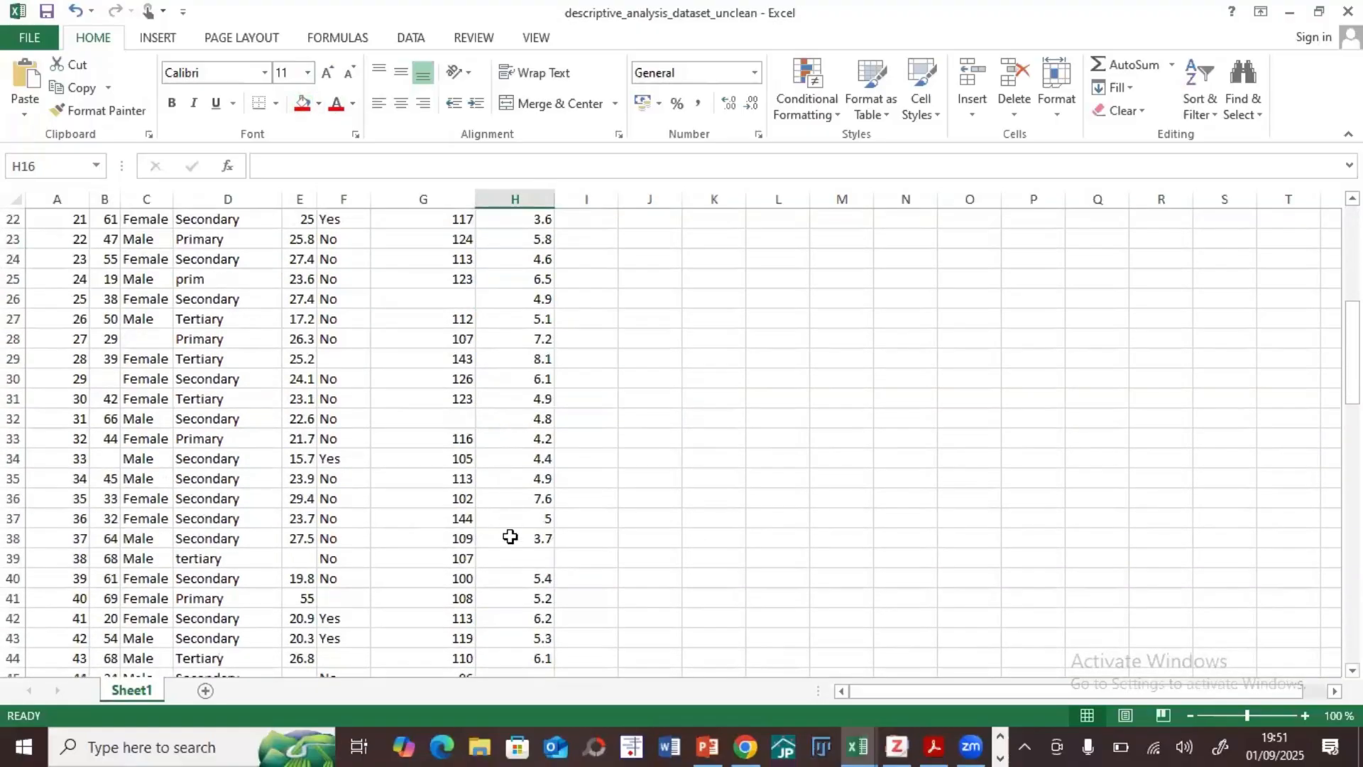
{"action": "left_click", "coordinate": [292, 558]}
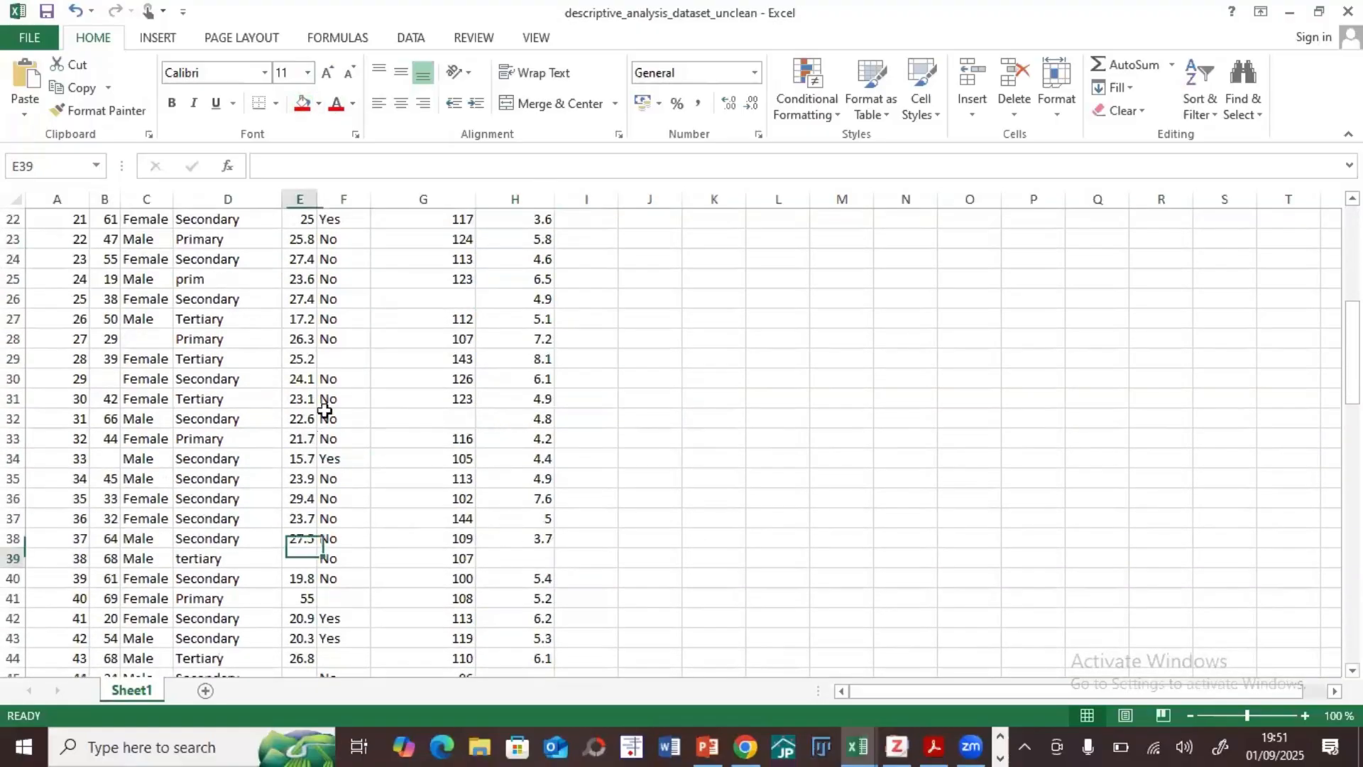
{"action": "left_click", "coordinate": [302, 104]}
{"action": "left_click", "coordinate": [514, 558]}
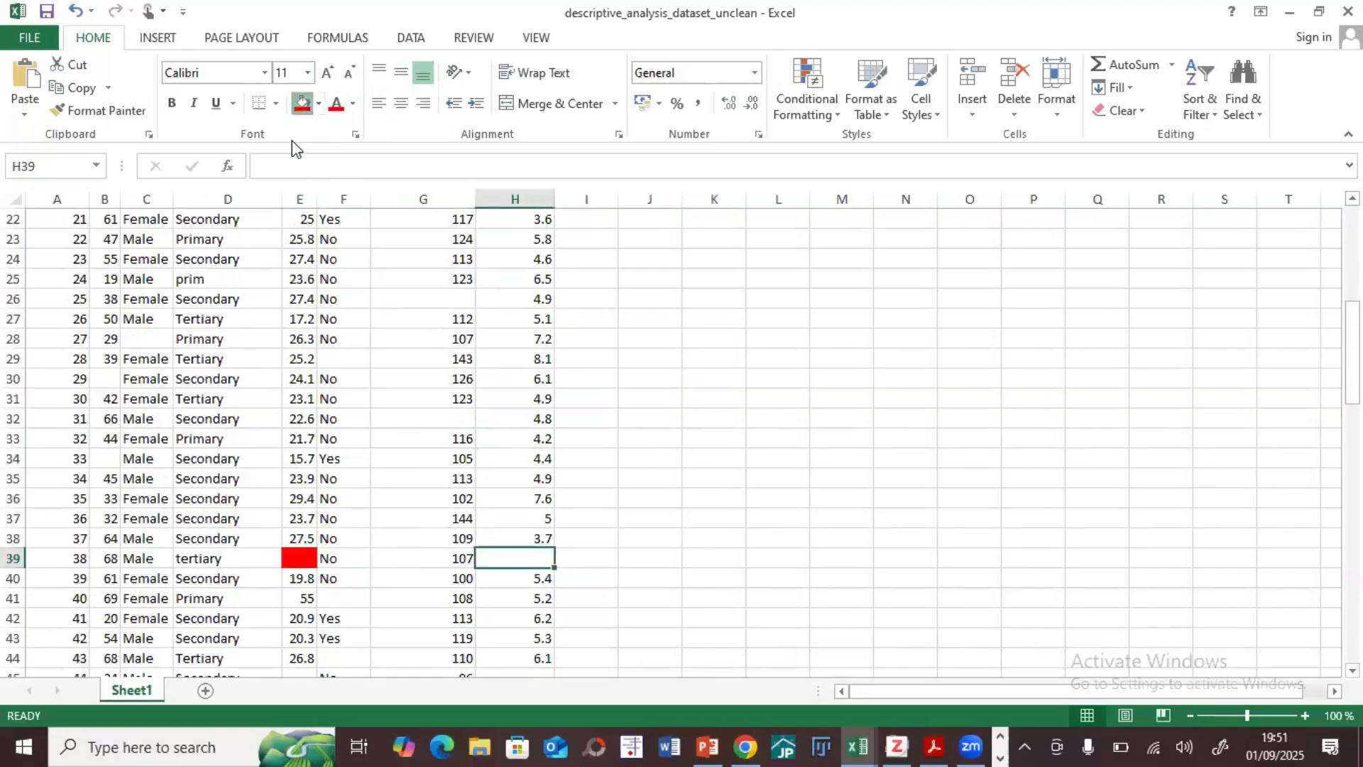
{"action": "left_click", "coordinate": [302, 103]}
Step: Mark the missing Cholesterol and BMI values in row 45 with a red fill
{"action": "scroll", "coordinate": [381, 323], "scroll_direction": "down", "scroll_amount": 3}
{"action": "scroll", "coordinate": [369, 397], "scroll_direction": "down", "scroll_amount": 2}
{"action": "left_click", "coordinate": [491, 377]}
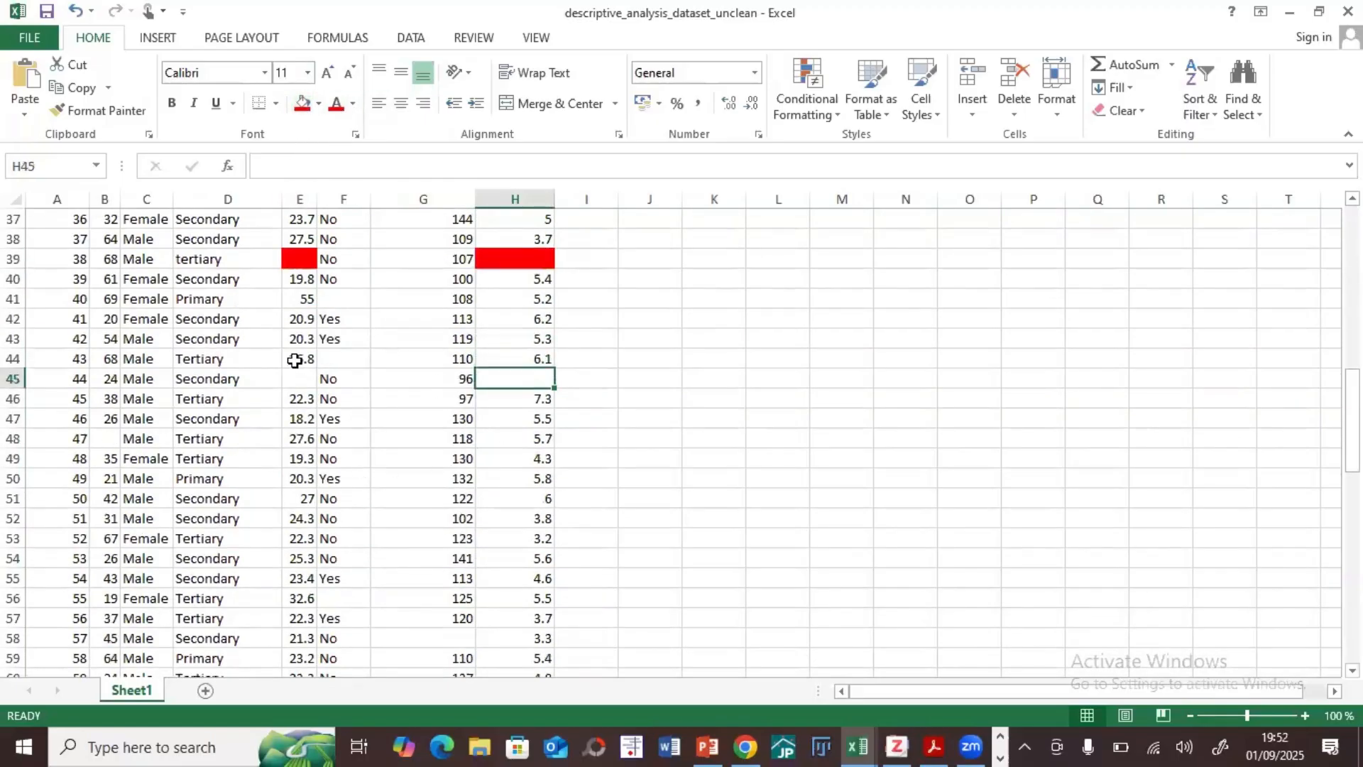
{"action": "left_click", "coordinate": [302, 104]}
{"action": "left_click", "coordinate": [291, 380]}
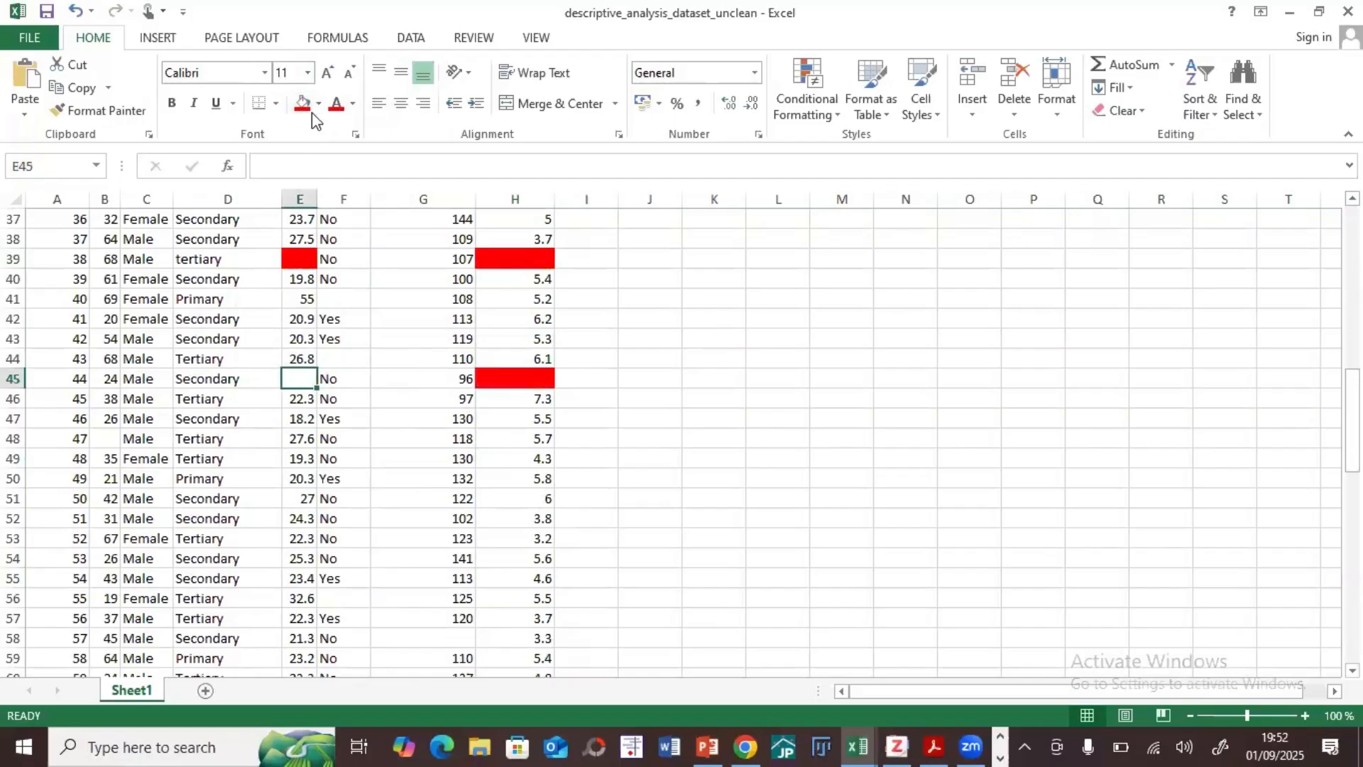
{"action": "left_click", "coordinate": [303, 104]}
Step: Examine the red-marked missing BMI and Cholesterol cells in row 16 and the missing BMI in row 21
{"action": "scroll", "coordinate": [414, 356], "scroll_direction": "up", "scroll_amount": 12}
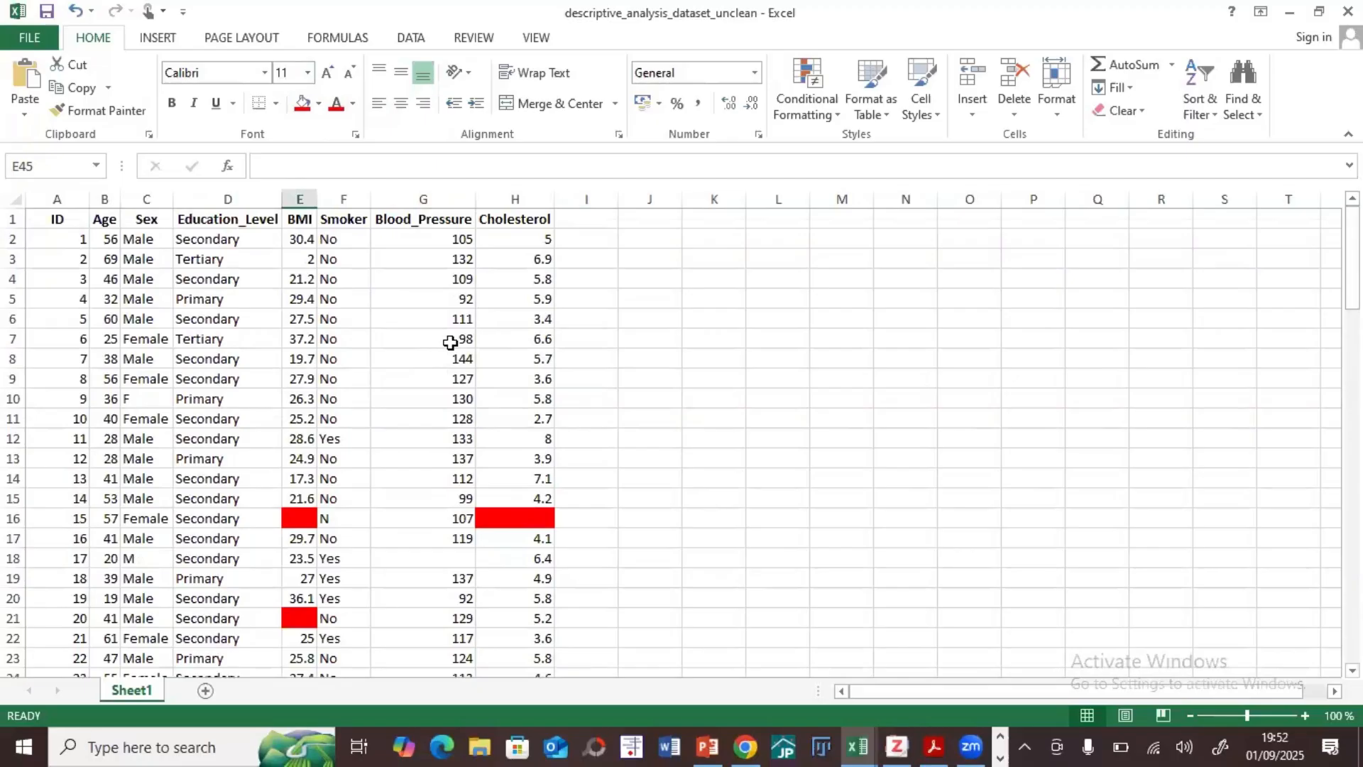
{"action": "left_click", "coordinate": [315, 526]}
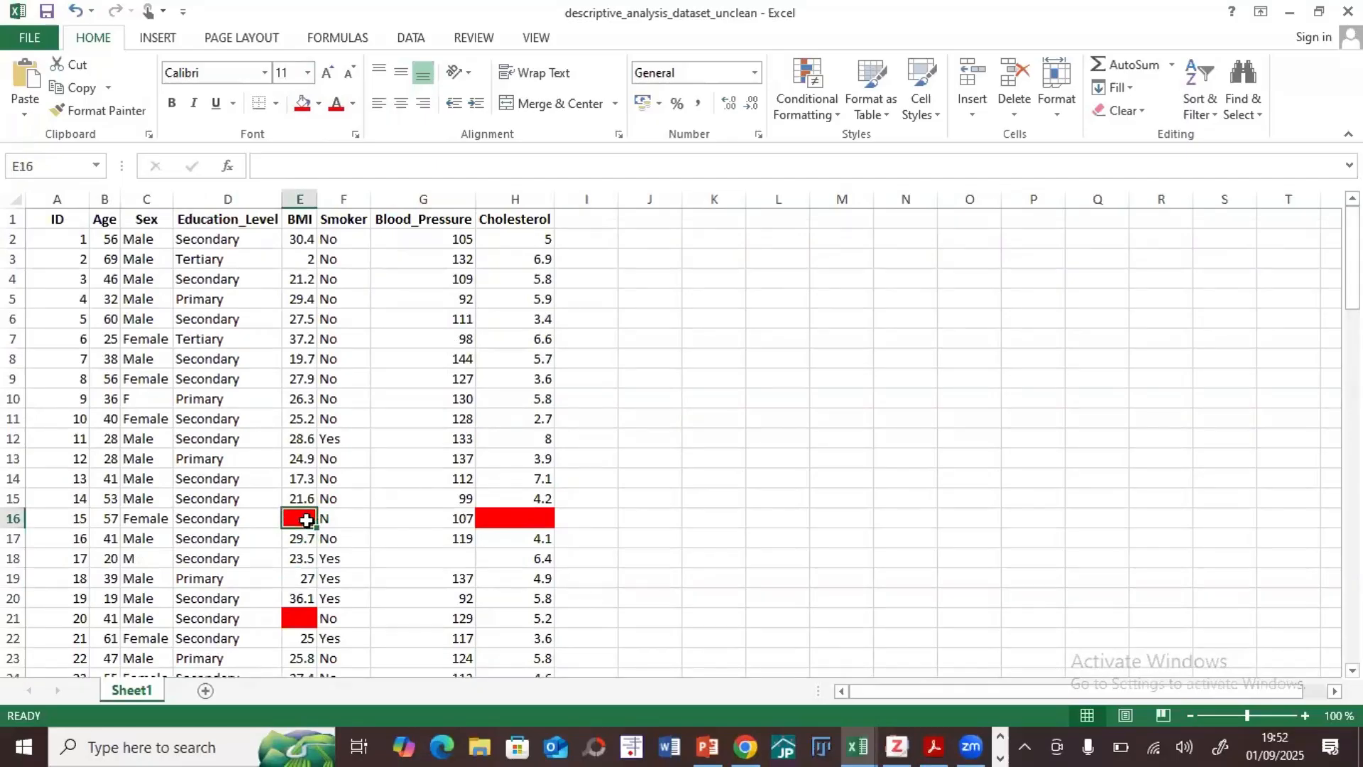
{"action": "left_click", "coordinate": [511, 523]}
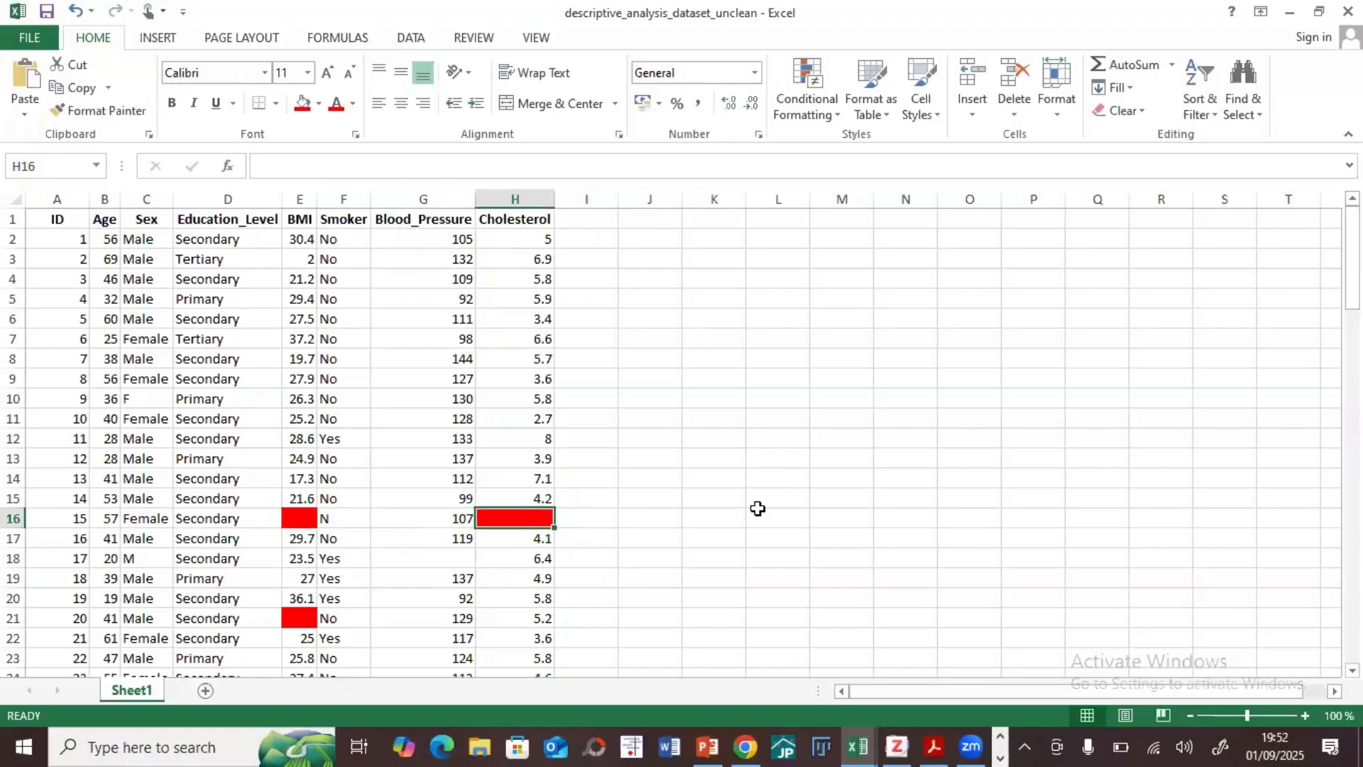
{"action": "left_click", "coordinate": [300, 519]}
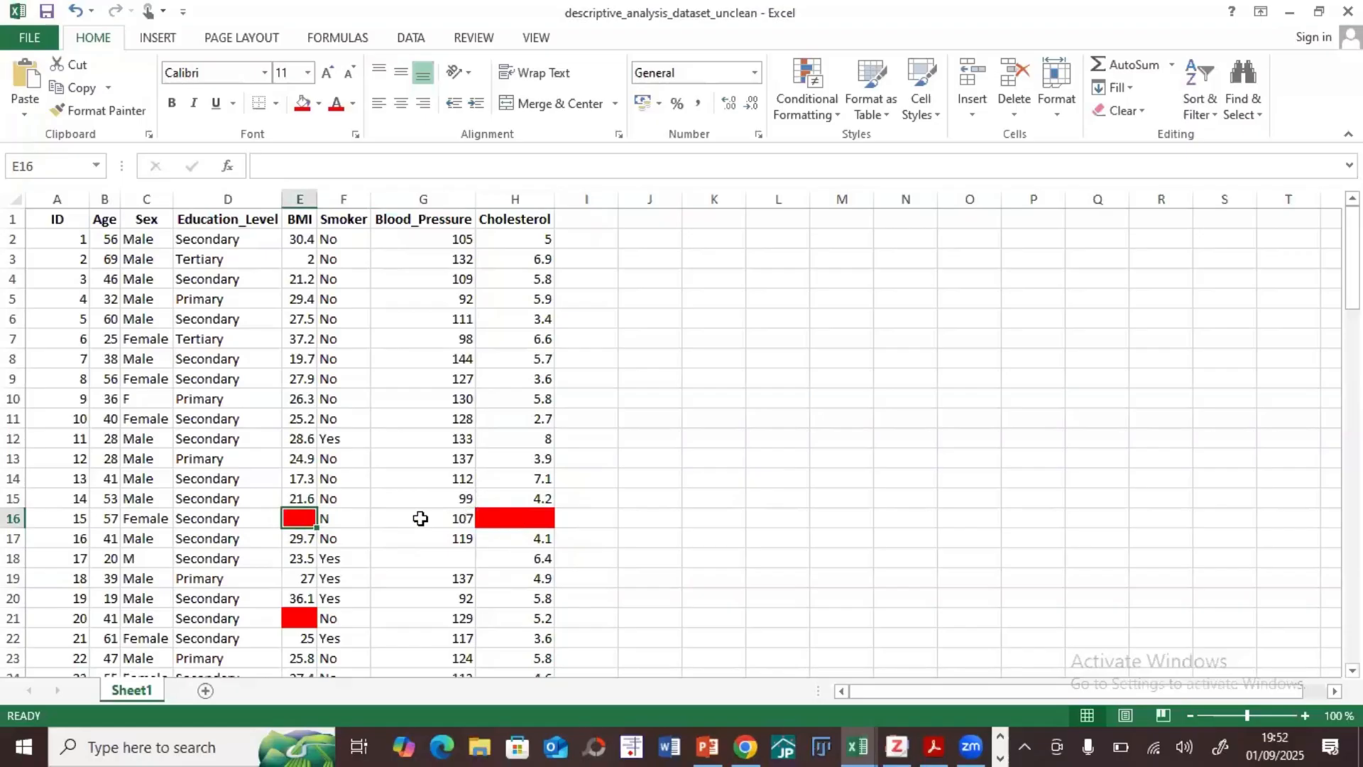
{"action": "left_click", "coordinate": [490, 524]}
{"action": "left_click", "coordinate": [299, 520]}
{"action": "left_click", "coordinate": [14, 519]}
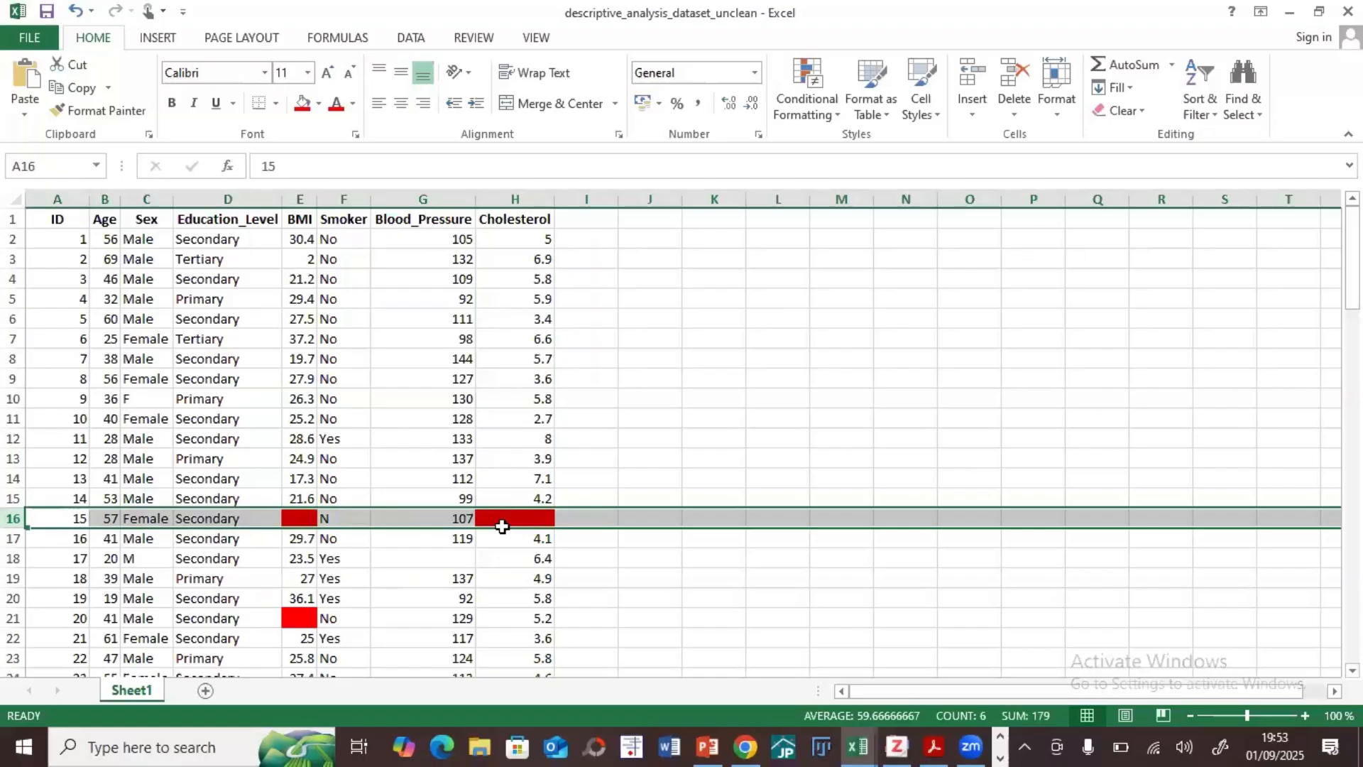
{"action": "left_click", "coordinate": [630, 424]}
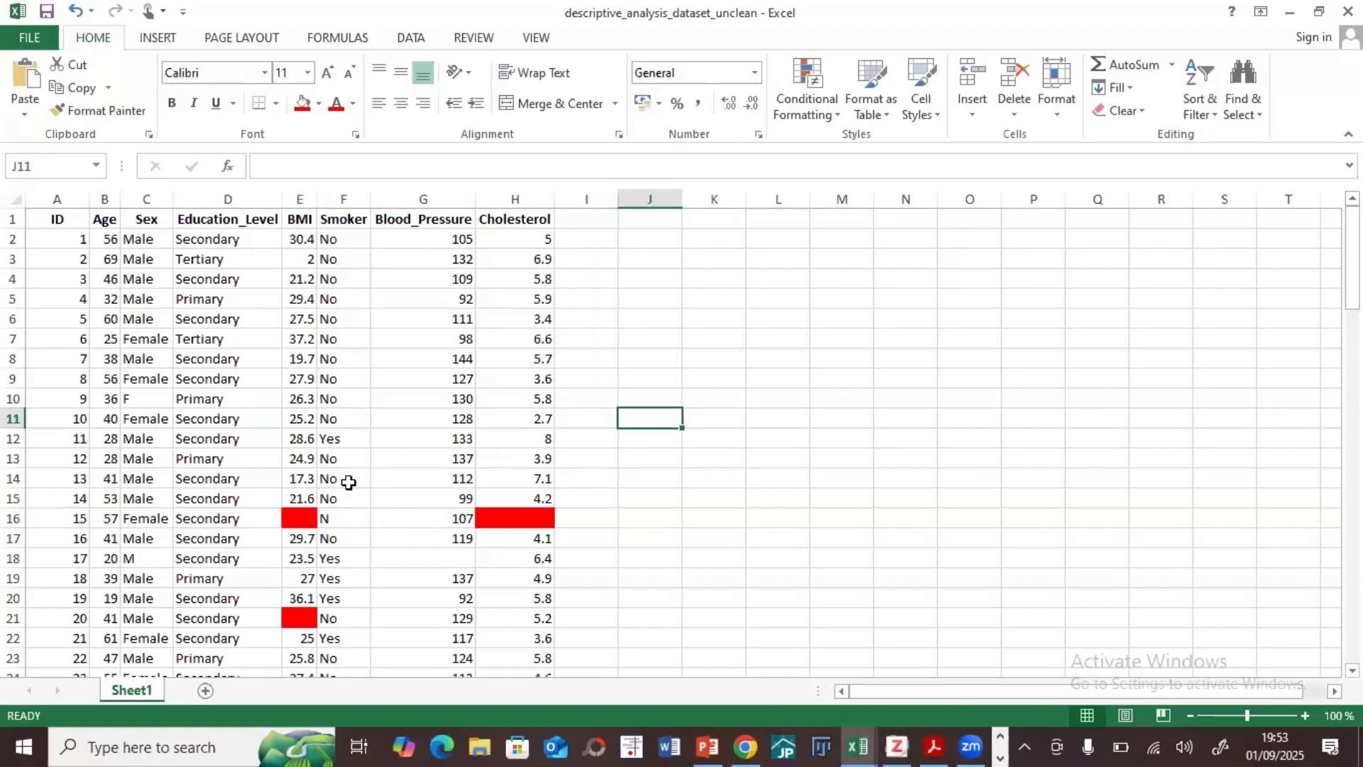
{"action": "left_click", "coordinate": [307, 519]}
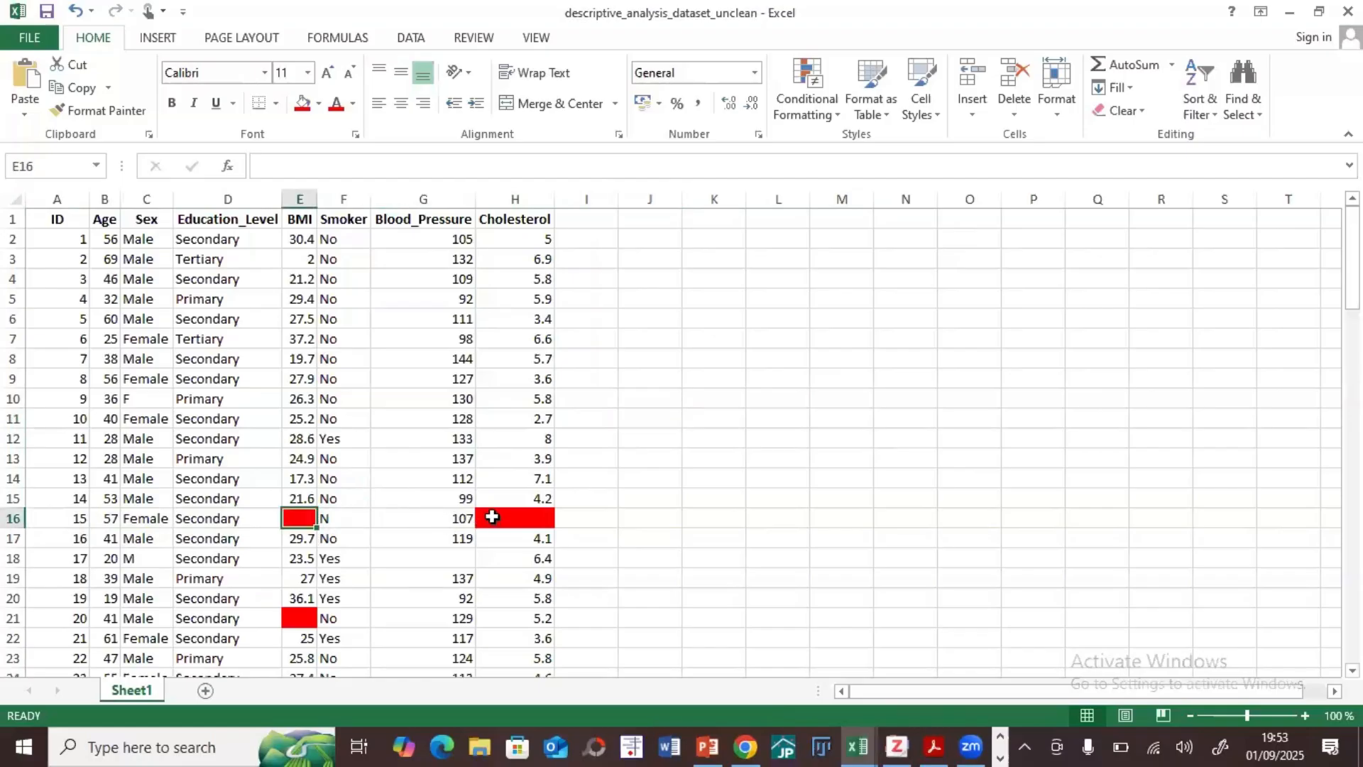
{"action": "left_click", "coordinate": [490, 518]}
{"action": "left_click", "coordinate": [302, 622]}
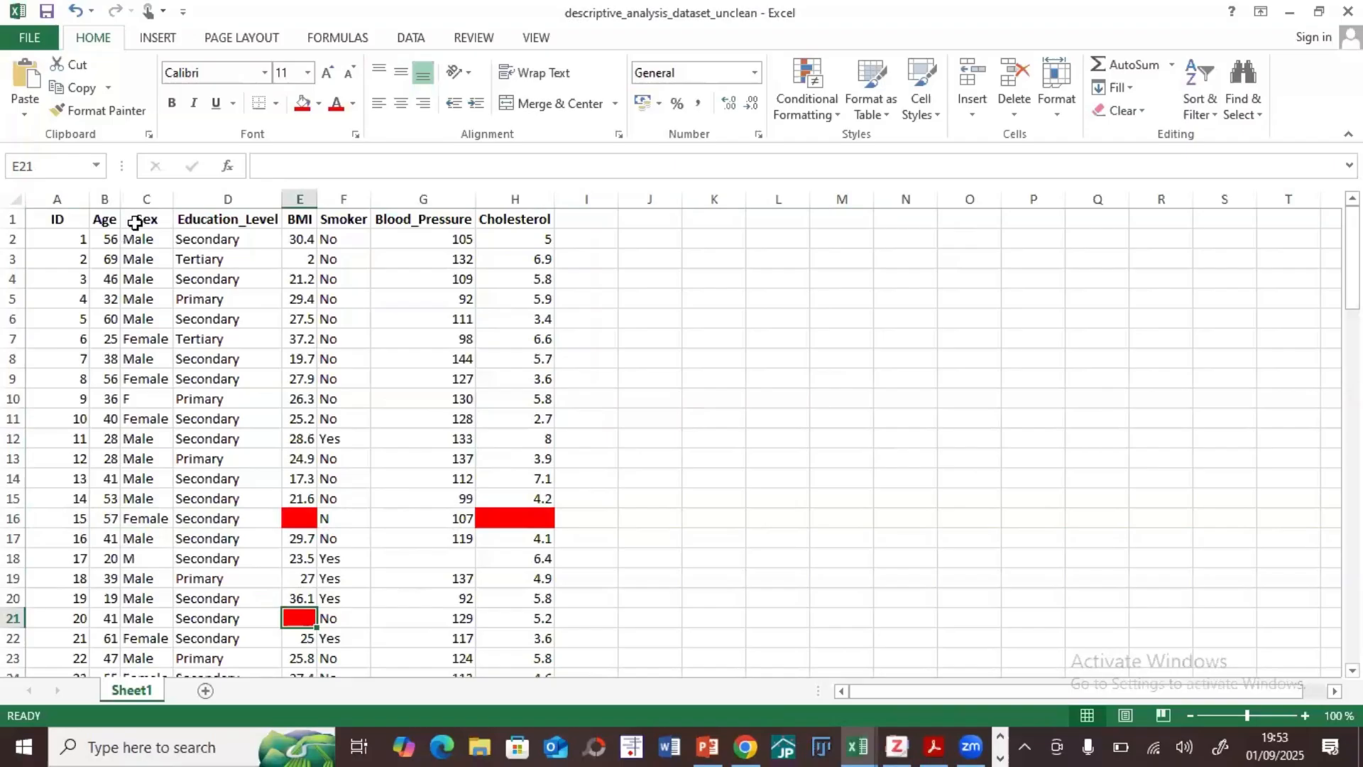
Step: Shade the whole of row 10, where Sex is abbreviated to F, with a darker tan fill
{"action": "left_click", "coordinate": [145, 199]}
{"action": "left_click", "coordinate": [140, 257]}
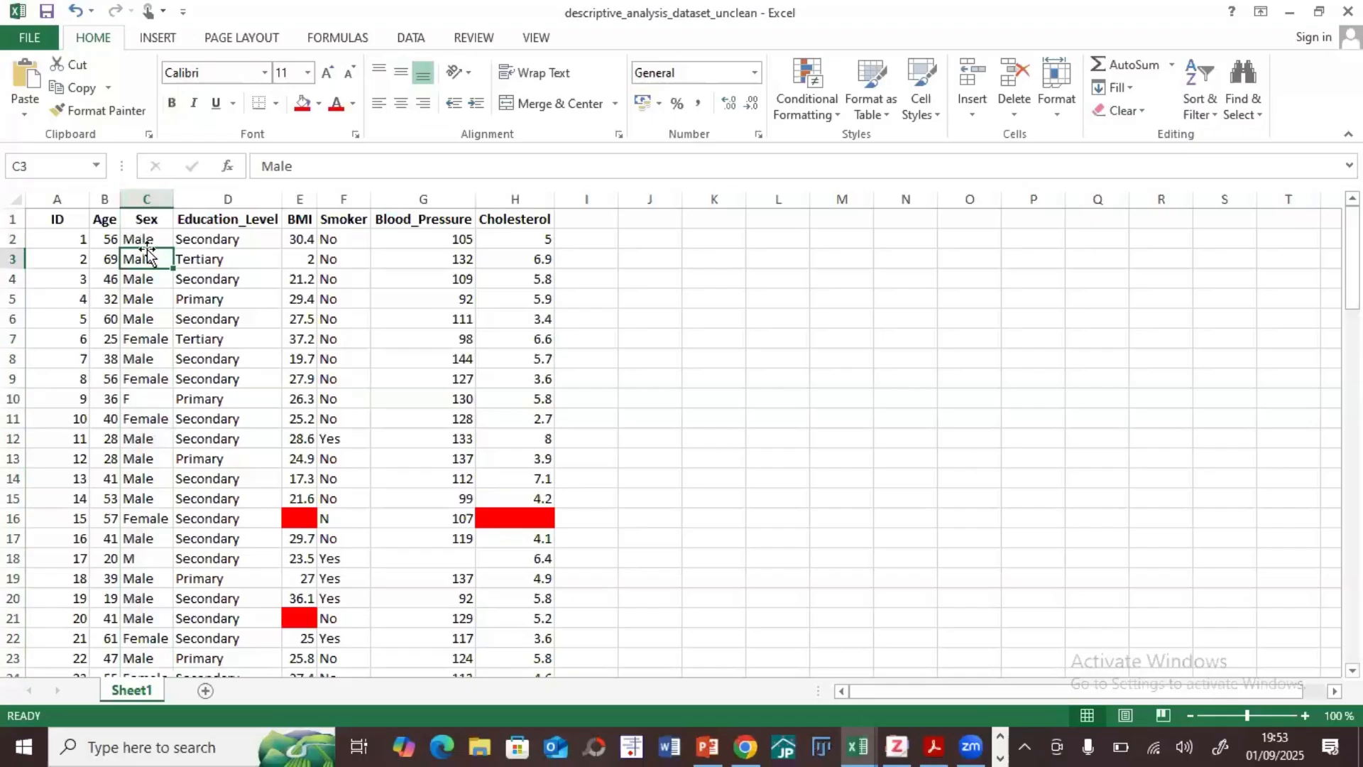
{"action": "left_click", "coordinate": [142, 239]}
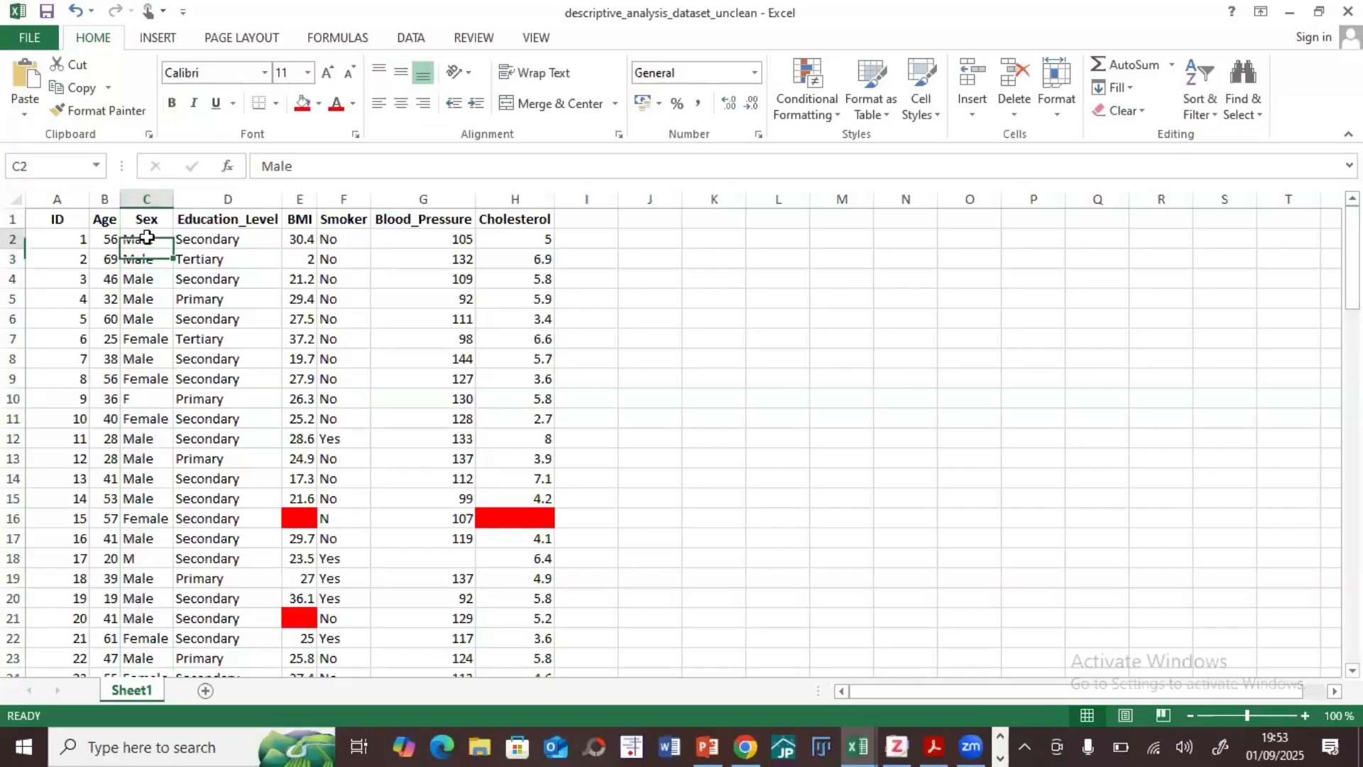
{"action": "left_click", "coordinate": [146, 342]}
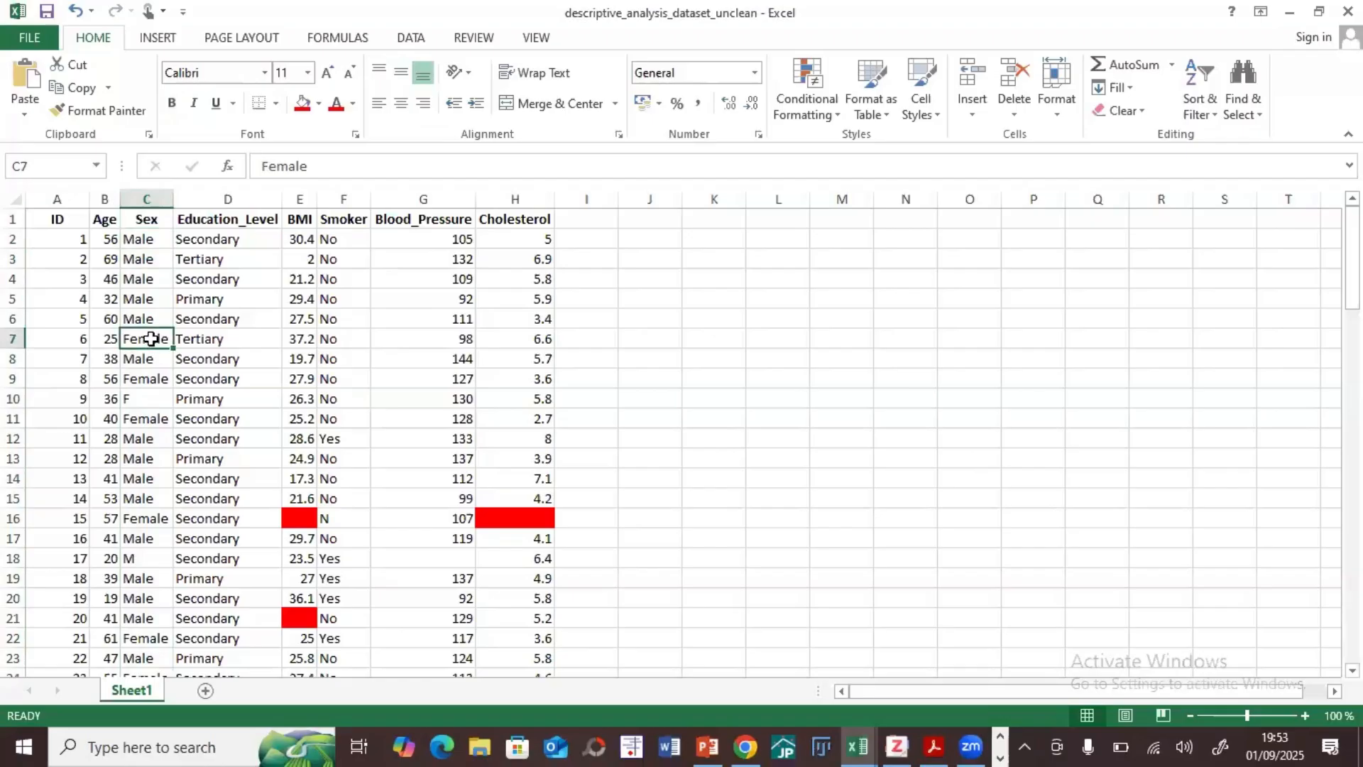
{"action": "left_click", "coordinate": [12, 399]}
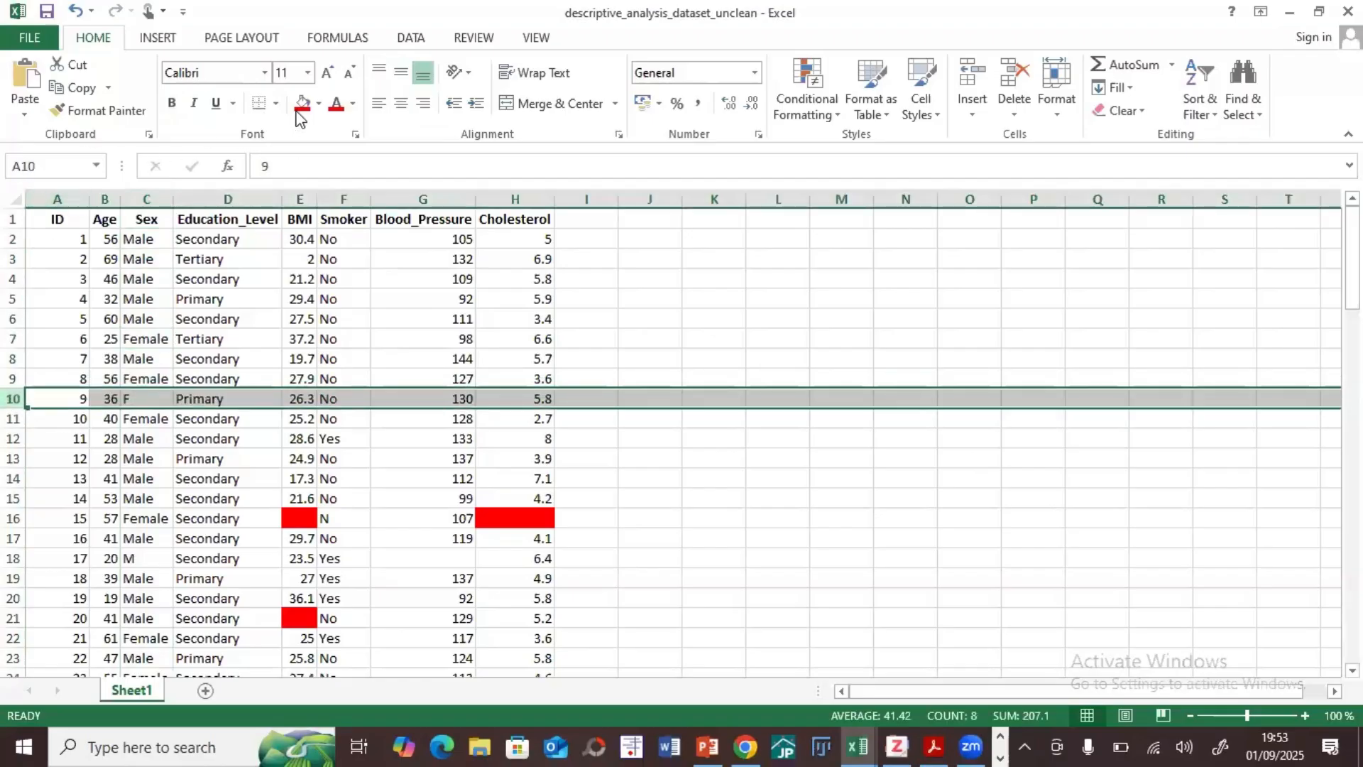
{"action": "left_click", "coordinate": [318, 105]}
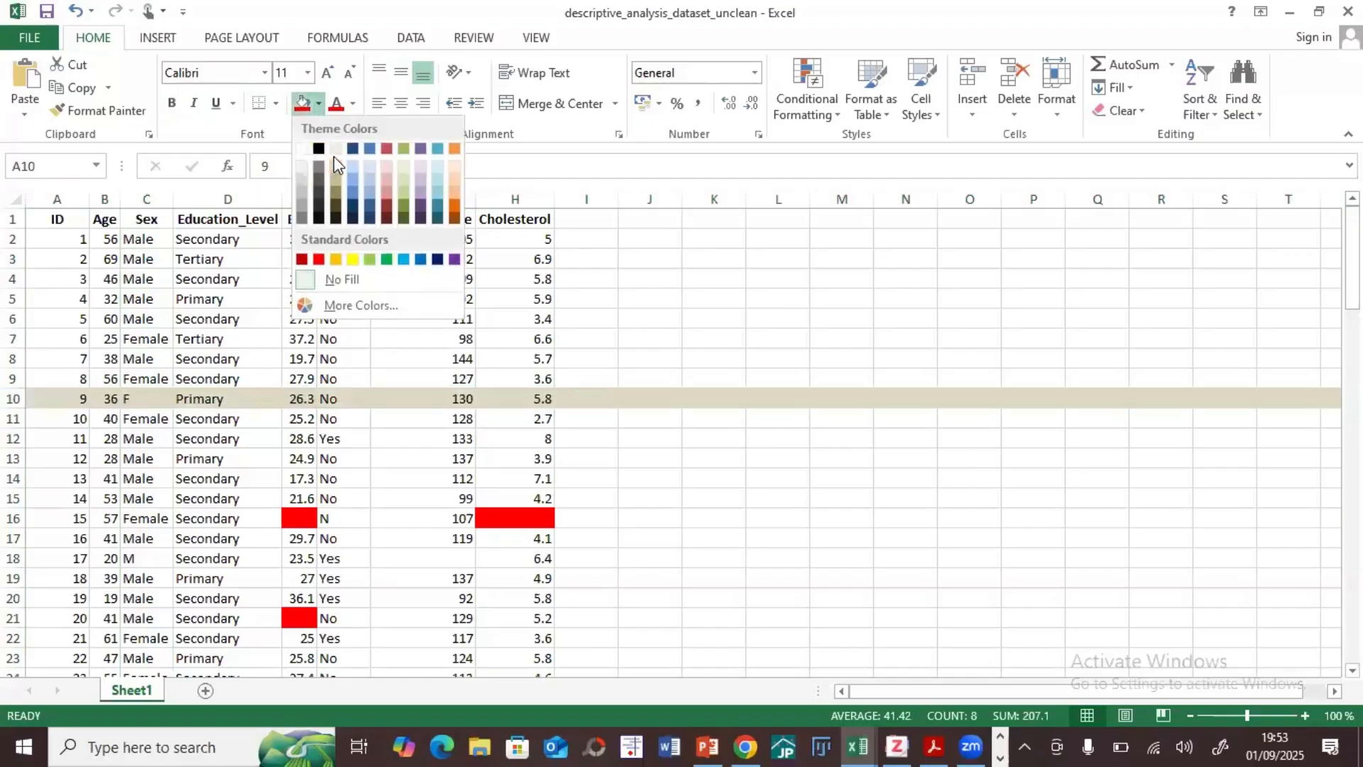
{"action": "left_click", "coordinate": [331, 177]}
{"action": "left_click", "coordinate": [211, 418]}
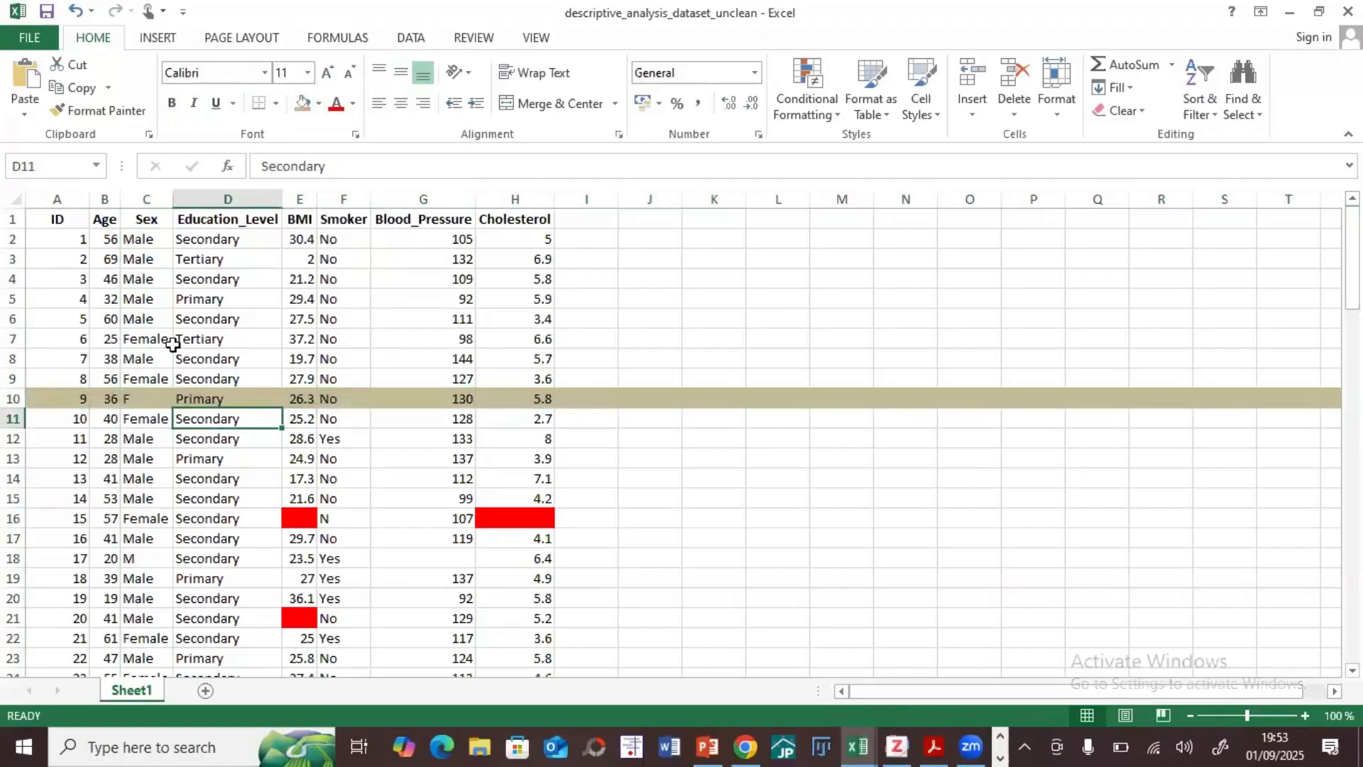
Step: Compare the abbreviated Sex entries in C10 and C18 with the full Male and Female entries in the column
{"action": "left_click", "coordinate": [155, 402]}
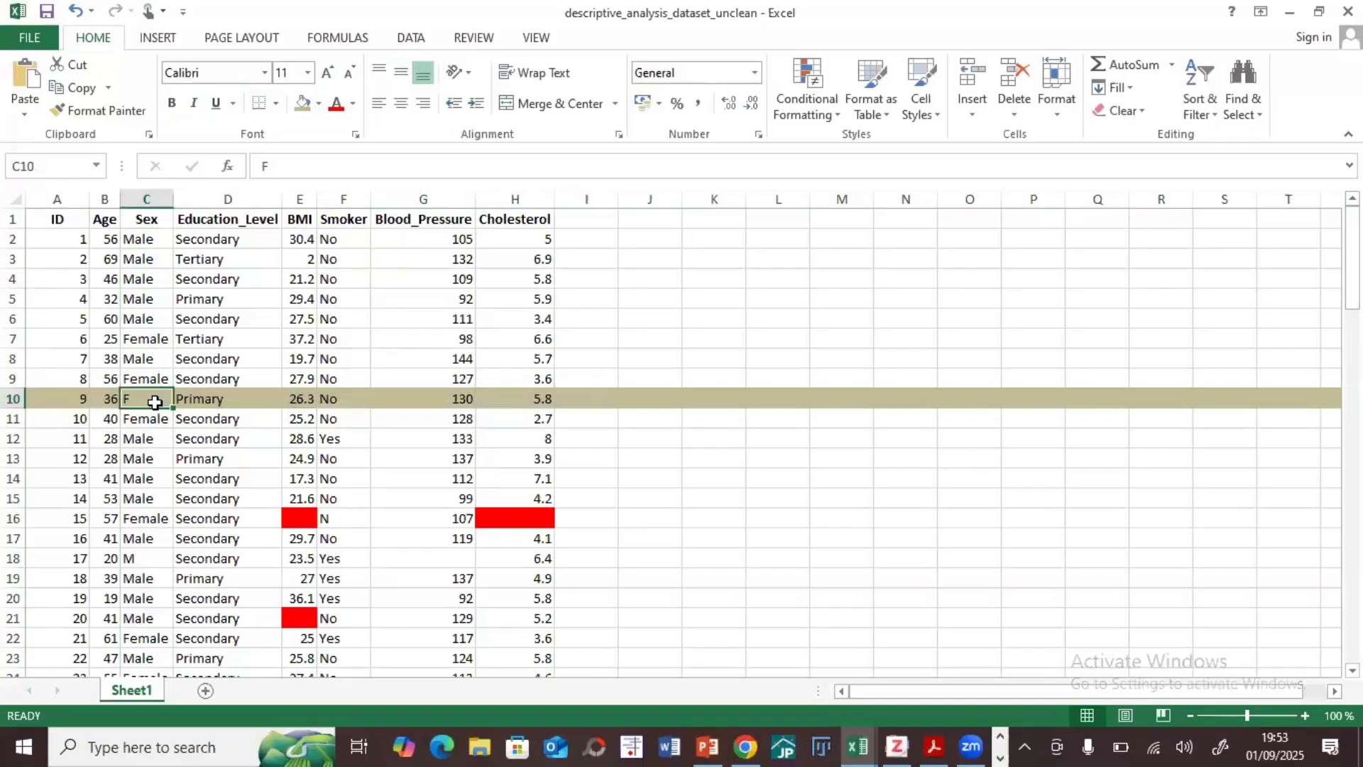
{"action": "left_click", "coordinate": [147, 260]}
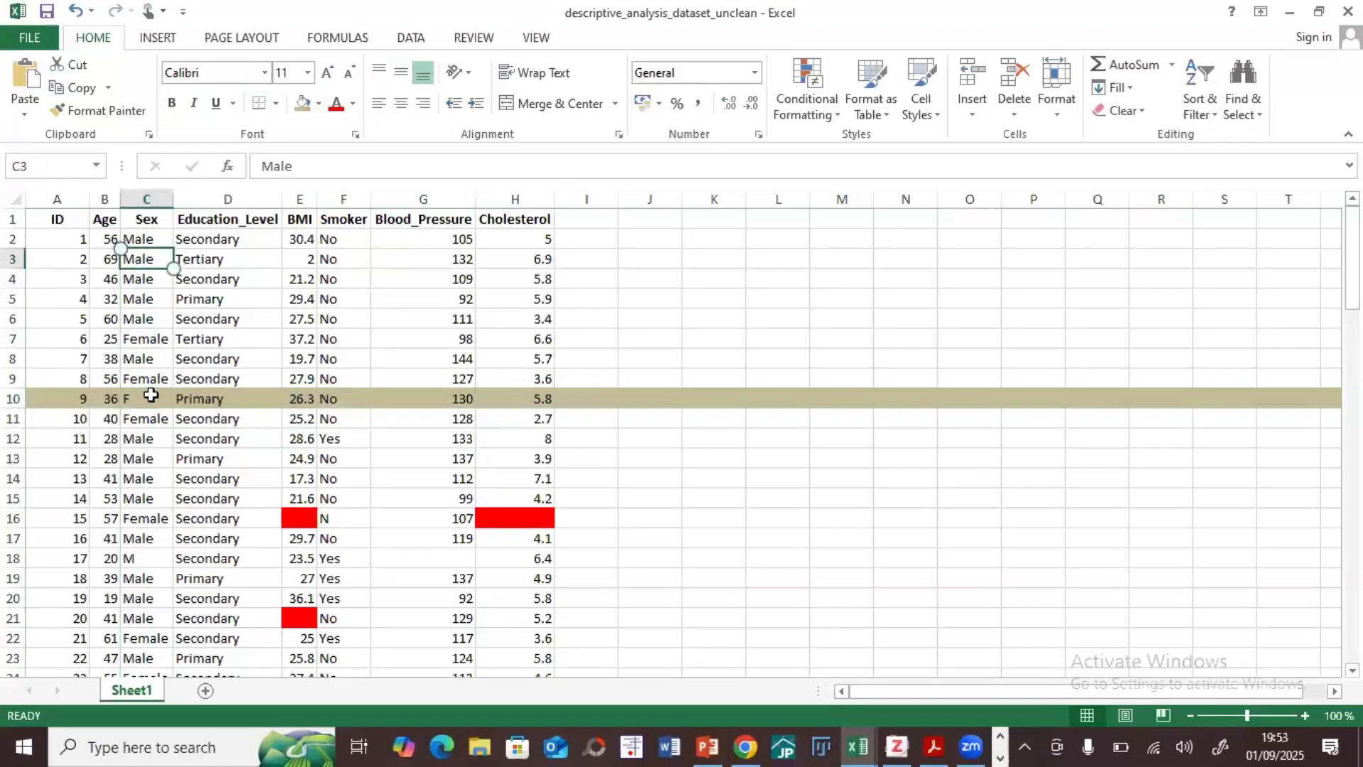
{"action": "left_click", "coordinate": [149, 399]}
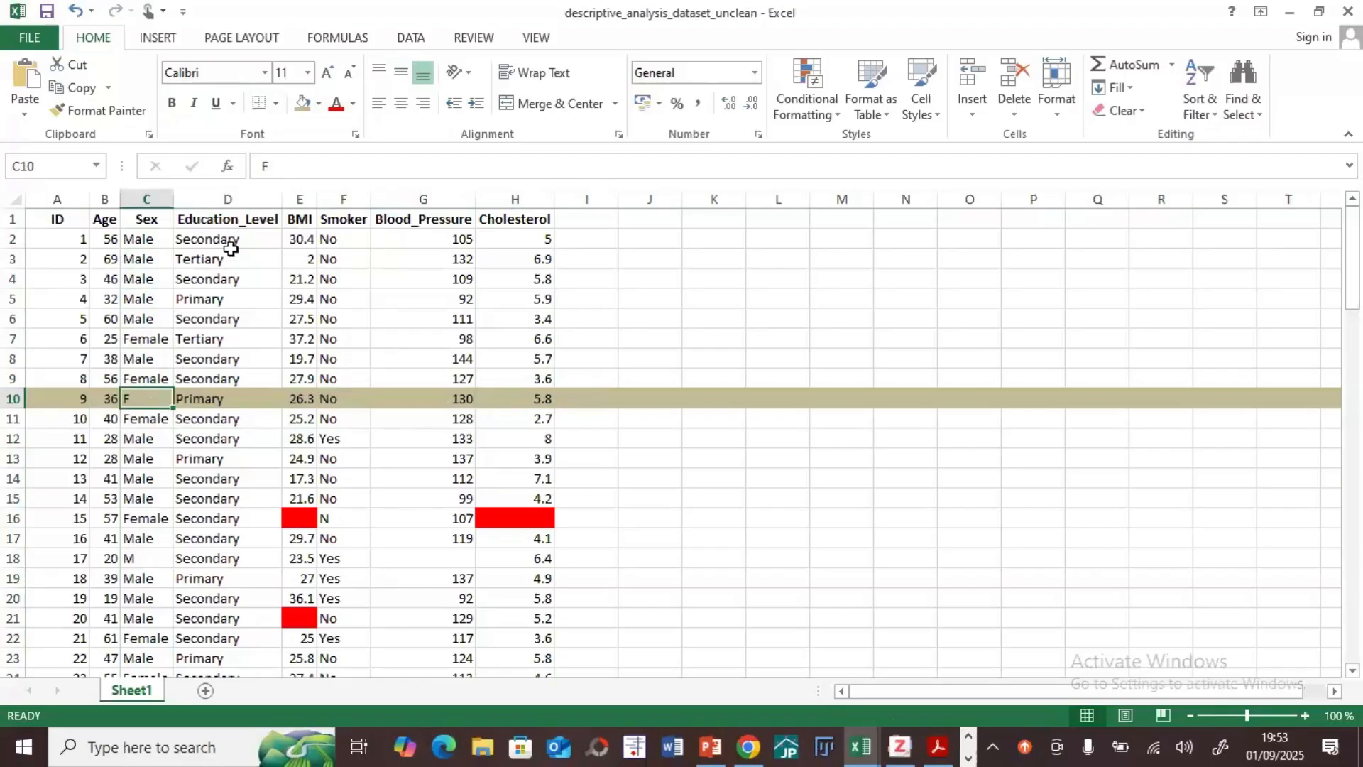
{"action": "left_click", "coordinate": [141, 239]}
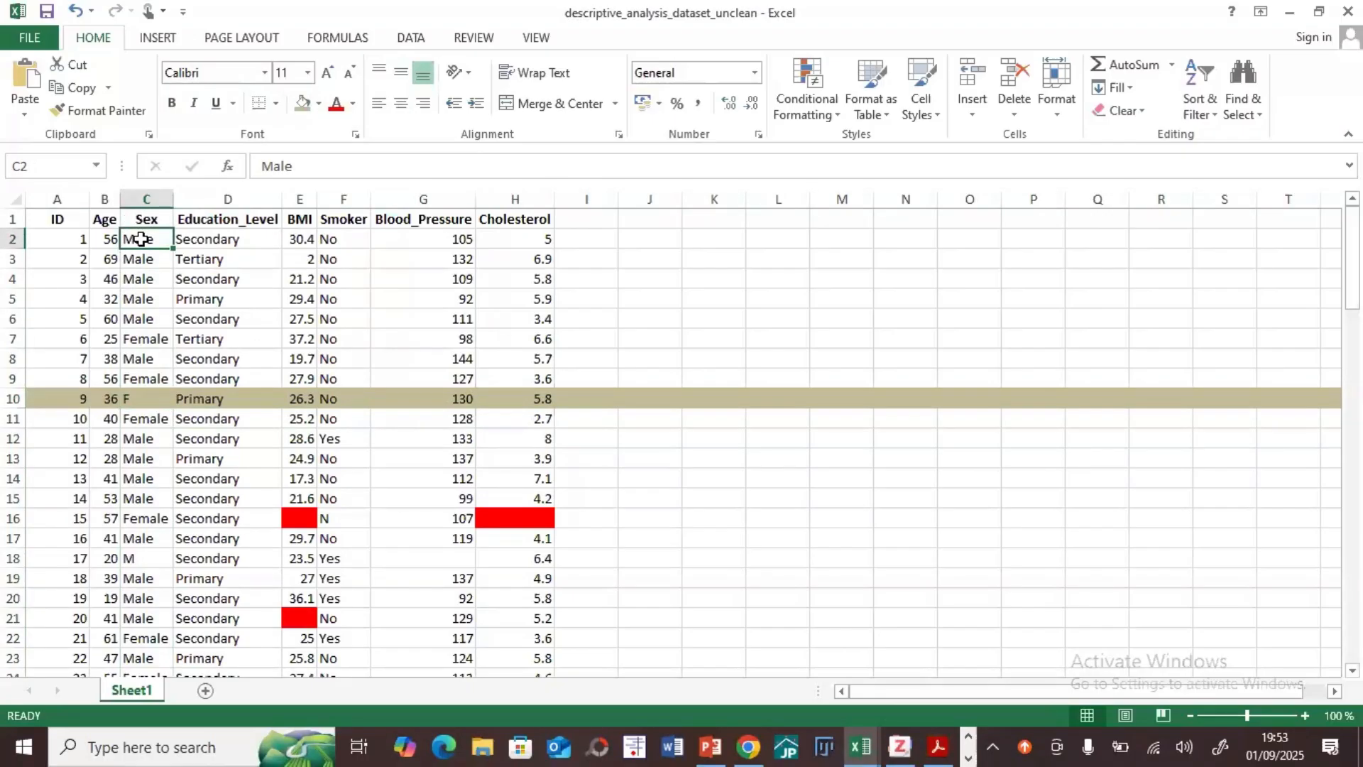
{"action": "left_click", "coordinate": [132, 357]}
{"action": "left_click", "coordinate": [132, 340]}
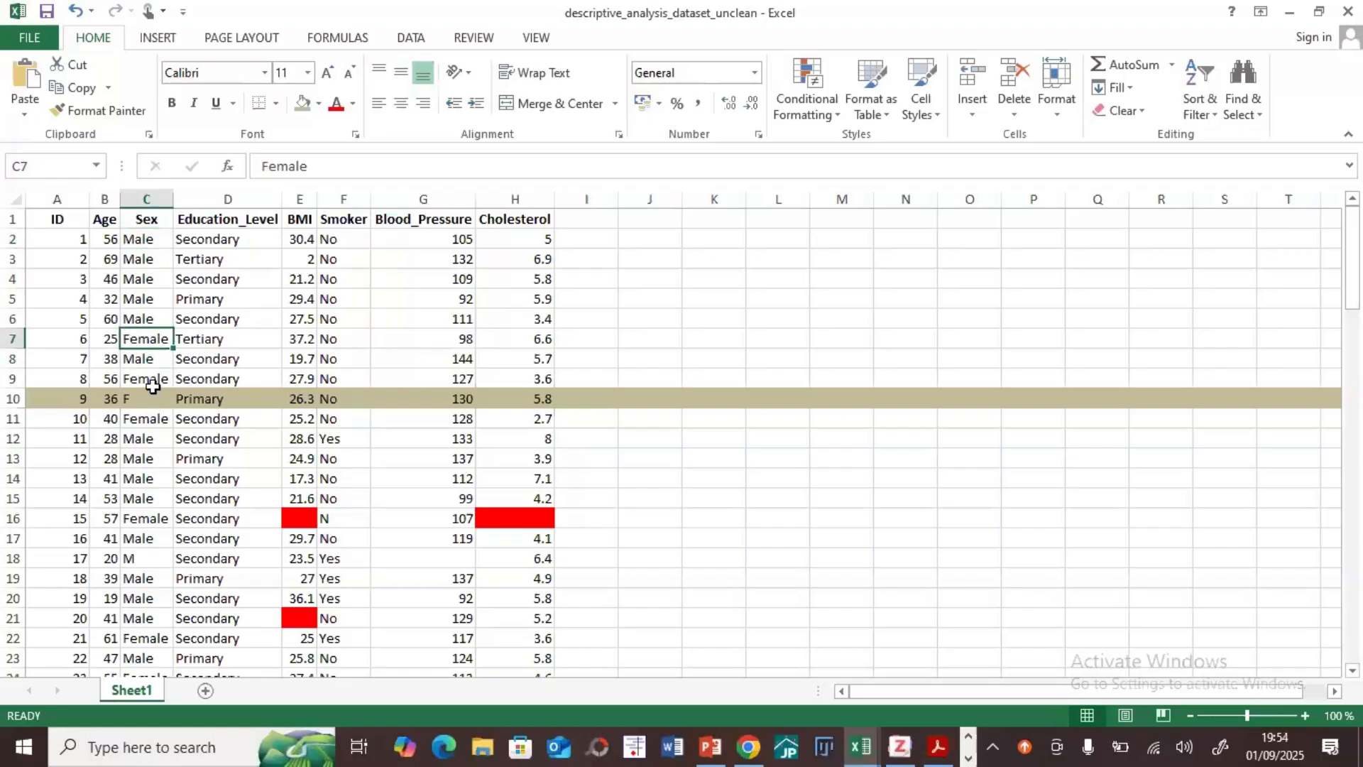
{"action": "left_click", "coordinate": [148, 399]}
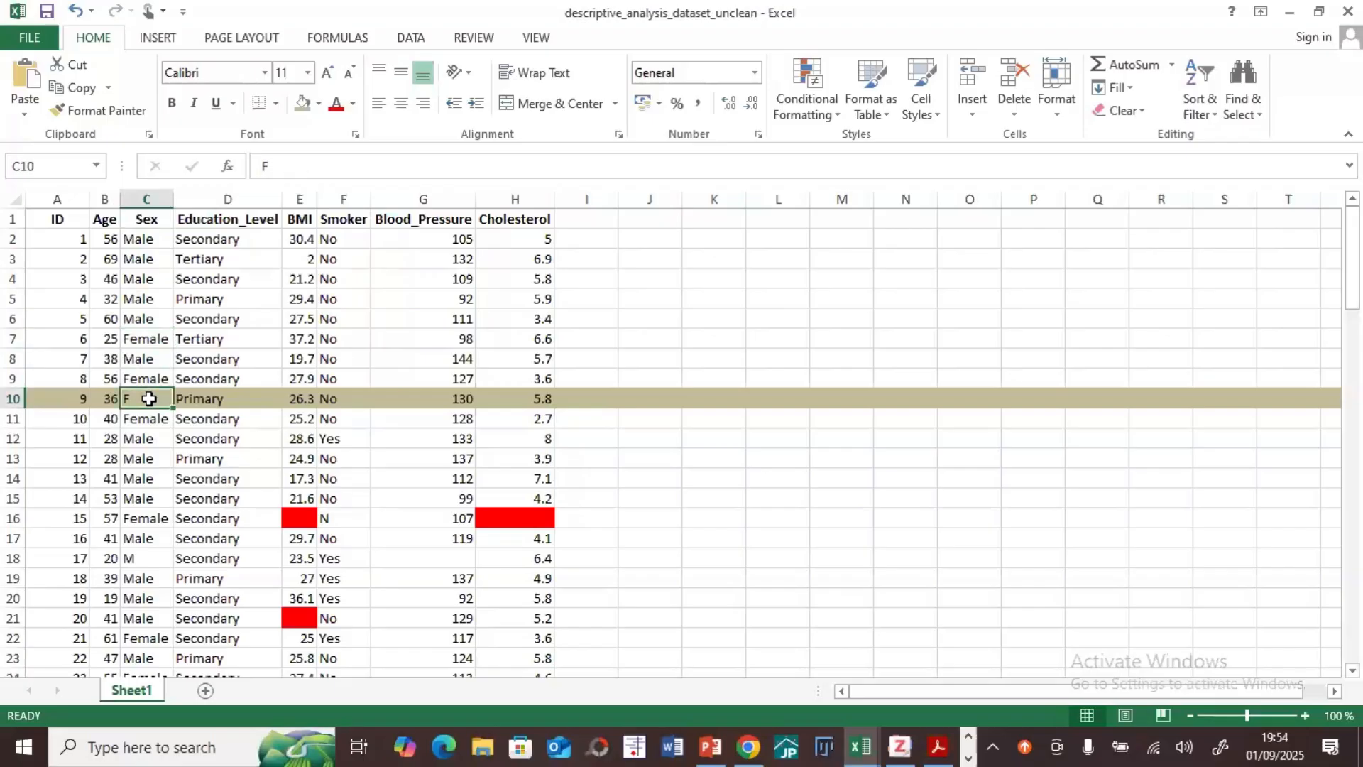
{"action": "left_click", "coordinate": [128, 554]}
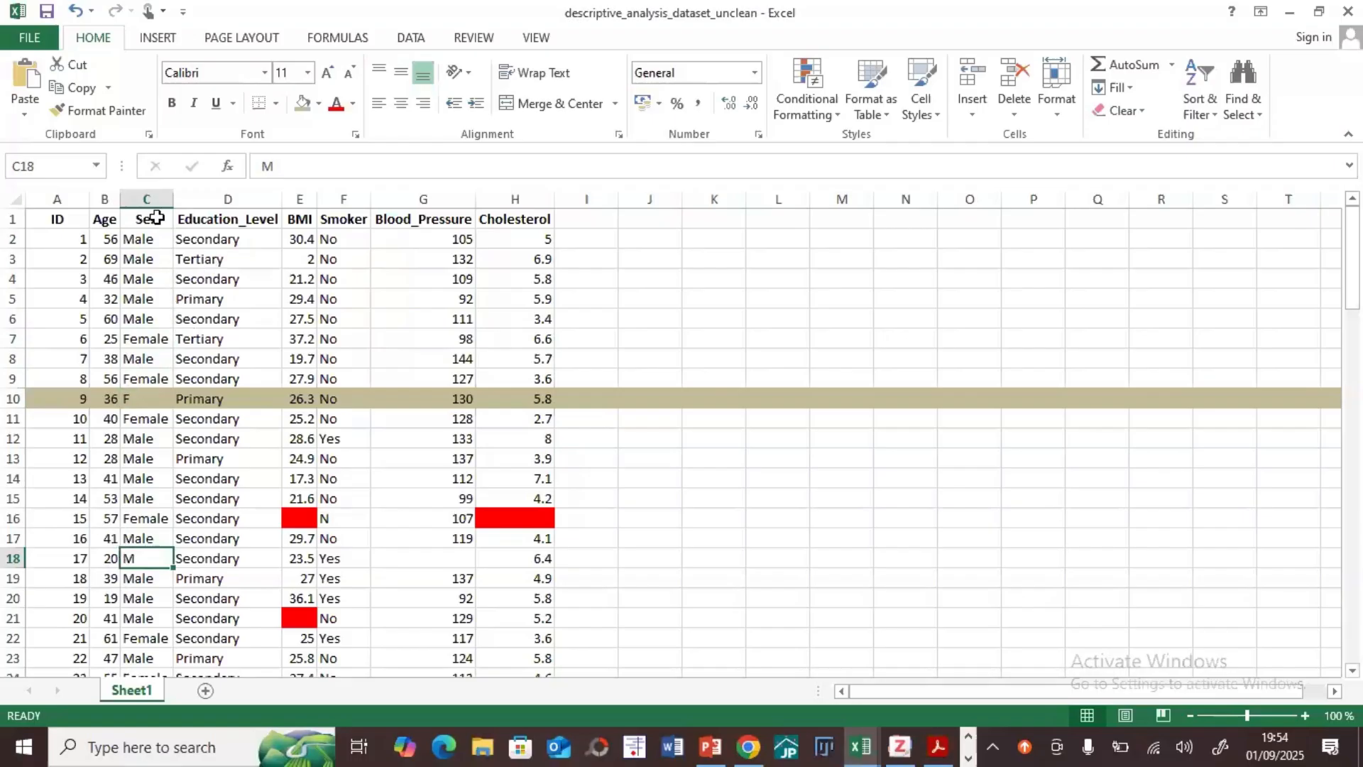
{"action": "left_click", "coordinate": [148, 191]}
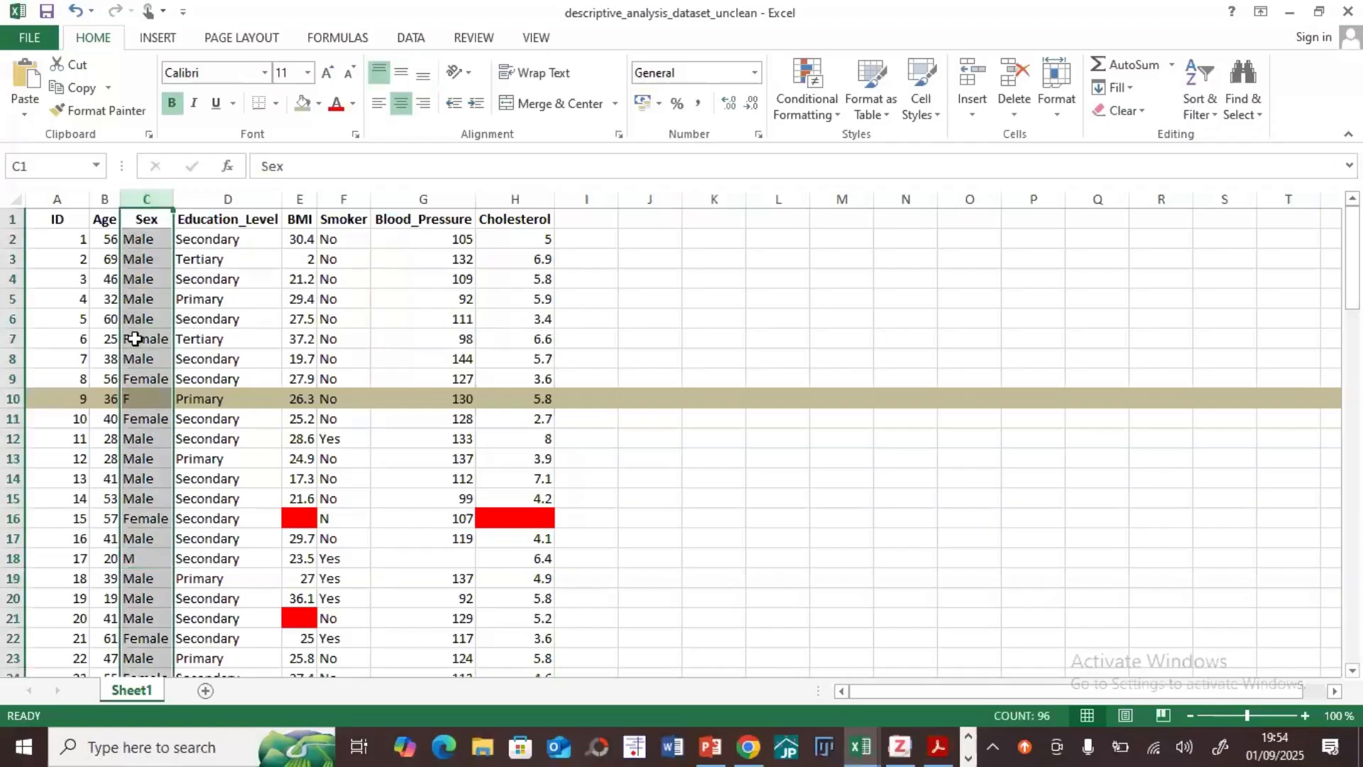
{"action": "left_click", "coordinate": [145, 379]}
Step: Standardize the abbreviated Sex entries by changing C10 to Female and C18 to Male
{"action": "left_click", "coordinate": [146, 401]}
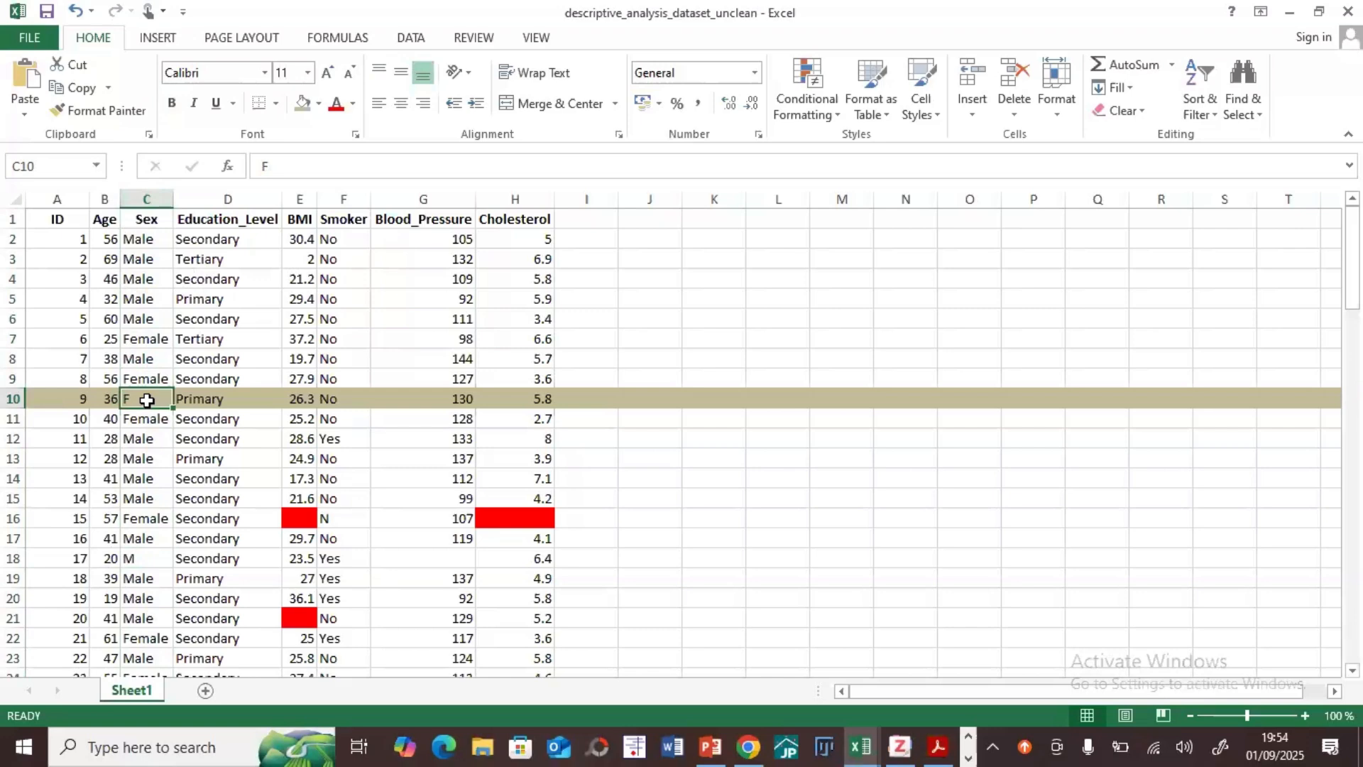
{"action": "double_click", "coordinate": [146, 400]}
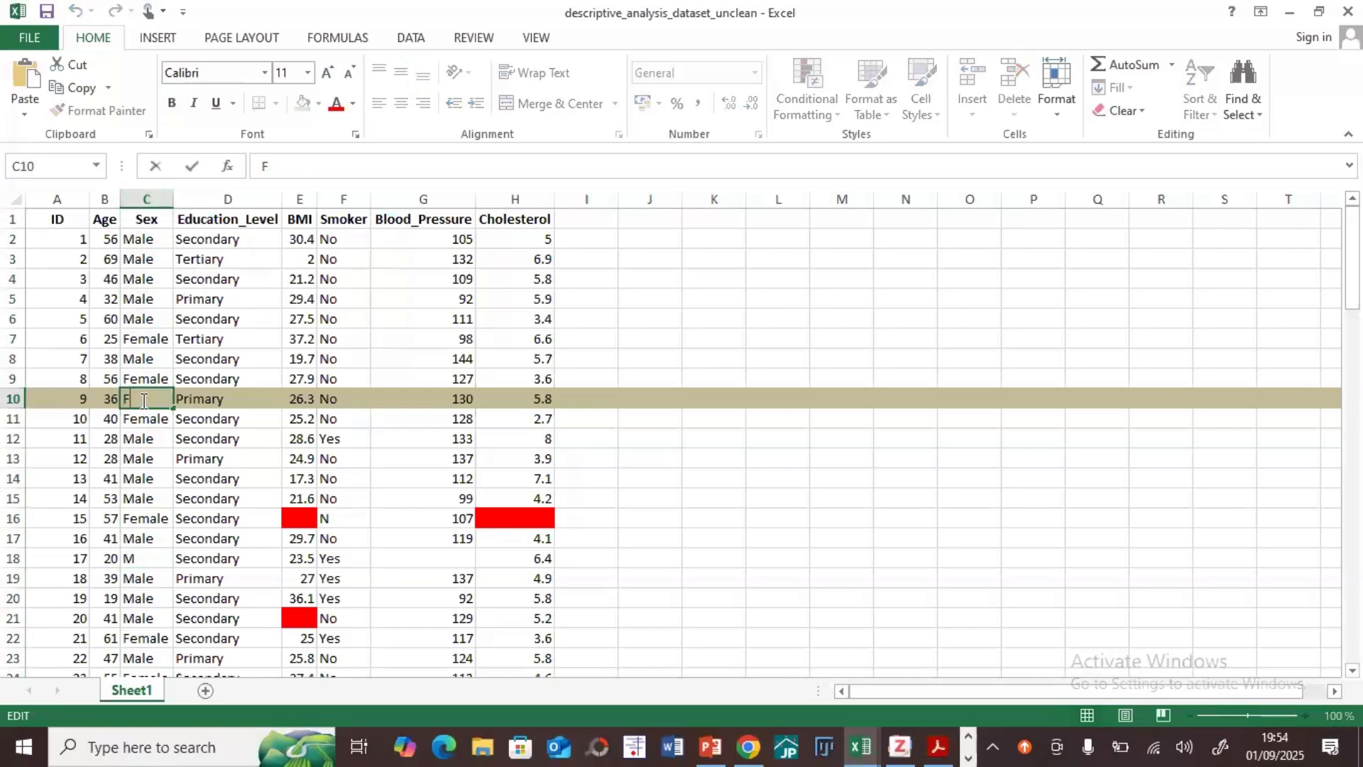
{"action": "type", "text": "emale"}
{"action": "key", "text": "Tab"}
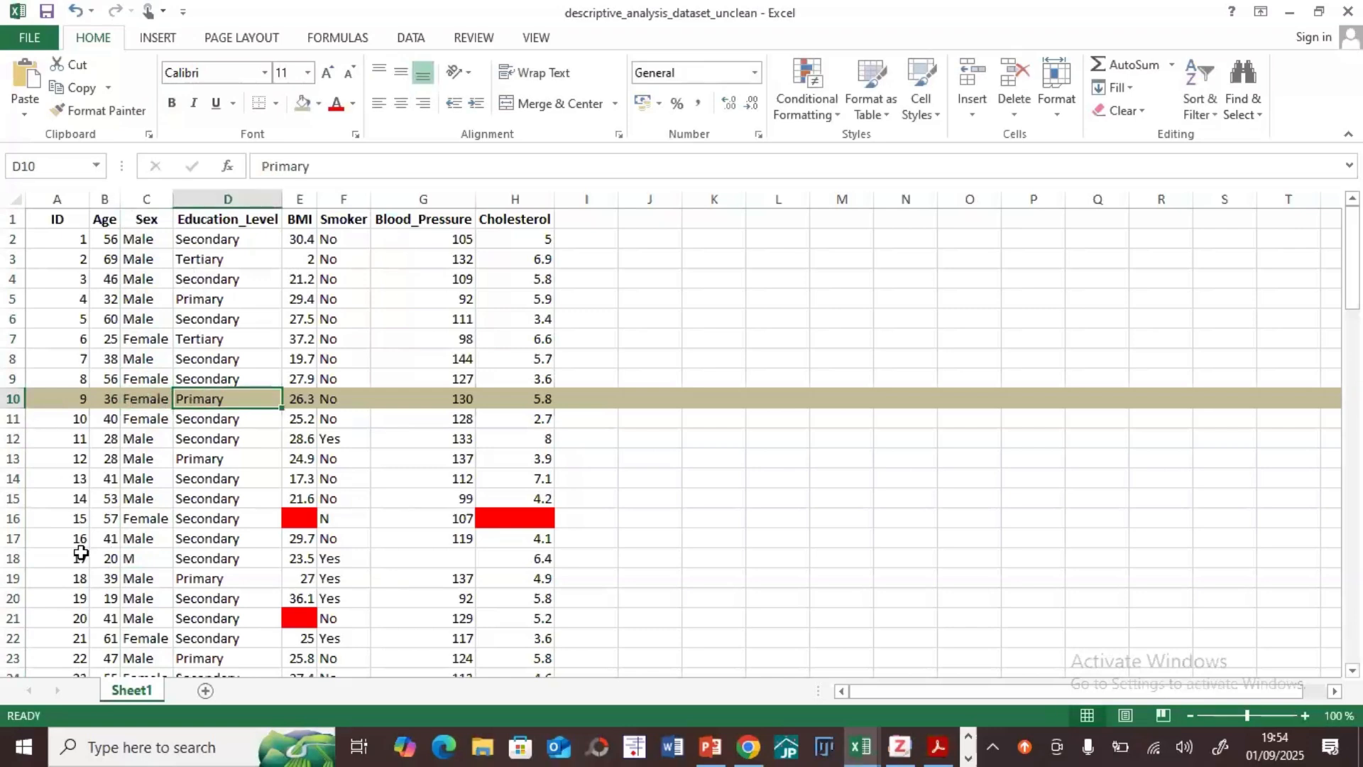
{"action": "left_click", "coordinate": [139, 557]}
{"action": "type", "text": "M"}
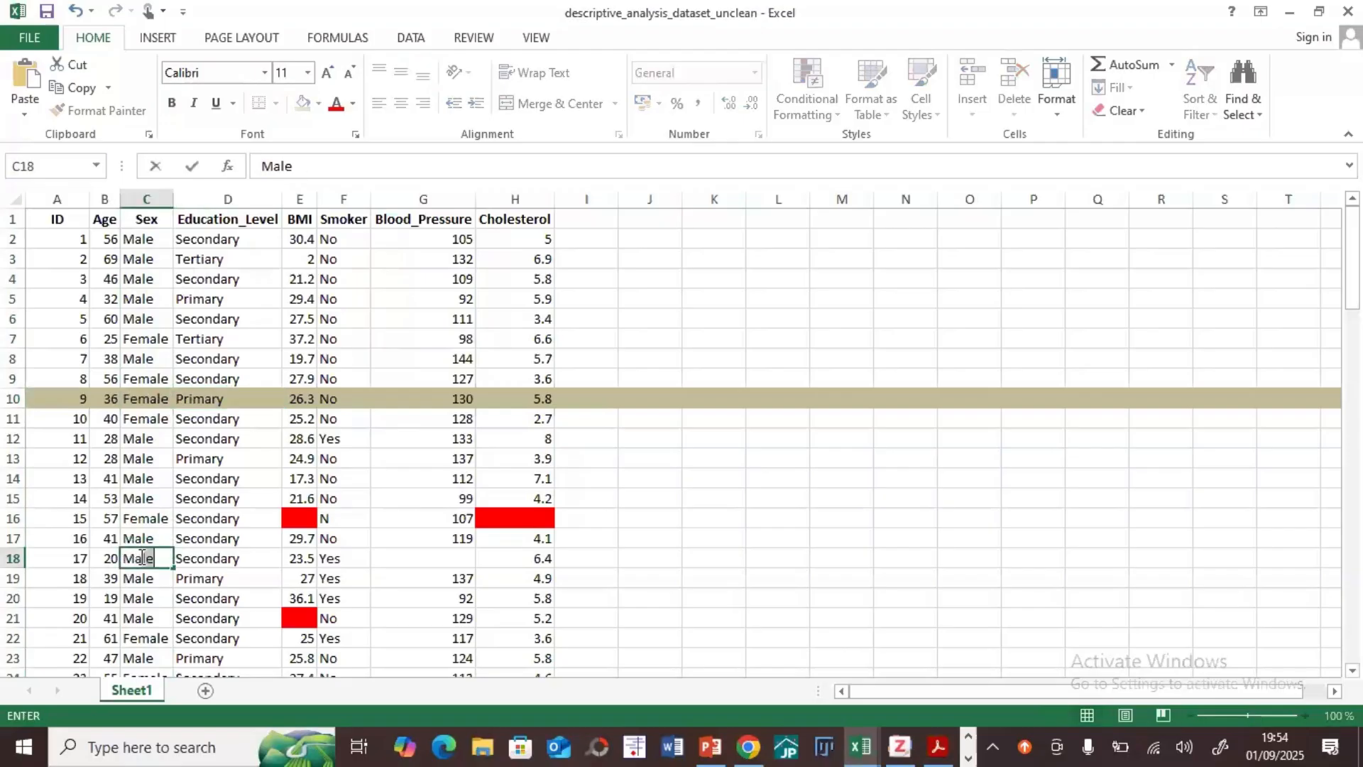
{"action": "key", "text": "Tab"}
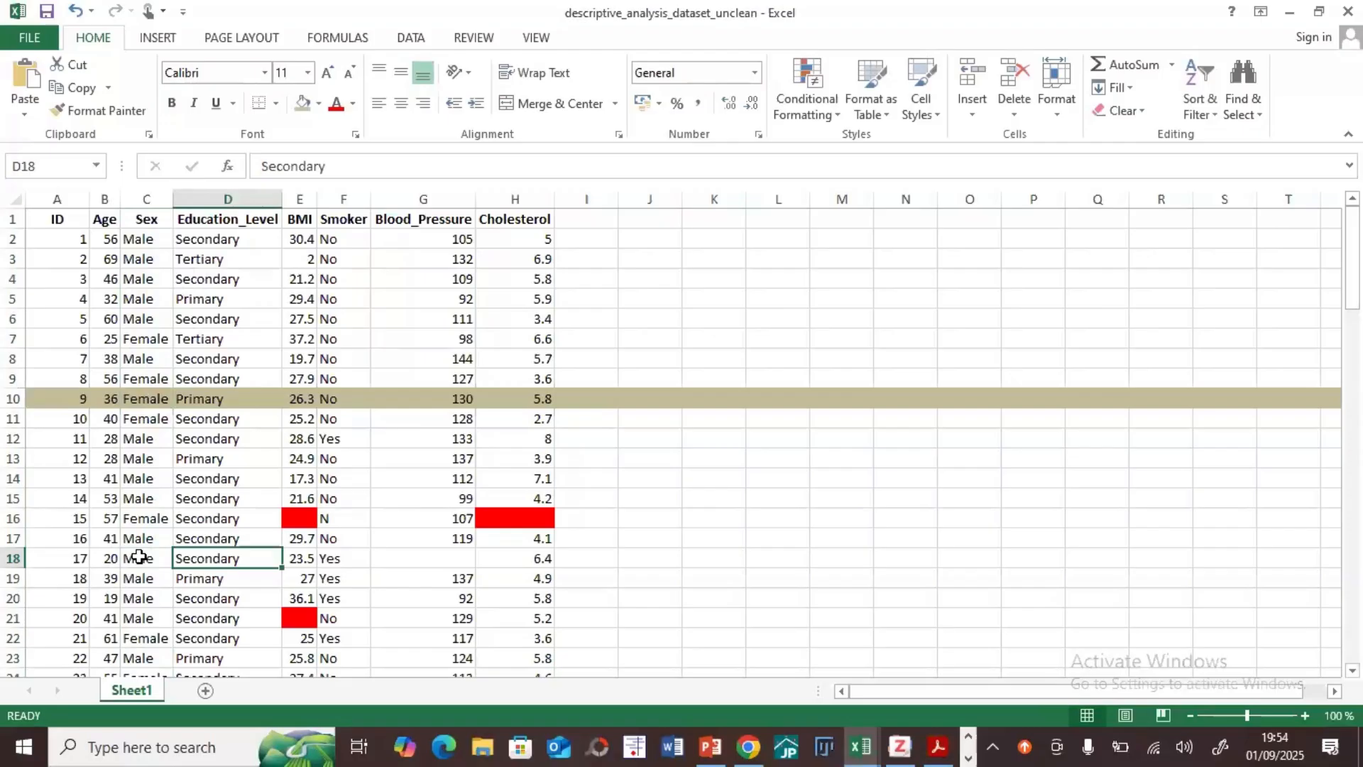
Step: Review the red-marked cells in rows 16 and 21 and the entries in the Sex column
{"action": "left_click", "coordinate": [308, 518]}
{"action": "left_click", "coordinate": [495, 518]}
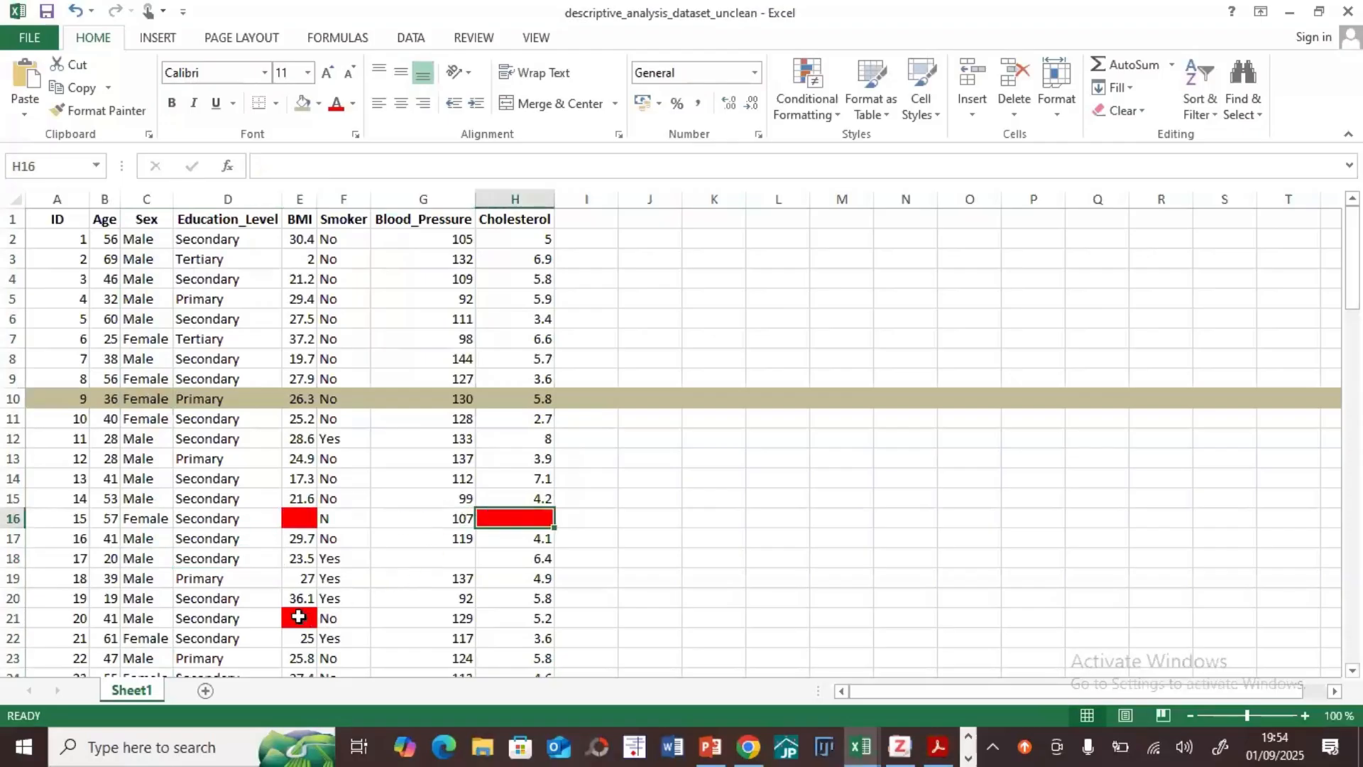
{"action": "left_click", "coordinate": [297, 616]}
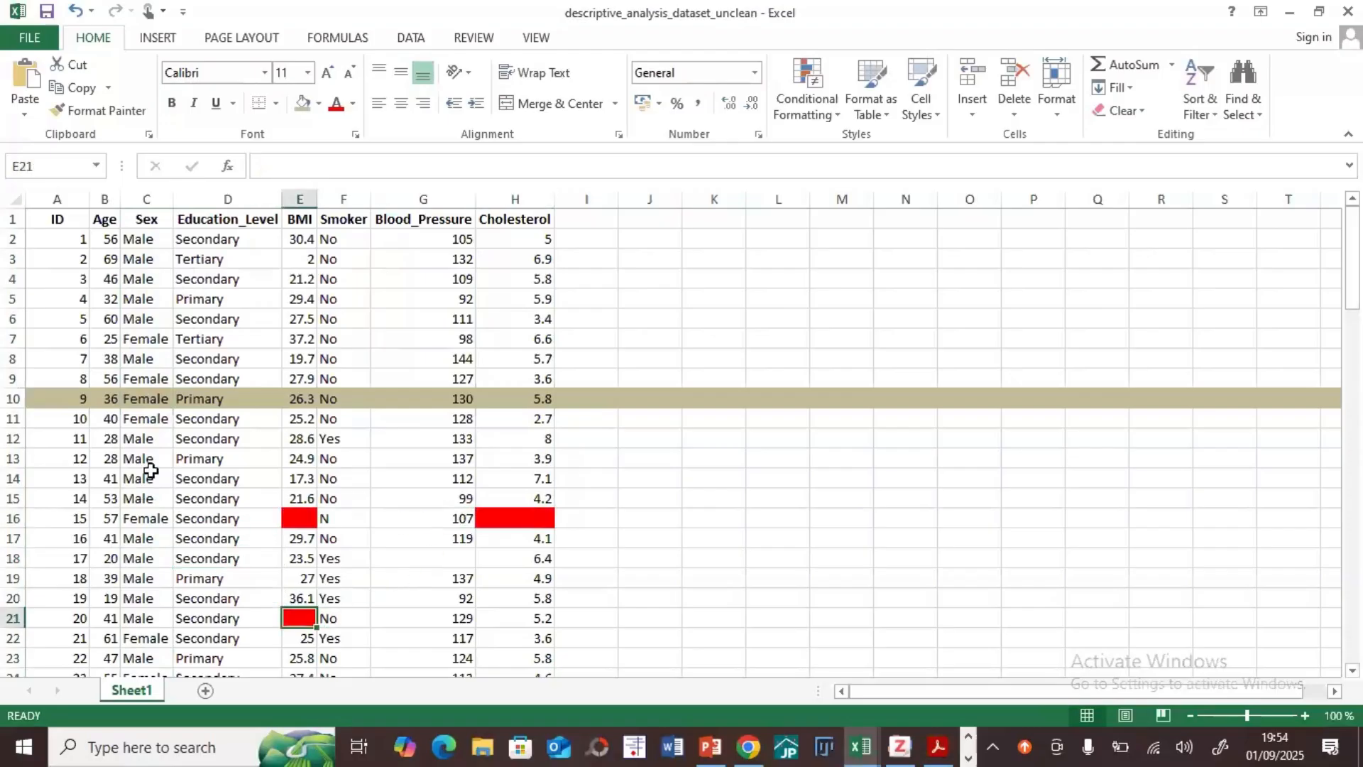
{"action": "left_click", "coordinate": [145, 201]}
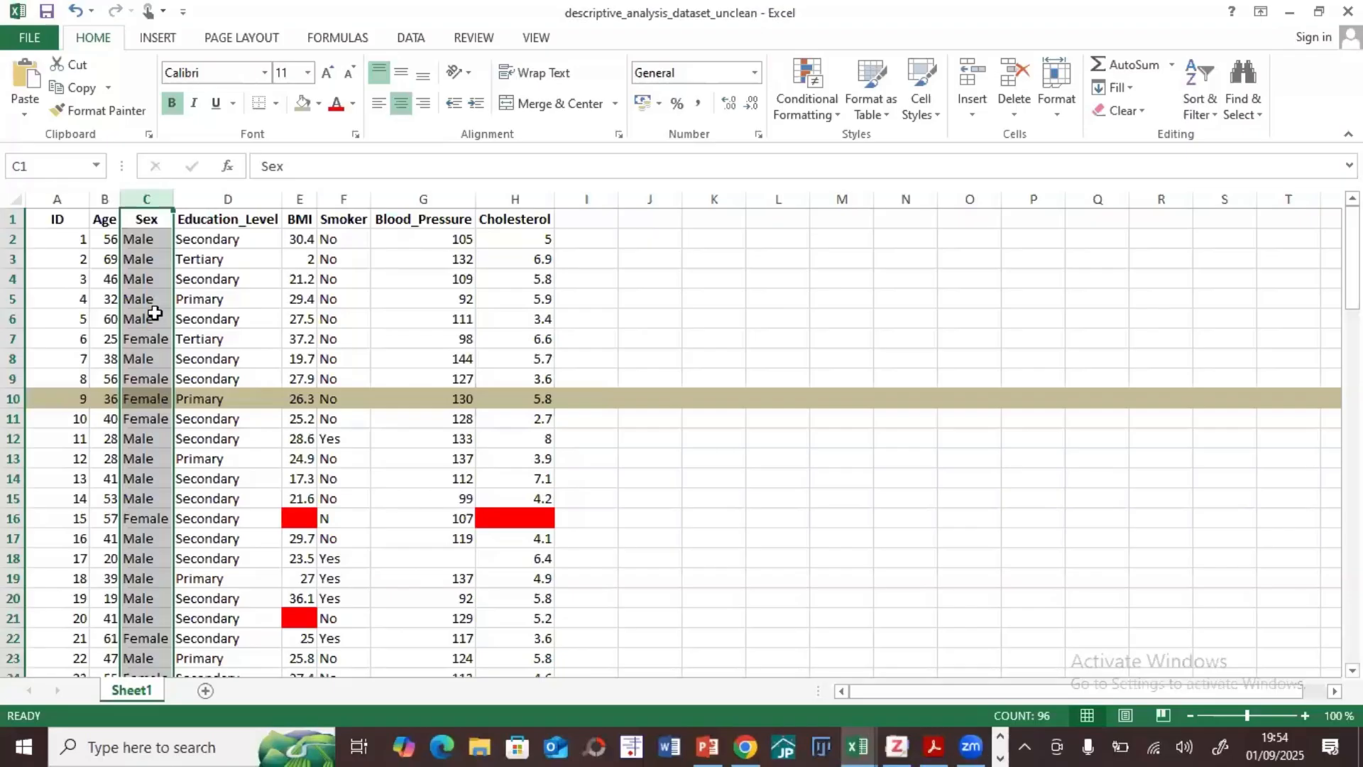
{"action": "left_click", "coordinate": [794, 417]}
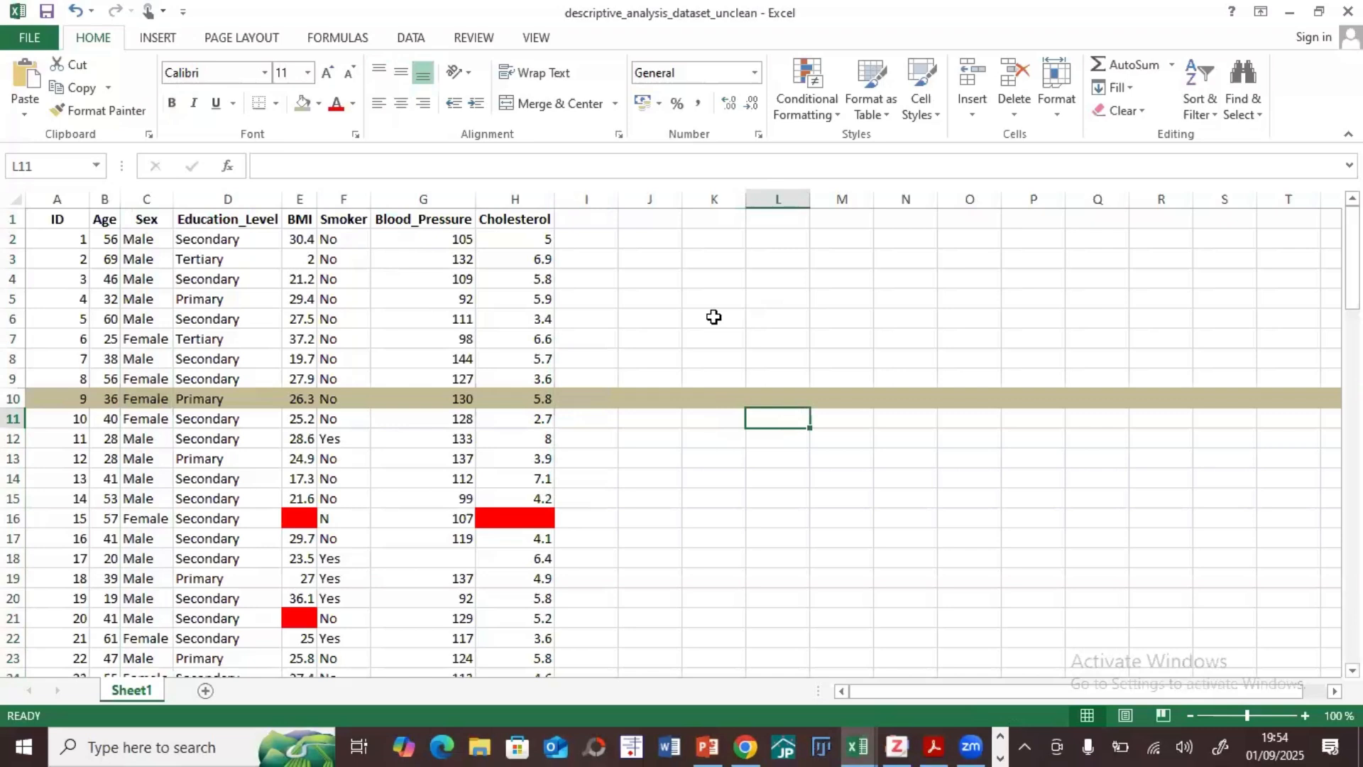
Step: Flag the implausible BMI value in cell E3 with a yellow fill
{"action": "left_click", "coordinate": [303, 199]}
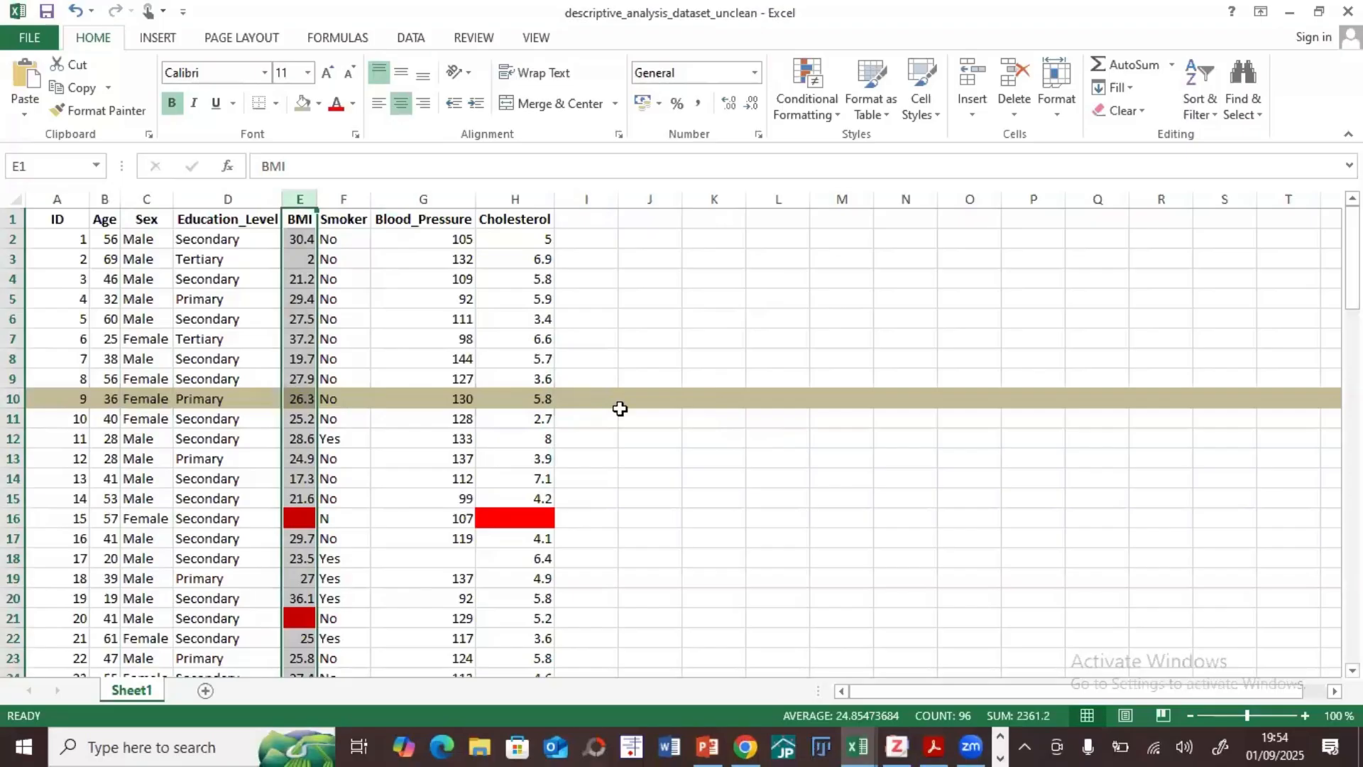
{"action": "left_click", "coordinate": [698, 313]}
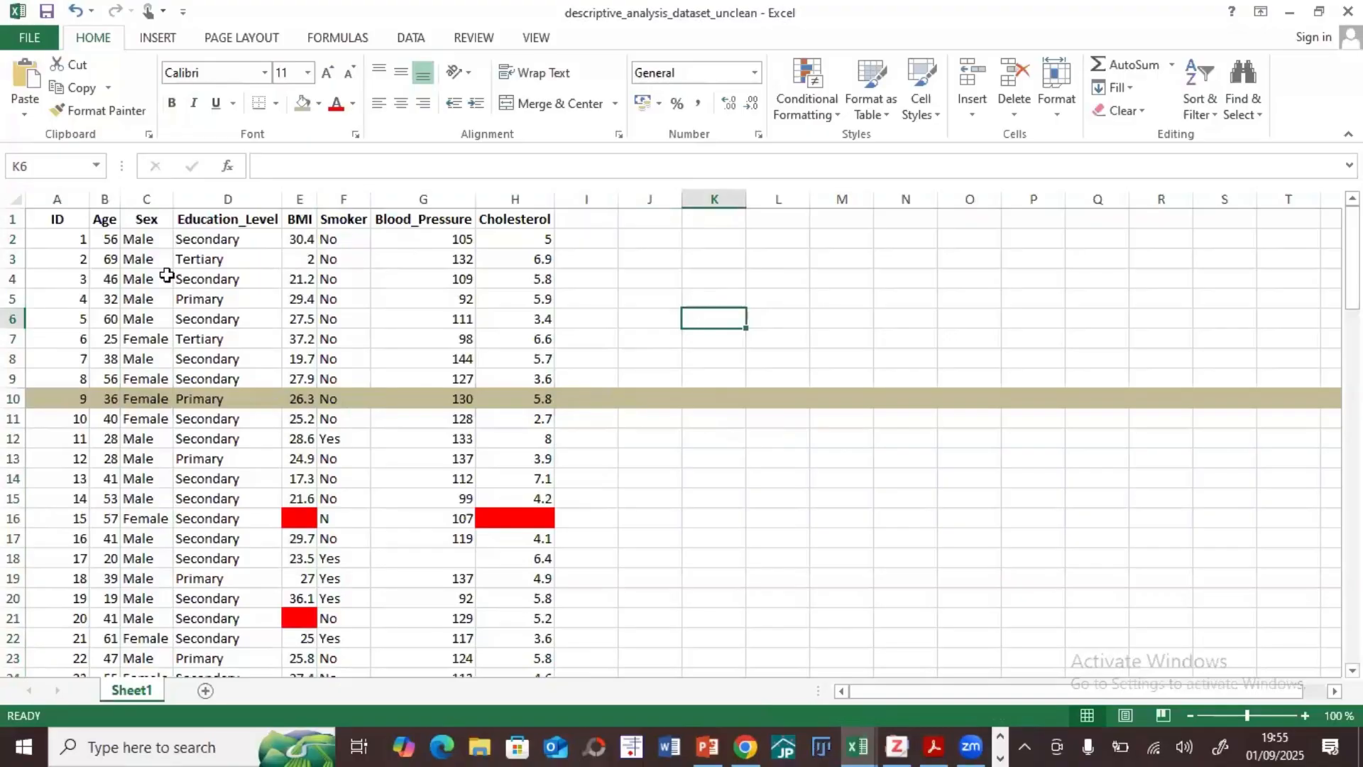
{"action": "left_click", "coordinate": [301, 260]}
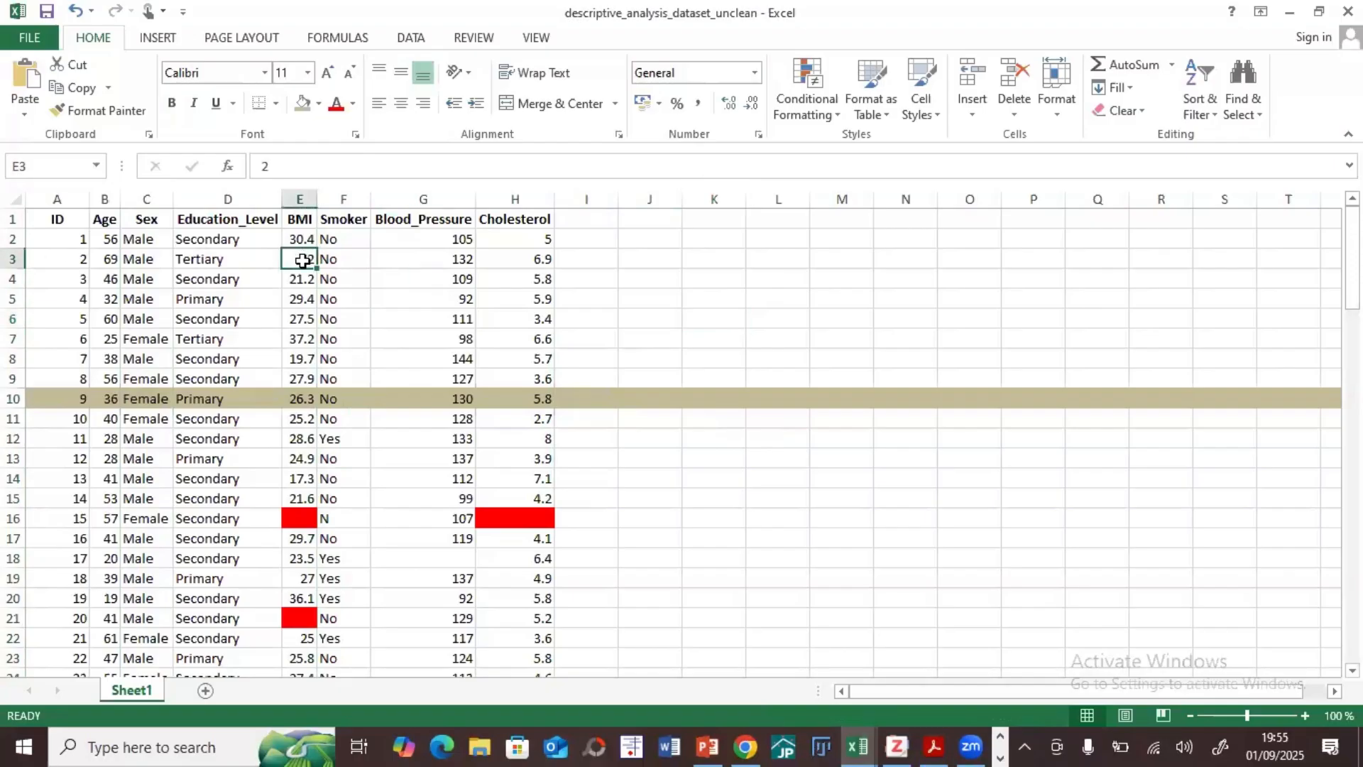
{"action": "left_click", "coordinate": [319, 108]}
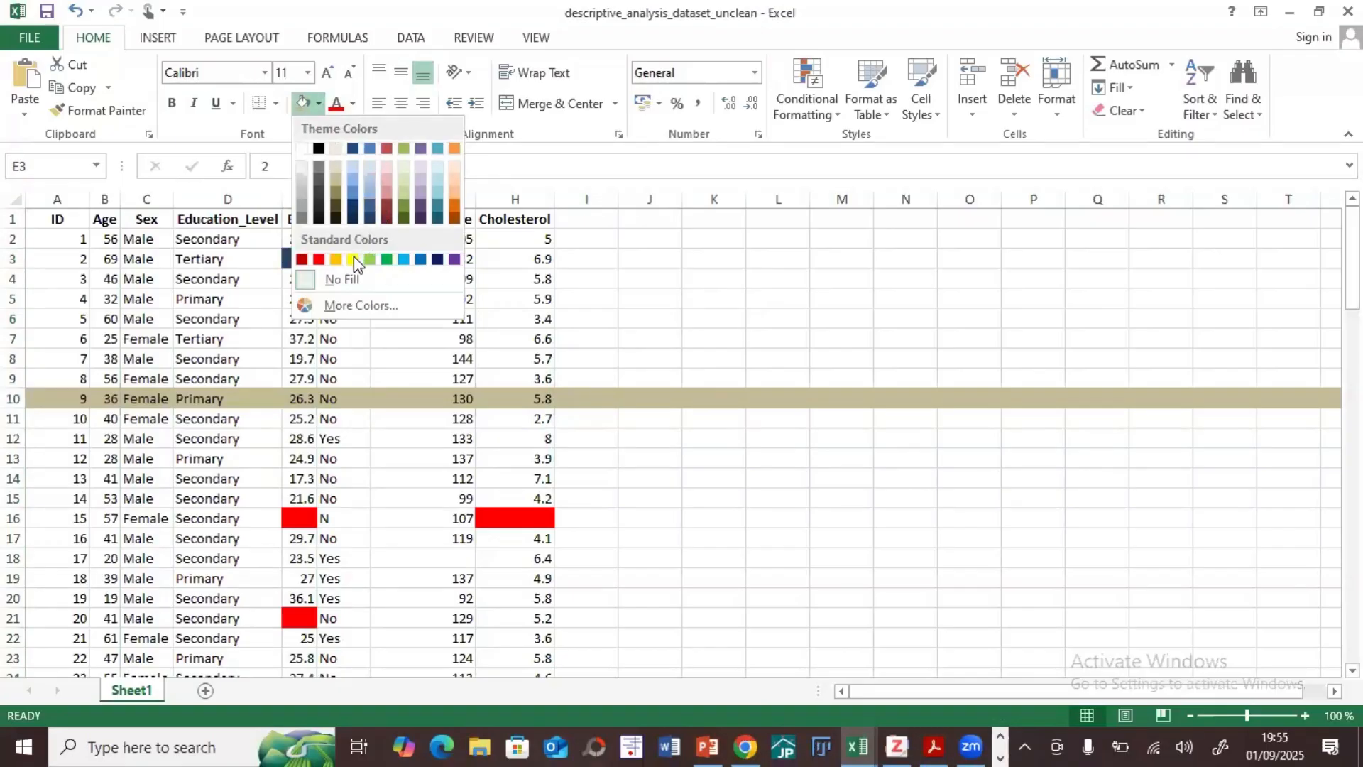
{"action": "left_click", "coordinate": [353, 257]}
{"action": "left_click", "coordinate": [360, 282]}
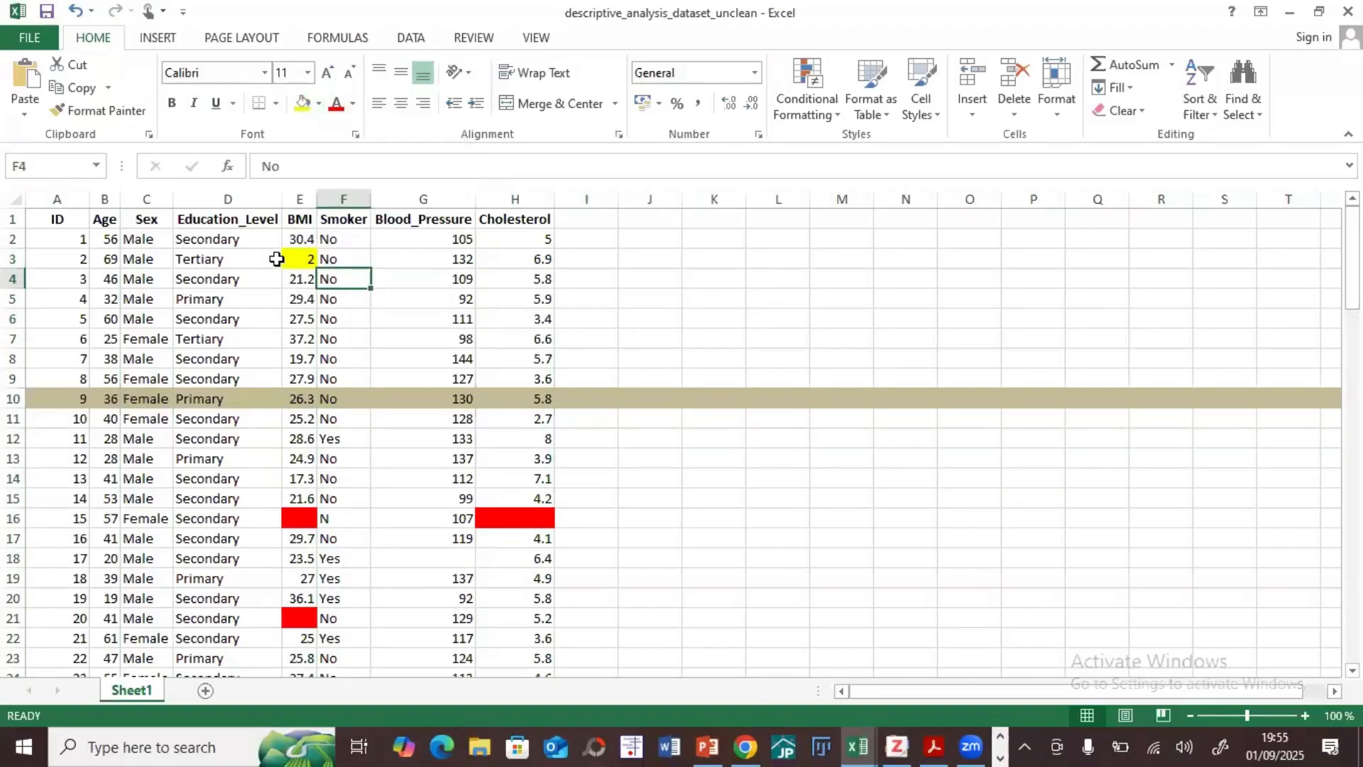
Step: Examine the row 3 record that contains the yellow-flagged BMI value
{"action": "left_click", "coordinate": [310, 260]}
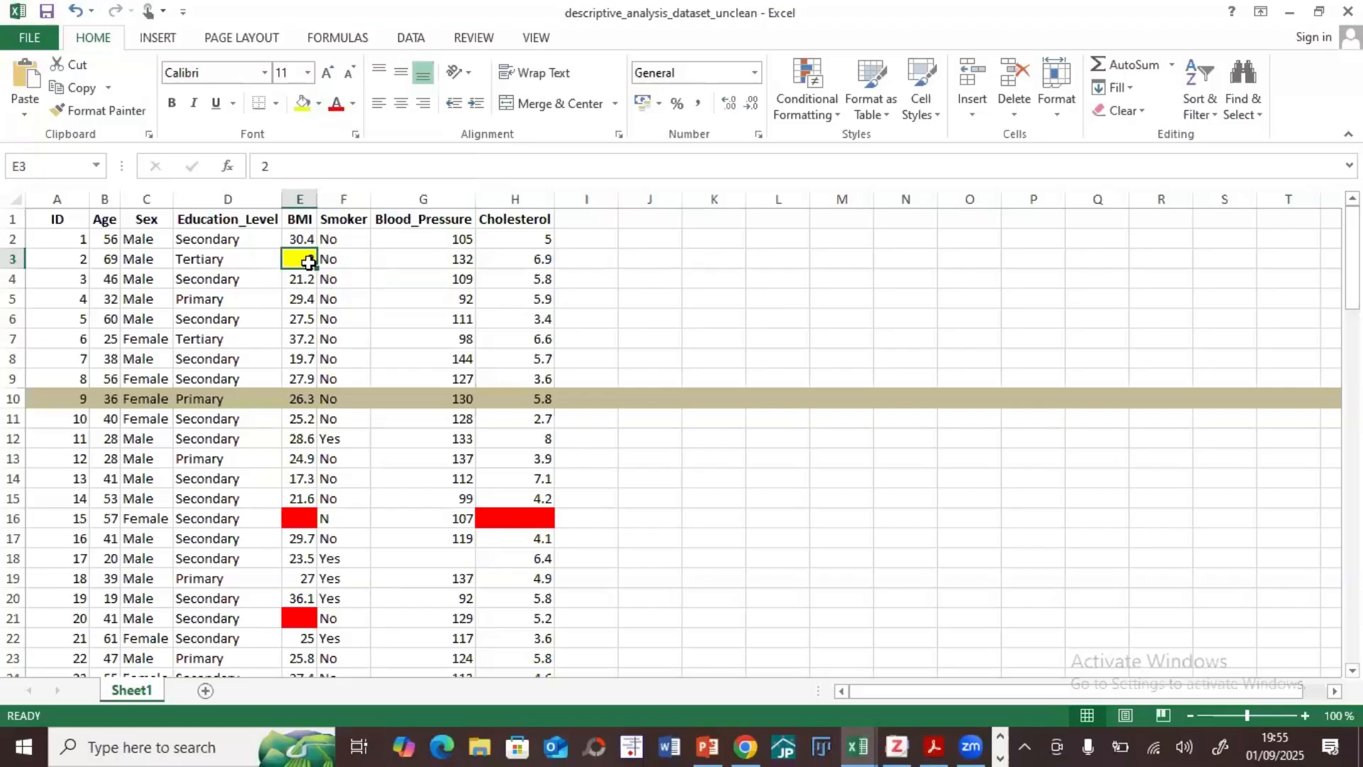
{"action": "left_click", "coordinate": [15, 258]}
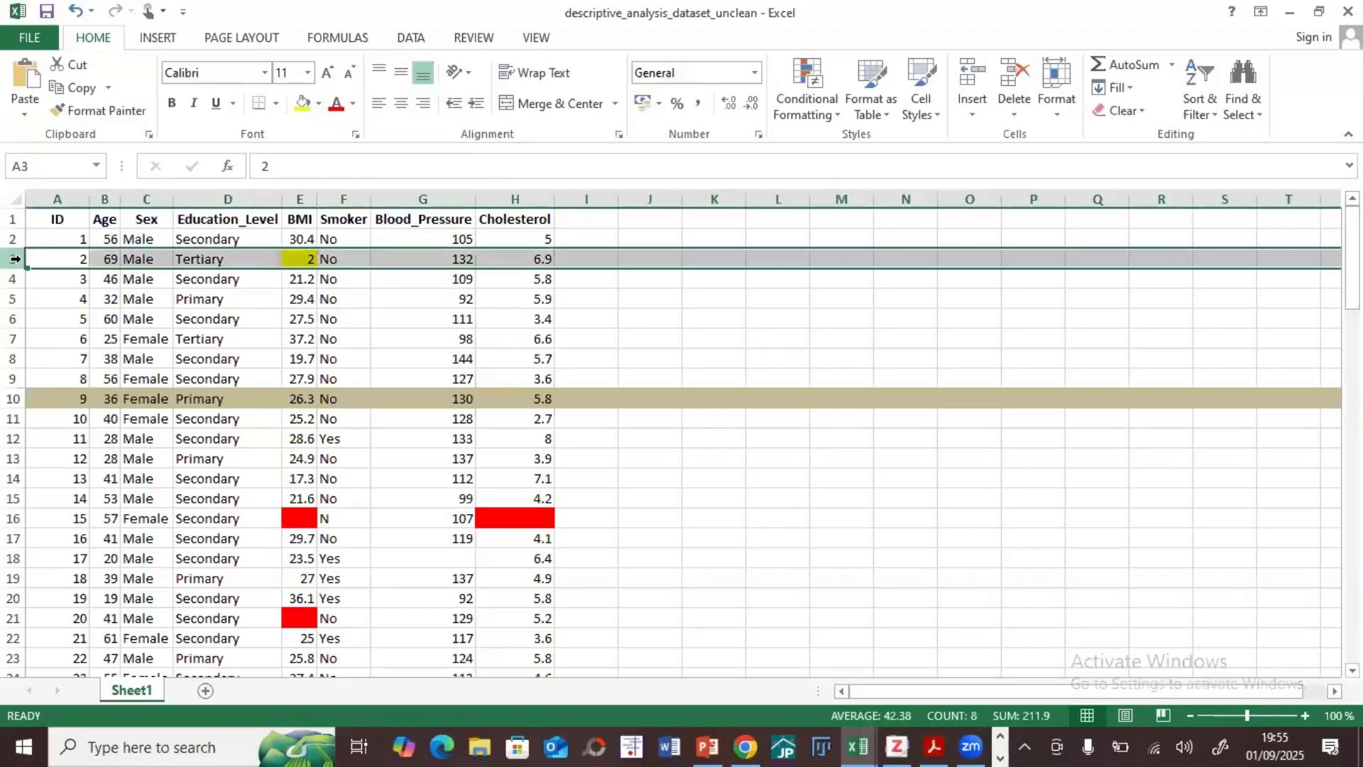
{"action": "left_click", "coordinate": [298, 260]}
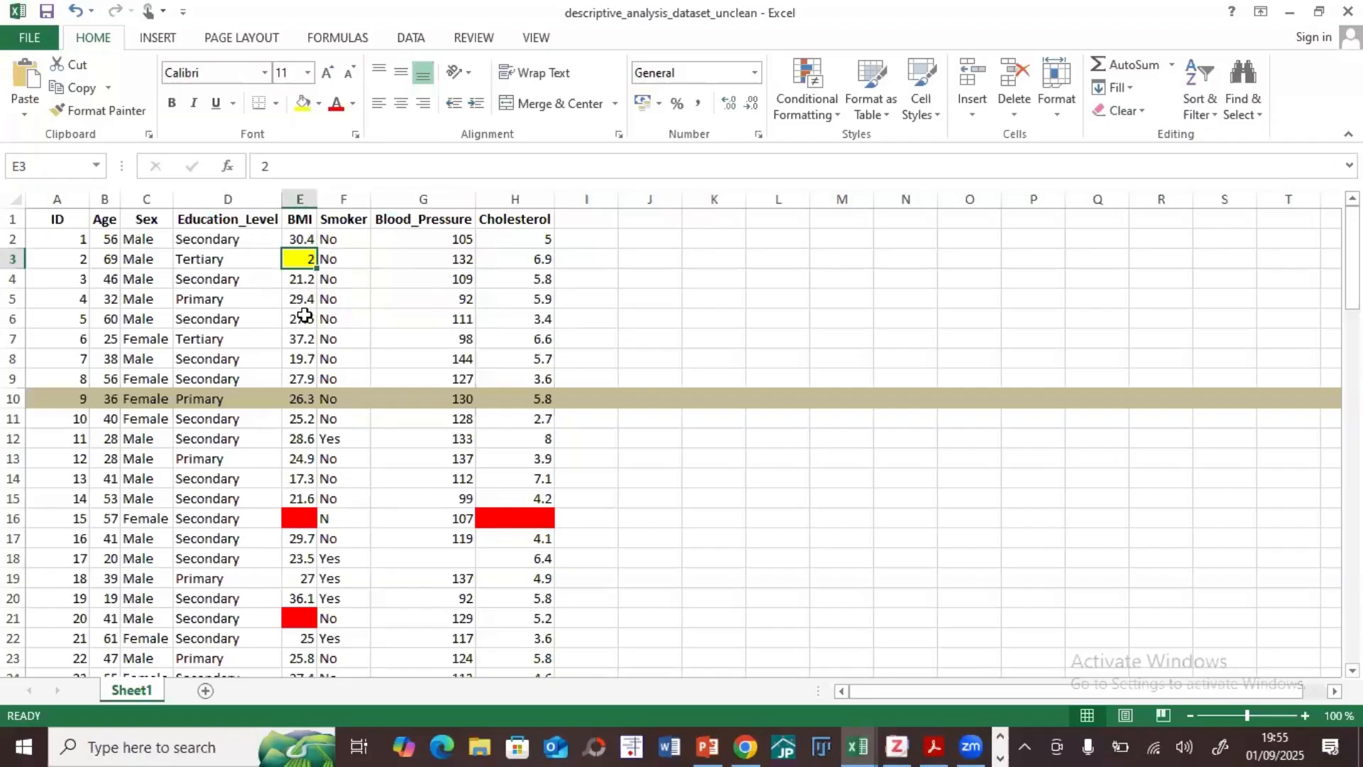
{"action": "double_click", "coordinate": [313, 261]}
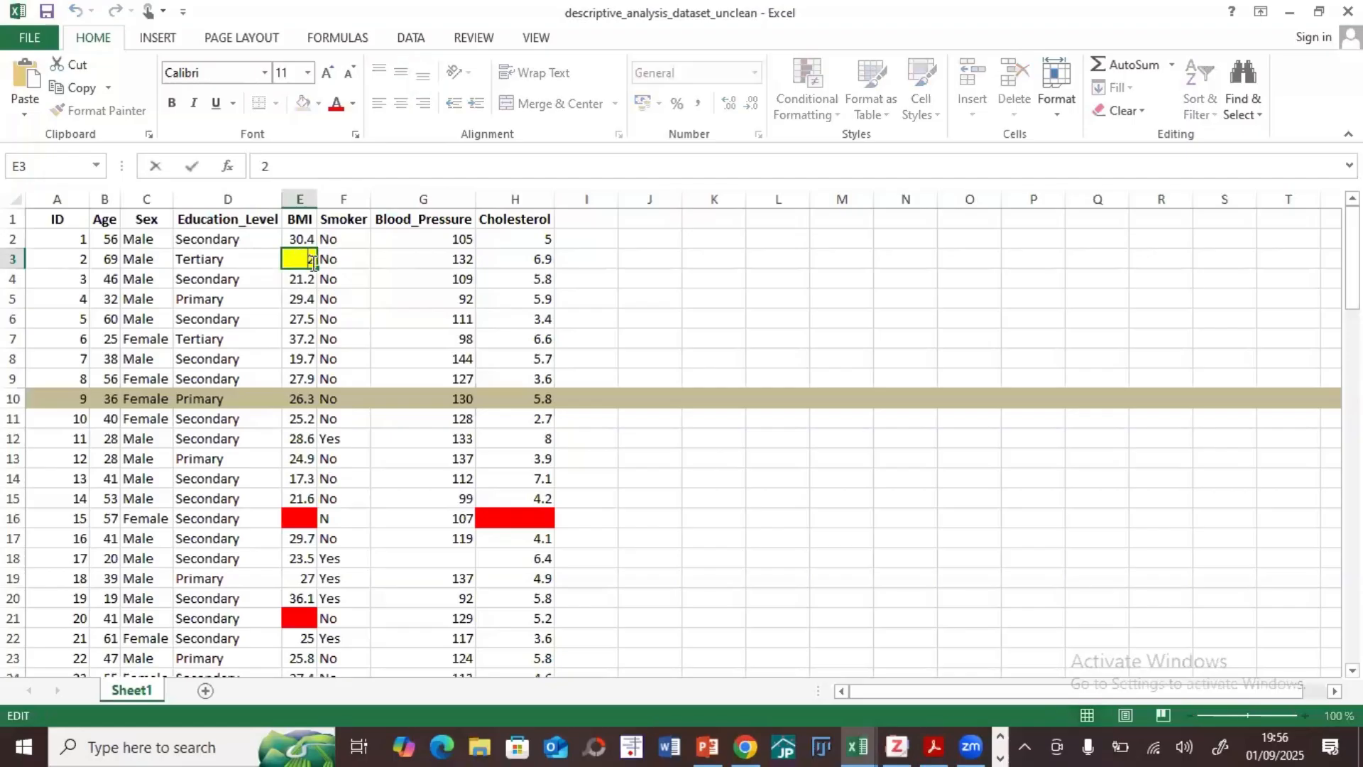
{"action": "type", "text": "0"}
{"action": "key", "text": "BackSpace"}
{"action": "left_click", "coordinate": [348, 319]}
Step: Check which record ID the flagged BMI value in E3 belongs to
{"action": "left_click", "coordinate": [303, 260]}
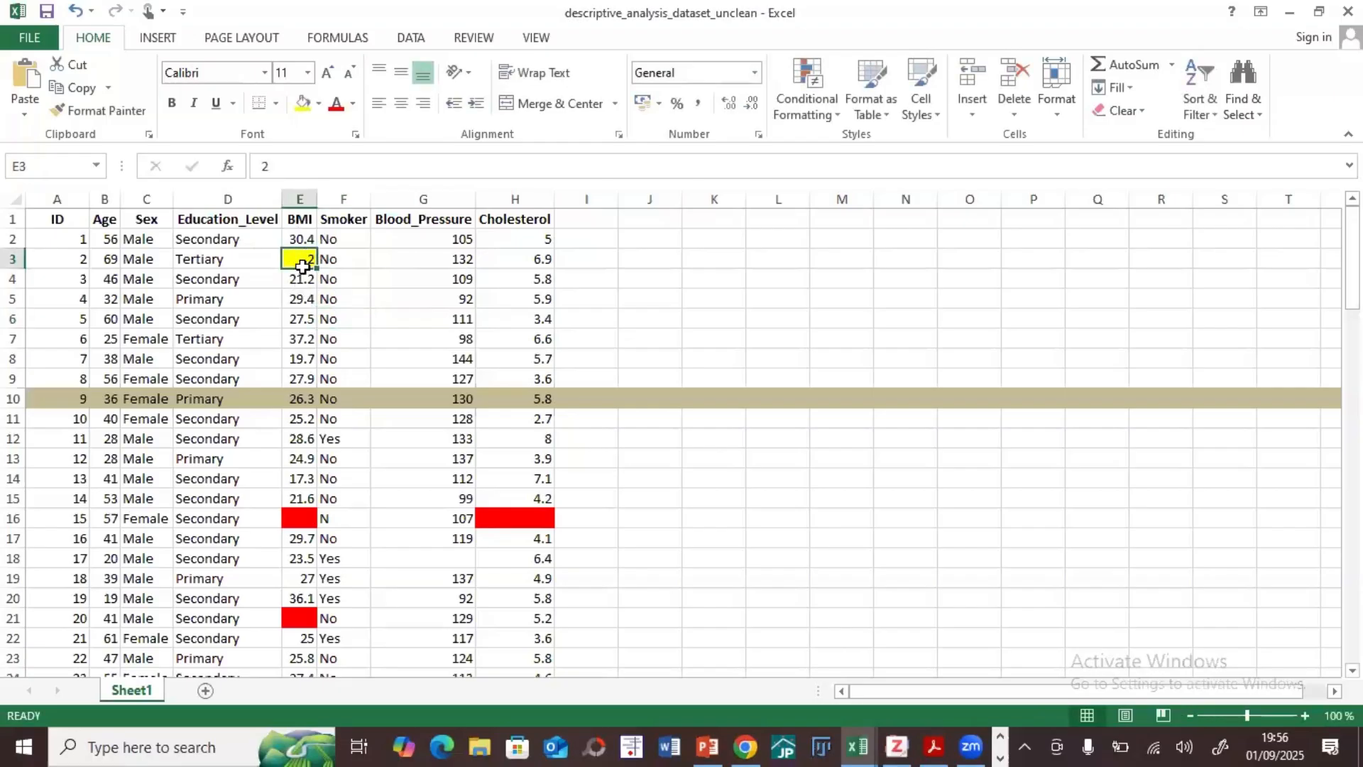
{"action": "left_click", "coordinate": [12, 260]}
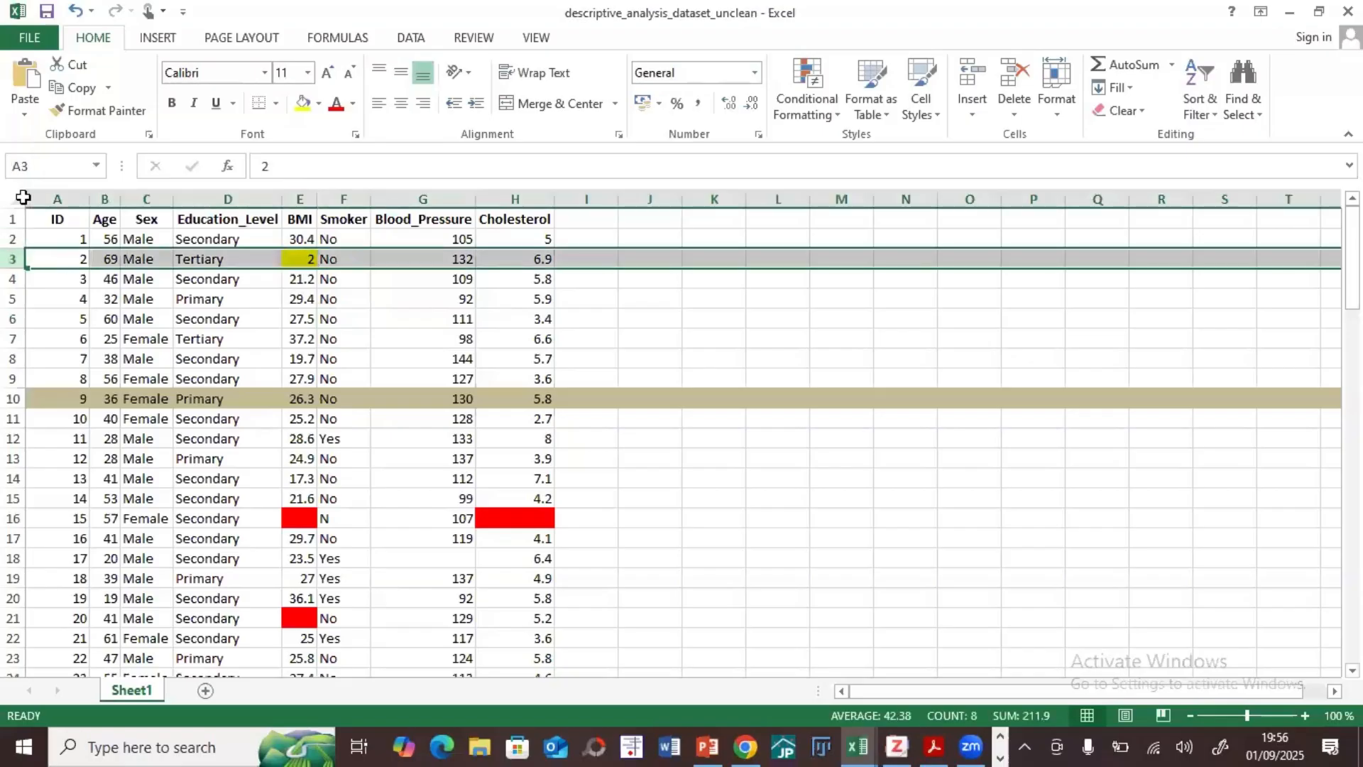
{"action": "left_click", "coordinate": [71, 259]}
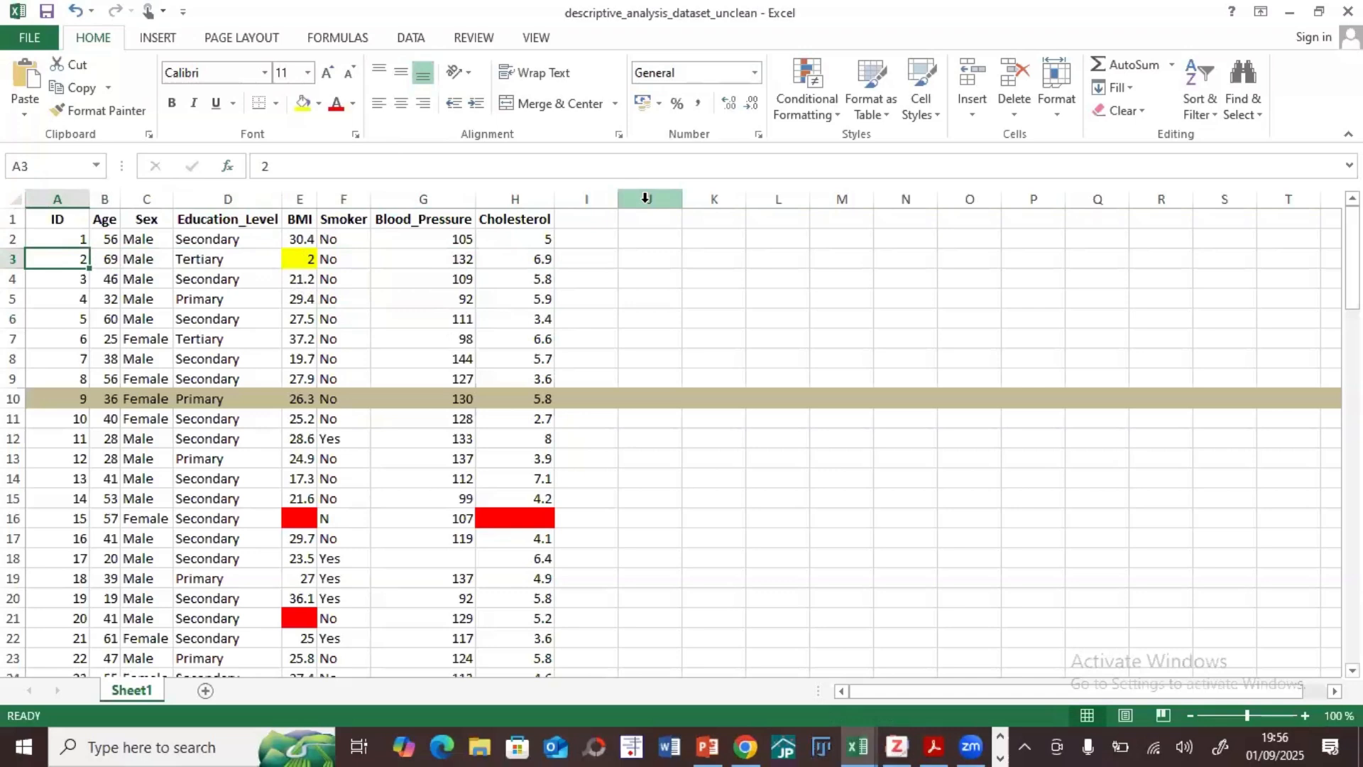
Step: Review the yellow-flagged BMI value in E3, the red-marked cells in rows 16 and 21, and several Sex column entries
{"action": "left_click", "coordinate": [307, 260]}
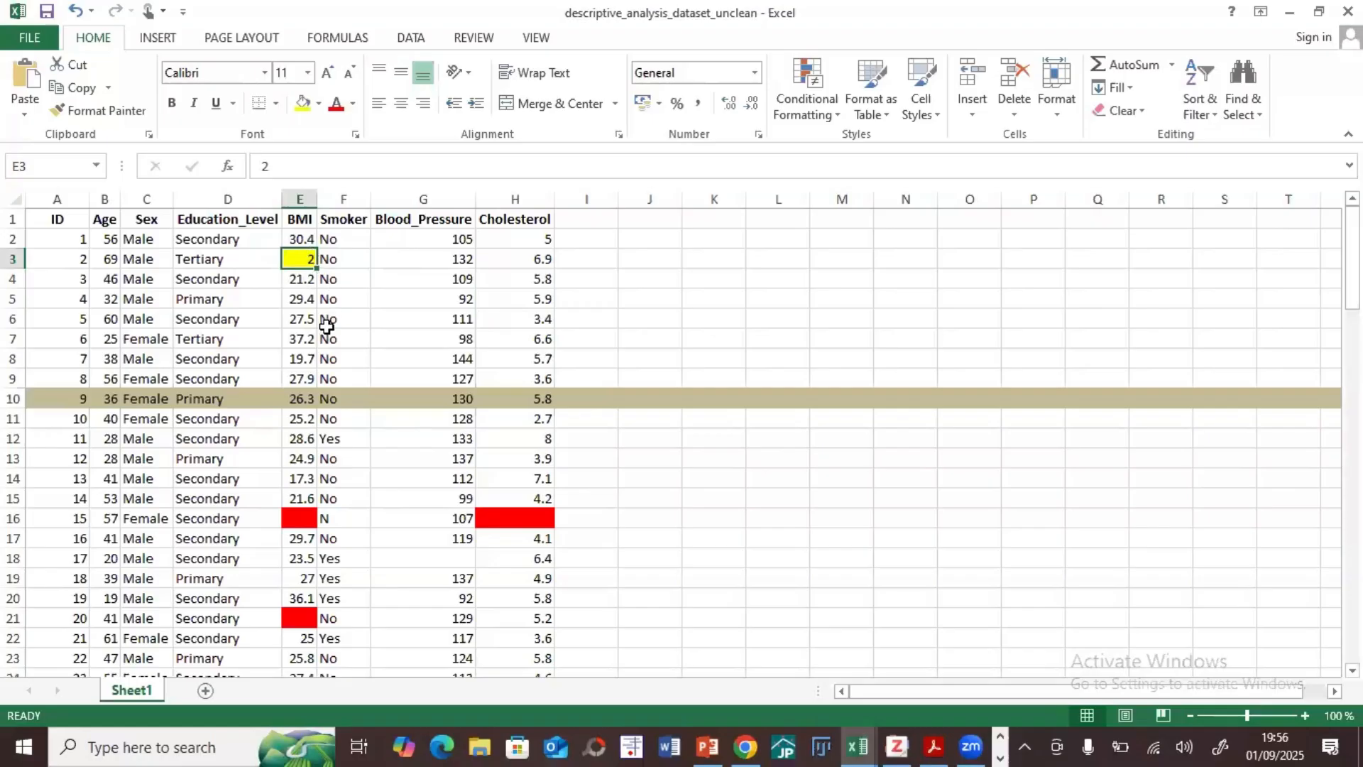
{"action": "left_click", "coordinate": [500, 517]}
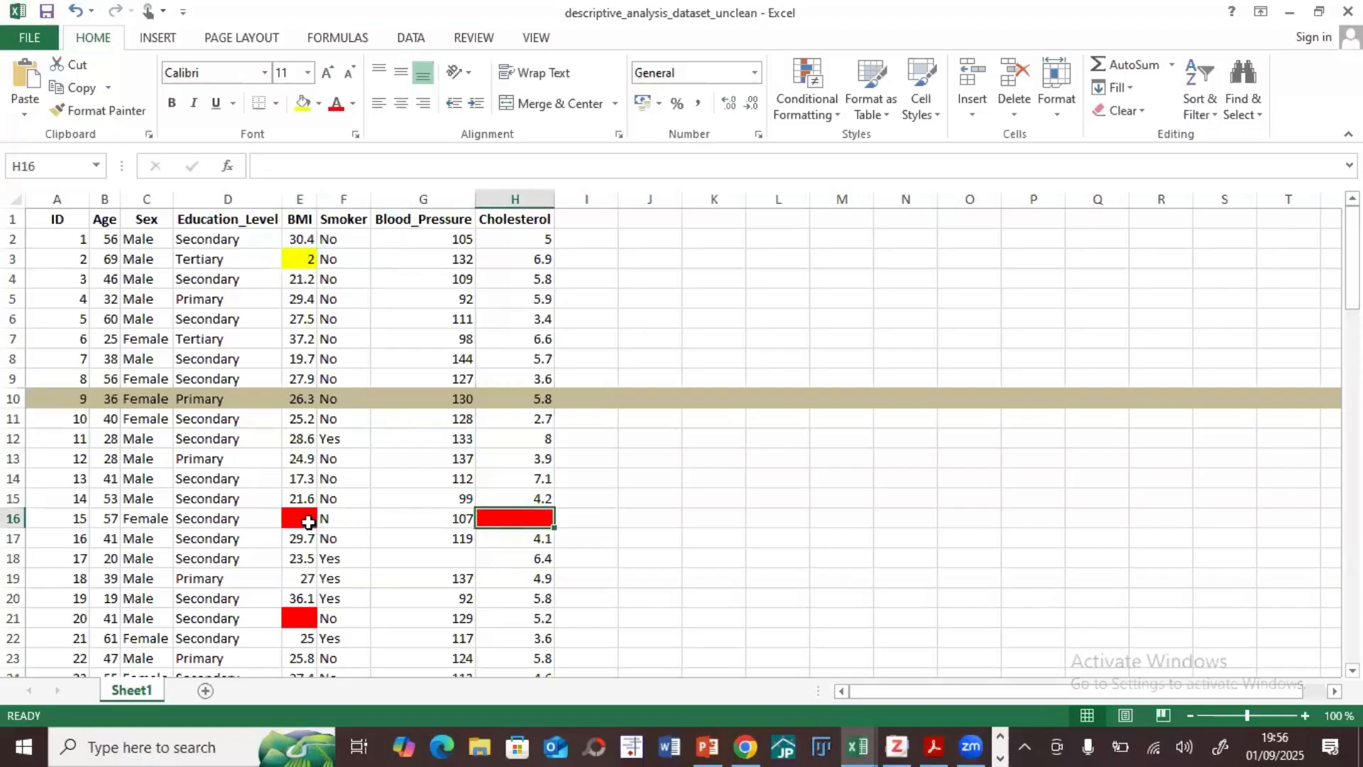
{"action": "left_click", "coordinate": [301, 518]}
{"action": "left_click", "coordinate": [298, 618]}
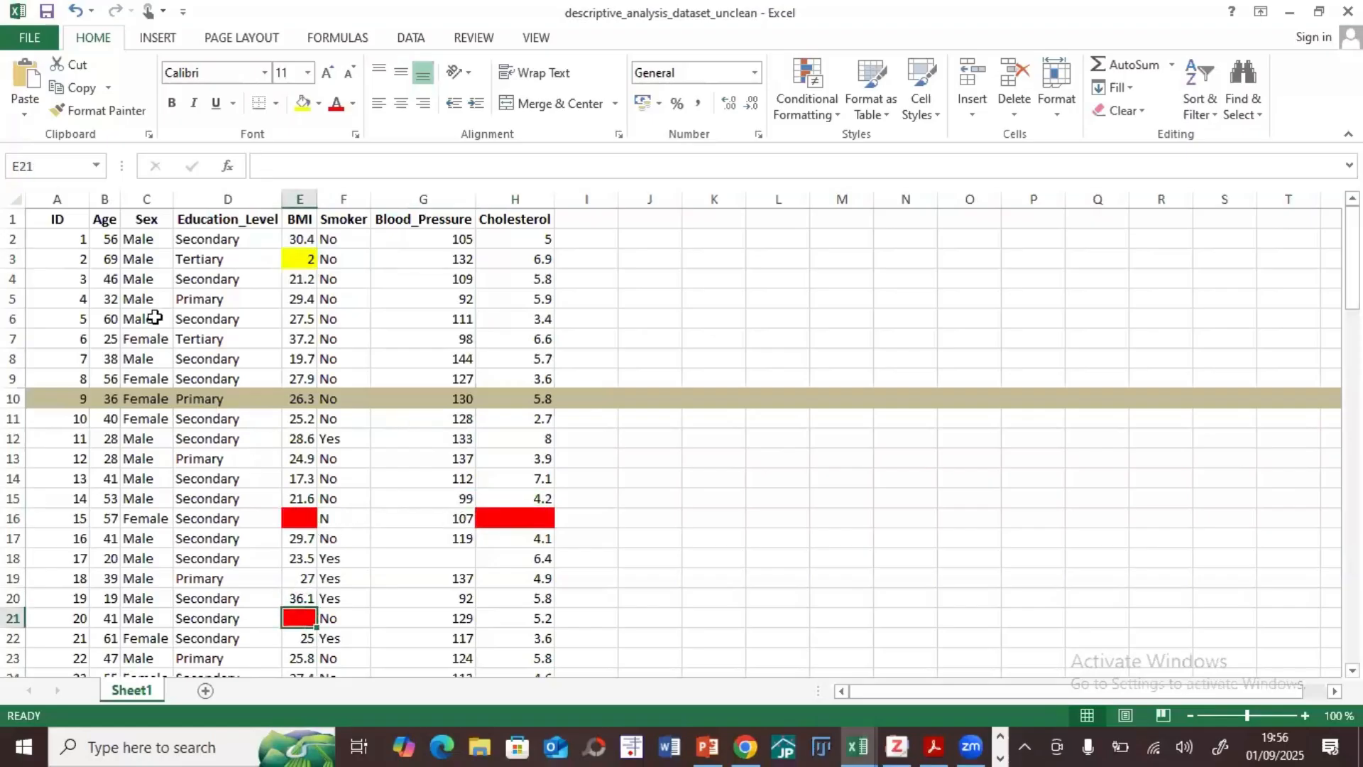
{"action": "left_click", "coordinate": [137, 239]}
{"action": "left_click", "coordinate": [138, 359]}
{"action": "left_click", "coordinate": [139, 438]}
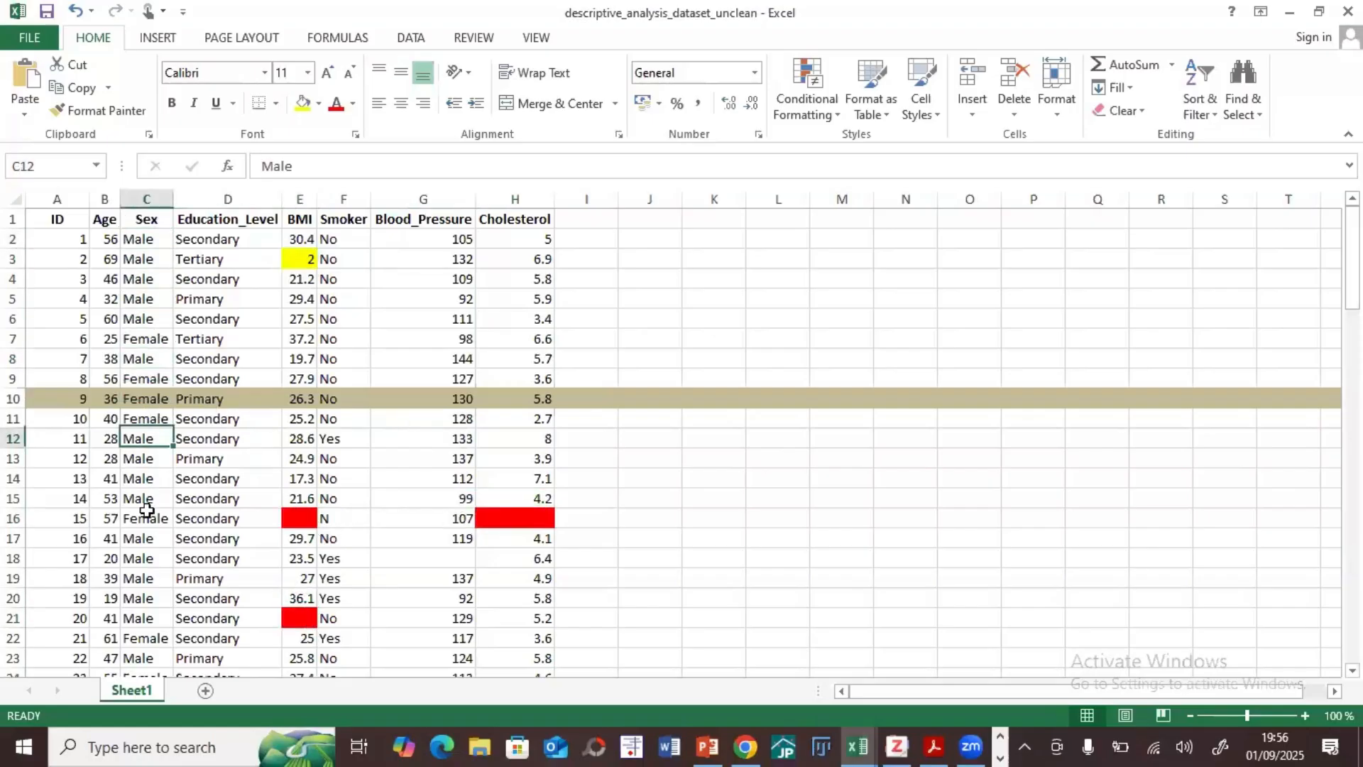
{"action": "left_click", "coordinate": [139, 538]}
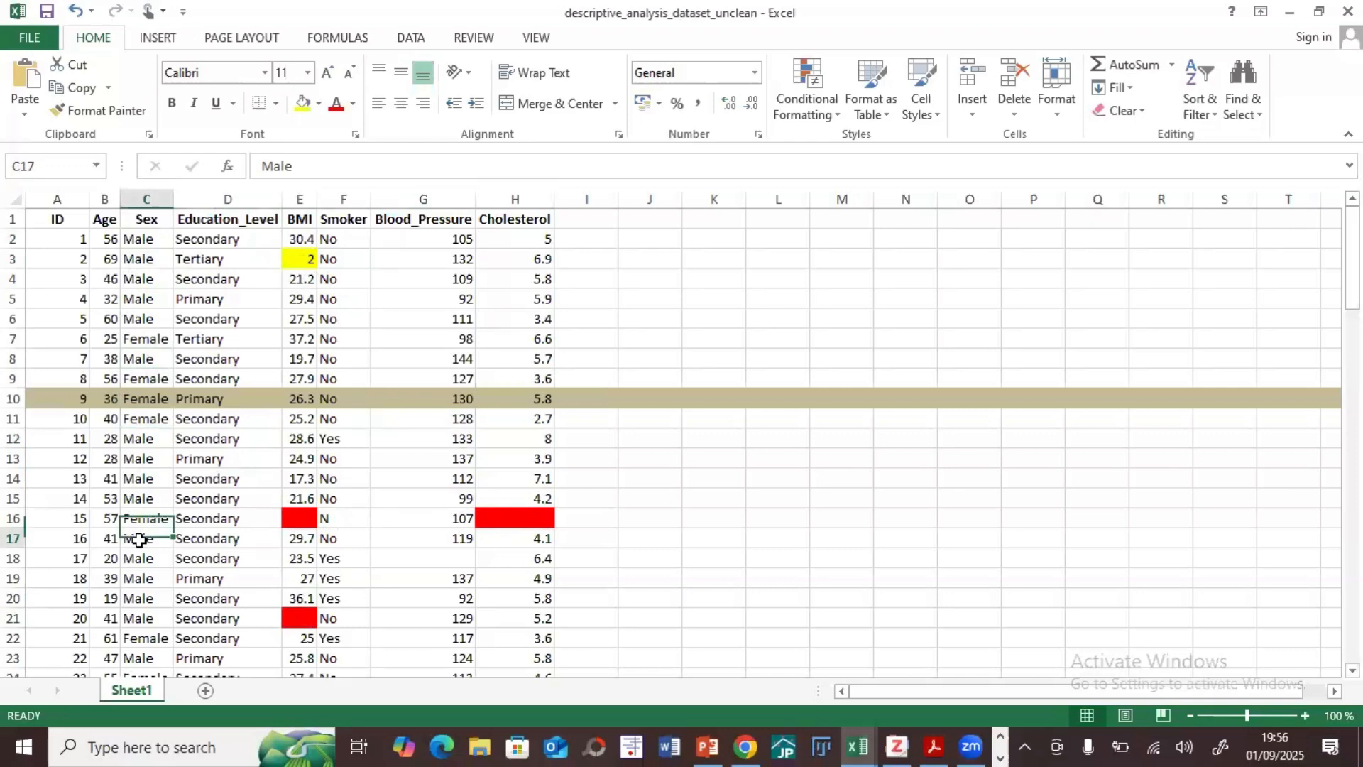
Step: Recheck the flagged BMI cell E3 against the red-marked missing cells H16, E16 and E21
{"action": "left_click", "coordinate": [304, 260]}
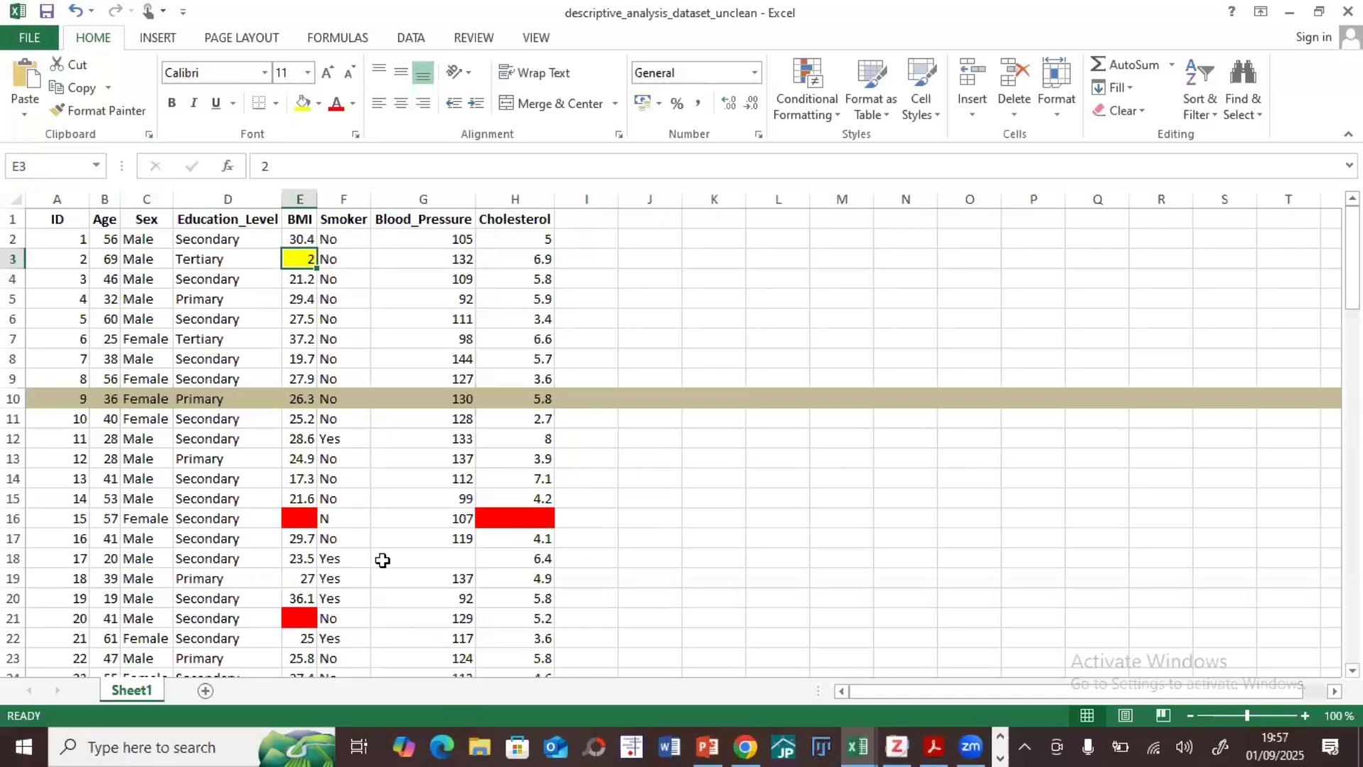
{"action": "left_click", "coordinate": [505, 518]}
{"action": "left_click", "coordinate": [325, 521]}
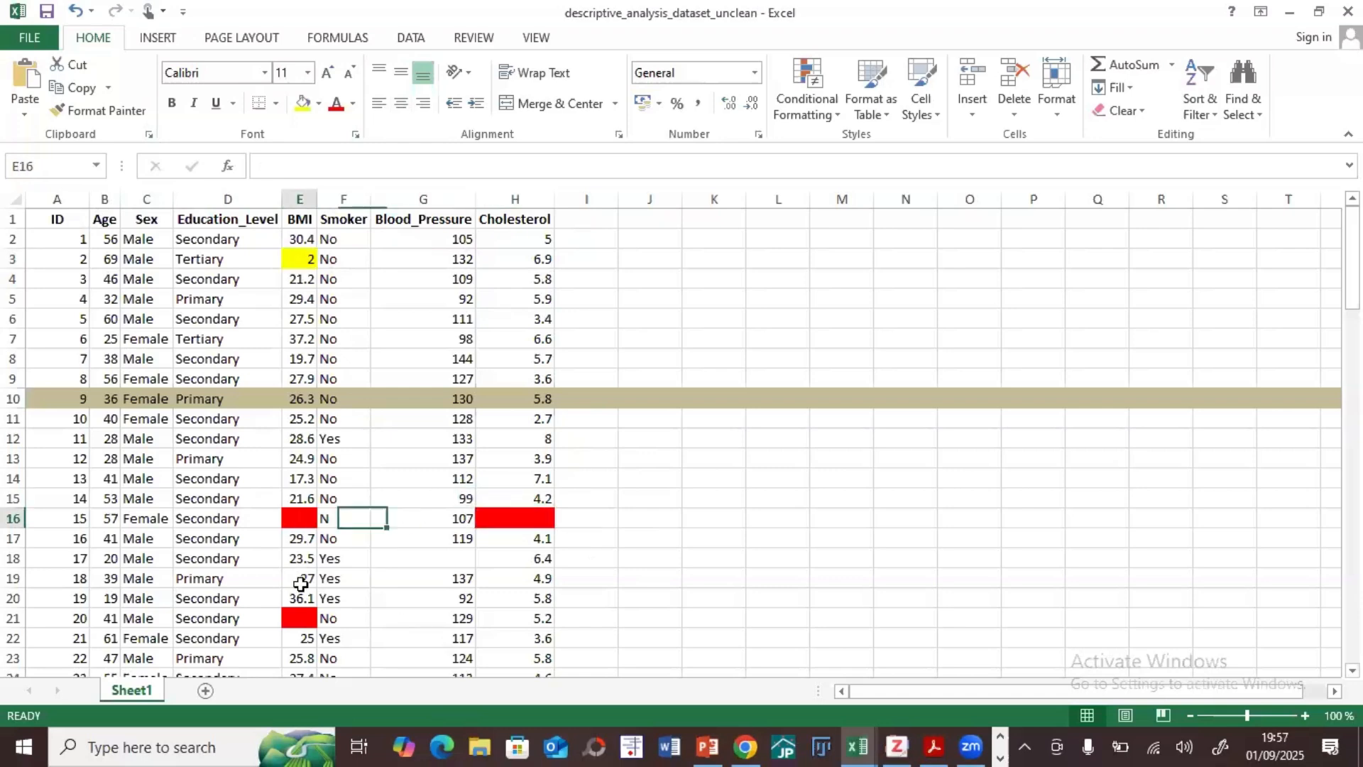
{"action": "left_click", "coordinate": [299, 518]}
{"action": "left_click", "coordinate": [298, 618]}
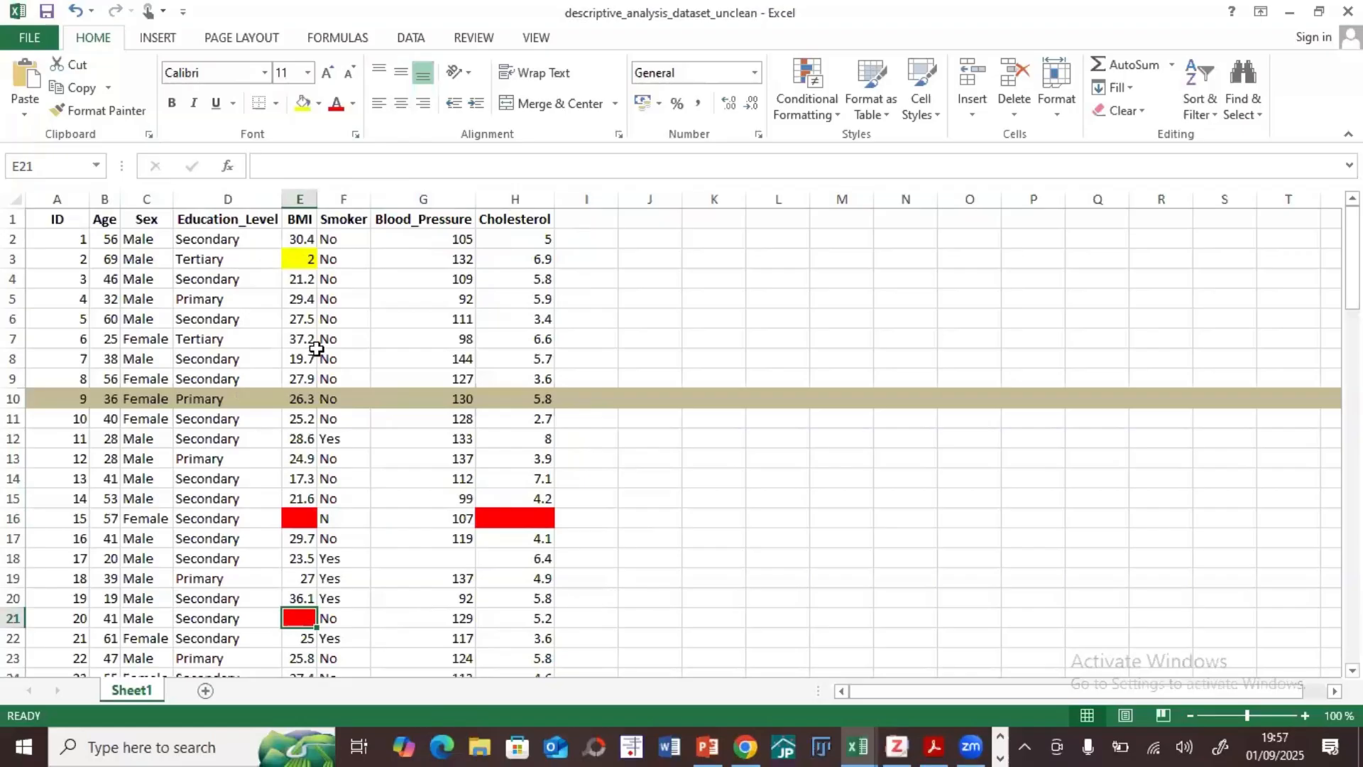
{"action": "left_click", "coordinate": [388, 572]}
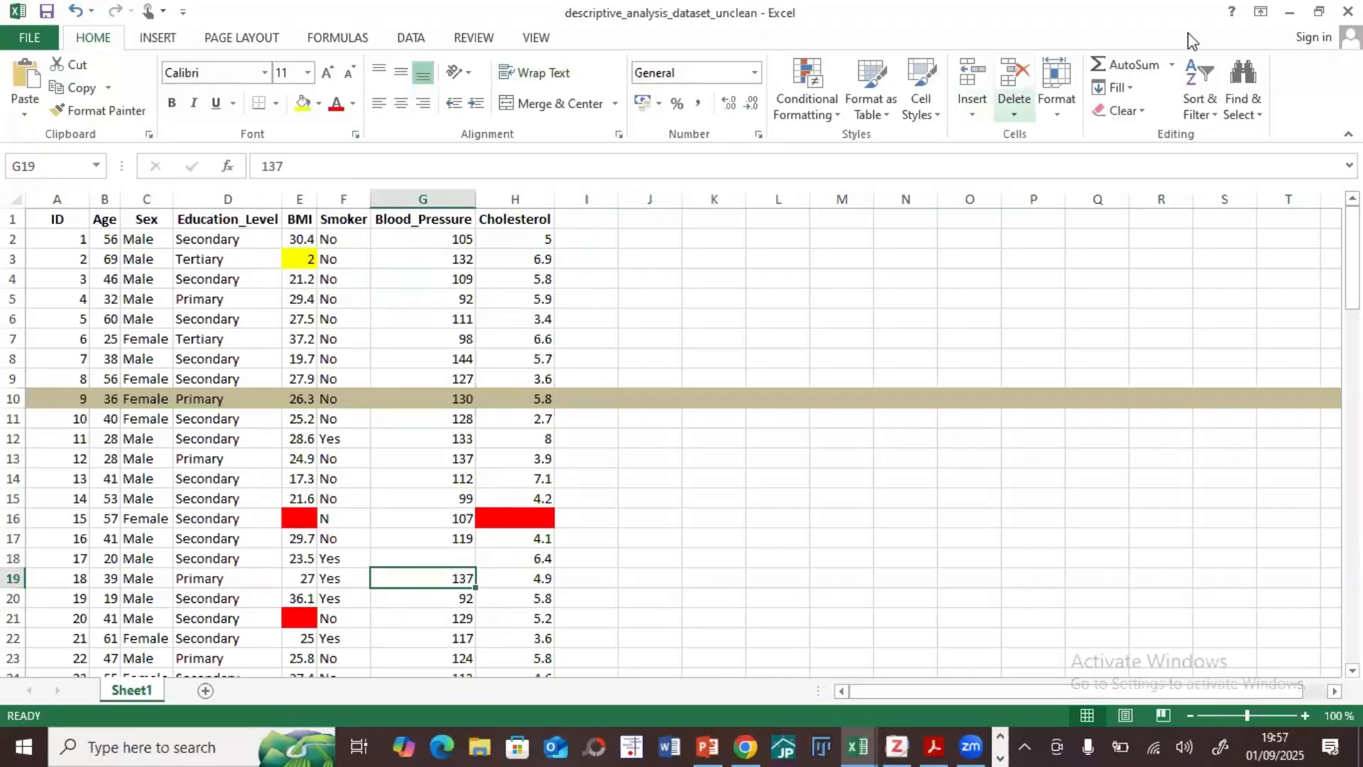
Step: Switch to Sheet1 of the descriptive_analysis_dataset workbook and look through its records down to row 101
{"action": "left_click", "coordinate": [1292, 10]}
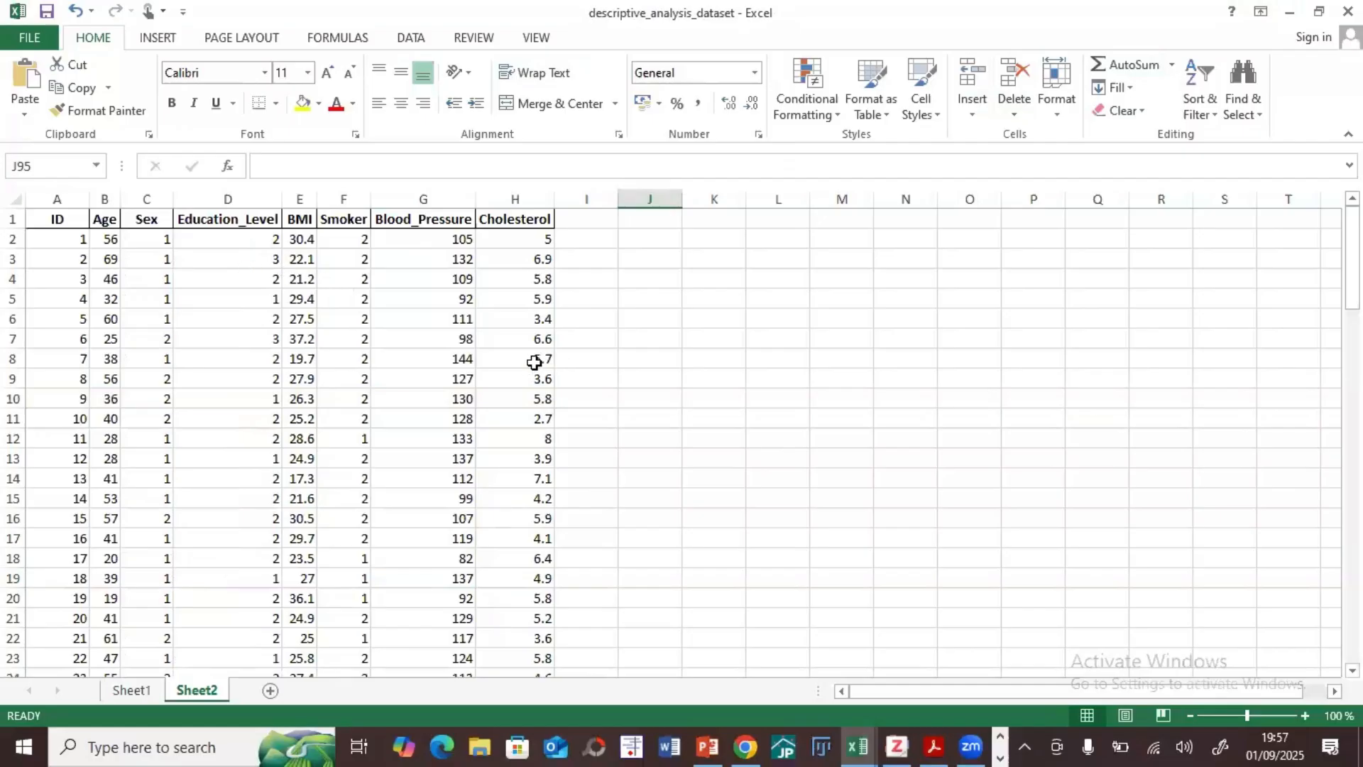
{"action": "left_click", "coordinate": [131, 690]}
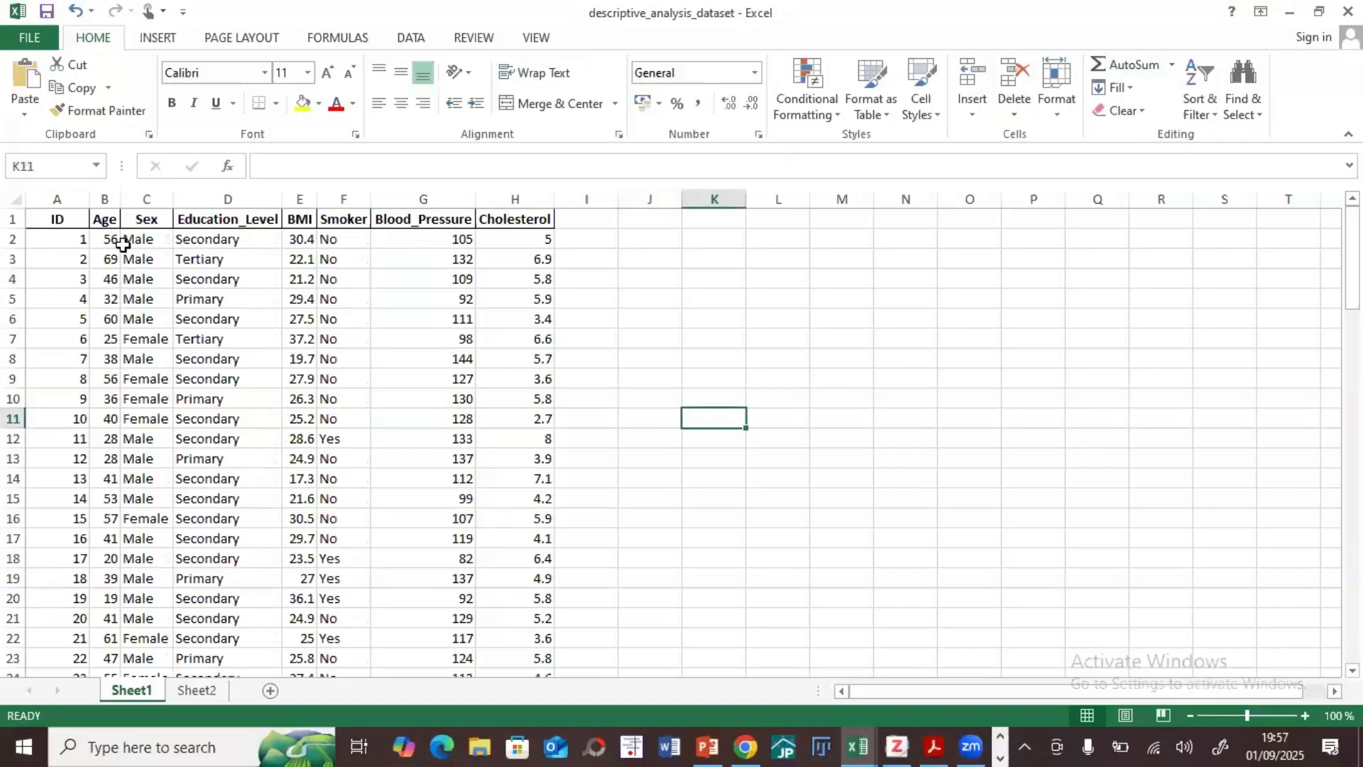
{"action": "scroll", "coordinate": [406, 339], "scroll_direction": "down", "scroll_amount": 20}
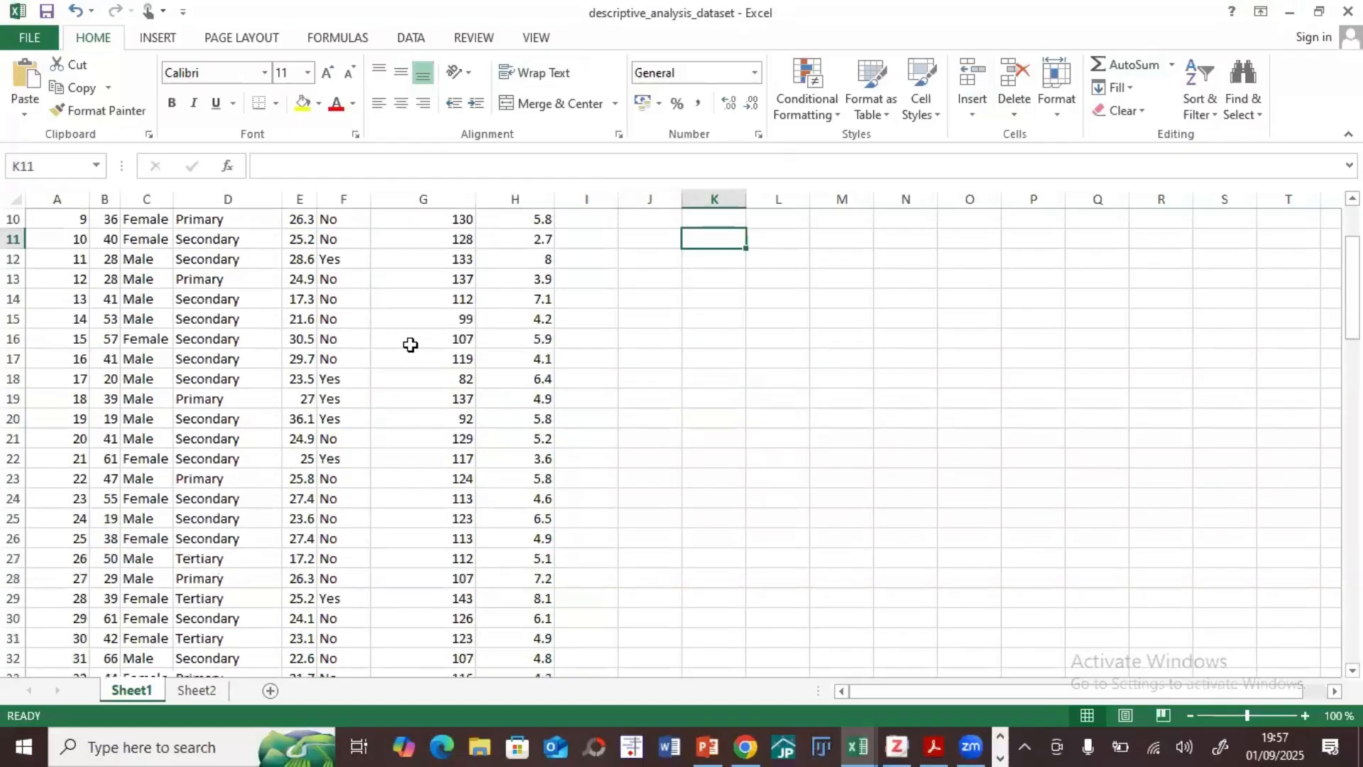
{"action": "scroll", "coordinate": [418, 349], "scroll_direction": "down", "scroll_amount": 4}
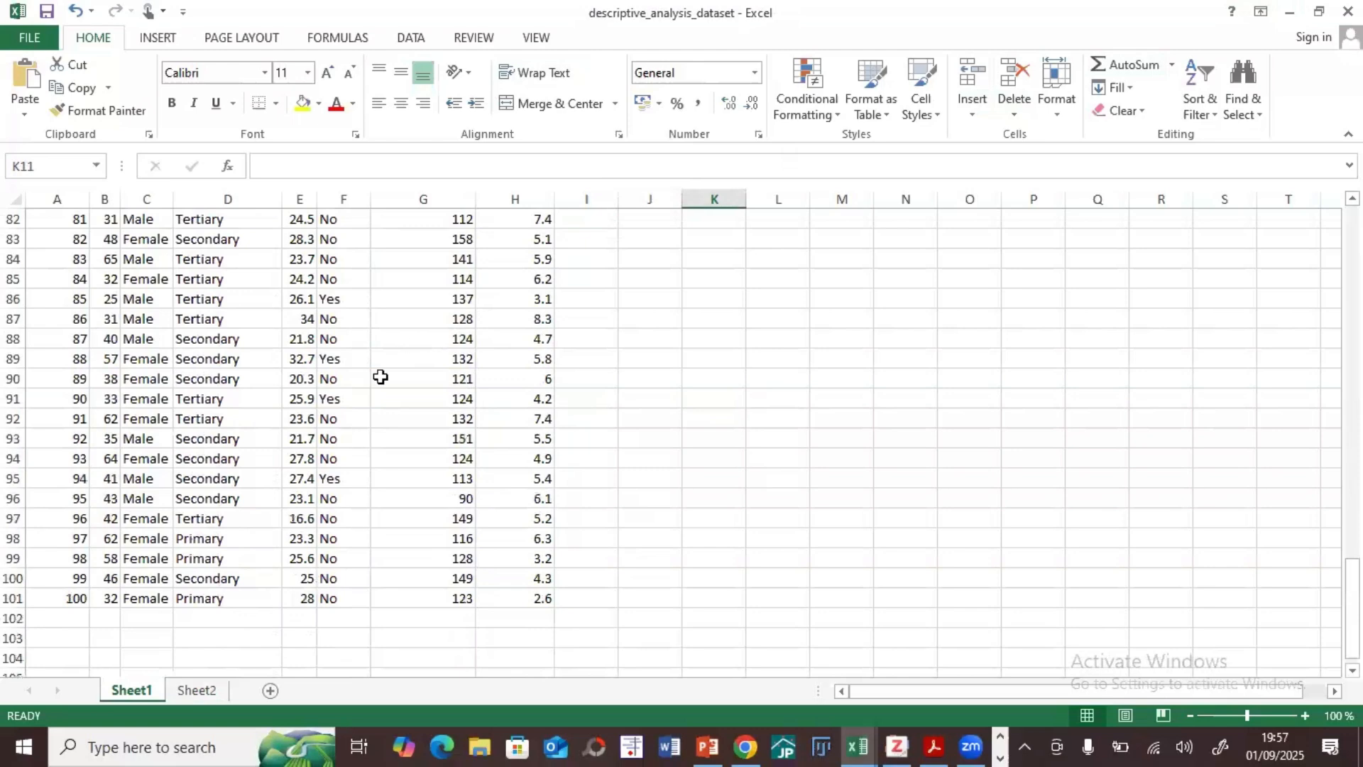
{"action": "left_click", "coordinate": [143, 584]}
{"action": "left_click", "coordinate": [143, 539]}
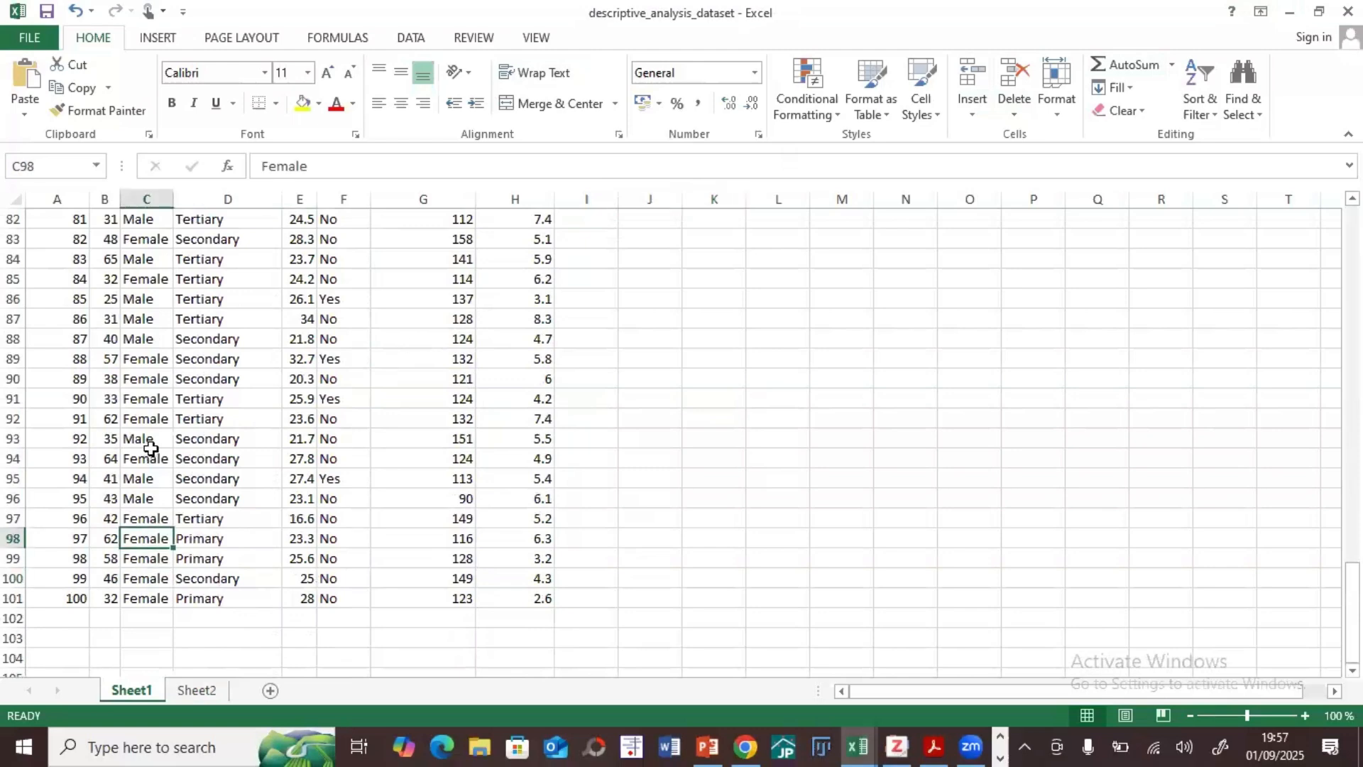
{"action": "scroll", "coordinate": [149, 454], "scroll_direction": "up", "scroll_amount": 12}
{"action": "scroll", "coordinate": [150, 448], "scroll_direction": "up", "scroll_amount": 15}
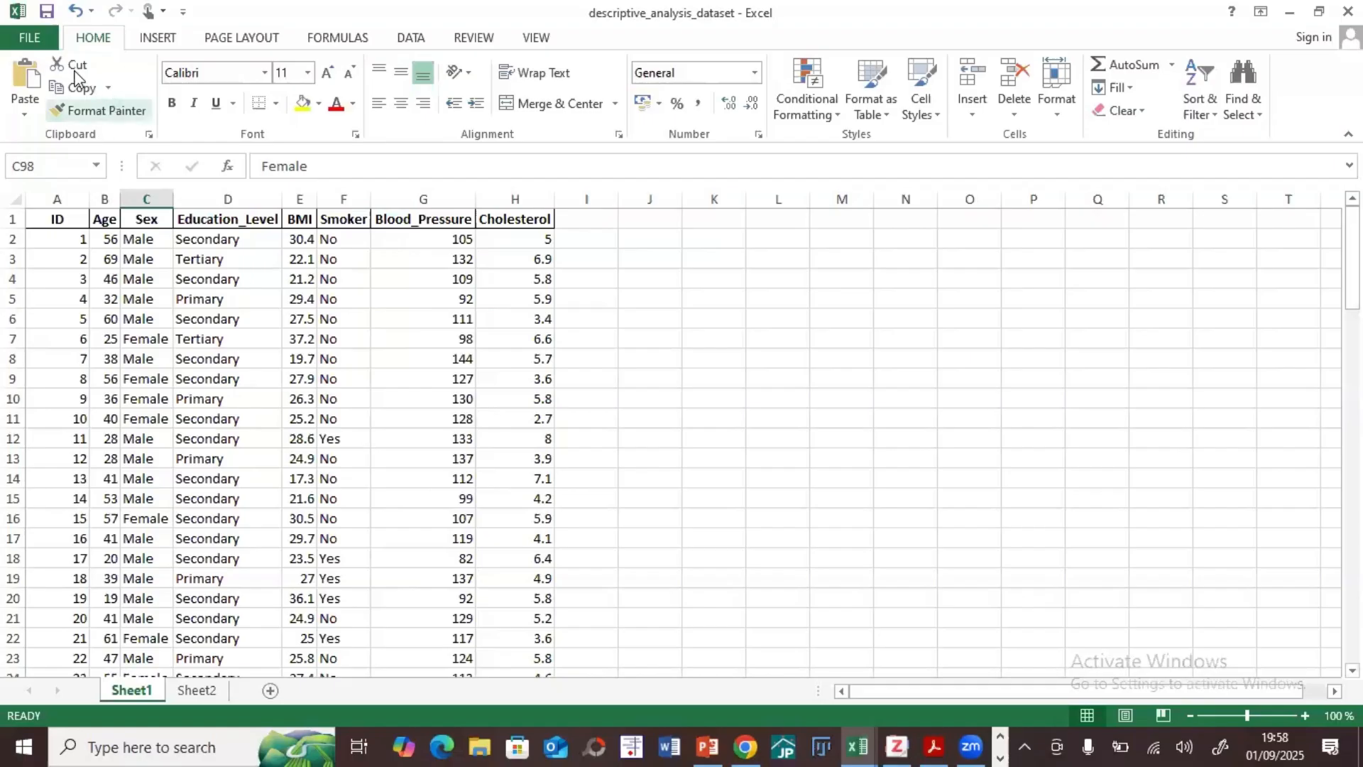
Step: Review the file types available for saving a copy of the workbook in the Downloads folder, without saving
{"action": "left_click", "coordinate": [32, 39]}
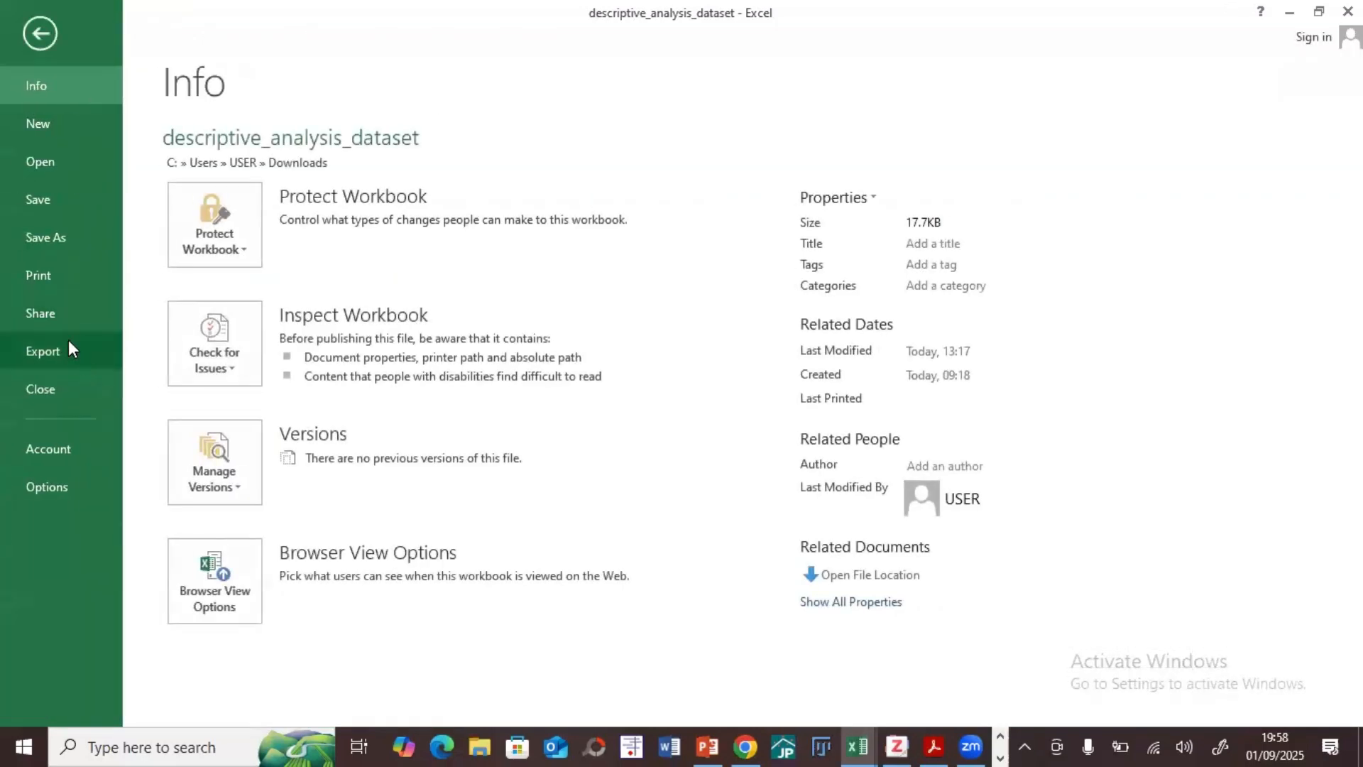
{"action": "left_click", "coordinate": [62, 242]}
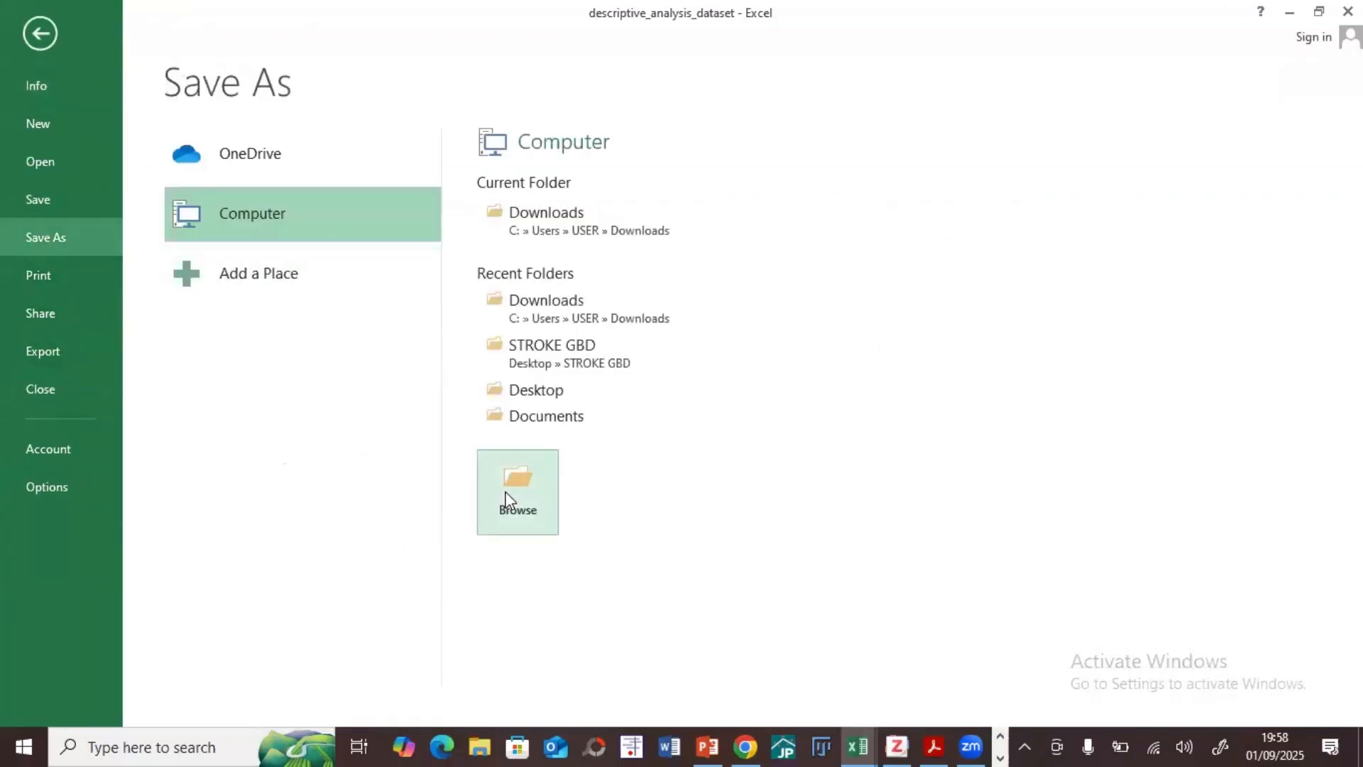
{"action": "left_click", "coordinate": [568, 214]}
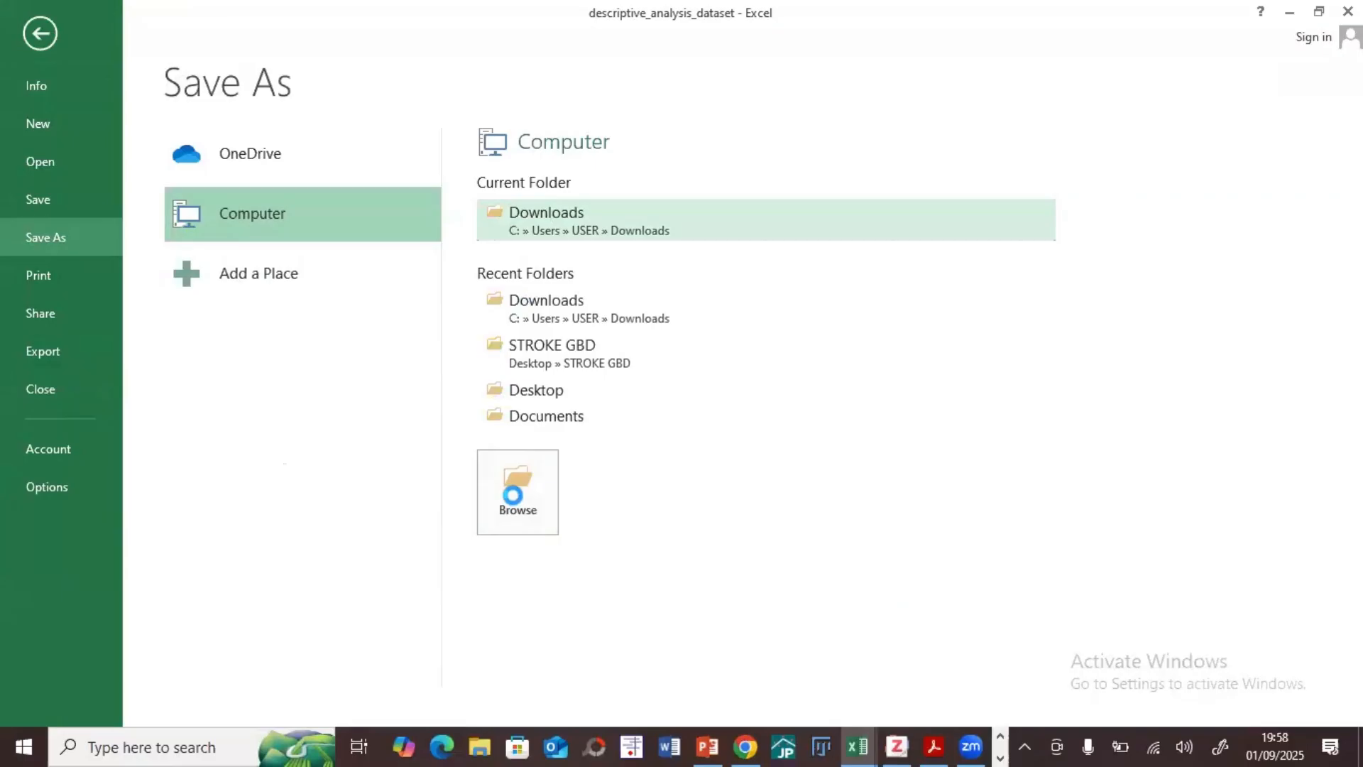
{"action": "left_click", "coordinate": [279, 363]}
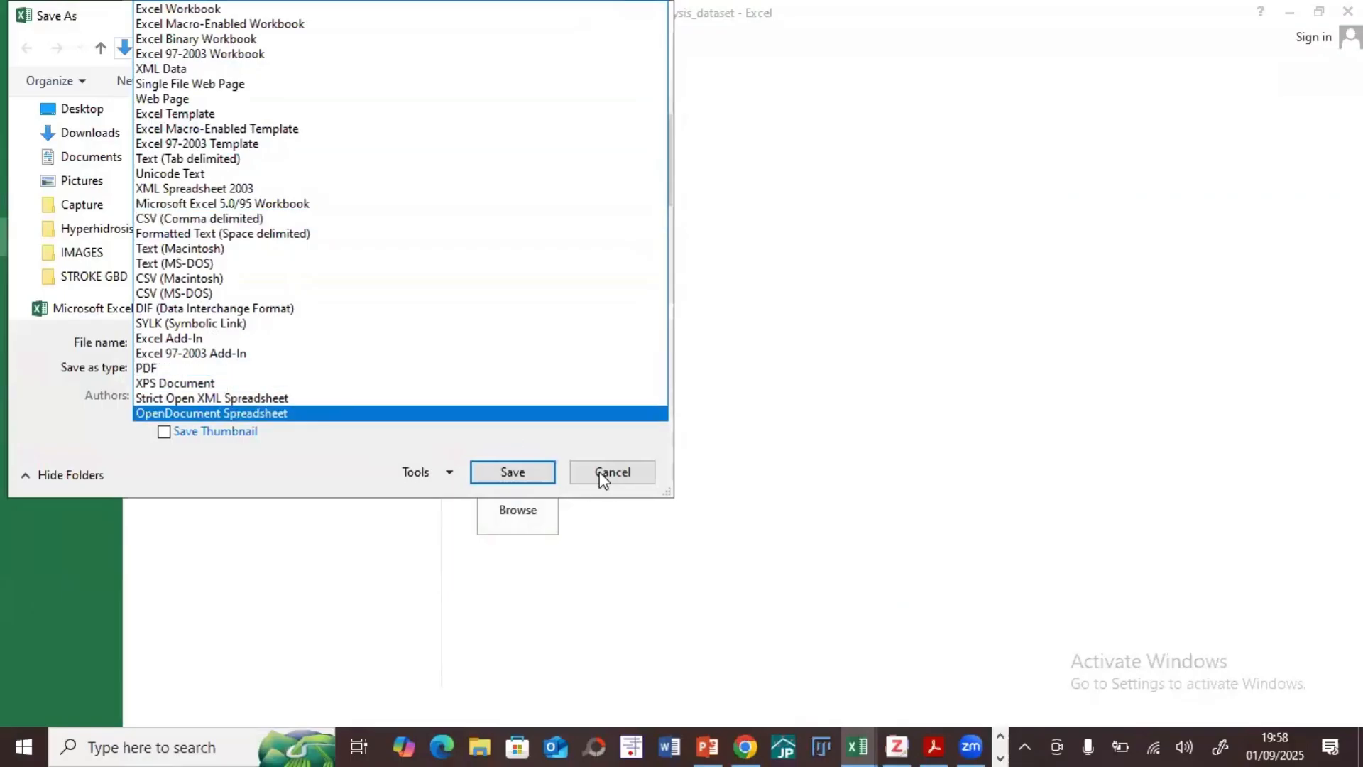
{"action": "left_click", "coordinate": [500, 441]}
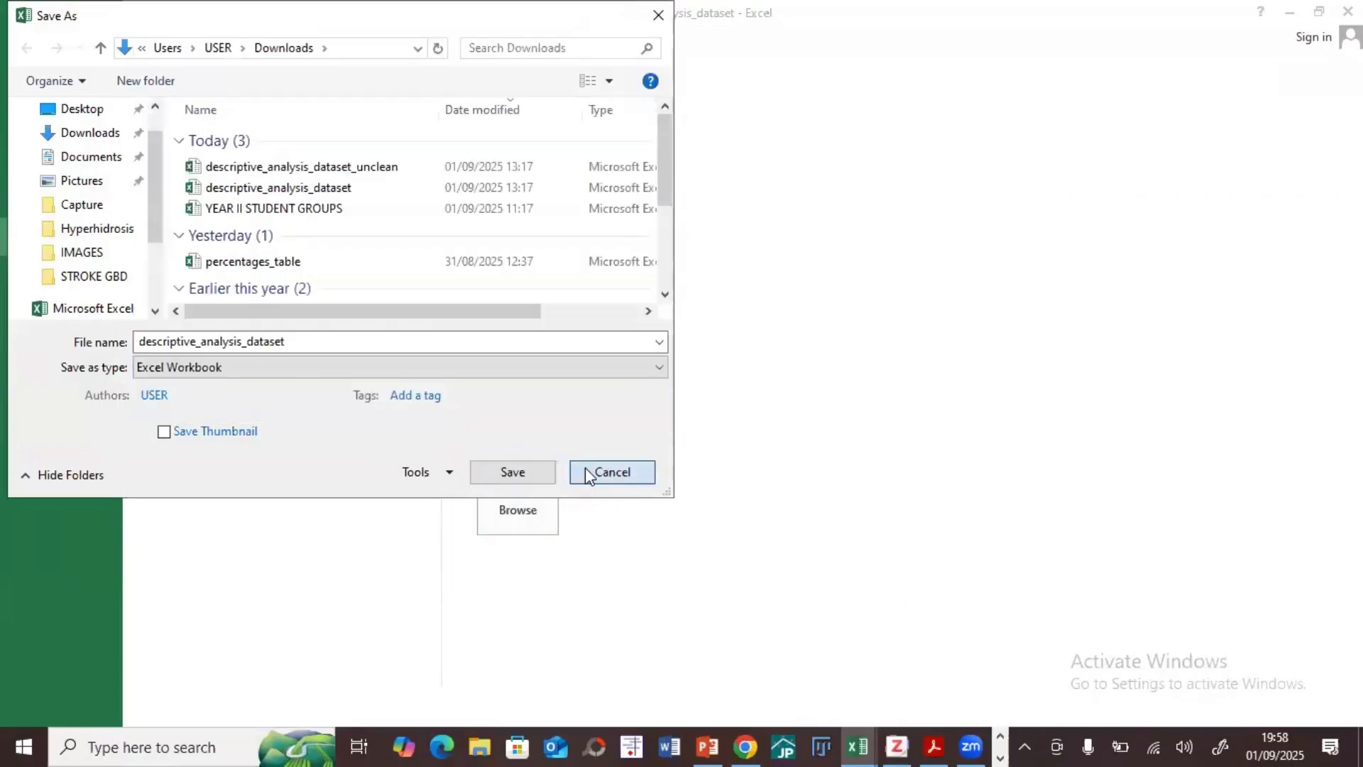
{"action": "left_click", "coordinate": [610, 473]}
{"action": "left_click", "coordinate": [26, 24]}
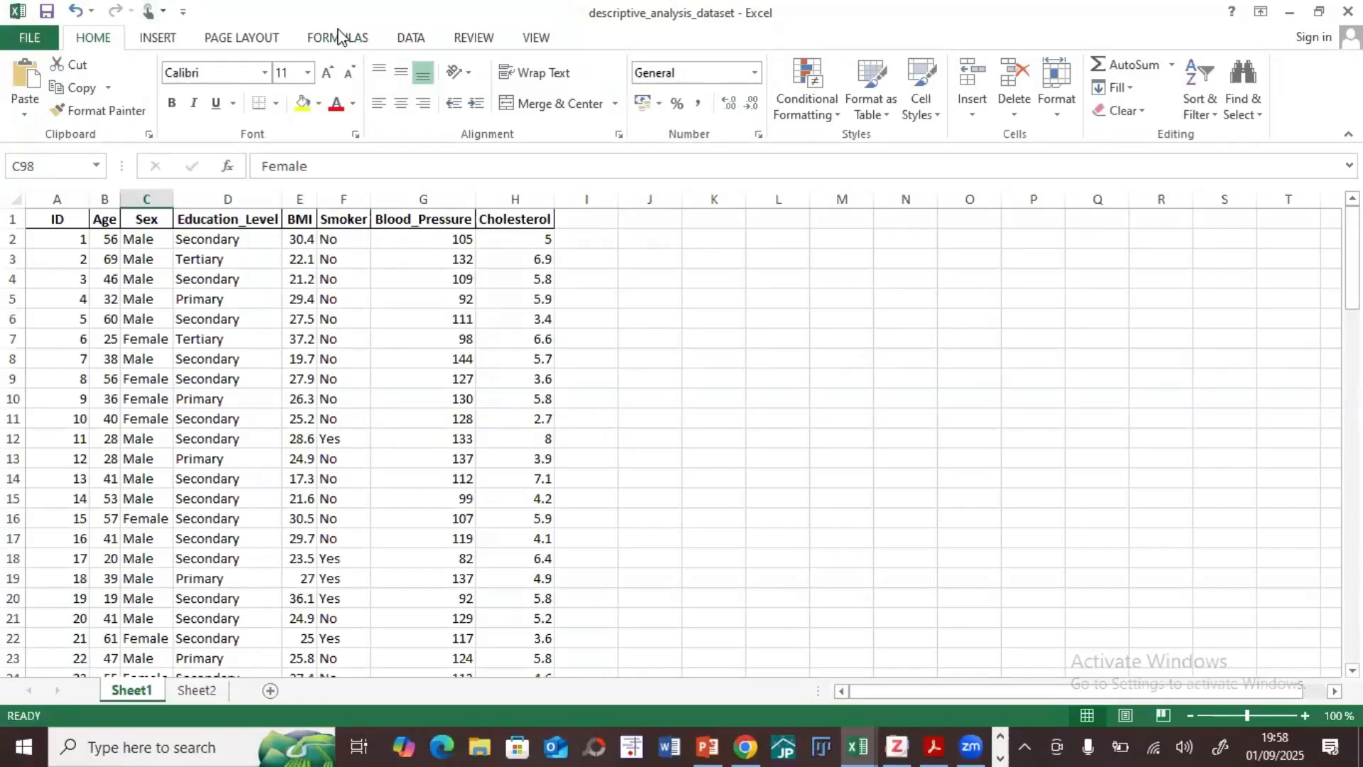
Step: Enter the misspelled sex labels femal in K4, mle in K6 and femle in K9 as examples
{"action": "left_click", "coordinate": [222, 238]}
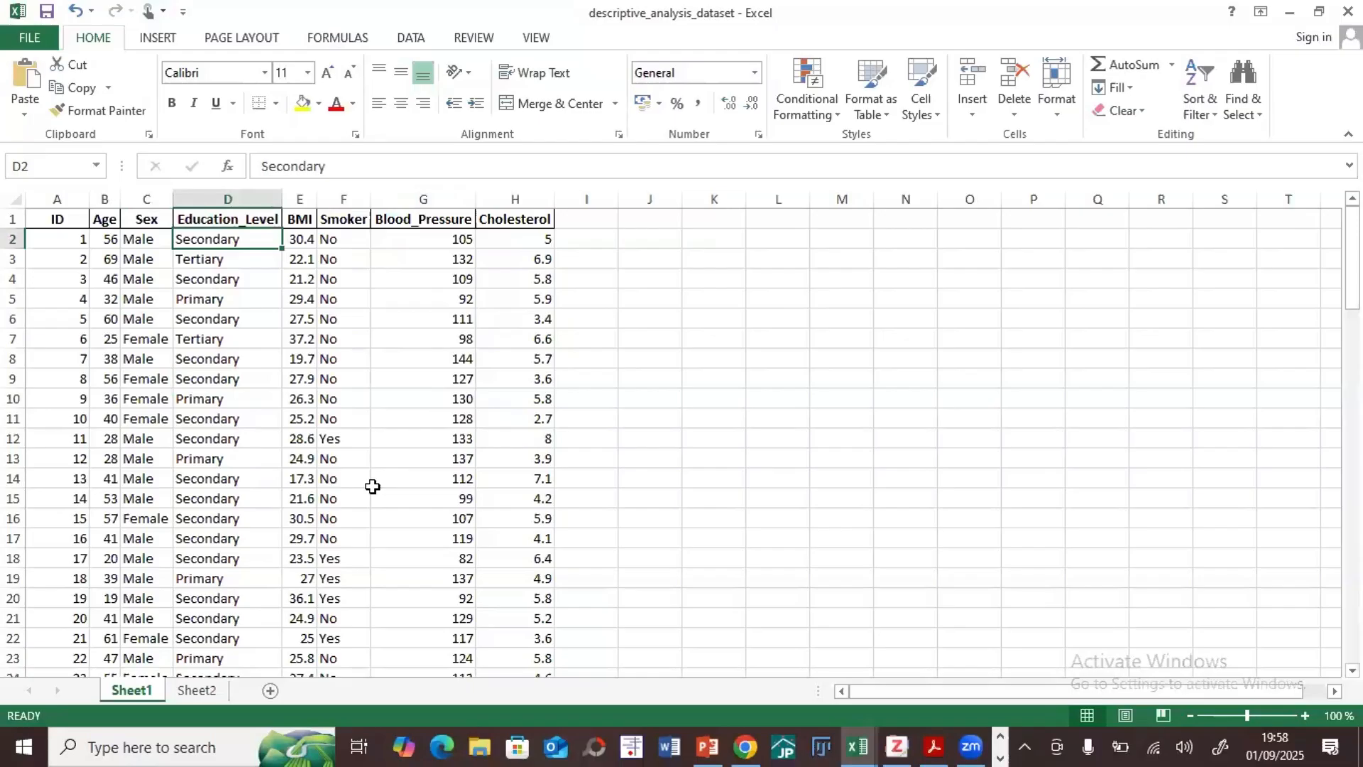
{"action": "left_click", "coordinate": [685, 284]}
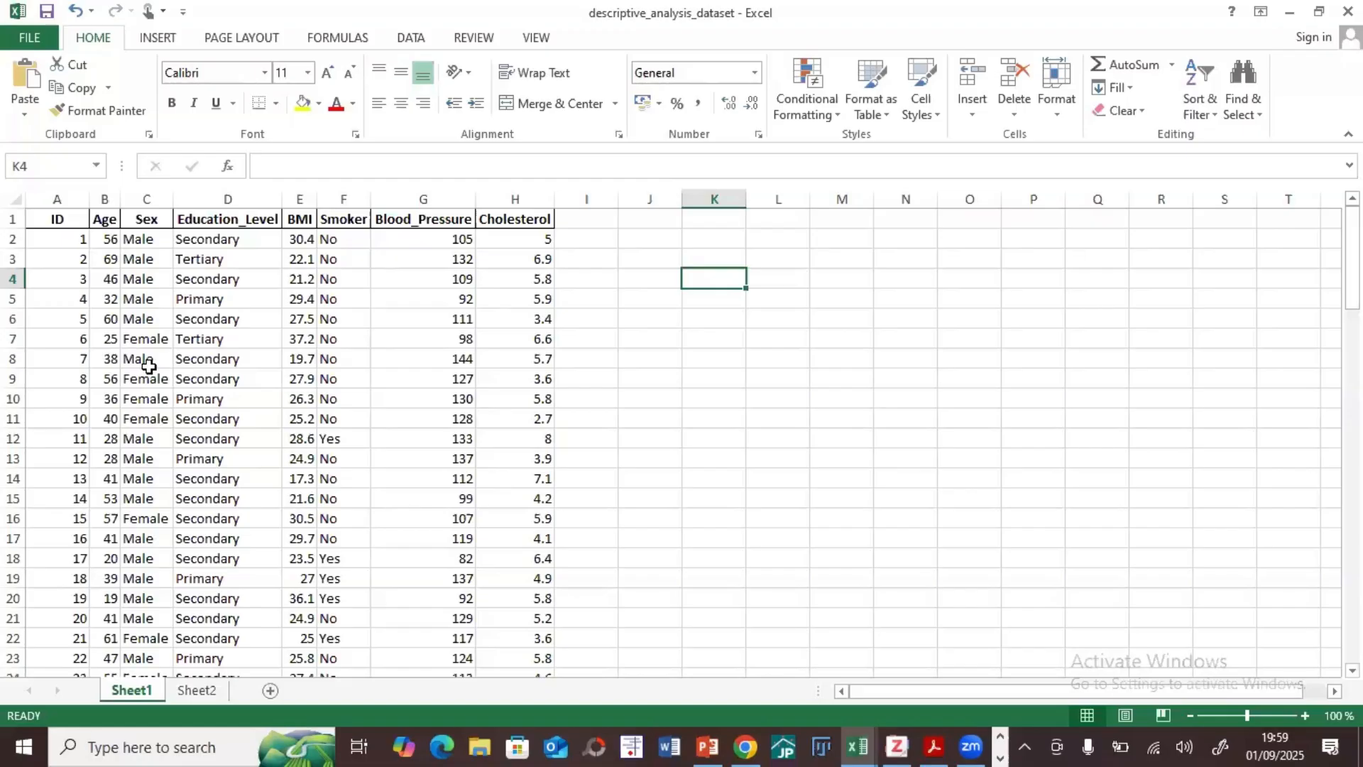
{"action": "type", "text": "fe"}
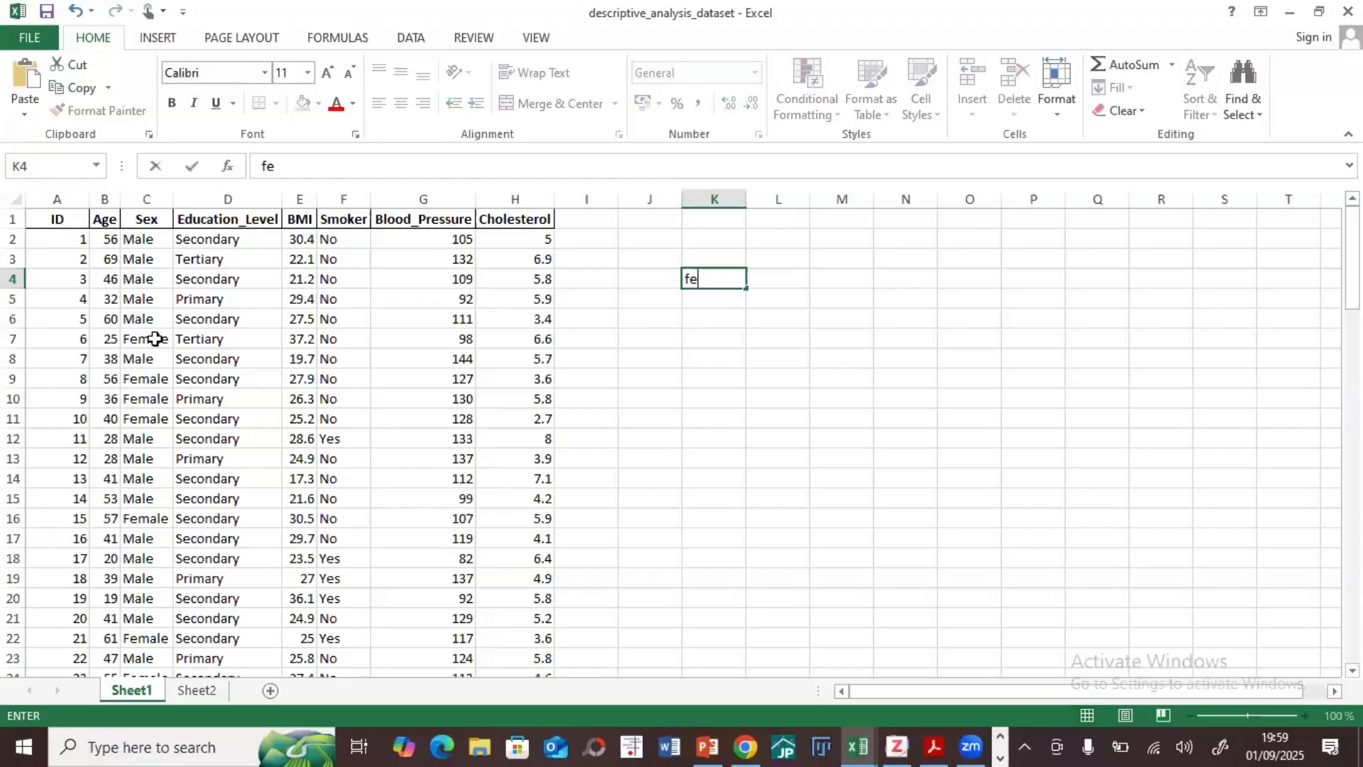
{"action": "type", "text": "mal"}
{"action": "left_click", "coordinate": [199, 545]}
{"action": "left_click", "coordinate": [678, 338]}
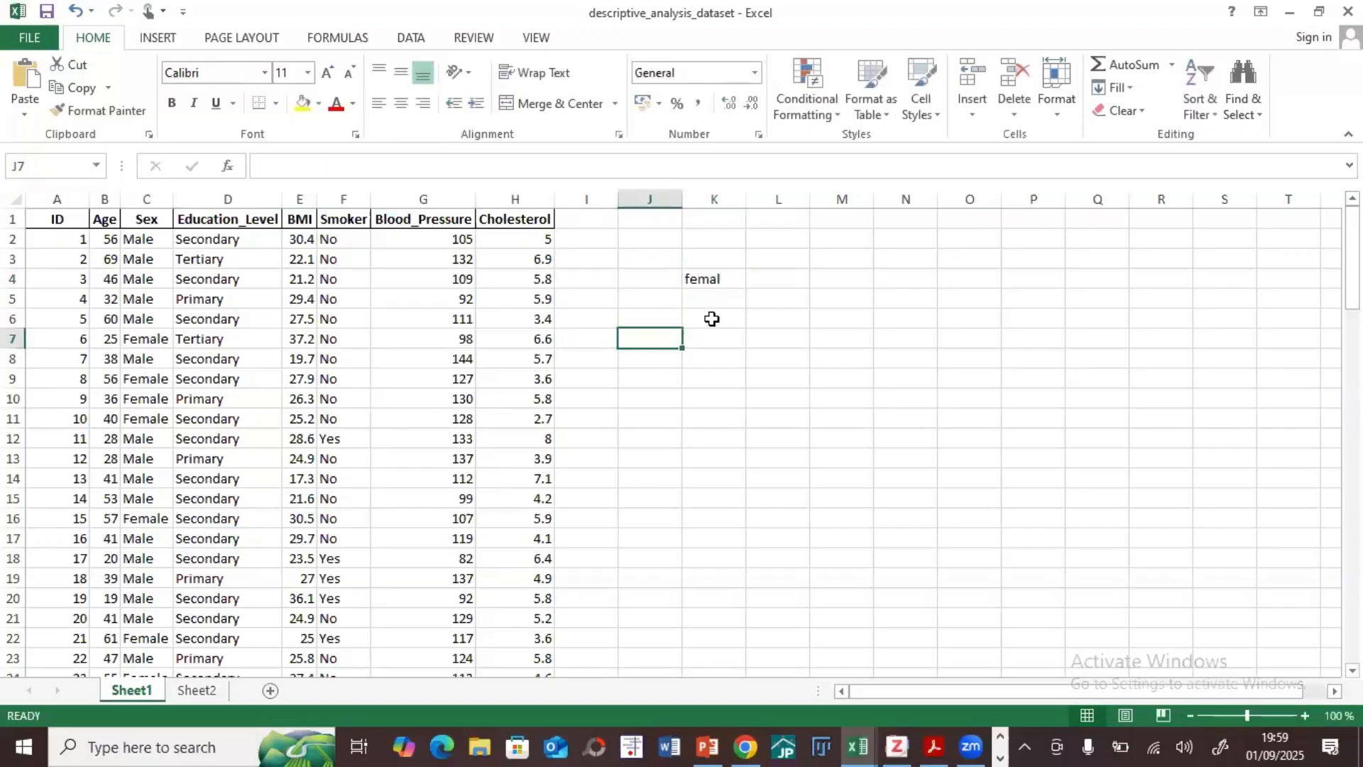
{"action": "left_click", "coordinate": [712, 318]}
{"action": "type", "text": "mle"}
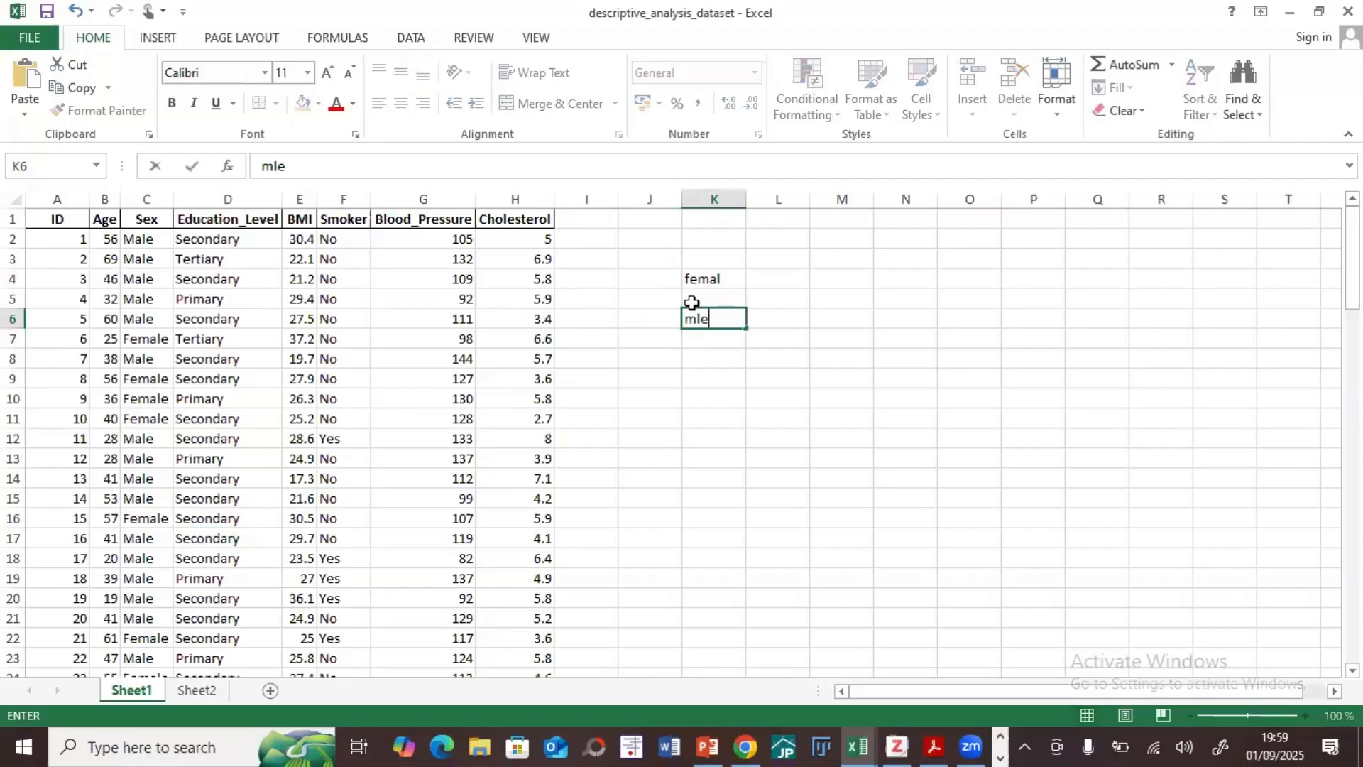
{"action": "left_click", "coordinate": [709, 380]}
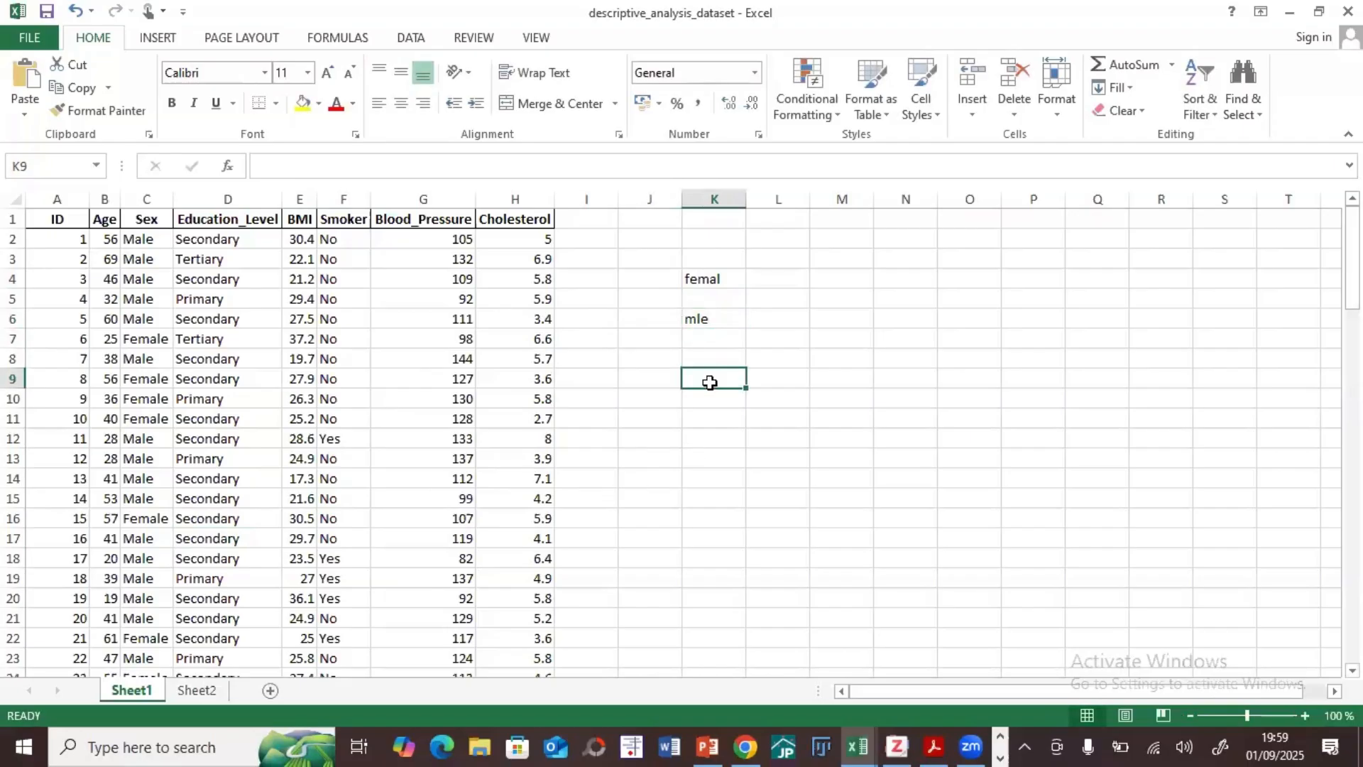
{"action": "type", "text": "fem"}
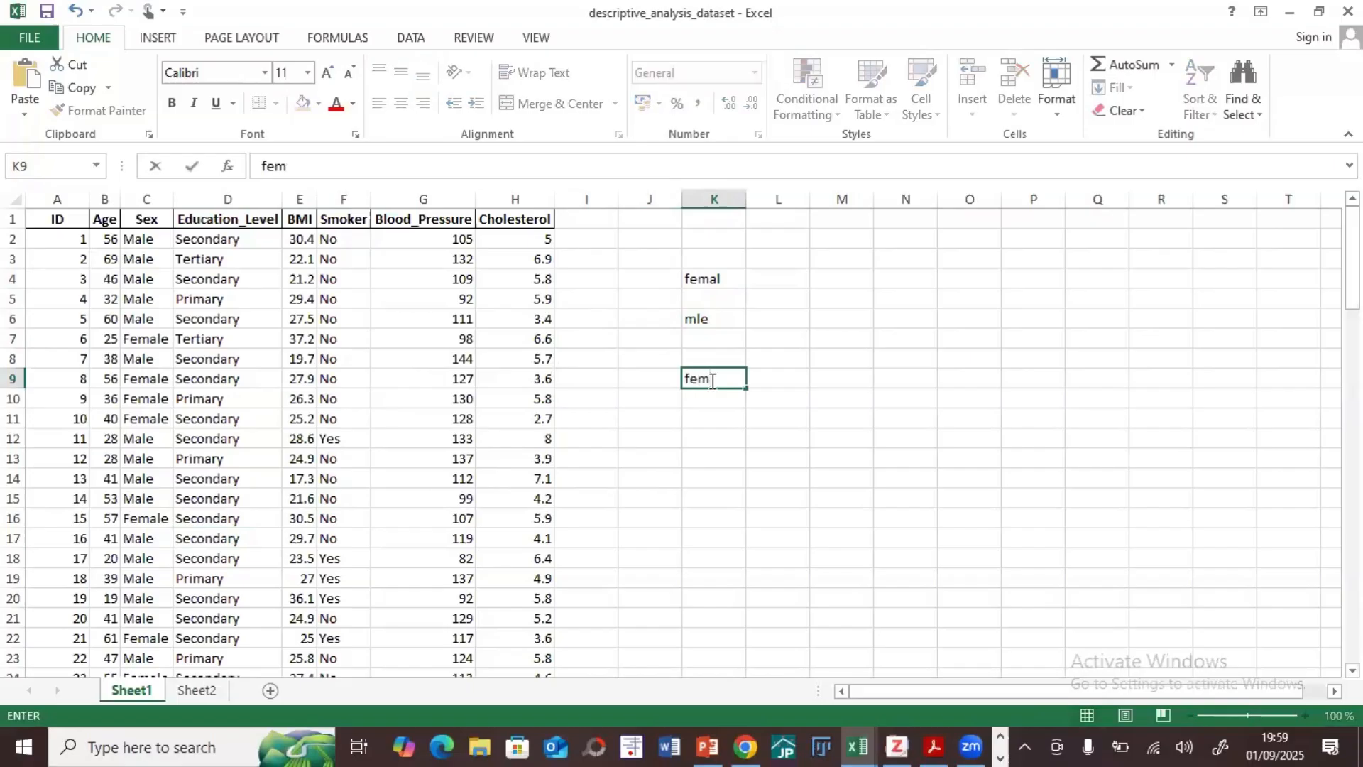
{"action": "type", "text": "le"}
{"action": "left_click", "coordinate": [785, 477]}
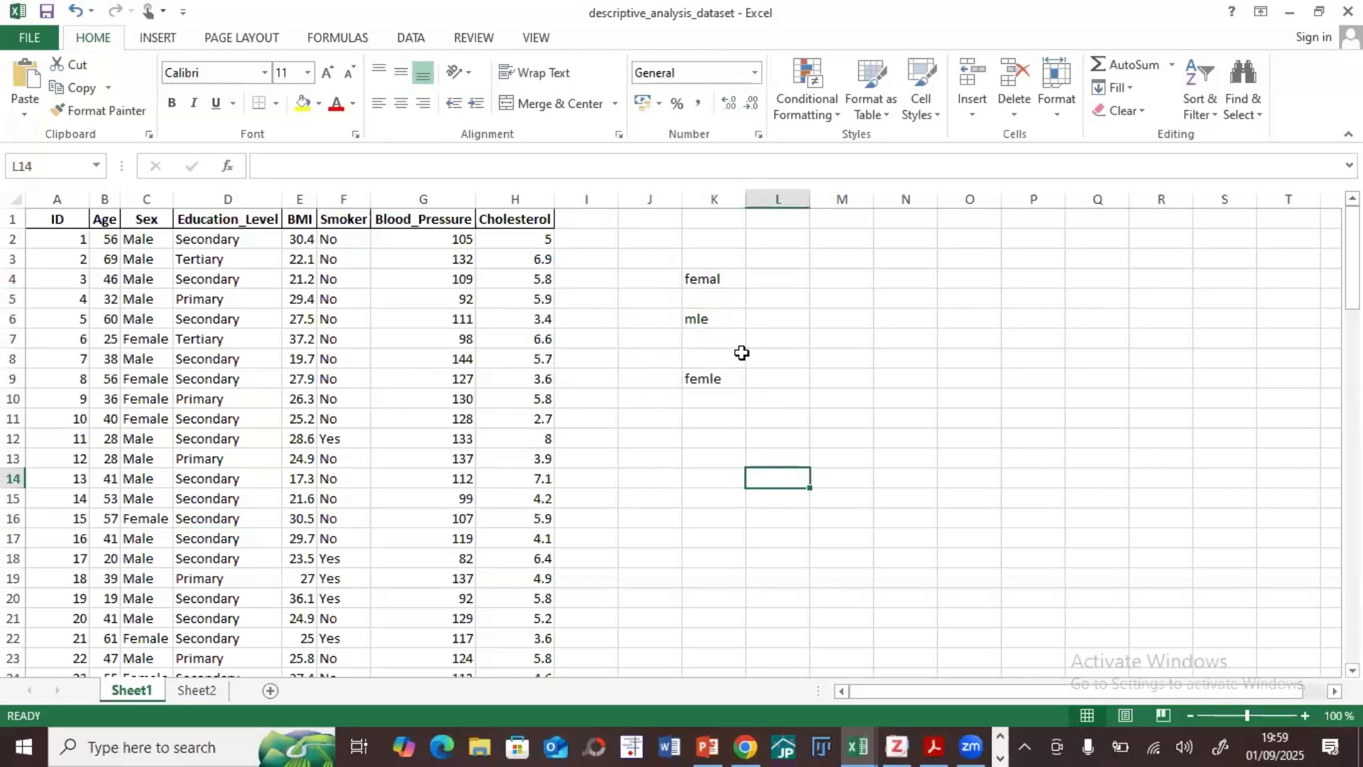
Step: Delete the misspelled example labels from cells K4, K6 and K9
{"action": "left_click", "coordinate": [215, 240]}
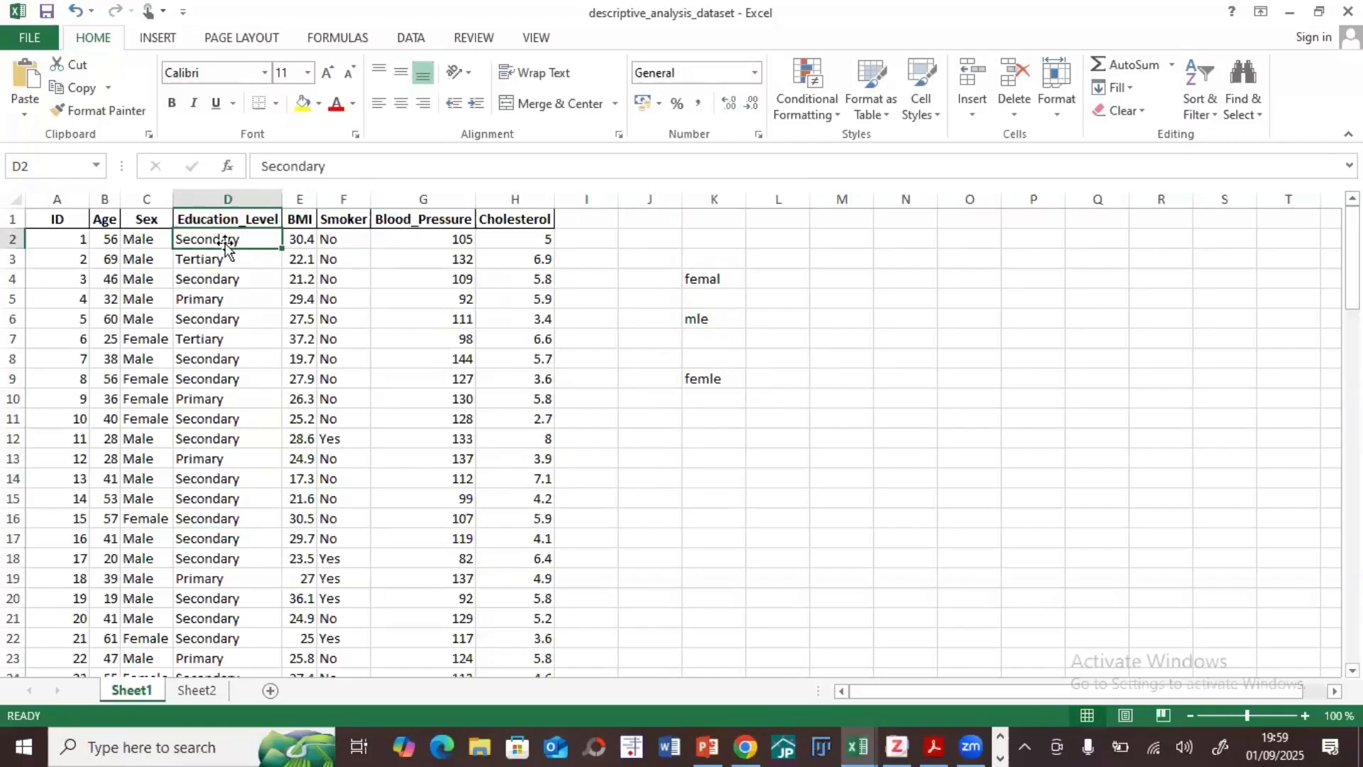
{"action": "left_click", "coordinate": [705, 277]}
{"action": "key", "text": "Delete"}
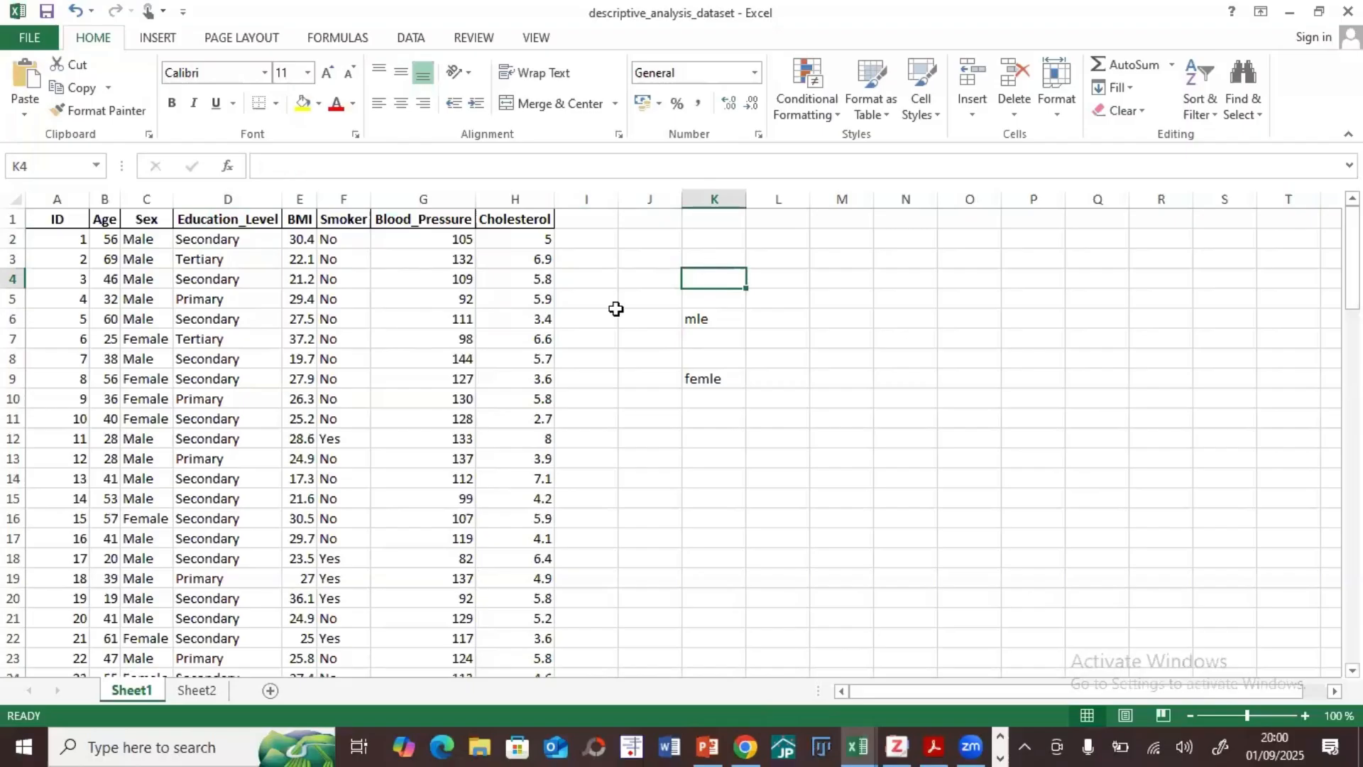
{"action": "left_click", "coordinate": [705, 317]}
{"action": "key", "text": "Delete"}
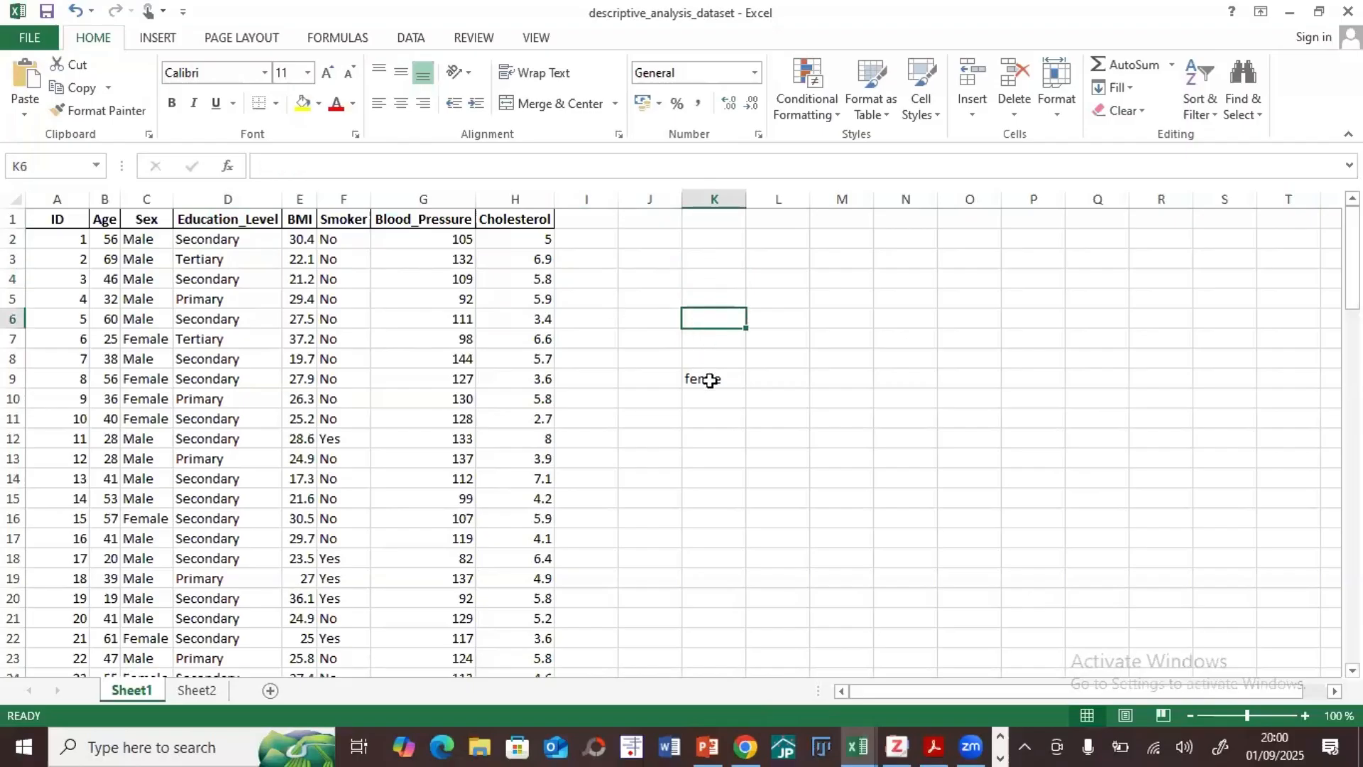
{"action": "left_click", "coordinate": [706, 378]}
{"action": "key", "text": "Delete"}
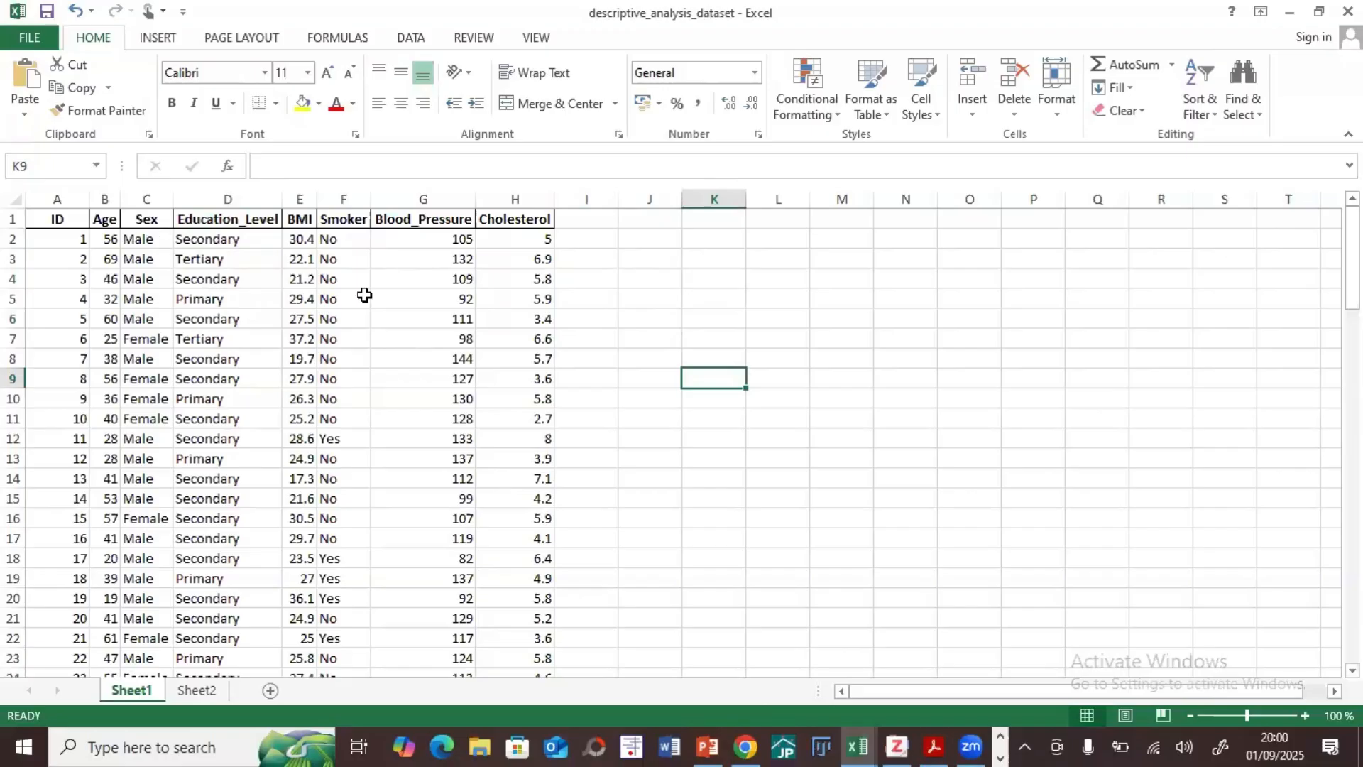
Step: Enter the sex code key in K5:L6, with male as 1 and female as 2
{"action": "left_click", "coordinate": [713, 305]}
{"action": "type", "text": "ma"}
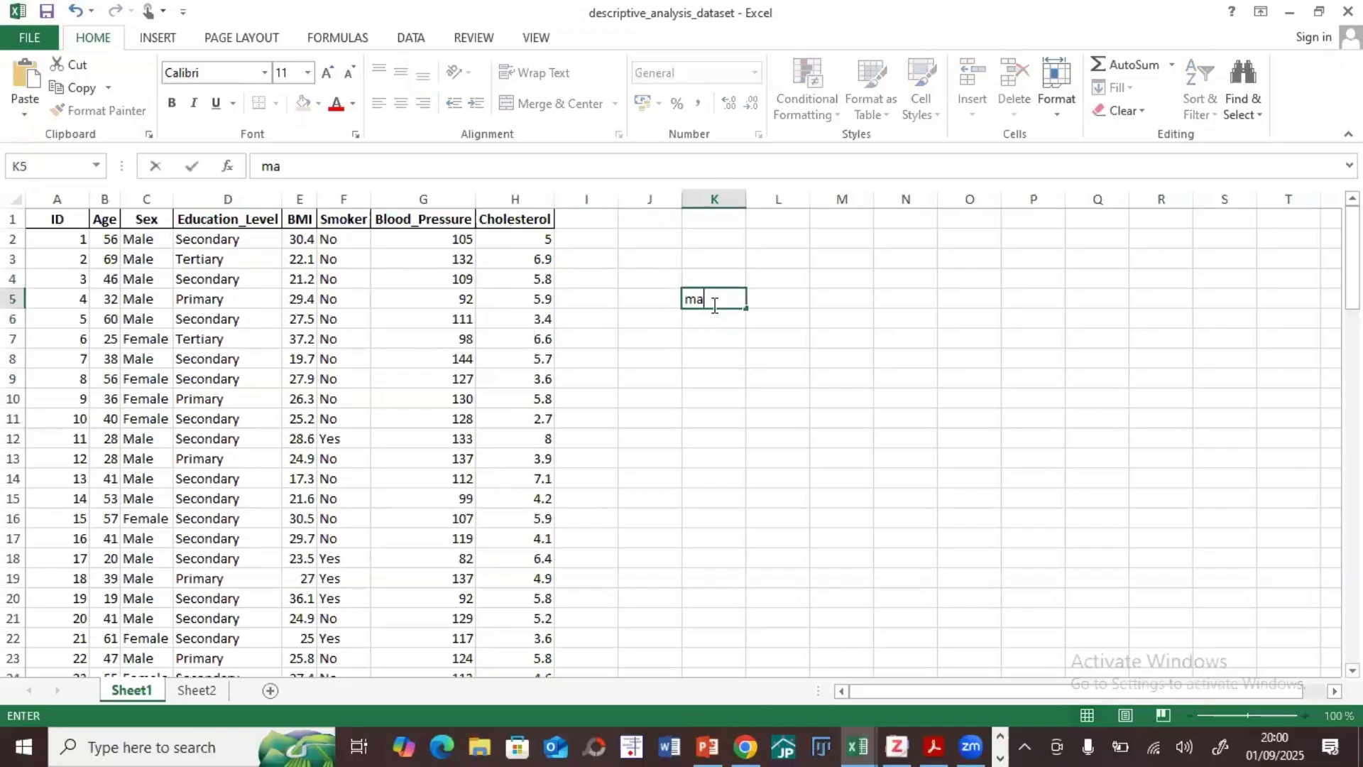
{"action": "type", "text": "le"}
{"action": "key", "text": "Tab"}
{"action": "type", "text": "1"}
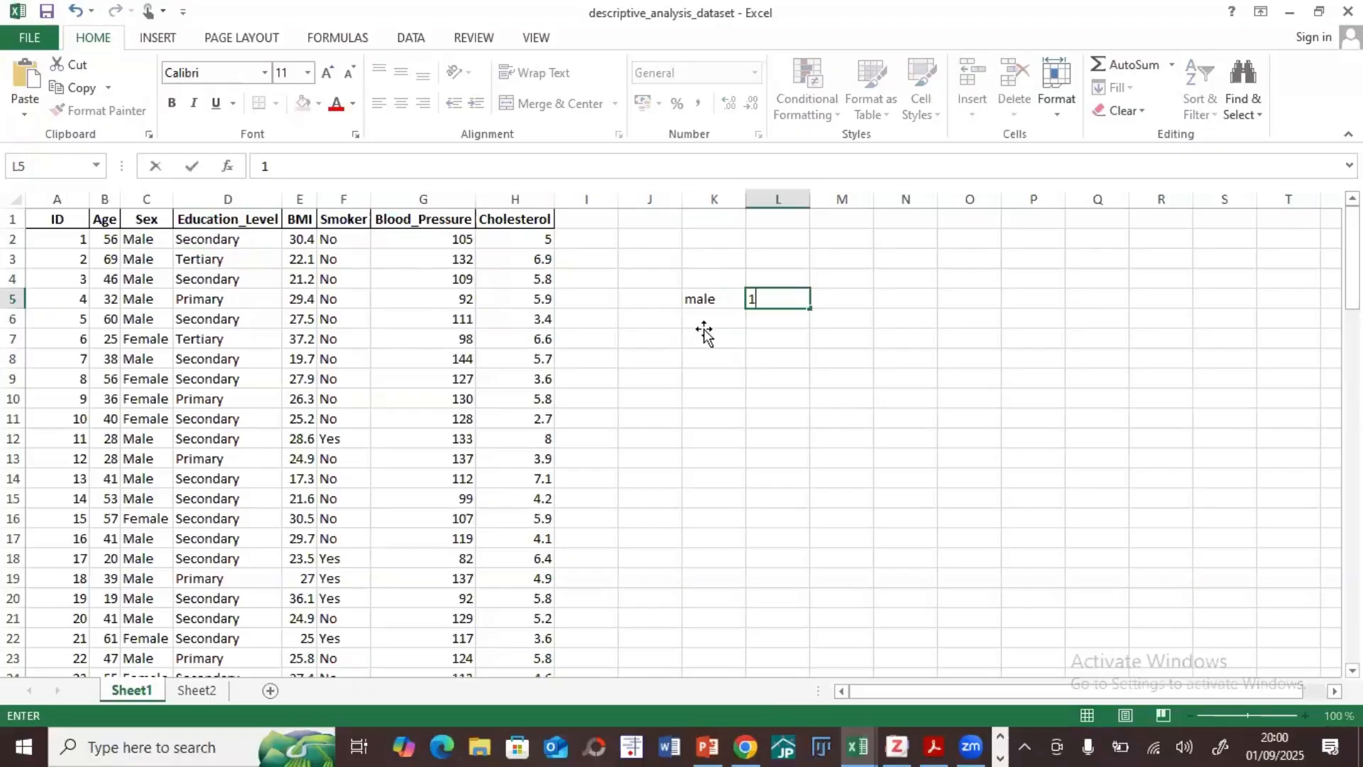
{"action": "key", "text": "Return"}
{"action": "type", "text": "fema"}
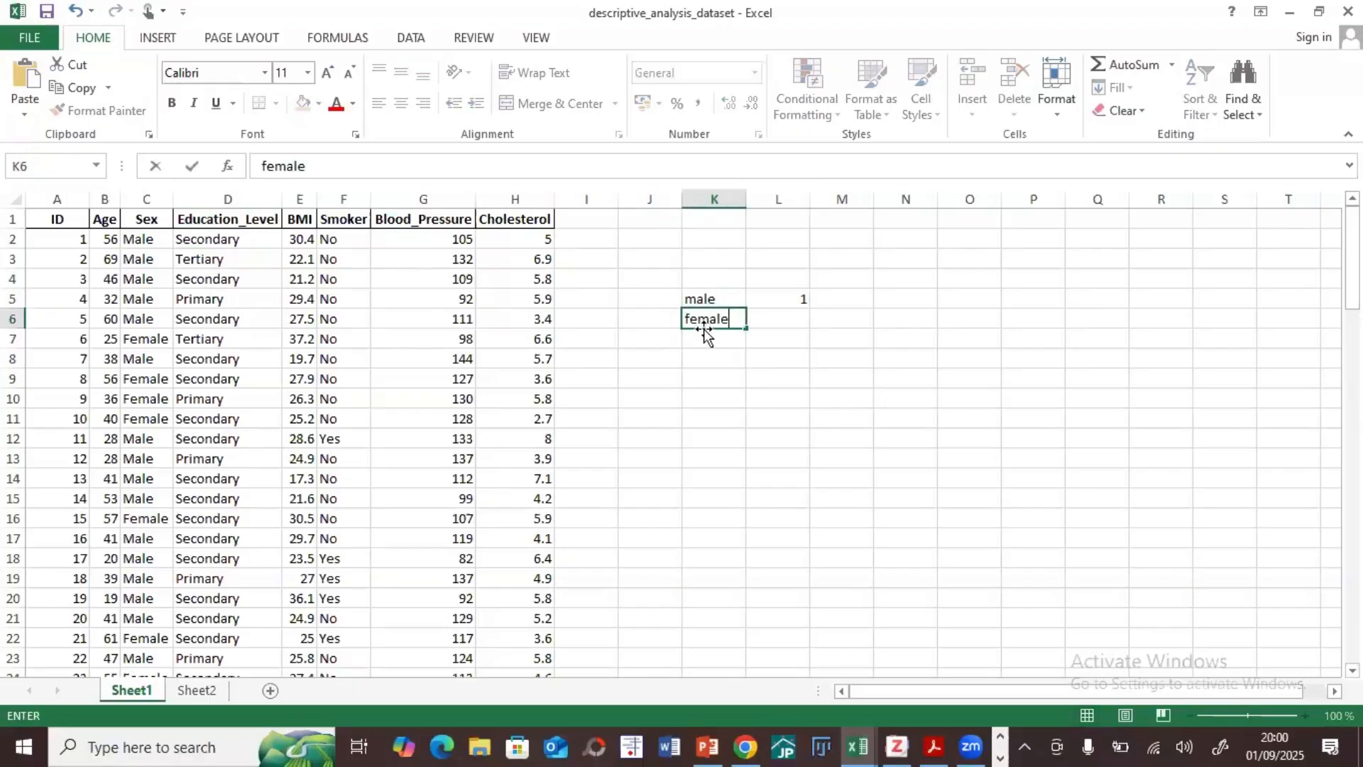
{"action": "type", "text": "le"}
{"action": "key", "text": "Tab"}
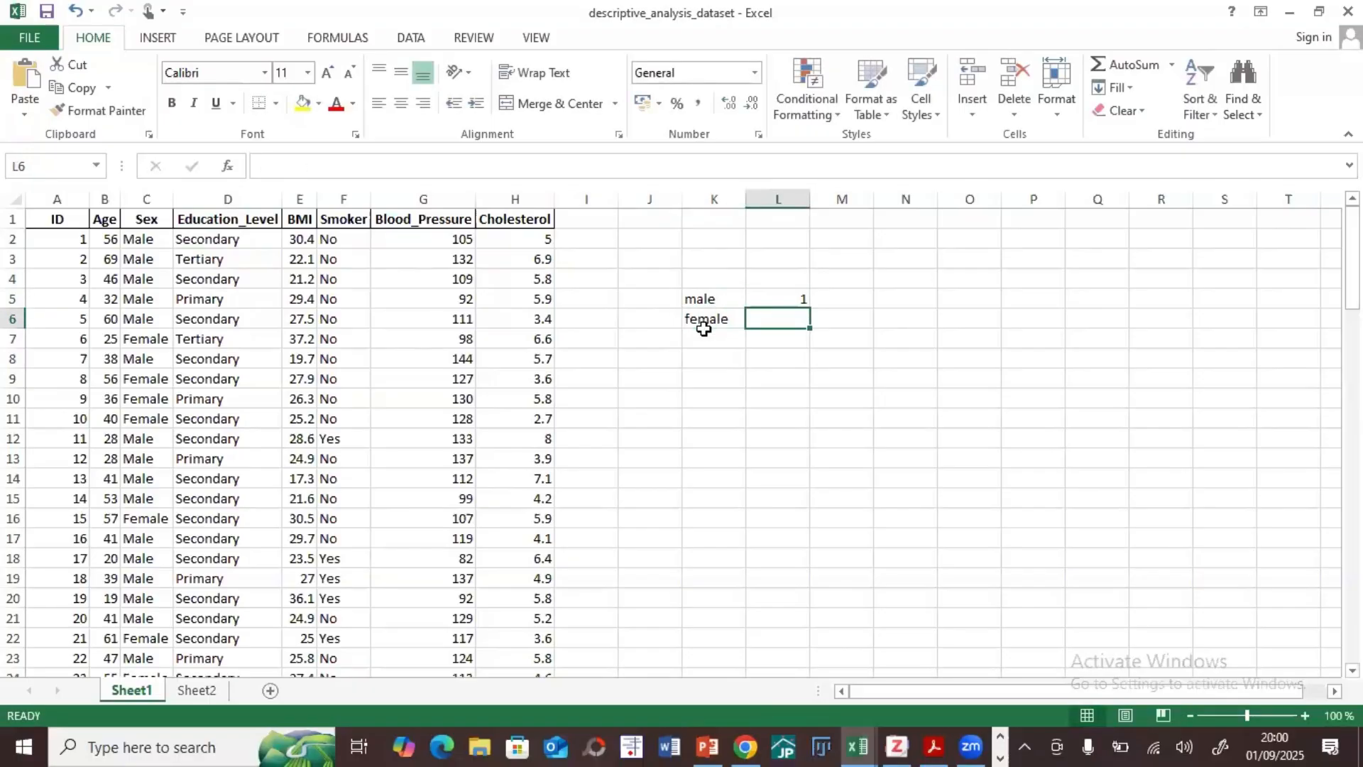
{"action": "type", "text": "2"}
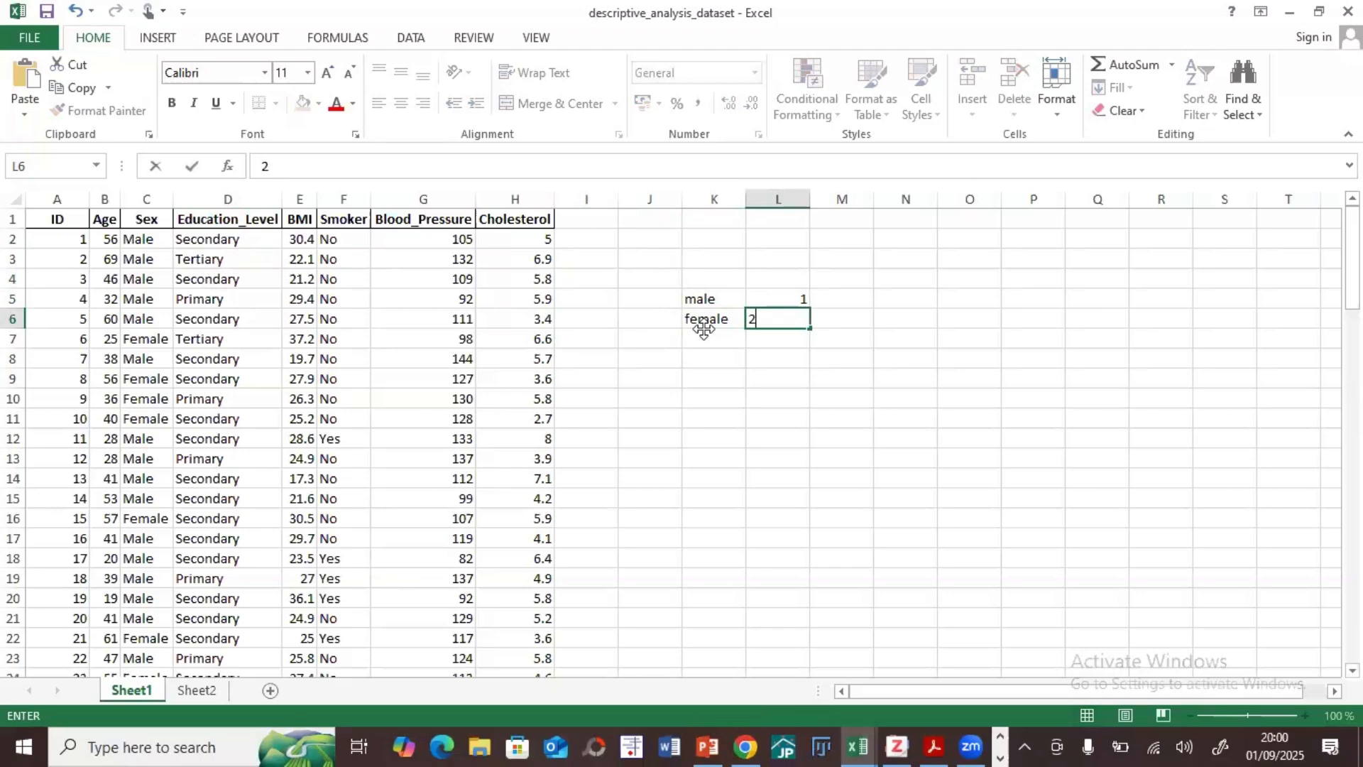
{"action": "left_click", "coordinate": [528, 32]}
{"action": "left_click", "coordinate": [733, 359]}
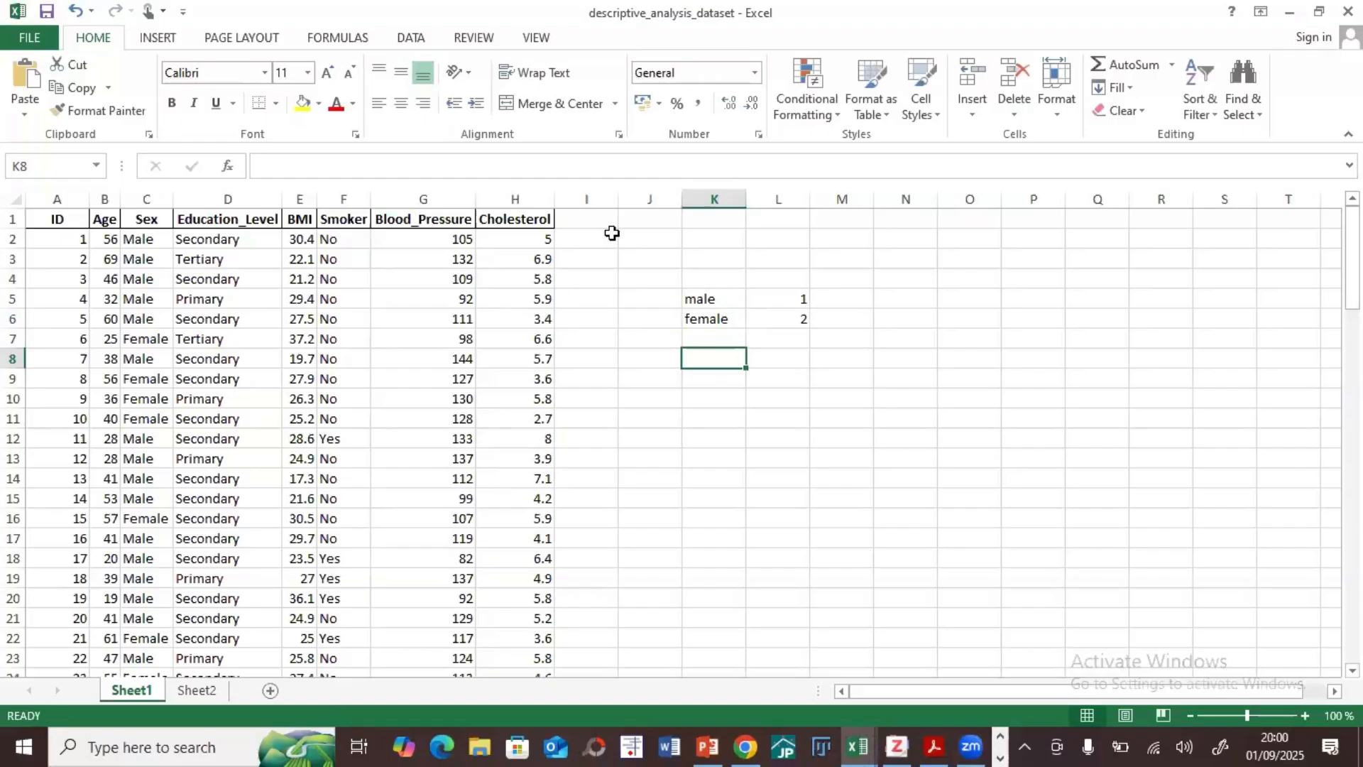
{"action": "left_click", "coordinate": [792, 307]}
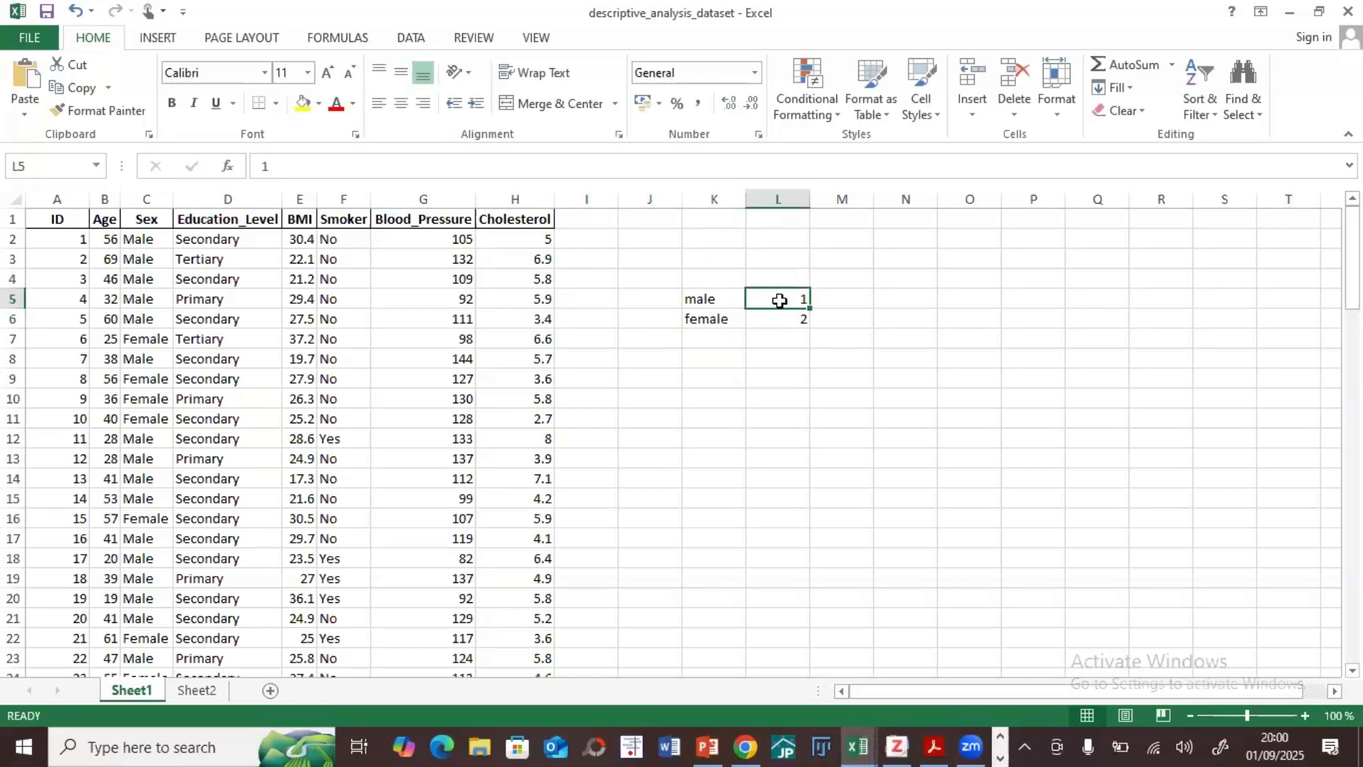
{"action": "left_click", "coordinate": [790, 316]}
{"action": "left_click", "coordinate": [789, 296]}
{"action": "left_click", "coordinate": [785, 316]}
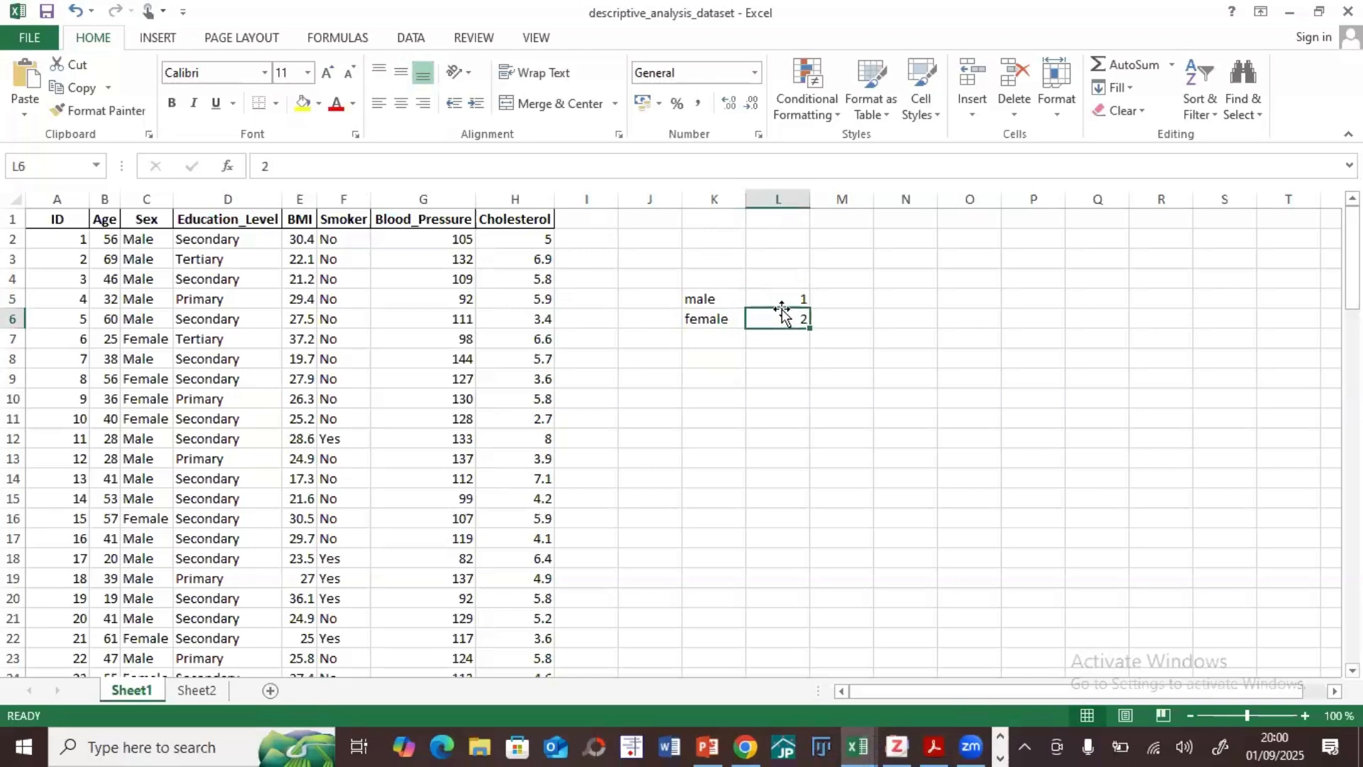
{"action": "left_click", "coordinate": [776, 295]}
{"action": "left_click", "coordinate": [773, 317]}
{"action": "left_click", "coordinate": [773, 297]}
{"action": "left_click", "coordinate": [772, 322]}
Step: Switch to Sheet2 and examine the numeric codes in the Sex and Education_Level columns
{"action": "left_click", "coordinate": [193, 691]}
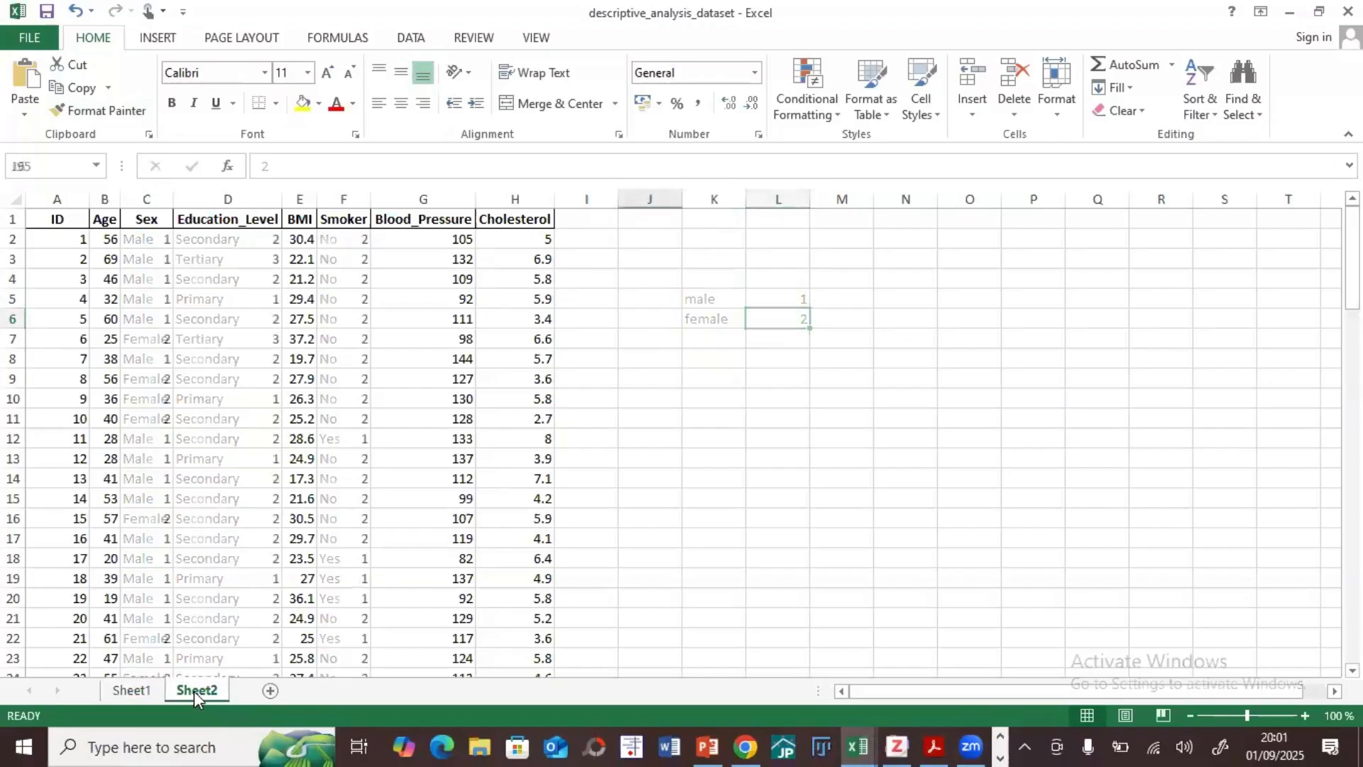
{"action": "left_click", "coordinate": [149, 240]}
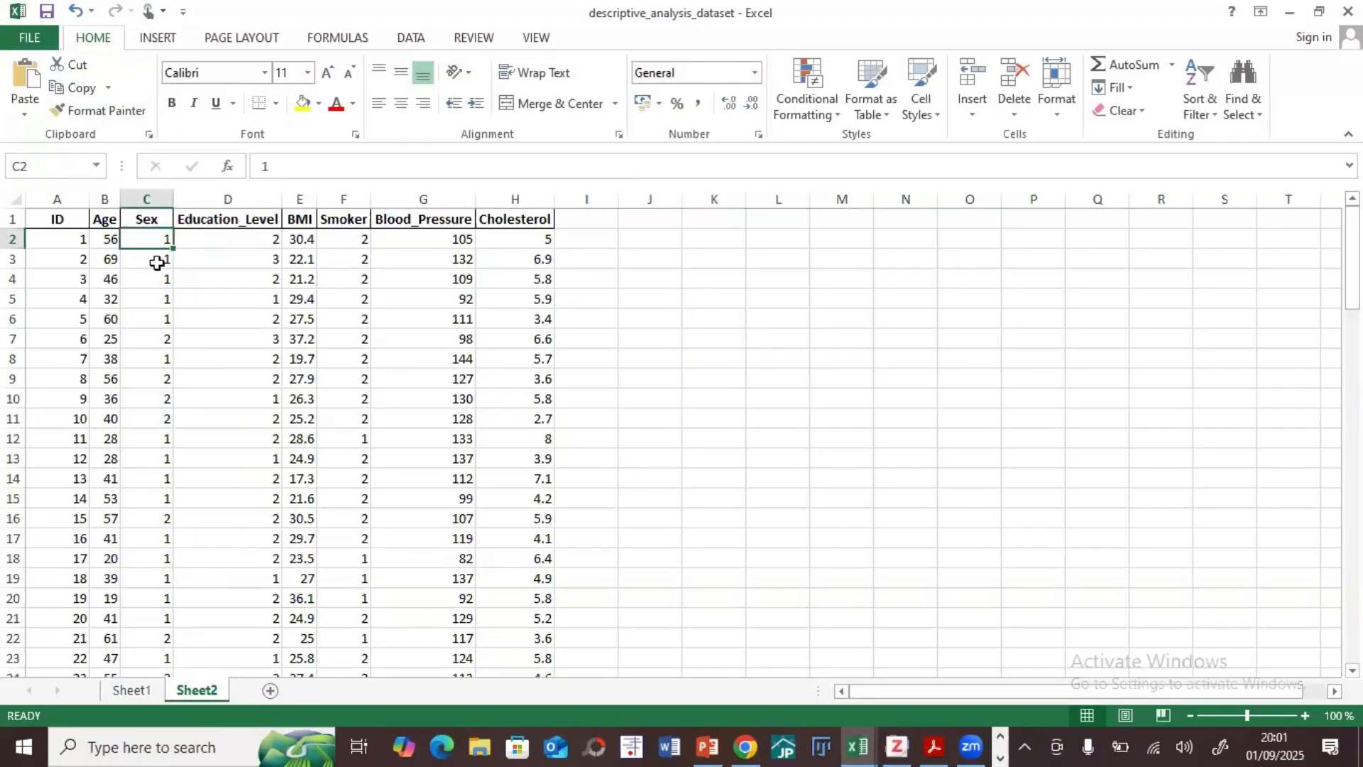
{"action": "key", "text": "Down"}
{"action": "key", "text": "Down"}
{"action": "key", "text": "Down"}
{"action": "key", "text": "Down"}
{"action": "key", "text": "Down"}
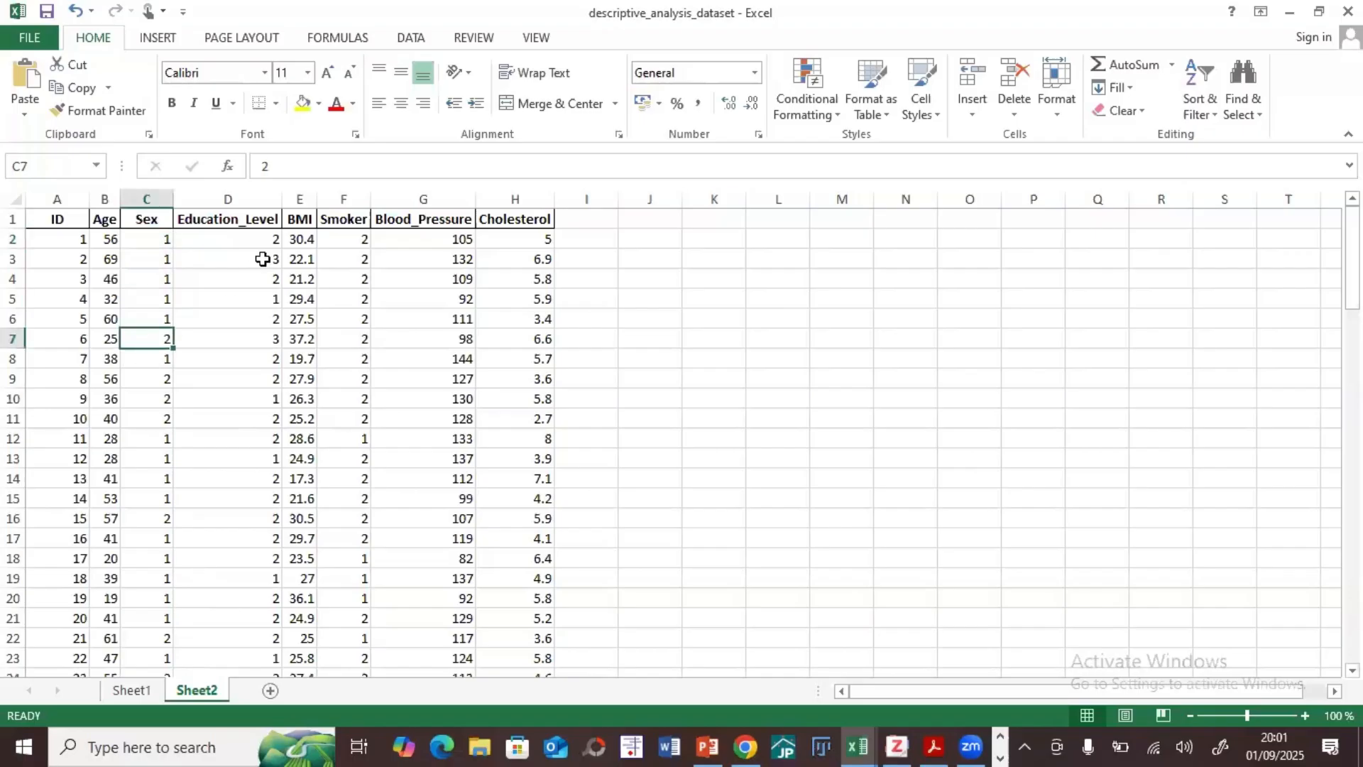
{"action": "left_click", "coordinate": [233, 300]}
{"action": "left_click", "coordinate": [229, 277]}
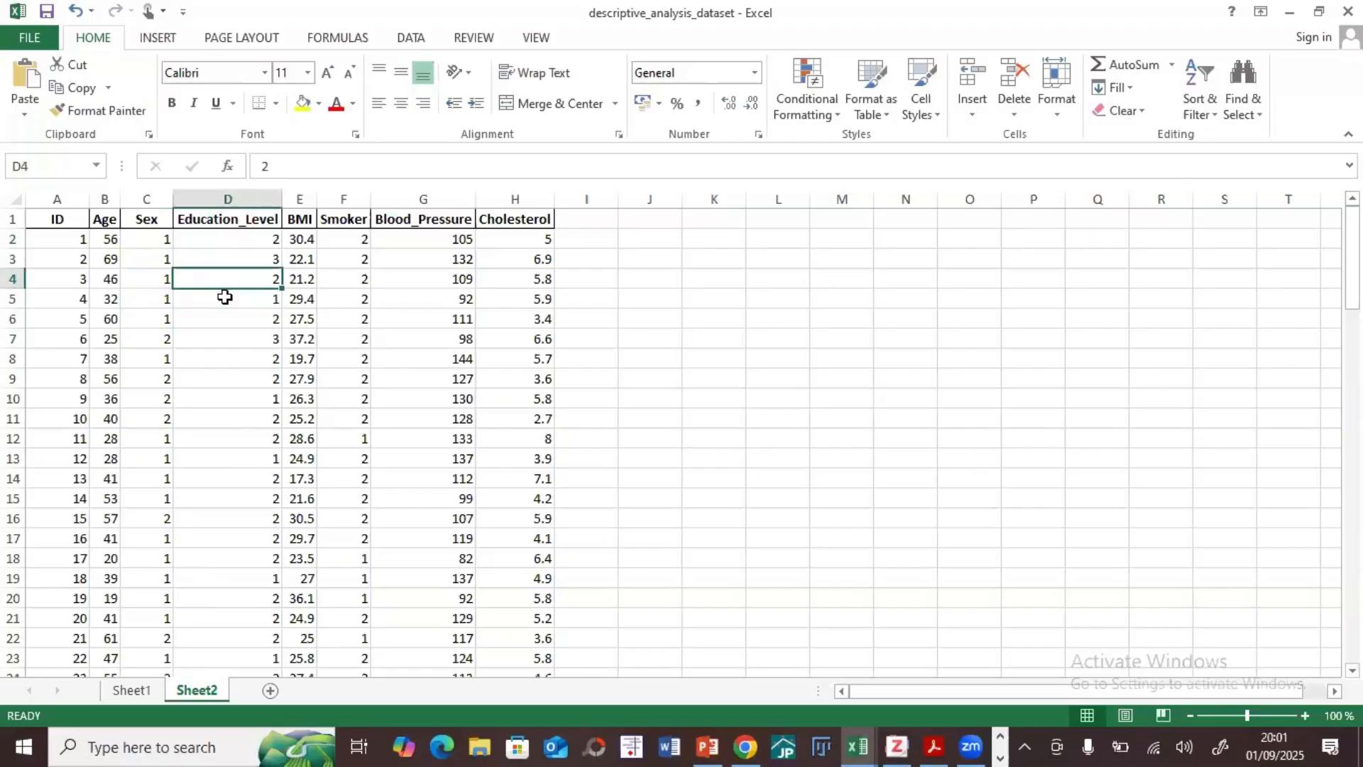
{"action": "left_click", "coordinate": [232, 260]}
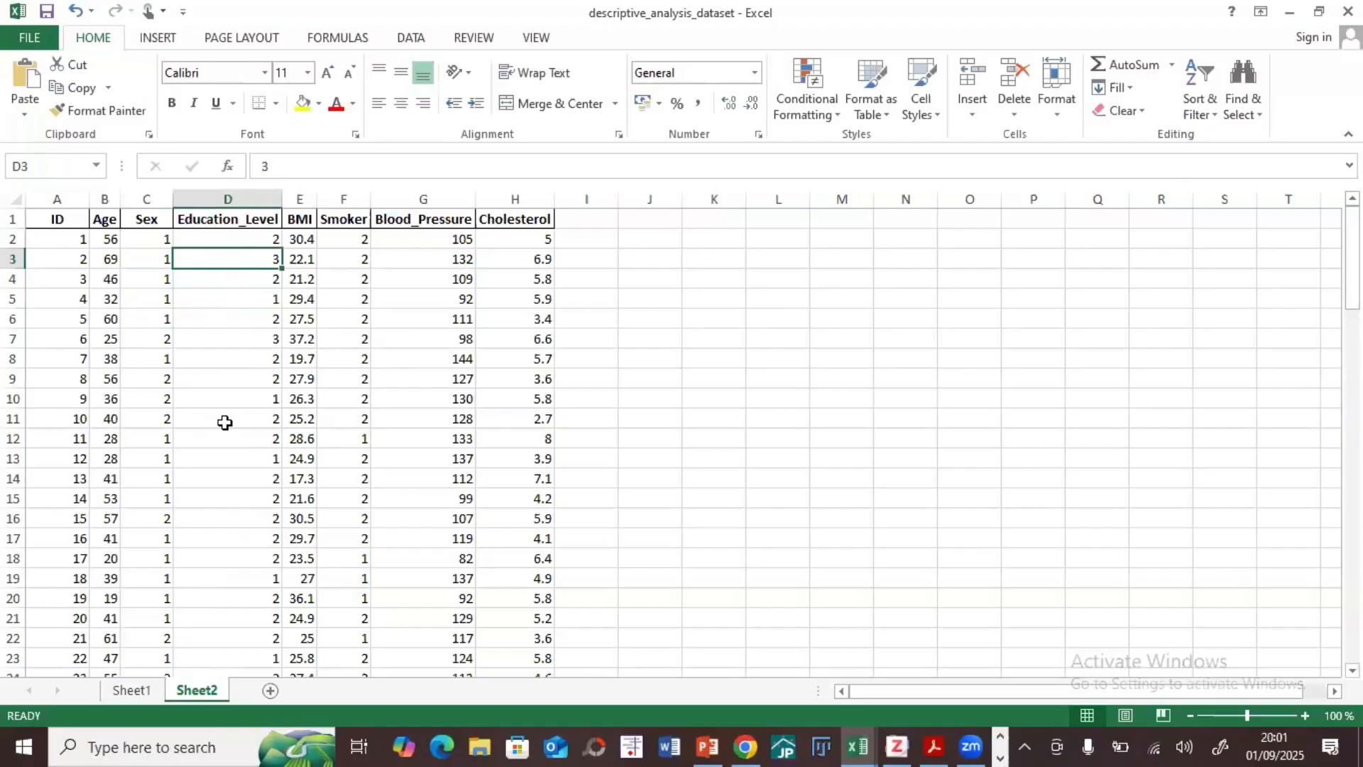
{"action": "left_click", "coordinate": [145, 379]}
{"action": "left_click", "coordinate": [146, 357]}
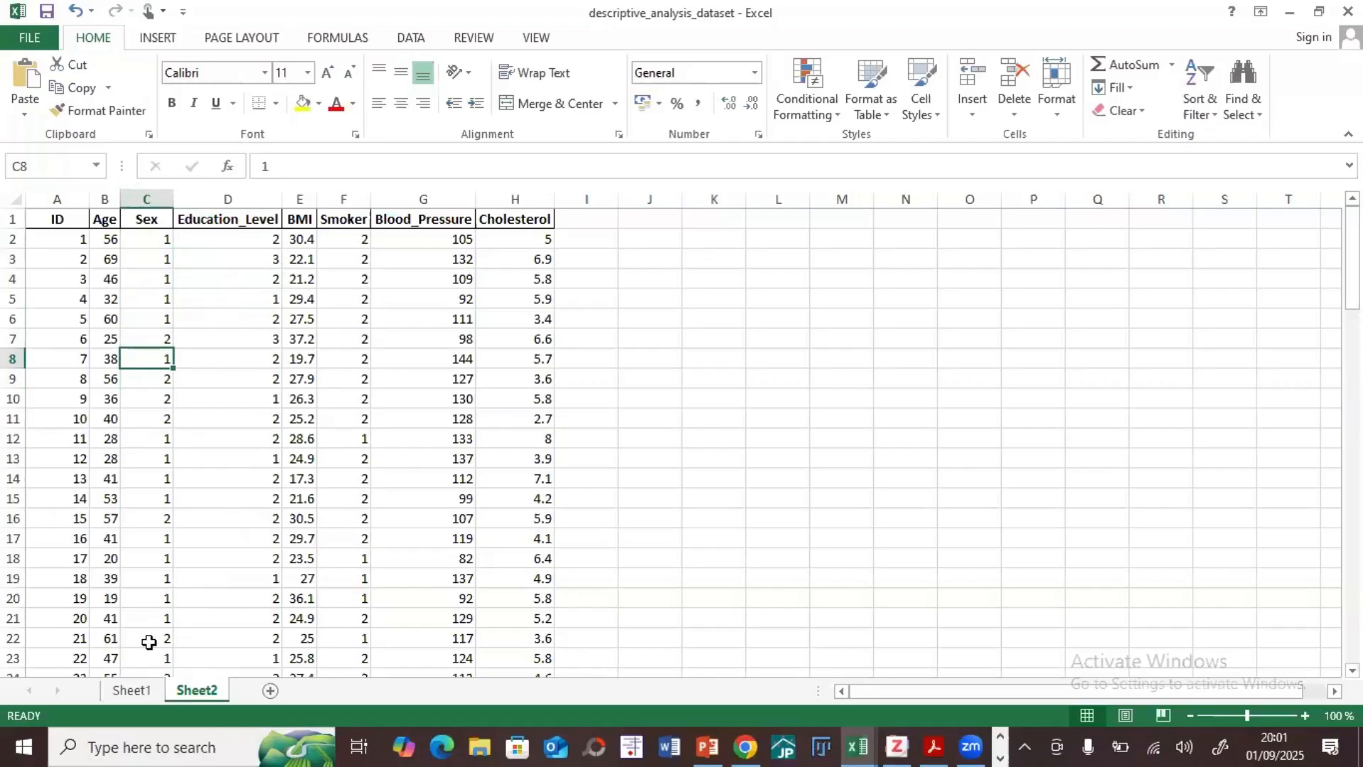
Step: Return to Sheet1 and enter the heading Key in cell J4, above and beside the sex codes
{"action": "left_click", "coordinate": [142, 692]}
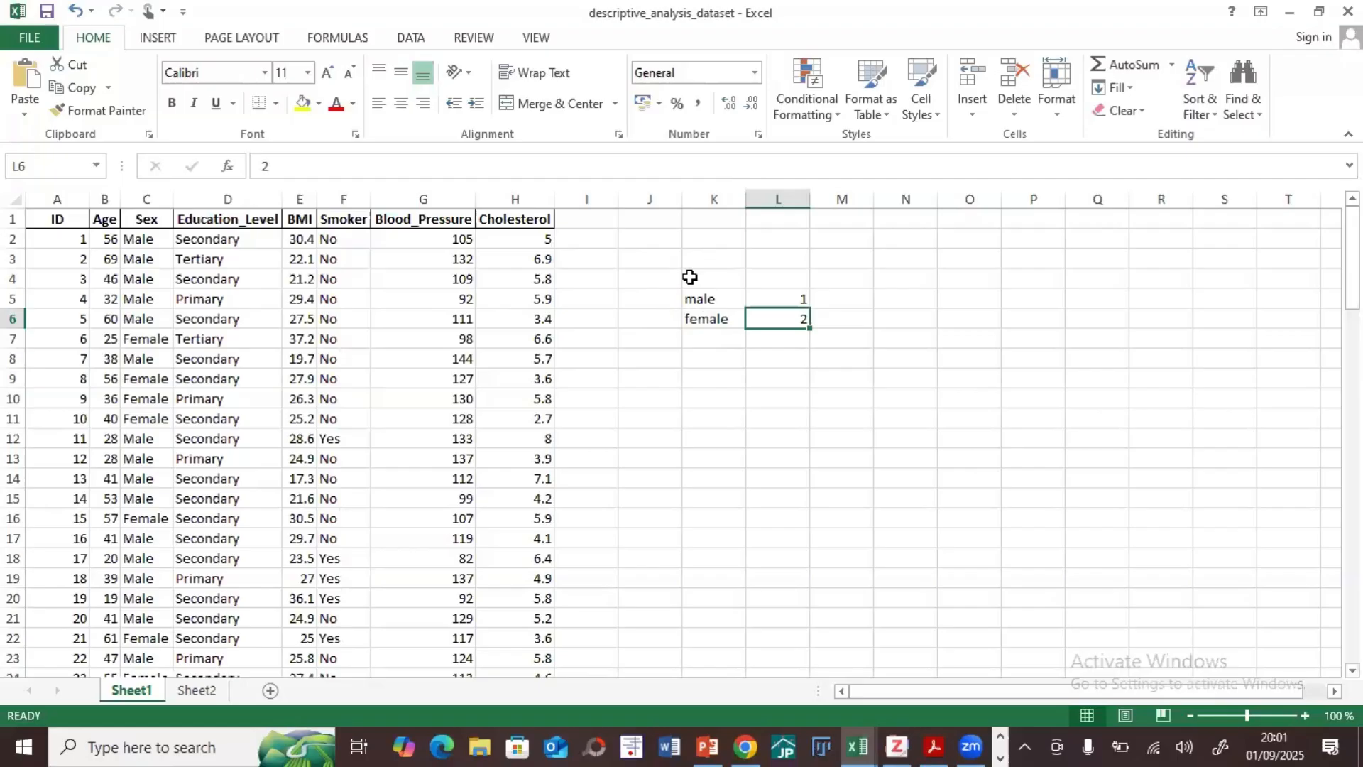
{"action": "left_click", "coordinate": [655, 283]}
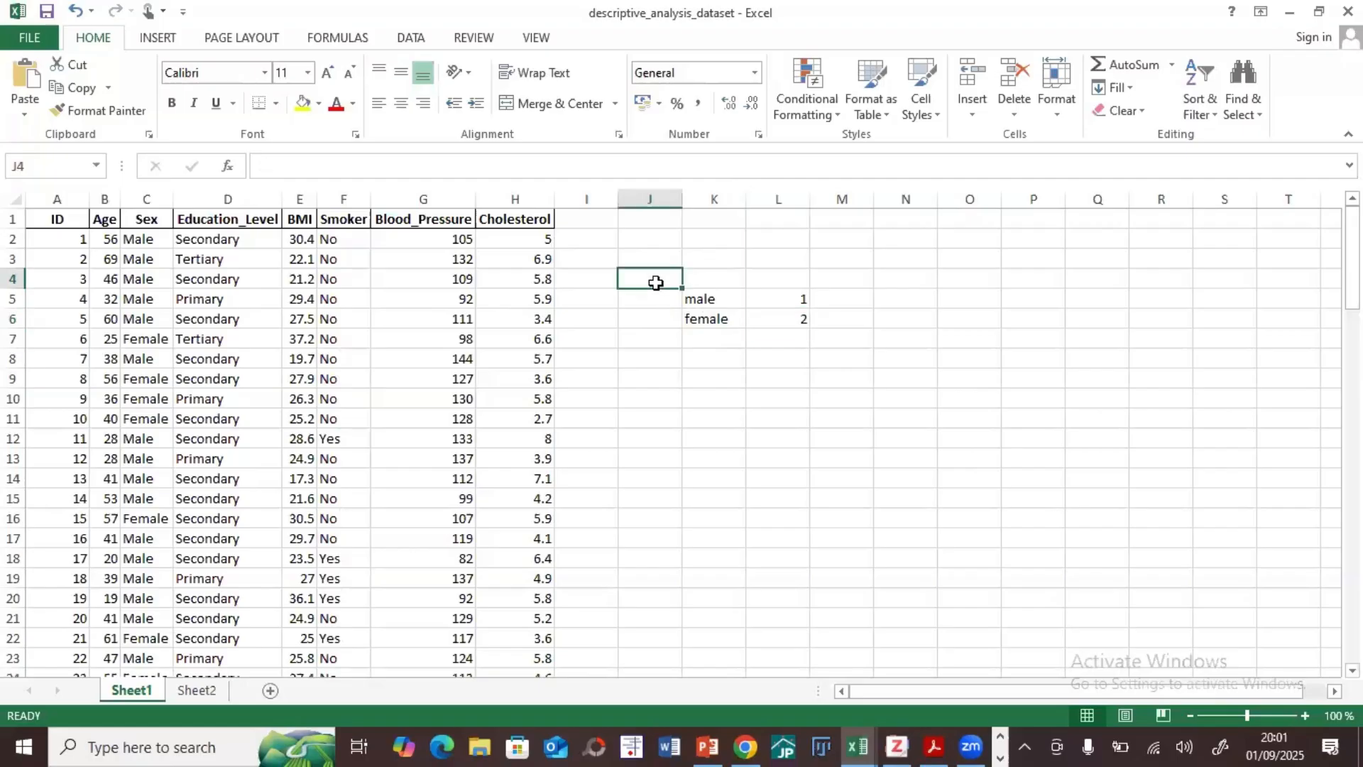
{"action": "type", "text": "K"}
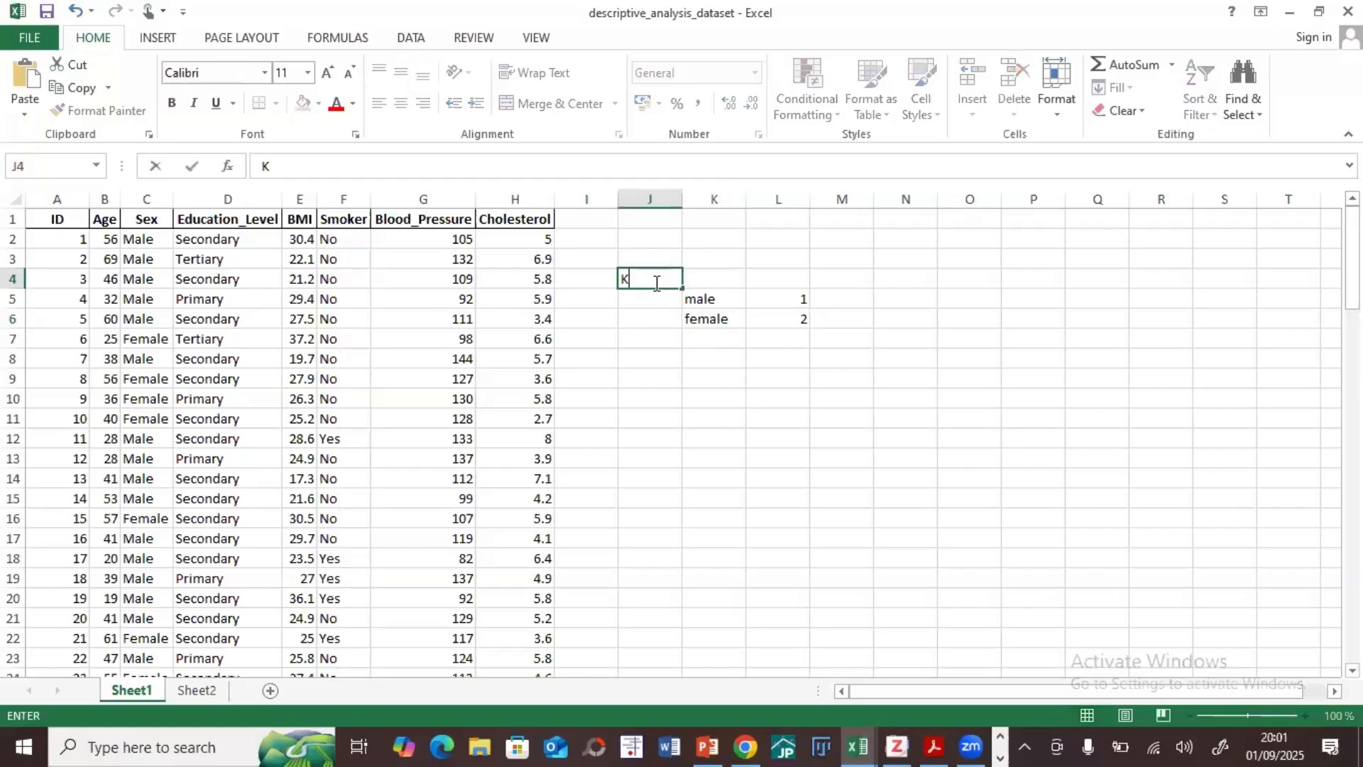
{"action": "type", "text": "y"}
{"action": "key", "text": "BackSpace"}
{"action": "type", "text": "ey"}
{"action": "left_click", "coordinate": [654, 362]}
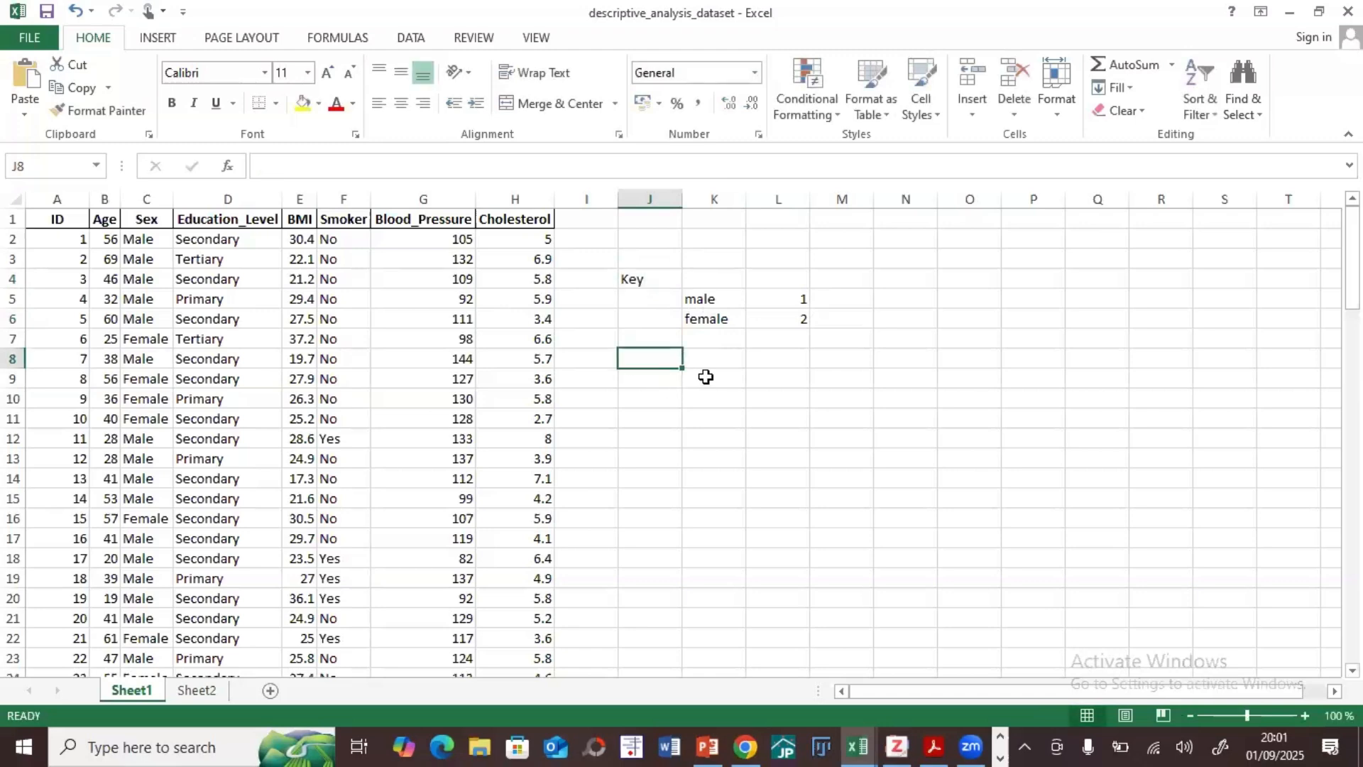
Step: Add the education level Primary in K8 with code 1 in L8
{"action": "left_click", "coordinate": [704, 349]}
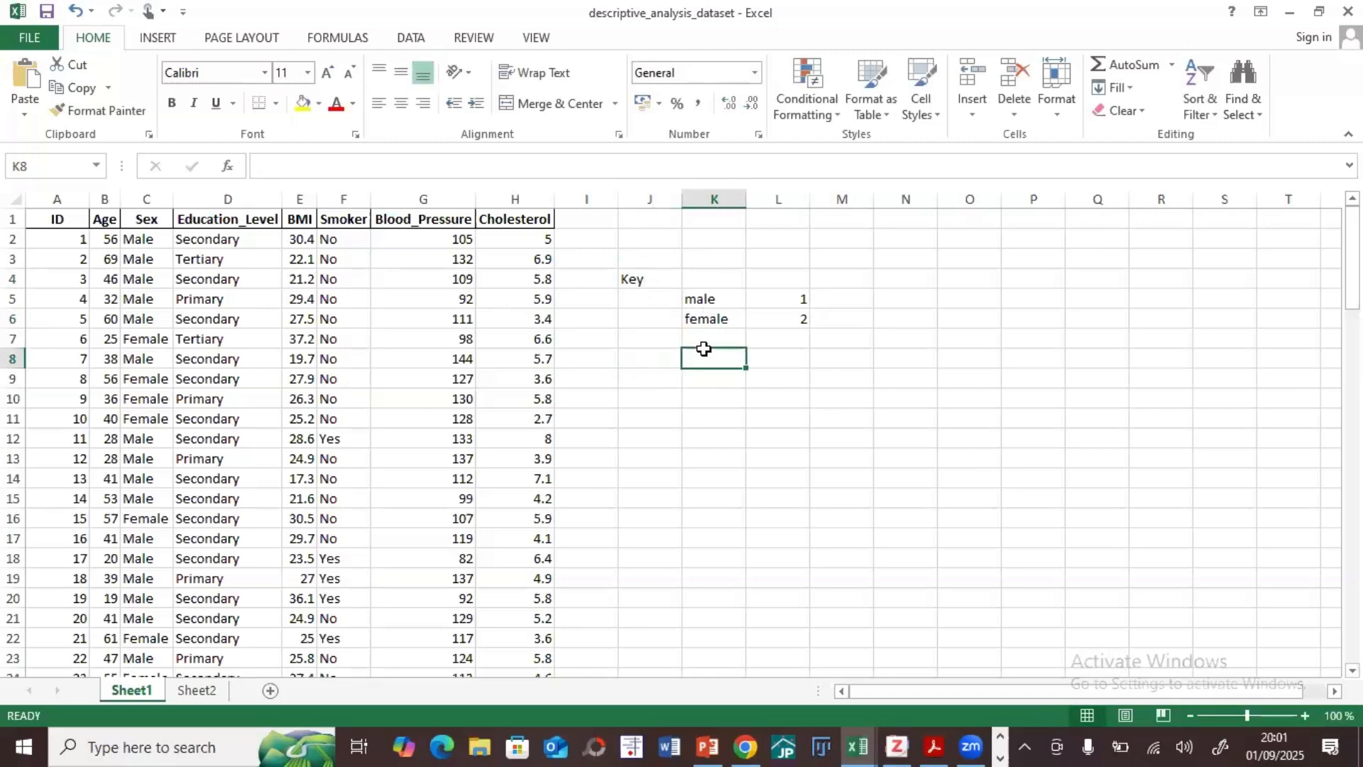
{"action": "type", "text": "Primary"}
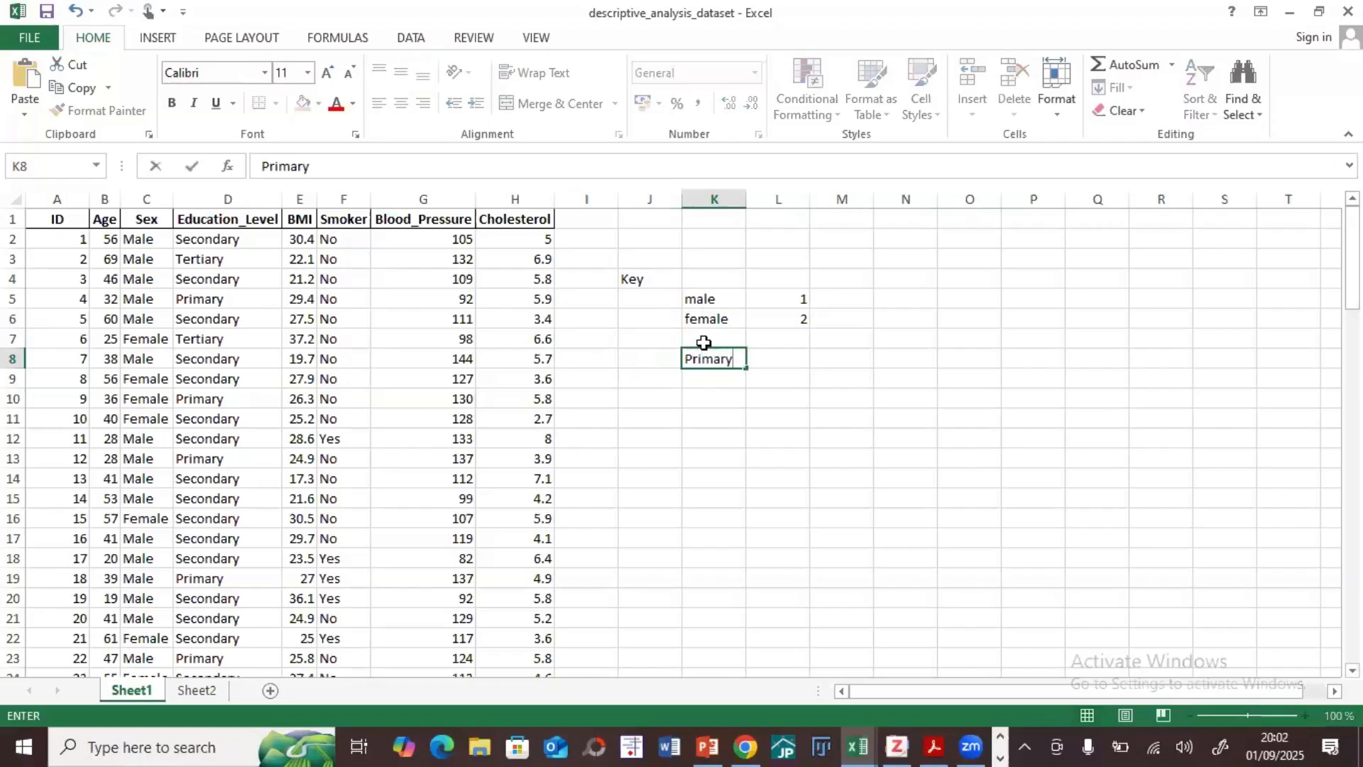
{"action": "key", "text": "Tab"}
{"action": "type", "text": "1"}
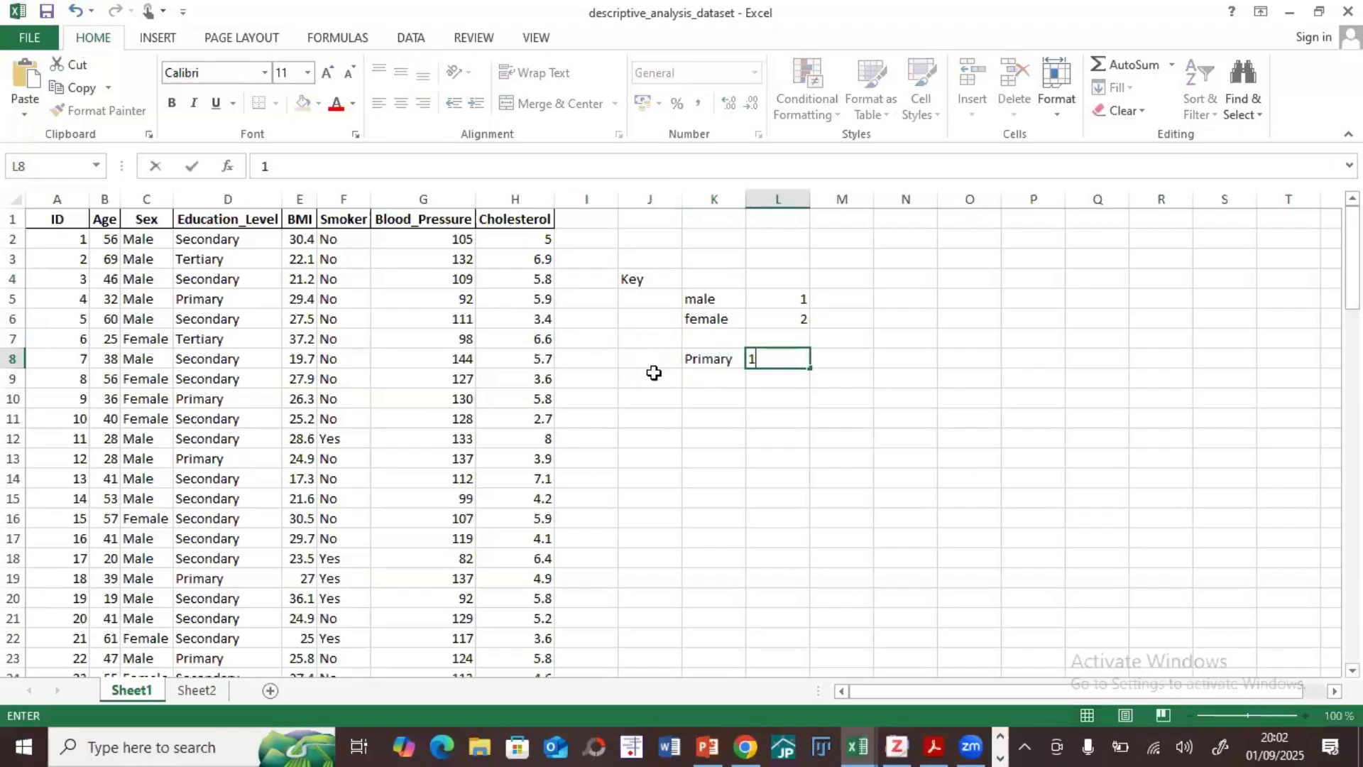
Step: Enter Secondary 2 in K9 below Primary and correct the spelling of the label
{"action": "left_click", "coordinate": [714, 377]}
{"action": "type", "text": "Secoda"}
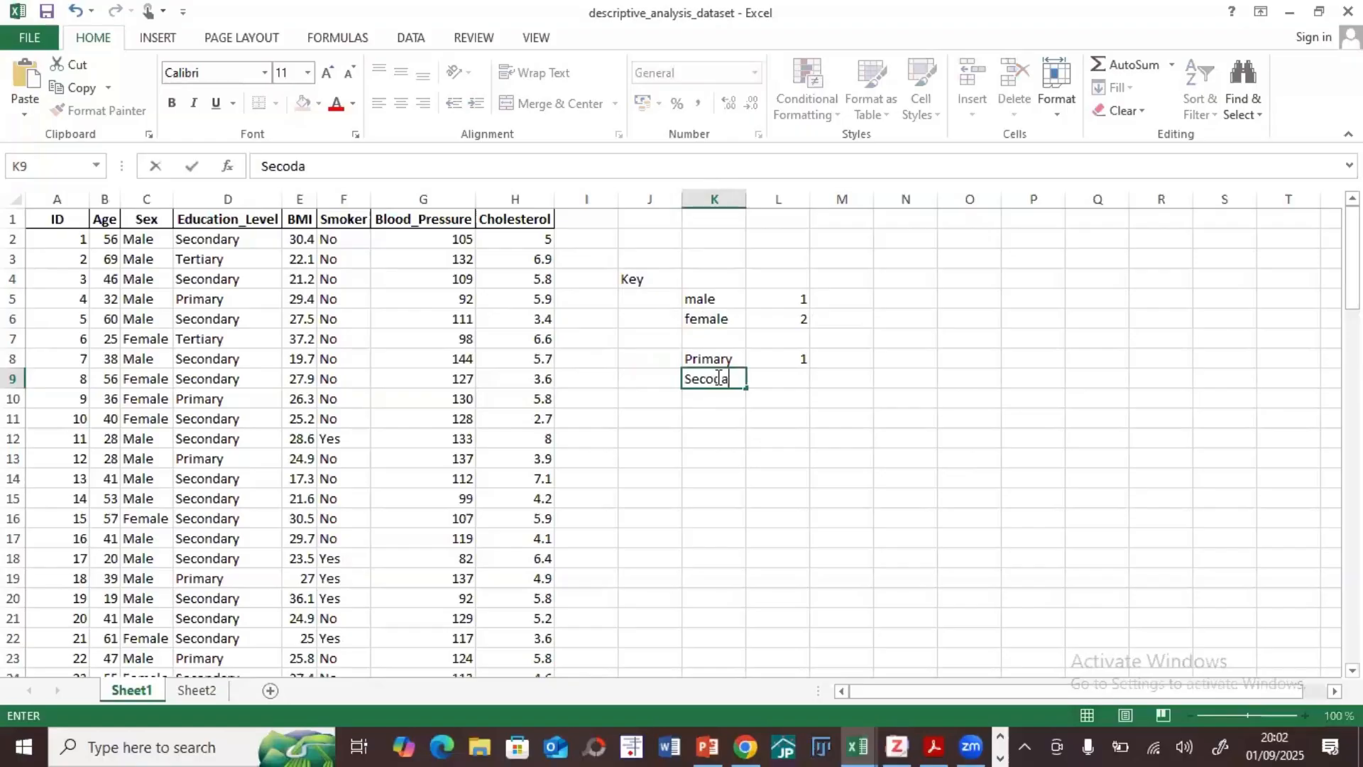
{"action": "type", "text": "ry 2"}
{"action": "double_click", "coordinate": [714, 378]}
{"action": "left_click", "coordinate": [706, 415]}
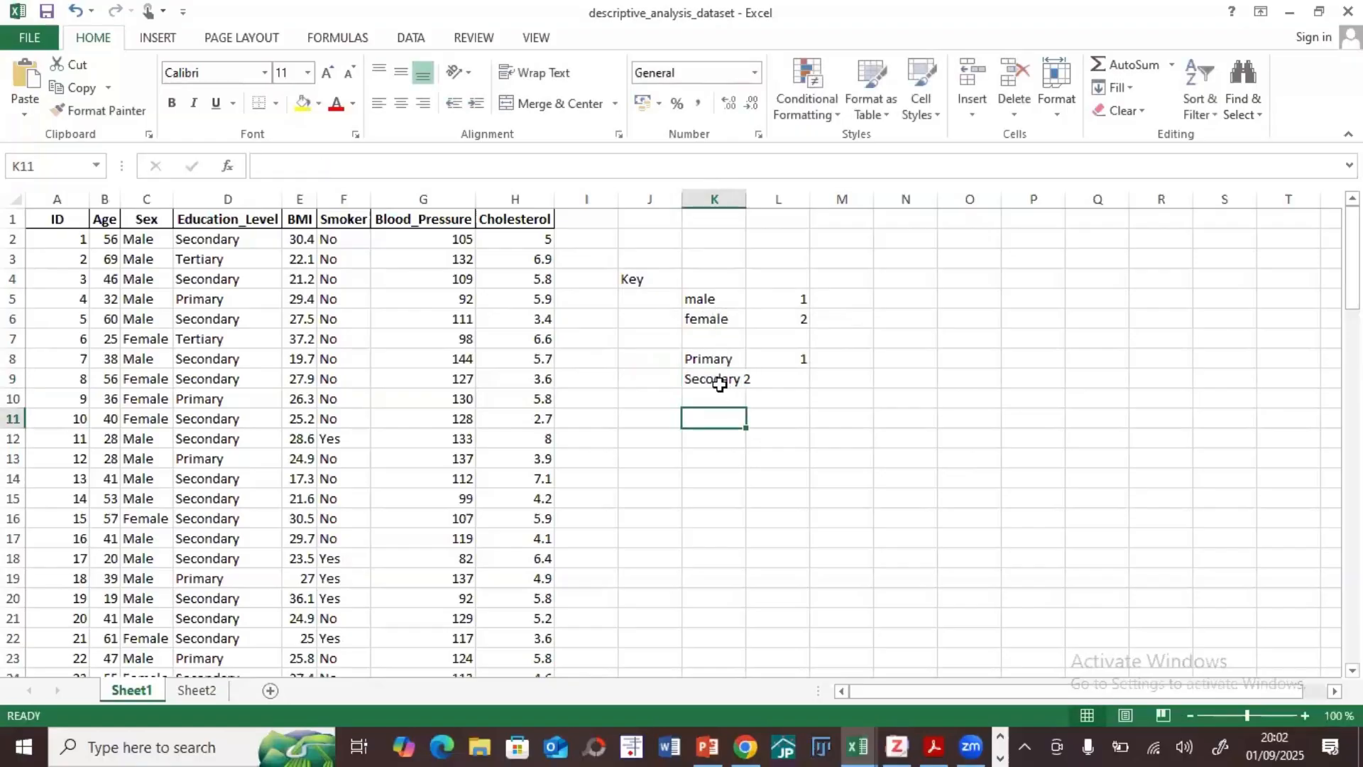
{"action": "left_click", "coordinate": [715, 380]}
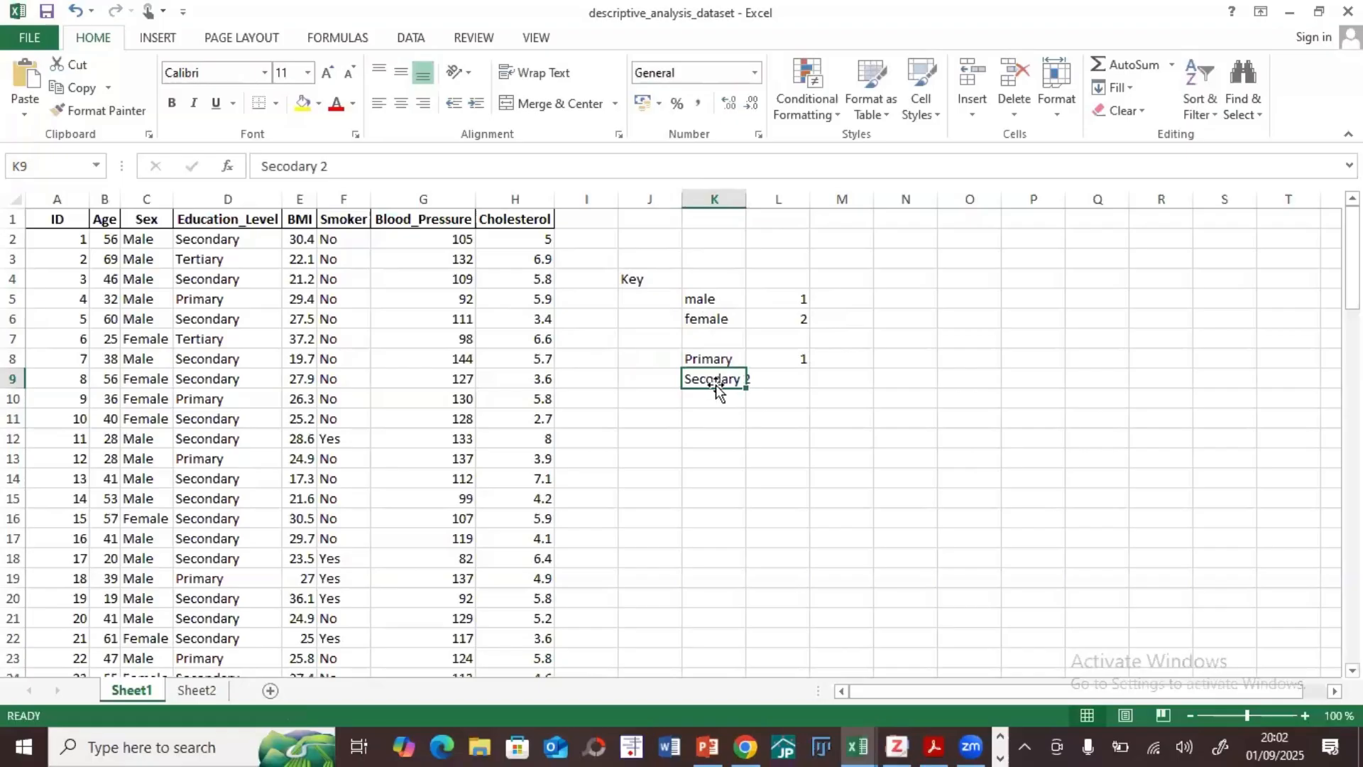
{"action": "double_click", "coordinate": [713, 387]}
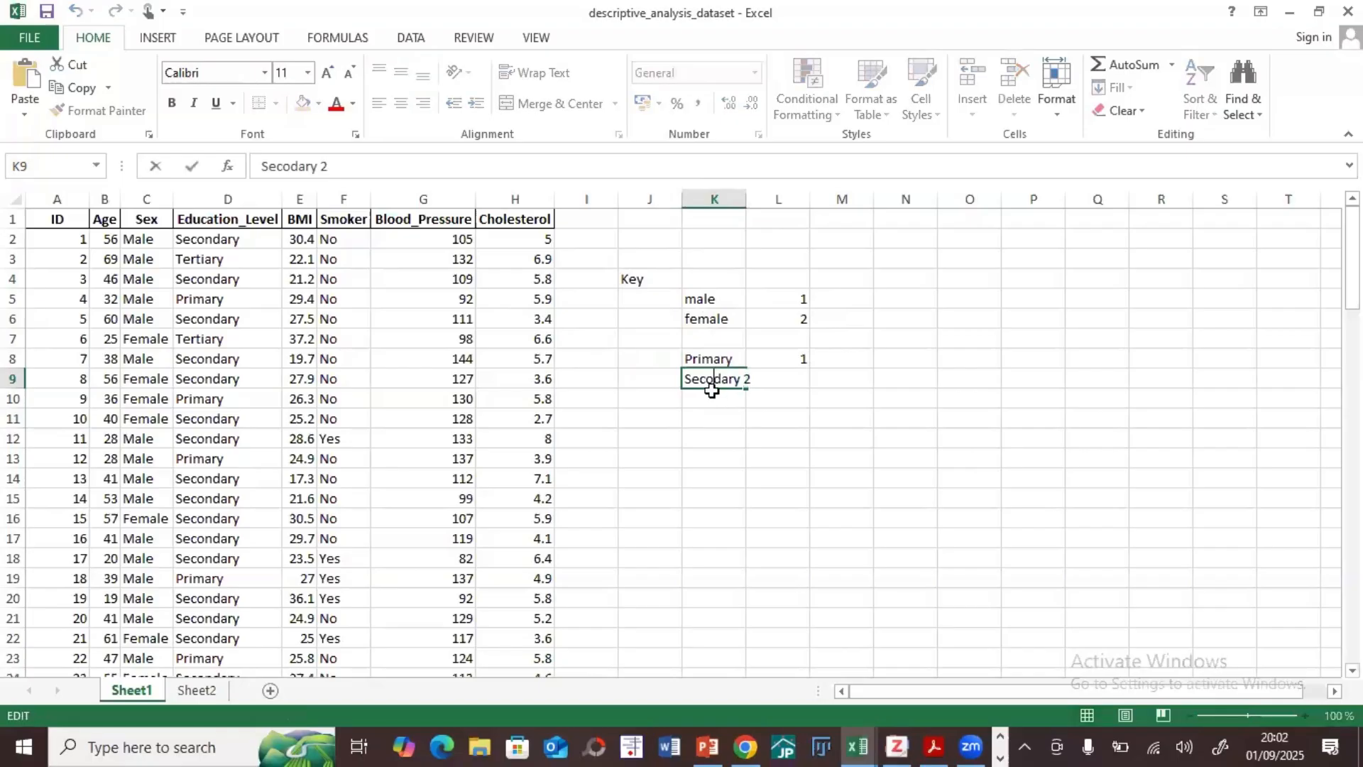
{"action": "type", "text": "n"}
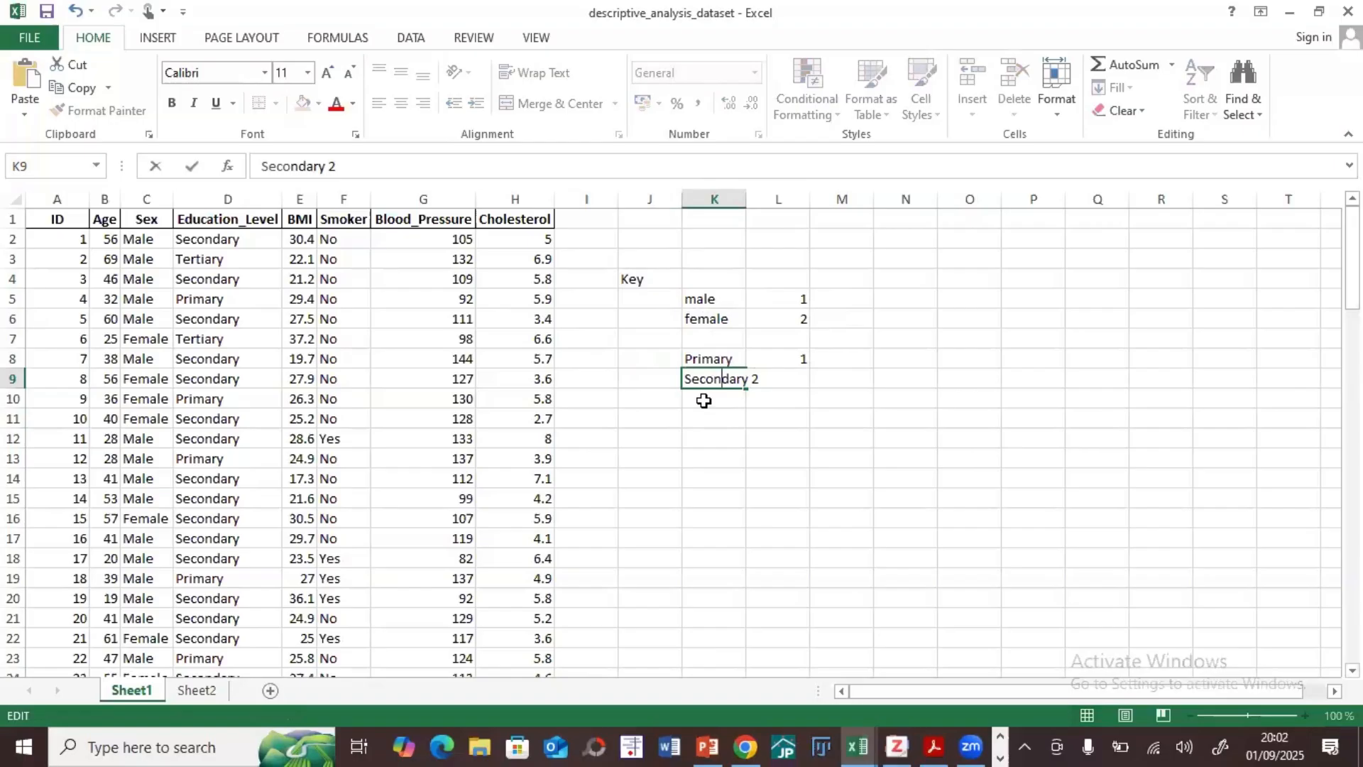
{"action": "left_click", "coordinate": [703, 401]}
Step: Remove the number from the Secondary label in K9 and enter code 2 in L9 instead
{"action": "left_click", "coordinate": [735, 380]}
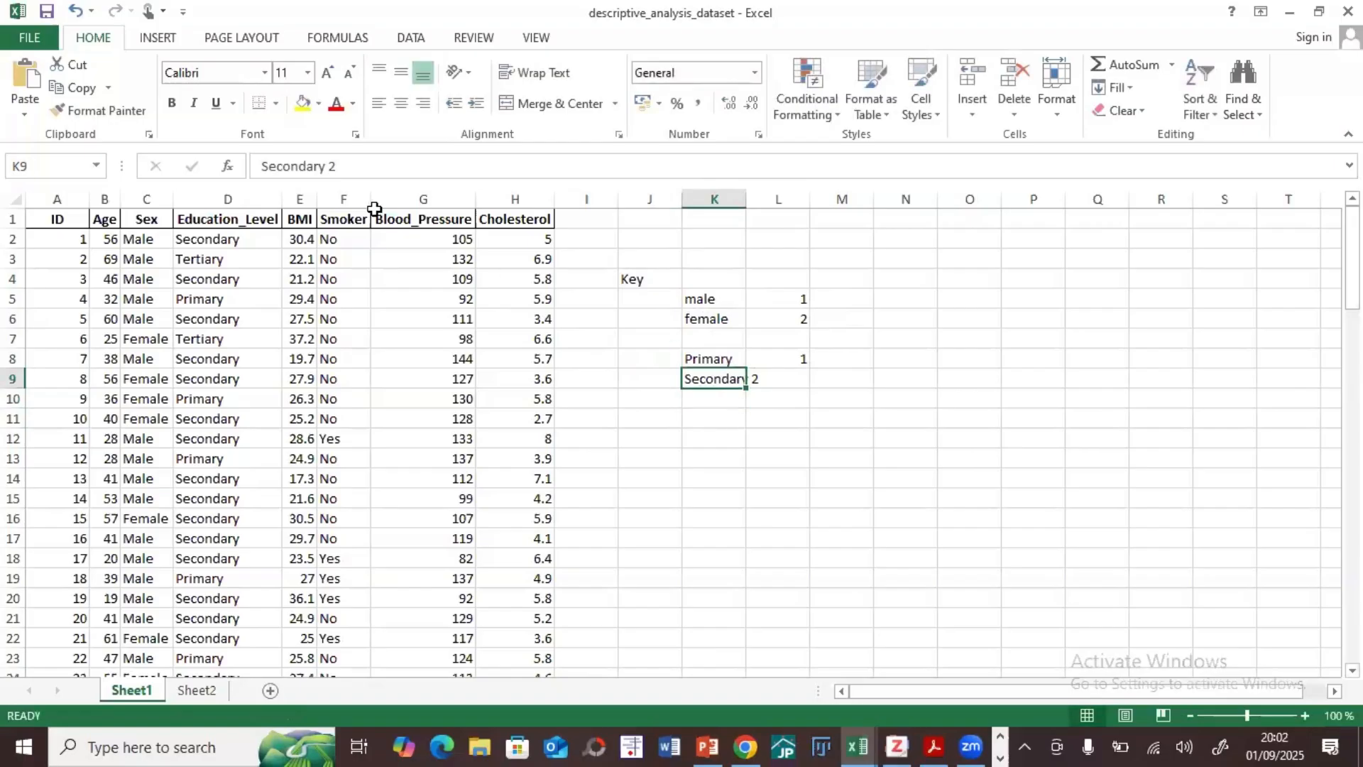
{"action": "left_click", "coordinate": [377, 174]}
{"action": "key", "text": "BackSpace"}
{"action": "key", "text": "BackSpace"}
{"action": "key", "text": "Tab"}
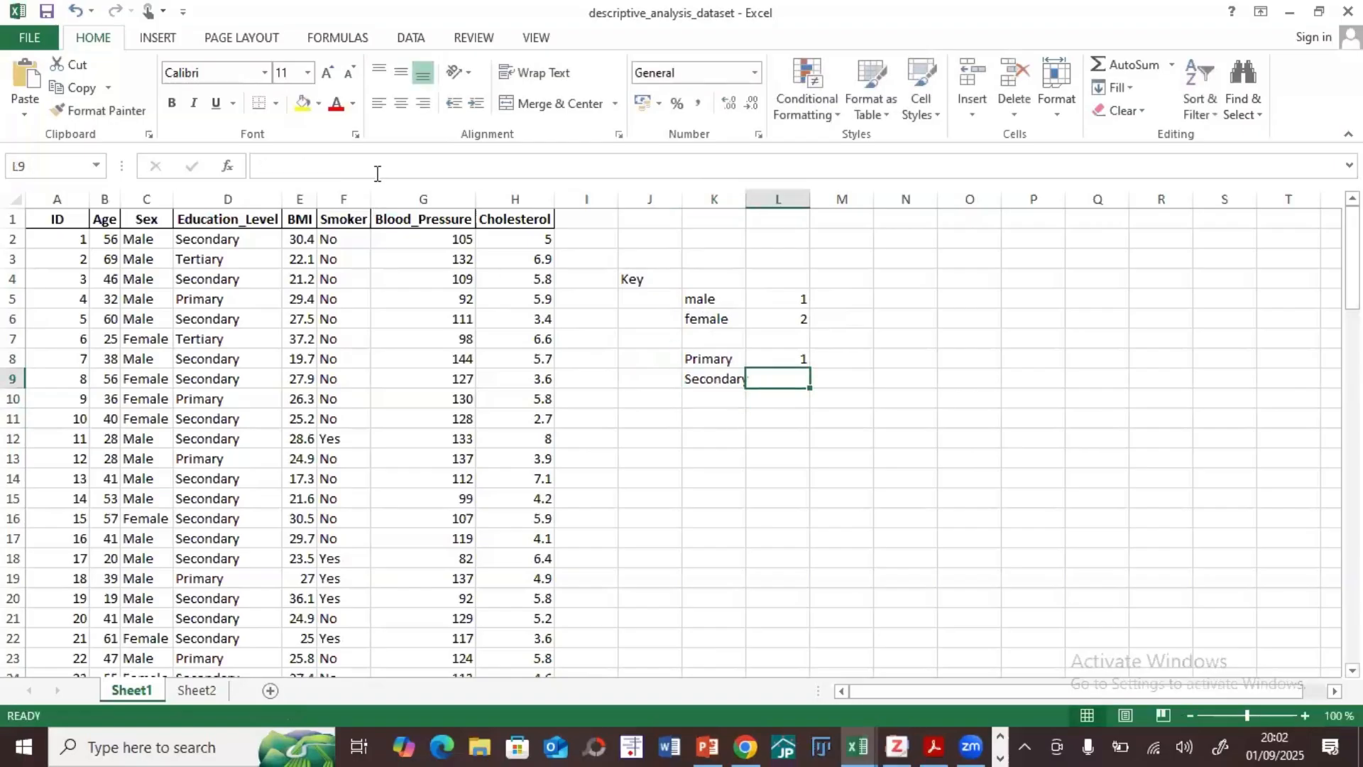
{"action": "type", "text": "2"}
{"action": "key", "text": "Return"}
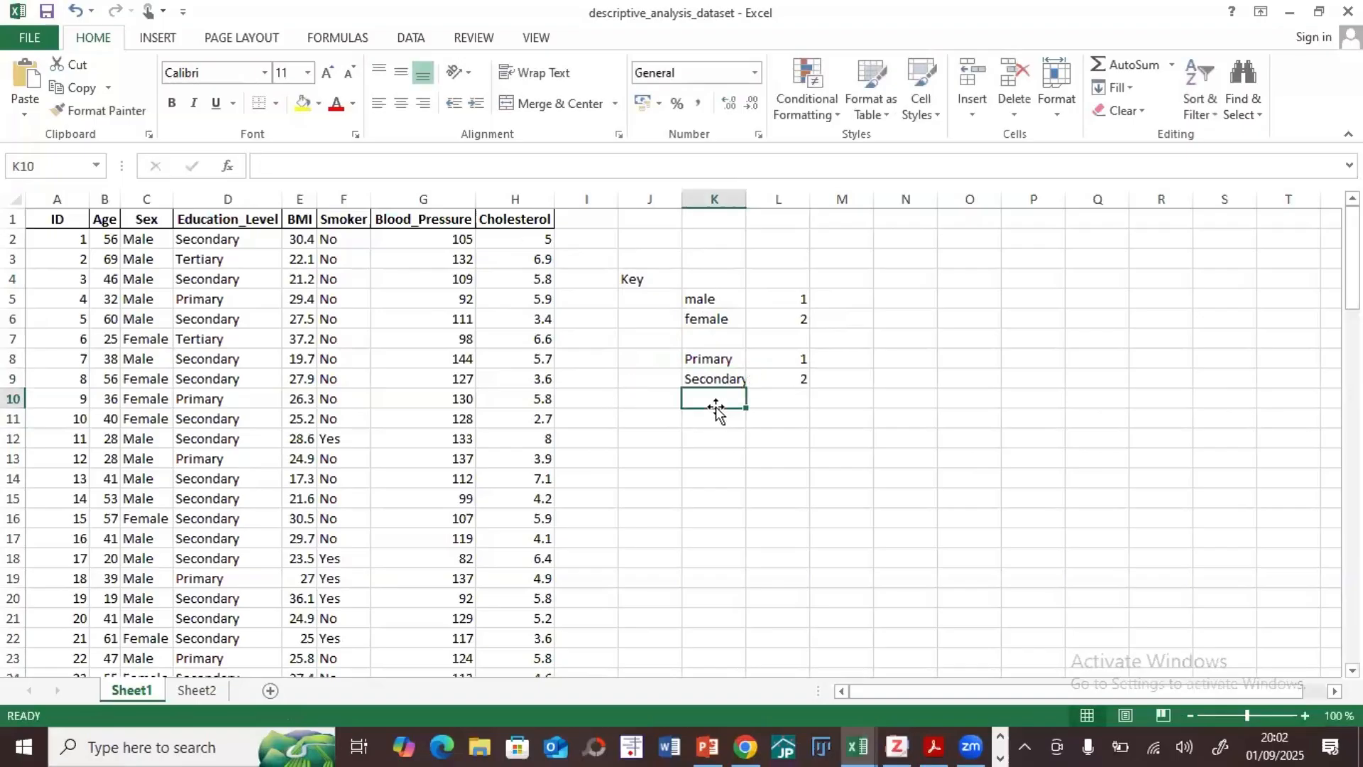
Step: Add the education level Tertiary in K10 with code 3 in L10
{"action": "type", "text": "T"}
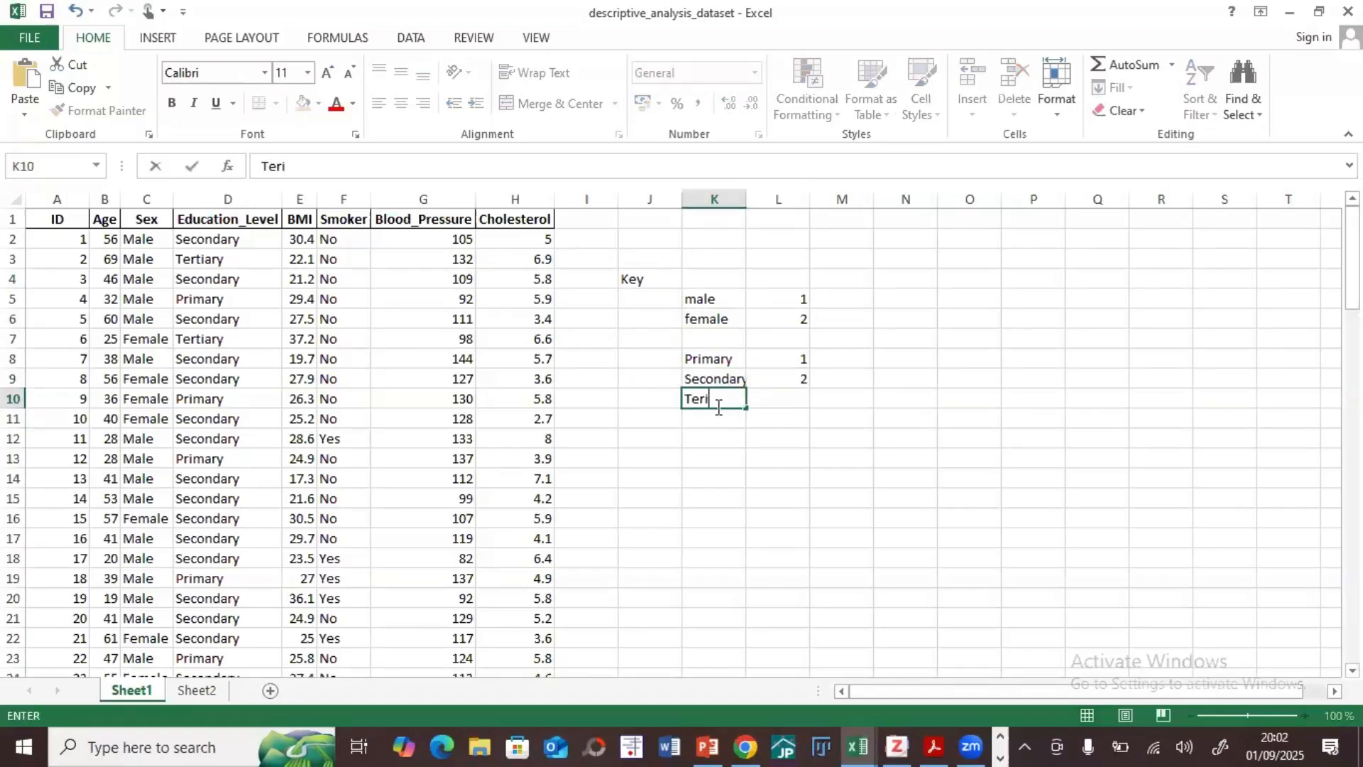
{"action": "type", "text": "ertiary"}
{"action": "key", "text": "Tab"}
{"action": "type", "text": "3"}
{"action": "key", "text": "Tab"}
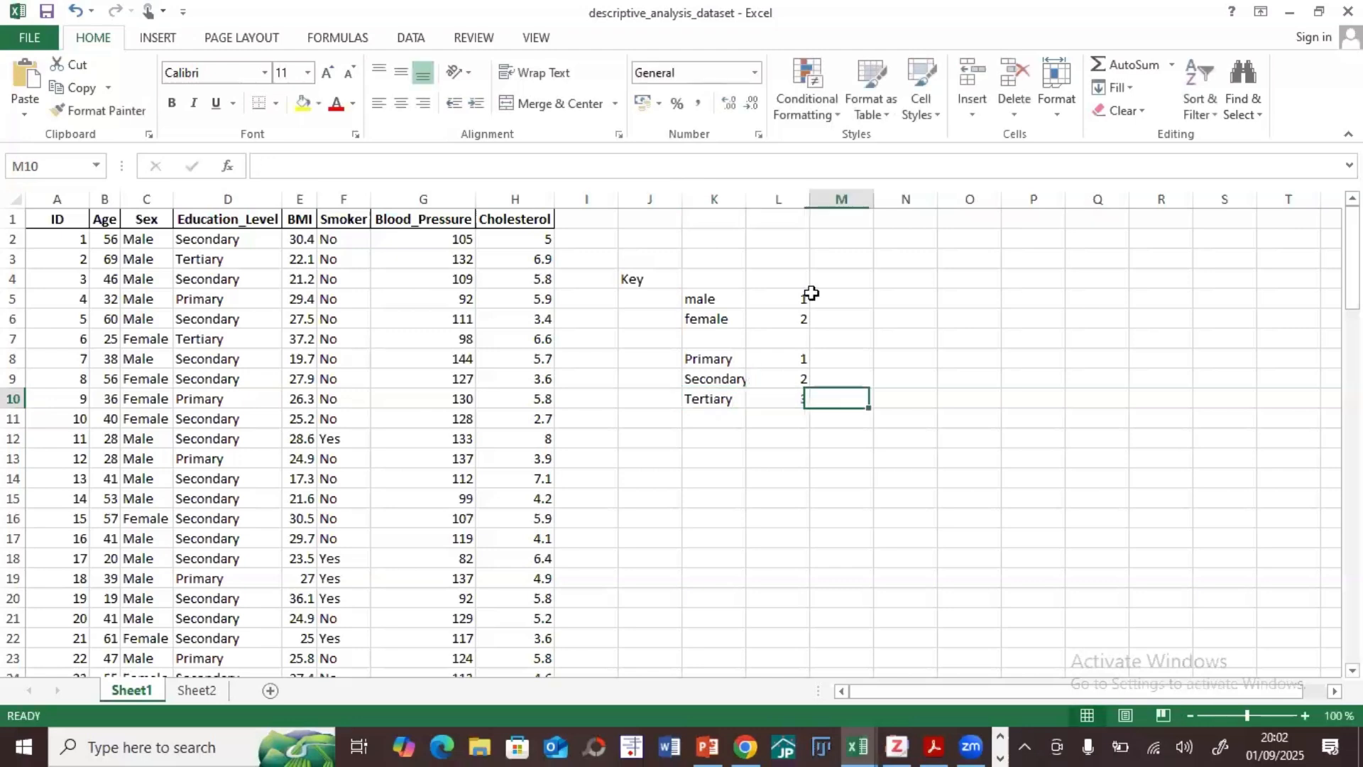
Step: Fill the Key heading in J4 with yellow and widen column K to fit the Secondary label
{"action": "left_click", "coordinate": [639, 282]}
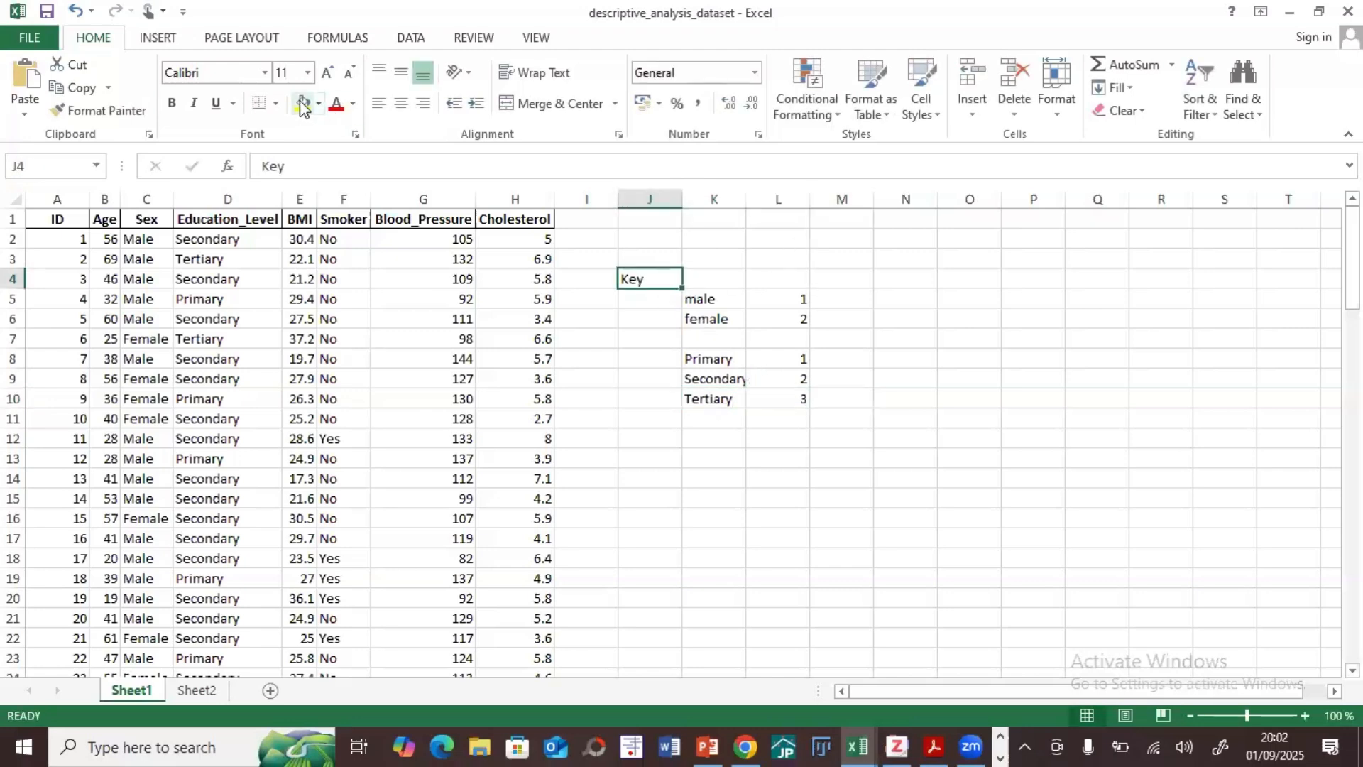
{"action": "left_click", "coordinate": [300, 100]}
{"action": "left_click", "coordinate": [857, 516]}
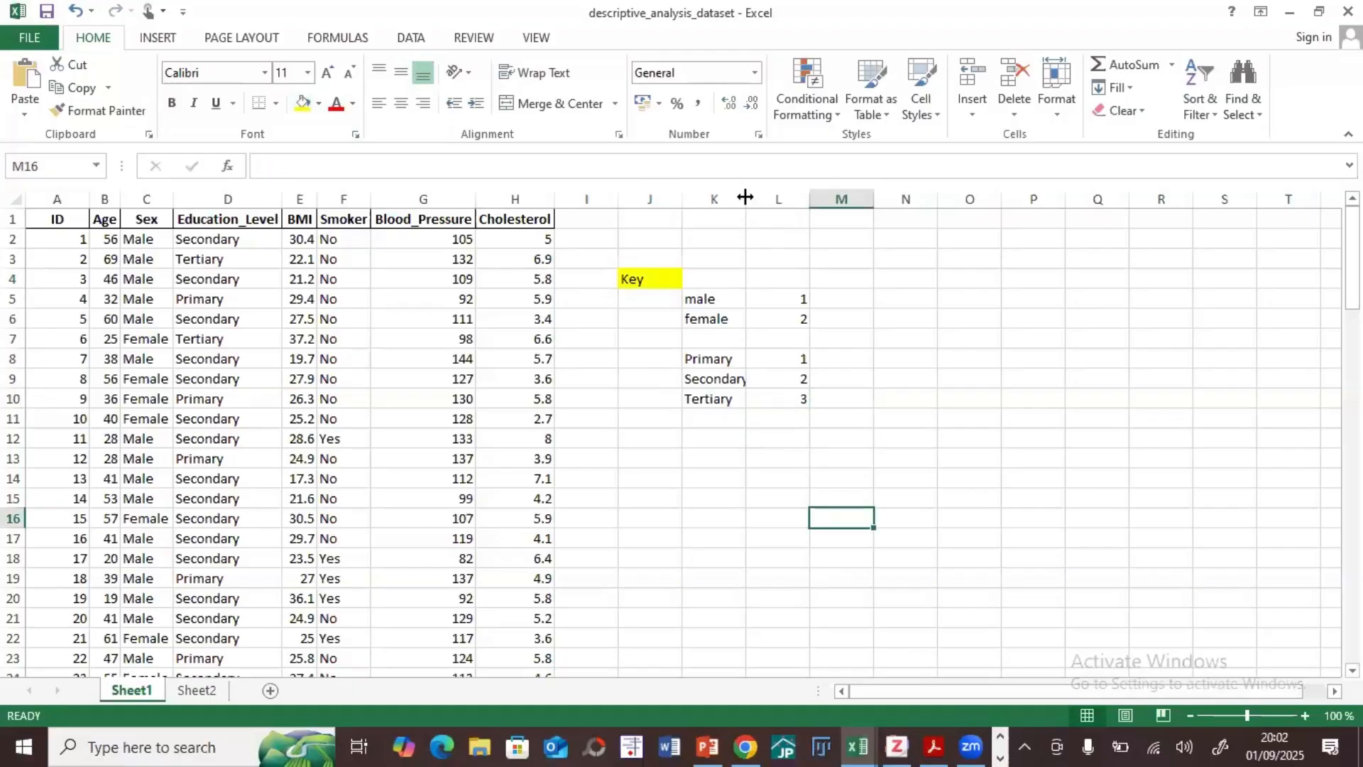
{"action": "left_click_drag", "start_coordinate": [745, 196], "coordinate": [755, 196]}
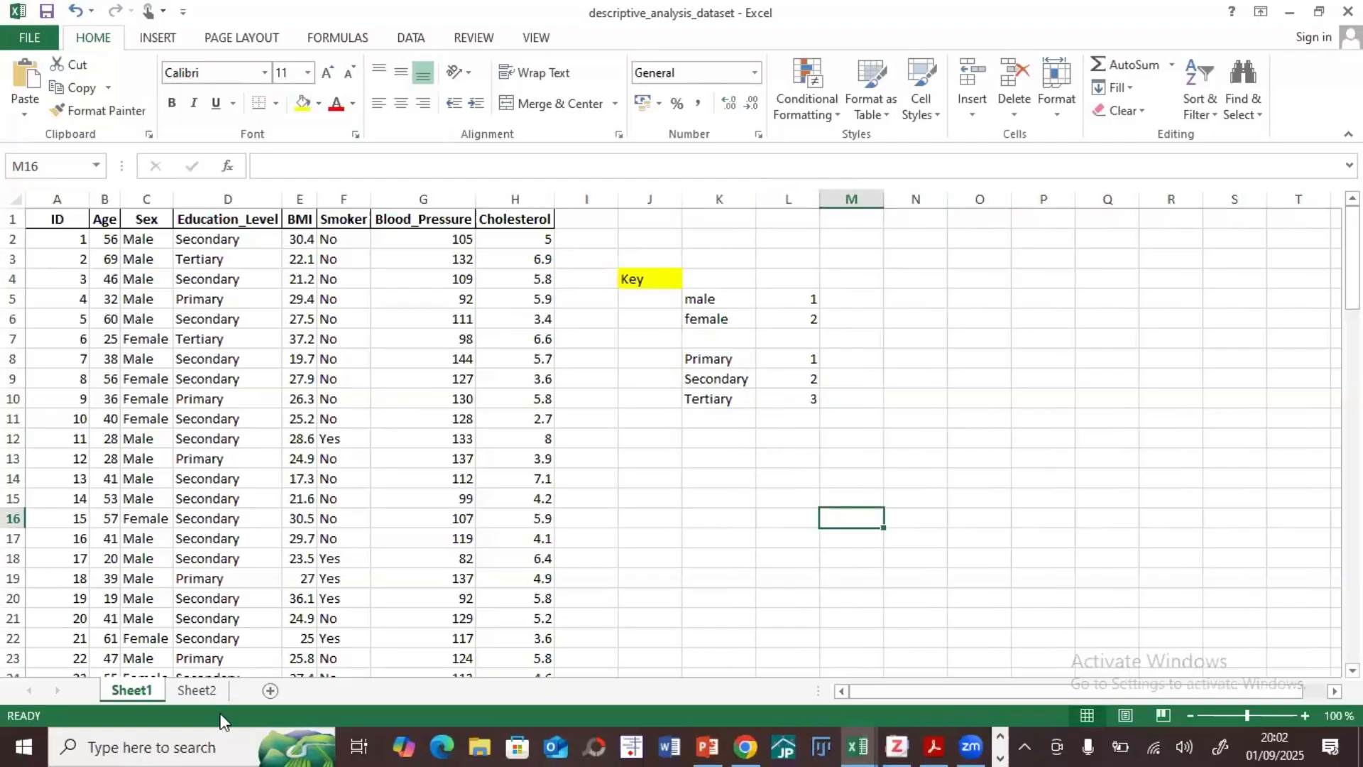
Step: Examine the numeric codes in the Sex and Education_Level columns of Sheet2 and return to Sheet1
{"action": "left_click", "coordinate": [196, 690]}
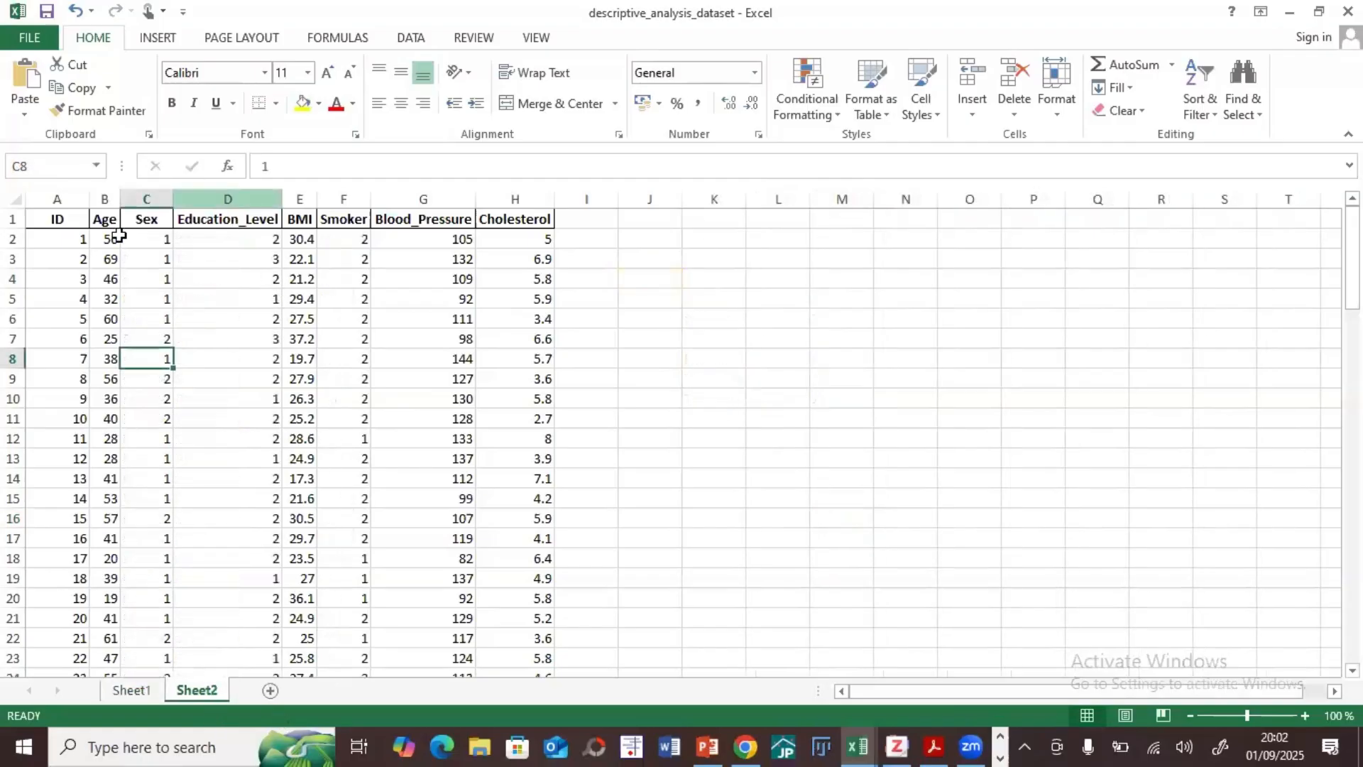
{"action": "left_click", "coordinate": [162, 239]}
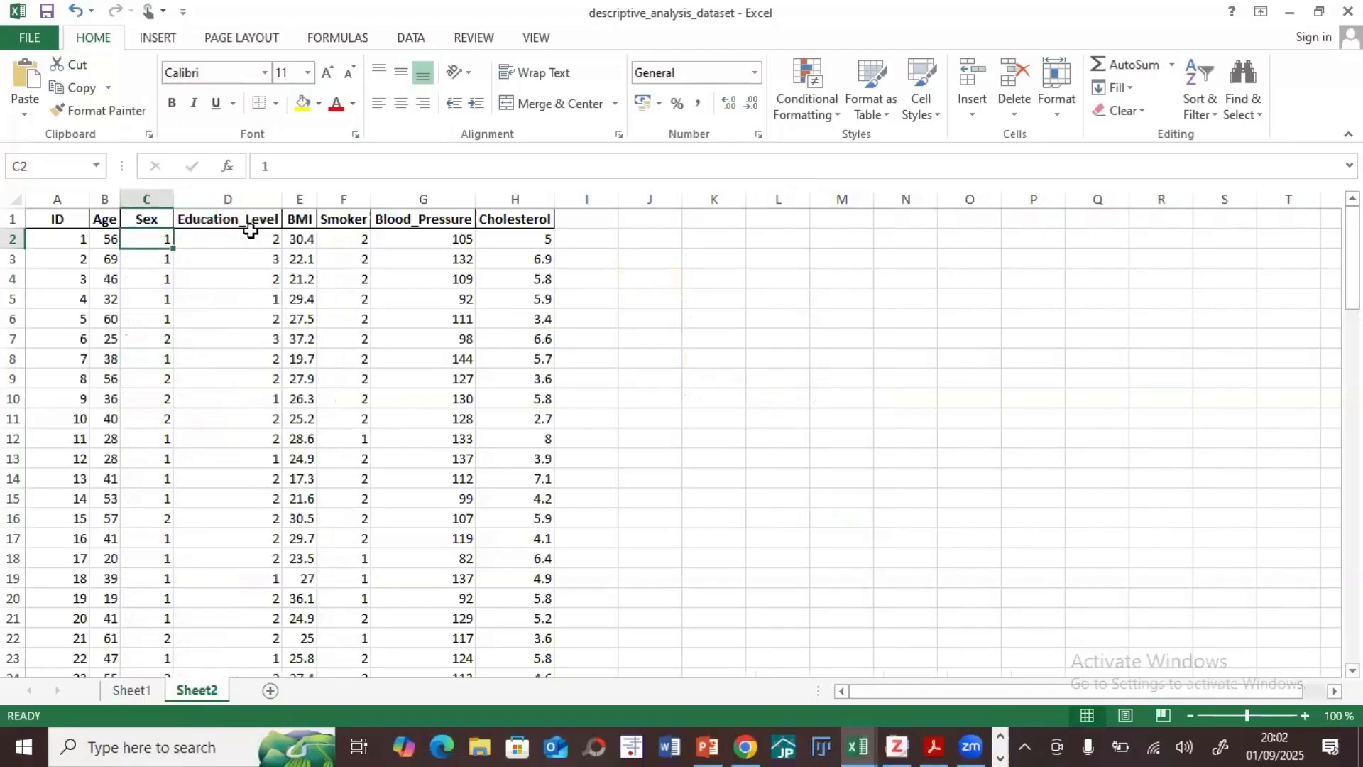
{"action": "left_click", "coordinate": [249, 258]}
{"action": "left_click", "coordinate": [150, 260]}
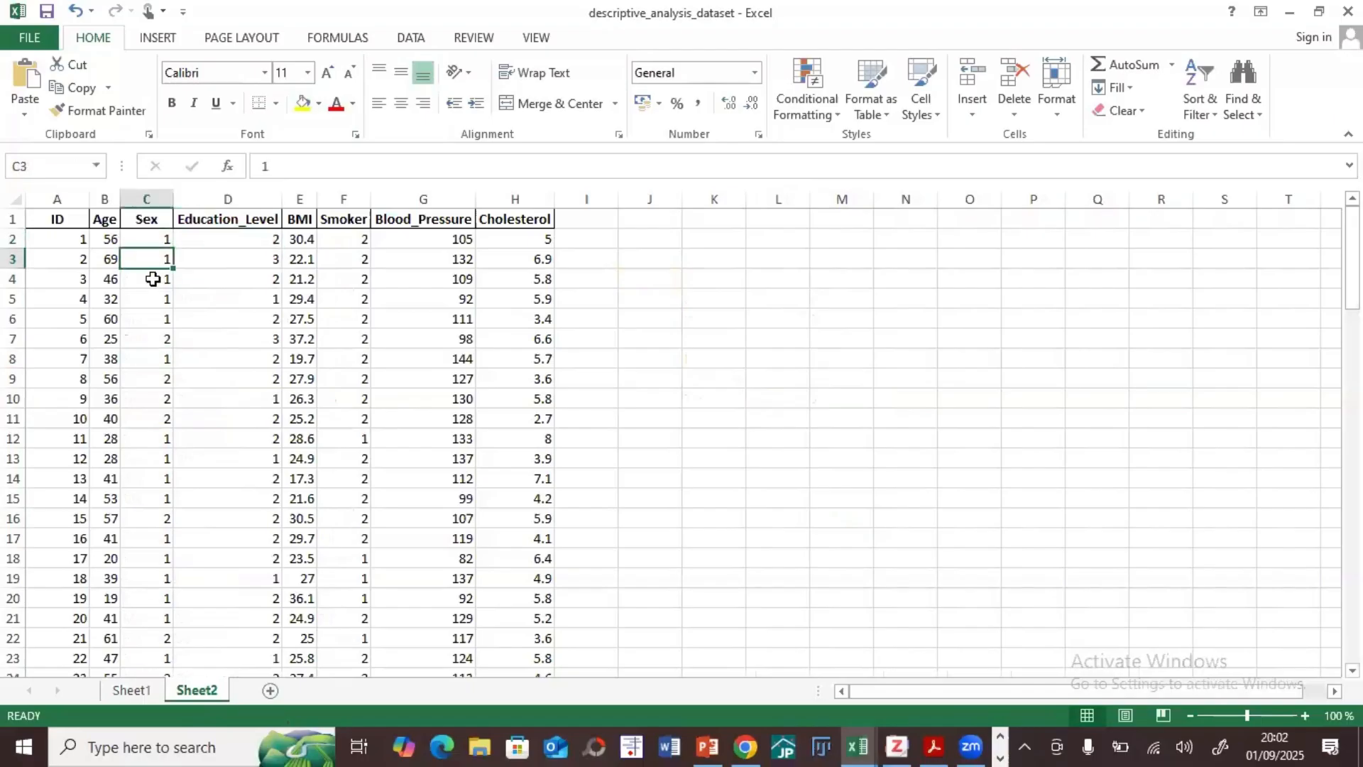
{"action": "left_click", "coordinate": [153, 279]}
{"action": "left_click", "coordinate": [230, 283]}
{"action": "left_click", "coordinate": [235, 304]}
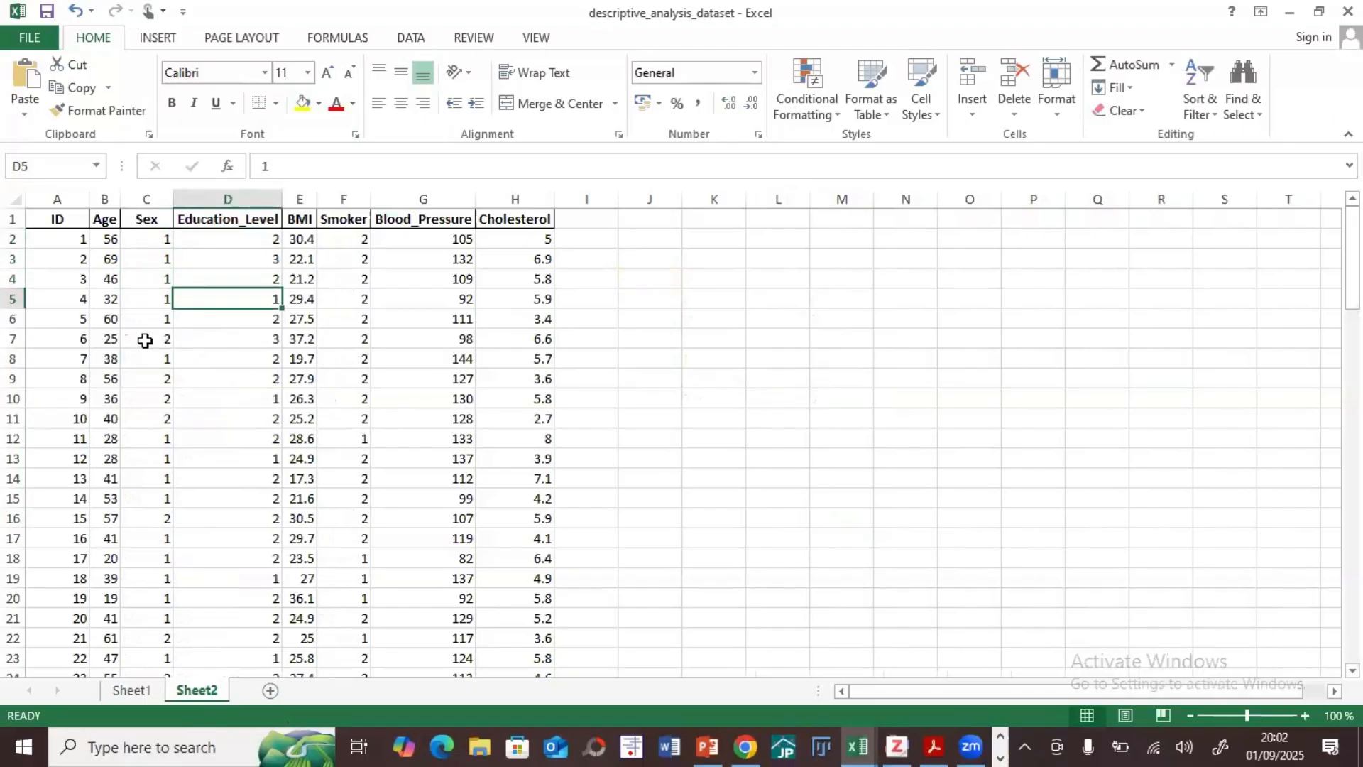
{"action": "left_click", "coordinate": [145, 341]}
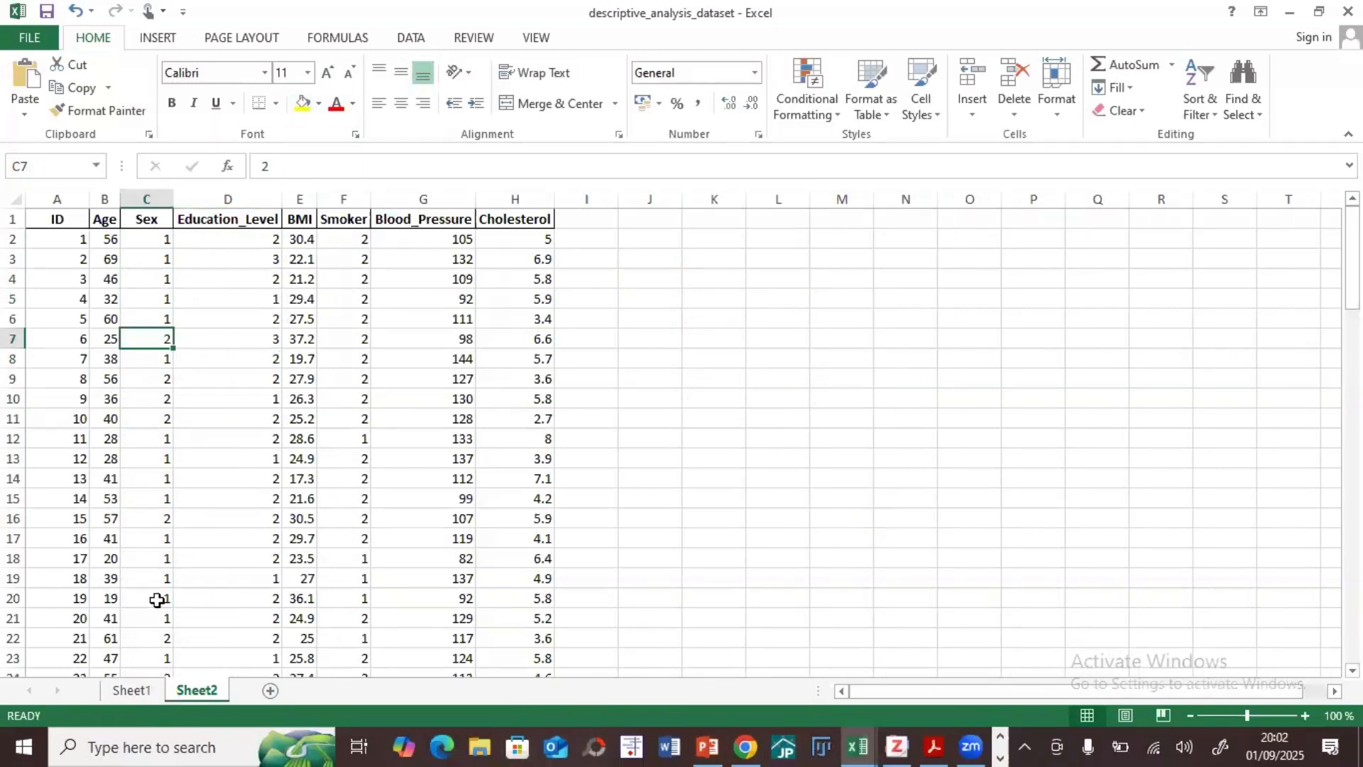
{"action": "left_click", "coordinate": [132, 690]}
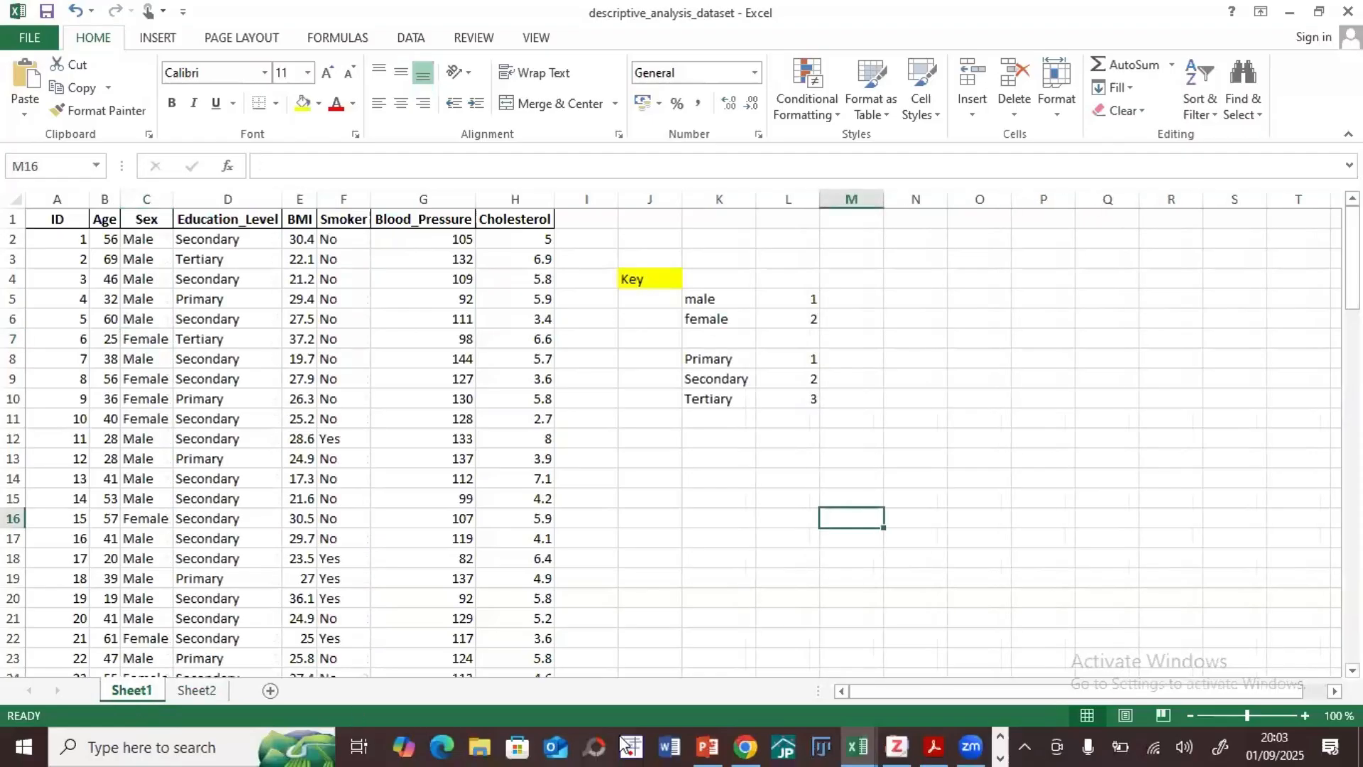
Step: Close the open SPSS Output1 viewer without saving its contents
{"action": "left_click", "coordinate": [996, 738]}
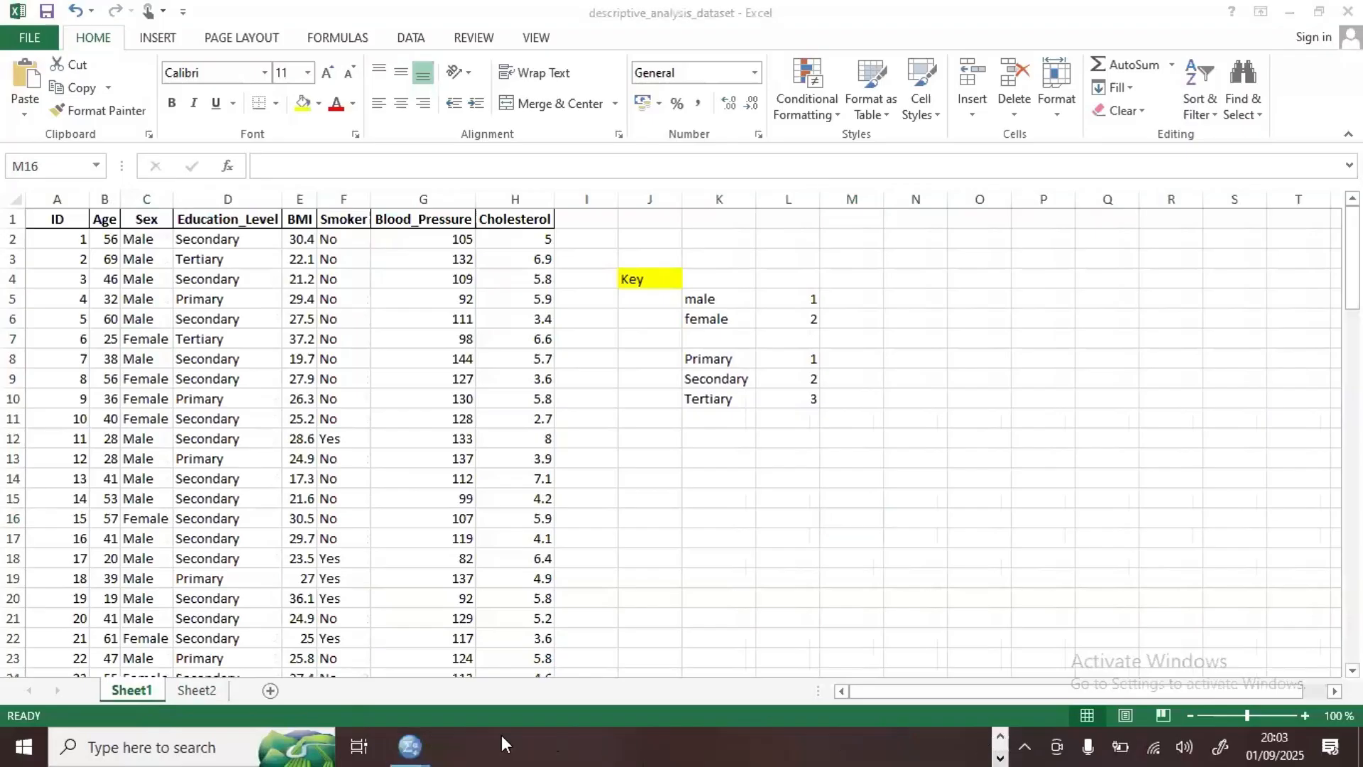
{"action": "mouse_move", "coordinate": [411, 744]}
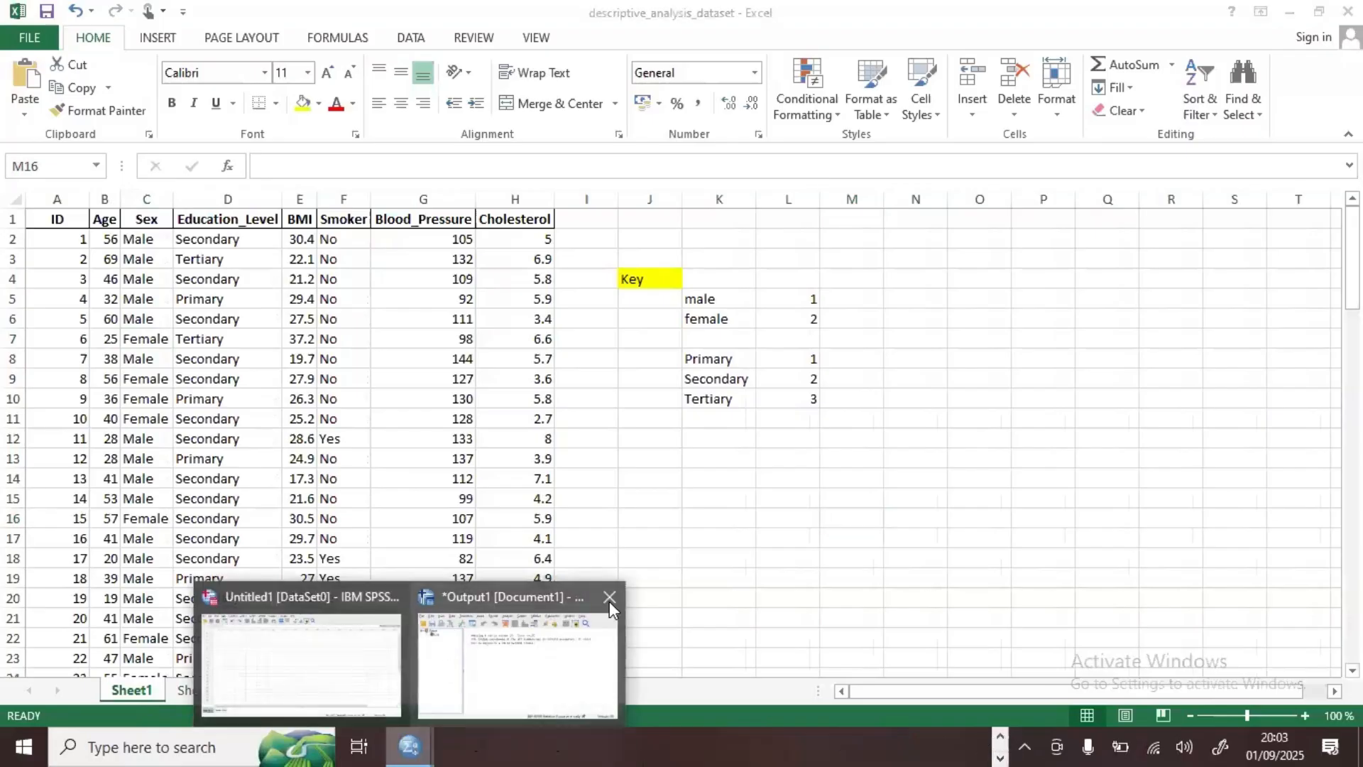
{"action": "left_click", "coordinate": [611, 597]}
{"action": "left_click", "coordinate": [680, 399]}
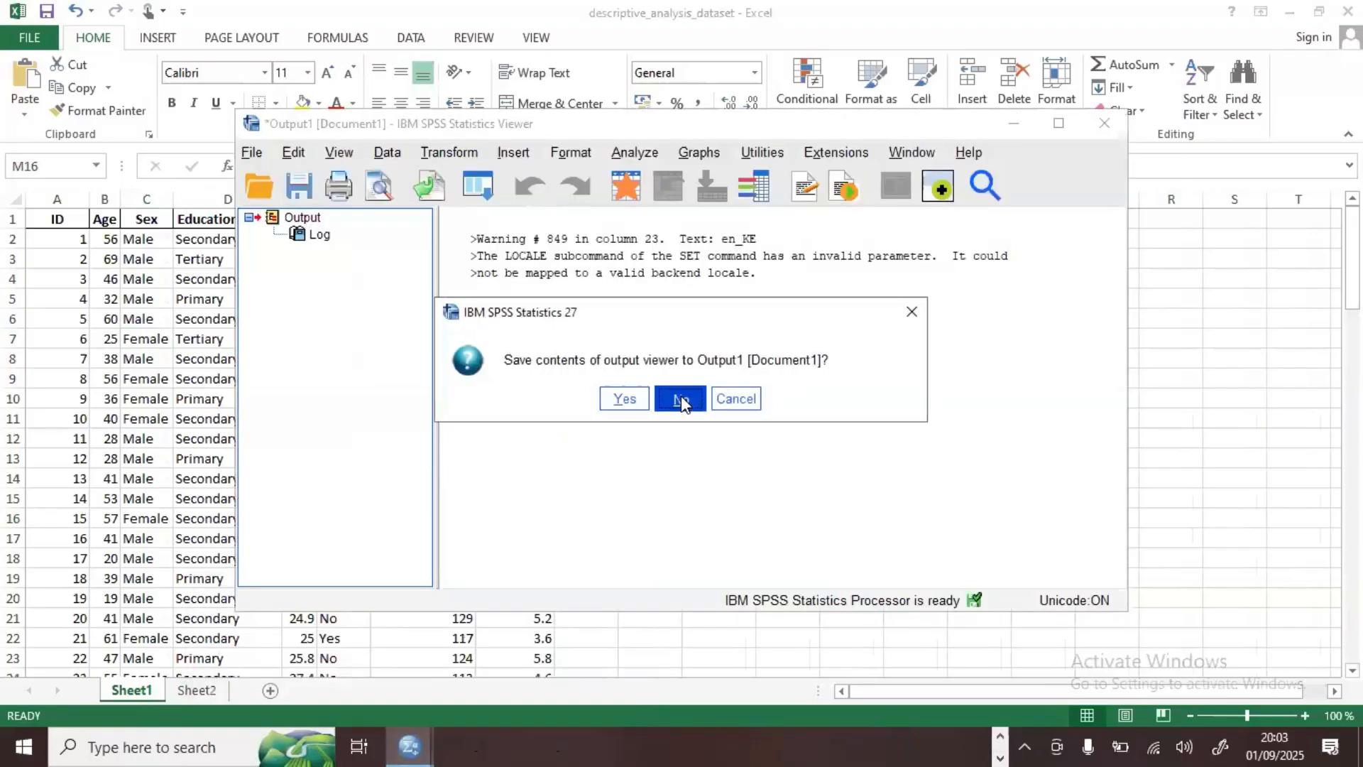
{"action": "left_click", "coordinate": [1100, 126]}
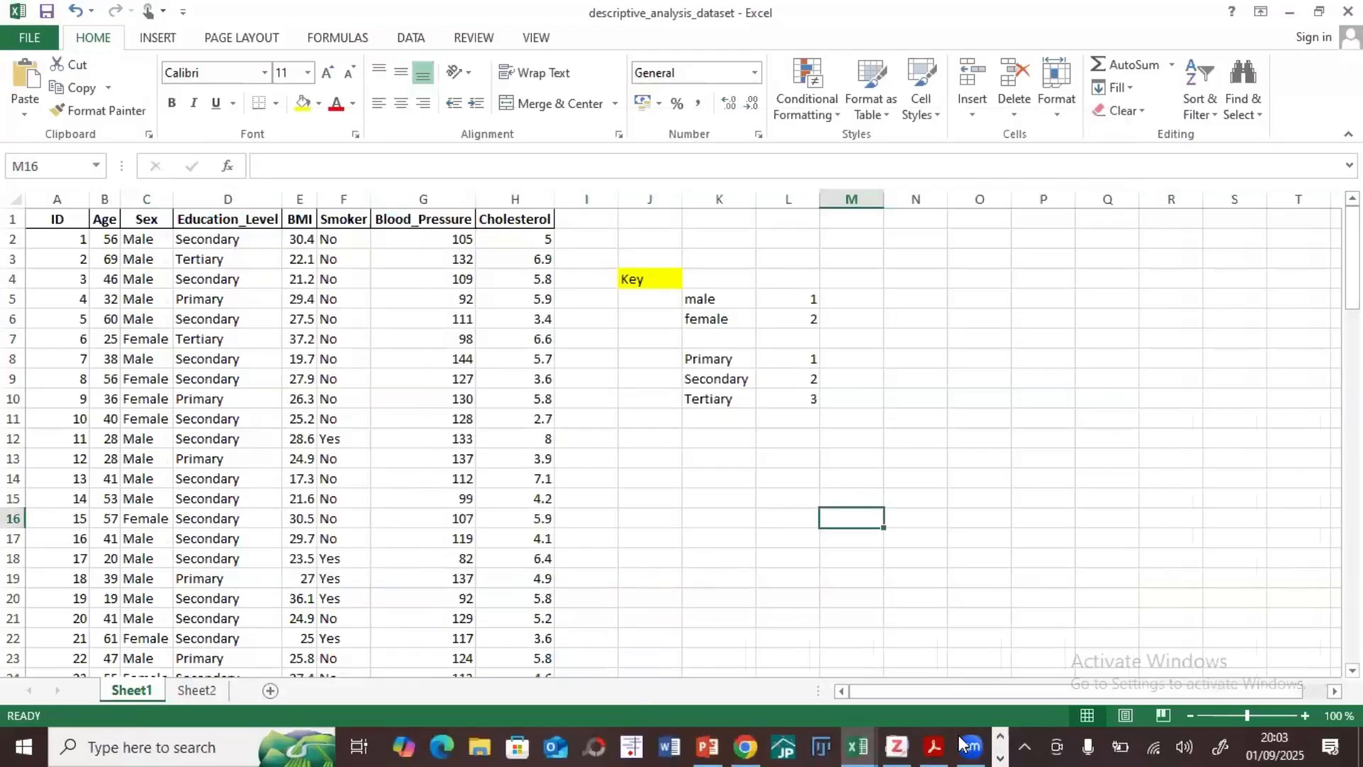
Step: Bring up the Zotero library window, move it lower on the screen and close it
{"action": "left_click", "coordinate": [998, 737]}
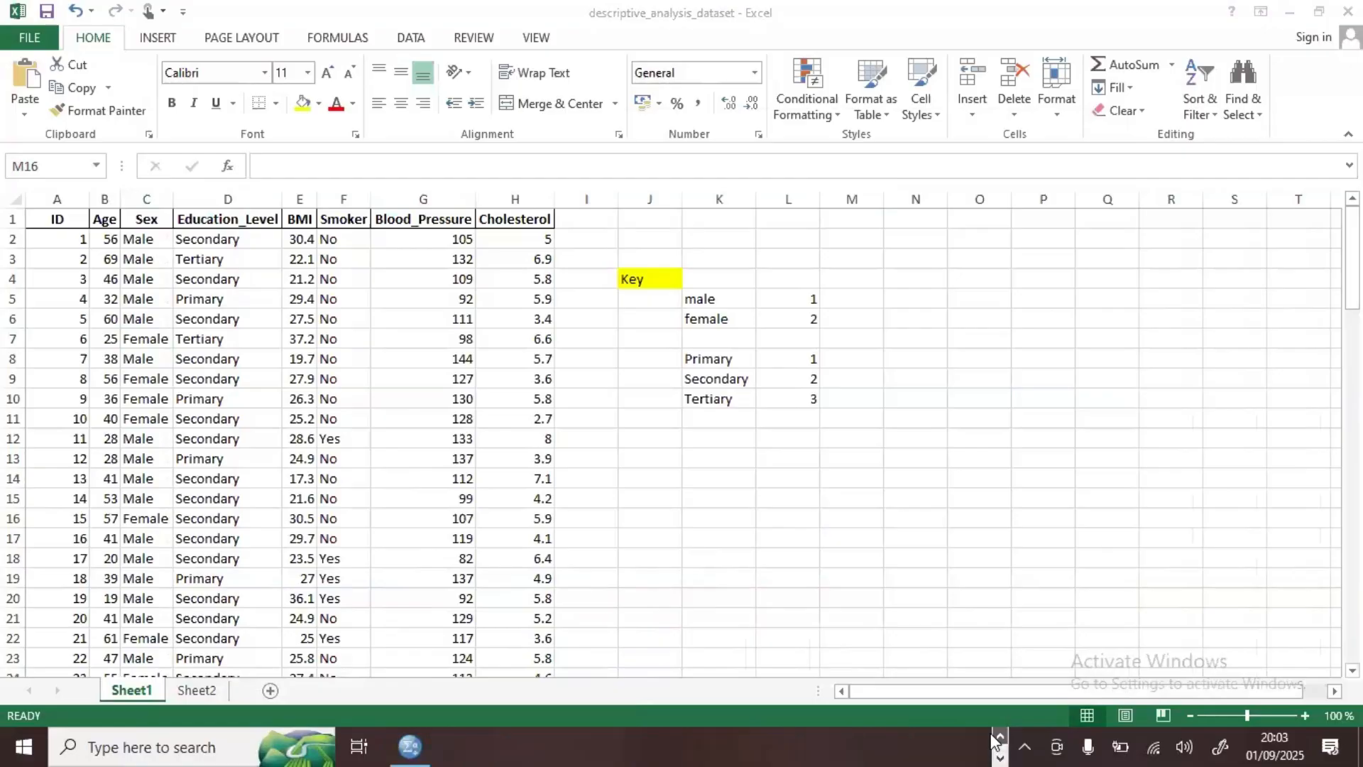
{"action": "left_click", "coordinate": [1000, 740]}
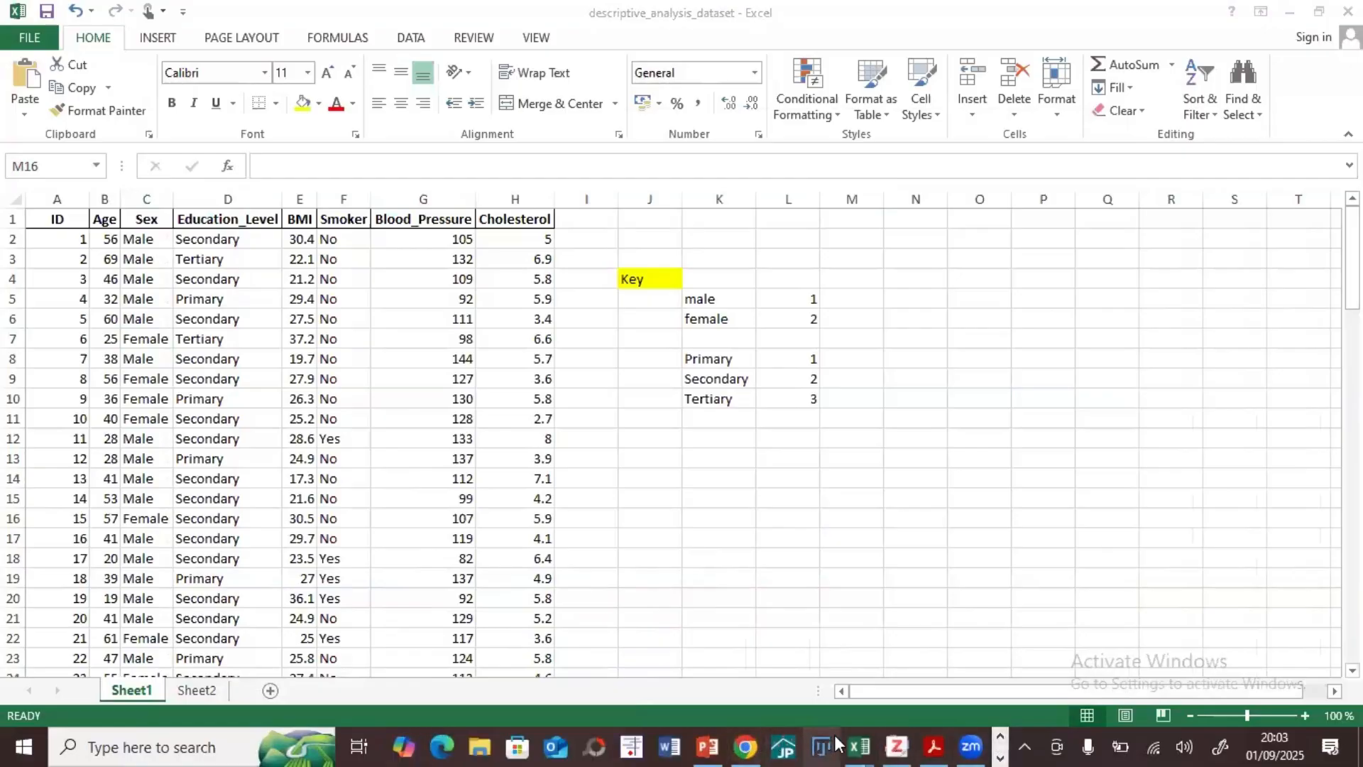
{"action": "left_click", "coordinate": [896, 746]}
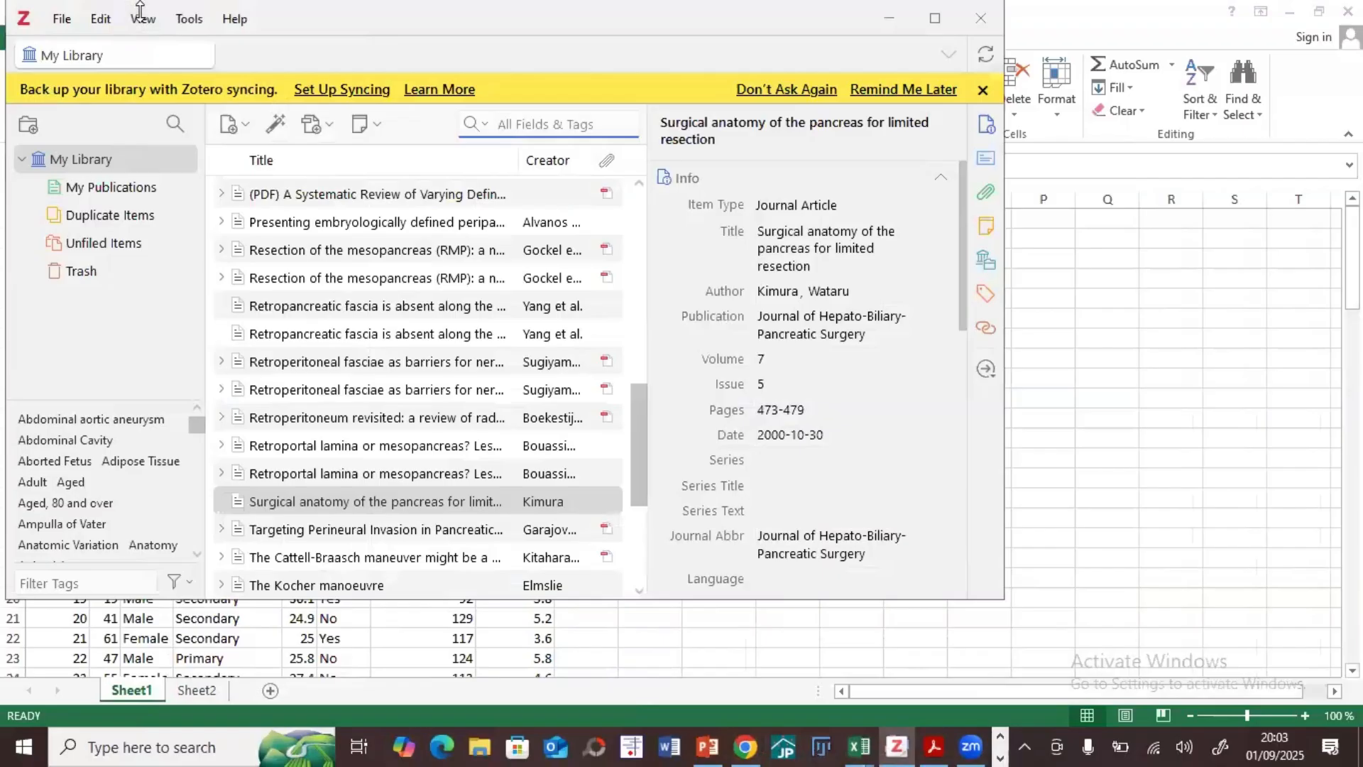
{"action": "left_click_drag", "start_coordinate": [140, 10], "coordinate": [140, 208]}
{"action": "left_click", "coordinate": [979, 215]}
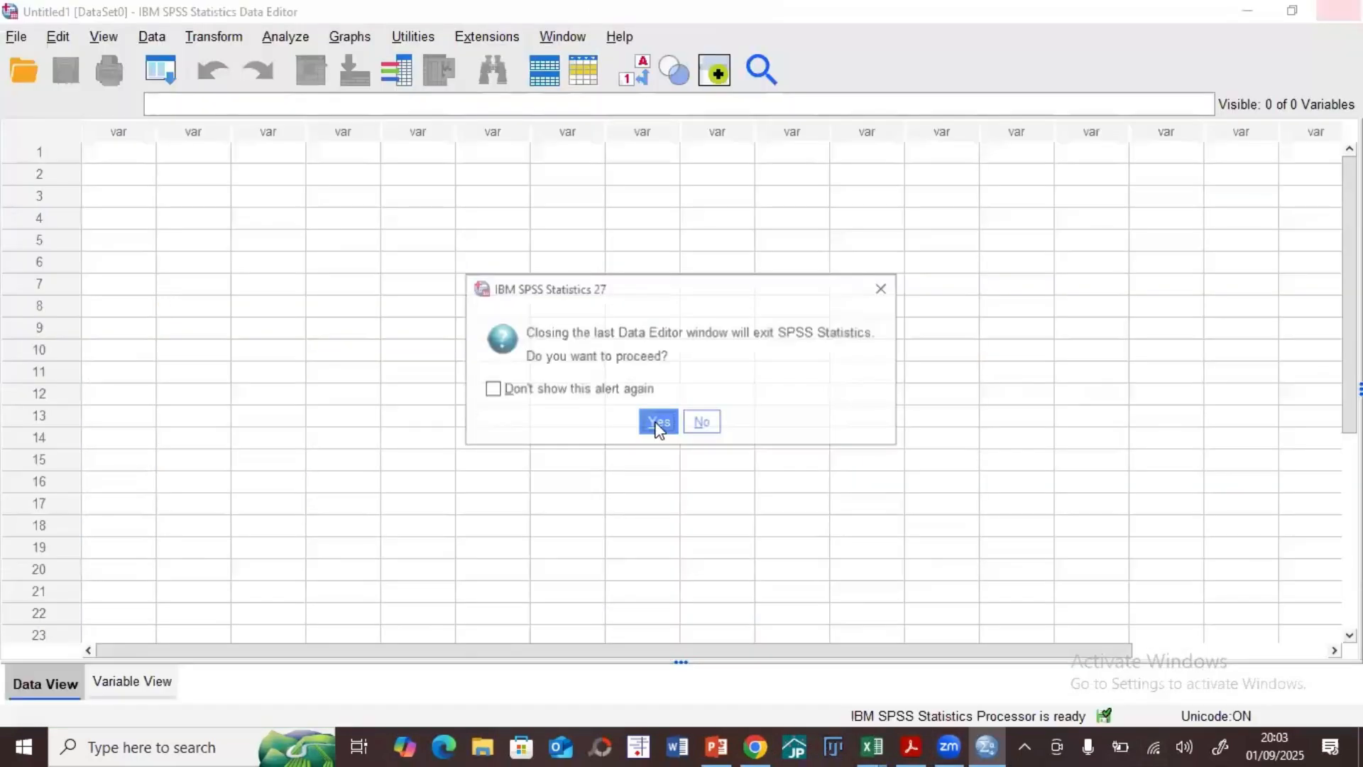
Step: Exit SPSS Statistics, relaunch it and dismiss the welcome dialog to reach an empty dataset
{"action": "left_click", "coordinate": [659, 423]}
{"action": "key", "text": "super"}
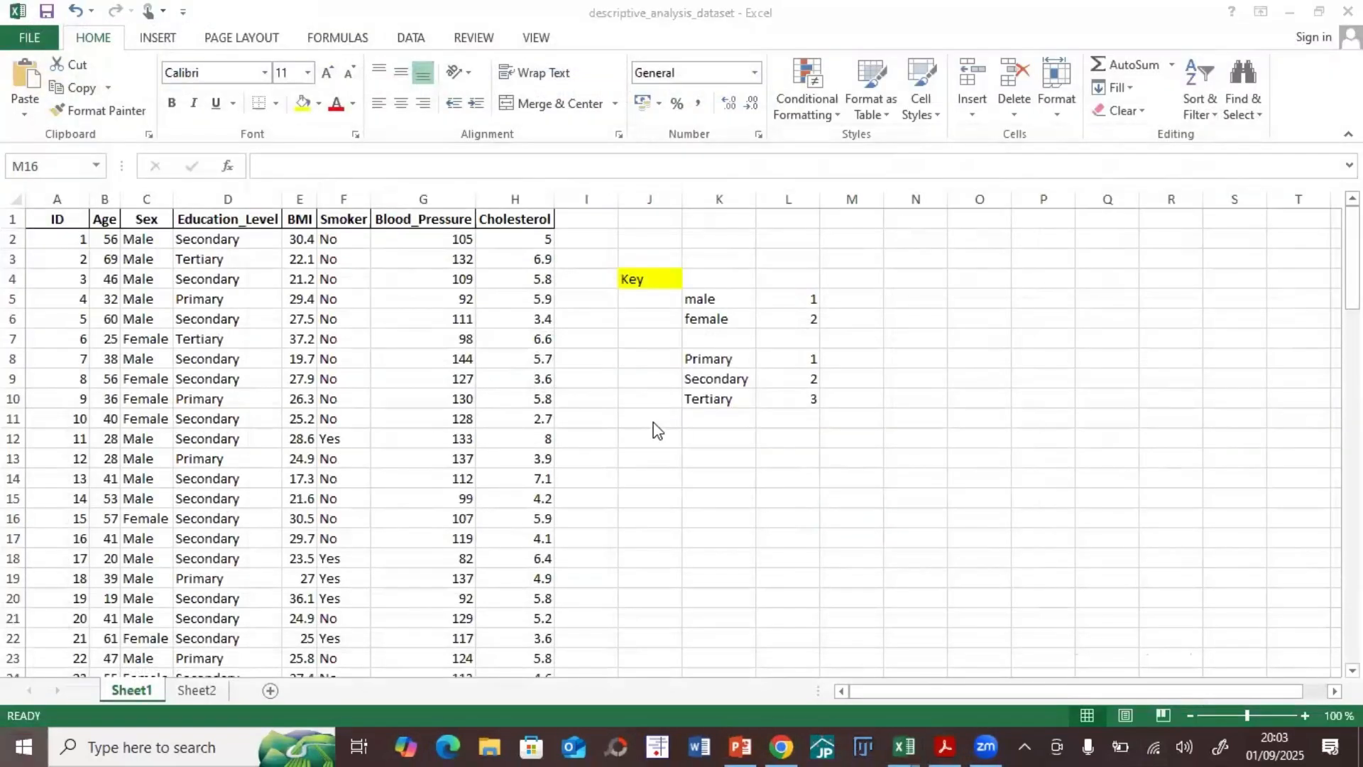
{"action": "type", "text": "spss"}
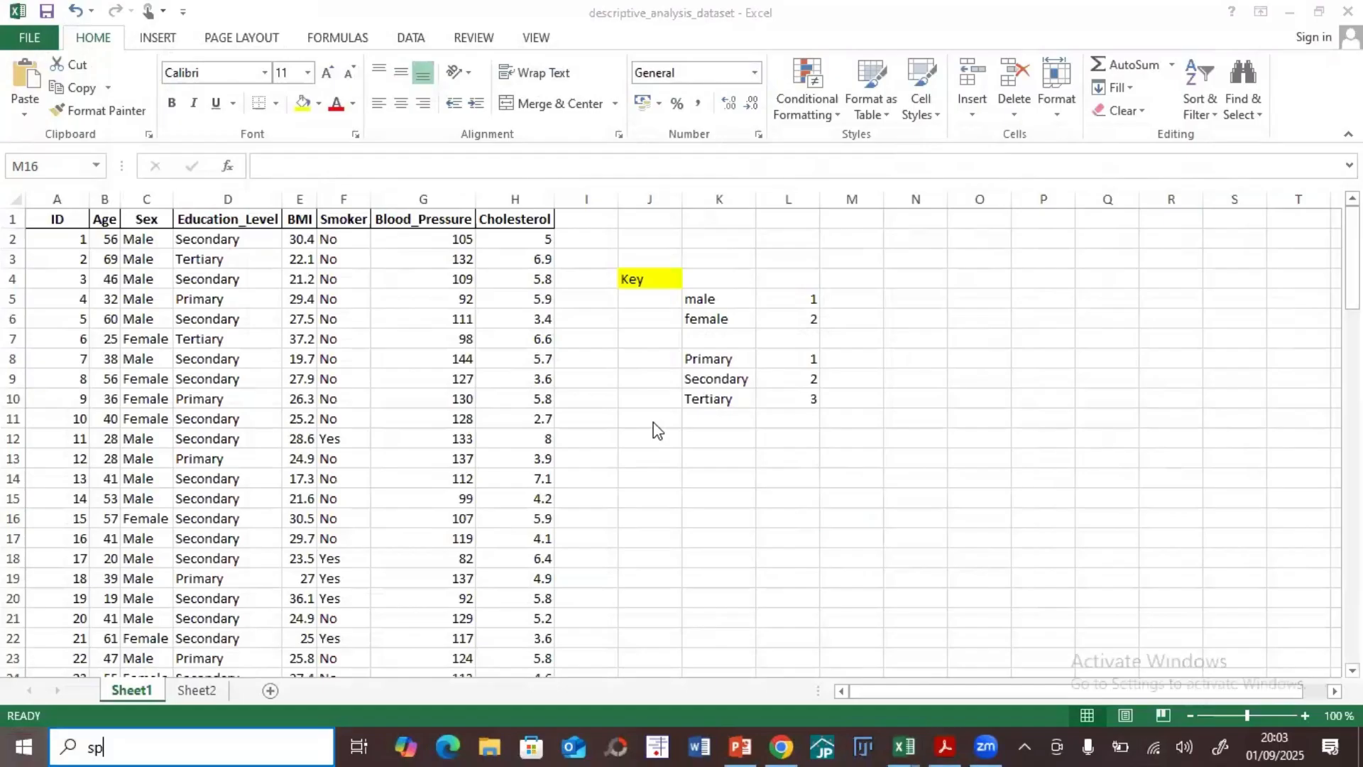
{"action": "key", "text": "Return"}
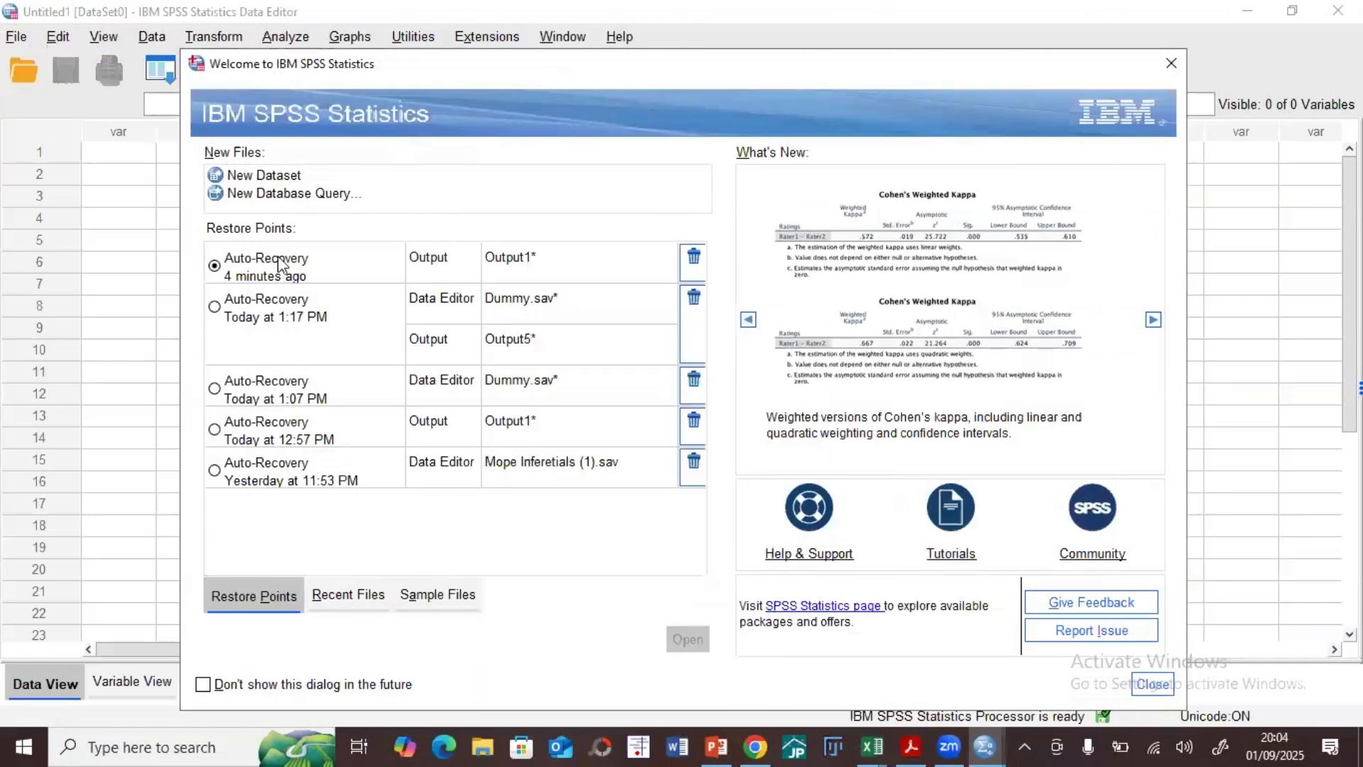
{"action": "left_click", "coordinate": [1153, 684]}
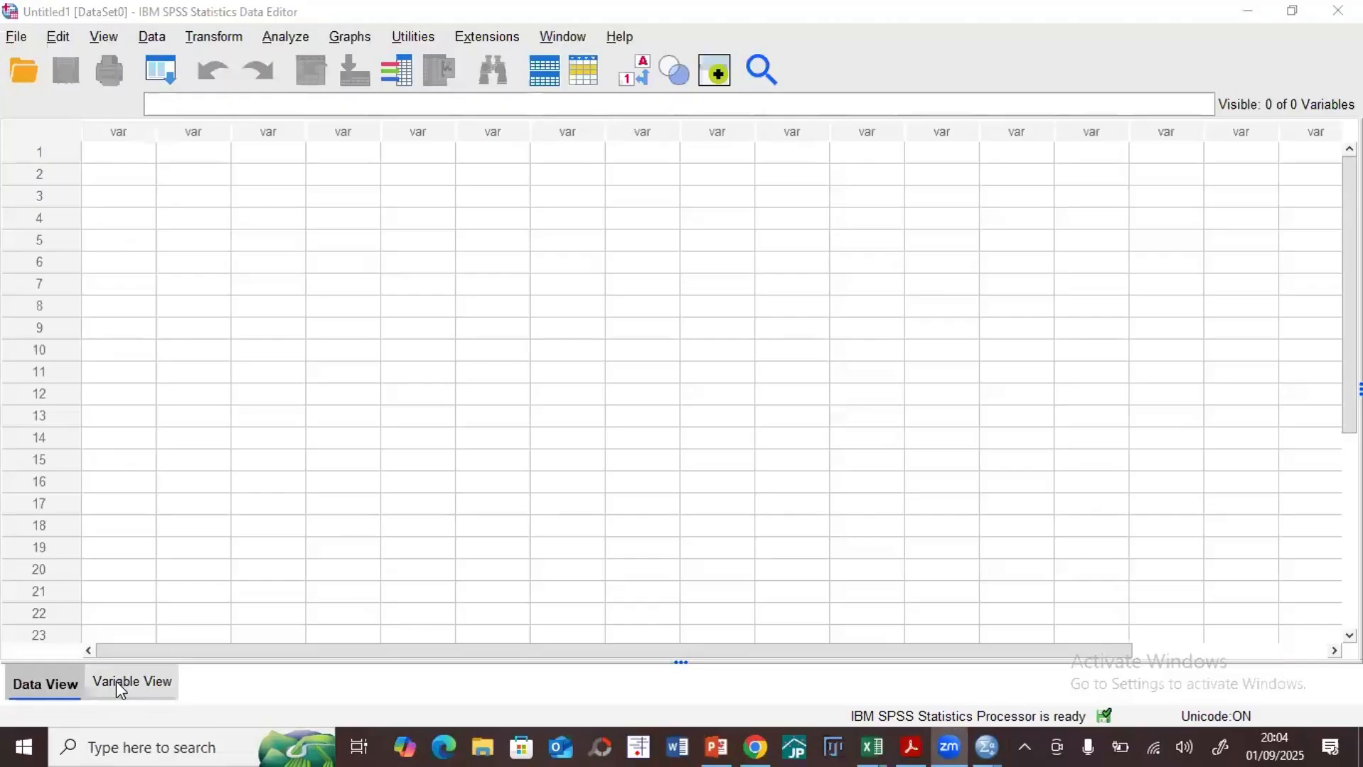
Step: Switch to Word, create a blank document and write "Objective- describe the sociodemographic characteristics"
{"action": "left_click", "coordinate": [680, 746]}
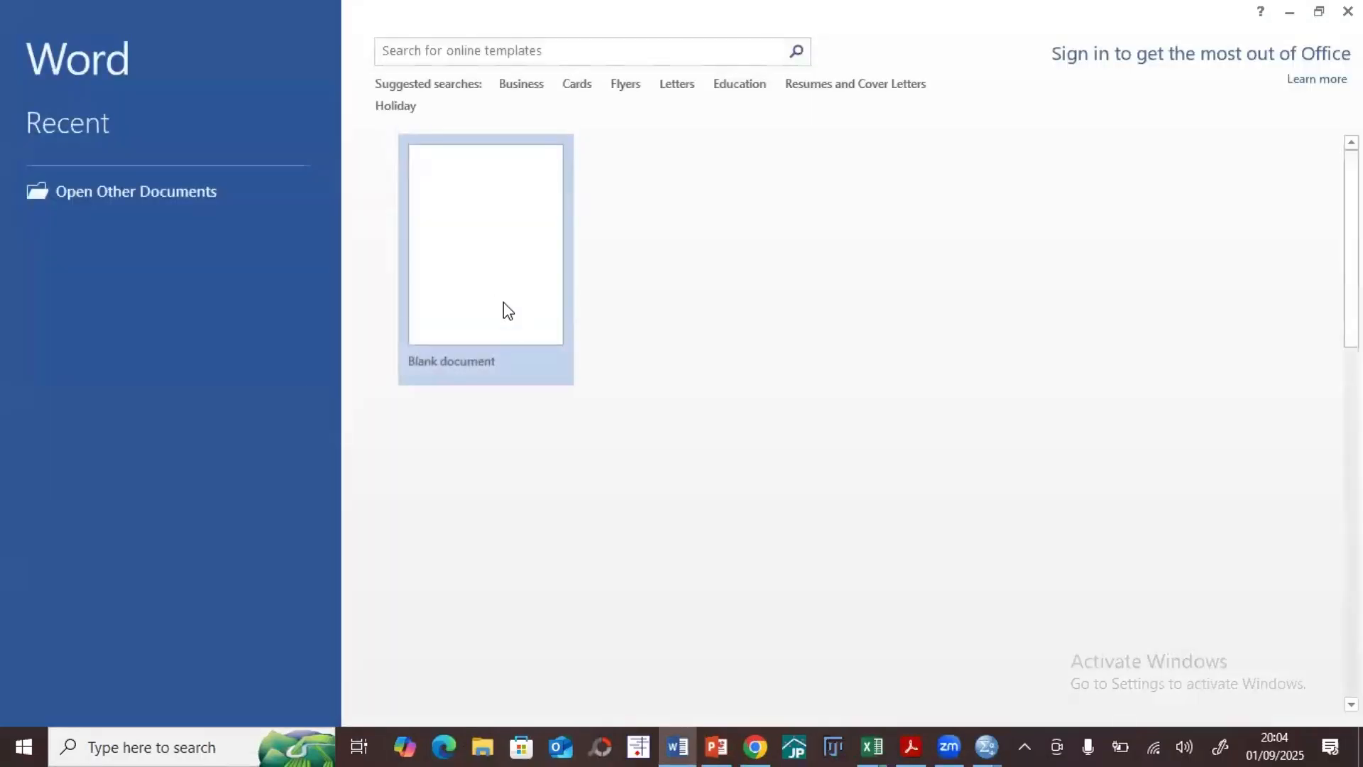
{"action": "left_click", "coordinate": [496, 295]}
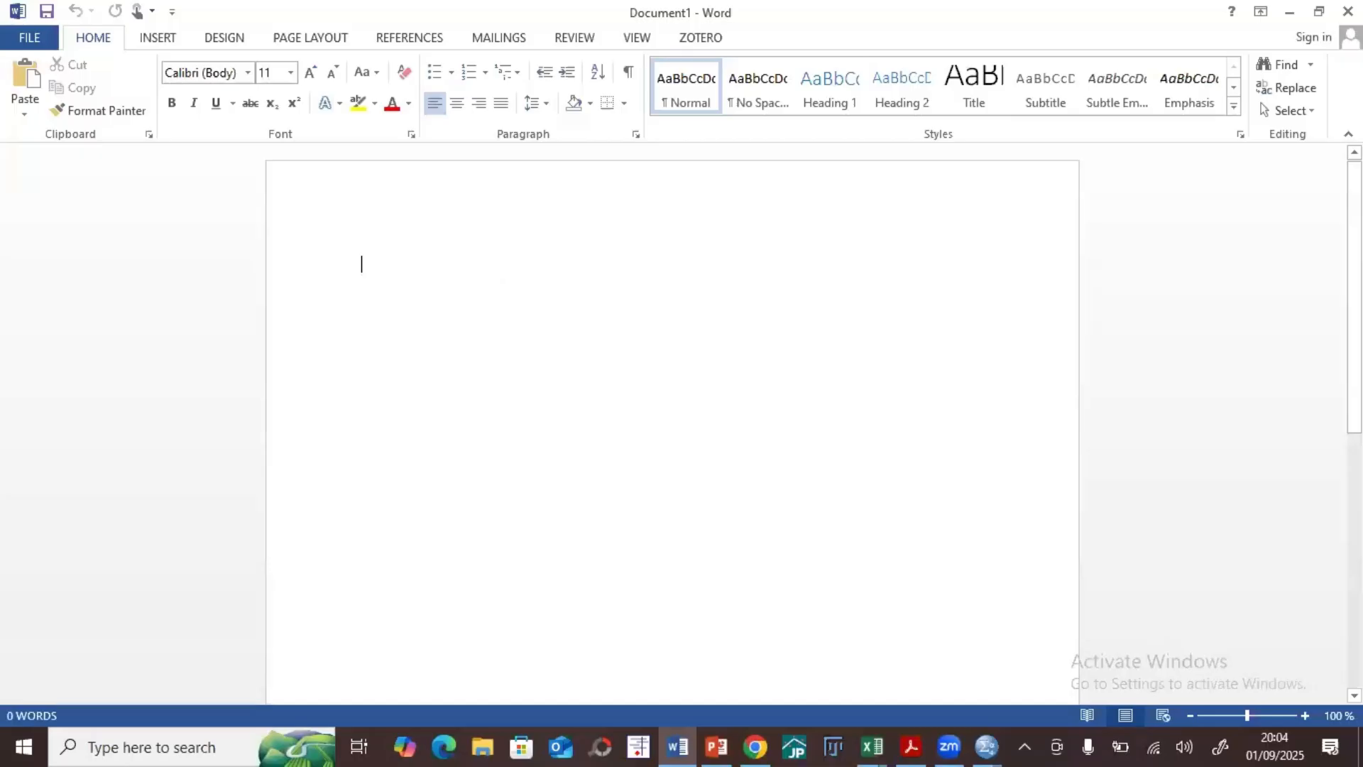
{"action": "type", "text": "Objective-"}
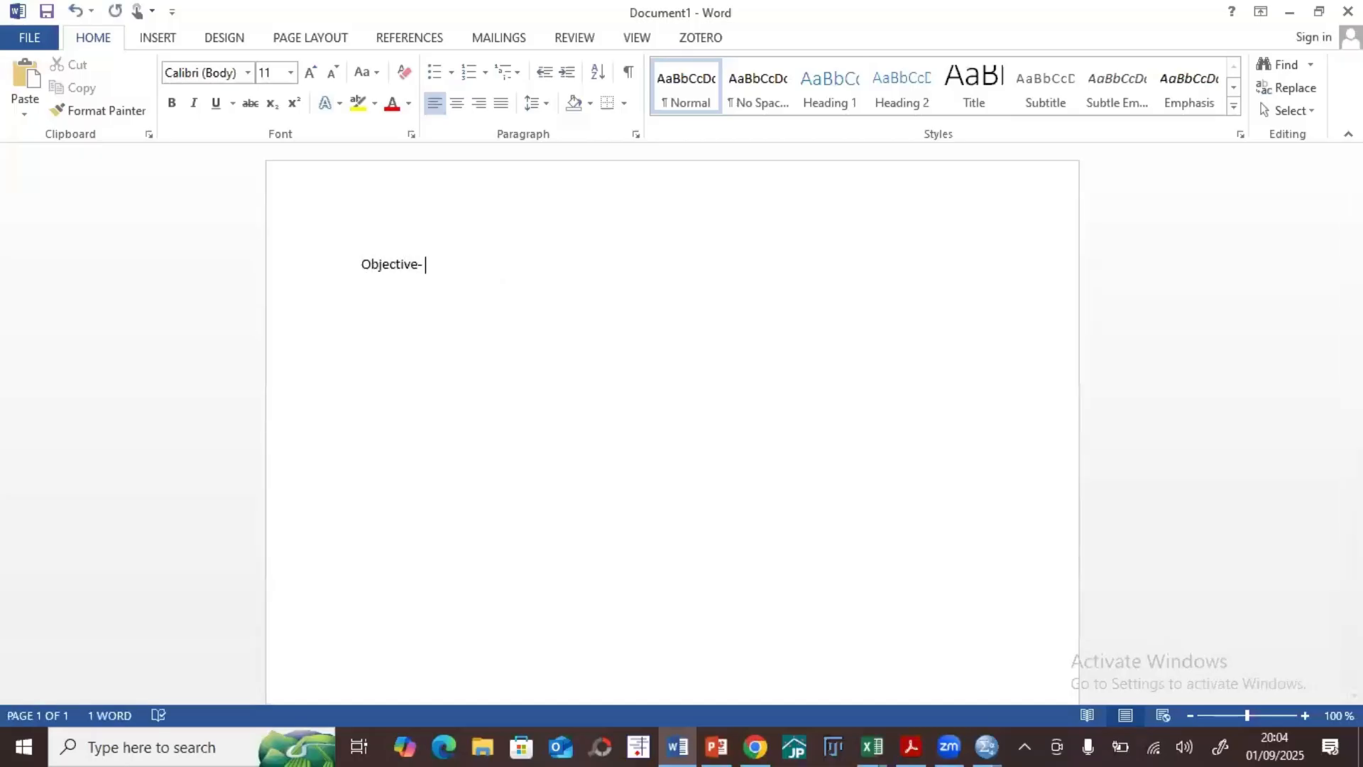
{"action": "type", "text": " describe the sociod"}
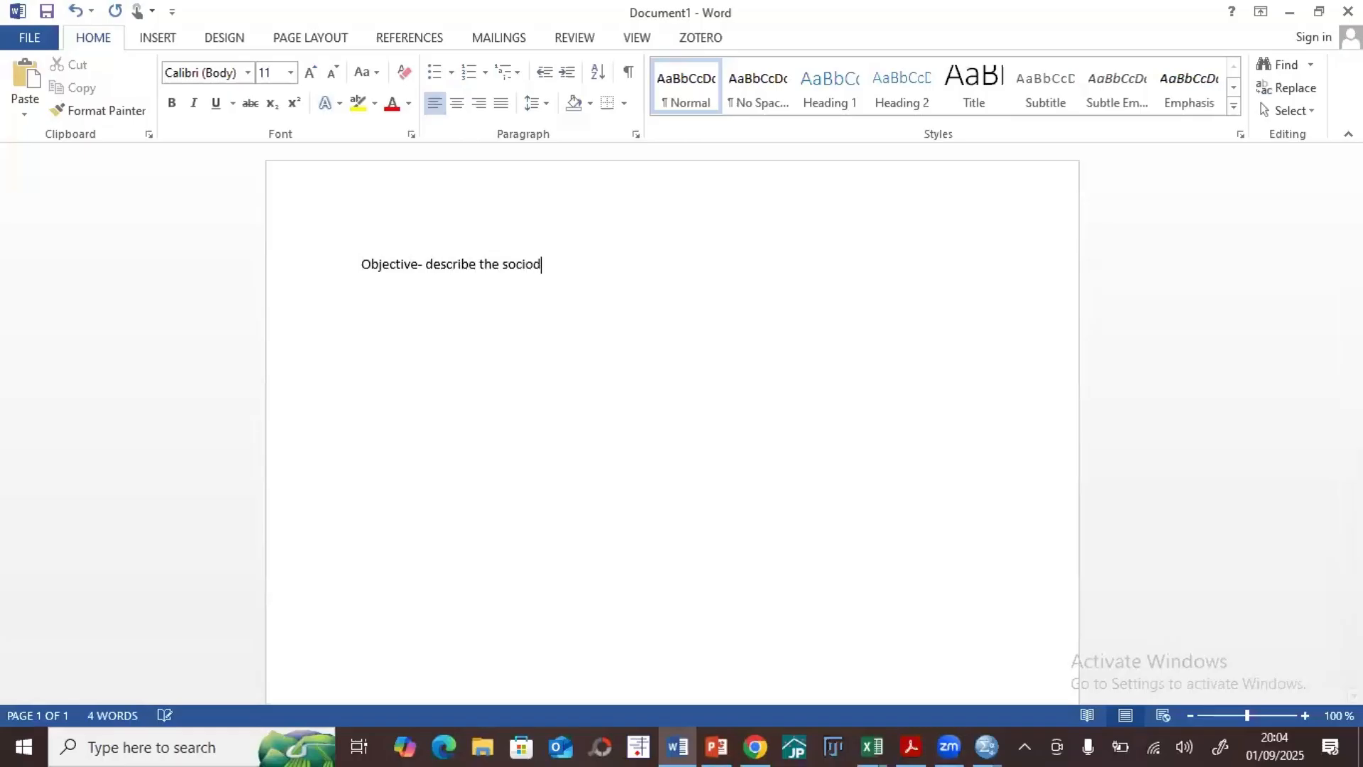
{"action": "type", "text": "emofraphic cha"}
{"action": "key", "text": "BackSpace"}
{"action": "key", "text": "BackSpace"}
{"action": "key", "text": "BackSpace"}
{"action": "key", "text": "BackSpace"}
{"action": "key", "text": "BackSpace"}
{"action": "key", "text": "BackSpace"}
{"action": "key", "text": "BackSpace"}
{"action": "key", "text": "BackSpace"}
{"action": "key", "text": "BackSpace"}
{"action": "key", "text": "BackSpace"}
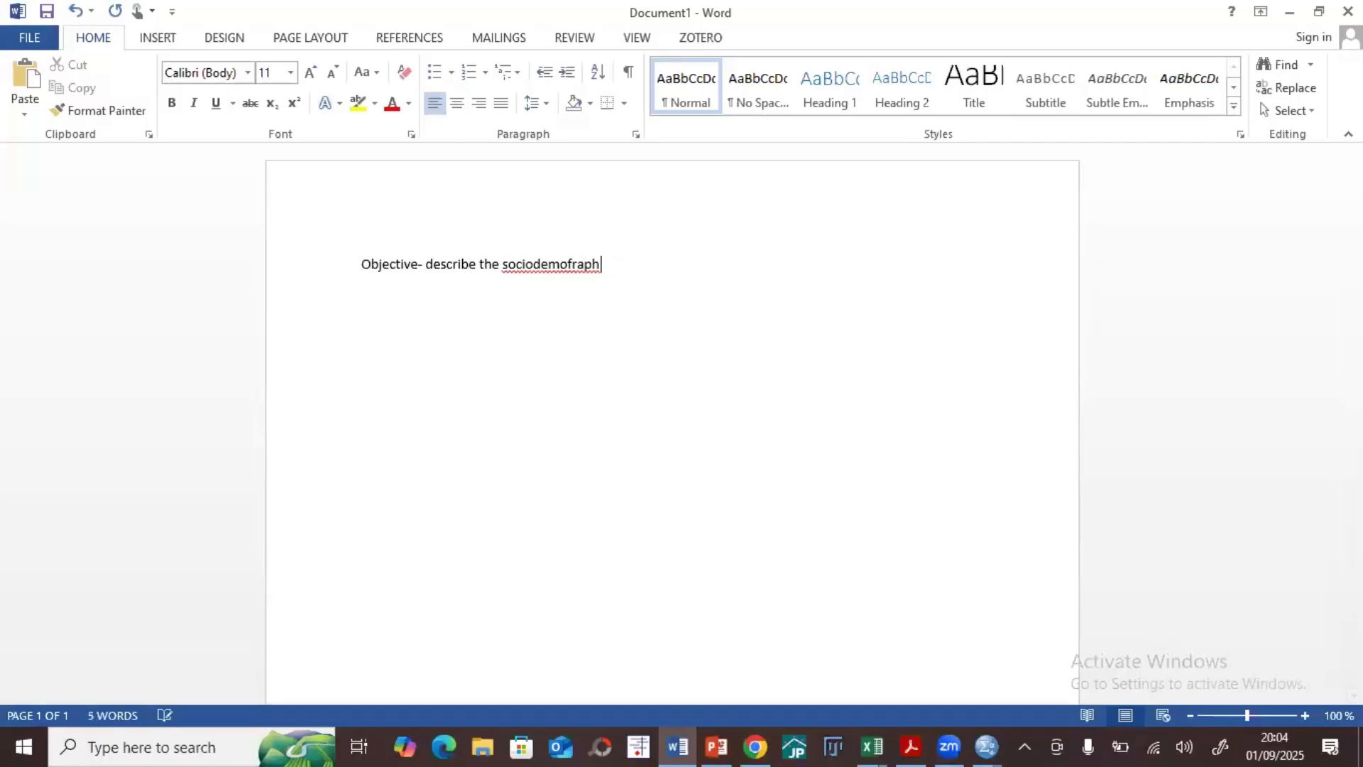
{"action": "type", "text": "graphic characteri"}
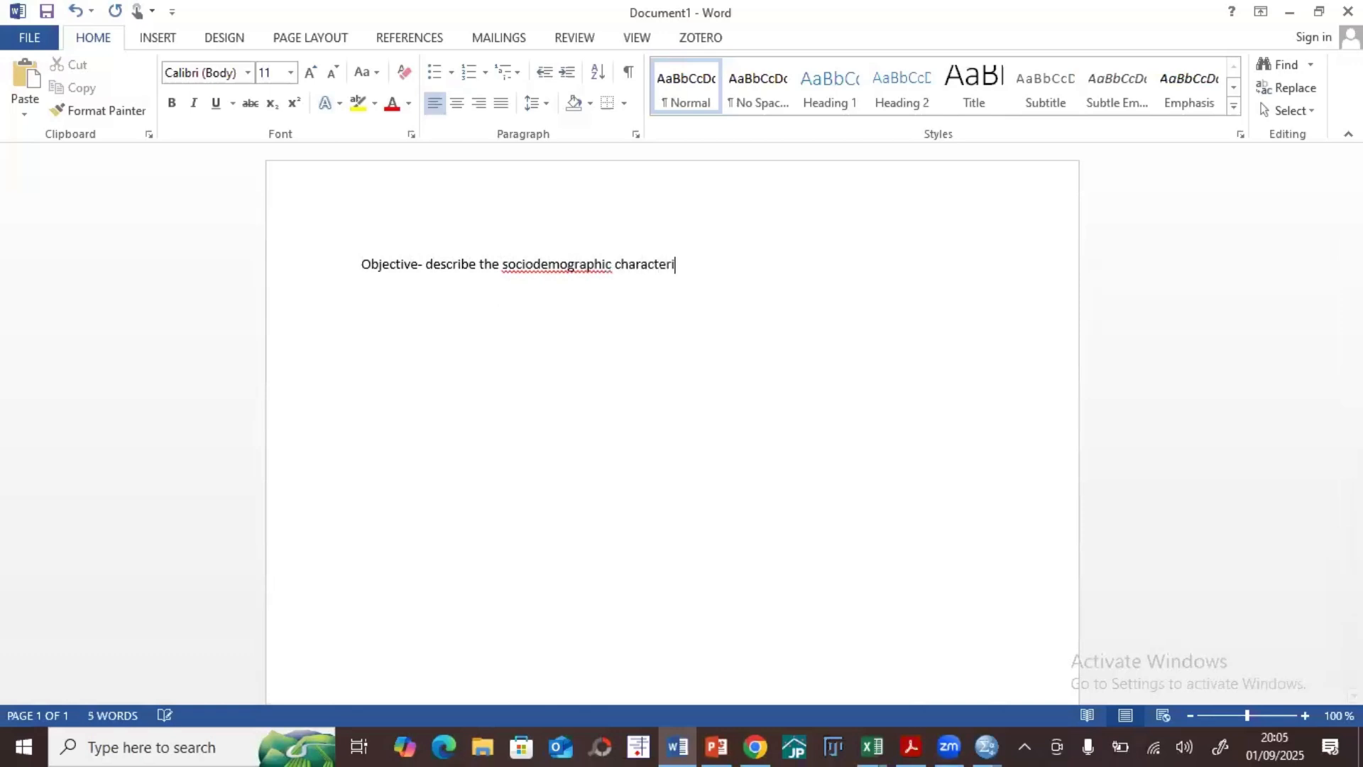
{"action": "type", "text": "stics of patients a"}
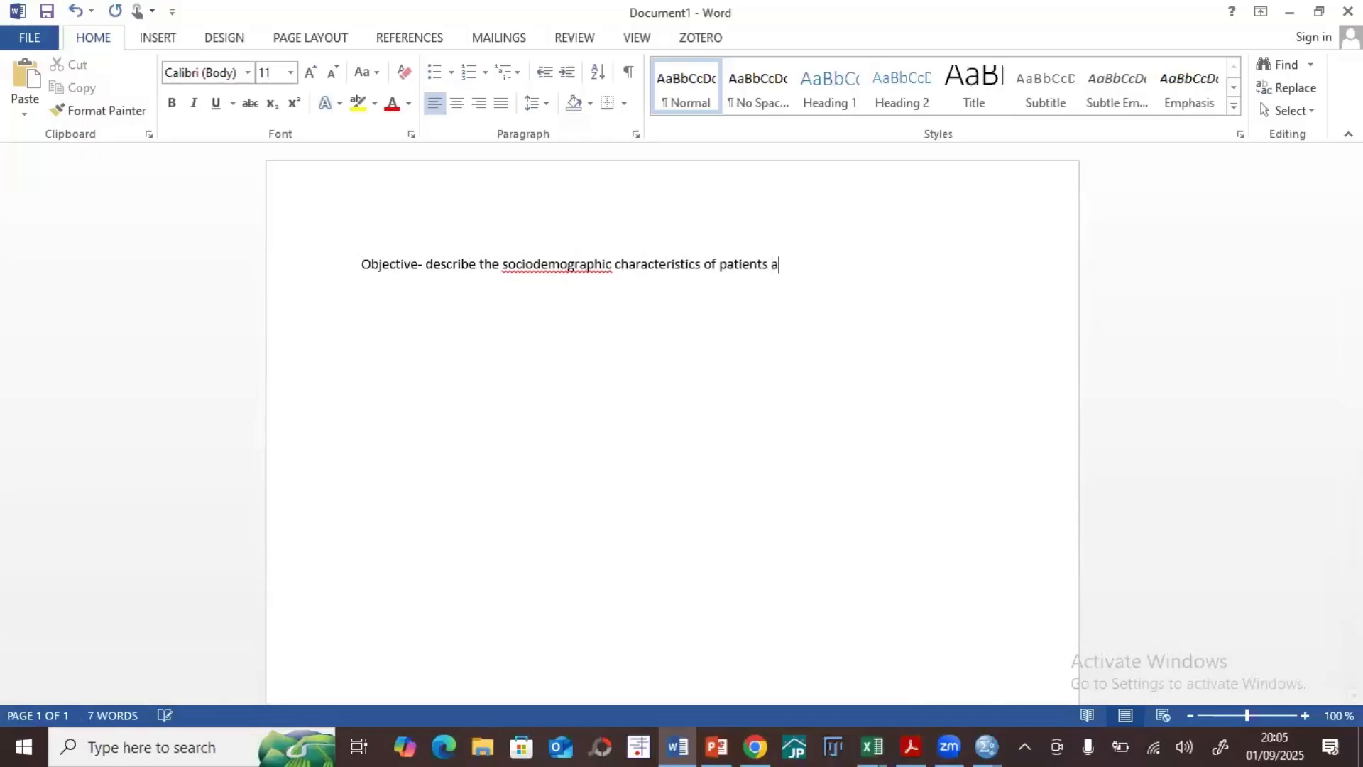
{"action": "type", "text": "ttending rheuma"}
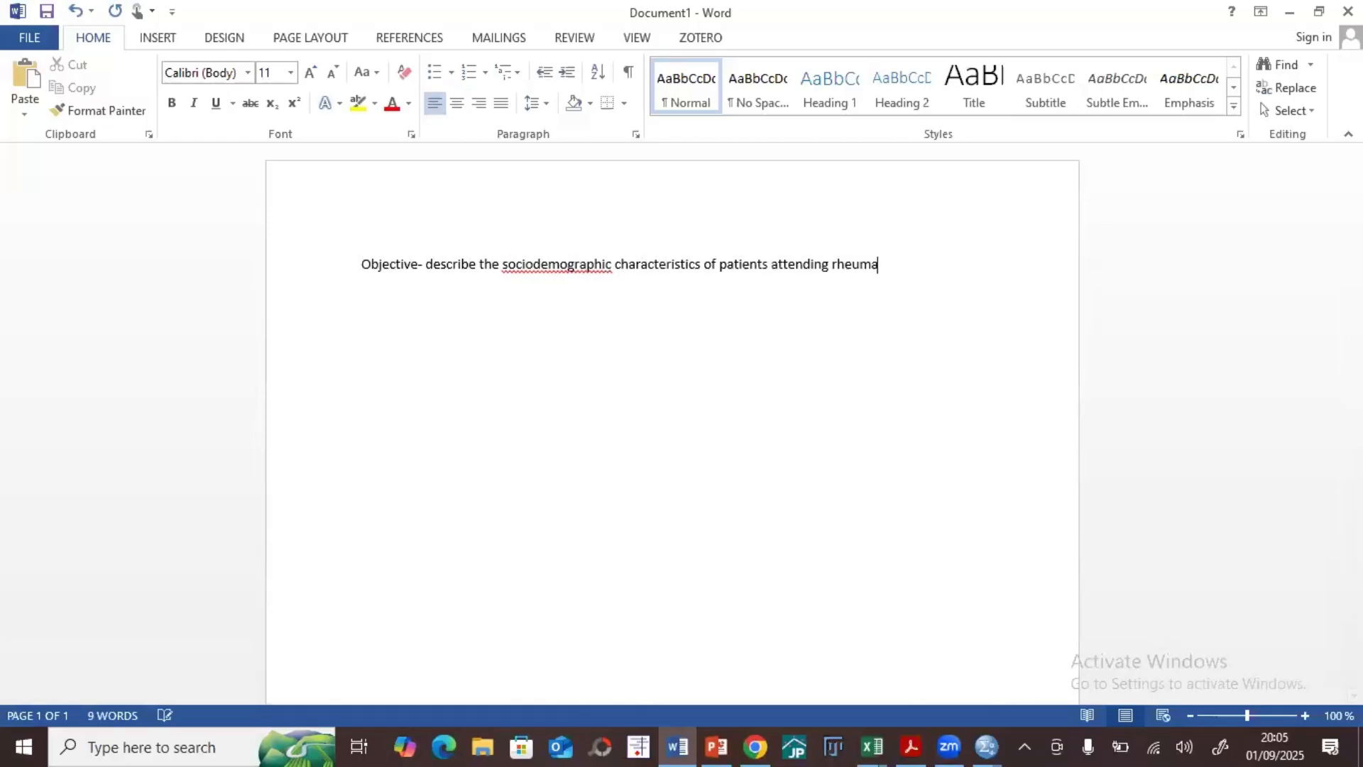
Step: Complete the objective sentence with "of patients attending rheumatoid arthritis clinic at KNH"
{"action": "type", "text": "toid arth"}
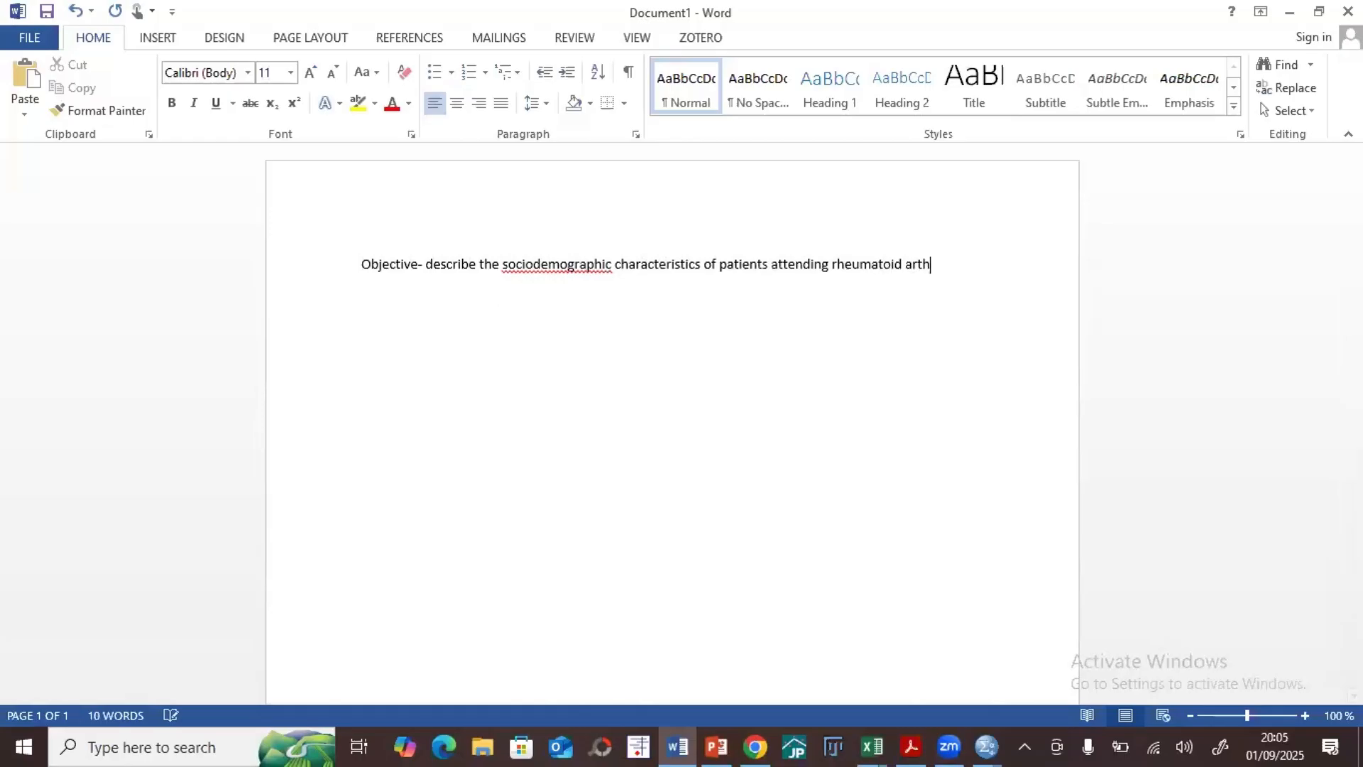
{"action": "type", "text": "ritis clinic at KN"}
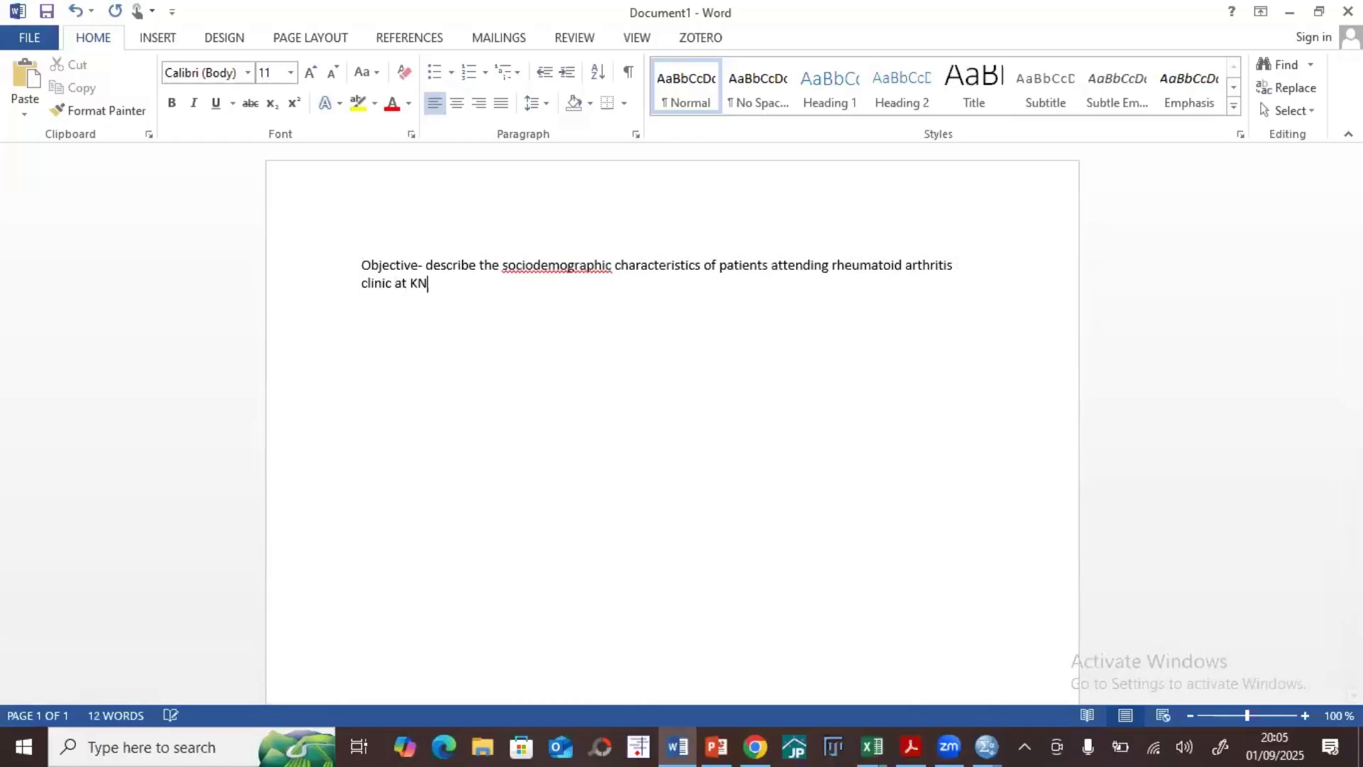
{"action": "type", "text": "H"}
Step: Try to resolve the spelling flag on the word "sociodemographic" in the objective
{"action": "left_click", "coordinate": [534, 263]}
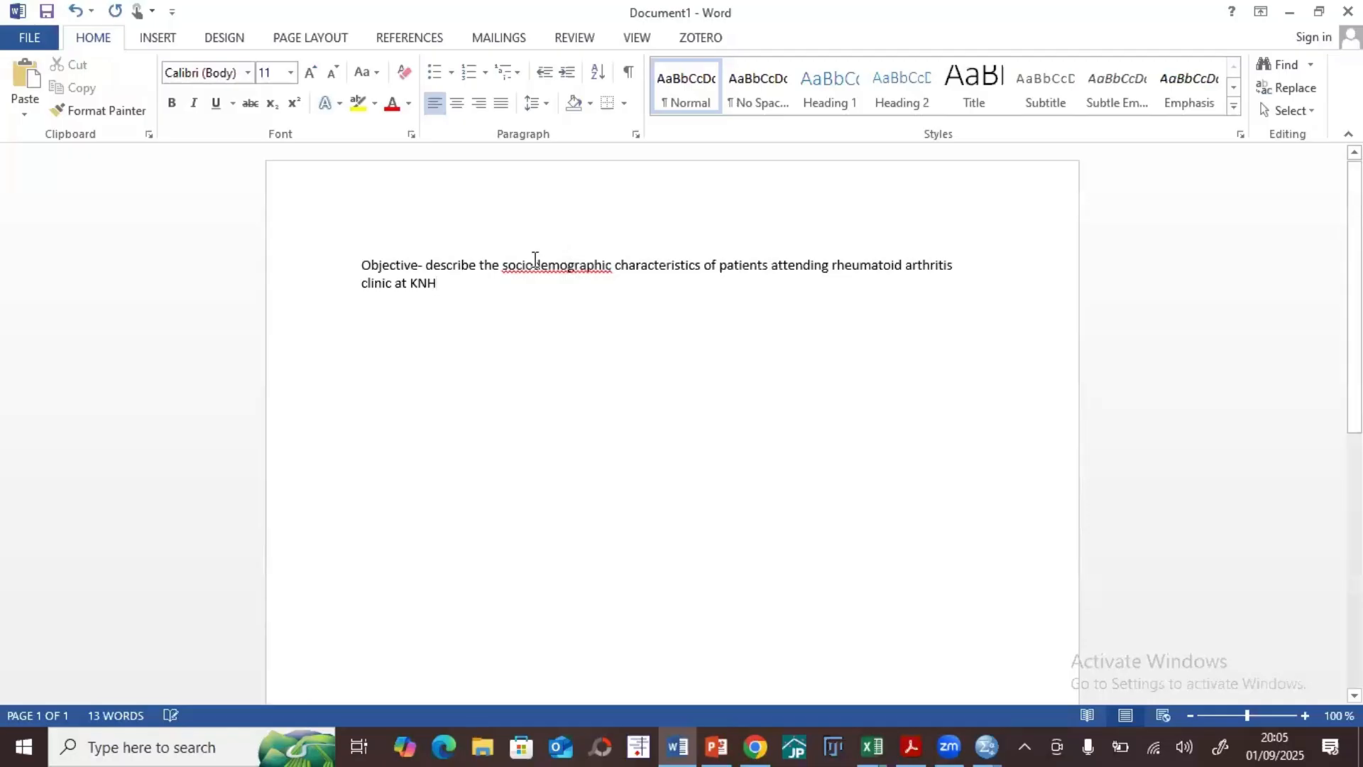
{"action": "right_click", "coordinate": [504, 273]}
{"action": "left_click", "coordinate": [591, 301]}
Step: Add a paragraph below the objective reading "Variables- age, sex, occupation, smoking status, residency etc"
{"action": "left_click", "coordinate": [445, 282]}
{"action": "key", "text": "Return"}
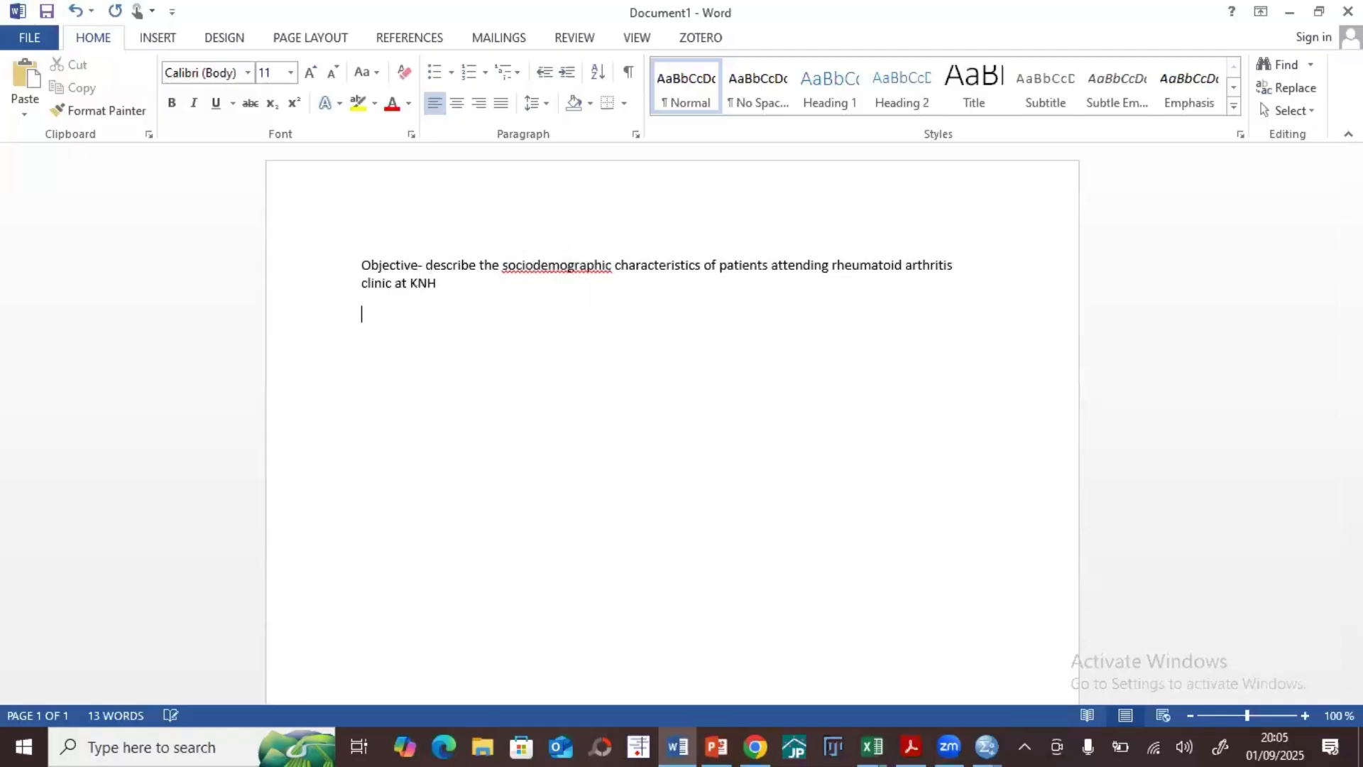
{"action": "type", "text": "Variables- age, s"}
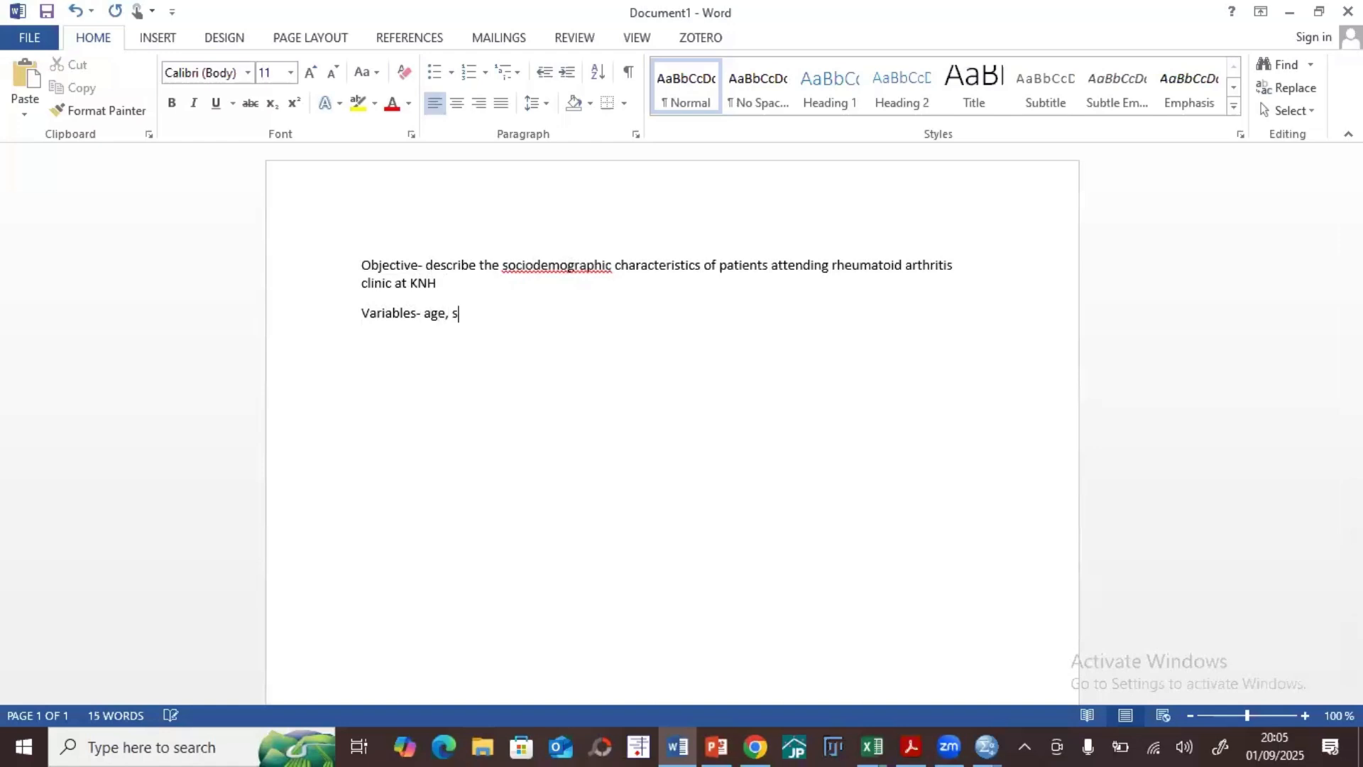
{"action": "type", "text": "ex, occupation, smok"}
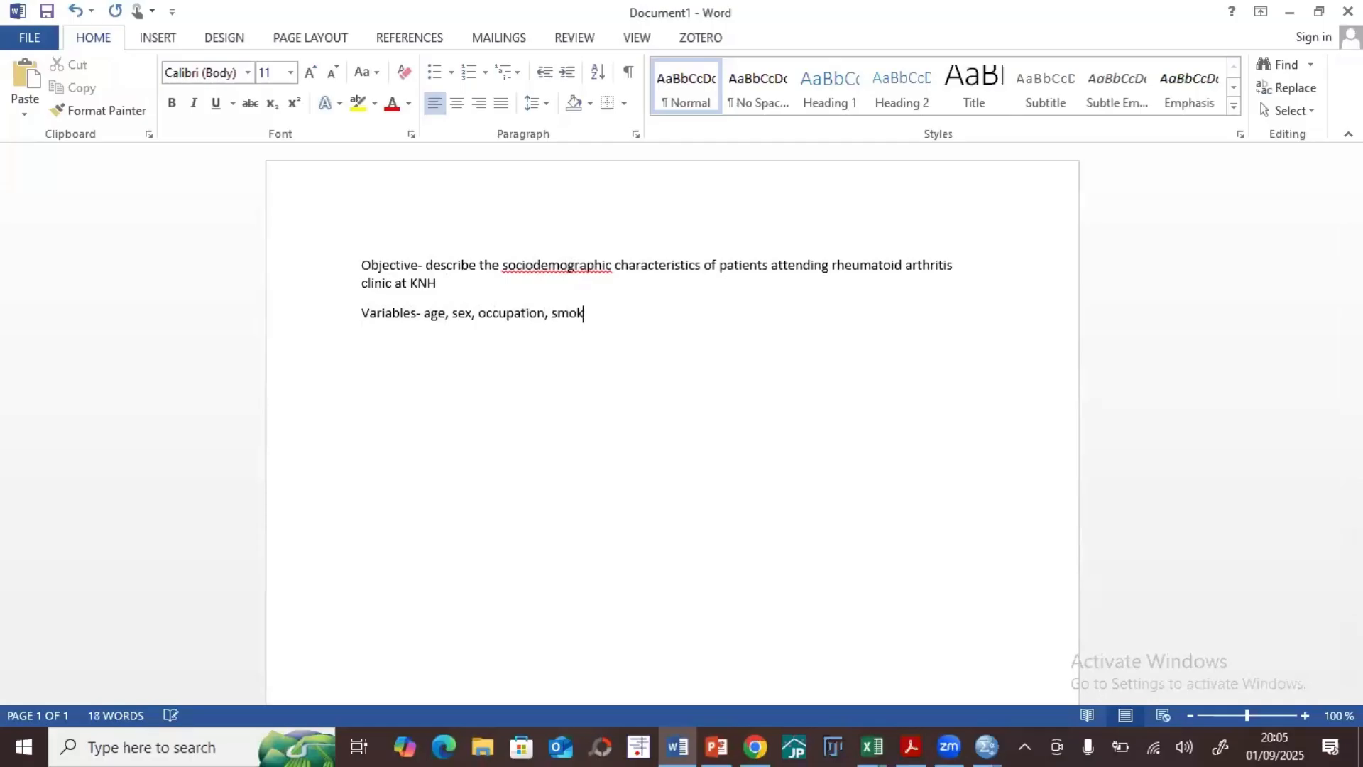
{"action": "type", "text": "ing status, residency etc"}
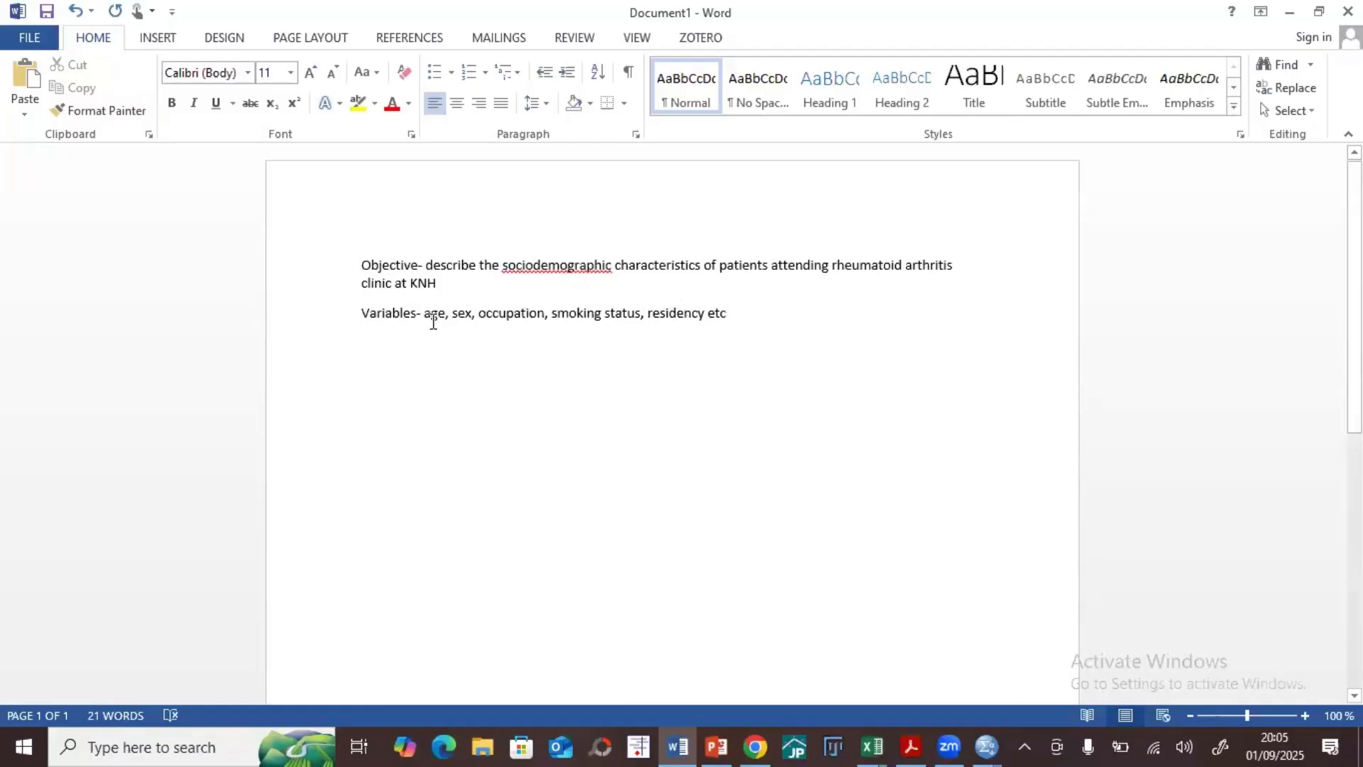
{"action": "left_click_drag", "start_coordinate": [417, 314], "coordinate": [445, 316]}
{"action": "left_click", "coordinate": [459, 316]}
{"action": "double_click", "coordinate": [477, 318]}
{"action": "left_click", "coordinate": [589, 316]}
Step: Start a new empty paragraph below the Variables line
{"action": "left_click", "coordinate": [757, 321]}
{"action": "key", "text": "Return"}
{"action": "left_click", "coordinate": [985, 746]}
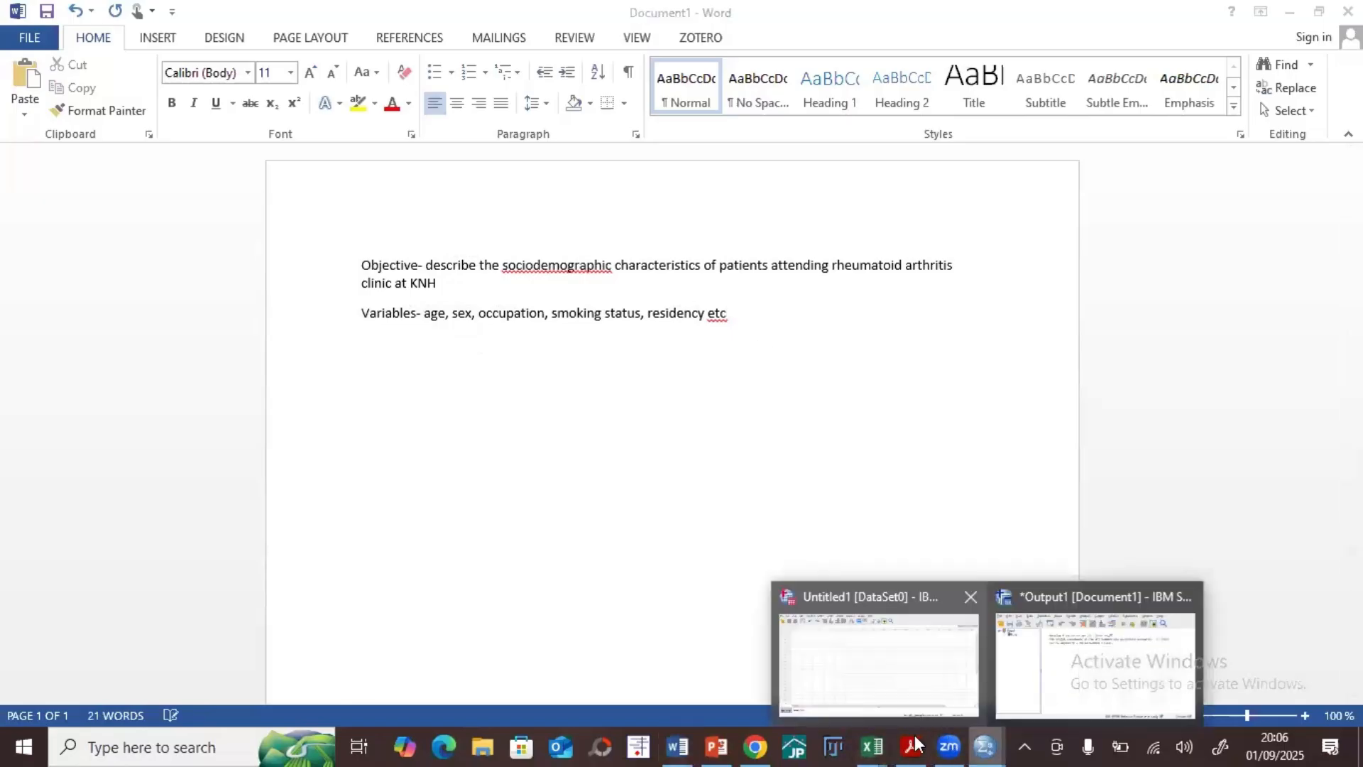
{"action": "left_click", "coordinate": [506, 353]}
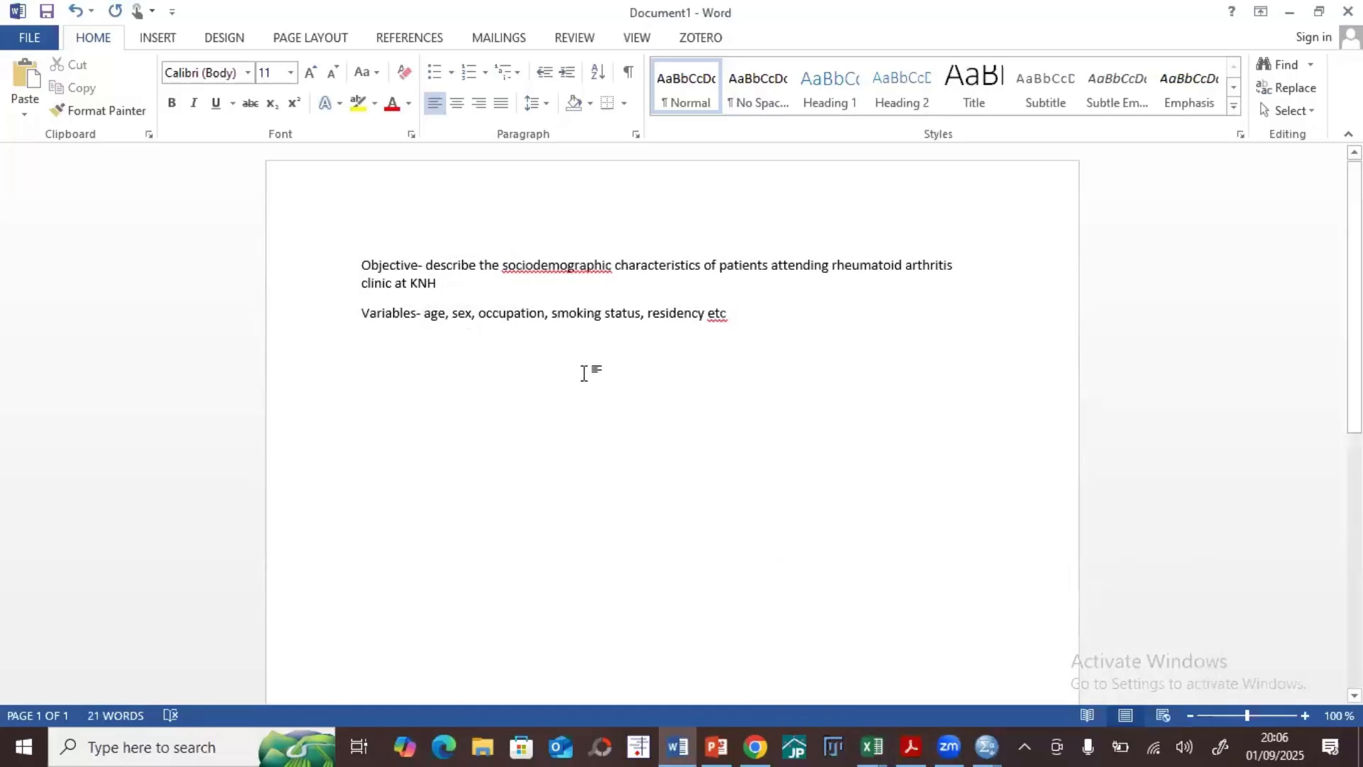
Step: Switch to the descriptive_analysis_dataset workbook in Excel and review its variable columns from Age through Cholesterol
{"action": "left_click", "coordinate": [869, 746]}
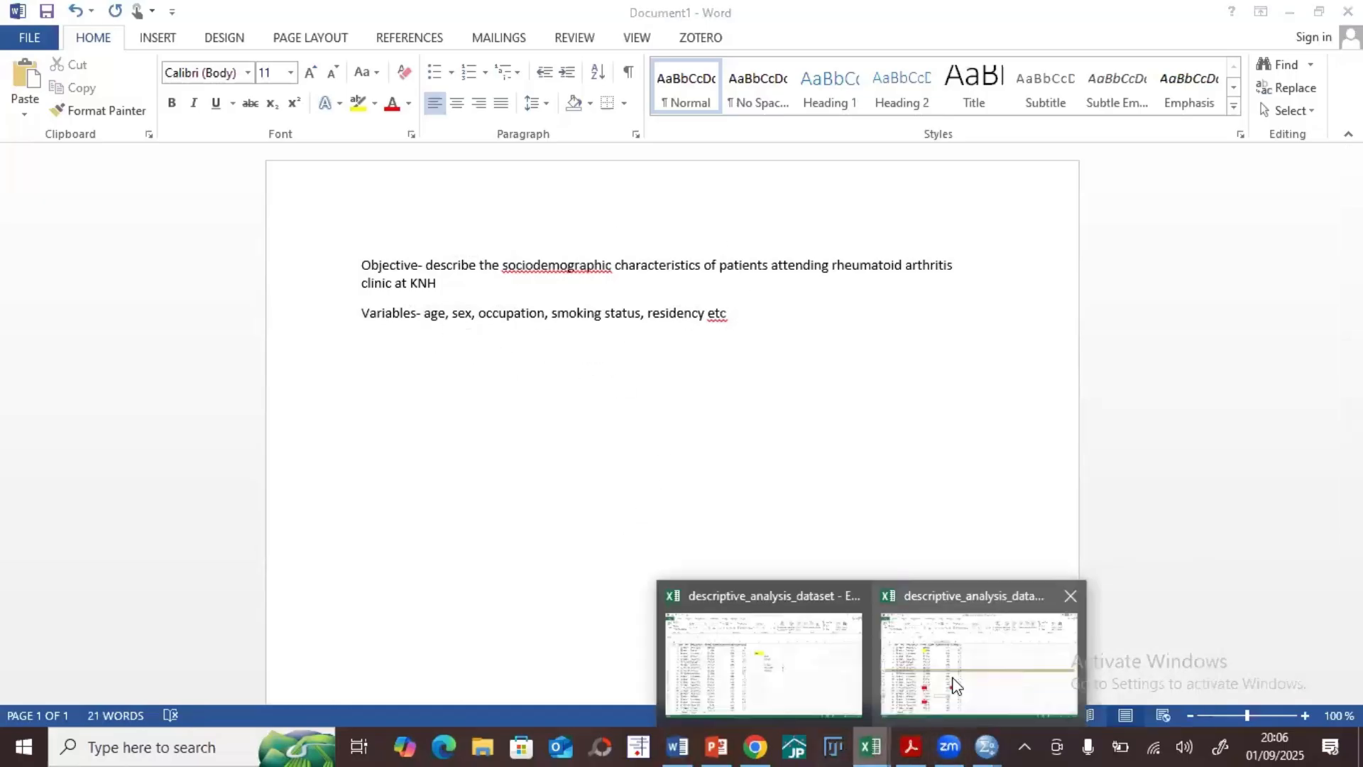
{"action": "left_click", "coordinate": [764, 664]}
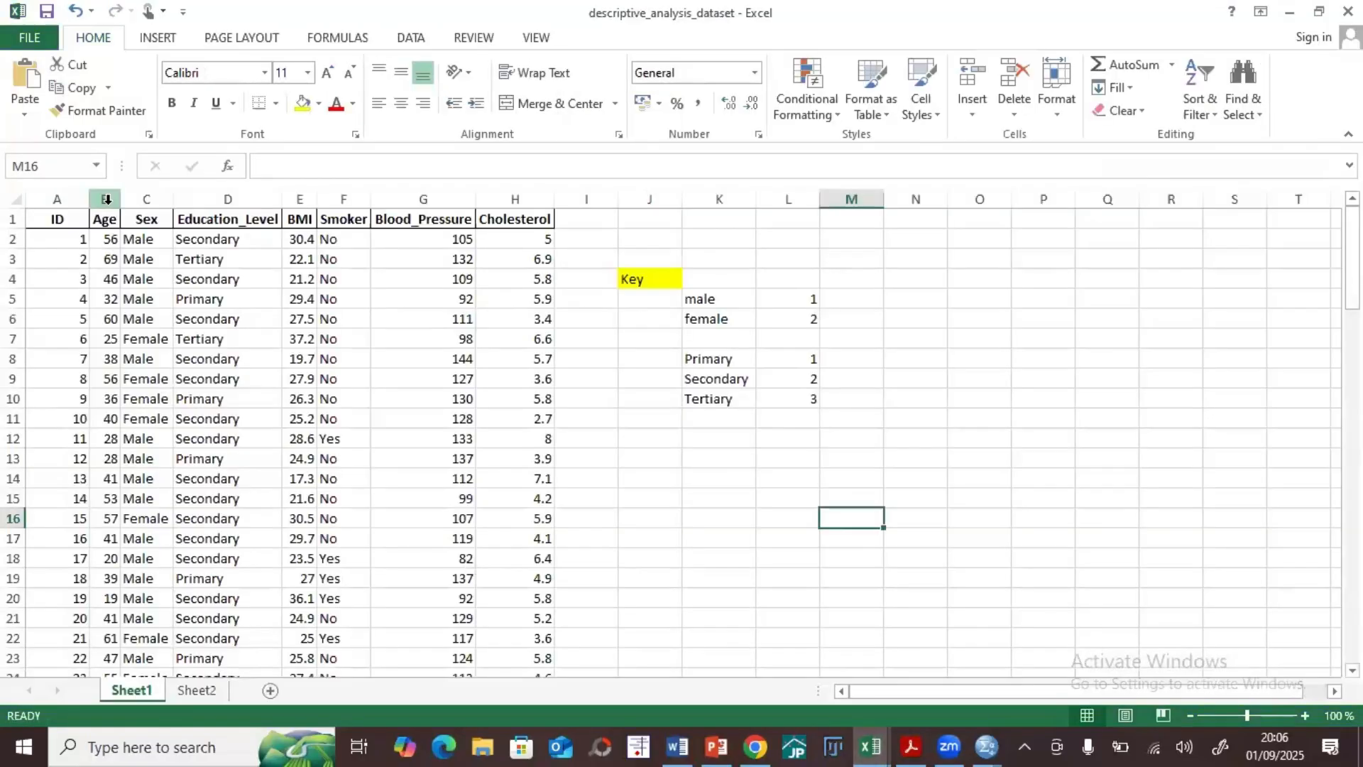
{"action": "left_click", "coordinate": [104, 199]}
{"action": "left_click", "coordinate": [146, 199]}
{"action": "left_click", "coordinate": [253, 198]}
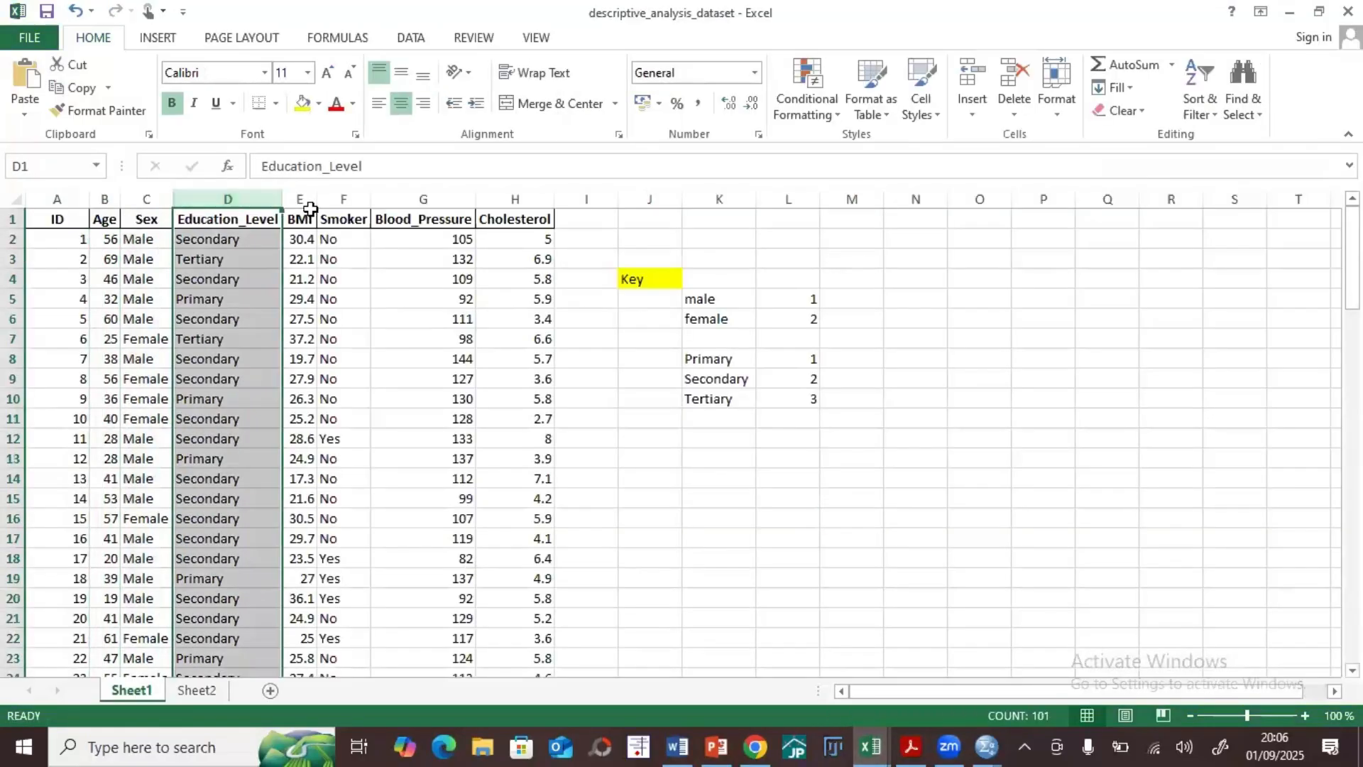
{"action": "left_click", "coordinate": [303, 198]}
{"action": "left_click", "coordinate": [344, 198]}
{"action": "left_click", "coordinate": [423, 198]}
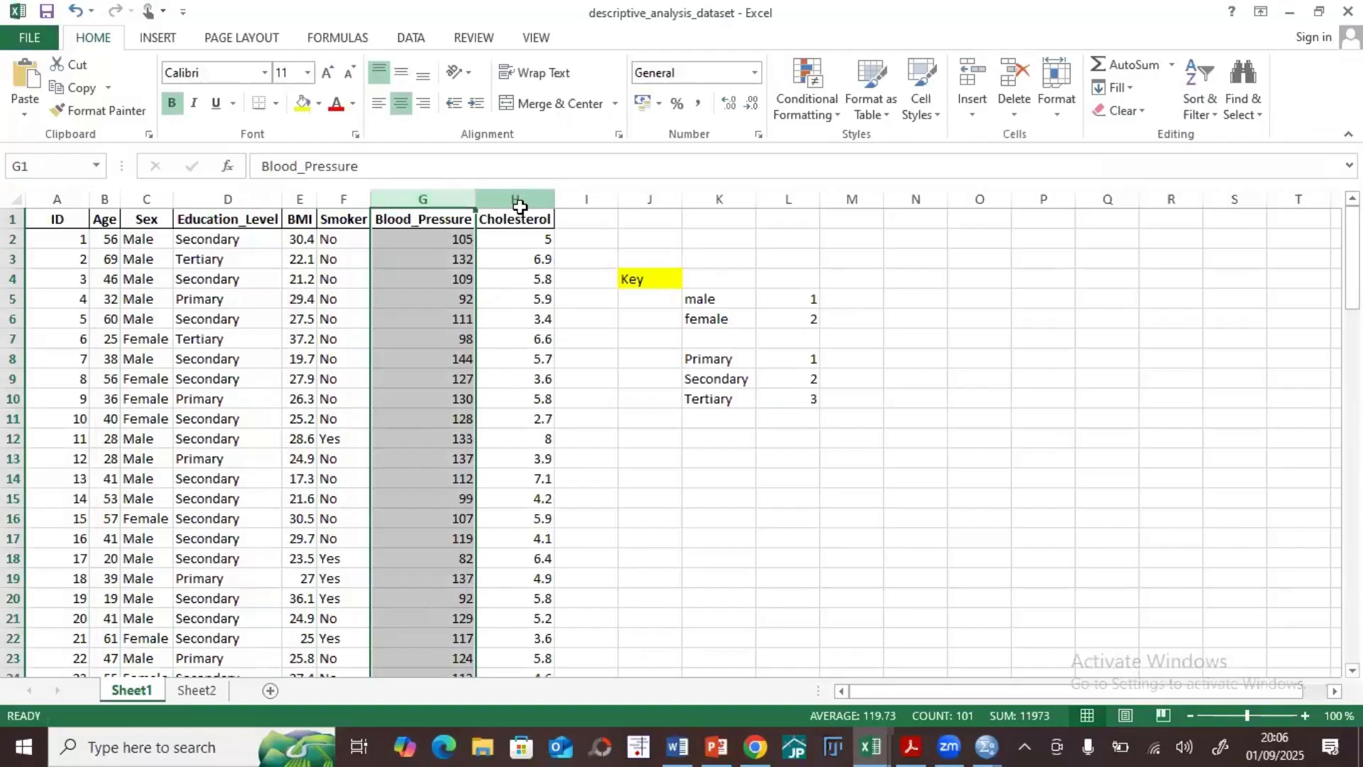
{"action": "left_click", "coordinate": [515, 198]}
Step: Switch to the empty SPSS data editor and compare its Data View and Variable View, ending in Variable View
{"action": "left_click", "coordinate": [985, 746]}
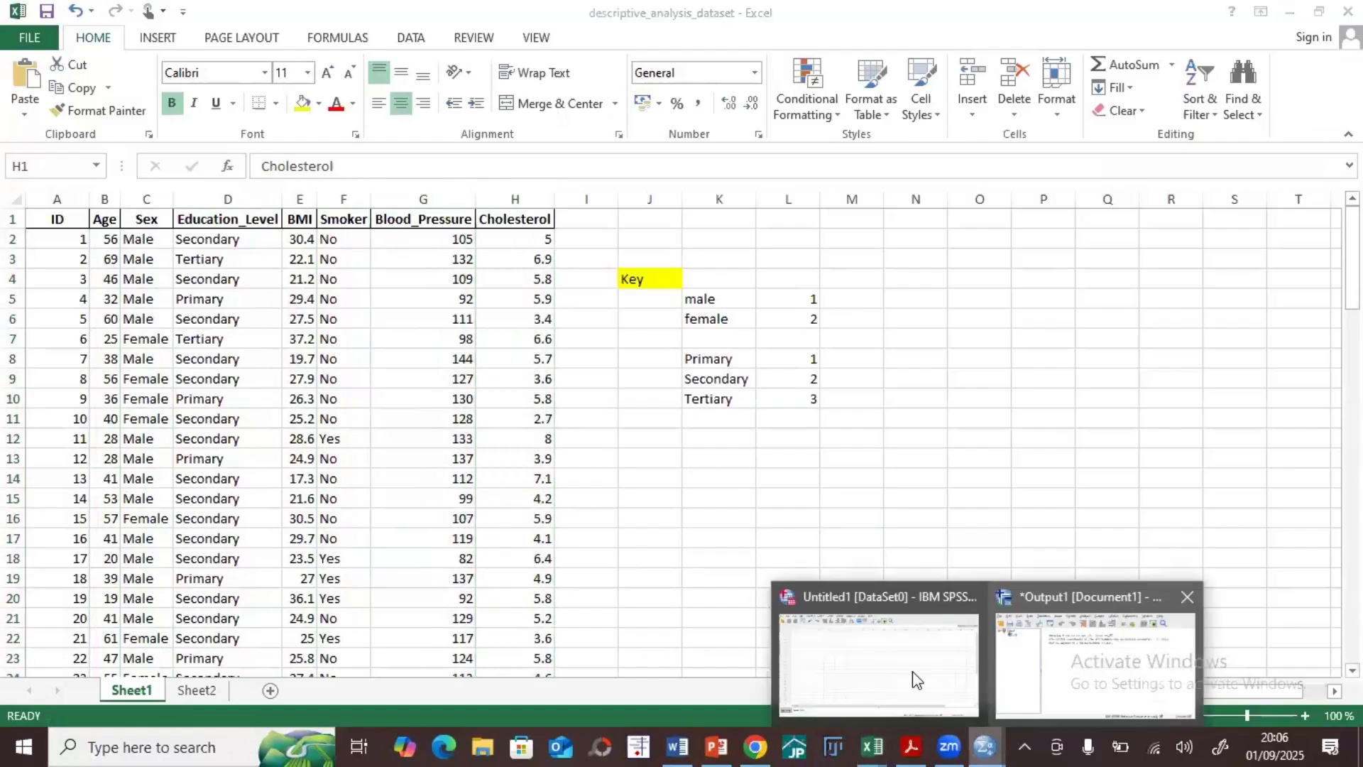
{"action": "left_click", "coordinate": [922, 662]}
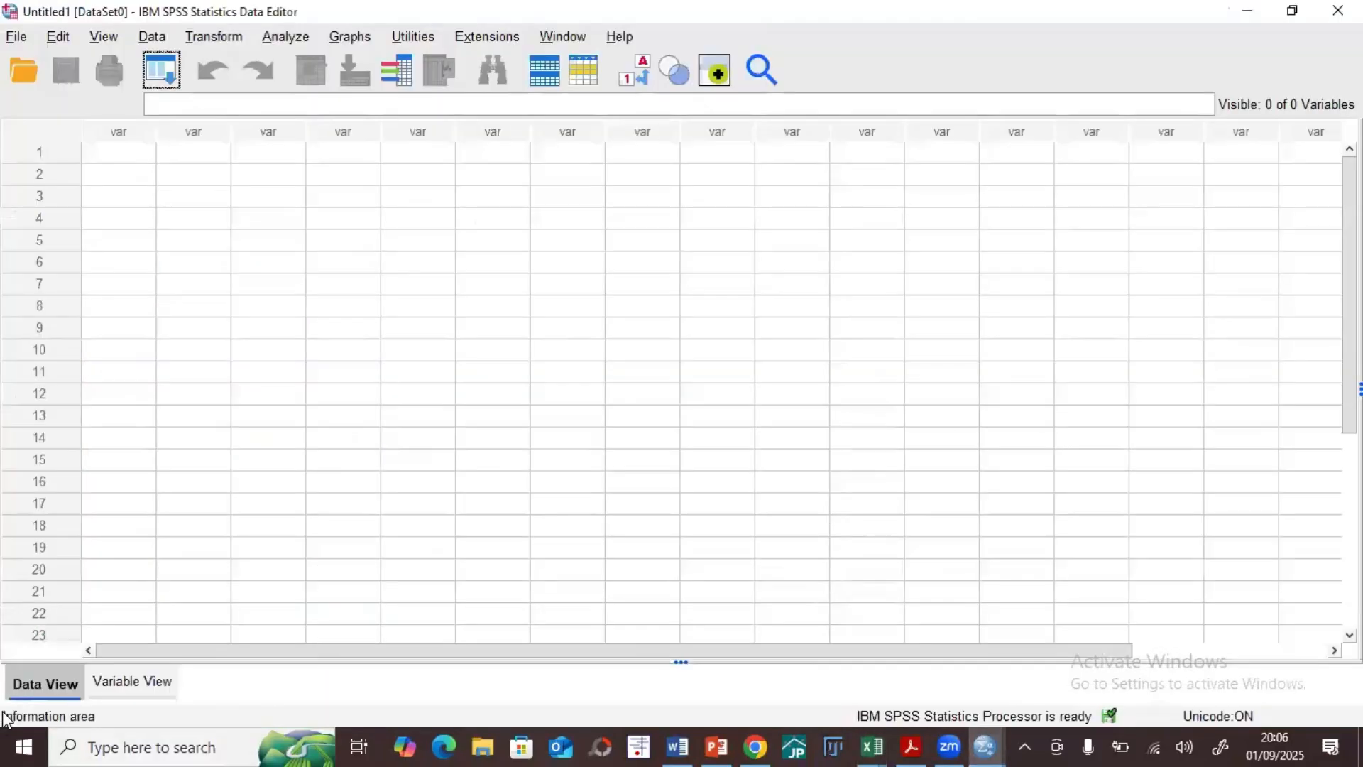
{"action": "left_click", "coordinate": [110, 678]}
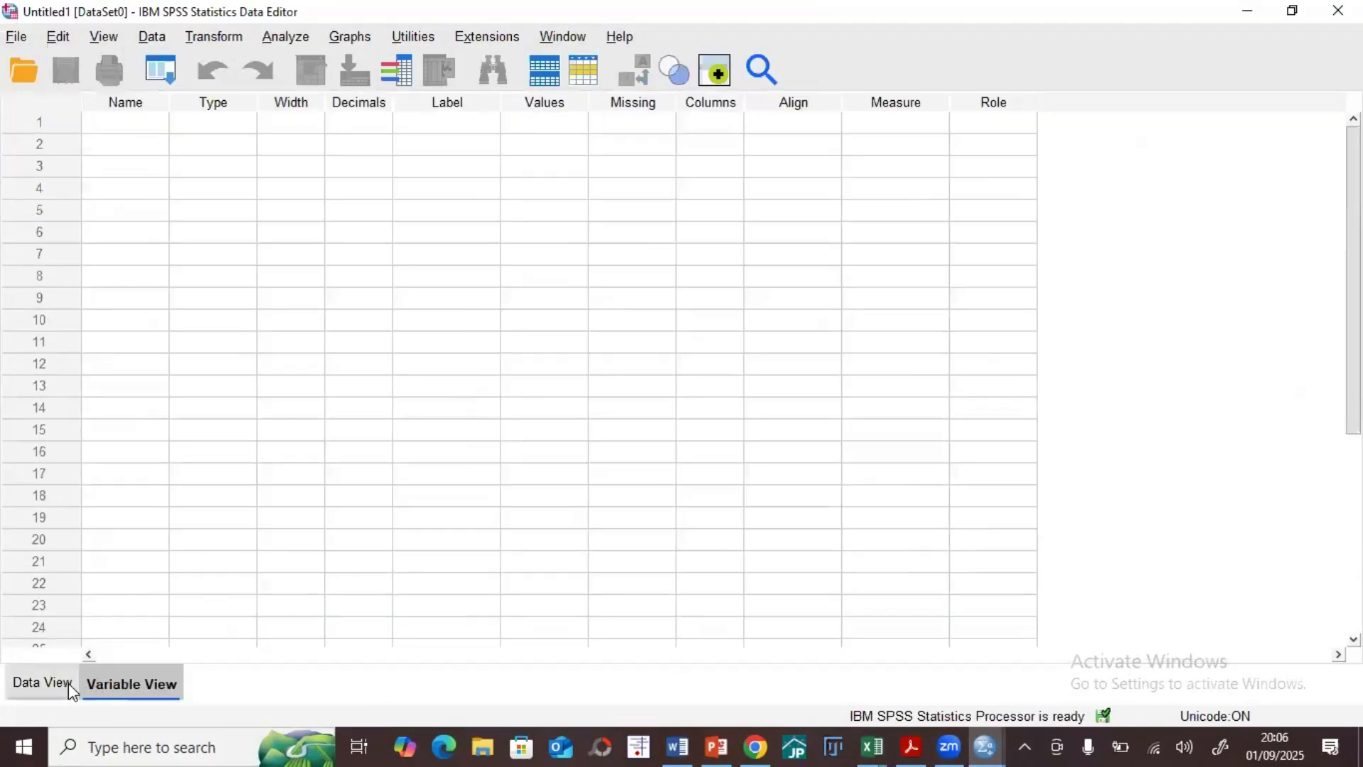
{"action": "left_click", "coordinate": [68, 683]}
{"action": "left_click", "coordinate": [128, 690]}
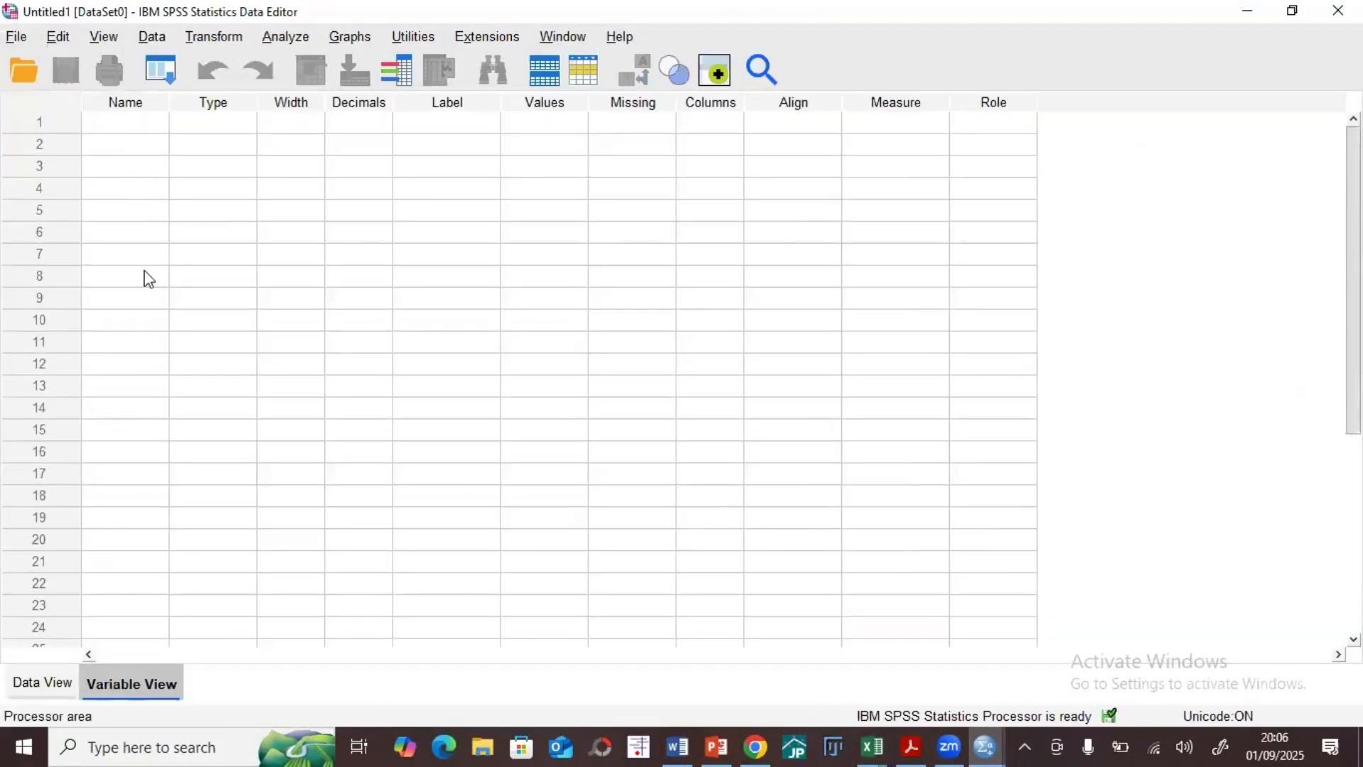
{"action": "left_click", "coordinate": [68, 682]}
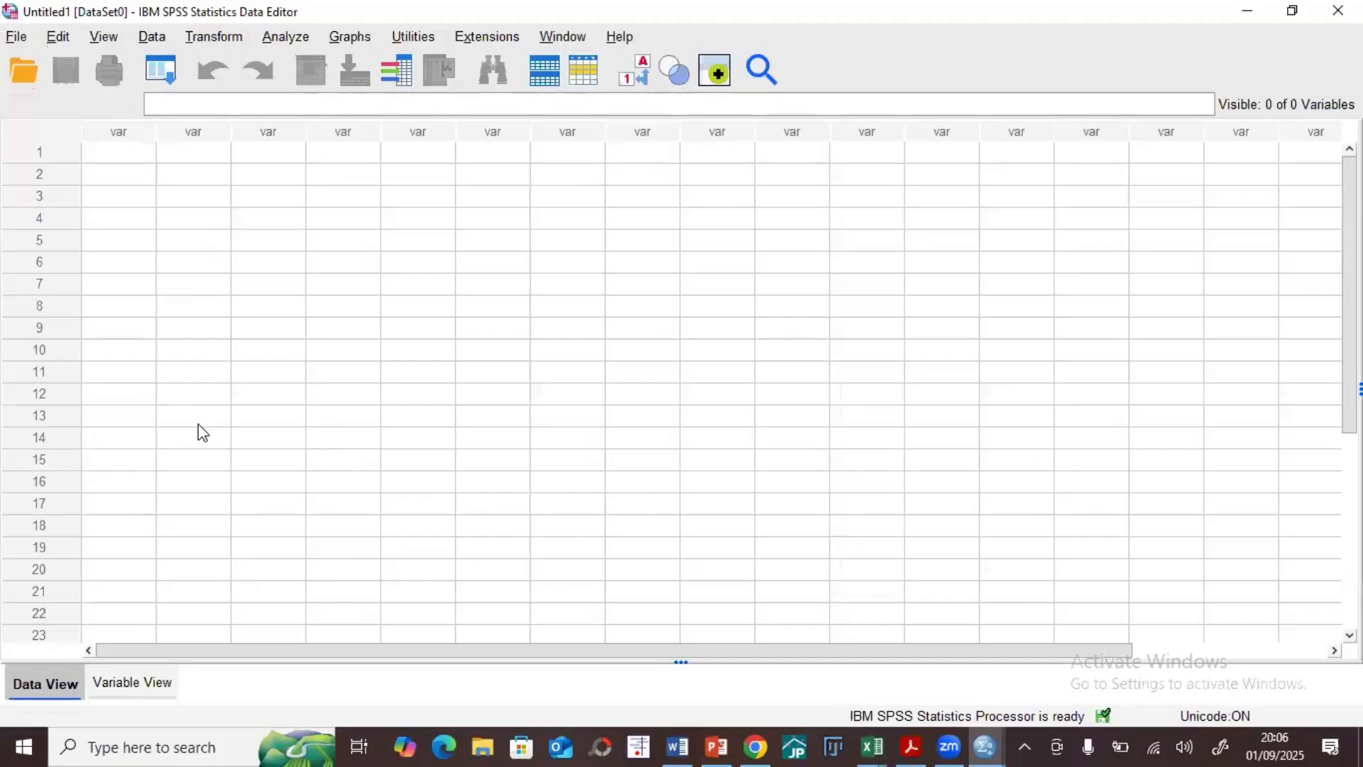
{"action": "left_click", "coordinate": [122, 684]}
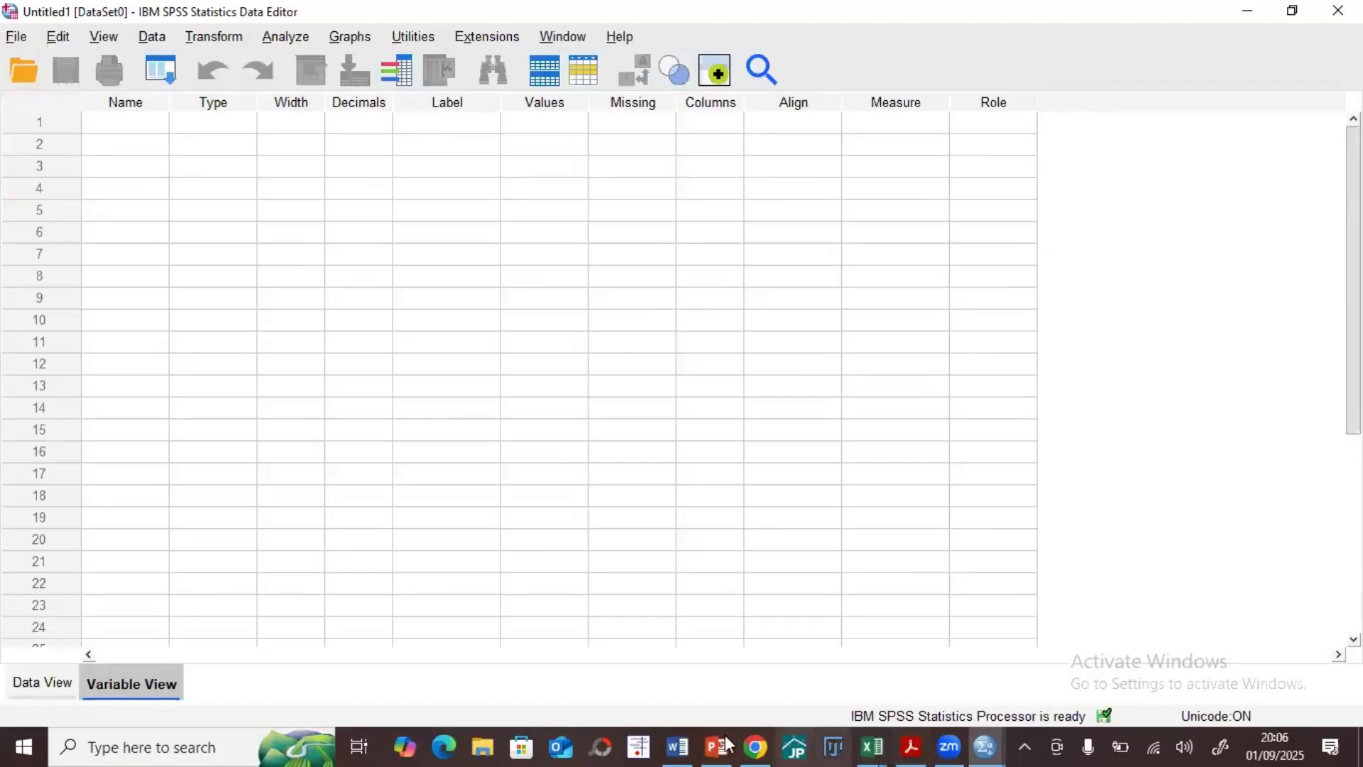
Step: Switch to the Word document and highlight the variable list from "age" to "etc" in yellow
{"action": "left_click", "coordinate": [678, 747]}
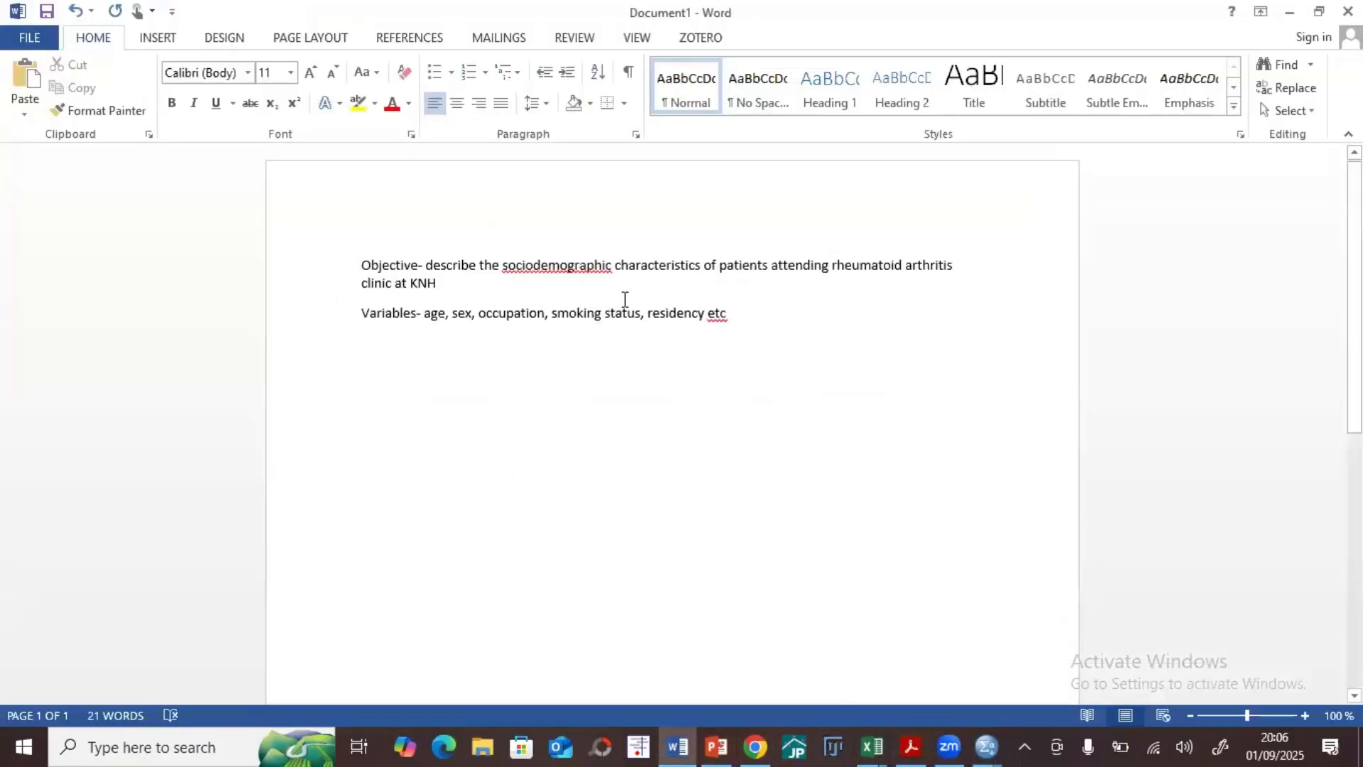
{"action": "left_click_drag", "start_coordinate": [731, 313], "coordinate": [424, 316]}
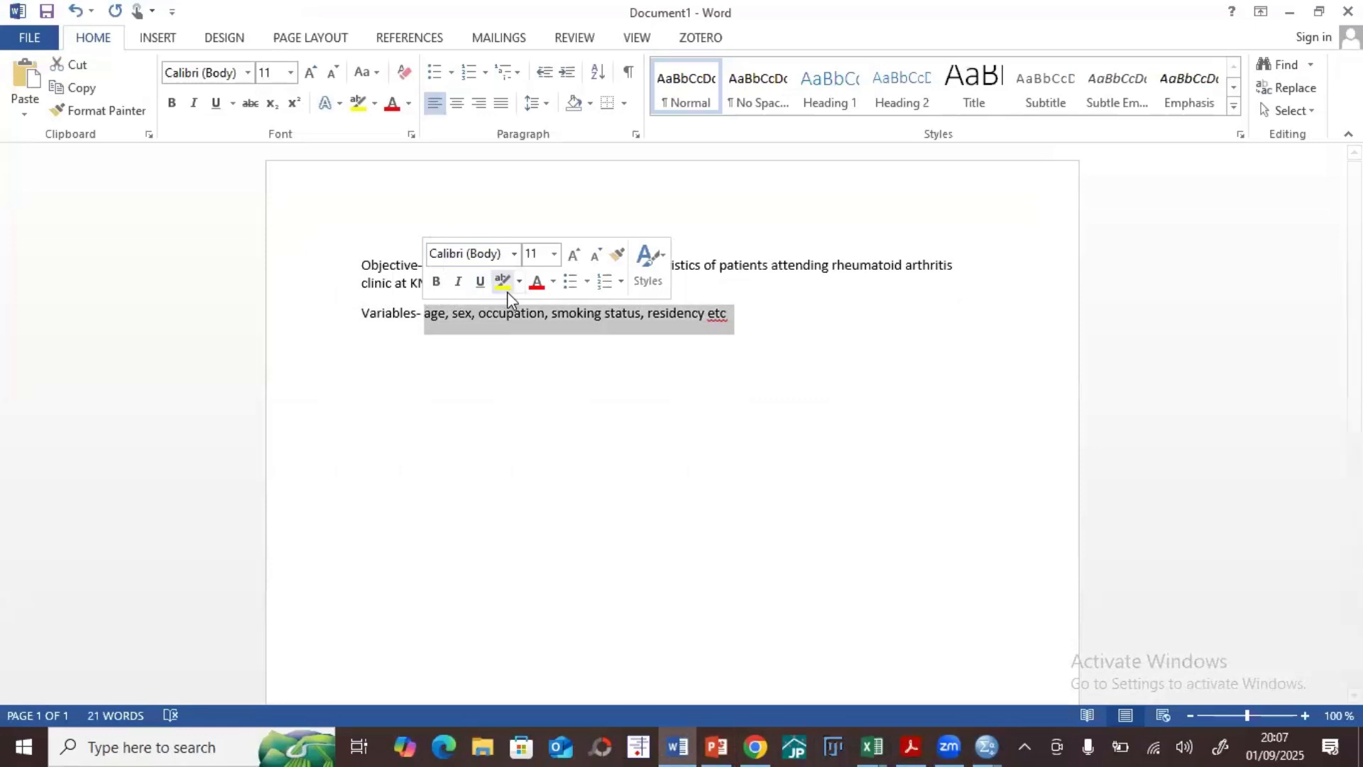
{"action": "left_click", "coordinate": [506, 282]}
{"action": "left_click", "coordinate": [516, 407]}
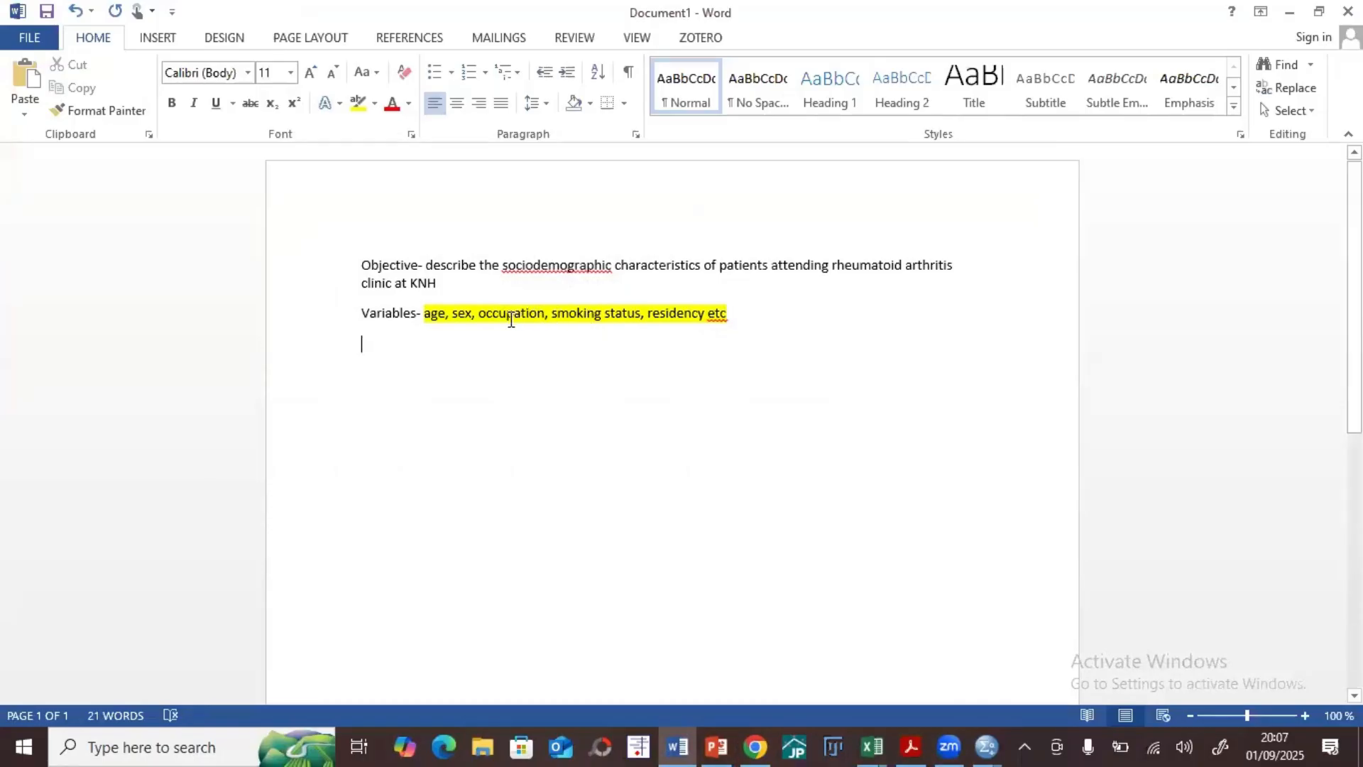
Step: Arrange the descriptive_analysis_dataset workbook in Excel side by side with the SPSS data editor
{"action": "left_click", "coordinate": [872, 745]}
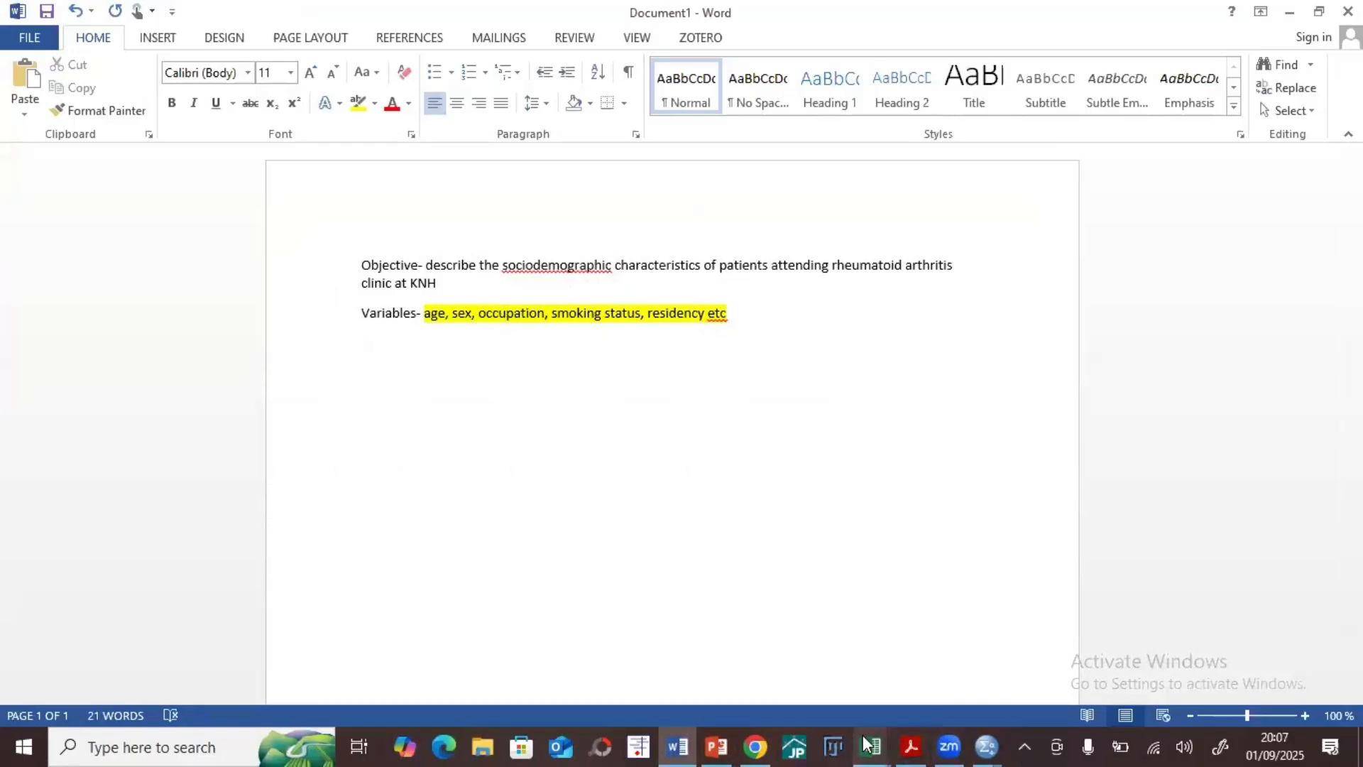
{"action": "left_click", "coordinate": [769, 654]}
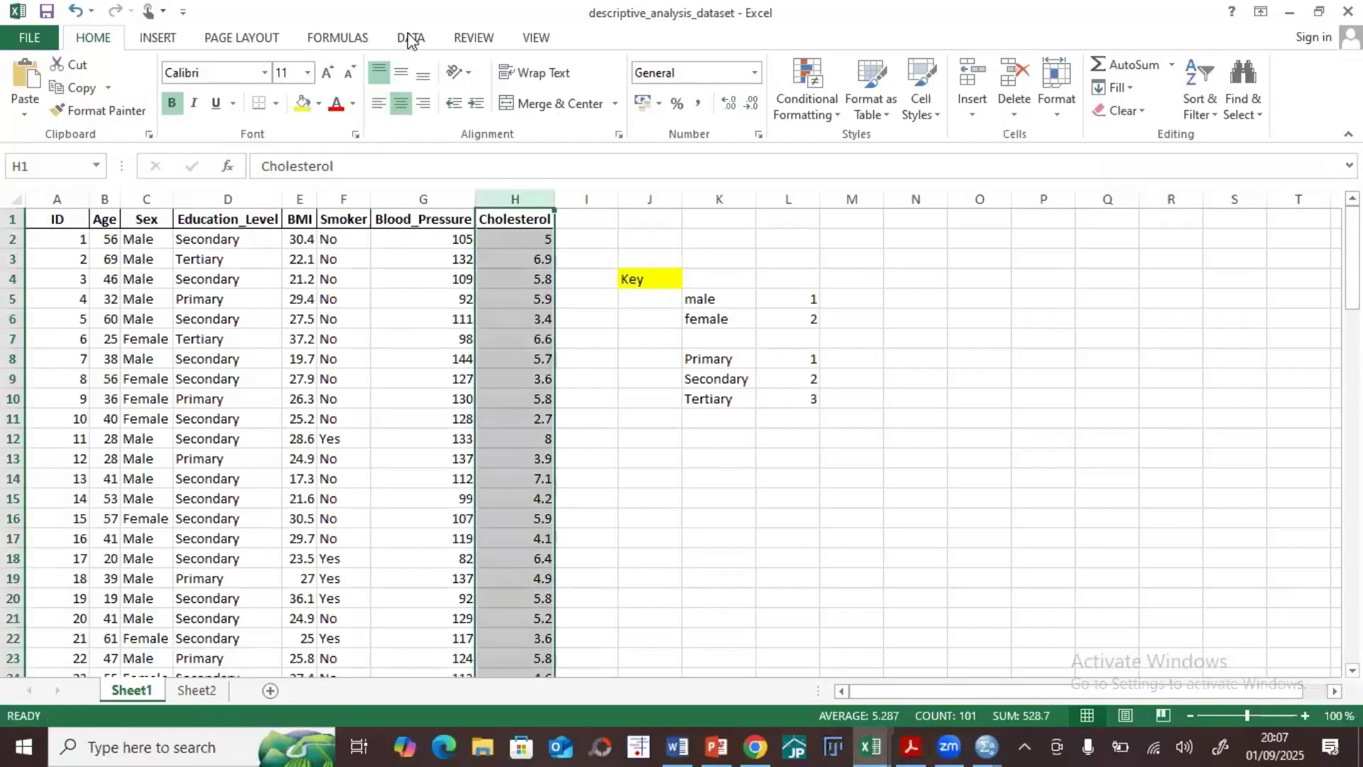
{"action": "key", "text": "super+Right"}
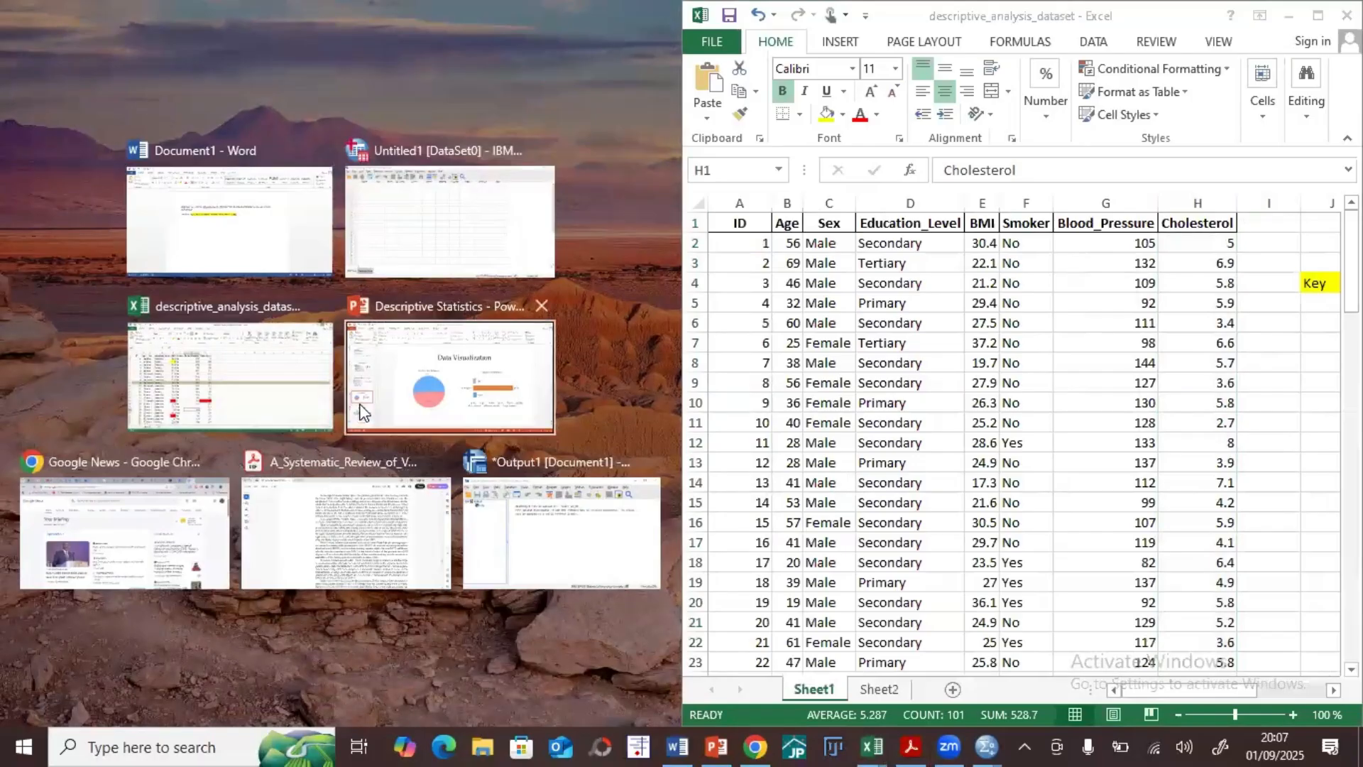
{"action": "left_click", "coordinate": [435, 237]}
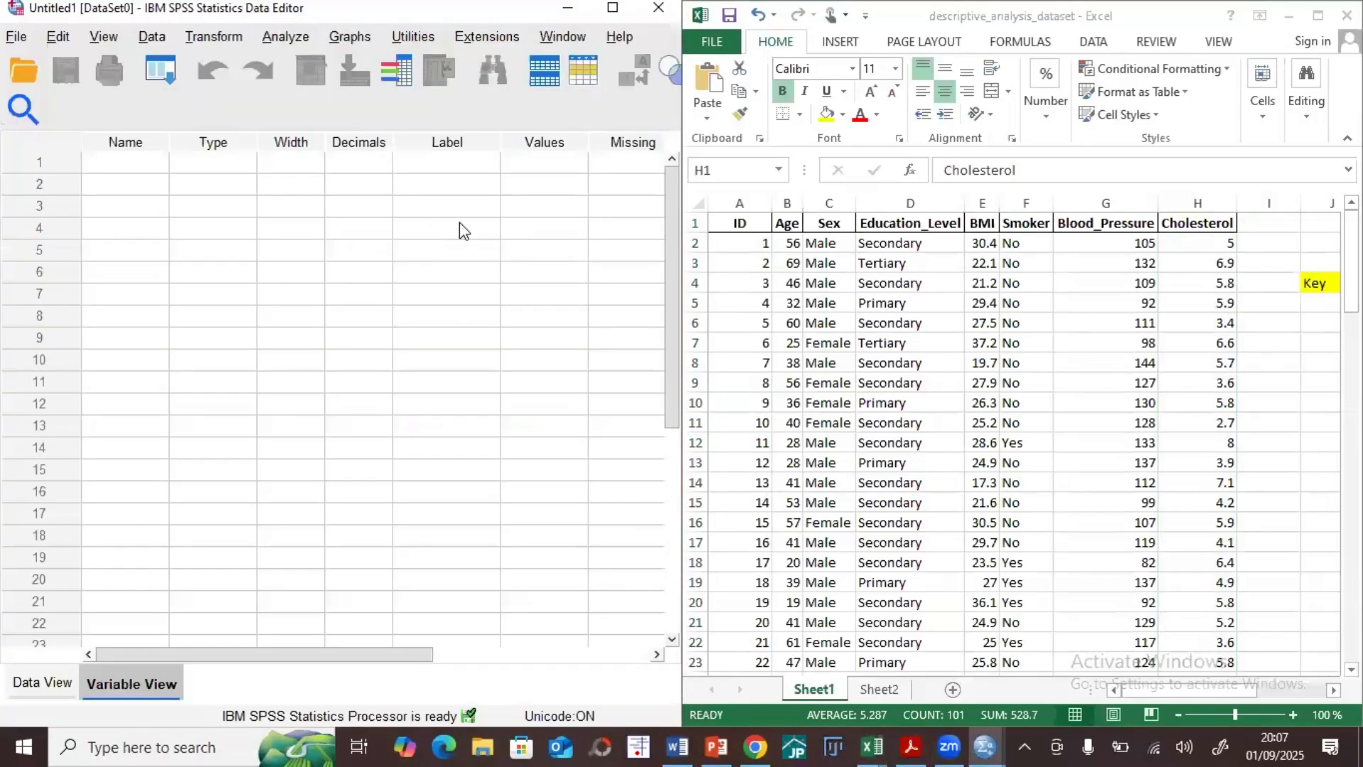
{"action": "left_click", "coordinate": [1022, 462]}
{"action": "left_click", "coordinate": [155, 229]}
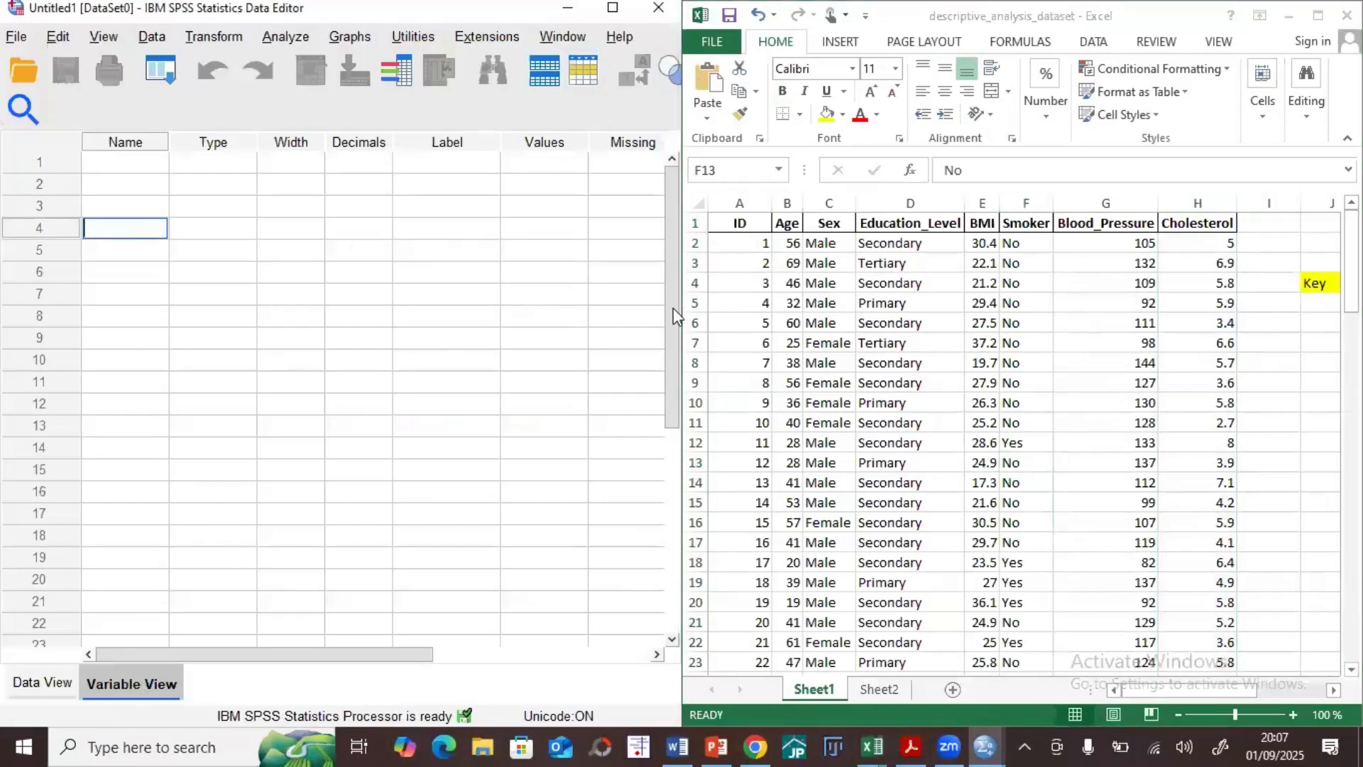
Step: Define the first SPSS variable as "StudyID", matching the ID column of the Excel dataset
{"action": "left_click", "coordinate": [751, 226]}
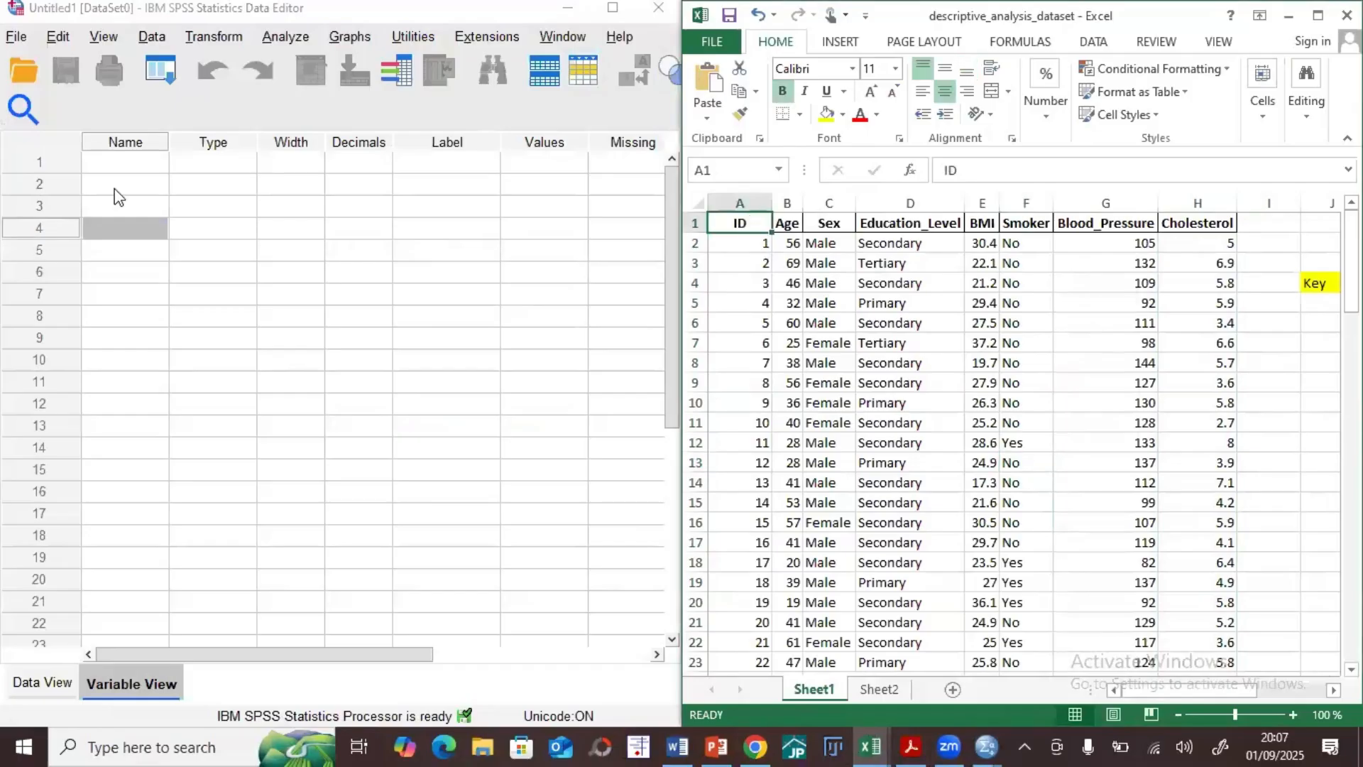
{"action": "left_click", "coordinate": [122, 162]}
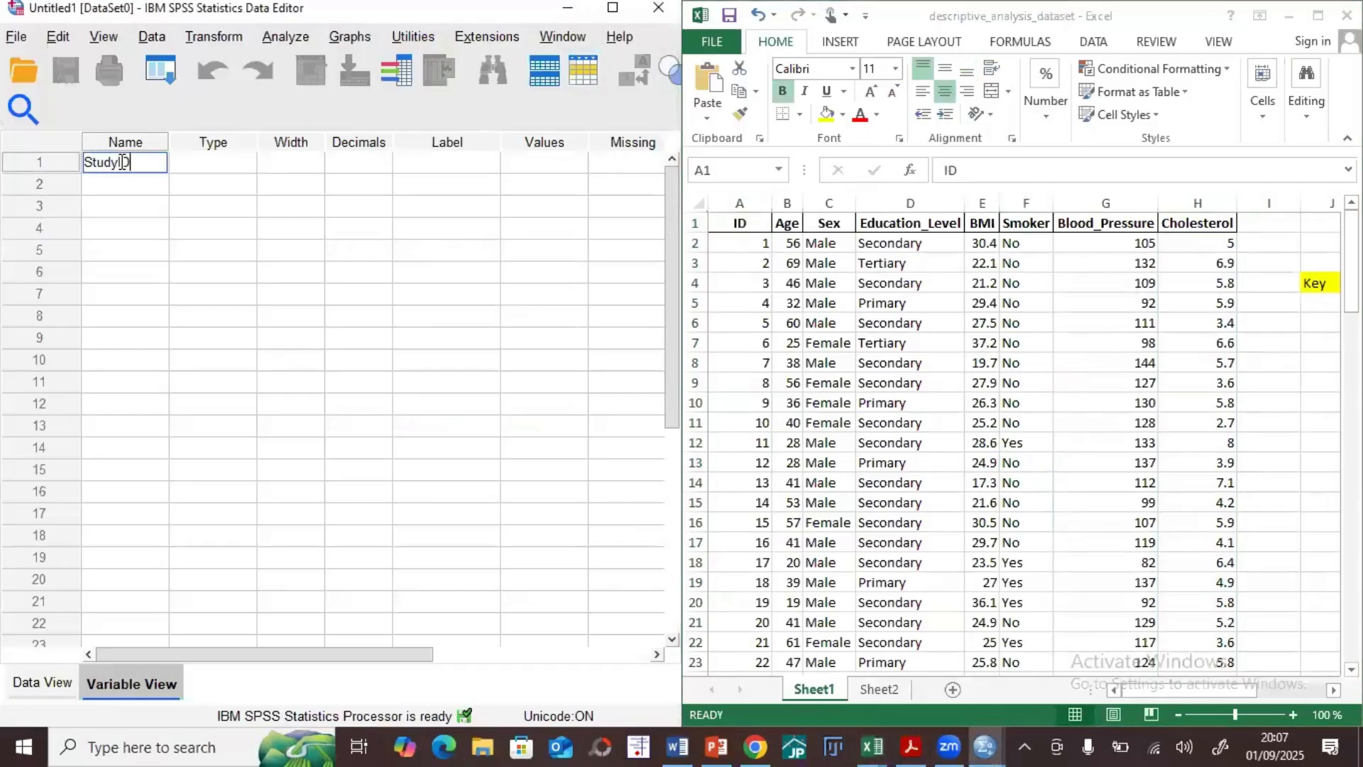
{"action": "key", "text": "Return"}
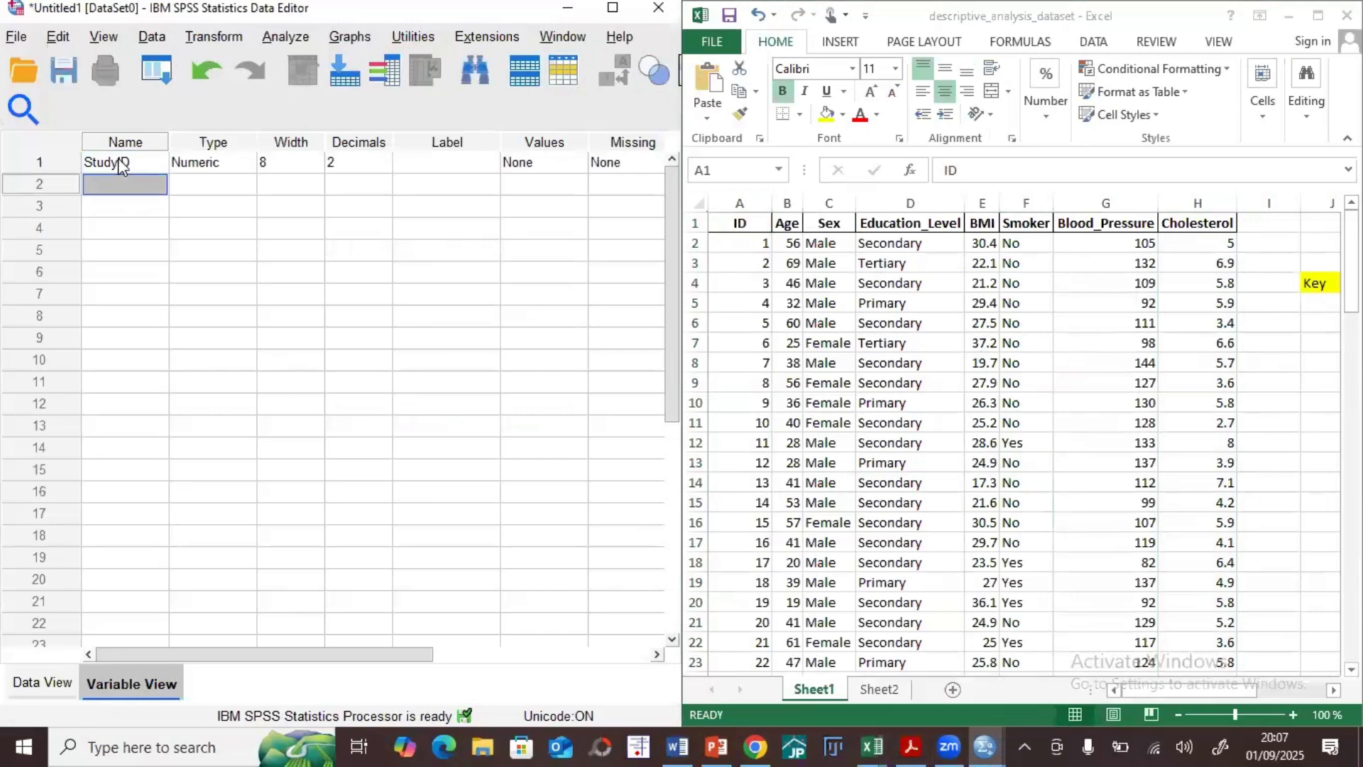
Step: Try to rename the first variable to "Study ID" with a space
{"action": "key", "text": "Up"}
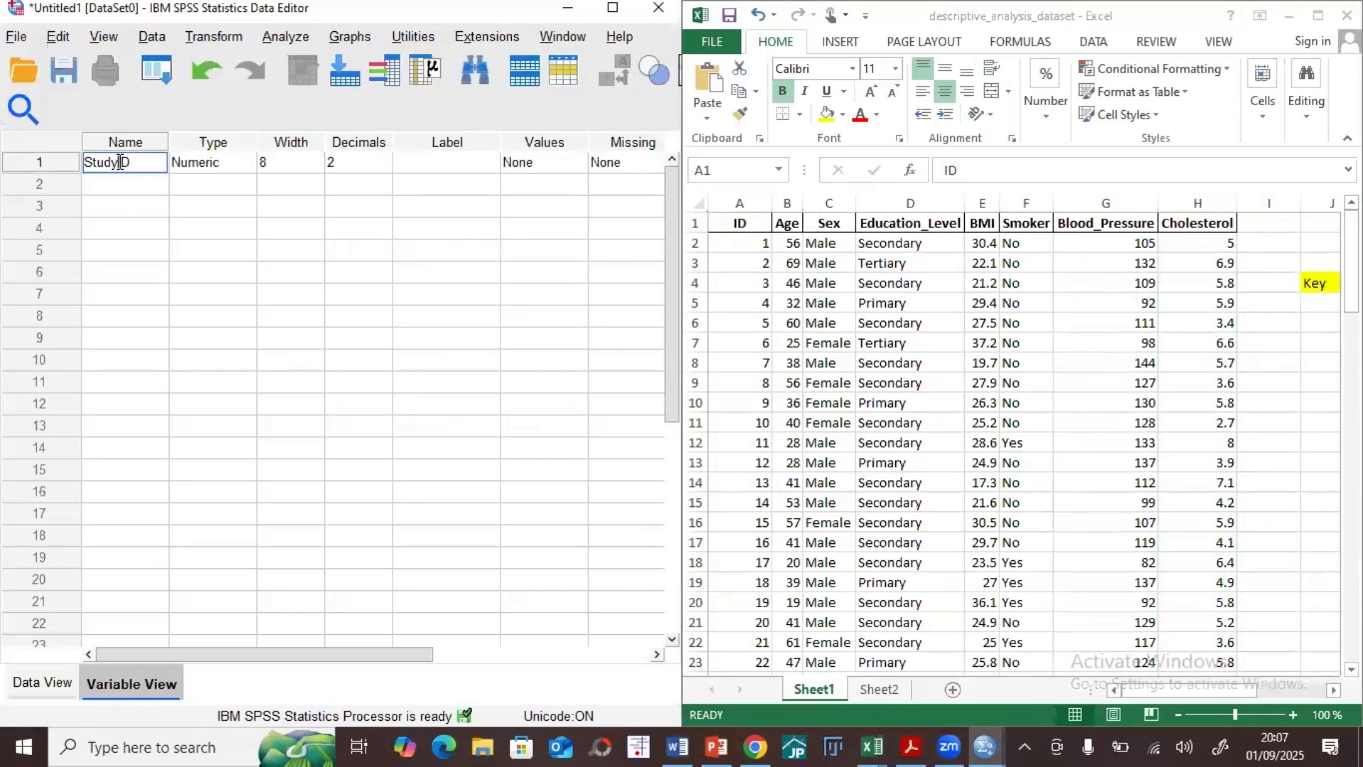
{"action": "left_click", "coordinate": [131, 217]}
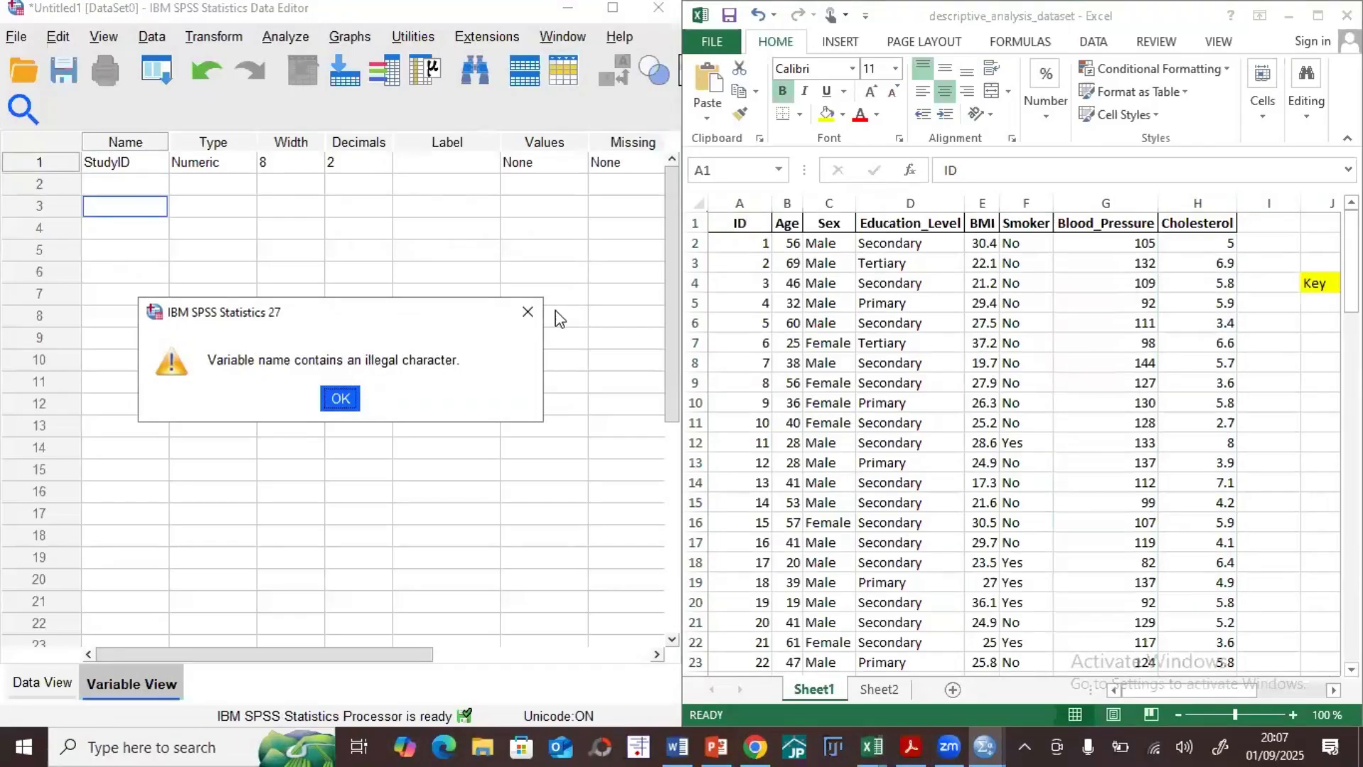
{"action": "left_click", "coordinate": [527, 312]}
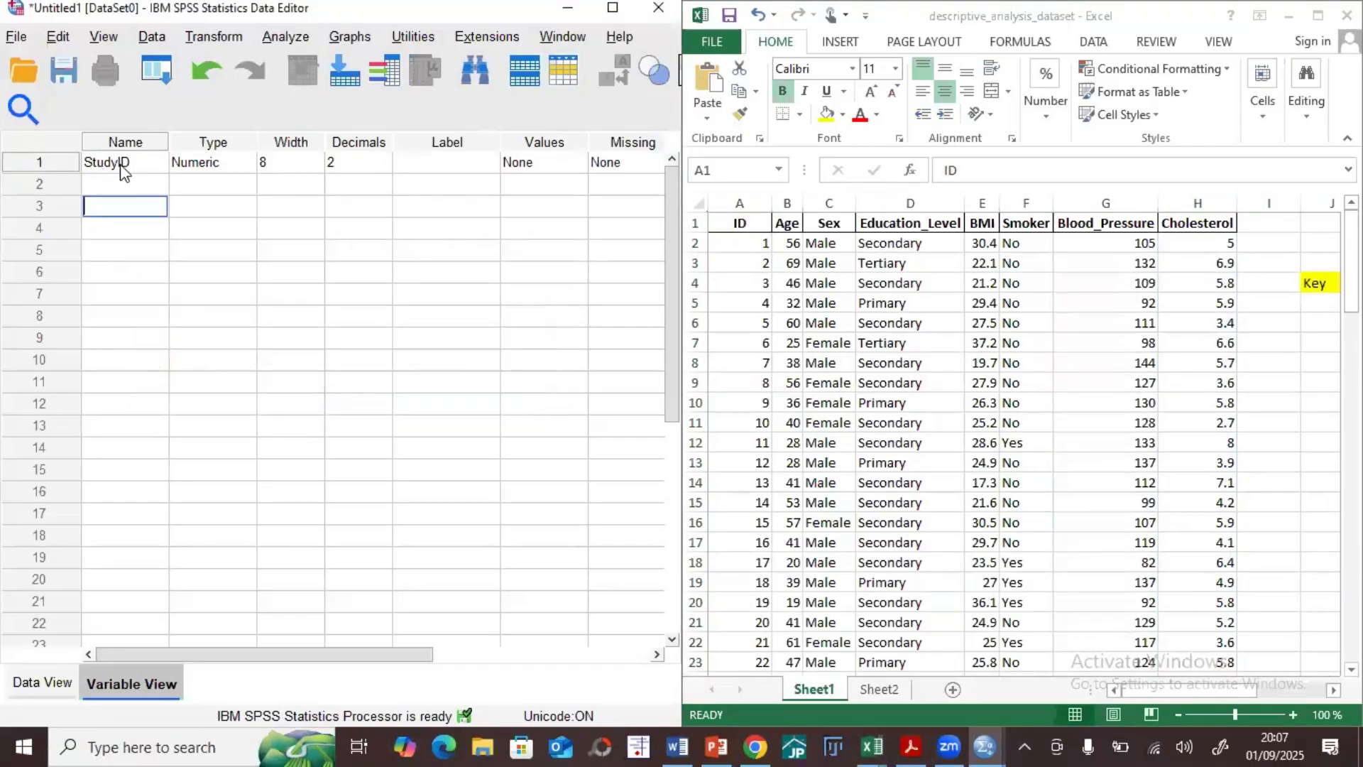
Step: Add the variables "Age" and "Sex" in rows 2 and 3
{"action": "left_click", "coordinate": [113, 186]}
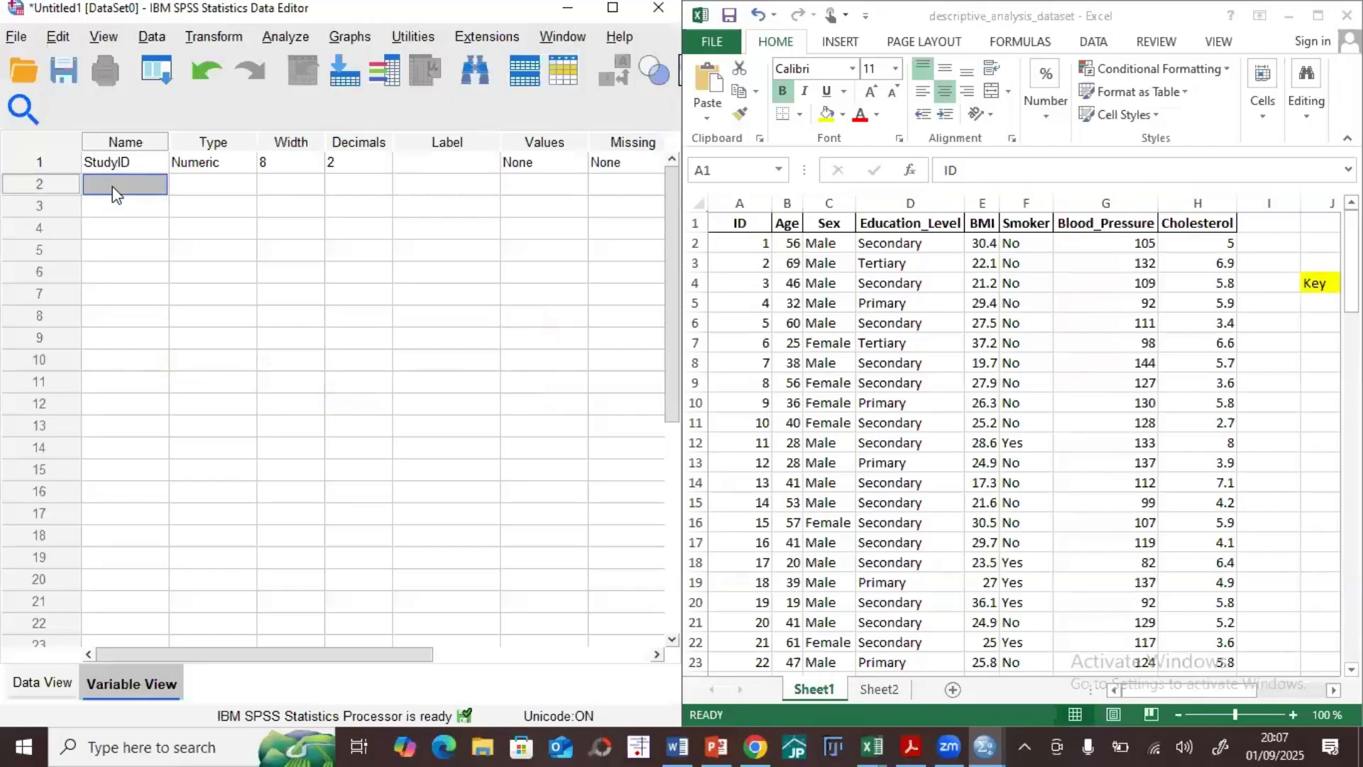
{"action": "type", "text": "Age"}
{"action": "left_click", "coordinate": [128, 206]}
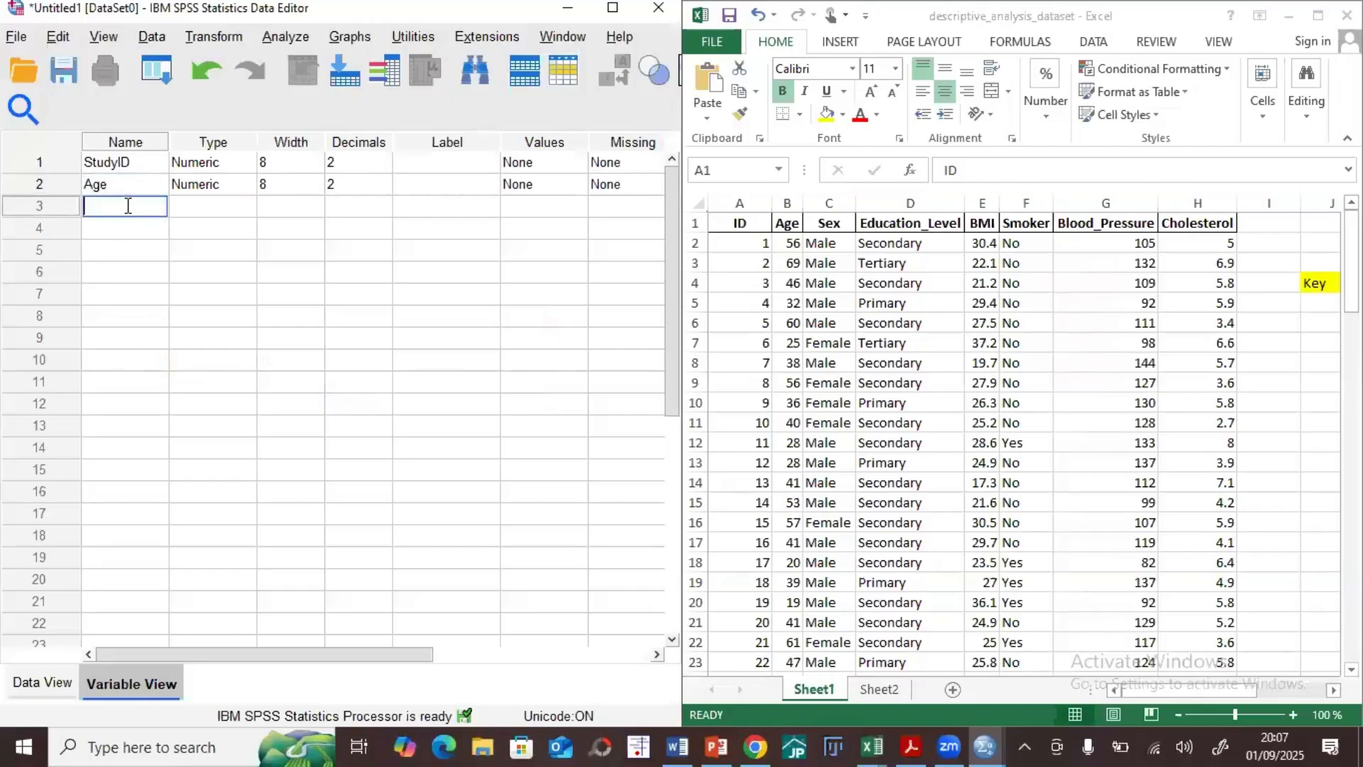
{"action": "type", "text": "Sex"}
Step: Try to name the fourth variable "Education Level" with a space
{"action": "left_click", "coordinate": [138, 228]}
{"action": "type", "text": "Educatio"}
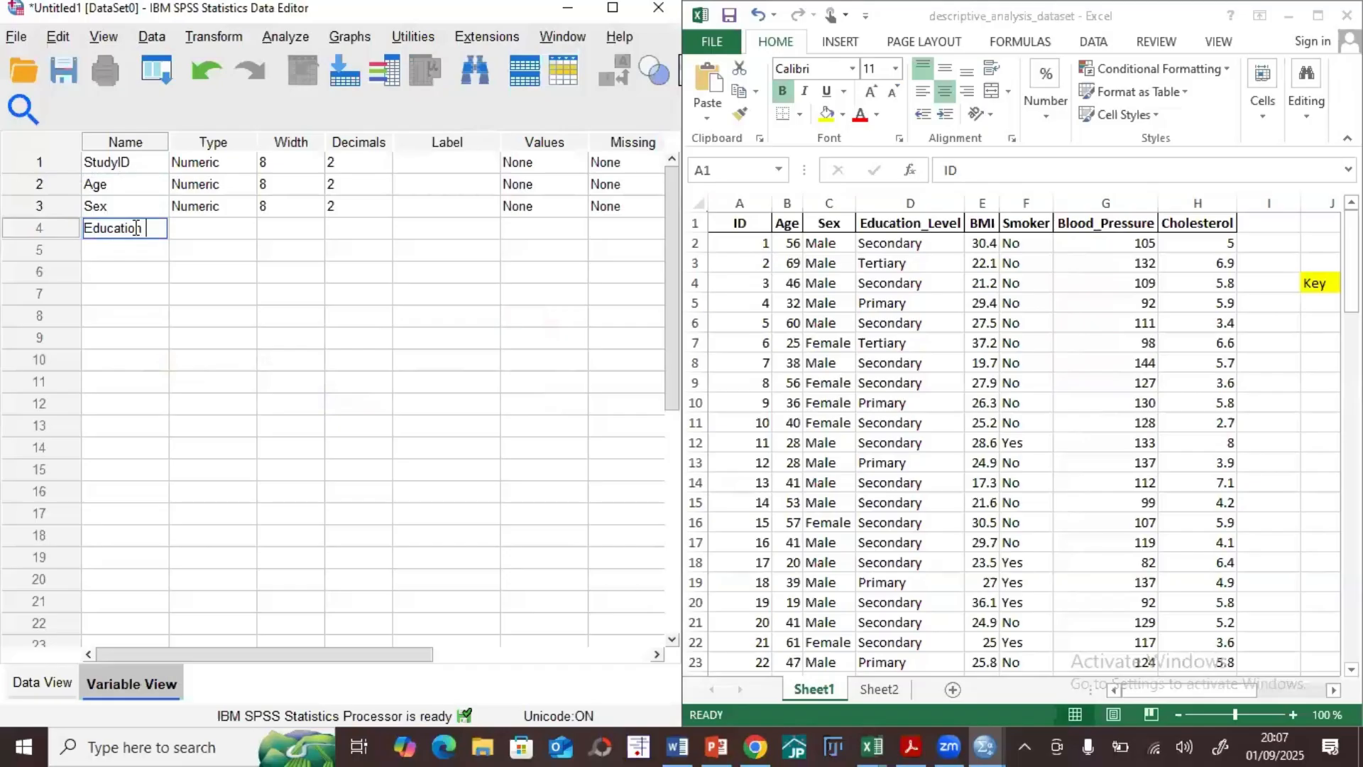
{"action": "type", "text": "n Level"}
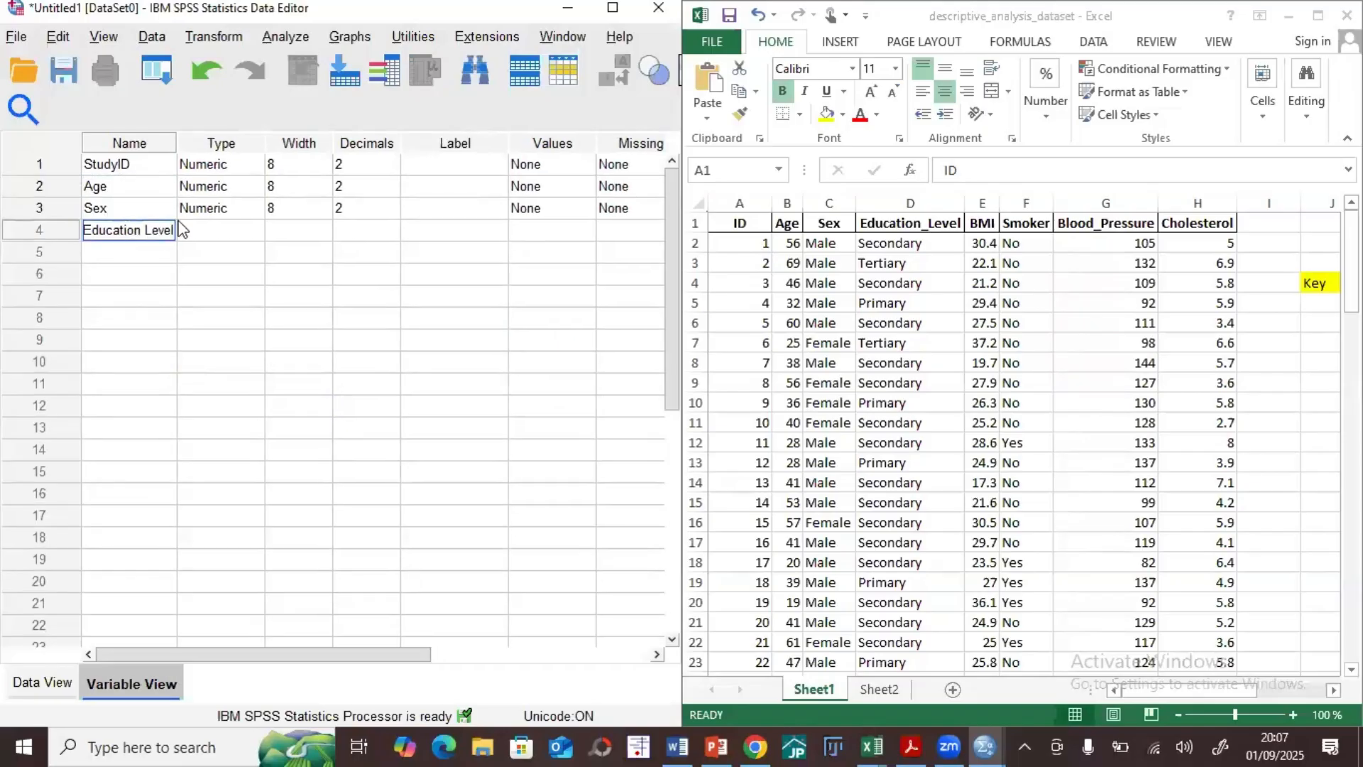
{"action": "left_click", "coordinate": [162, 319]}
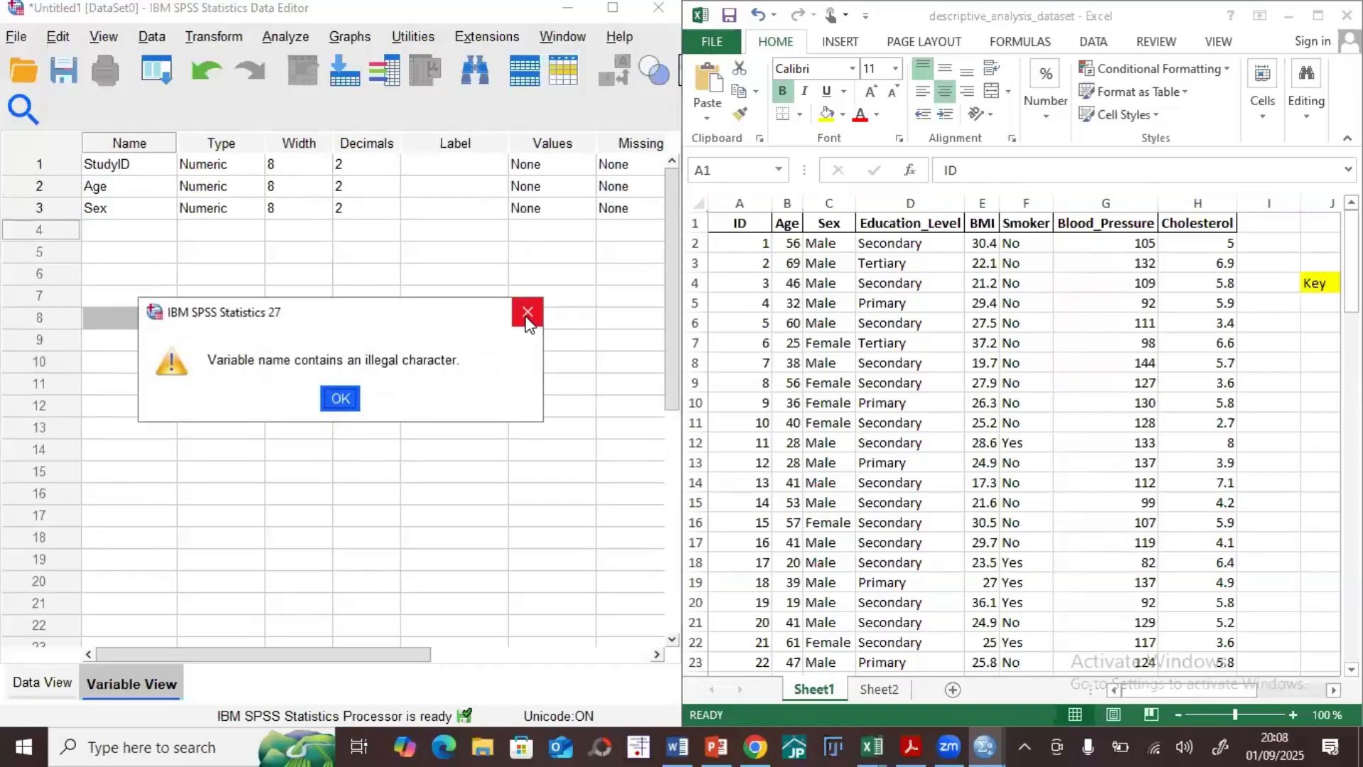
{"action": "key", "text": "Return"}
Step: Name the fourth variable "EducationLevel" without a space
{"action": "left_click", "coordinate": [106, 230]}
{"action": "type", "text": "E"}
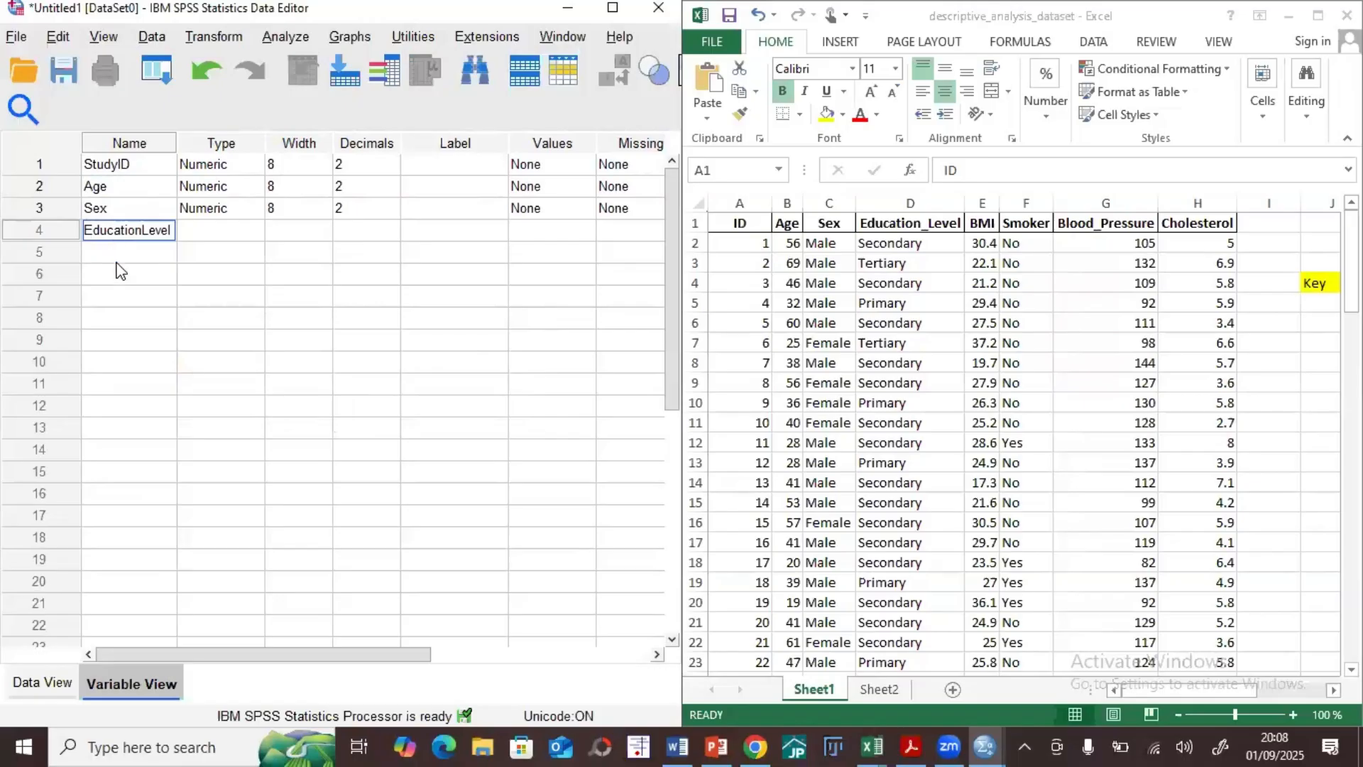
{"action": "type", "text": "ducationLevel"}
Step: Add the variables "BMI" and "Smoking" in rows 5 and 6
{"action": "left_click", "coordinate": [118, 252]}
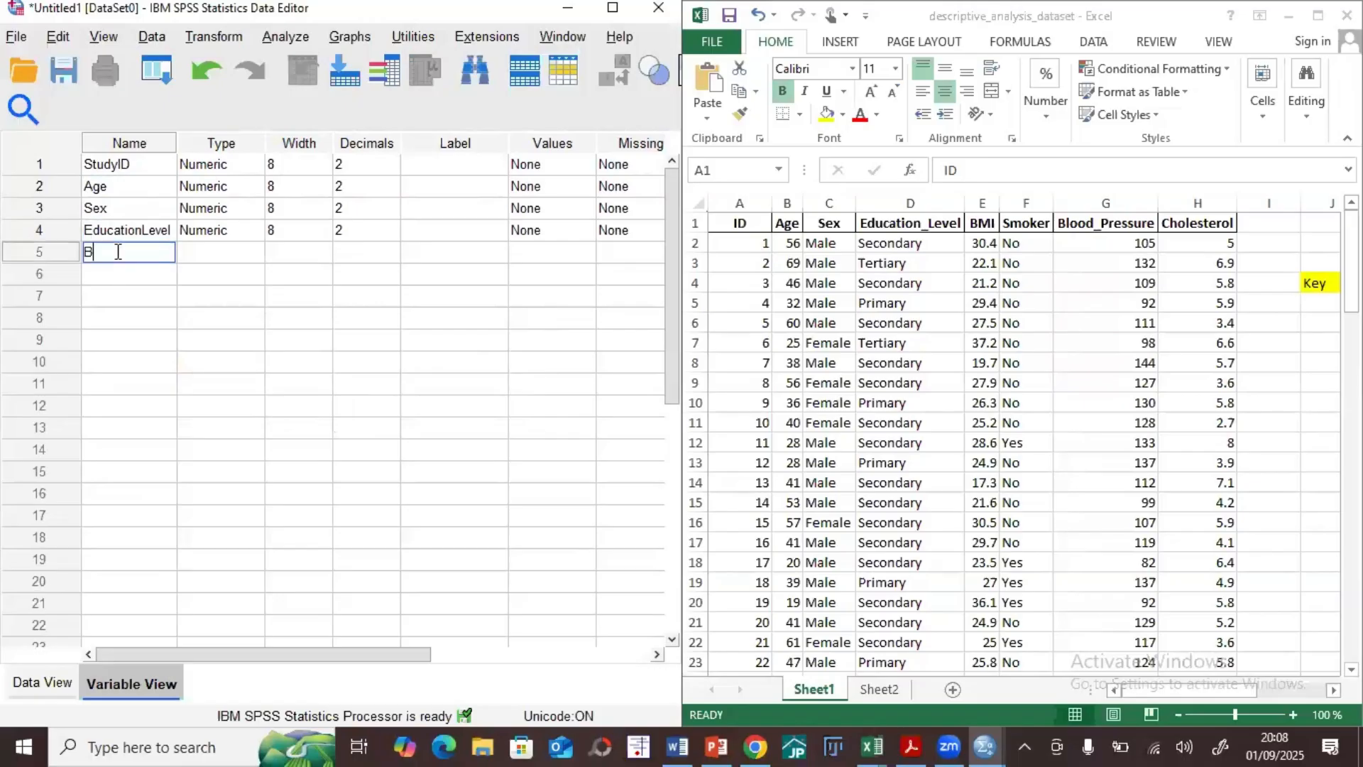
{"action": "left_click", "coordinate": [117, 274]}
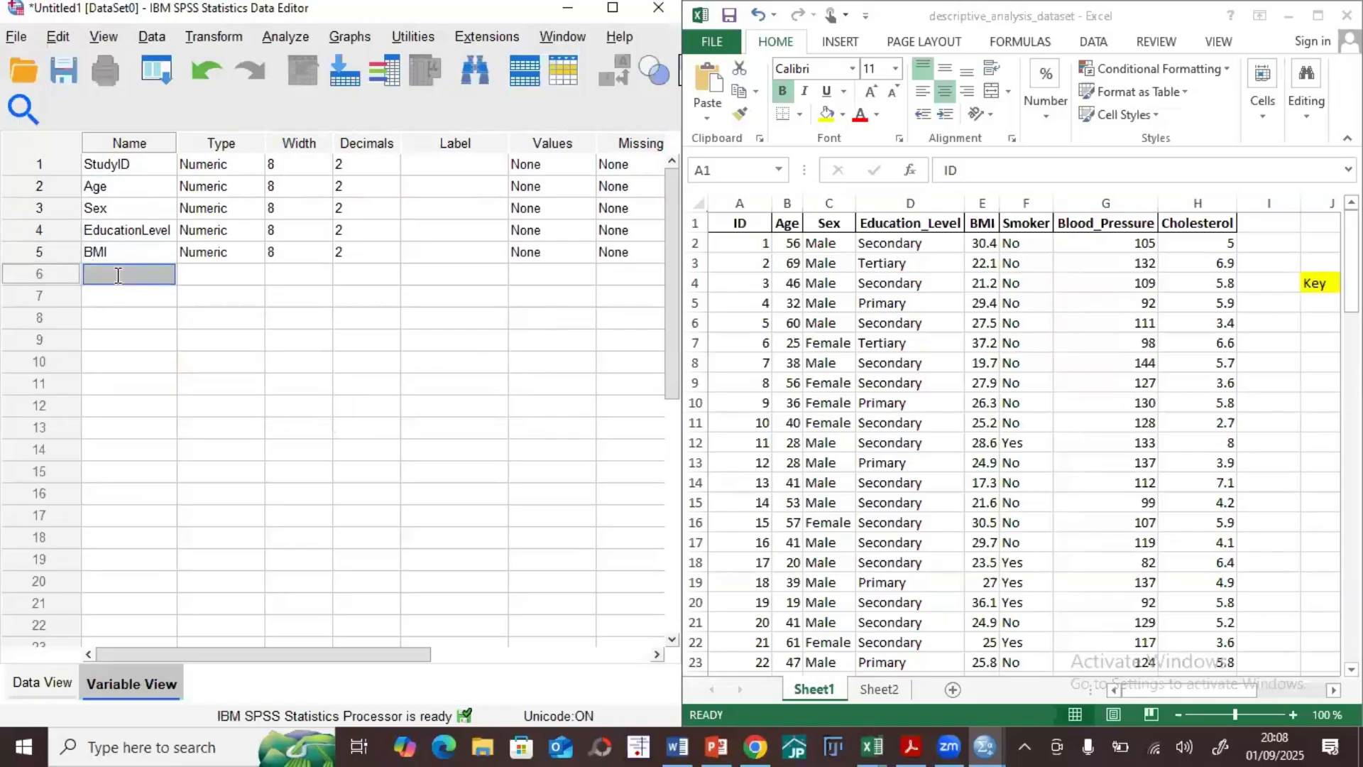
{"action": "type", "text": "Sm"}
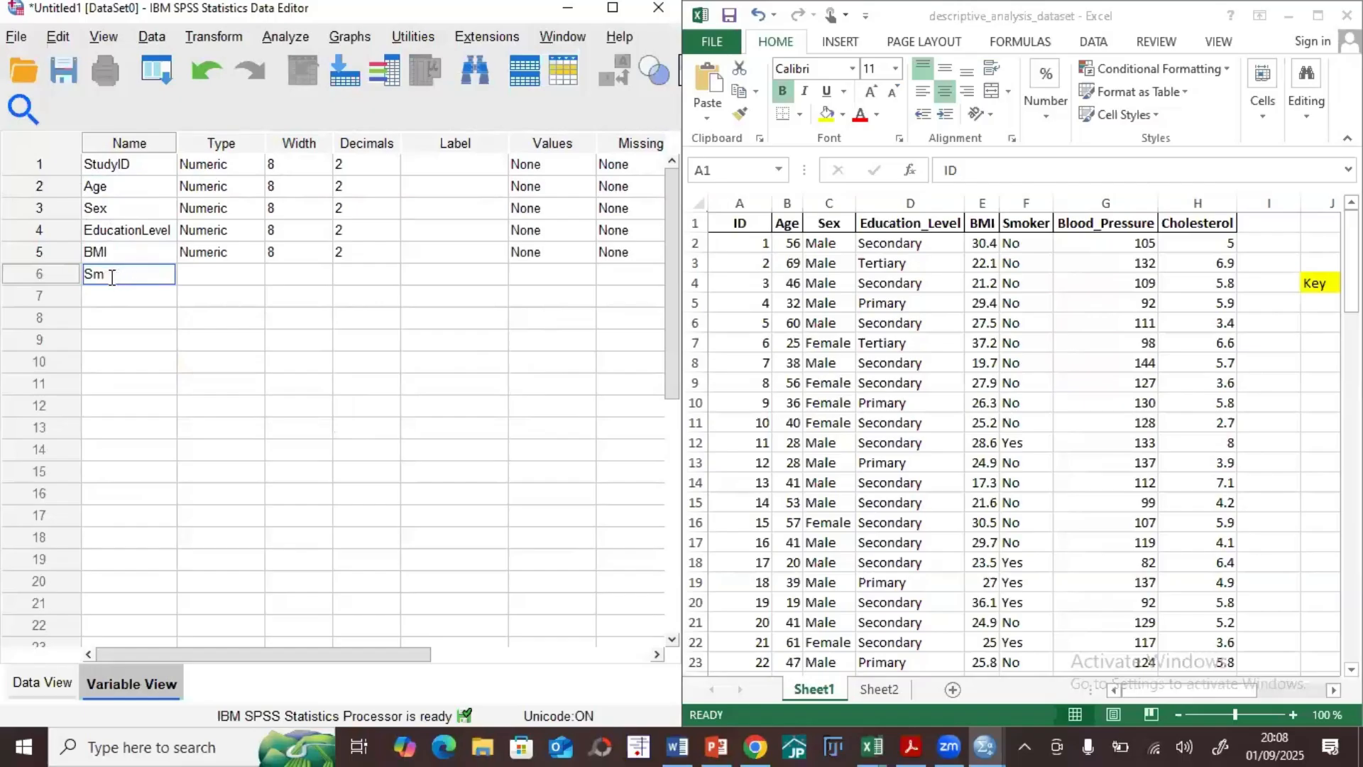
{"action": "type", "text": "oking"}
Step: Add the variables "BP" and "Chol" in rows 7 and 8
{"action": "left_click", "coordinate": [108, 295]}
{"action": "type", "text": "B"}
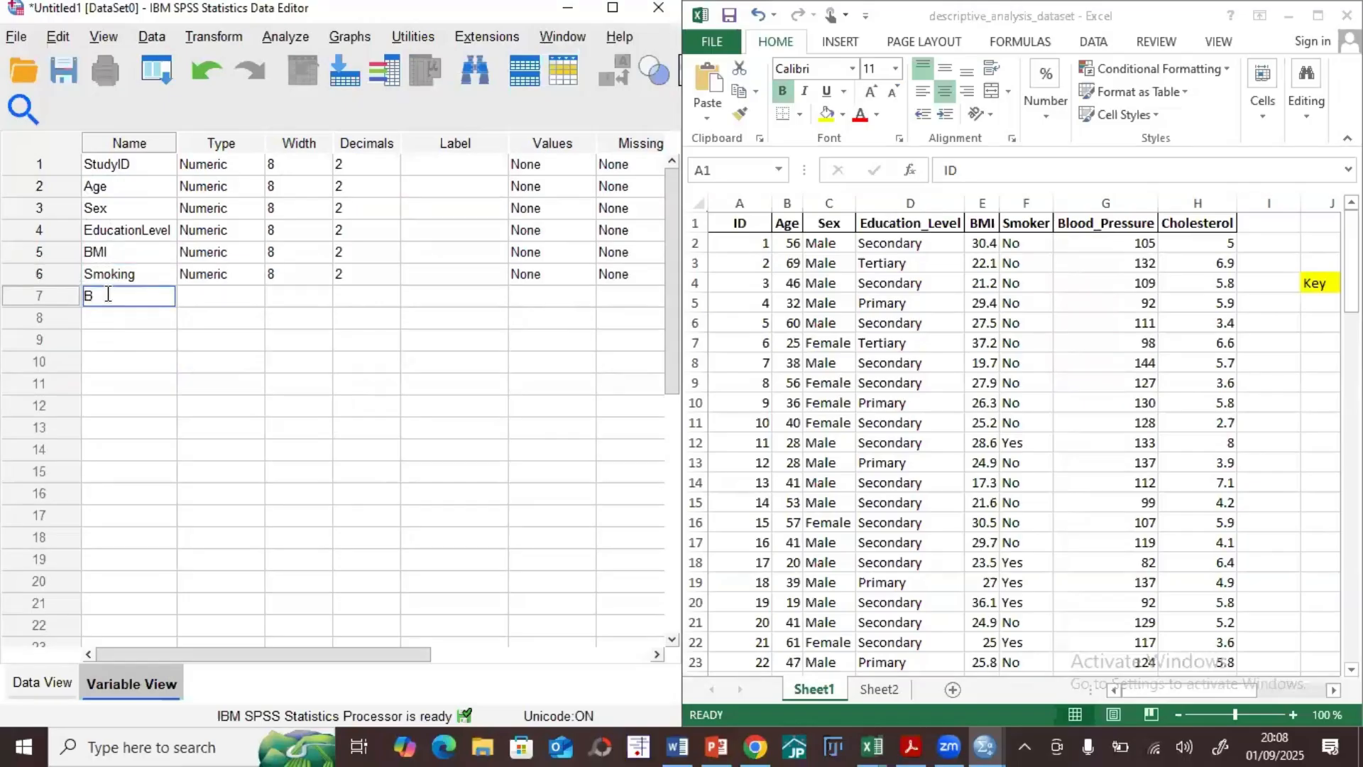
{"action": "type", "text": "P"}
{"action": "left_click", "coordinate": [114, 310]}
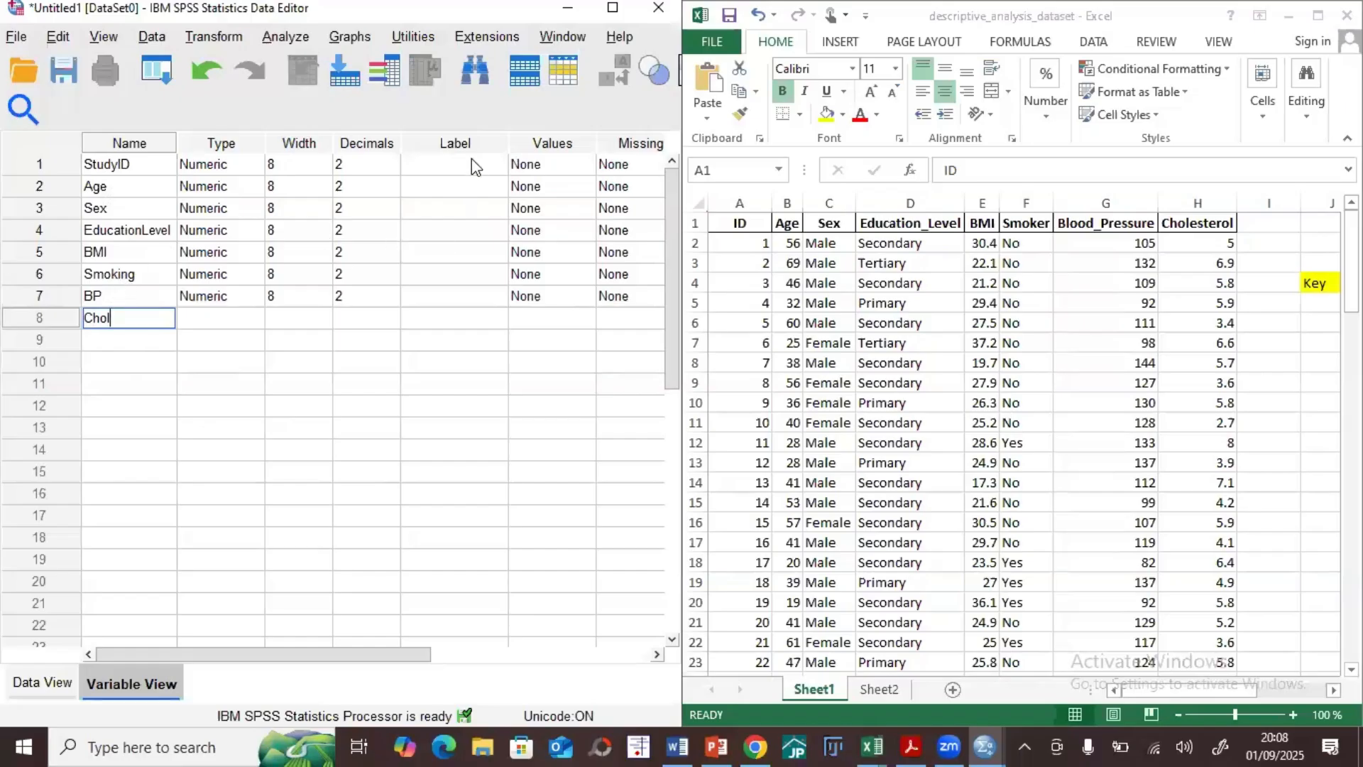
Step: Label the StudyID variable "Study ID" and the EducationLevel variable "Education level"
{"action": "left_click", "coordinate": [454, 169]}
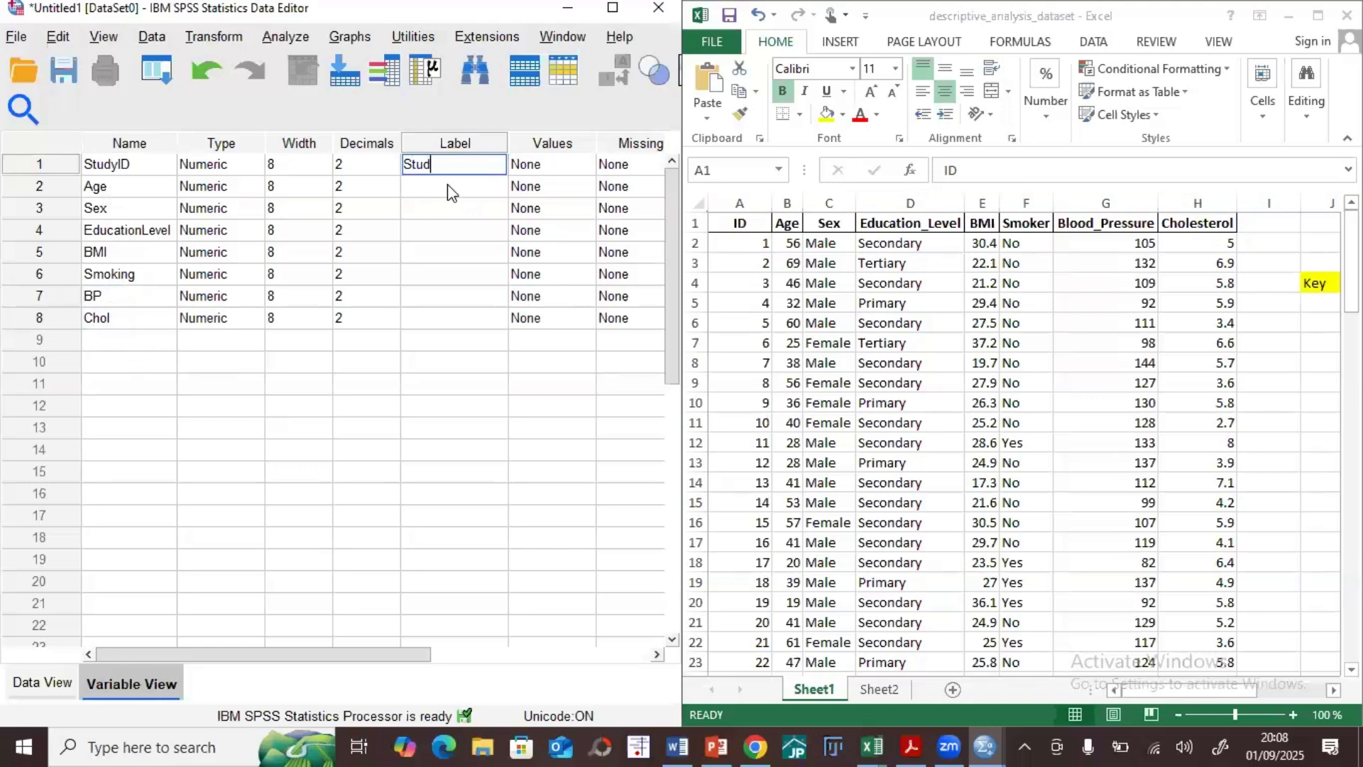
{"action": "left_click", "coordinate": [443, 294]}
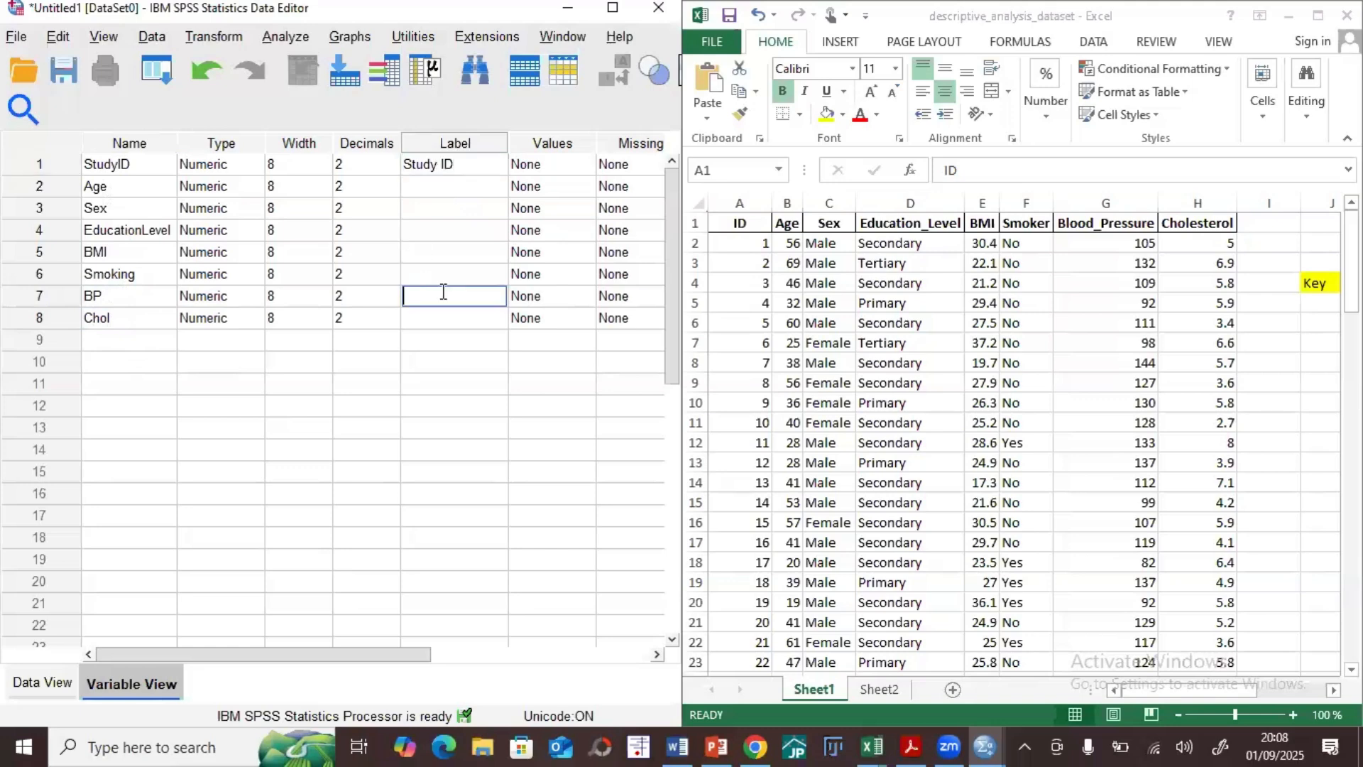
{"action": "left_click", "coordinate": [395, 234]}
{"action": "left_click", "coordinate": [423, 235]}
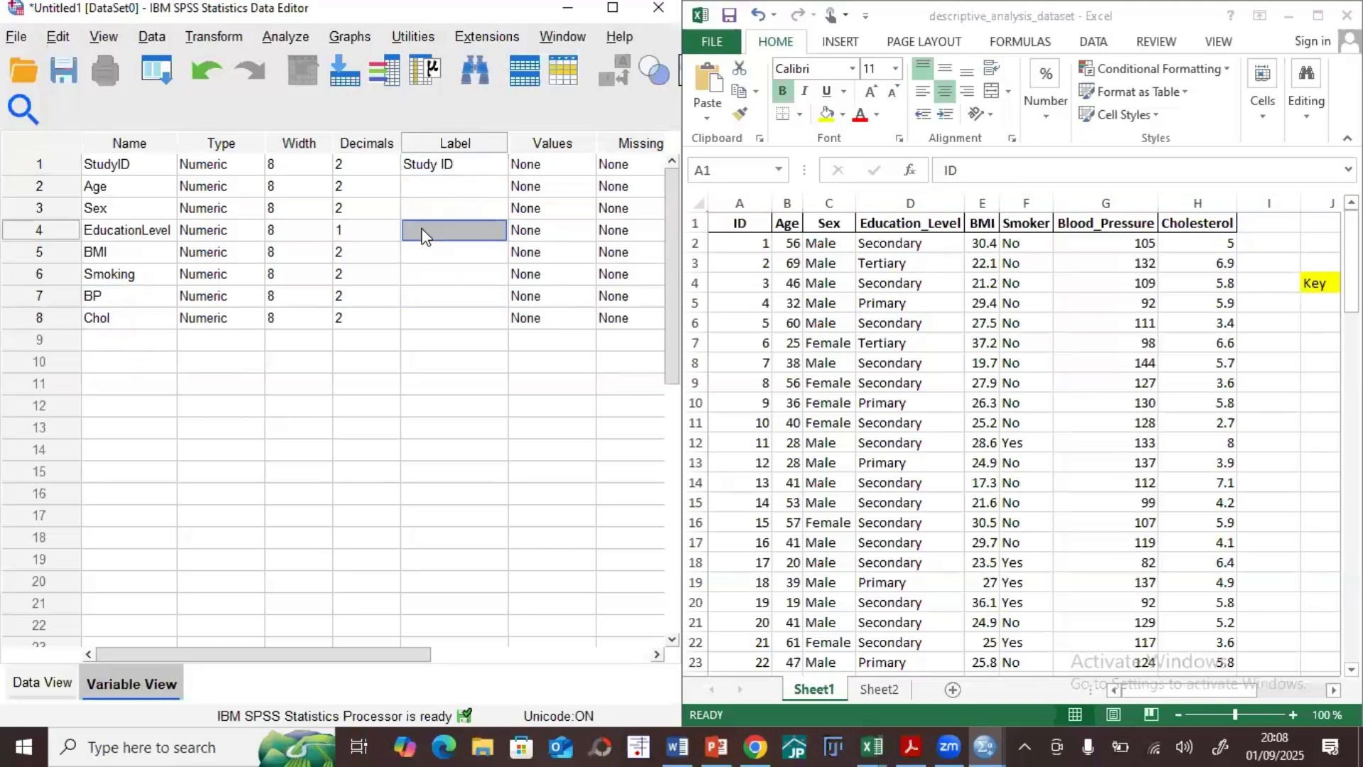
{"action": "type", "text": "Education level"}
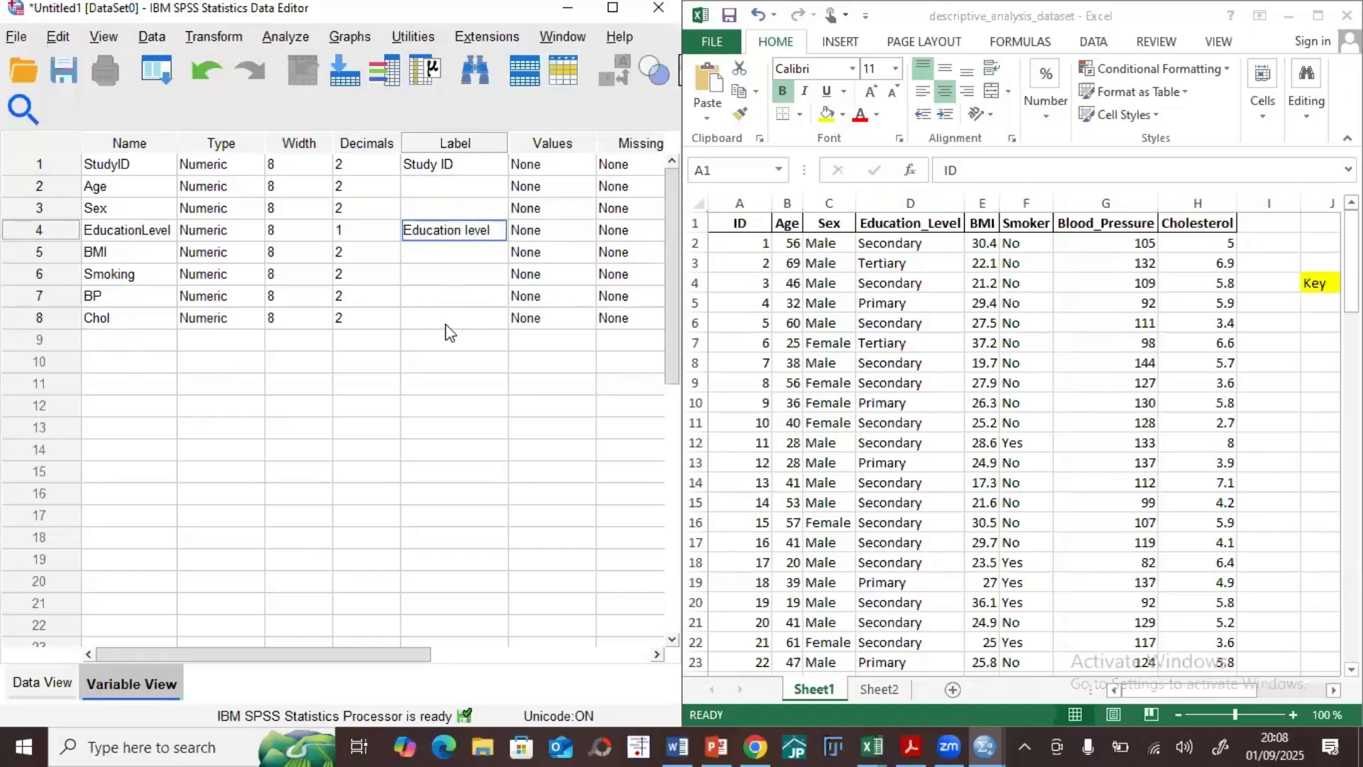
{"action": "left_click", "coordinate": [445, 323]}
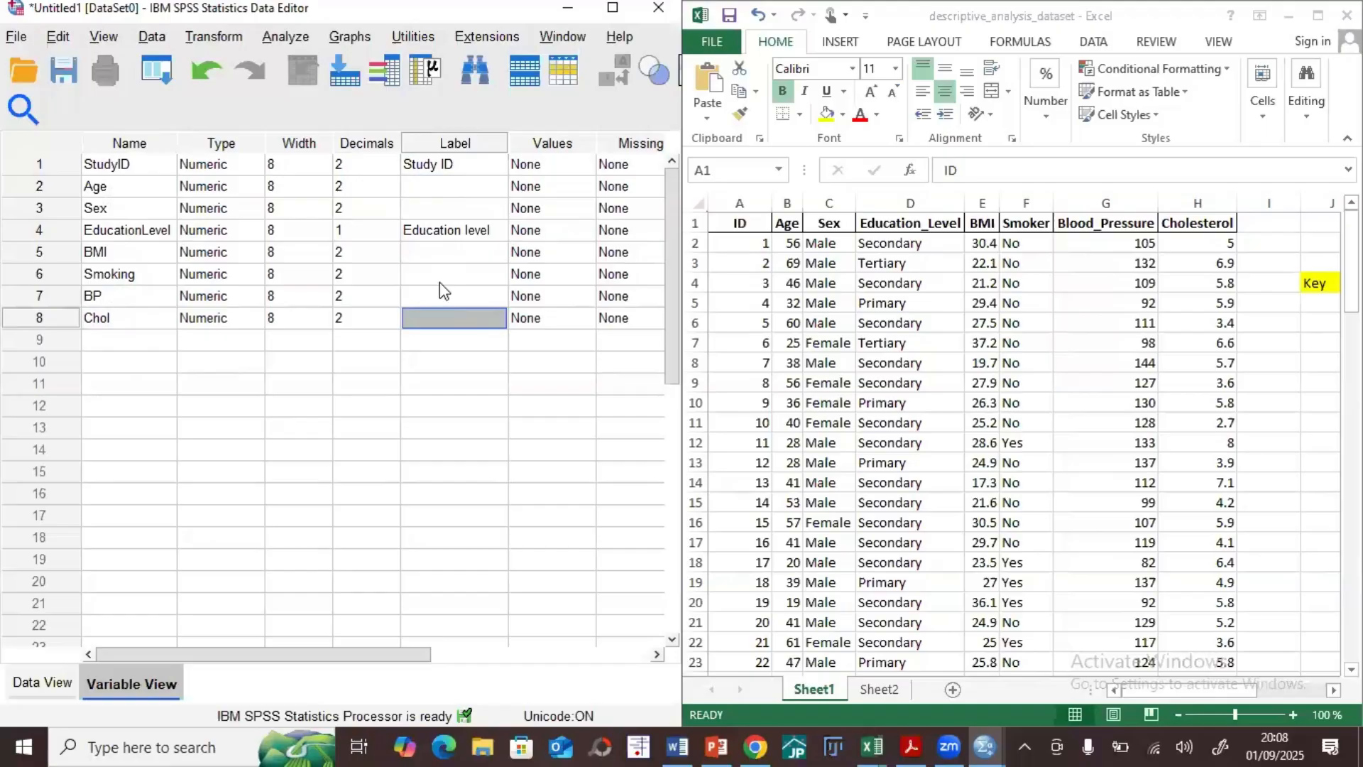
Step: Label the BP variable "Systolic Blood Pressure"
{"action": "left_click", "coordinate": [437, 291]}
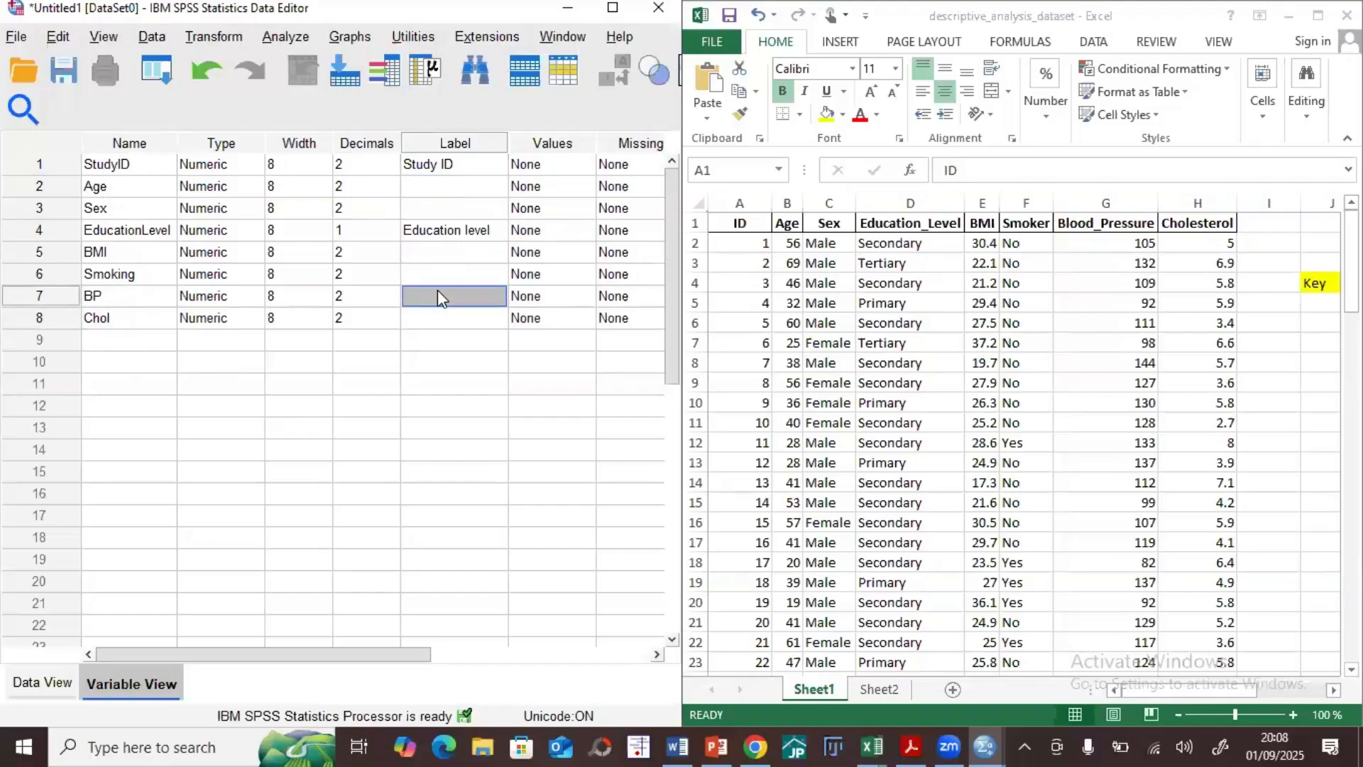
{"action": "type", "text": "Blood"}
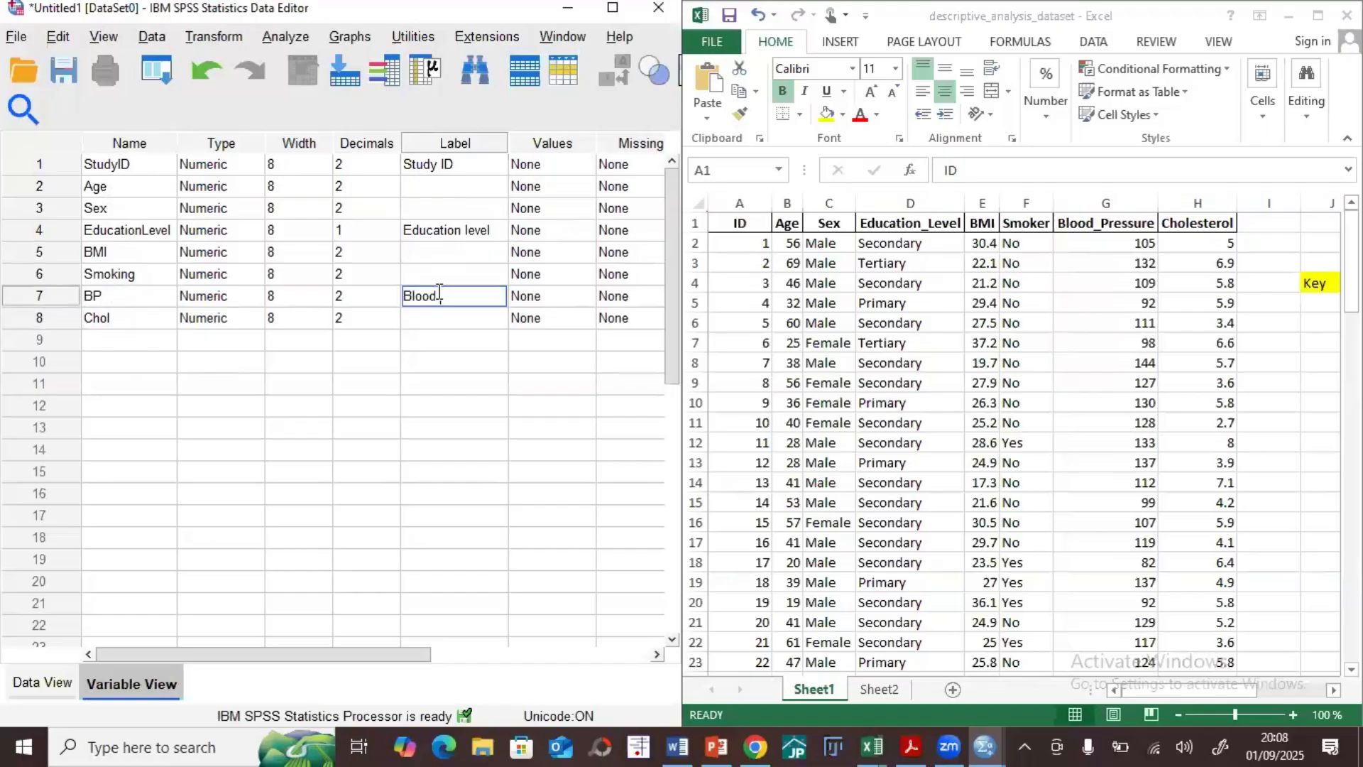
{"action": "type", "text": "Systolic Blood P"}
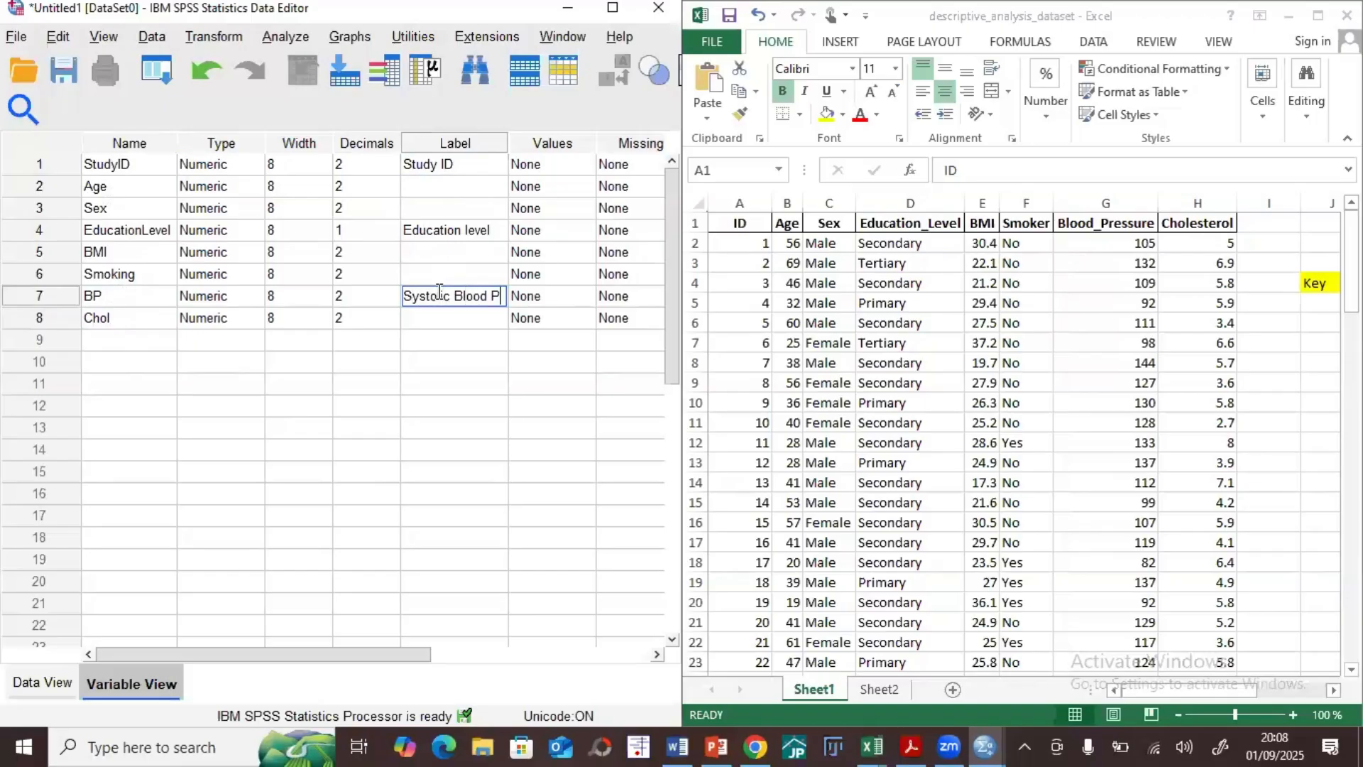
{"action": "type", "text": "ressure"}
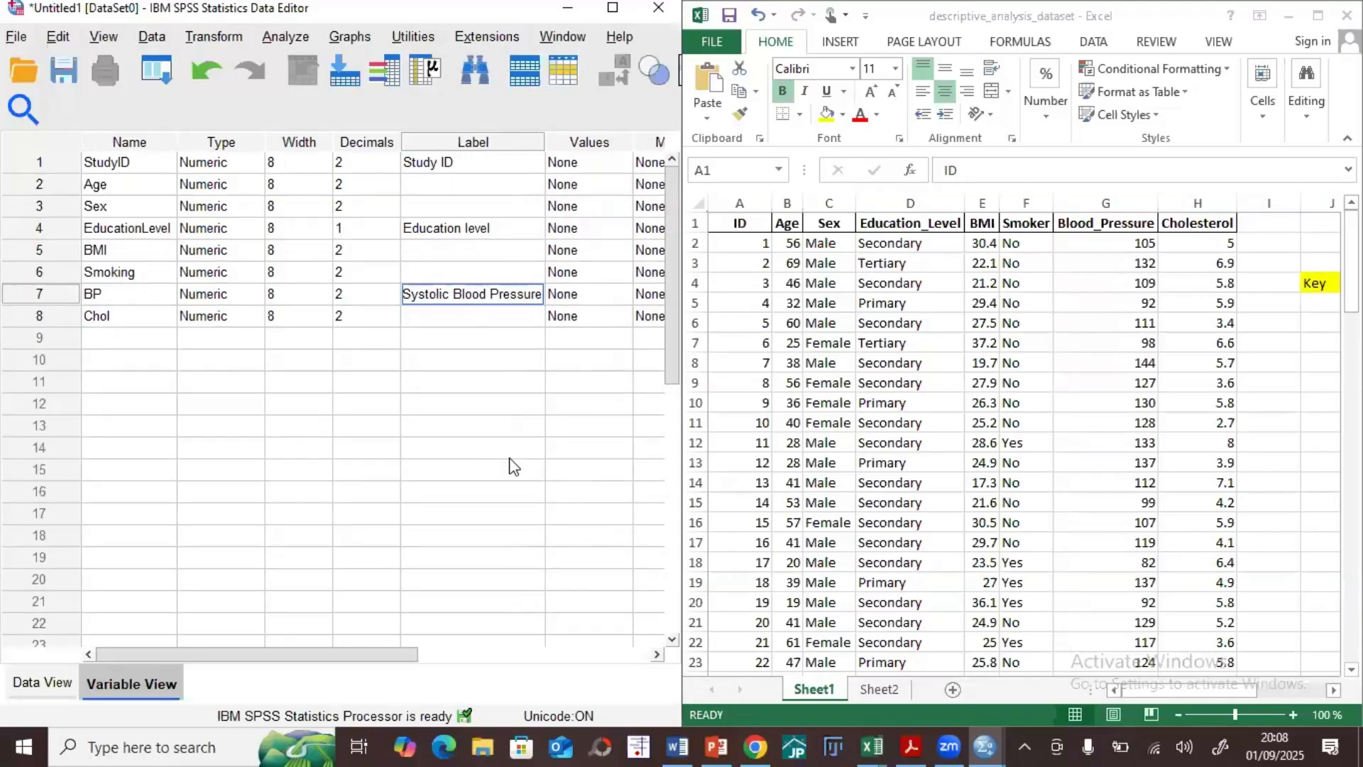
{"action": "left_click", "coordinate": [589, 492]}
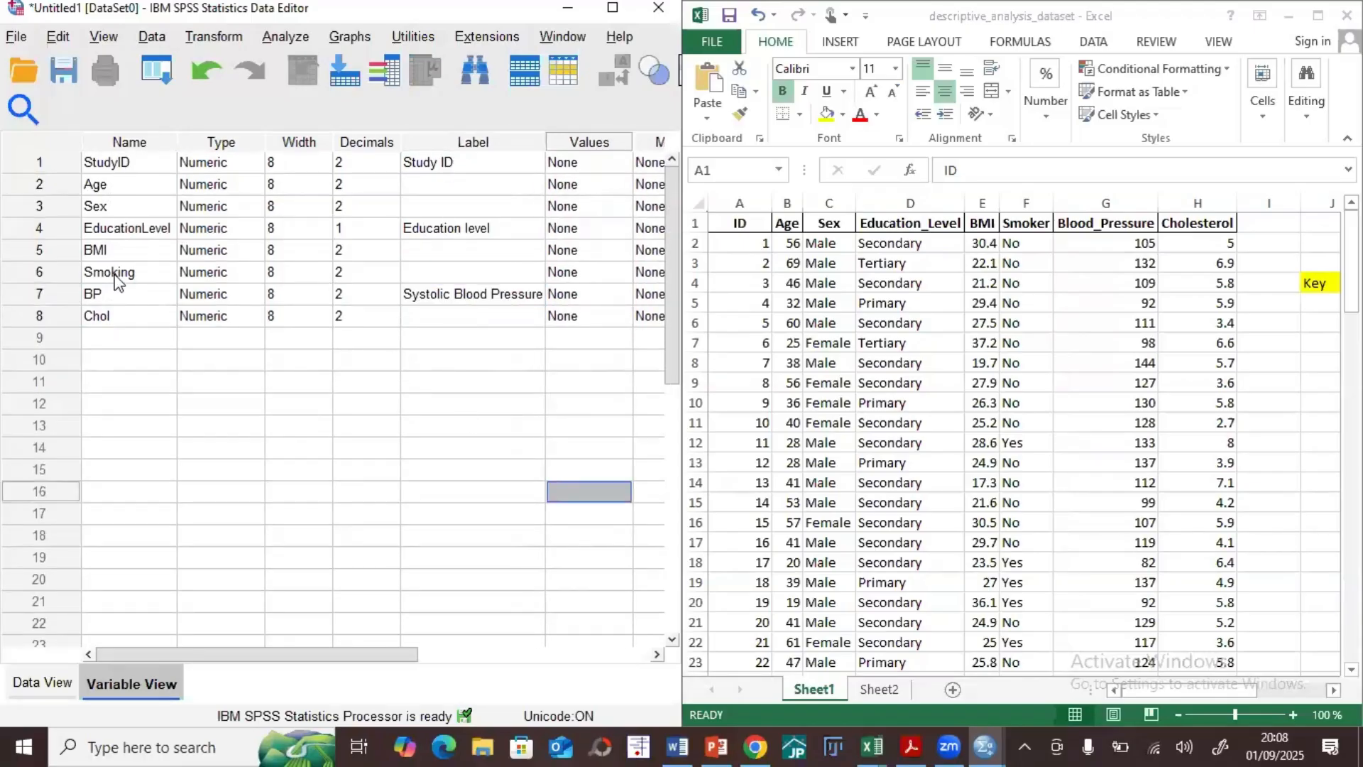
Step: Shorten the fourth variable's name to "EducLevel"
{"action": "left_click", "coordinate": [114, 228]}
{"action": "type", "text": "E"}
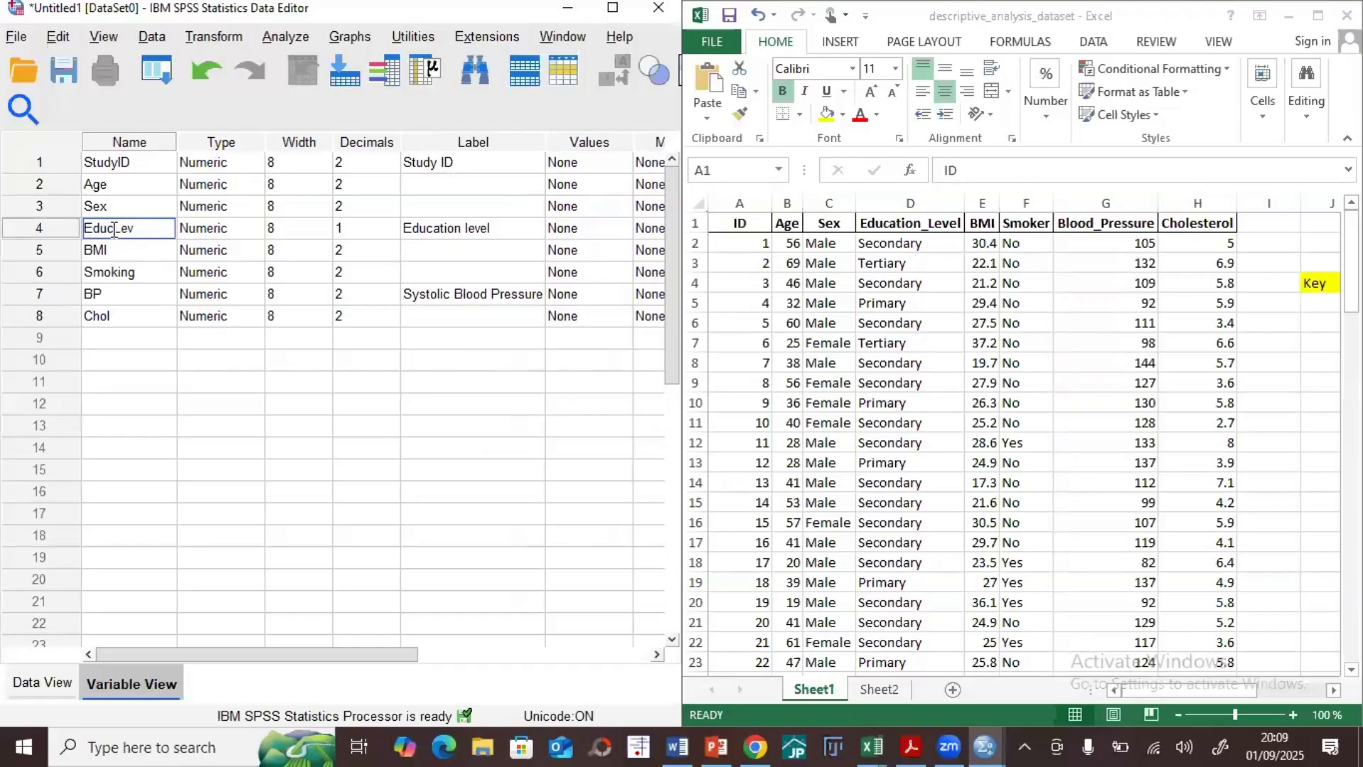
{"action": "left_click", "coordinate": [168, 406]}
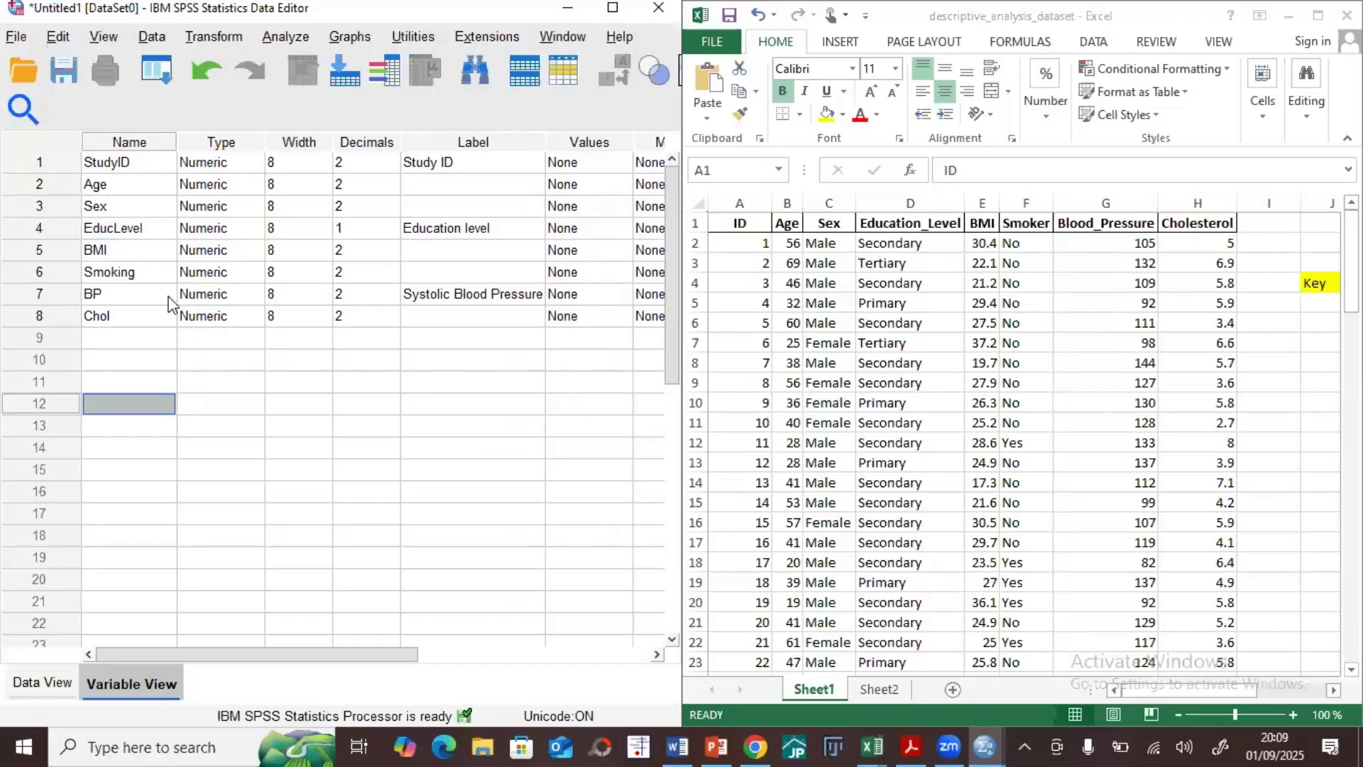
{"action": "double_click", "coordinate": [475, 229]}
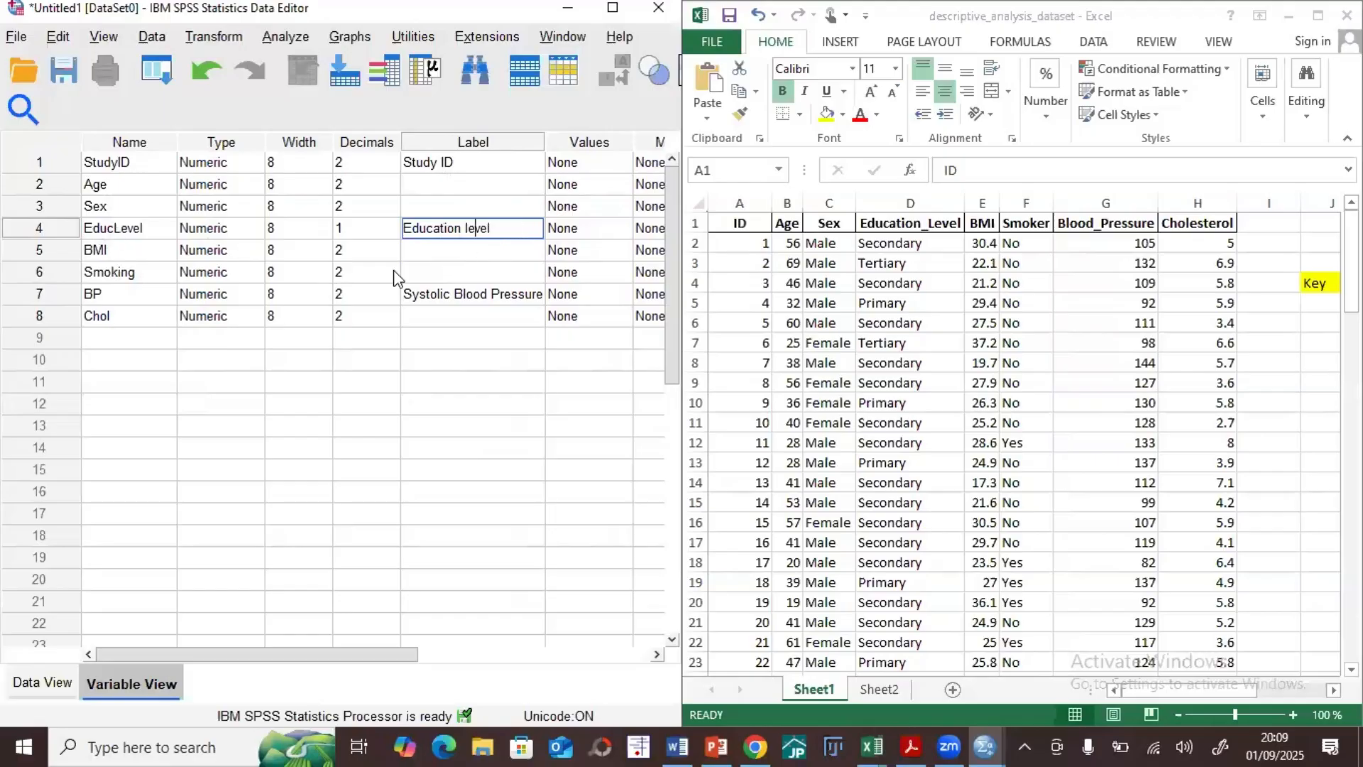
Step: Rename the BP variable "SBP" and label the Chol variable "Cholestrol"
{"action": "left_click", "coordinate": [93, 291]}
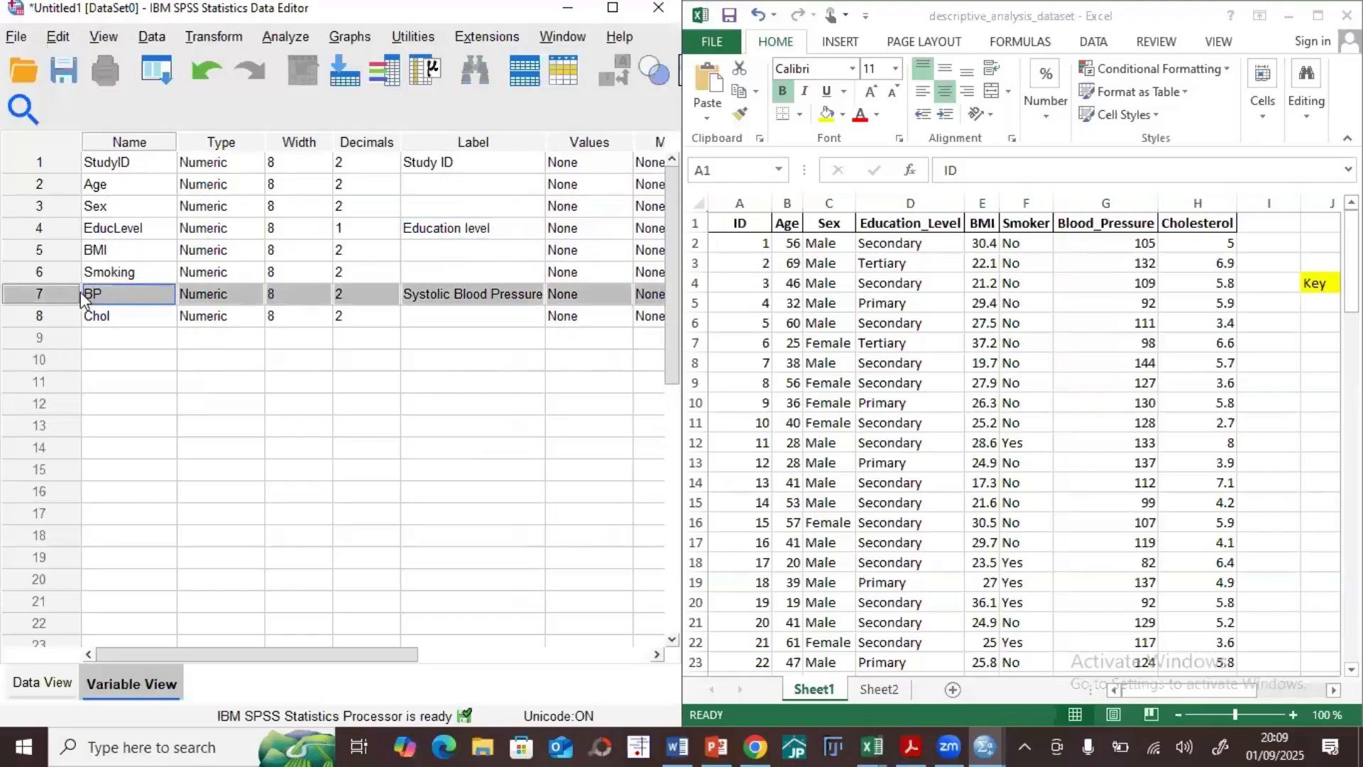
{"action": "left_click", "coordinate": [92, 294]}
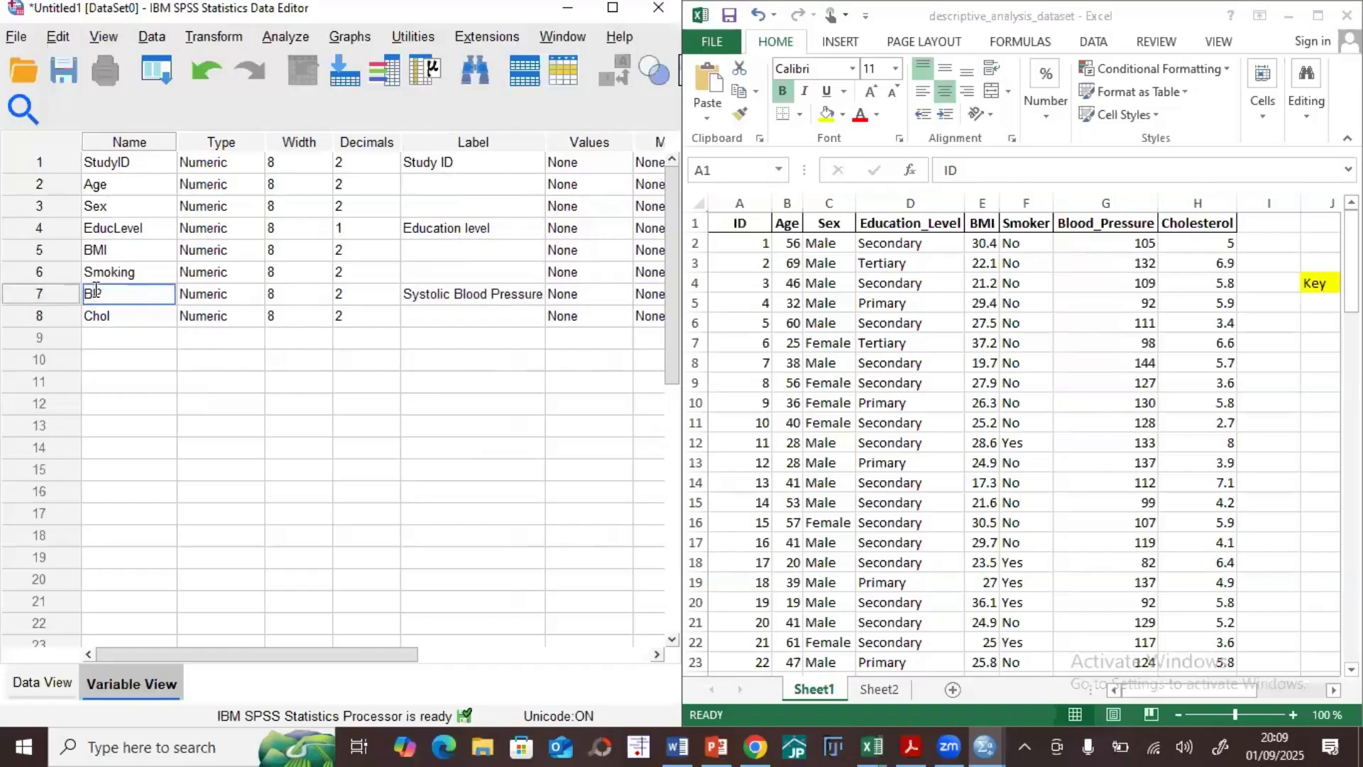
{"action": "type", "text": "S"}
{"action": "left_click", "coordinate": [199, 365]}
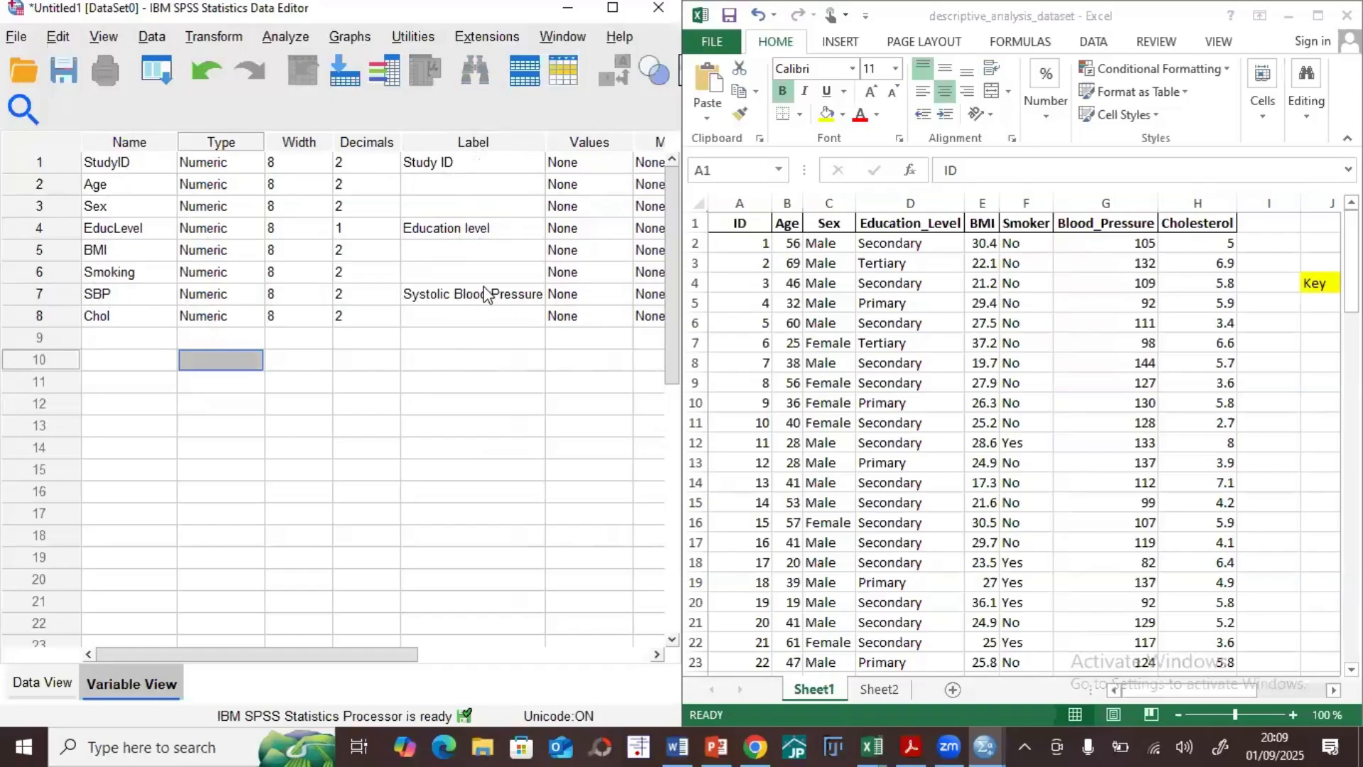
{"action": "left_click", "coordinate": [440, 324]}
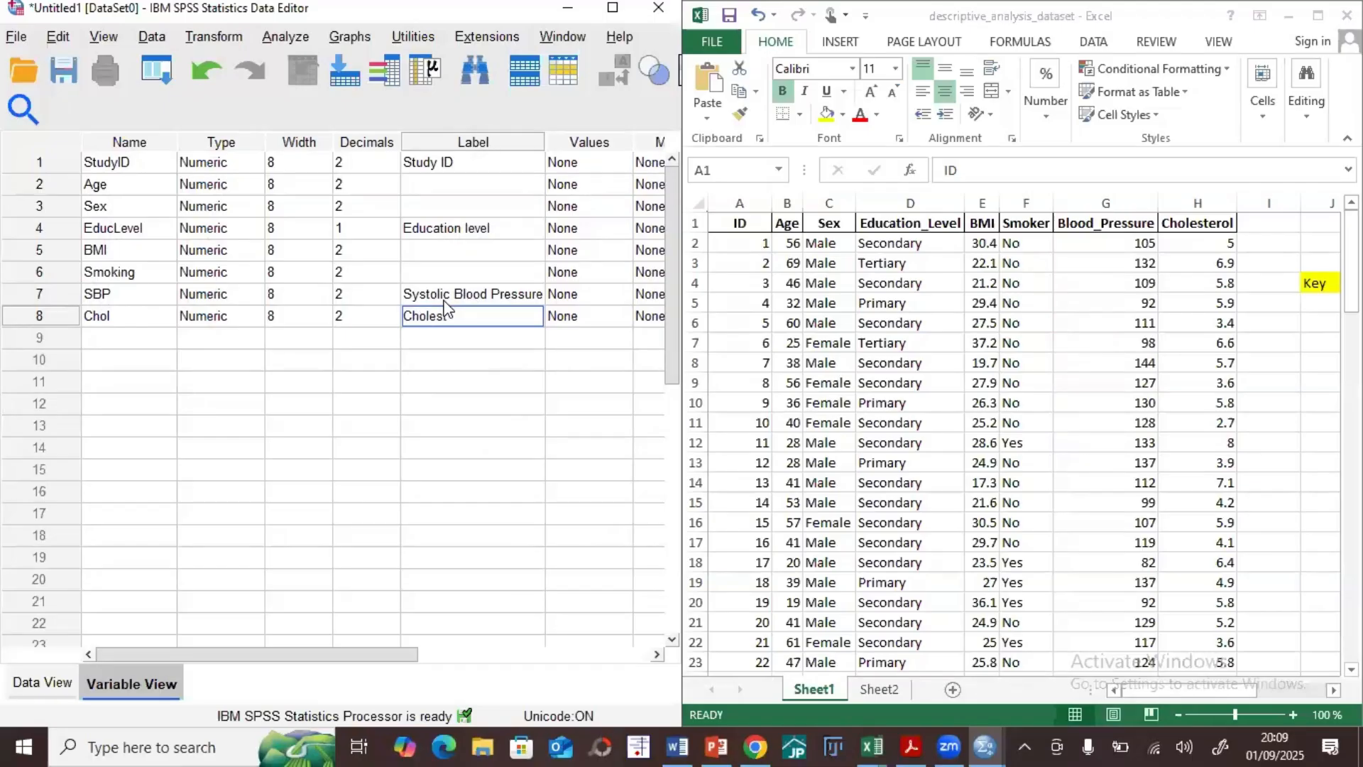
{"action": "left_click", "coordinate": [150, 602]}
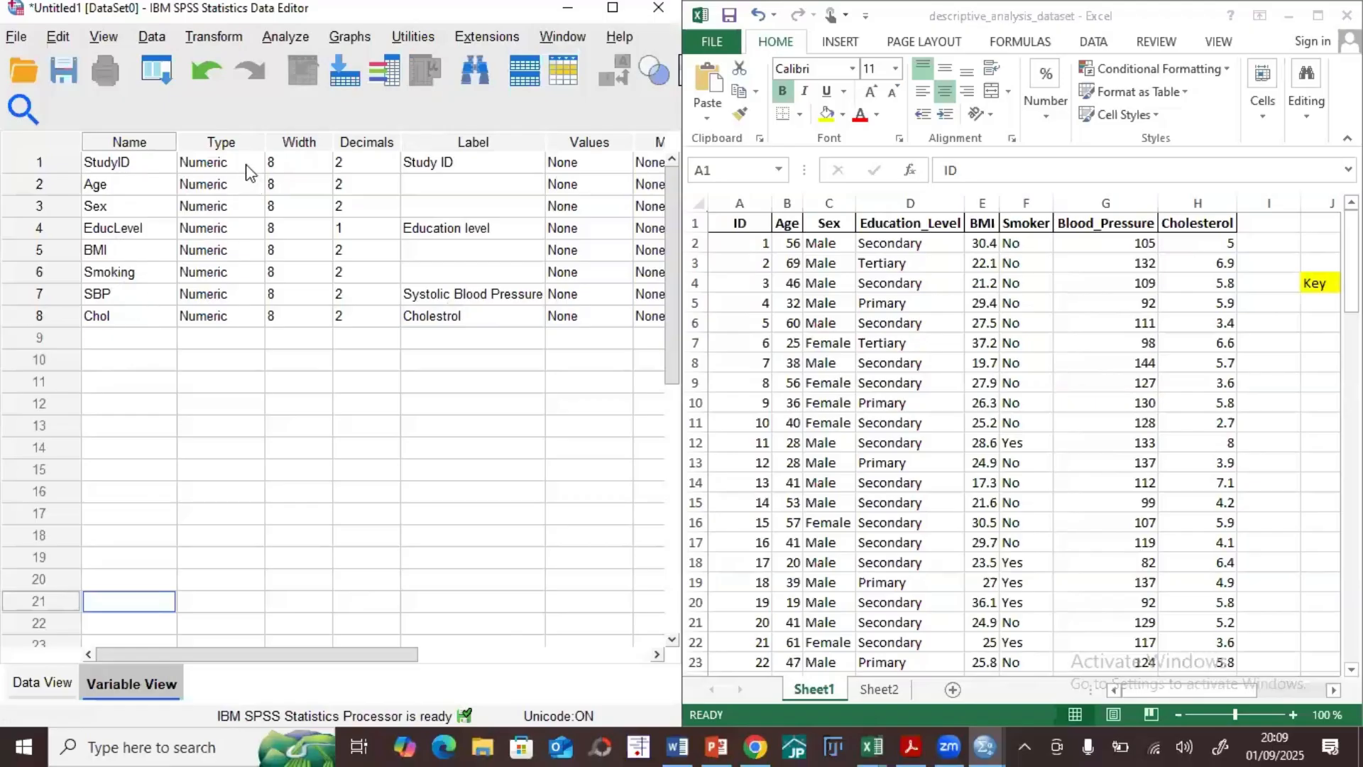
{"action": "left_click", "coordinate": [227, 144]}
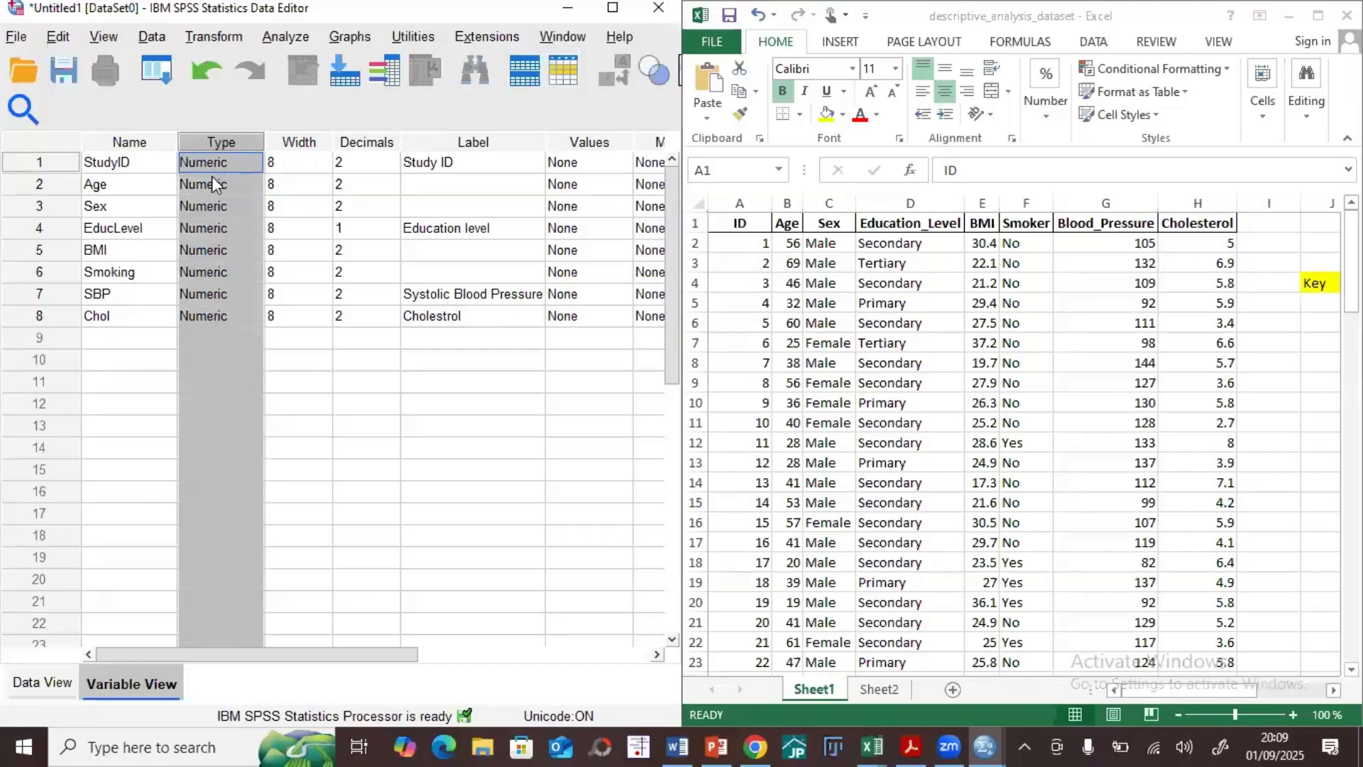
{"action": "left_click", "coordinate": [790, 222]}
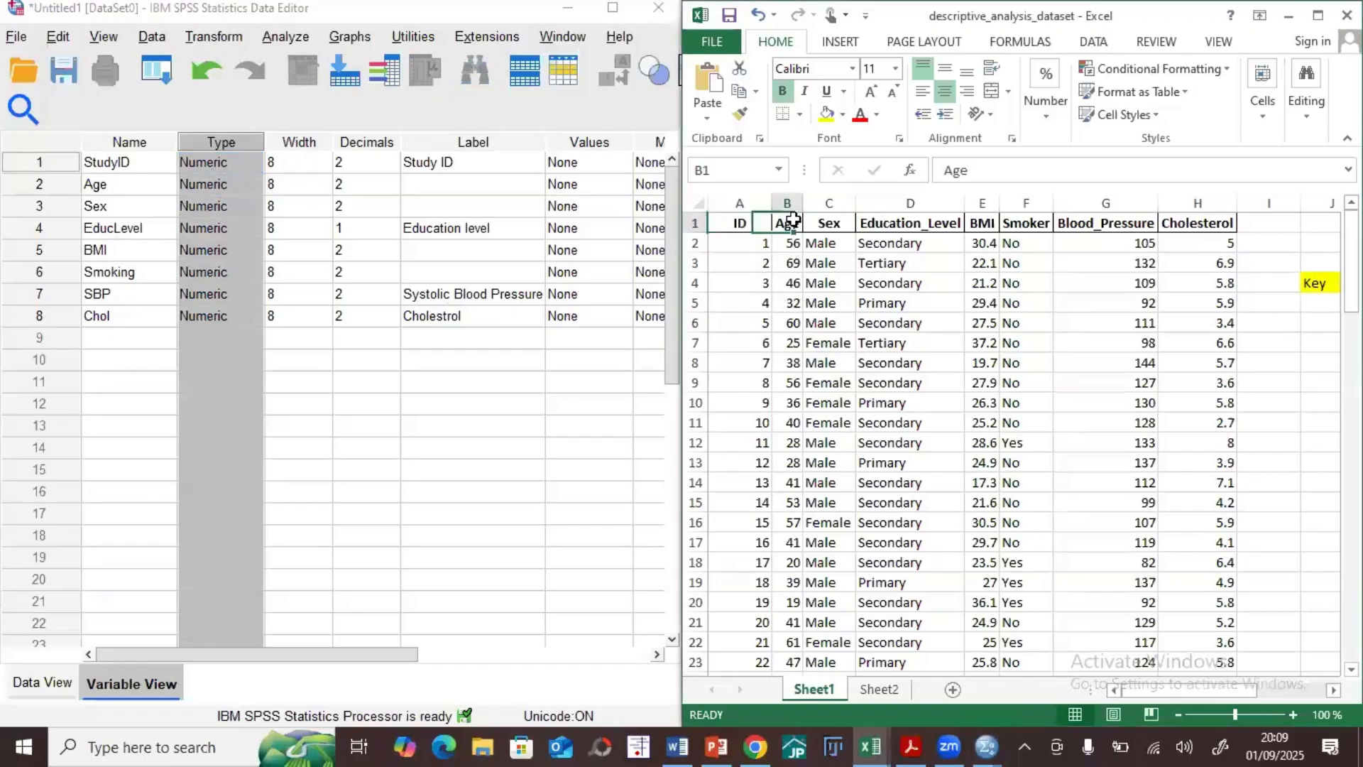
{"action": "left_click", "coordinate": [324, 455]}
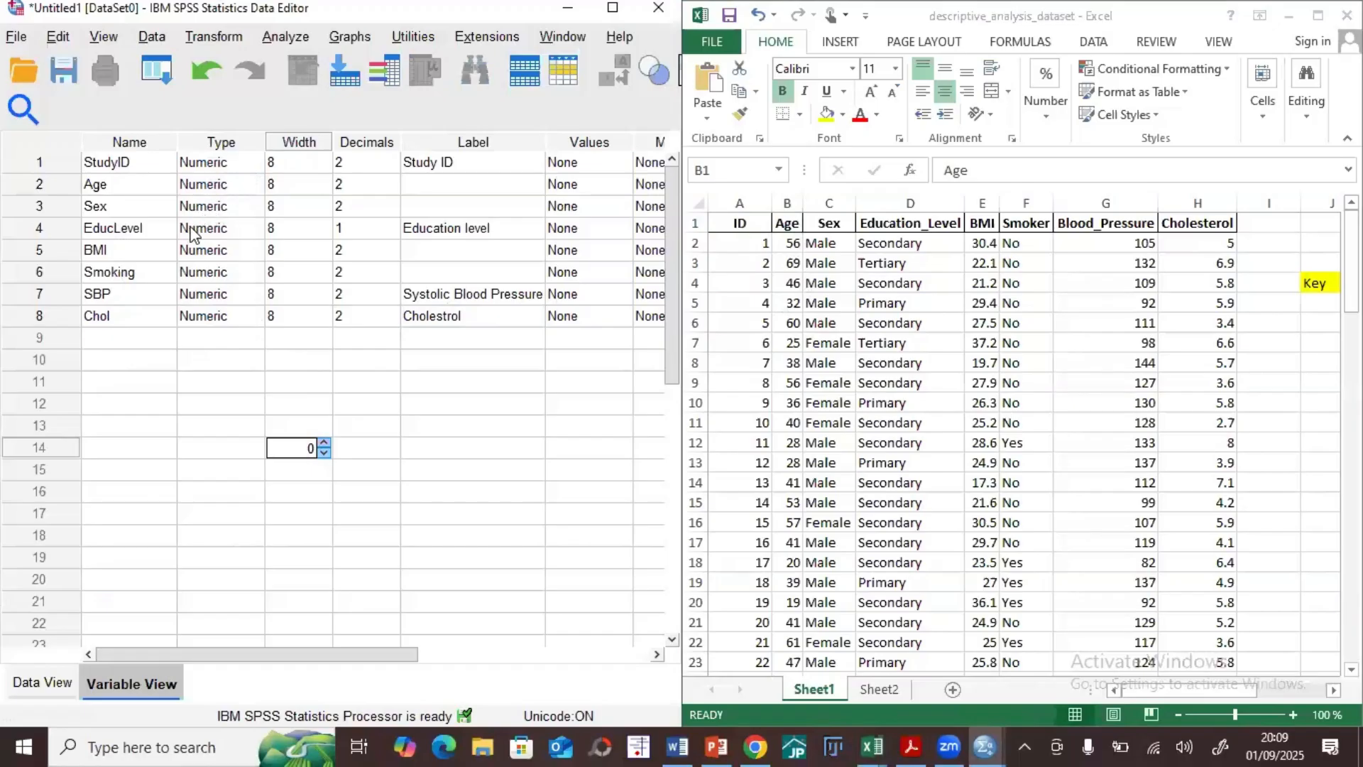
{"action": "left_click", "coordinate": [216, 207]}
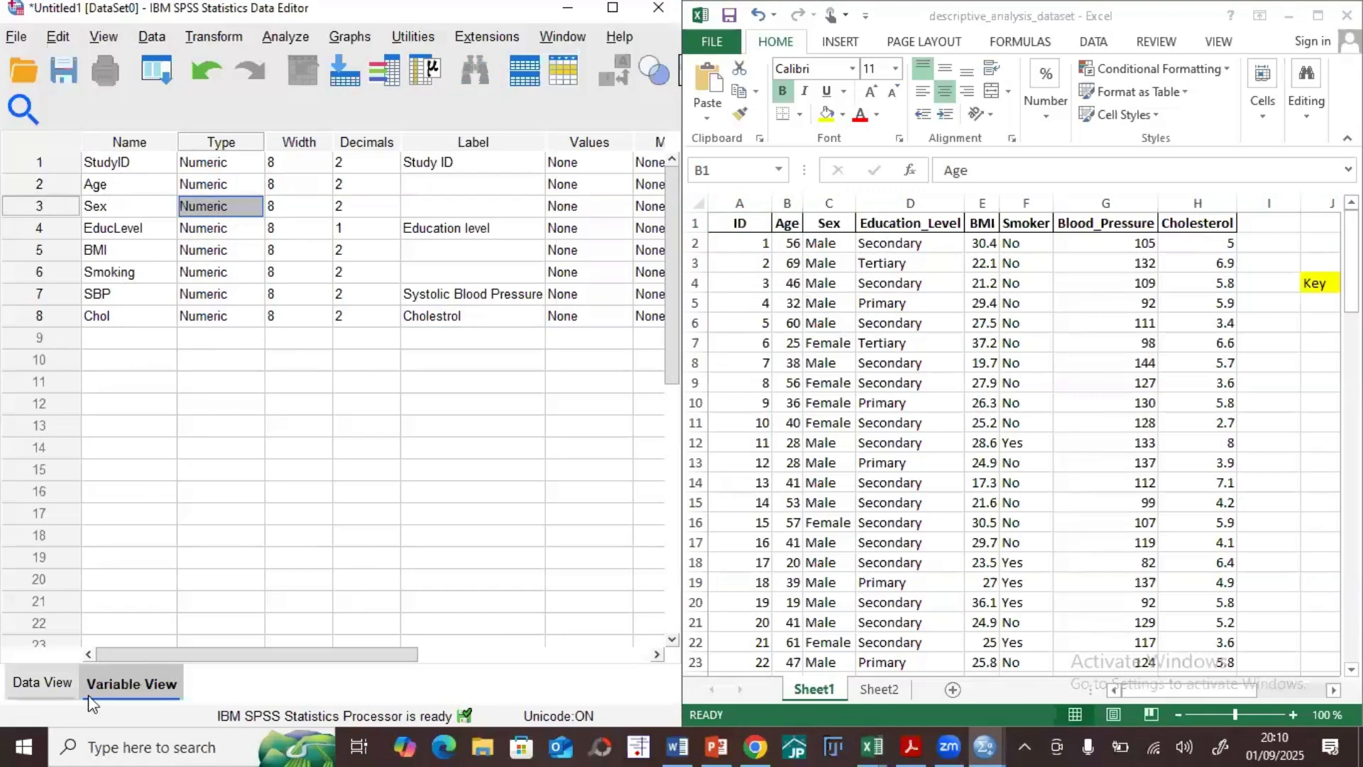
{"action": "left_click", "coordinate": [111, 694]}
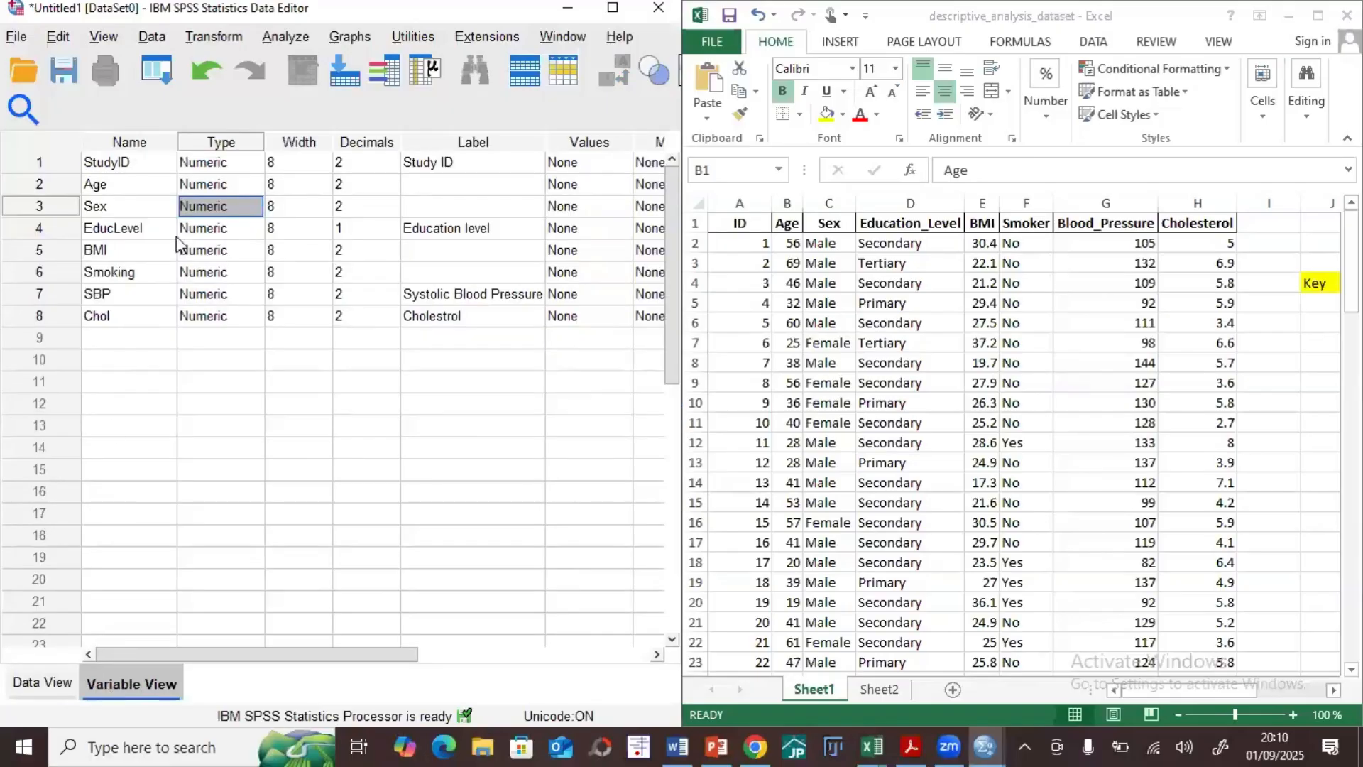
Step: Examine in Data View how the defined variables appear as columns, from StudyID through SBP, and return to Variable View
{"action": "left_click", "coordinate": [61, 679]}
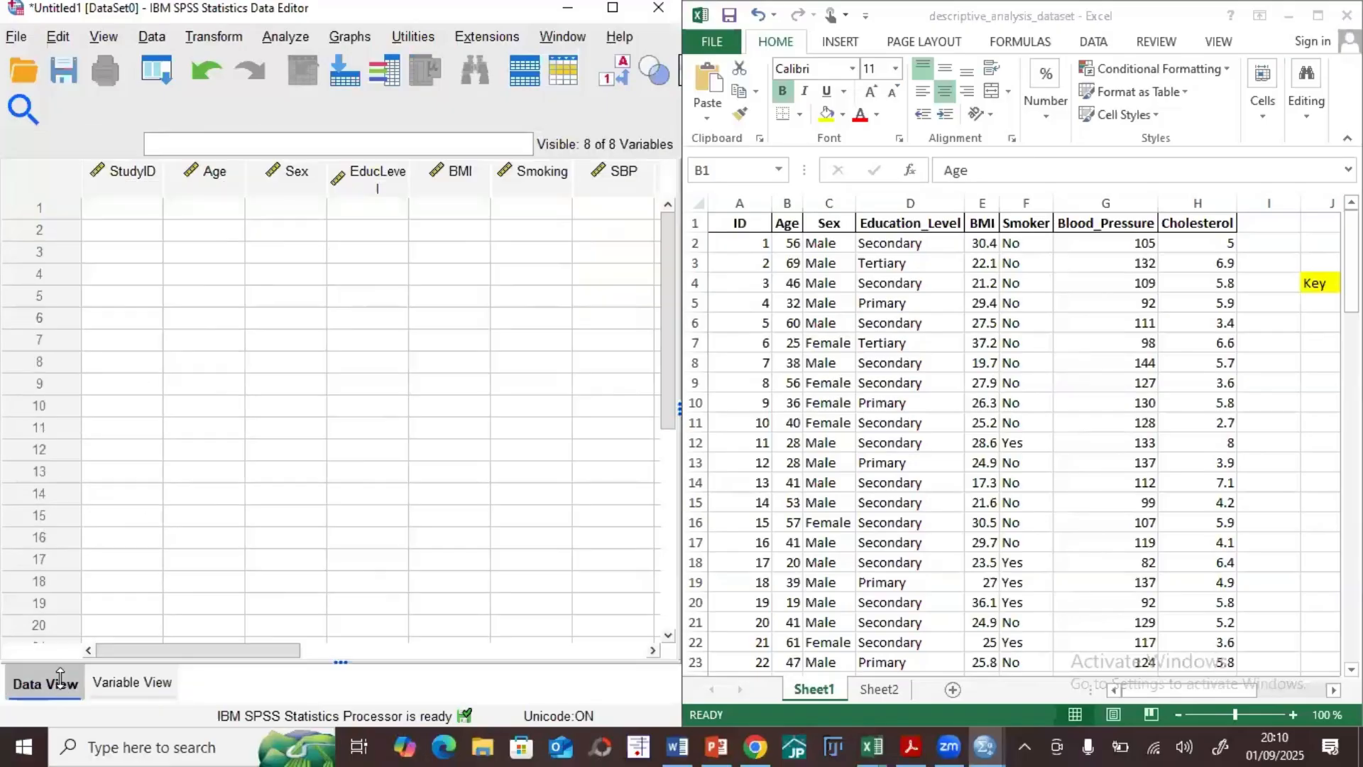
{"action": "left_click", "coordinate": [117, 181]}
{"action": "left_click", "coordinate": [206, 176]}
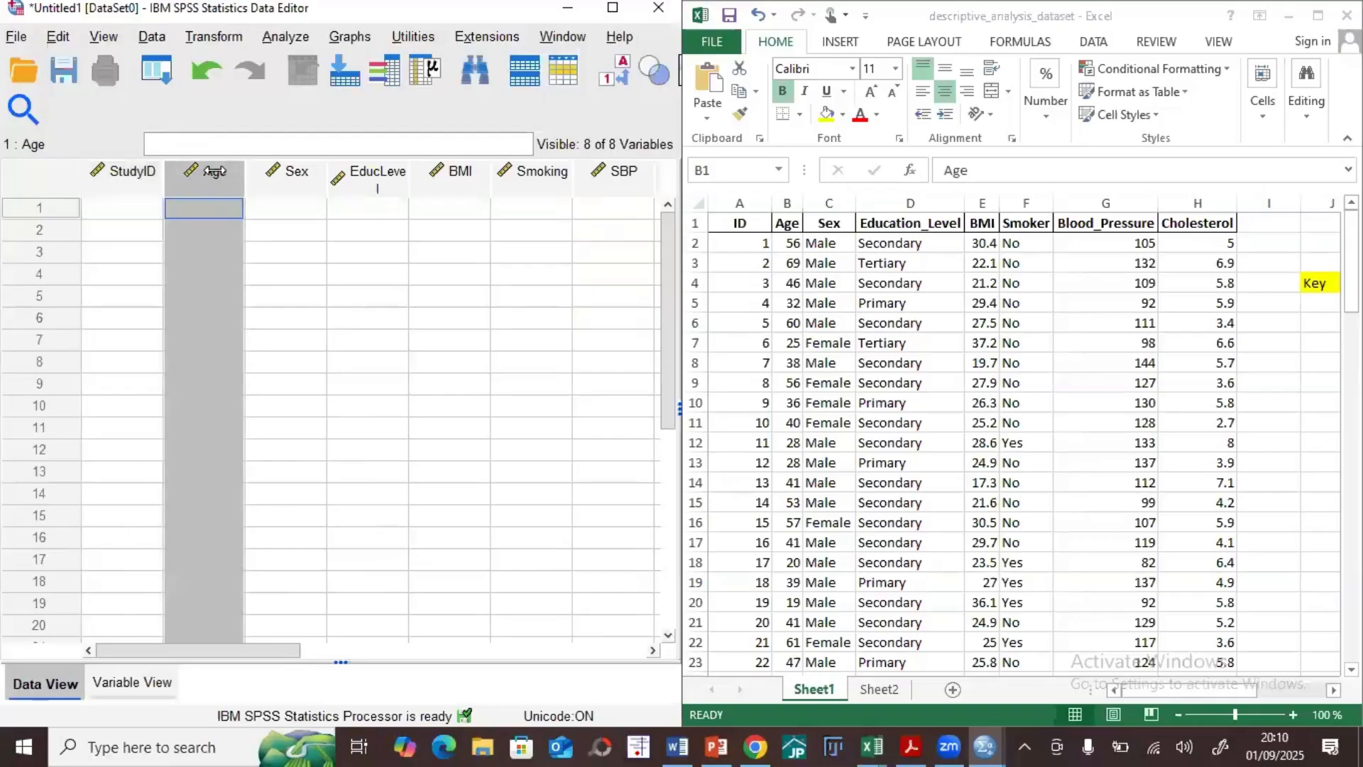
{"action": "left_click", "coordinate": [309, 179]}
{"action": "left_click", "coordinate": [358, 181]}
{"action": "left_click", "coordinate": [458, 178]}
{"action": "left_click", "coordinate": [540, 179]}
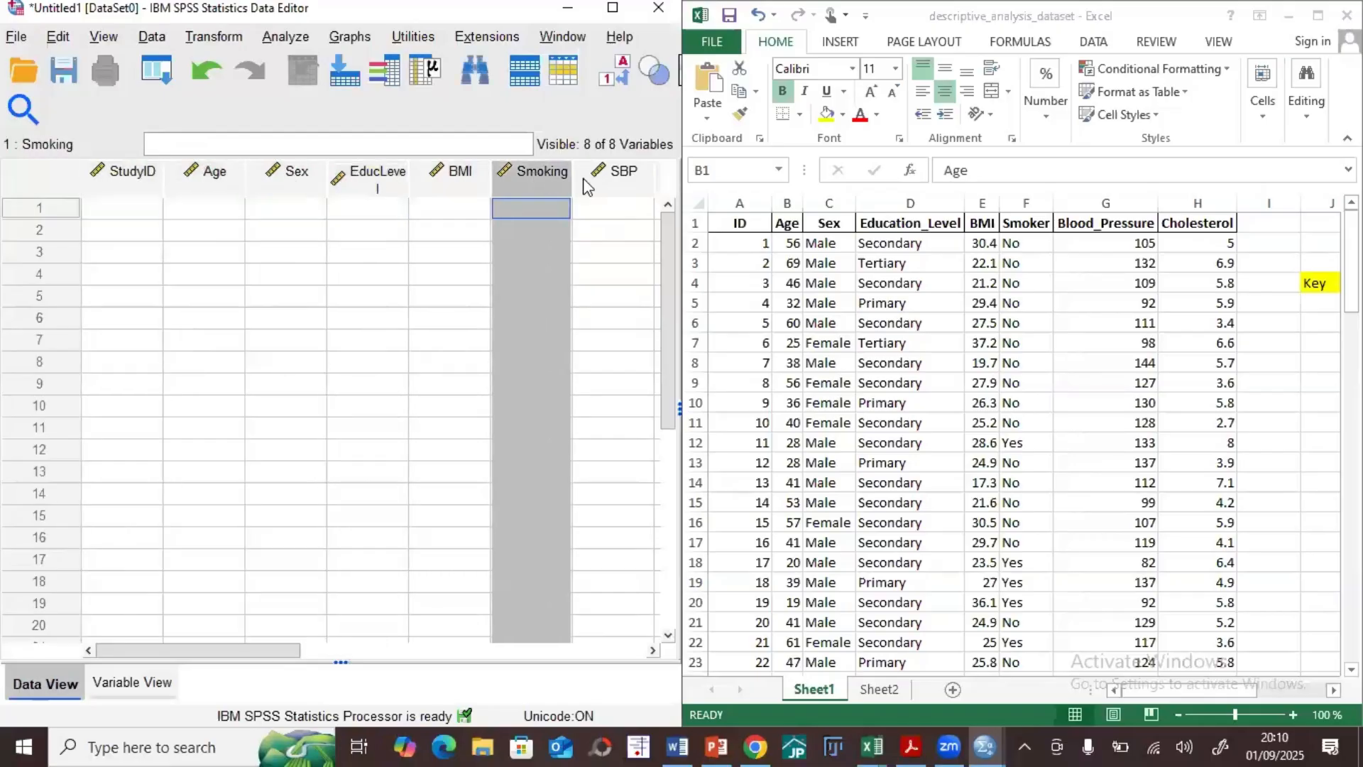
{"action": "left_click", "coordinate": [622, 175]}
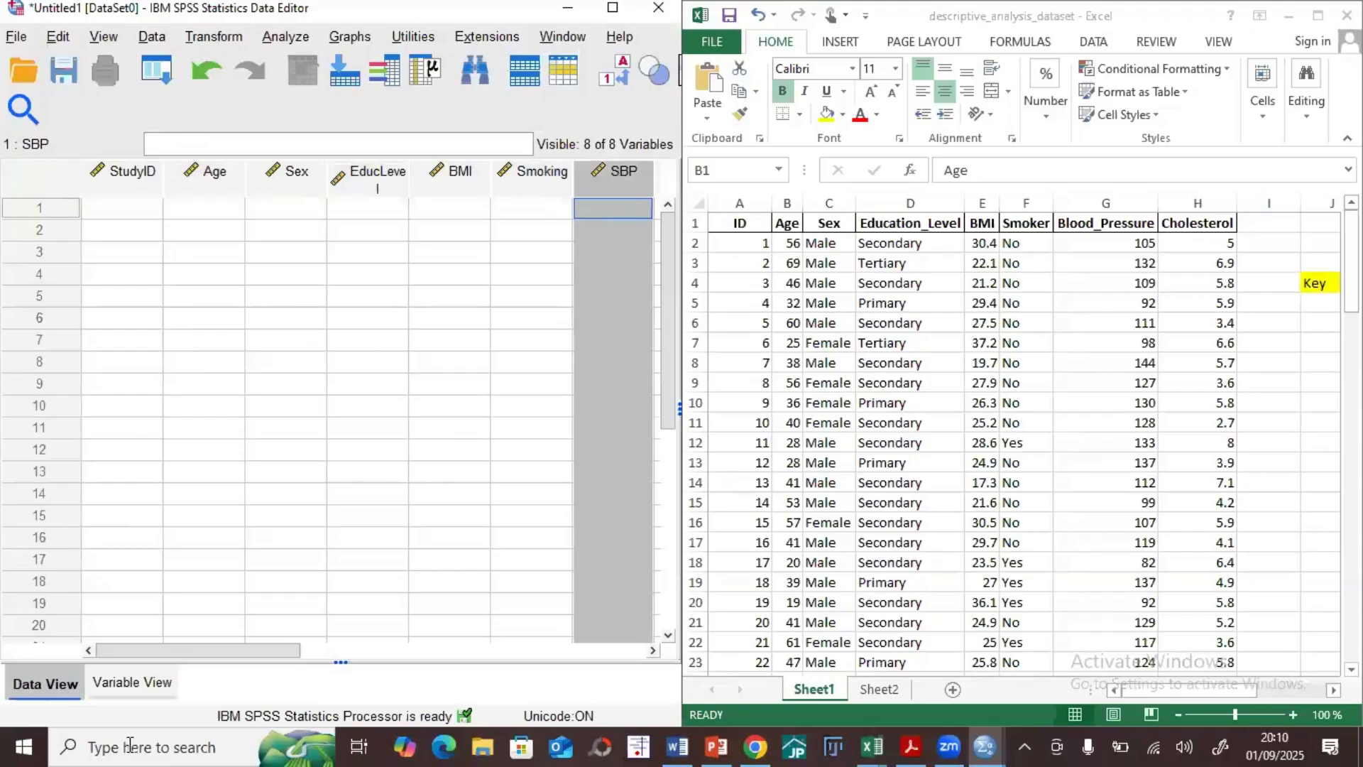
{"action": "left_click", "coordinate": [132, 682]}
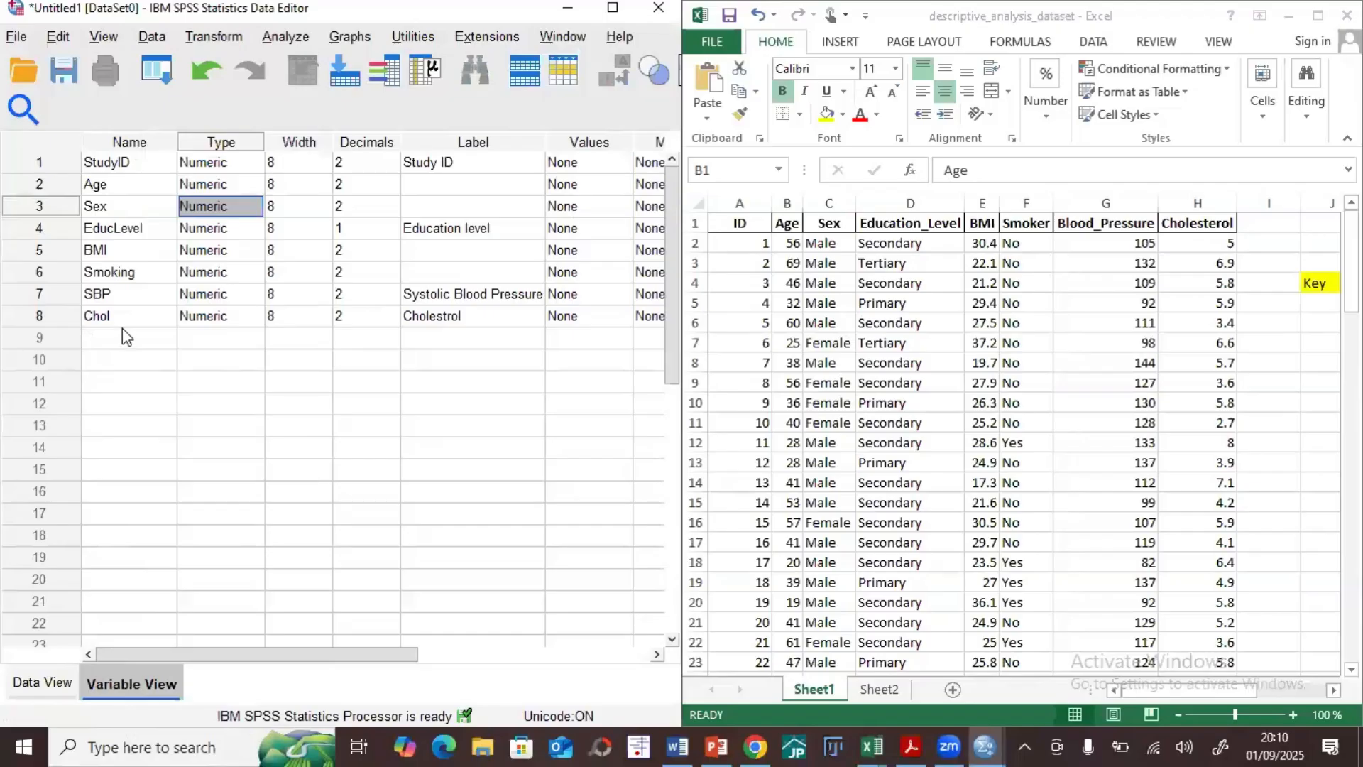
Step: Examine the empty record rows under StudyID and Age in Data View, comparing them with the definitions in Variable View
{"action": "left_click", "coordinate": [63, 689]}
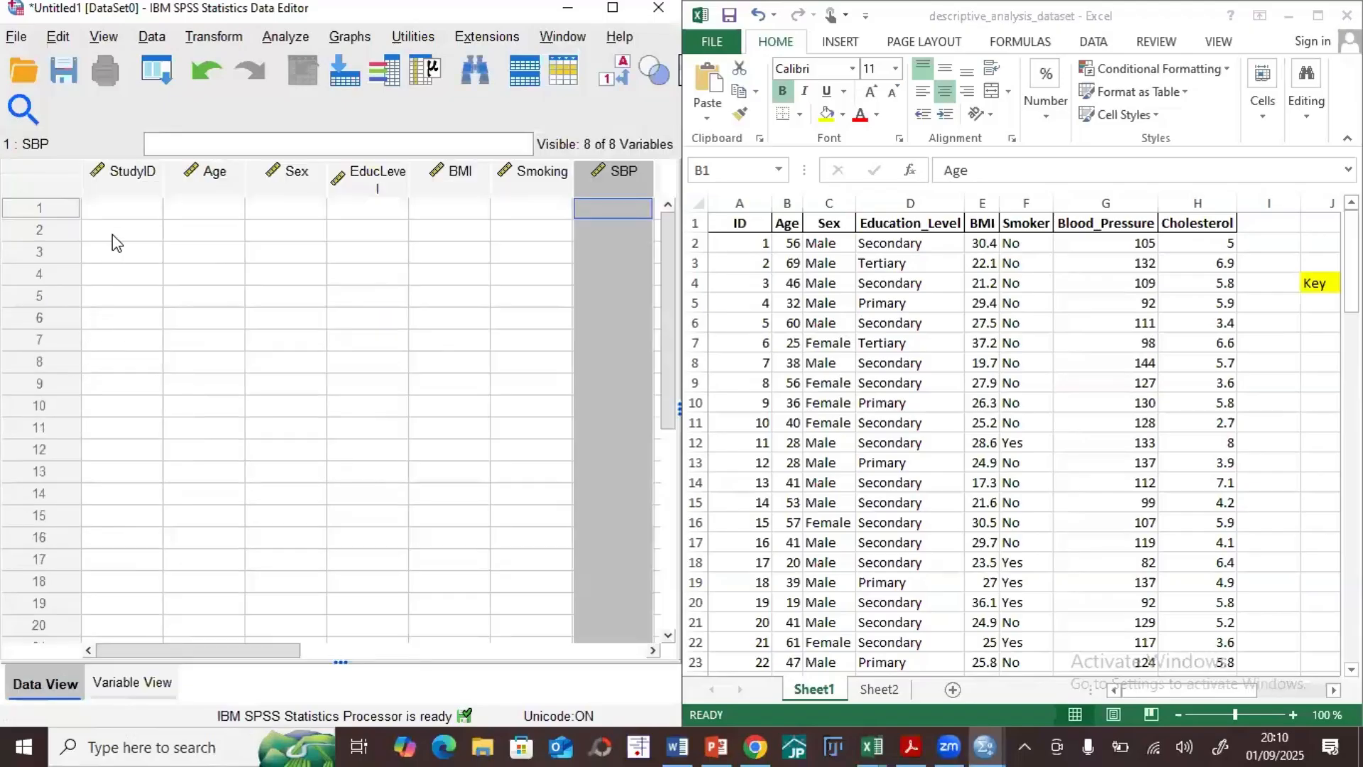
{"action": "left_click", "coordinate": [120, 213]}
{"action": "key", "text": "Down"}
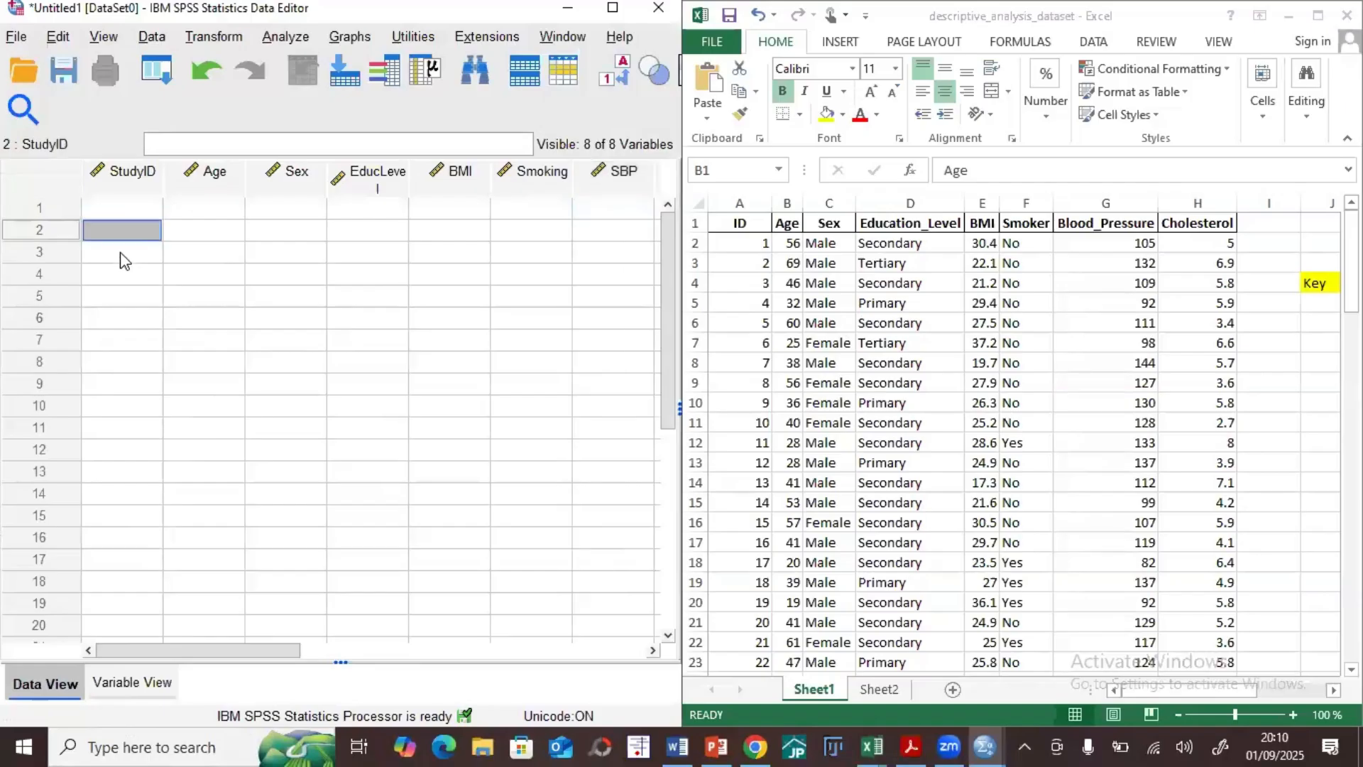
{"action": "key", "text": "Down"}
{"action": "key", "text": "Down"}
{"action": "key", "text": "Down"}
{"action": "key", "text": "Down"}
{"action": "key", "text": "Down"}
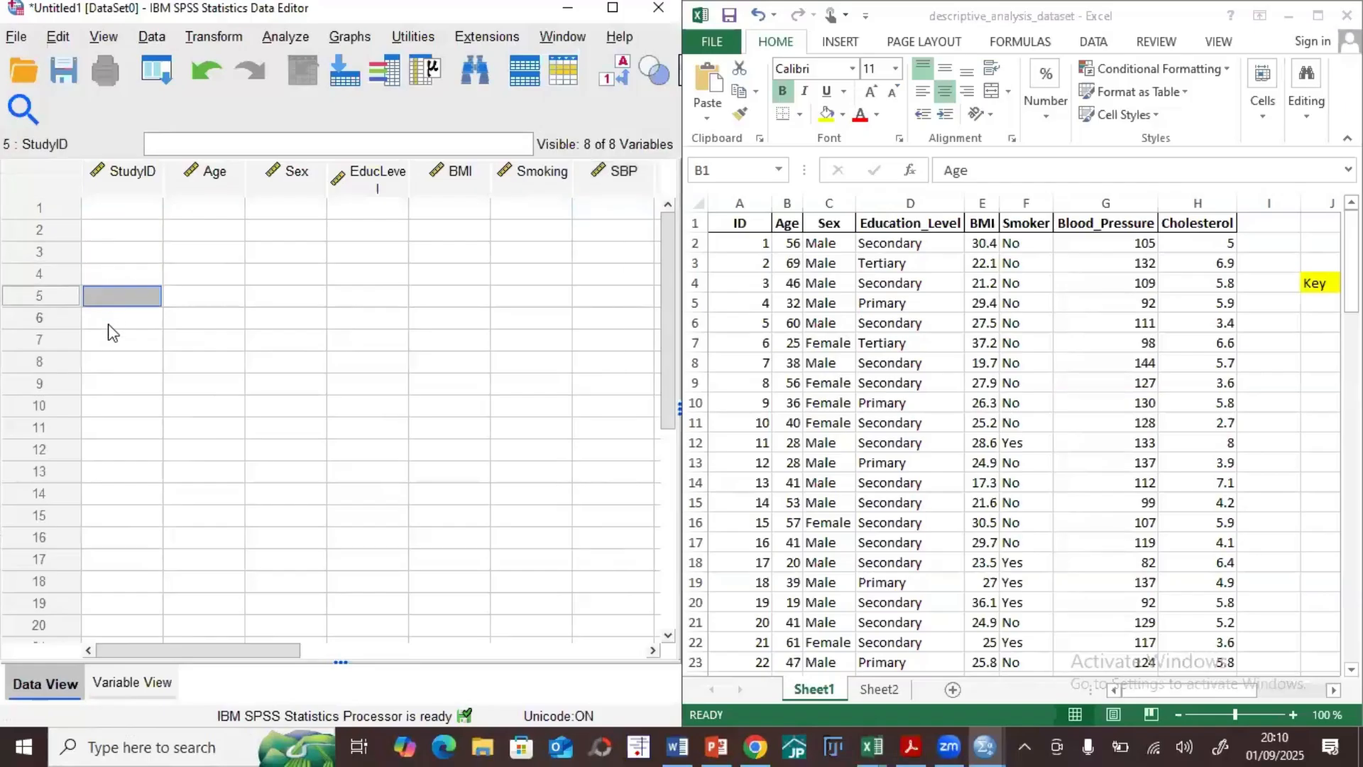
{"action": "key", "text": "Down"}
{"action": "key", "text": "Down"}
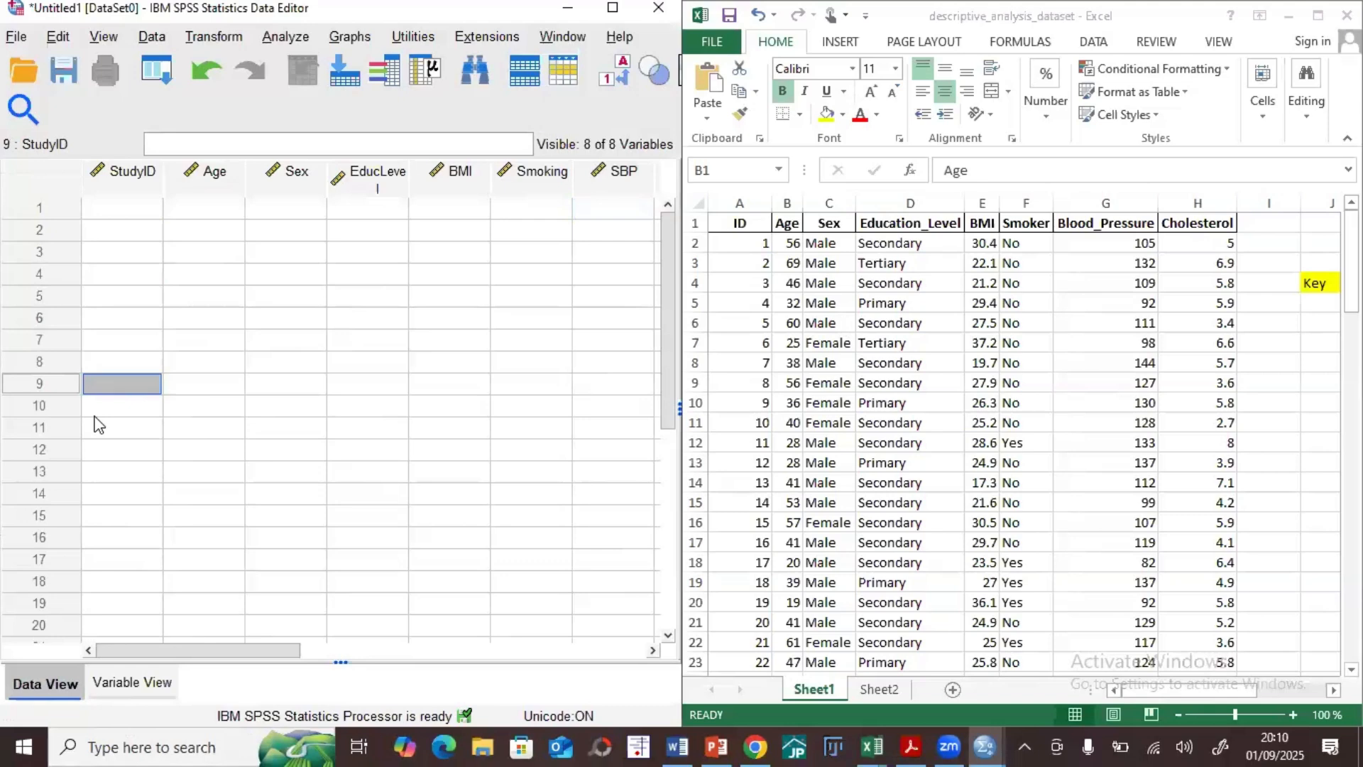
{"action": "left_click", "coordinate": [221, 215]}
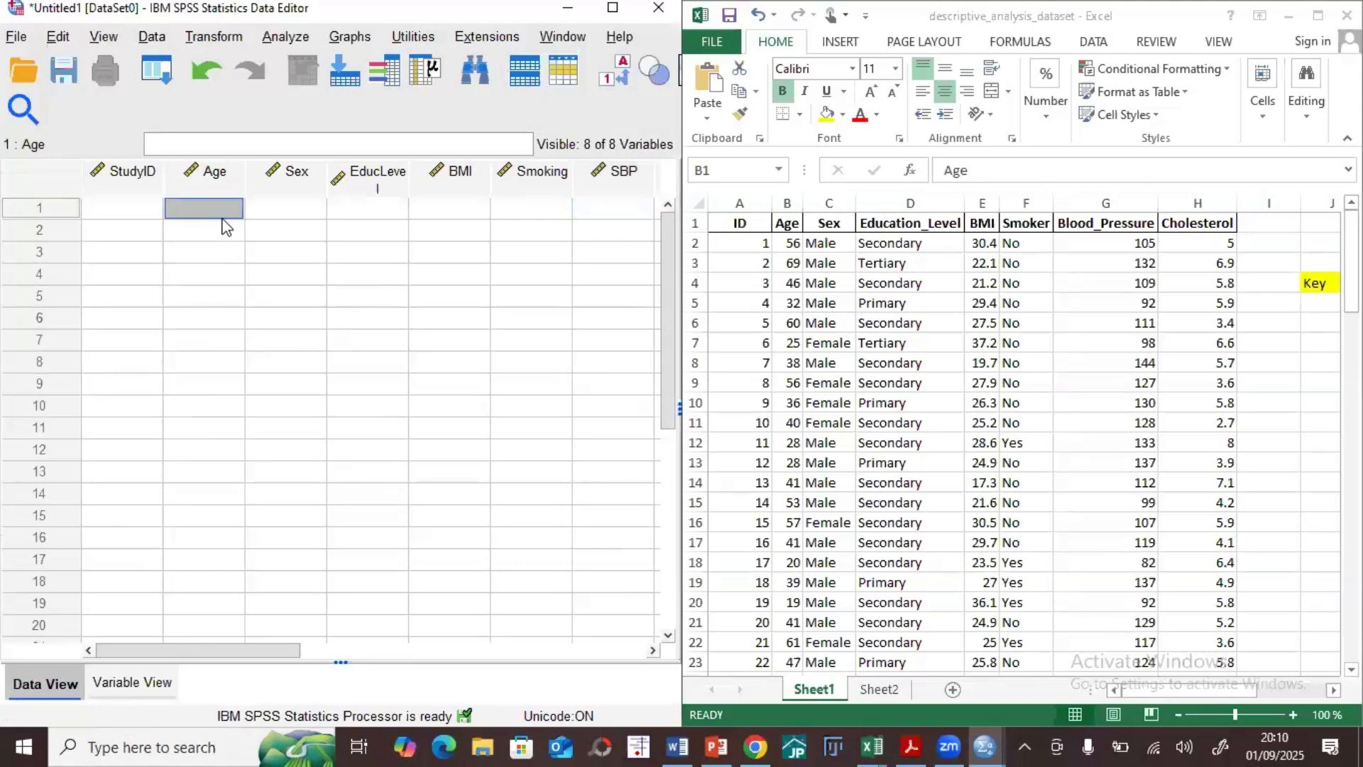
{"action": "left_click", "coordinate": [132, 690]}
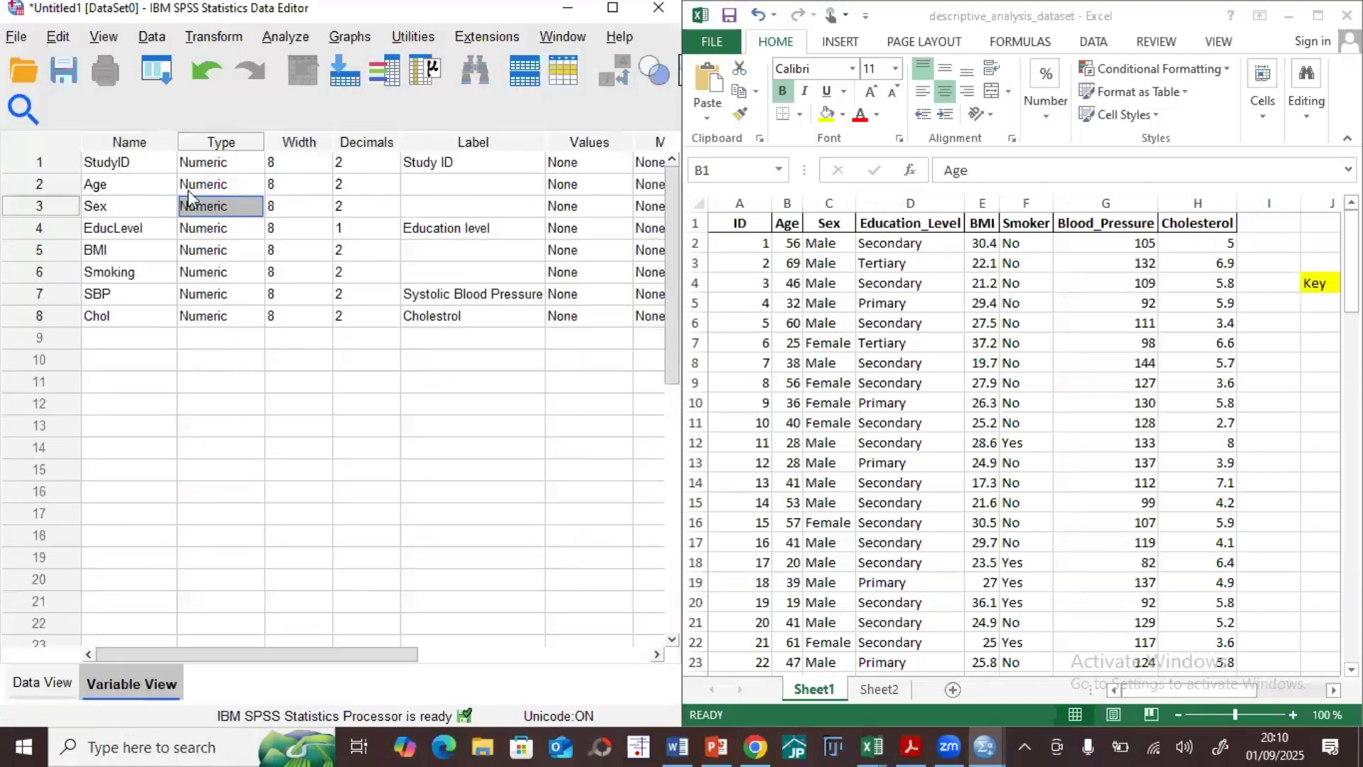
{"action": "left_click", "coordinate": [64, 683]}
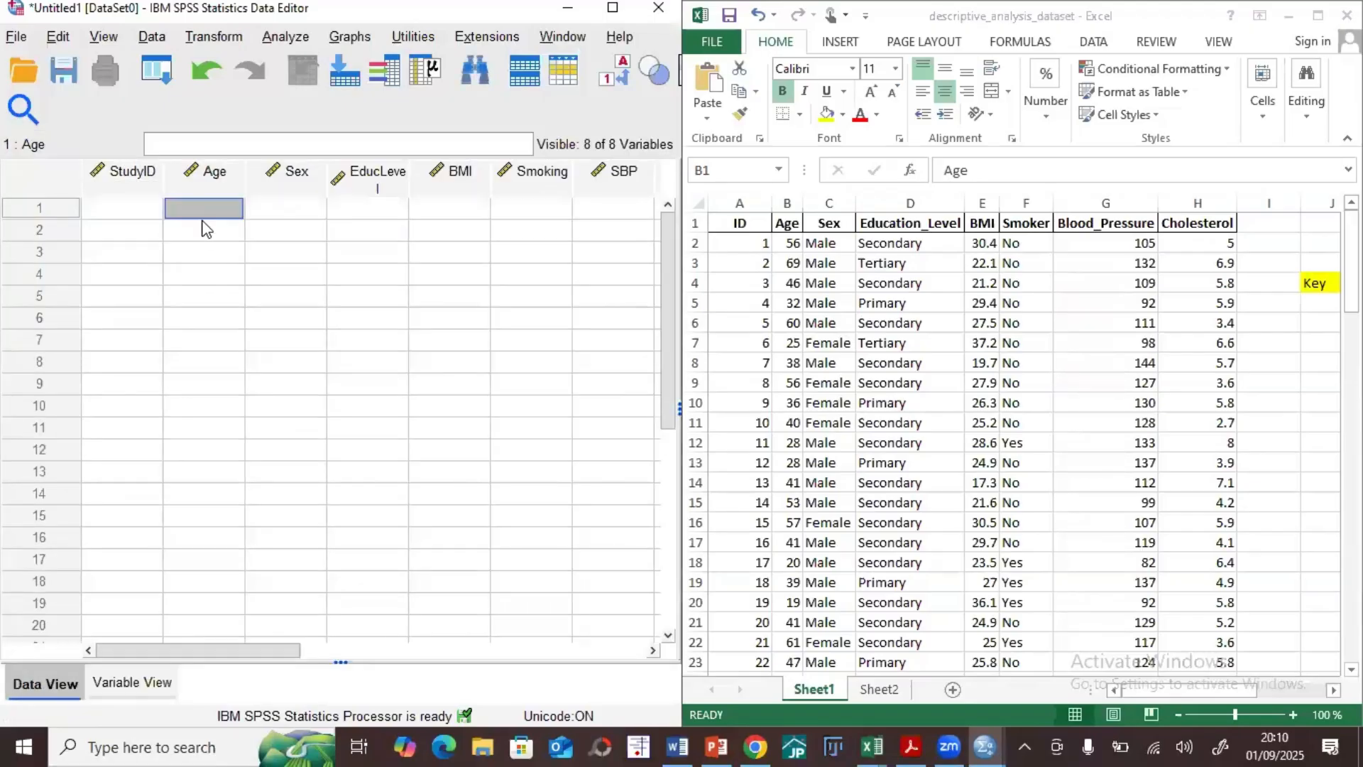
Step: Enter trial Age values in Data View: 56 in row 1, 34 in row 3, 21 in row 6 and 12 in row 8
{"action": "type", "text": "56"}
{"action": "left_click", "coordinate": [201, 252]}
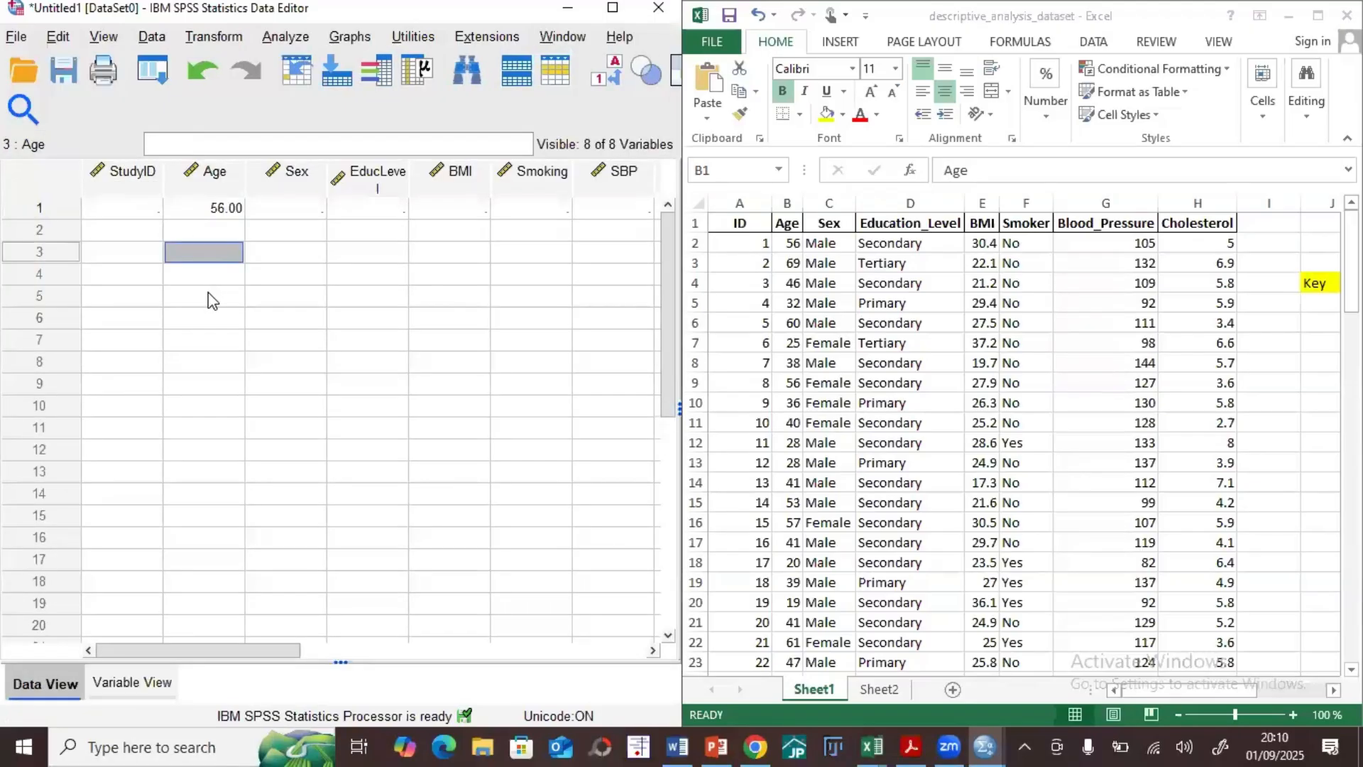
{"action": "type", "text": "34"}
{"action": "left_click", "coordinate": [202, 323]}
{"action": "type", "text": "21"}
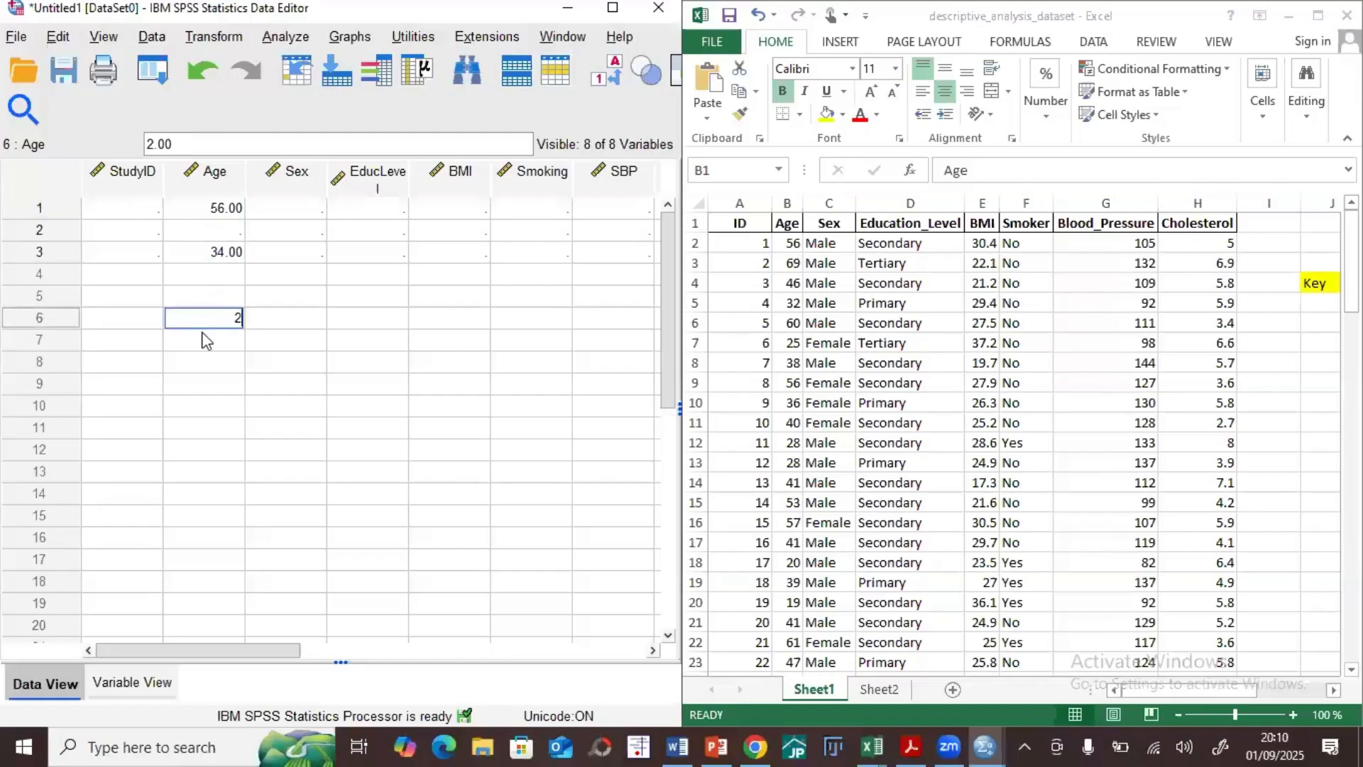
{"action": "left_click", "coordinate": [212, 364]}
{"action": "type", "text": "12"}
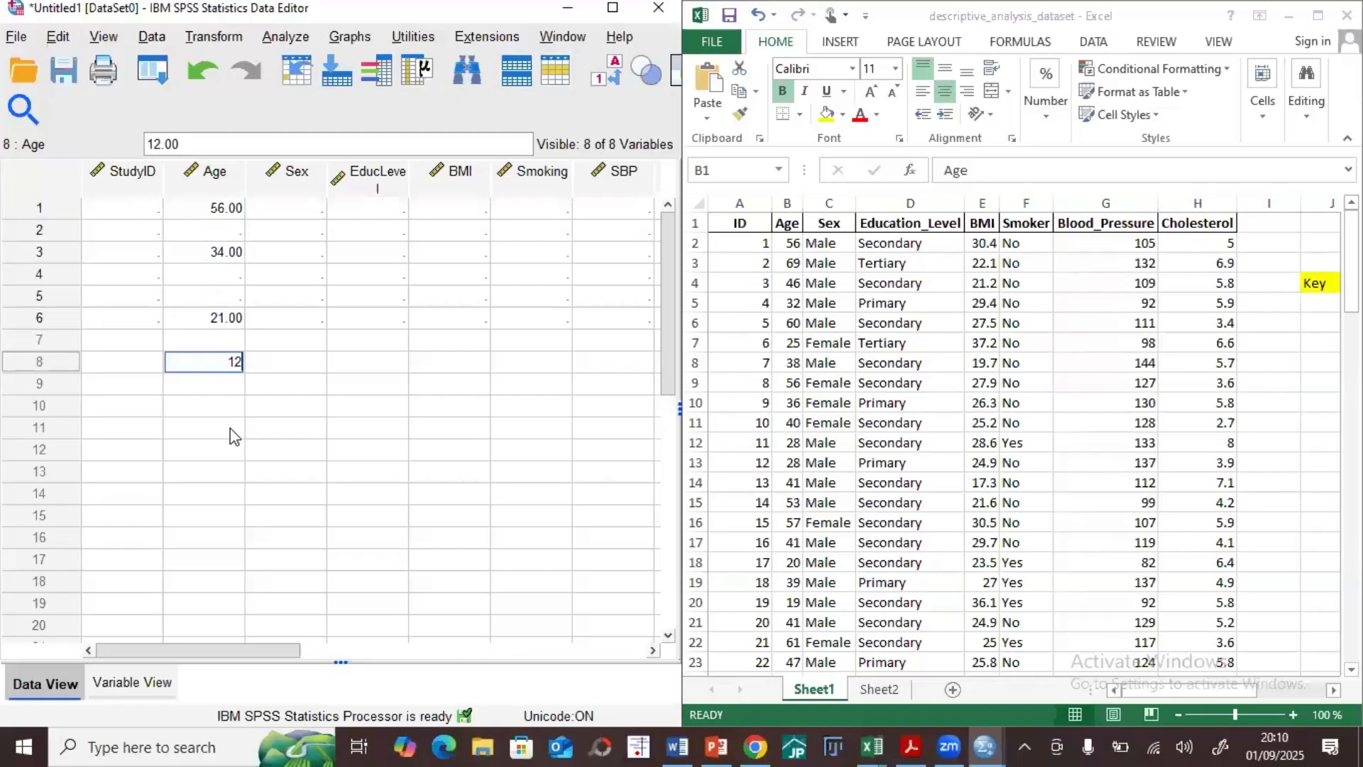
{"action": "left_click", "coordinate": [227, 428]}
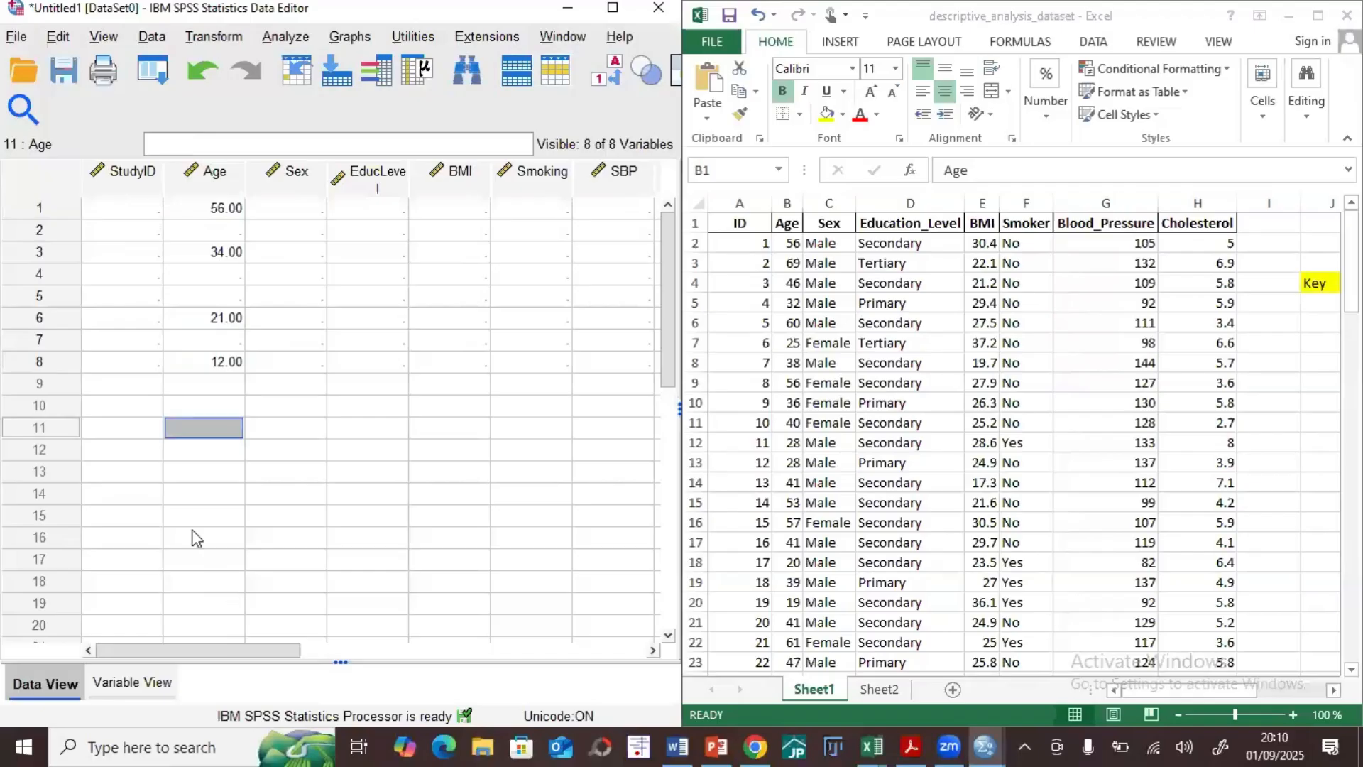
Step: Check the variable definitions, then try to enter "Male" as text for Sex in the first record of Data View
{"action": "left_click", "coordinate": [142, 683]}
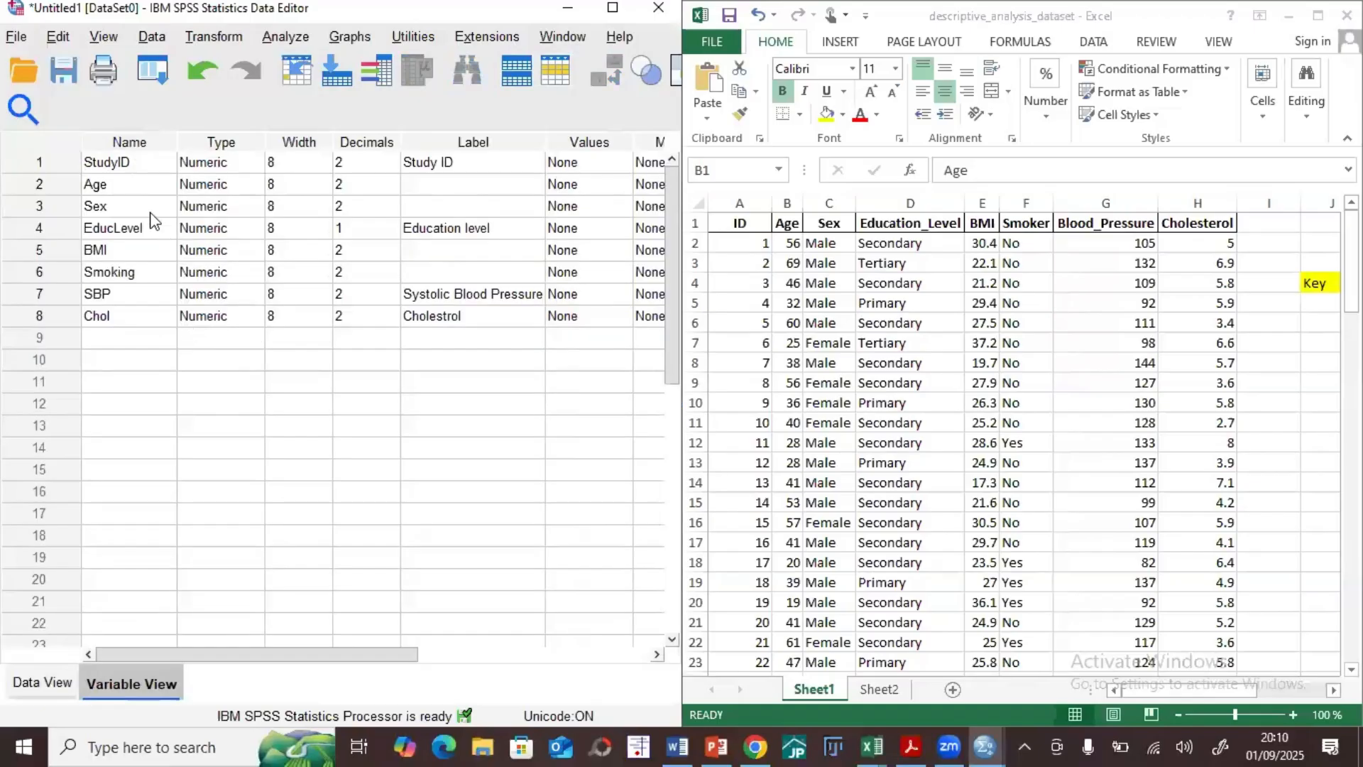
{"action": "left_click", "coordinate": [67, 683]}
{"action": "left_click", "coordinate": [264, 213]}
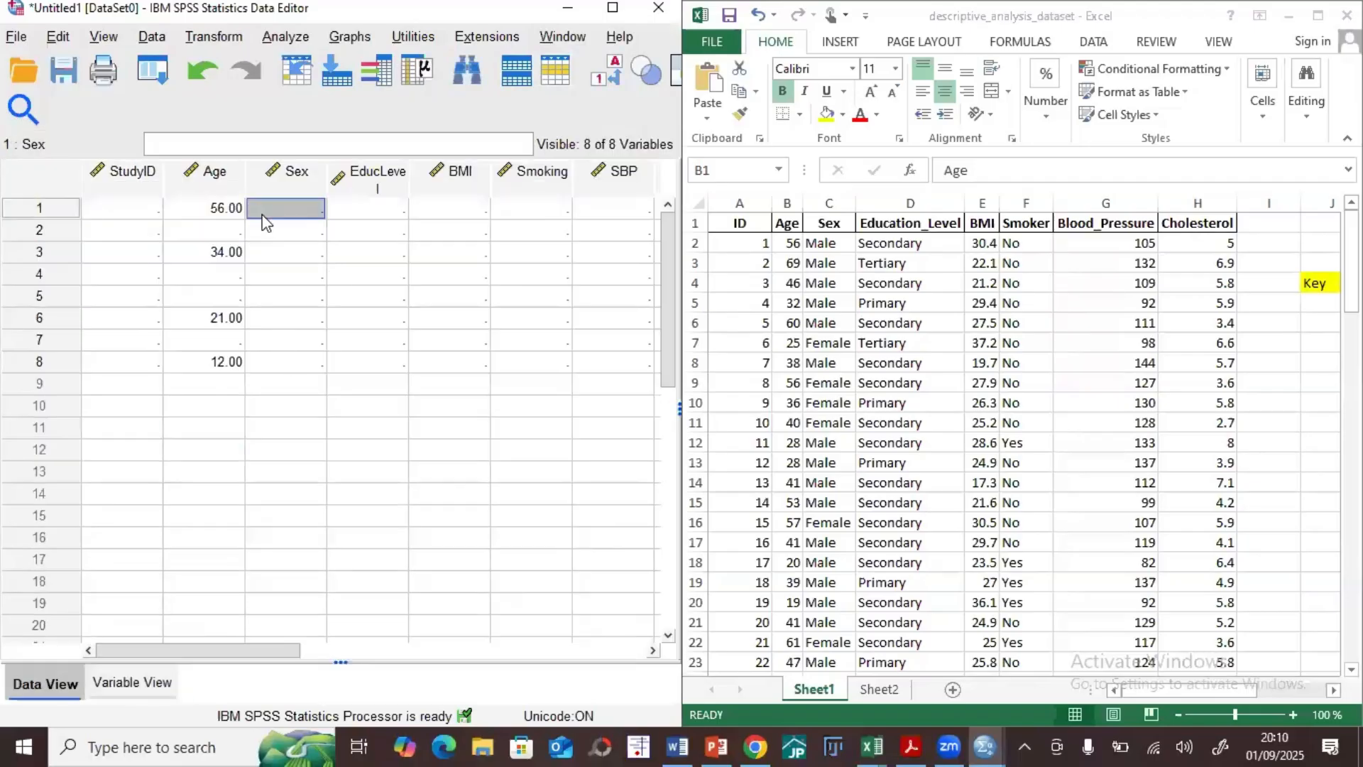
{"action": "type", "text": "Male"}
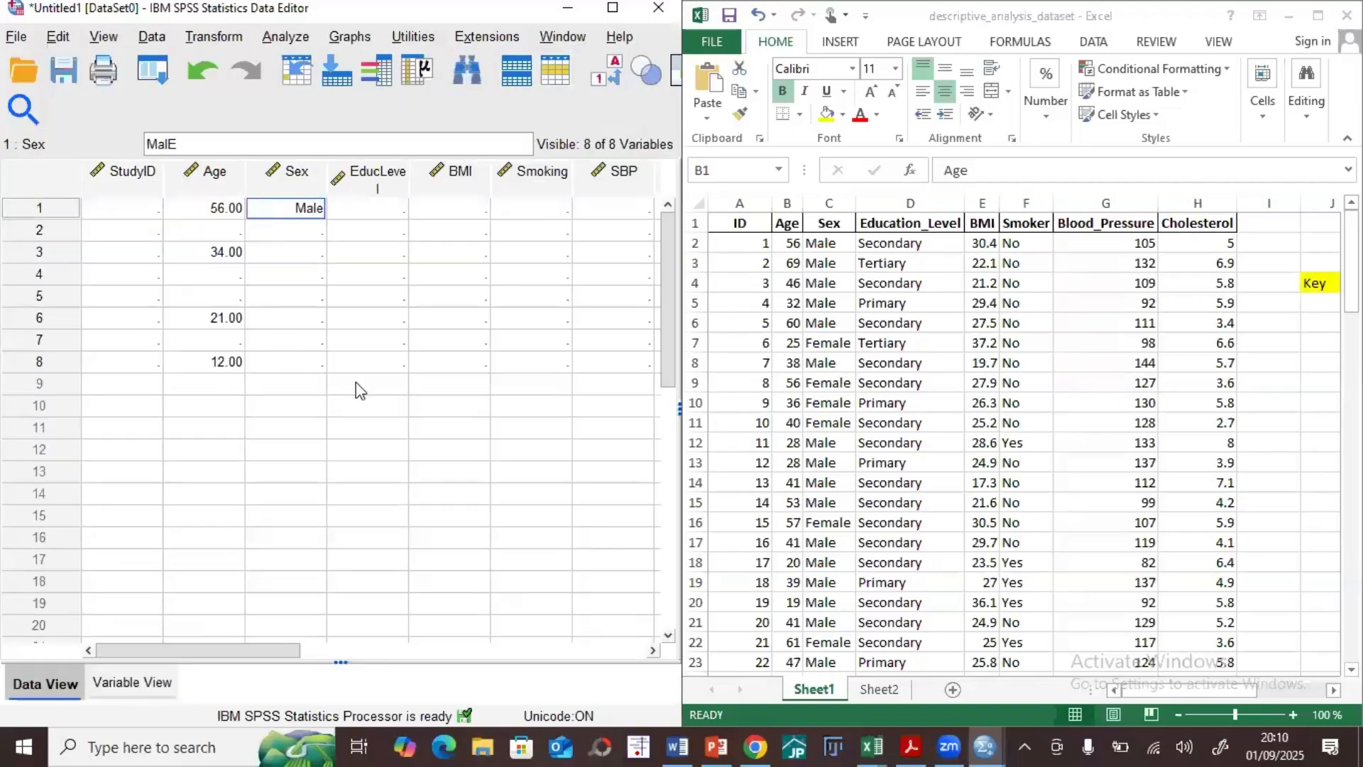
{"action": "left_click", "coordinate": [358, 387]}
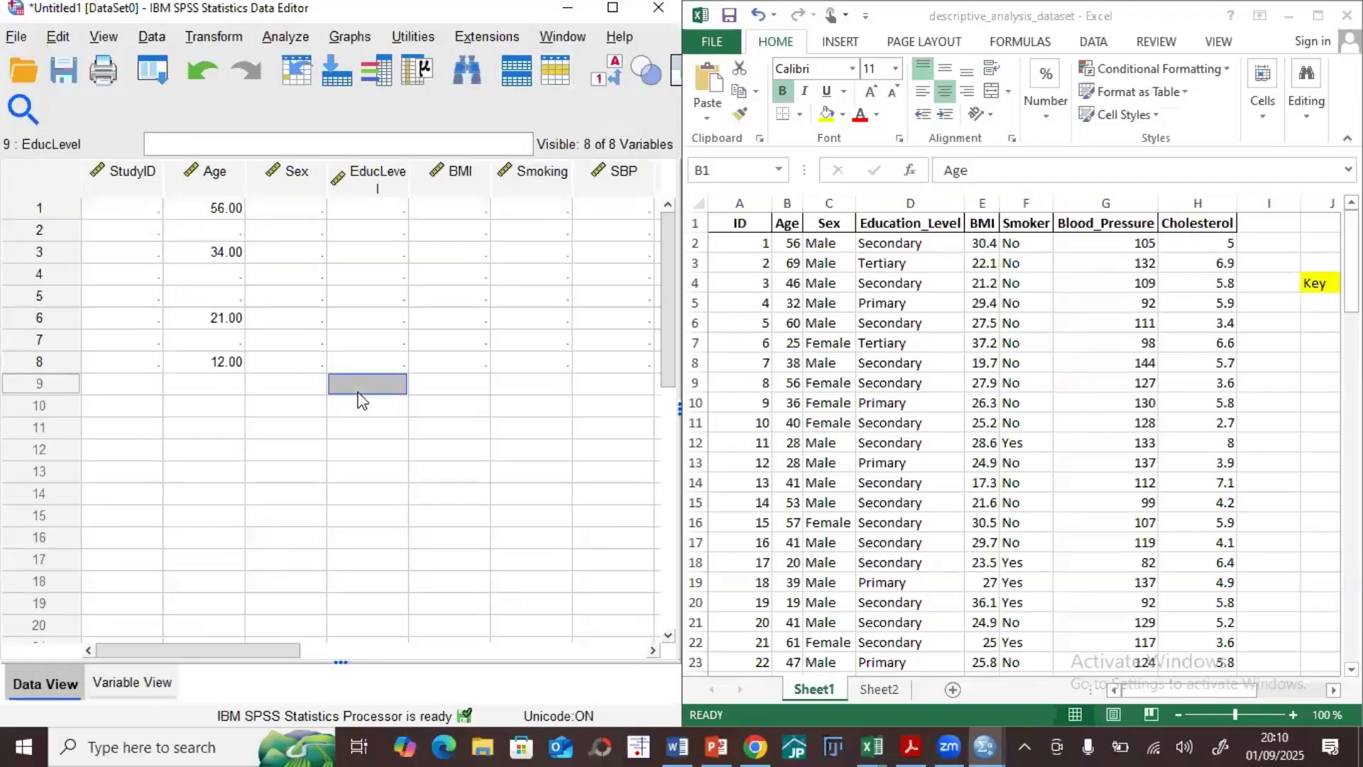
{"action": "left_click", "coordinate": [287, 206]}
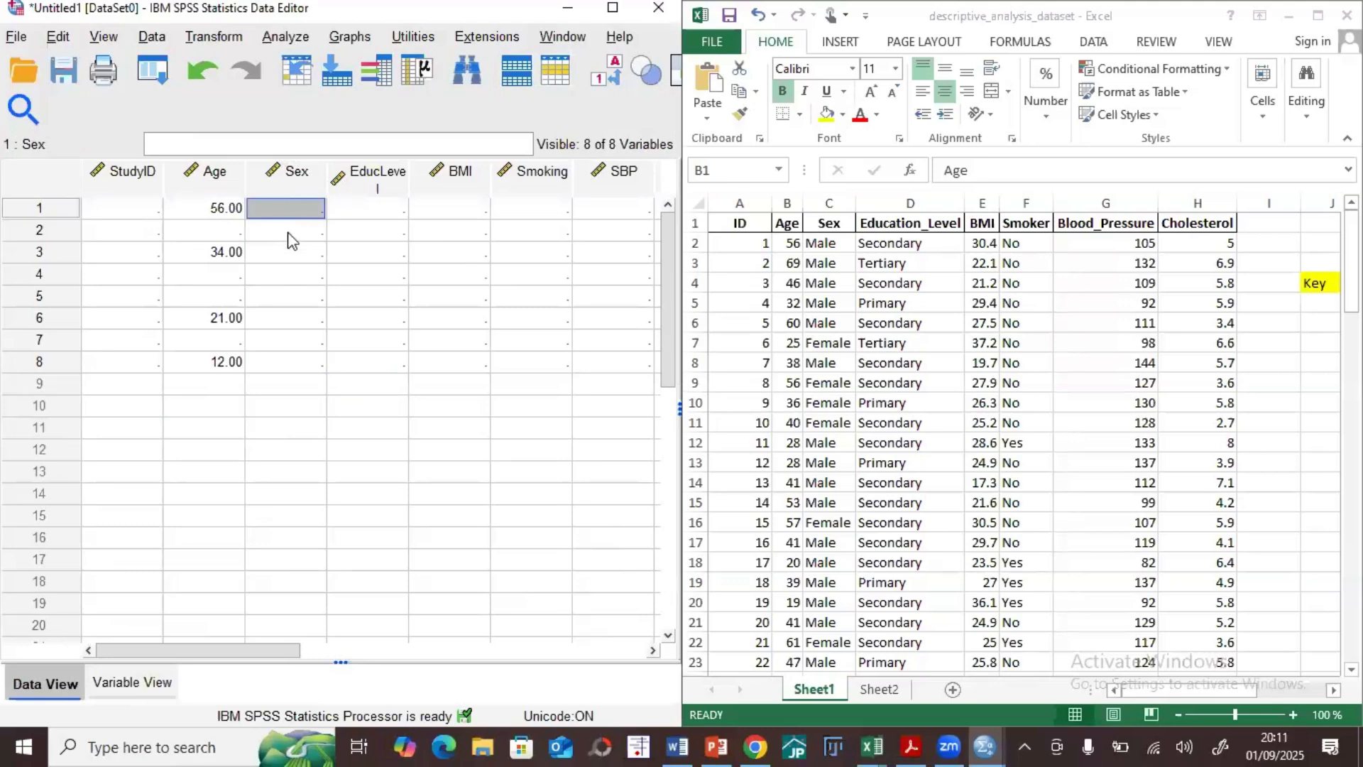
Step: Change the Sex variable's type to String in Variable View
{"action": "left_click", "coordinate": [136, 683]}
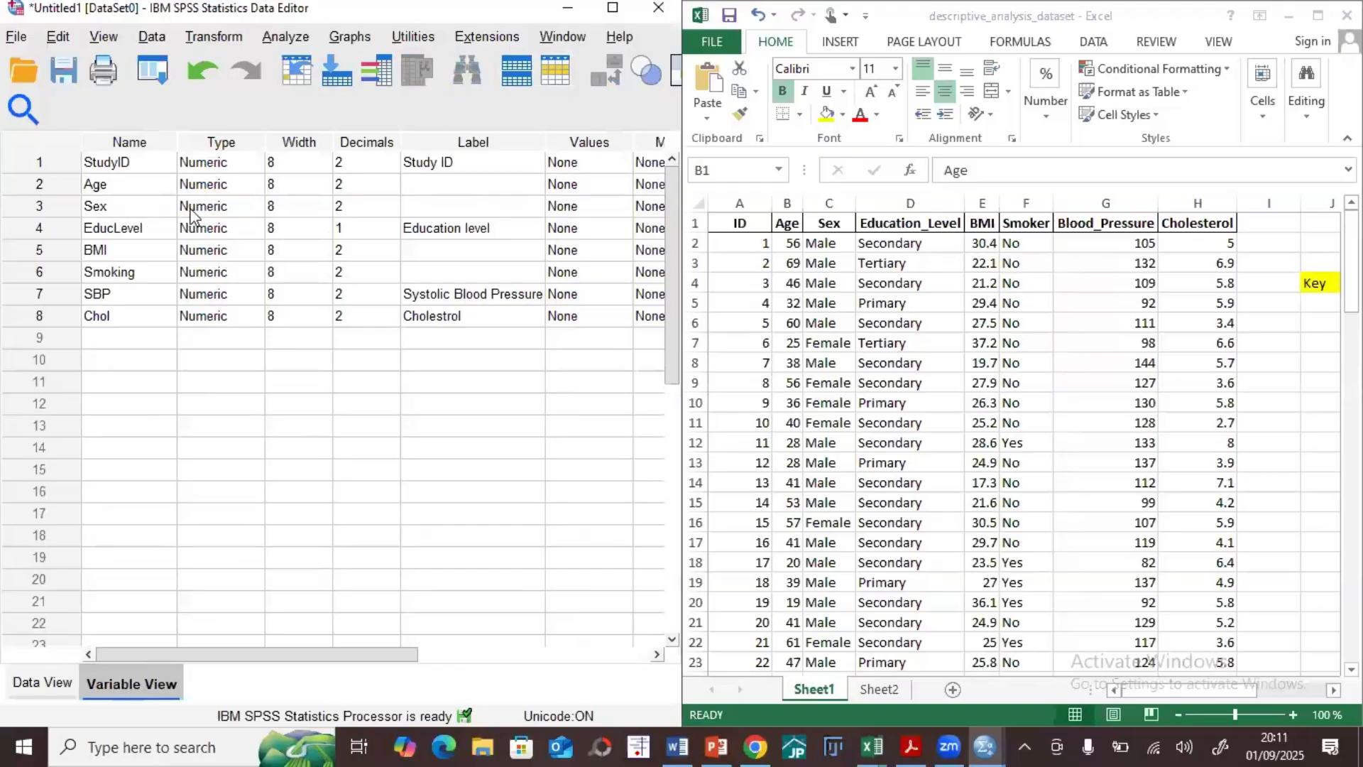
{"action": "left_click", "coordinate": [249, 208]}
{"action": "left_click", "coordinate": [252, 207]}
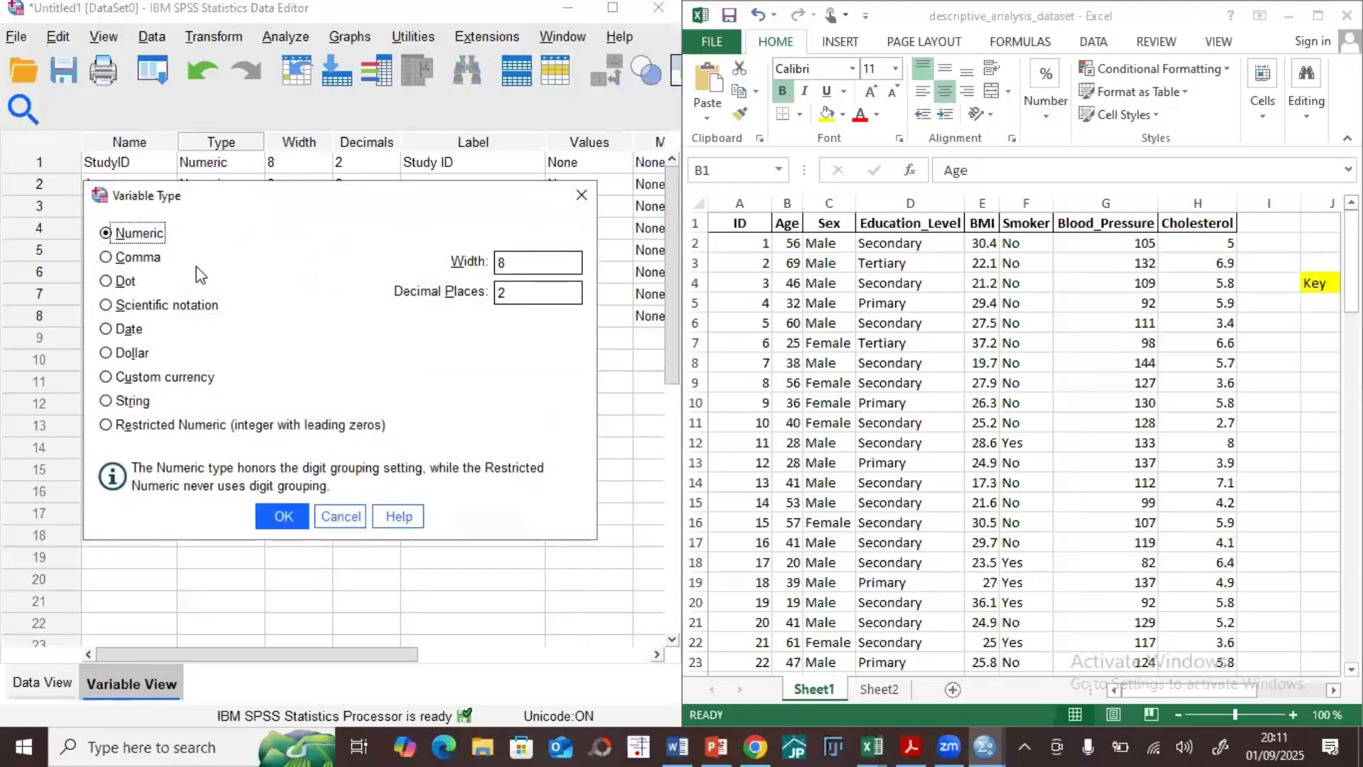
{"action": "left_click", "coordinate": [106, 400]}
{"action": "left_click", "coordinate": [283, 516]}
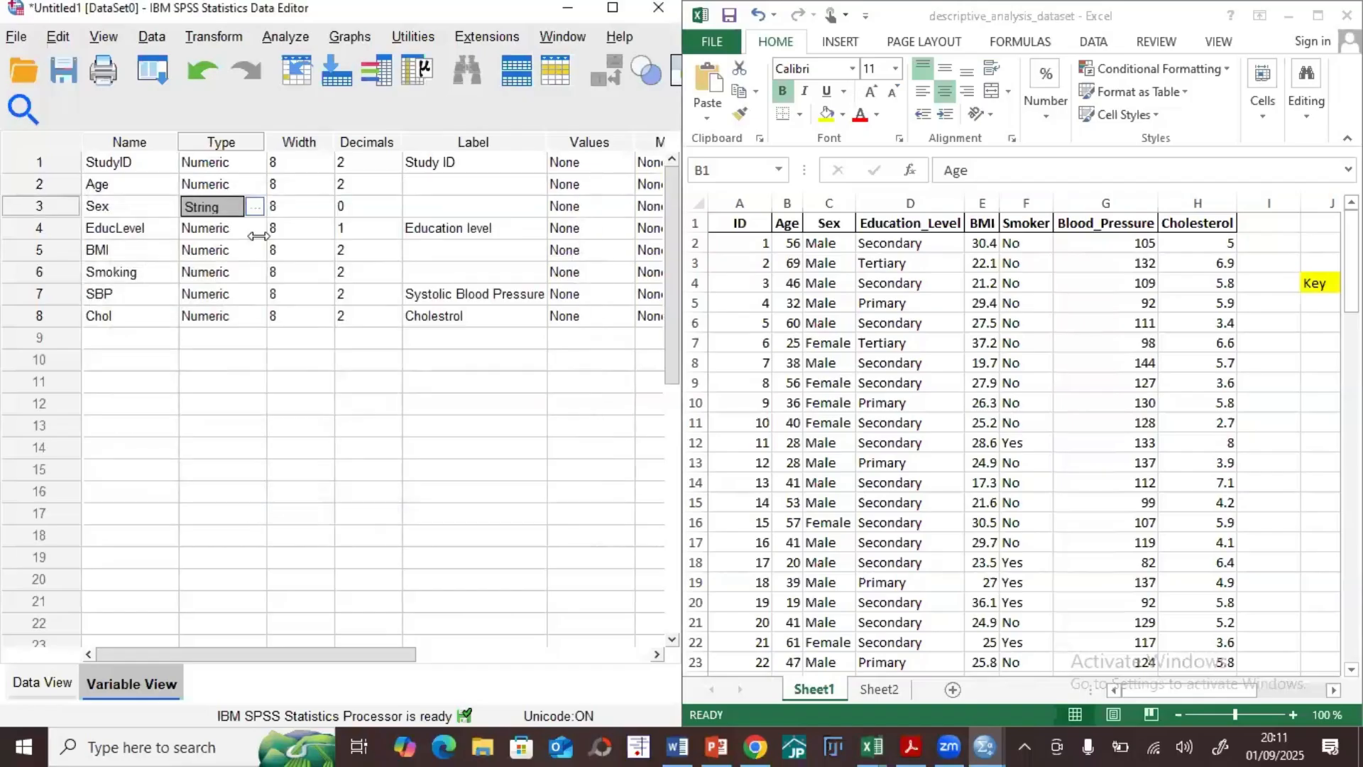
Step: Enter "Male" in row 1 and "Female" in row 4 of the Sex column in Data View, and return to Variable View
{"action": "left_click", "coordinate": [43, 682]}
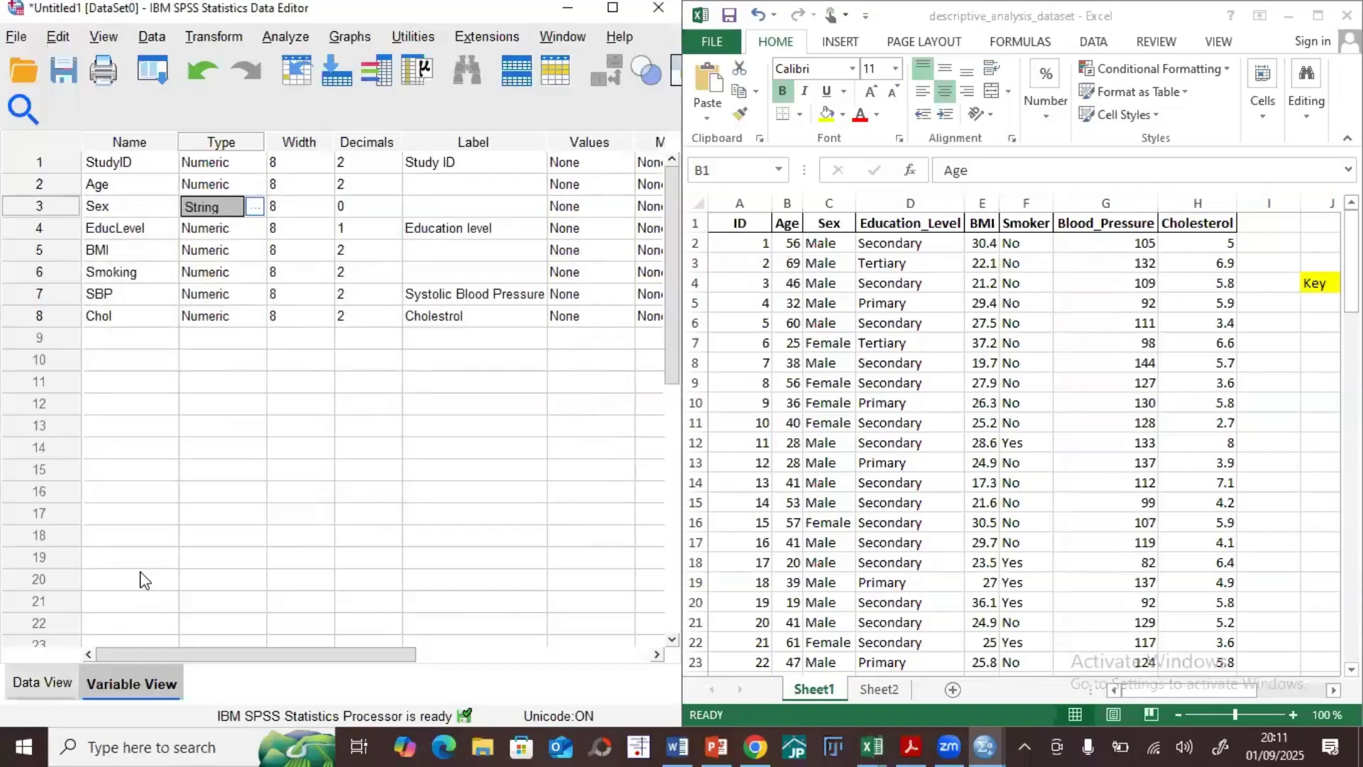
{"action": "left_click", "coordinate": [276, 216]}
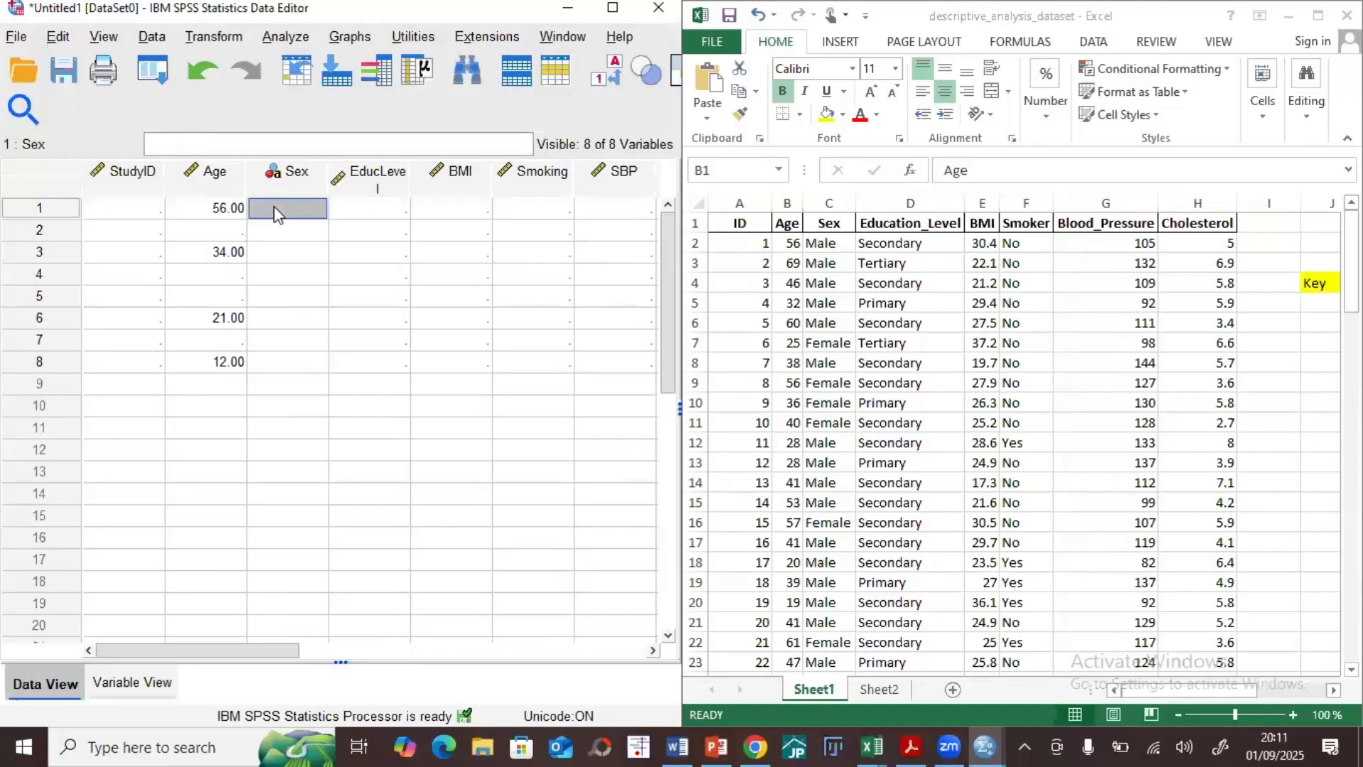
{"action": "type", "text": "Male"}
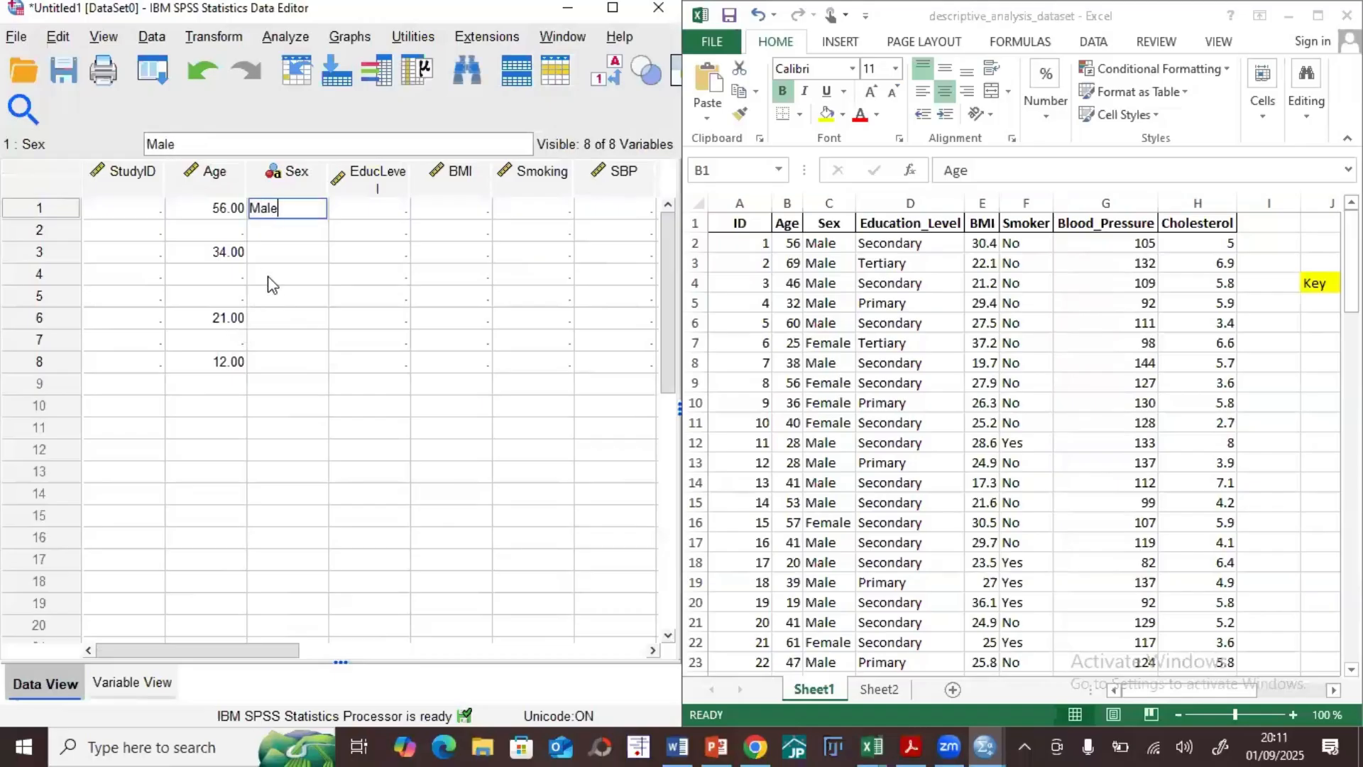
{"action": "left_click", "coordinate": [270, 279]}
{"action": "type", "text": "Fe"}
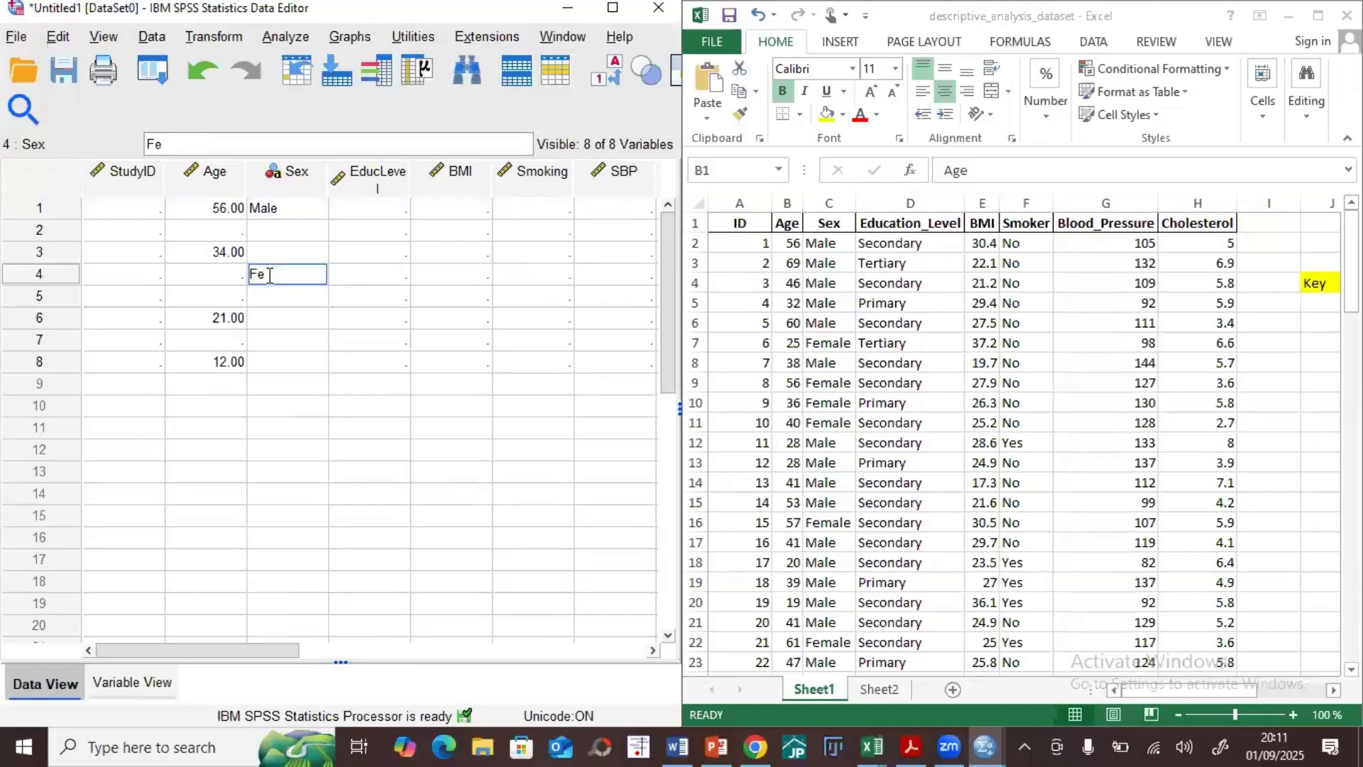
{"action": "type", "text": "male"}
{"action": "left_click", "coordinate": [288, 332]}
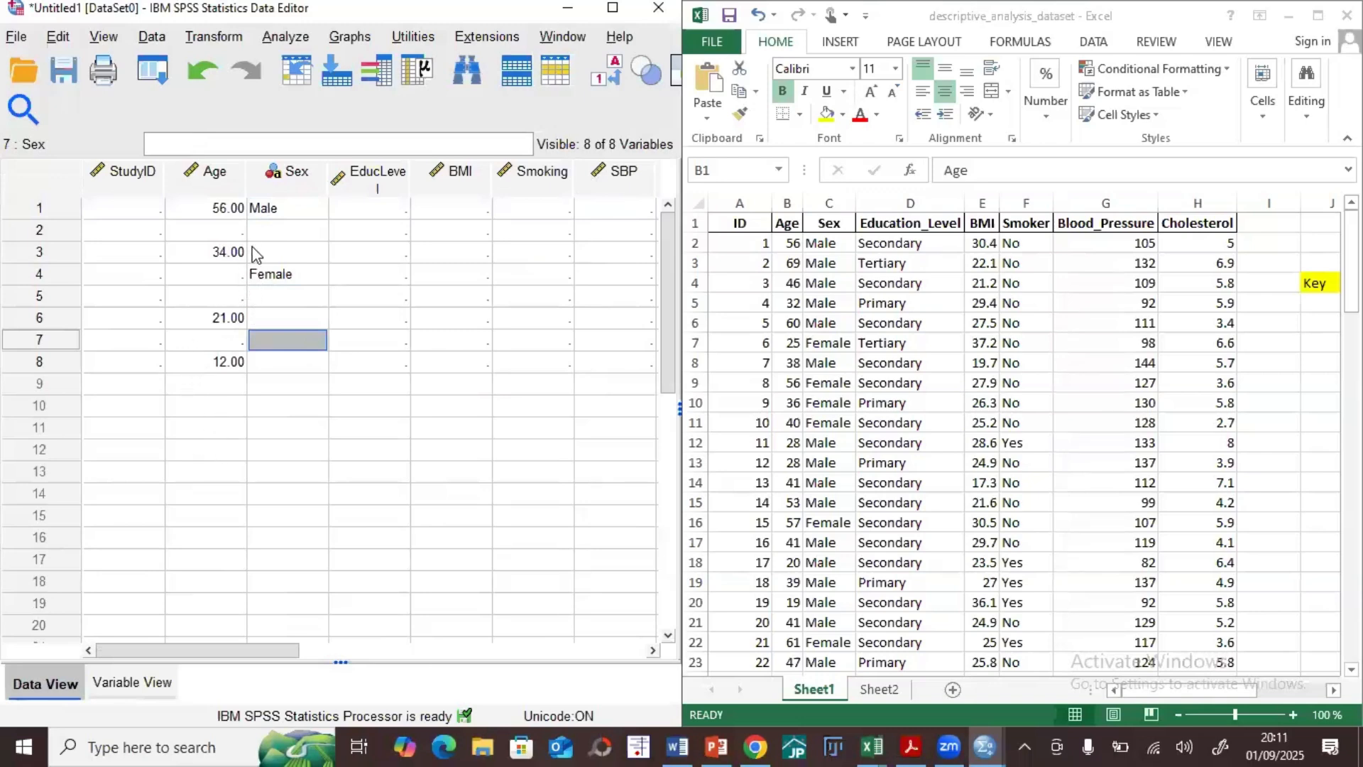
{"action": "left_click", "coordinate": [124, 683]}
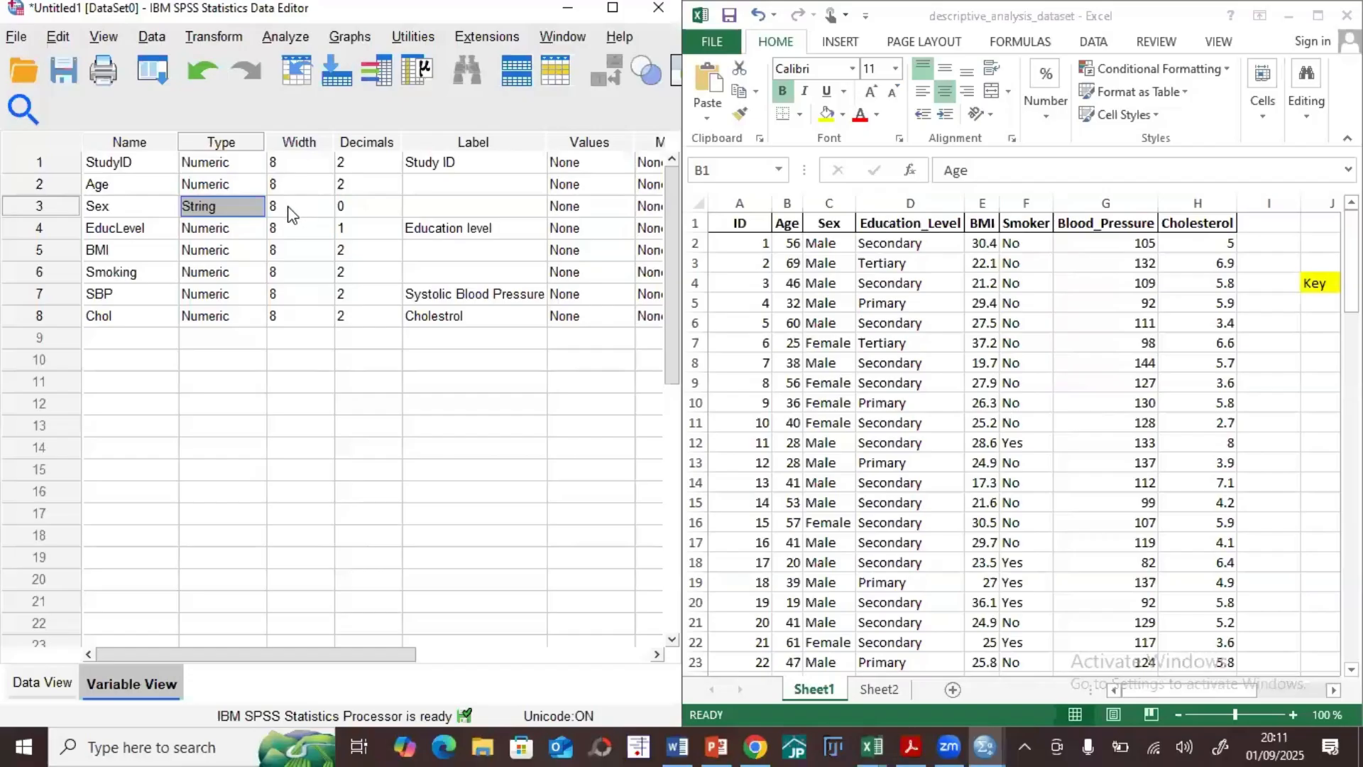
Step: Append "vb" to the "Female" entry in row 4 of the Sex column in Data View
{"action": "left_click", "coordinate": [67, 680]}
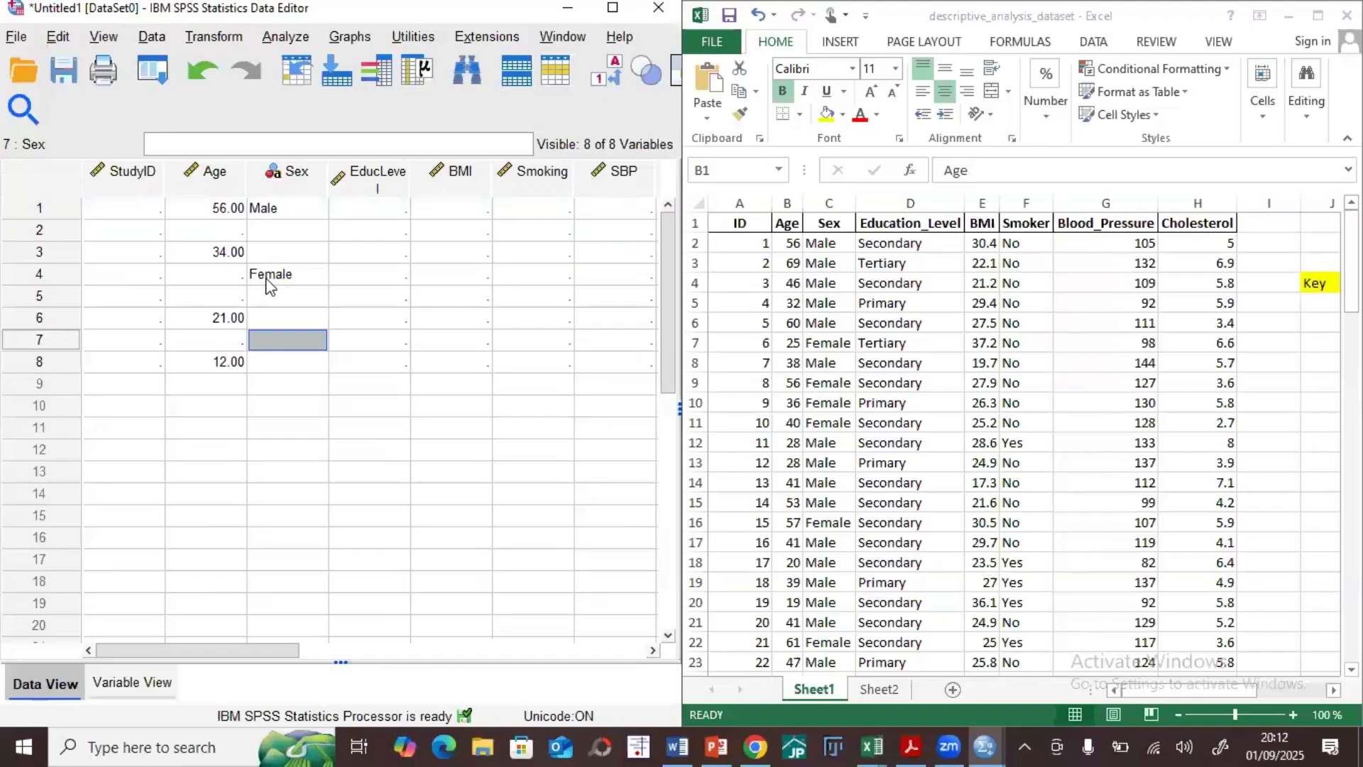
{"action": "left_click", "coordinate": [286, 278]}
{"action": "double_click", "coordinate": [301, 274]}
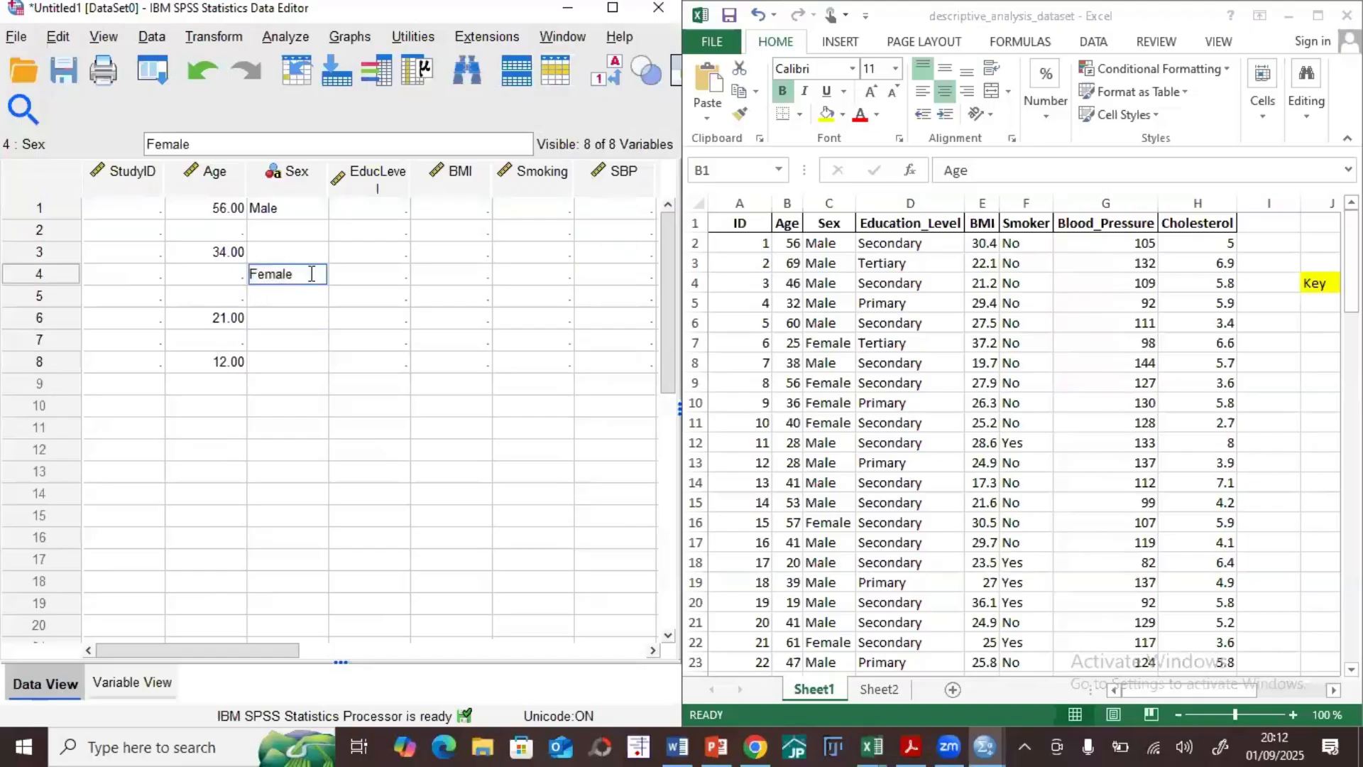
{"action": "type", "text": "vb"}
Step: Replace the entire row 4 entry of the Sex column with "secondar"
{"action": "left_click_drag", "start_coordinate": [310, 275], "coordinate": [219, 265]}
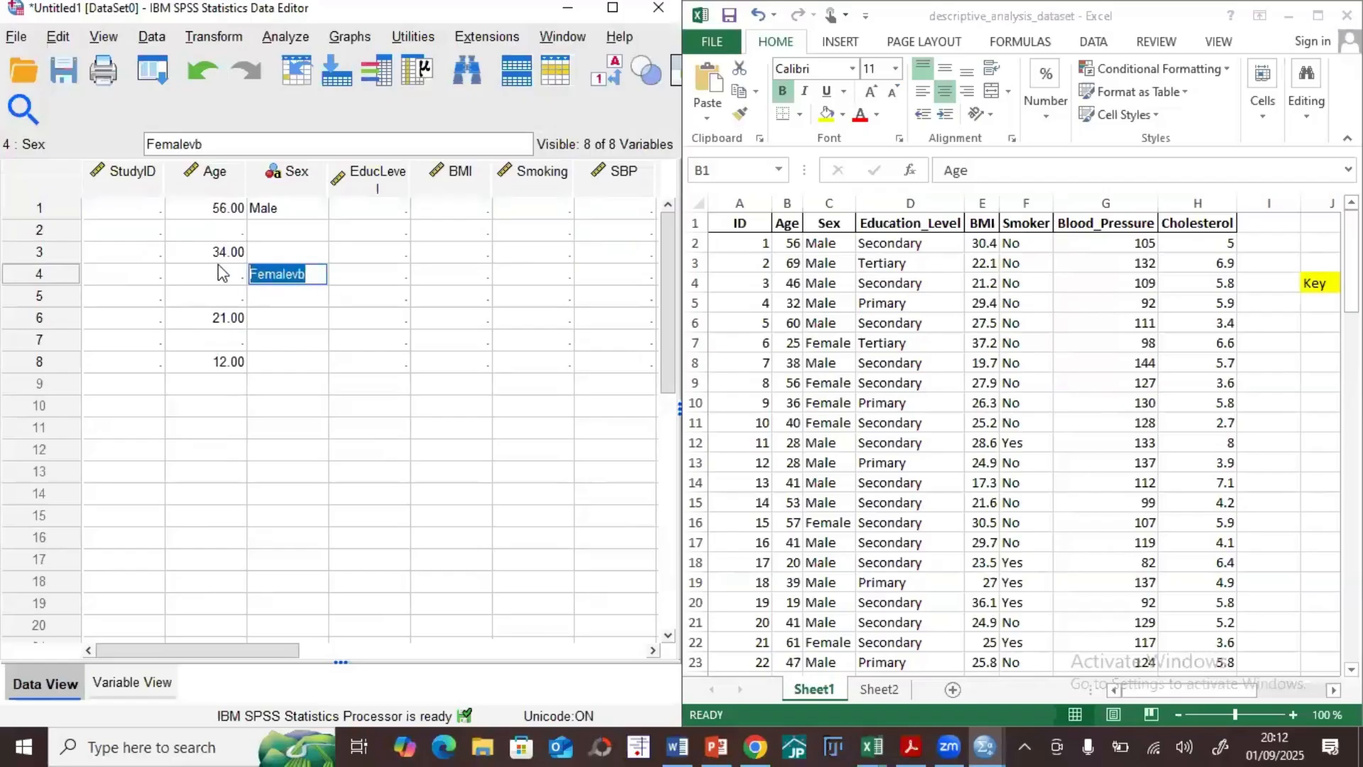
{"action": "type", "text": "sECOND"}
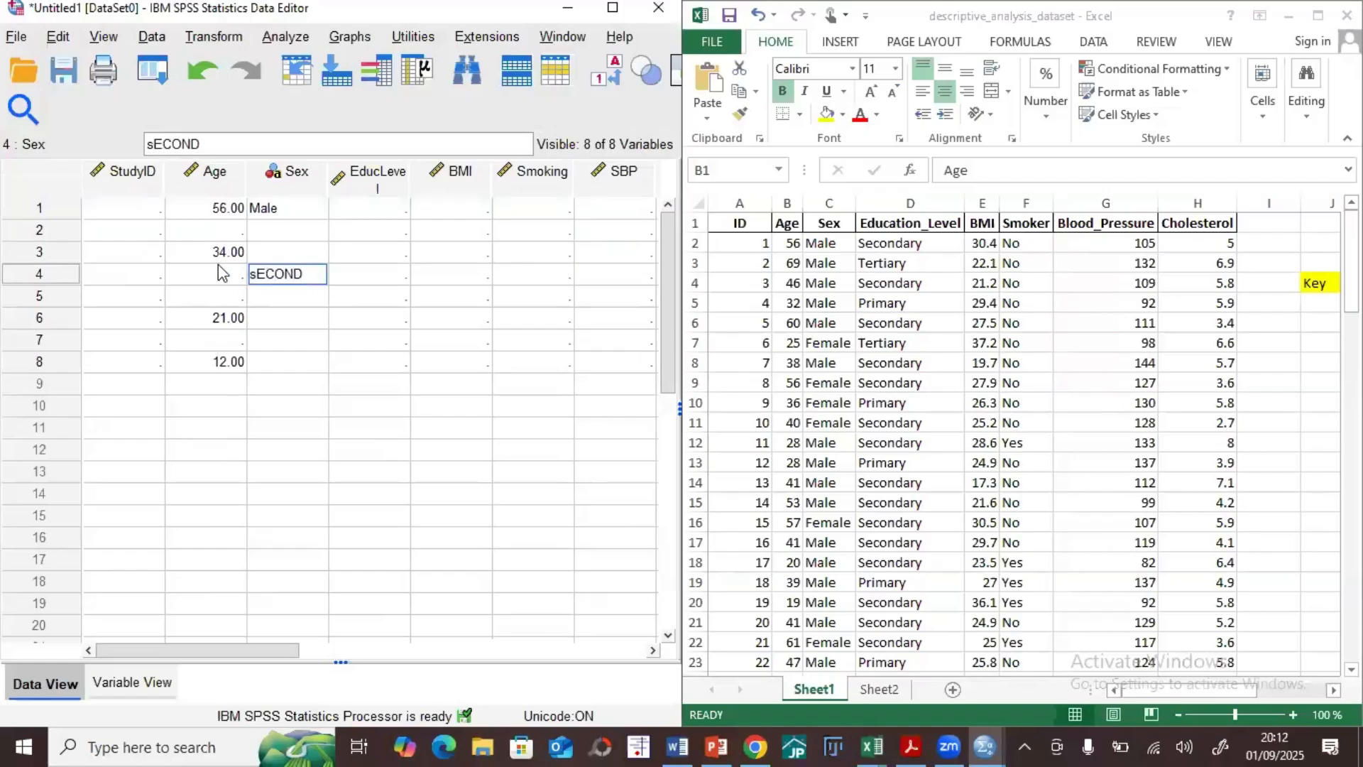
{"action": "key", "text": "BackSpace"}
{"action": "key", "text": "BackSpace"}
{"action": "key", "text": "BackSpace"}
{"action": "key", "text": "BackSpace"}
{"action": "key", "text": "BackSpace"}
{"action": "key", "text": "BackSpace"}
{"action": "type", "text": "secodary"}
{"action": "key", "text": "BackSpace"}
{"action": "key", "text": "BackSpace"}
{"action": "key", "text": "BackSpace"}
{"action": "key", "text": "BackSpace"}
{"action": "type", "text": "ndar"}
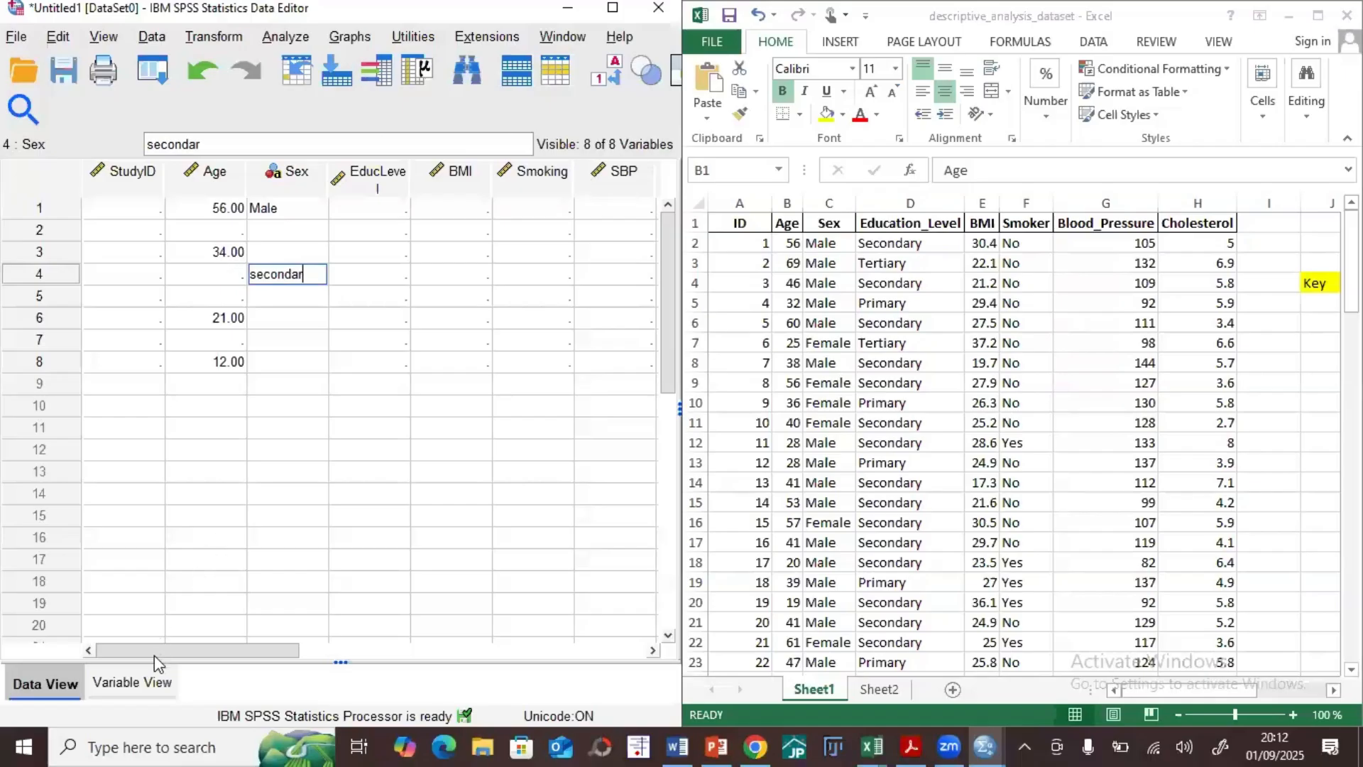
Step: Increase the Sex variable's width to 22 in Variable View and complete its row 4 entry as "secondary" in Data View
{"action": "left_click", "coordinate": [150, 678]}
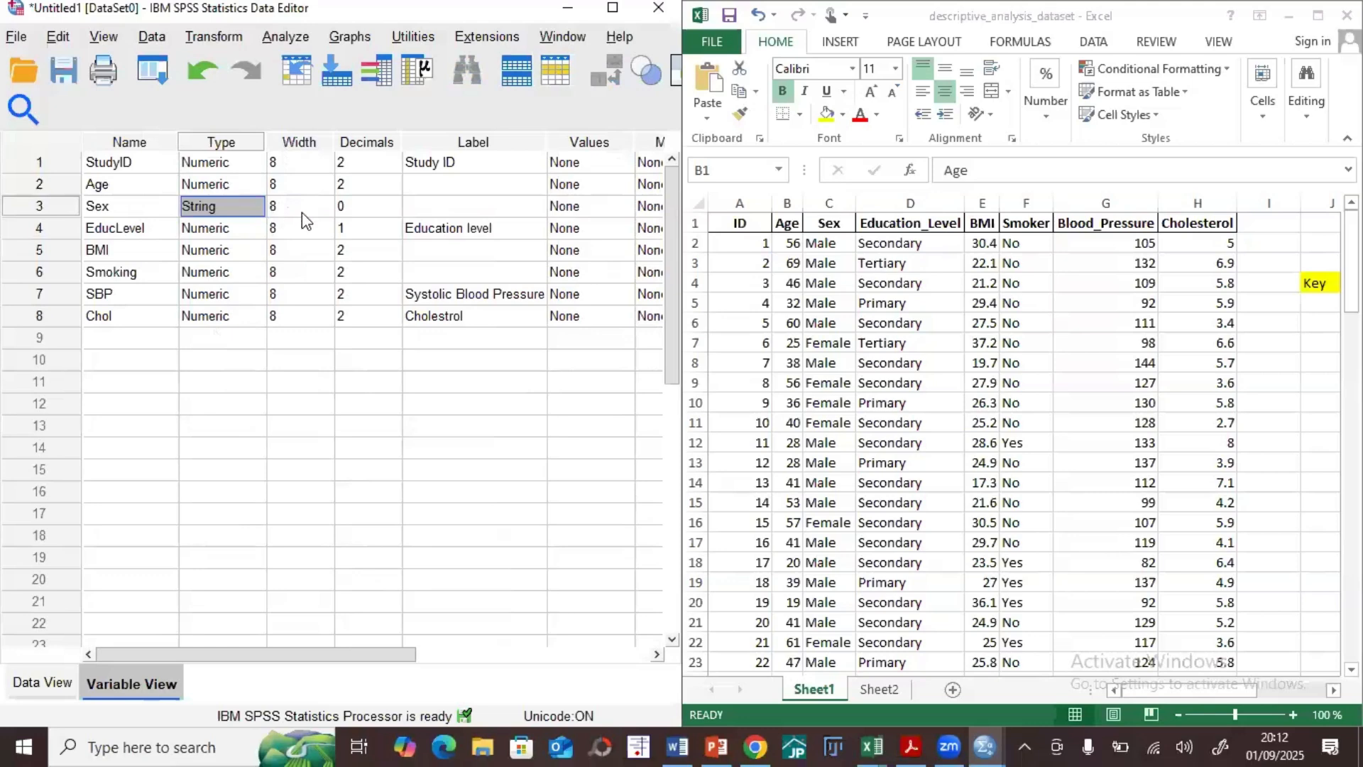
{"action": "left_click", "coordinate": [313, 206]}
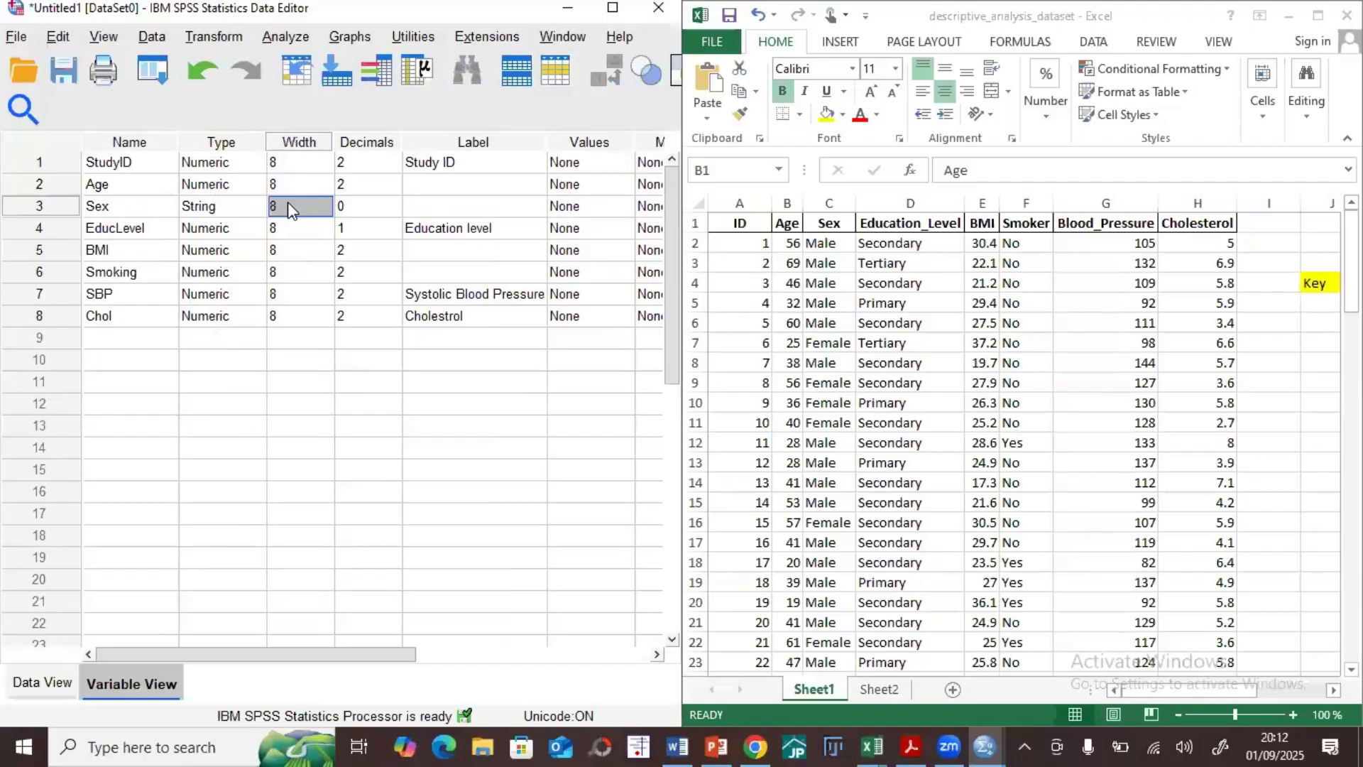
{"action": "triple_click", "coordinate": [328, 201]}
{"action": "left_click", "coordinate": [327, 202]}
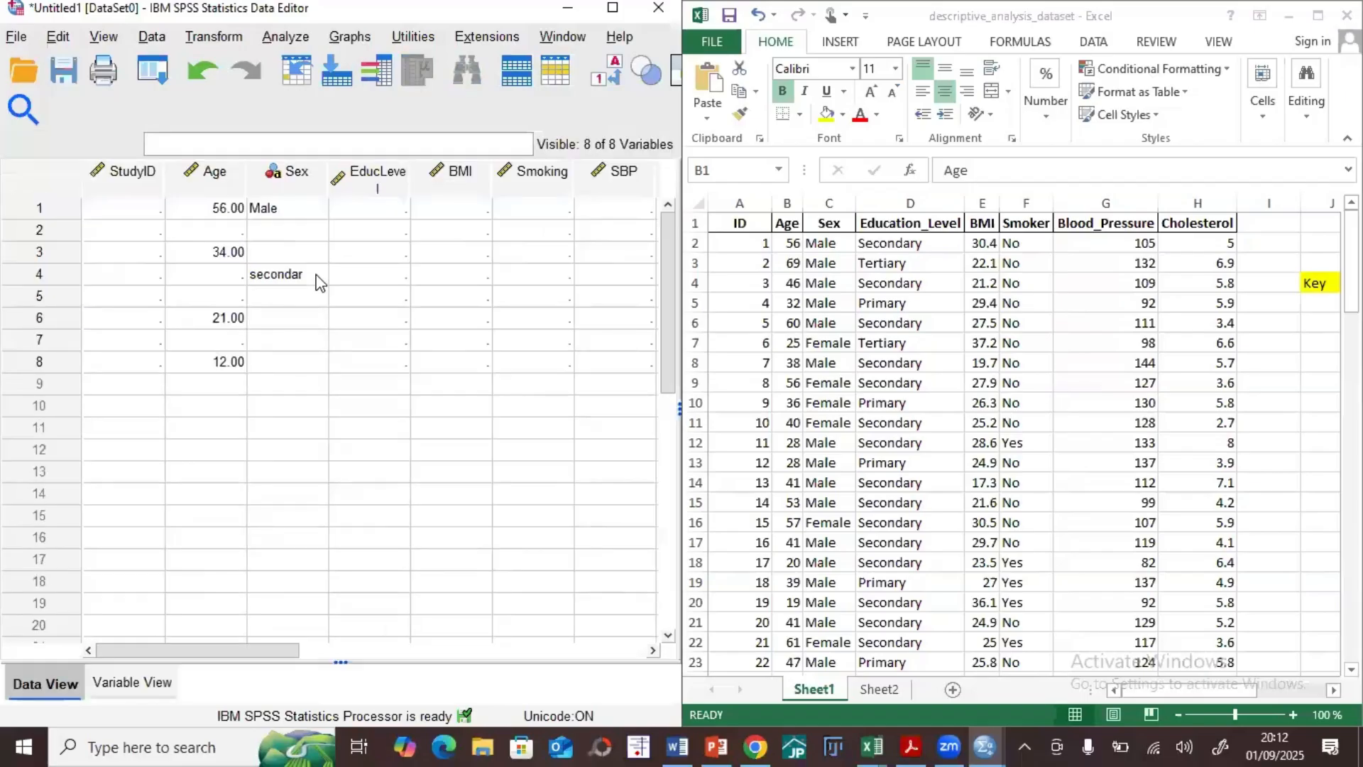
{"action": "double_click", "coordinate": [318, 276]}
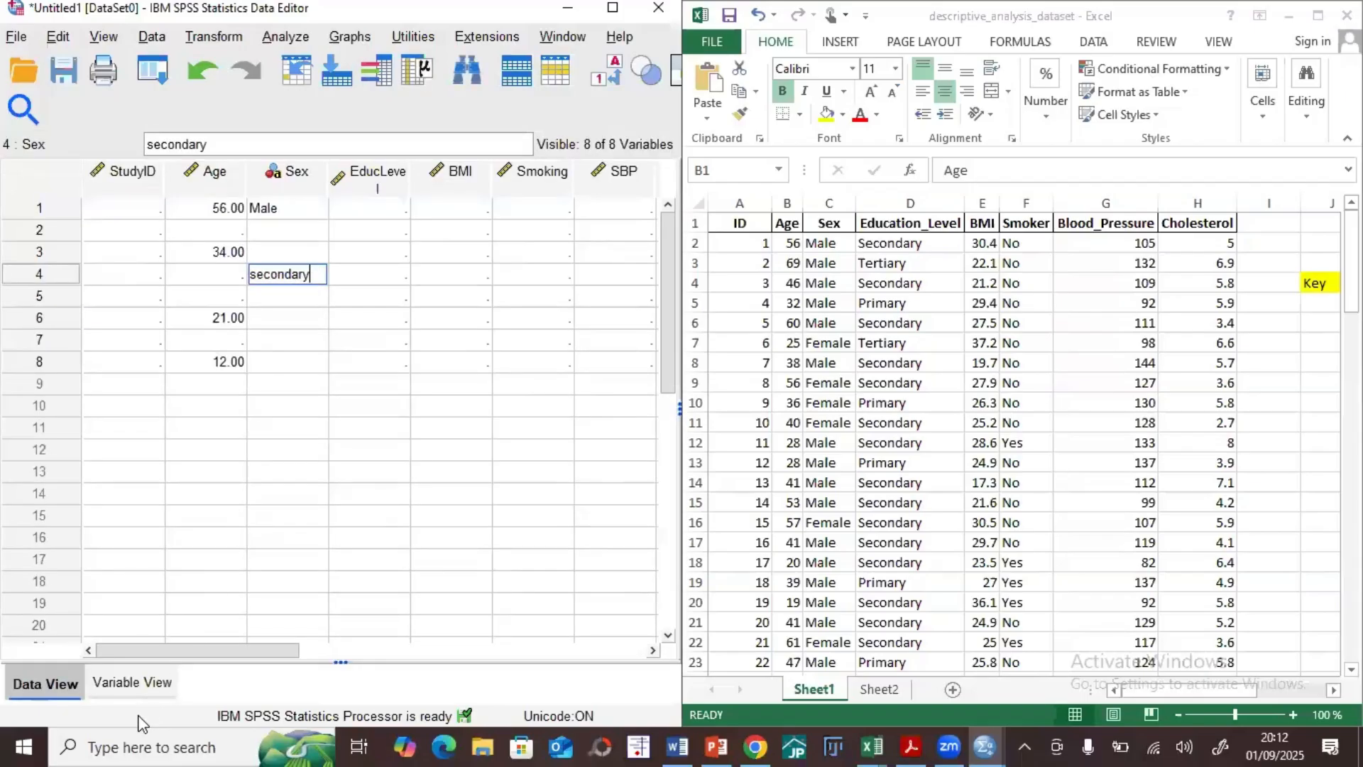
Step: In Variable View, raise the StudyID variable's width to 13, then lower it to 10
{"action": "left_click", "coordinate": [139, 684]}
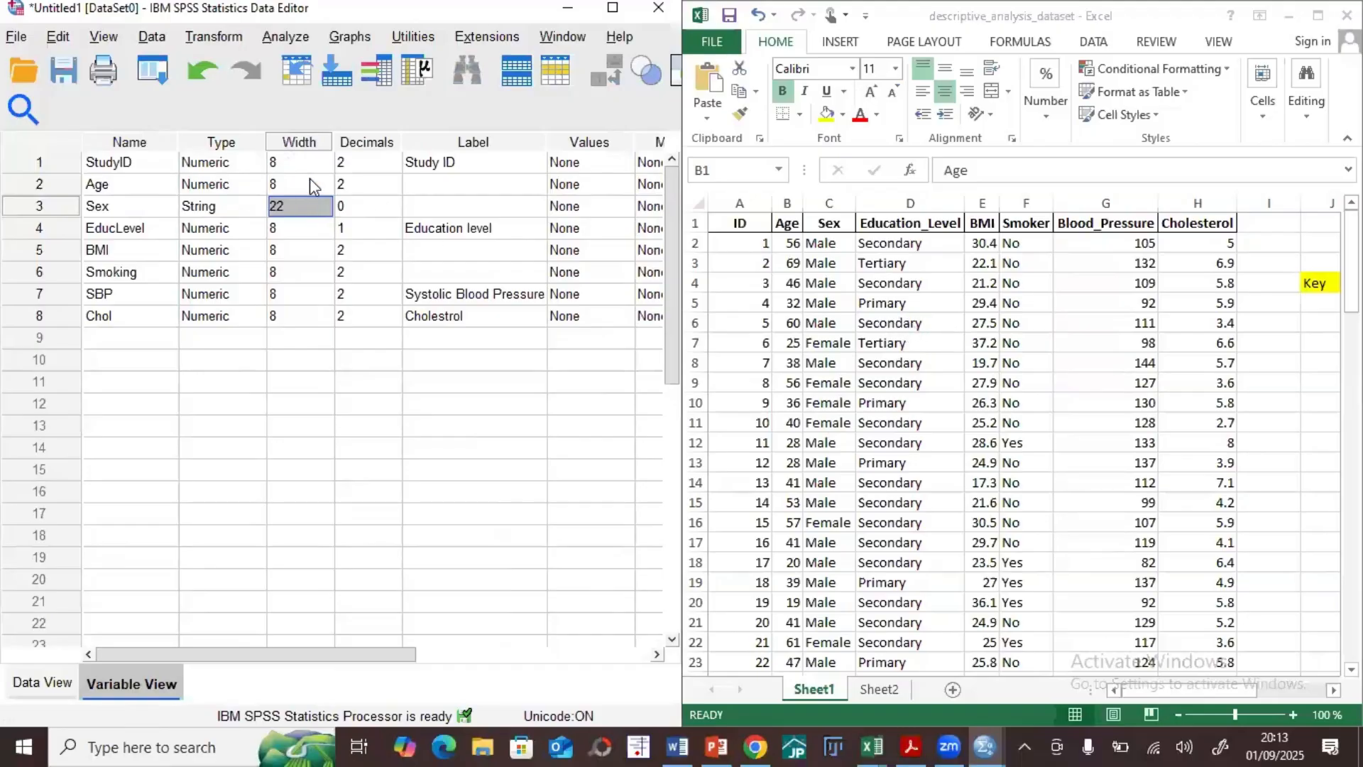
{"action": "left_click", "coordinate": [321, 160]}
{"action": "left_click", "coordinate": [325, 158]}
{"action": "left_click", "coordinate": [325, 158]}
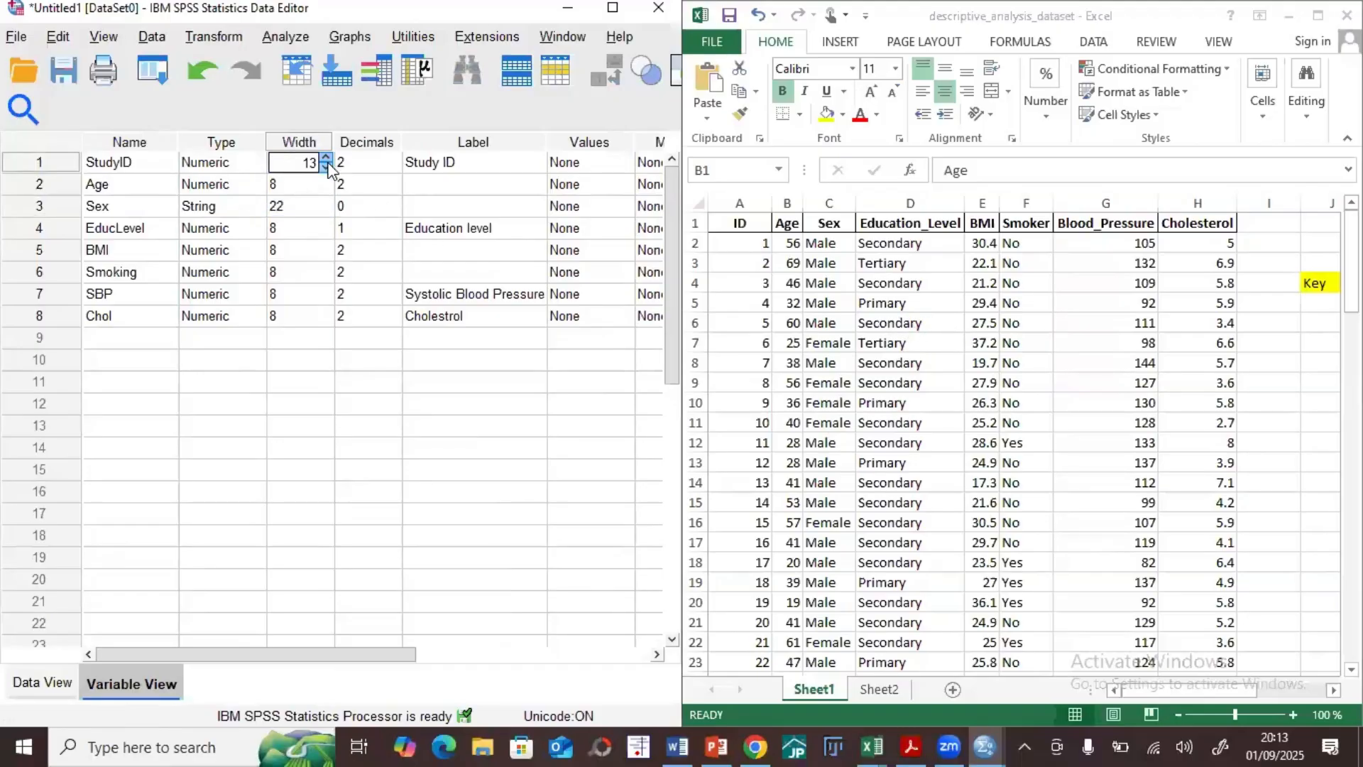
{"action": "left_click", "coordinate": [323, 168]}
{"action": "left_click", "coordinate": [325, 169]}
{"action": "left_click", "coordinate": [325, 168]}
Step: Set the widths of the Sex and StudyID variables back to 8
{"action": "left_click", "coordinate": [321, 208]}
{"action": "left_click", "coordinate": [325, 211]}
{"action": "left_click", "coordinate": [325, 212]}
{"action": "left_click", "coordinate": [325, 212]}
{"action": "left_click", "coordinate": [325, 211]}
{"action": "left_click", "coordinate": [325, 211]}
{"action": "left_click", "coordinate": [325, 211]}
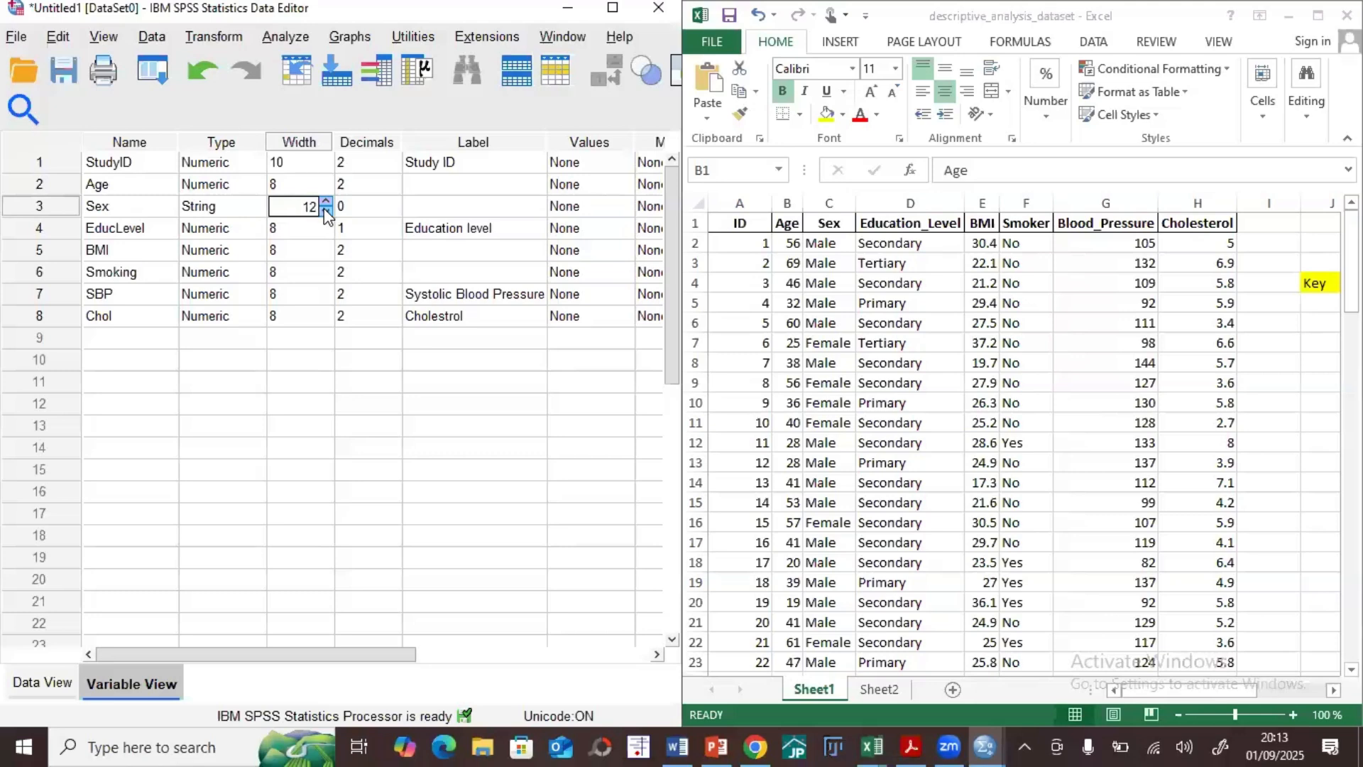
{"action": "left_click", "coordinate": [321, 166]}
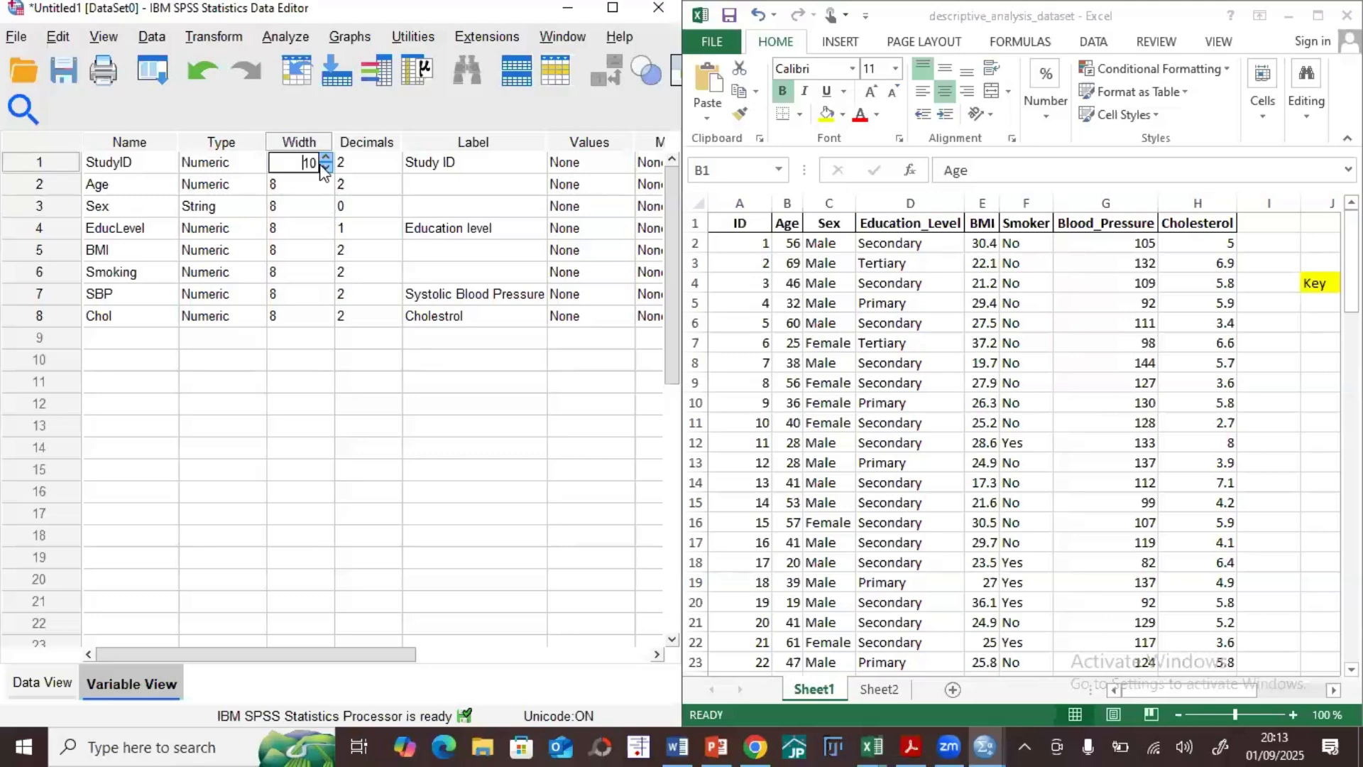
{"action": "left_click", "coordinate": [320, 165]}
Step: Set the BMI variable's width to 7 and the EducLevel variable's width to 9
{"action": "left_click", "coordinate": [320, 255]}
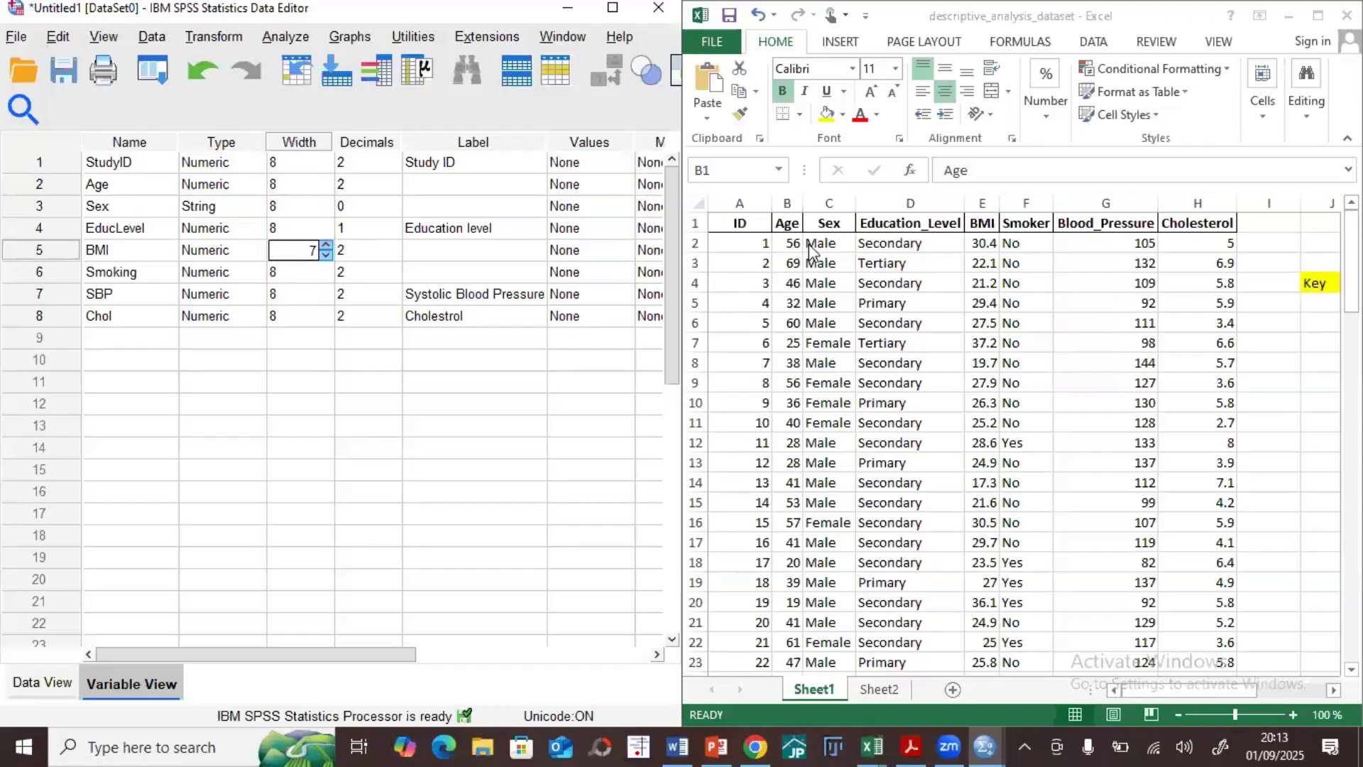
{"action": "left_click", "coordinate": [272, 230]}
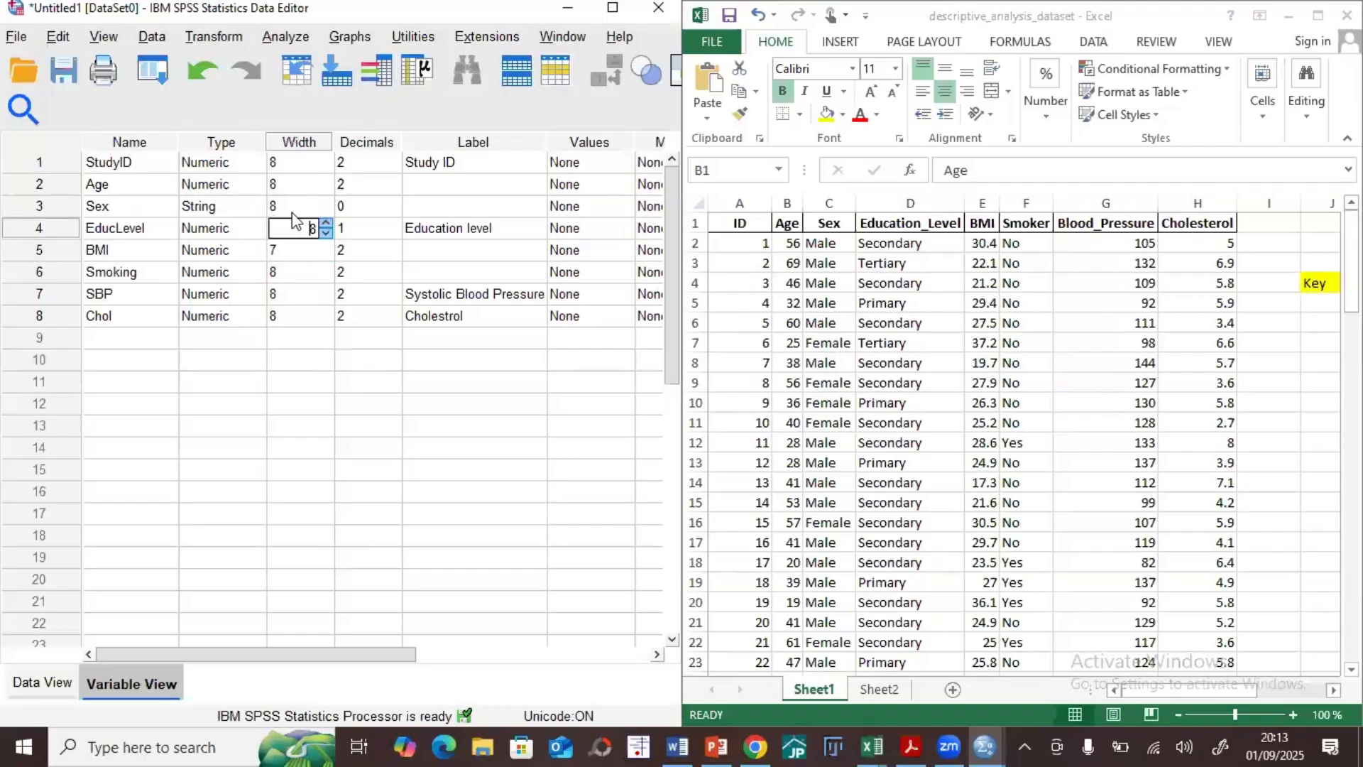
{"action": "left_click", "coordinate": [293, 209]}
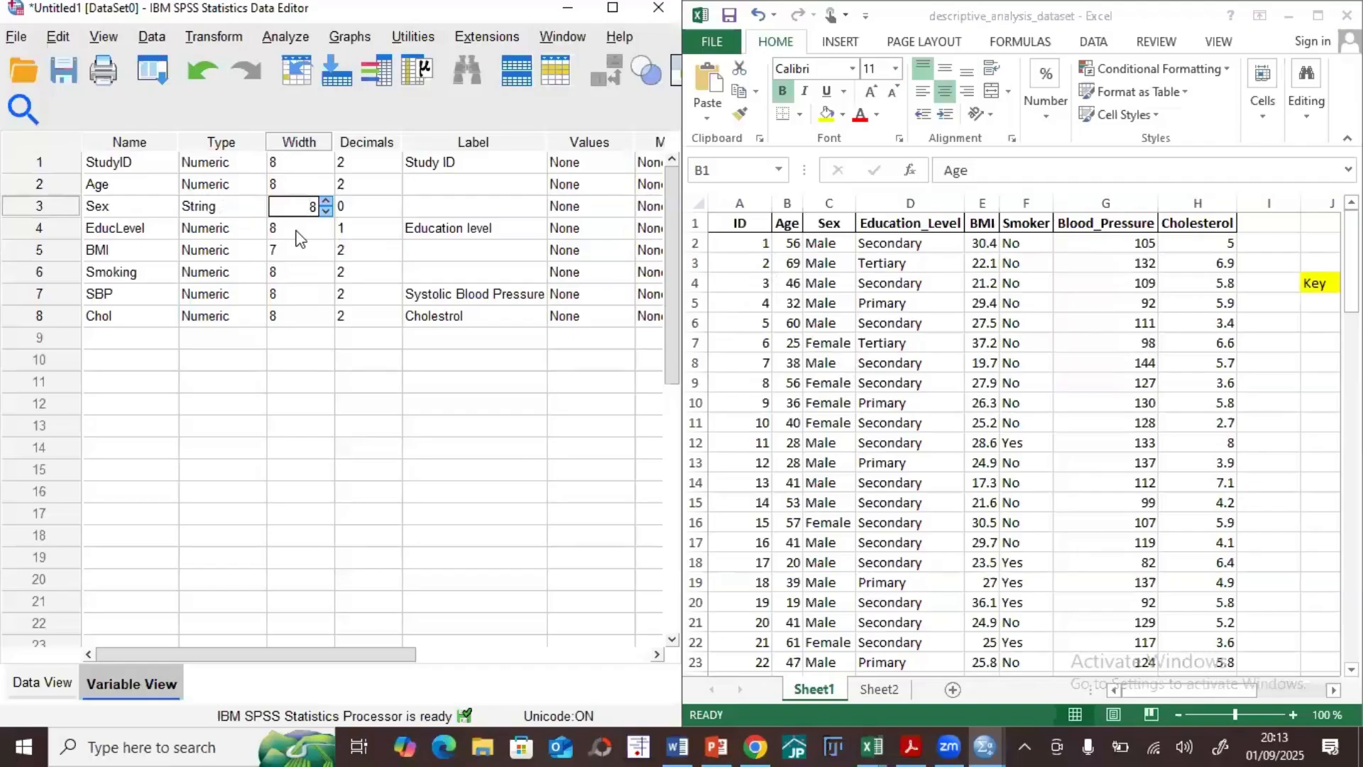
{"action": "left_click", "coordinate": [295, 231]}
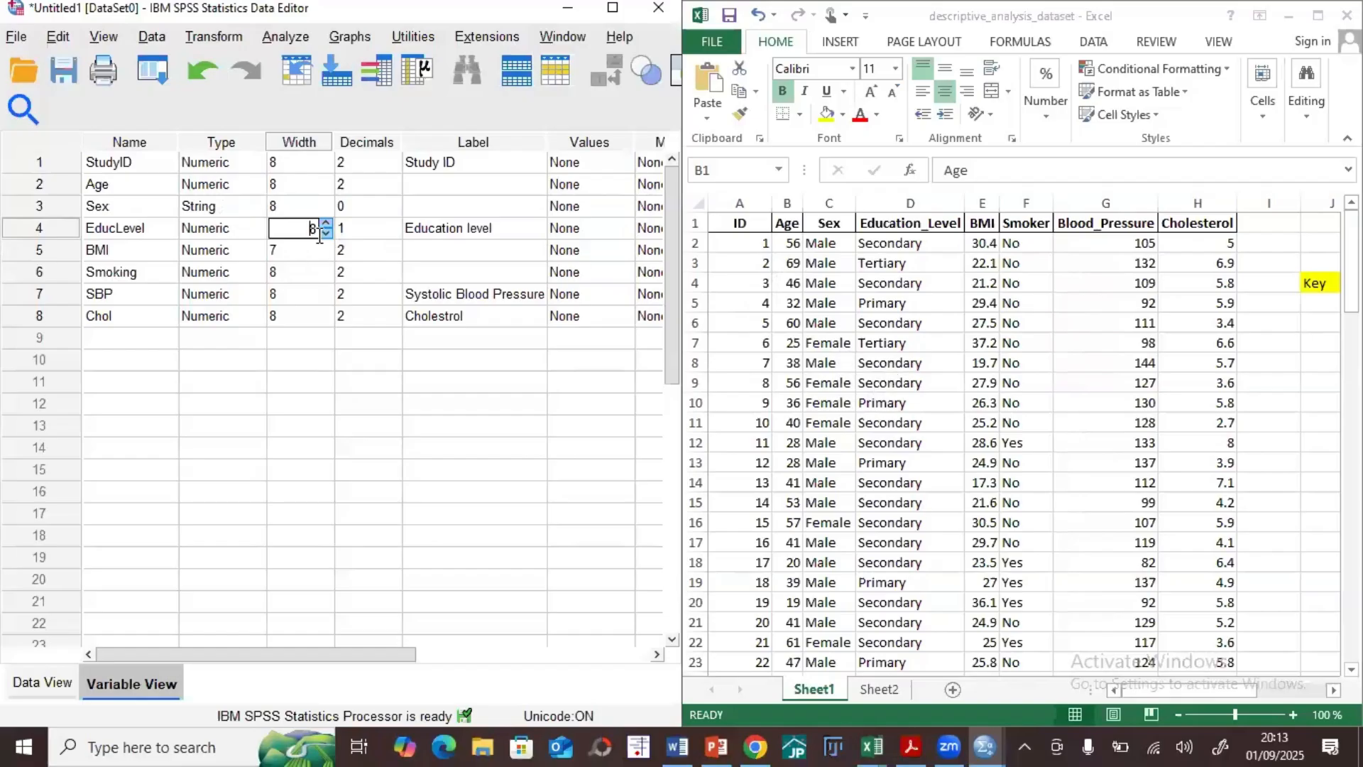
{"action": "left_click", "coordinate": [249, 381]}
{"action": "left_click", "coordinate": [260, 381]}
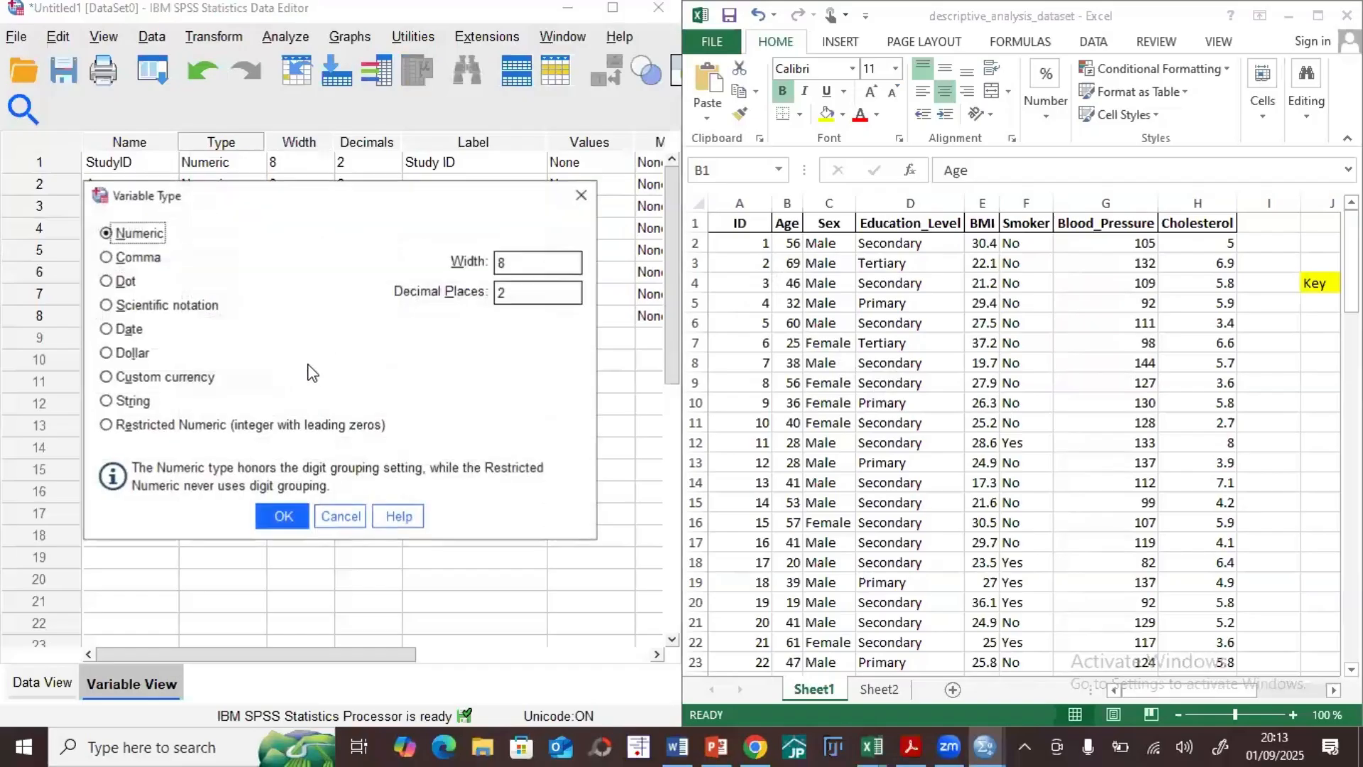
{"action": "left_click", "coordinate": [580, 194]}
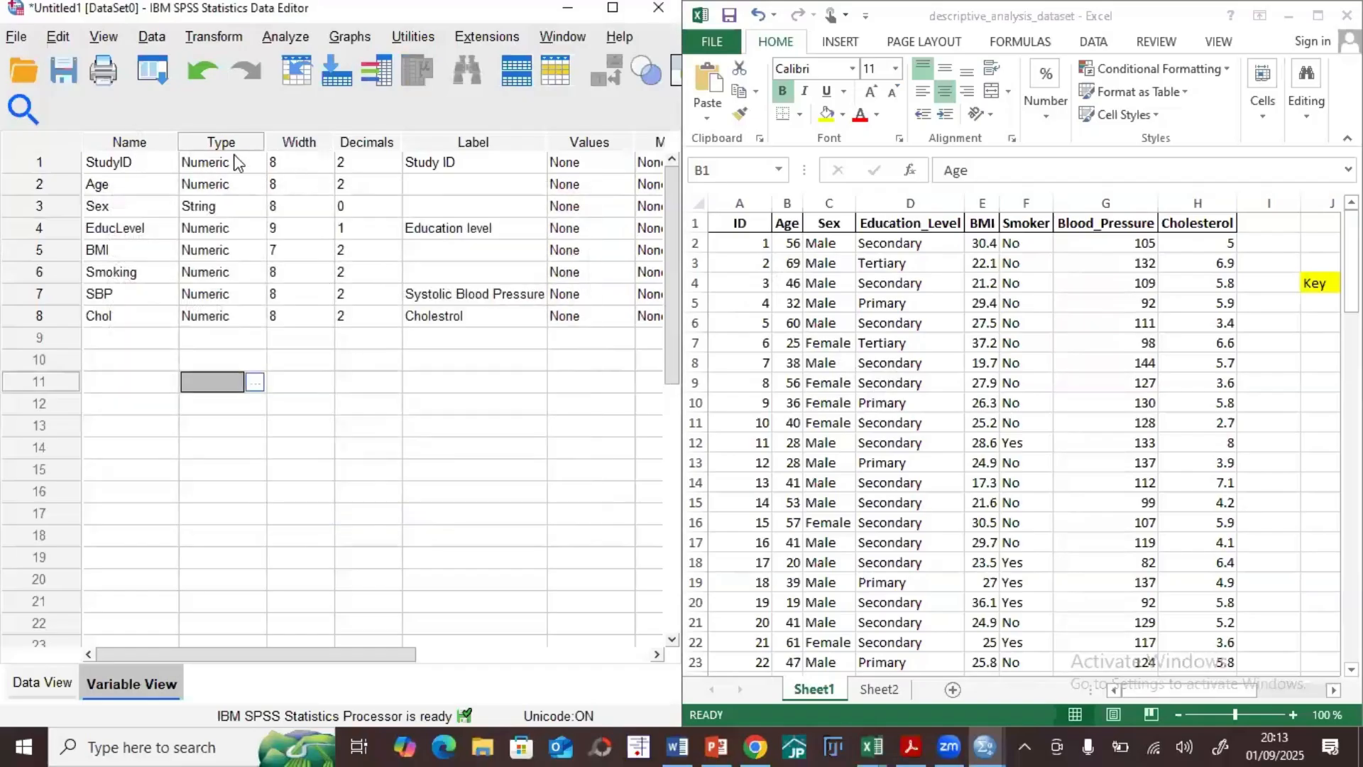
Step: Check how the Age decimals display in Data View, then set the StudyID variable's decimals to 1 in Variable View
{"action": "left_click", "coordinate": [379, 144]}
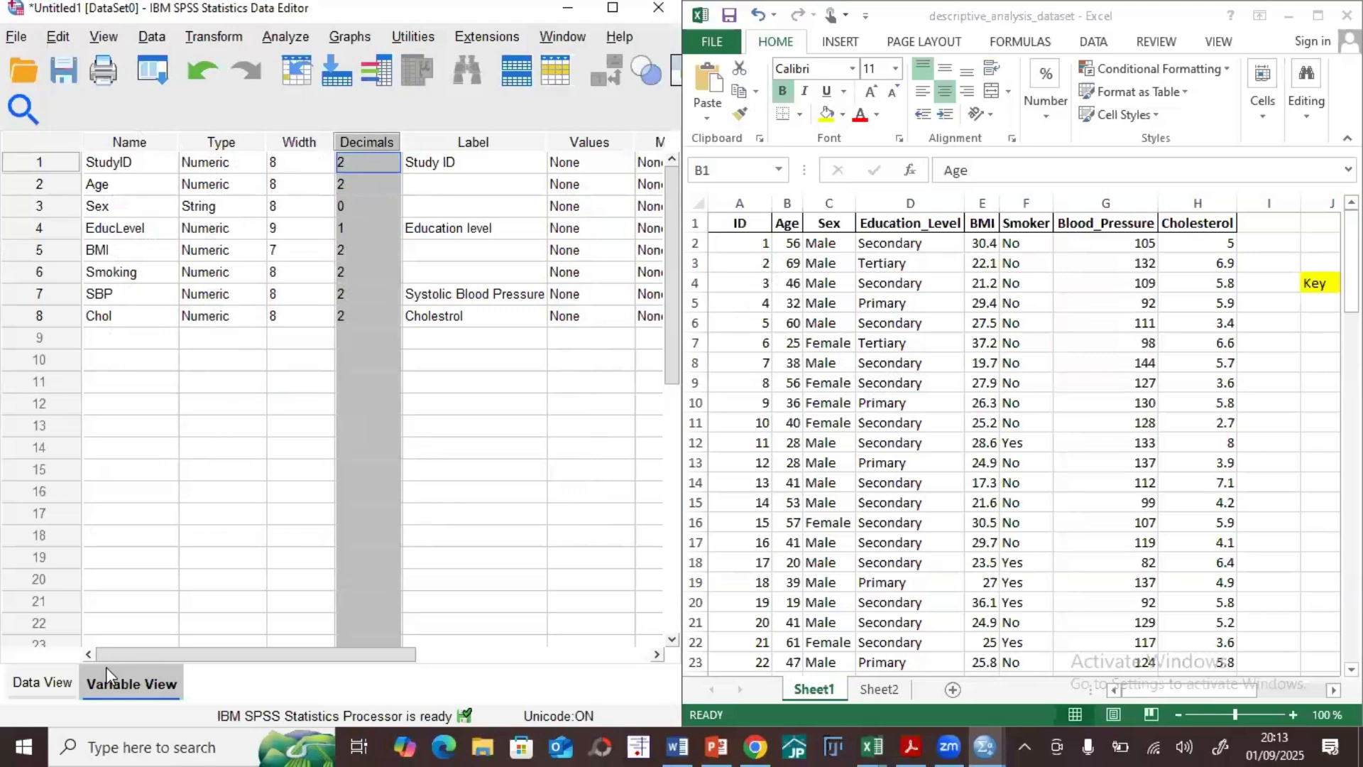
{"action": "left_click", "coordinate": [44, 683]}
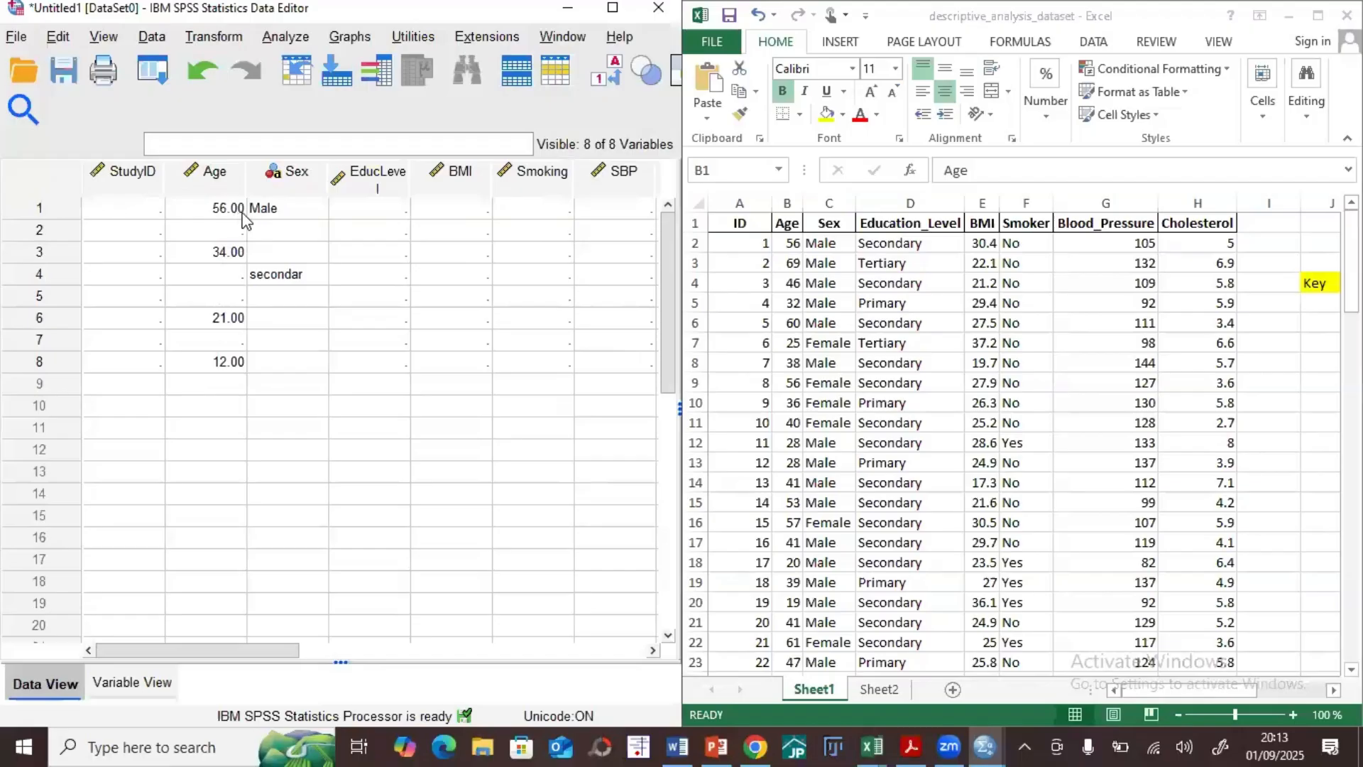
{"action": "left_click", "coordinate": [133, 682]}
{"action": "left_click", "coordinate": [367, 162]}
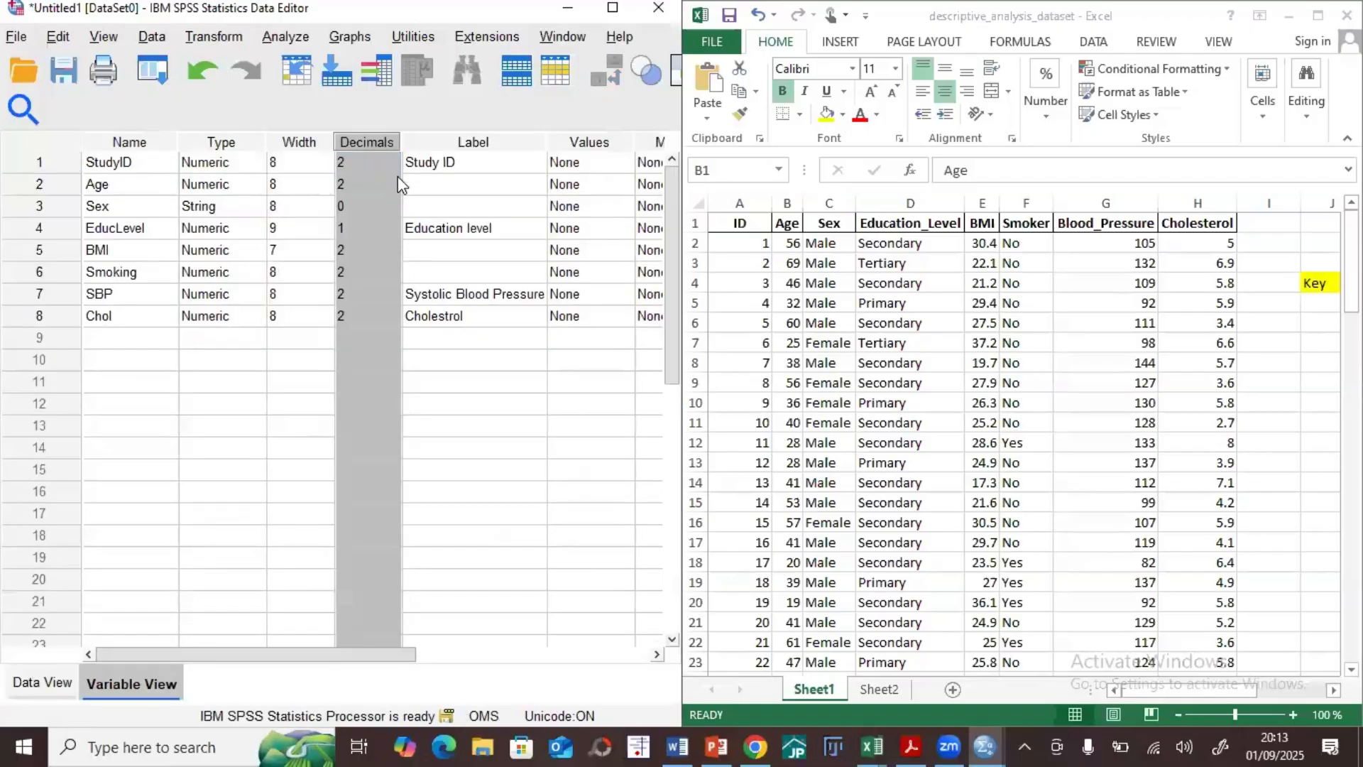
{"action": "left_click", "coordinate": [394, 168]}
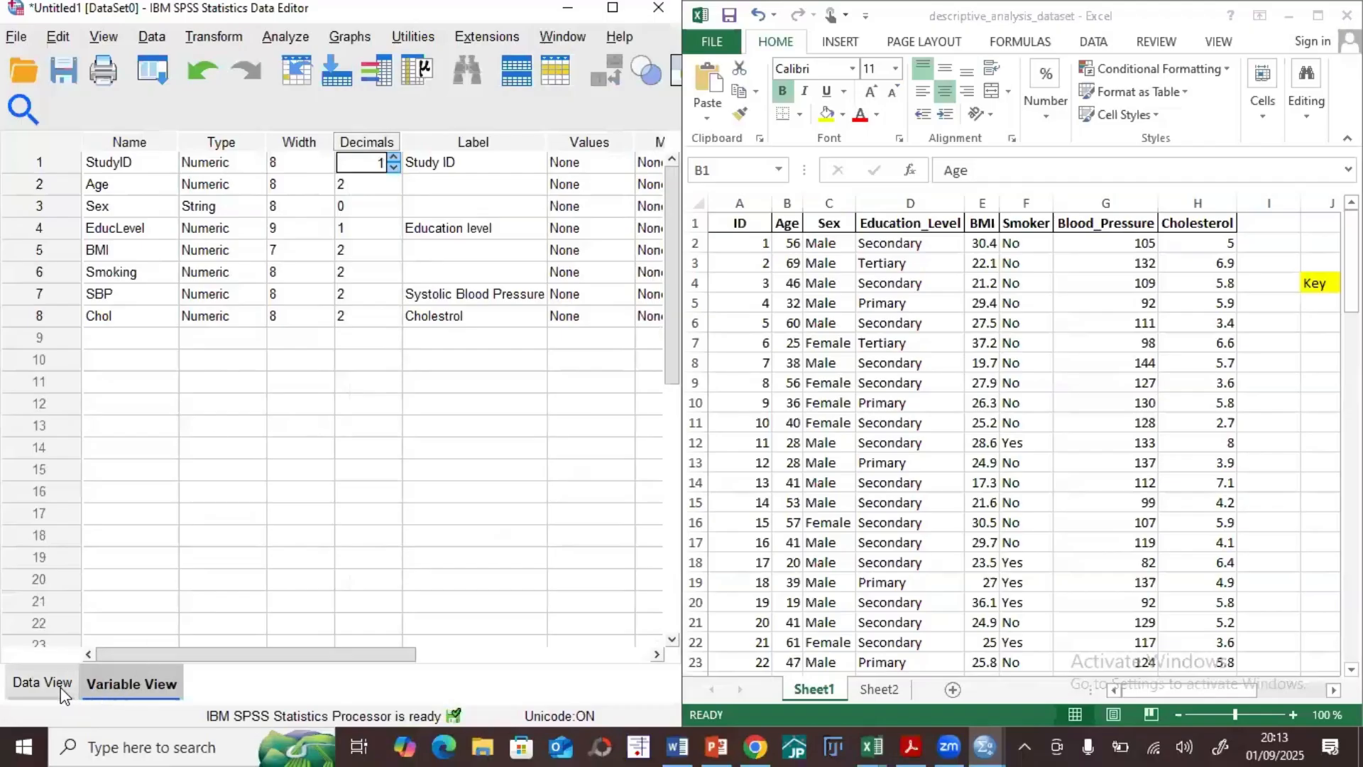
Step: Enter 56.89 in row 5 of the Age column in Data View
{"action": "left_click", "coordinate": [42, 682]}
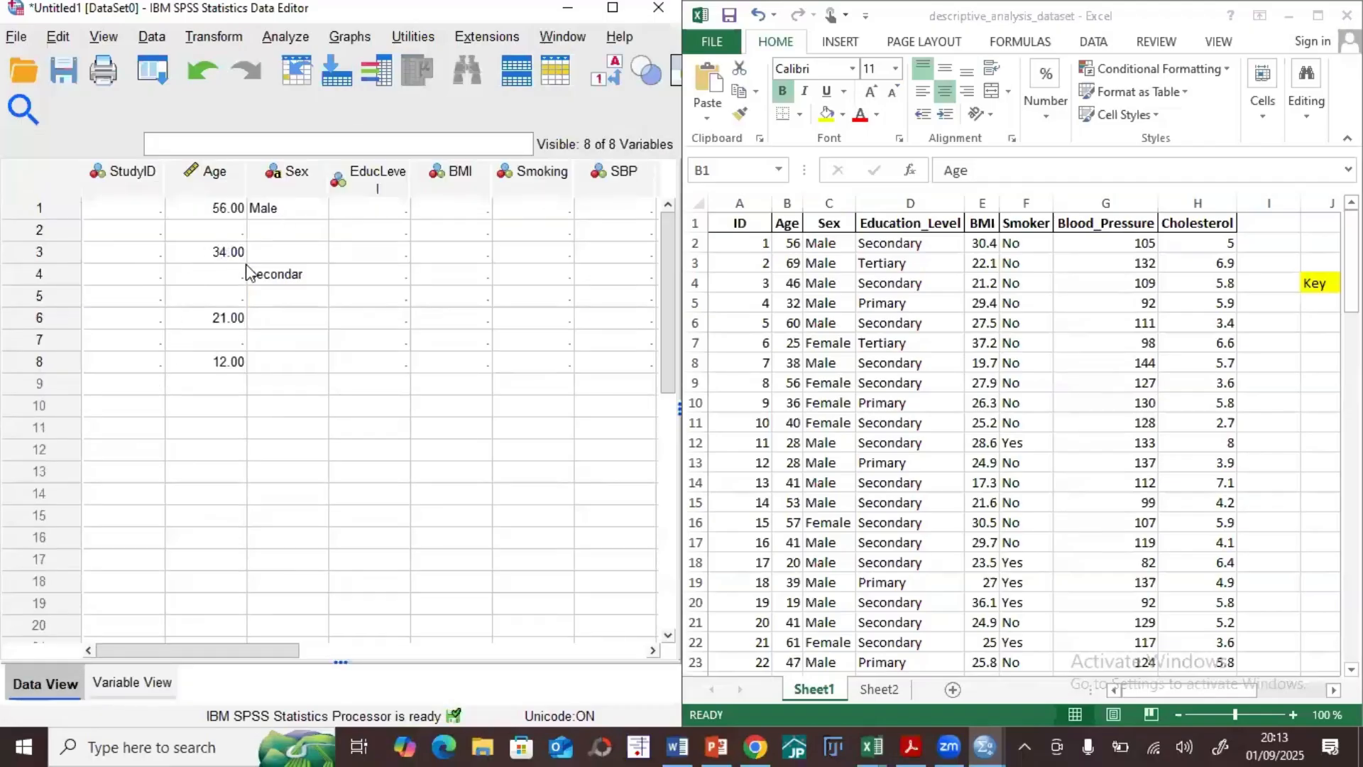
{"action": "left_click", "coordinate": [234, 295]}
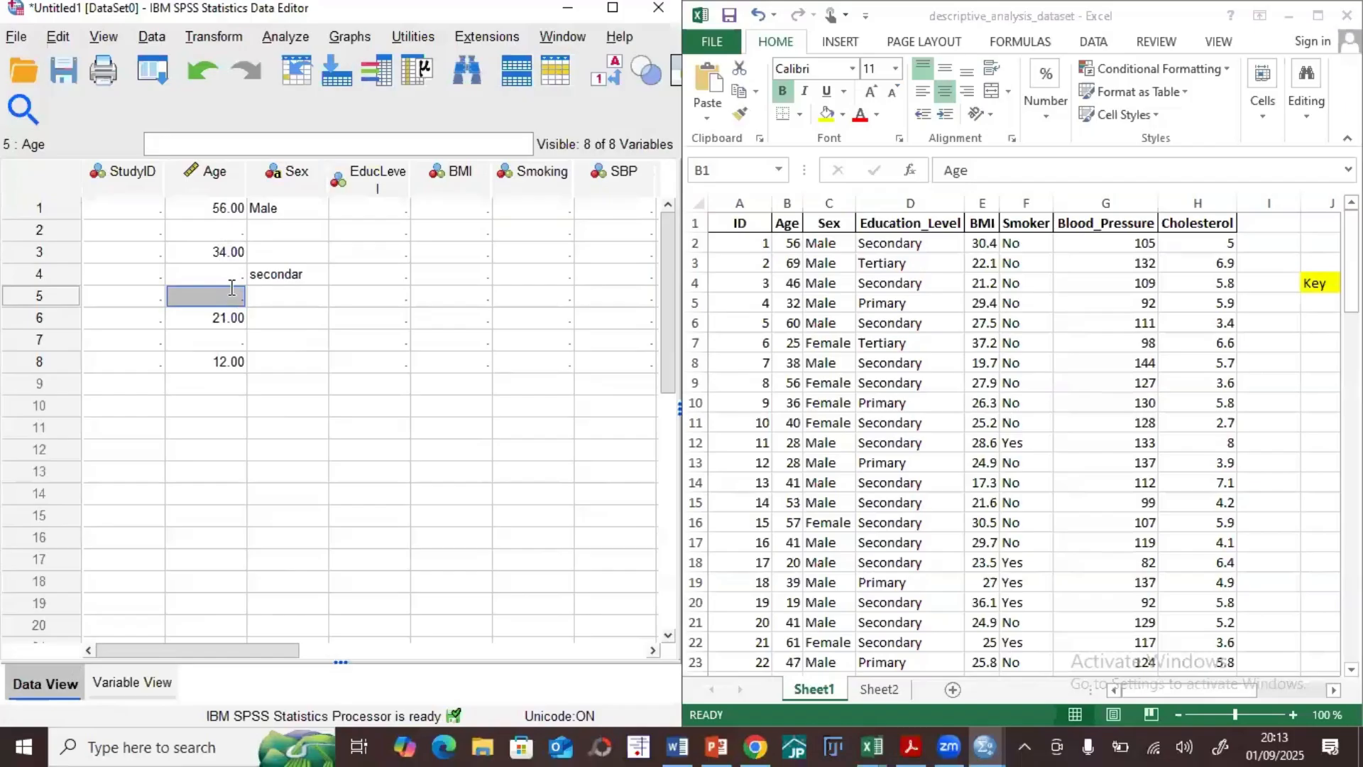
{"action": "type", "text": "56.89"}
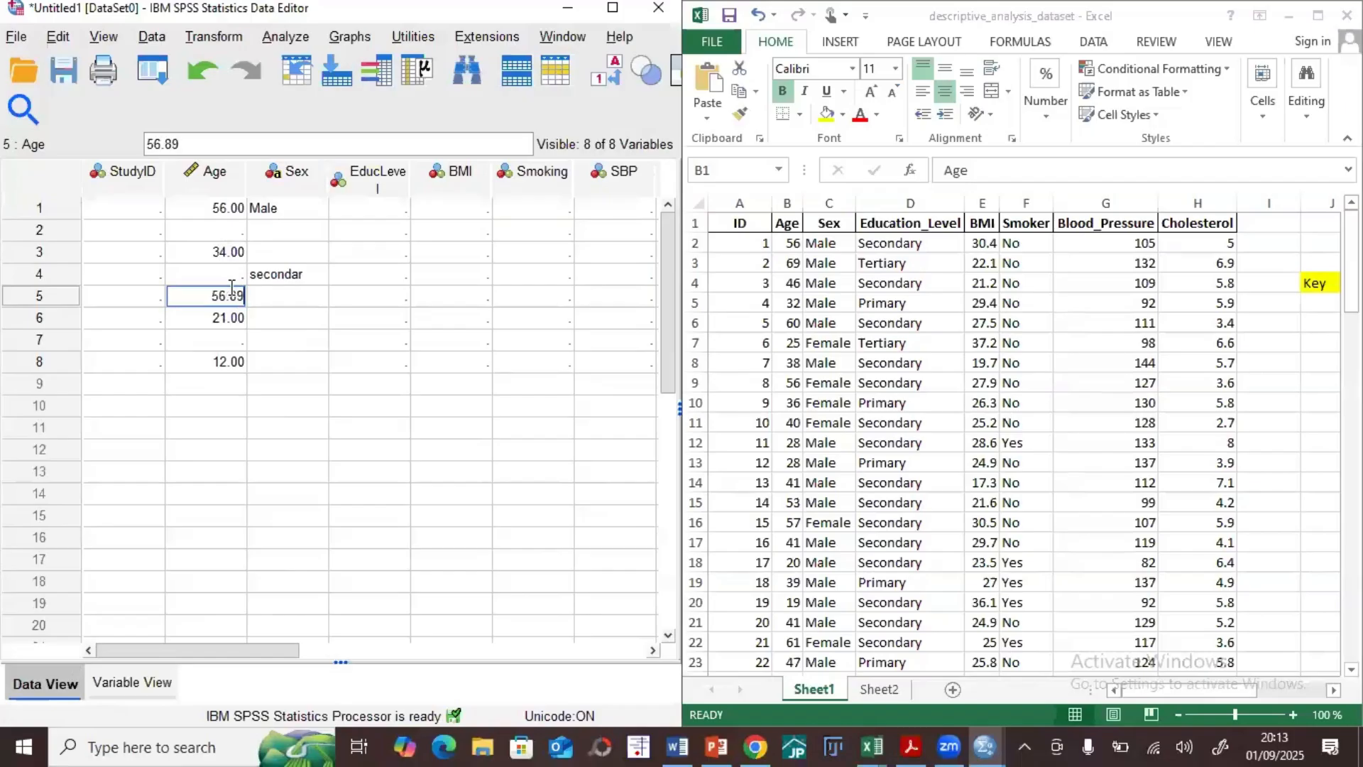
{"action": "left_click", "coordinate": [259, 426]}
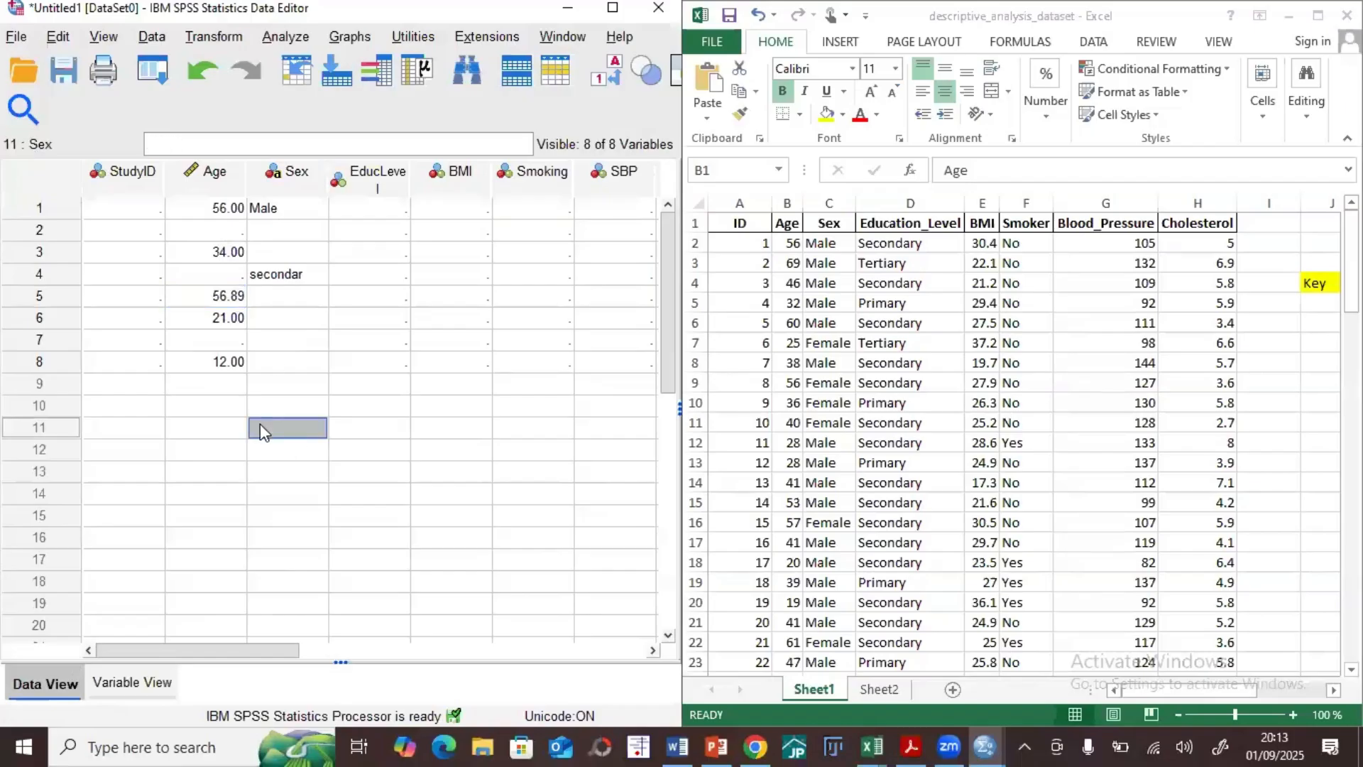
Step: Set the Age variable's decimals to 1 in Variable View and check the Age values in Data View
{"action": "left_click", "coordinate": [146, 679]}
{"action": "left_click", "coordinate": [369, 186]}
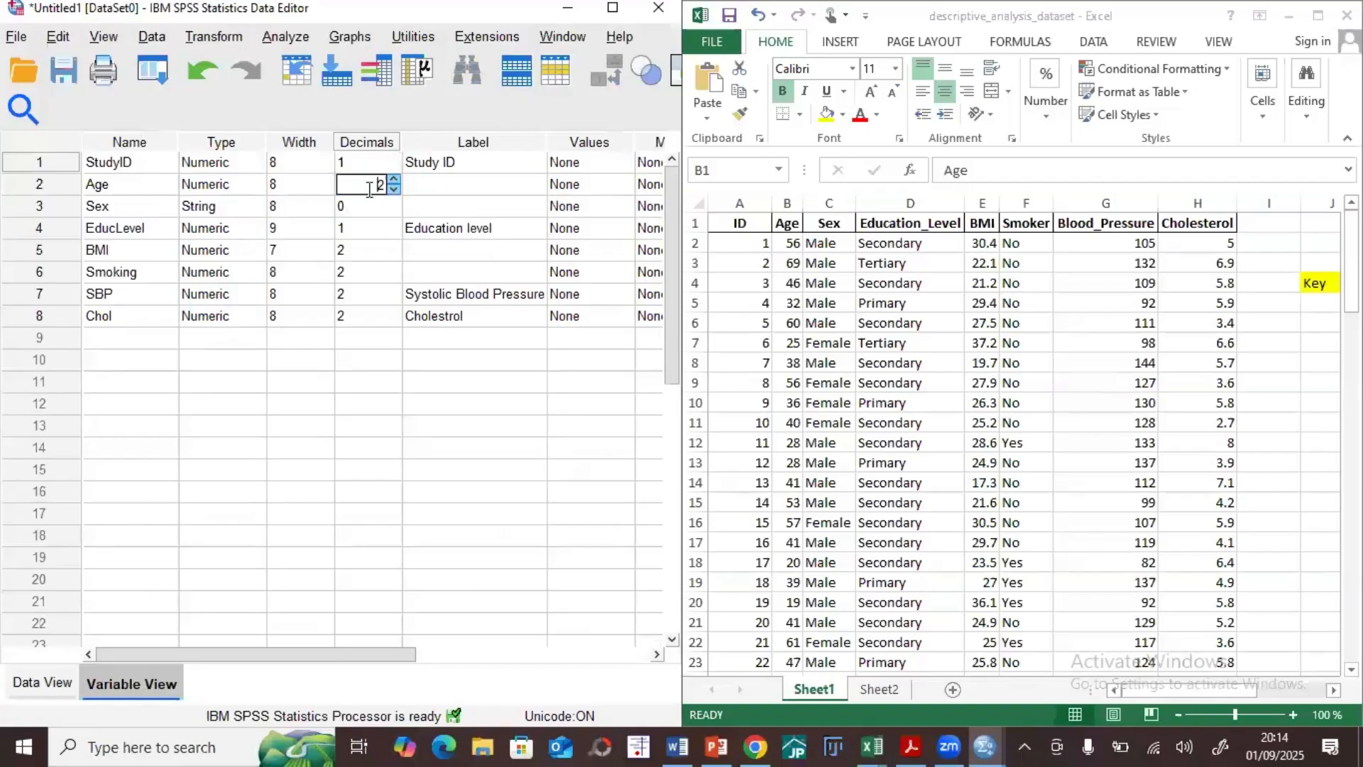
{"action": "left_click", "coordinate": [393, 190]}
{"action": "left_click", "coordinate": [43, 681]}
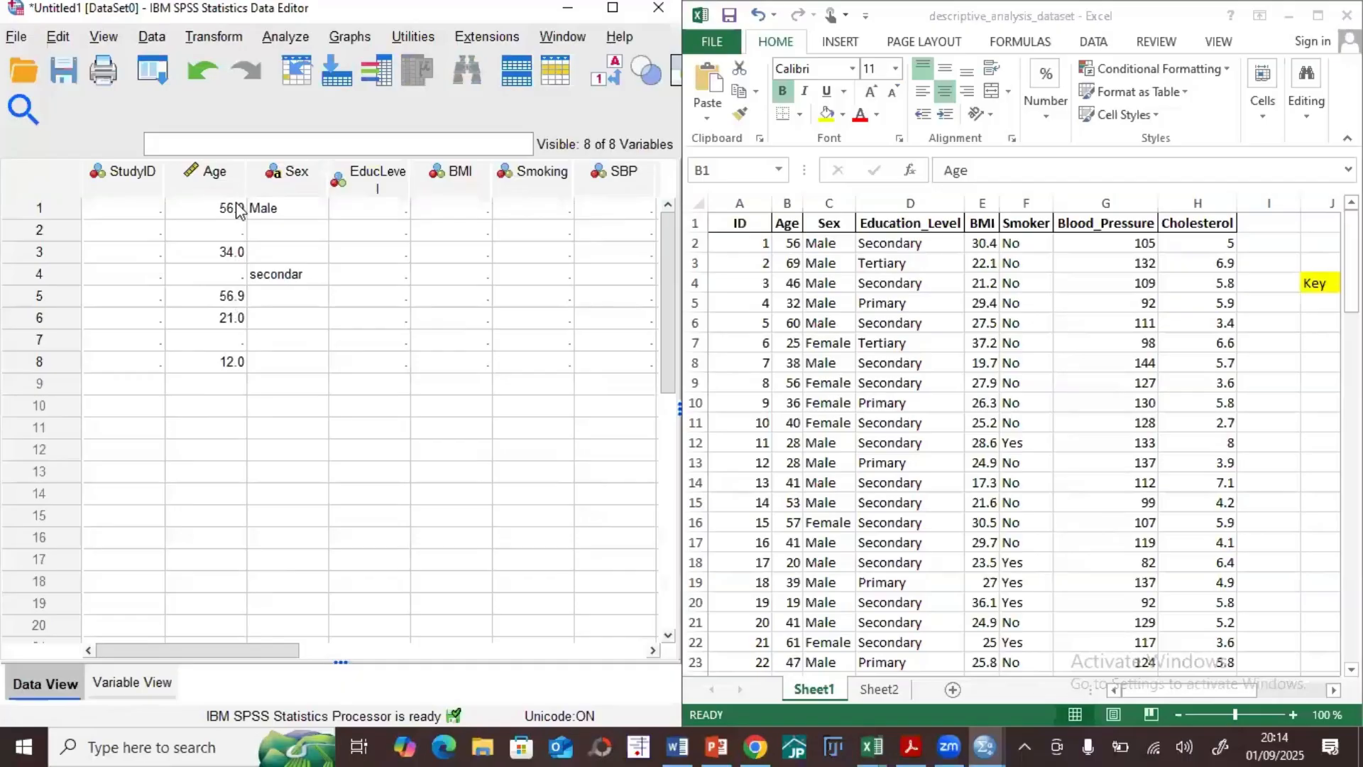
Step: Set the Age variable's decimals back to 2 in Variable View
{"action": "left_click", "coordinate": [130, 681]}
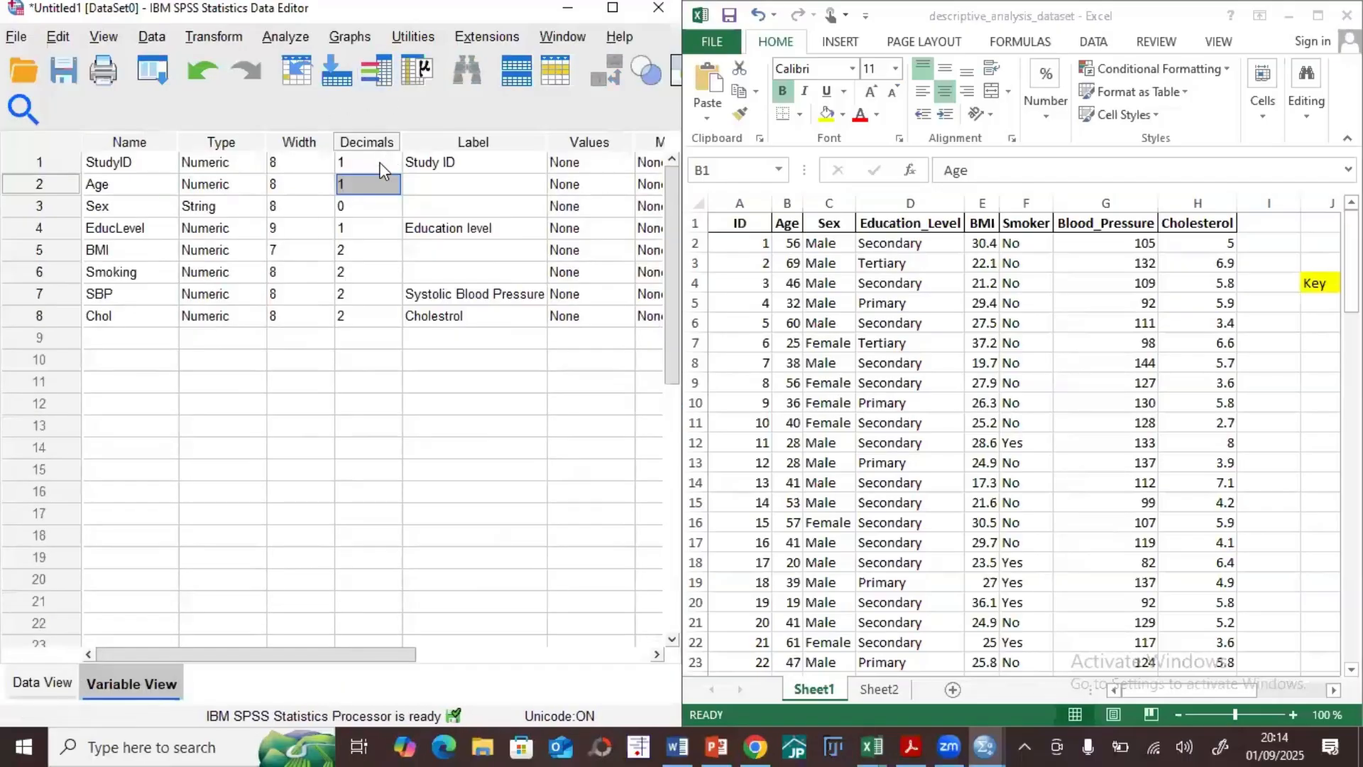
{"action": "left_click", "coordinate": [392, 186]}
{"action": "left_click", "coordinate": [394, 189]}
{"action": "left_click", "coordinate": [387, 208]}
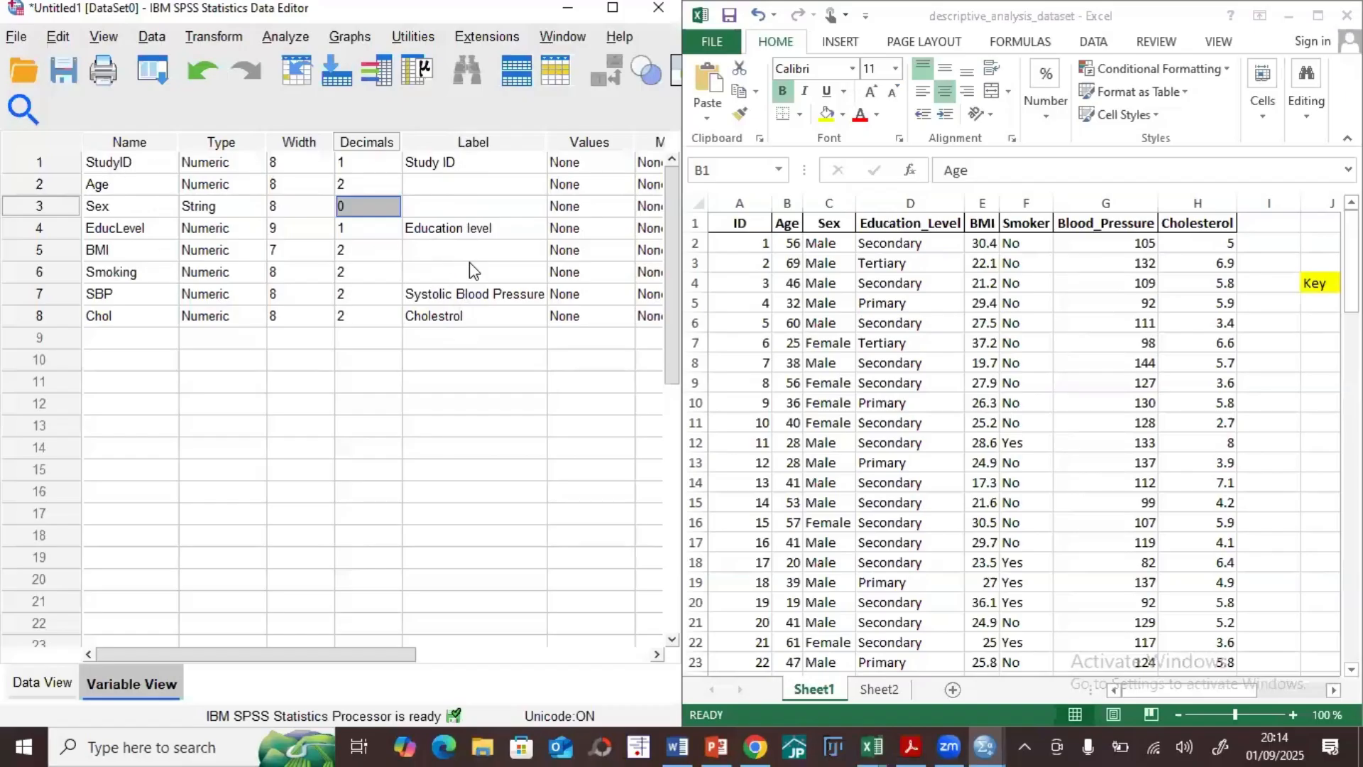
Step: Review the remaining variable attribute columns, then switch to Sheet2 of the Excel dataset and examine the coded Sex values
{"action": "left_click_drag", "start_coordinate": [319, 664], "coordinate": [482, 663]}
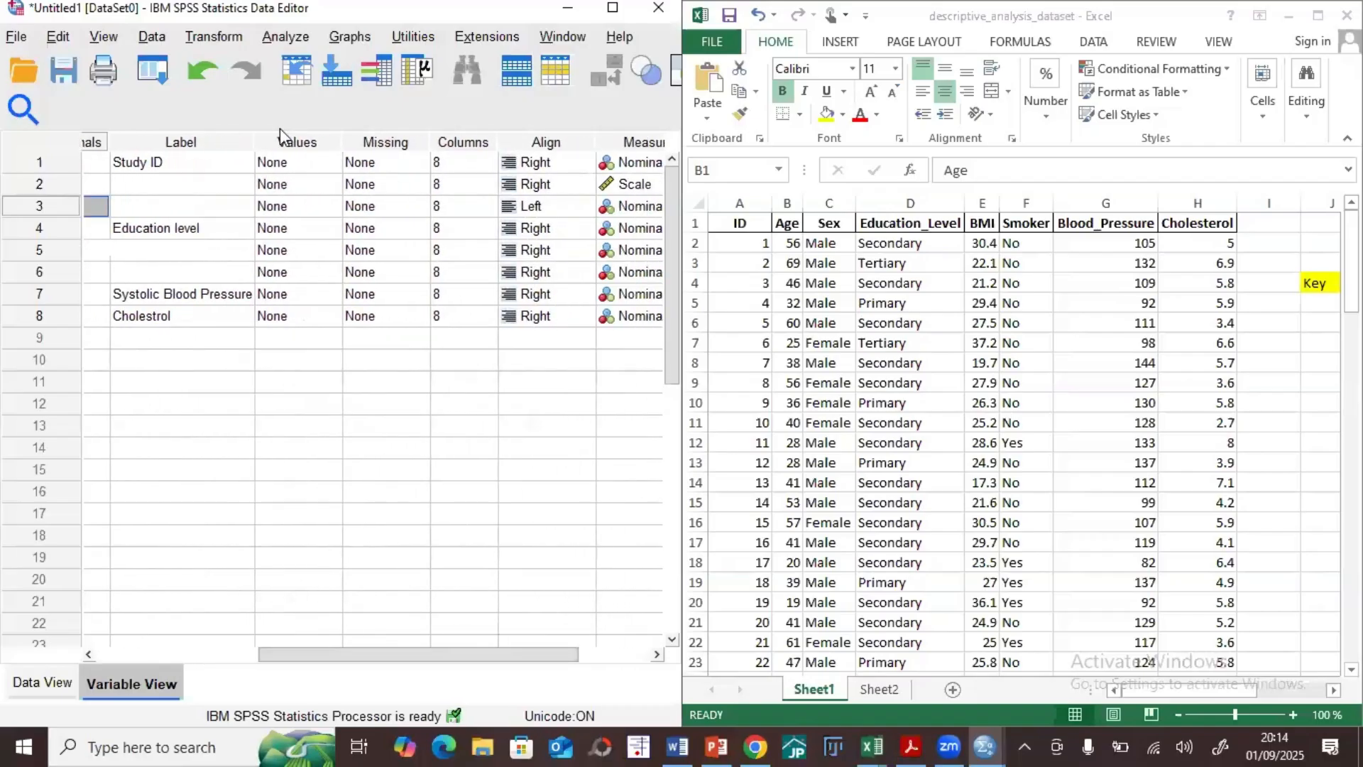
{"action": "left_click_drag", "start_coordinate": [289, 651], "coordinate": [130, 642]}
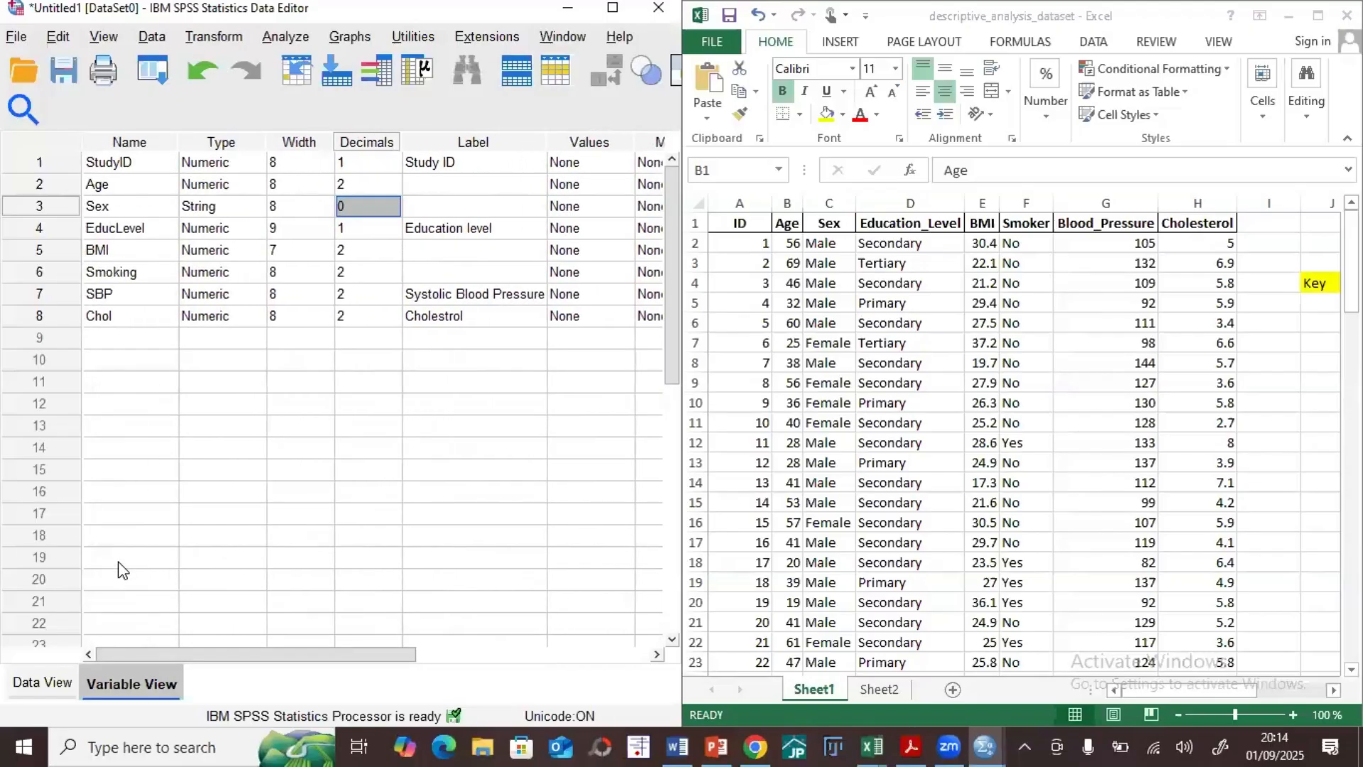
{"action": "left_click", "coordinate": [879, 689]}
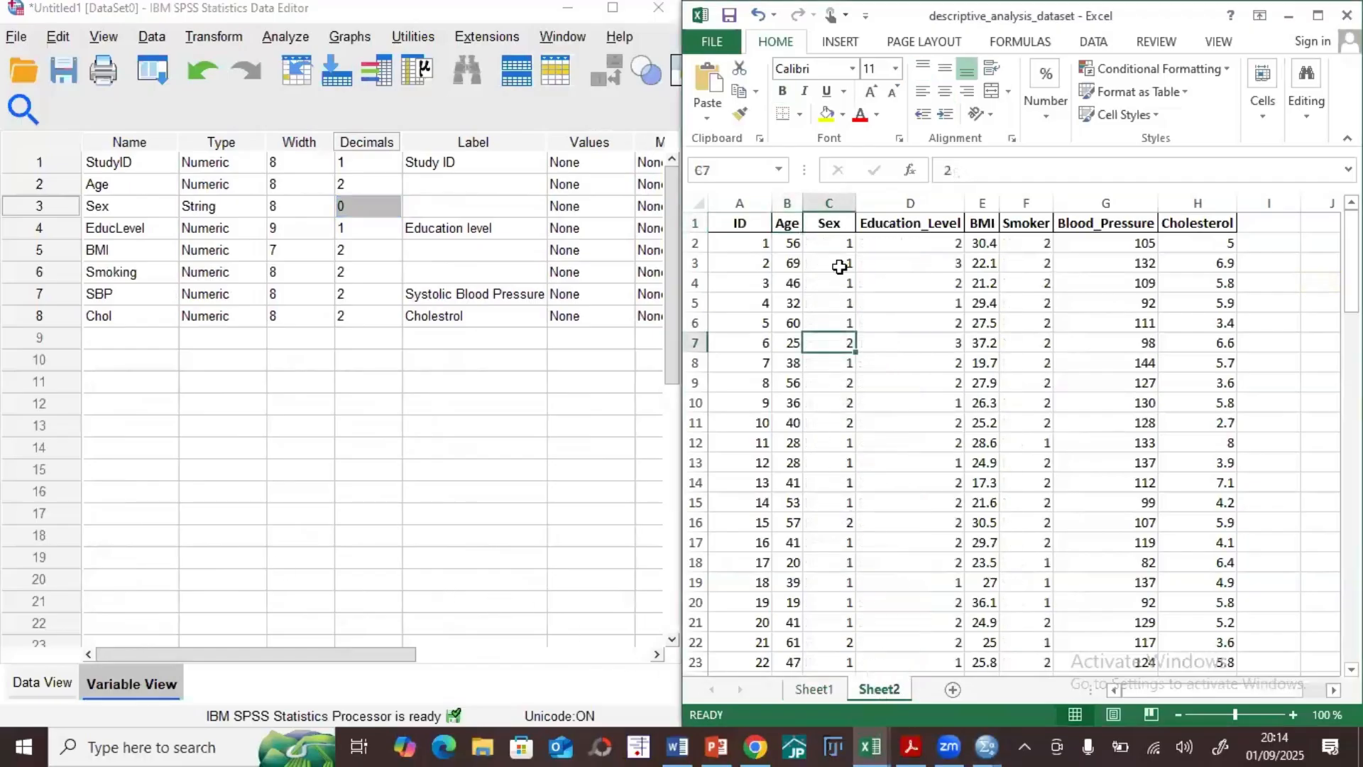
{"action": "left_click", "coordinate": [838, 243]}
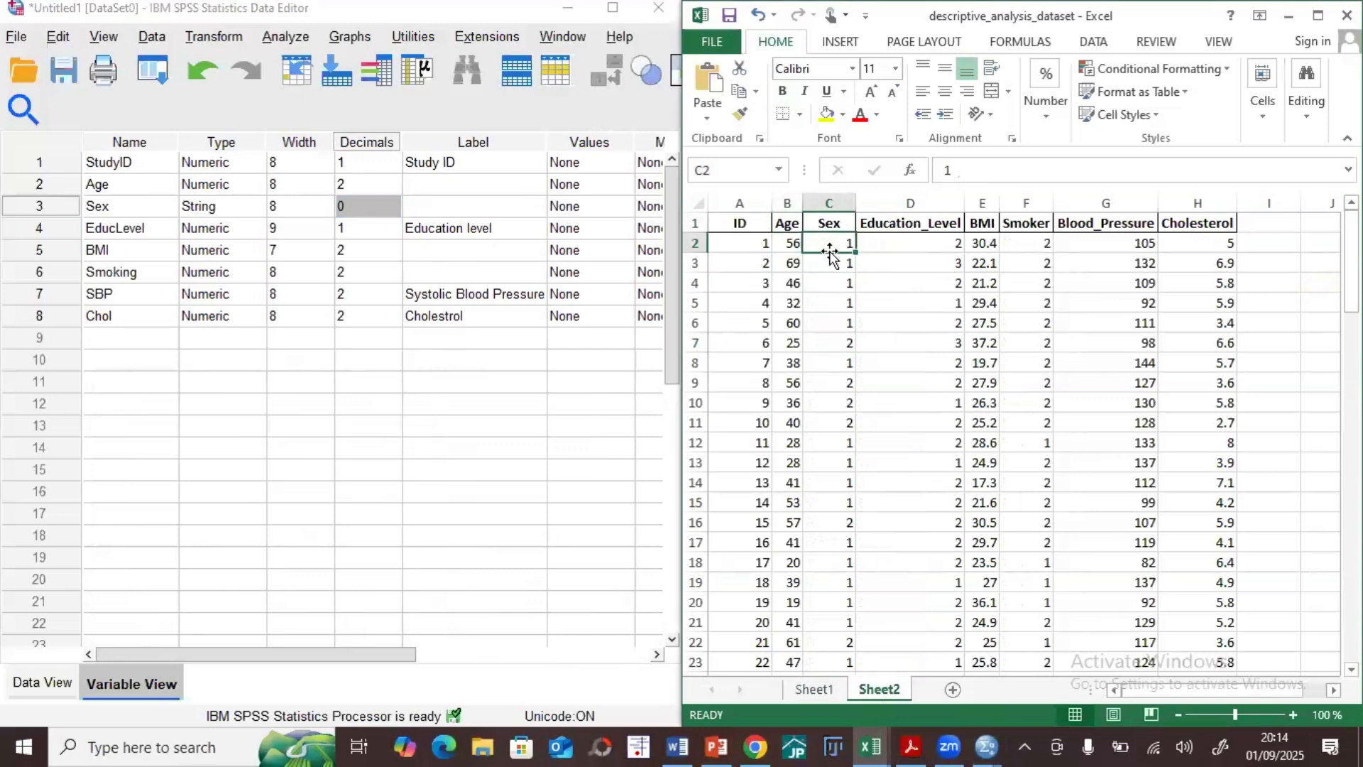
Step: Compare the coded Sex values on Sheet2 of the Excel dataset with the Sex variable's decimals setting in SPSS
{"action": "left_click", "coordinate": [829, 347]}
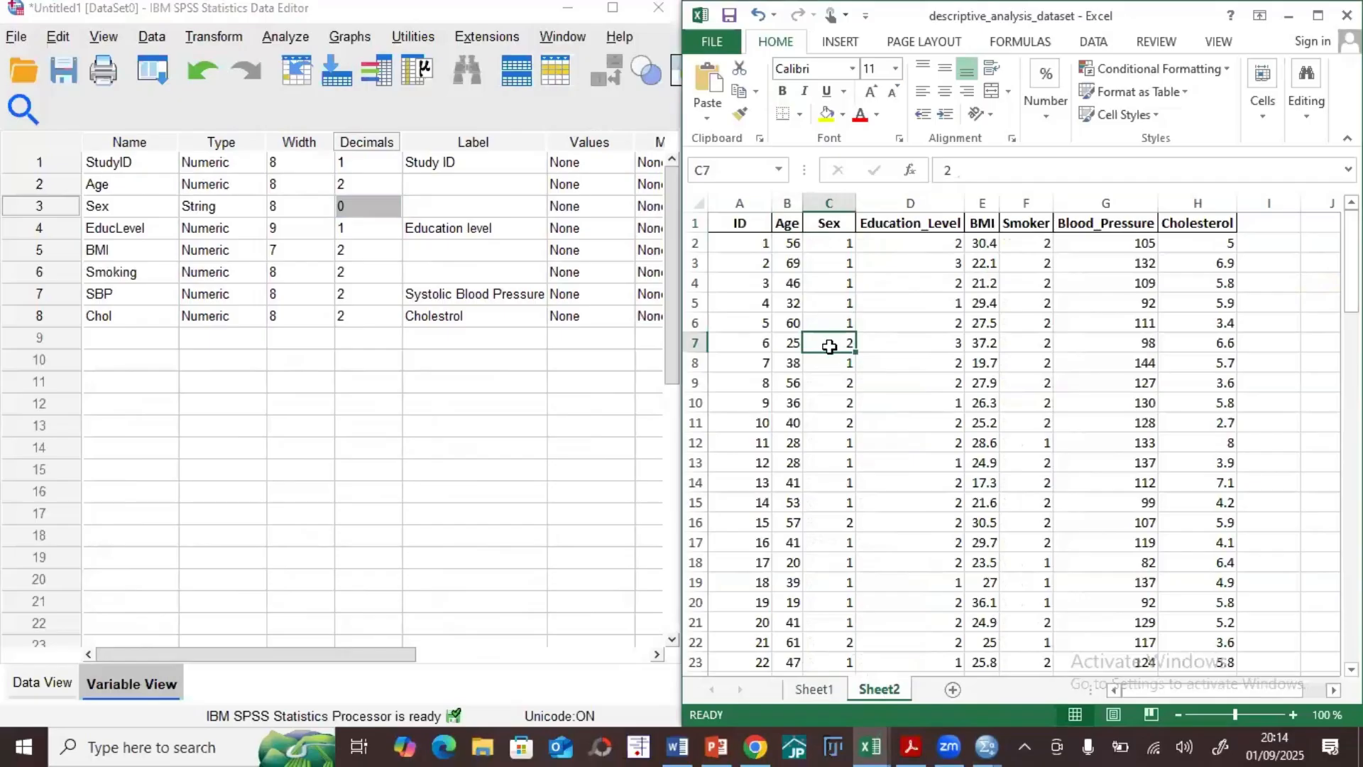
{"action": "left_click", "coordinate": [831, 245]}
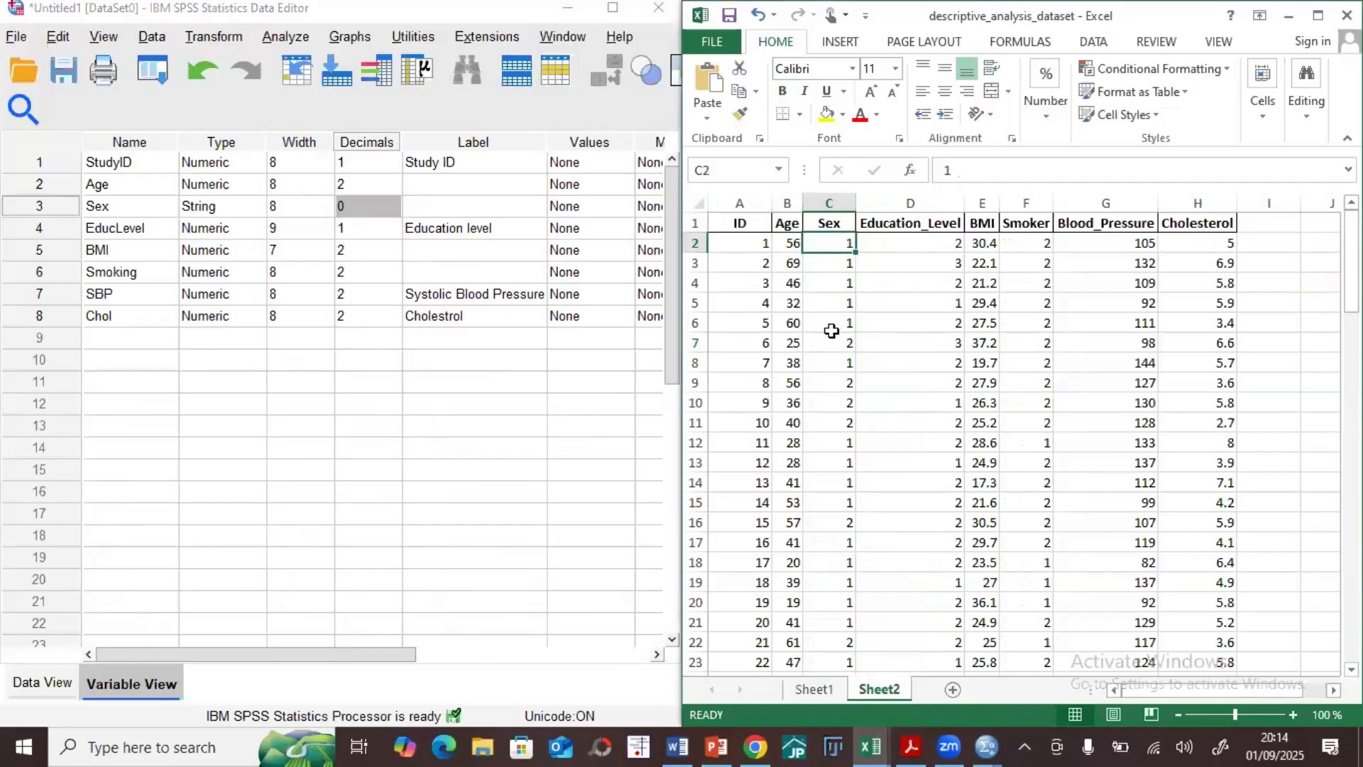
{"action": "left_click", "coordinate": [831, 326]}
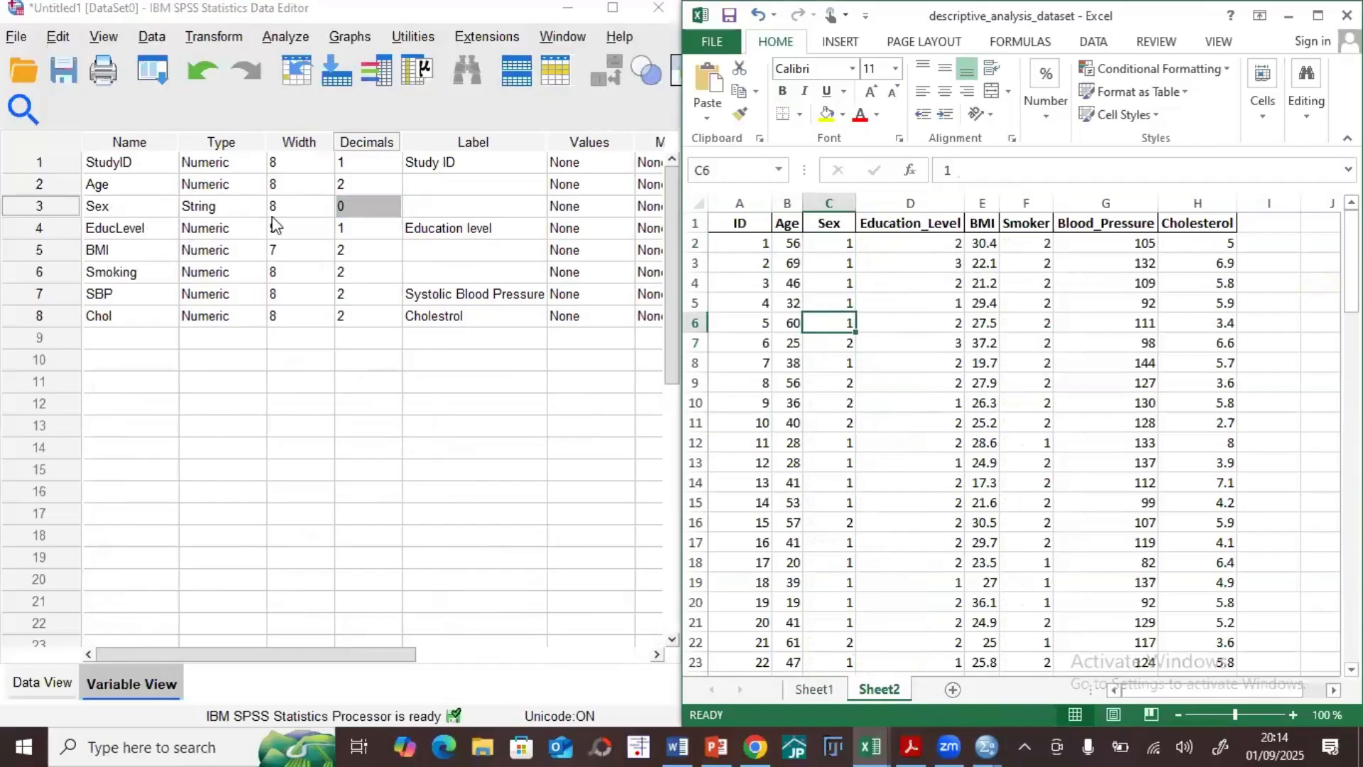
{"action": "left_click", "coordinate": [358, 207]}
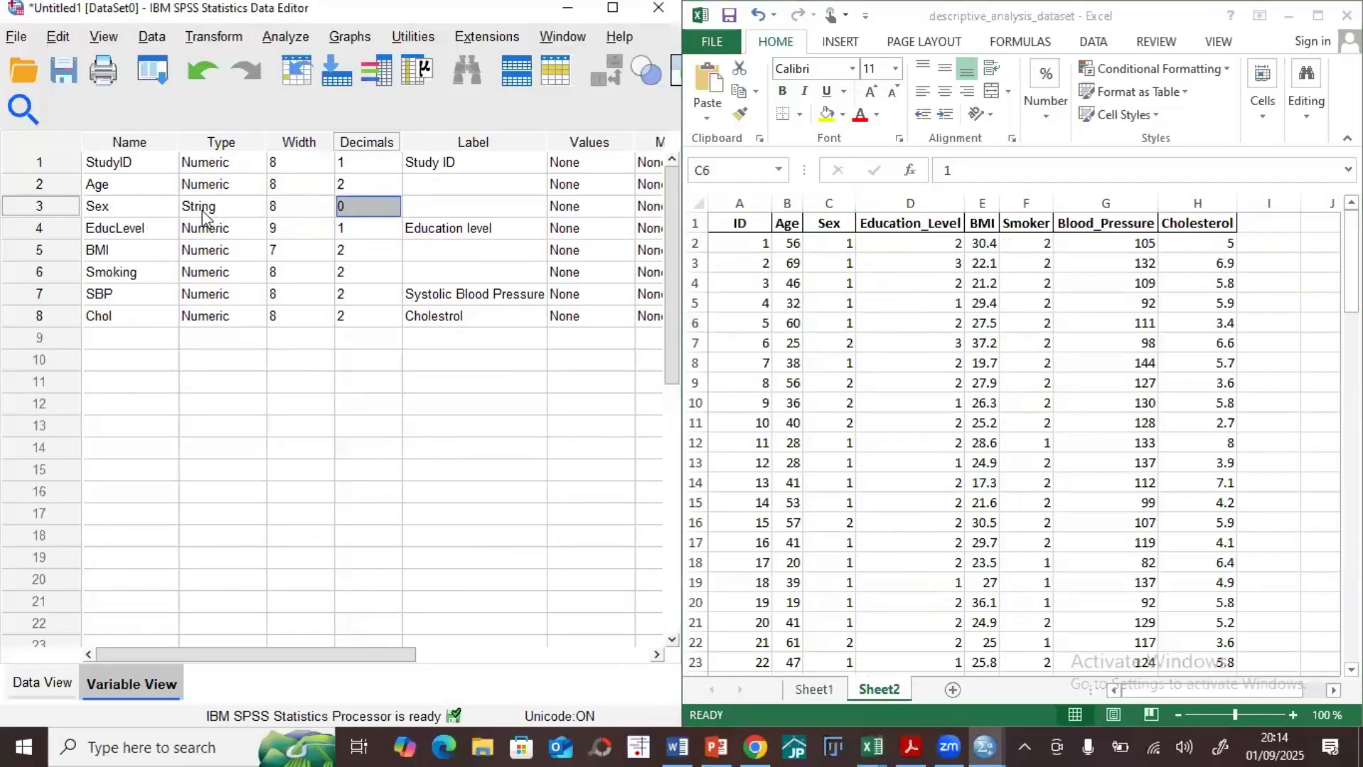
Step: In Data View, enter the Sex codes 1, 2 and 1 in rows 1 to 3
{"action": "left_click", "coordinate": [43, 682]}
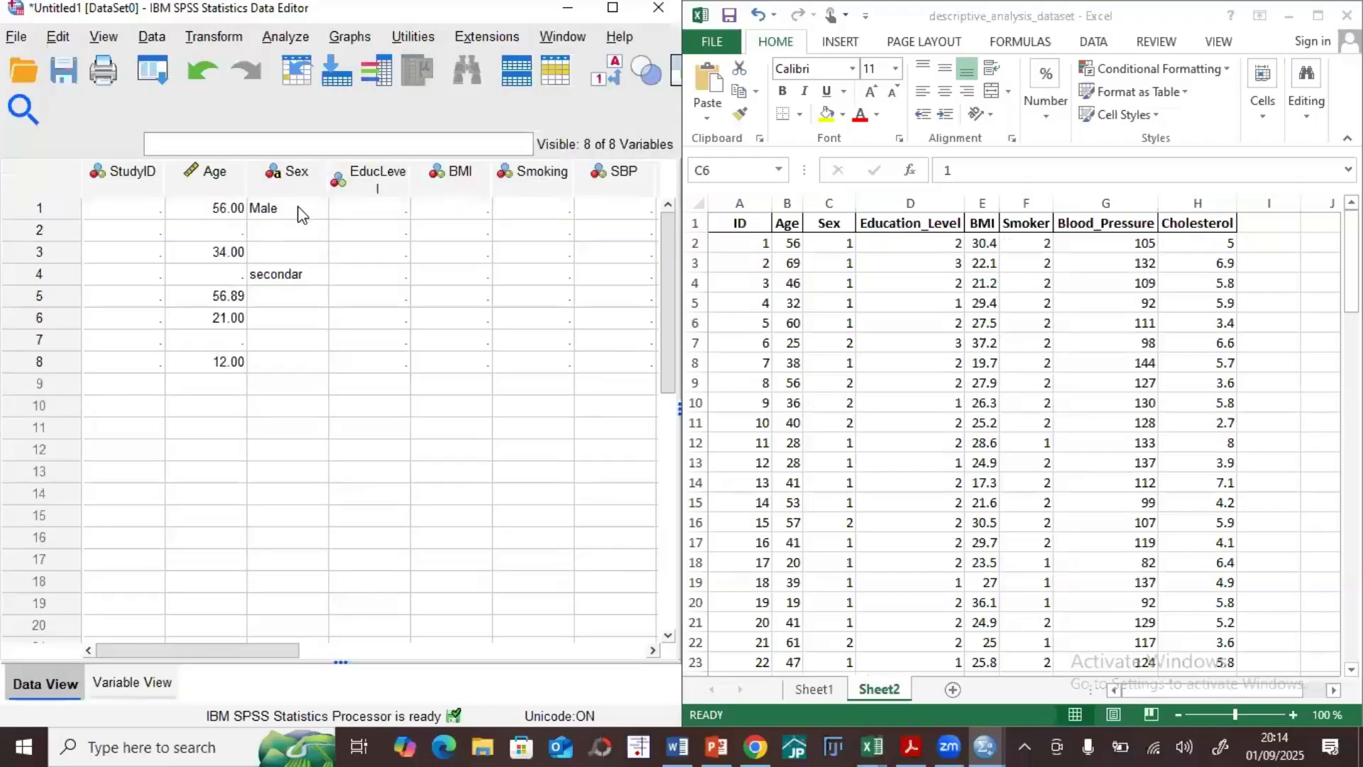
{"action": "left_click", "coordinate": [298, 207]}
{"action": "type", "text": "1"}
{"action": "left_click", "coordinate": [299, 238]}
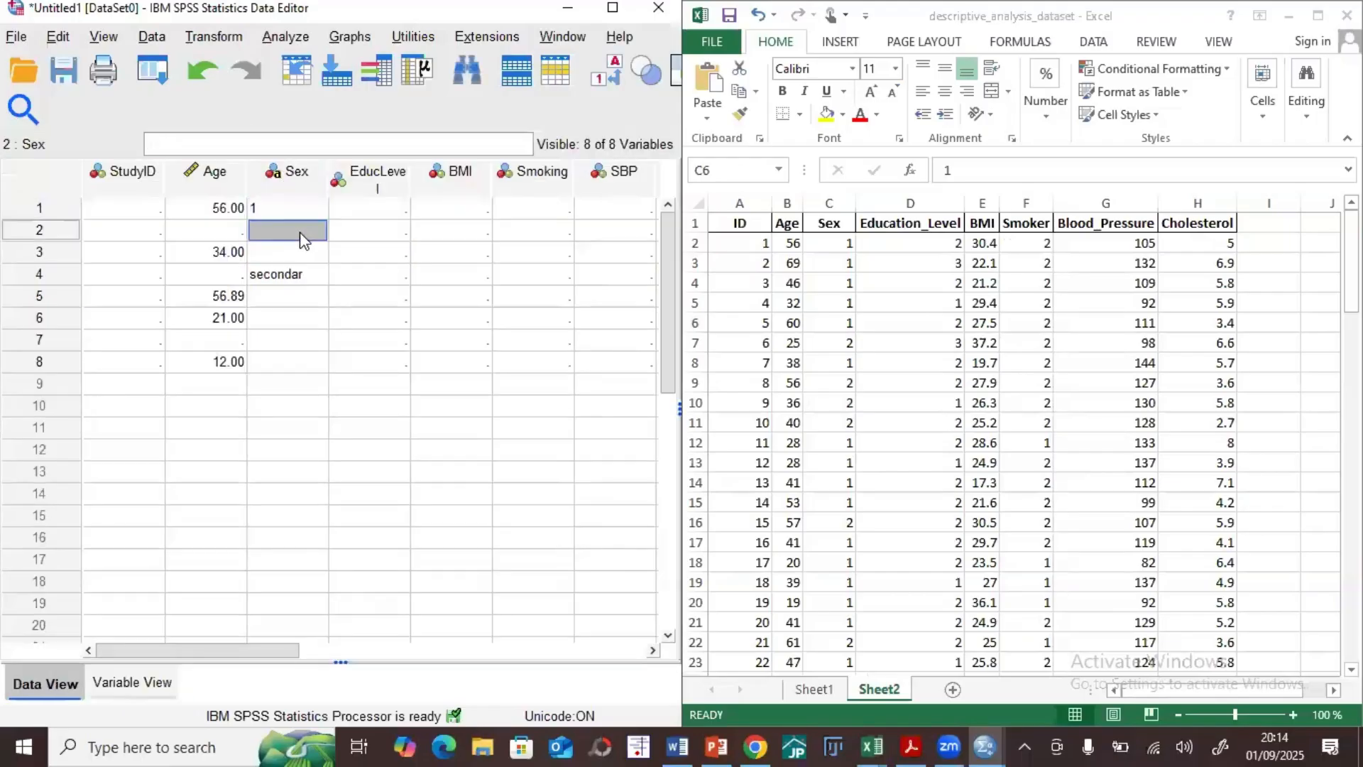
{"action": "type", "text": "2"}
{"action": "left_click", "coordinate": [296, 255]}
{"action": "type", "text": "1"}
Step: Enter the Sex codes 1, 2 and 3 in rows 4 to 6, then correct row 6 to 1
{"action": "left_click", "coordinate": [298, 277]}
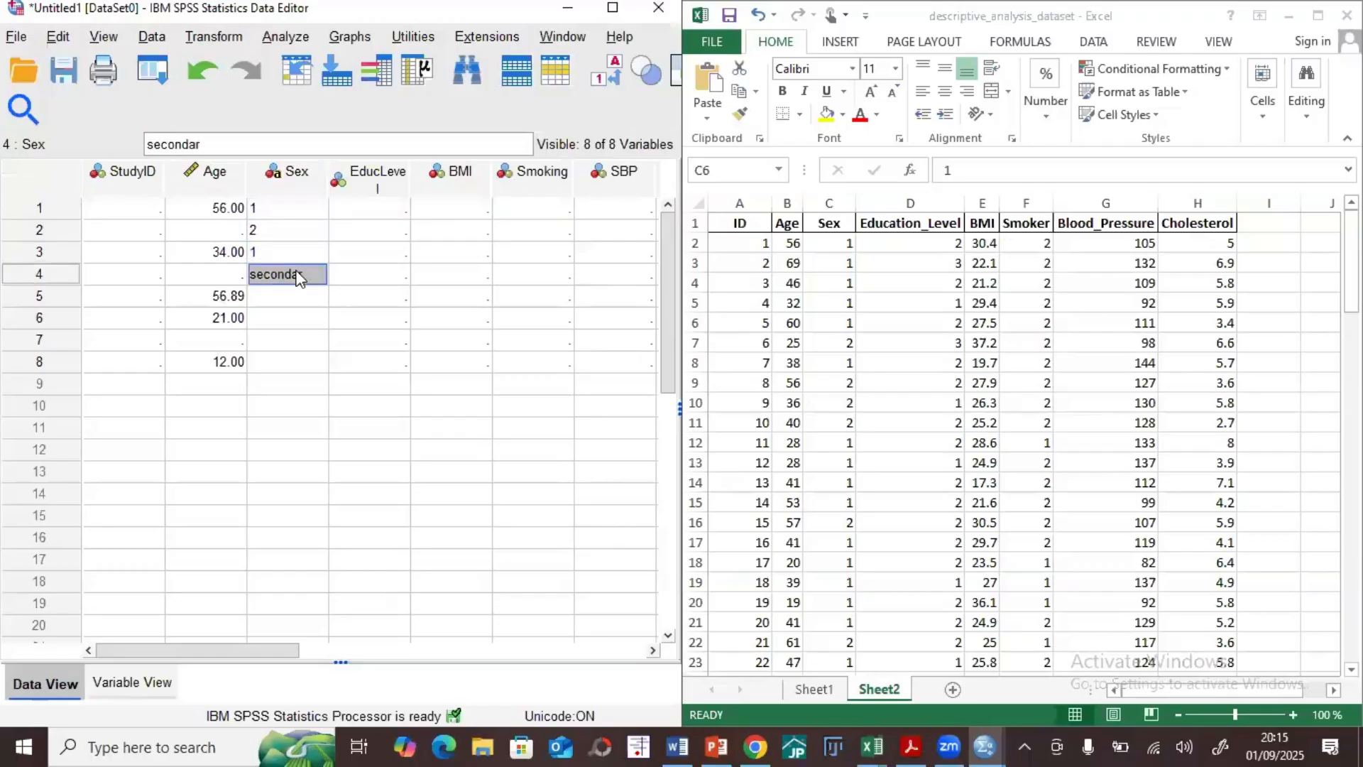
{"action": "type", "text": "1"}
{"action": "left_click", "coordinate": [305, 297]}
{"action": "type", "text": "2"}
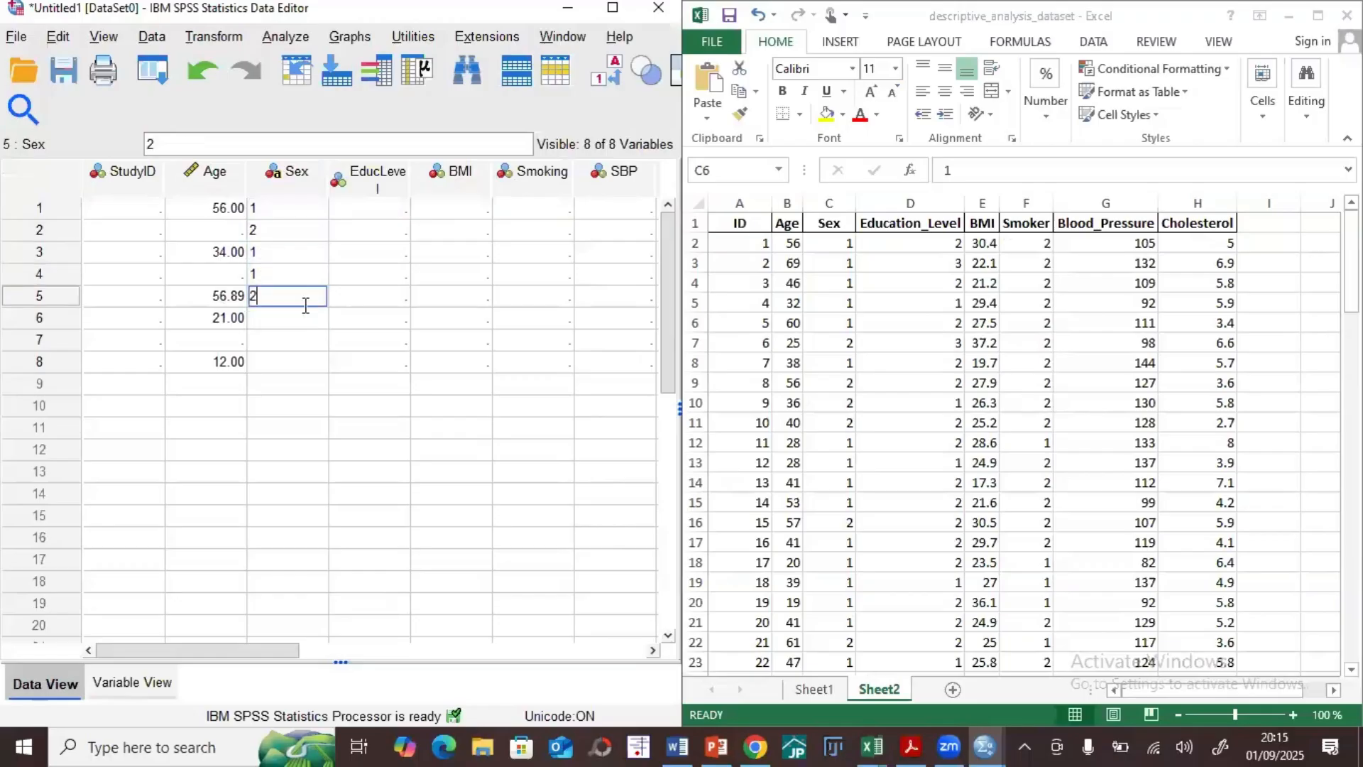
{"action": "left_click", "coordinate": [297, 321]}
{"action": "type", "text": "3"}
{"action": "left_click", "coordinate": [329, 410]}
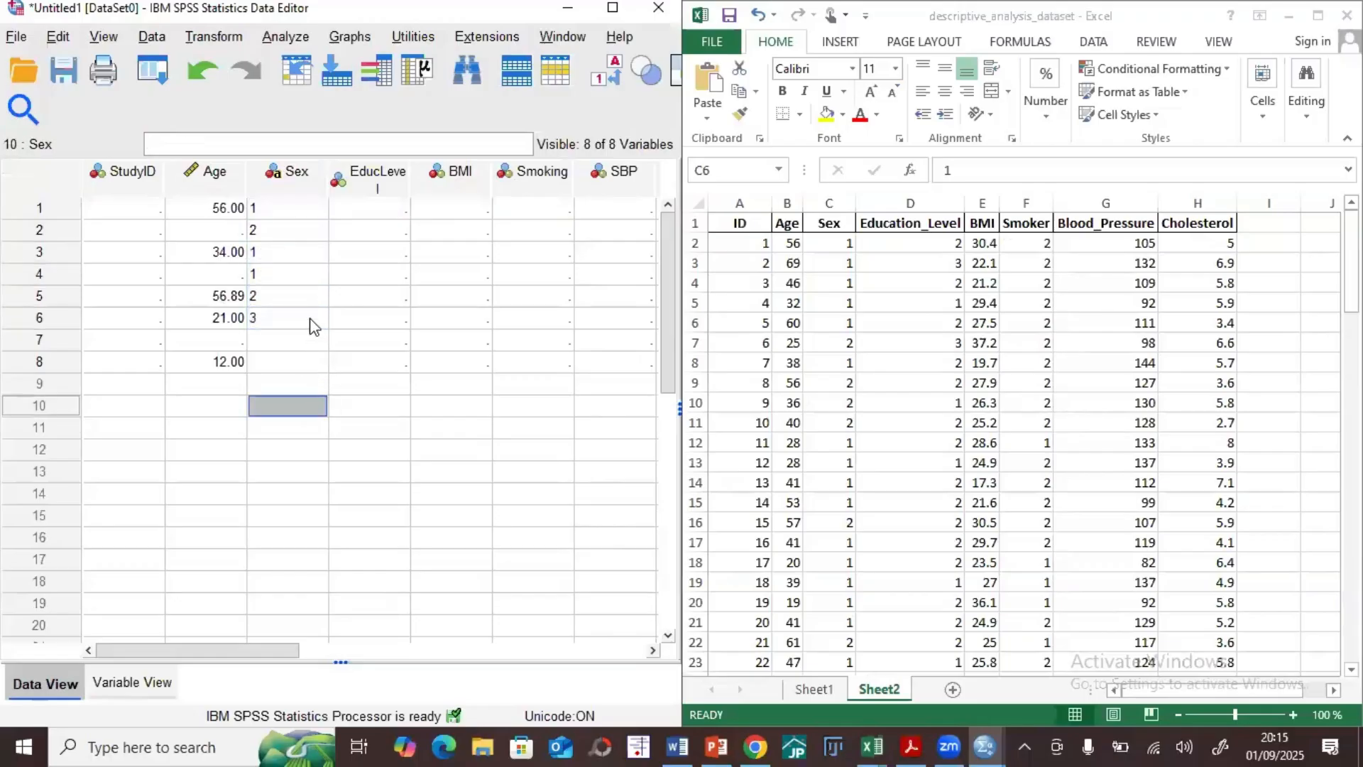
{"action": "left_click", "coordinate": [308, 320]}
{"action": "type", "text": "1"}
{"action": "left_click", "coordinate": [292, 383]}
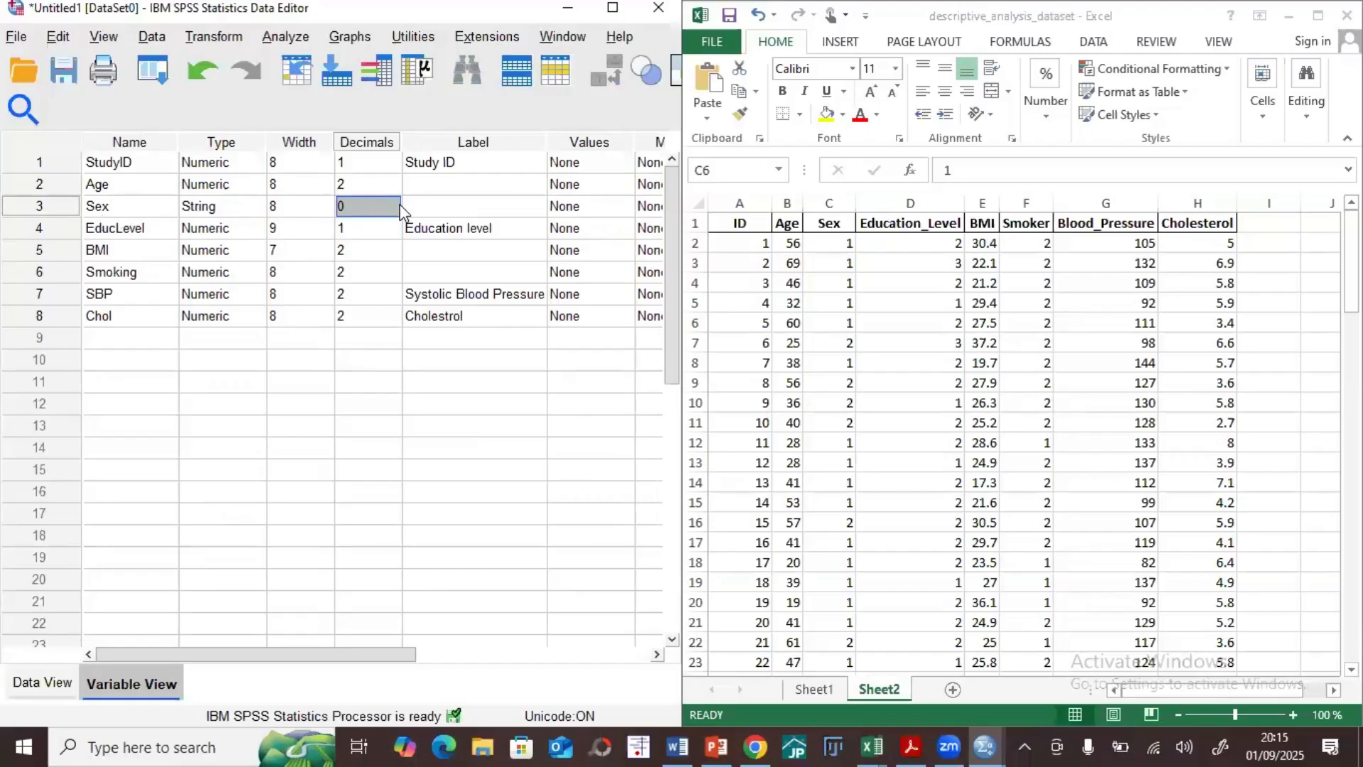
Step: In Variable View, define value labels for the Sex variable: 1 = Male and 2 = Female
{"action": "left_click", "coordinate": [586, 207]}
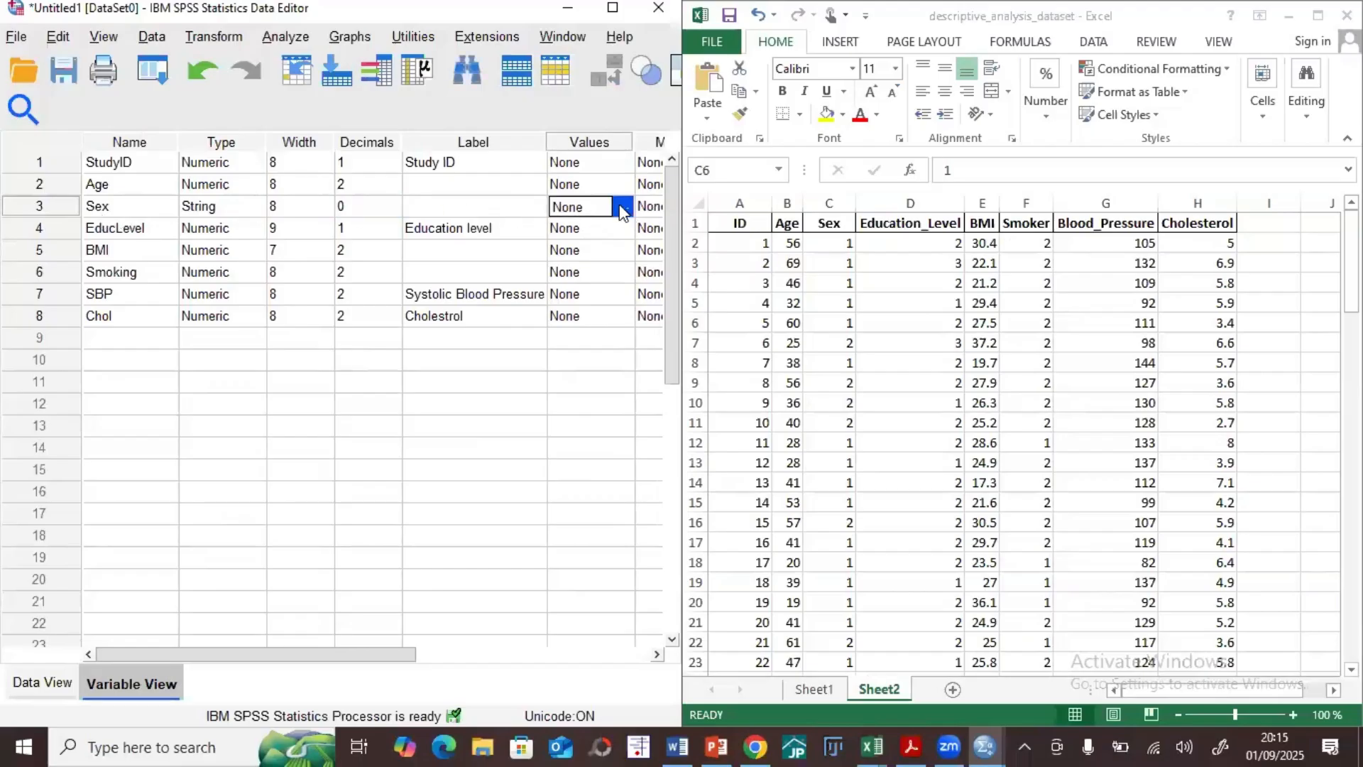
{"action": "left_click", "coordinate": [624, 211]}
{"action": "left_click", "coordinate": [624, 212]}
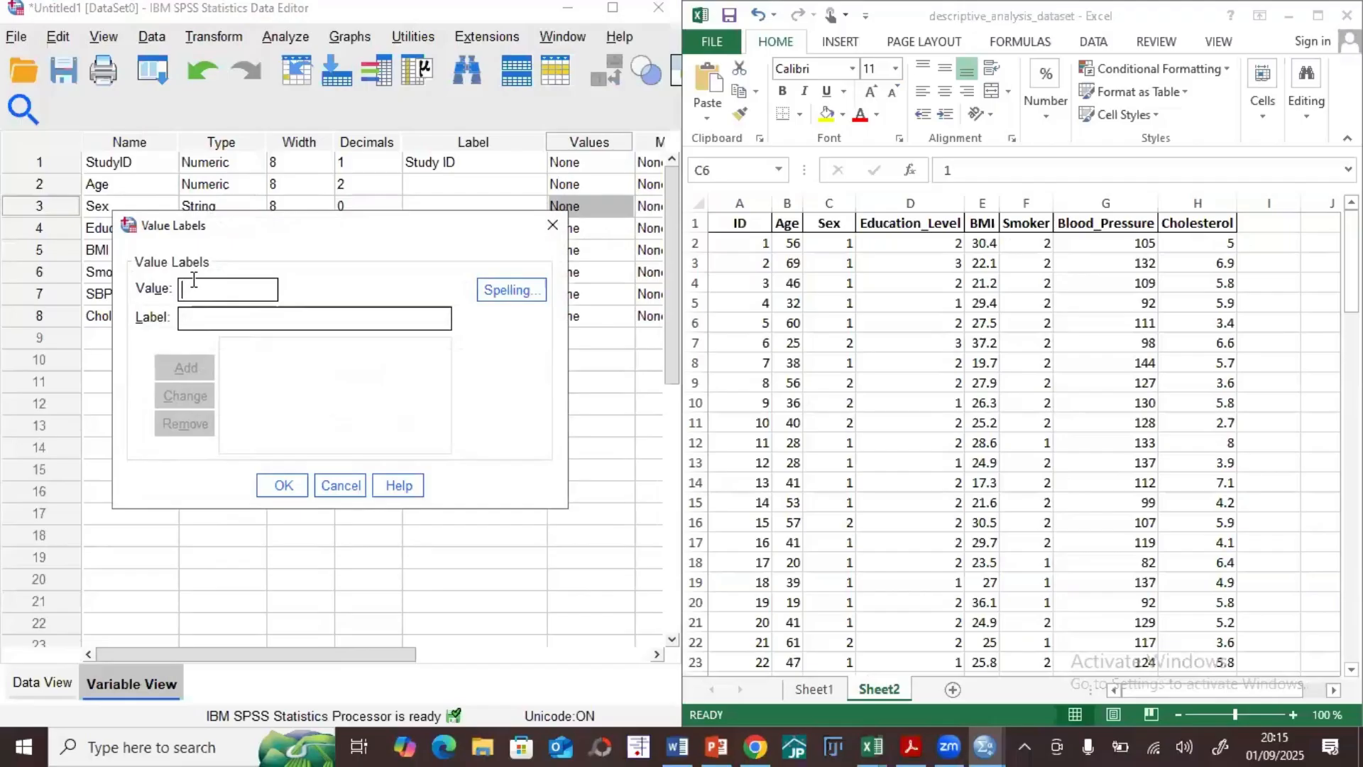
{"action": "type", "text": "1Male"}
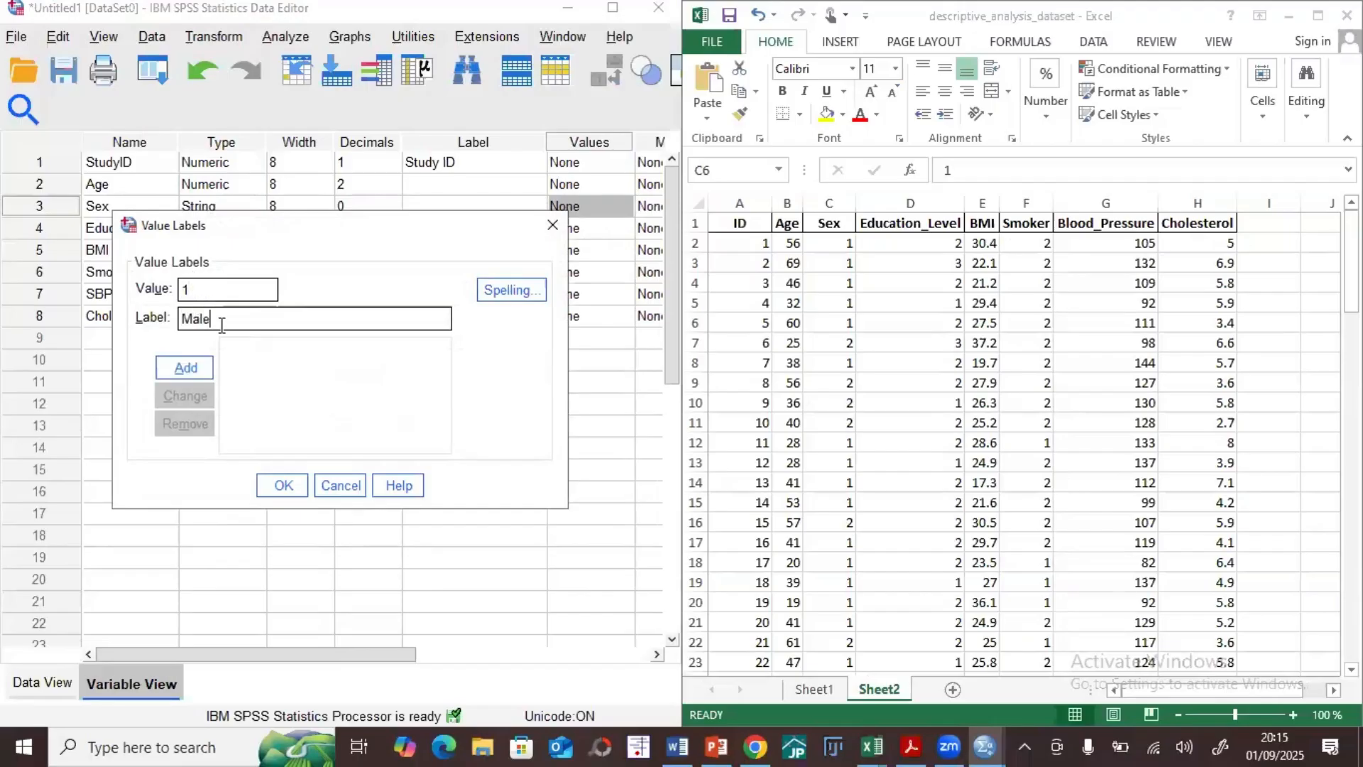
{"action": "left_click", "coordinate": [184, 366]}
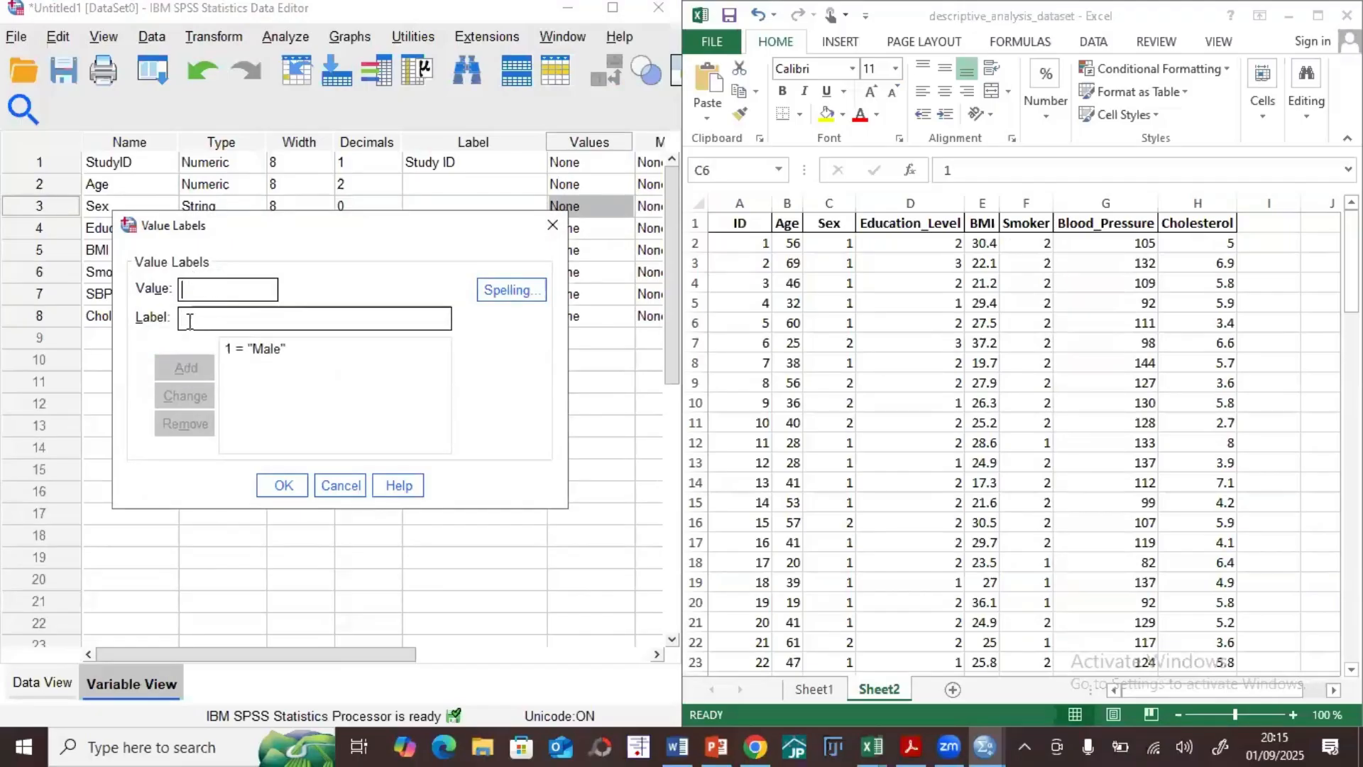
{"action": "type", "text": "2"}
{"action": "type", "text": "Female"}
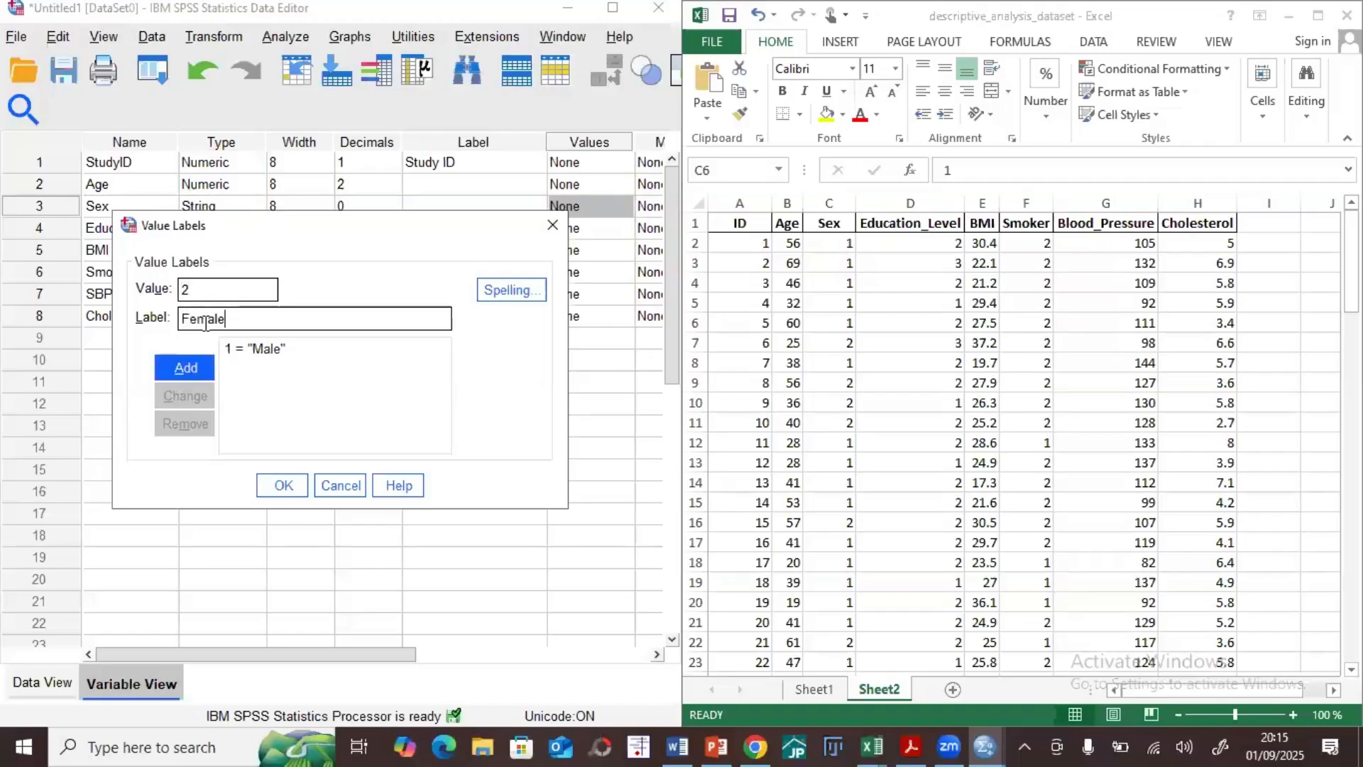
{"action": "left_click", "coordinate": [186, 366]}
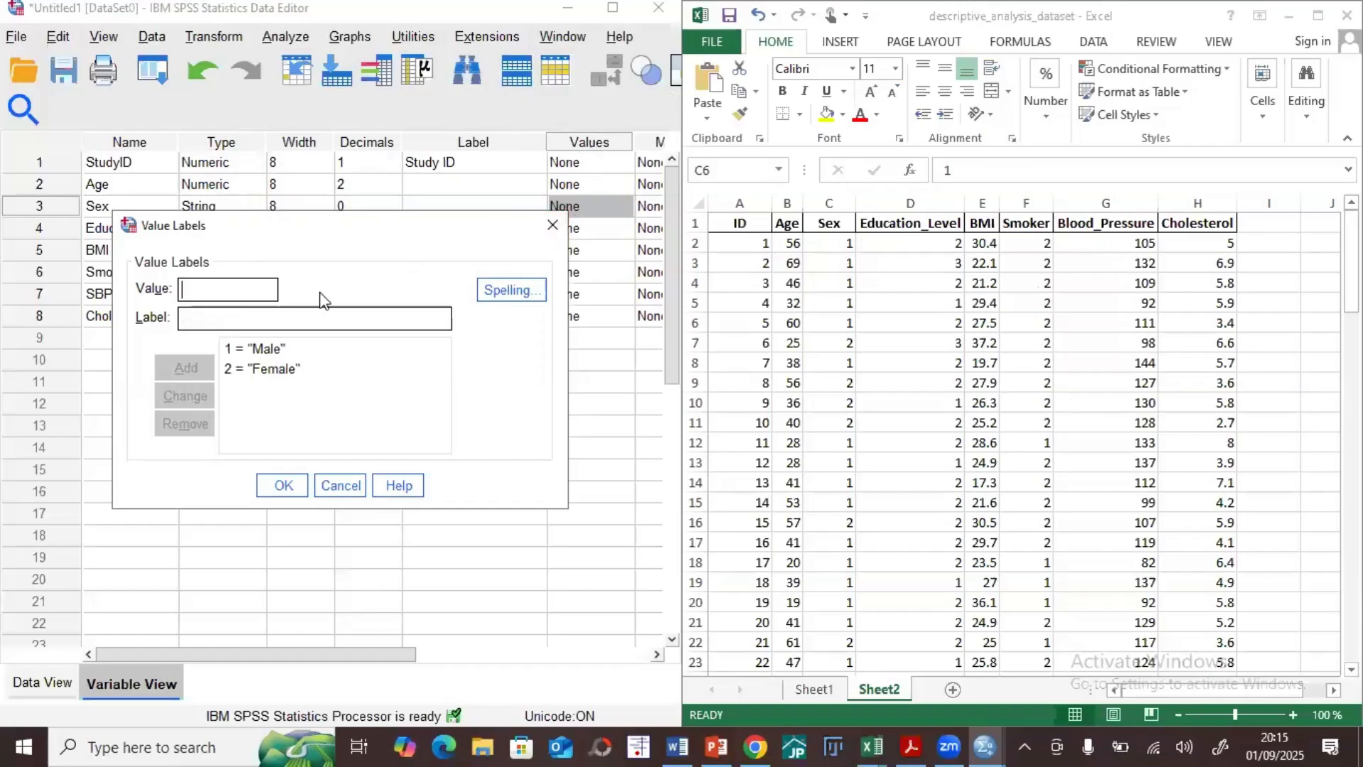
{"action": "left_click", "coordinate": [284, 485]}
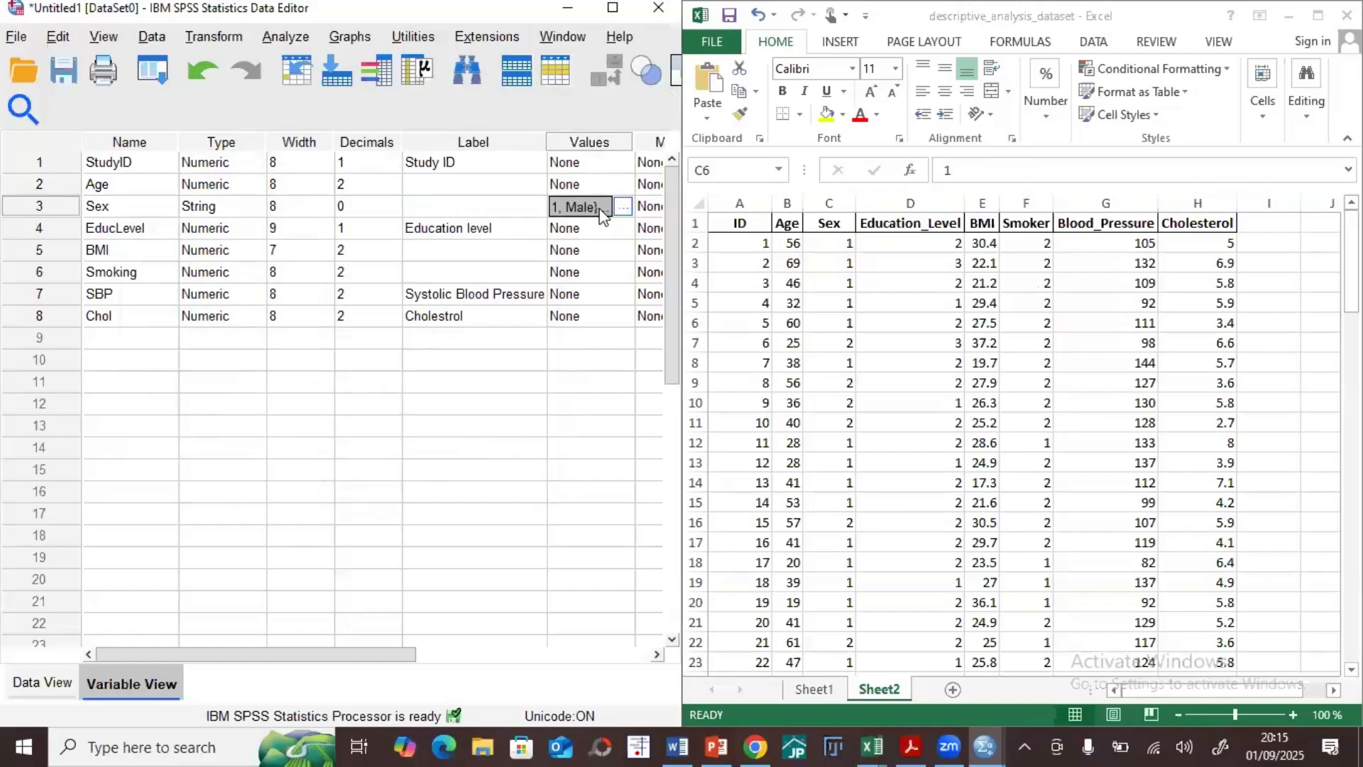
Step: Check the Sex variable's value labels and review the attribute columns of Variable View from Name through Values
{"action": "left_click", "coordinate": [622, 206]}
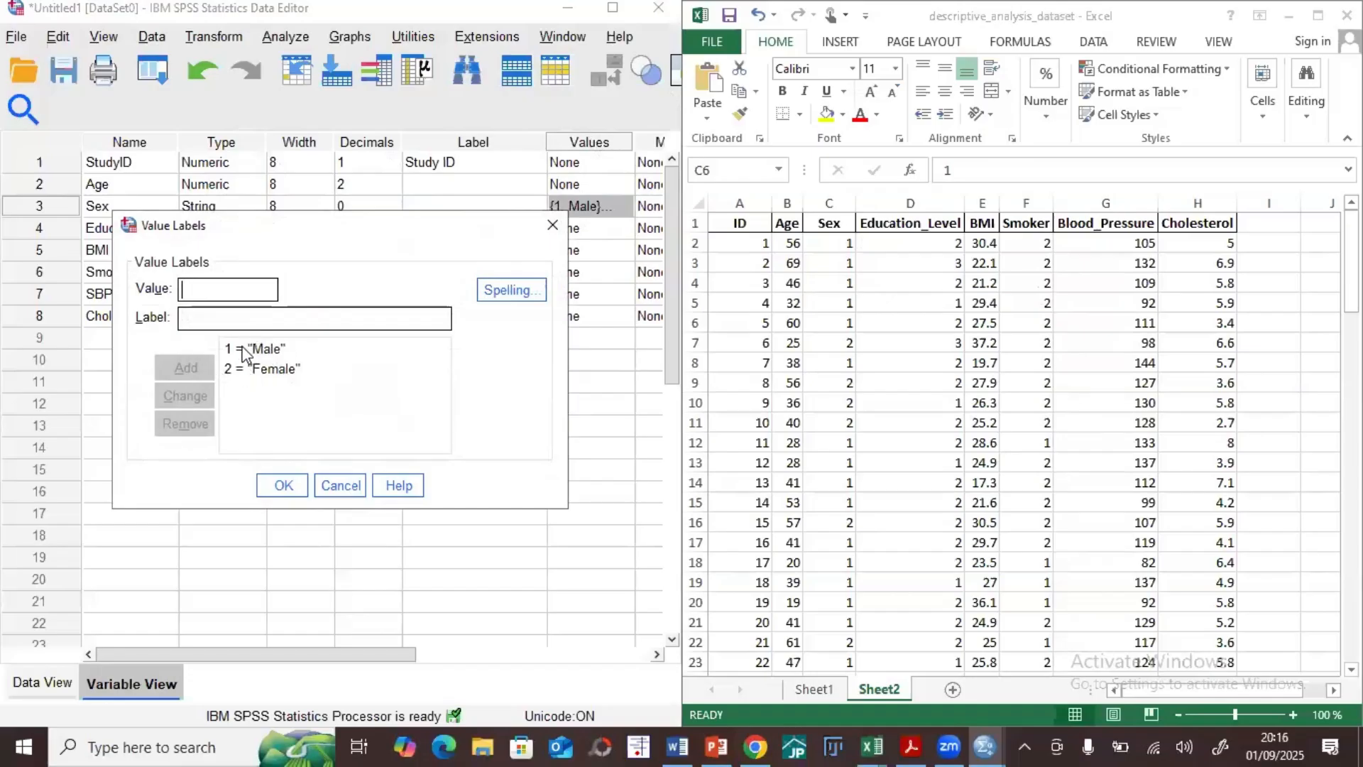
{"action": "left_click", "coordinate": [284, 485]}
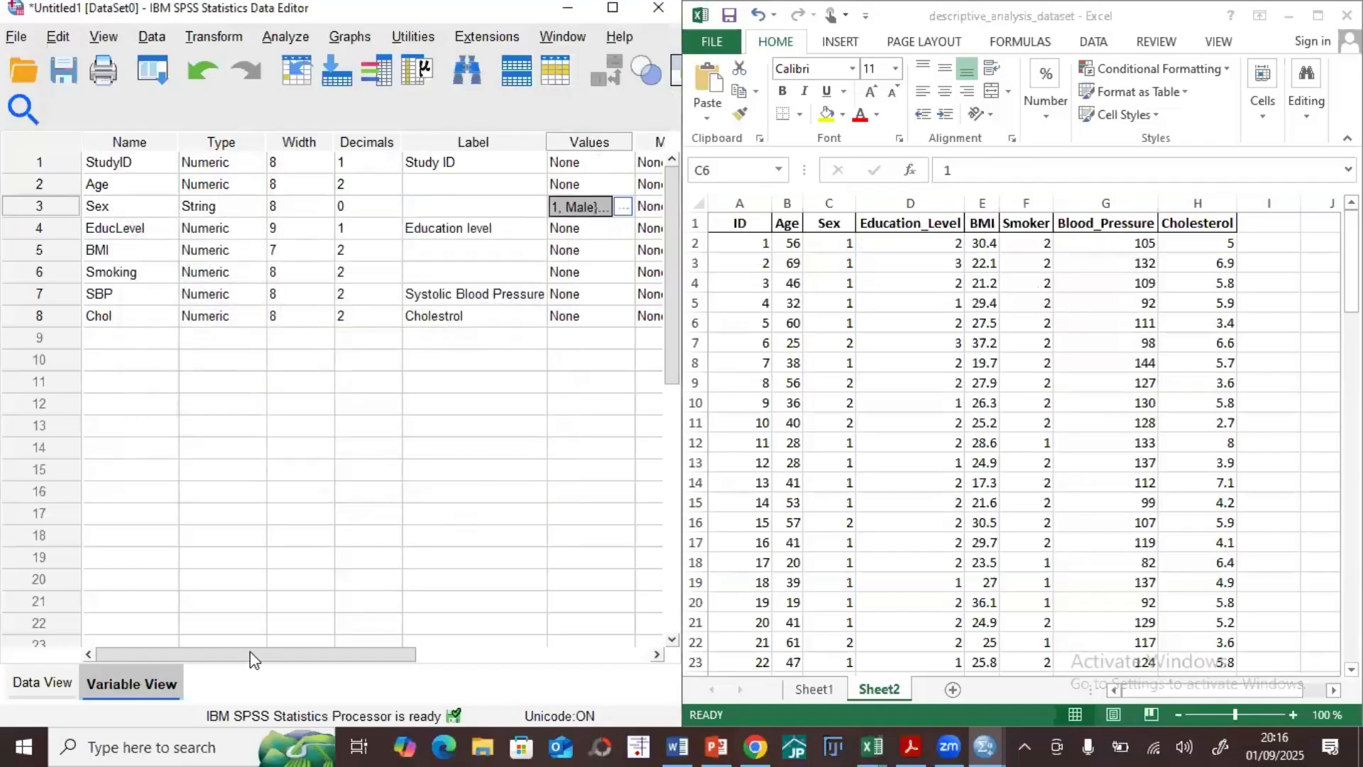
{"action": "left_click_drag", "start_coordinate": [252, 653], "coordinate": [487, 645]}
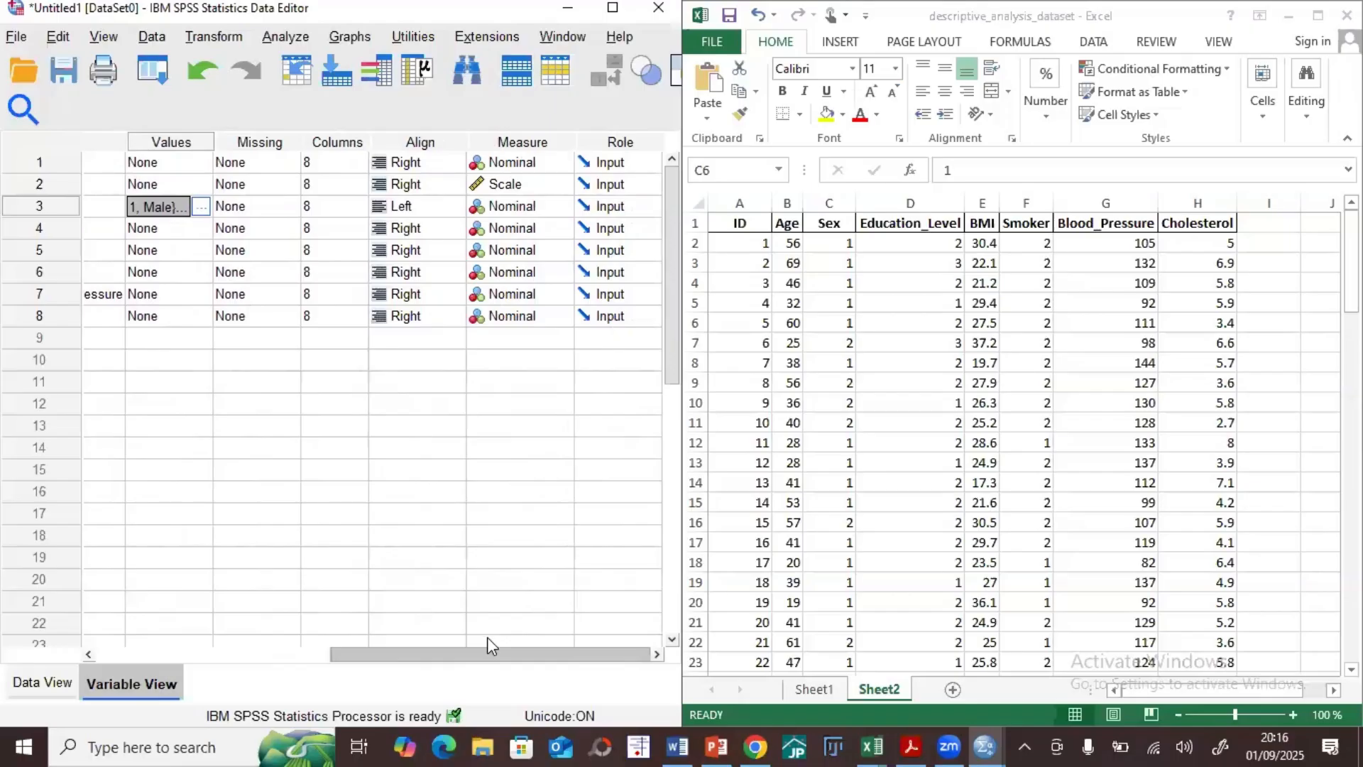
{"action": "left_click_drag", "start_coordinate": [487, 637], "coordinate": [205, 584]}
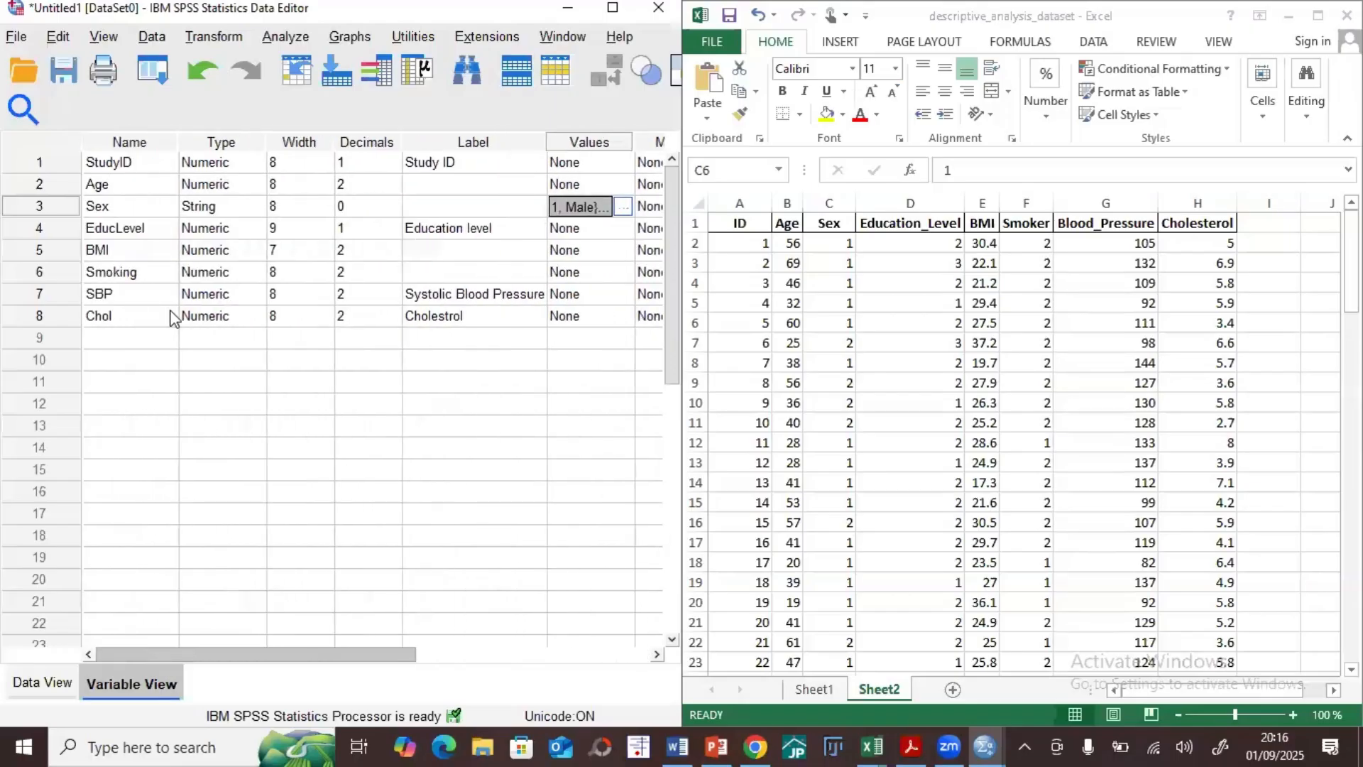
{"action": "left_click", "coordinate": [122, 142]}
{"action": "left_click", "coordinate": [221, 142]}
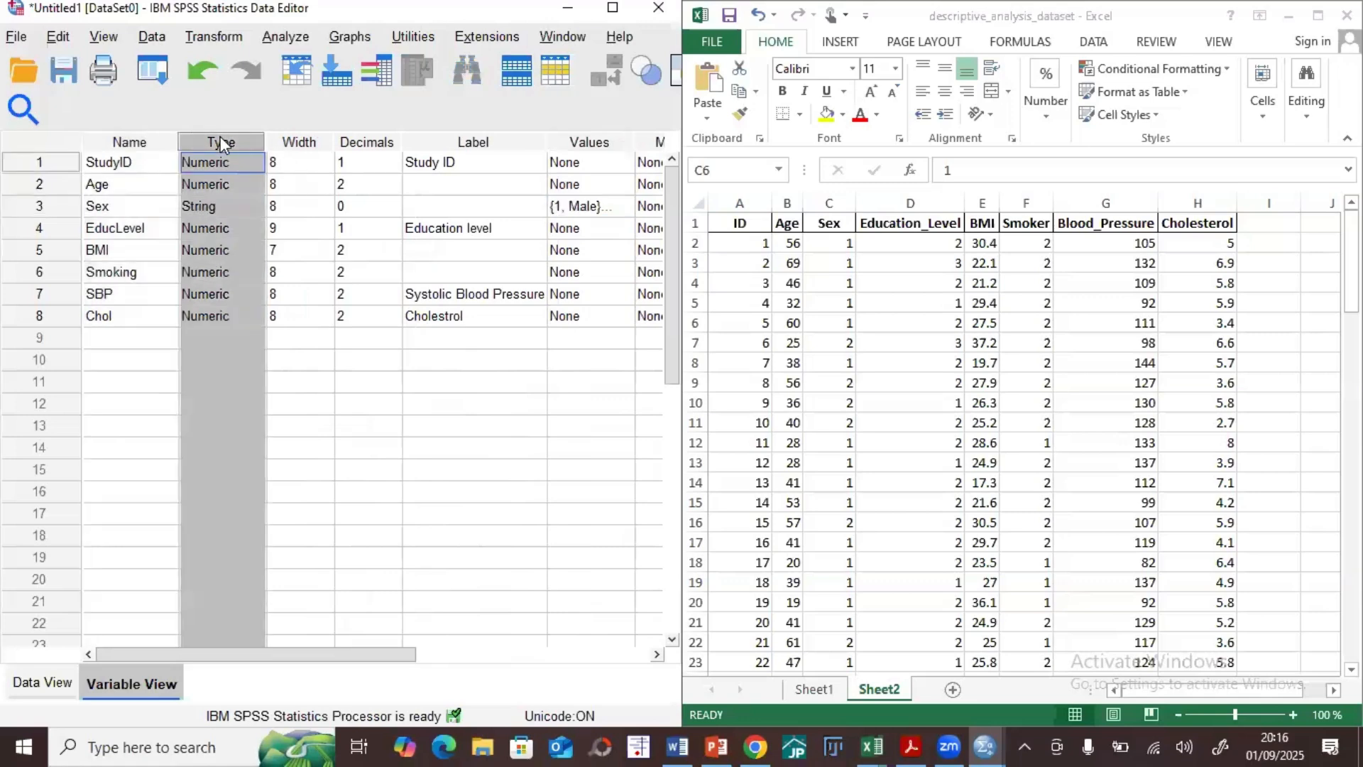
{"action": "left_click", "coordinate": [301, 142]}
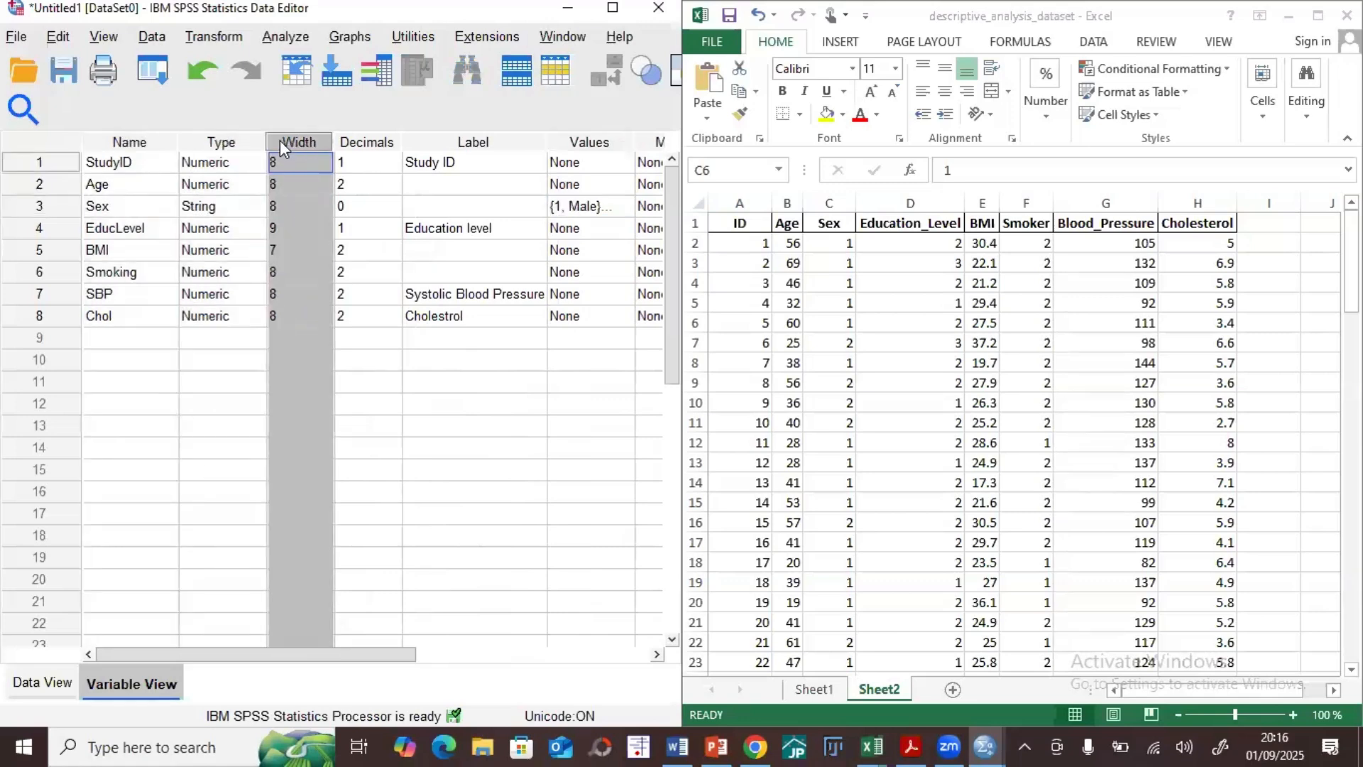
{"action": "left_click", "coordinate": [368, 140]}
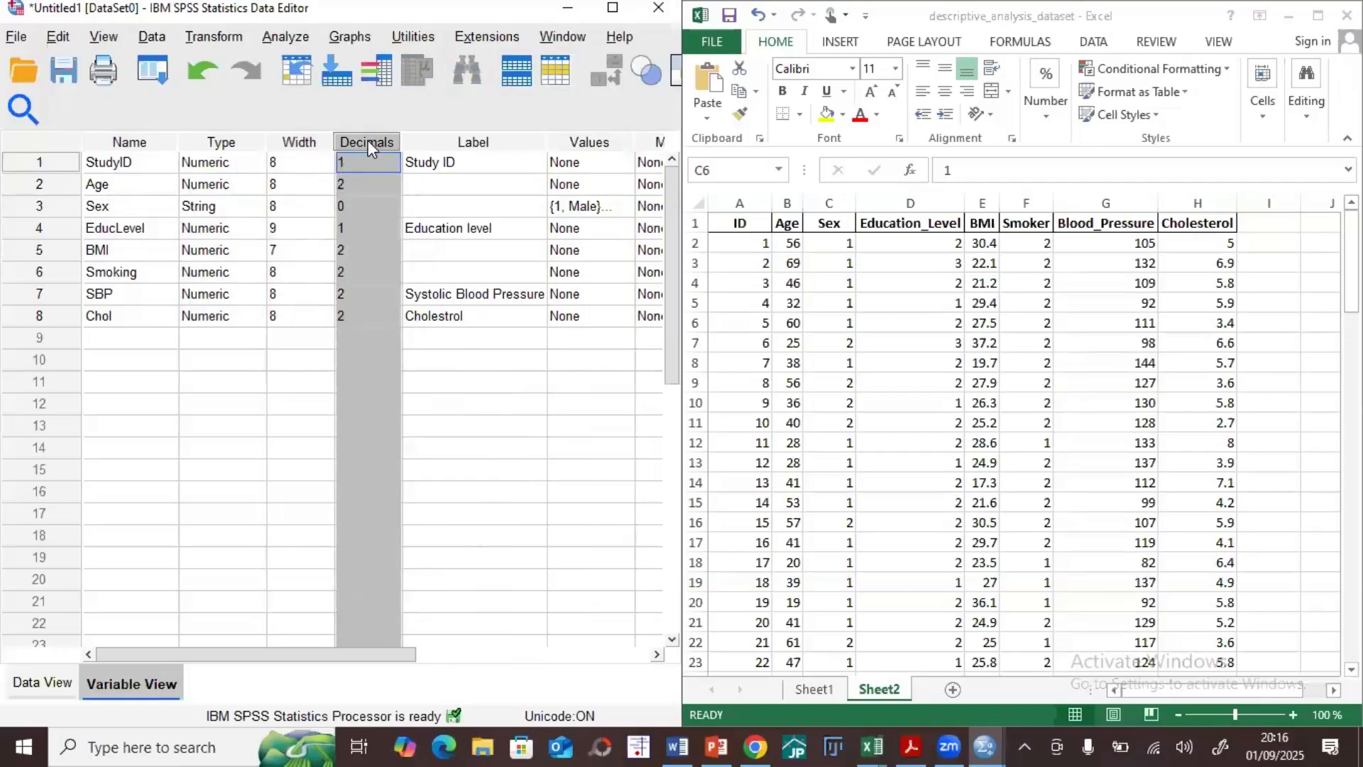
{"action": "left_click", "coordinate": [472, 144]}
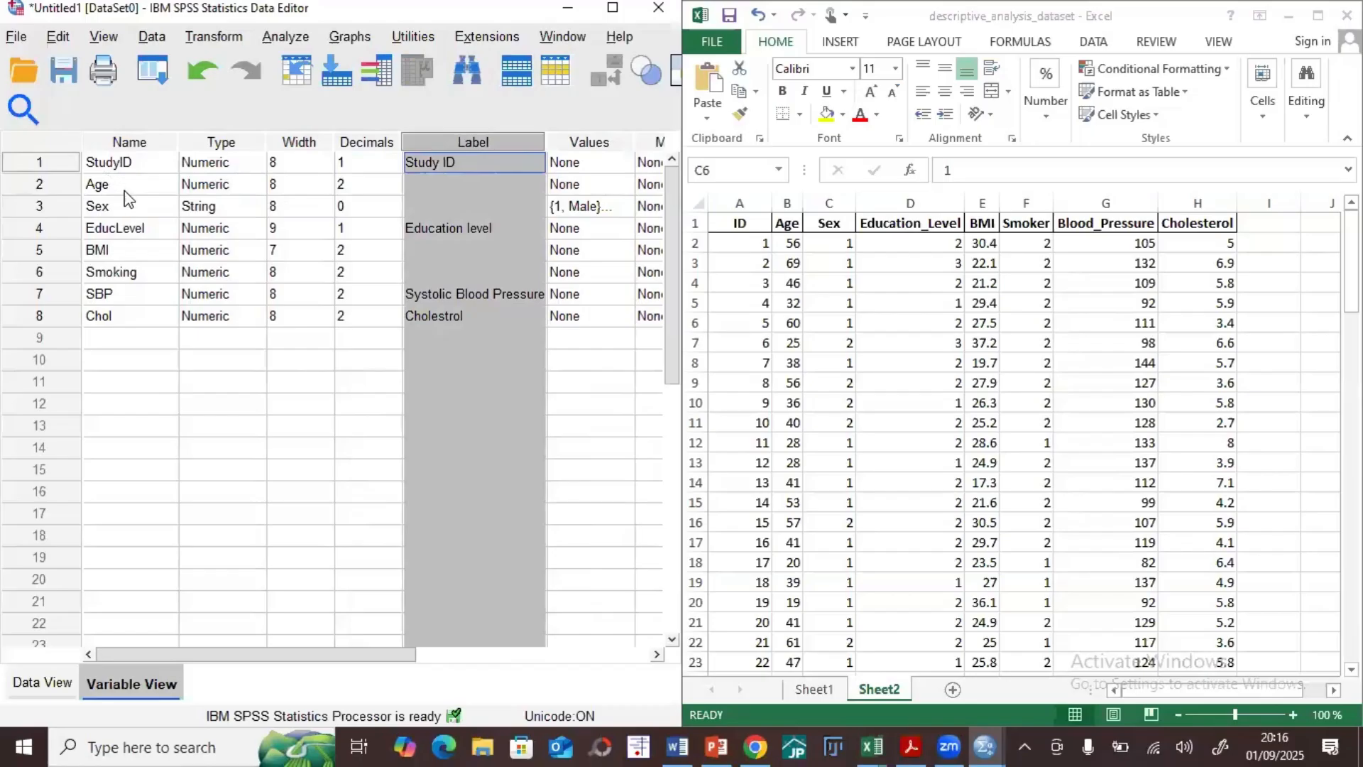
{"action": "left_click", "coordinate": [581, 144]}
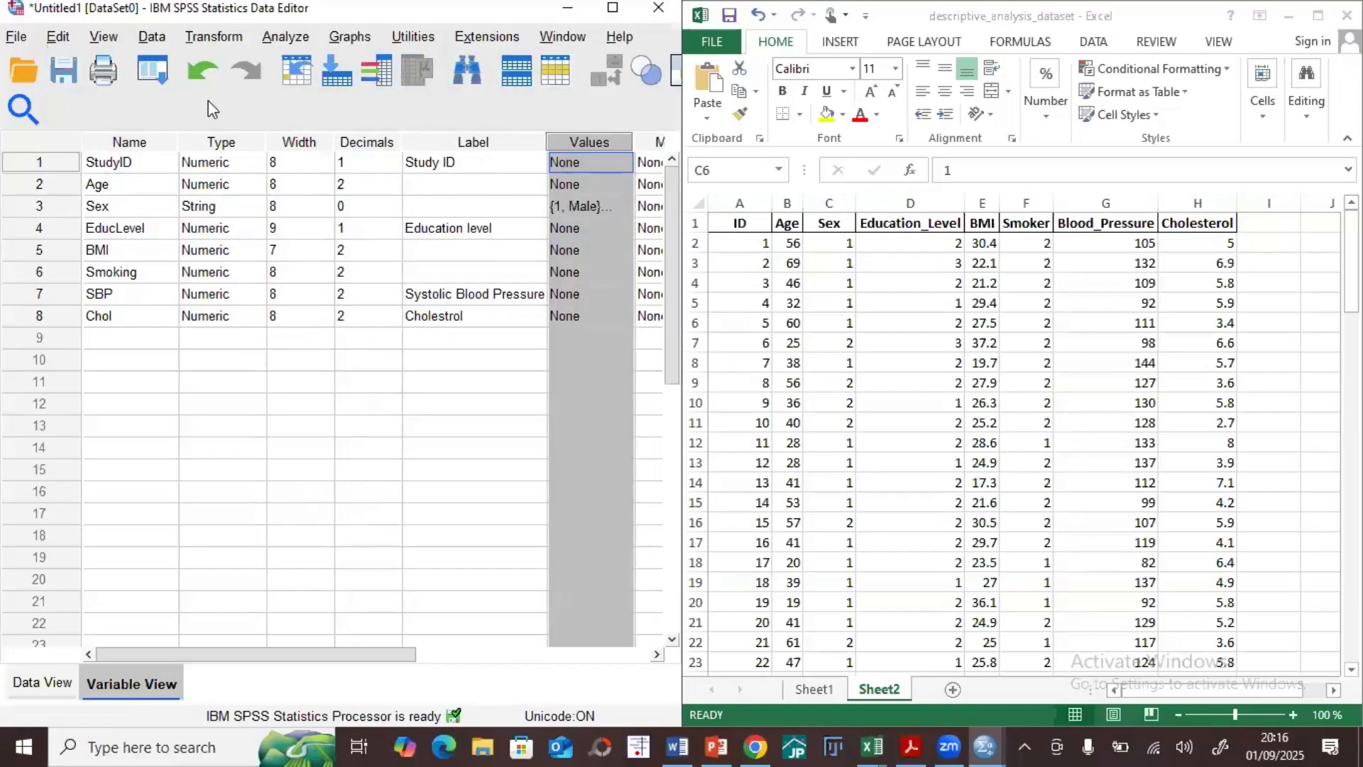
Step: Remove the Male and Female value labels from the Sex variable
{"action": "left_click", "coordinate": [615, 208]}
{"action": "left_click", "coordinate": [615, 207]}
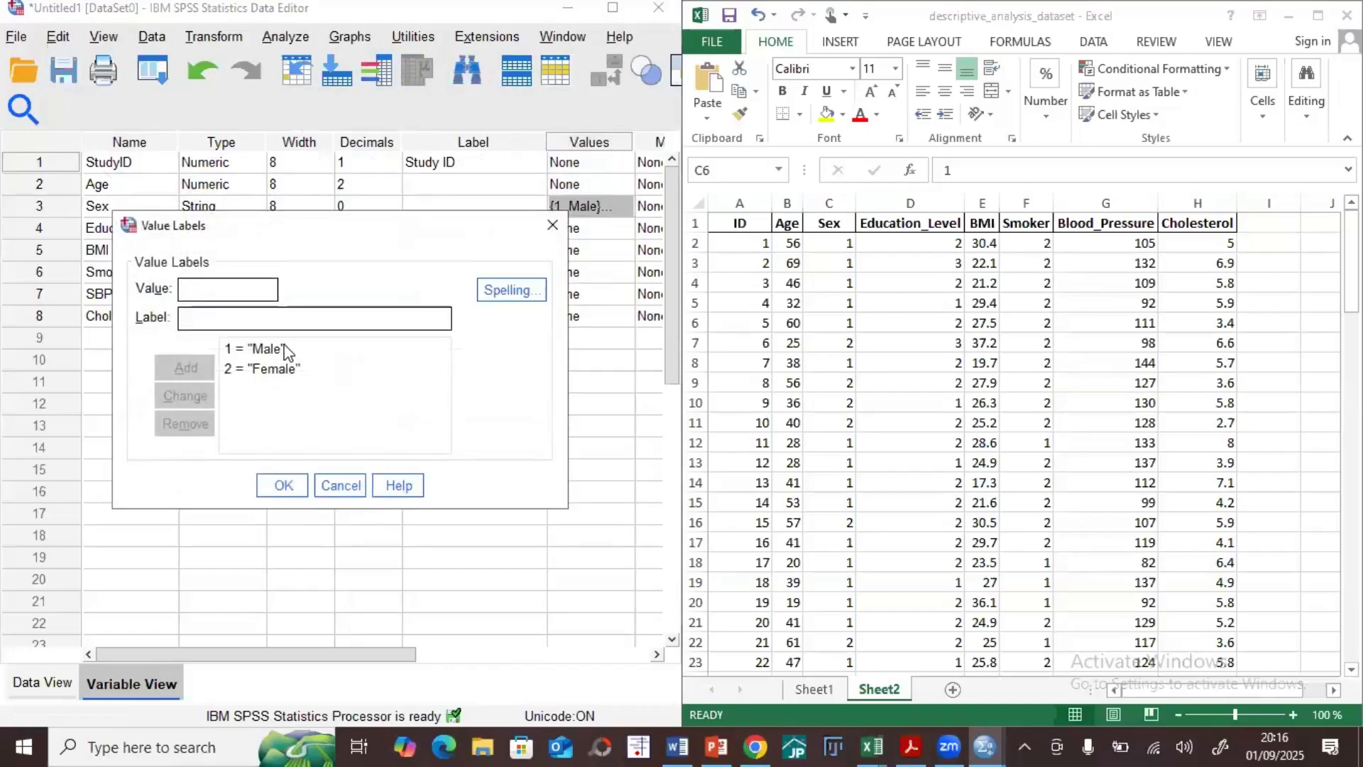
{"action": "left_click", "coordinate": [284, 348]}
{"action": "left_click", "coordinate": [185, 424]}
{"action": "left_click", "coordinate": [281, 351]}
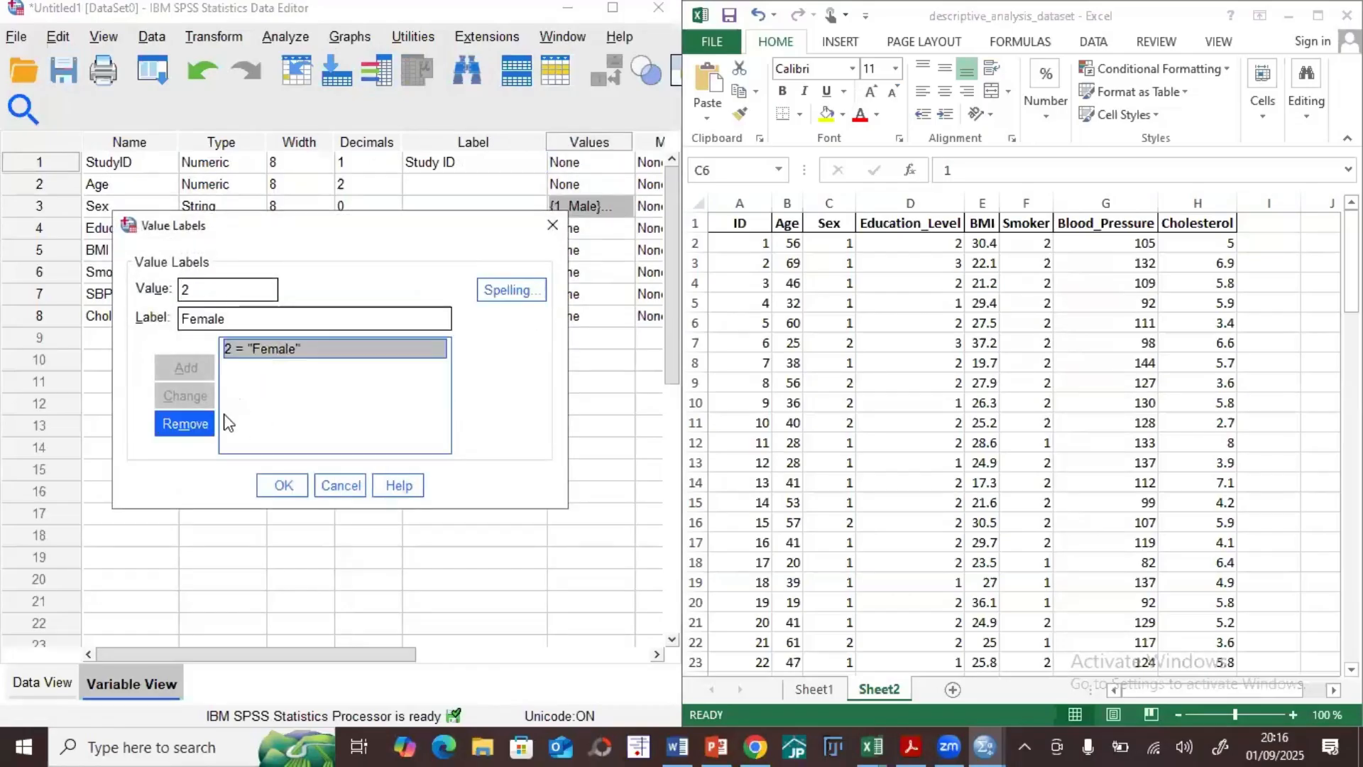
{"action": "left_click", "coordinate": [185, 424]}
{"action": "left_click", "coordinate": [284, 484]}
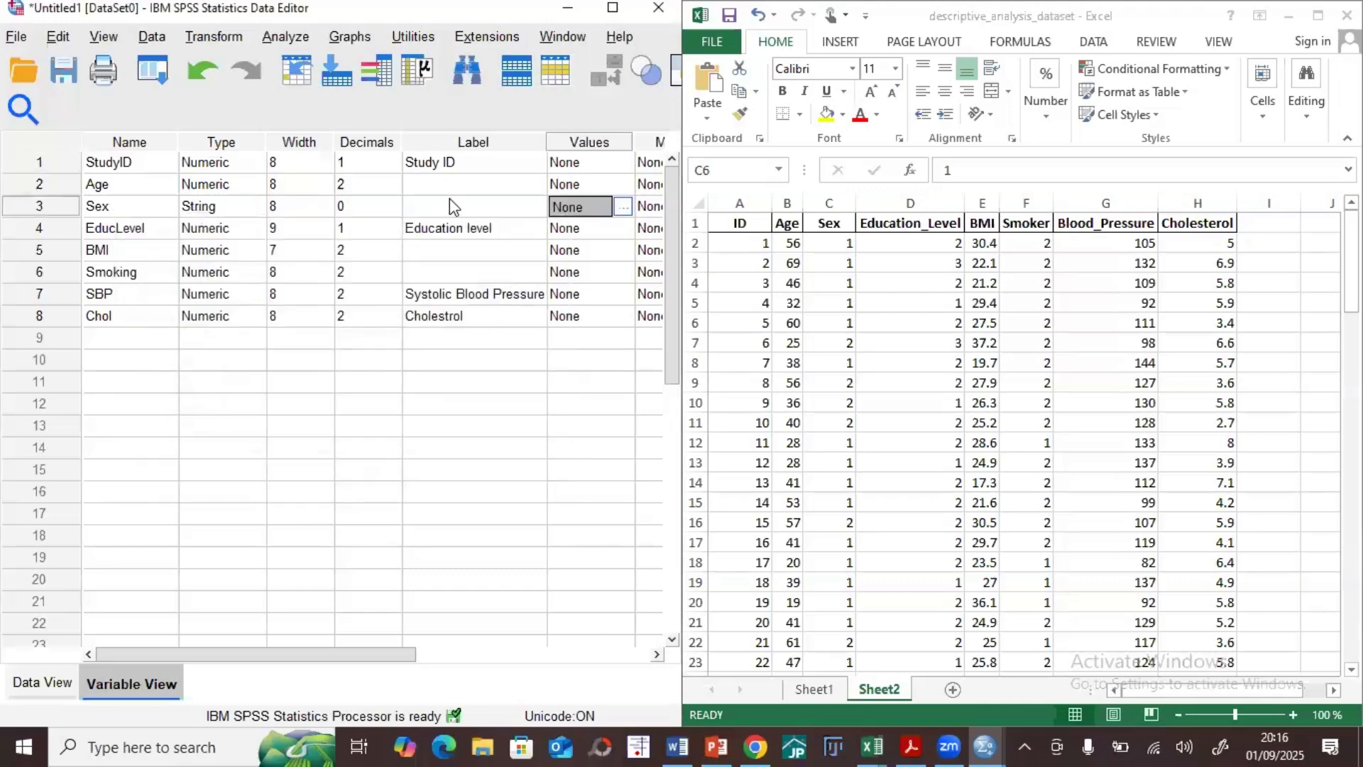
Step: Set the StudyID variable's decimals to 2 and check whether the decimals of Sex and EducLevel can be edited
{"action": "left_click", "coordinate": [387, 162]}
{"action": "left_click", "coordinate": [393, 160]}
{"action": "left_click", "coordinate": [395, 206]}
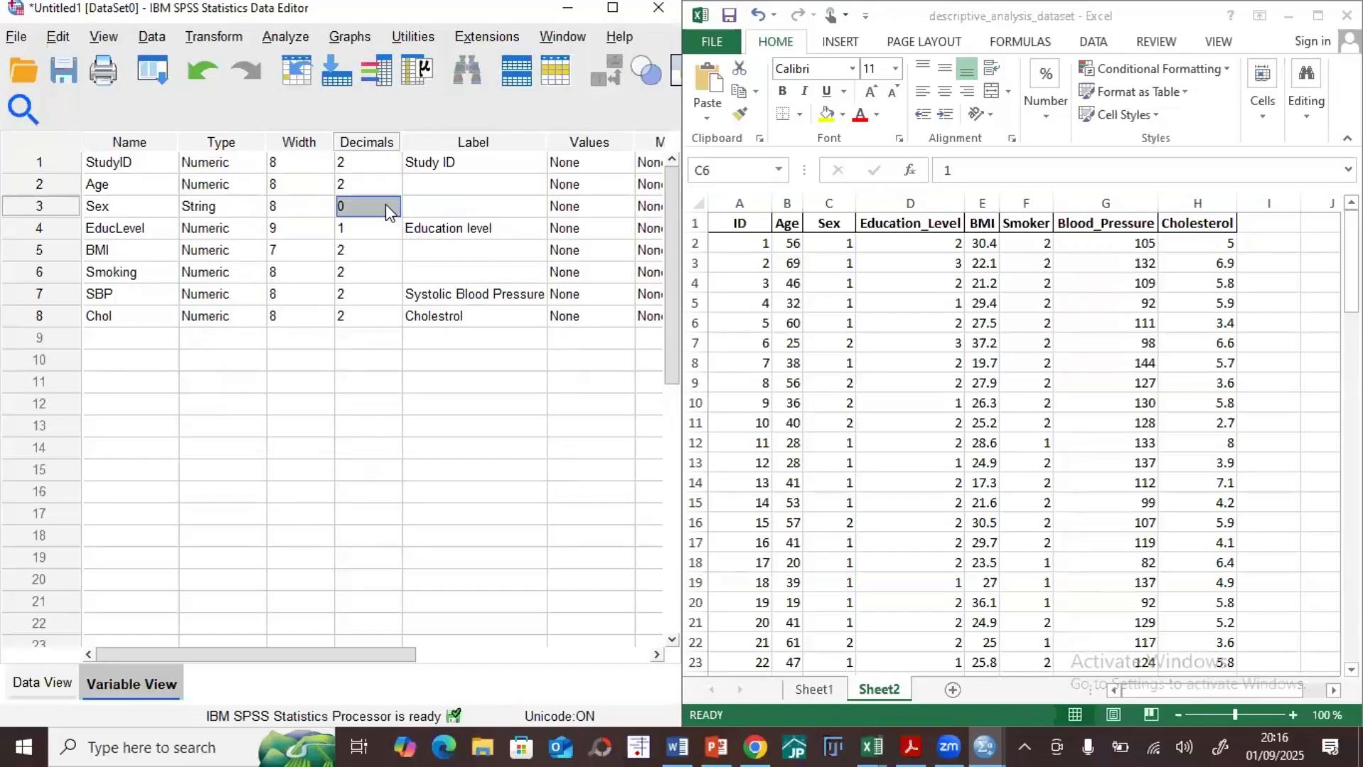
{"action": "left_click", "coordinate": [353, 228]}
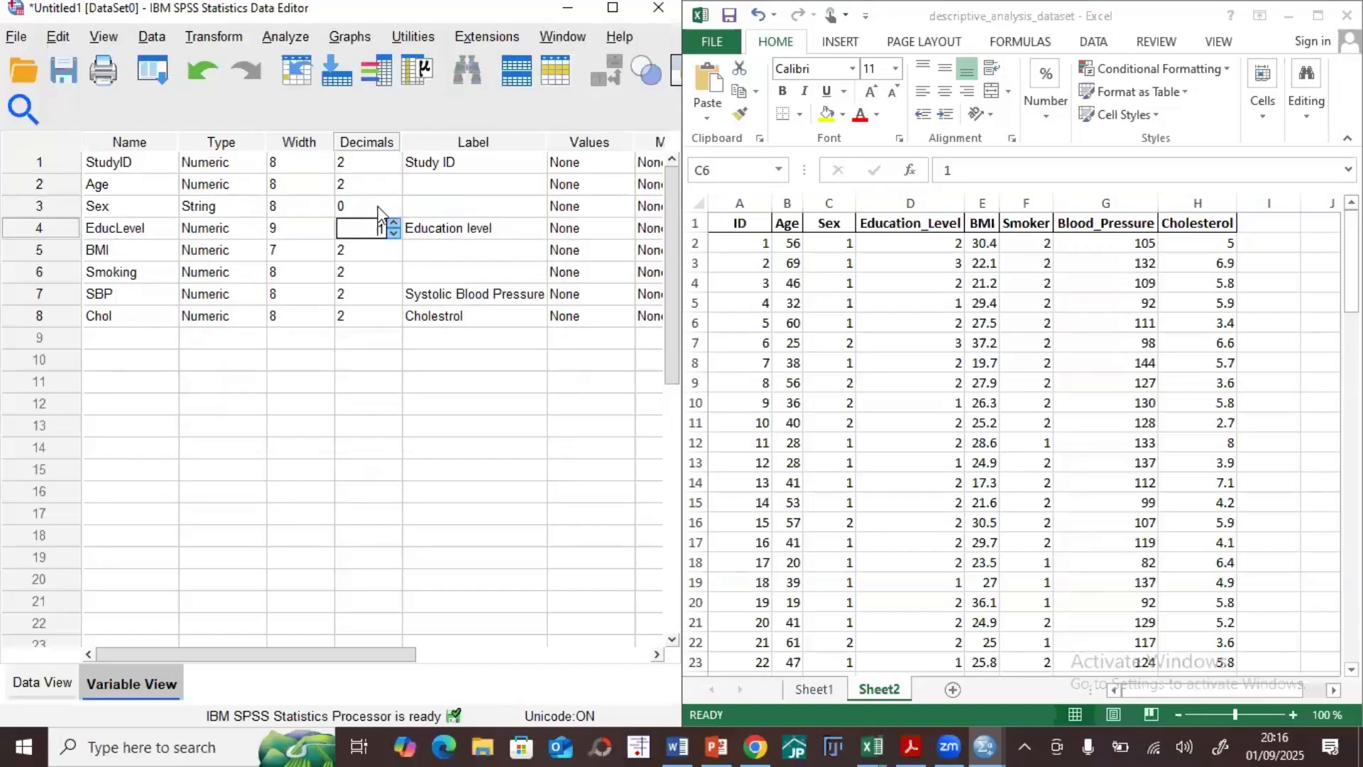
{"action": "left_click", "coordinate": [393, 211]}
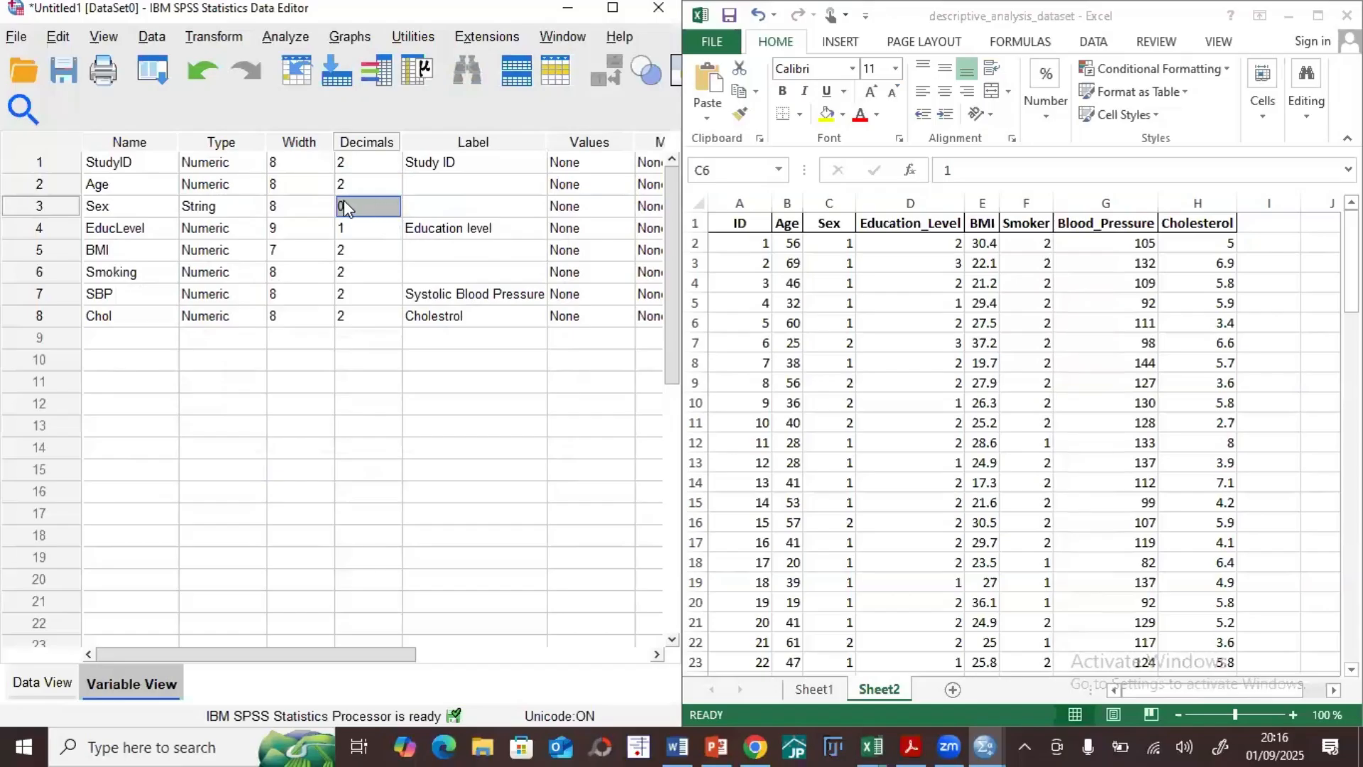
{"action": "left_click", "coordinate": [422, 341]}
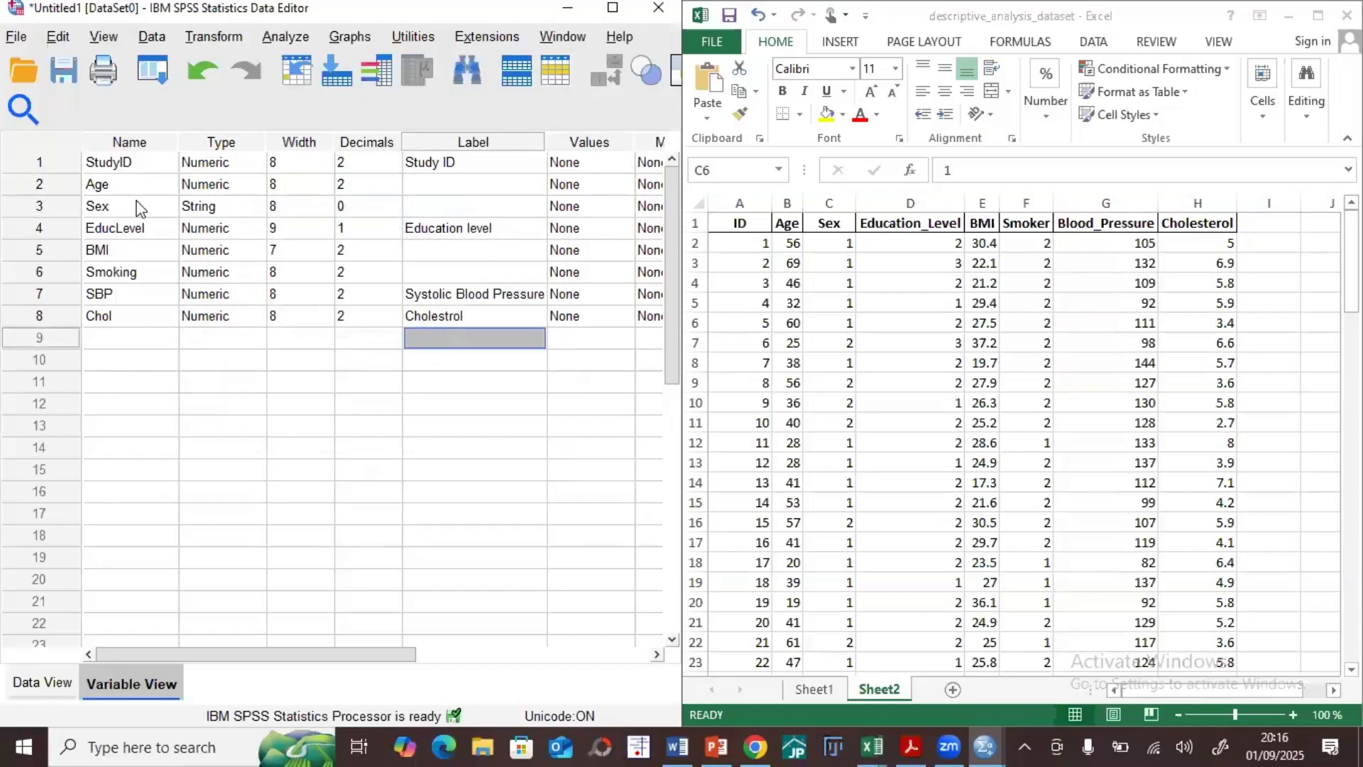
Step: Compare the Sex variable's type with the text categories on Sheet1 of the Excel dataset
{"action": "left_click", "coordinate": [220, 208]}
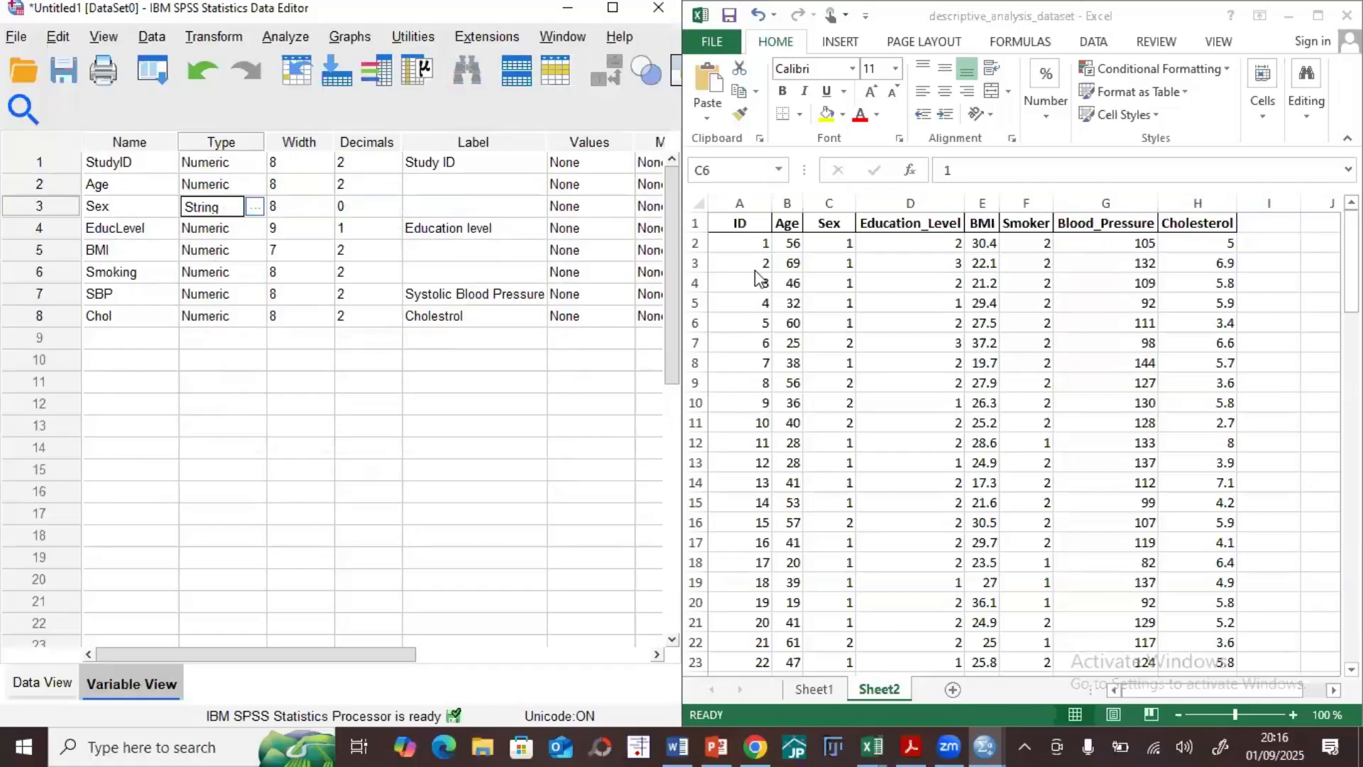
{"action": "left_click", "coordinate": [814, 689]}
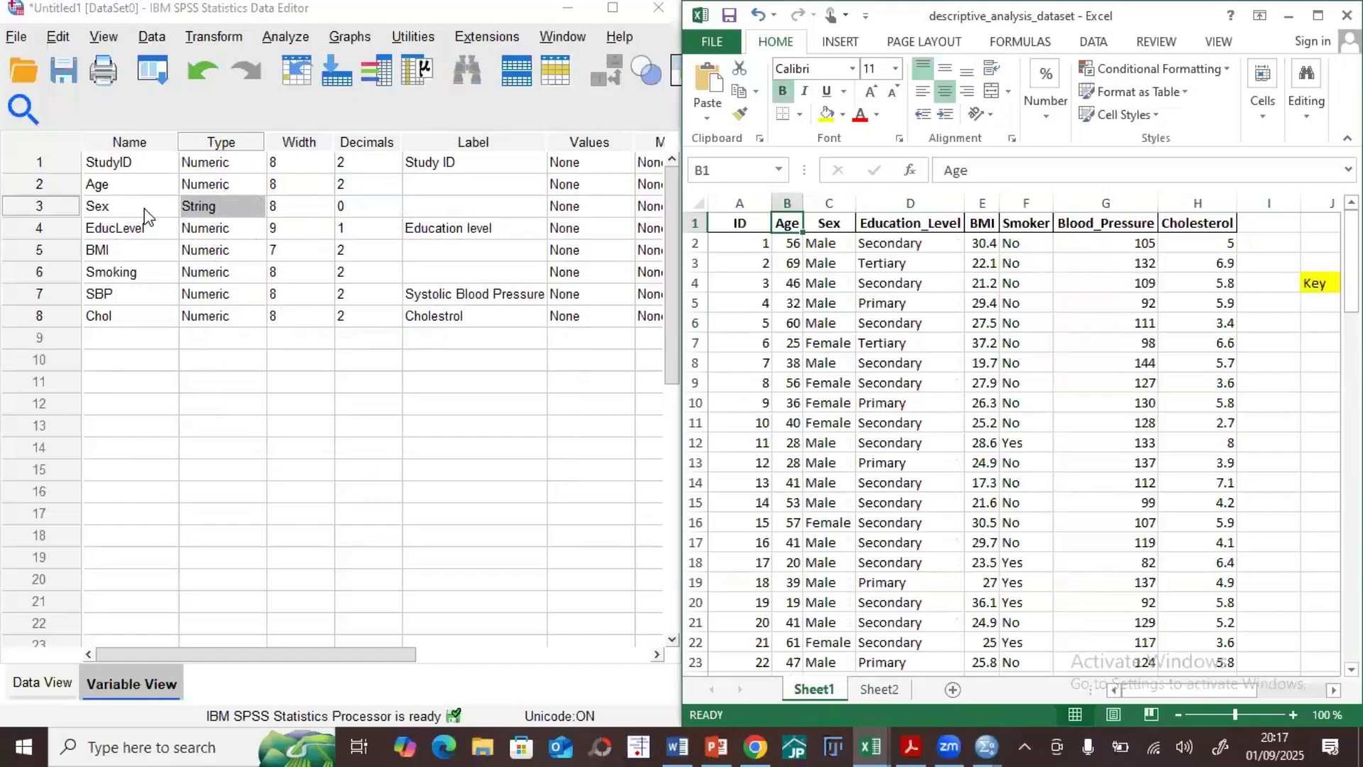
Step: Change the EducLevel variable's type to String
{"action": "left_click", "coordinate": [250, 230]}
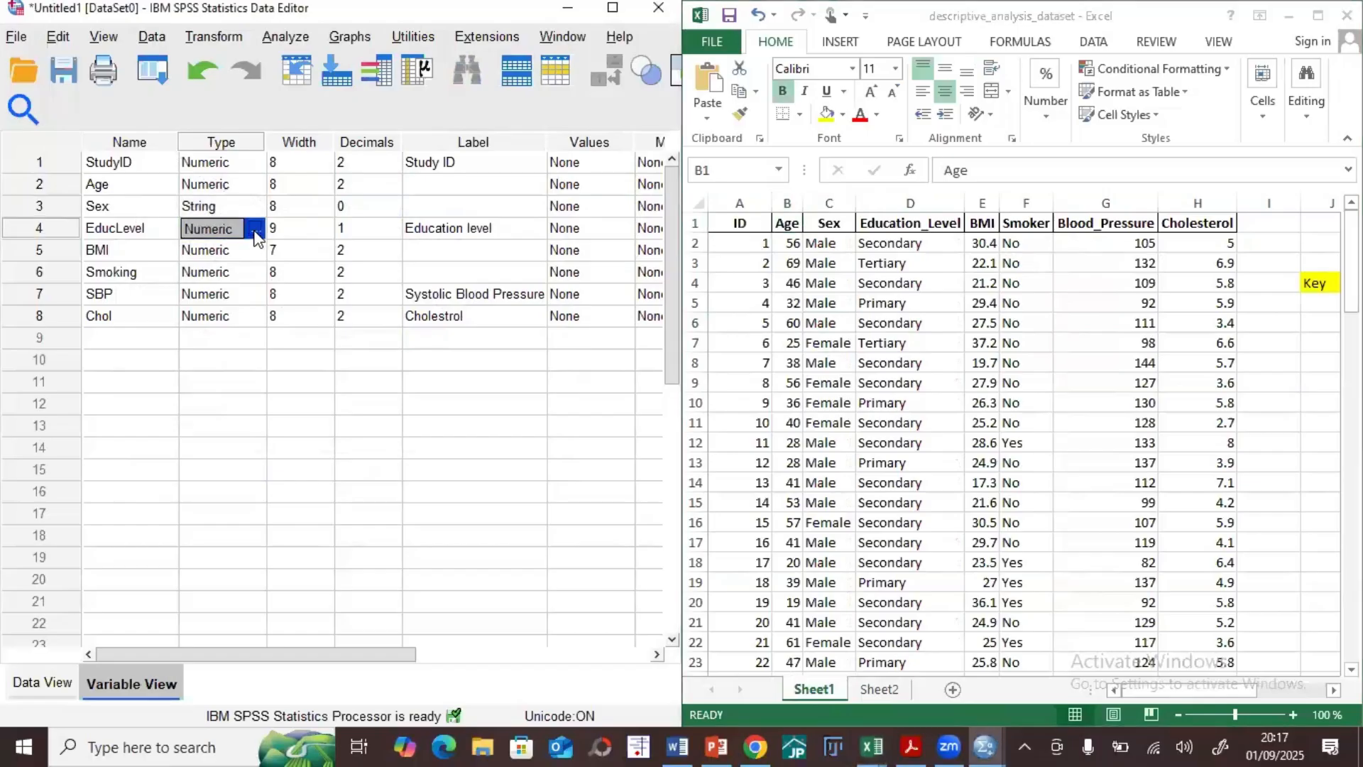
{"action": "left_click", "coordinate": [255, 229]}
{"action": "left_click", "coordinate": [132, 400]}
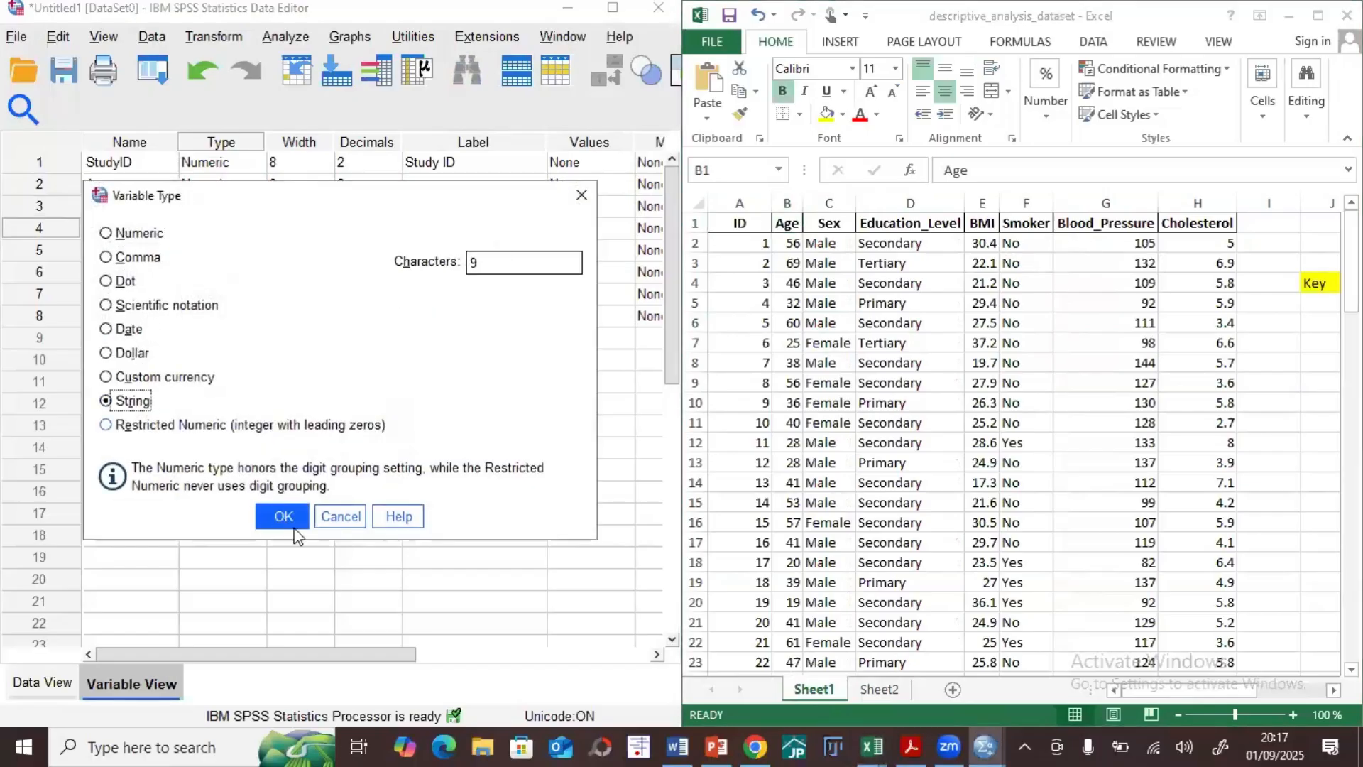
{"action": "left_click", "coordinate": [288, 520]}
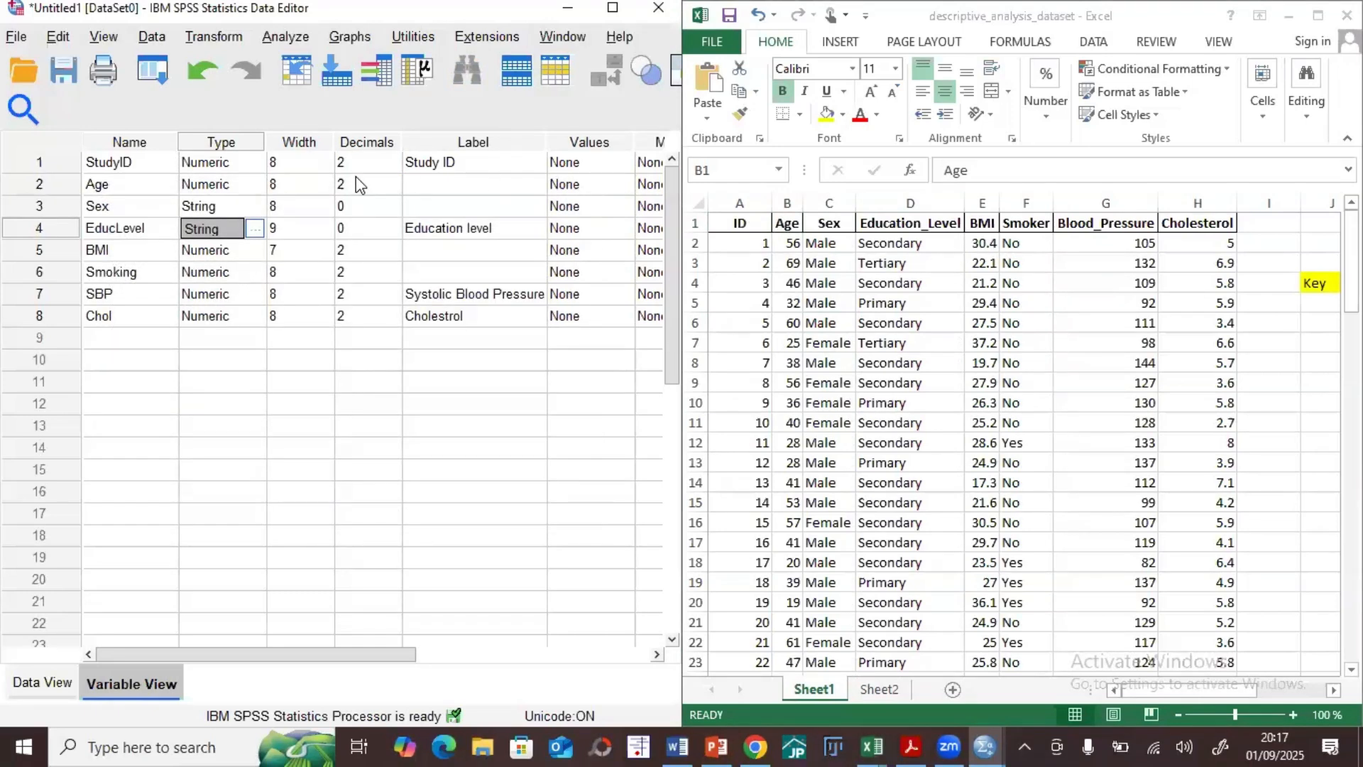
Step: Change the Smoking variable's type to String with 8 characters
{"action": "left_click", "coordinate": [260, 254]}
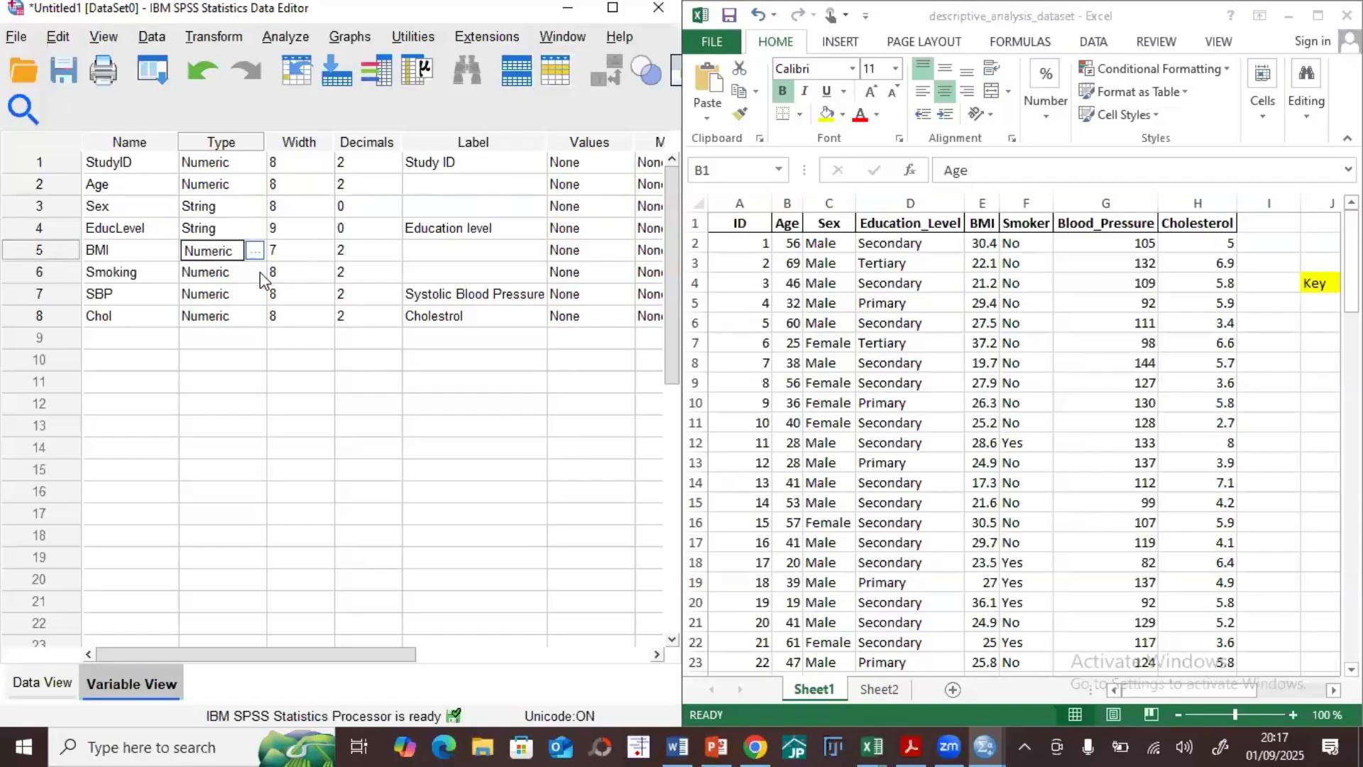
{"action": "left_click", "coordinate": [254, 250]}
{"action": "left_click", "coordinate": [128, 400]}
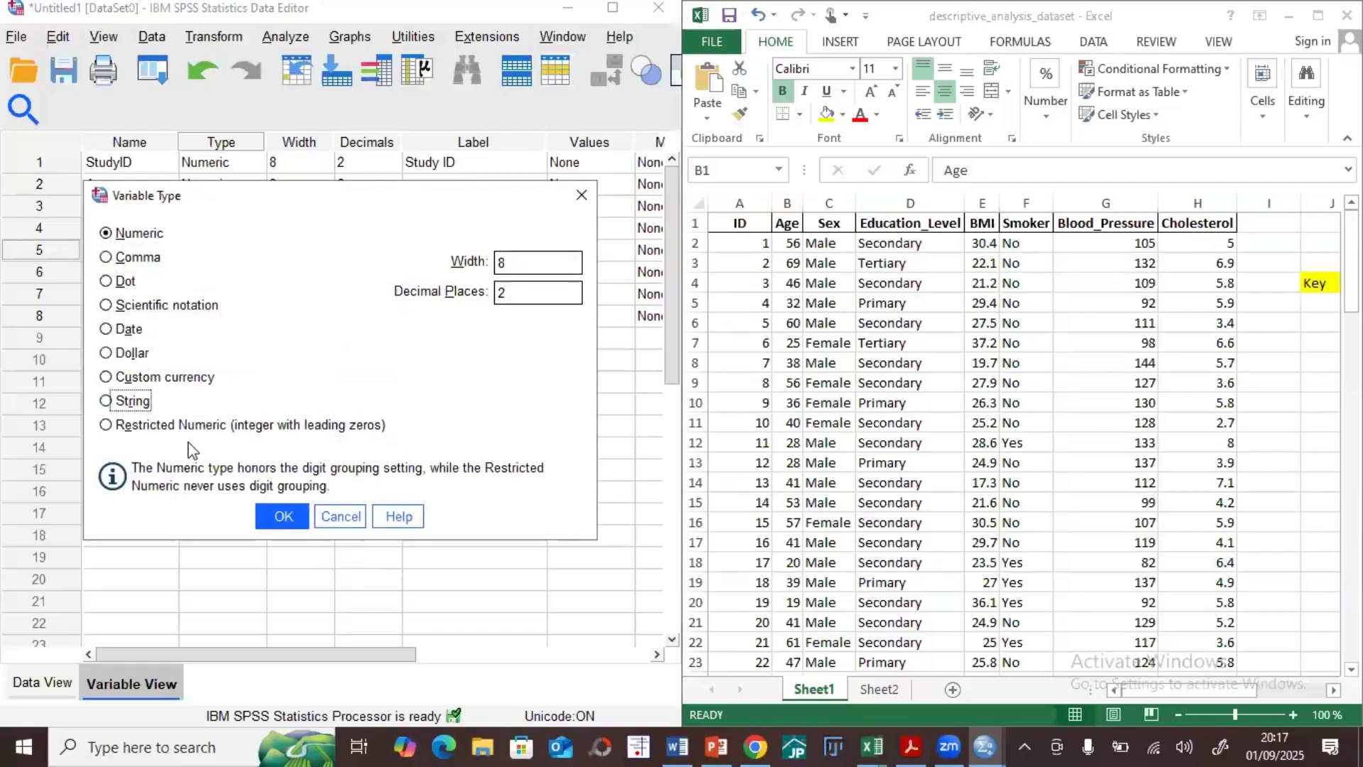
{"action": "left_click", "coordinate": [282, 516]}
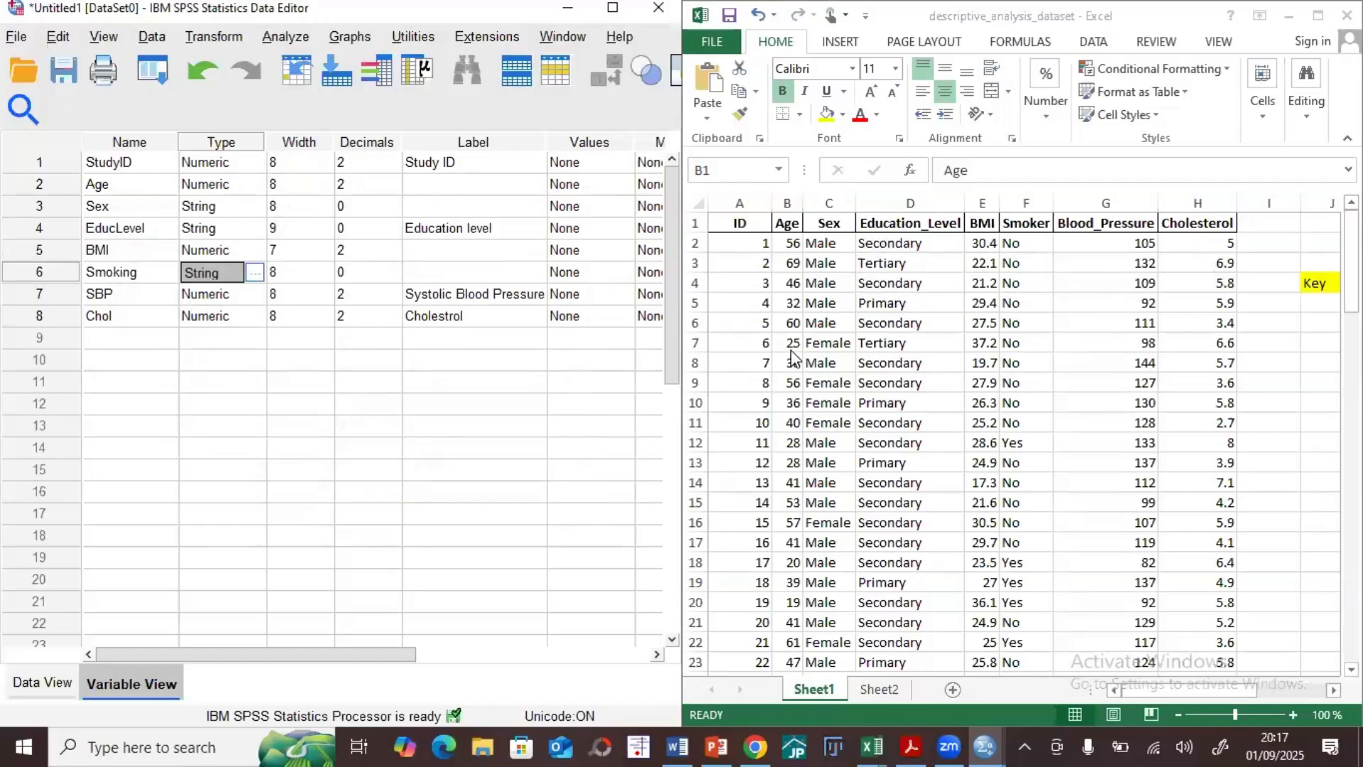
Step: Set the EducLevel variable's width to 15
{"action": "left_click", "coordinate": [293, 229]}
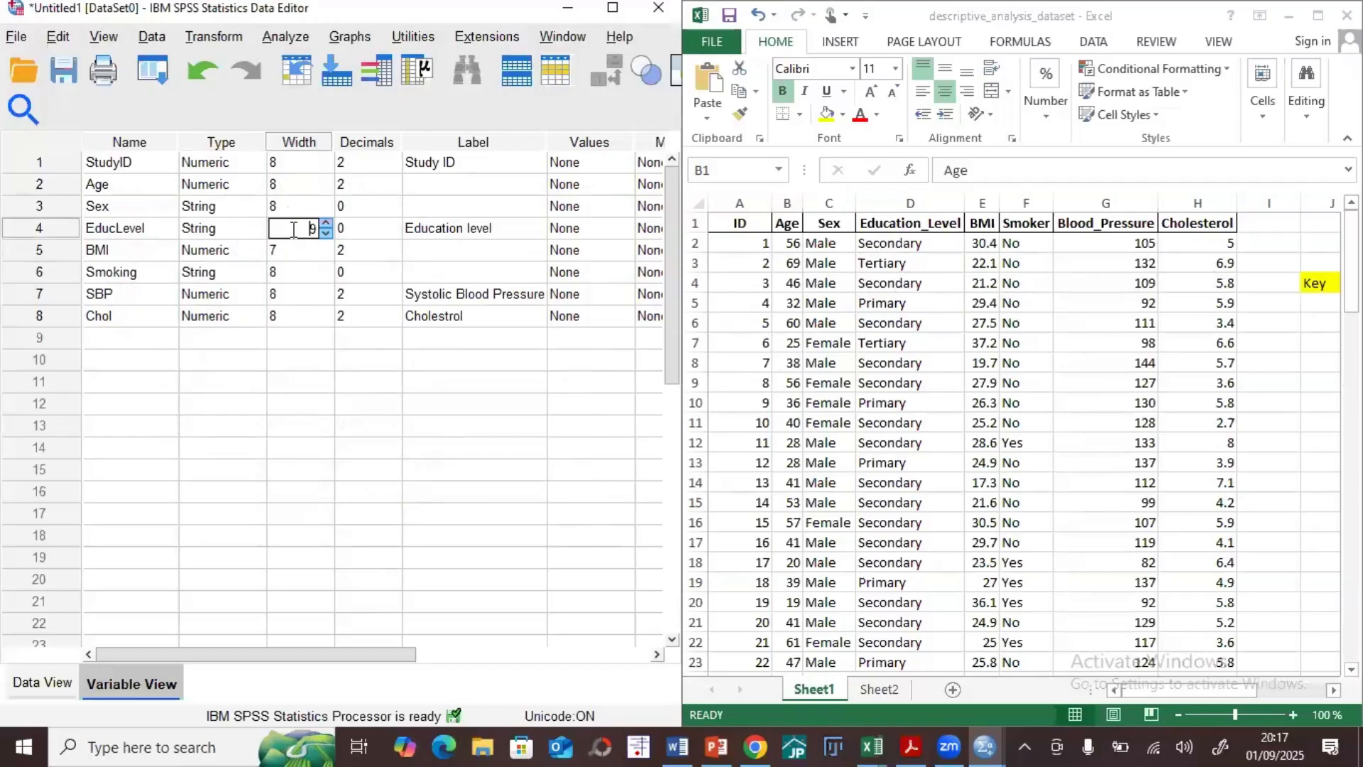
{"action": "left_click", "coordinate": [324, 222]}
{"action": "left_click", "coordinate": [357, 390]}
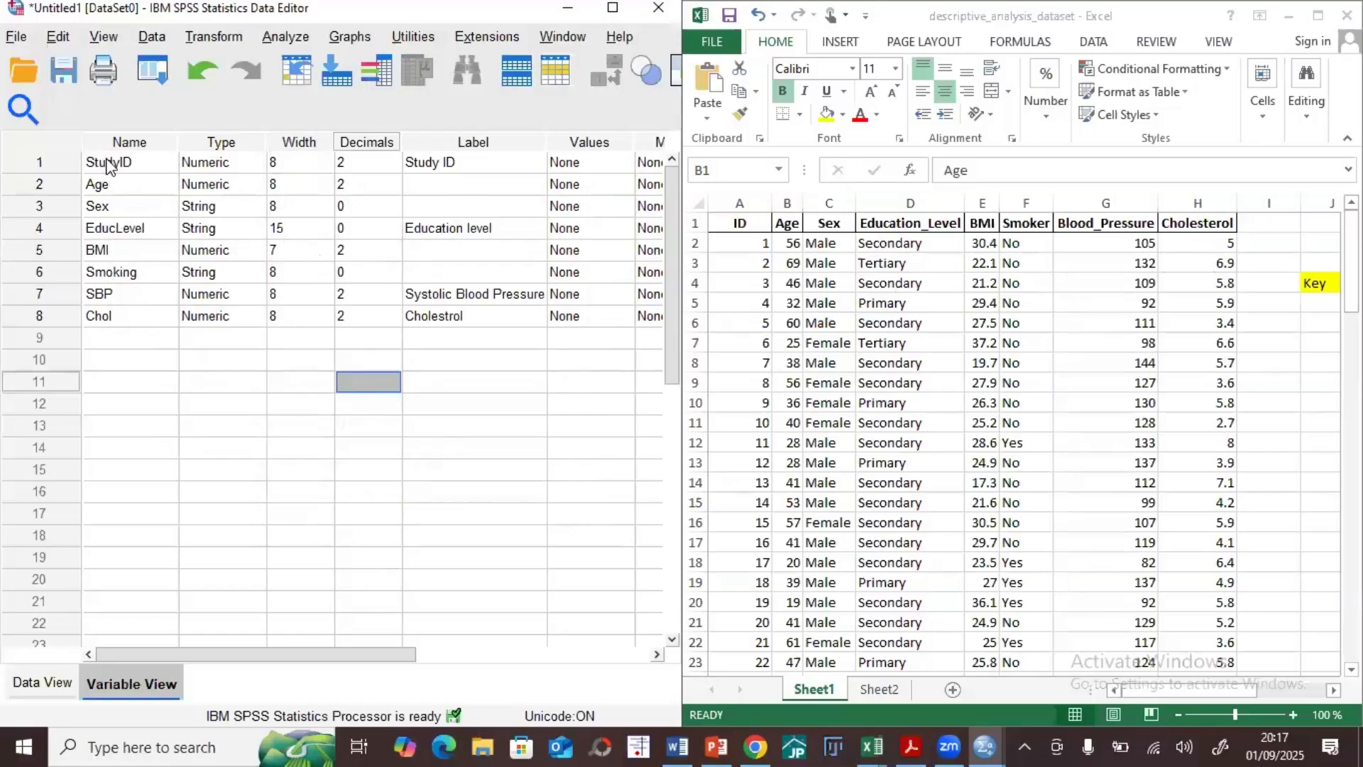
Step: Copy the ID values in A2:A101 of the Excel sheet into the StudyID column of SPSS Data View, starting at row 1
{"action": "left_click", "coordinate": [43, 683]}
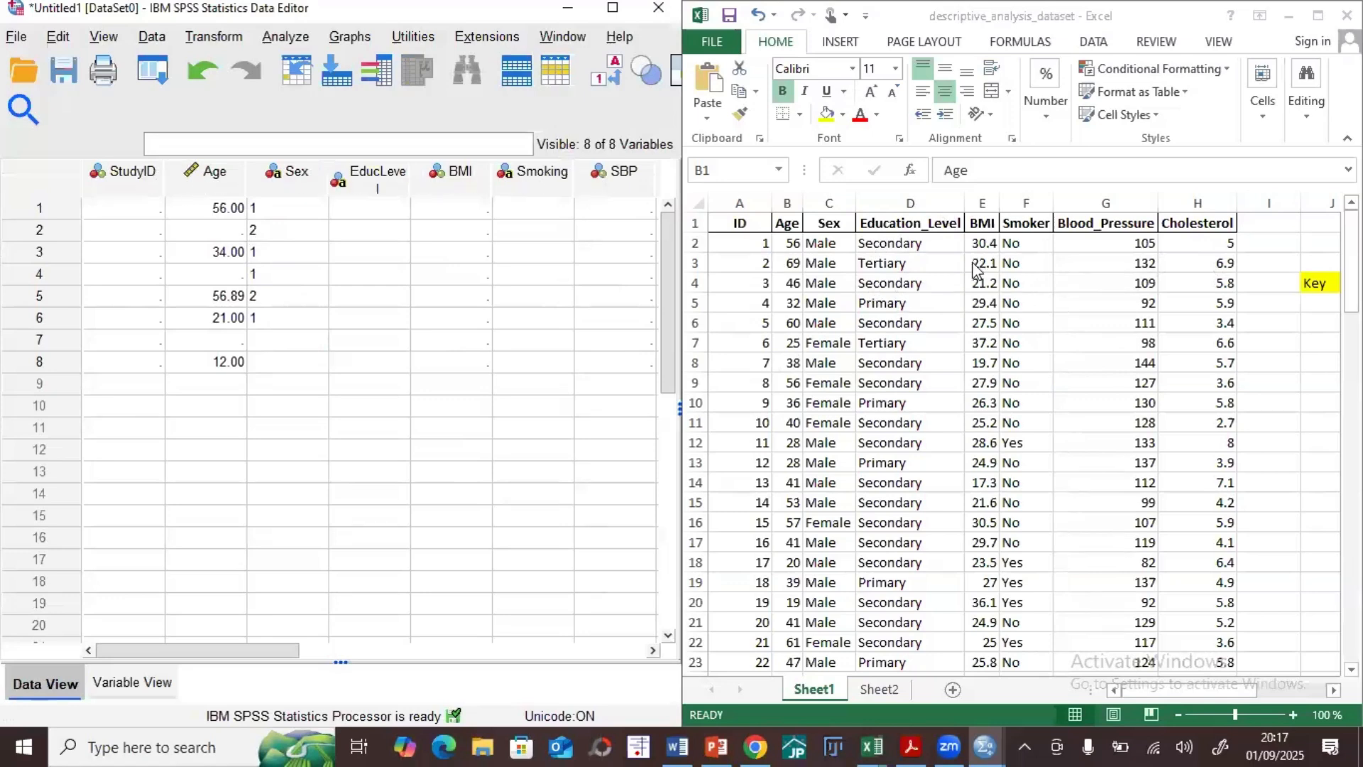
{"action": "left_click", "coordinate": [739, 253]}
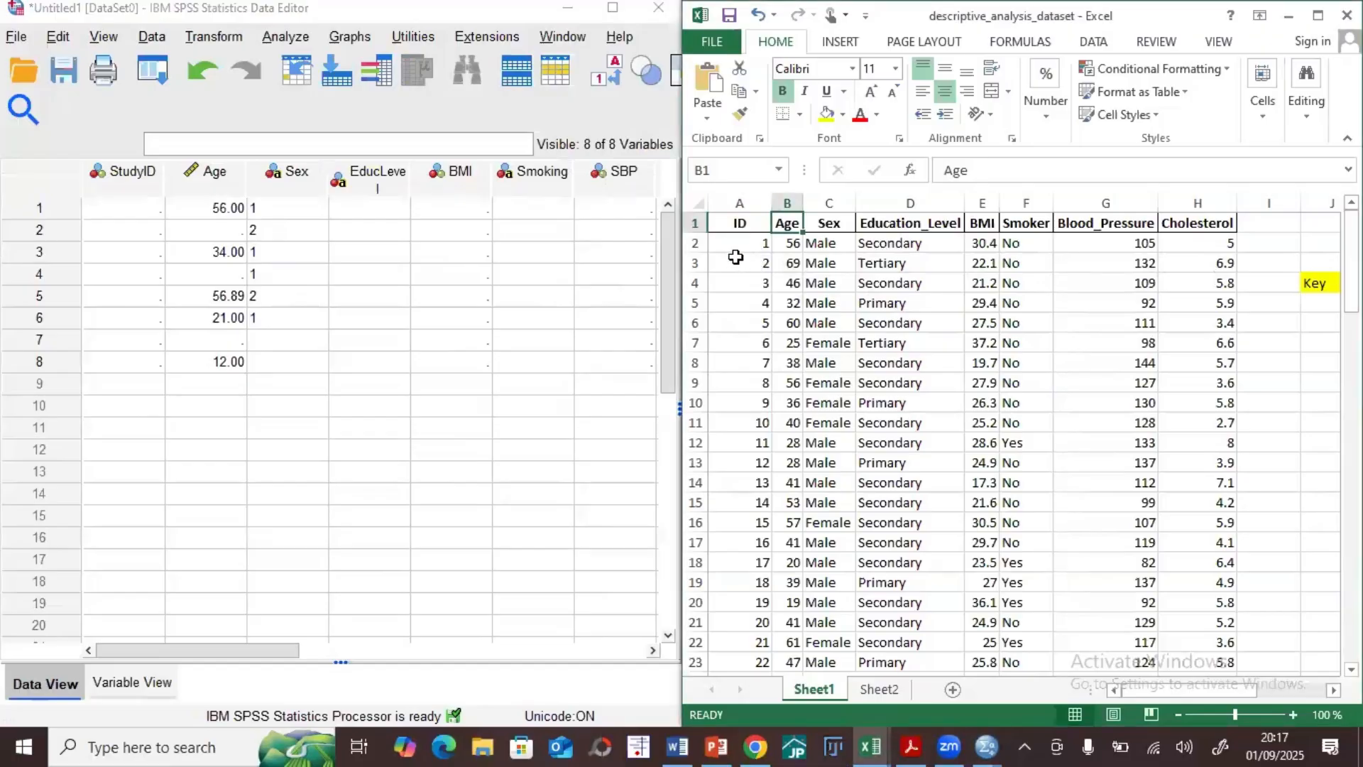
{"action": "left_click_drag", "start_coordinate": [739, 253], "coordinate": [754, 642]}
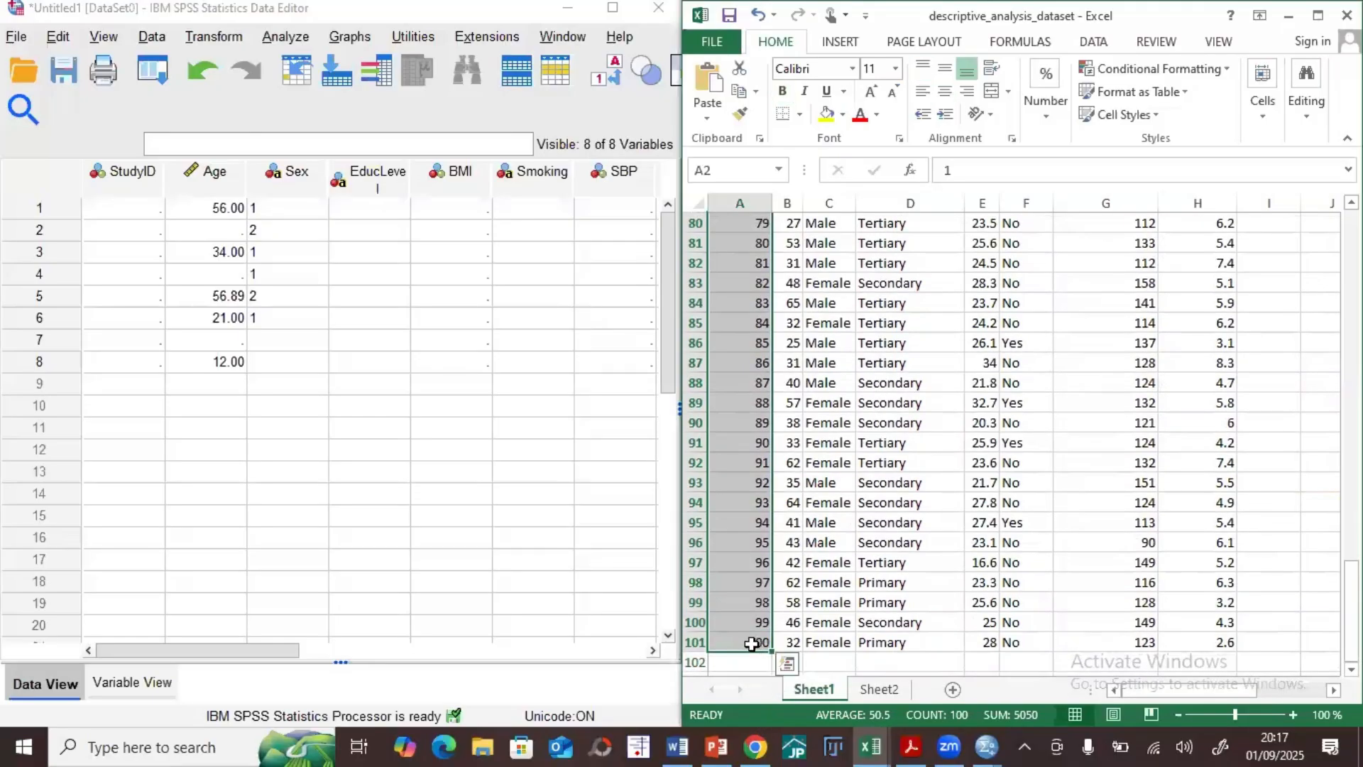
{"action": "key", "text": "ctrl+c"}
{"action": "scroll", "coordinate": [272, 281], "scroll_direction": "up", "scroll_amount": 20}
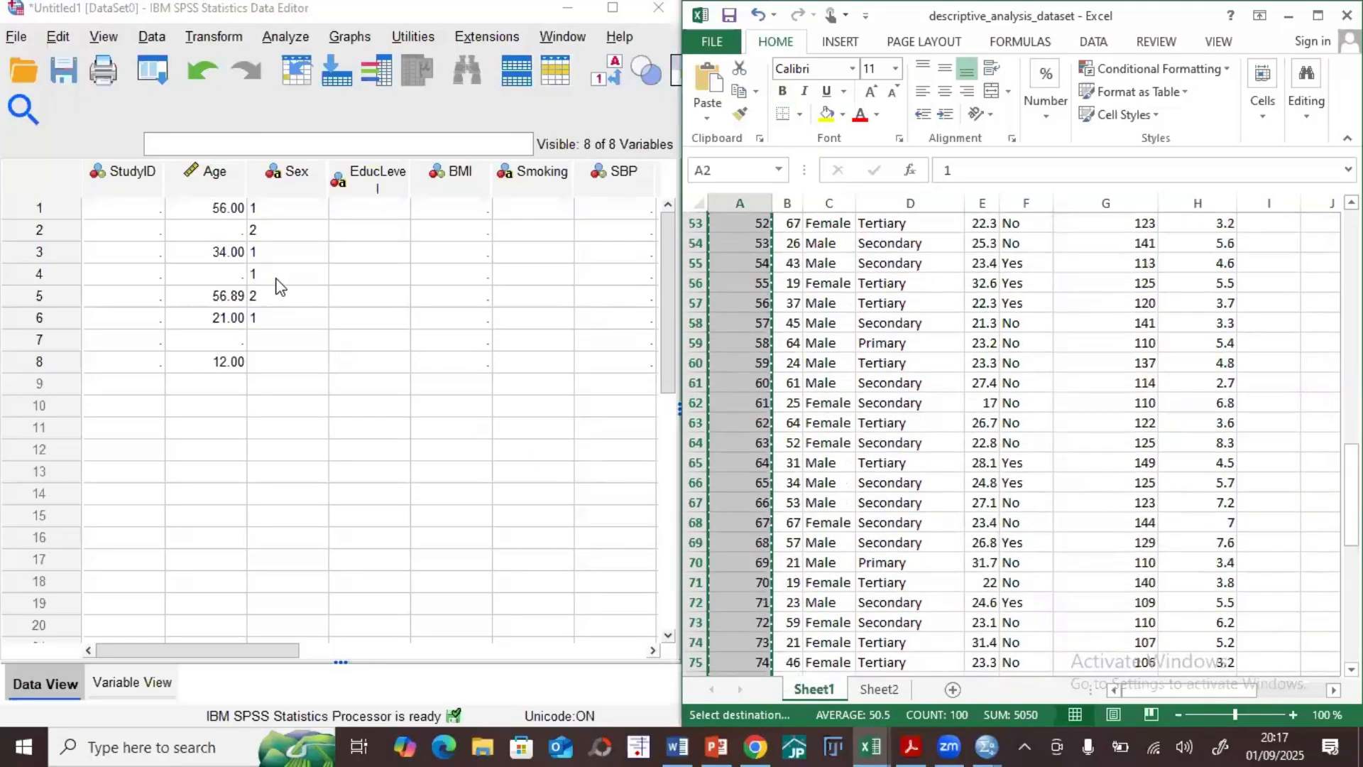
{"action": "left_click", "coordinate": [141, 223]}
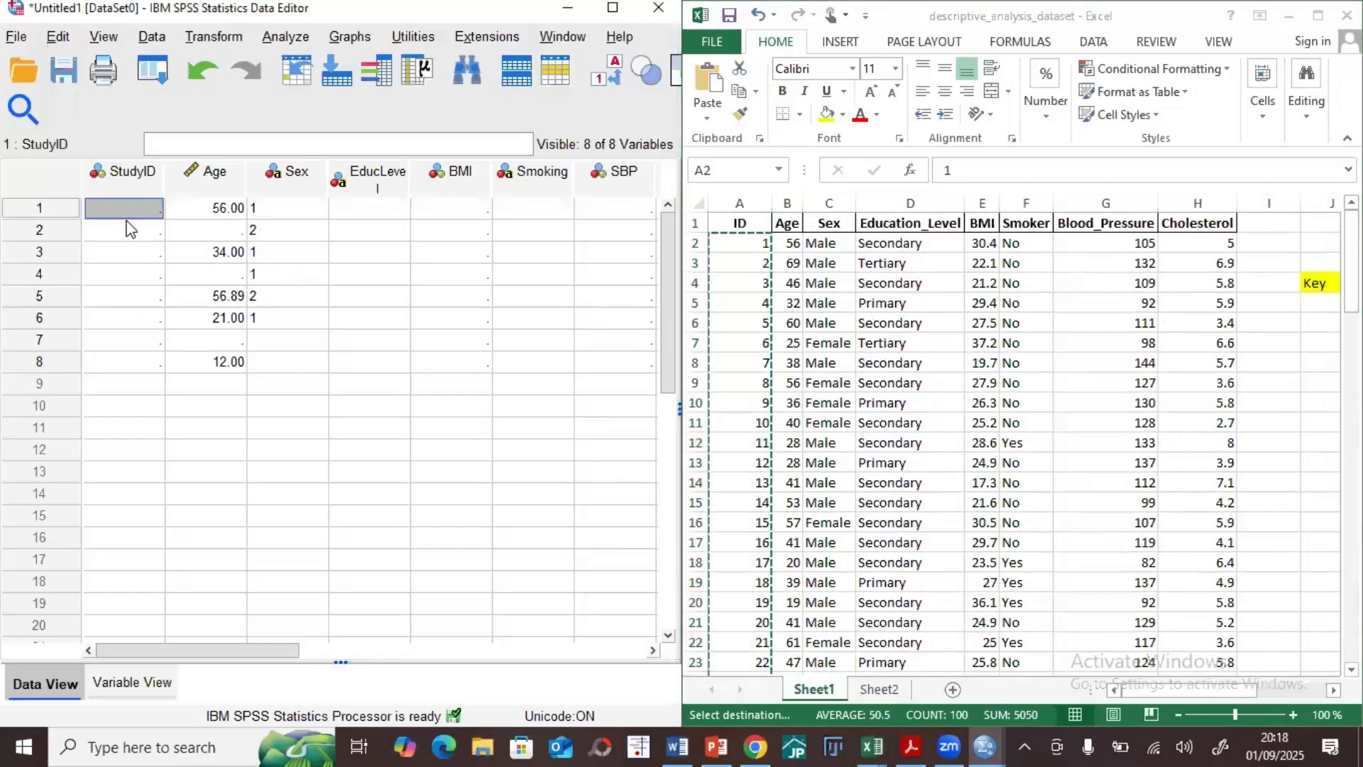
{"action": "key", "text": "ctrl+v"}
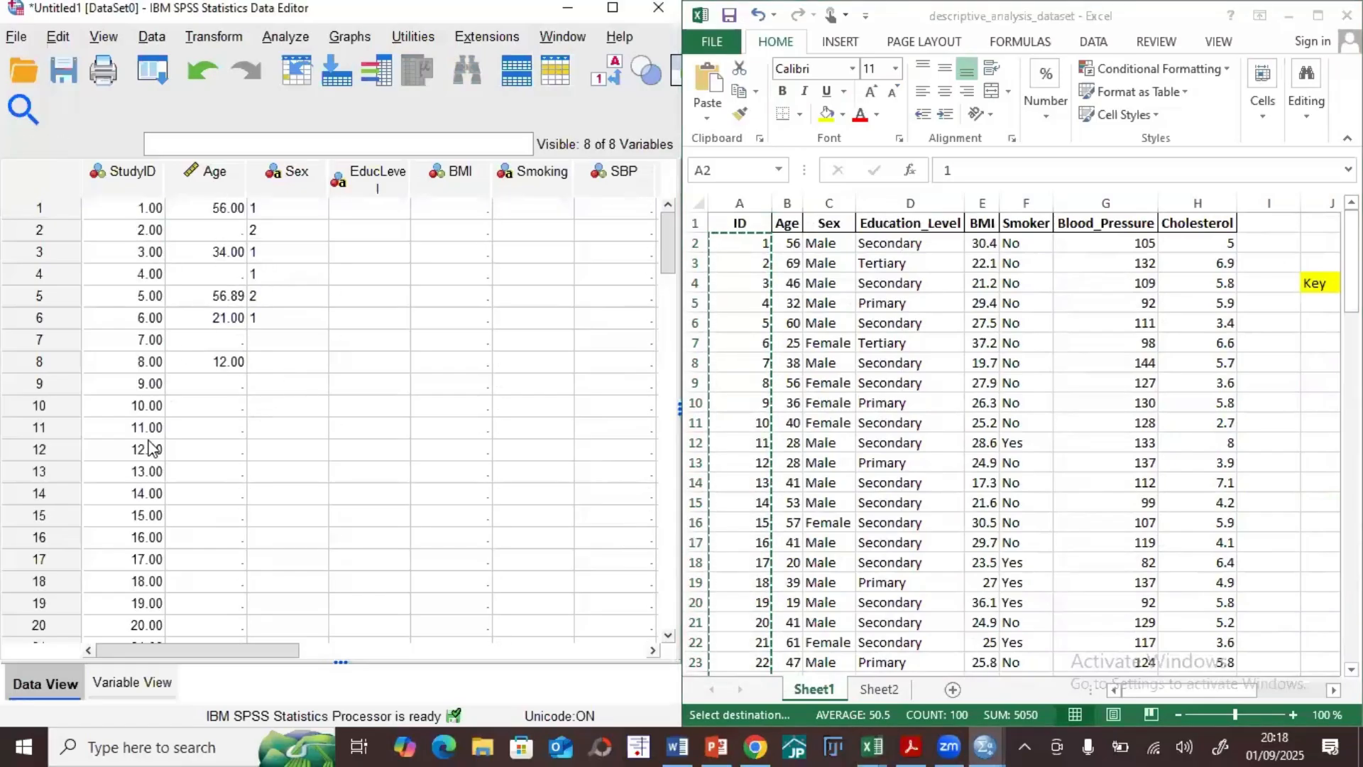
Step: Copy the Age values in B2:B101 of the Excel sheet into the SPSS Age column from row 1, overwriting the existing entries
{"action": "left_click", "coordinate": [793, 243]}
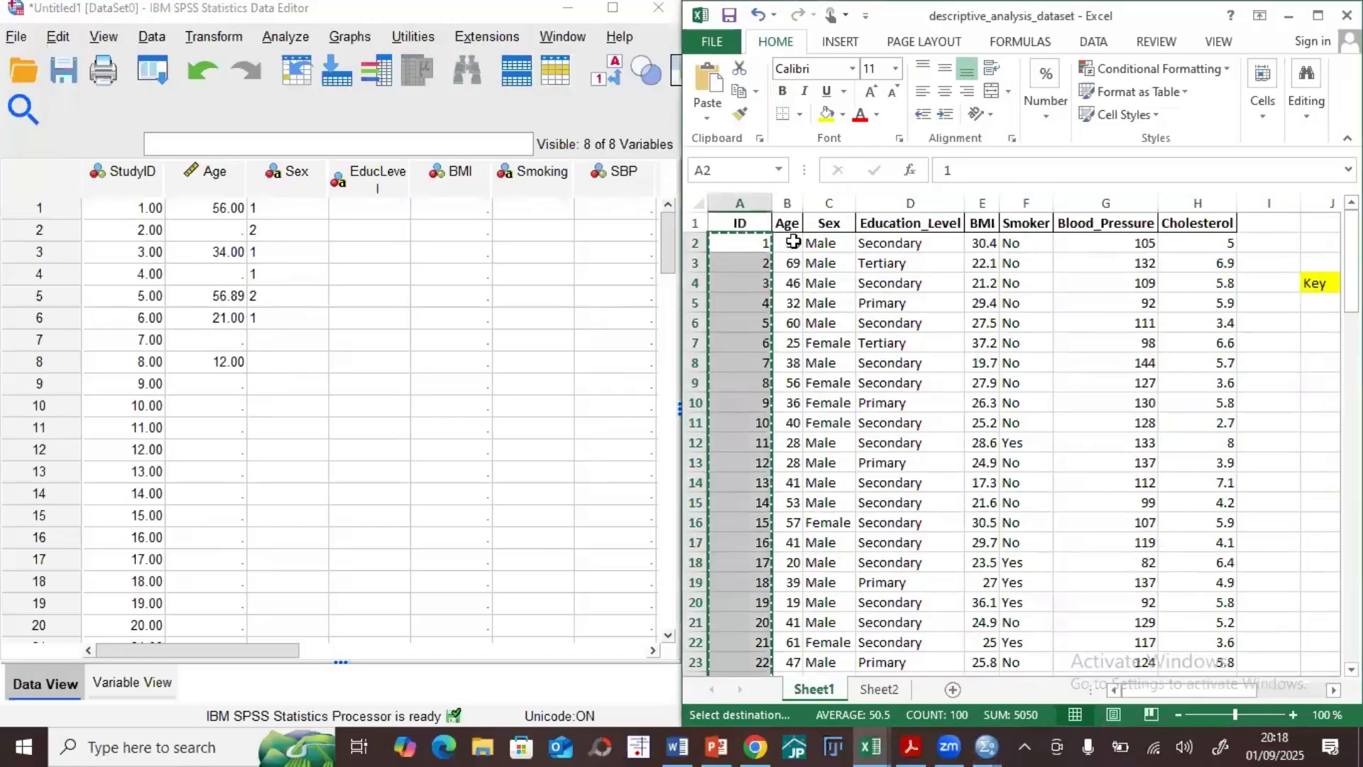
{"action": "left_click_drag", "start_coordinate": [793, 242], "coordinate": [785, 648]}
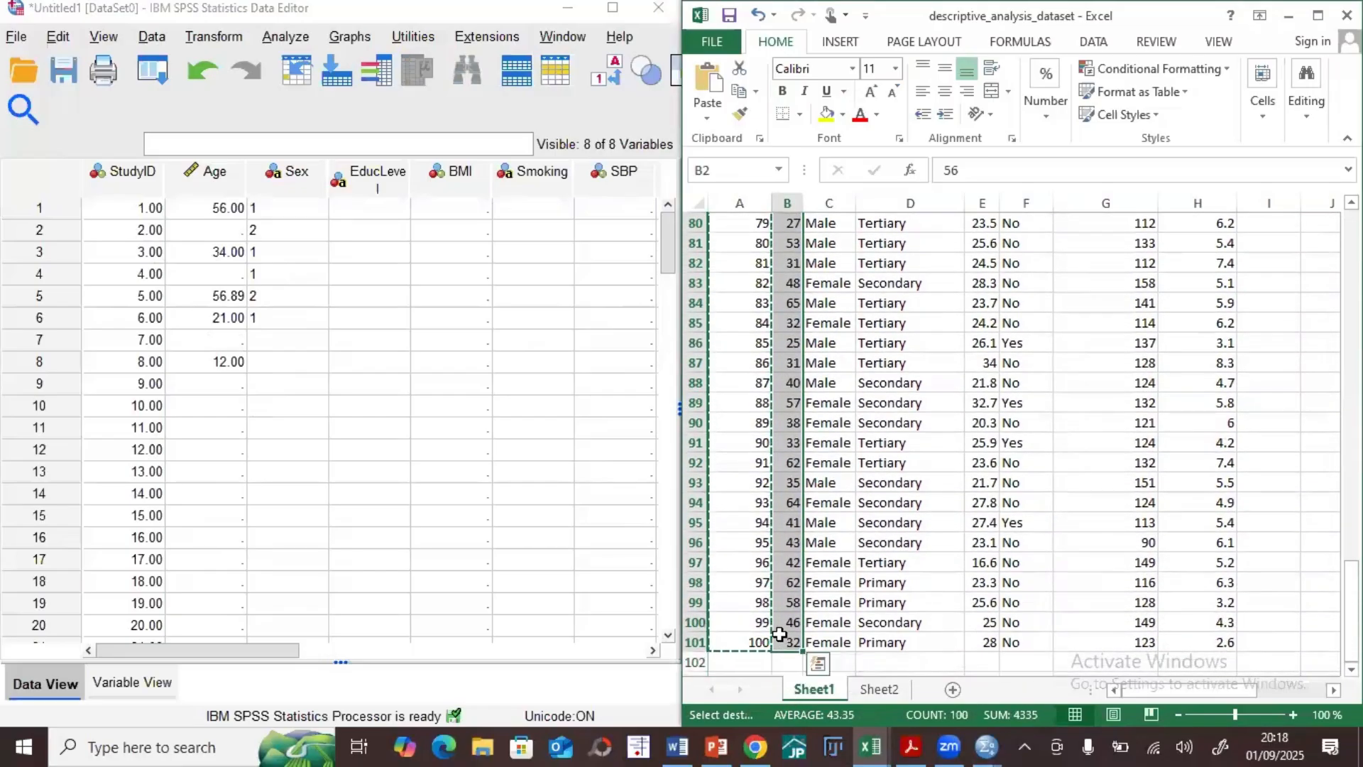
{"action": "left_click", "coordinate": [205, 208]}
{"action": "key", "text": "ctrl+v"}
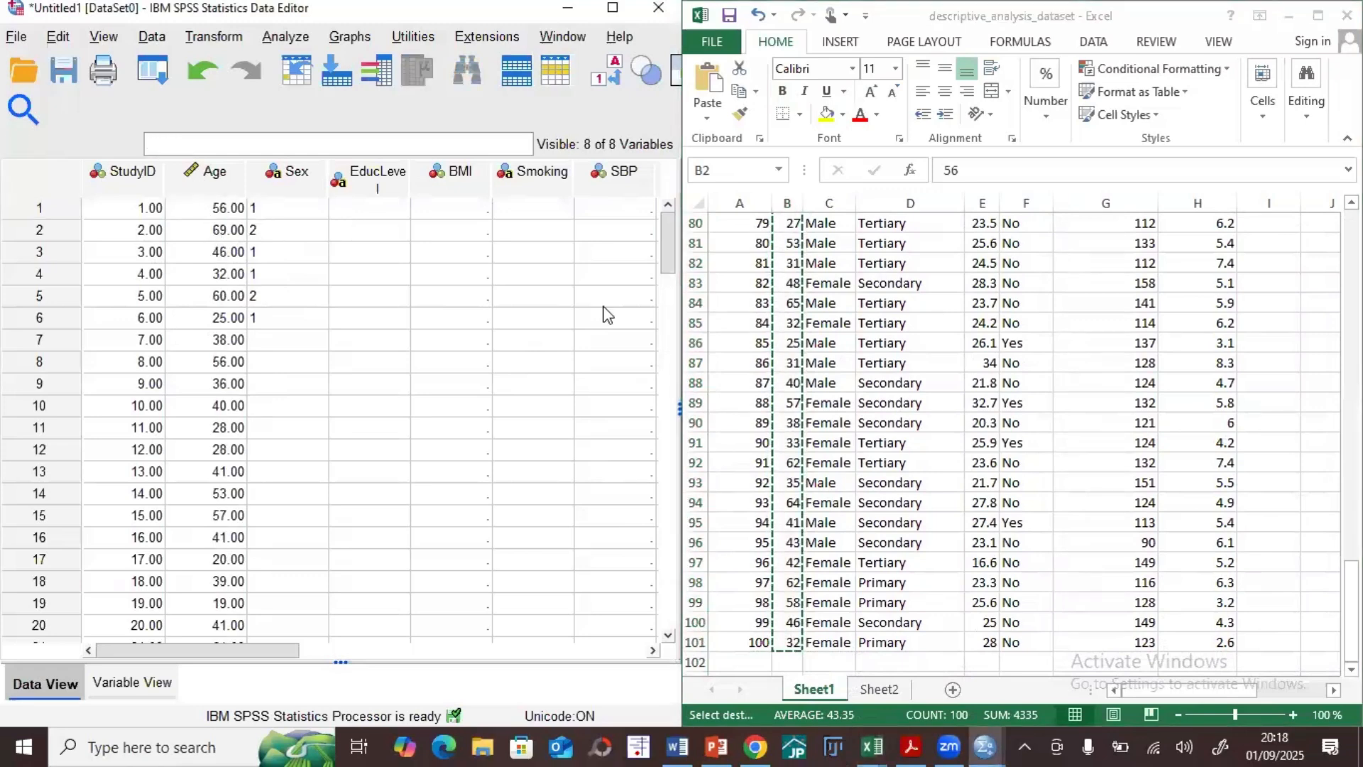
Step: Copy the Sex values in C2:C101 of the Excel sheet into the SPSS Sex column from row 1, replacing the numeric codes
{"action": "left_click", "coordinate": [1121, 379]}
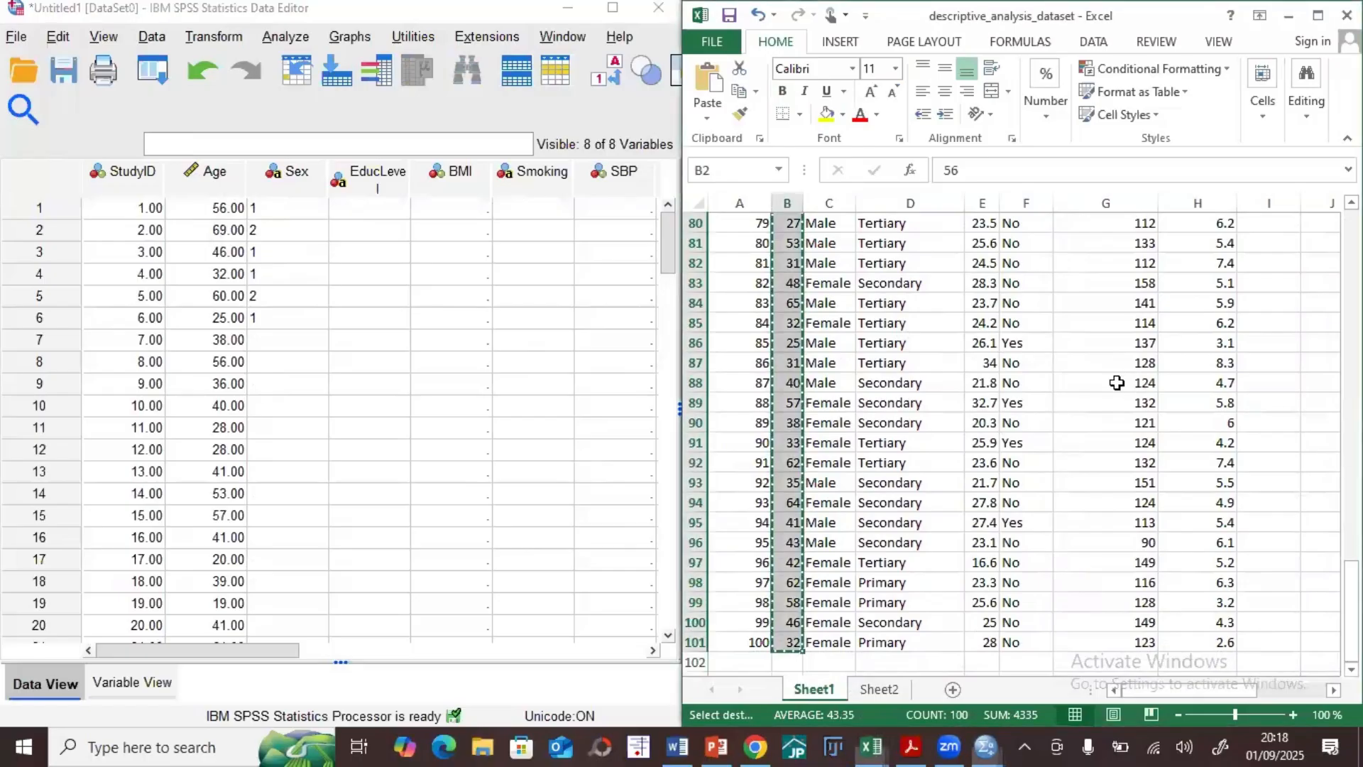
{"action": "scroll", "coordinate": [1100, 372], "scroll_direction": "up", "scroll_amount": 6}
{"action": "scroll", "coordinate": [1100, 373], "scroll_direction": "up", "scroll_amount": 20}
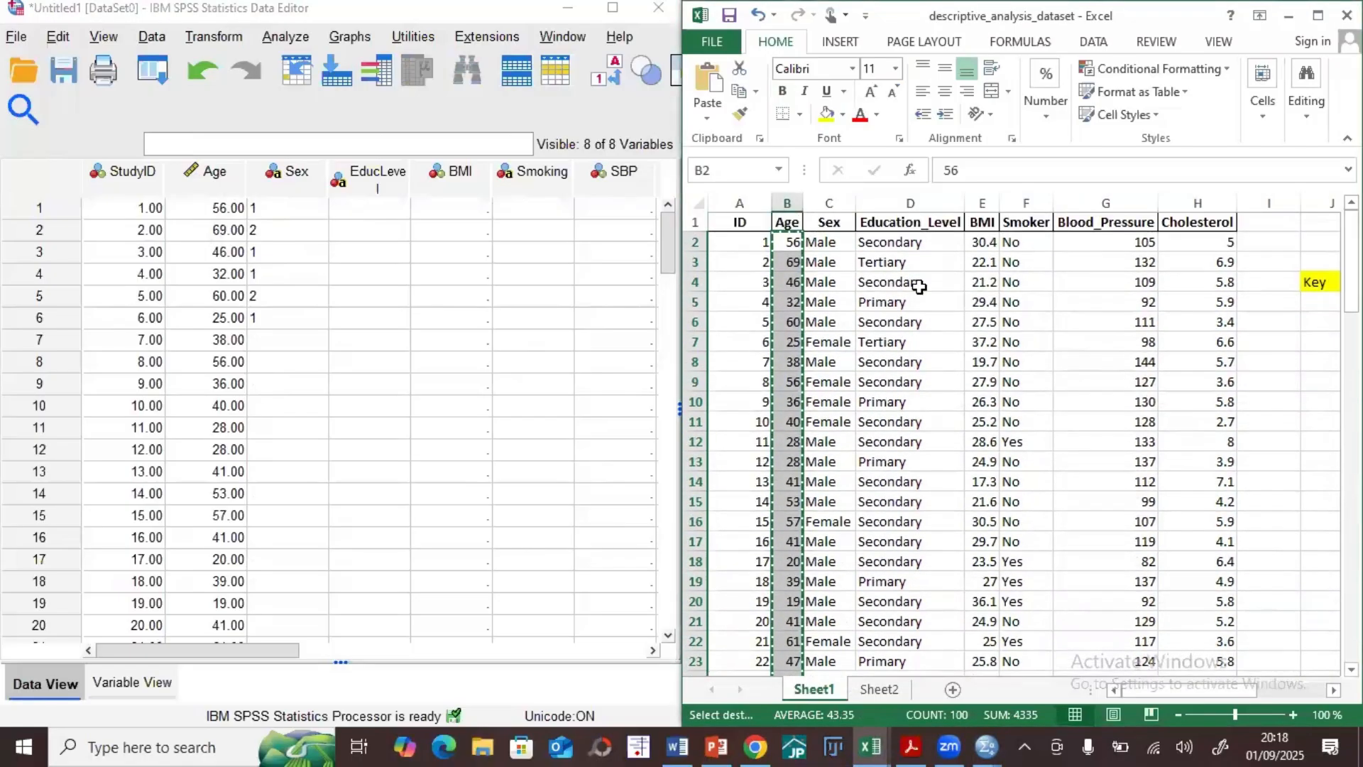
{"action": "left_click_drag", "start_coordinate": [821, 245], "coordinate": [835, 641]}
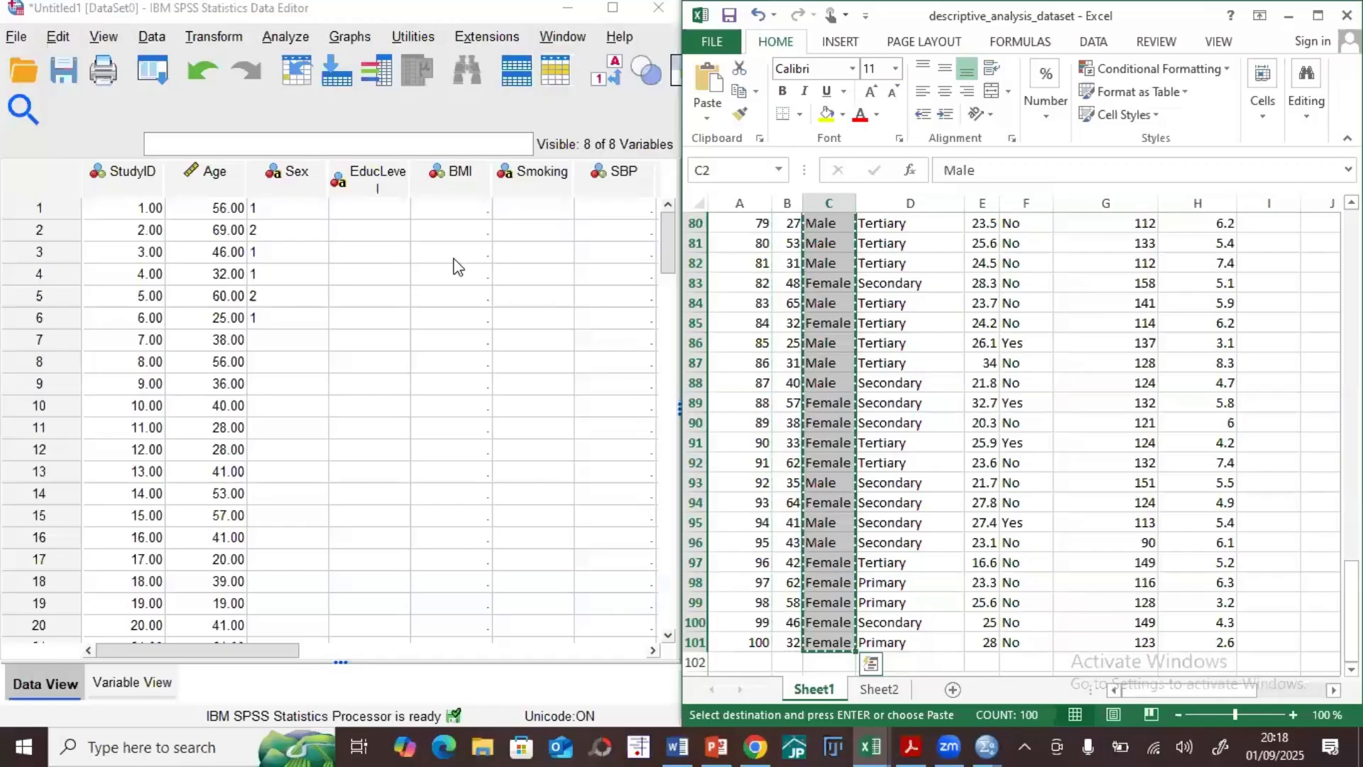
{"action": "left_click", "coordinate": [290, 210]}
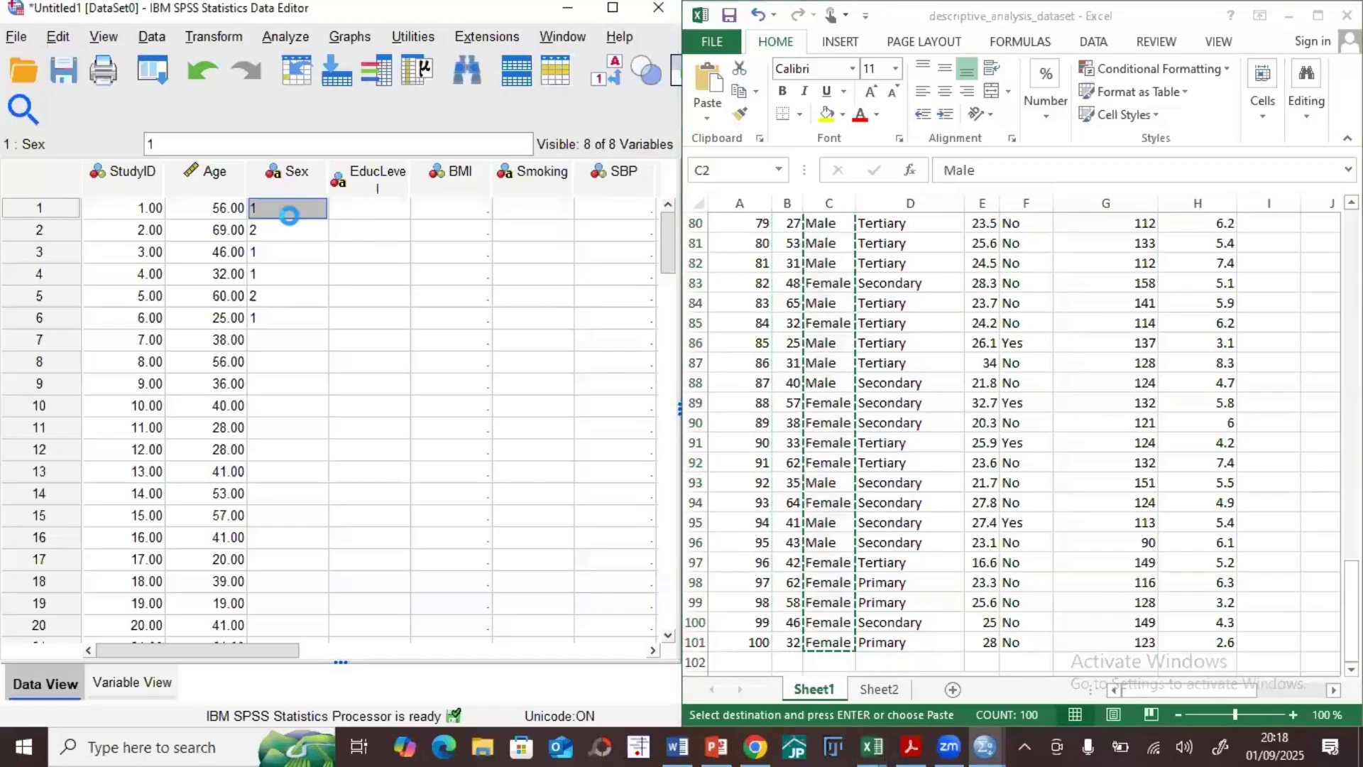
{"action": "key", "text": "ctrl+v"}
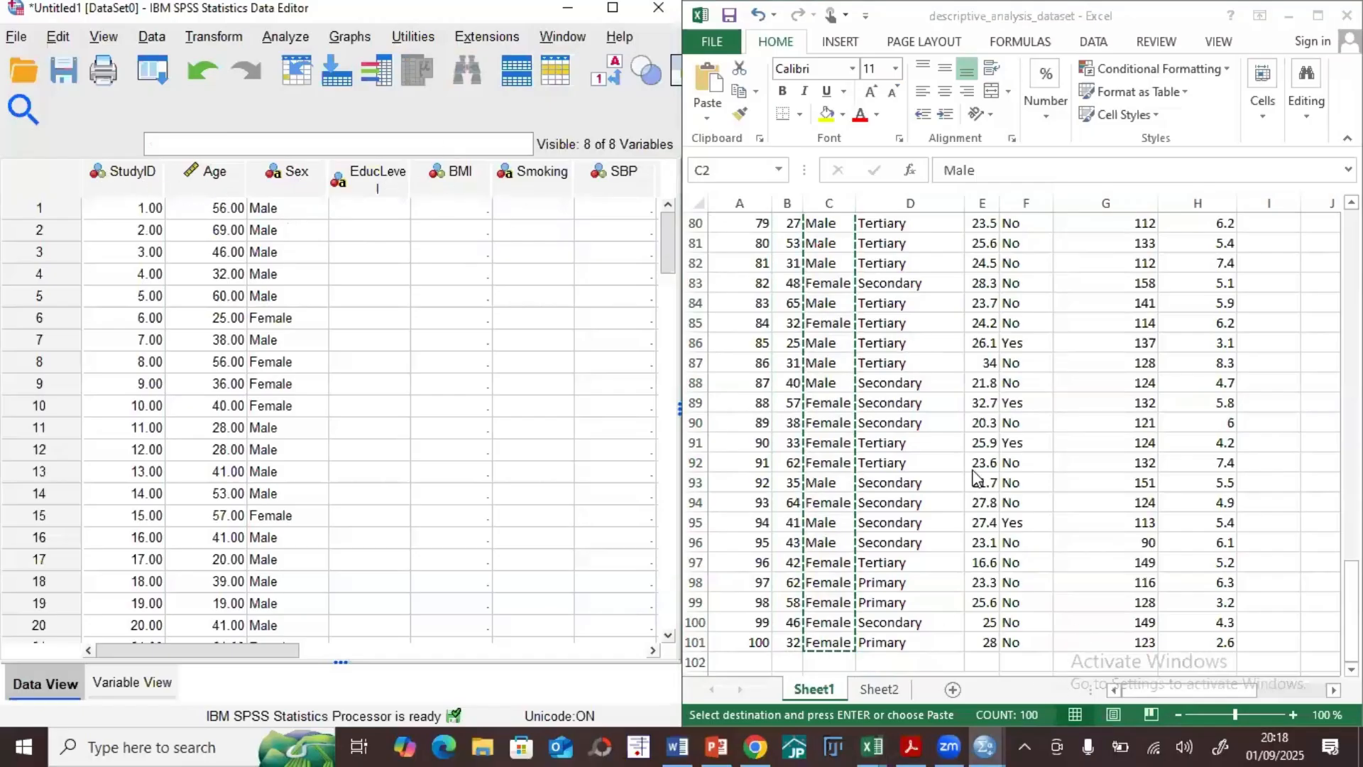
Step: Copy the Education_Level through Cholesterol data in D2:H101 of the Excel sheet into SPSS, starting at row 1 of EducLevel
{"action": "scroll", "coordinate": [983, 402], "scroll_direction": "up", "scroll_amount": 20}
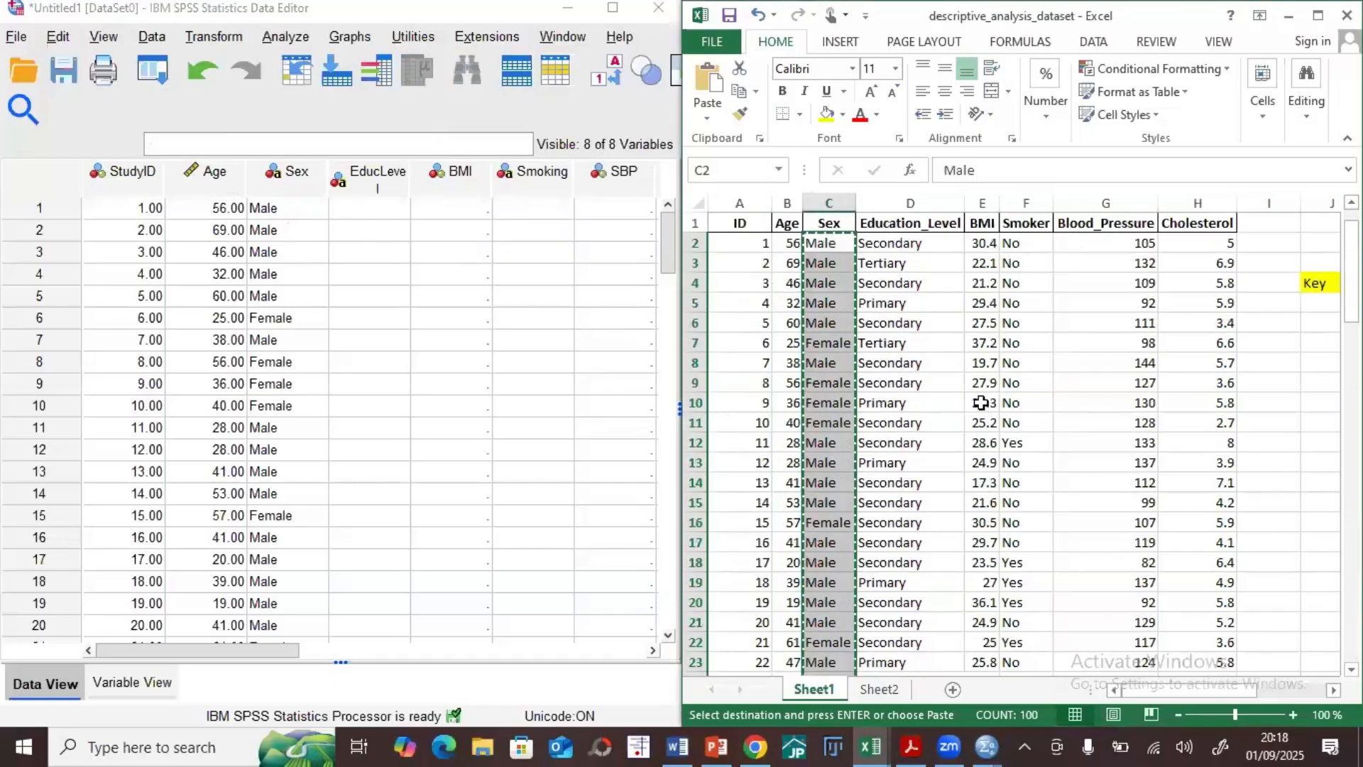
{"action": "left_click_drag", "start_coordinate": [871, 245], "coordinate": [1205, 594]}
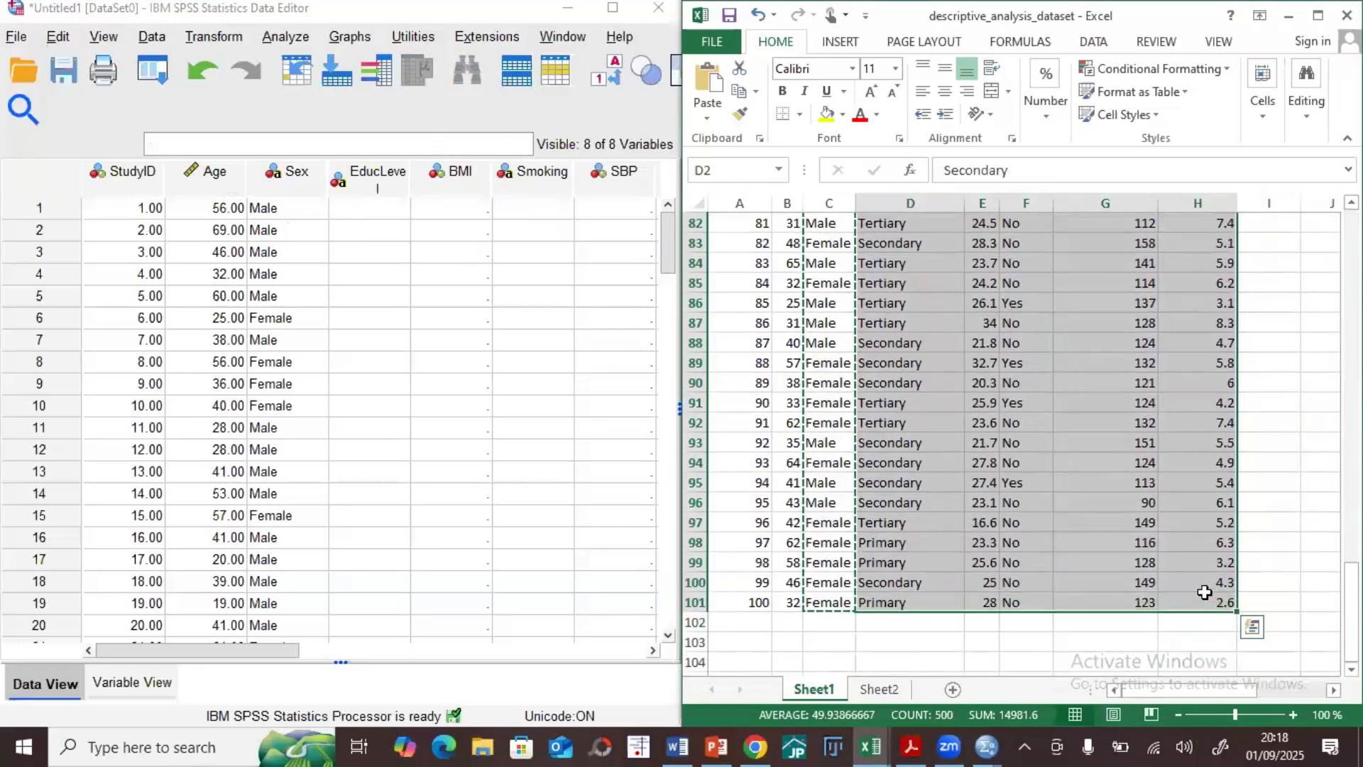
{"action": "key", "text": "ctrl+c"}
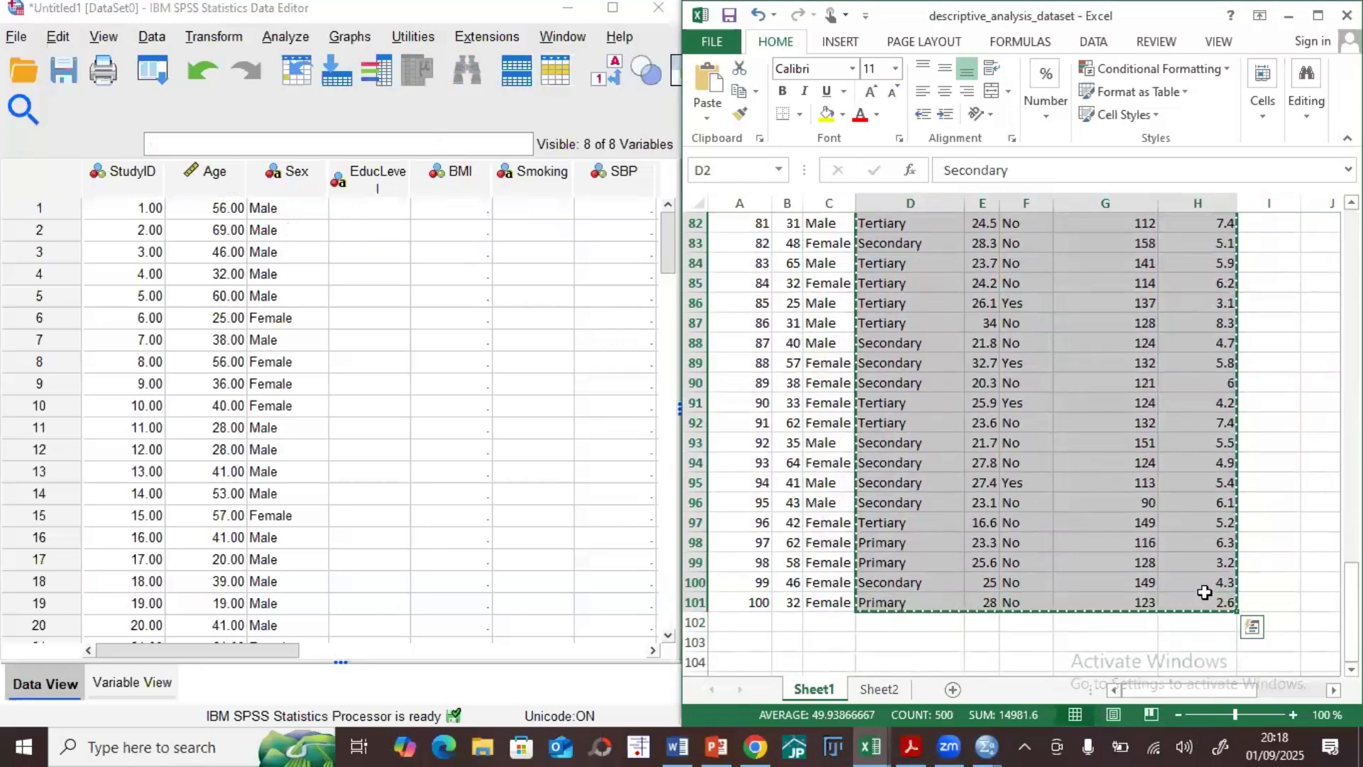
{"action": "left_click", "coordinate": [364, 220]}
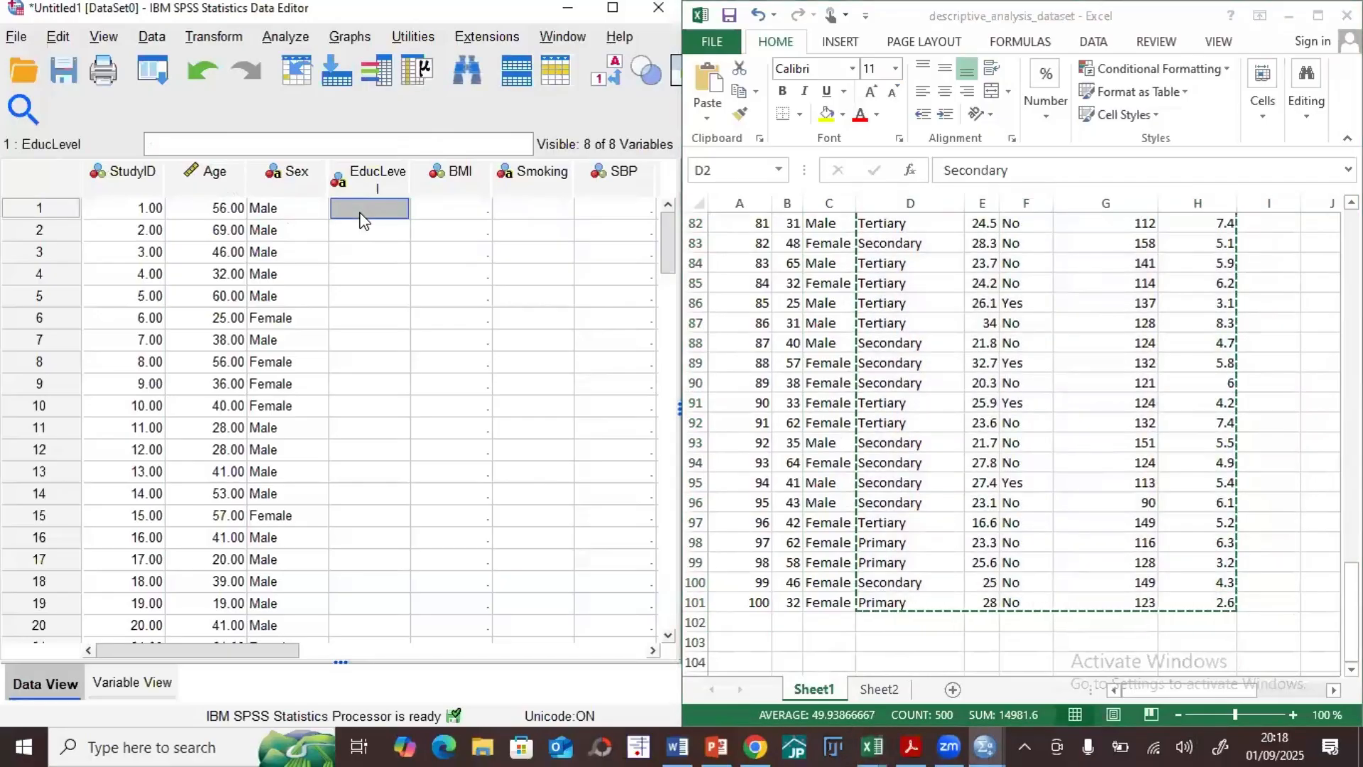
{"action": "key", "text": "ctrl+v"}
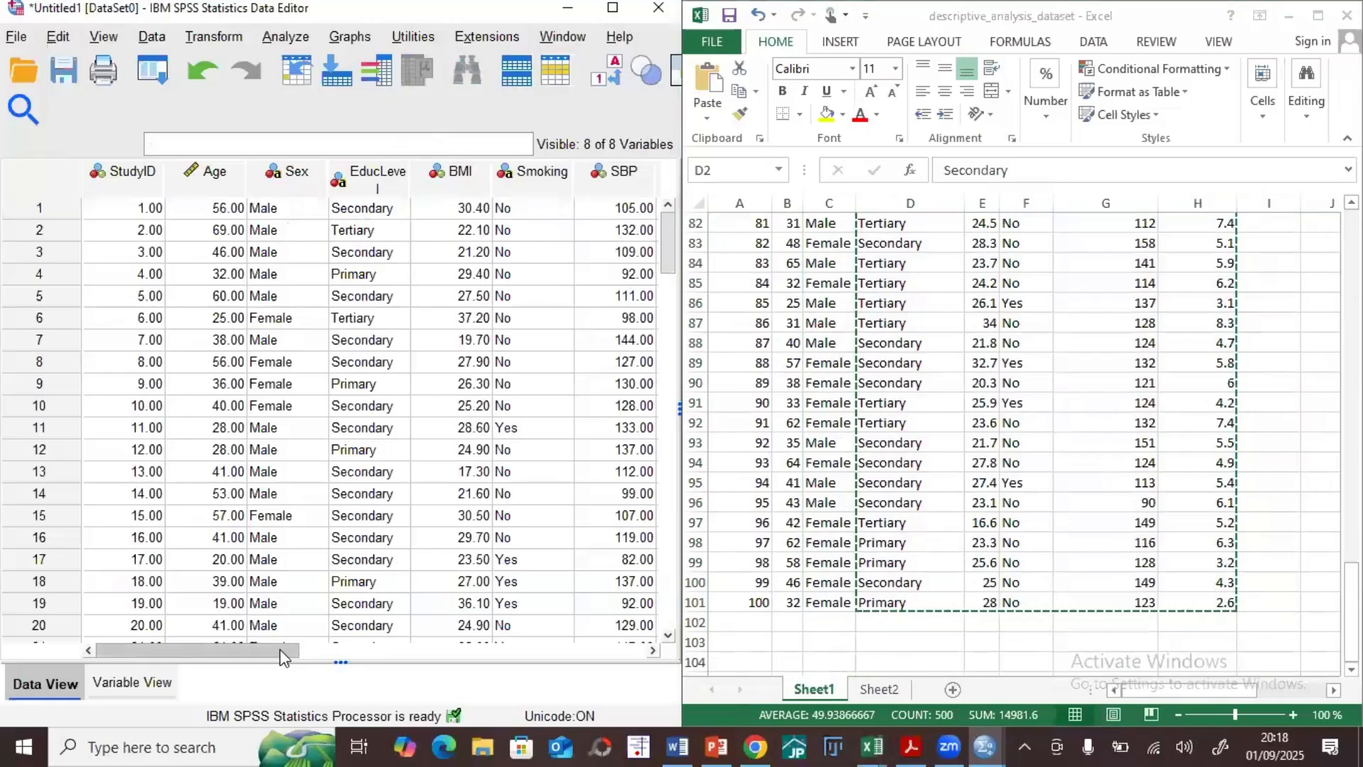
Step: Maximize the SPSS Data Editor window to show all the pasted variables through Chol
{"action": "mouse_move", "coordinate": [280, 652]}
{"action": "left_mouse_down"}
{"action": "mouse_move", "coordinate": [385, 651]}
{"action": "mouse_move", "coordinate": [256, 647]}
{"action": "left_mouse_up"}
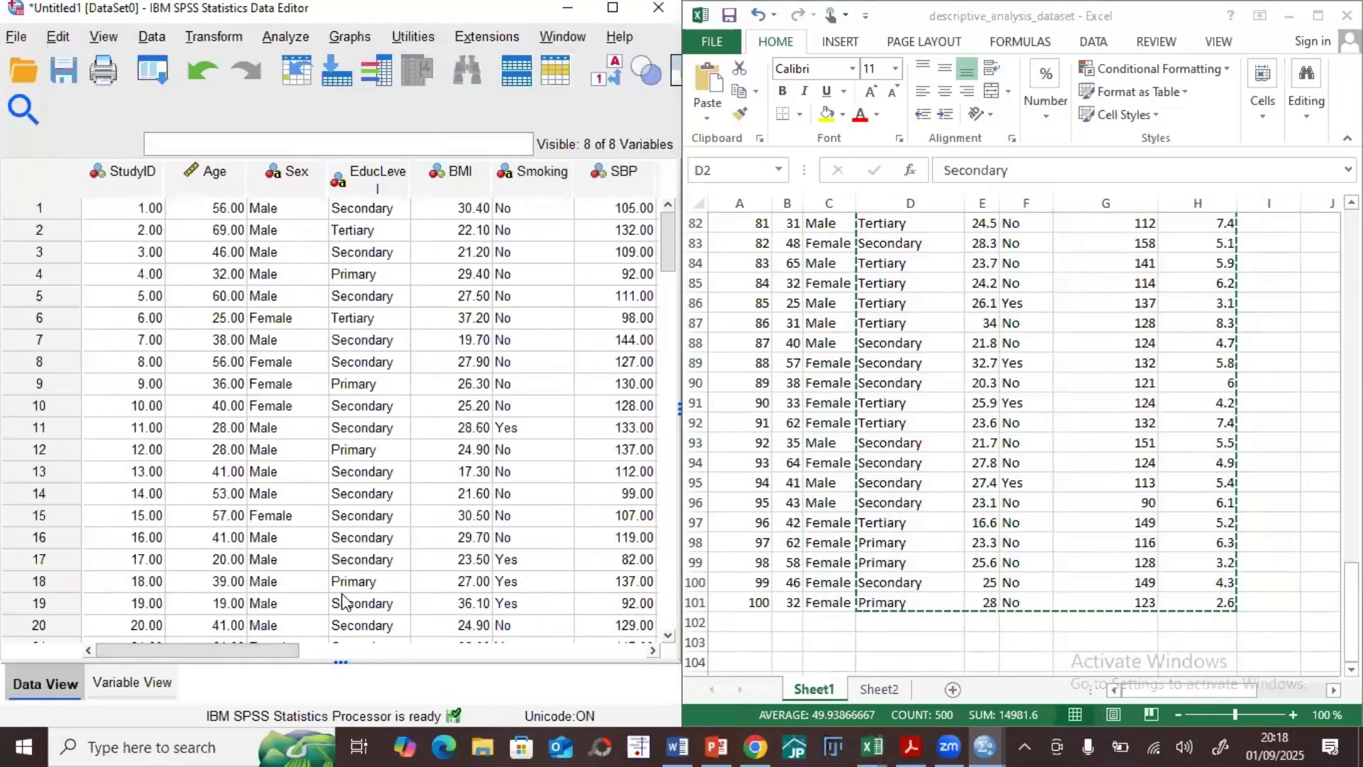
{"action": "left_click", "coordinate": [921, 22]}
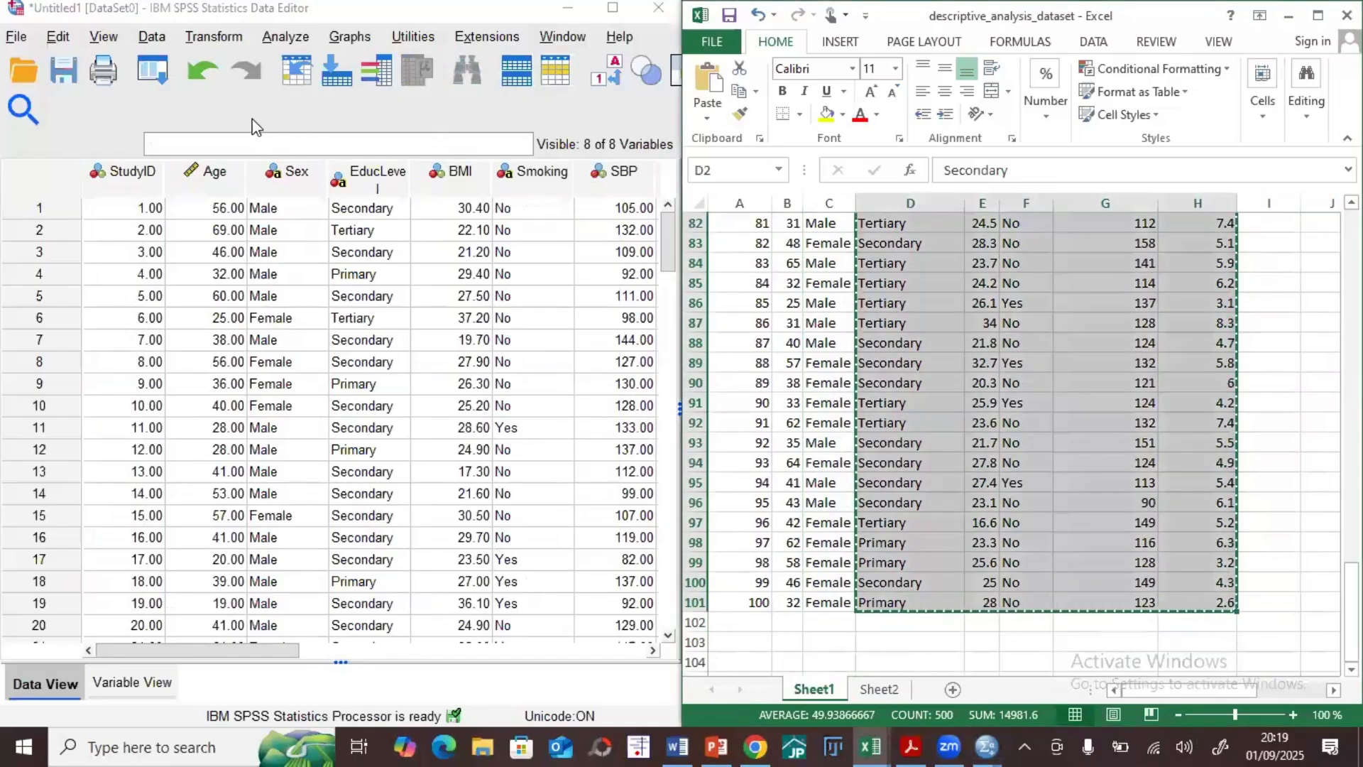
{"action": "left_click", "coordinate": [239, 113]}
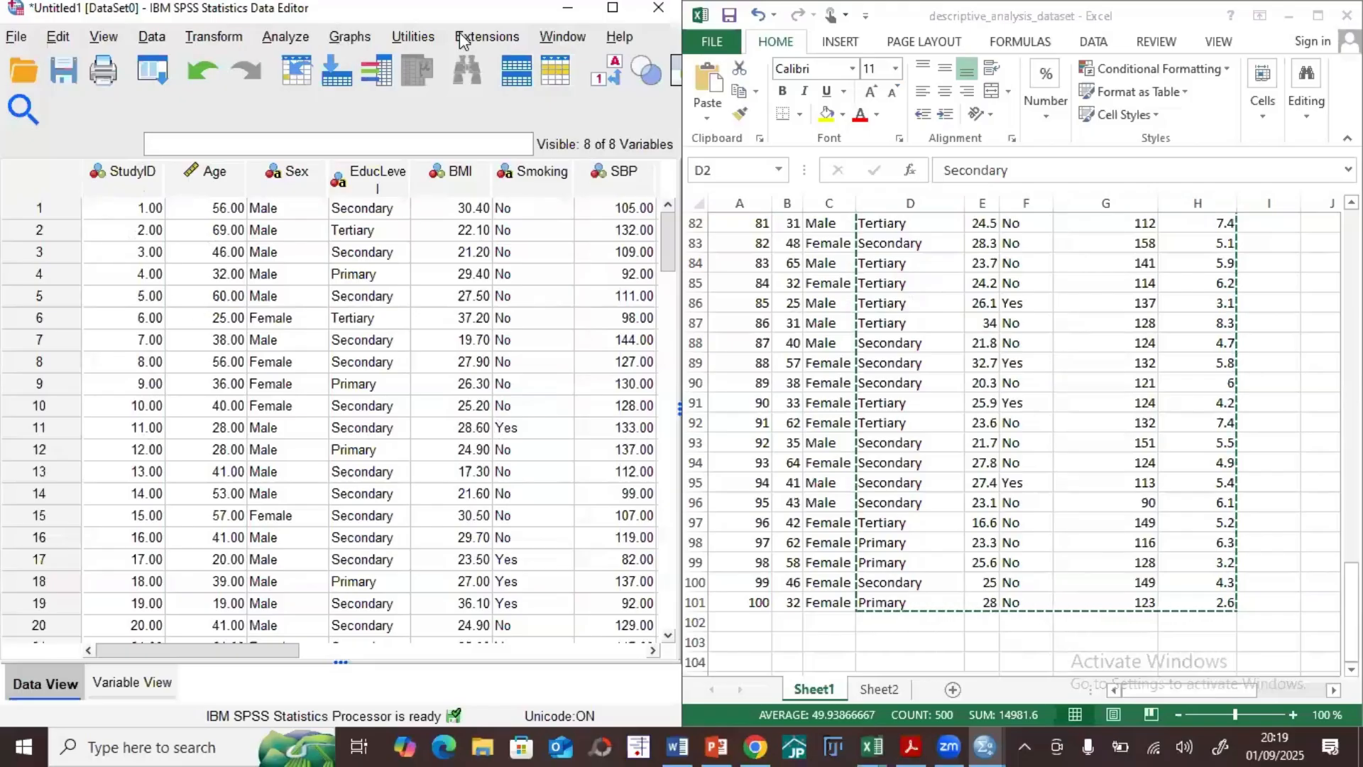
{"action": "left_click_drag", "start_coordinate": [518, 8], "coordinate": [665, 92]}
{"action": "left_click", "coordinate": [688, 85]}
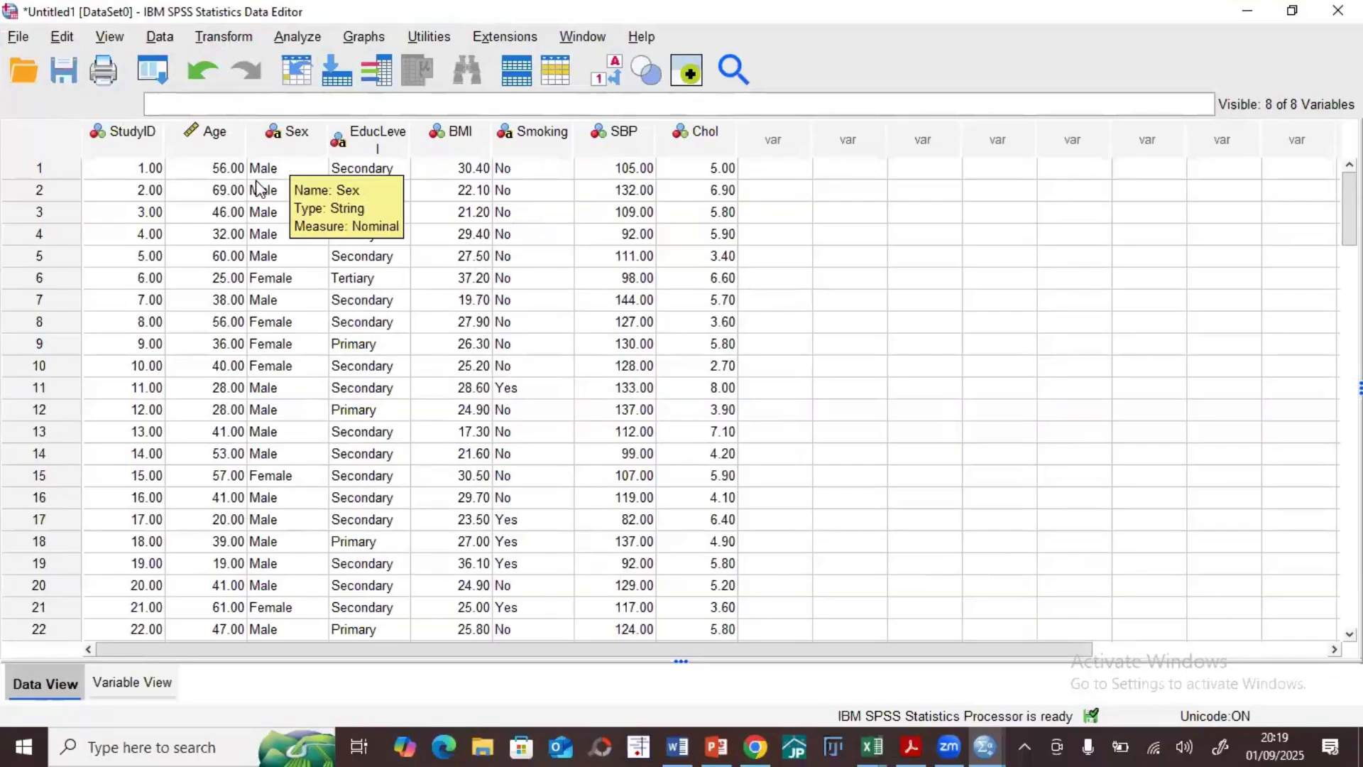
Step: Save the dataset to the Desktop as an SPSS Statistics file named Dummy Data
{"action": "left_click", "coordinate": [64, 72]}
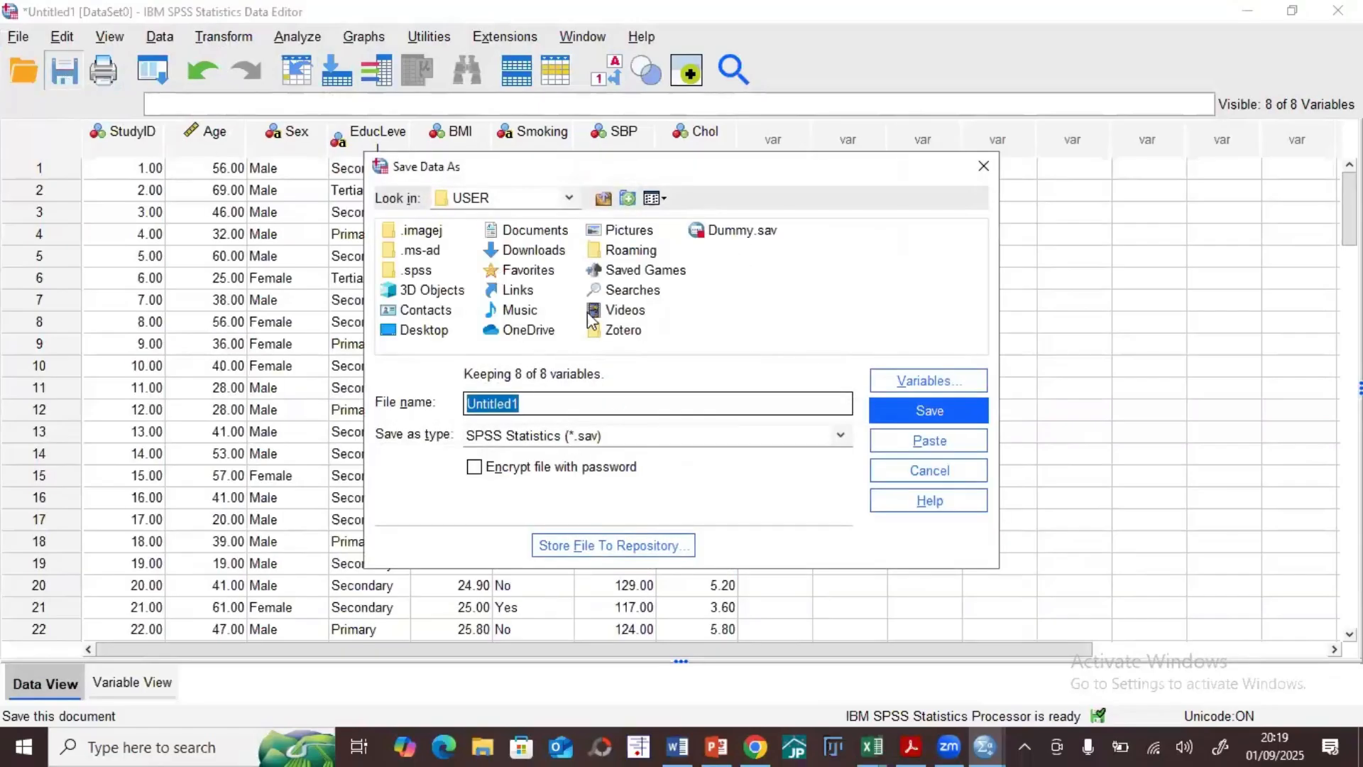
{"action": "left_click", "coordinate": [628, 199]}
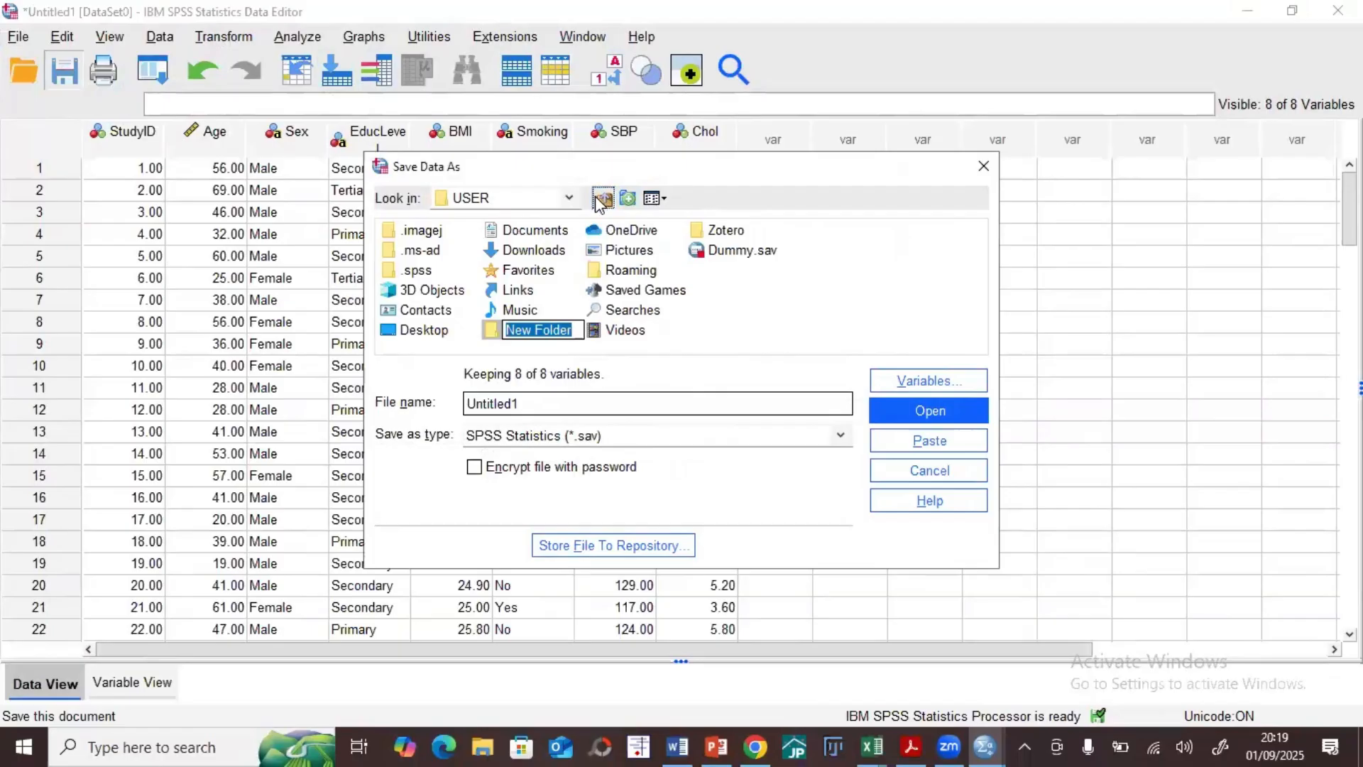
{"action": "left_click", "coordinate": [603, 198]}
{"action": "left_click", "coordinate": [602, 198]}
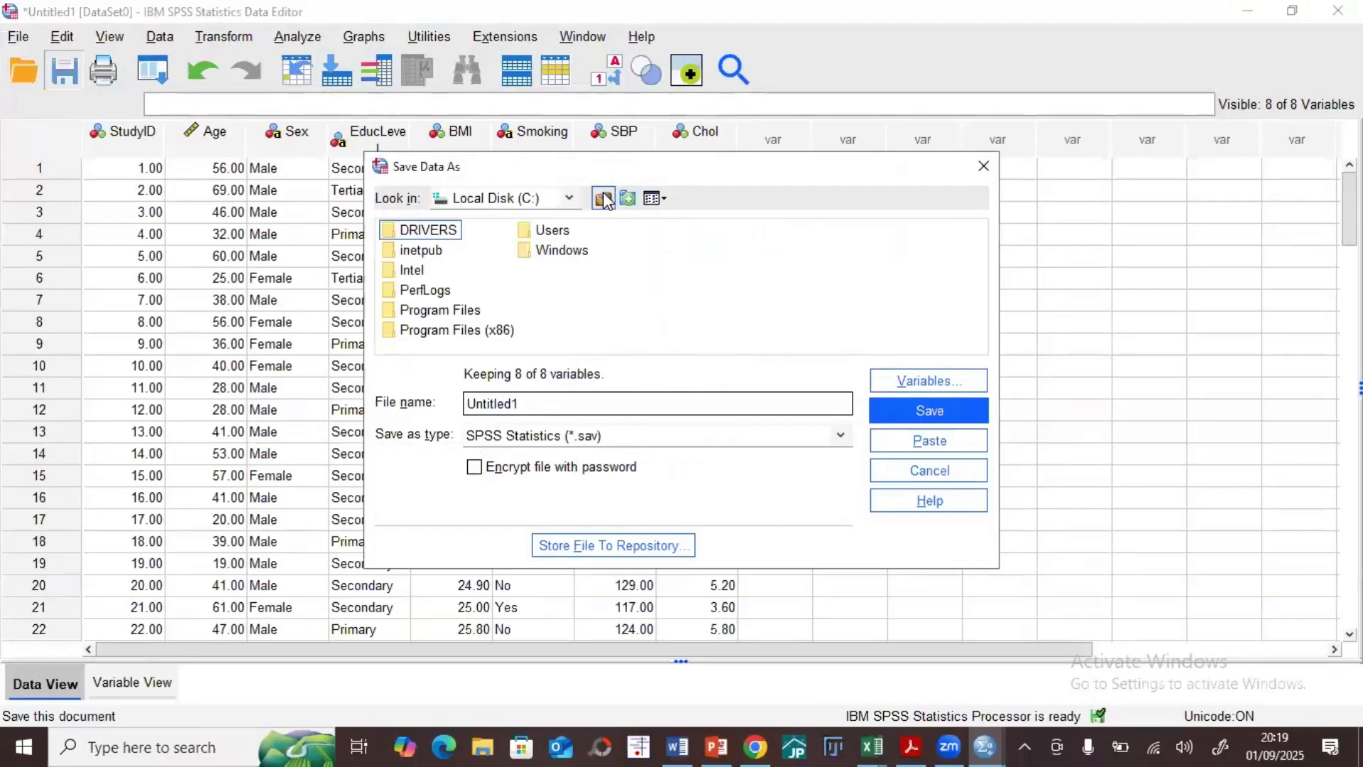
{"action": "left_click", "coordinate": [603, 198]}
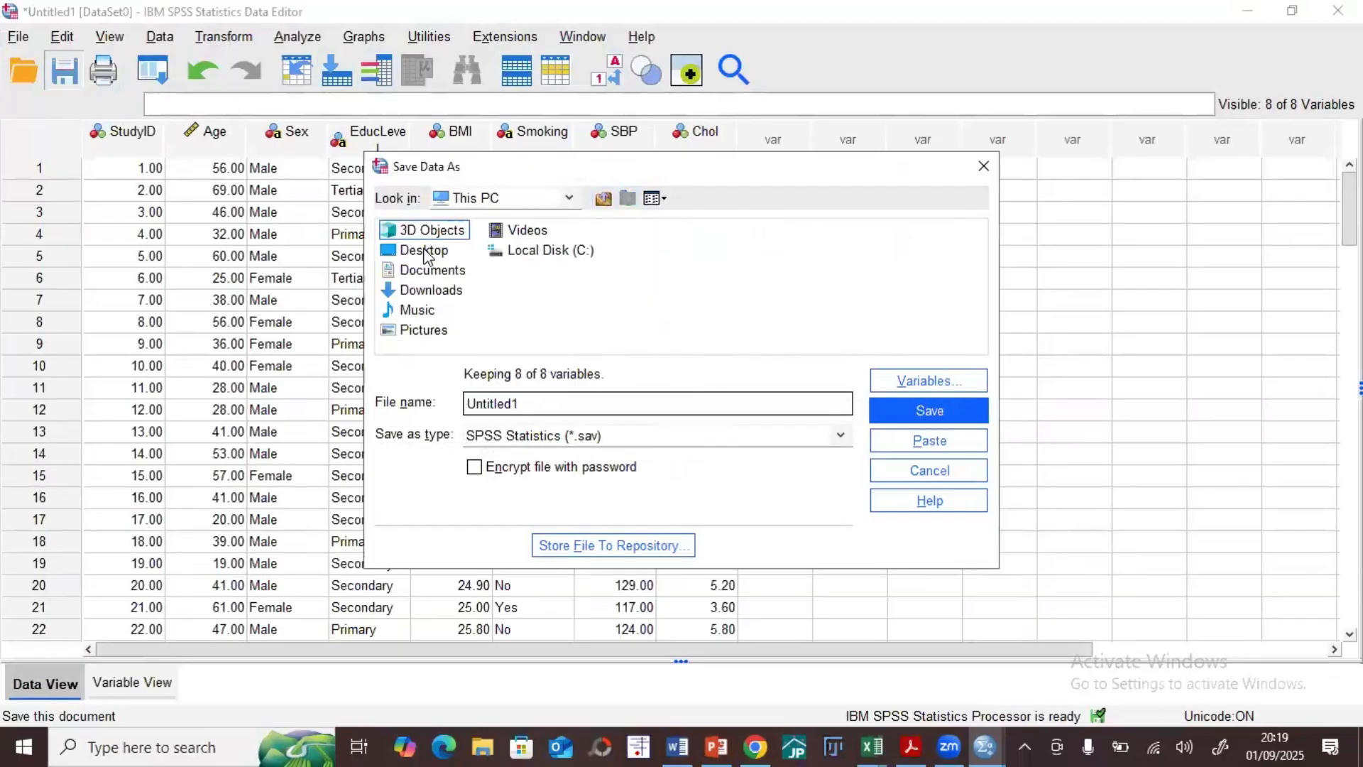
{"action": "left_click", "coordinate": [426, 251]}
{"action": "left_click", "coordinate": [524, 404]}
{"action": "key", "text": "shift+End"}
{"action": "type", "text": "D"}
{"action": "left_click", "coordinate": [930, 413]}
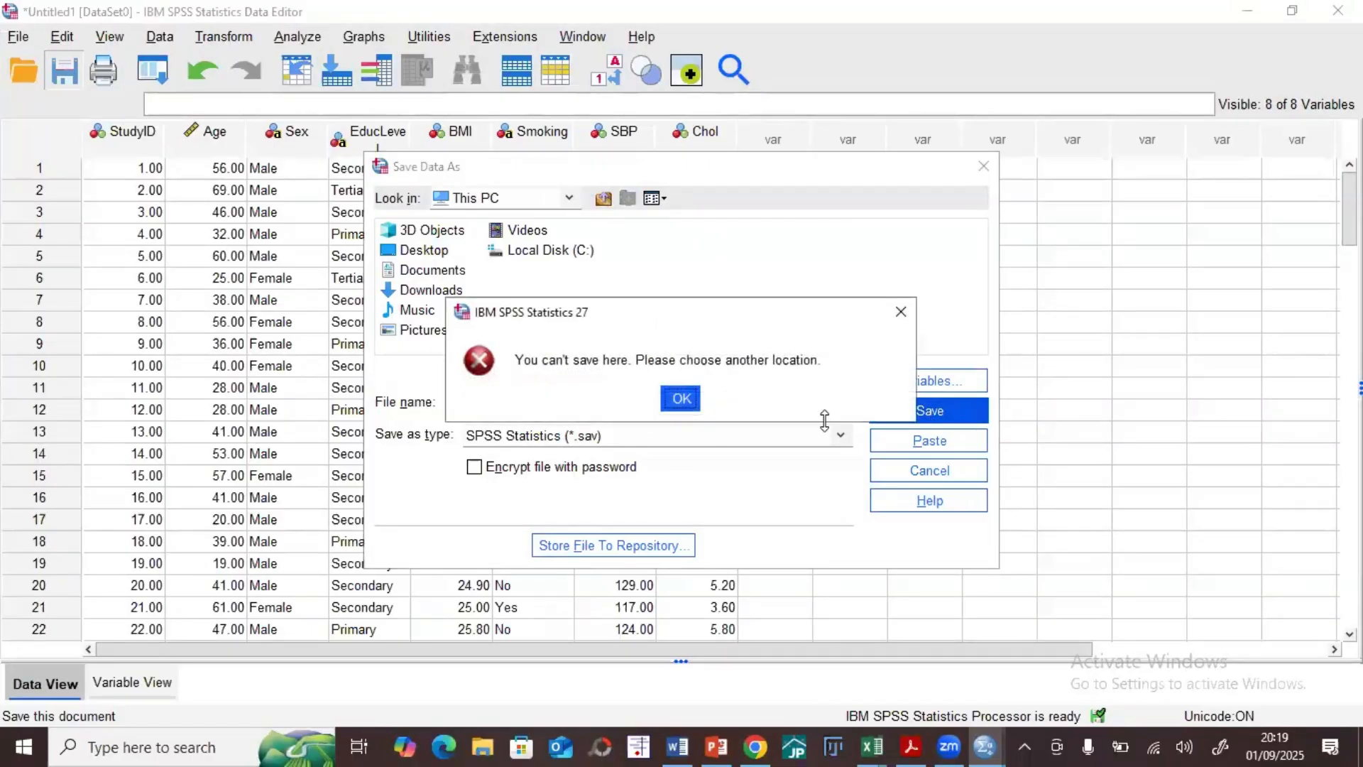
{"action": "left_click", "coordinate": [901, 312]}
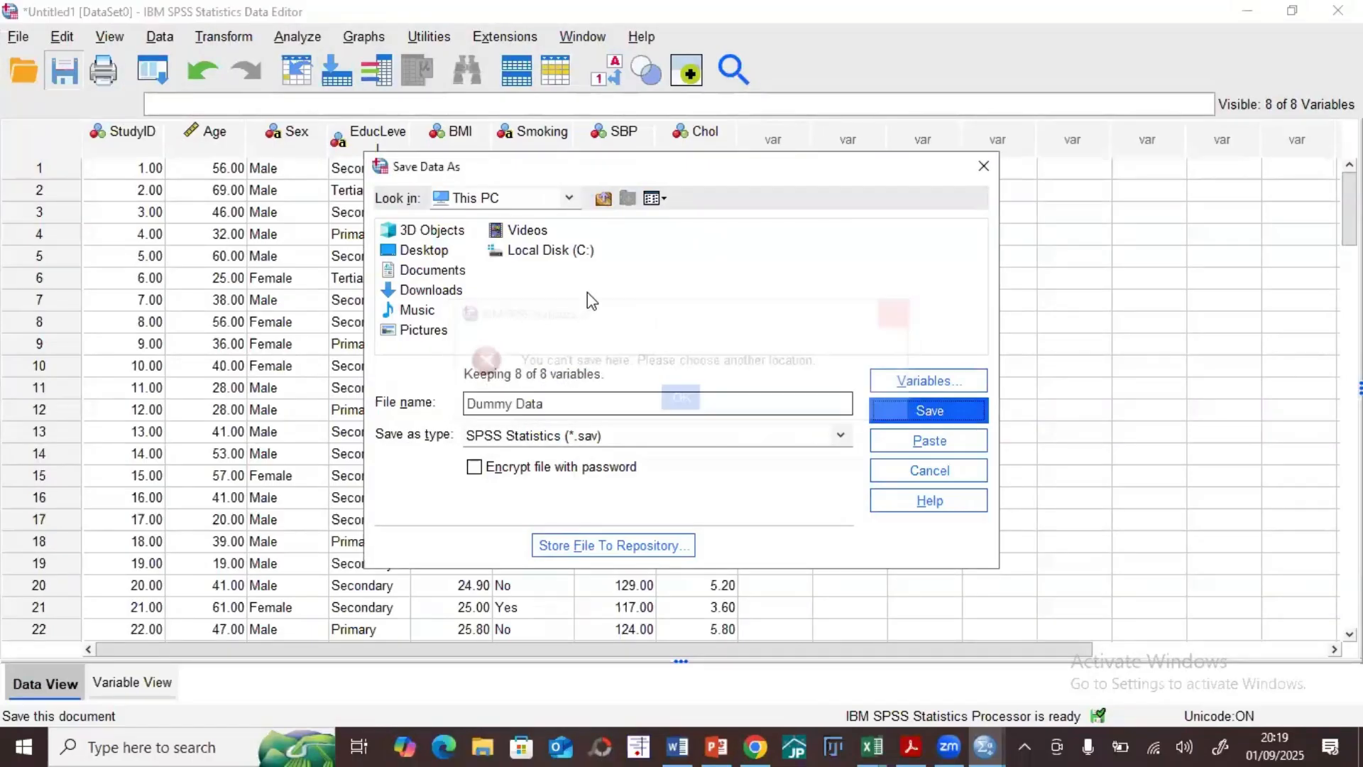
{"action": "left_click", "coordinate": [426, 251]}
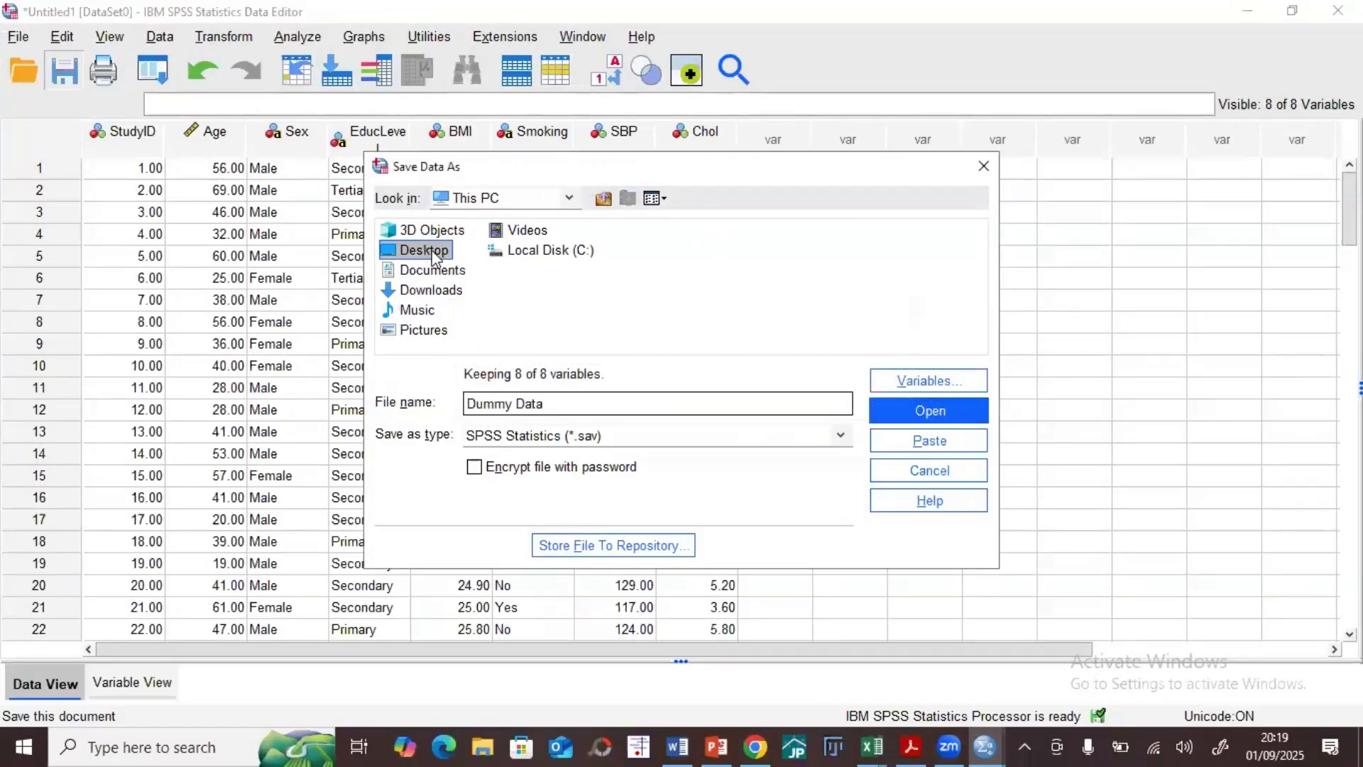
{"action": "left_click", "coordinate": [893, 408]}
{"action": "left_click", "coordinate": [901, 410]}
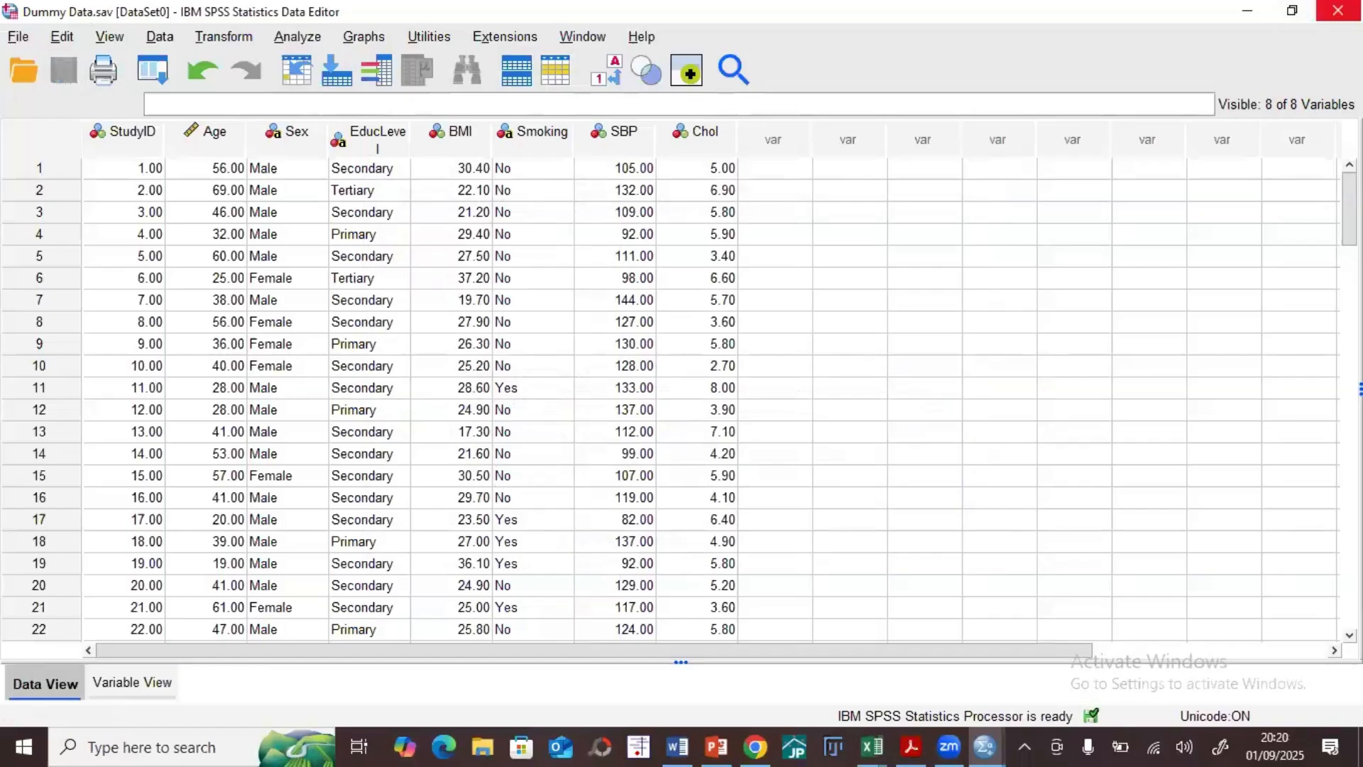
Step: Close SPSS without saving the output viewer's contents
{"action": "left_click", "coordinate": [1337, 11]}
{"action": "left_click", "coordinate": [657, 424]}
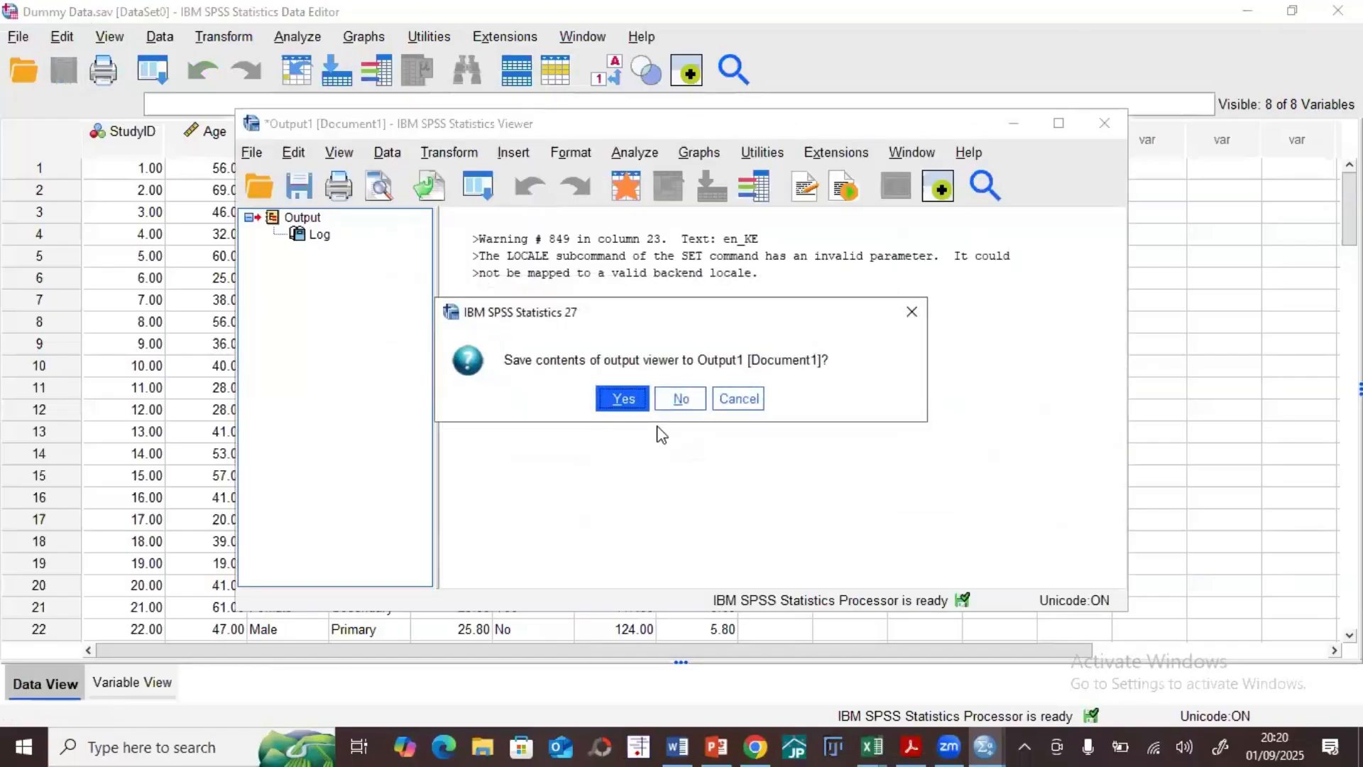
{"action": "left_click", "coordinate": [677, 401]}
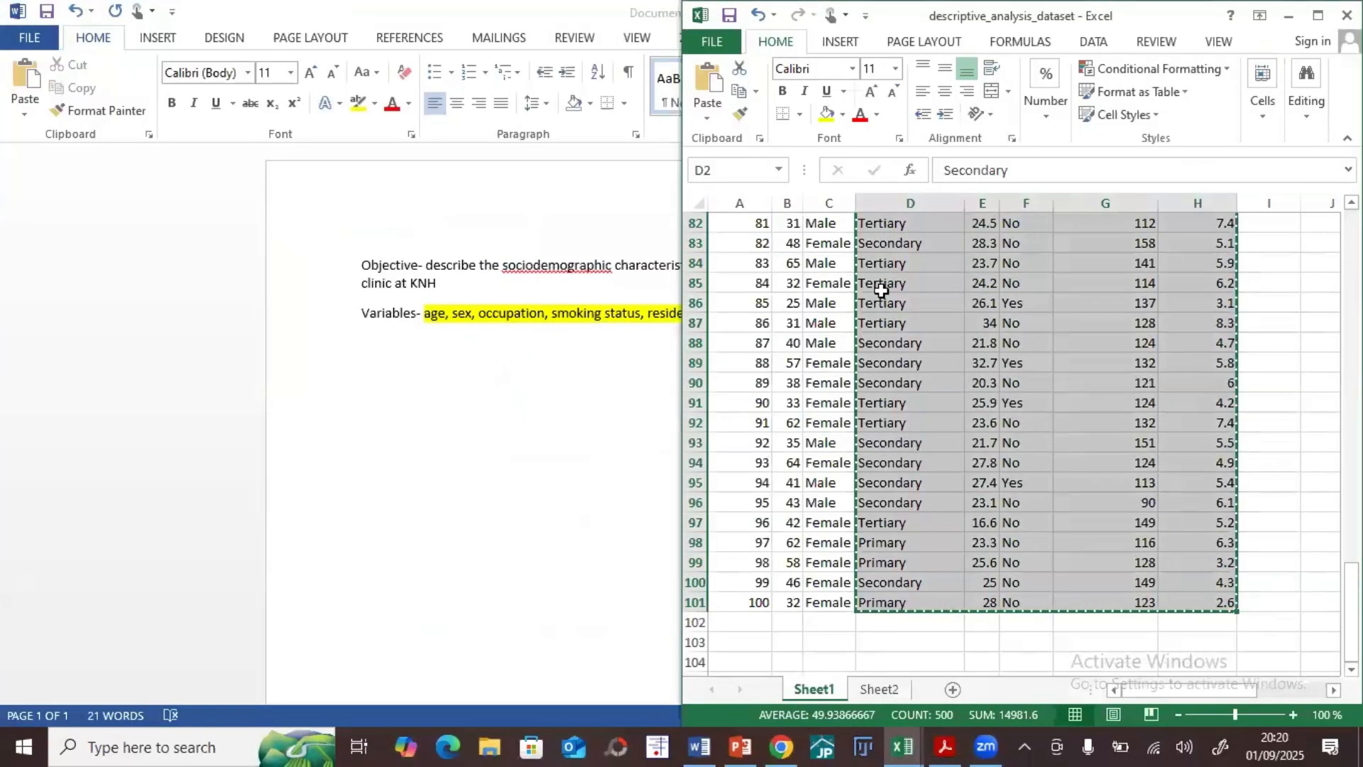
Step: Maximize the Excel window and save a copy of descriptive_analysis_dataset to the Desktop as an Excel Workbook
{"action": "left_click", "coordinate": [1318, 15]}
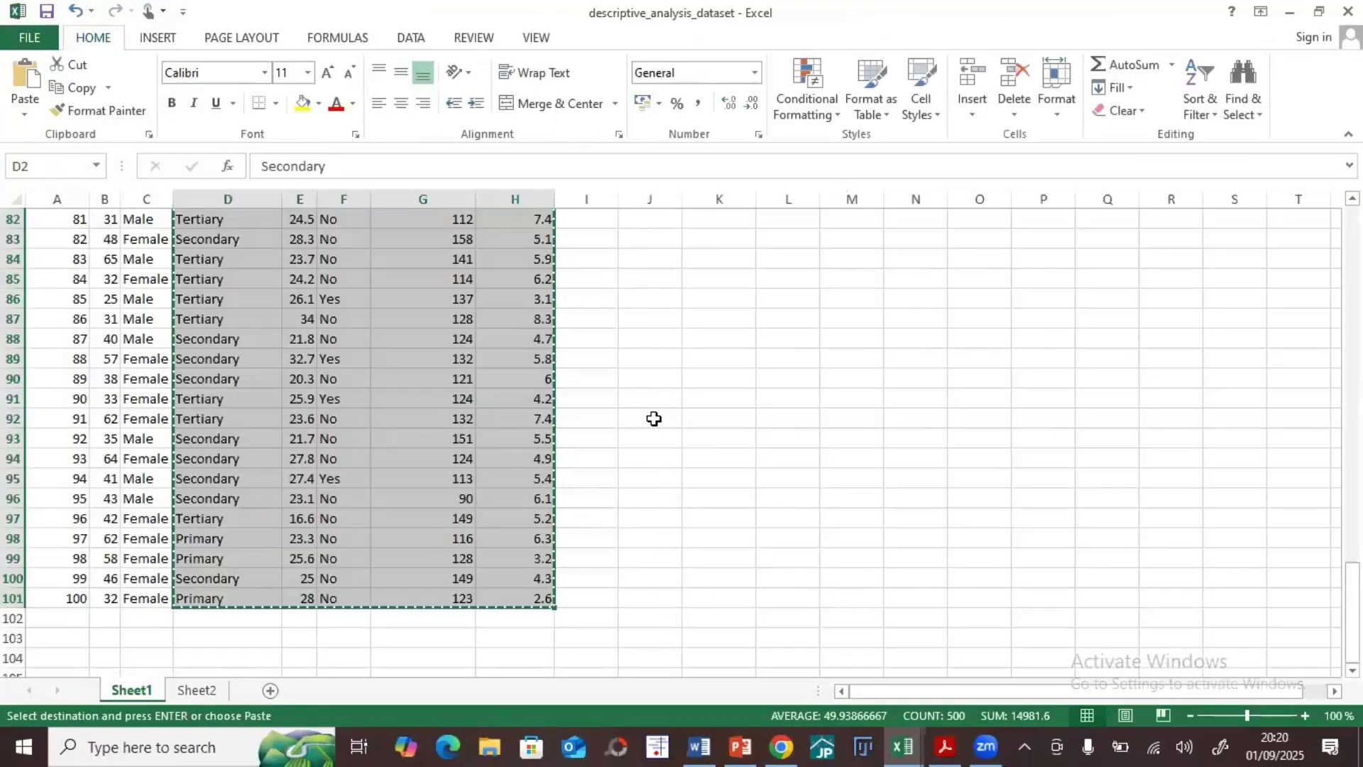
{"action": "scroll", "coordinate": [651, 417], "scroll_direction": "up", "scroll_amount": 20}
{"action": "left_click", "coordinate": [29, 37]}
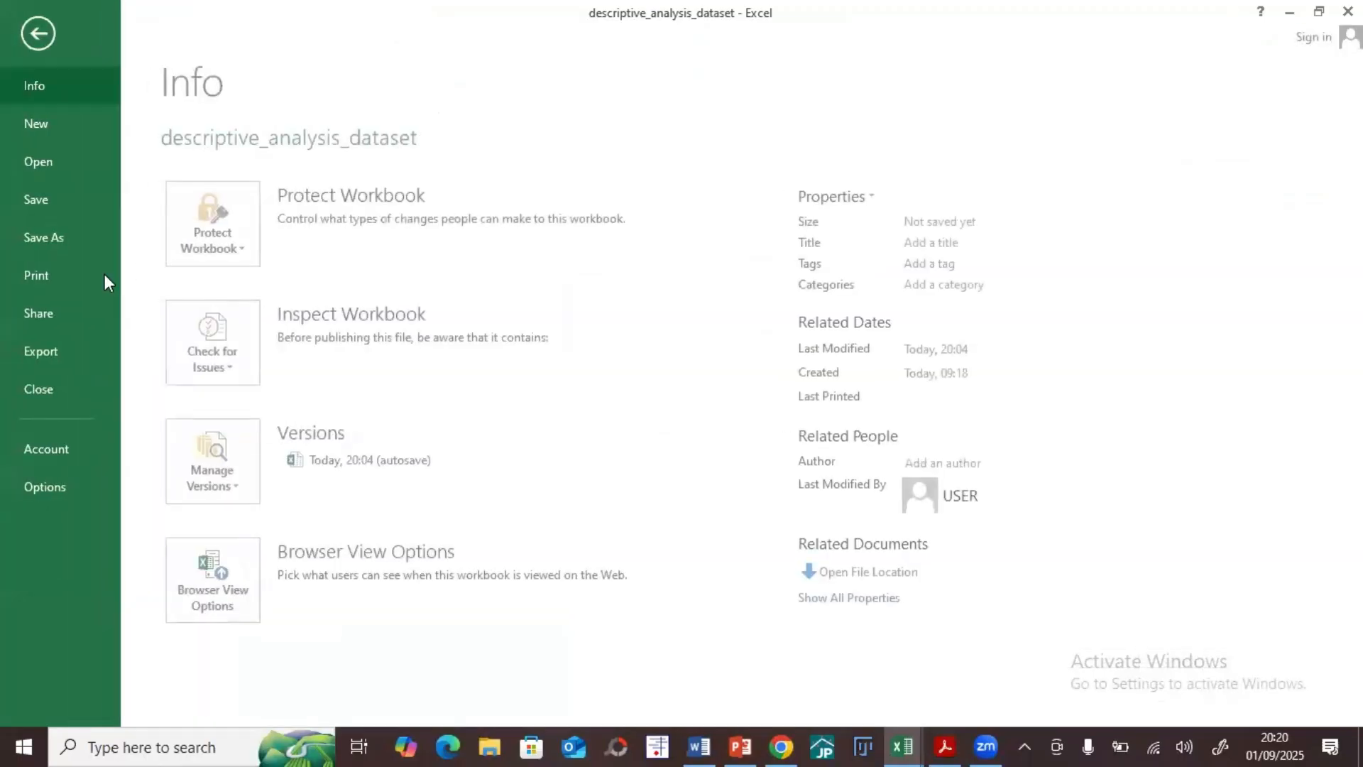
{"action": "left_click", "coordinate": [49, 234]}
{"action": "left_click", "coordinate": [526, 496]}
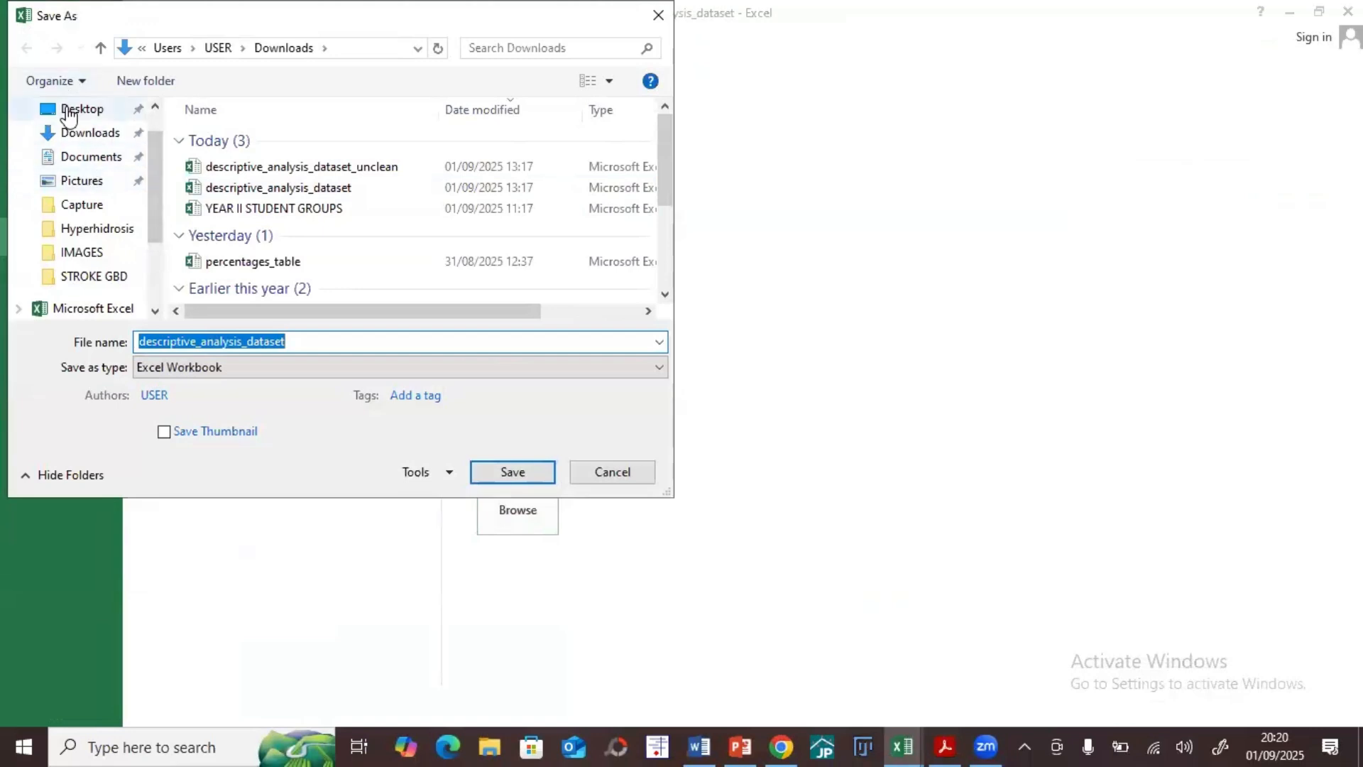
{"action": "left_click", "coordinate": [71, 110]}
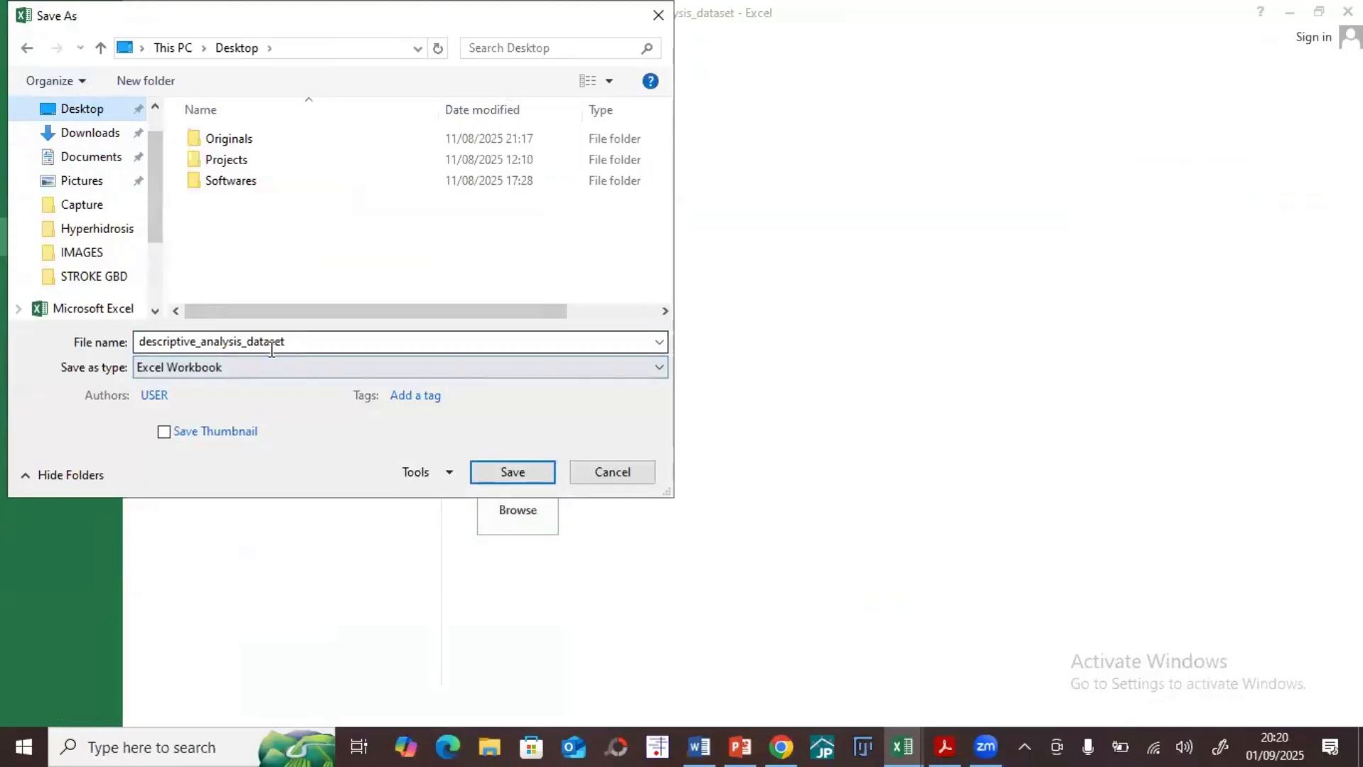
{"action": "left_click", "coordinate": [239, 365]}
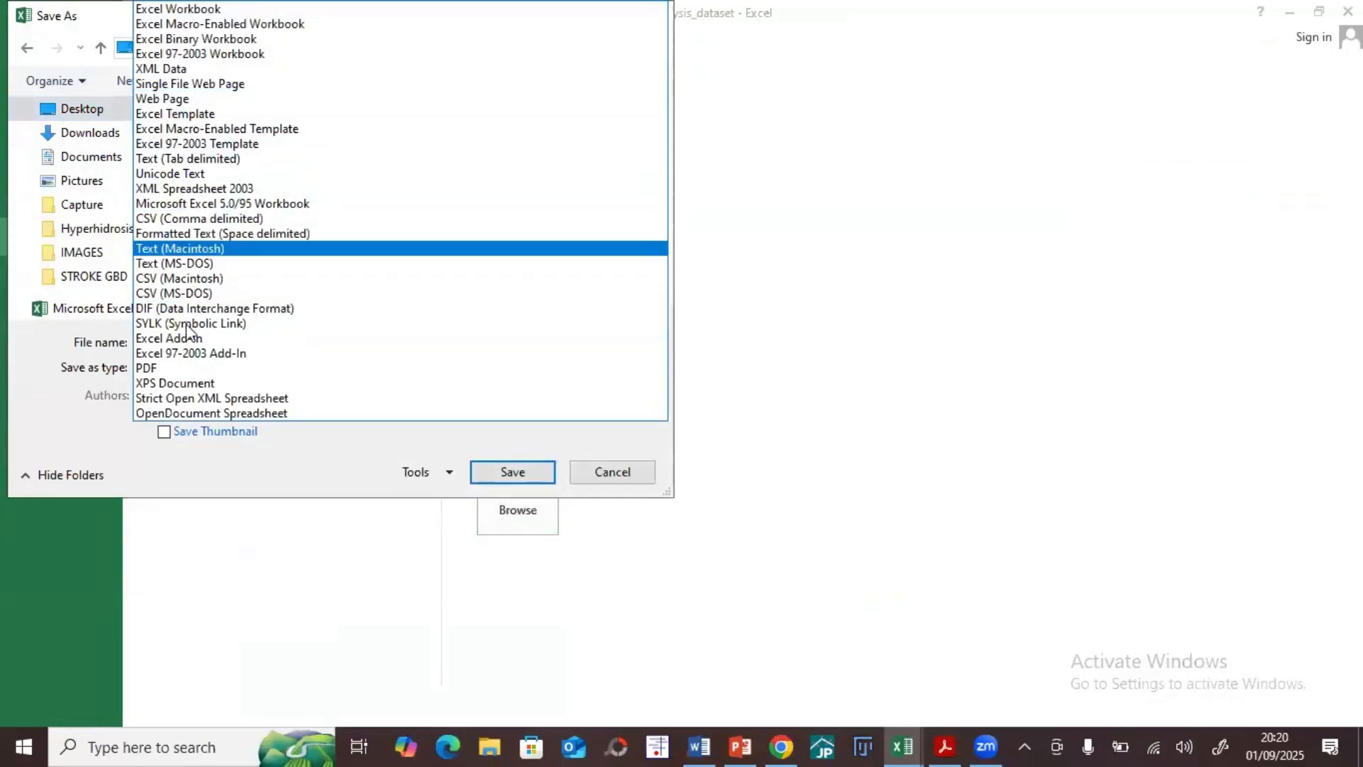
{"action": "left_click", "coordinate": [201, 16]}
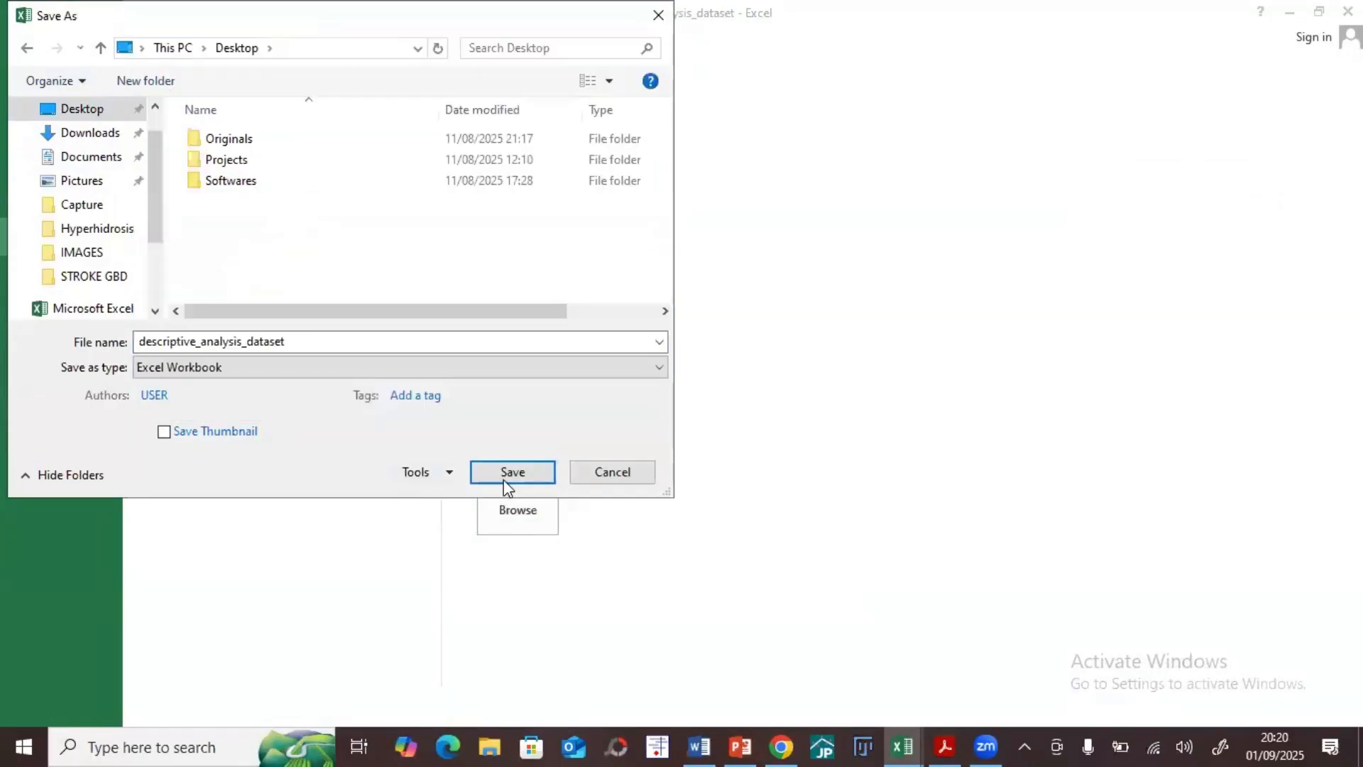
{"action": "left_click", "coordinate": [504, 476]}
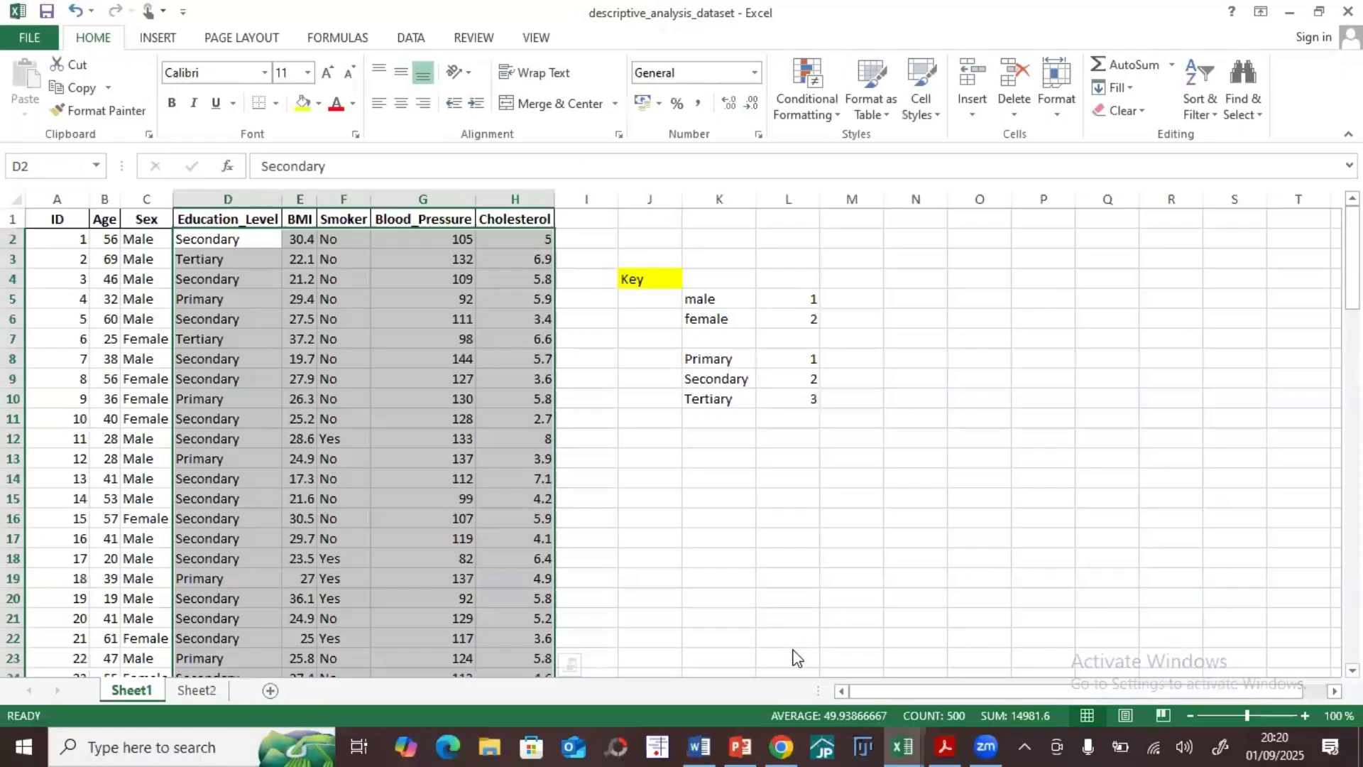
Step: Launch IBM SPSS Statistics 27 and dismiss its welcome dialog to reach an empty dataset
{"action": "key", "text": "super"}
{"action": "type", "text": "spss"}
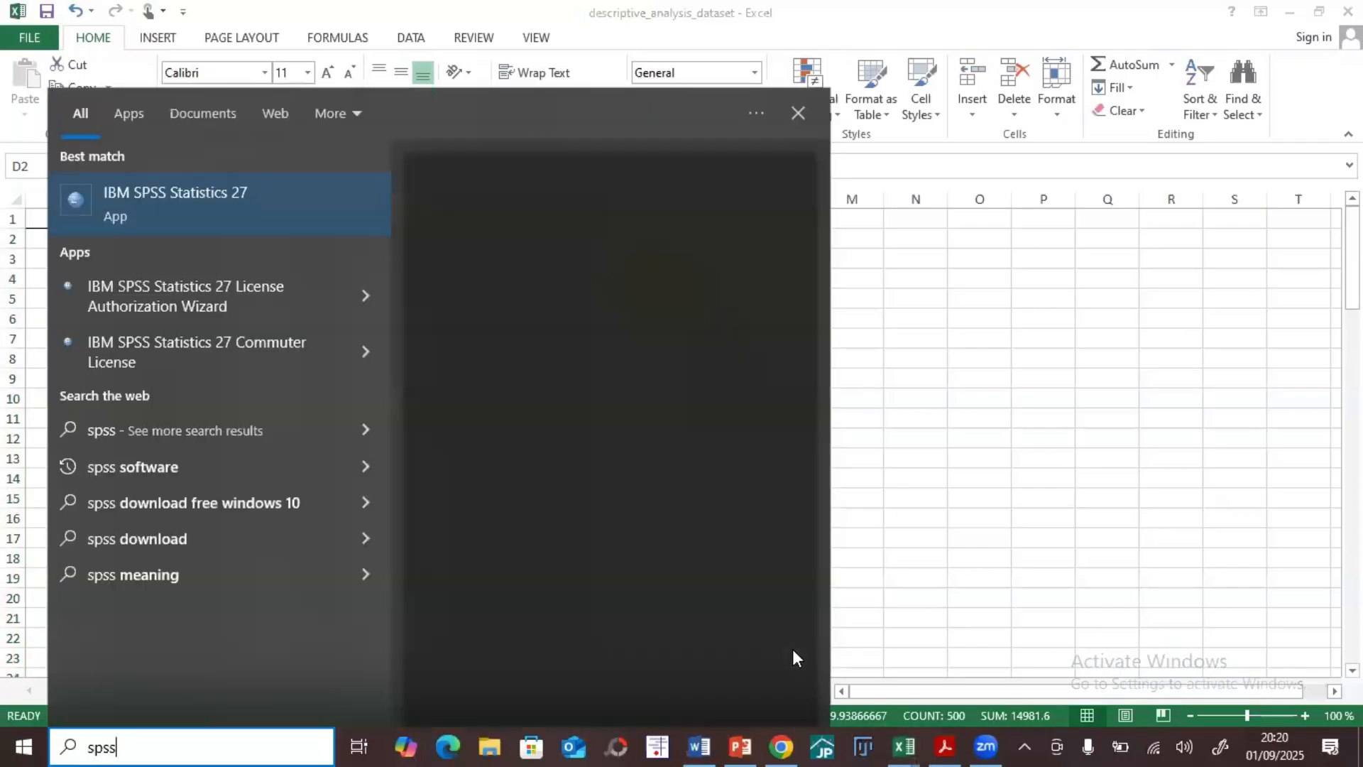
{"action": "key", "text": "Return"}
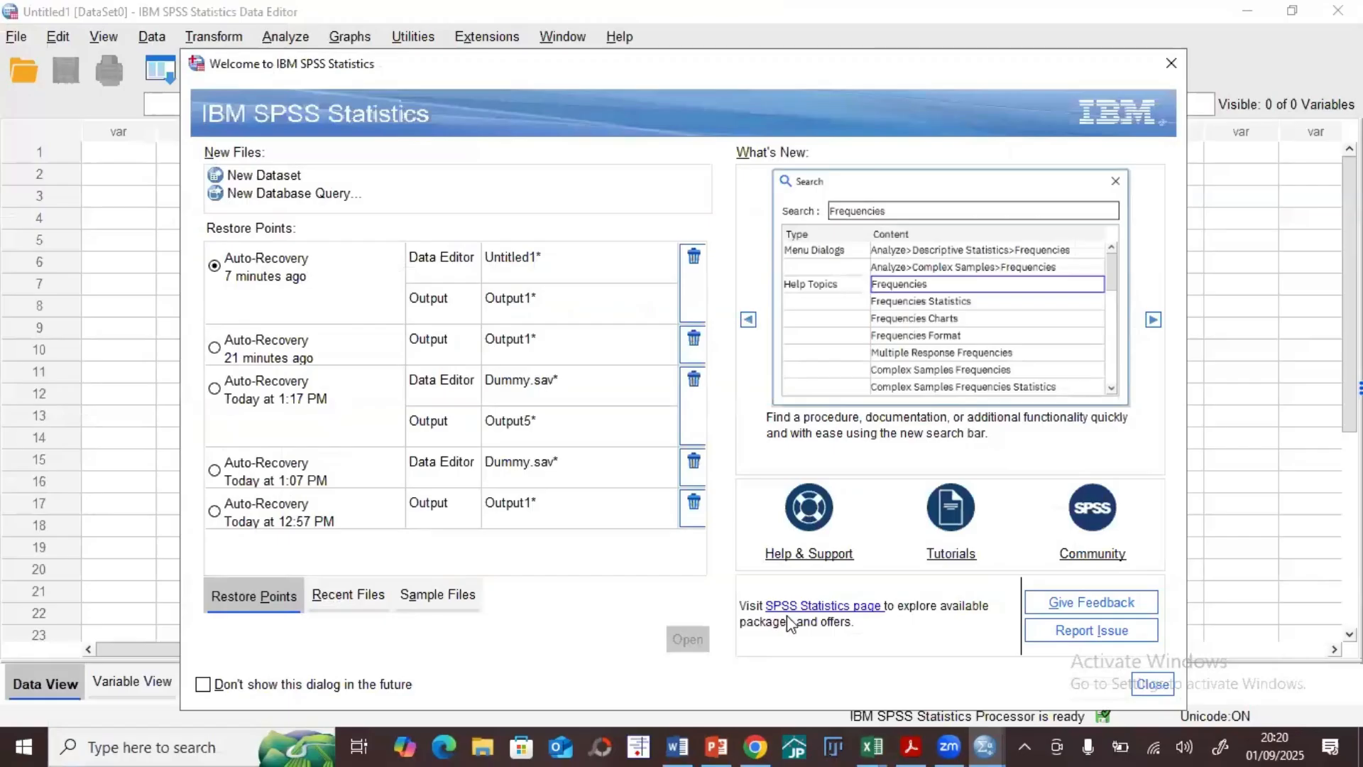
{"action": "left_click", "coordinate": [1153, 684]}
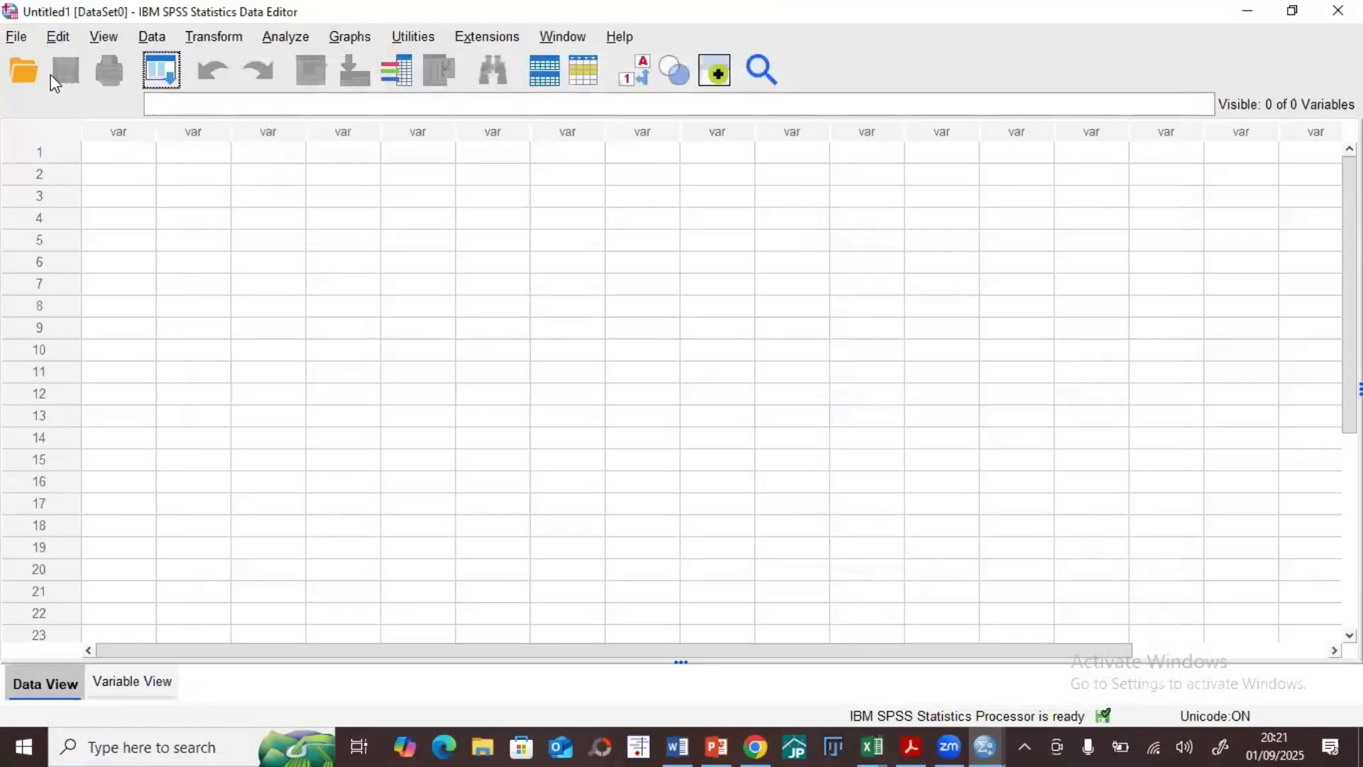
Step: Start an Excel data import and open descriptive_analysis_dataset.xlsx from the Desktop
{"action": "left_click", "coordinate": [13, 39]}
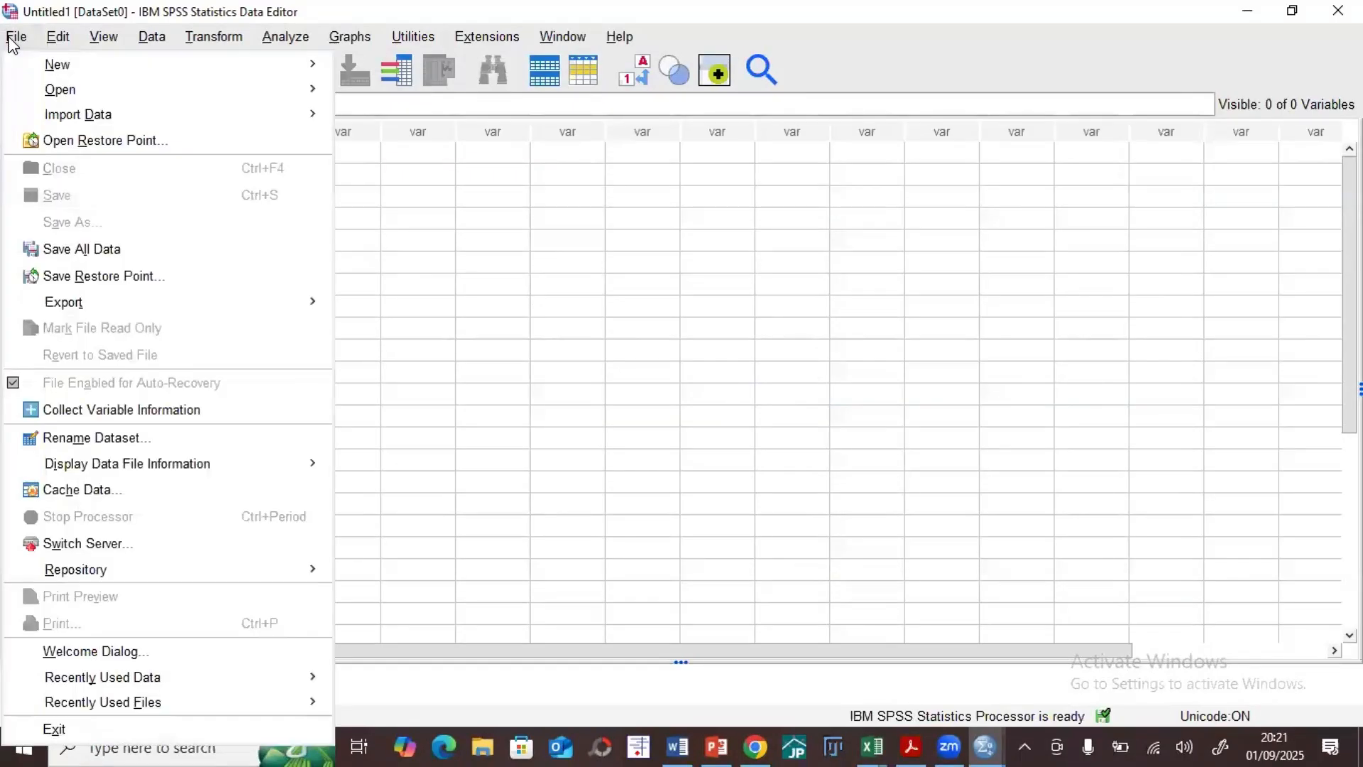
{"action": "mouse_move", "coordinate": [44, 98]}
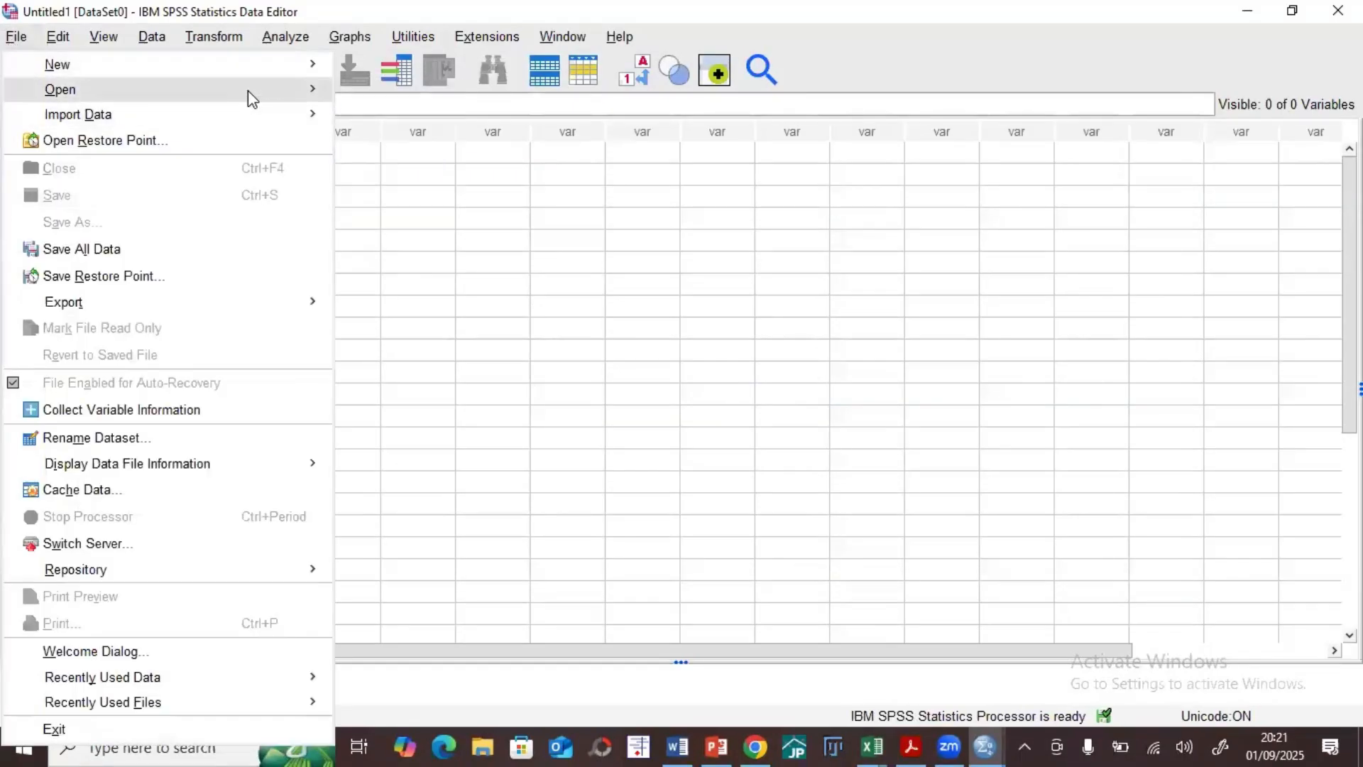
{"action": "mouse_move", "coordinate": [274, 116]}
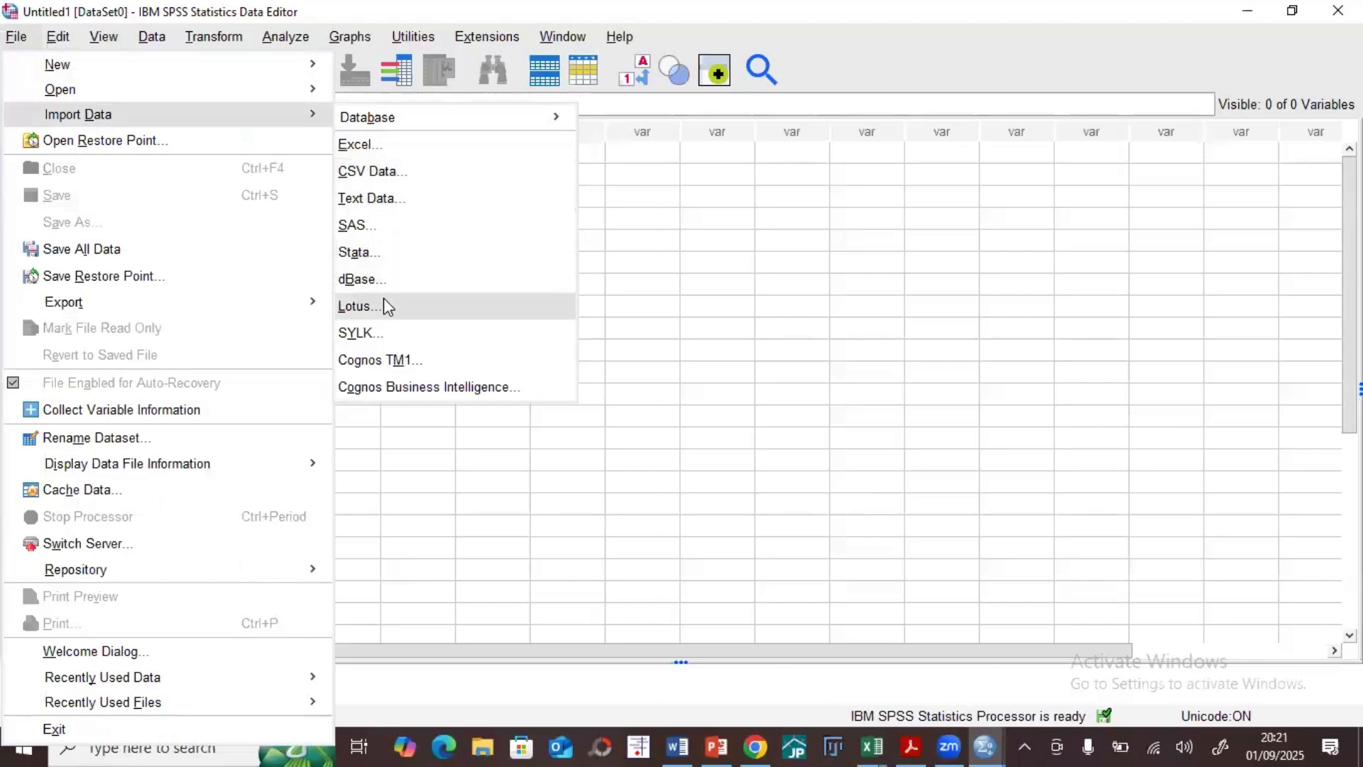
{"action": "left_click", "coordinate": [359, 145]}
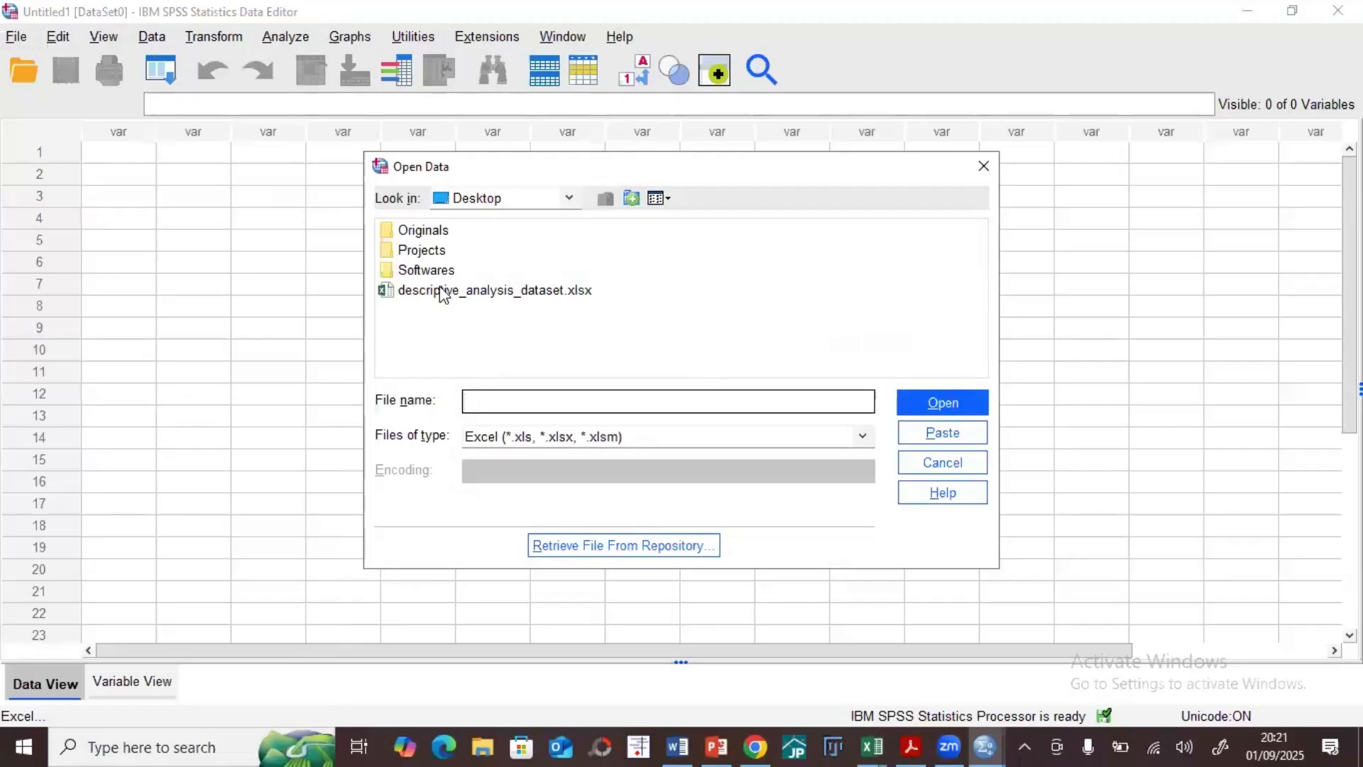
{"action": "left_click", "coordinate": [536, 292]}
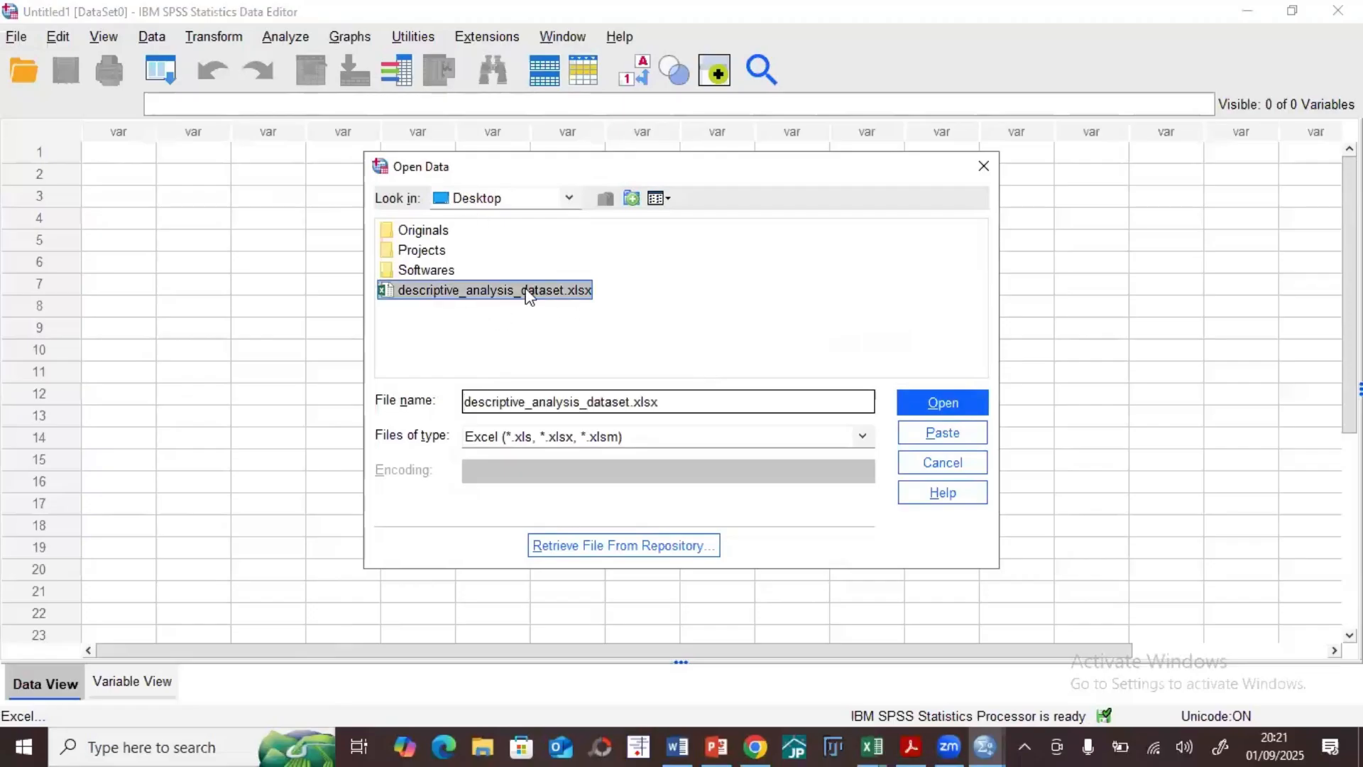
{"action": "left_click", "coordinate": [932, 403]}
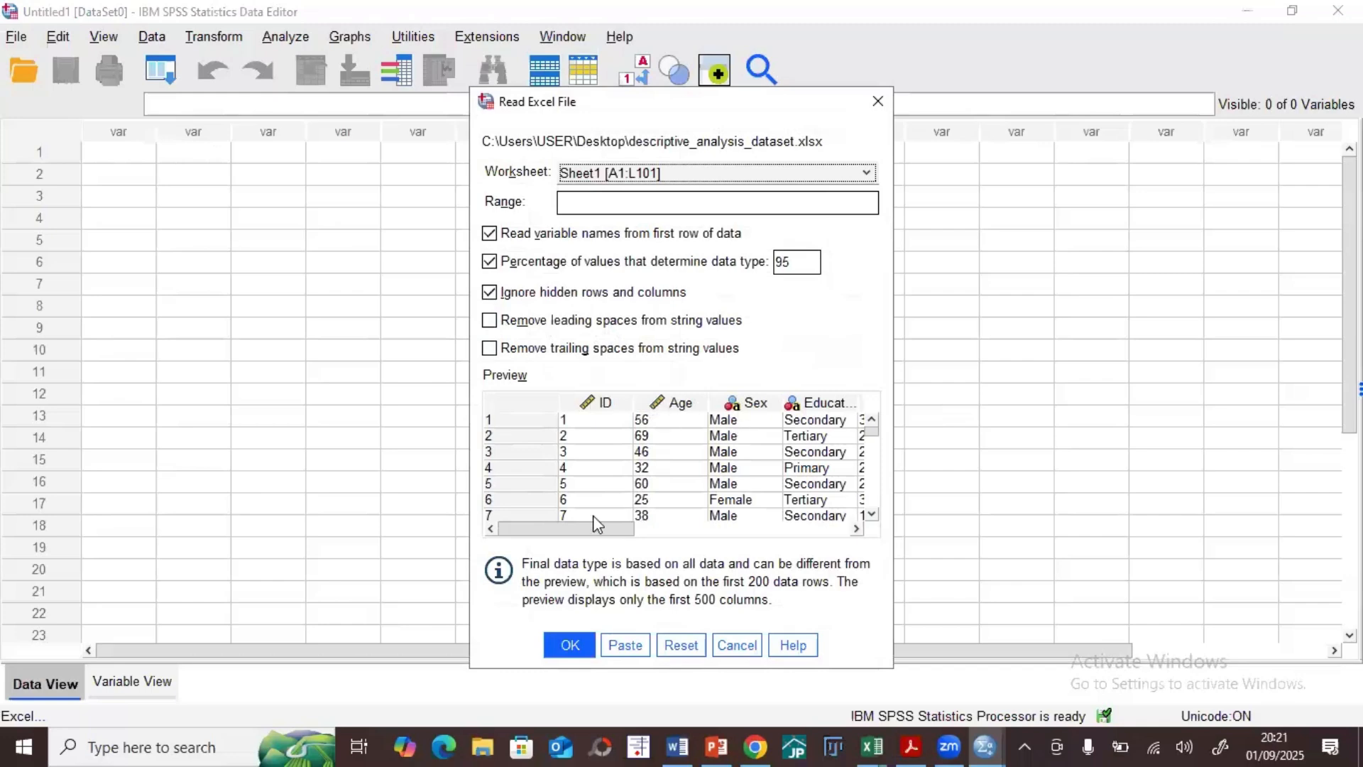
Step: Check the columns in the import preview and import Sheet1 with variable names read from the first row
{"action": "left_click_drag", "start_coordinate": [599, 529], "coordinate": [602, 453]}
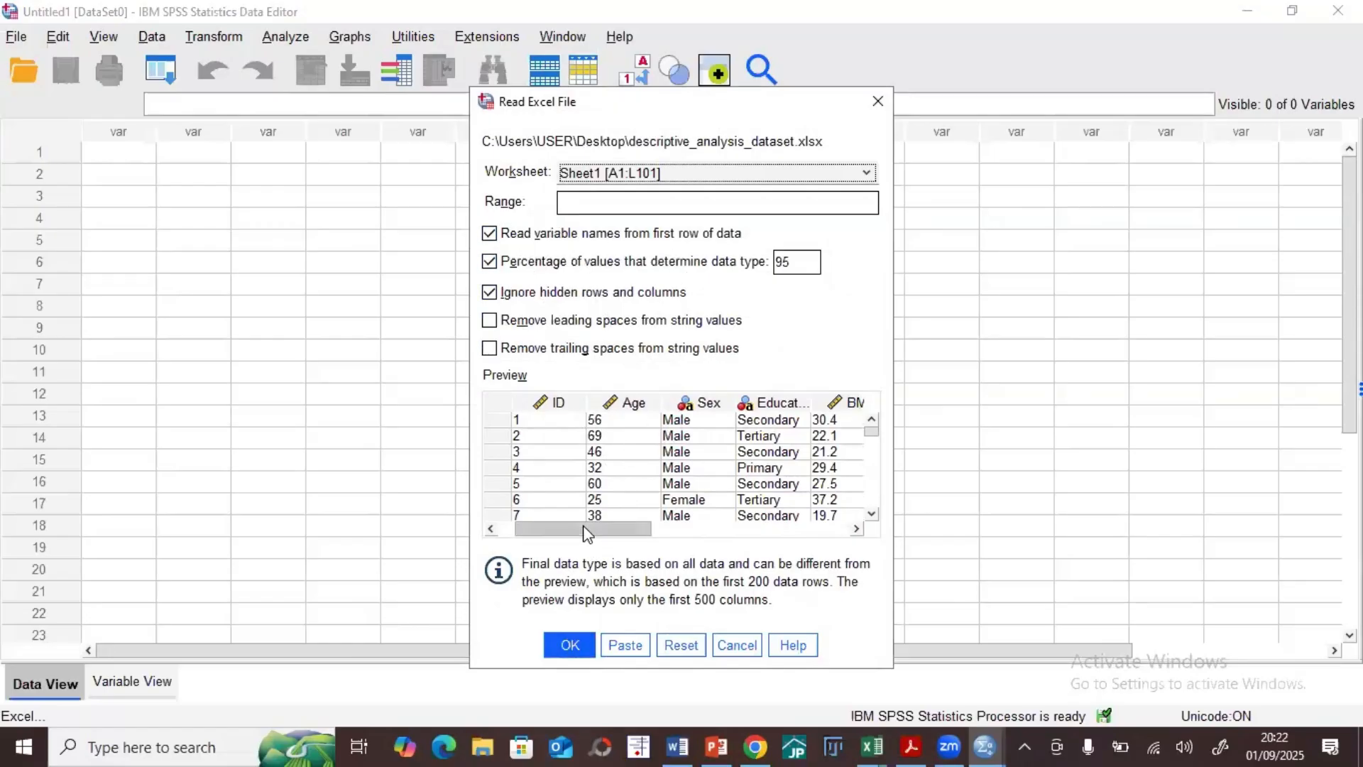
{"action": "left_click_drag", "start_coordinate": [621, 532], "coordinate": [589, 520]}
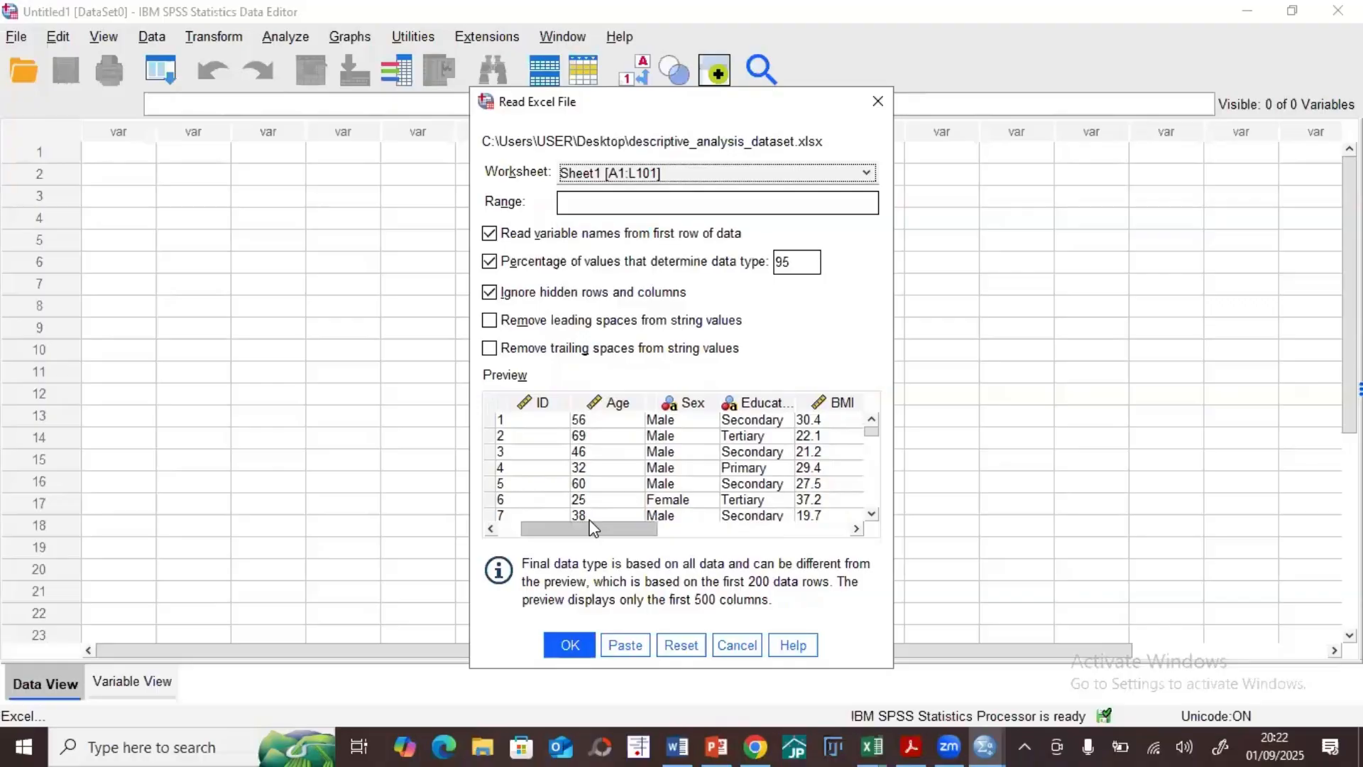
{"action": "left_click", "coordinate": [568, 639]}
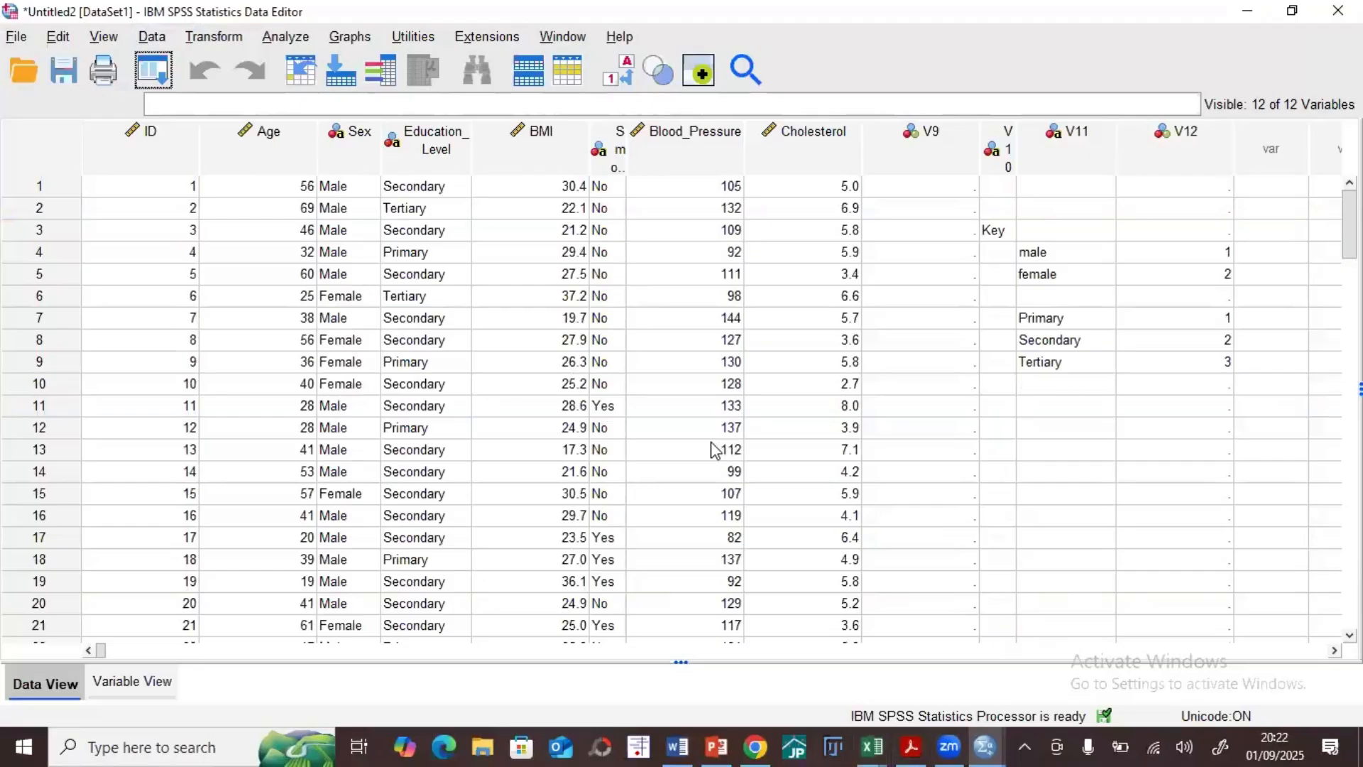
Step: Examine the imported key entries and the extra columns V9 through V12 beside the Cholesterol variable
{"action": "left_click", "coordinate": [990, 233]}
{"action": "left_click", "coordinate": [1048, 252]}
{"action": "left_click", "coordinate": [1052, 277]}
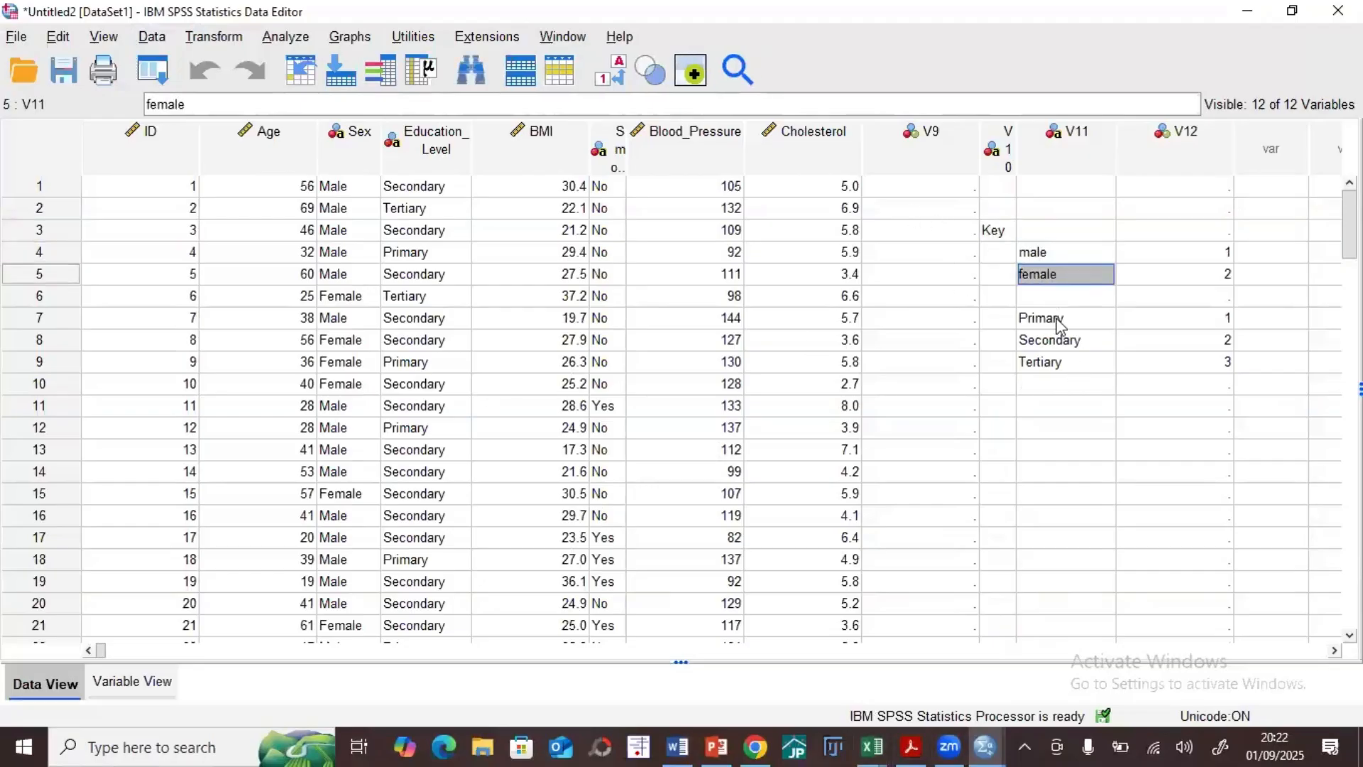
{"action": "left_click_drag", "start_coordinate": [1319, 418], "coordinate": [1232, 344]}
{"action": "left_click", "coordinate": [1140, 478]}
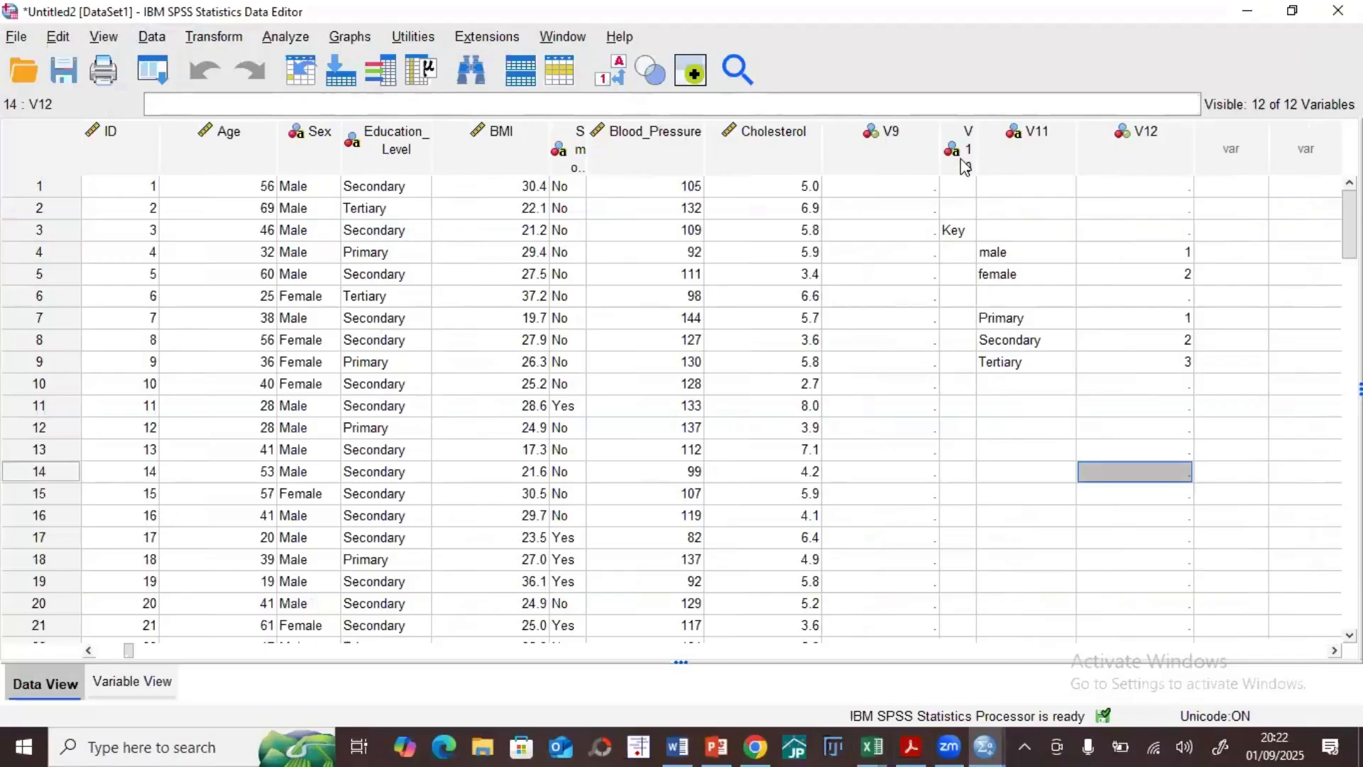
{"action": "left_click", "coordinate": [891, 135]}
{"action": "left_click", "coordinate": [964, 142]}
{"action": "left_click", "coordinate": [1037, 135]}
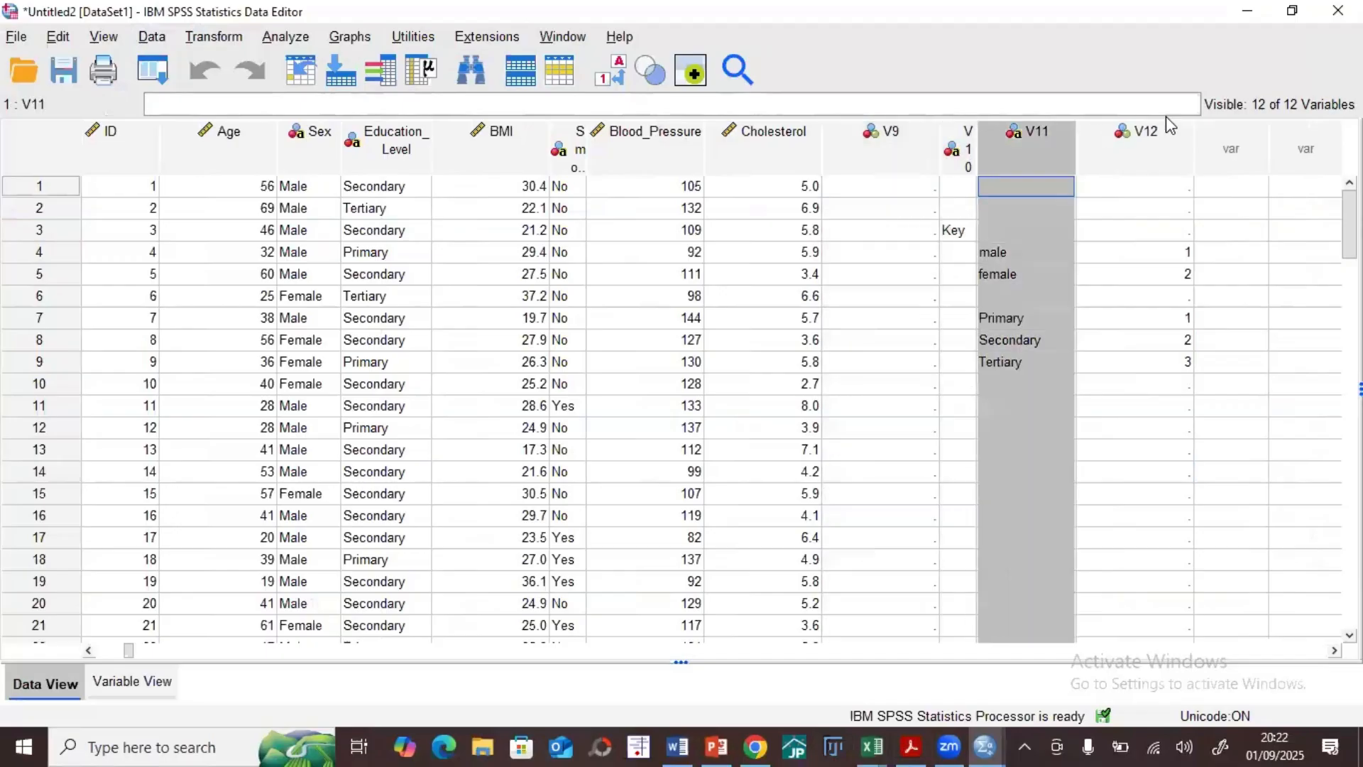
{"action": "left_click", "coordinate": [1157, 132]}
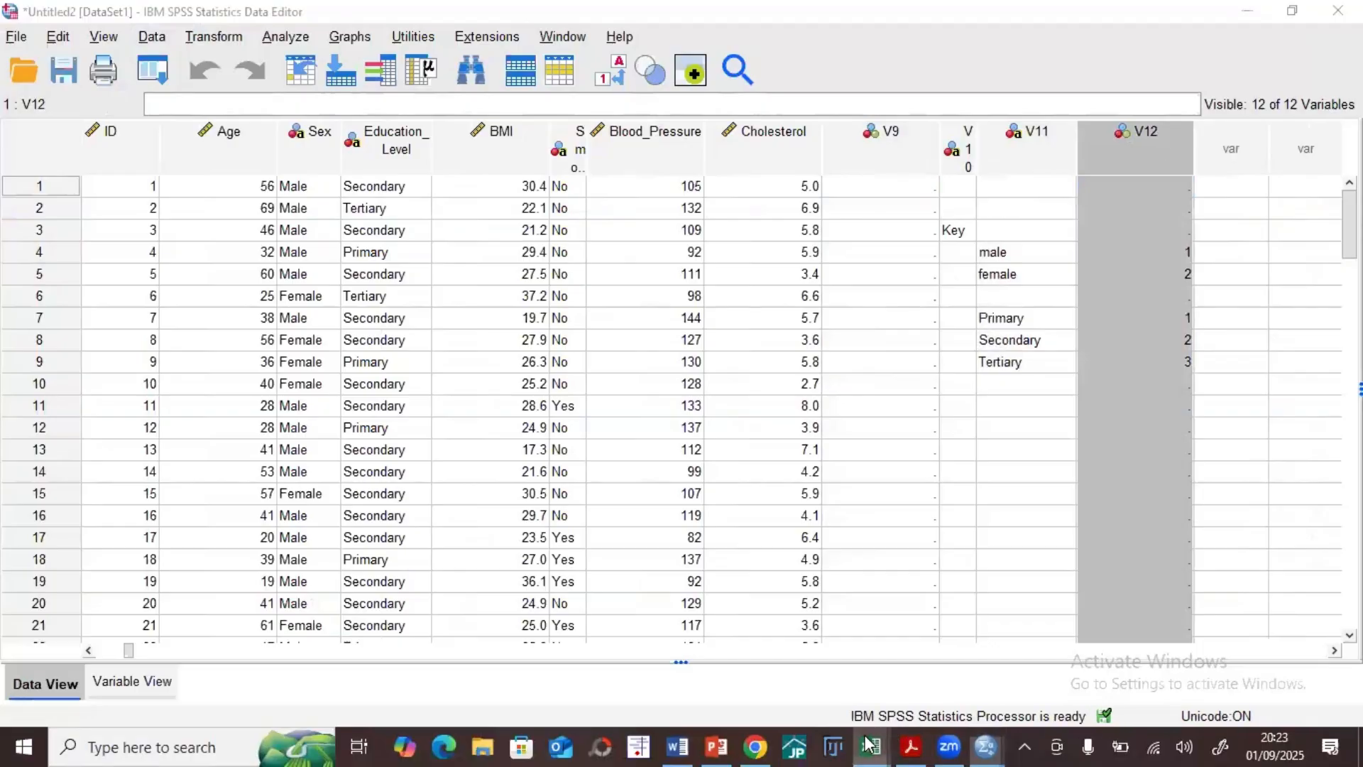
Step: Switch to the descriptive_analysis_dataset workbook in Excel, review its header cells from ID through Cholesterol, and return to SPSS
{"action": "mouse_move", "coordinate": [872, 747]}
{"action": "left_click", "coordinate": [780, 680]}
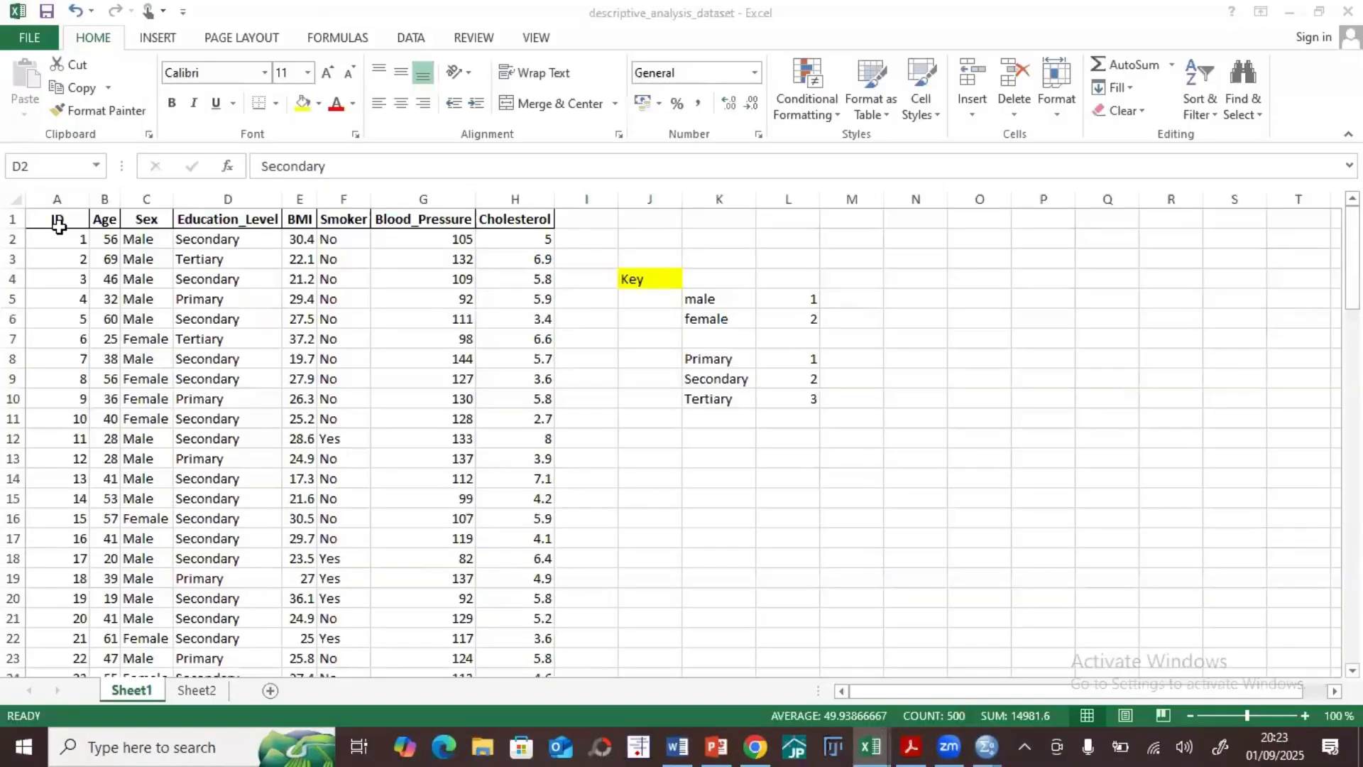
{"action": "left_click", "coordinate": [53, 218]}
{"action": "key", "text": "Right"}
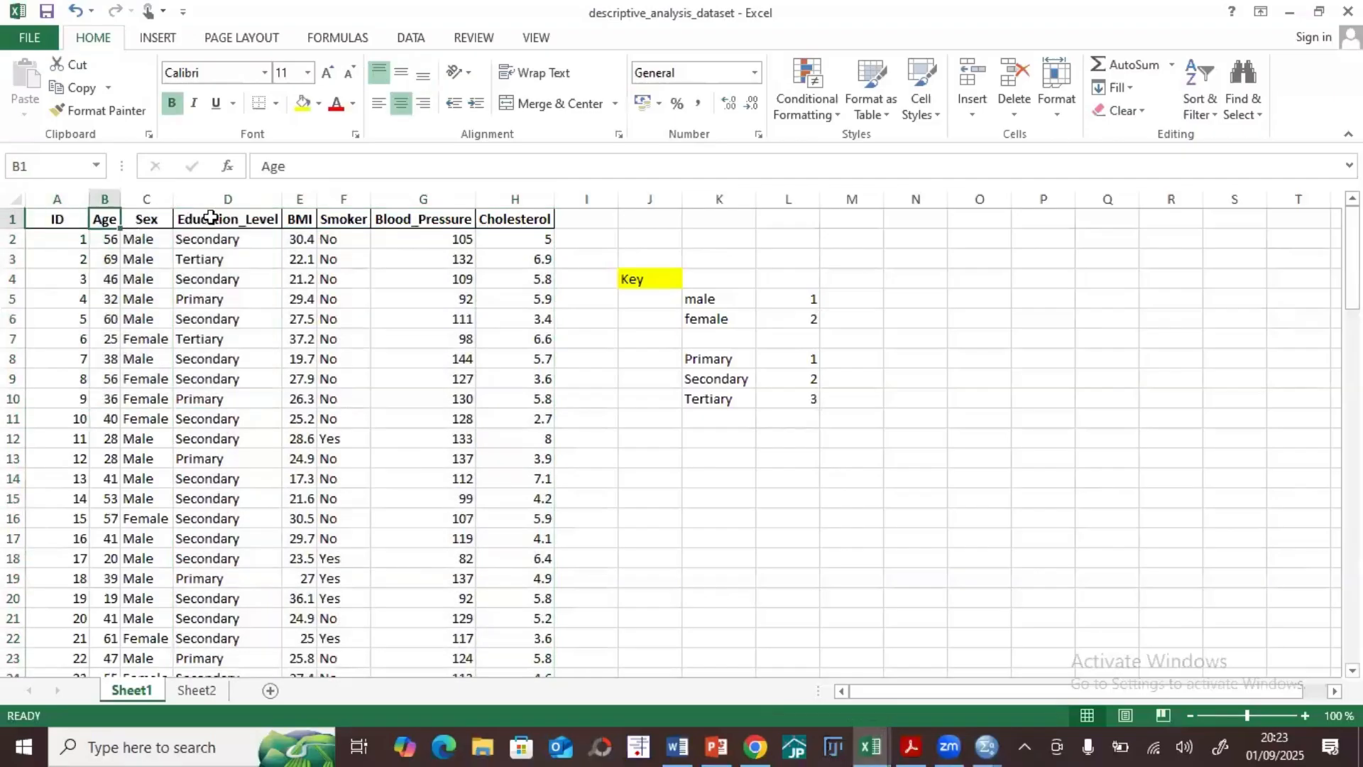
{"action": "key", "text": "Right"}
{"action": "key", "text": "Right"}
{"action": "key", "text": "Right"}
{"action": "key", "text": "Right"}
{"action": "key", "text": "Left"}
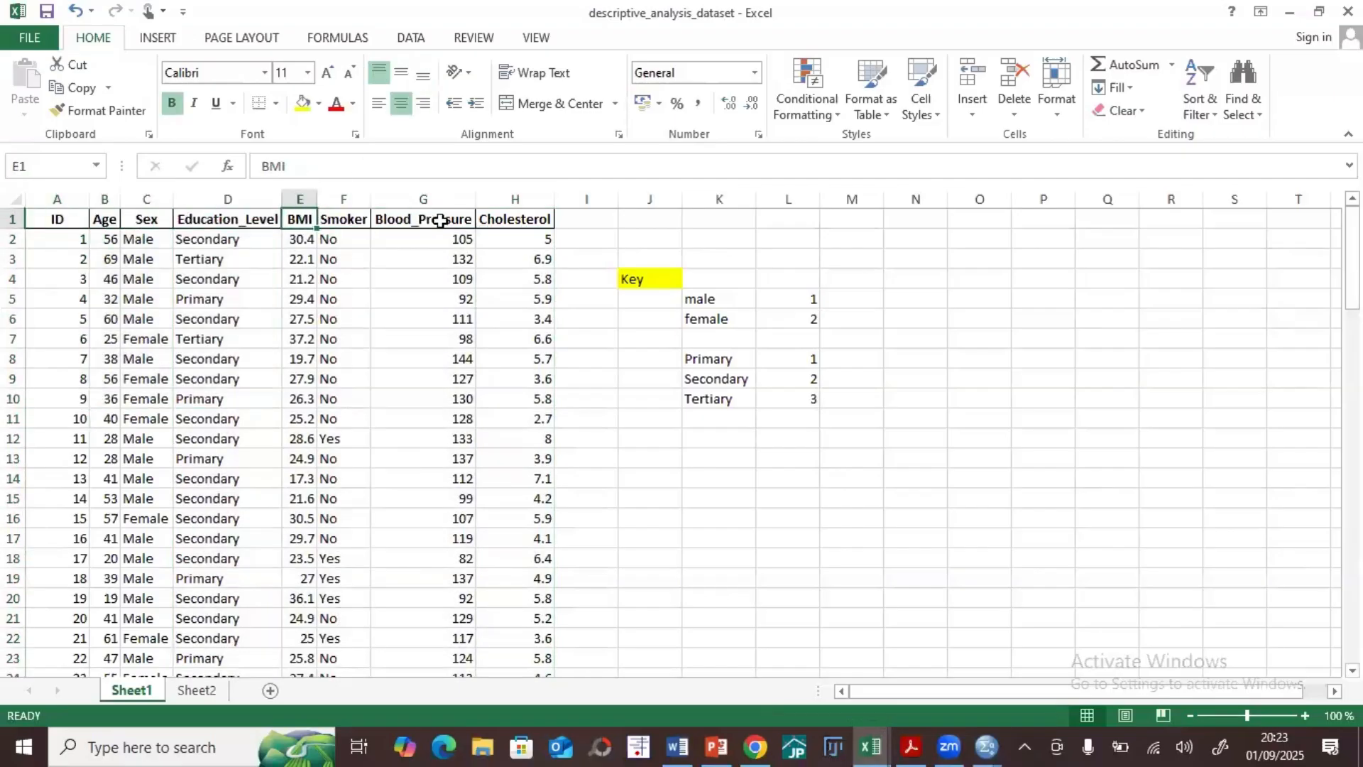
{"action": "key", "text": "Right"}
{"action": "key", "text": "Right"}
{"action": "key", "text": "Right"}
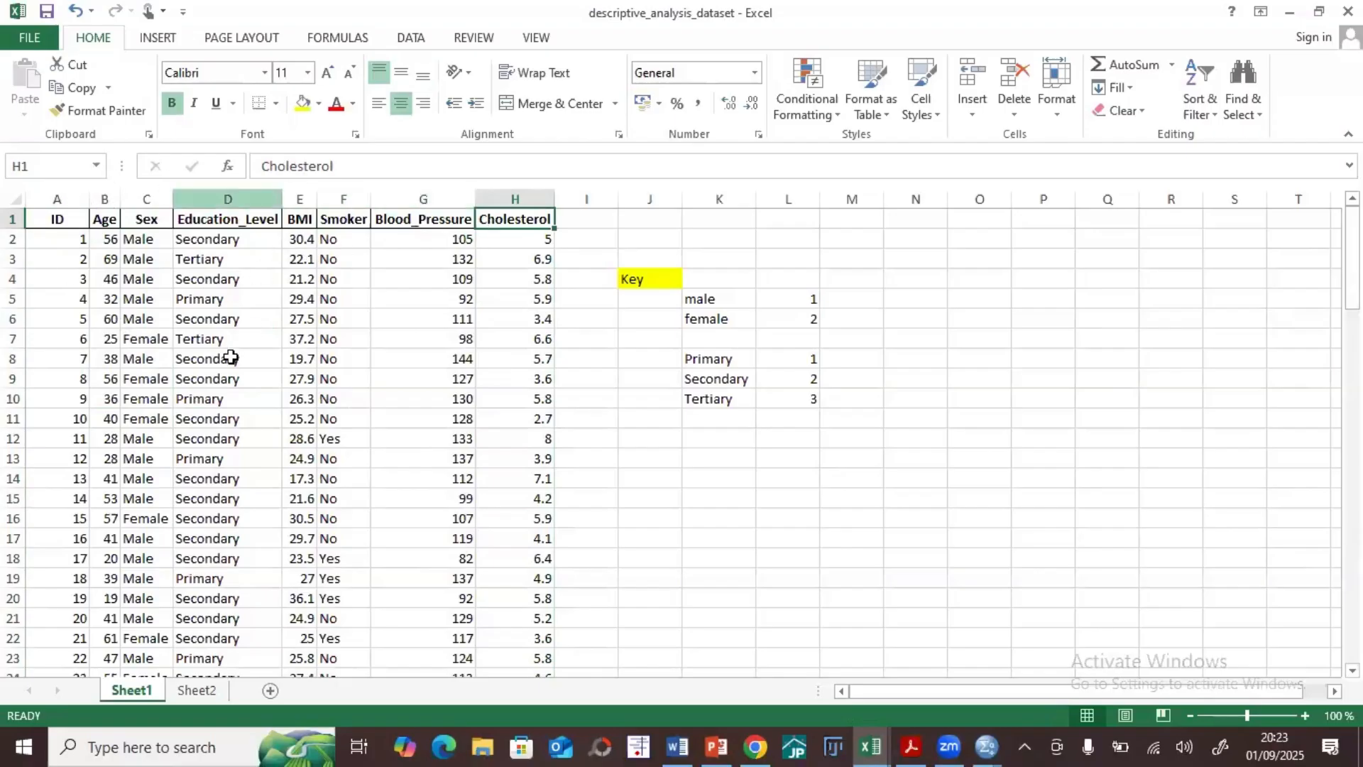
{"action": "left_click", "coordinate": [1288, 12]}
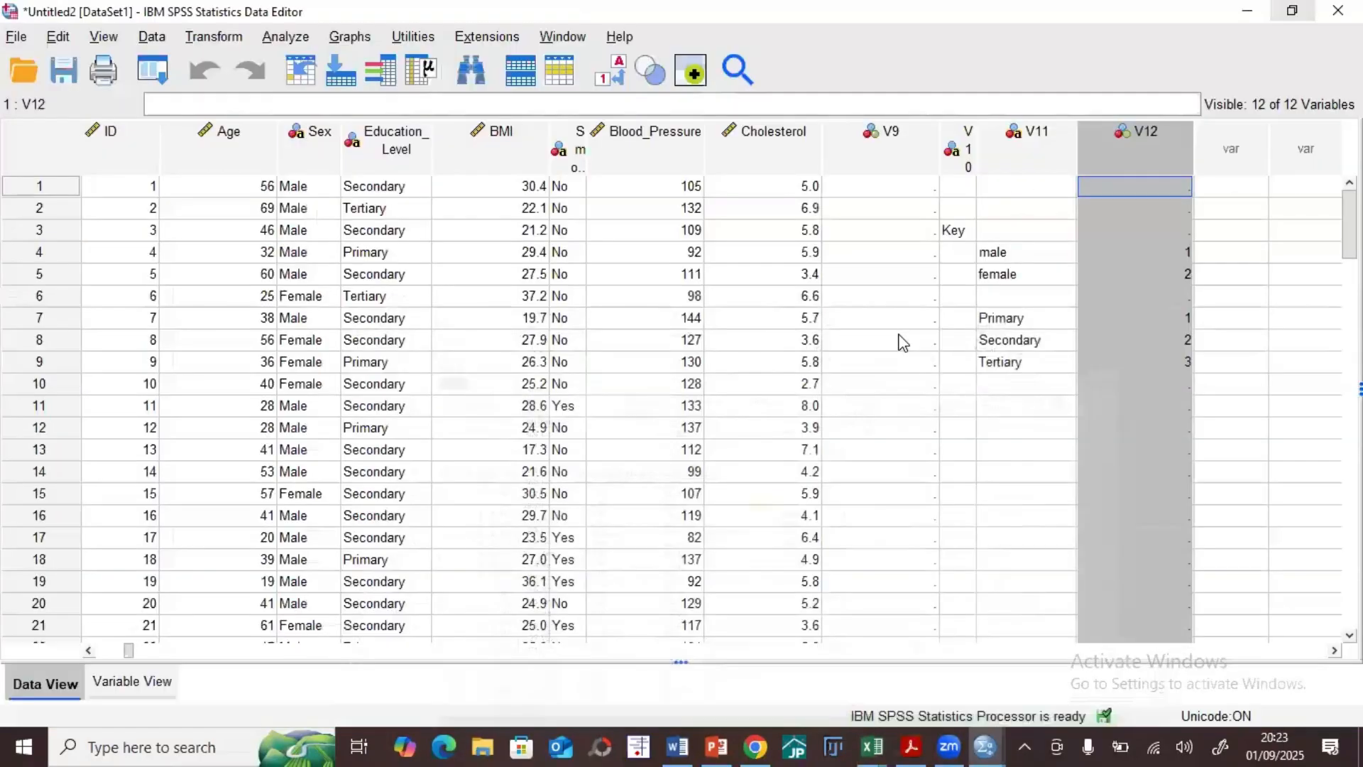
Step: Delete the extra variables V9, V10, V11 and V12 that follow Cholesterol in the imported dataset
{"action": "left_click", "coordinate": [891, 134]}
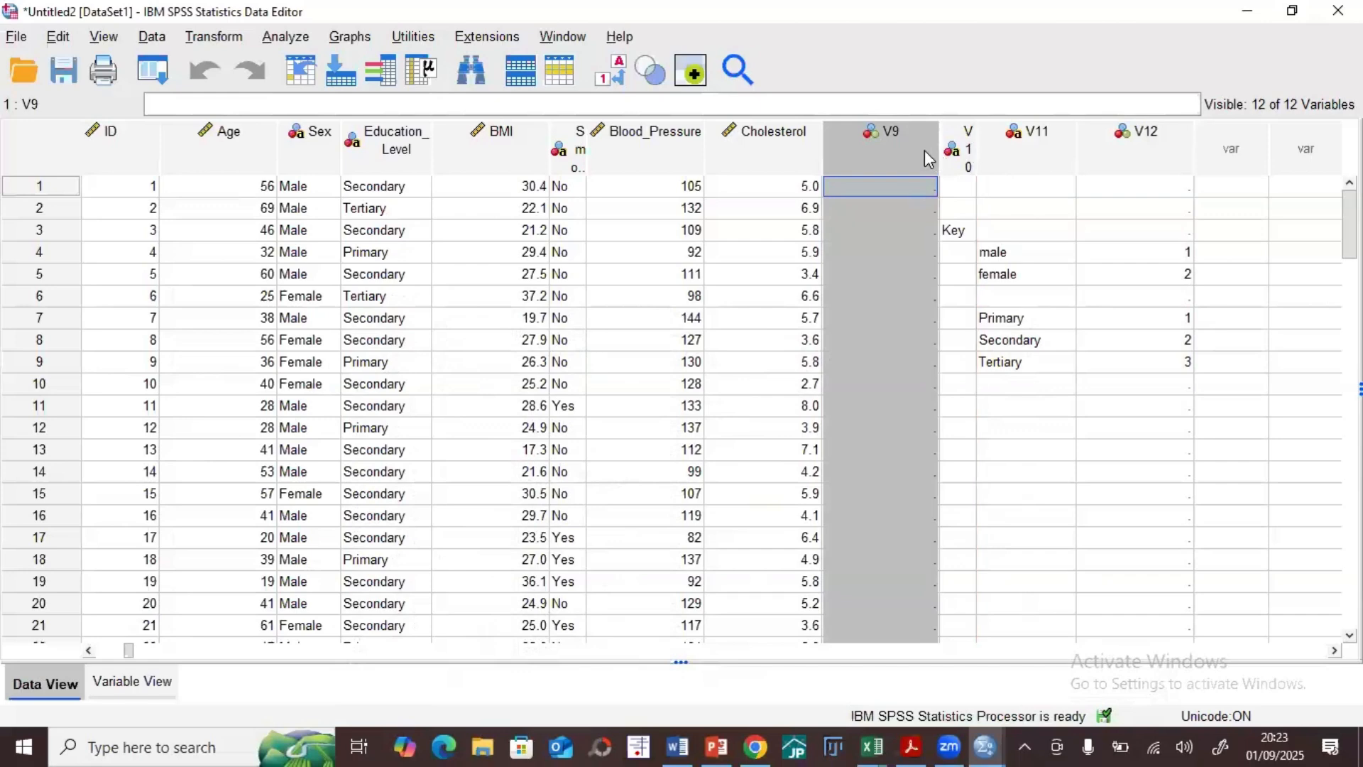
{"action": "key", "text": "Delete"}
{"action": "right_click", "coordinate": [874, 152]}
{"action": "left_click", "coordinate": [839, 152]}
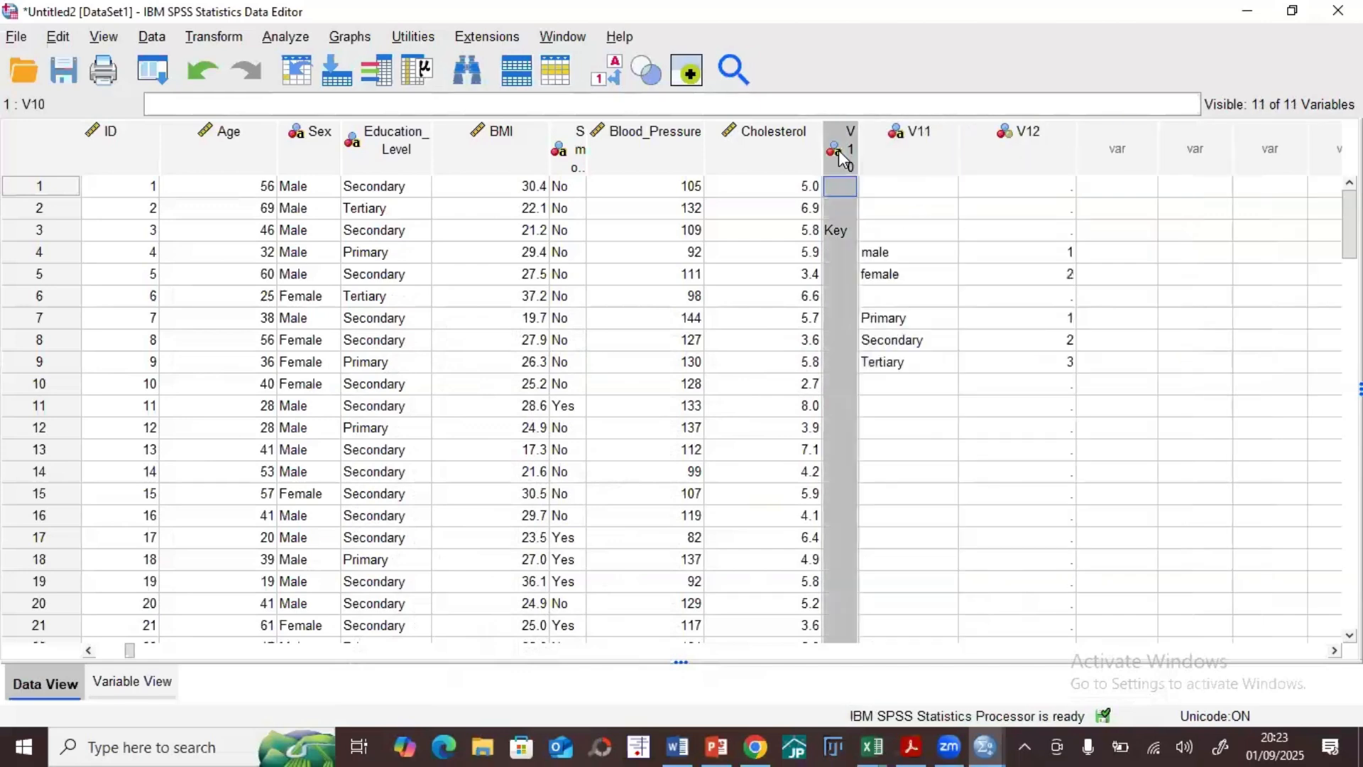
{"action": "key", "text": "Delete"}
{"action": "left_click", "coordinate": [867, 148]}
{"action": "key", "text": "Delete"}
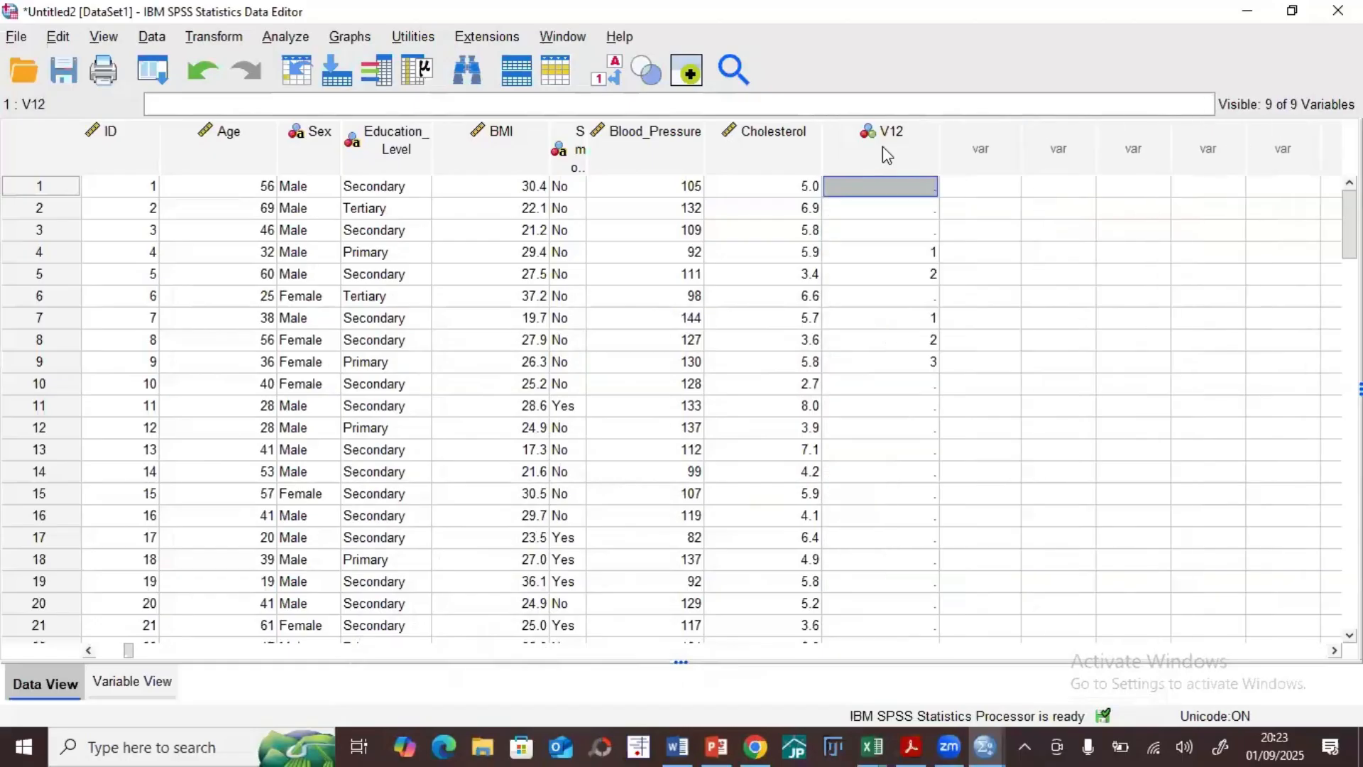
{"action": "left_click", "coordinate": [883, 148]}
{"action": "key", "text": "Delete"}
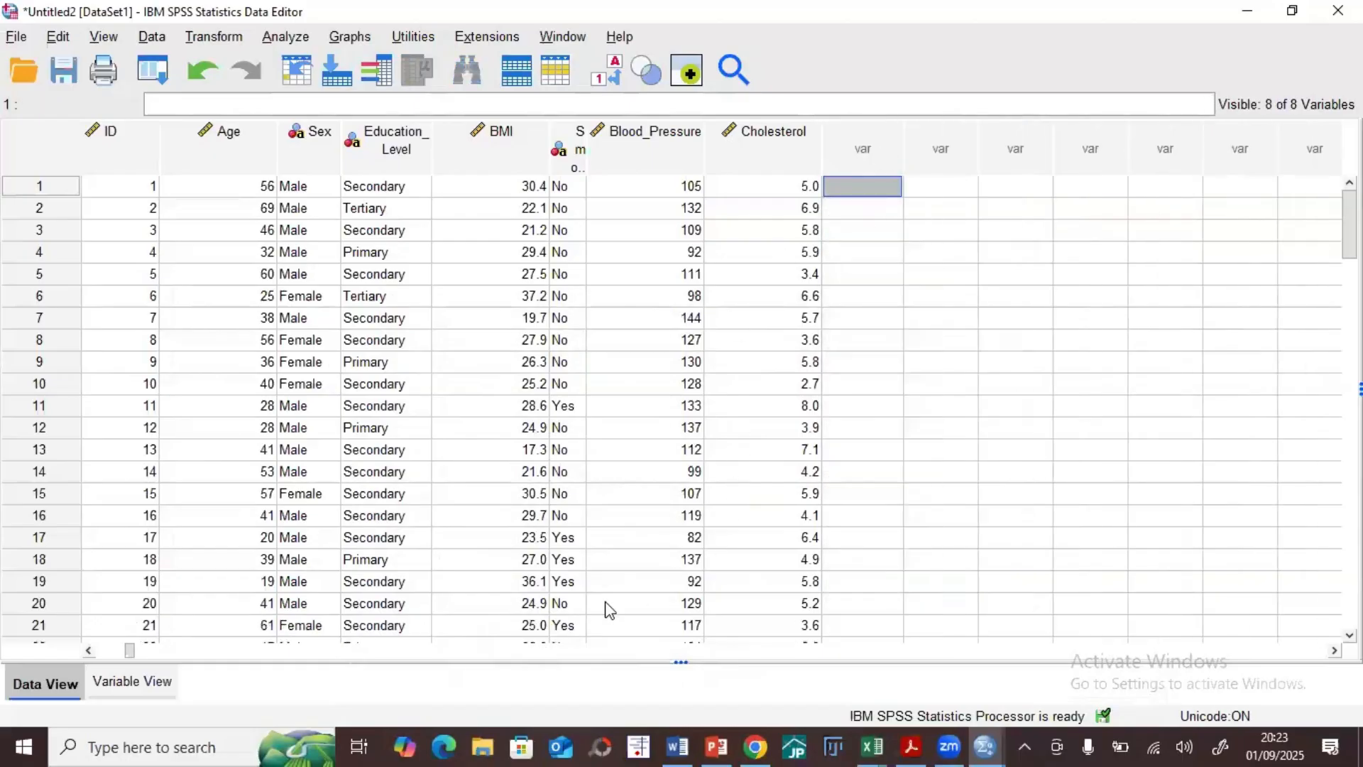
{"action": "left_click_drag", "start_coordinate": [128, 650], "coordinate": [44, 648]}
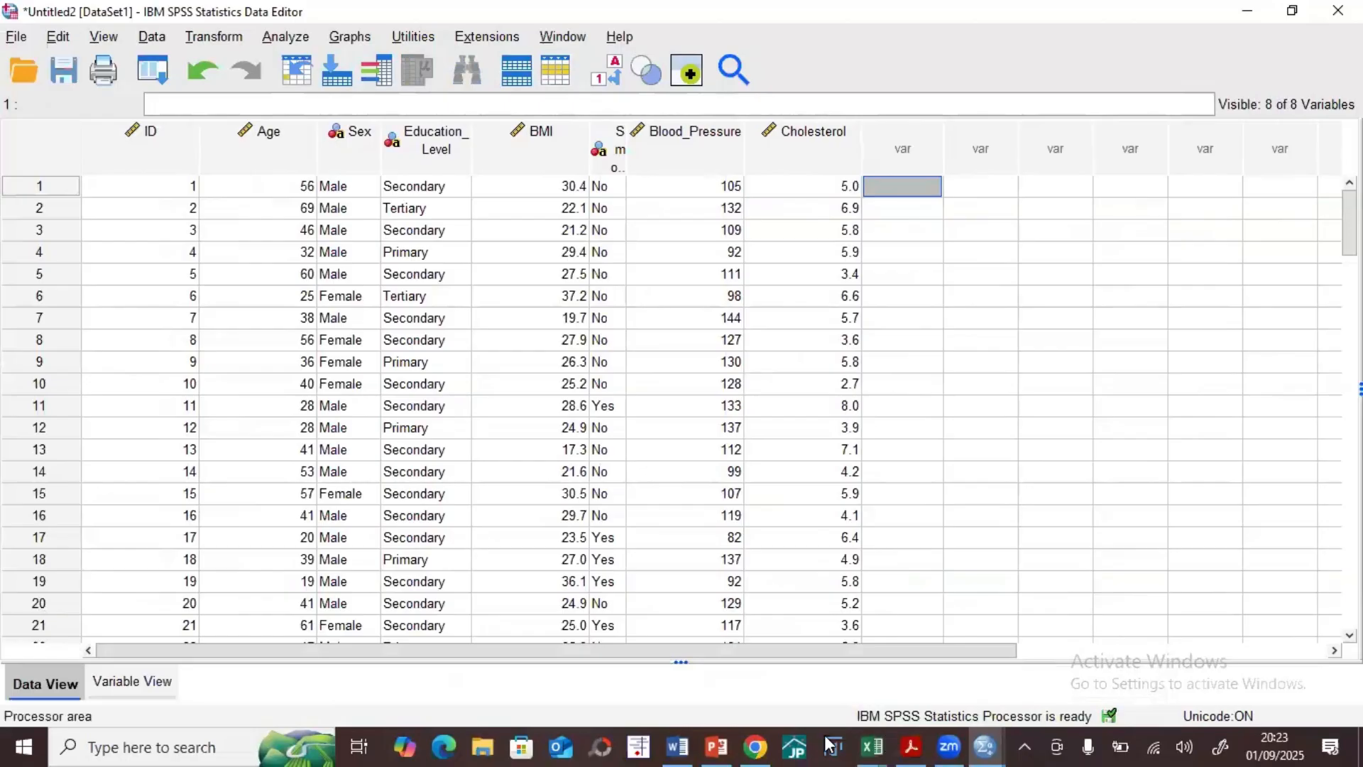
Step: Inspect the highlighted blank cells and the BMI outlier in Excel's descriptive_analysis_dataset_unclean workbook, then return to the SPSS Data Editor
{"action": "left_click", "coordinate": [678, 747]}
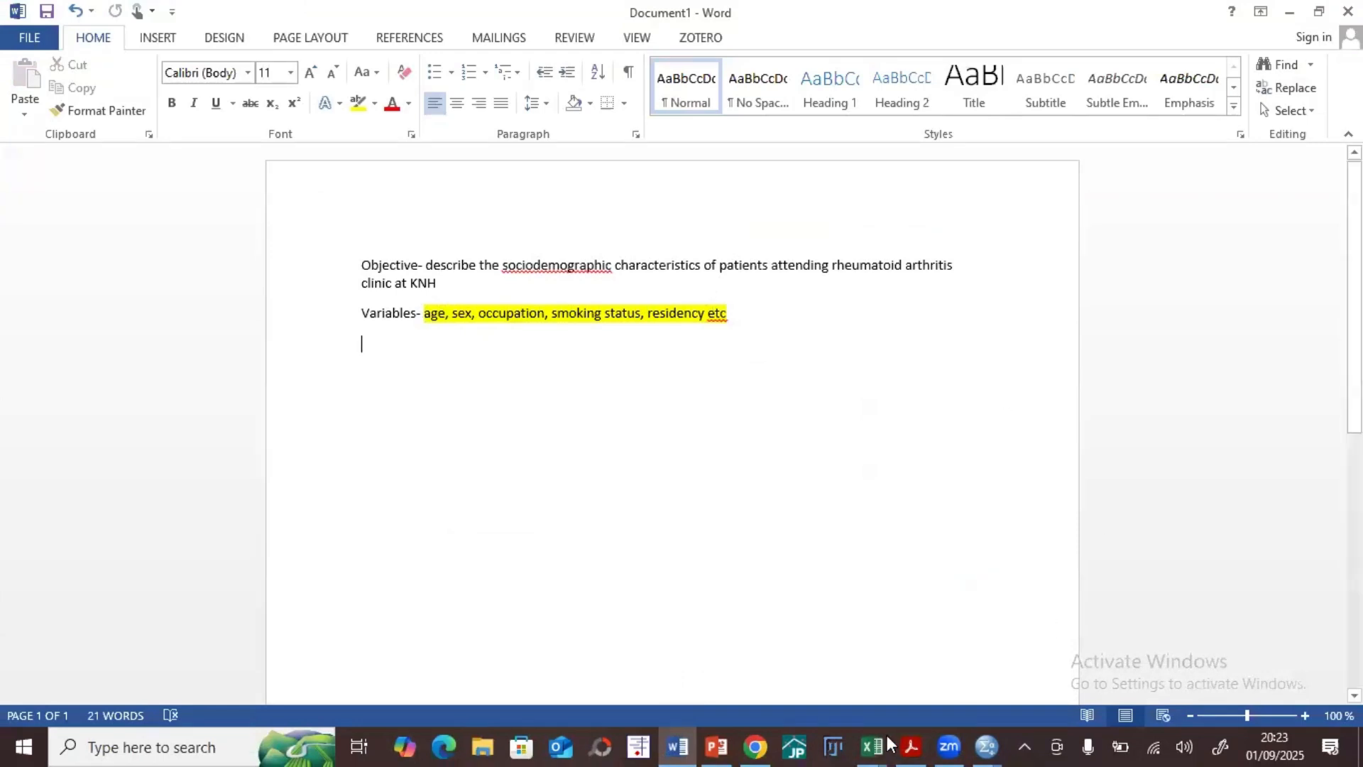
{"action": "left_click", "coordinate": [872, 746]}
{"action": "left_click", "coordinate": [958, 665]}
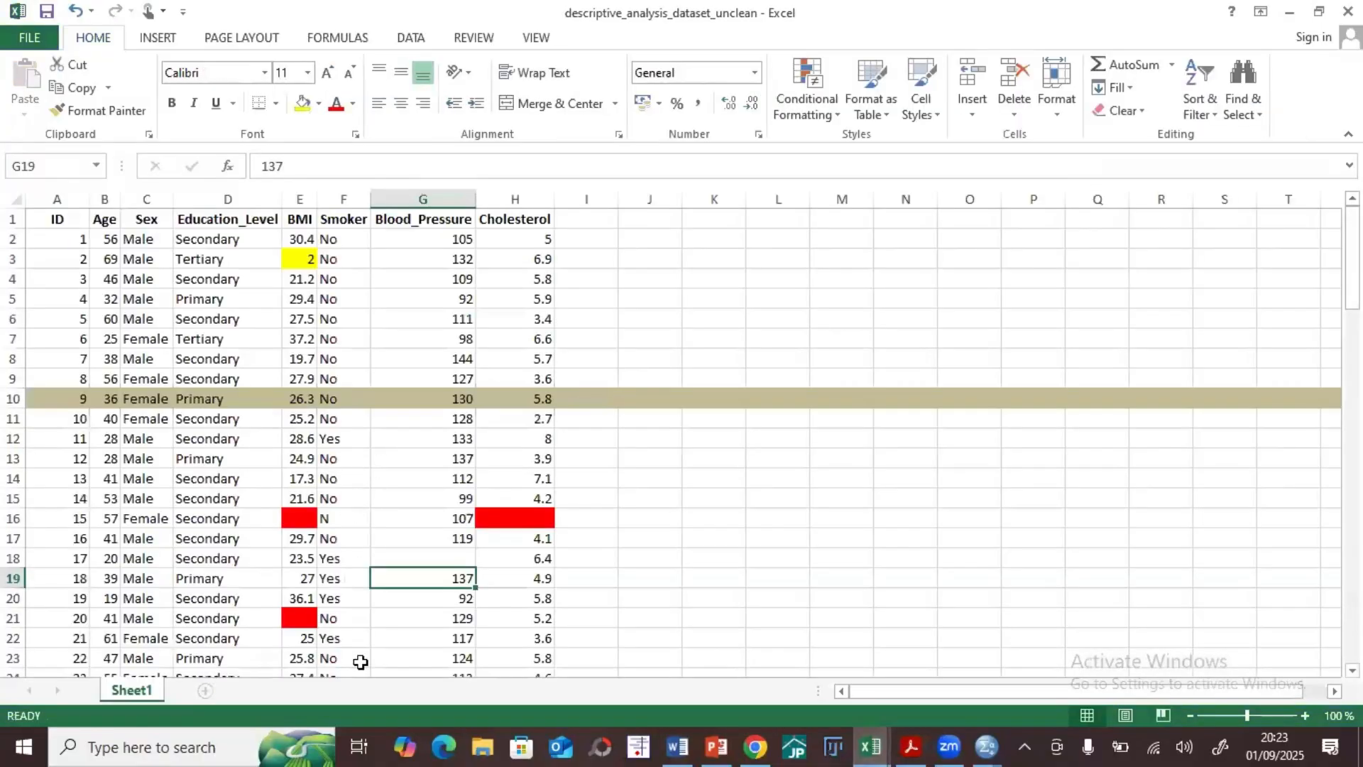
{"action": "left_click", "coordinate": [302, 519]}
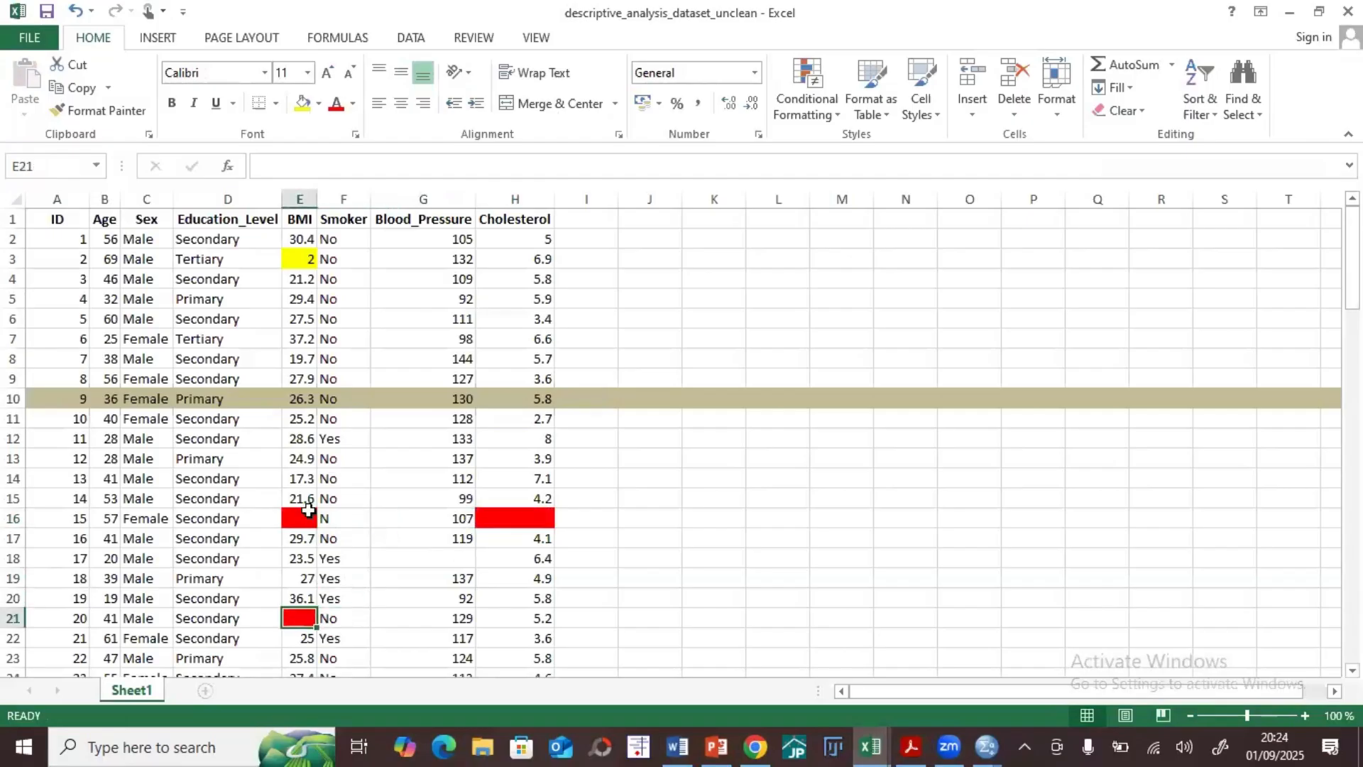
{"action": "left_click", "coordinate": [508, 522]}
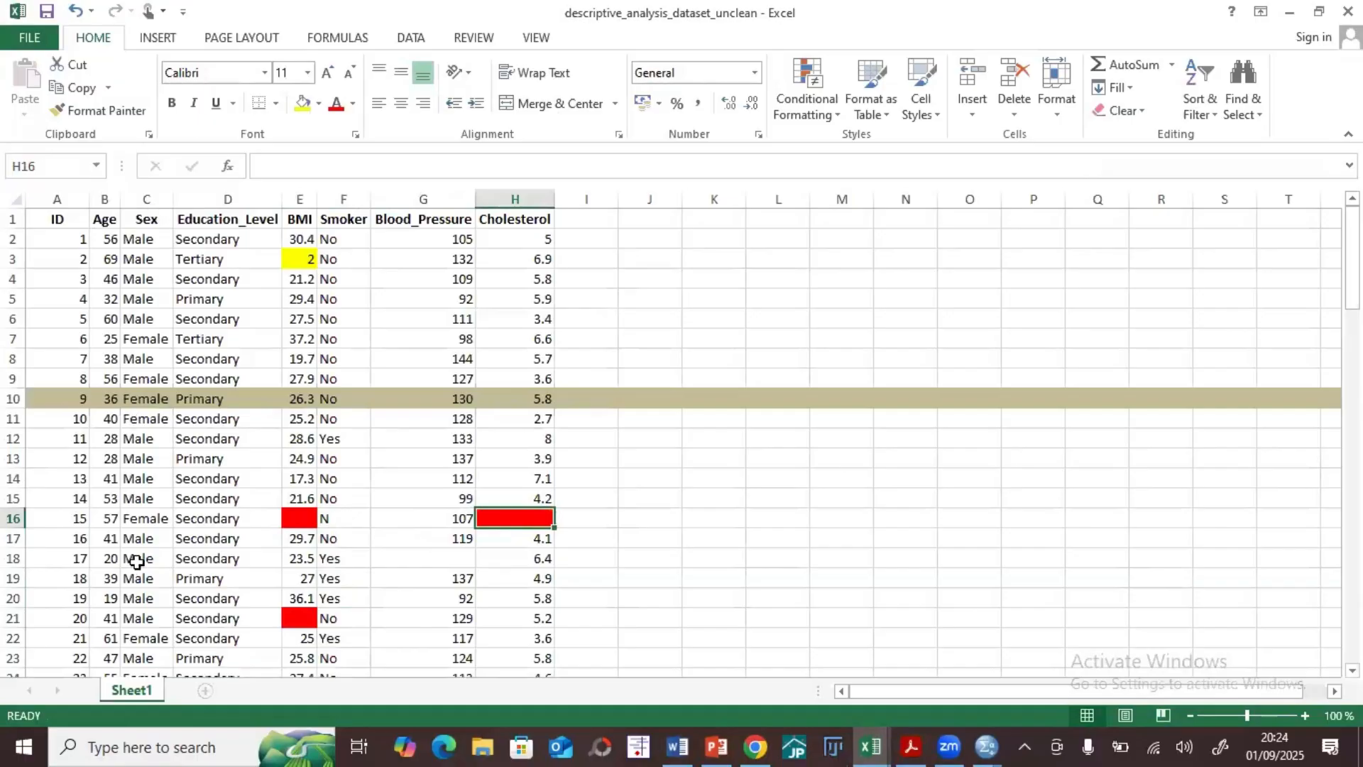
{"action": "left_click", "coordinate": [306, 264]}
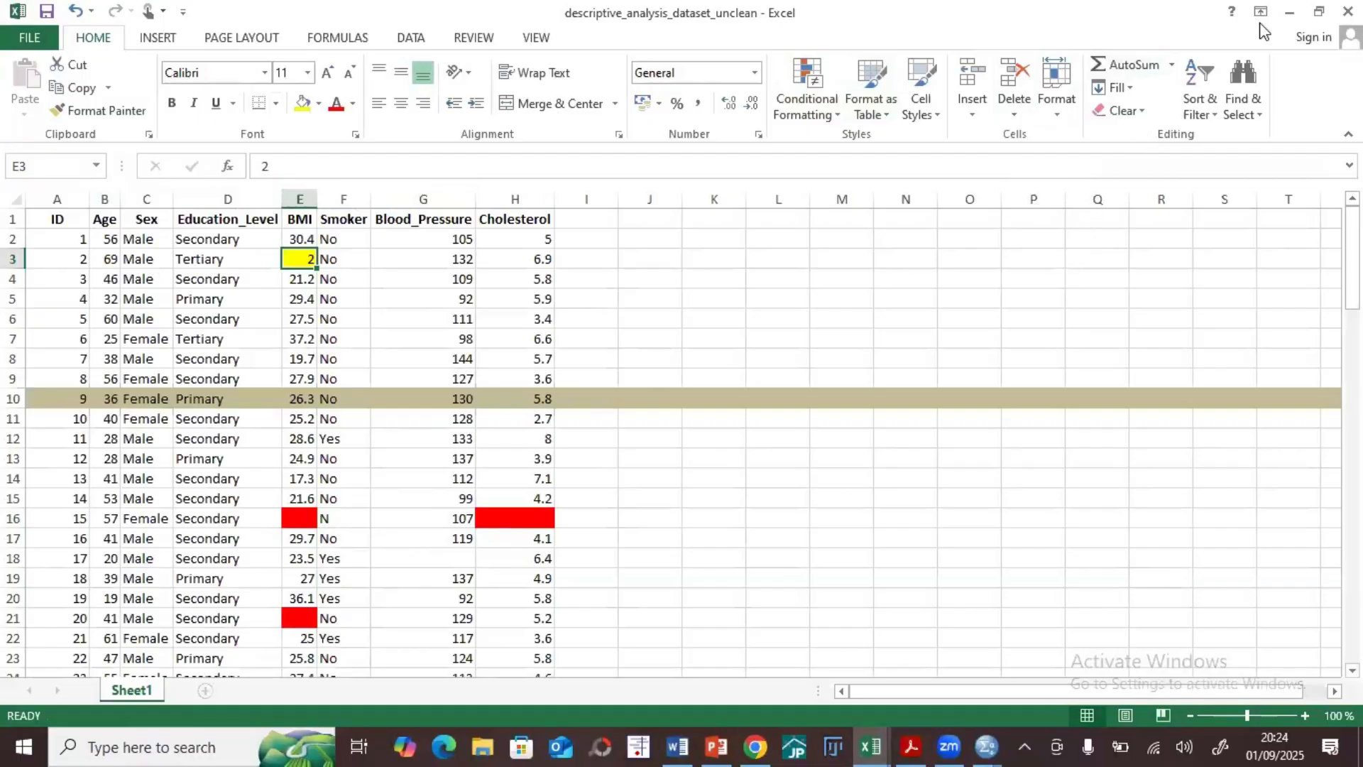
{"action": "left_click", "coordinate": [1285, 13]}
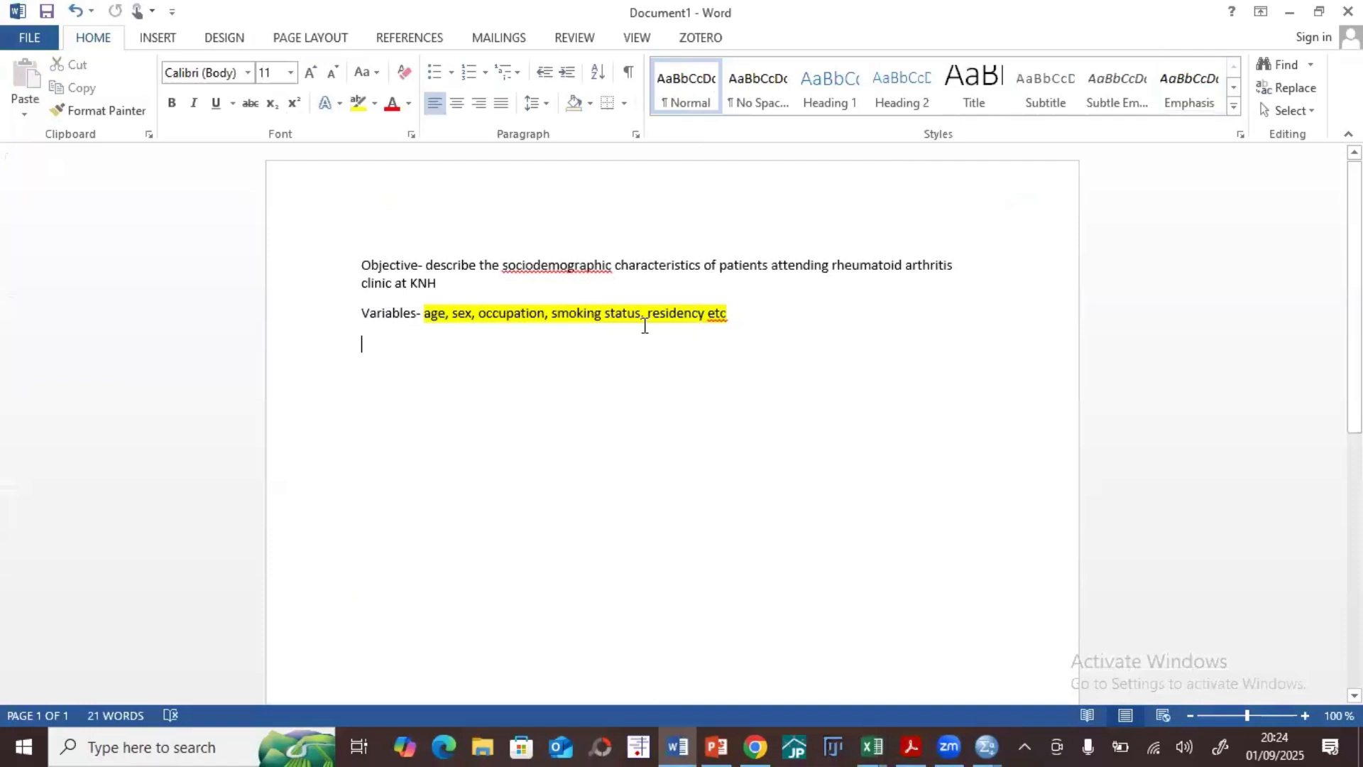
{"action": "left_click", "coordinate": [985, 746]}
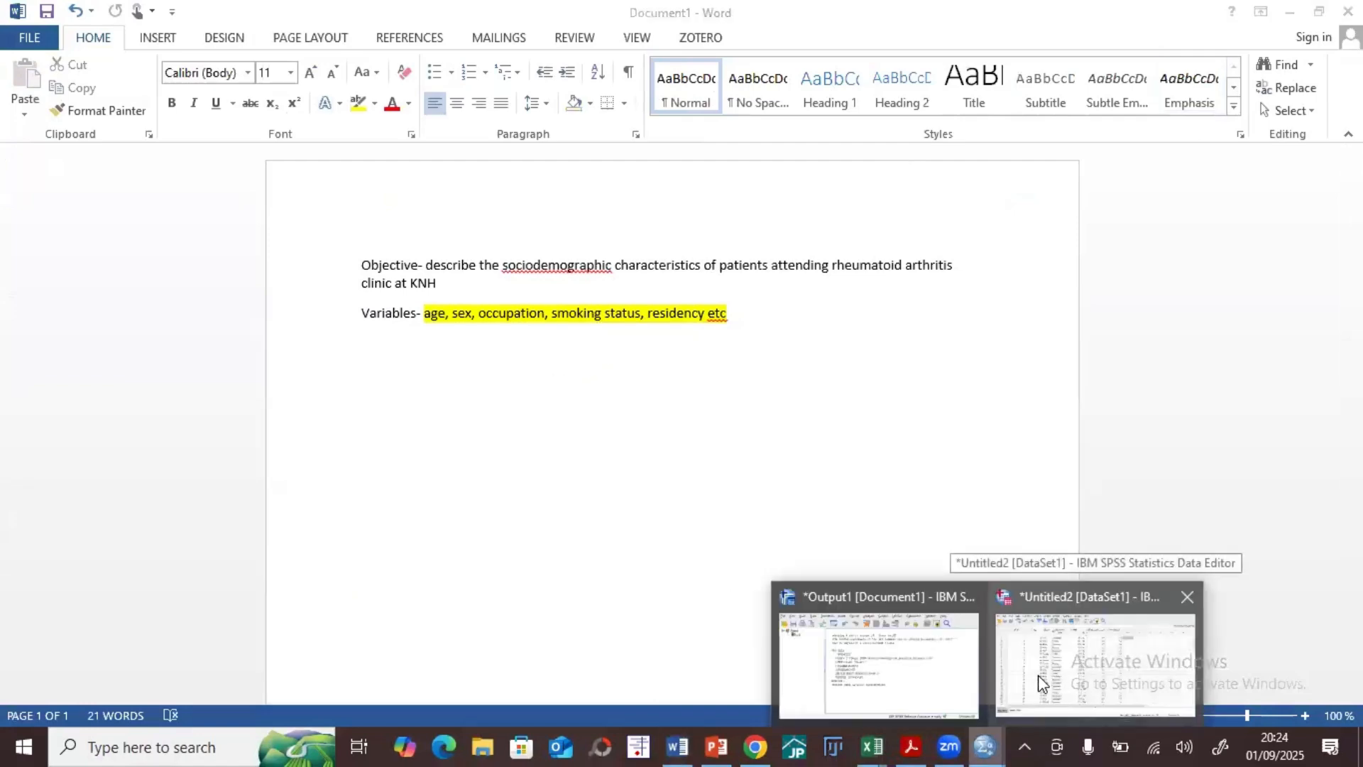
{"action": "left_click", "coordinate": [1058, 684]}
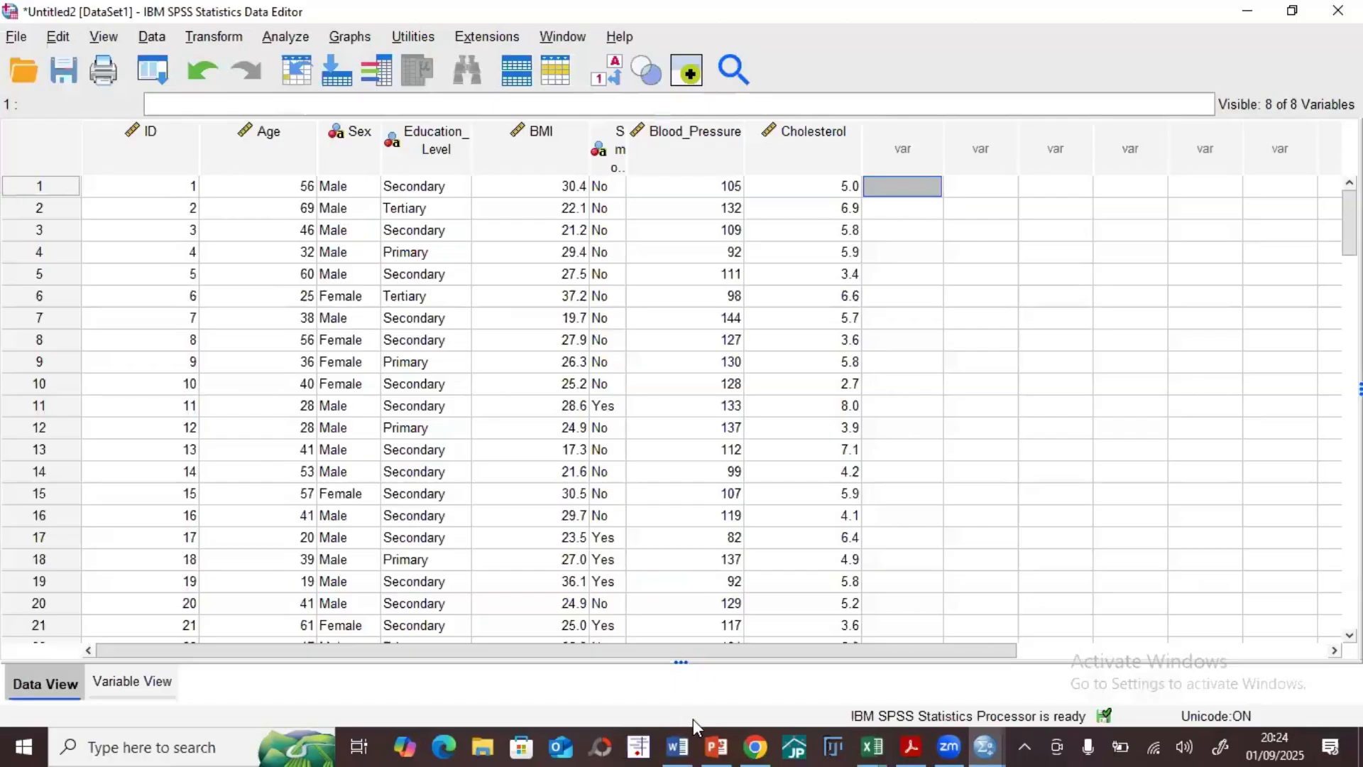
Step: Review the objectives, data cleaning and distribution points on PowerPoint's "Steps in Performing Descriptive Analysis" slide, then return to SPSS
{"action": "left_click", "coordinate": [716, 747]}
{"action": "left_click", "coordinate": [114, 377]}
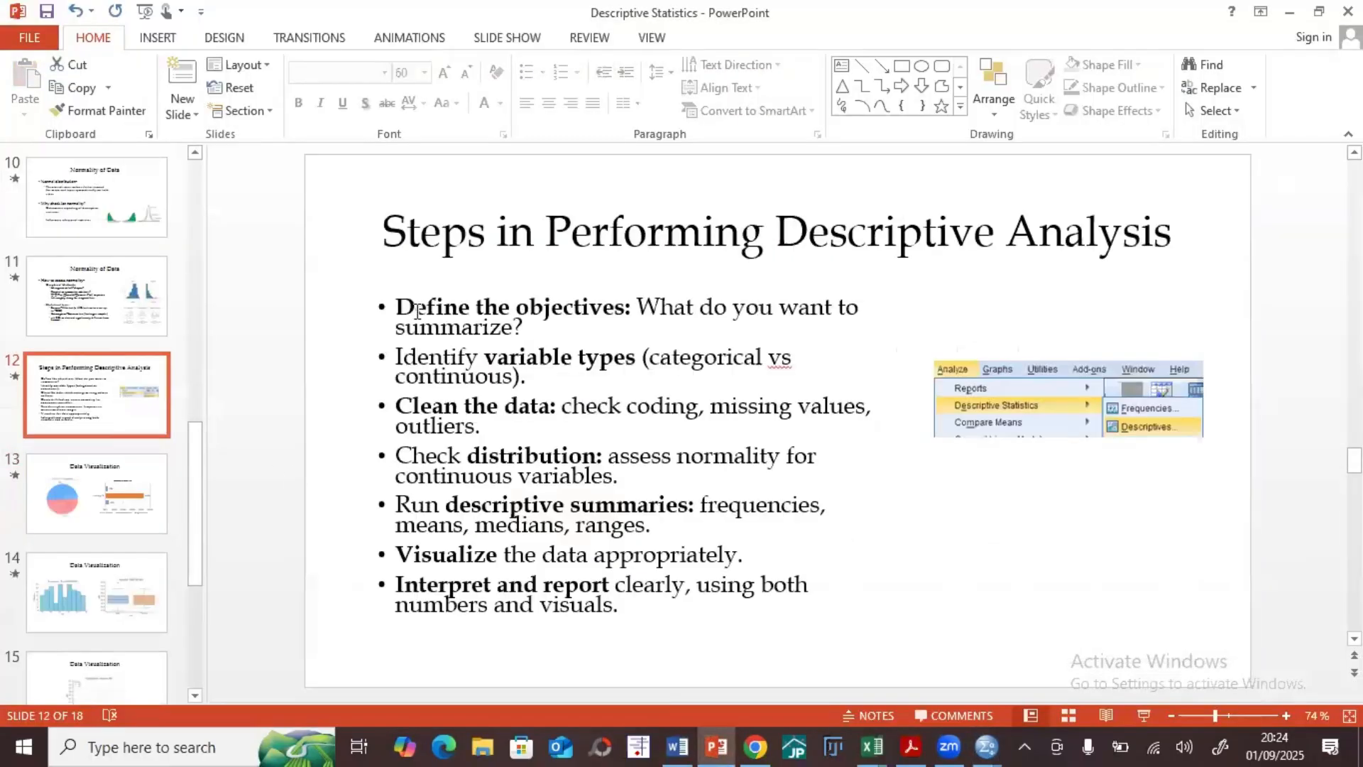
{"action": "left_click", "coordinate": [415, 306]}
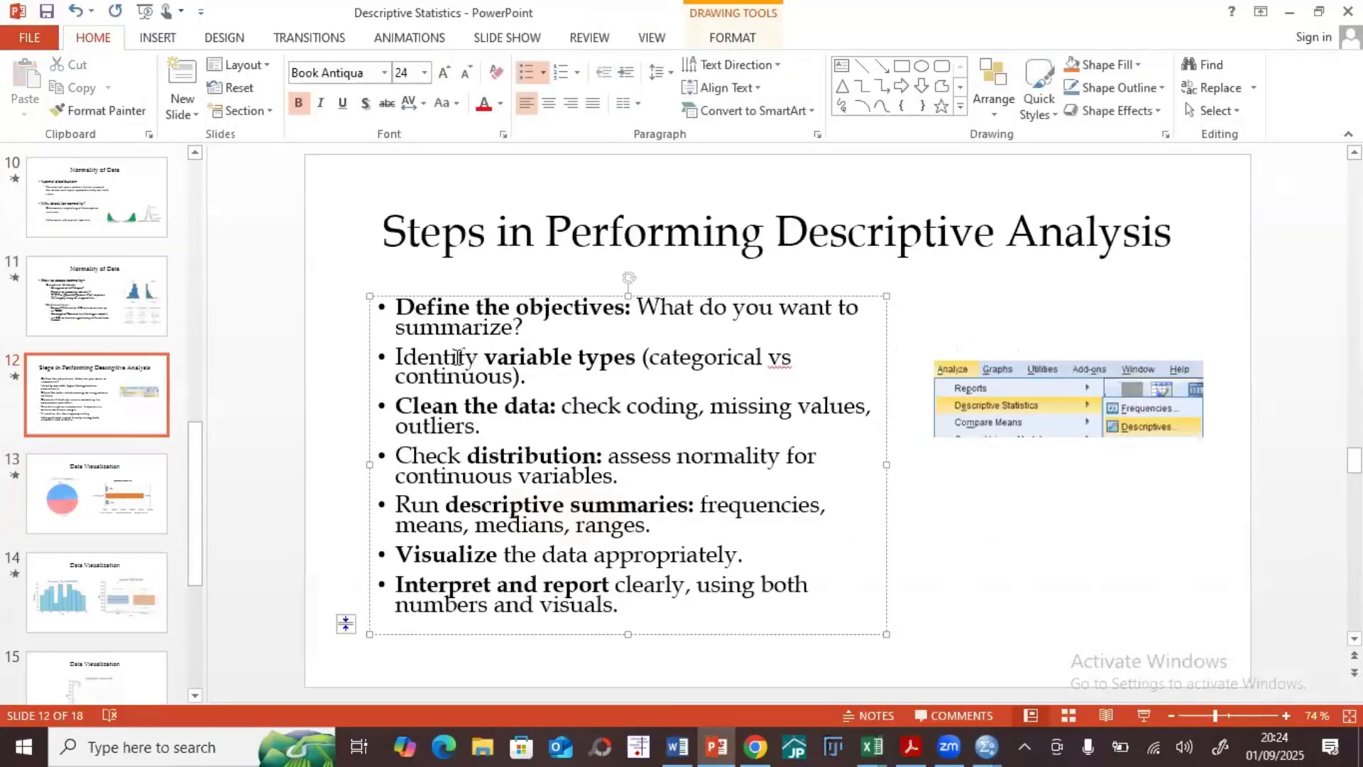
{"action": "left_click", "coordinate": [490, 407]}
{"action": "left_click", "coordinate": [539, 464]}
{"action": "left_click", "coordinate": [1291, 16]}
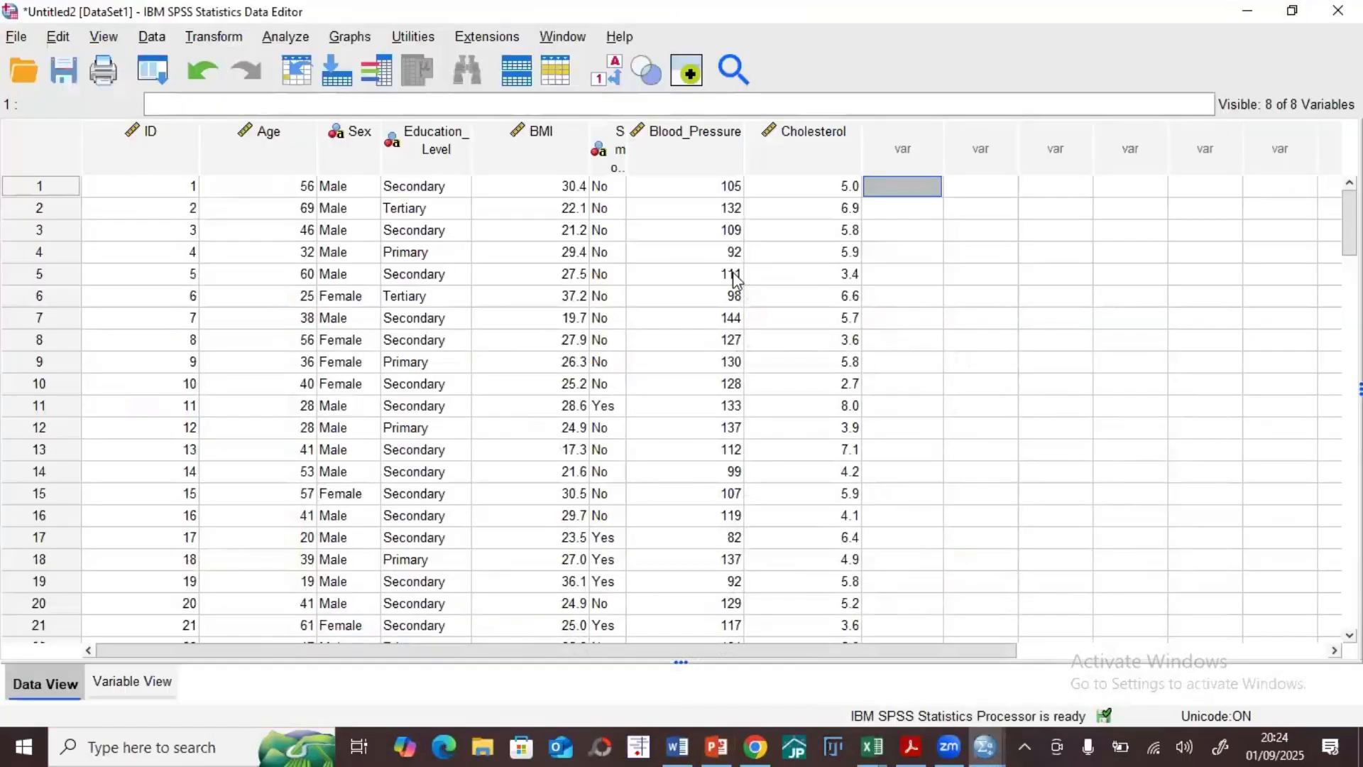
Step: Examine the continuous variables Age, BMI, Blood_Pressure and Cholesterol in the dataset
{"action": "left_click", "coordinate": [265, 146]}
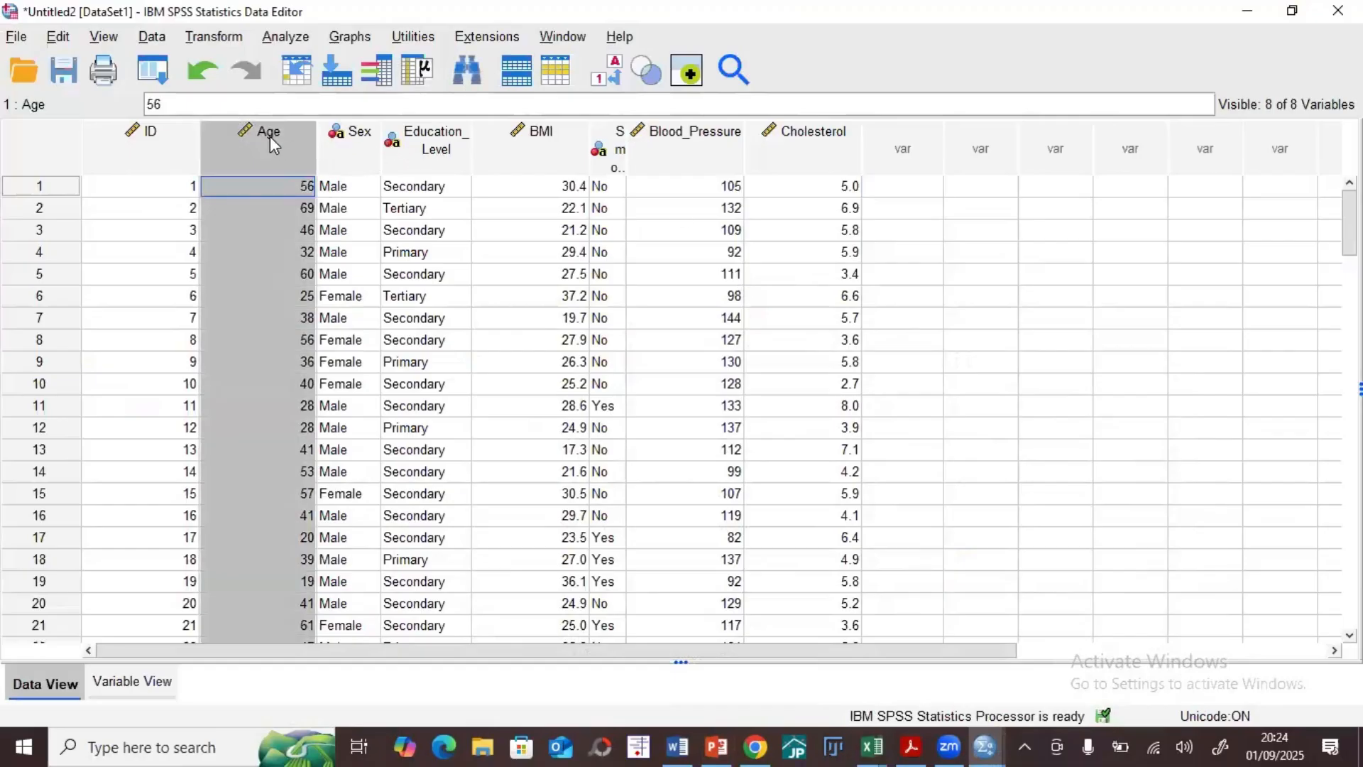
{"action": "left_click", "coordinate": [523, 147]}
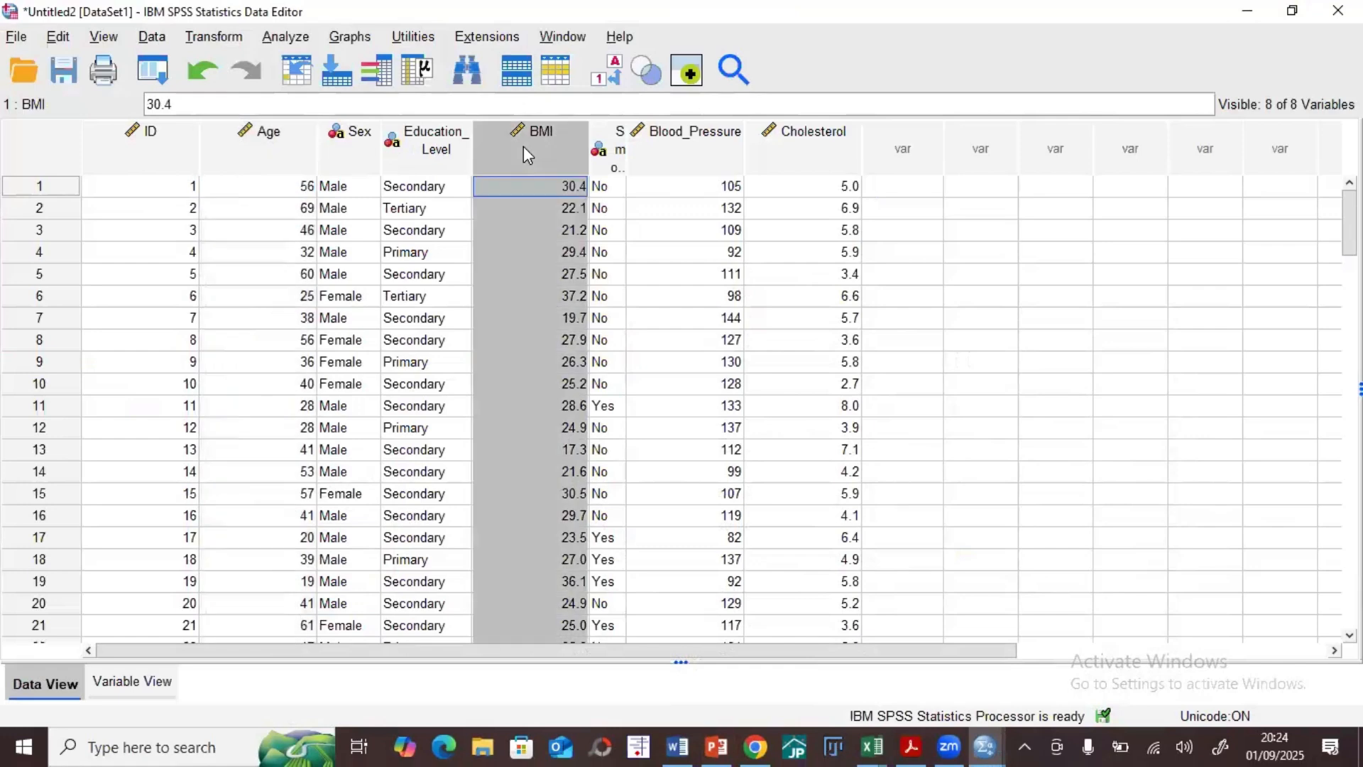
{"action": "left_click", "coordinate": [688, 157]}
{"action": "left_click", "coordinate": [809, 151]}
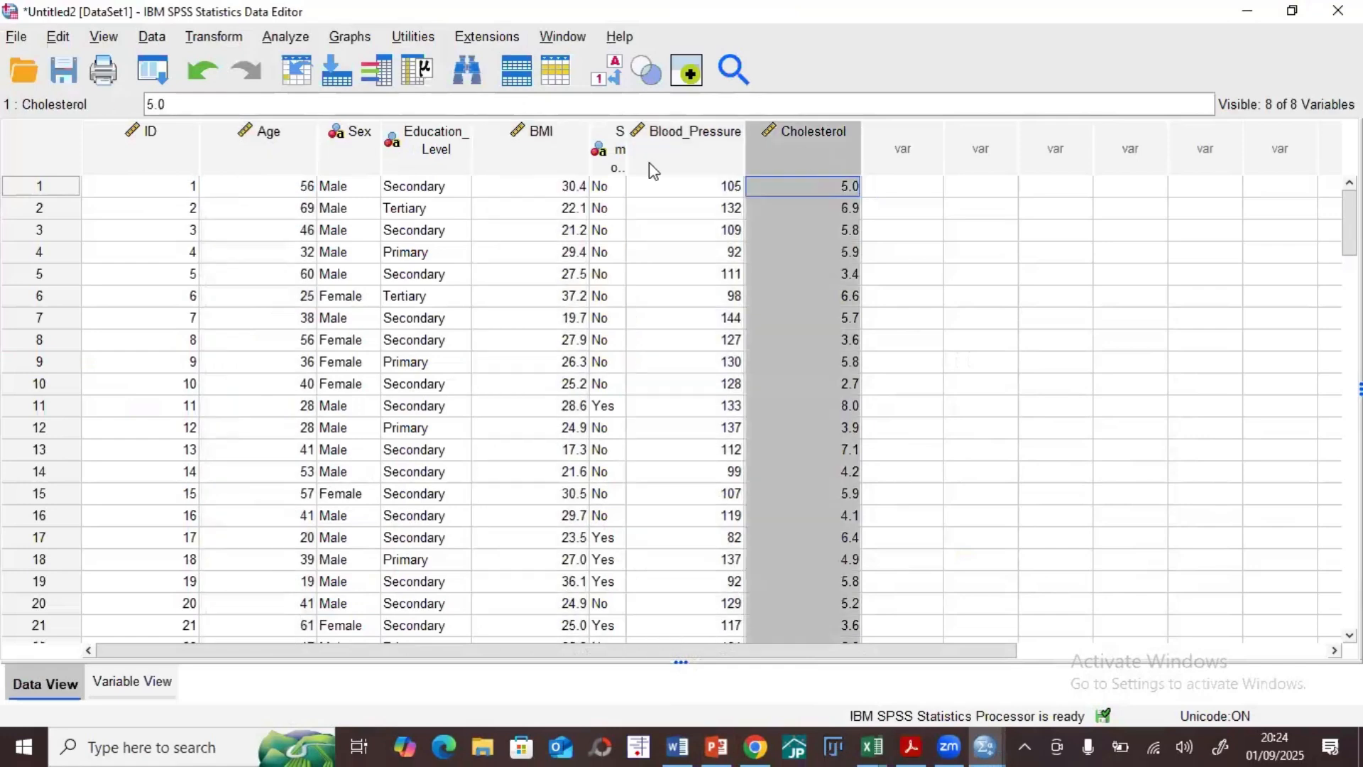
{"action": "left_click", "coordinate": [255, 167]}
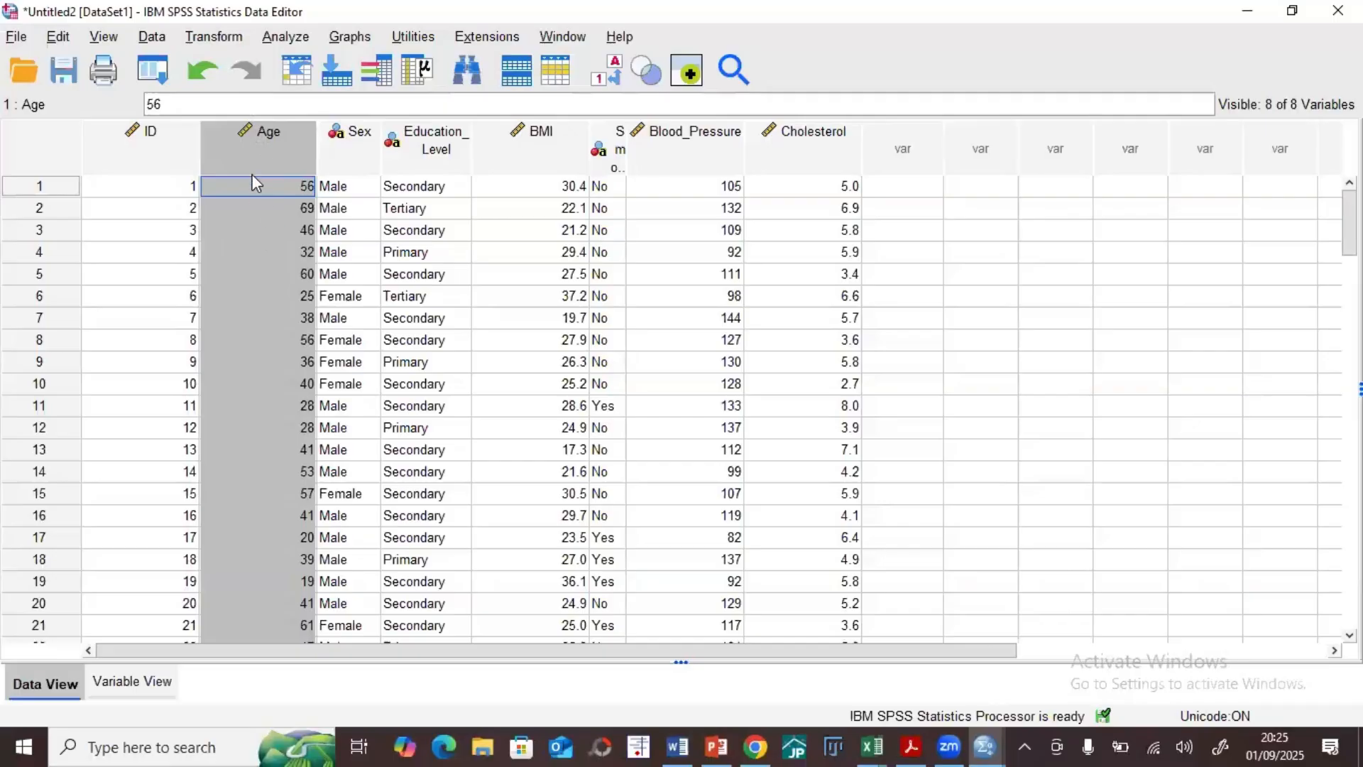
{"action": "left_click", "coordinate": [1004, 235]}
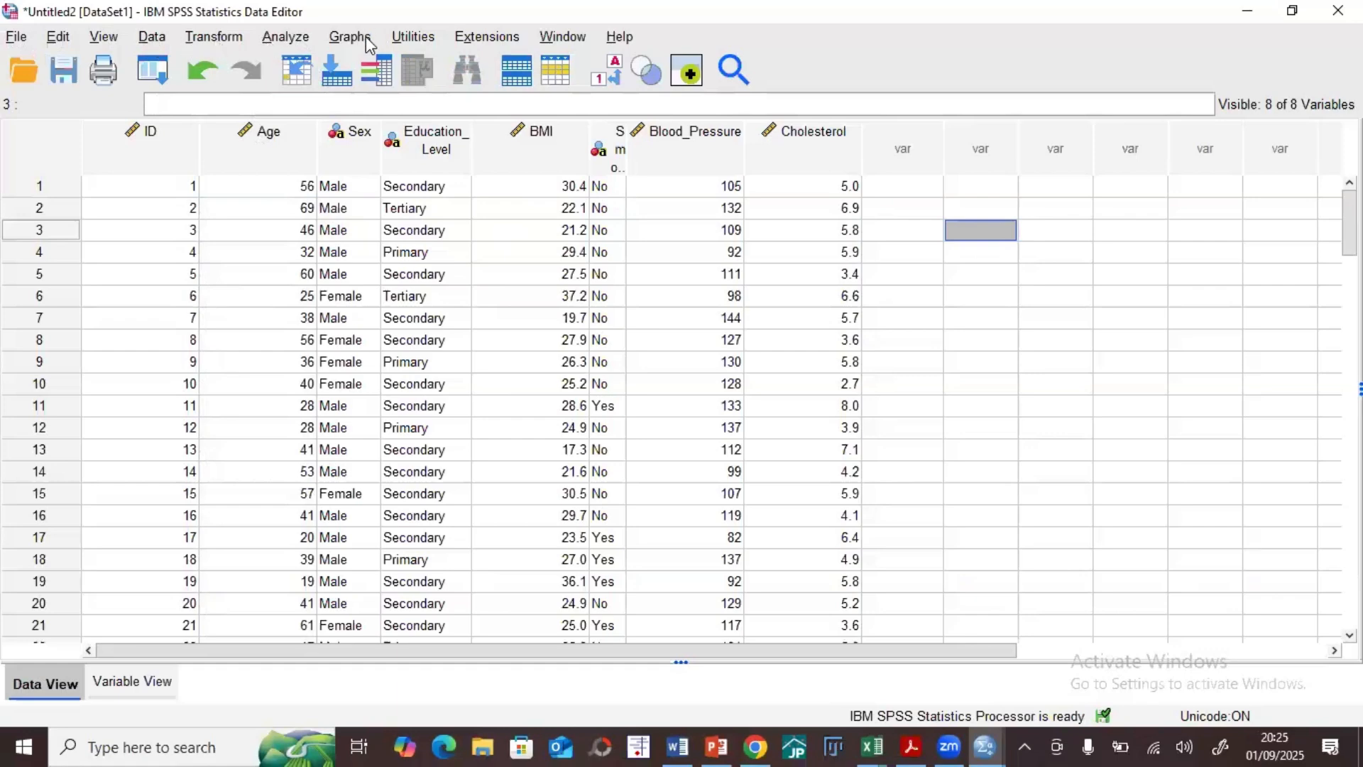
{"action": "left_click", "coordinate": [1013, 364]}
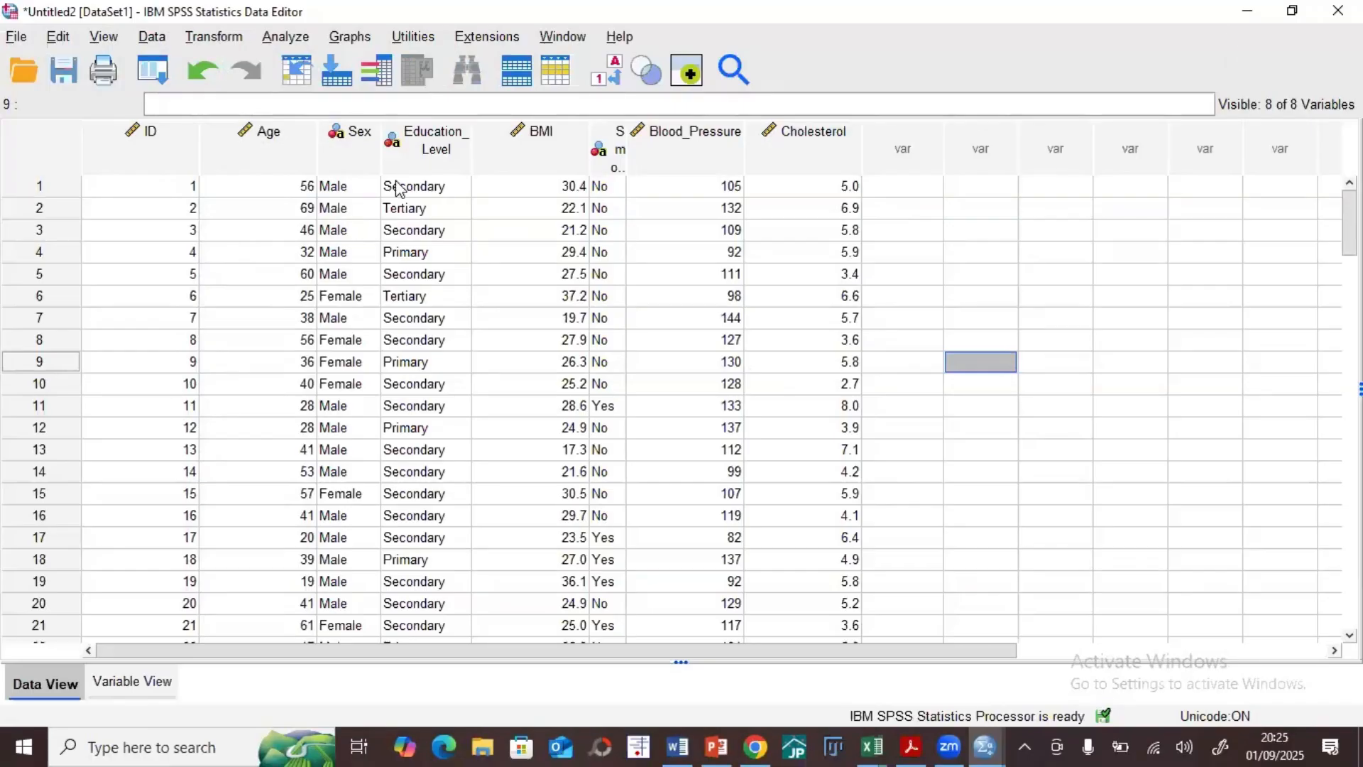
{"action": "left_click", "coordinate": [284, 37]}
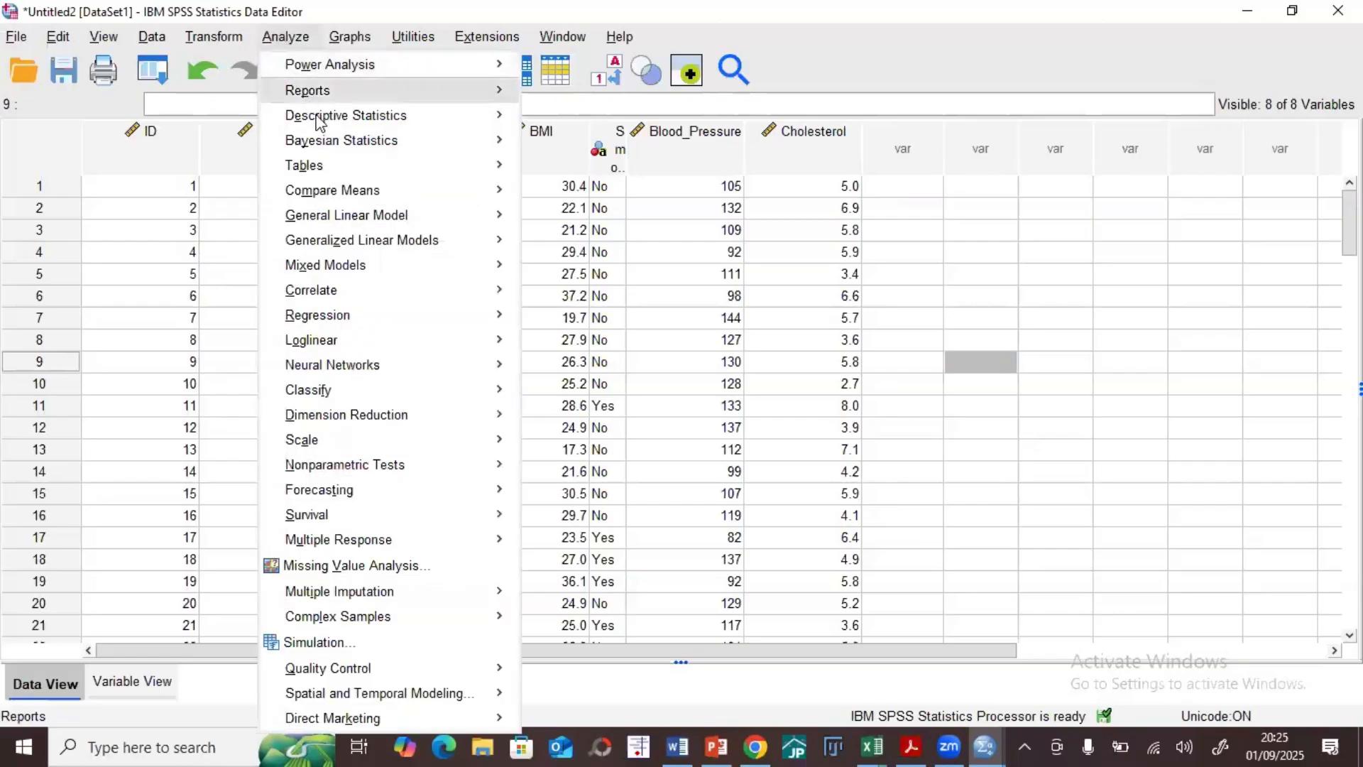
{"action": "mouse_move", "coordinate": [323, 119]}
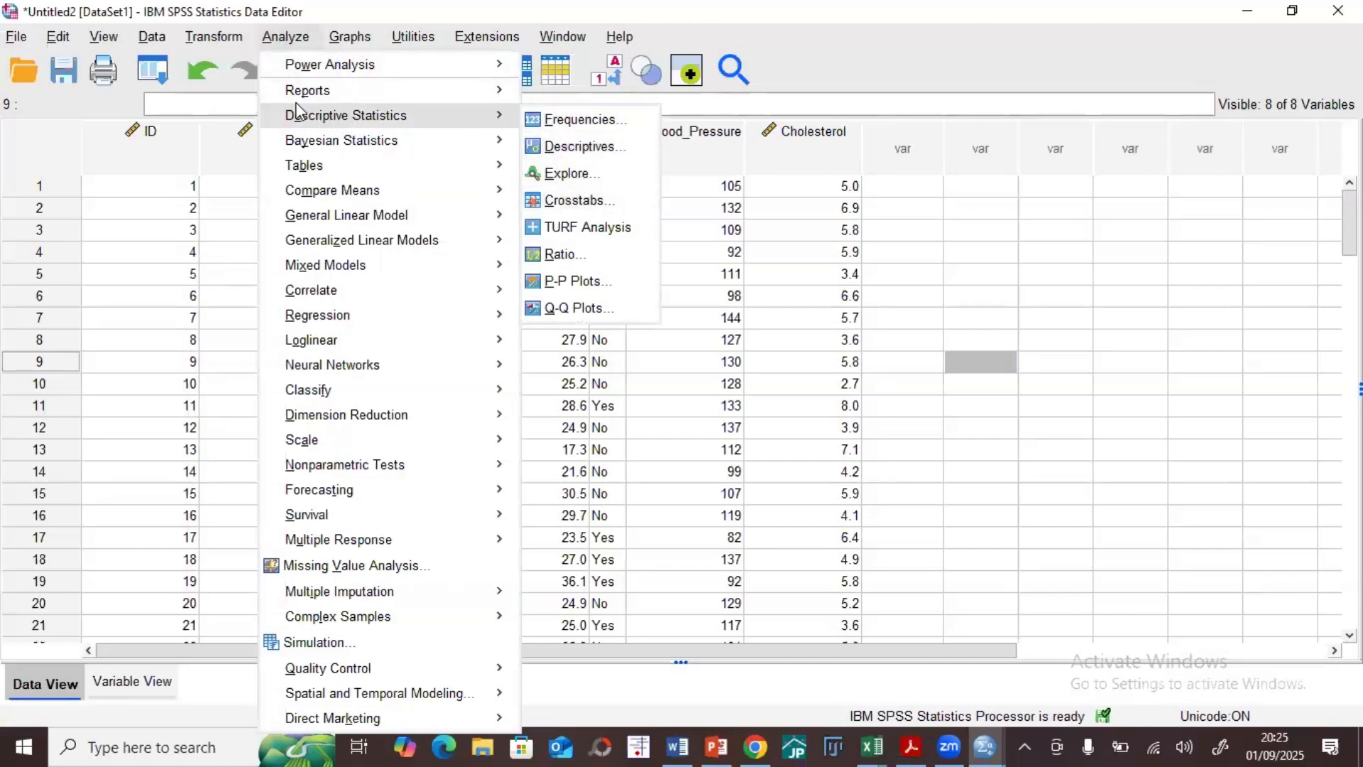
{"action": "key", "text": "Left"}
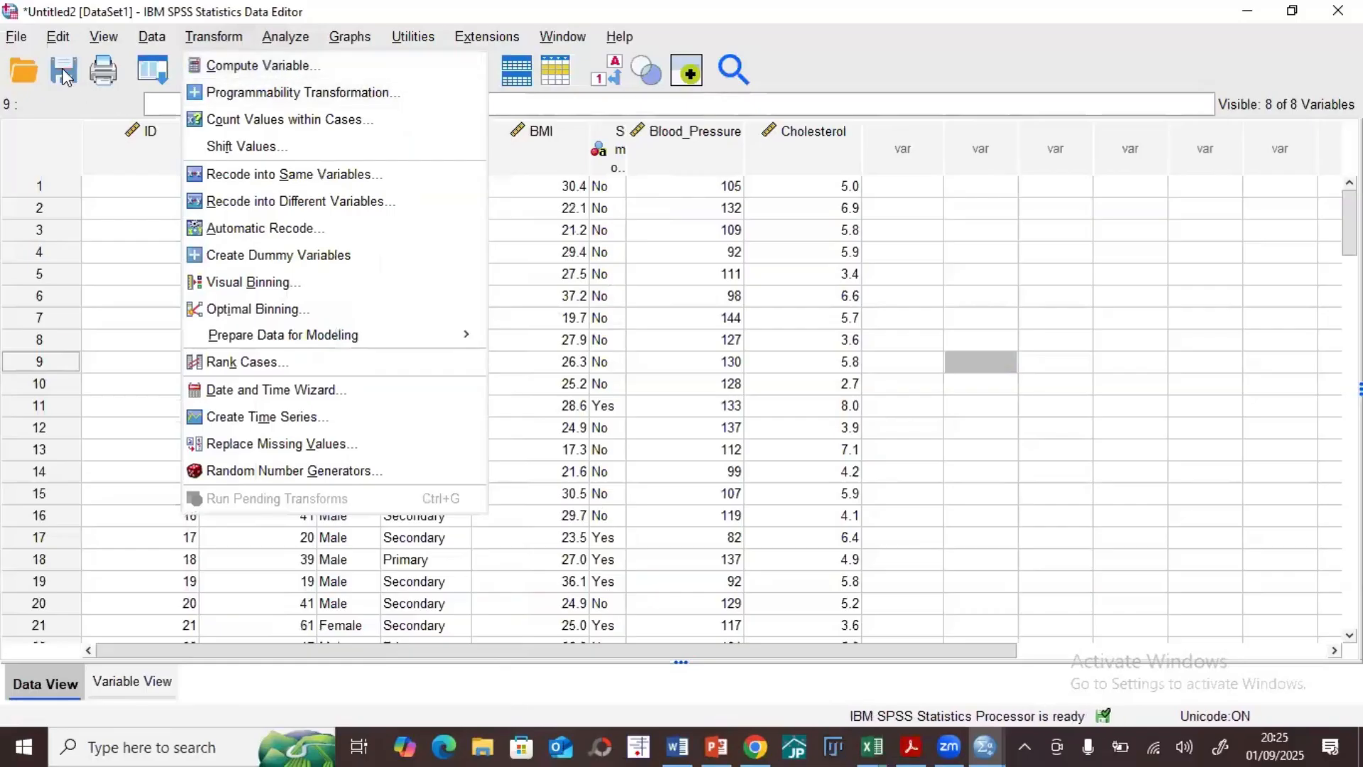
{"action": "key", "text": "Left"}
{"action": "key", "text": "Left"}
{"action": "key", "text": "Right"}
Step: Start an Explore analysis with Age, BMI, Blood_Pressure and Cholesterol in the dependent list
{"action": "left_click", "coordinate": [282, 39]}
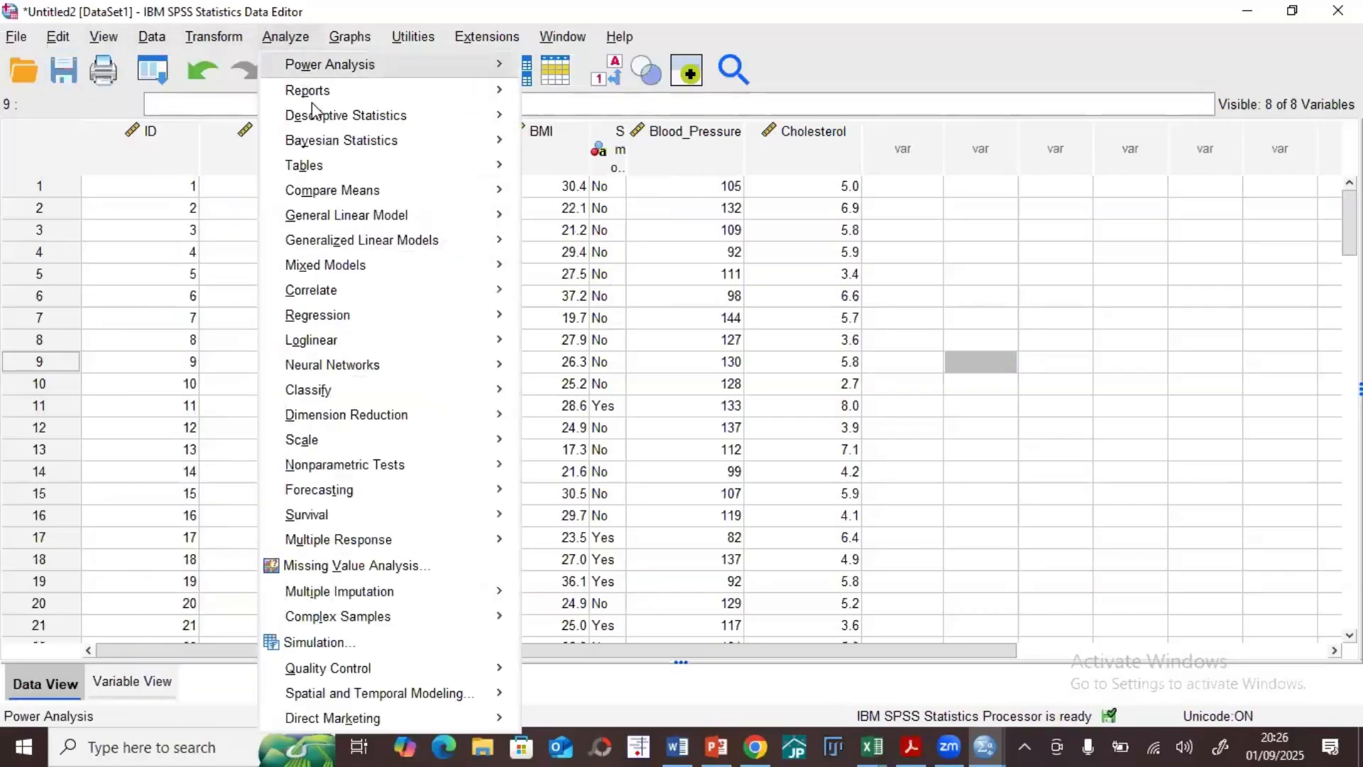
{"action": "mouse_move", "coordinate": [372, 118]}
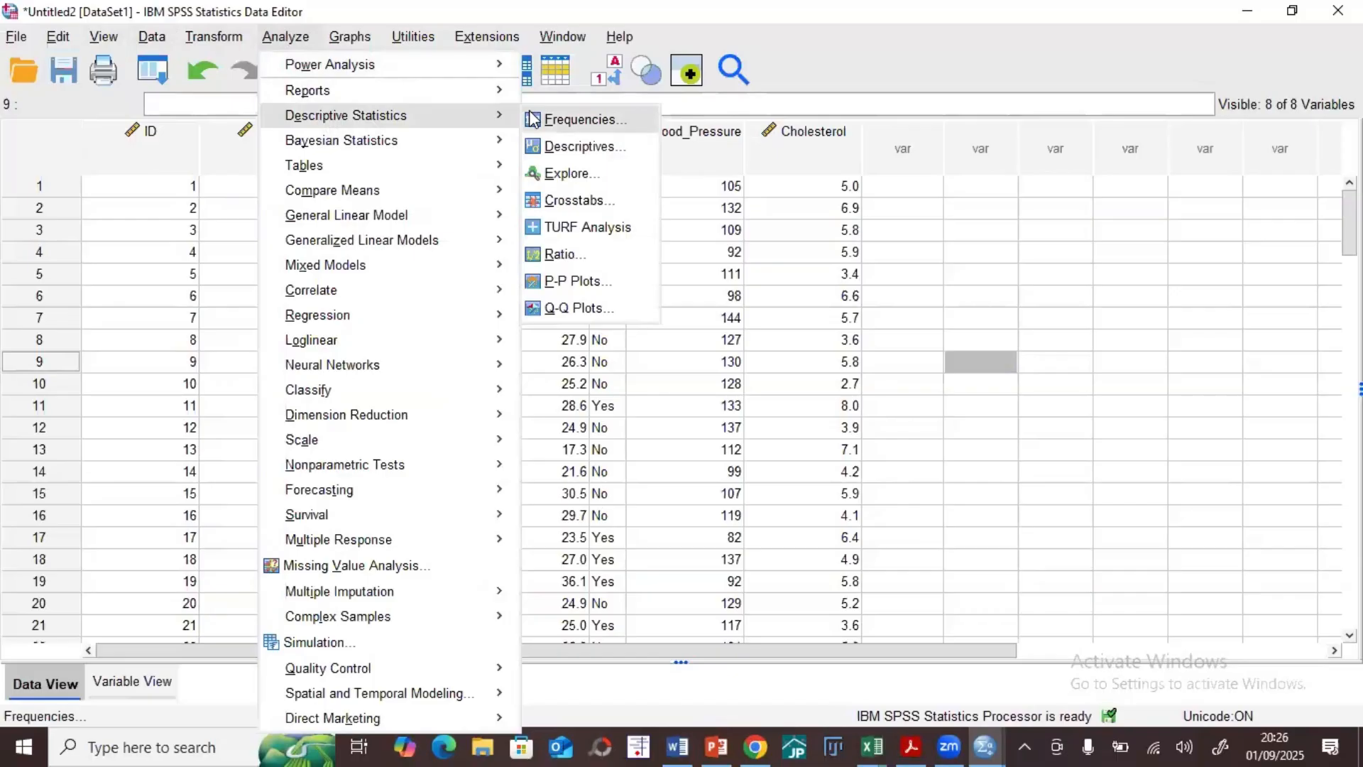
{"action": "left_click", "coordinate": [572, 176]}
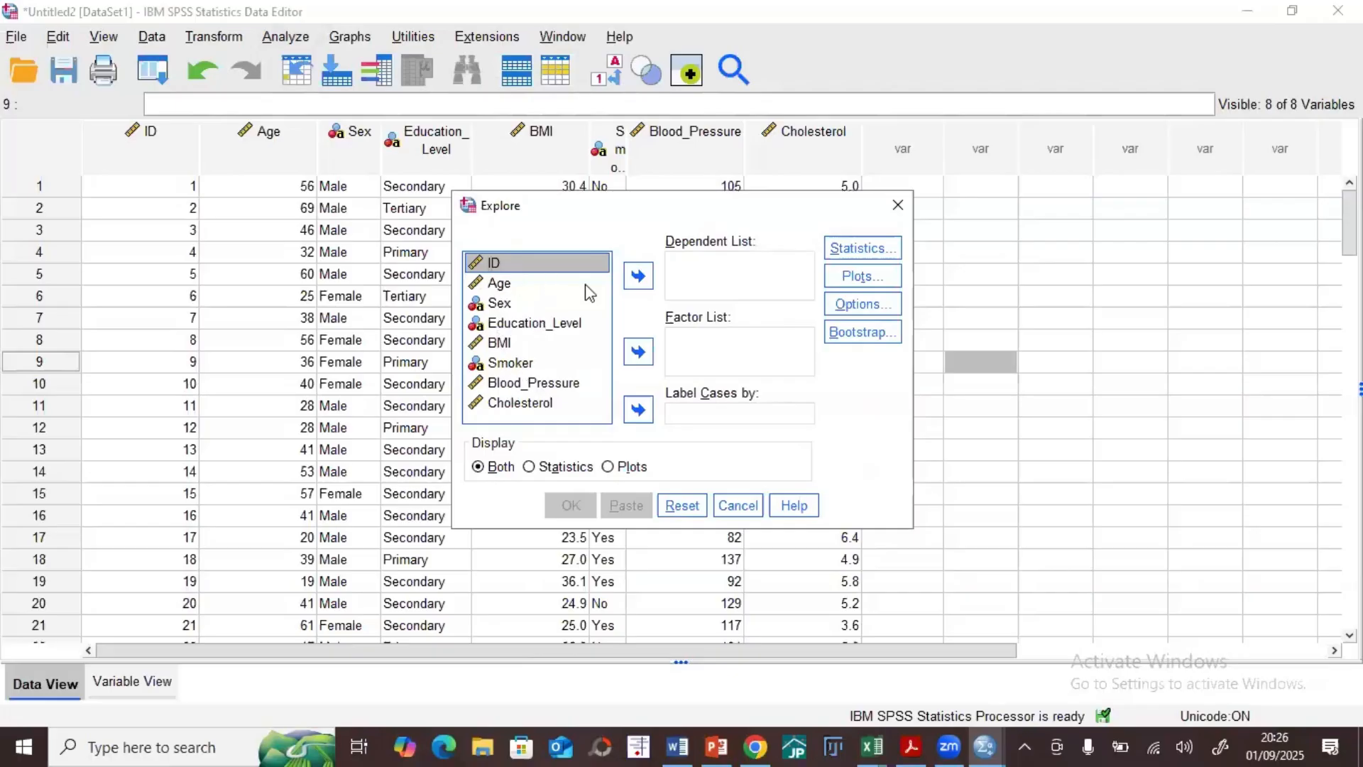
{"action": "left_click", "coordinate": [715, 270]}
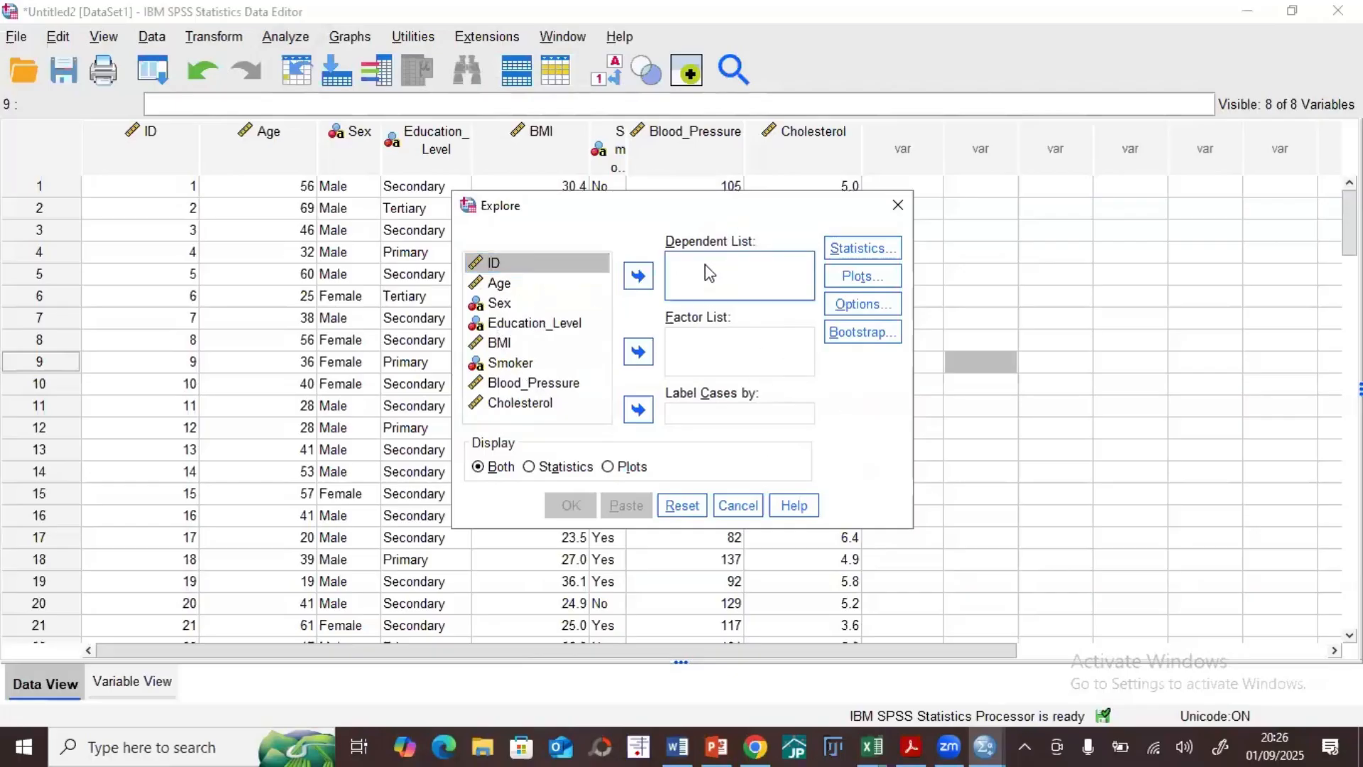
{"action": "left_click", "coordinate": [497, 284]}
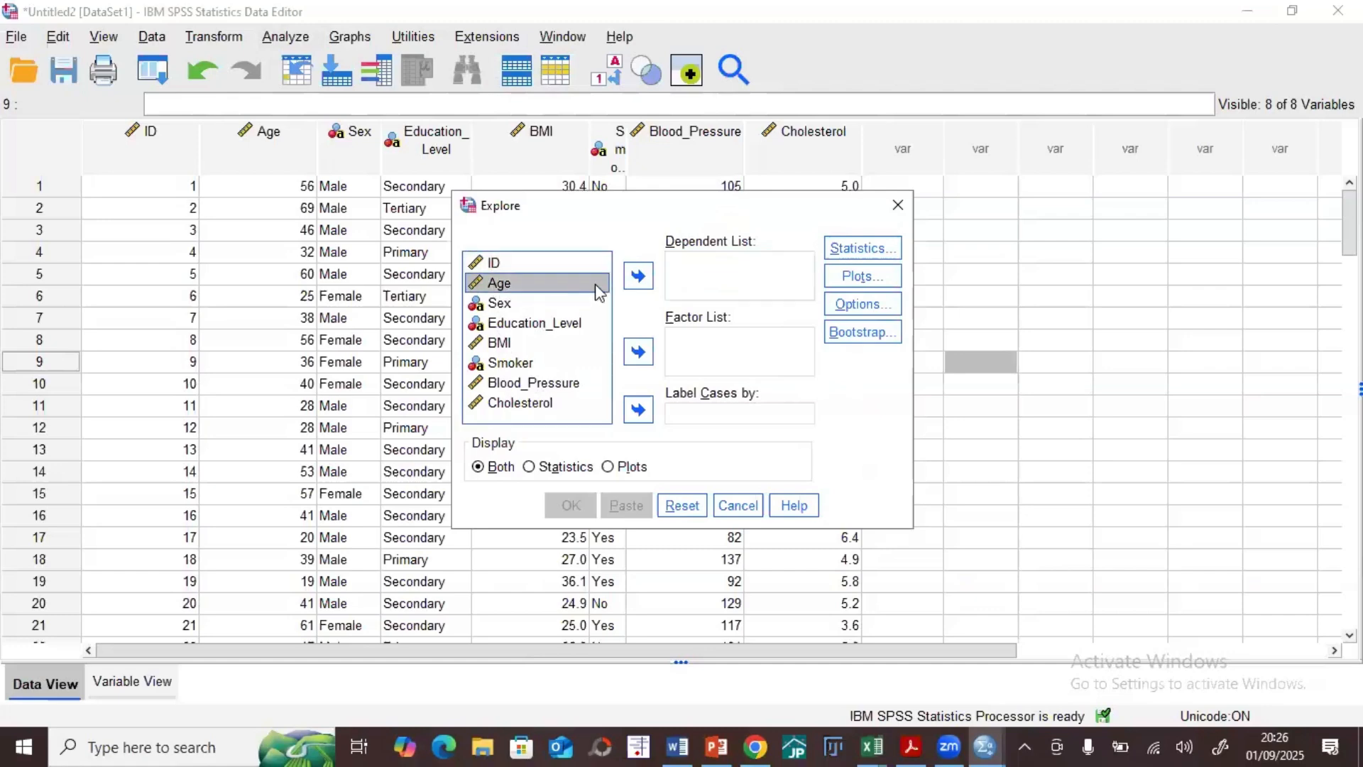
{"action": "left_click", "coordinate": [639, 277]}
{"action": "left_click", "coordinate": [501, 324]}
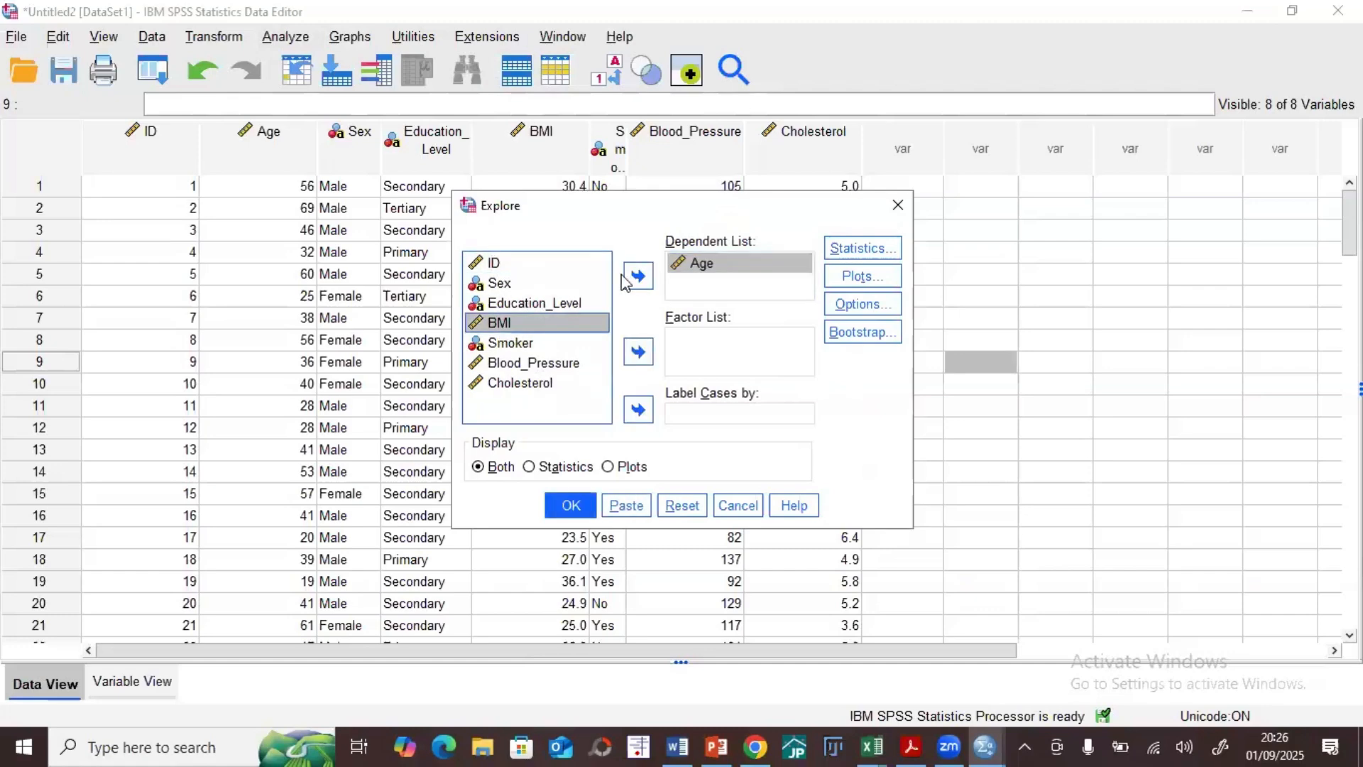
{"action": "left_click", "coordinate": [638, 277]}
{"action": "left_click", "coordinate": [526, 343]}
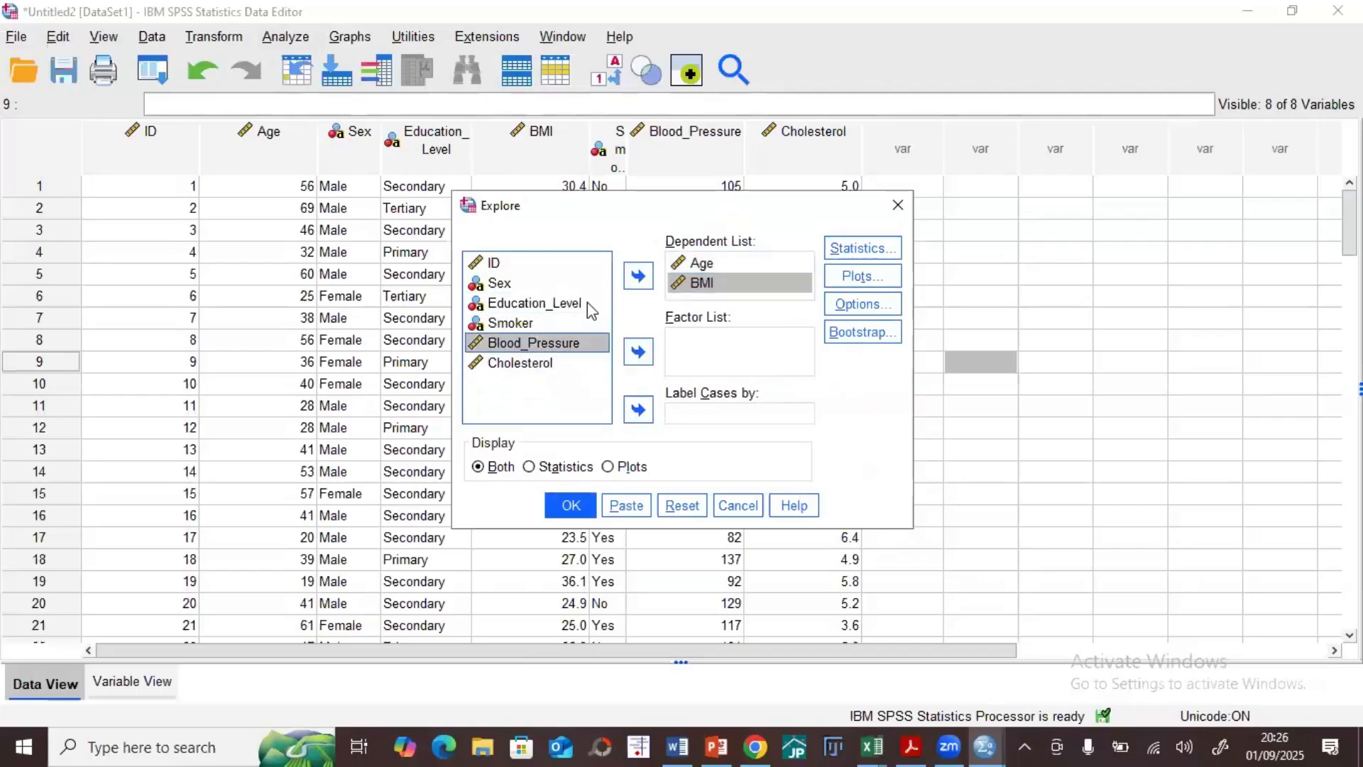
{"action": "left_click", "coordinate": [636, 279]}
{"action": "left_click", "coordinate": [533, 344]}
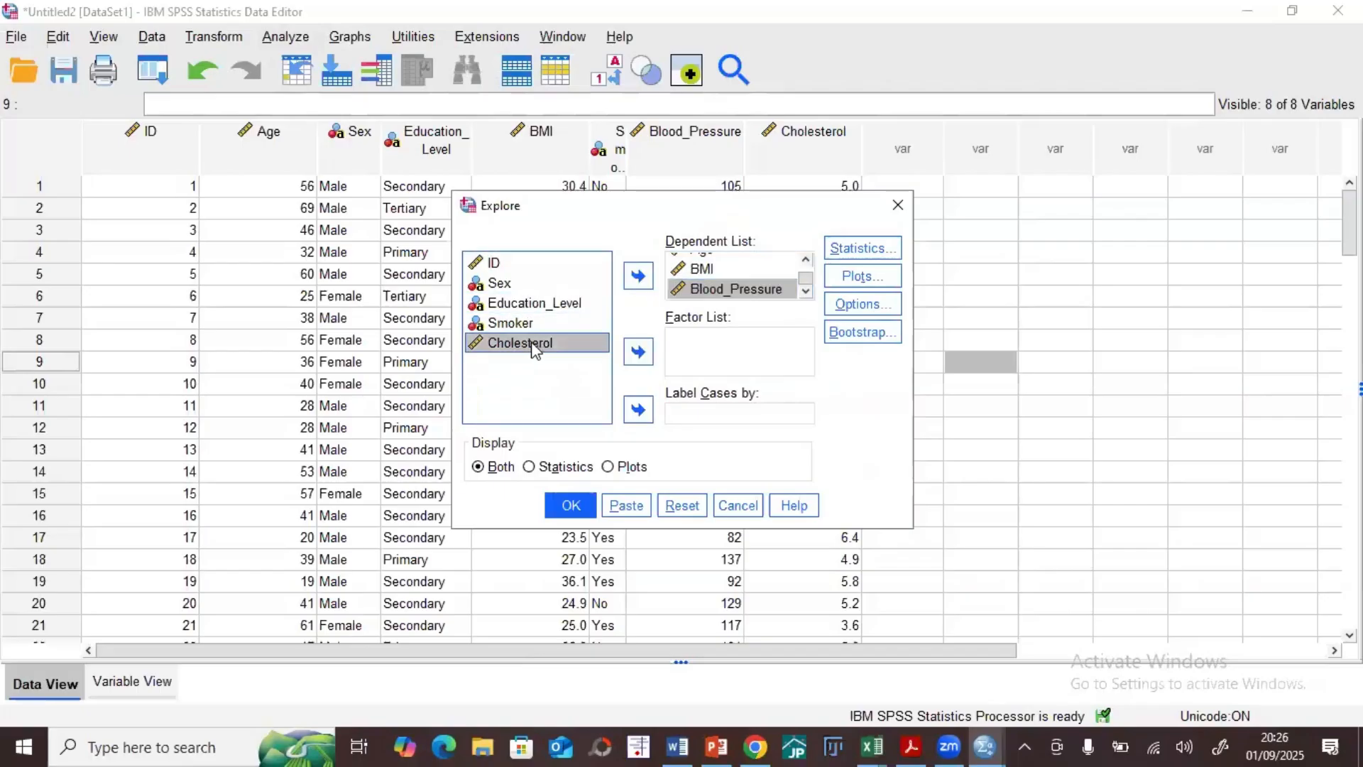
{"action": "left_click", "coordinate": [637, 277]}
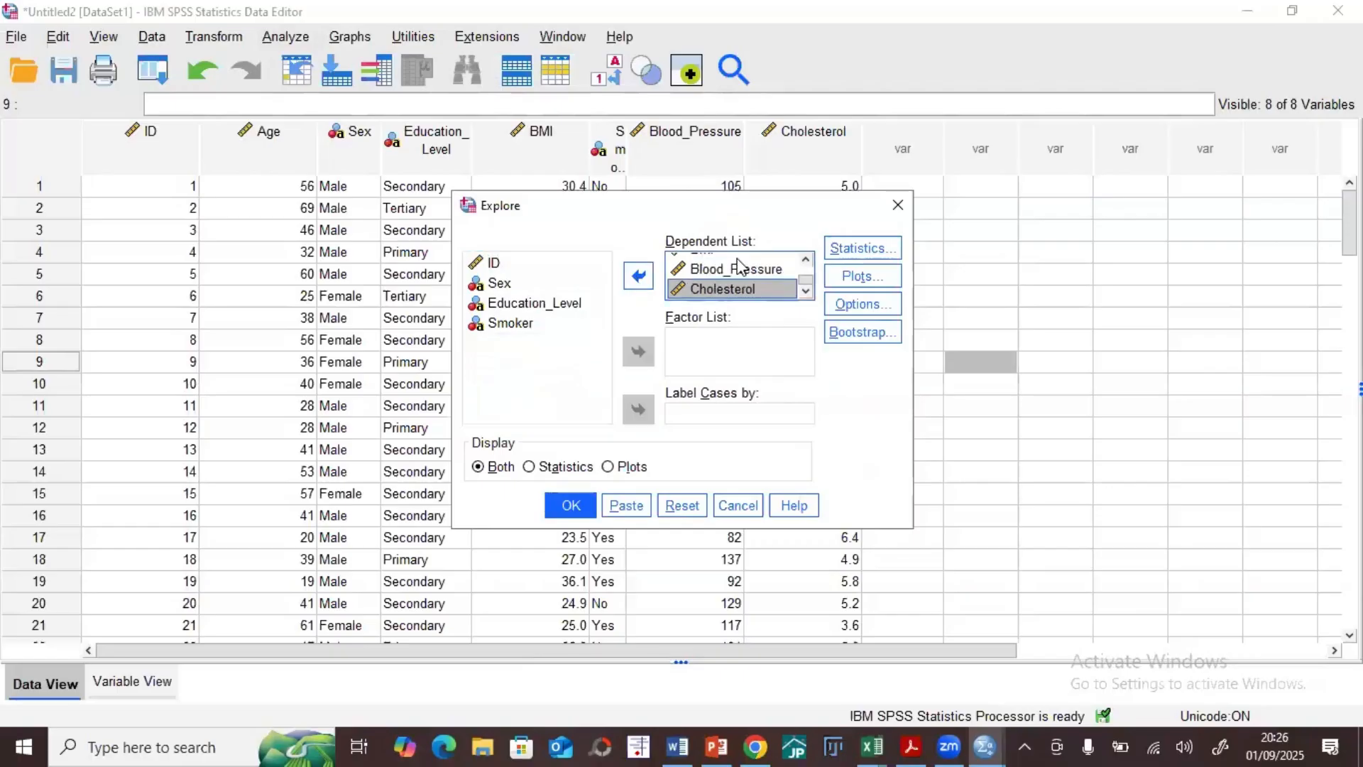
{"action": "scroll", "coordinate": [710, 278], "scroll_direction": "up", "scroll_amount": 2}
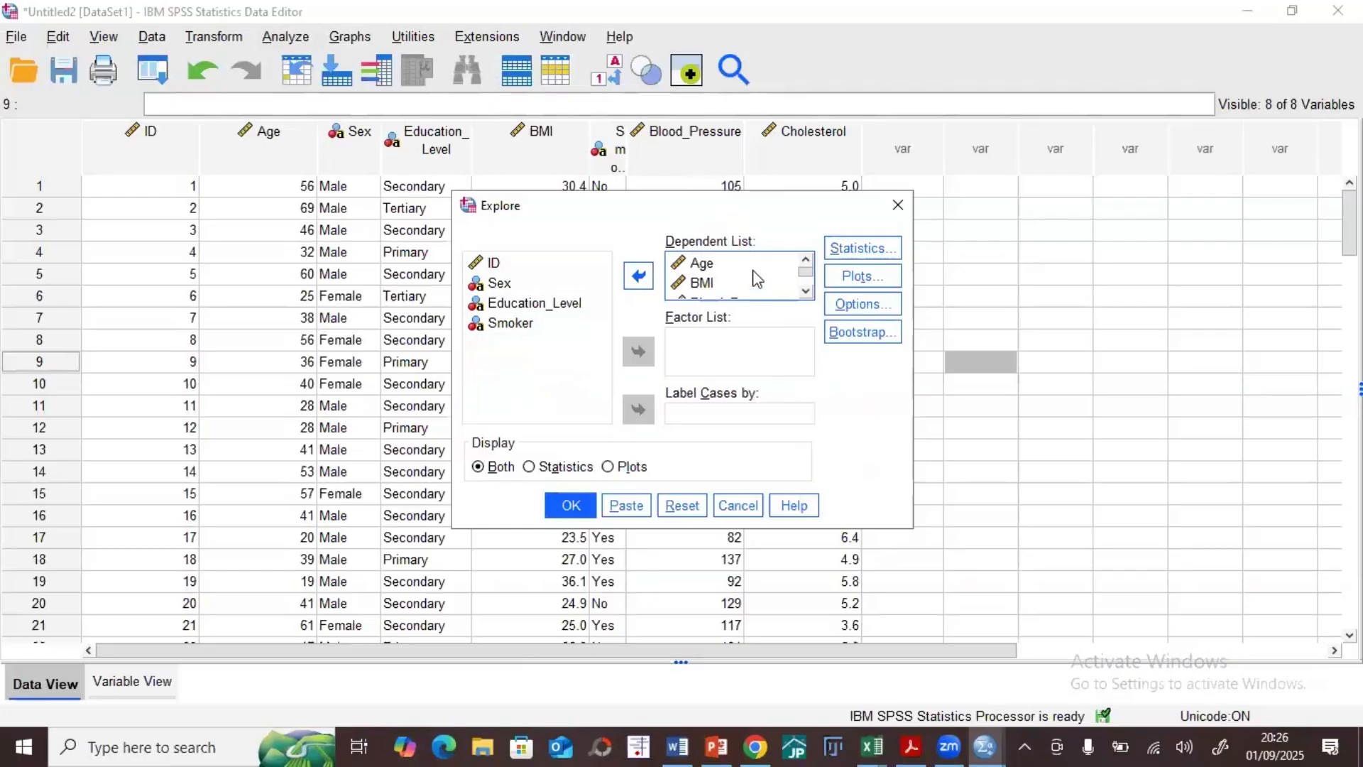
Step: Configure the Explore plots to include histograms and normality plots with tests, and leave out stem-and-leaf
{"action": "left_click", "coordinate": [850, 282]}
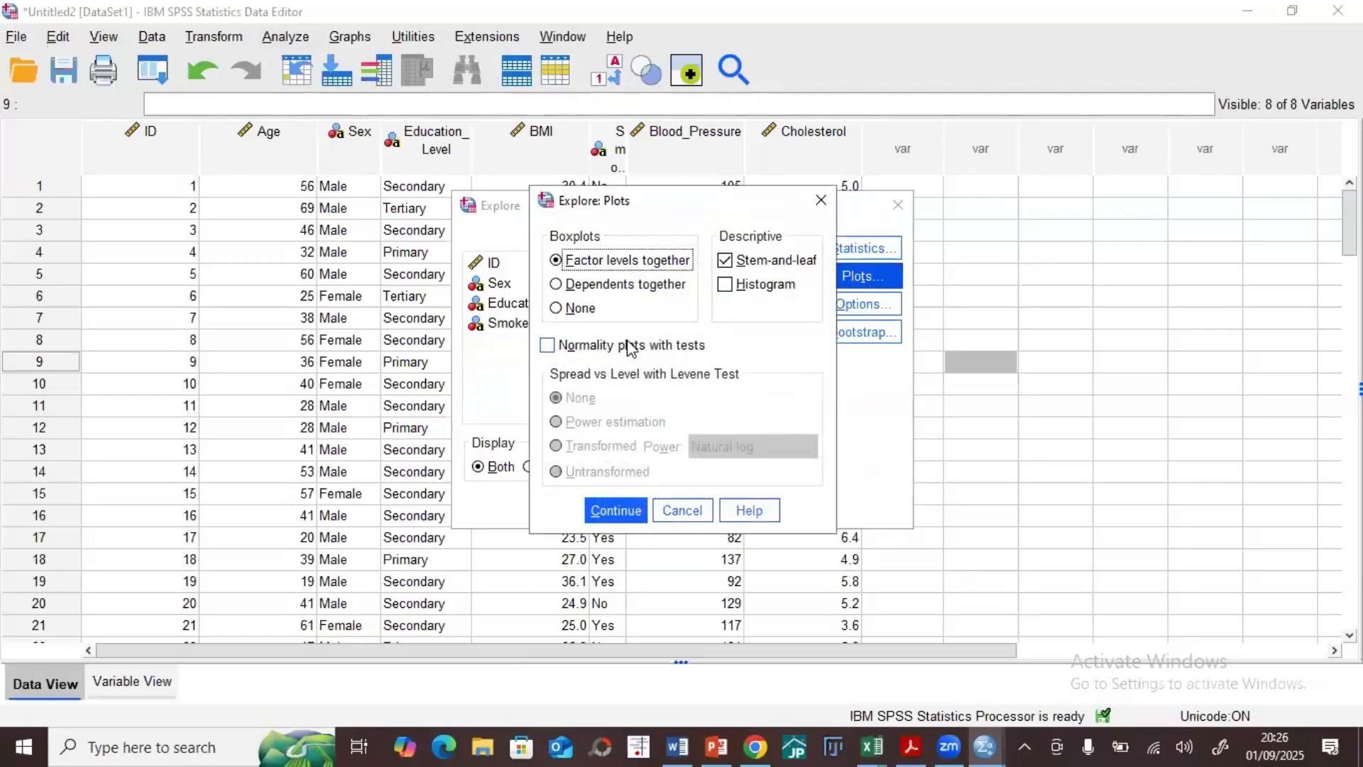
{"action": "left_click", "coordinate": [819, 203]}
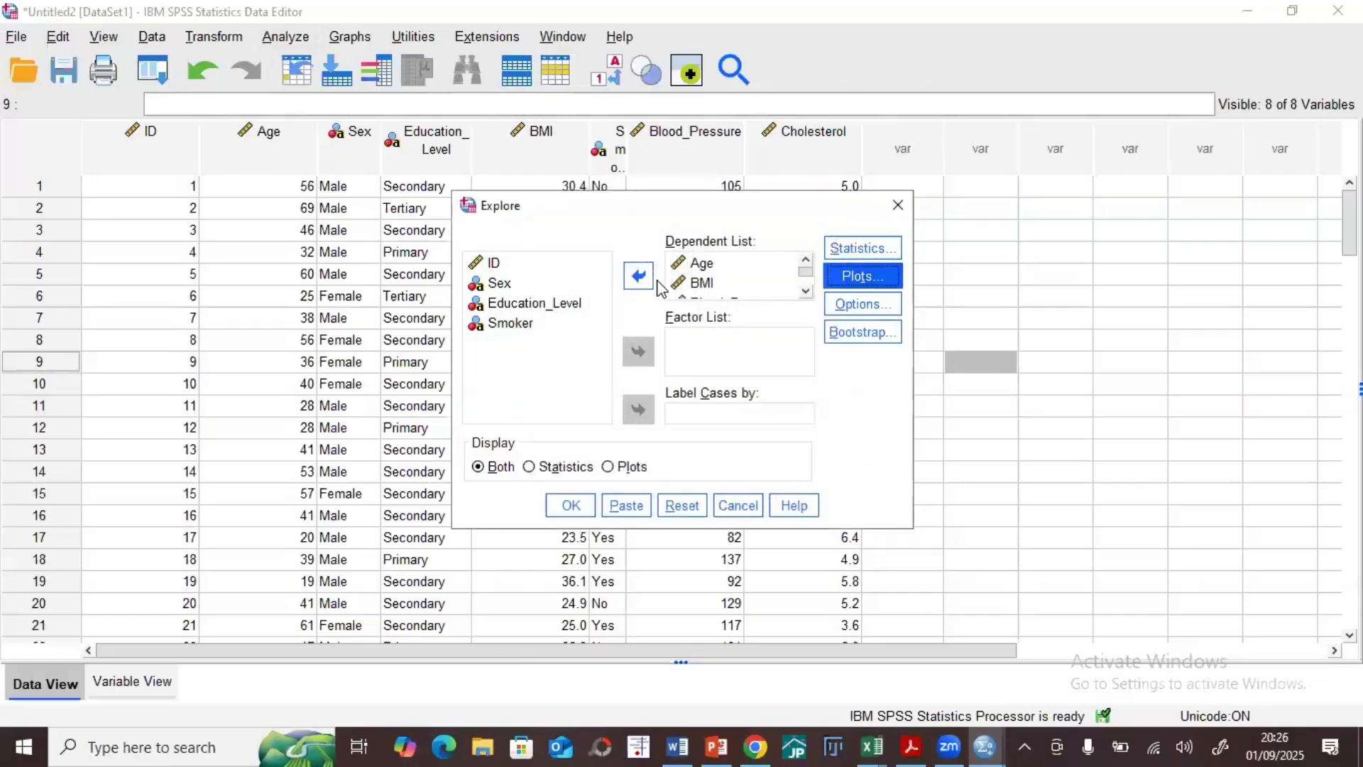
{"action": "left_click", "coordinate": [857, 278]}
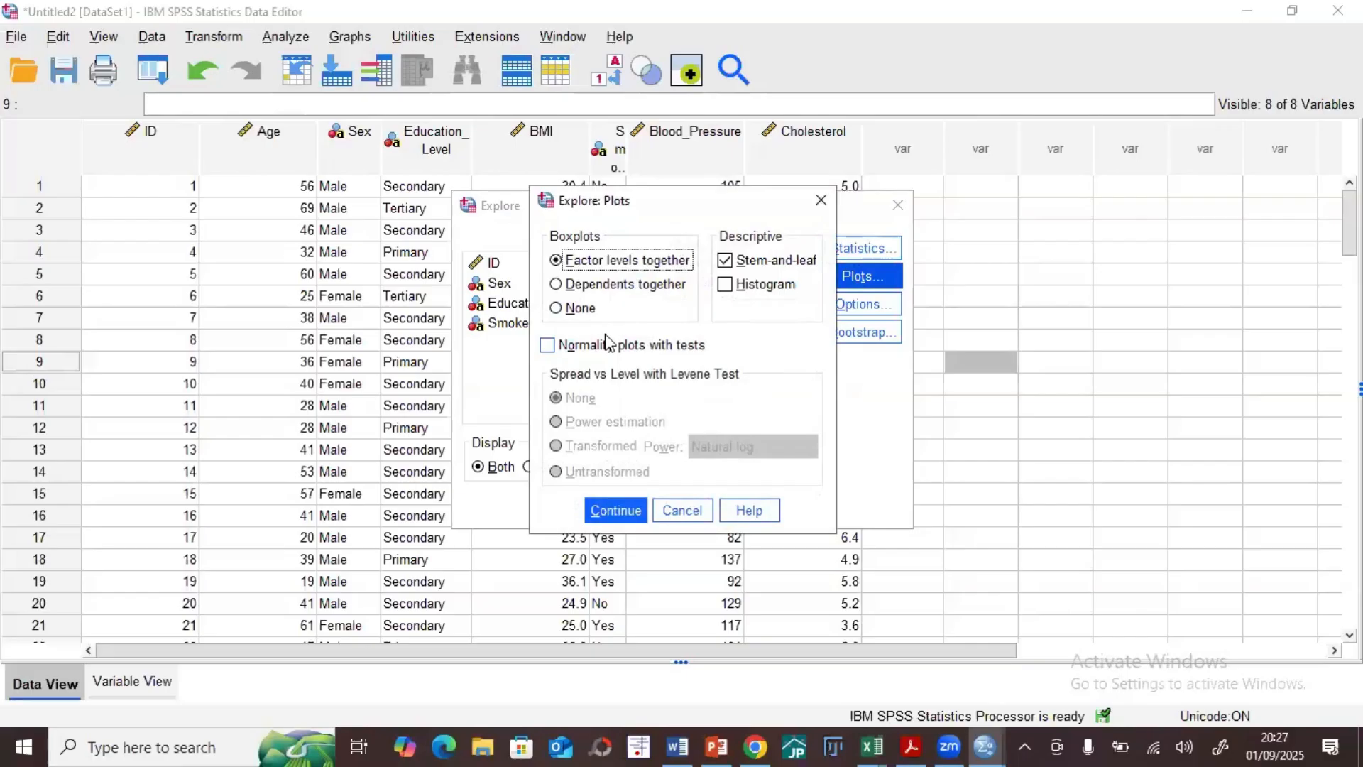
{"action": "left_click", "coordinate": [726, 284]}
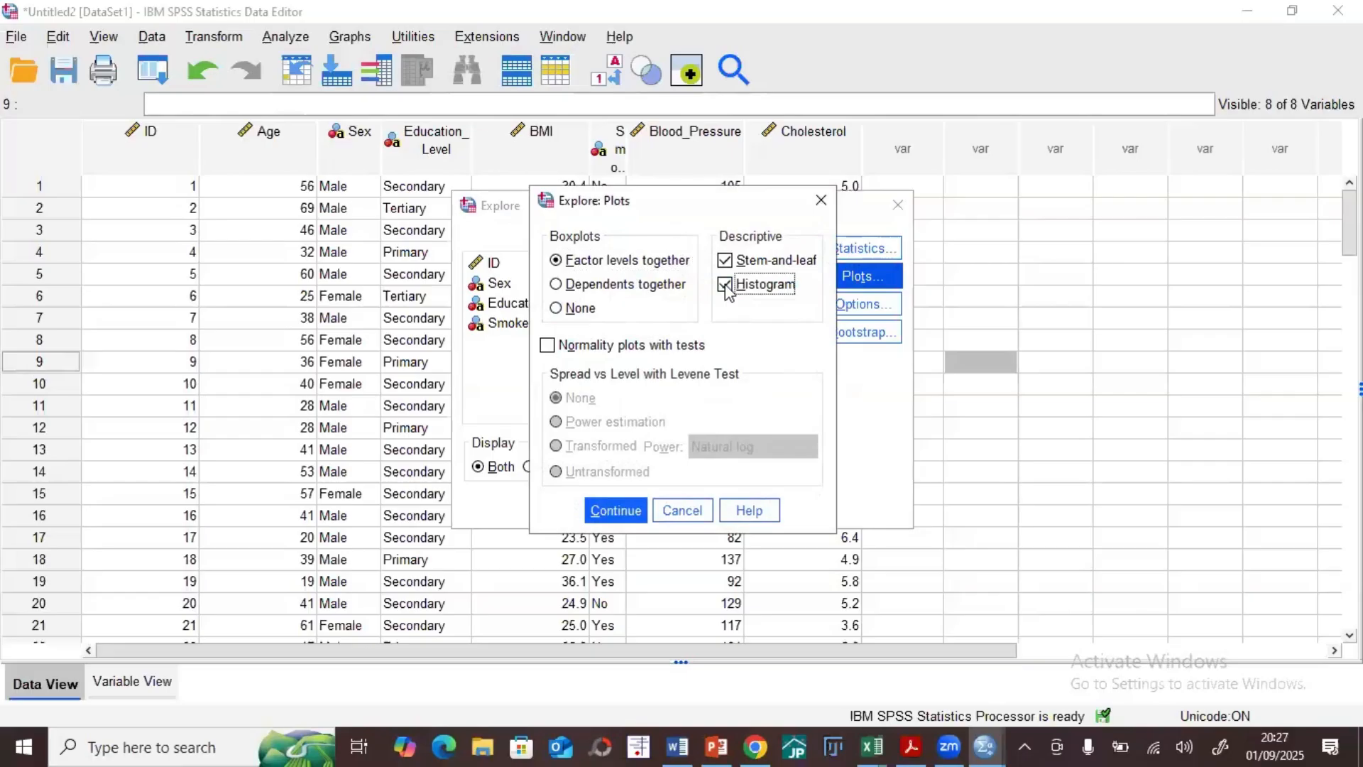
{"action": "left_click", "coordinate": [725, 259]}
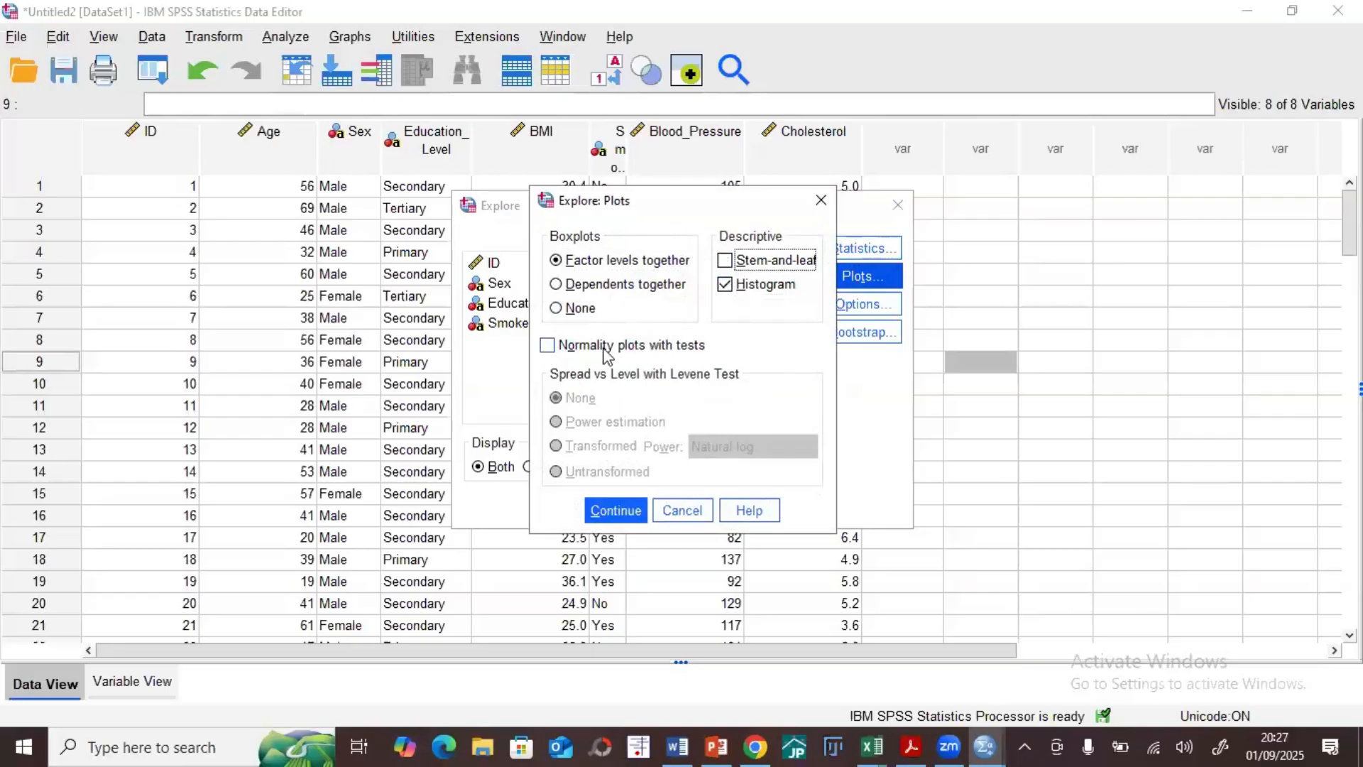
{"action": "left_click", "coordinate": [548, 348]}
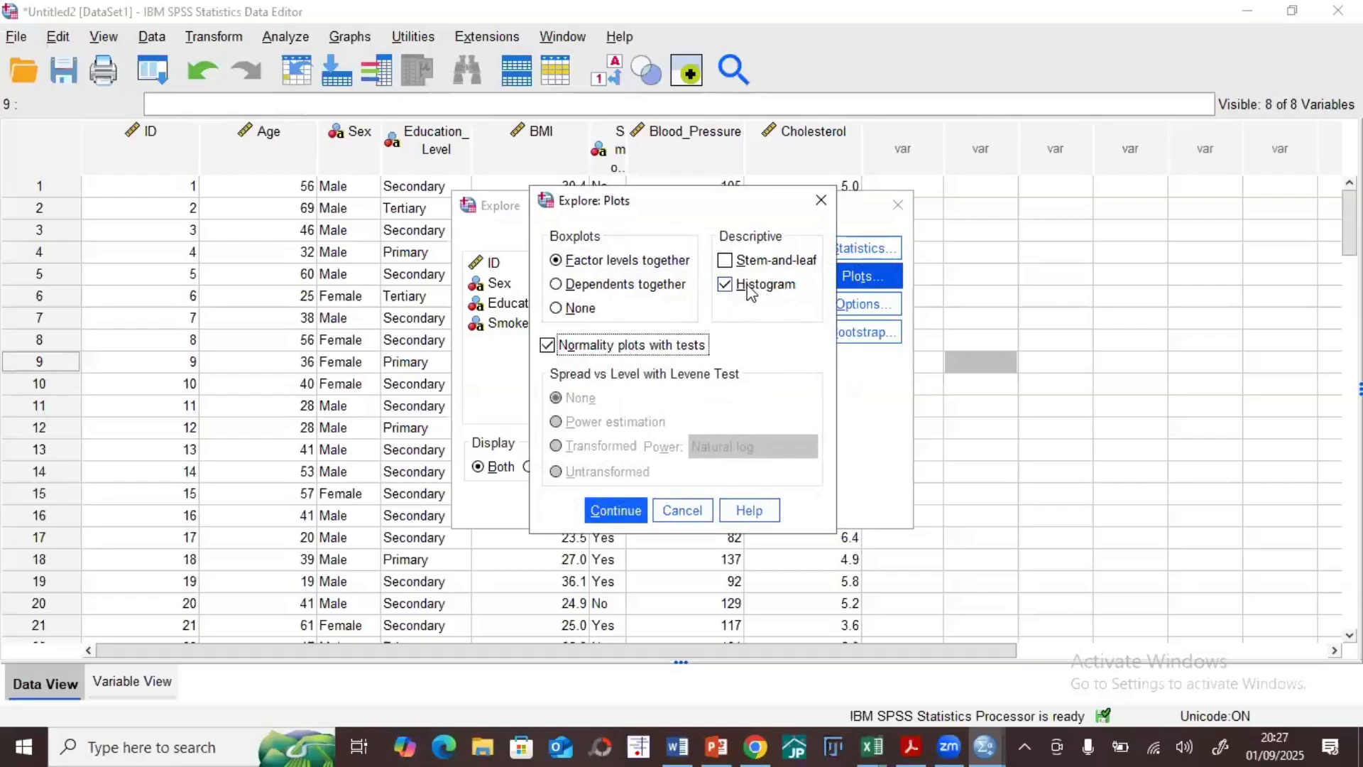
{"action": "left_click", "coordinate": [615, 509]}
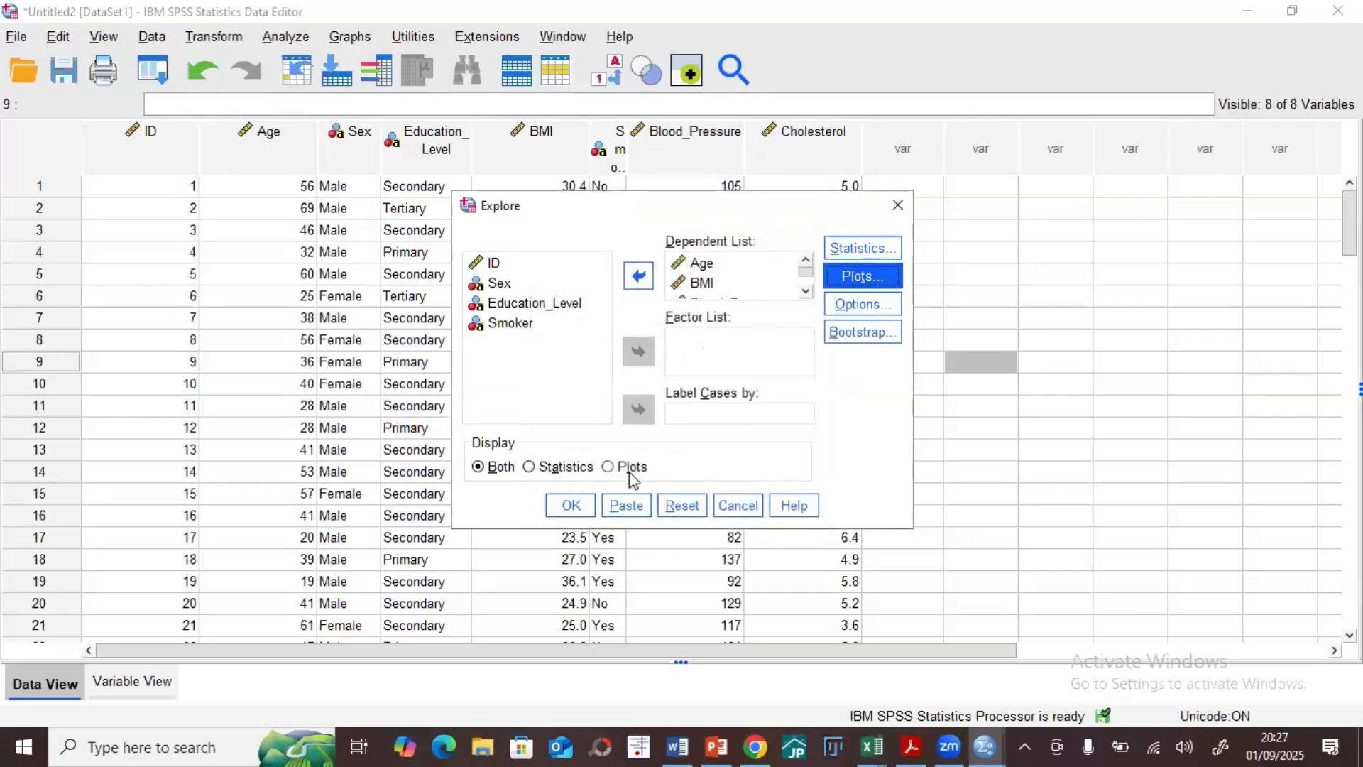
Step: Run Explore with both statistics and plots displayed, and maximize the output viewer window
{"action": "left_click", "coordinate": [495, 469]}
{"action": "left_click", "coordinate": [573, 506]}
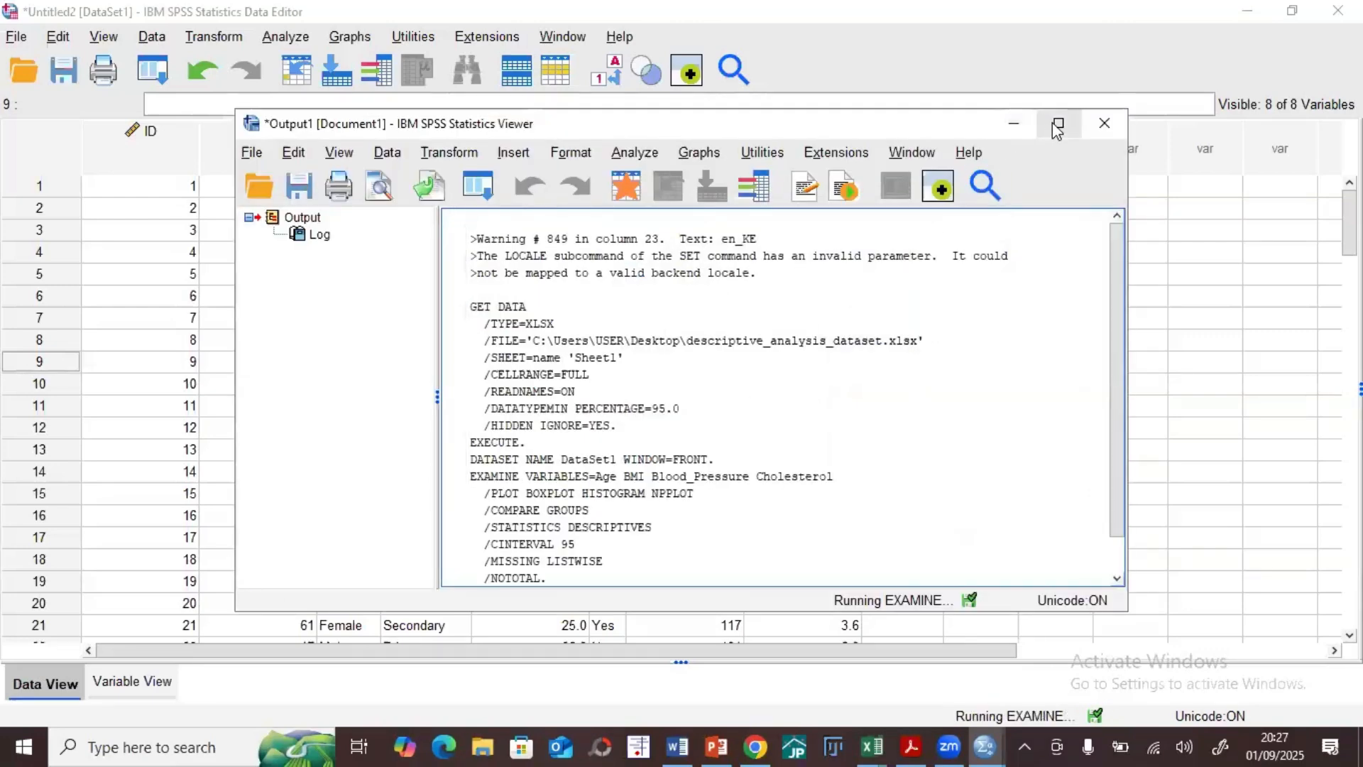
{"action": "left_click", "coordinate": [1058, 124]}
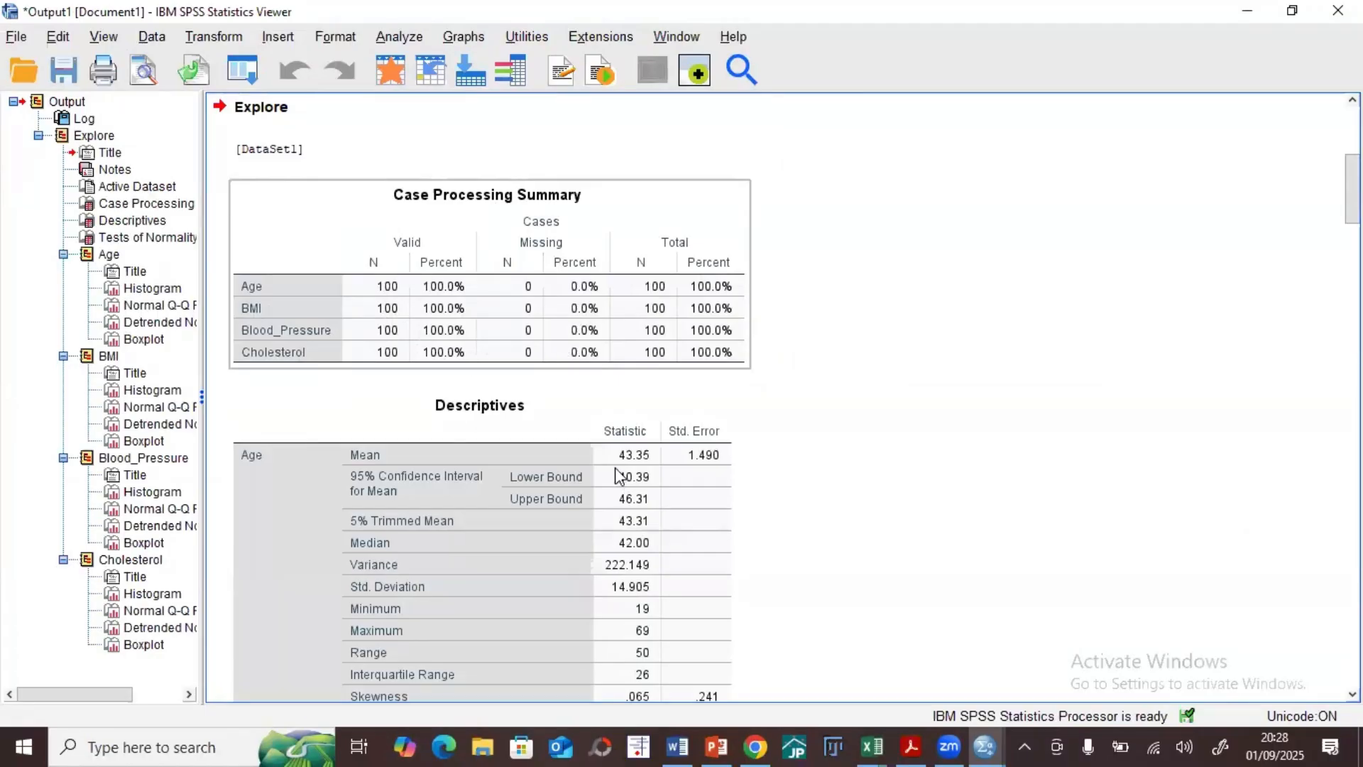
Step: Examine the Descriptives table for Age, BMI, Blood_Pressure and Cholesterol and the Tests of Normality table in the output
{"action": "left_click", "coordinate": [510, 432]}
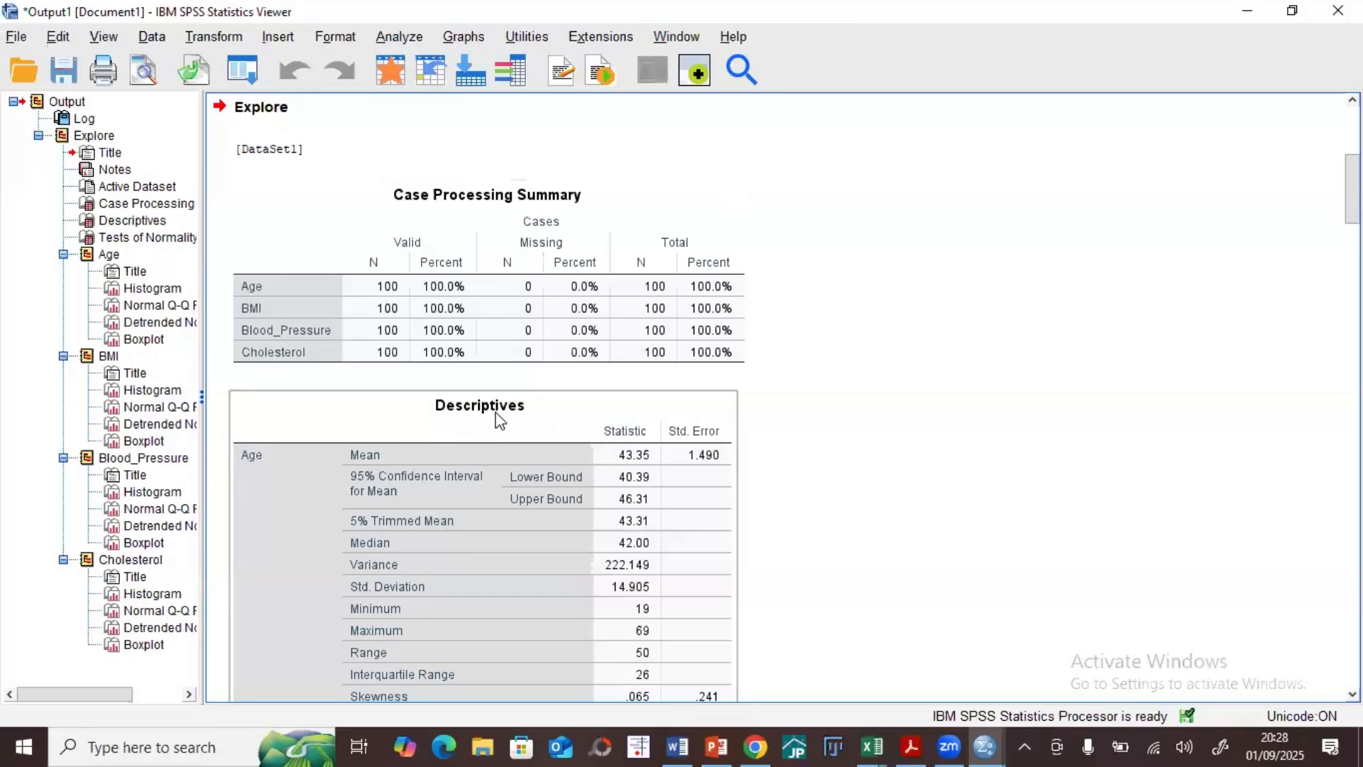
{"action": "scroll", "coordinate": [497, 418], "scroll_direction": "down", "scroll_amount": 3}
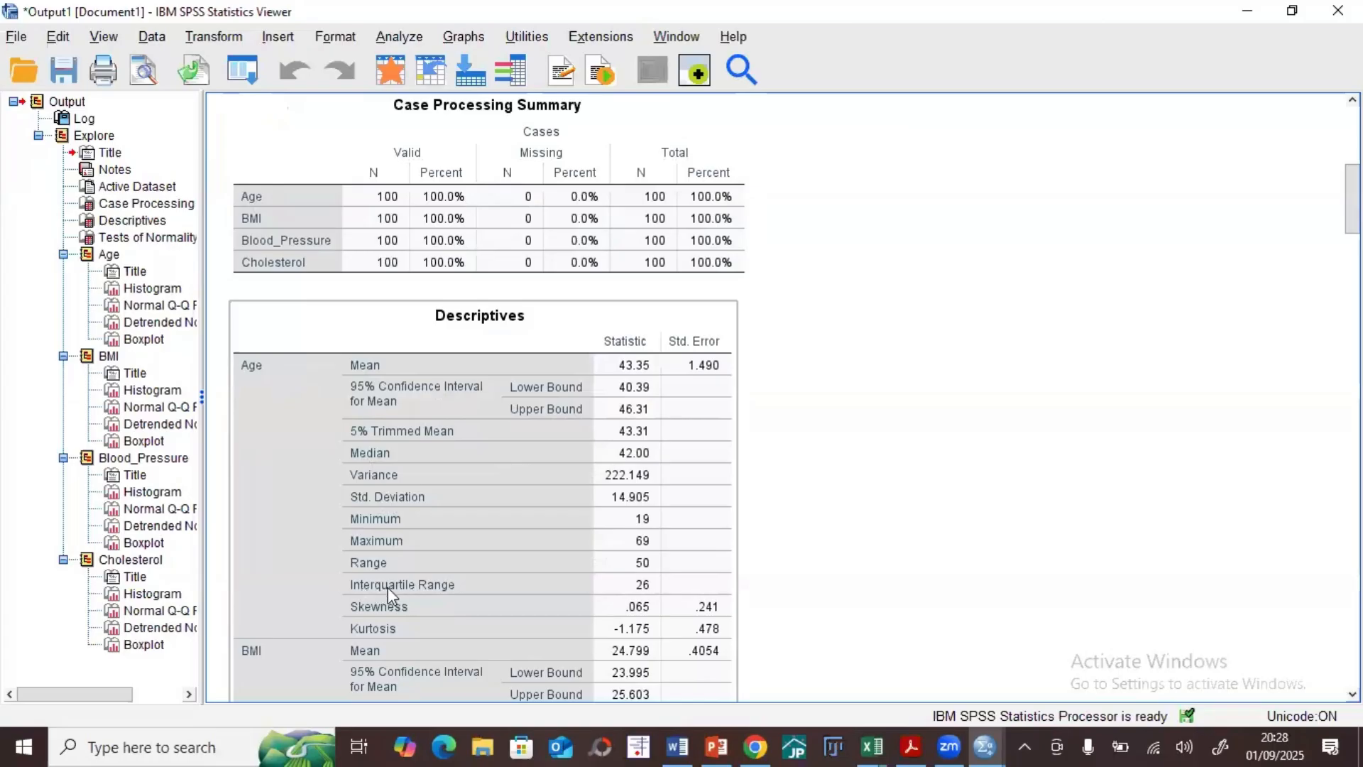
{"action": "scroll", "coordinate": [388, 586], "scroll_direction": "down", "scroll_amount": 5}
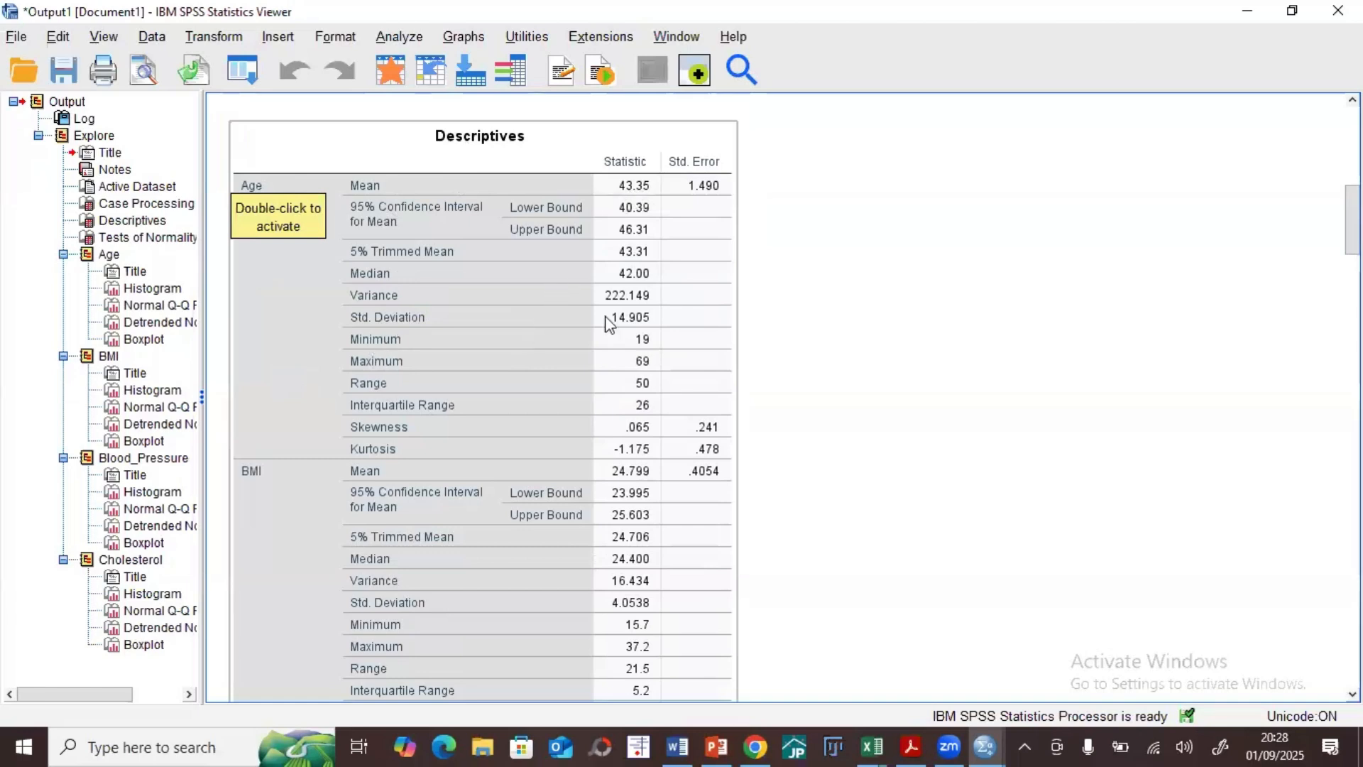
{"action": "left_click", "coordinate": [622, 286]}
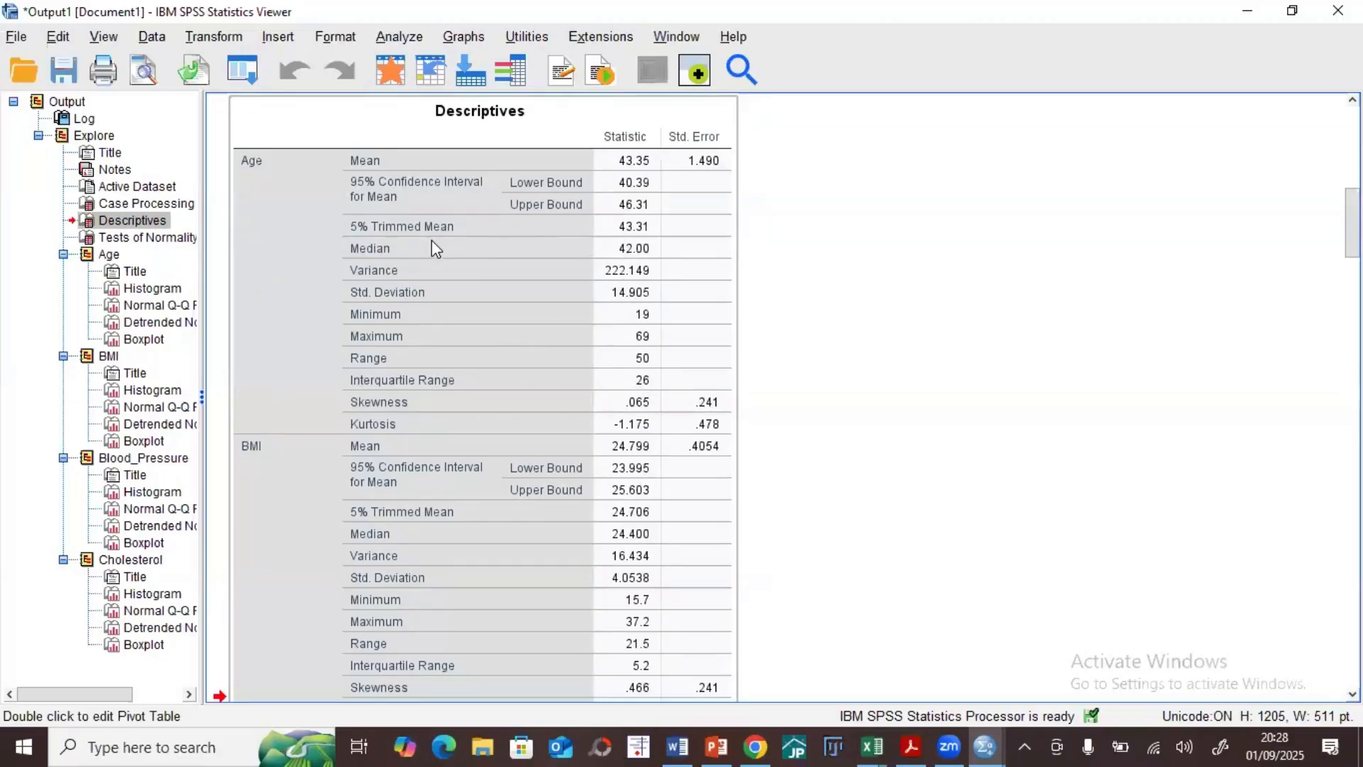
{"action": "scroll", "coordinate": [434, 248], "scroll_direction": "down", "scroll_amount": 5}
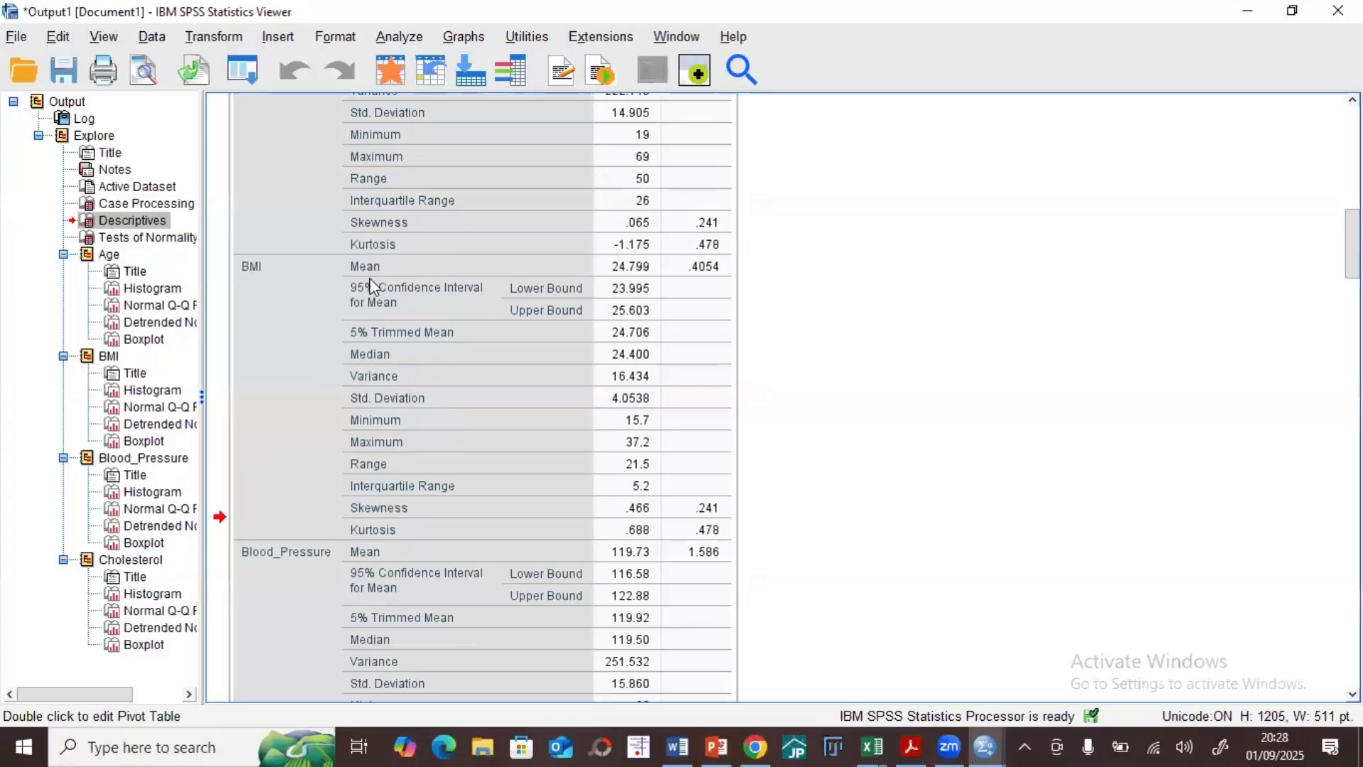
{"action": "scroll", "coordinate": [380, 383], "scroll_direction": "down", "scroll_amount": 6}
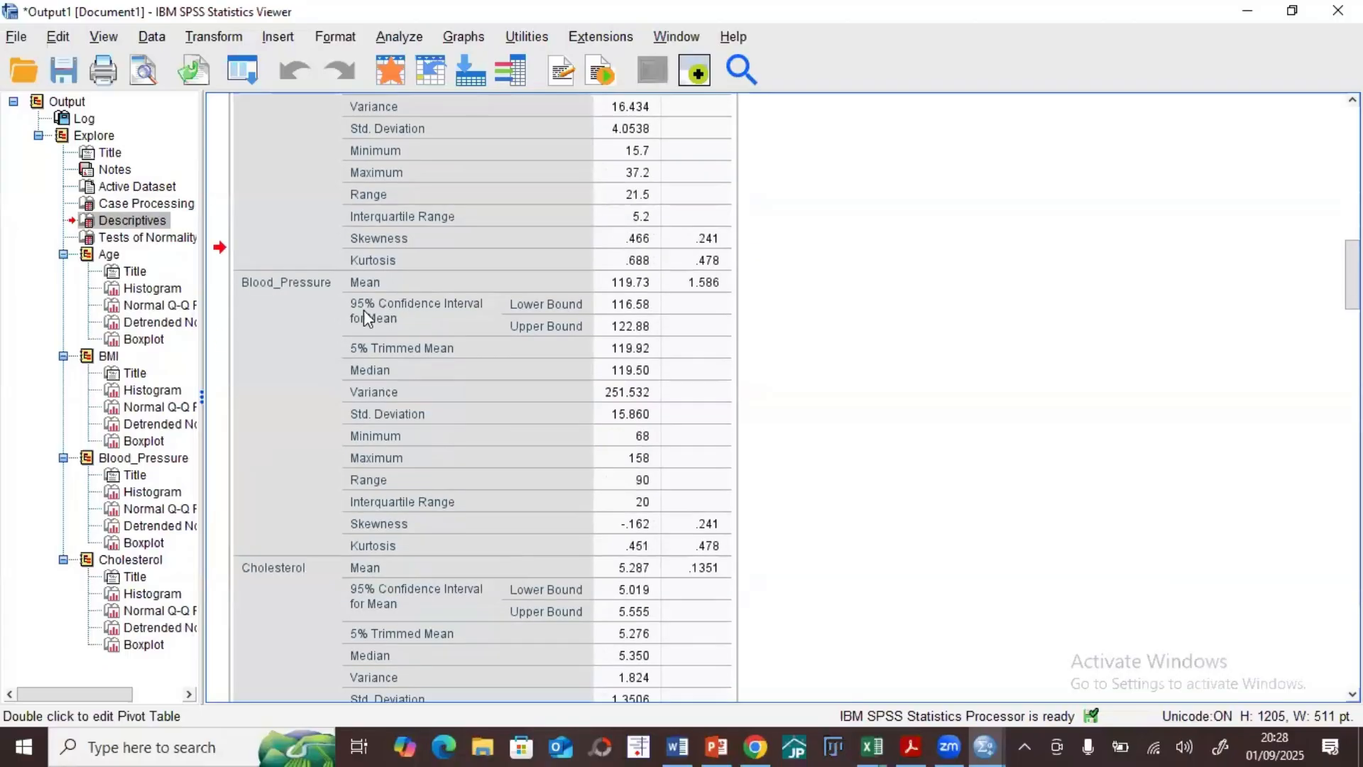
{"action": "scroll", "coordinate": [365, 316], "scroll_direction": "down", "scroll_amount": 6}
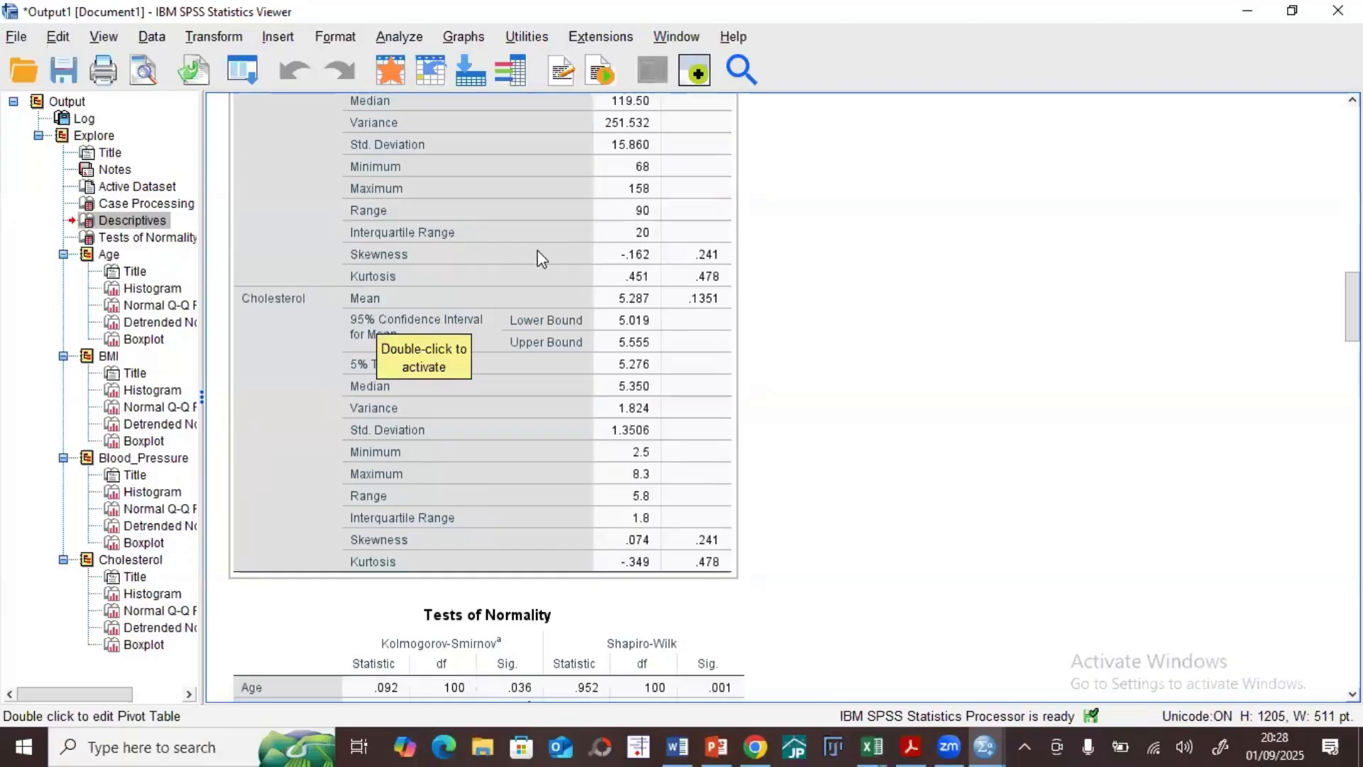
{"action": "scroll", "coordinate": [534, 241], "scroll_direction": "down", "scroll_amount": 1}
{"action": "scroll", "coordinate": [531, 246], "scroll_direction": "down", "scroll_amount": 3}
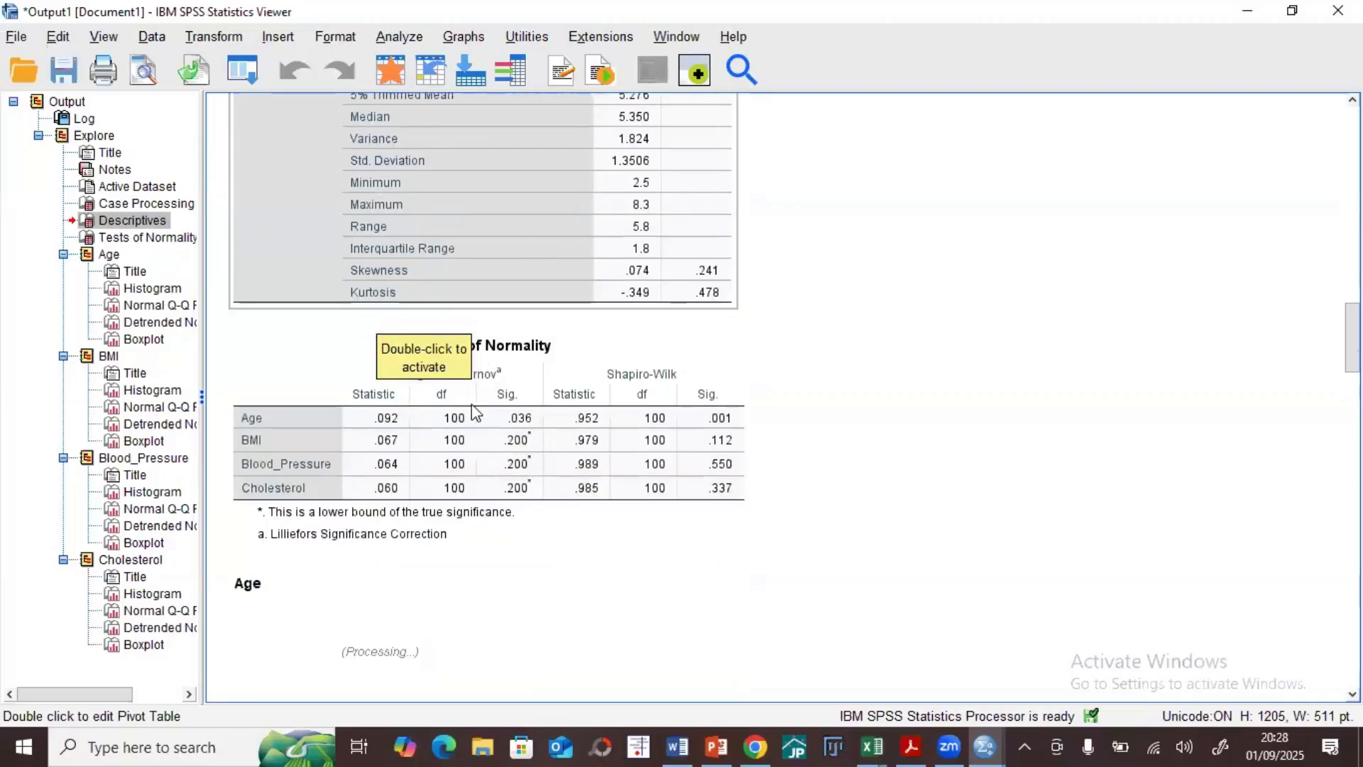
{"action": "scroll", "coordinate": [487, 446], "scroll_direction": "down", "scroll_amount": 4}
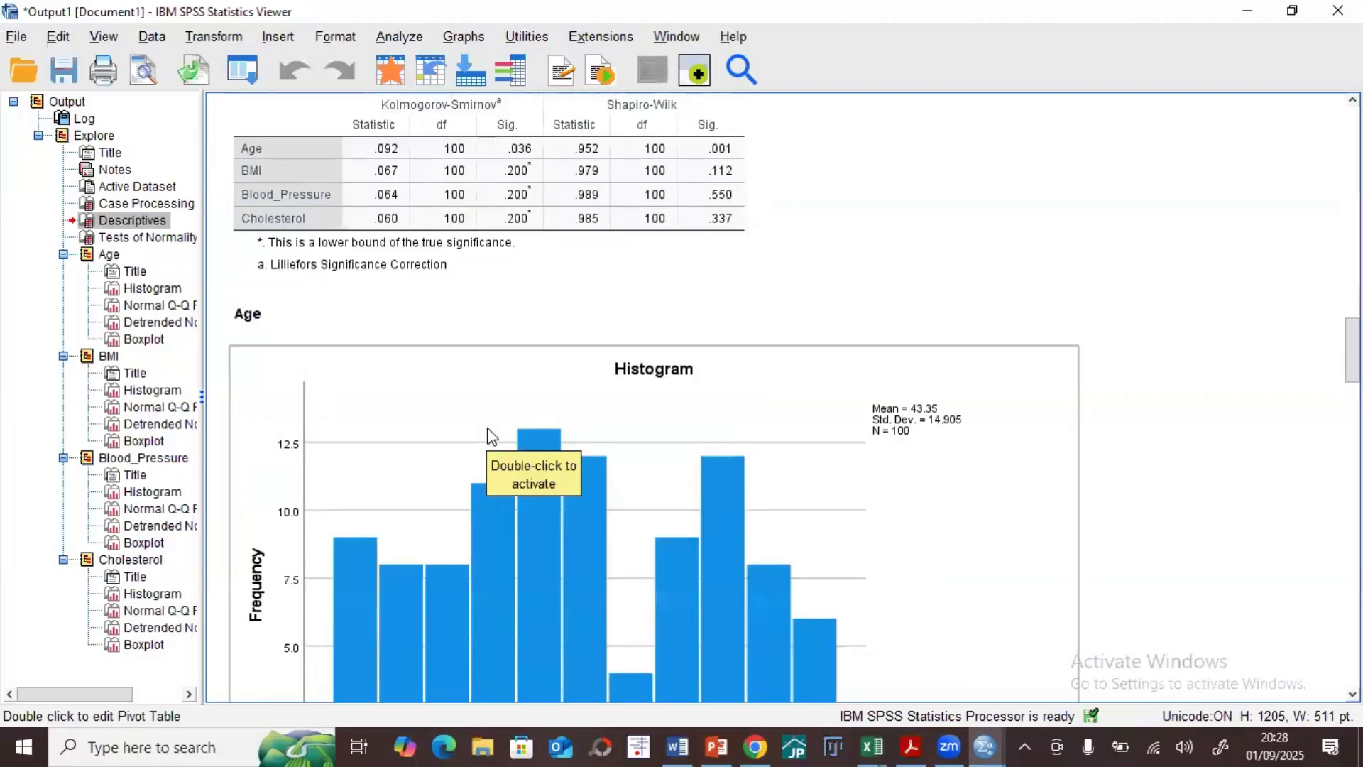
Step: Add a normal distribution curve with automatic parameters to the Age histogram
{"action": "scroll", "coordinate": [487, 428], "scroll_direction": "down", "scroll_amount": 3}
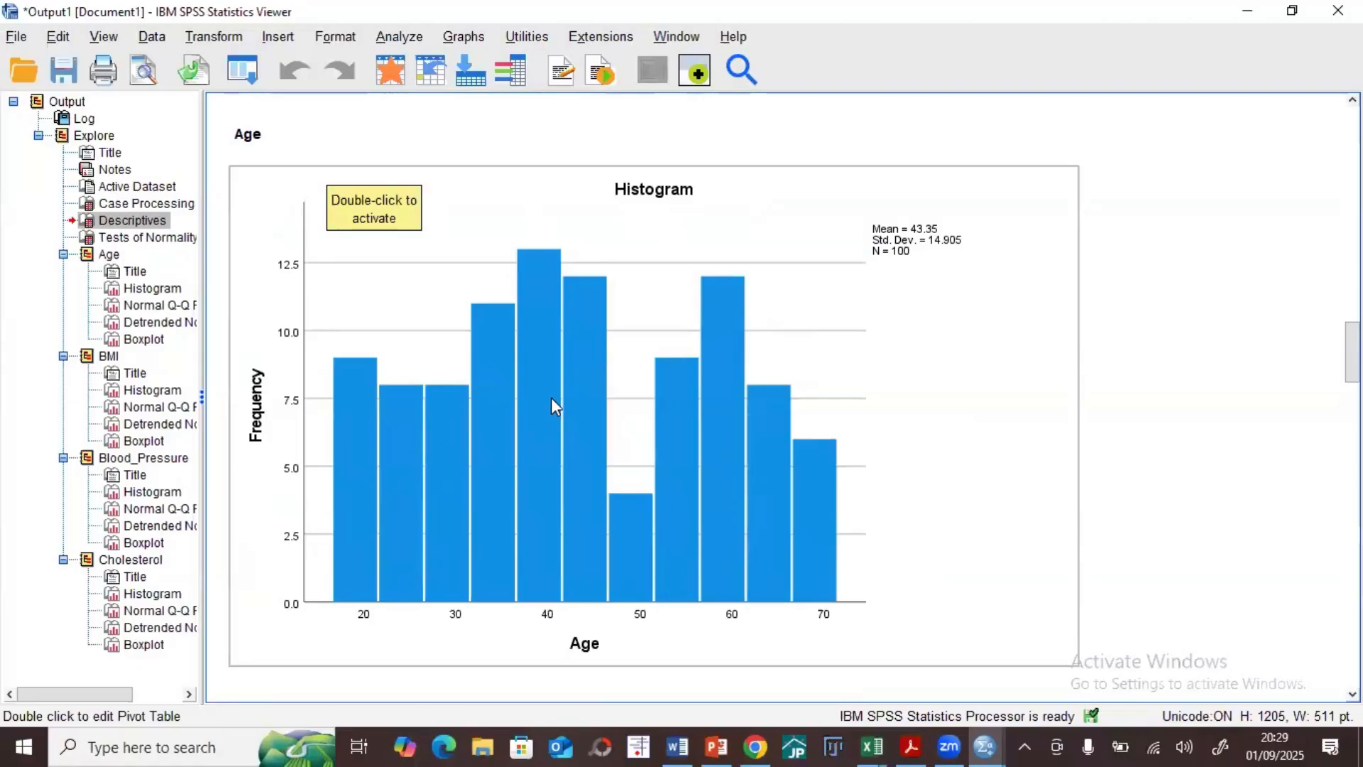
{"action": "left_click", "coordinate": [537, 349]}
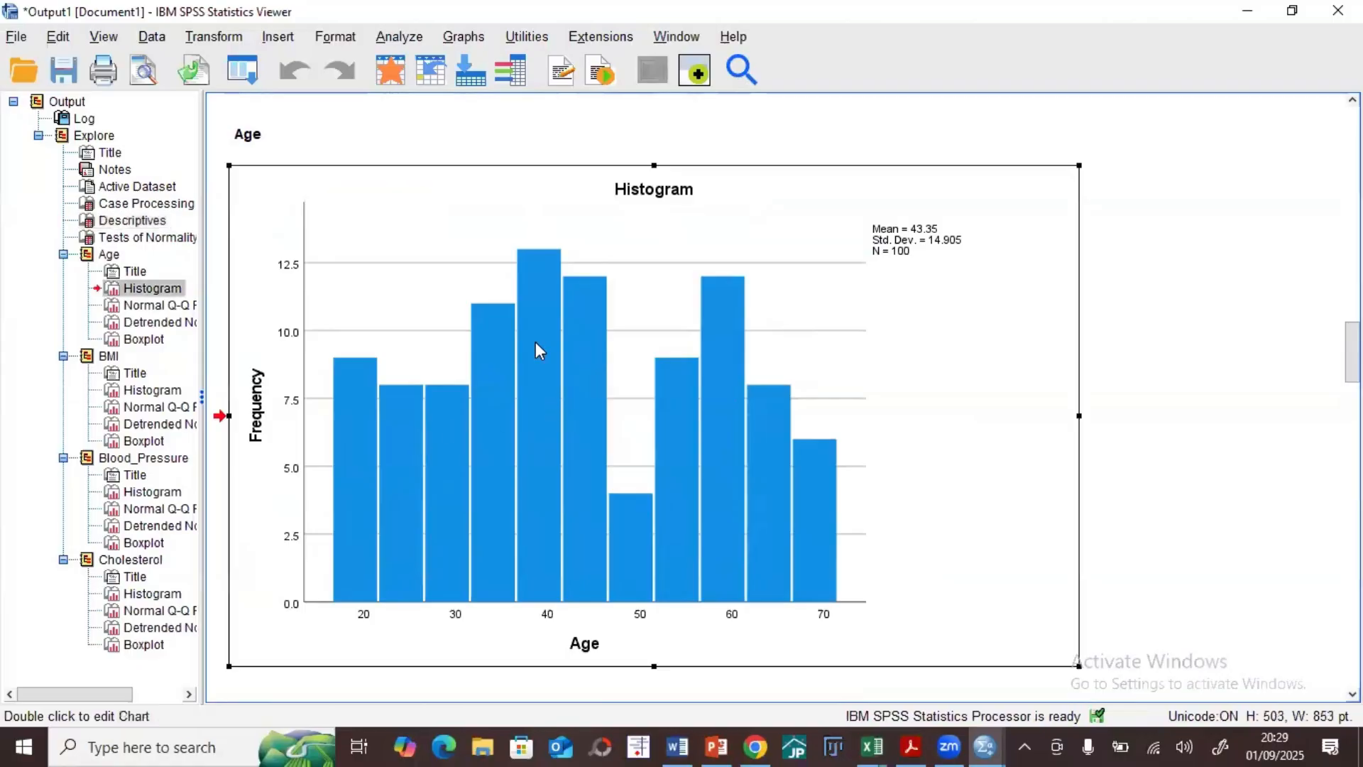
{"action": "double_click", "coordinate": [538, 349]}
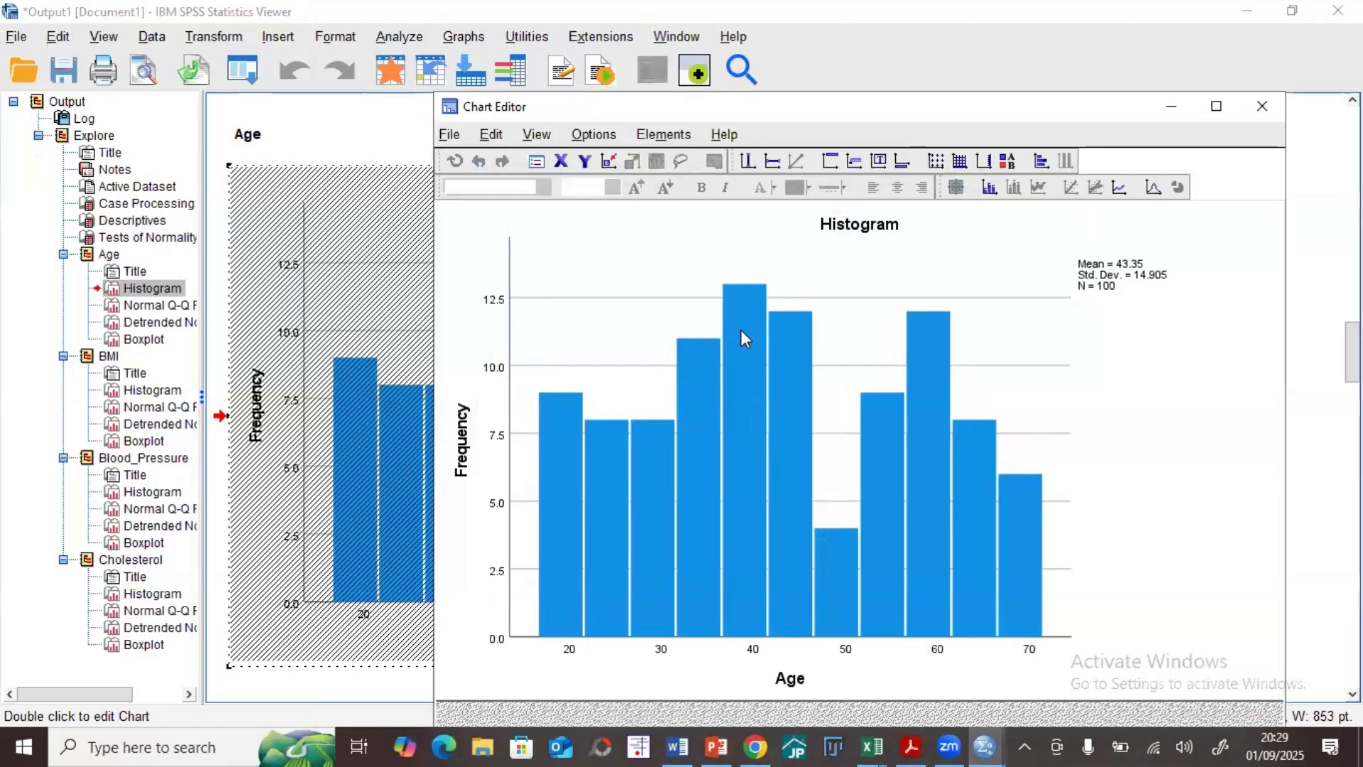
{"action": "left_click", "coordinate": [650, 136]}
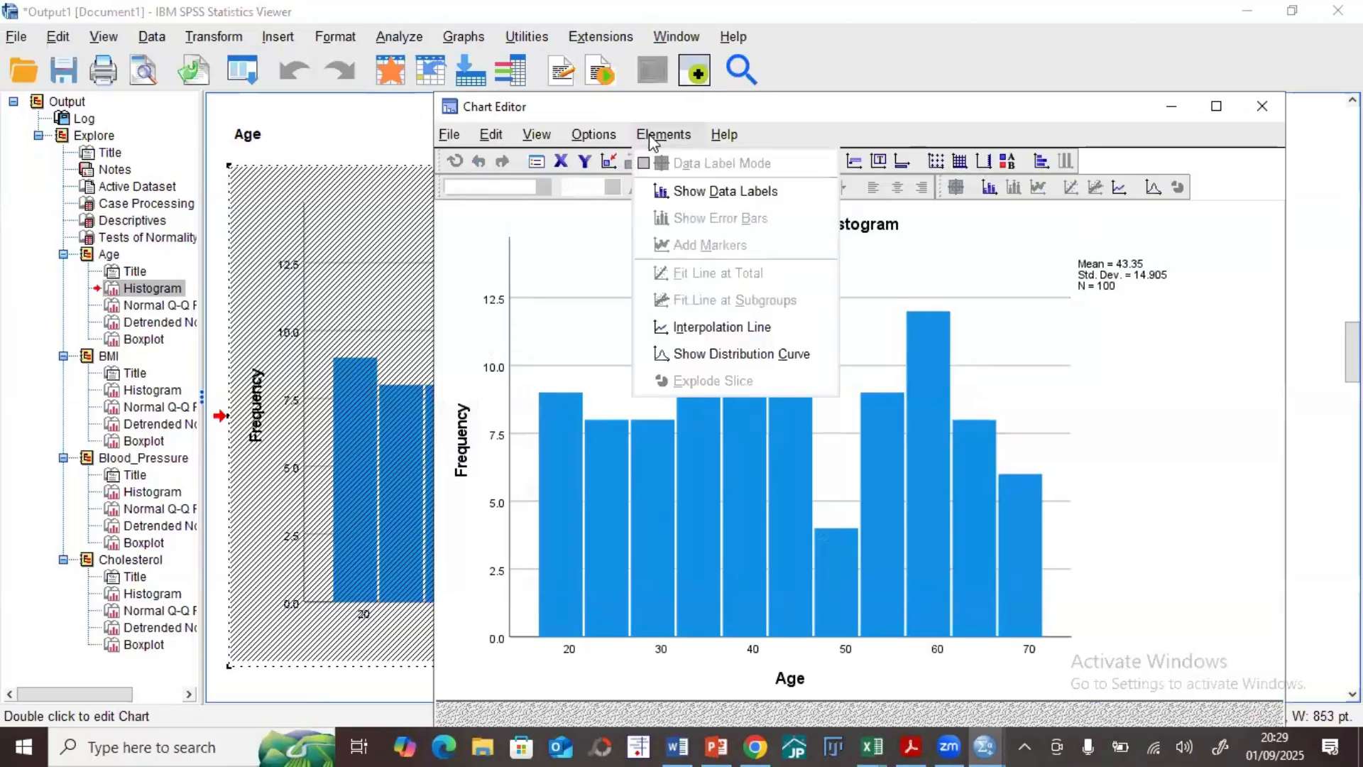
{"action": "left_click", "coordinate": [715, 355]}
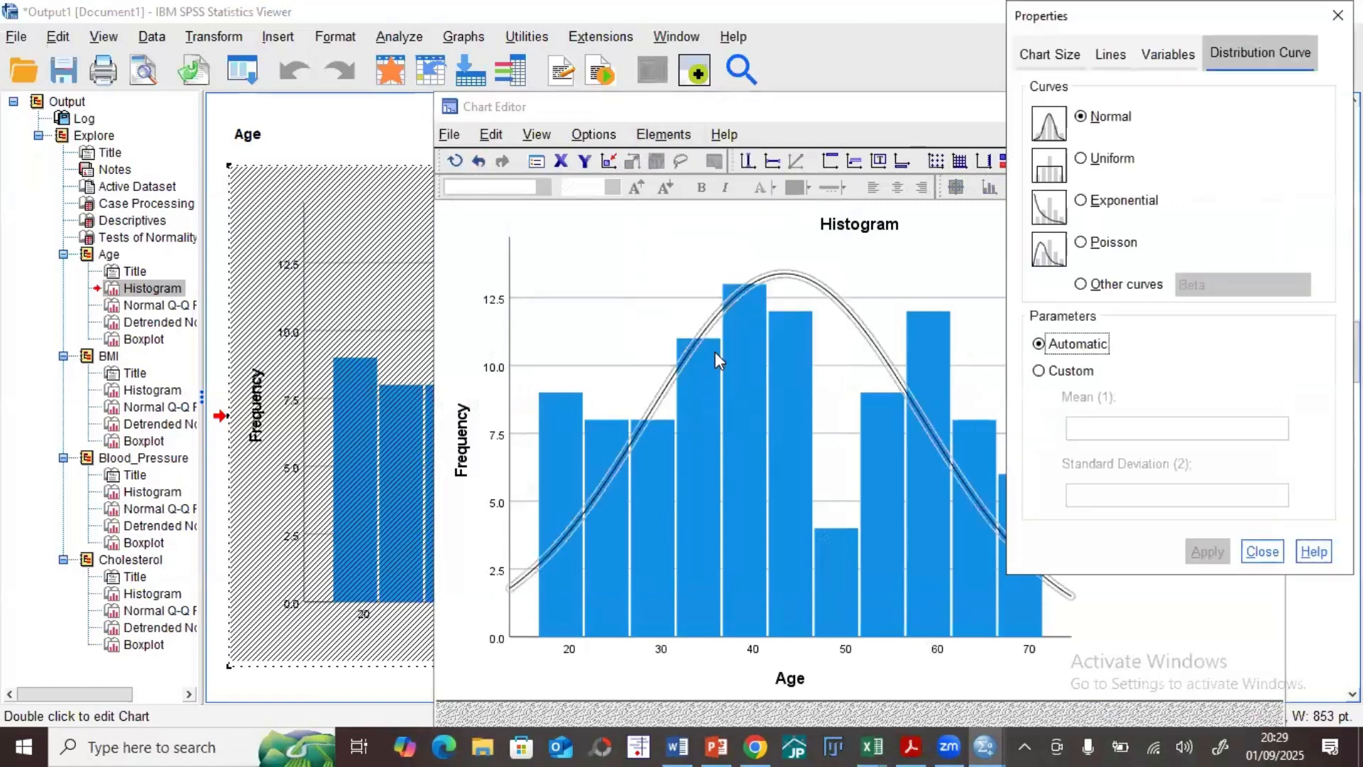
{"action": "left_click", "coordinate": [1262, 551]}
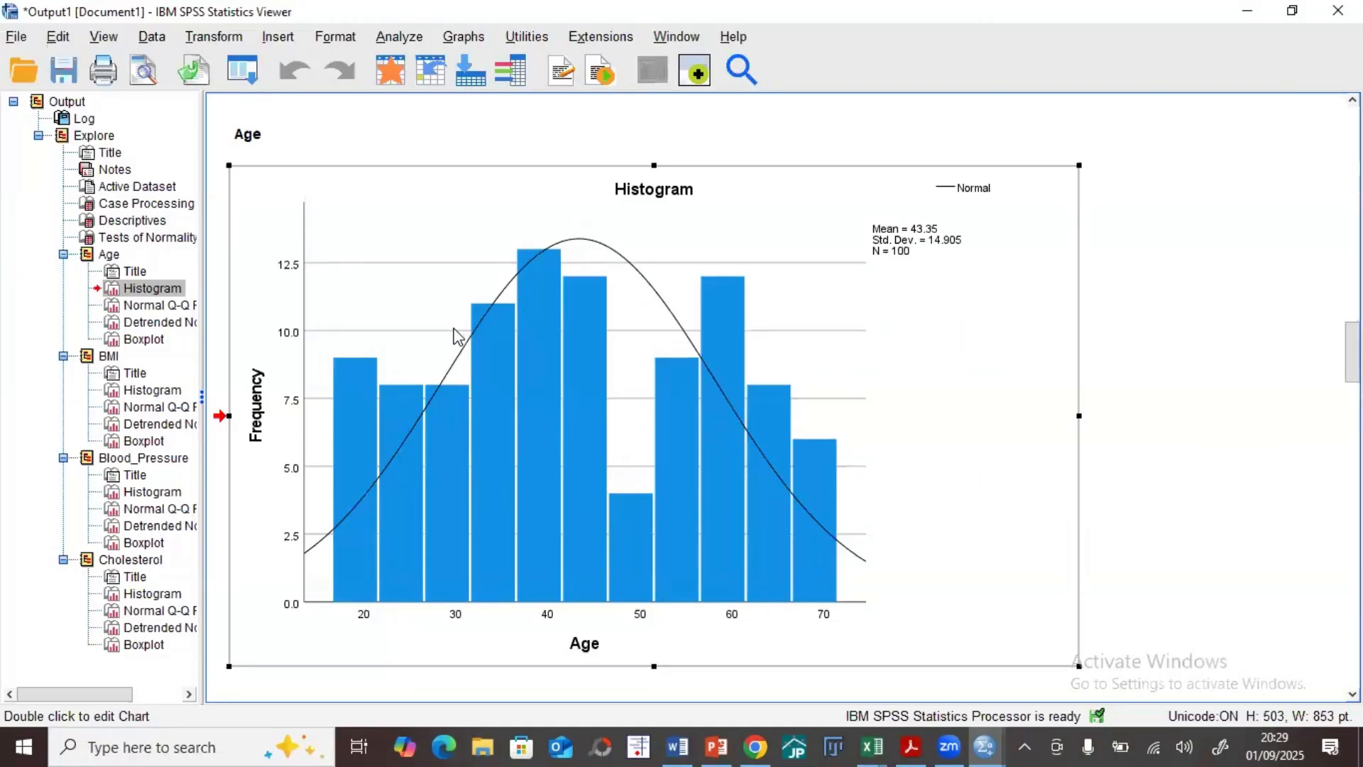
{"action": "scroll", "coordinate": [473, 326], "scroll_direction": "down", "scroll_amount": 5}
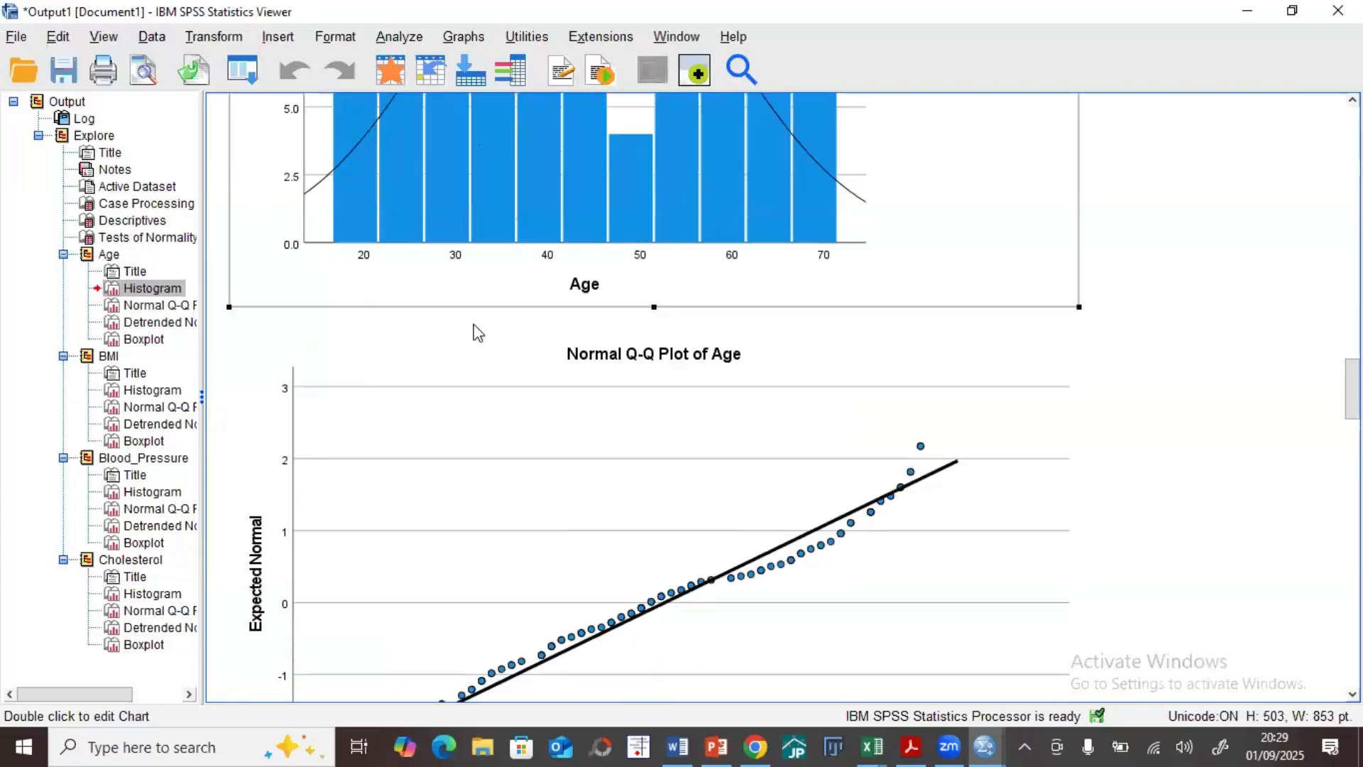
Step: Add a normal distribution curve with automatic parameters to the BMI histogram, and return to the output
{"action": "scroll", "coordinate": [478, 332], "scroll_direction": "down", "scroll_amount": 16}
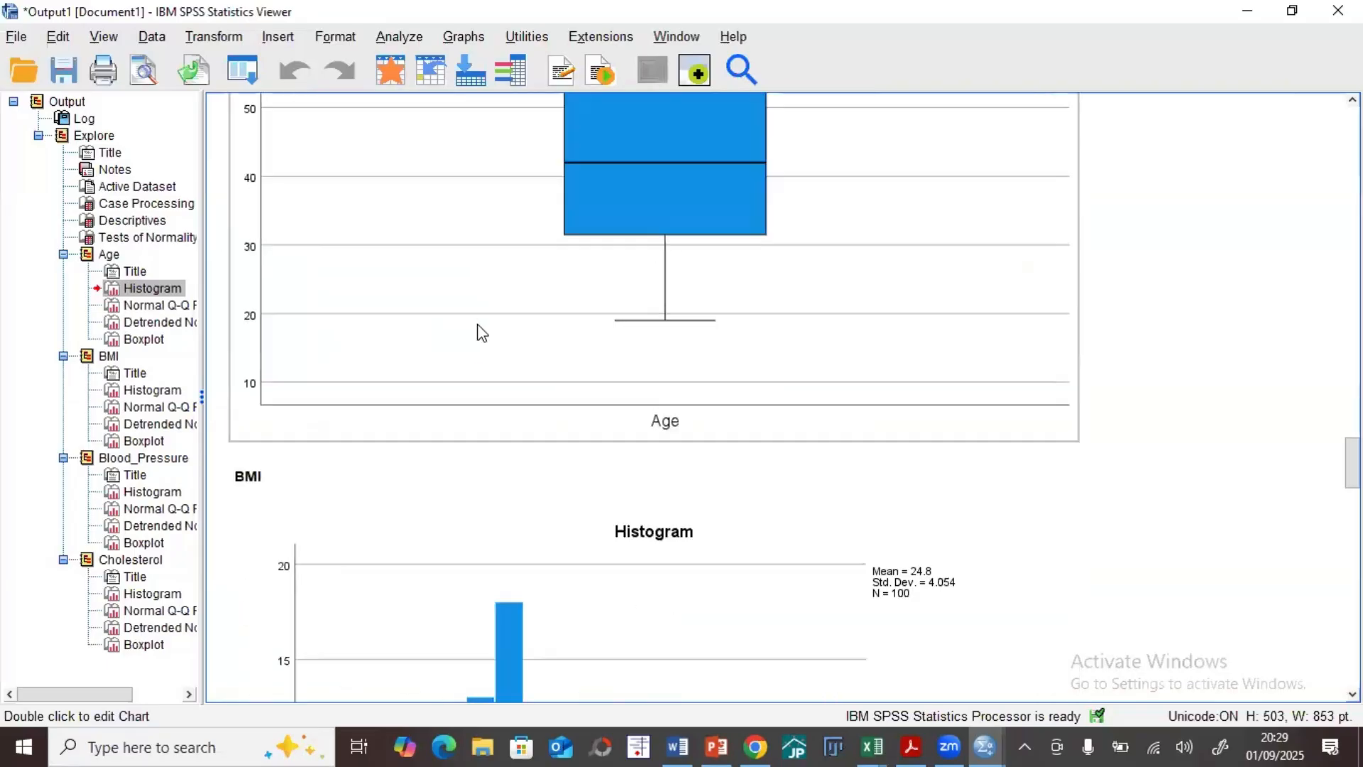
{"action": "scroll", "coordinate": [482, 335], "scroll_direction": "up", "scroll_amount": 6}
{"action": "scroll", "coordinate": [482, 334], "scroll_direction": "up", "scroll_amount": 15}
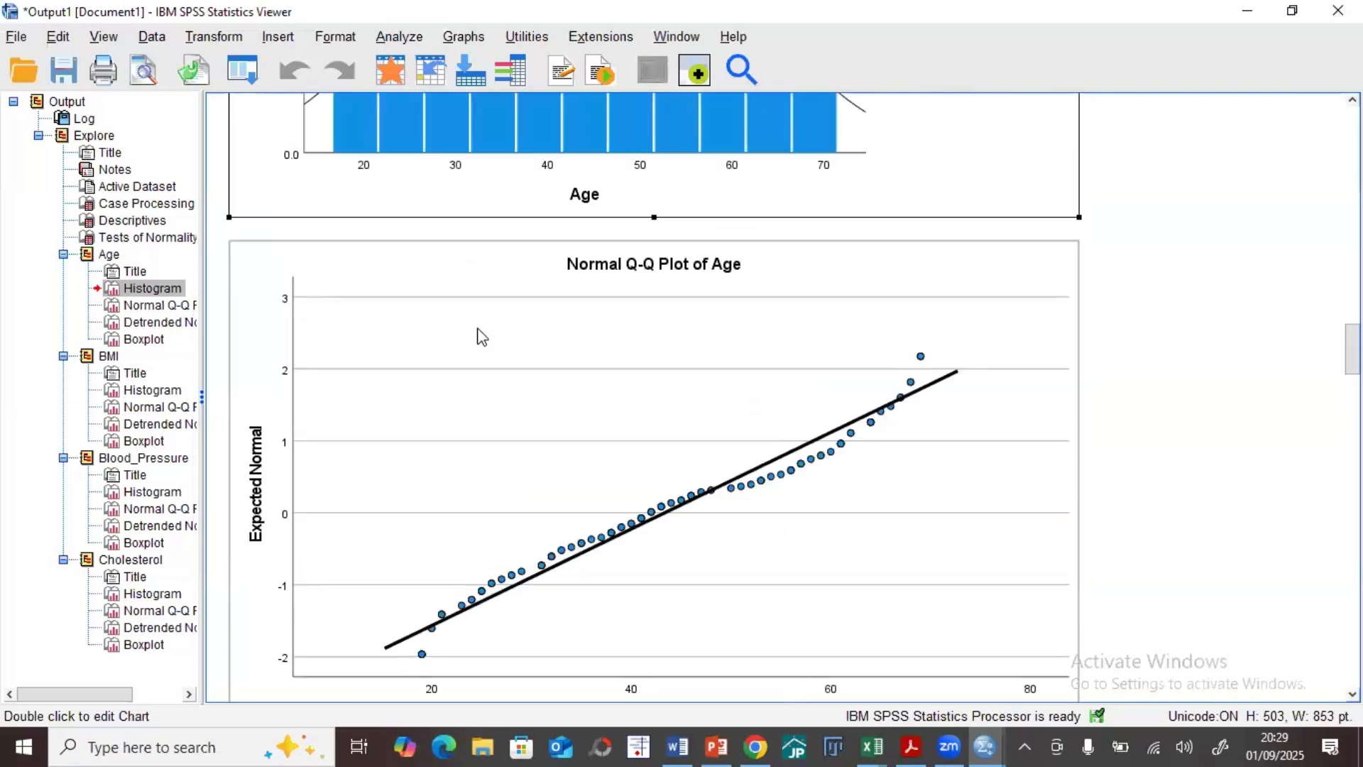
{"action": "scroll", "coordinate": [481, 333], "scroll_direction": "down", "scroll_amount": 20}
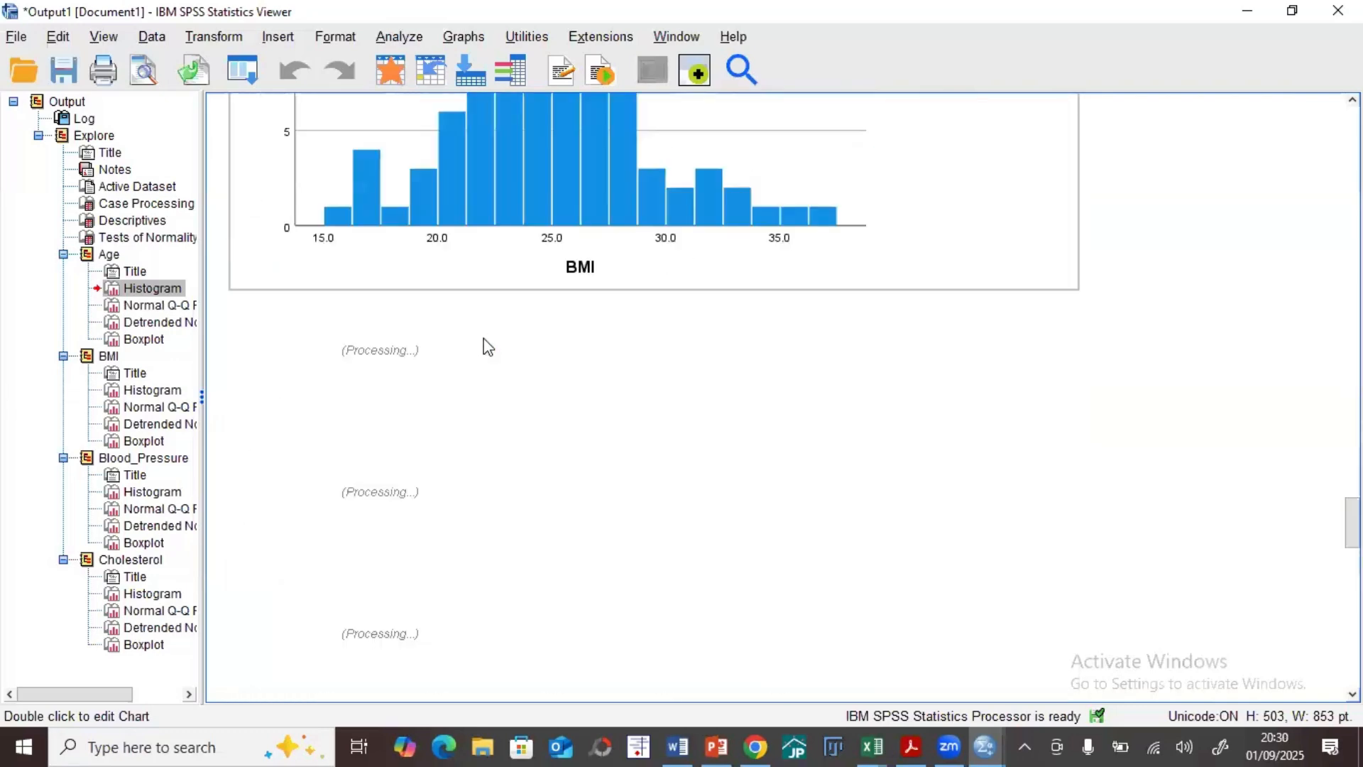
{"action": "scroll", "coordinate": [485, 341], "scroll_direction": "up", "scroll_amount": 2}
{"action": "scroll", "coordinate": [402, 417], "scroll_direction": "down", "scroll_amount": 1}
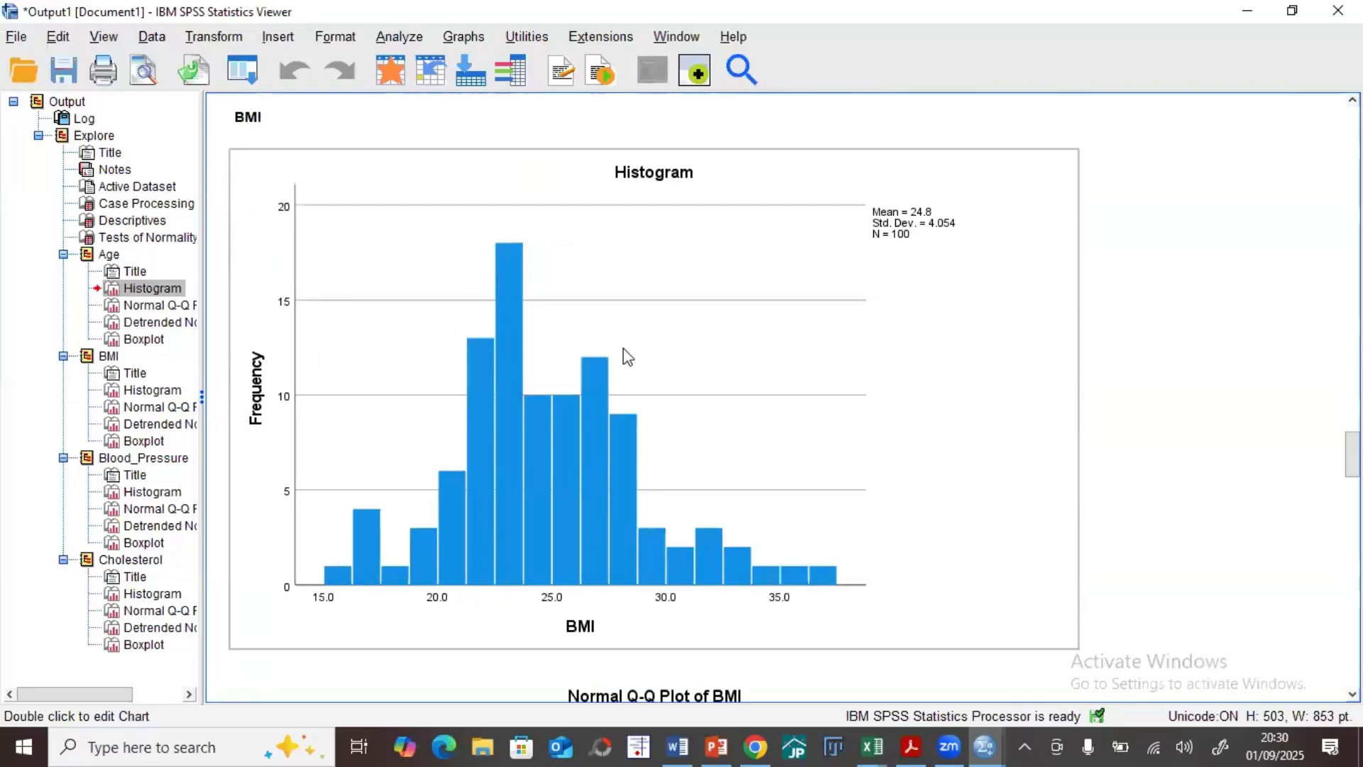
{"action": "left_click", "coordinate": [566, 371]}
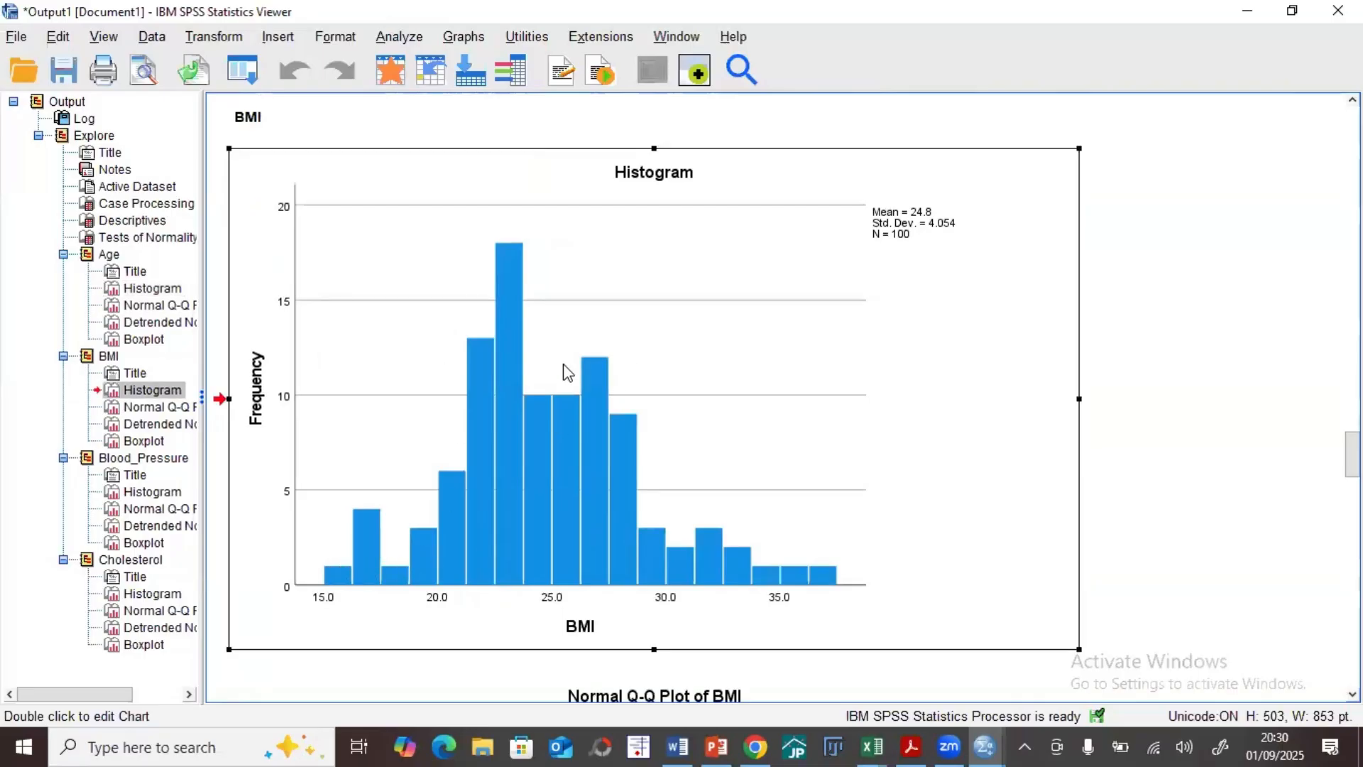
{"action": "double_click", "coordinate": [566, 371]}
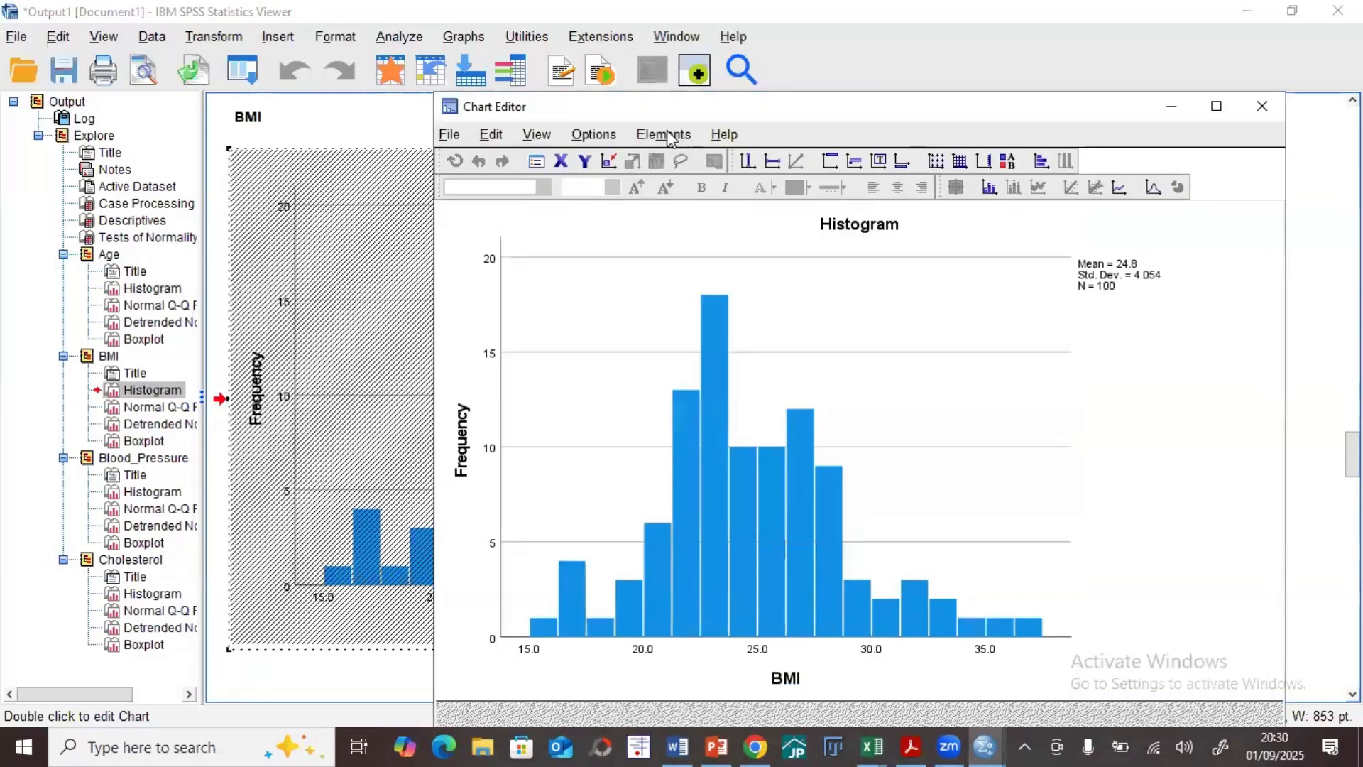
{"action": "left_click", "coordinate": [664, 135]}
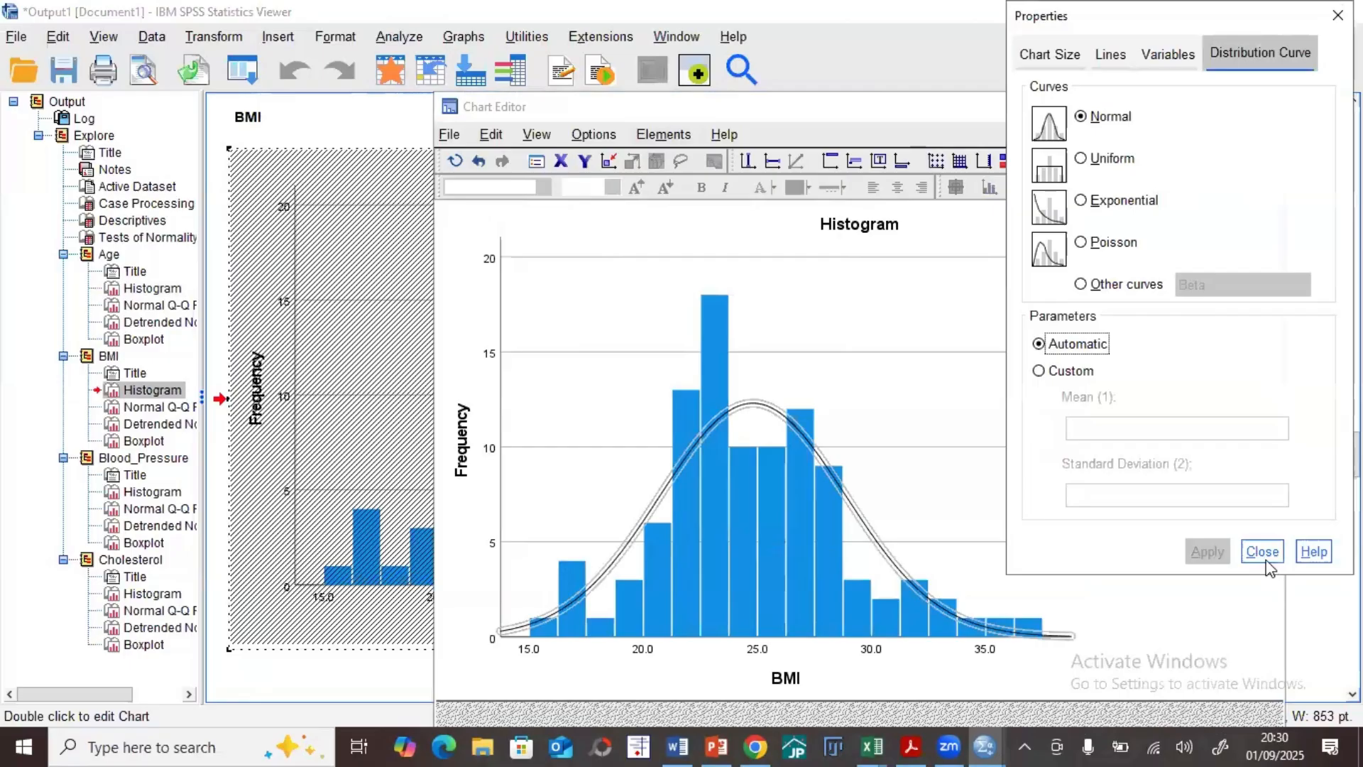
{"action": "left_click", "coordinate": [1263, 557]}
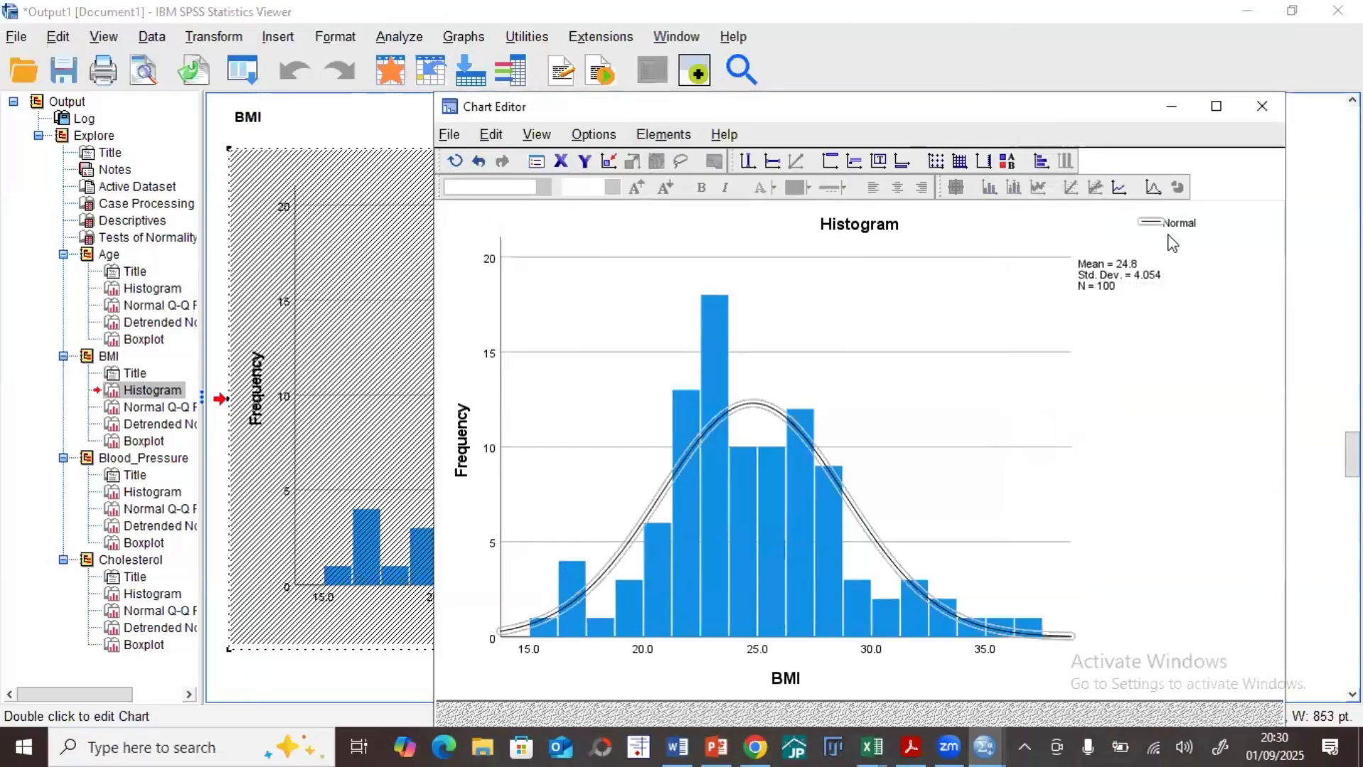
{"action": "left_click", "coordinate": [1263, 103]}
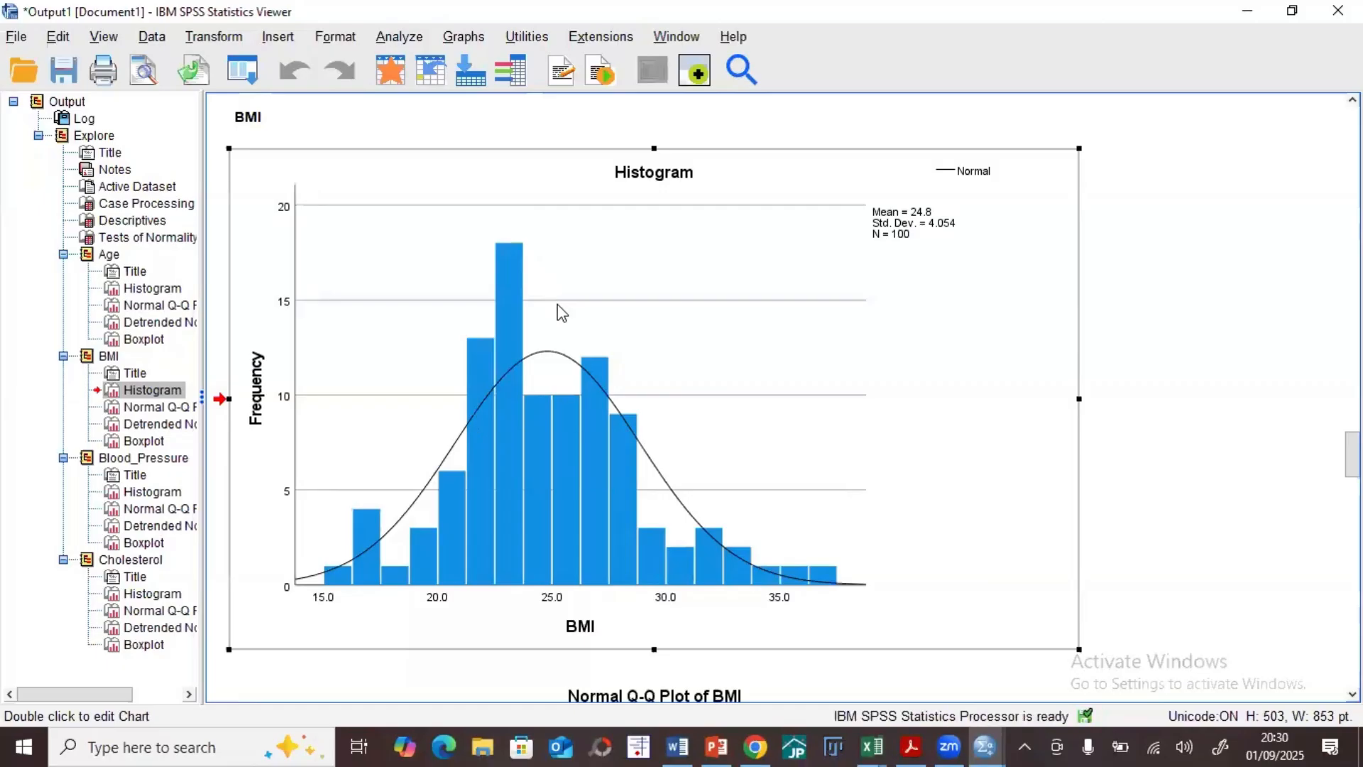
Step: Examine Age's histogram, normal and detrended Q-Q plots and boxplot, and compare them with the Tests of Normality table
{"action": "scroll", "coordinate": [561, 312], "scroll_direction": "up", "scroll_amount": 3}
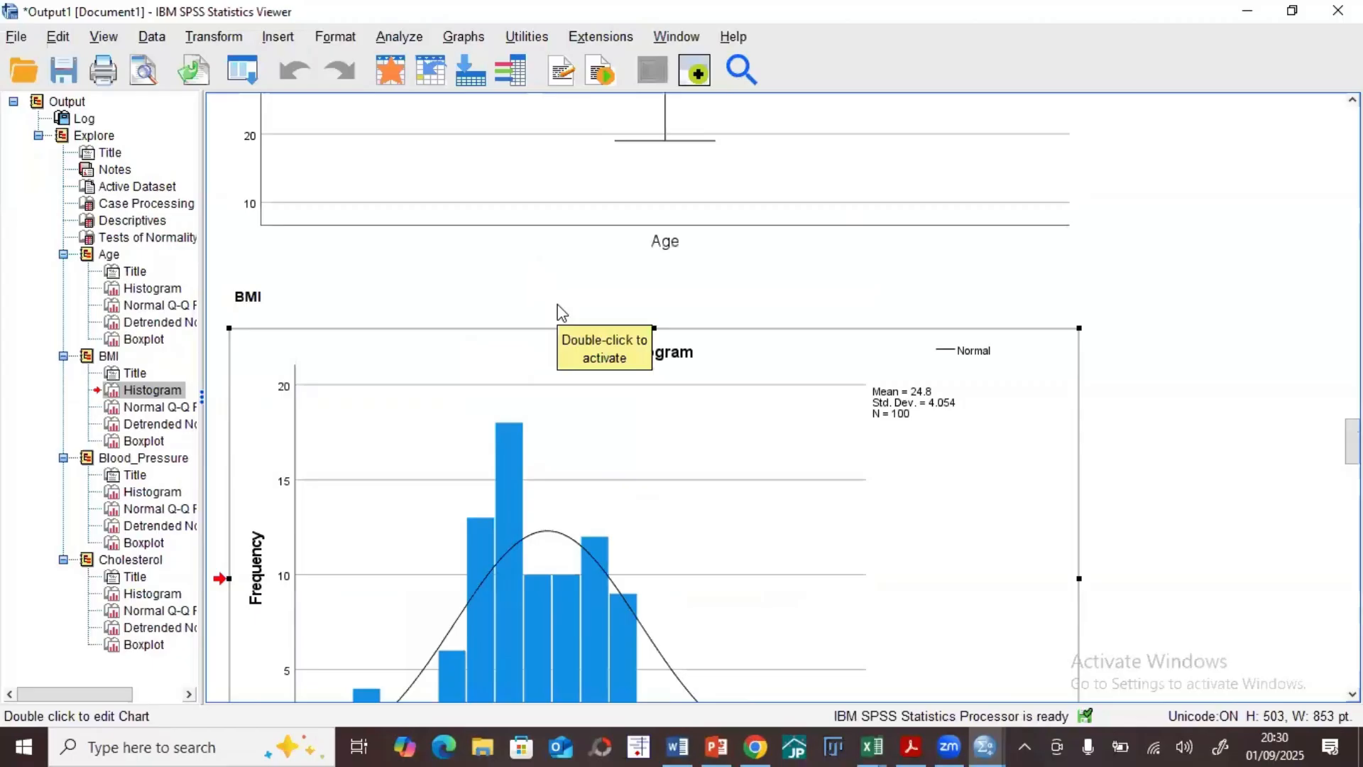
{"action": "scroll", "coordinate": [561, 312], "scroll_direction": "up", "scroll_amount": 7}
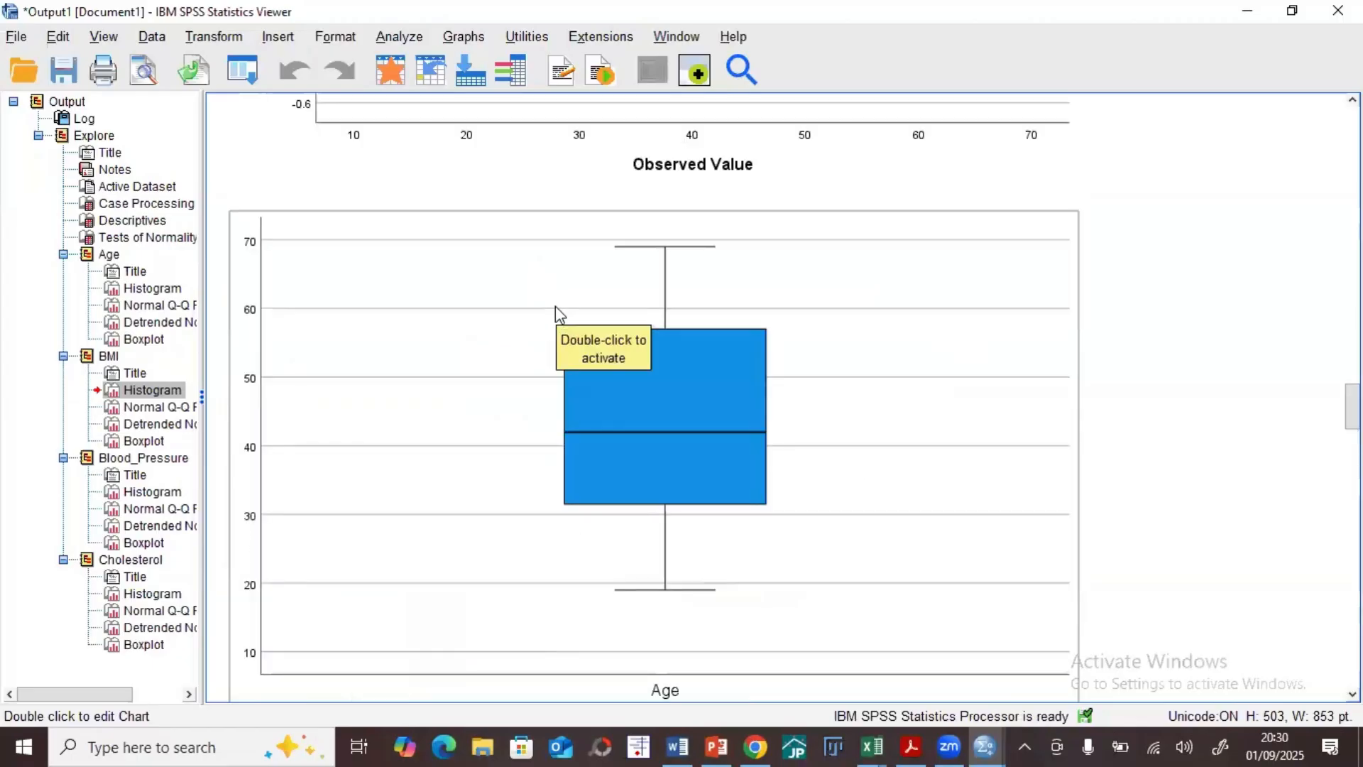
{"action": "scroll", "coordinate": [555, 305], "scroll_direction": "down", "scroll_amount": 1}
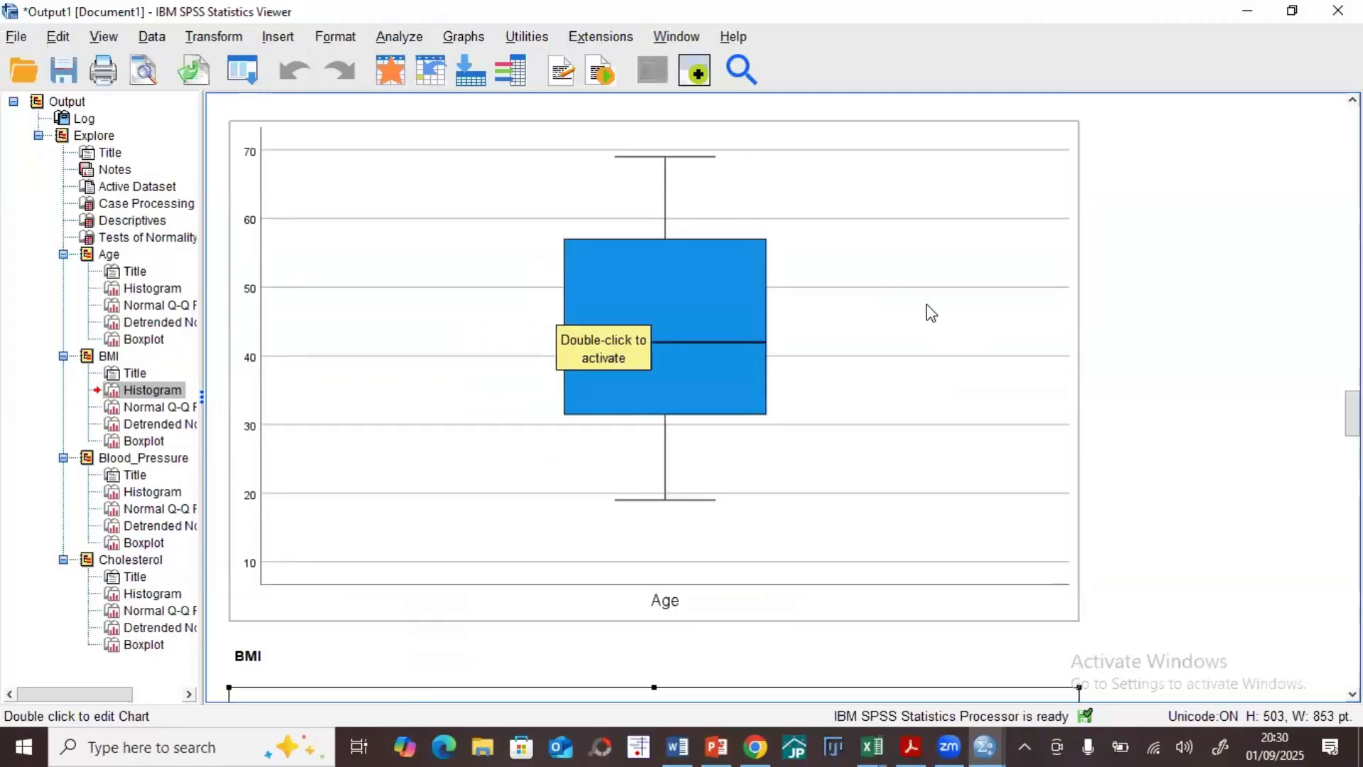
{"action": "scroll", "coordinate": [932, 313], "scroll_direction": "up", "scroll_amount": 2}
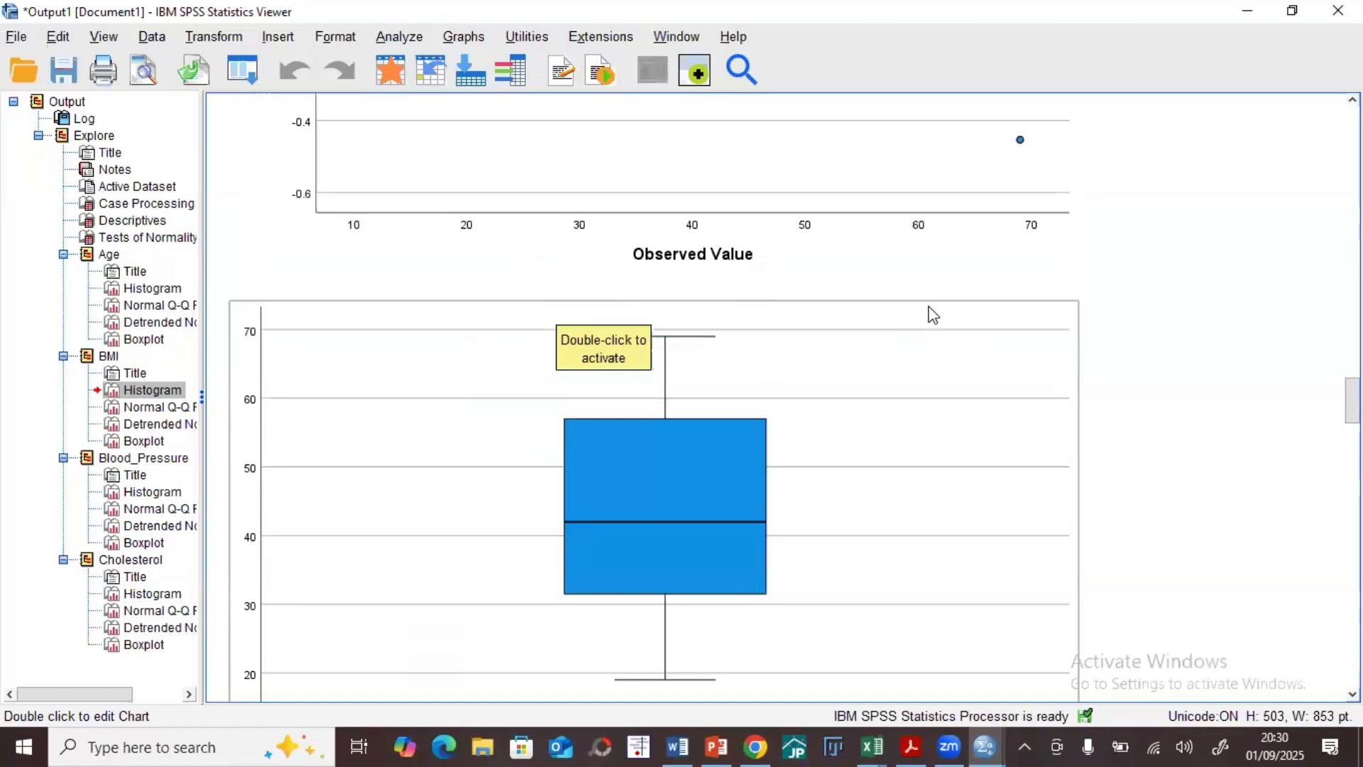
{"action": "scroll", "coordinate": [932, 315], "scroll_direction": "up", "scroll_amount": 15}
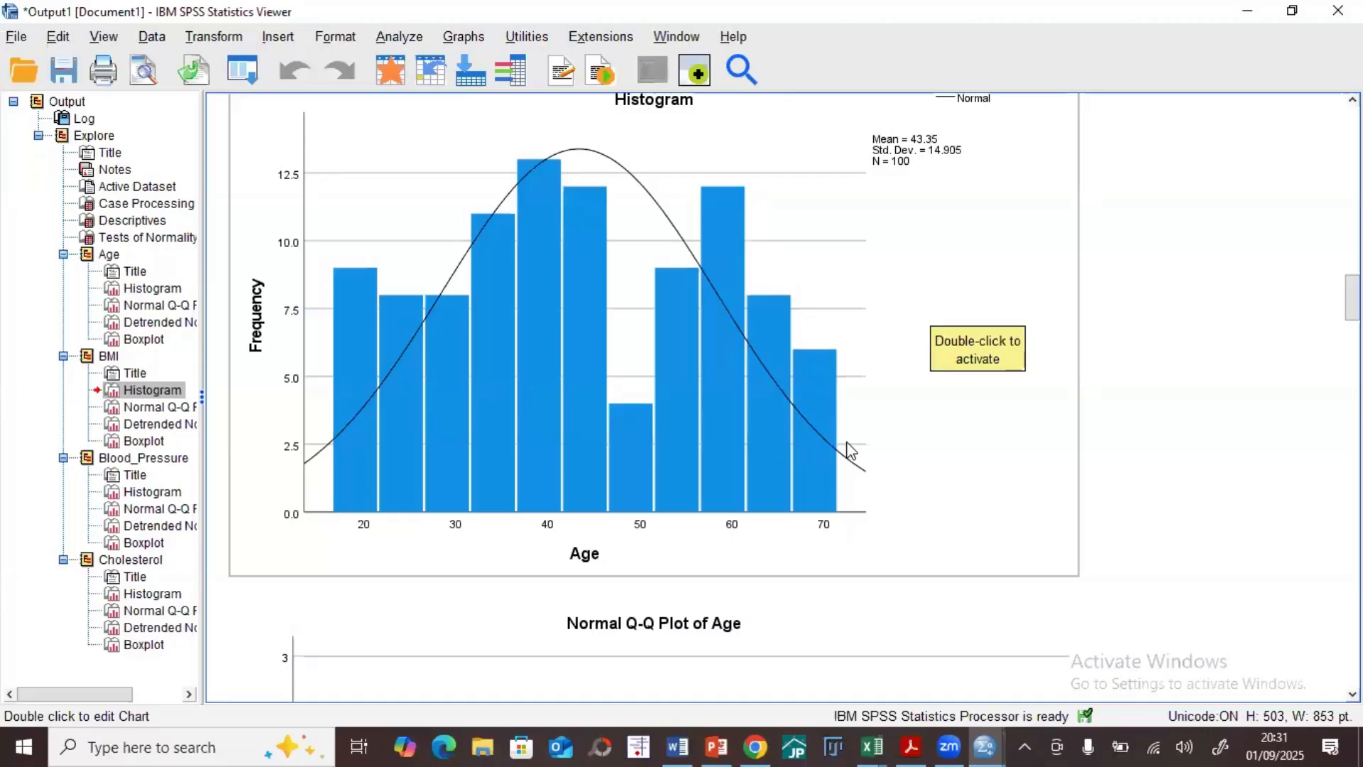
{"action": "scroll", "coordinate": [851, 449], "scroll_direction": "down", "scroll_amount": 6}
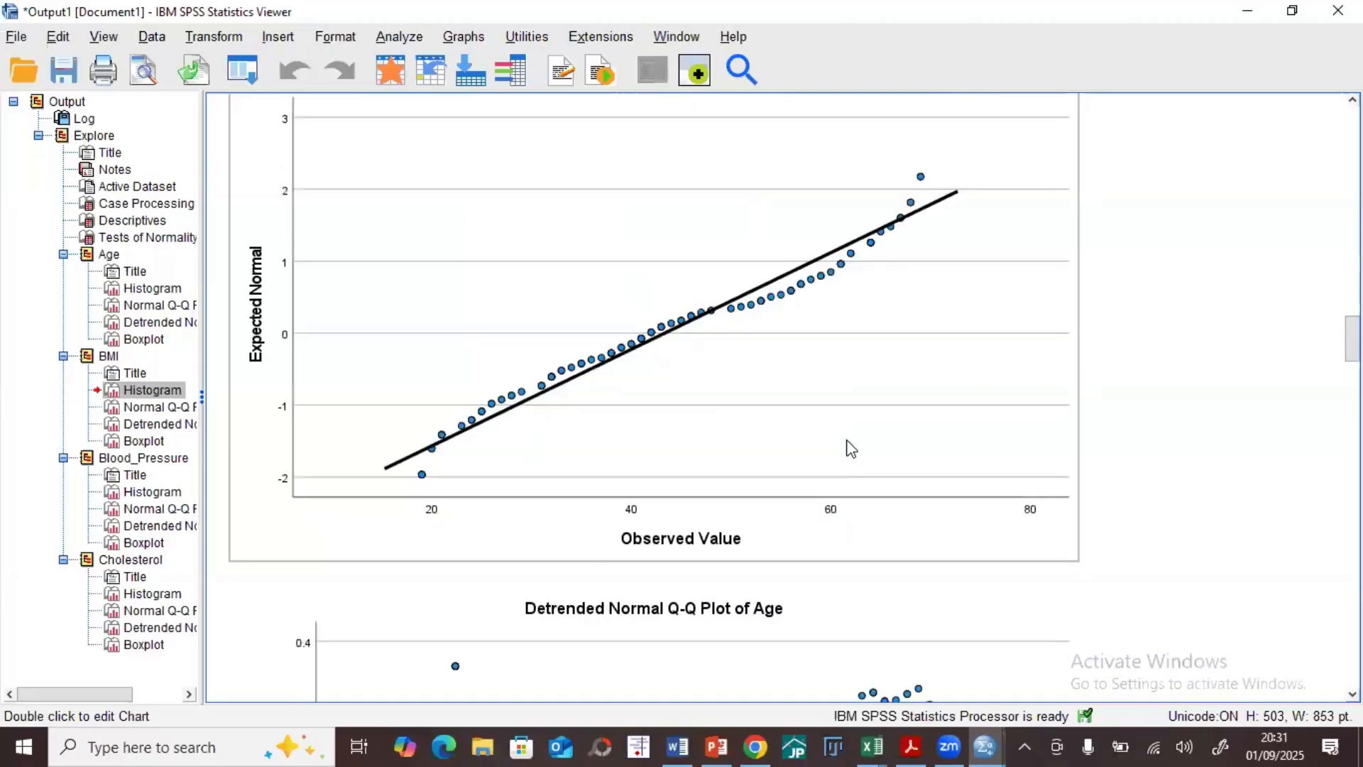
{"action": "scroll", "coordinate": [851, 449], "scroll_direction": "down", "scroll_amount": 6}
{"action": "scroll", "coordinate": [851, 447], "scroll_direction": "down", "scroll_amount": 4}
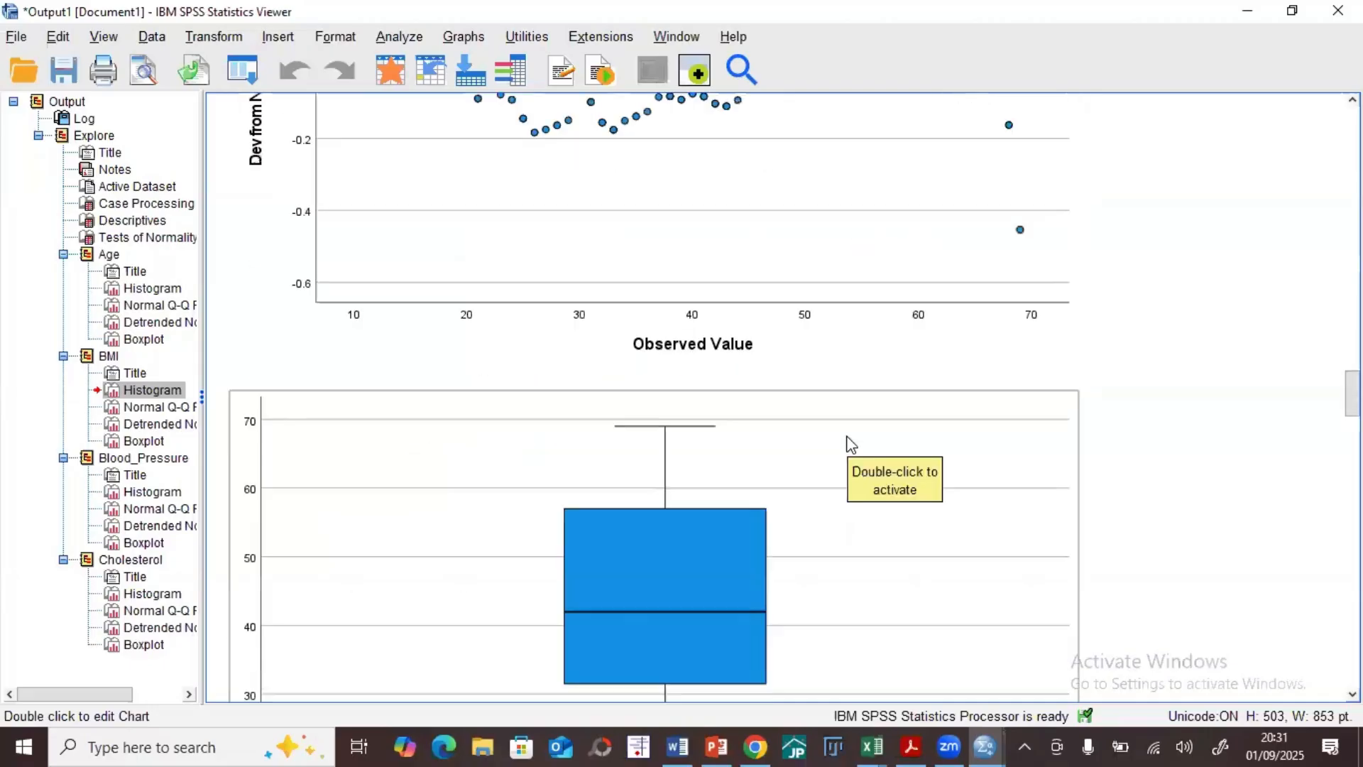
{"action": "scroll", "coordinate": [851, 444], "scroll_direction": "down", "scroll_amount": 3}
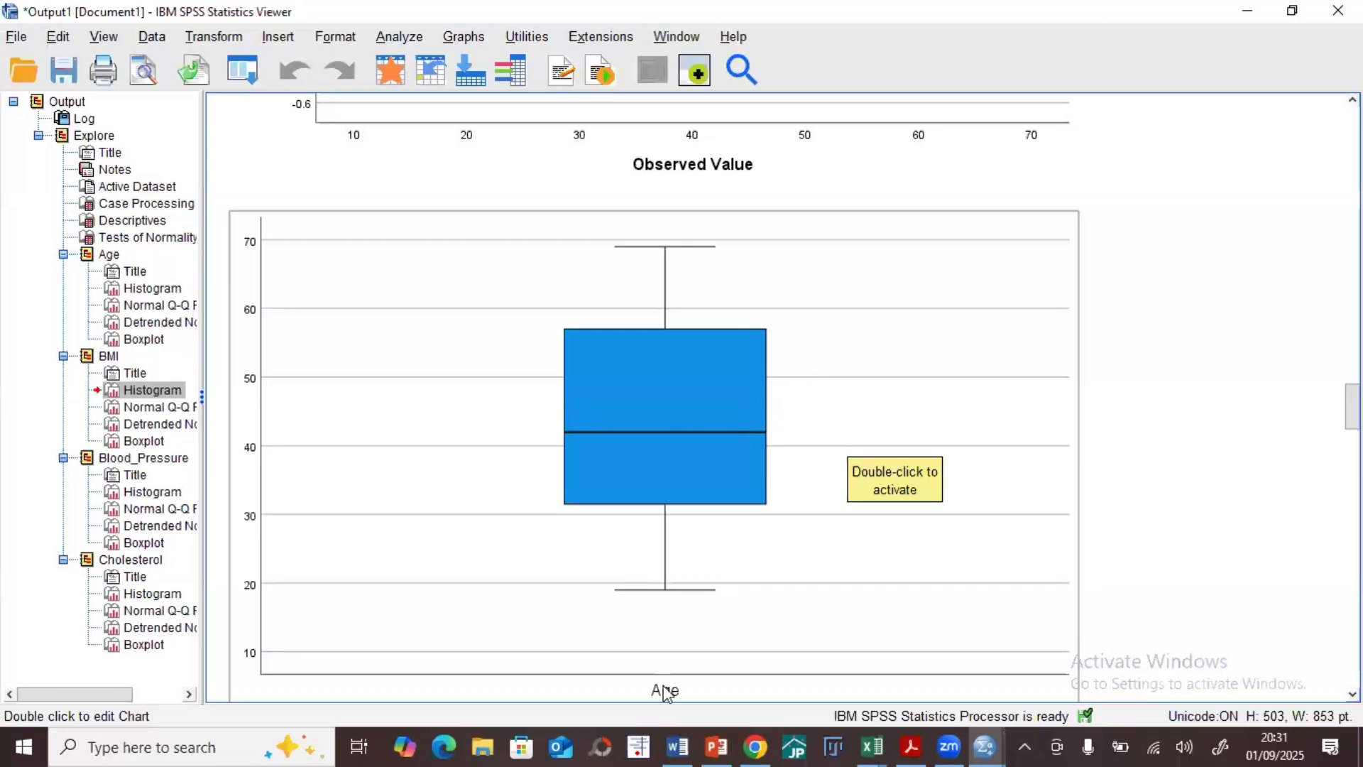
{"action": "scroll", "coordinate": [666, 692], "scroll_direction": "up", "scroll_amount": 3}
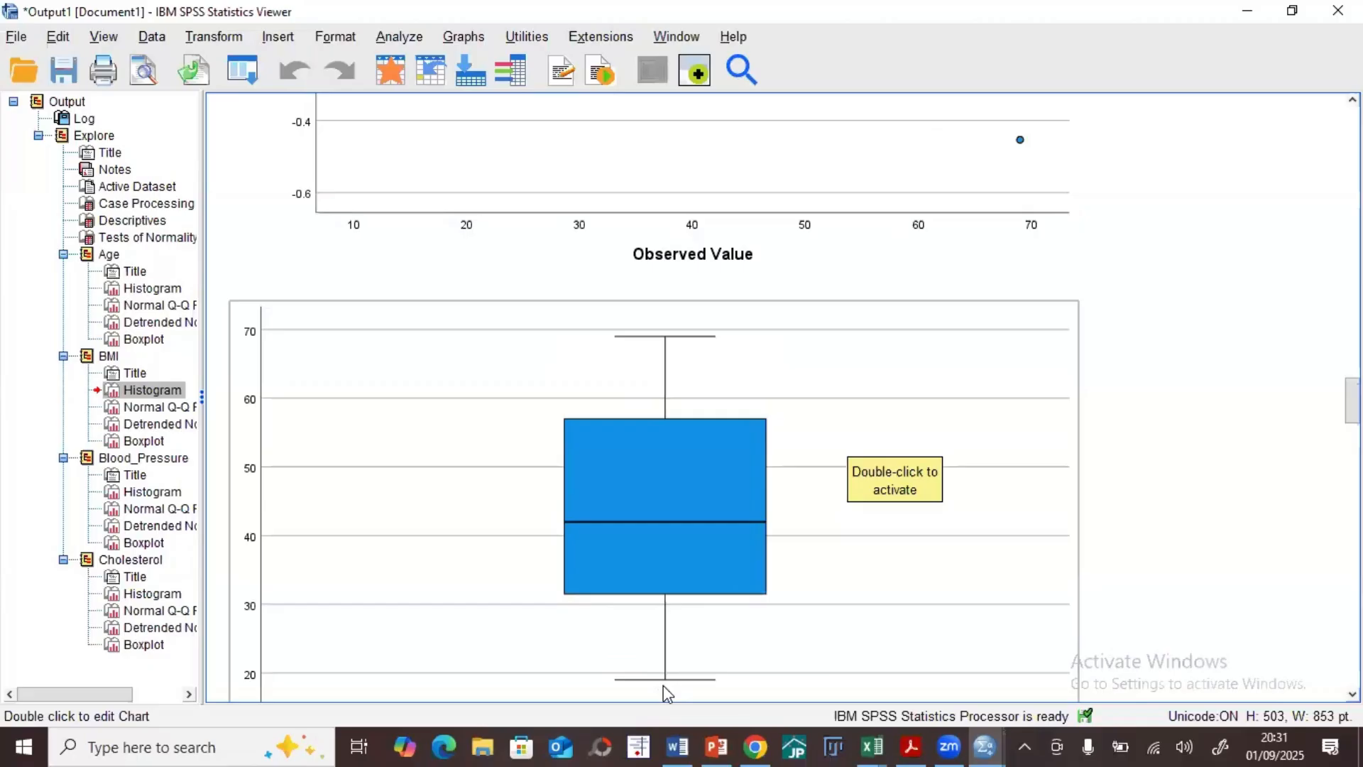
{"action": "scroll", "coordinate": [683, 449], "scroll_direction": "up", "scroll_amount": 15}
{"action": "scroll", "coordinate": [683, 448], "scroll_direction": "up", "scroll_amount": 15}
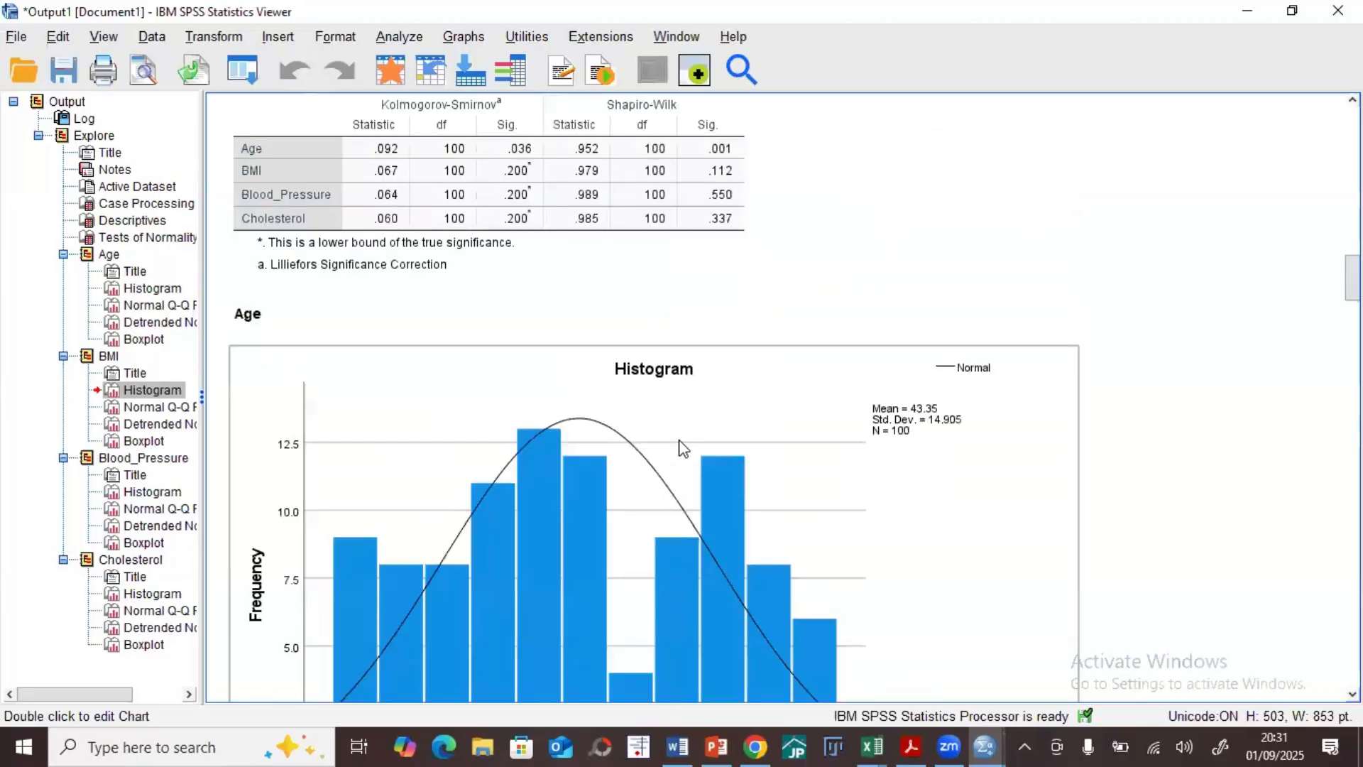
{"action": "scroll", "coordinate": [686, 448], "scroll_direction": "up", "scroll_amount": 3}
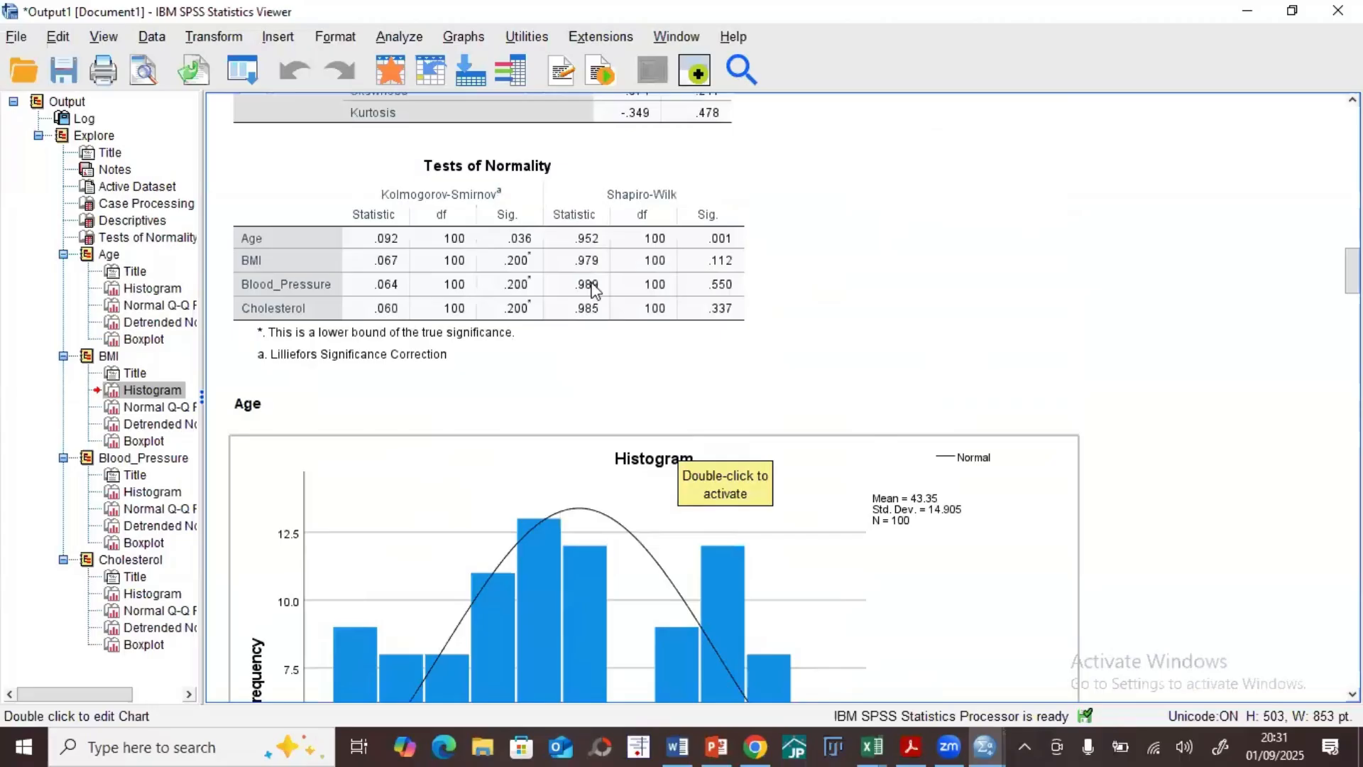
{"action": "scroll", "coordinate": [557, 318], "scroll_direction": "up", "scroll_amount": 3}
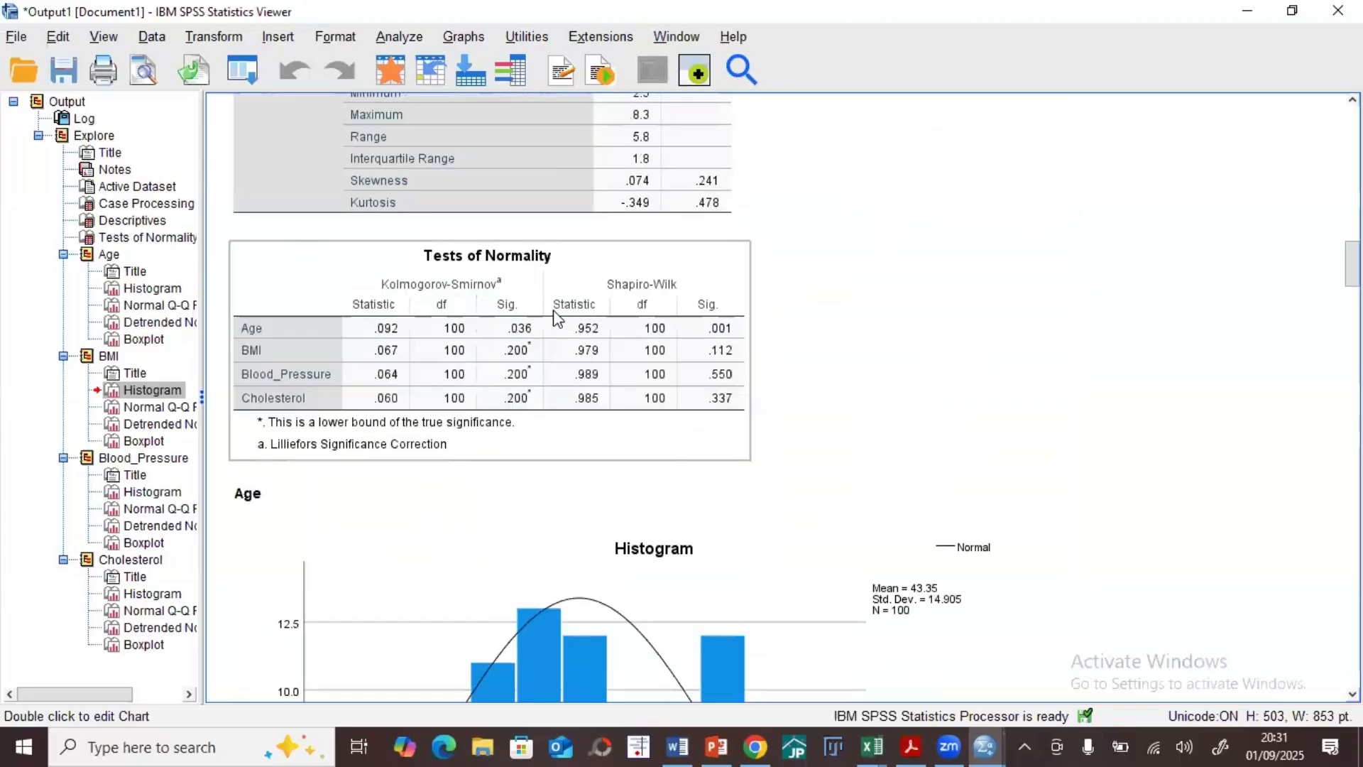
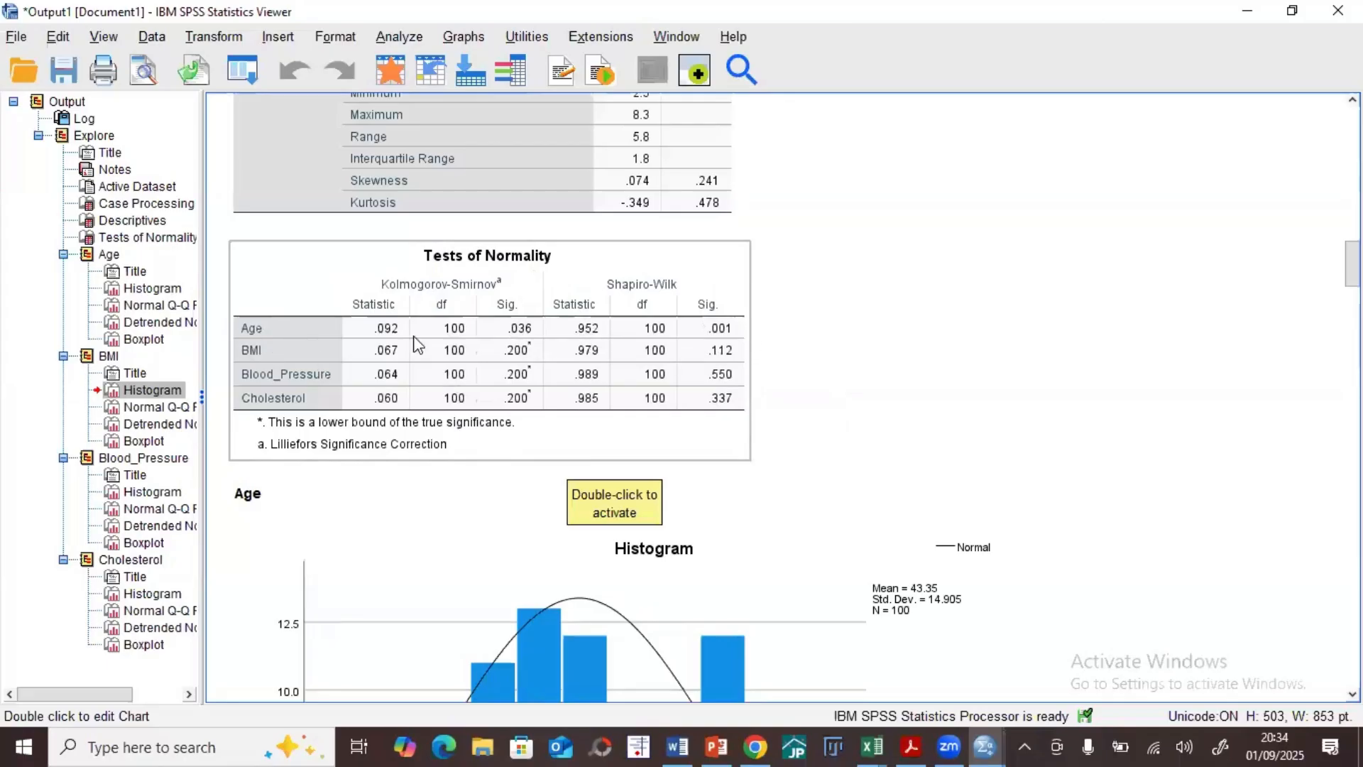
Step: Go back to the Descriptives table, switch to the Word document and add a "Results-" line below the variables
{"action": "scroll", "coordinate": [445, 462], "scroll_direction": "up", "scroll_amount": 10}
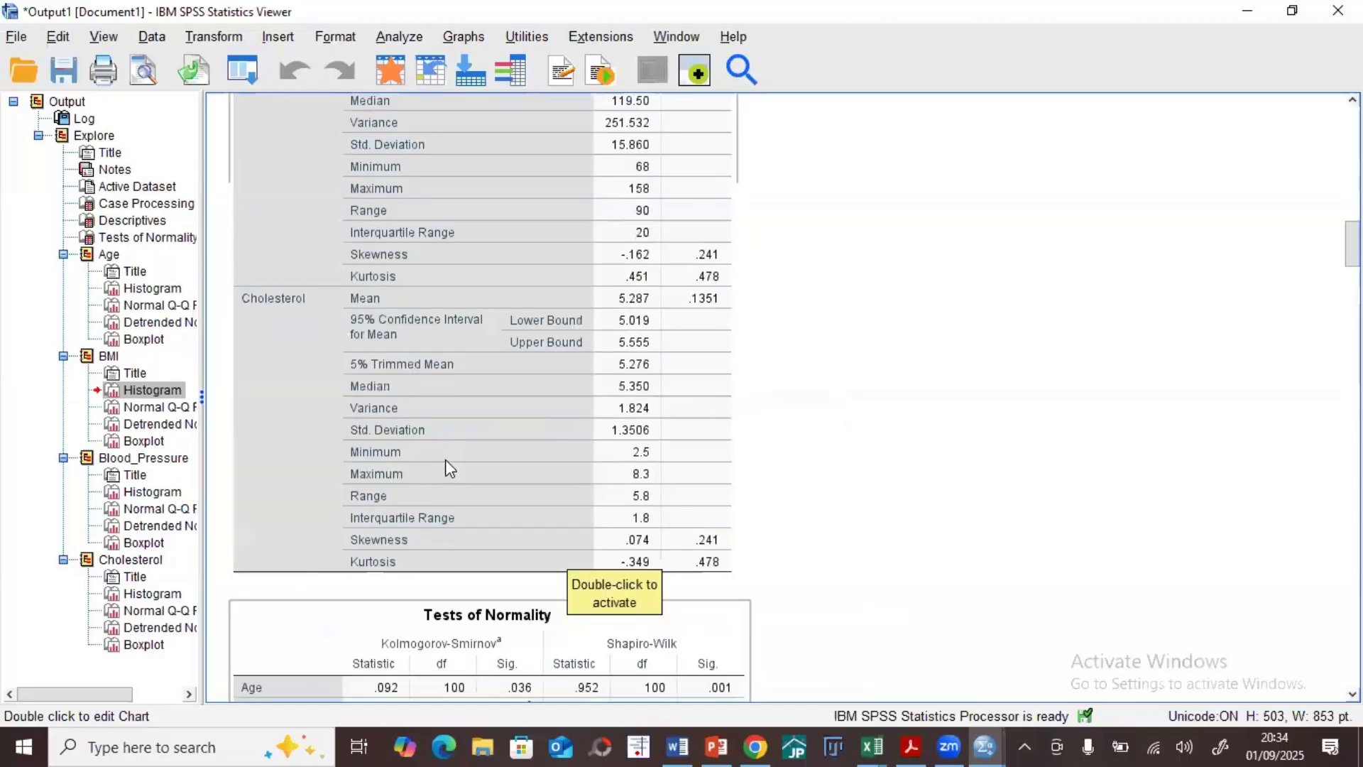
{"action": "scroll", "coordinate": [445, 459], "scroll_direction": "up", "scroll_amount": 3}
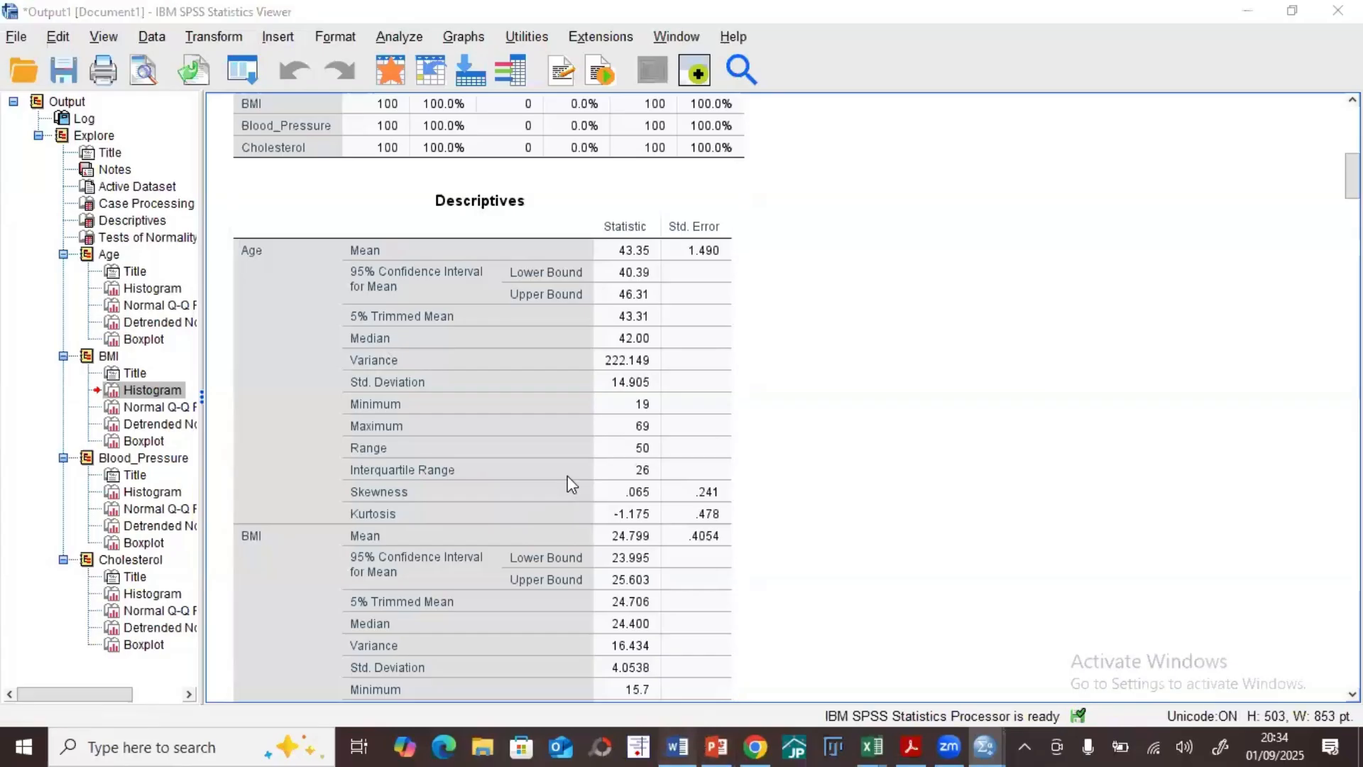
{"action": "key", "text": "alt+Tab"}
{"action": "type", "text": "R"}
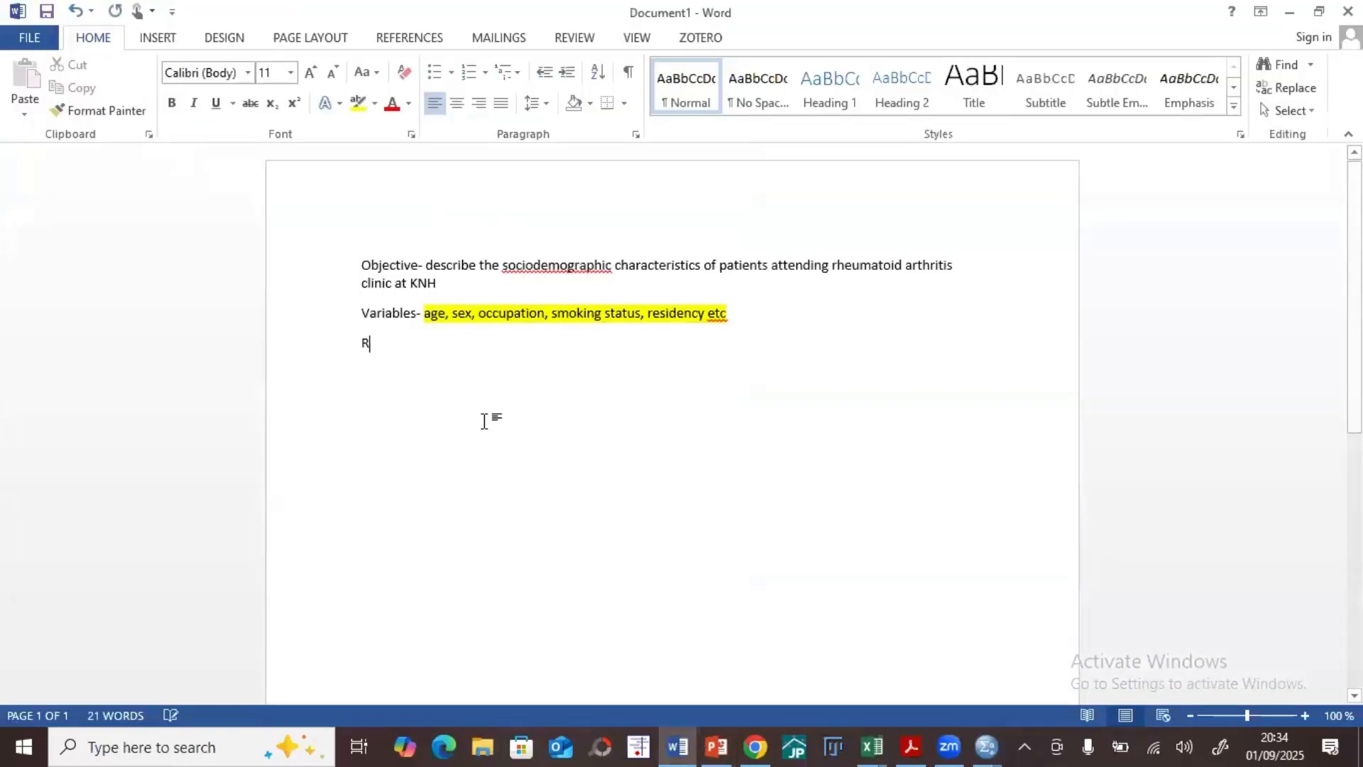
{"action": "type", "text": "esults"}
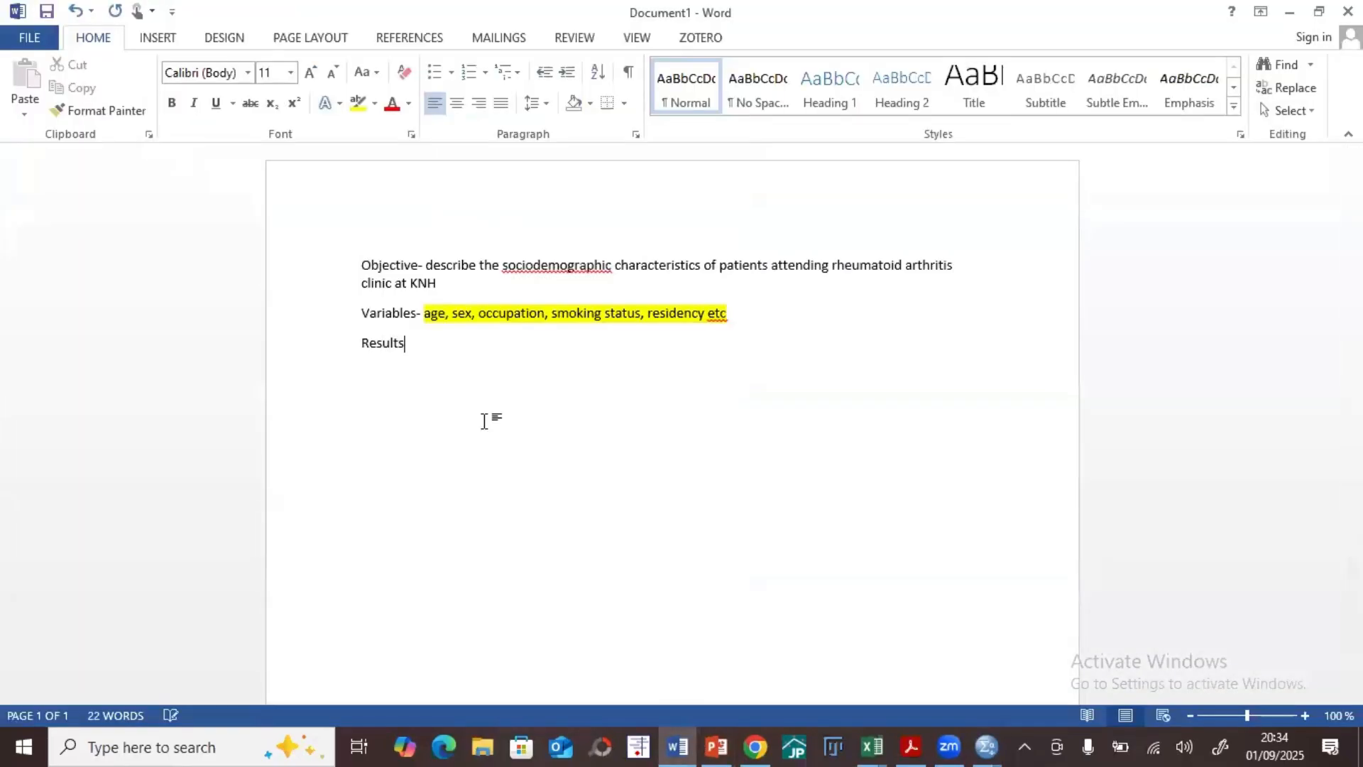
{"action": "type", "text": "-"}
{"action": "key", "text": "Return"}
Step: Write "One hundred participants were included in the study" as the opening sentence of the results
{"action": "type", "text": "The"}
{"action": "key", "text": "BackSpace"}
{"action": "key", "text": "BackSpace"}
{"action": "key", "text": "BackSpace"}
{"action": "type", "text": "One hundred "}
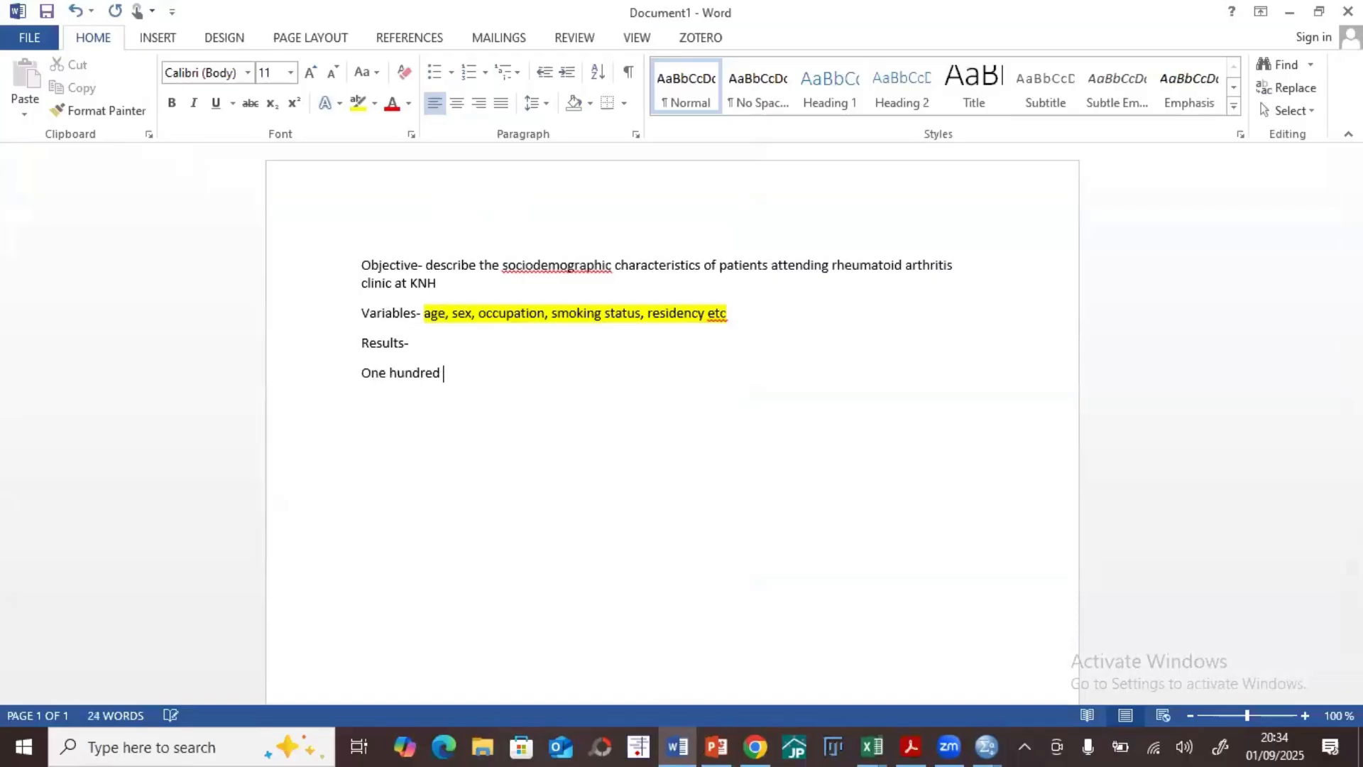
{"action": "type", "text": "participants were i"}
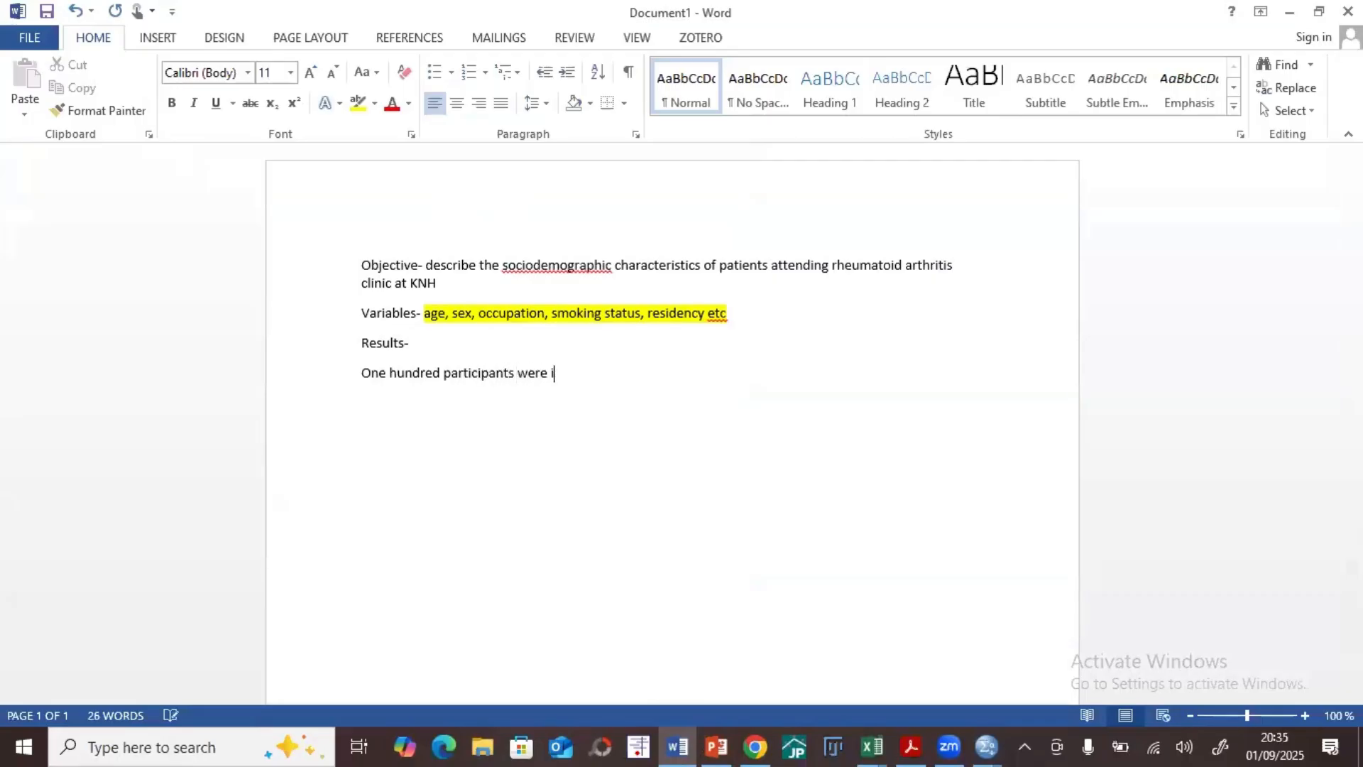
{"action": "type", "text": "nclueed in the study"}
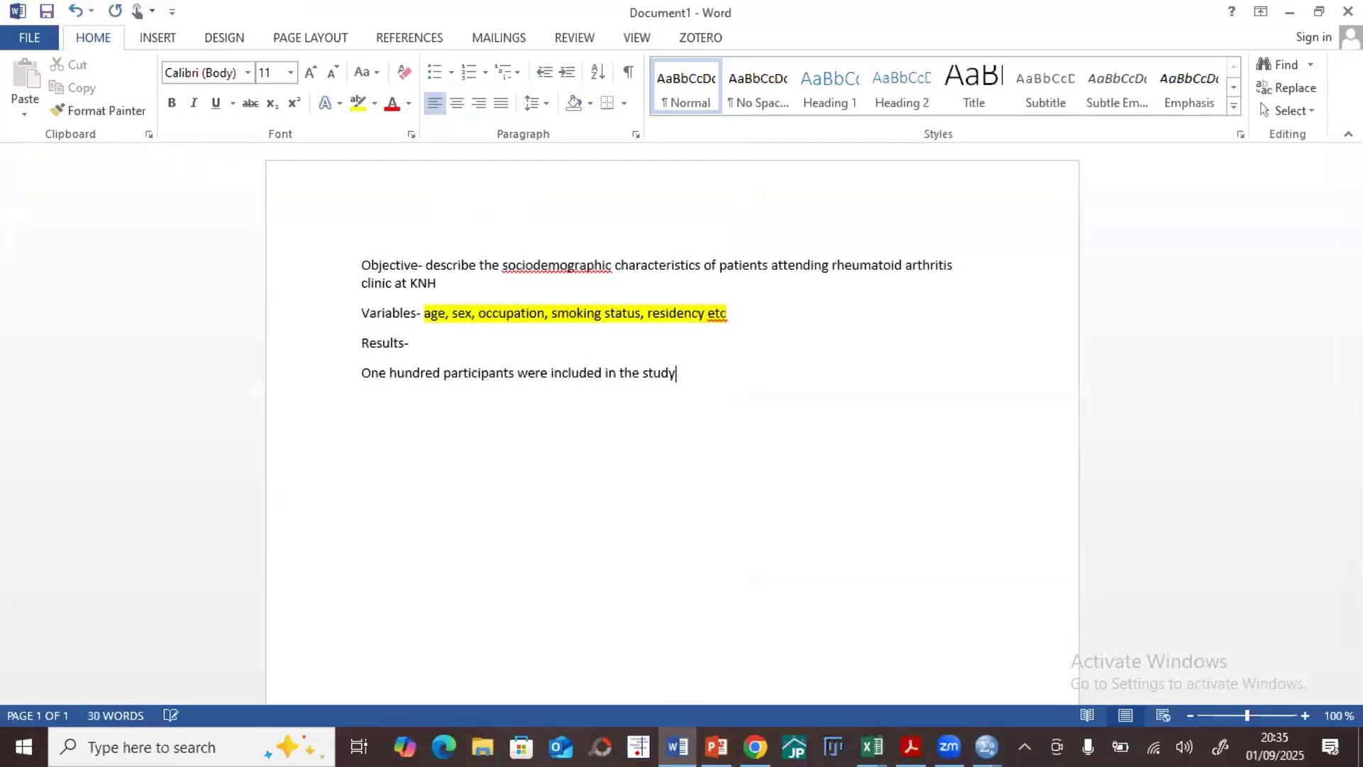
{"action": "type", "text": ". The mediana"}
Step: Begin a second sentence with "The median age was" and look up Age's median in the SPSS Descriptives table
{"action": "key", "text": "BackSpace"}
{"action": "type", "text": "age"}
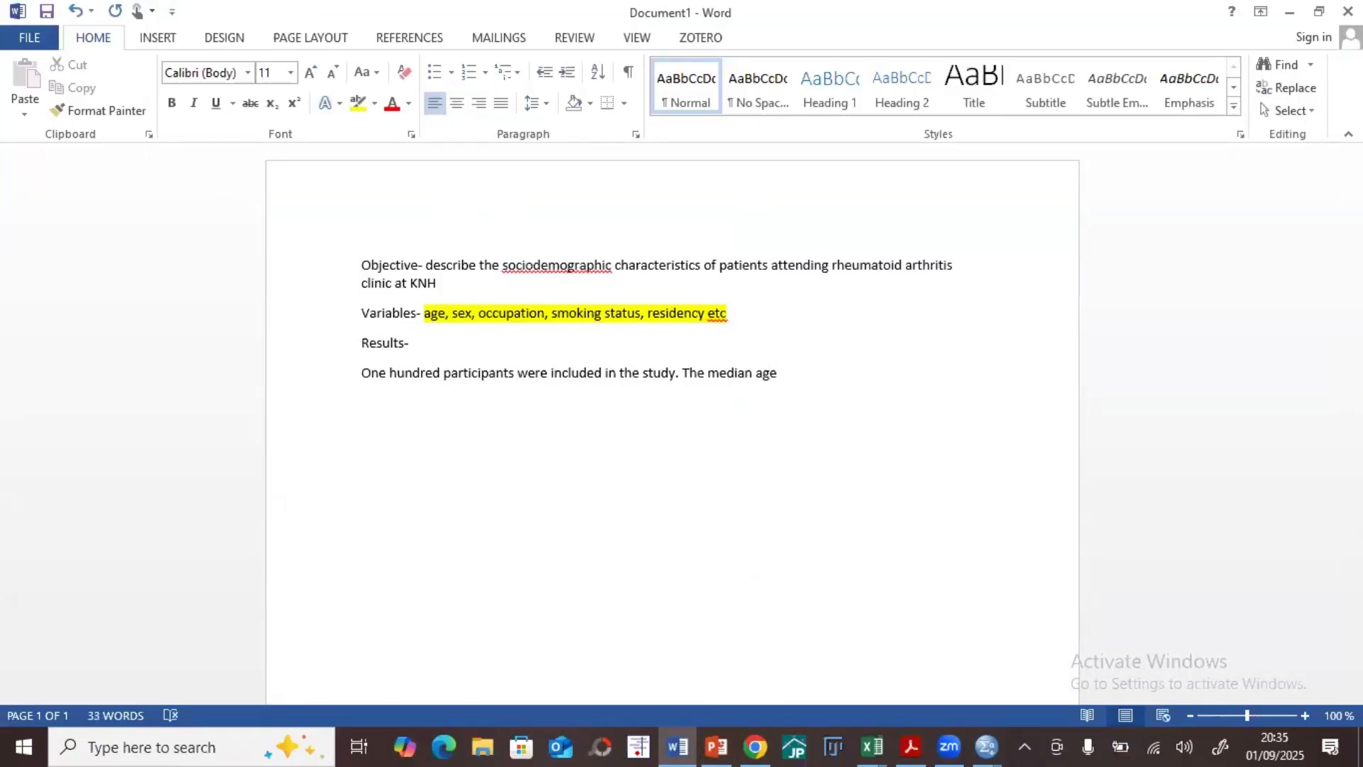
{"action": "type", "text": " was"}
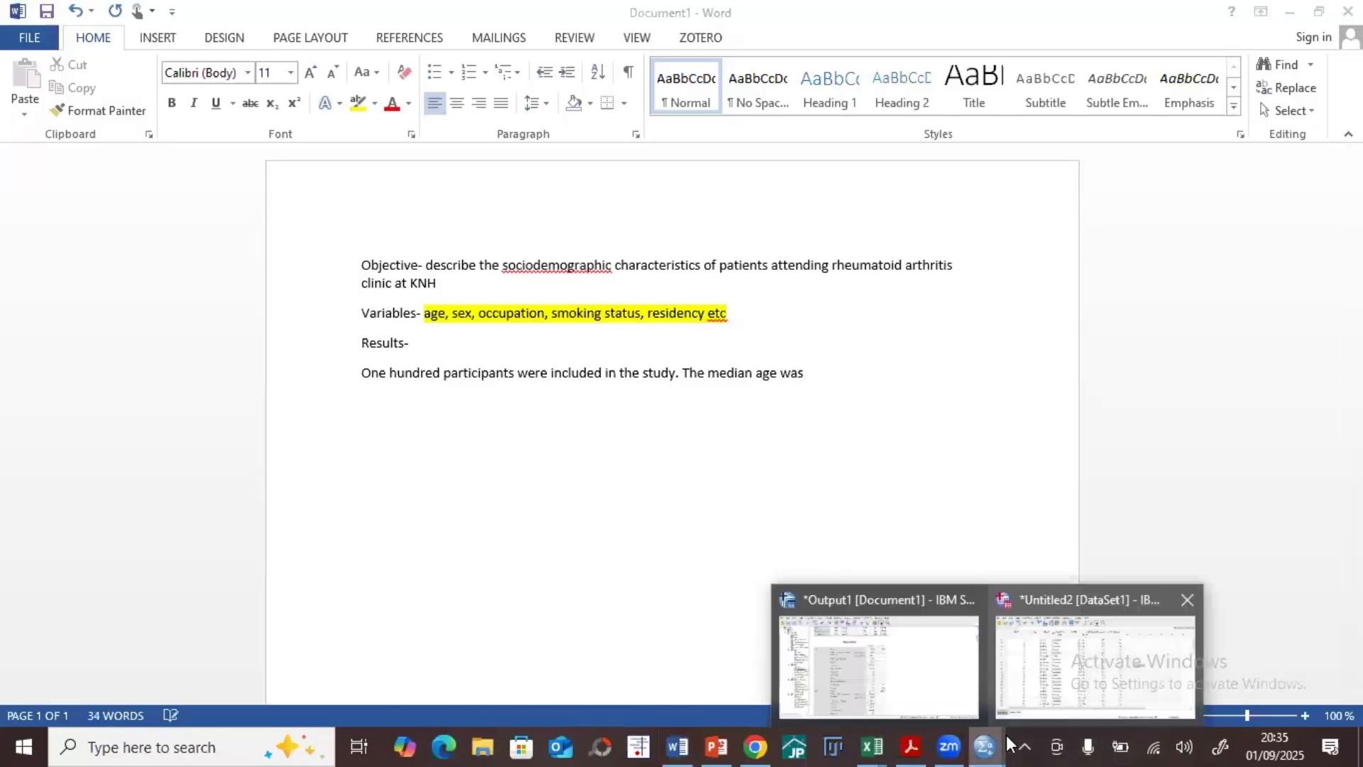
{"action": "left_click", "coordinate": [986, 746]}
{"action": "left_click", "coordinate": [985, 745]}
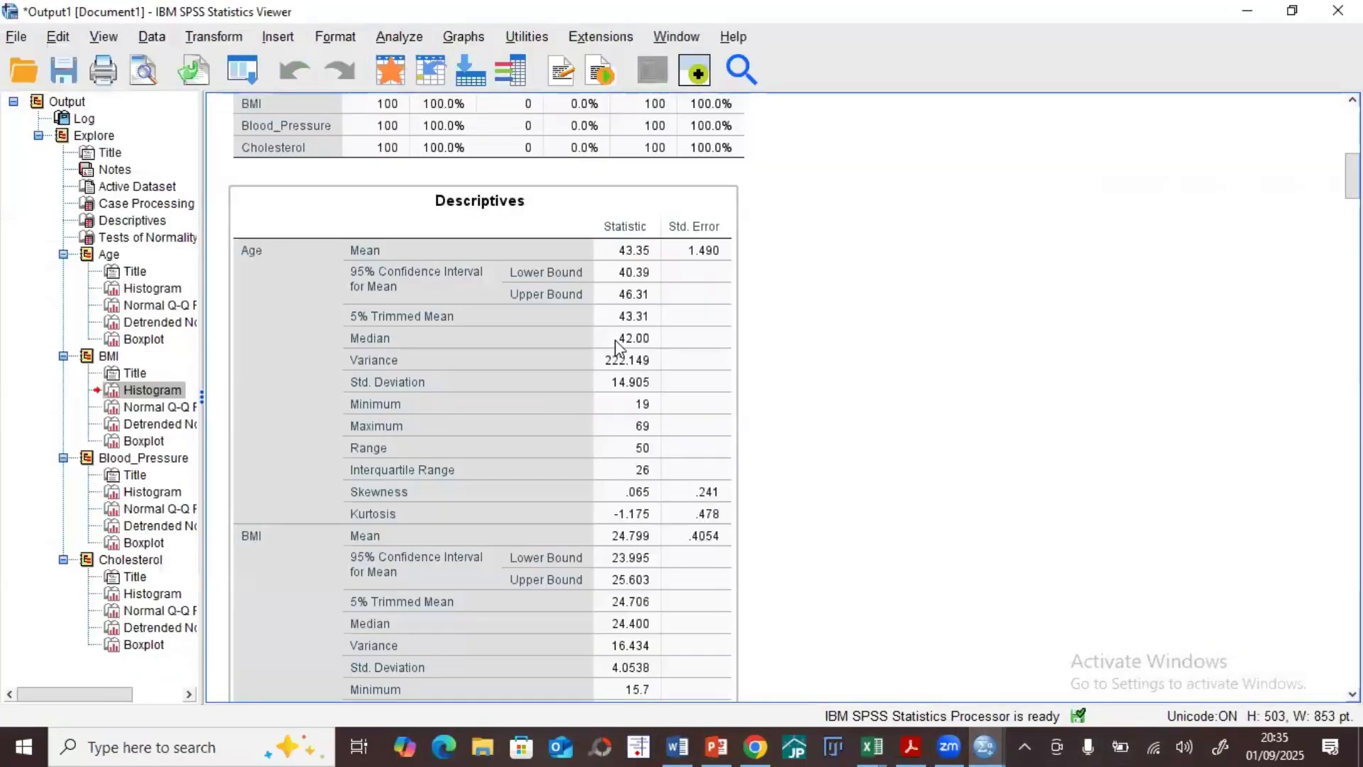
{"action": "left_click_drag", "start_coordinate": [616, 340], "coordinate": [879, 672]}
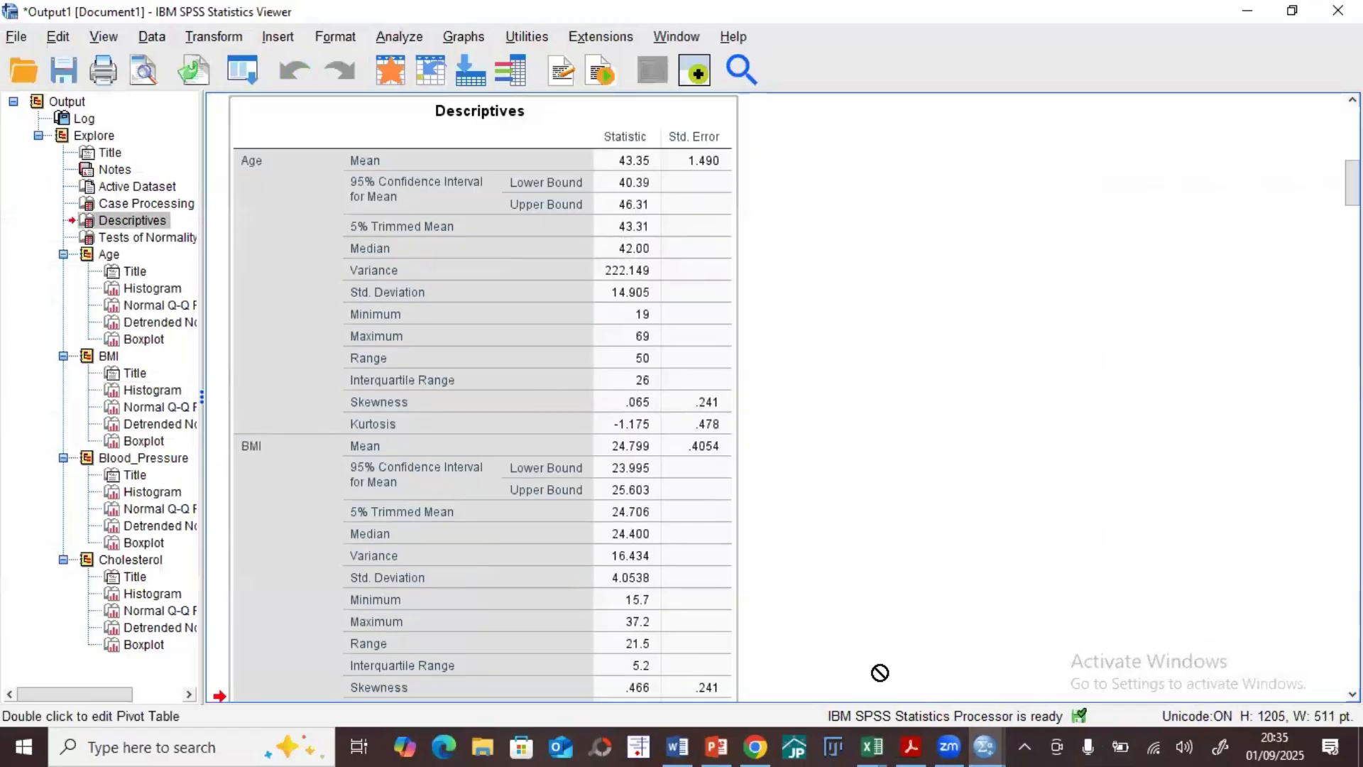
Step: Return to Word and complete the median age sentence with "42 years (IQR 26)."
{"action": "left_click", "coordinate": [678, 745]}
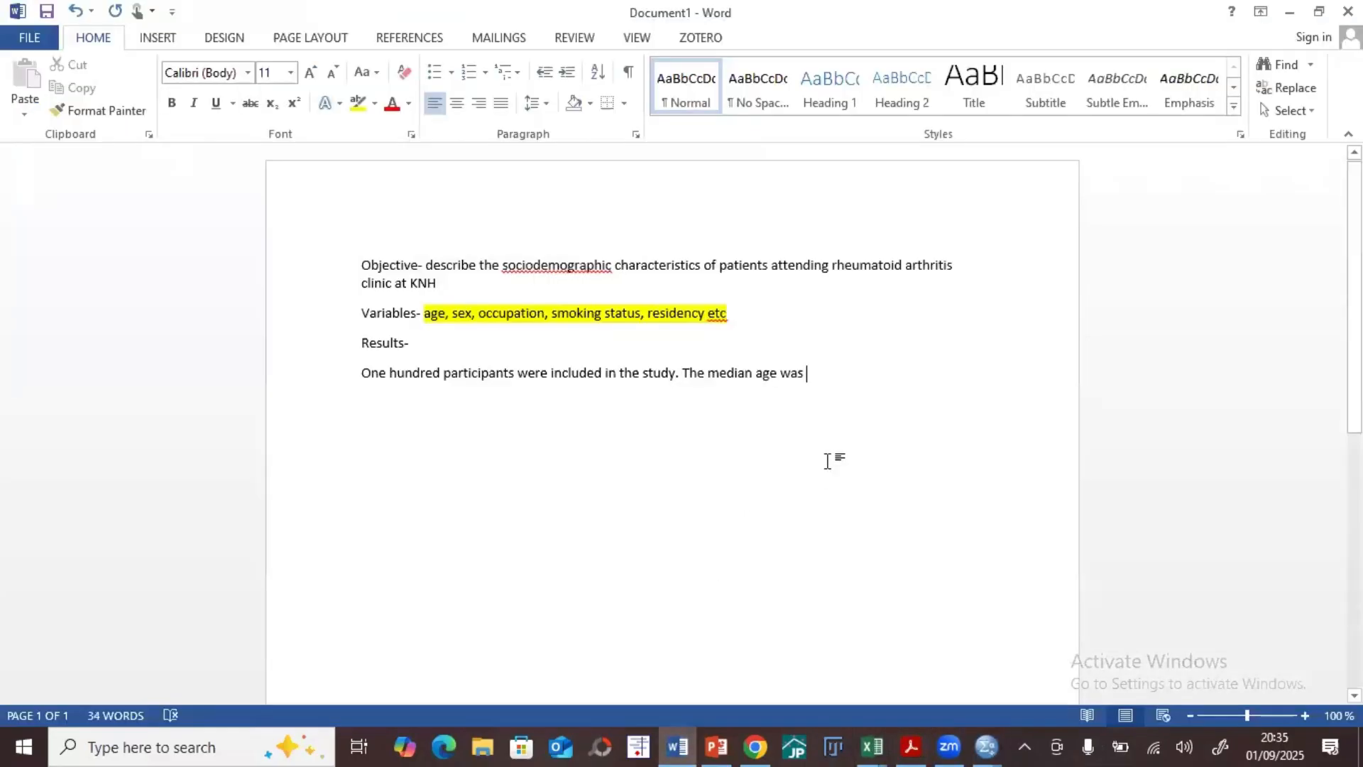
{"action": "type", "text": "42"}
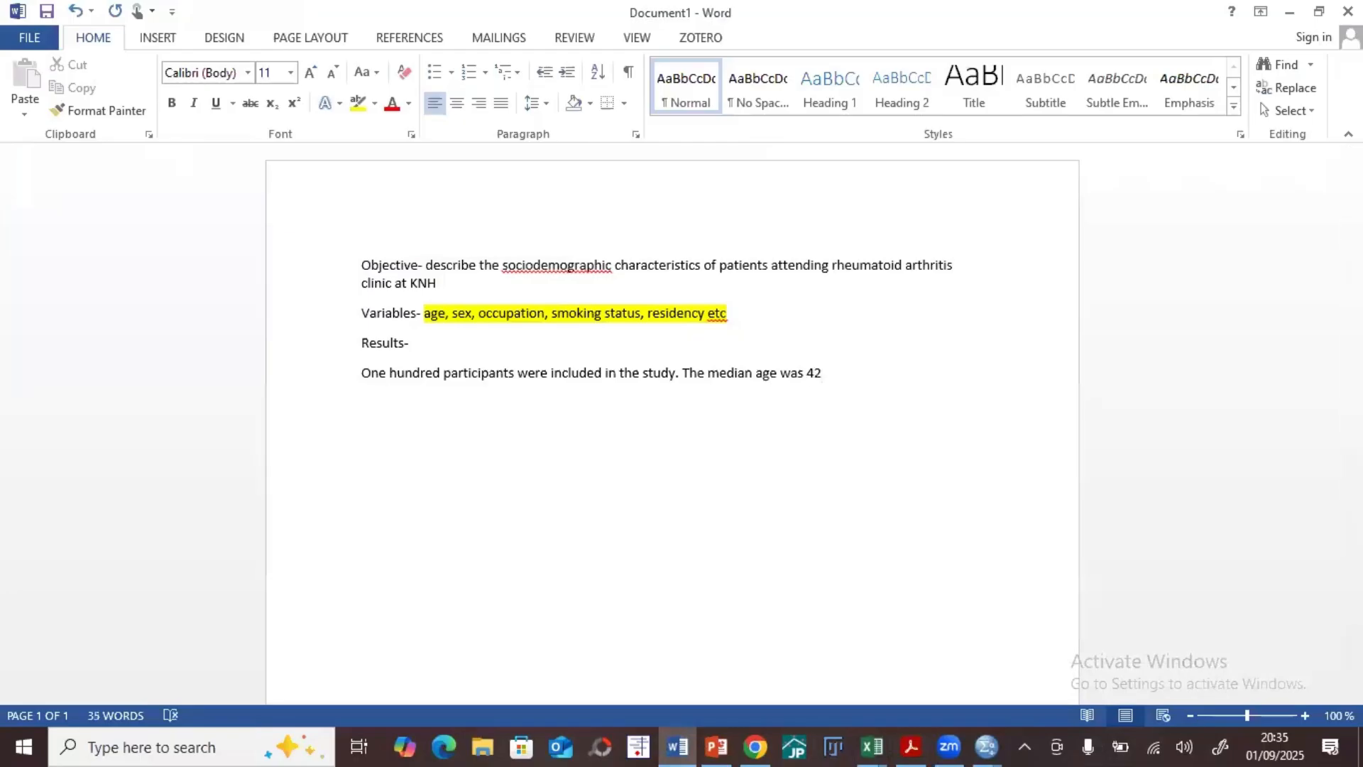
{"action": "type", "text": " years (IQR 26)"}
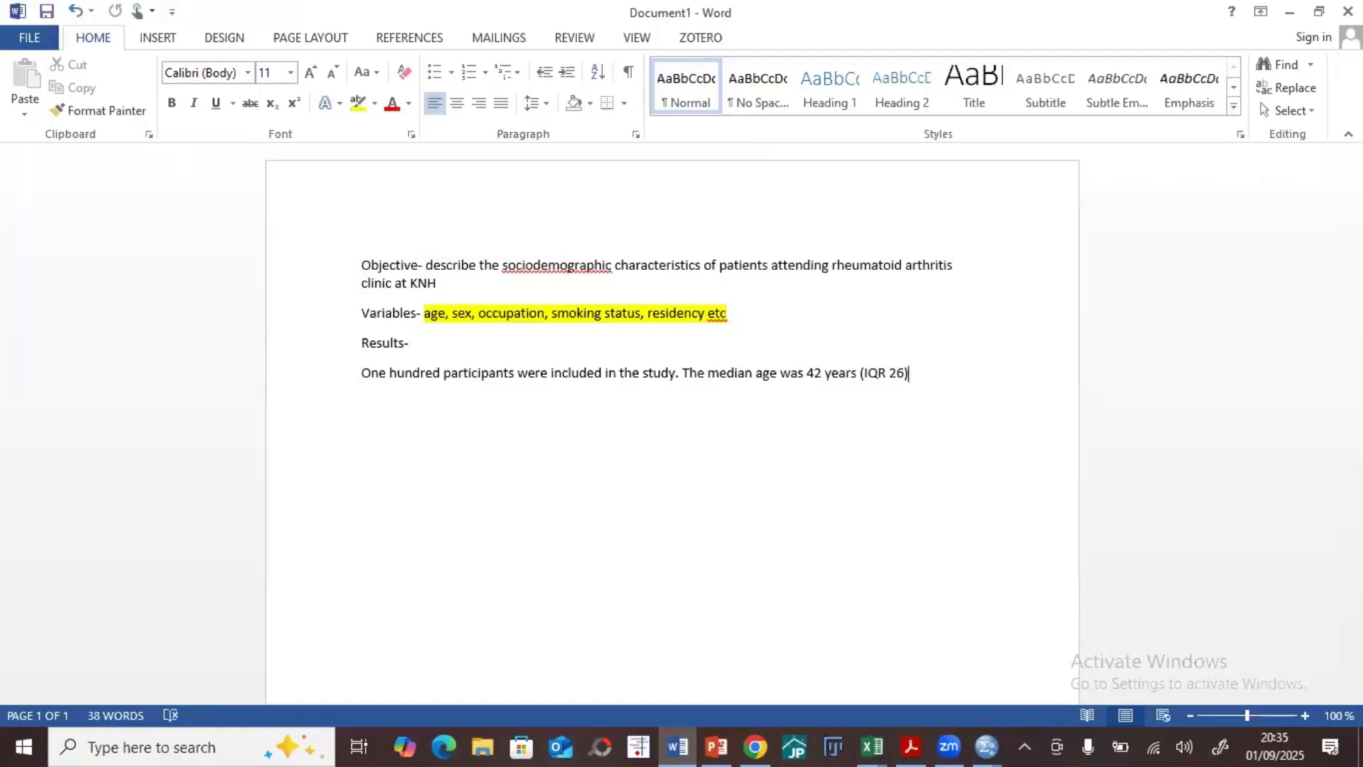
{"action": "type", "text": "."}
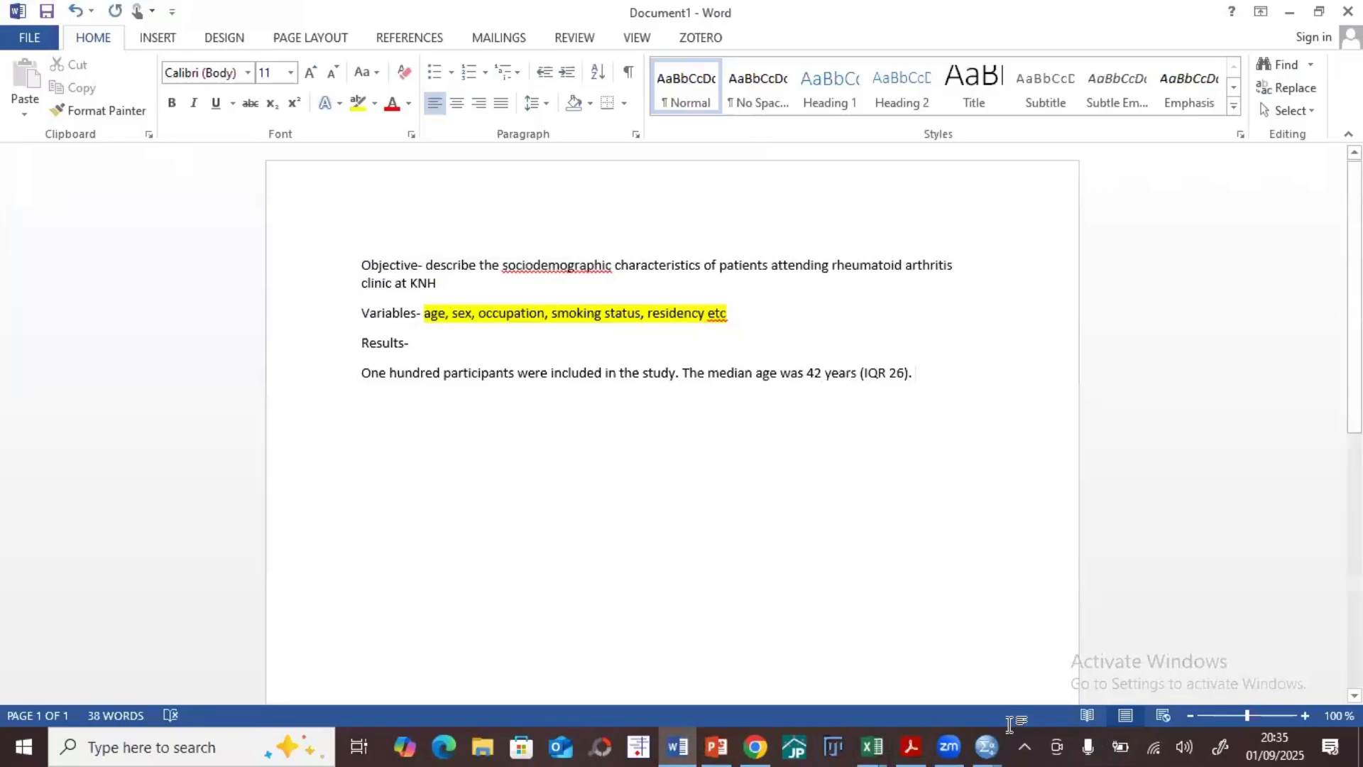
Step: Consult BMI's figures in the SPSS Descriptives table and write "The mean BMI was 24.8" in the Word results paragraph
{"action": "left_click", "coordinate": [987, 745]}
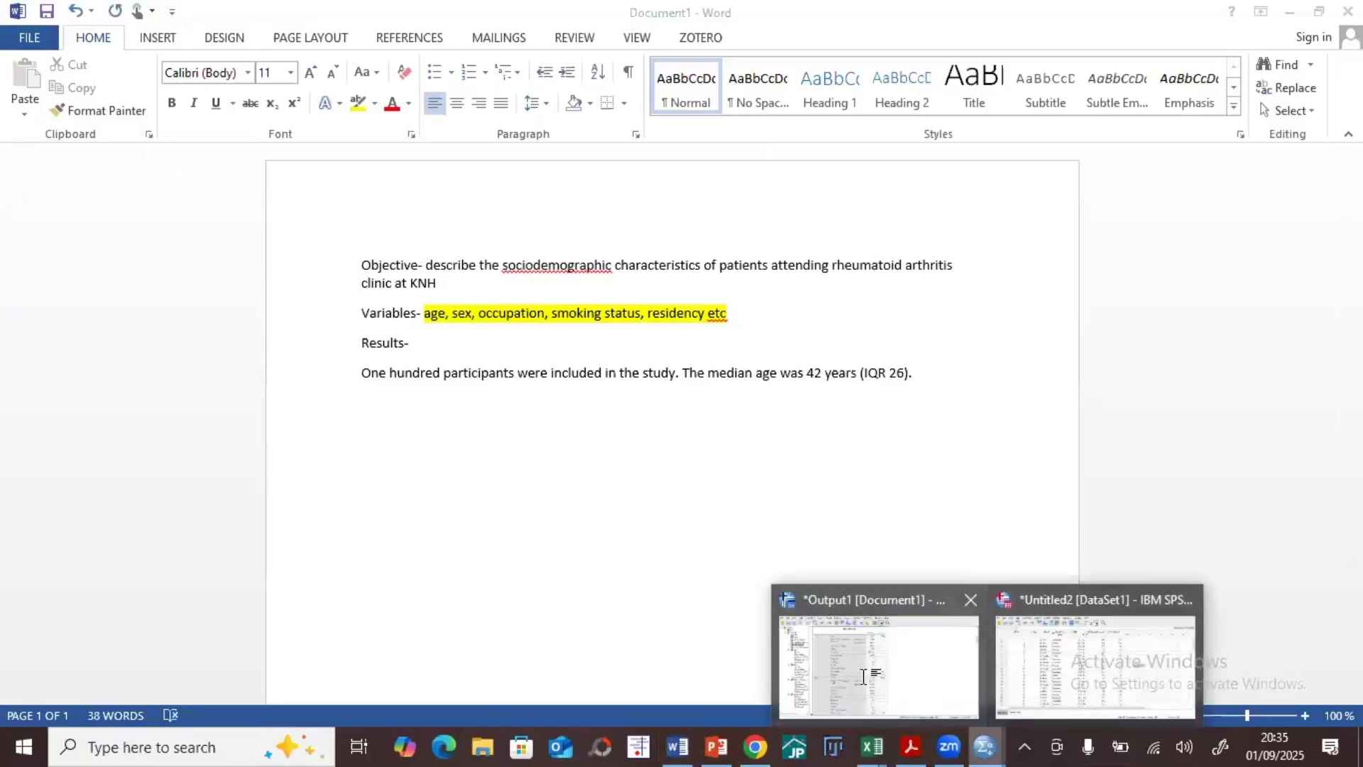
{"action": "left_click", "coordinate": [862, 676]}
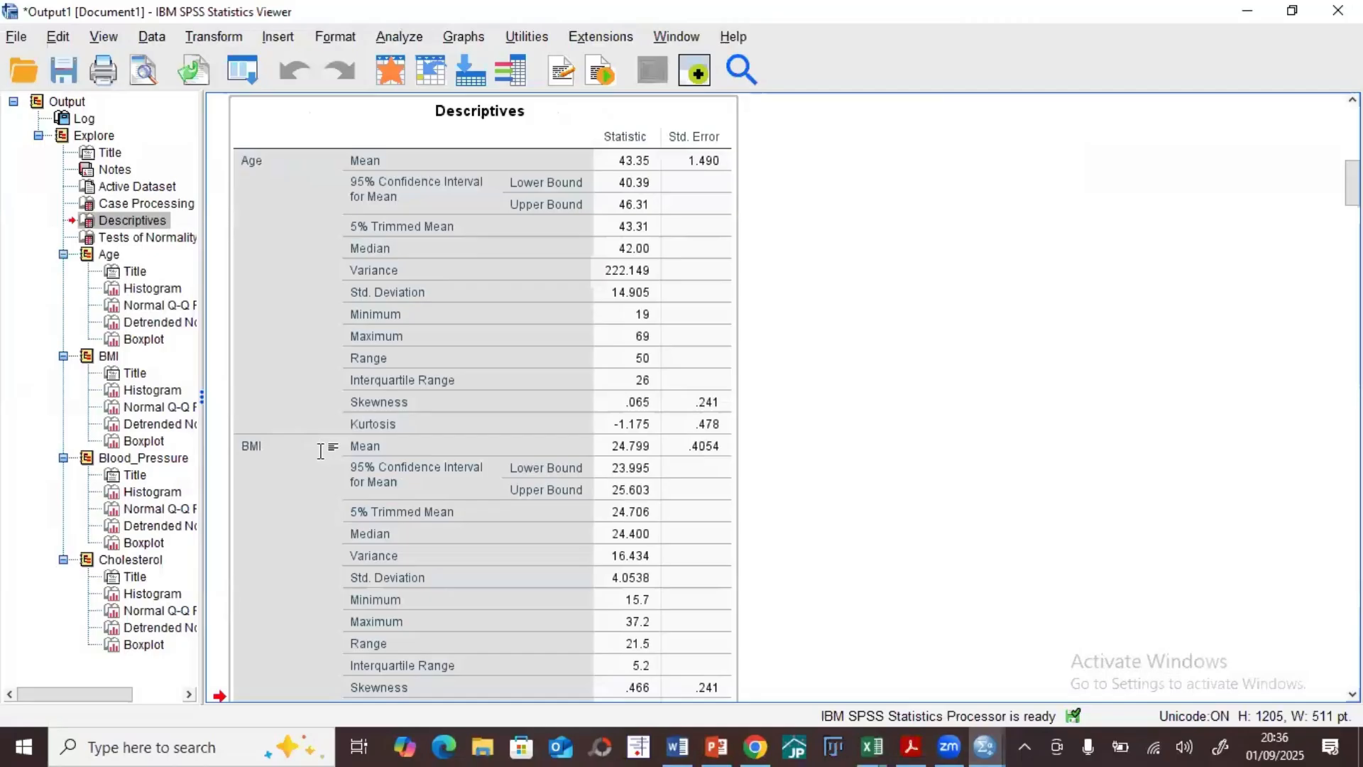
{"action": "left_click", "coordinate": [693, 738]}
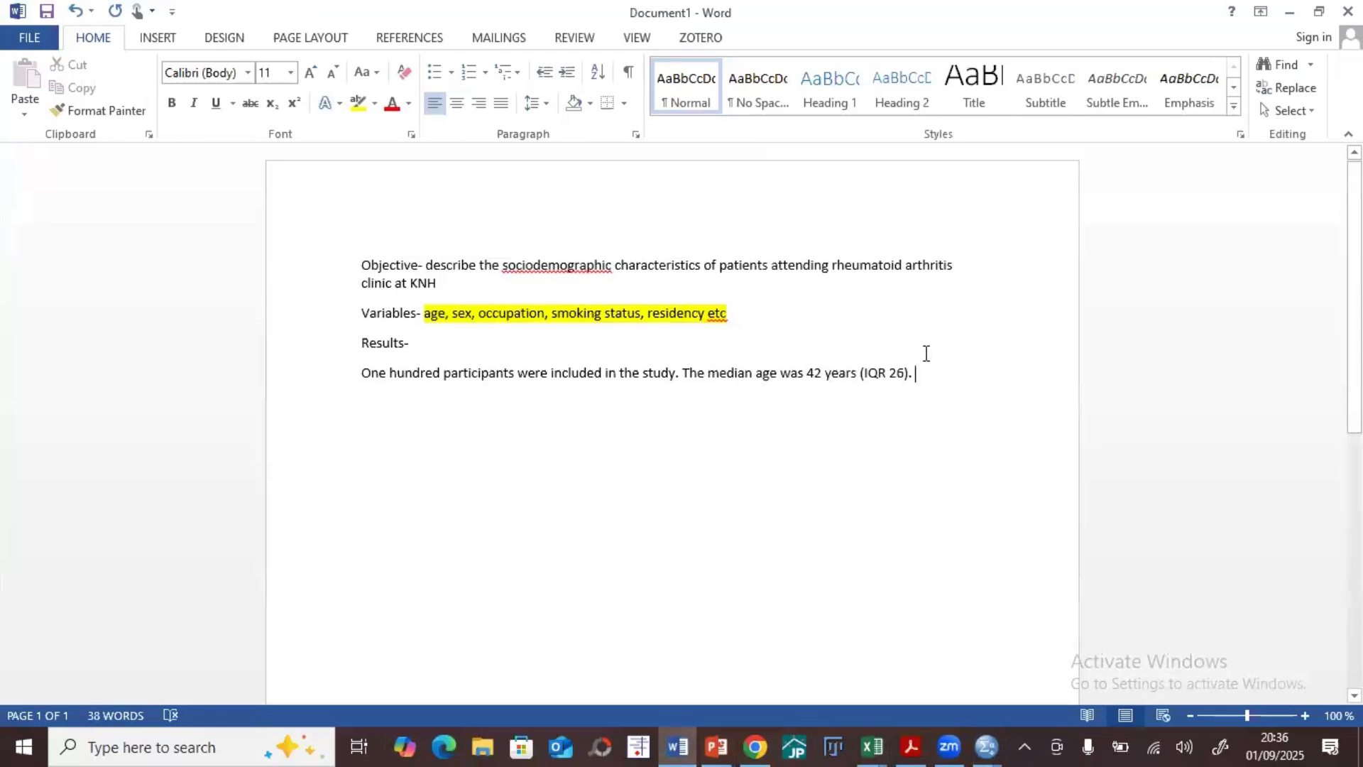
{"action": "type", "text": "The mean"}
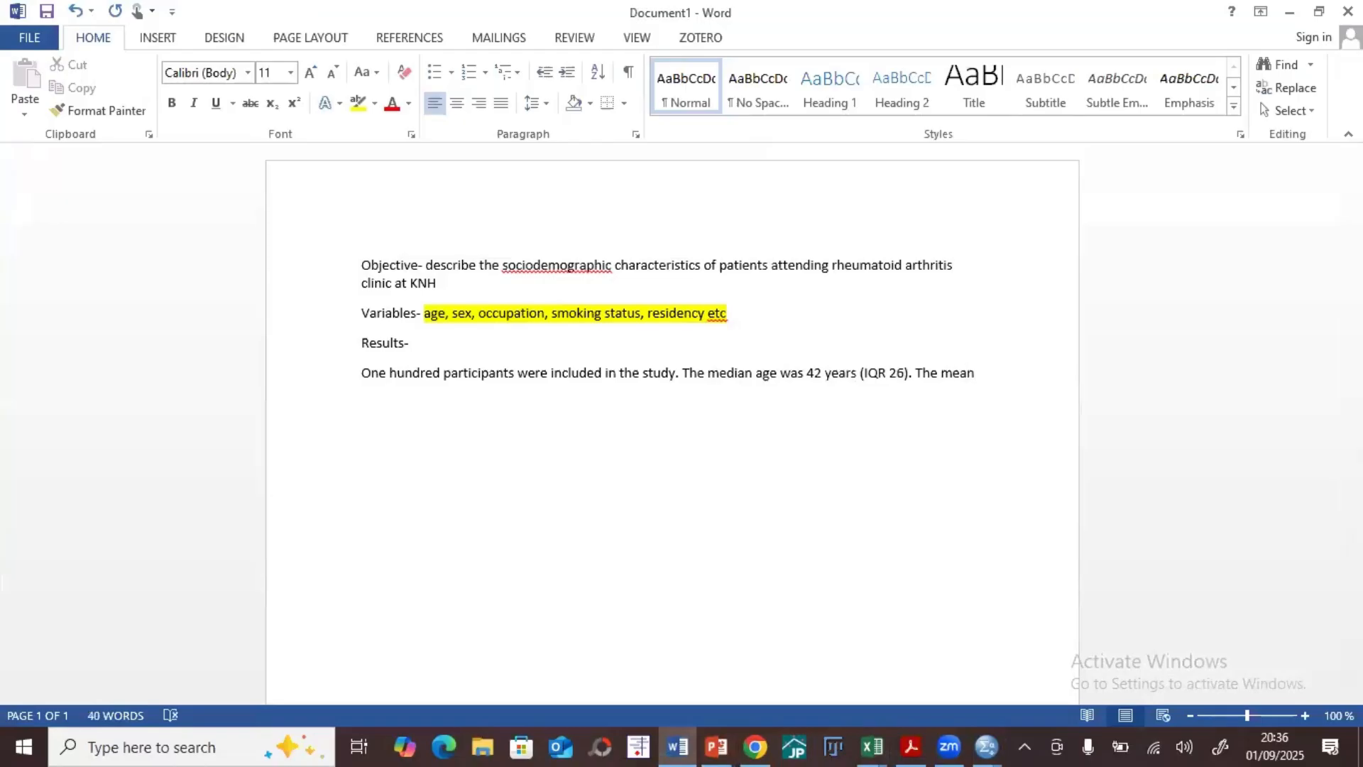
{"action": "type", "text": " BMI was"}
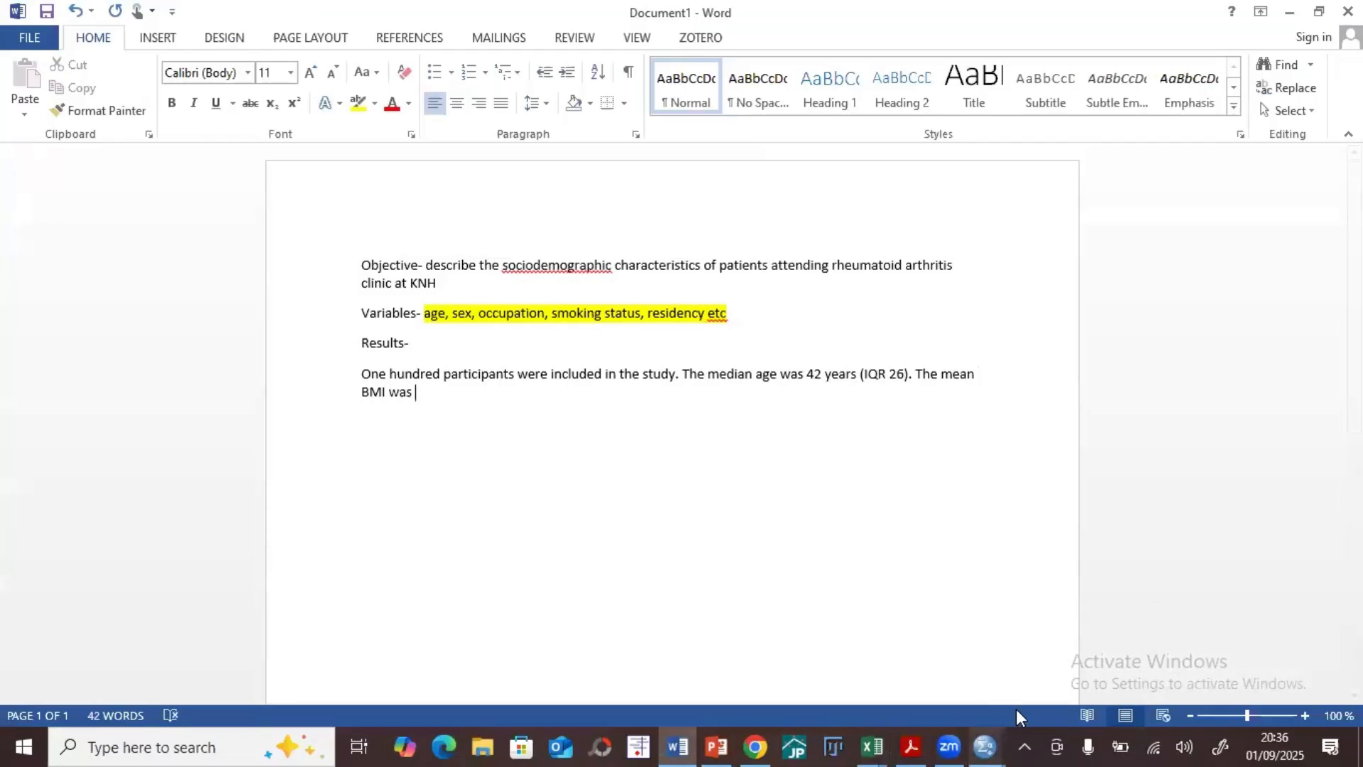
{"action": "left_click", "coordinate": [985, 747]}
{"action": "left_click", "coordinate": [903, 666]}
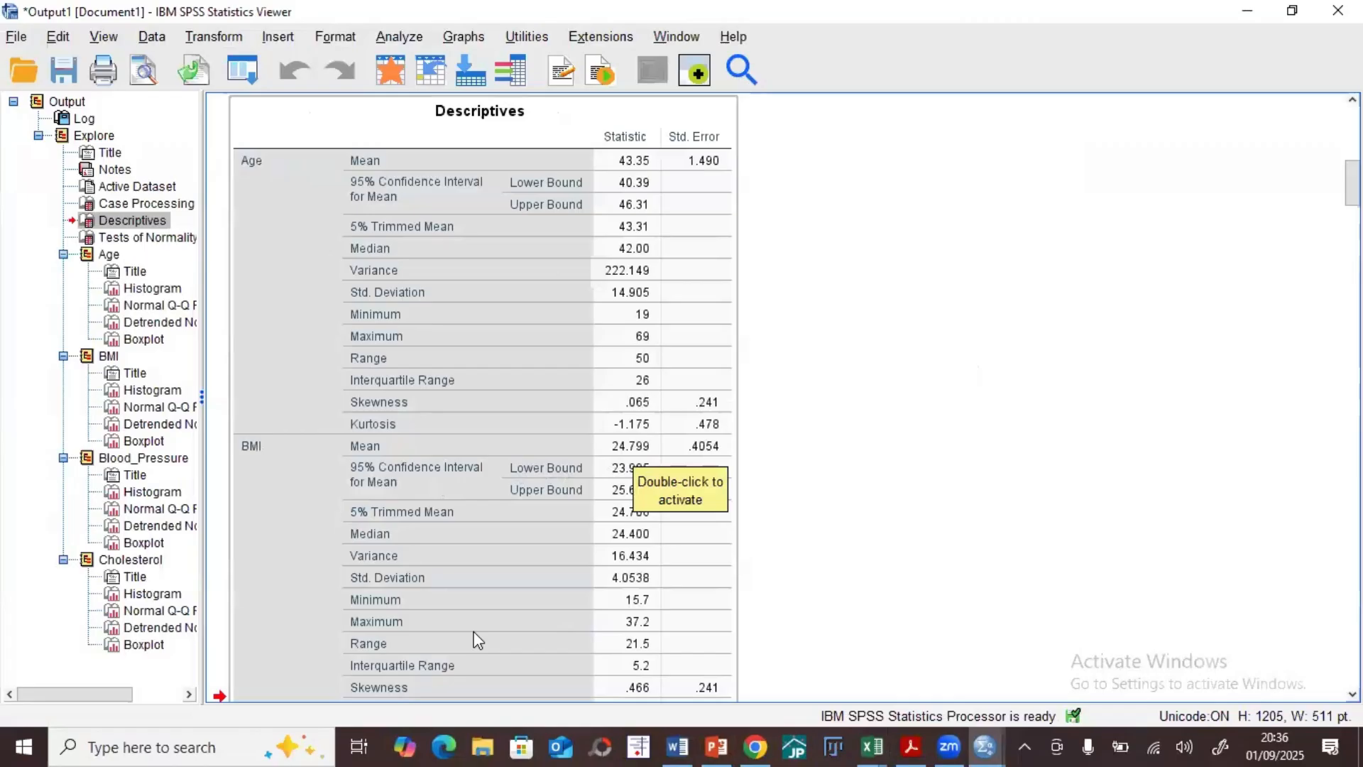
{"action": "left_click", "coordinate": [1251, 9]}
{"action": "type", "text": "24.8"}
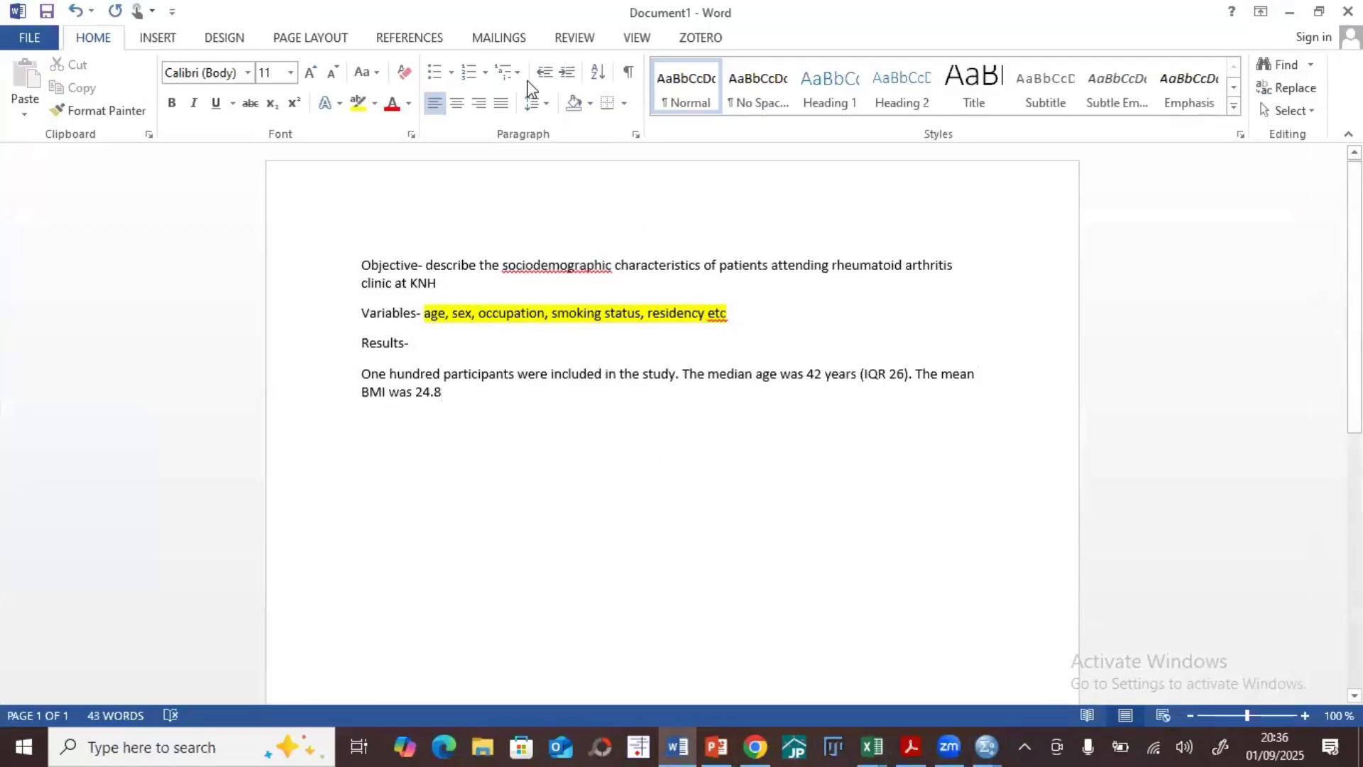
Step: Insert a ± symbol after the mean BMI and complete the sentence with "4.1 Kg/M2."
{"action": "left_click", "coordinate": [160, 40]}
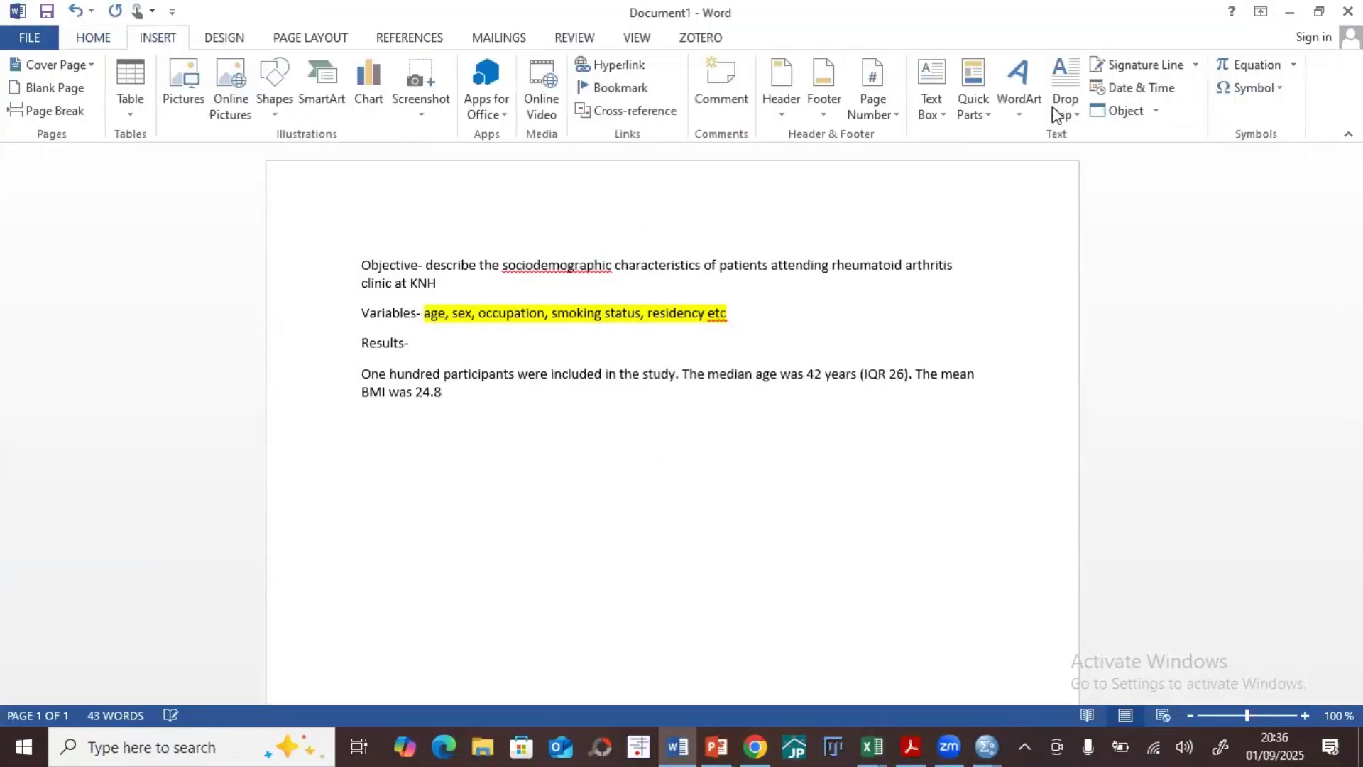
{"action": "left_click", "coordinate": [1272, 87]}
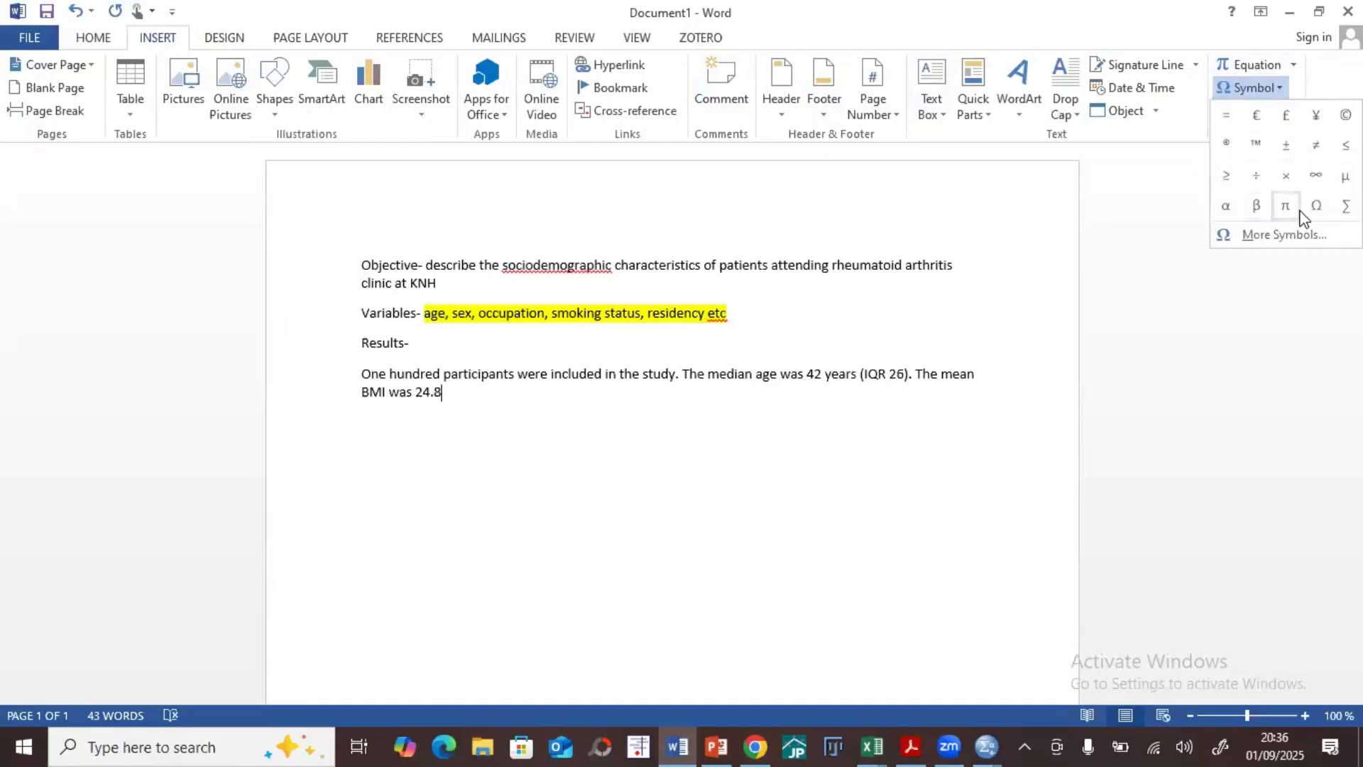
{"action": "left_click", "coordinate": [1286, 149]}
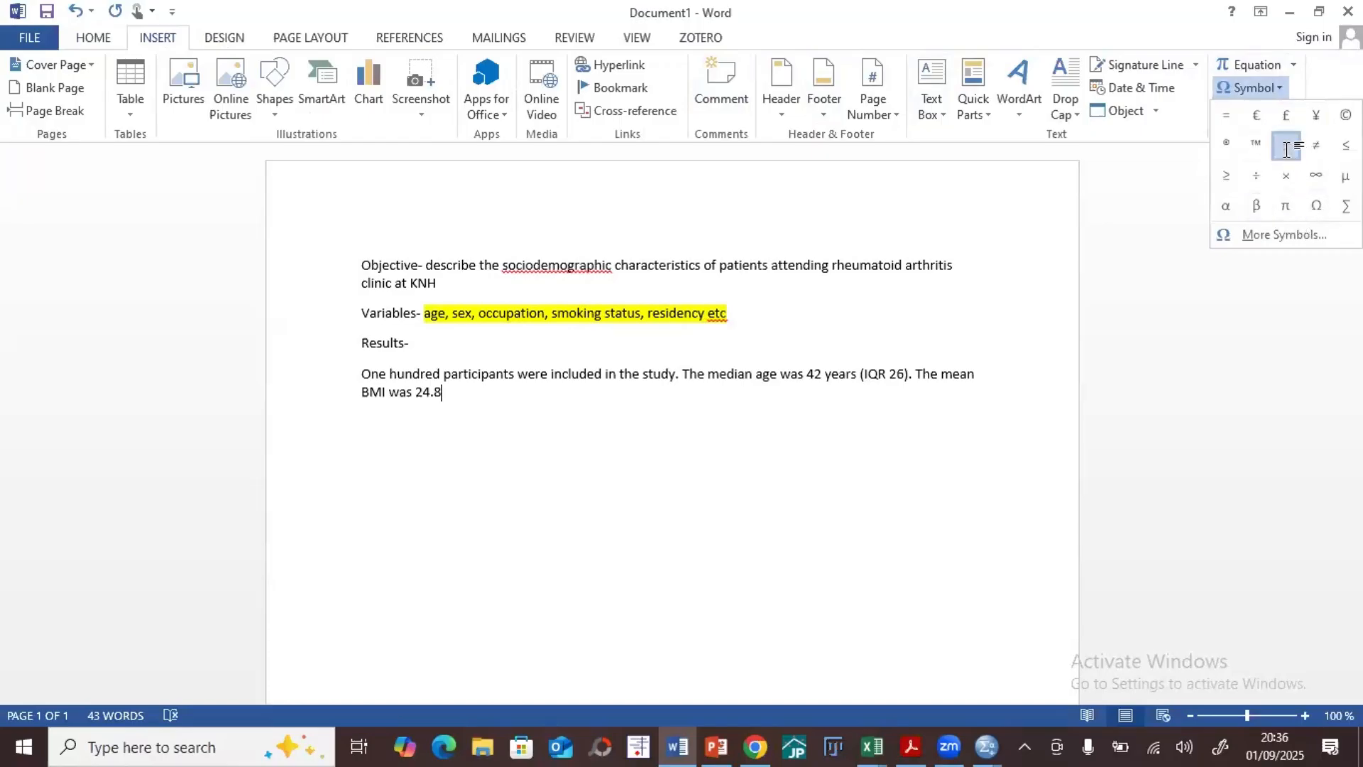
{"action": "type", "text": "4.1 Kg/M2"}
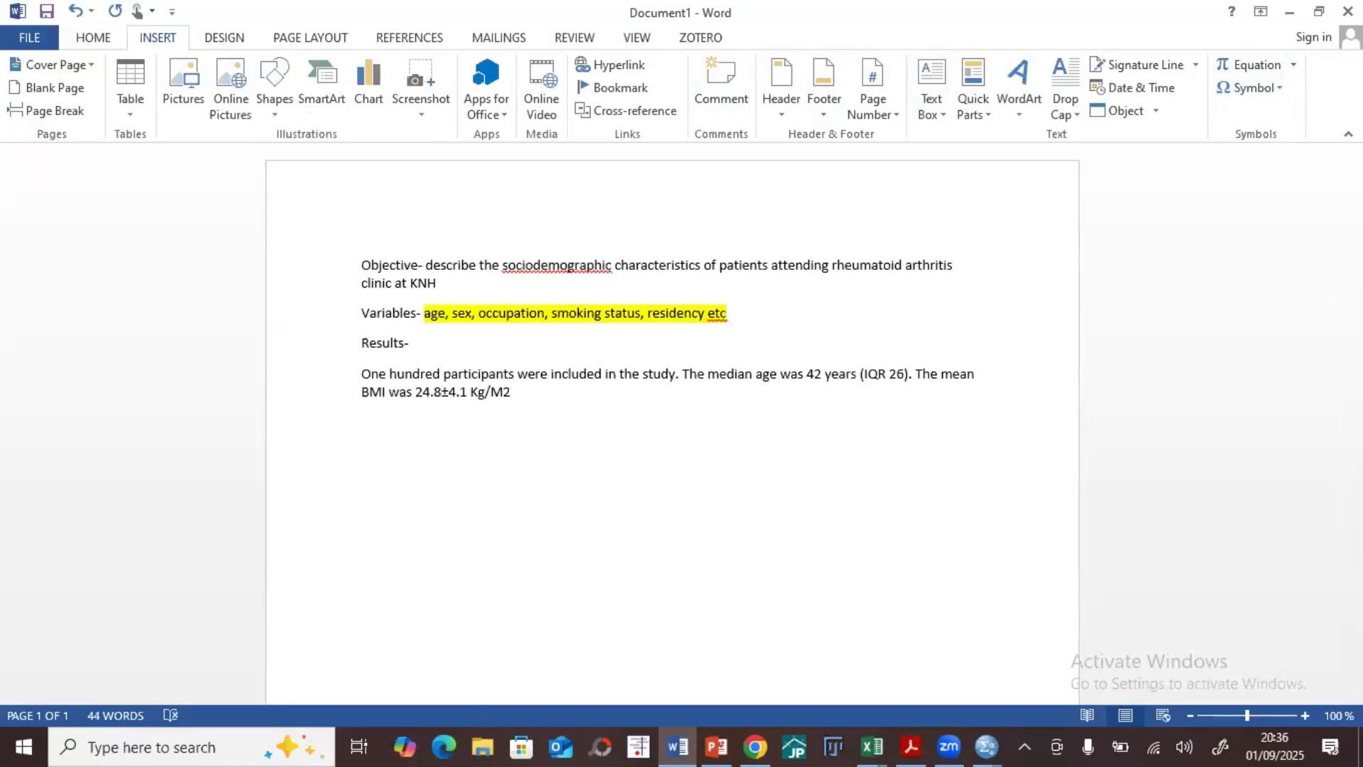
{"action": "key", "text": "shift+Left"}
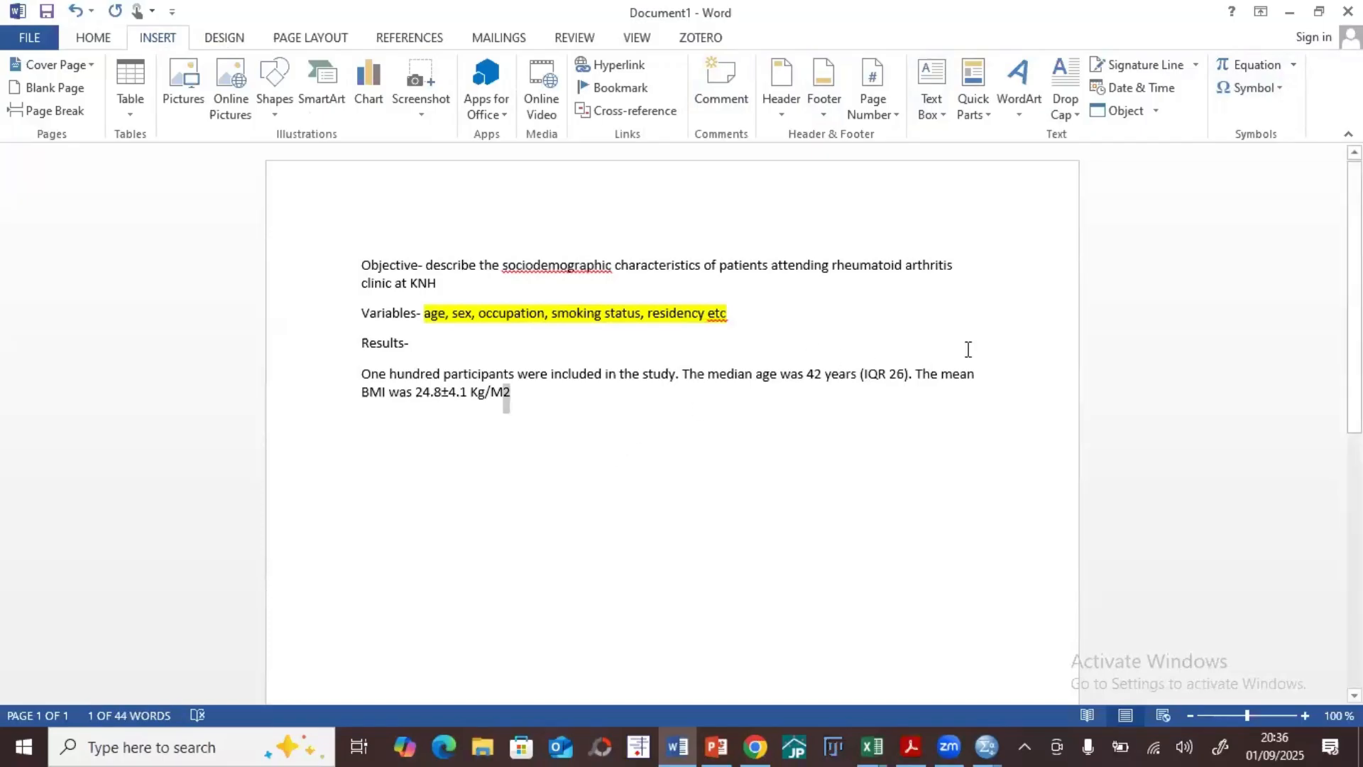
{"action": "left_click", "coordinate": [535, 400]}
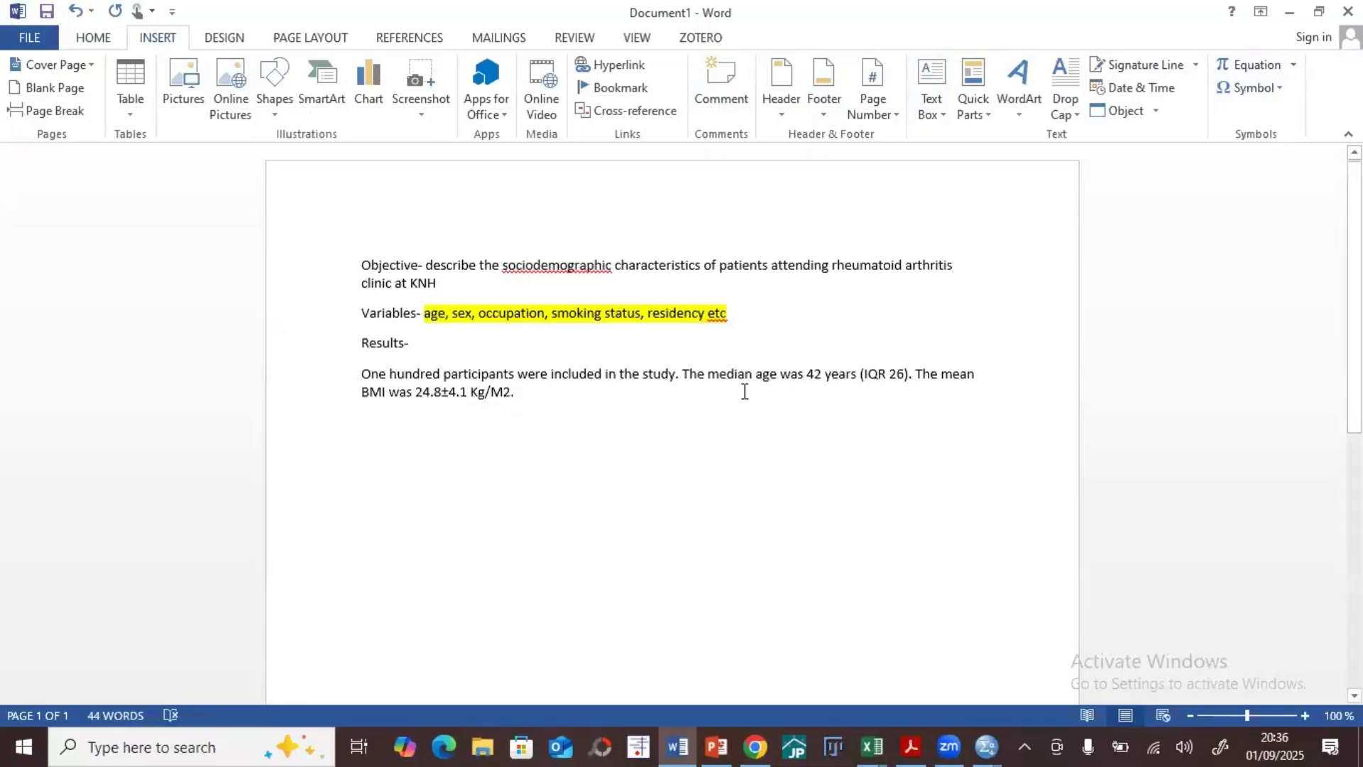
{"action": "left_click_drag", "start_coordinate": [704, 378], "coordinate": [754, 376]}
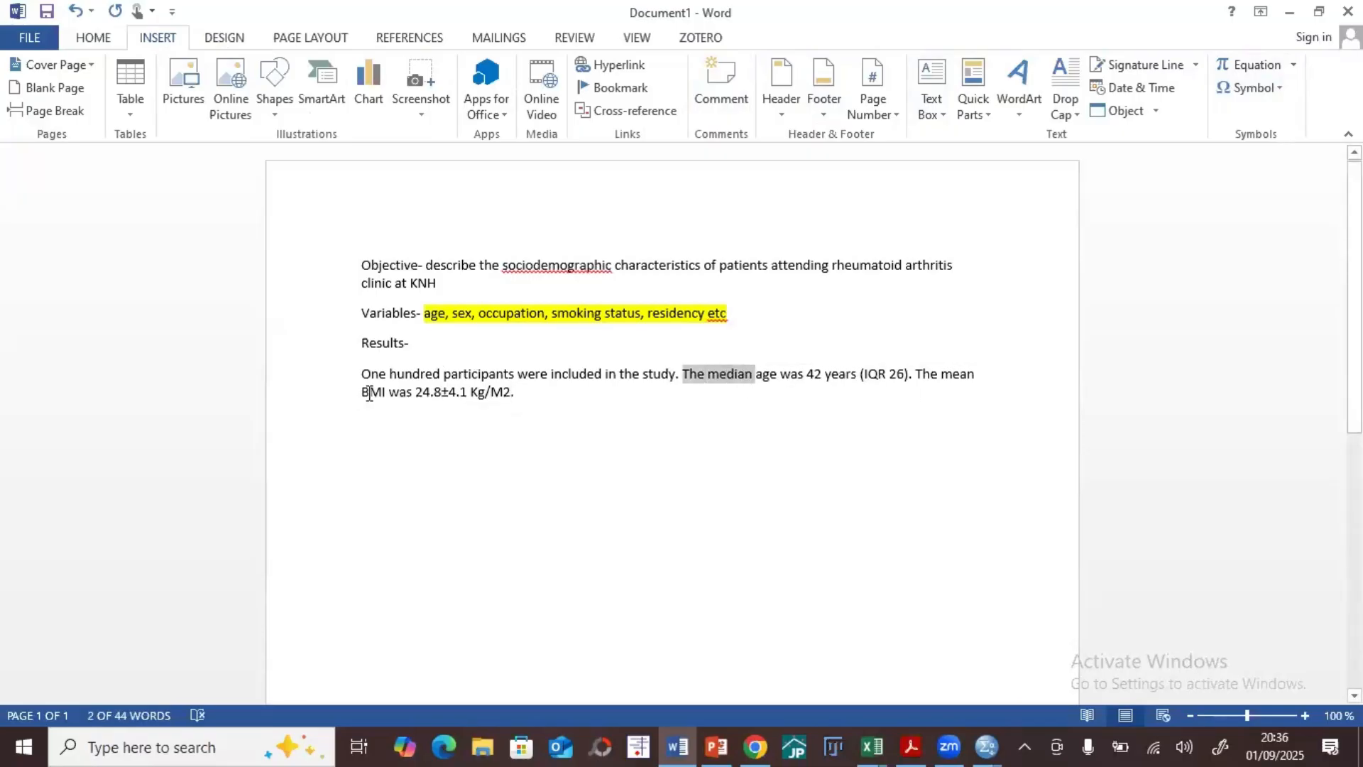
{"action": "left_click_drag", "start_coordinate": [362, 392], "coordinate": [414, 395]}
{"action": "left_click", "coordinate": [542, 395]}
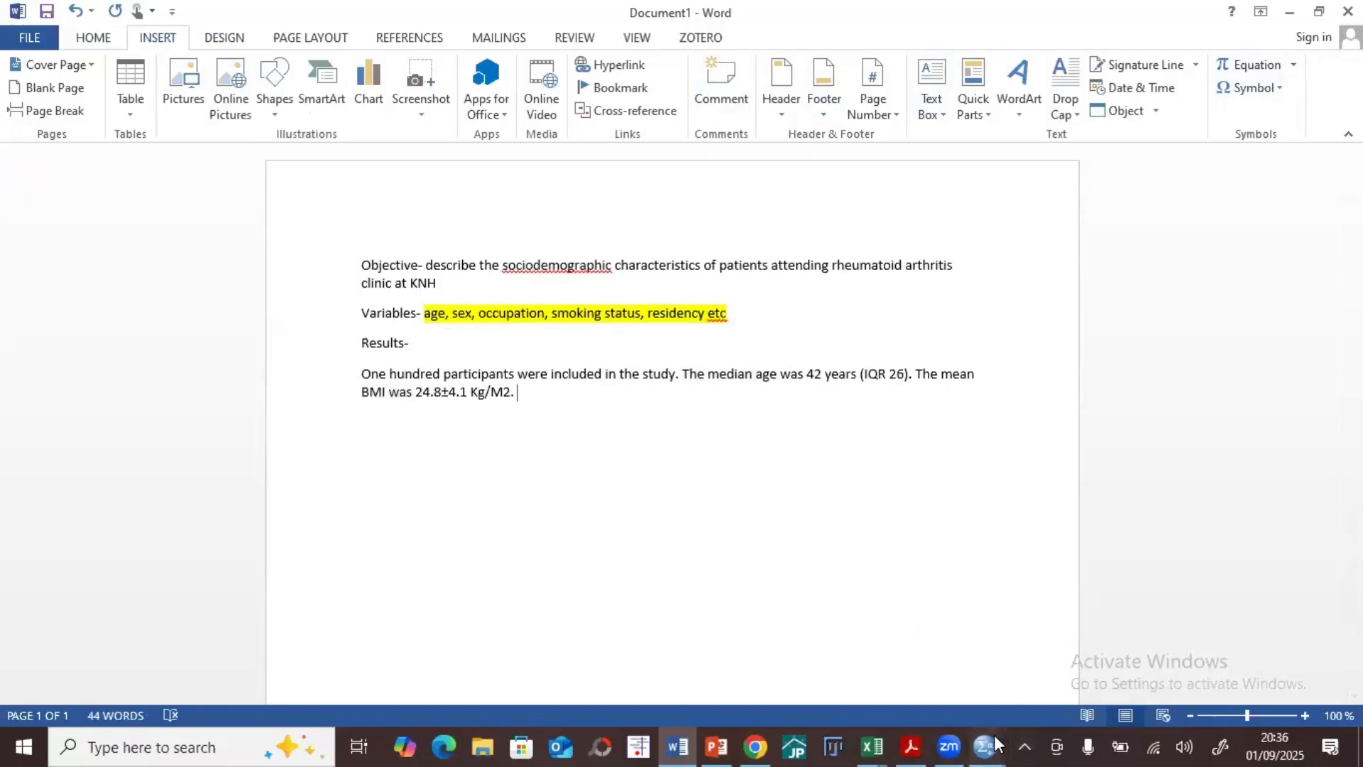
Step: Switch to the SPSS output, review the Case Processing Summary and Descriptives tables, and close the output window
{"action": "mouse_move", "coordinate": [983, 742]}
{"action": "left_click", "coordinate": [825, 664]}
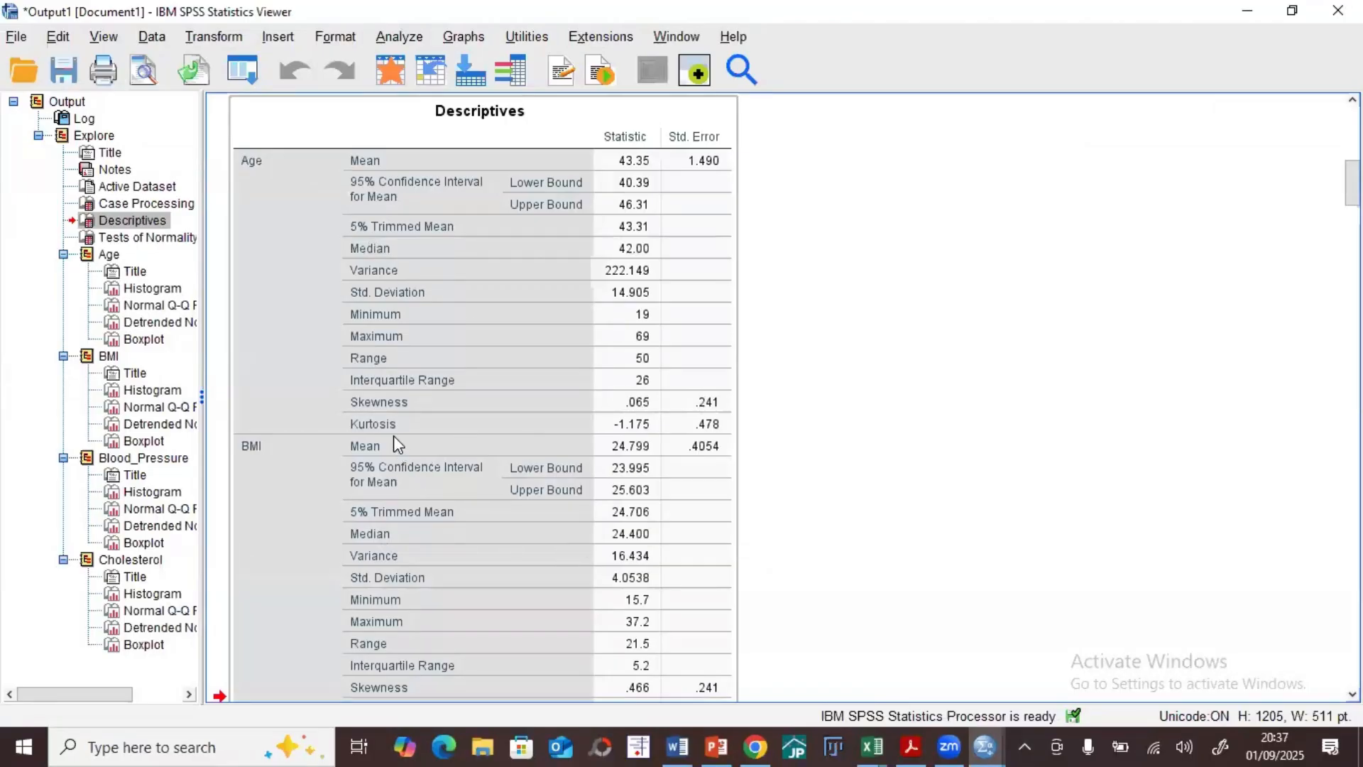
{"action": "scroll", "coordinate": [504, 378], "scroll_direction": "down", "scroll_amount": 2}
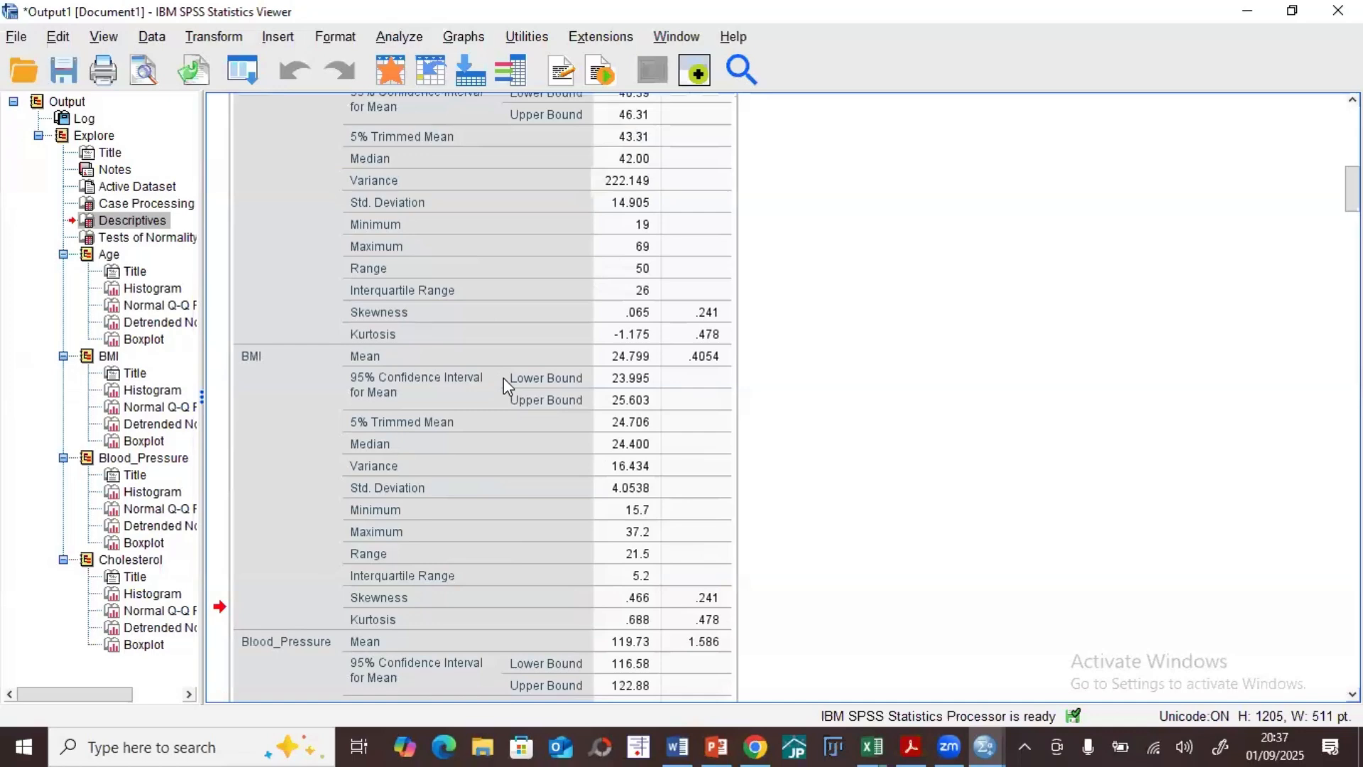
{"action": "scroll", "coordinate": [437, 350], "scroll_direction": "up", "scroll_amount": 3}
{"action": "scroll", "coordinate": [444, 319], "scroll_direction": "up", "scroll_amount": 3}
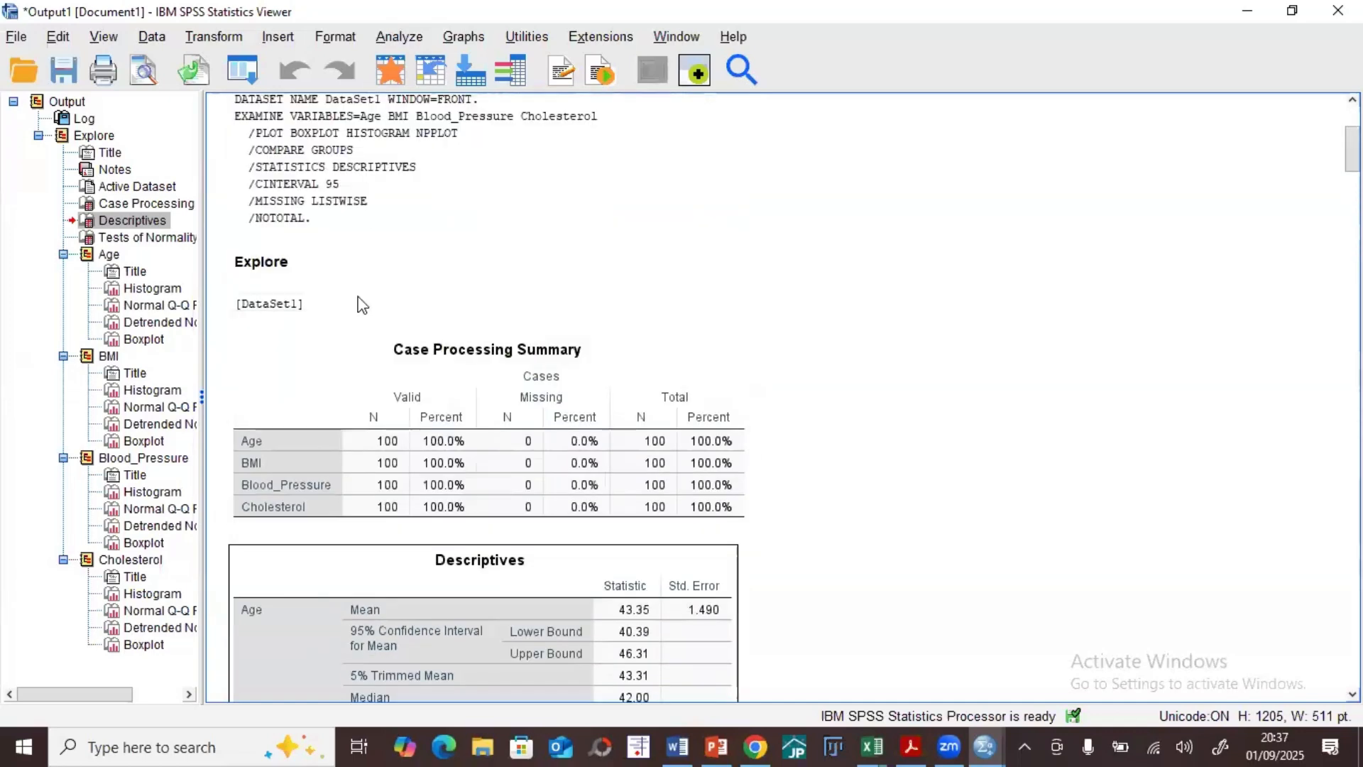
{"action": "scroll", "coordinate": [411, 429], "scroll_direction": "down", "scroll_amount": 4}
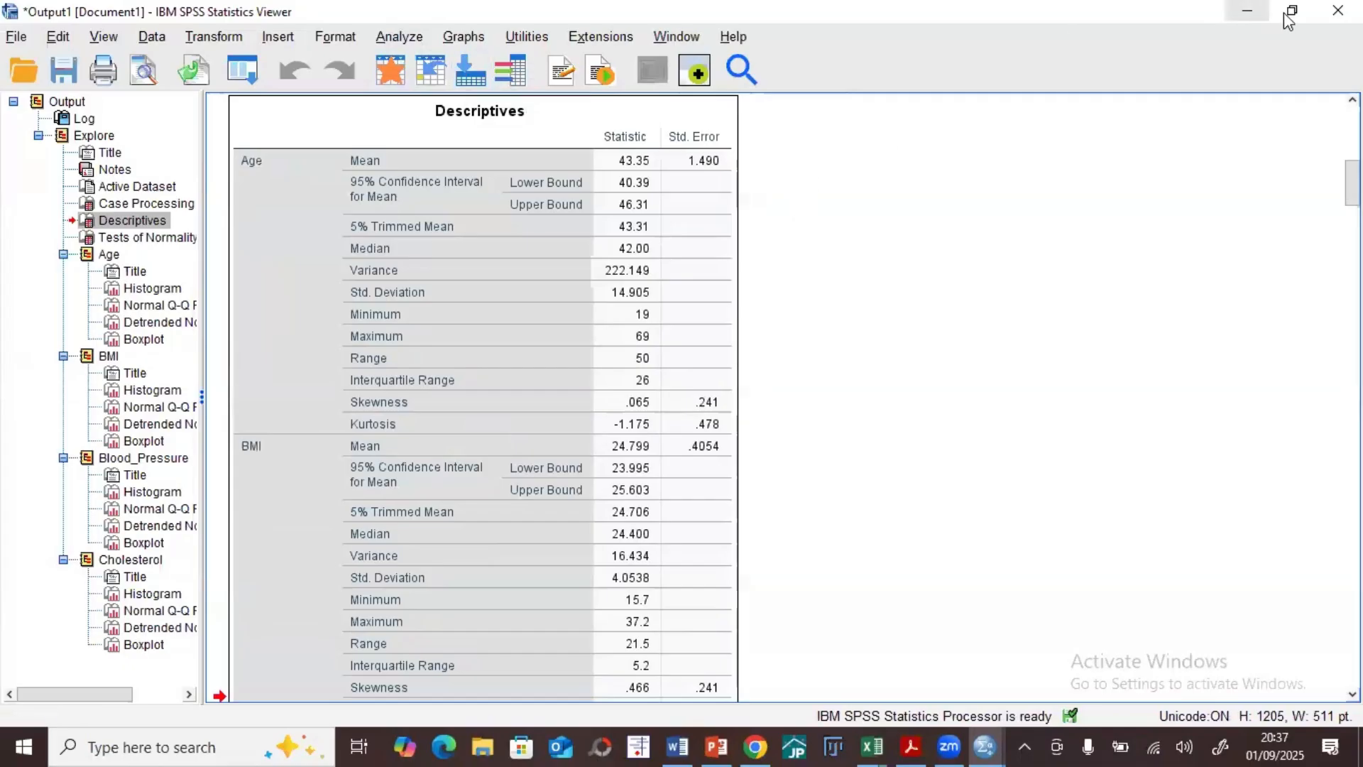
{"action": "left_click", "coordinate": [1338, 11]}
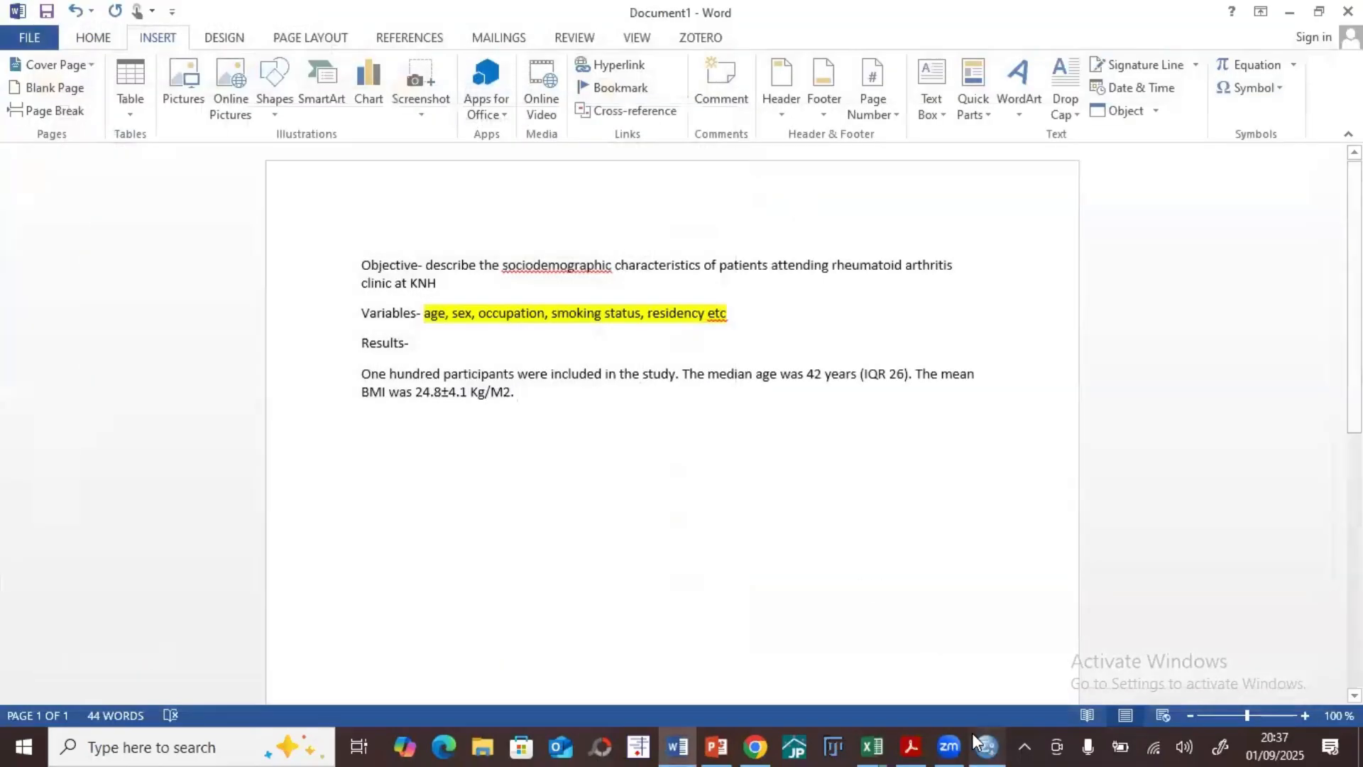
Step: Return to the Data Editor, reopen Explore and check that Age, BMI, Blood_Pressure and Cholesterol are the dependent variables
{"action": "left_click", "coordinate": [985, 744]}
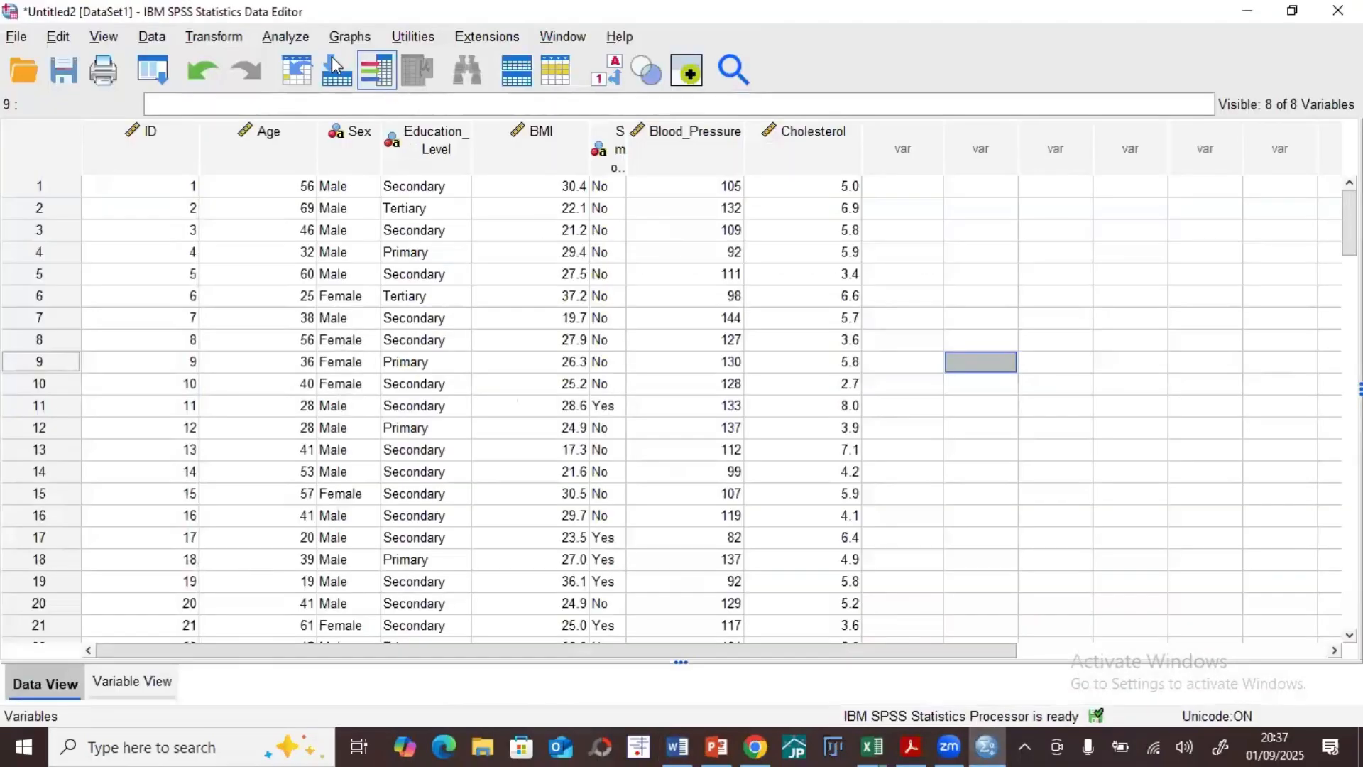
{"action": "left_click", "coordinate": [278, 39]}
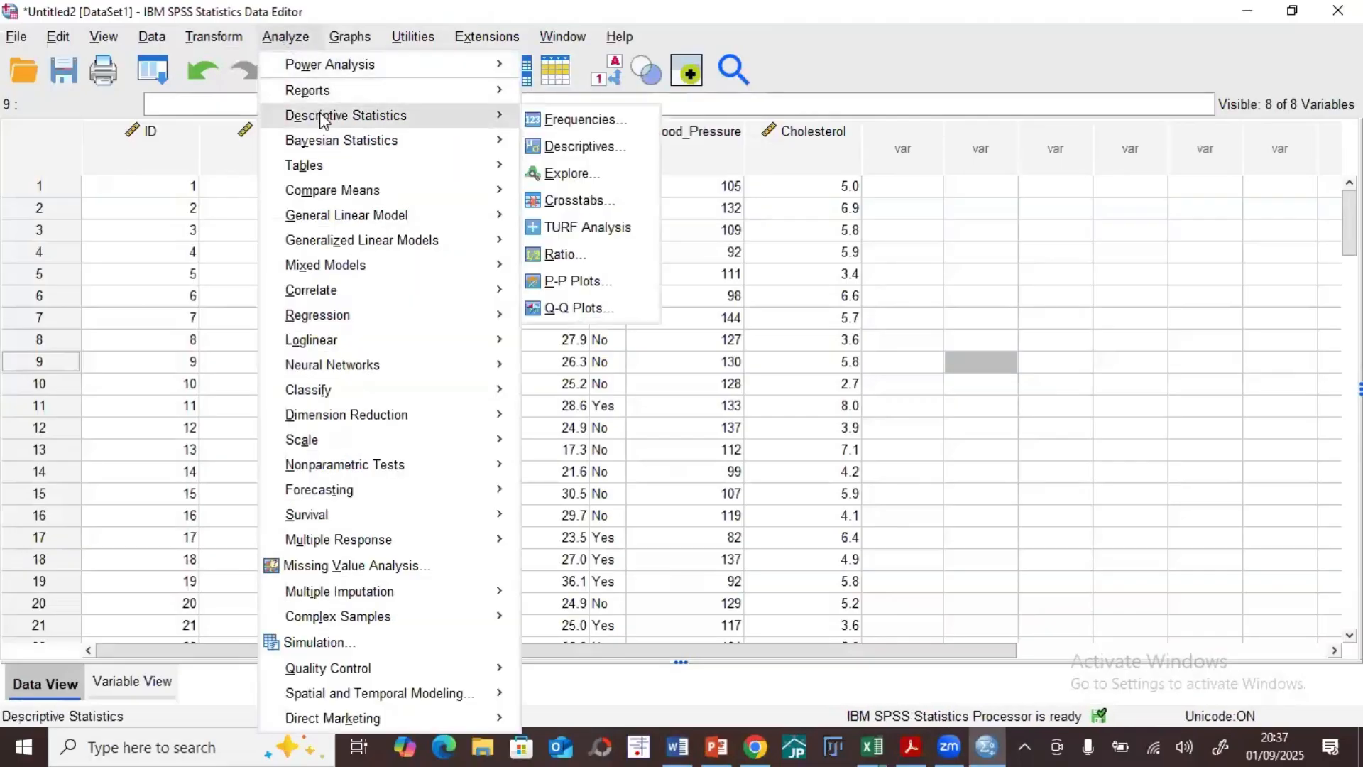
{"action": "mouse_move", "coordinate": [471, 119]}
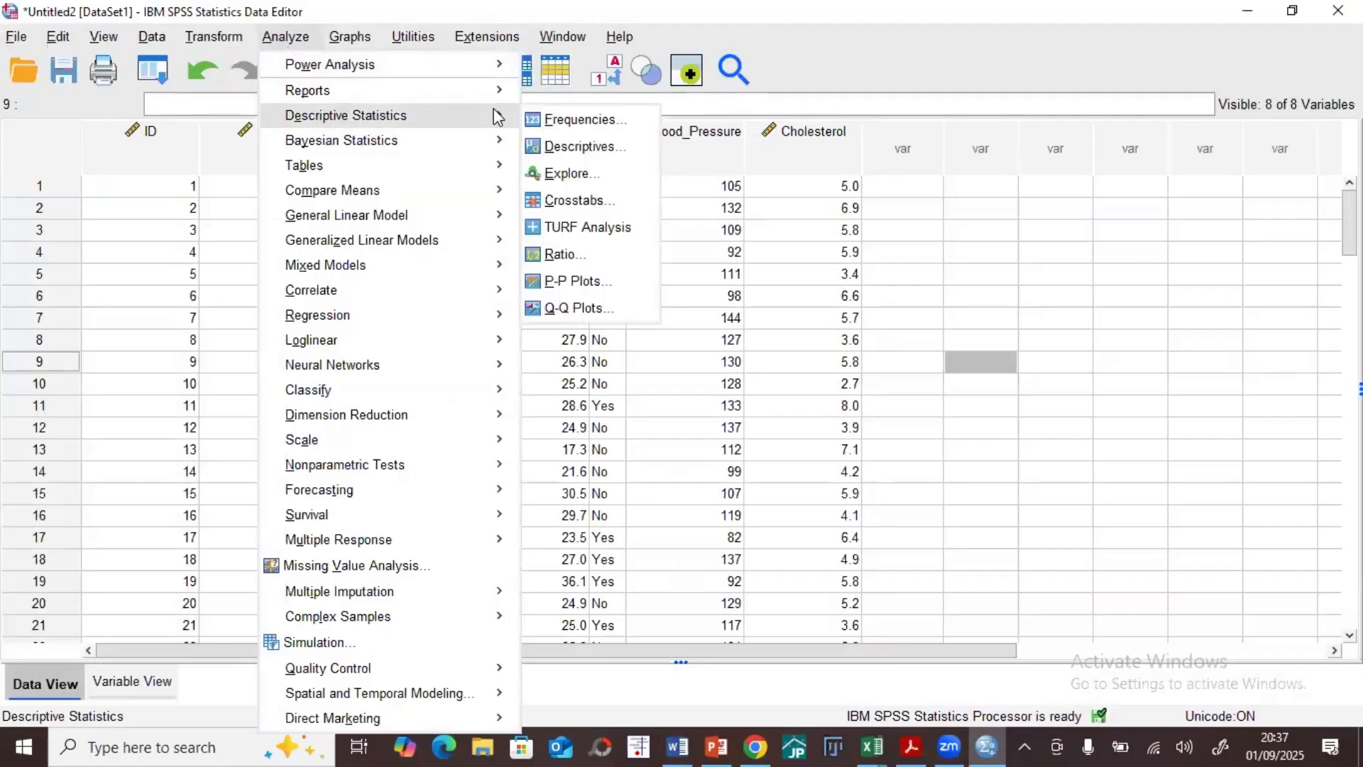
{"action": "left_click", "coordinate": [565, 175]}
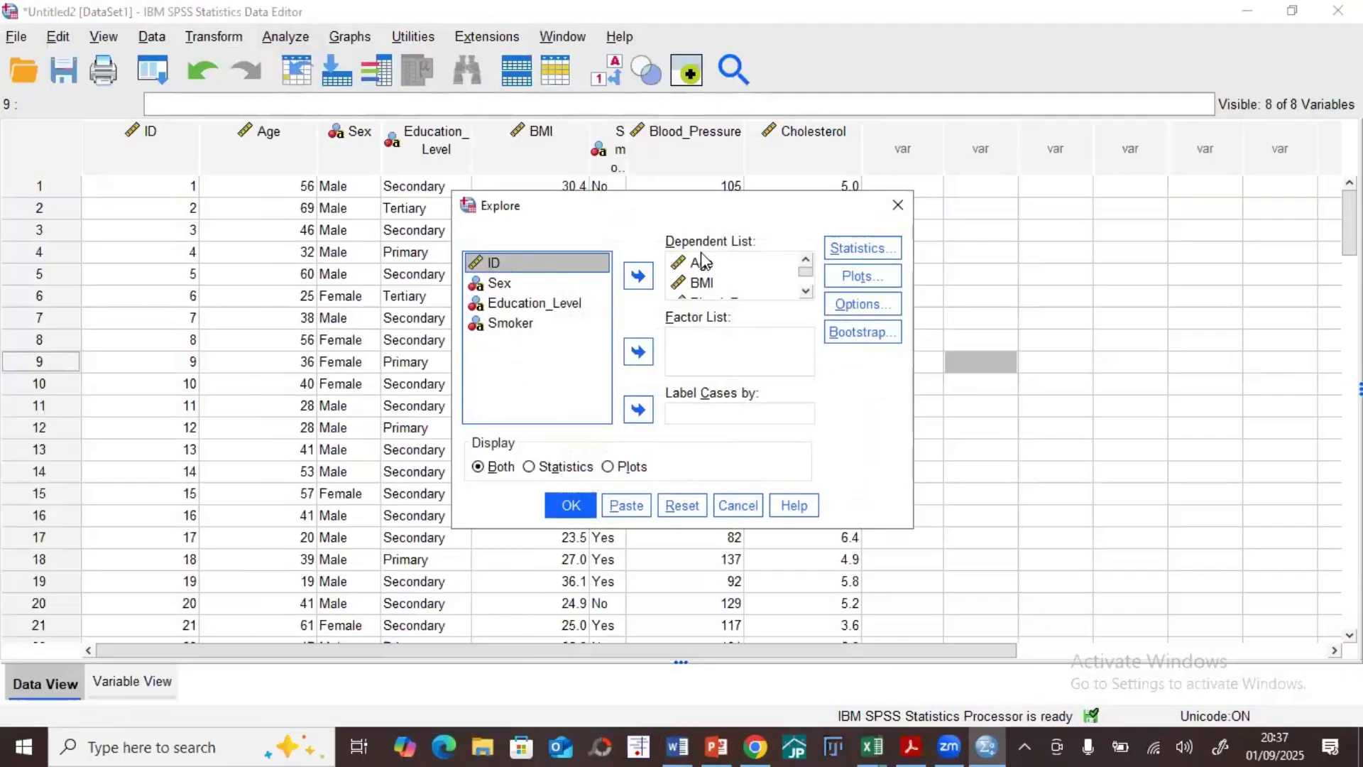
{"action": "scroll", "coordinate": [704, 283], "scroll_direction": "down", "scroll_amount": 1}
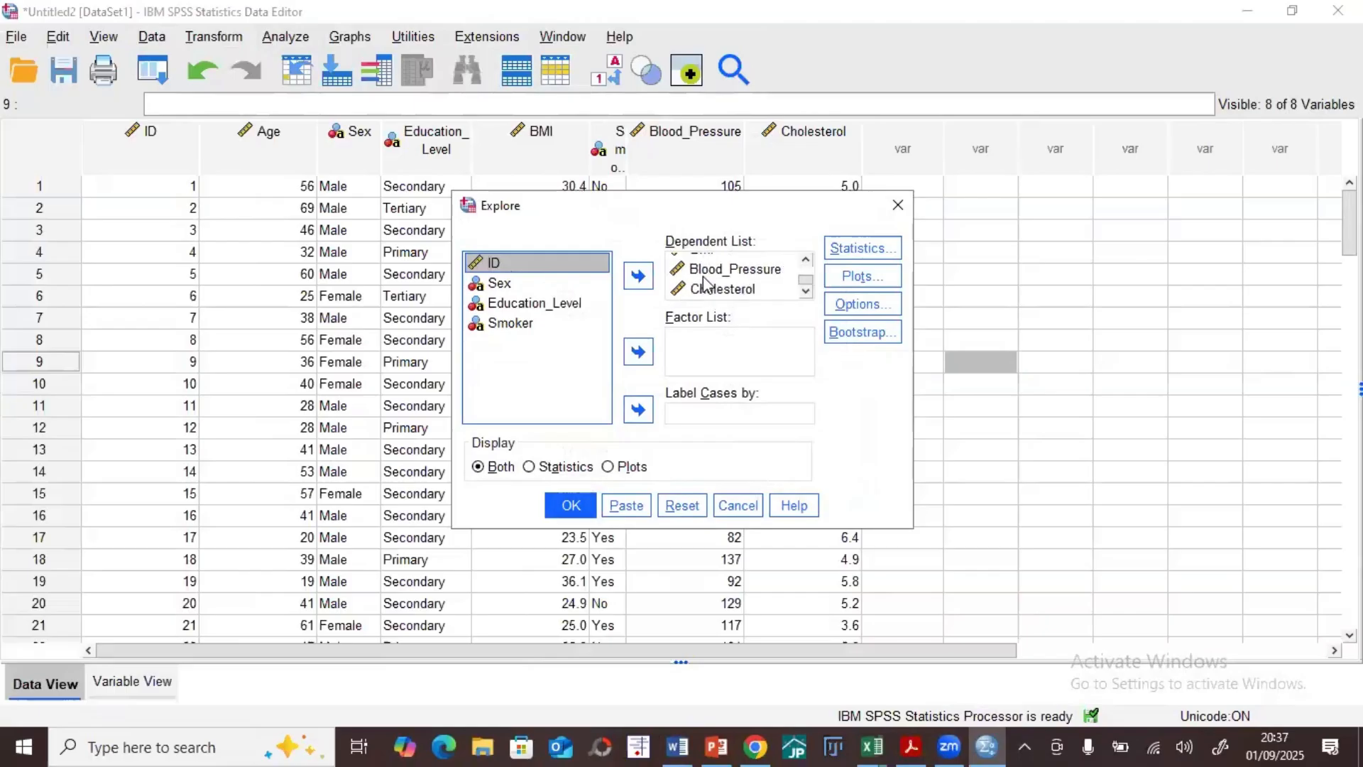
{"action": "scroll", "coordinate": [704, 284], "scroll_direction": "up", "scroll_amount": 2}
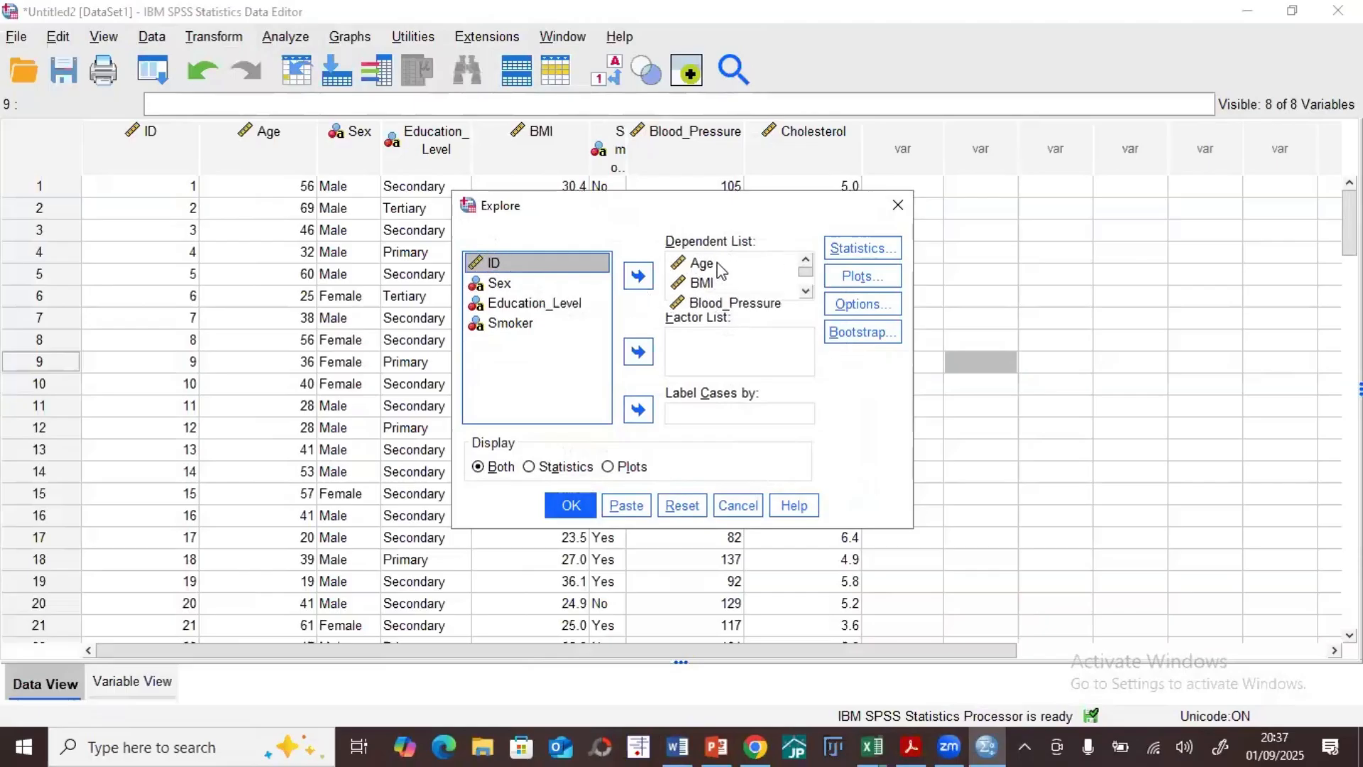
Step: Keep Descriptives with a 95% confidence interval, histograms and normality plots with tests, and run Explore
{"action": "left_click", "coordinate": [837, 251]}
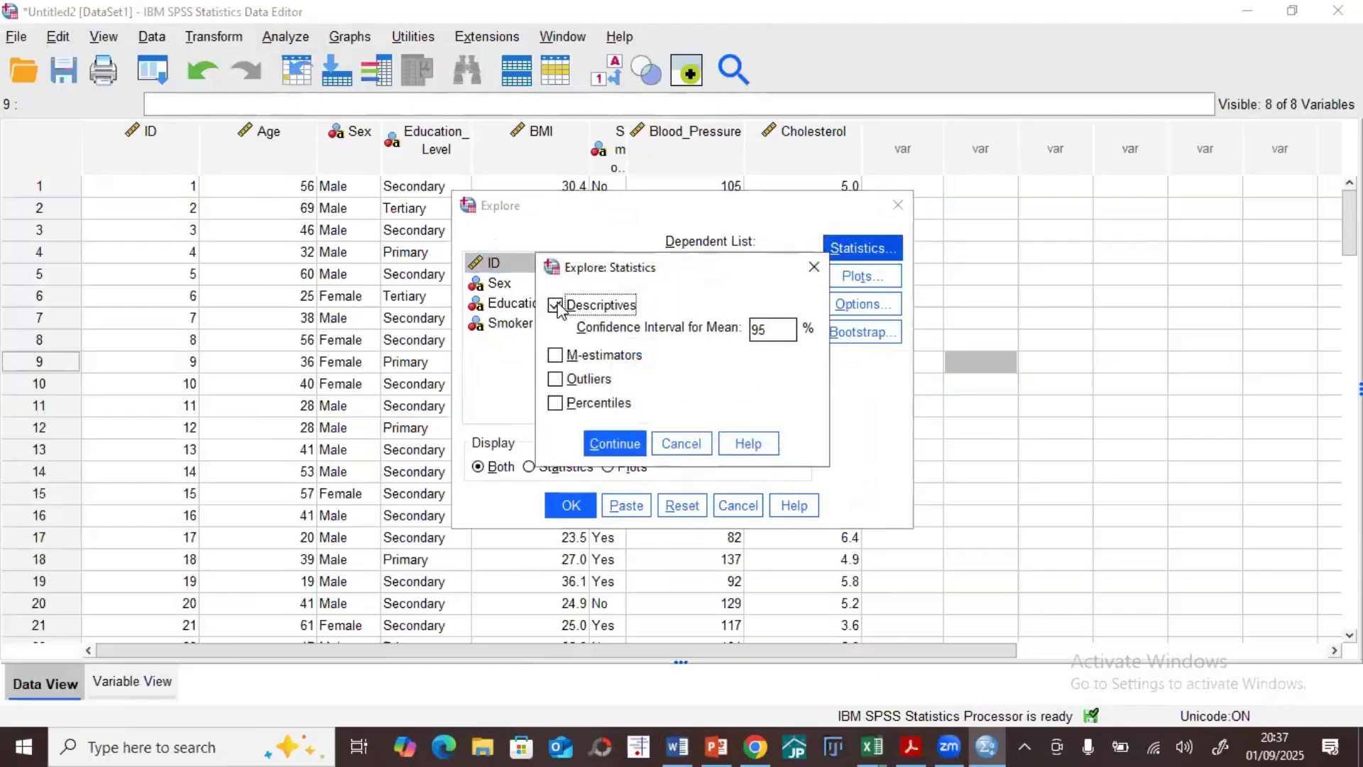
{"action": "left_click", "coordinate": [619, 446]}
{"action": "left_click", "coordinate": [859, 276]}
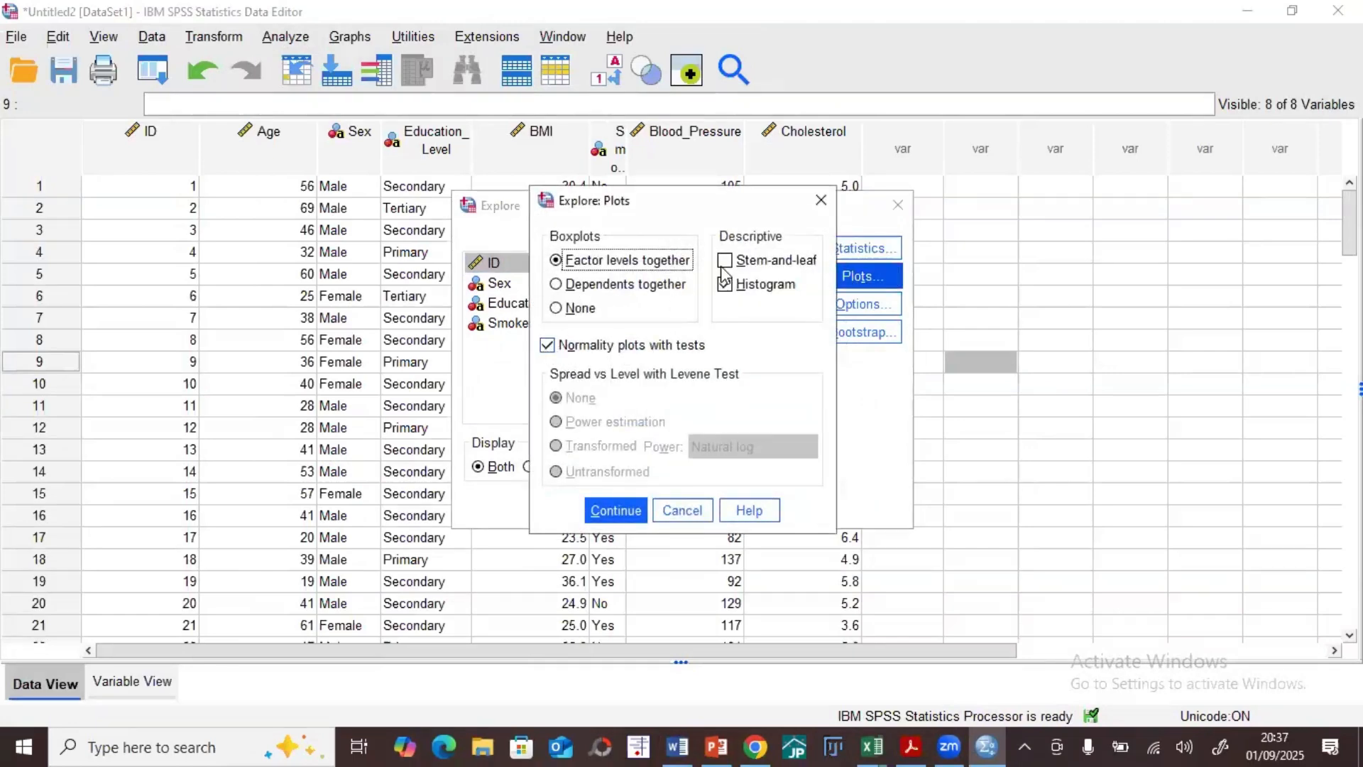
{"action": "left_click", "coordinate": [614, 510]}
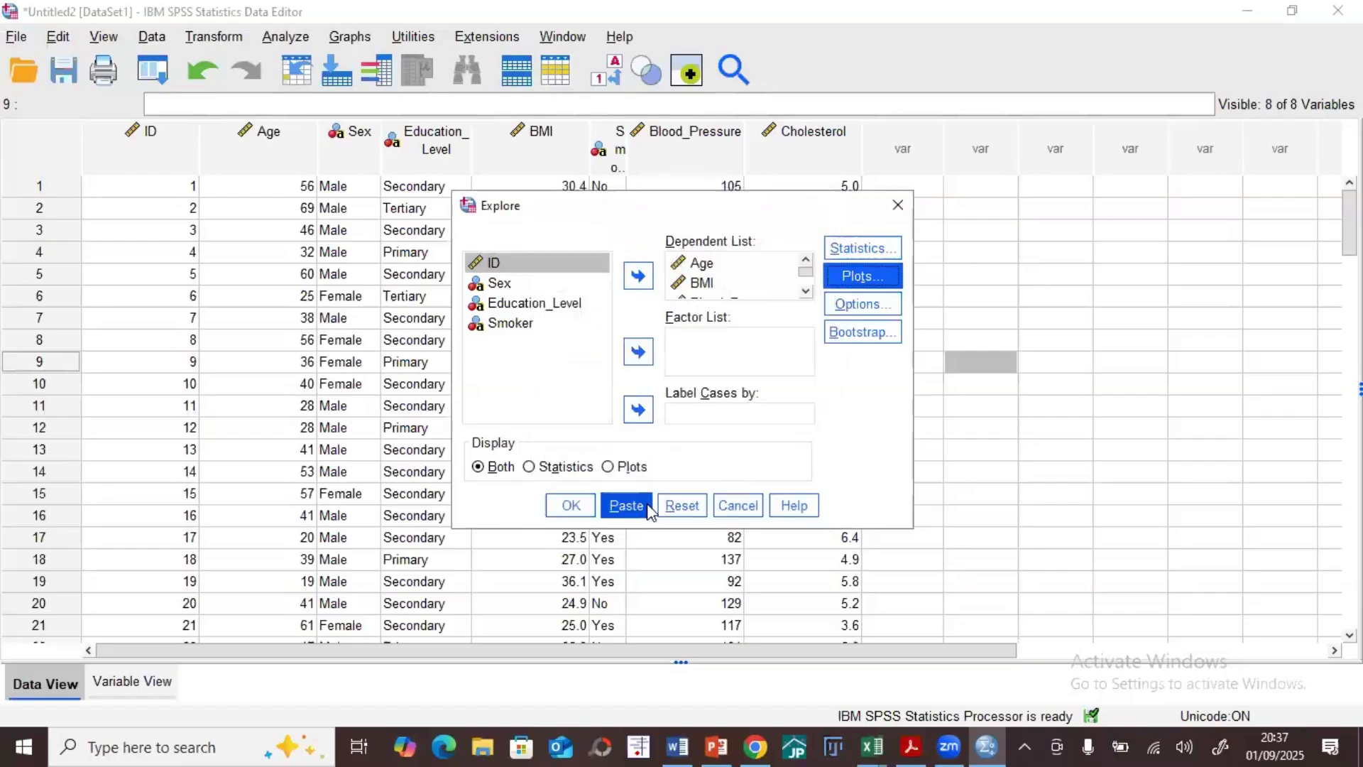
{"action": "left_click", "coordinate": [564, 508]}
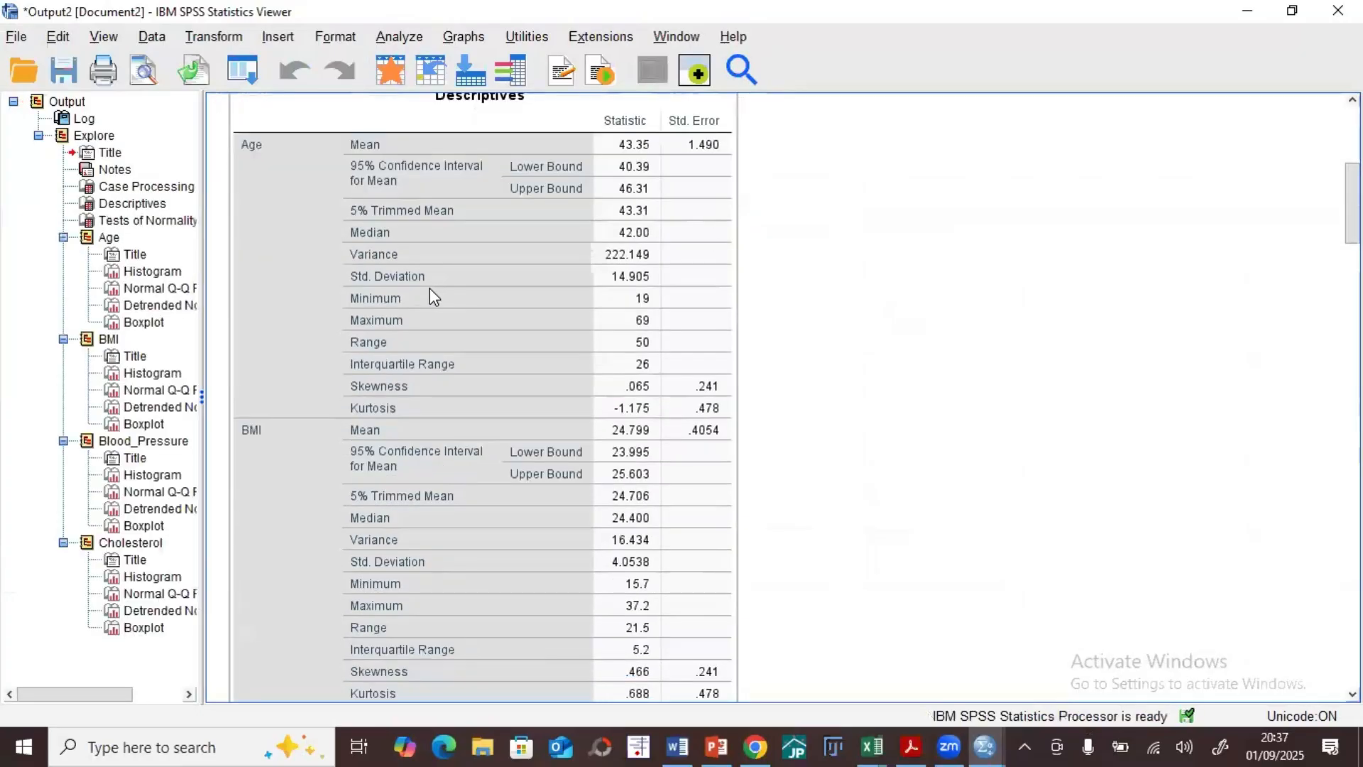
Step: Review the Descriptives and Tests of Normality tables in the new Explore output, and minimize the output window
{"action": "scroll", "coordinate": [380, 392], "scroll_direction": "down", "scroll_amount": 3}
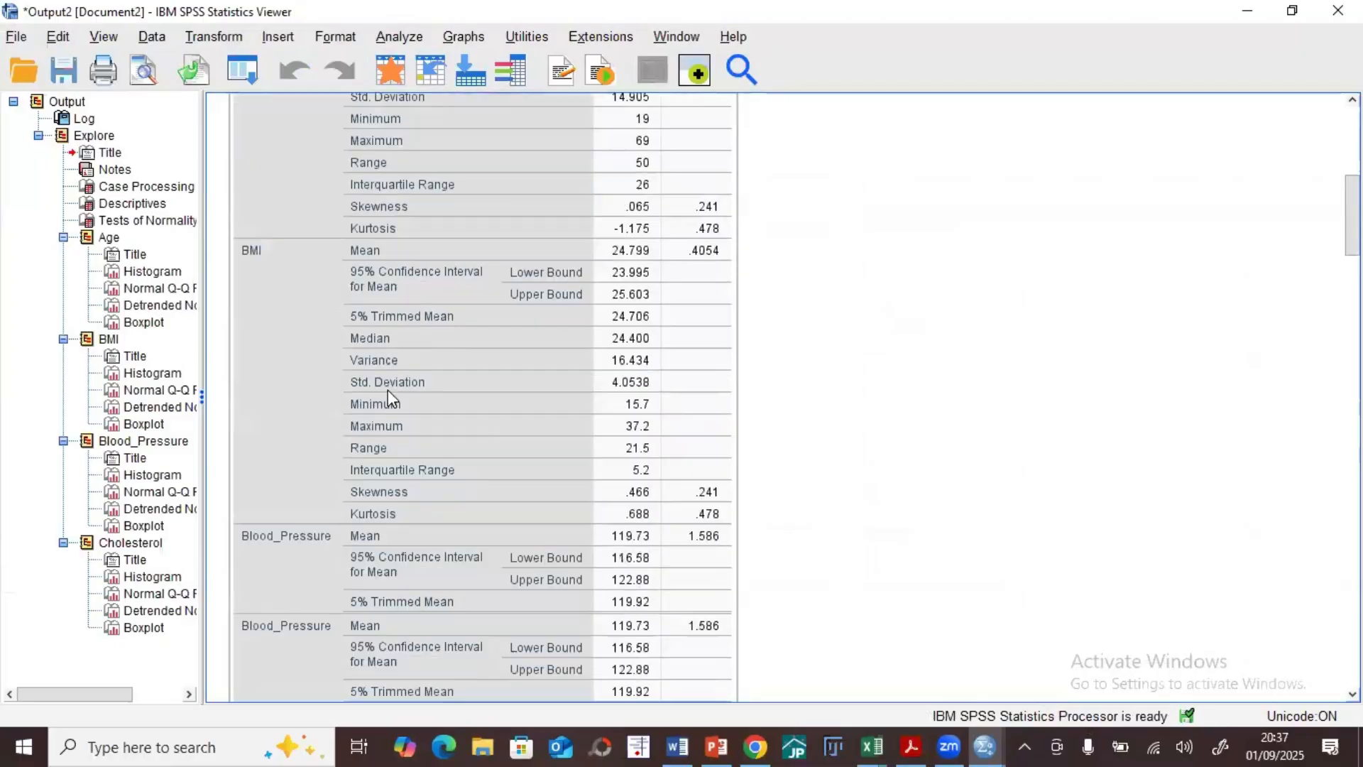
{"action": "scroll", "coordinate": [419, 426], "scroll_direction": "down", "scroll_amount": 3}
{"action": "scroll", "coordinate": [436, 430], "scroll_direction": "down", "scroll_amount": 10}
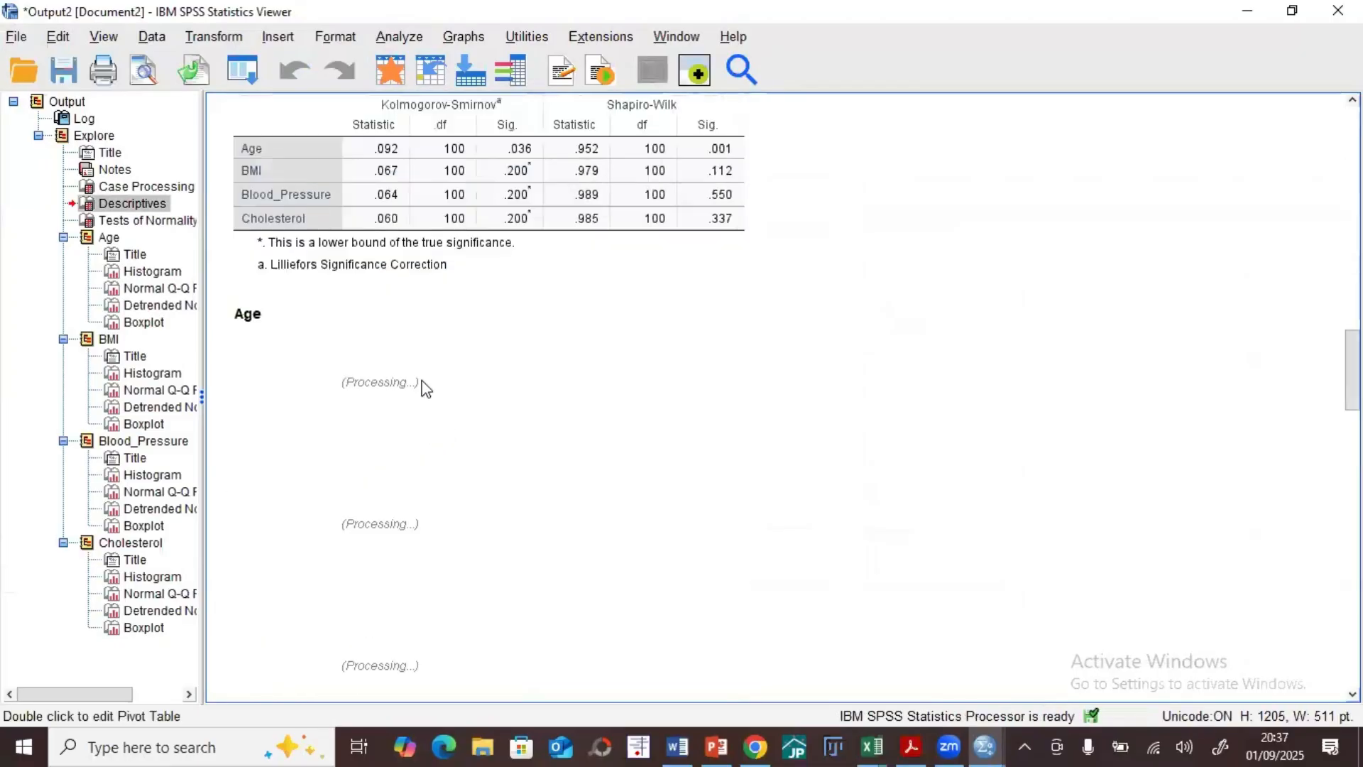
{"action": "scroll", "coordinate": [426, 397], "scroll_direction": "up", "scroll_amount": 3}
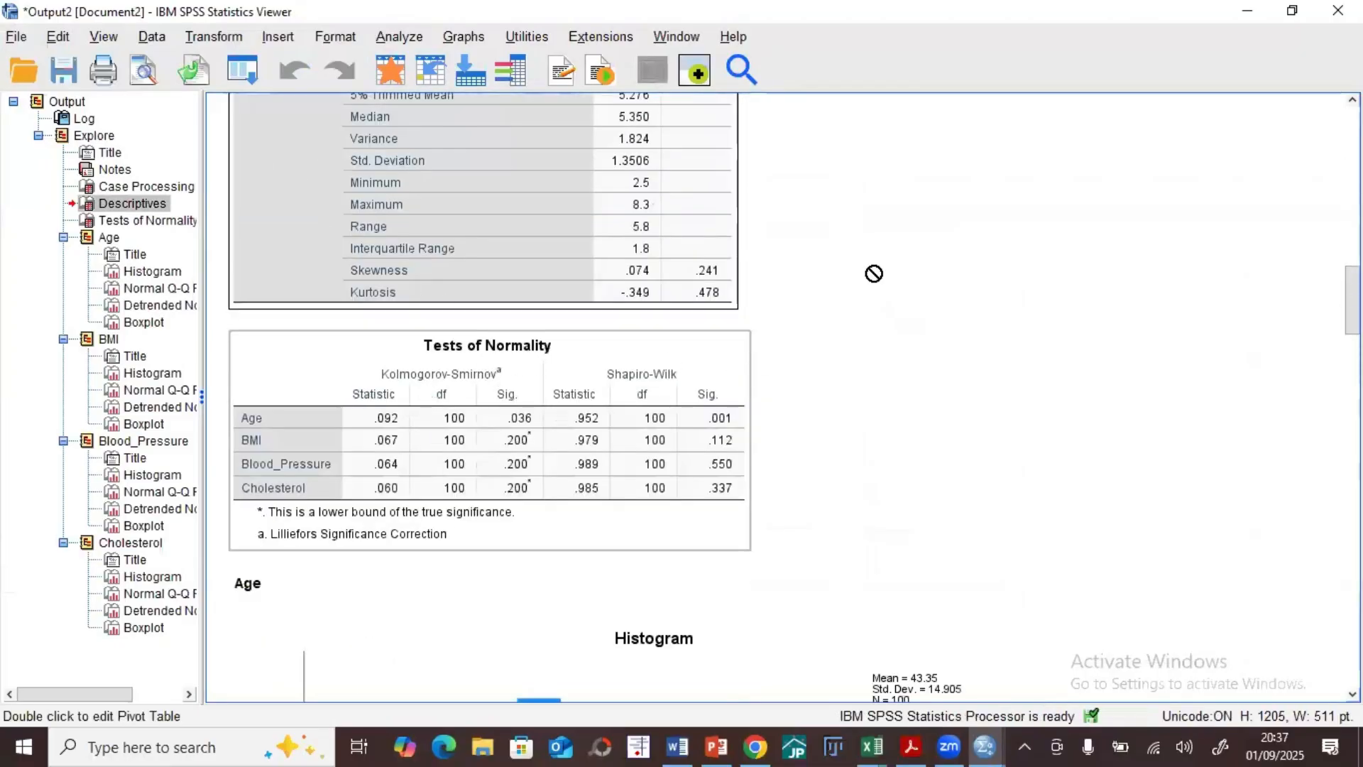
{"action": "left_click", "coordinate": [1250, 12]}
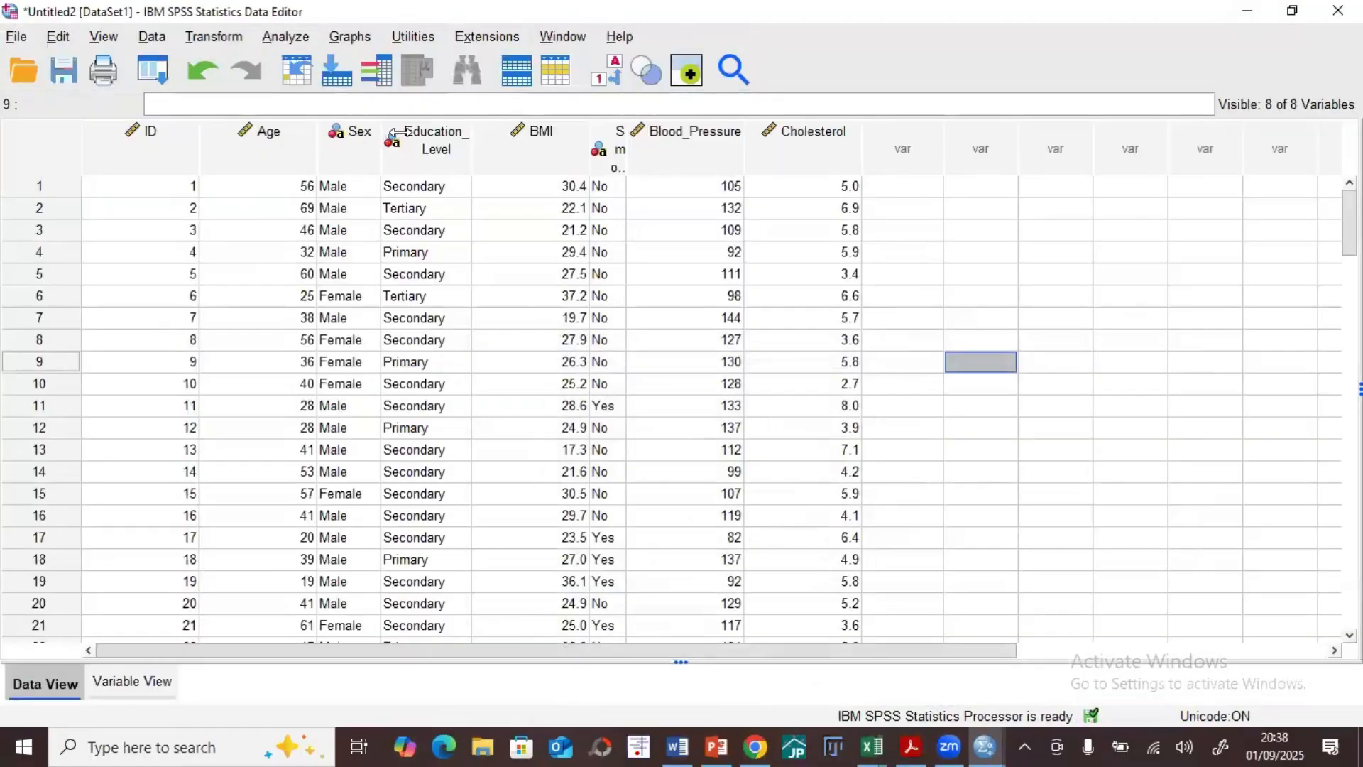
{"action": "left_click", "coordinate": [279, 37]}
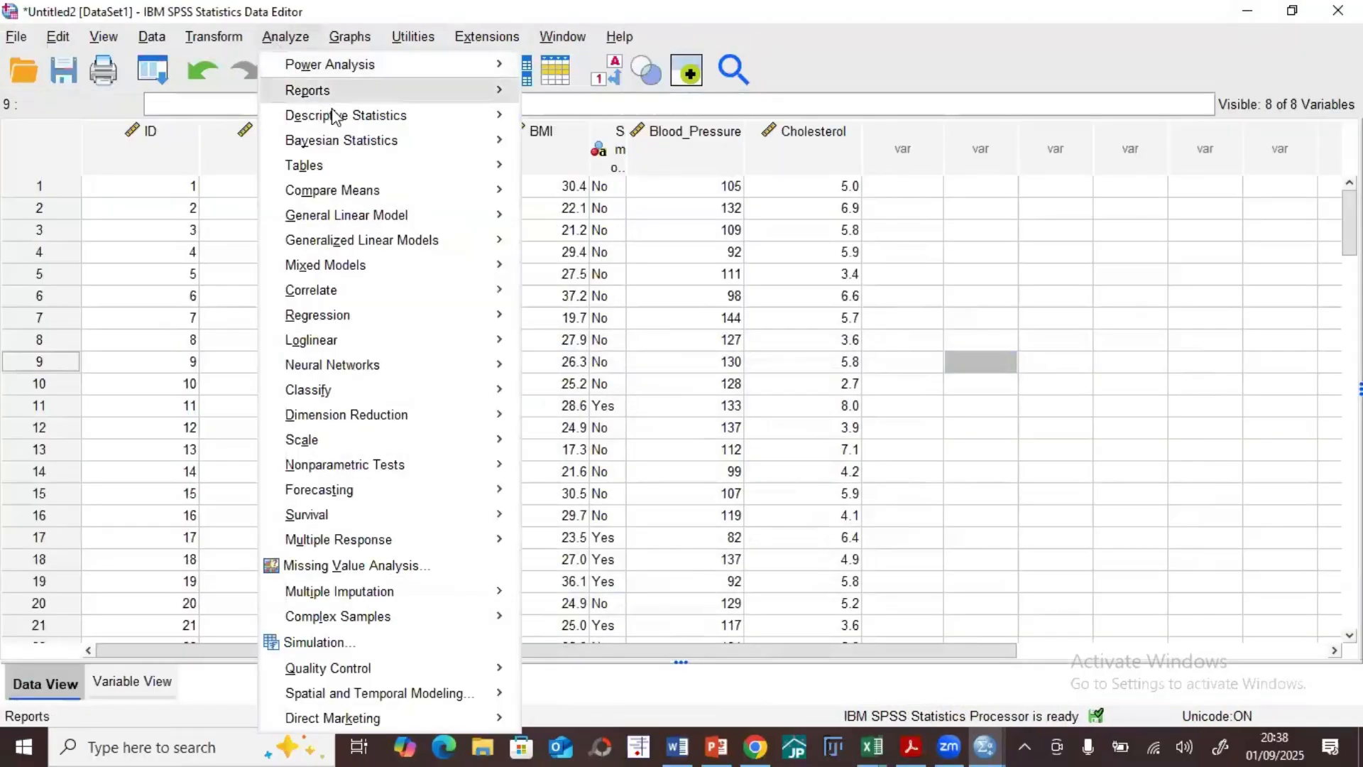
{"action": "mouse_move", "coordinate": [400, 126]}
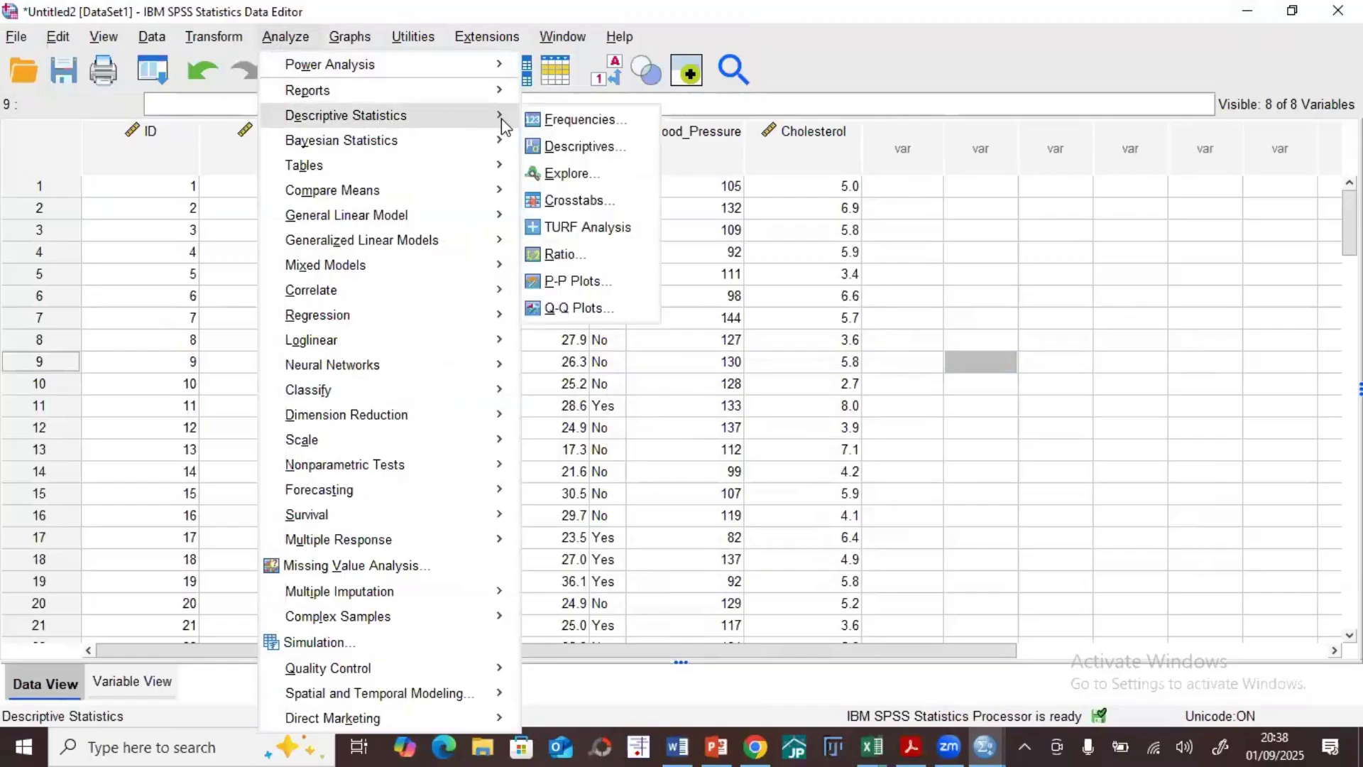
{"action": "left_click", "coordinate": [562, 134]}
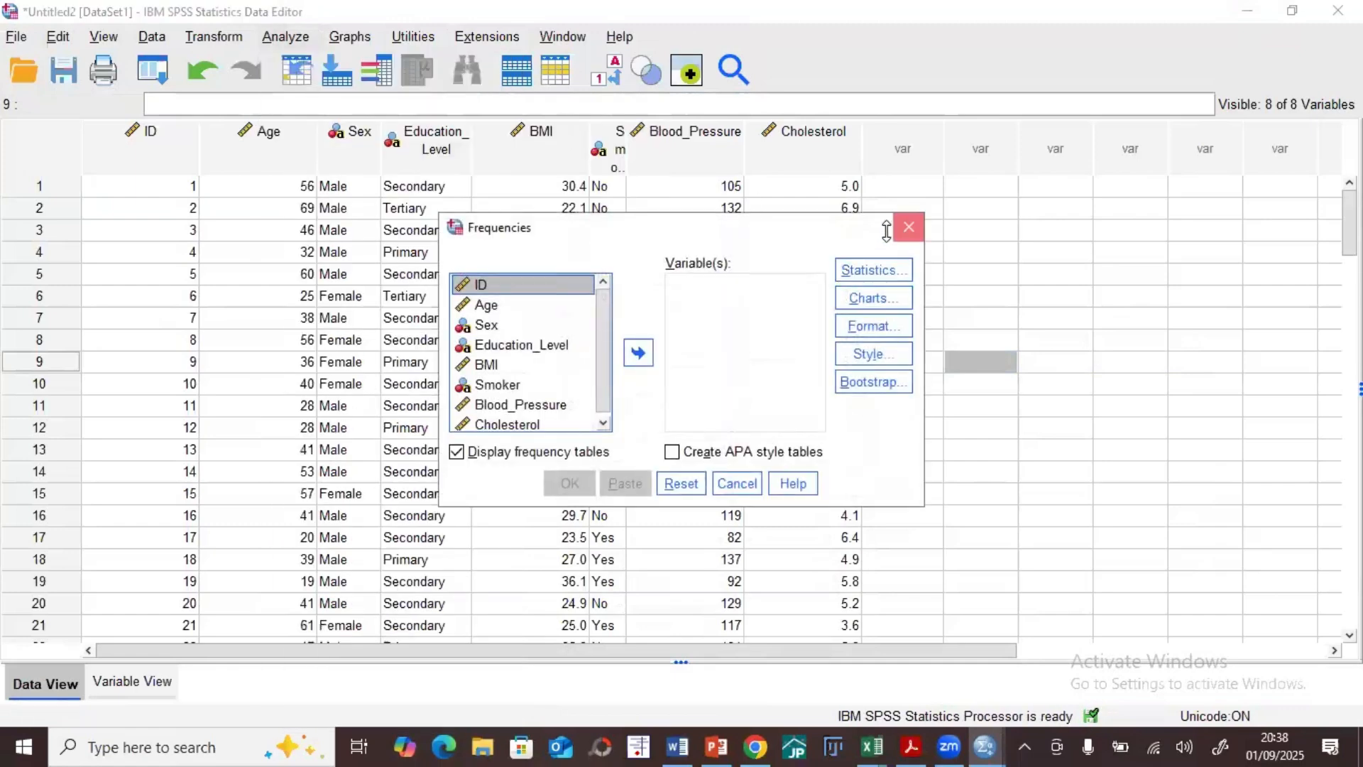
{"action": "left_click", "coordinate": [907, 227]}
Step: Open Frequencies and request quartiles, mean, median, mode, standard deviation, variance and range as its statistics
{"action": "left_click", "coordinate": [285, 36]}
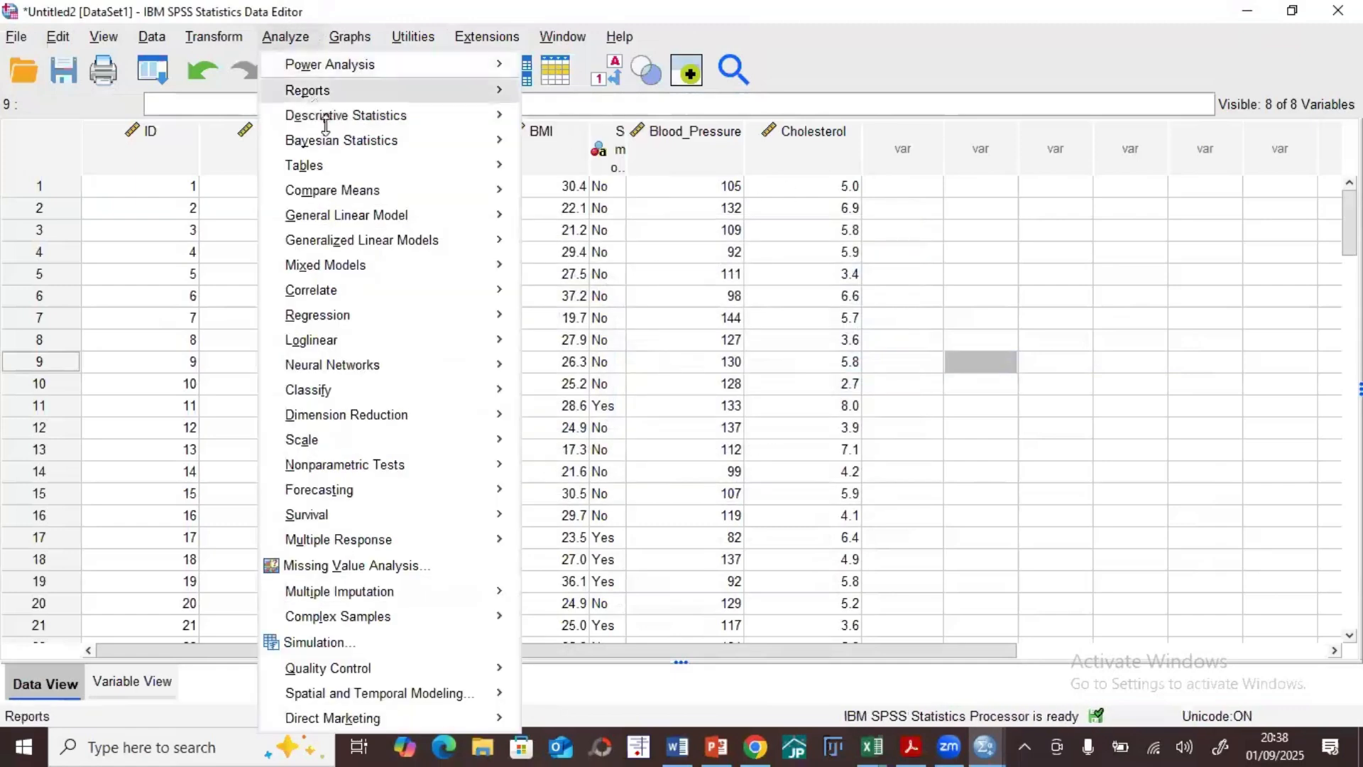
{"action": "mouse_move", "coordinate": [453, 112]}
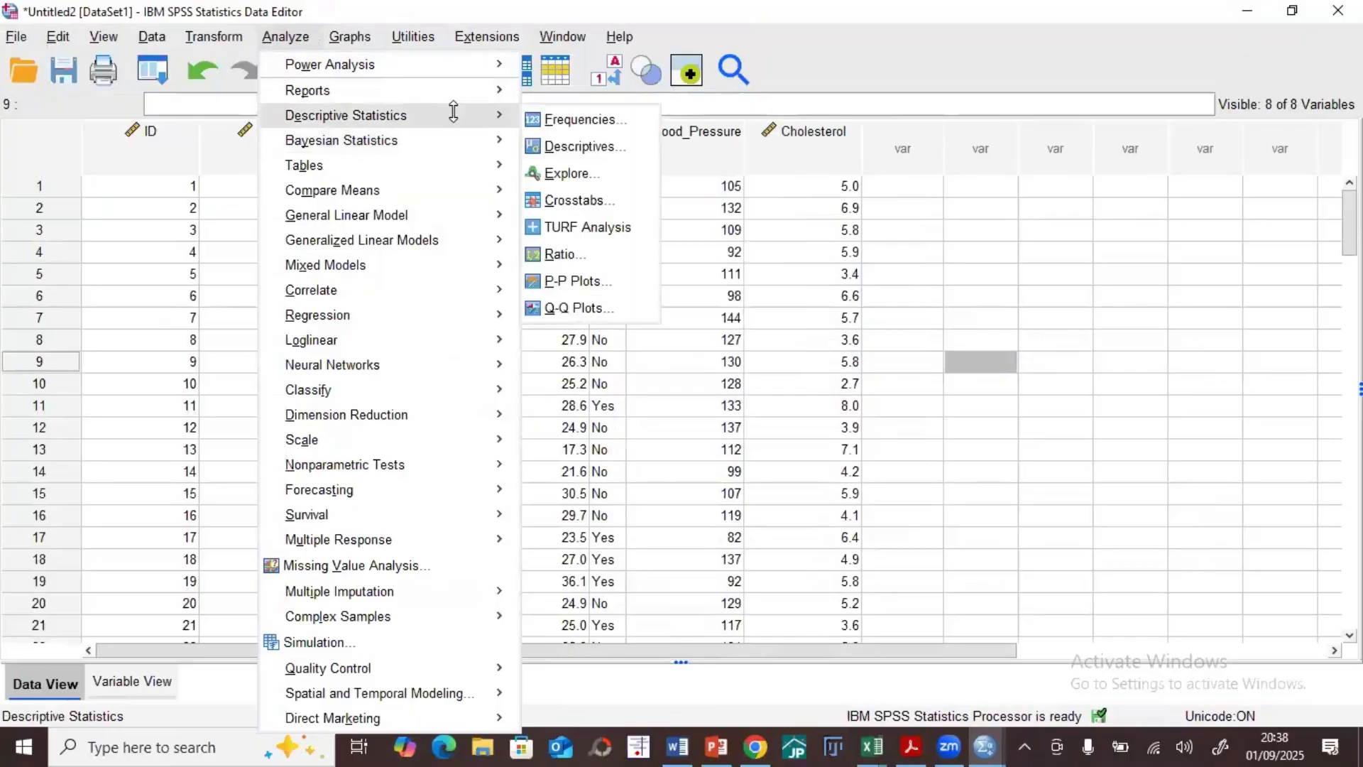
{"action": "left_click", "coordinate": [537, 124]}
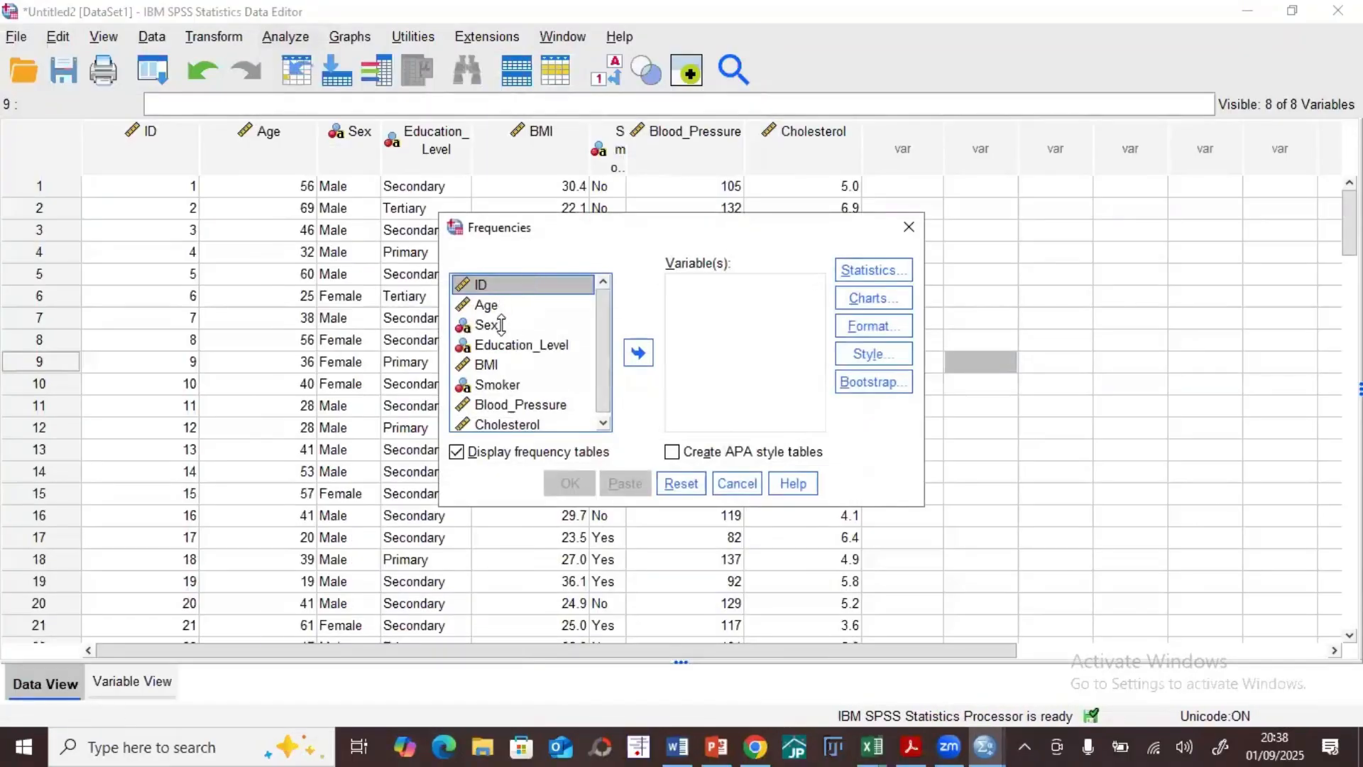
{"action": "left_click", "coordinate": [872, 270]}
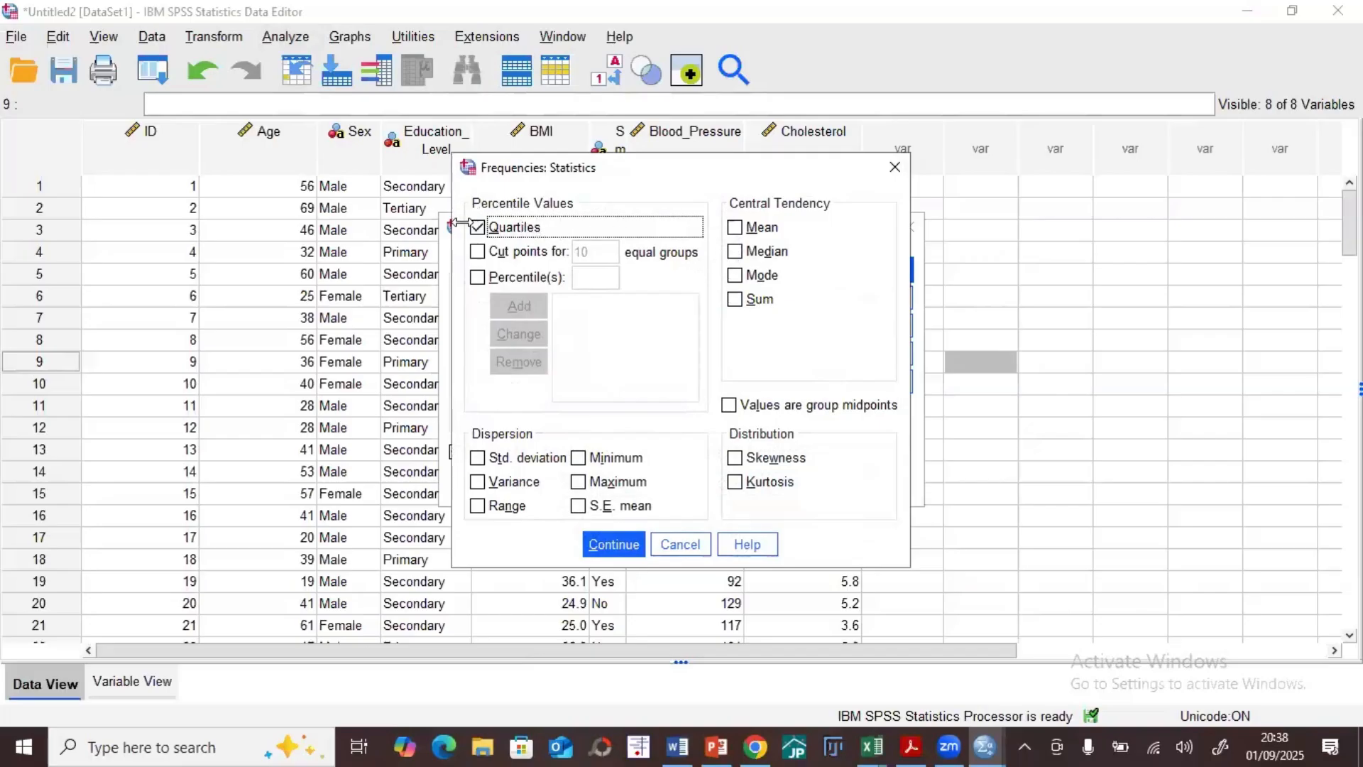
{"action": "left_click", "coordinate": [734, 227]}
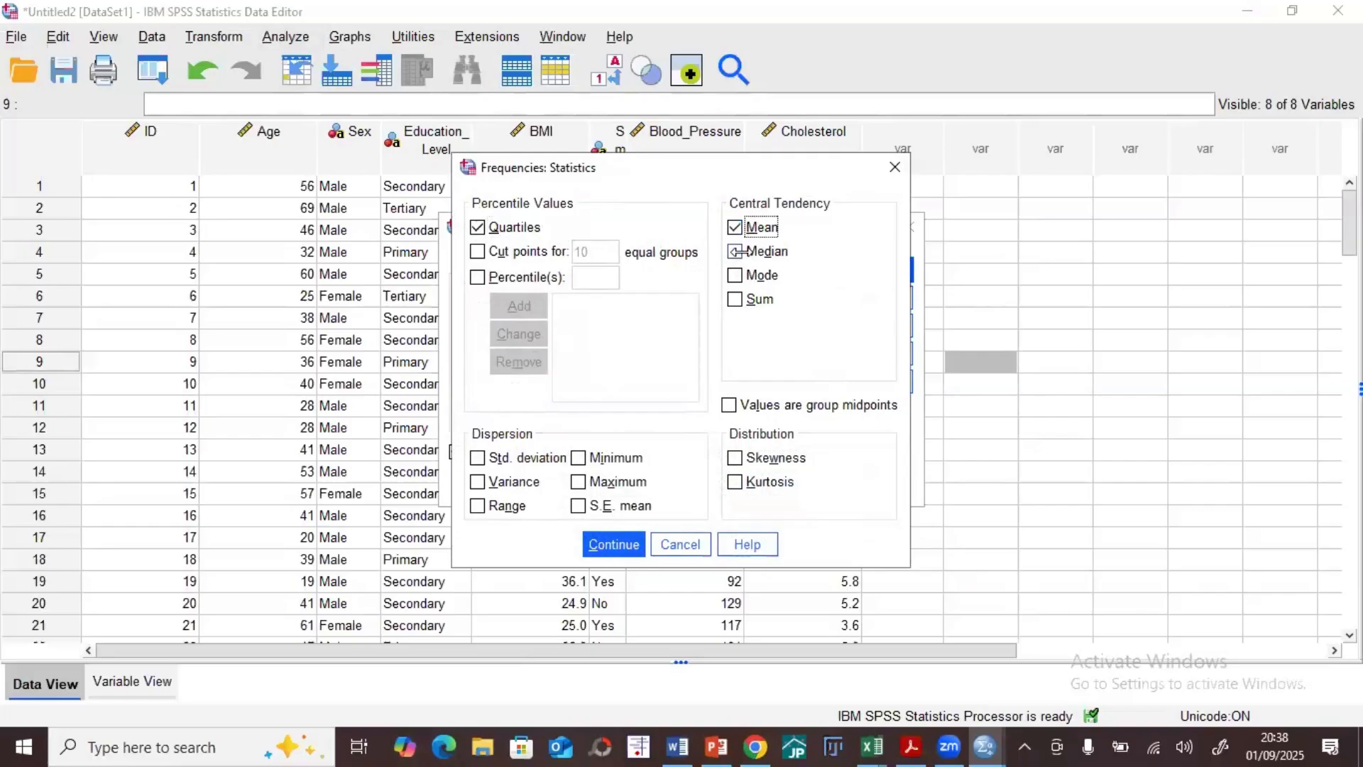
{"action": "left_click", "coordinate": [735, 251]}
{"action": "left_click", "coordinate": [735, 275]}
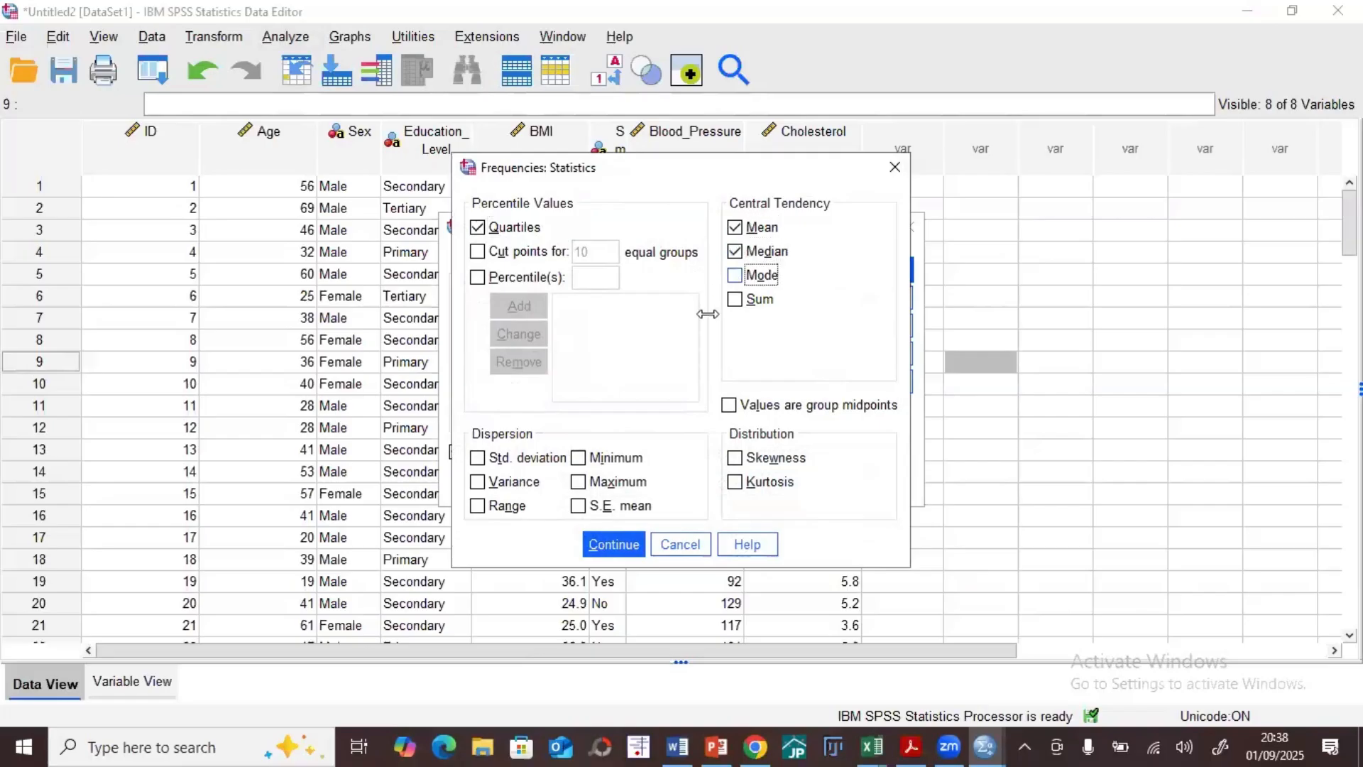
{"action": "left_click", "coordinate": [477, 458]}
{"action": "left_click", "coordinate": [477, 482]}
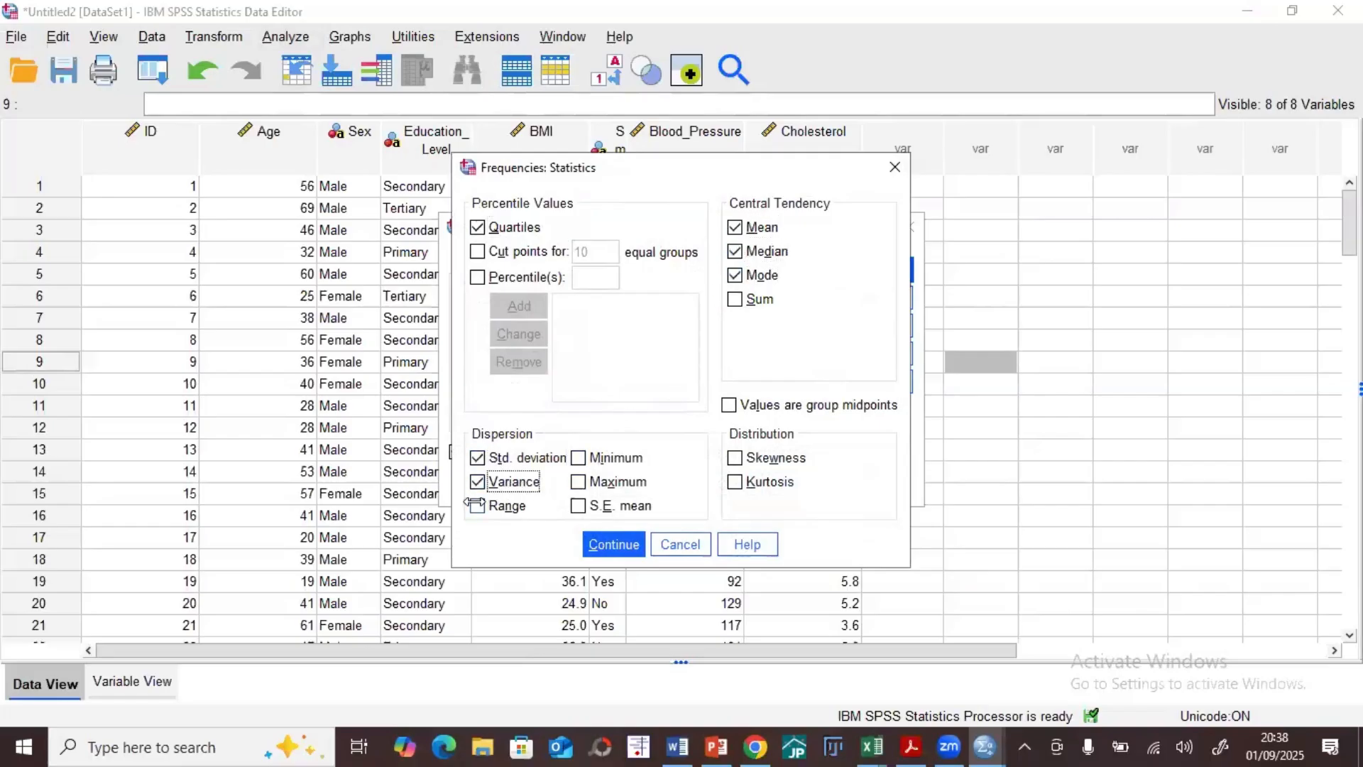
{"action": "left_click", "coordinate": [477, 506]}
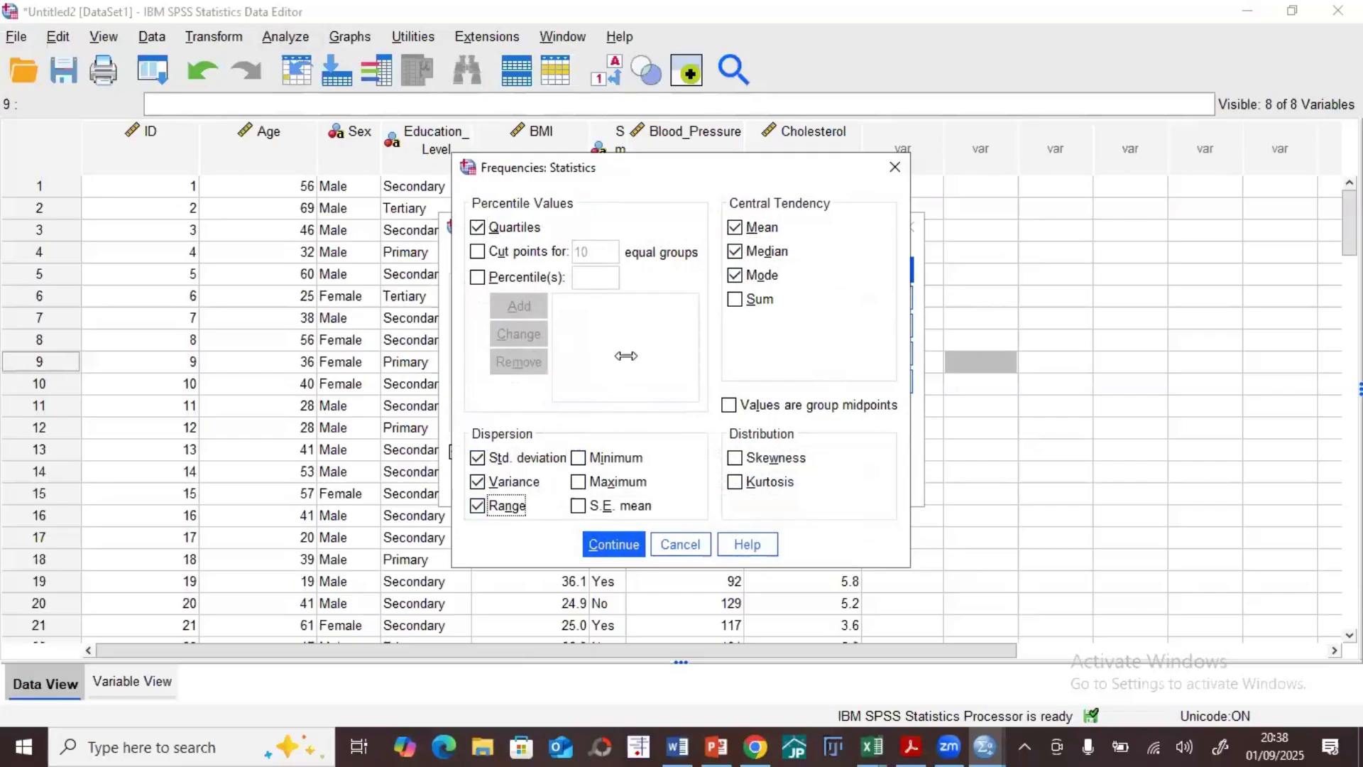
{"action": "left_click", "coordinate": [614, 544]}
Step: Add Age, BMI, Blood_Pressure and Cholesterol as the Frequencies variables and run the analysis
{"action": "left_click", "coordinate": [487, 308]}
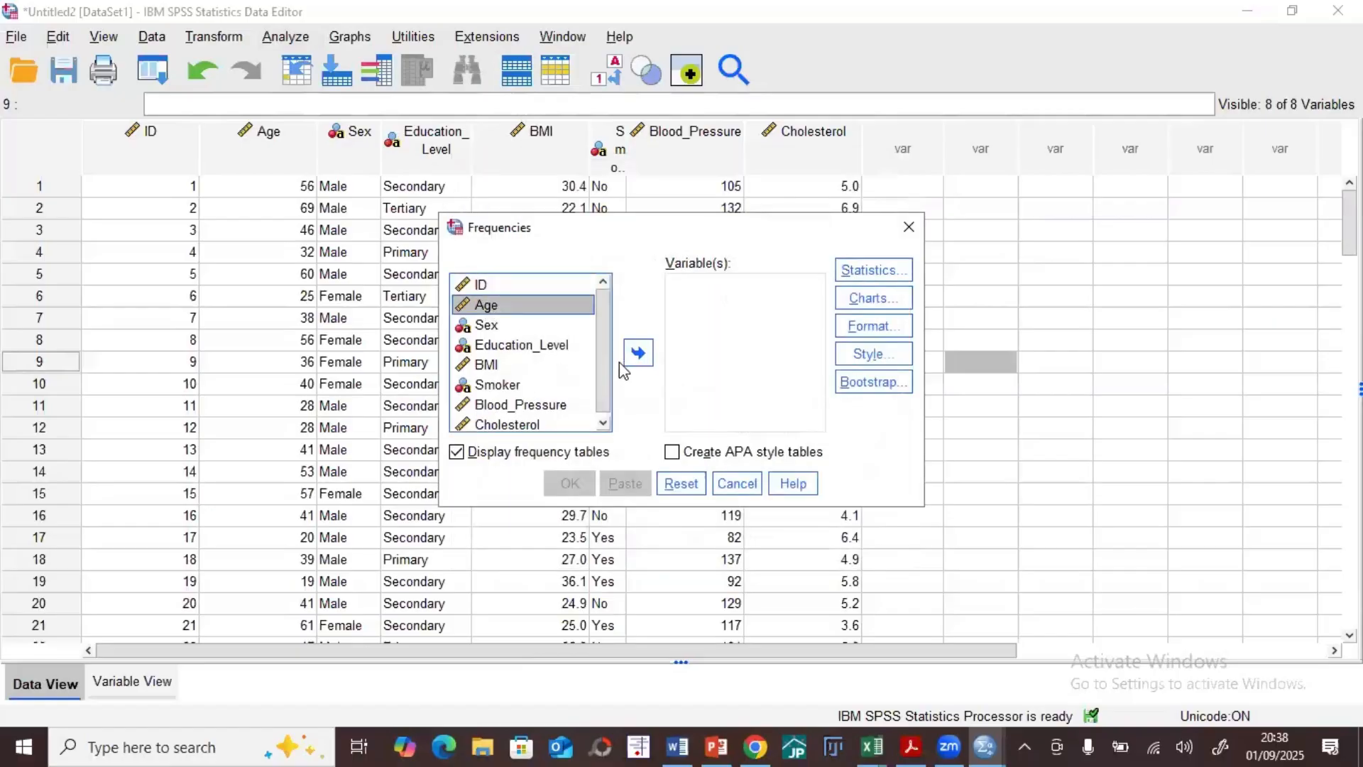
{"action": "left_click", "coordinate": [639, 352]}
{"action": "left_click", "coordinate": [642, 360]}
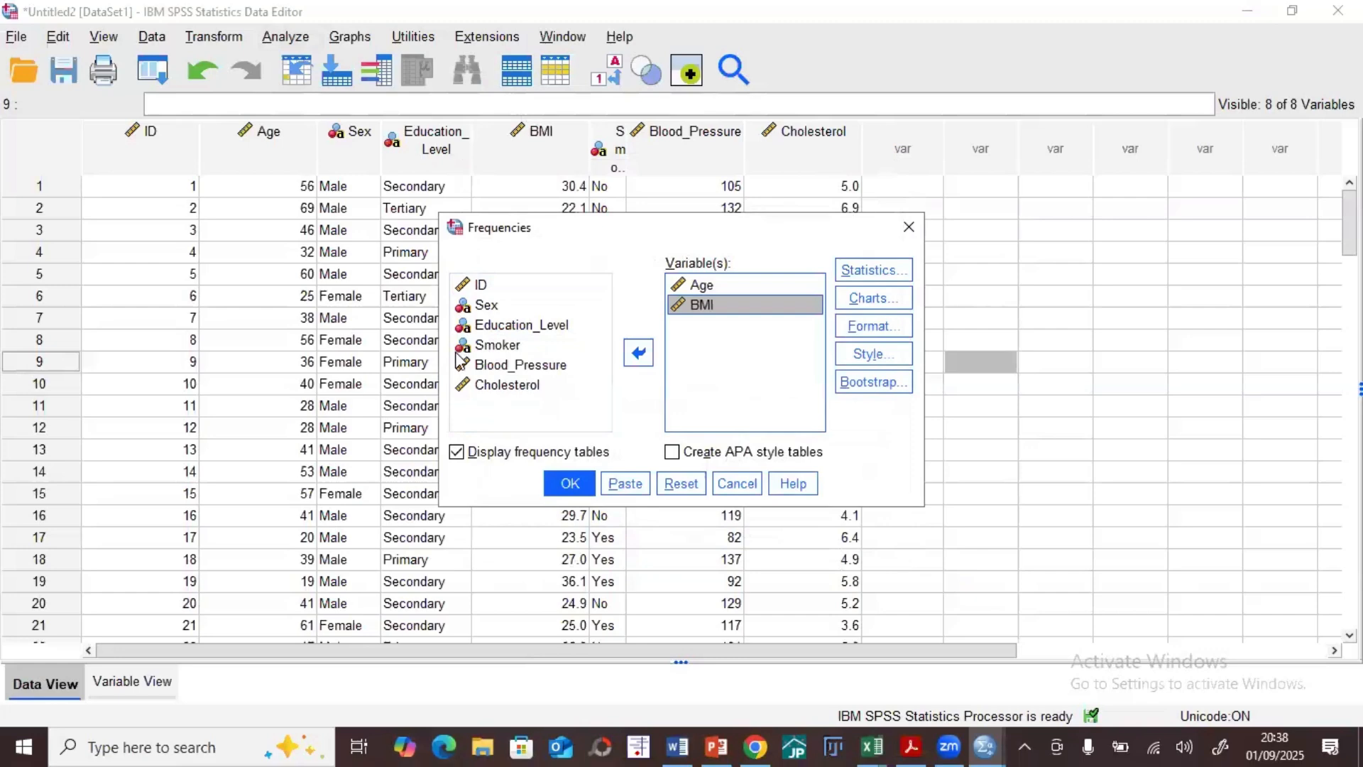
{"action": "left_click", "coordinate": [541, 384]}
{"action": "left_click", "coordinate": [640, 358]}
{"action": "left_click", "coordinate": [500, 366]}
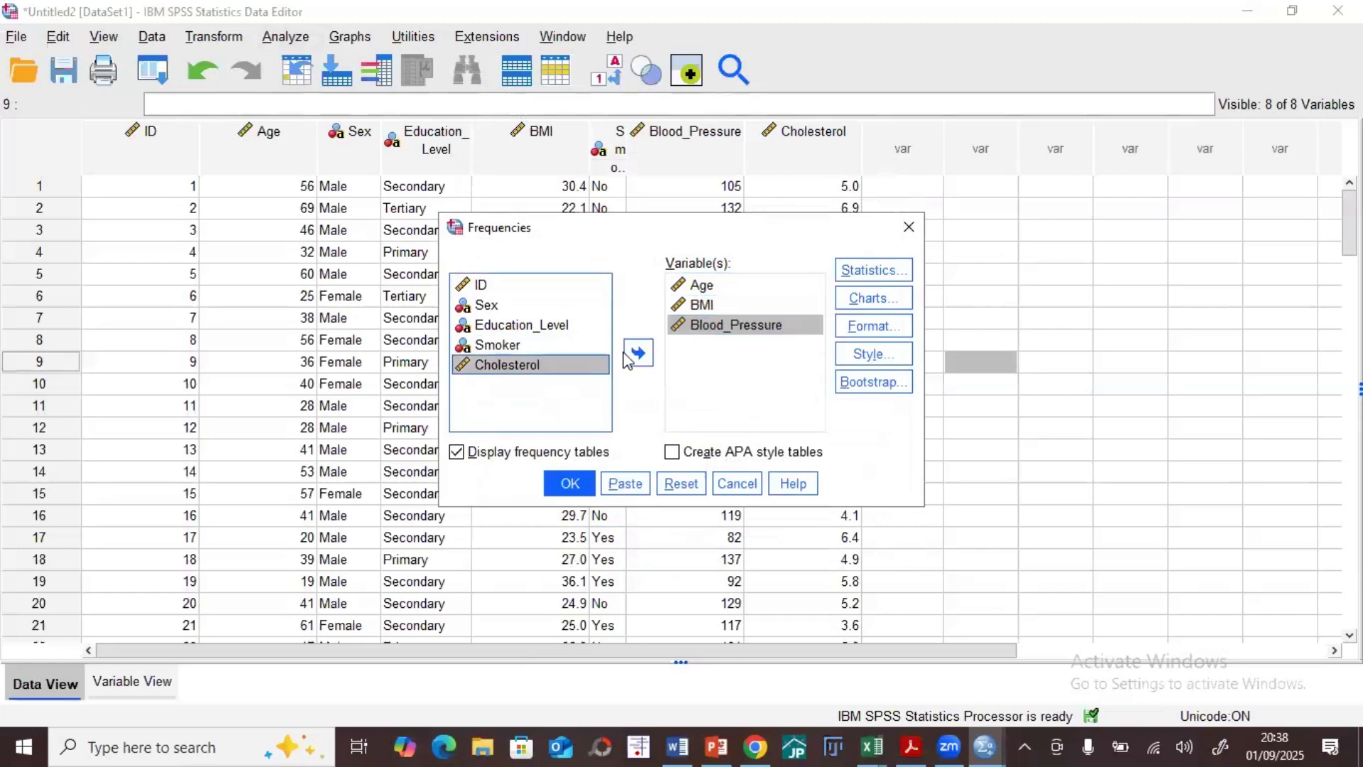
{"action": "left_click", "coordinate": [638, 353]}
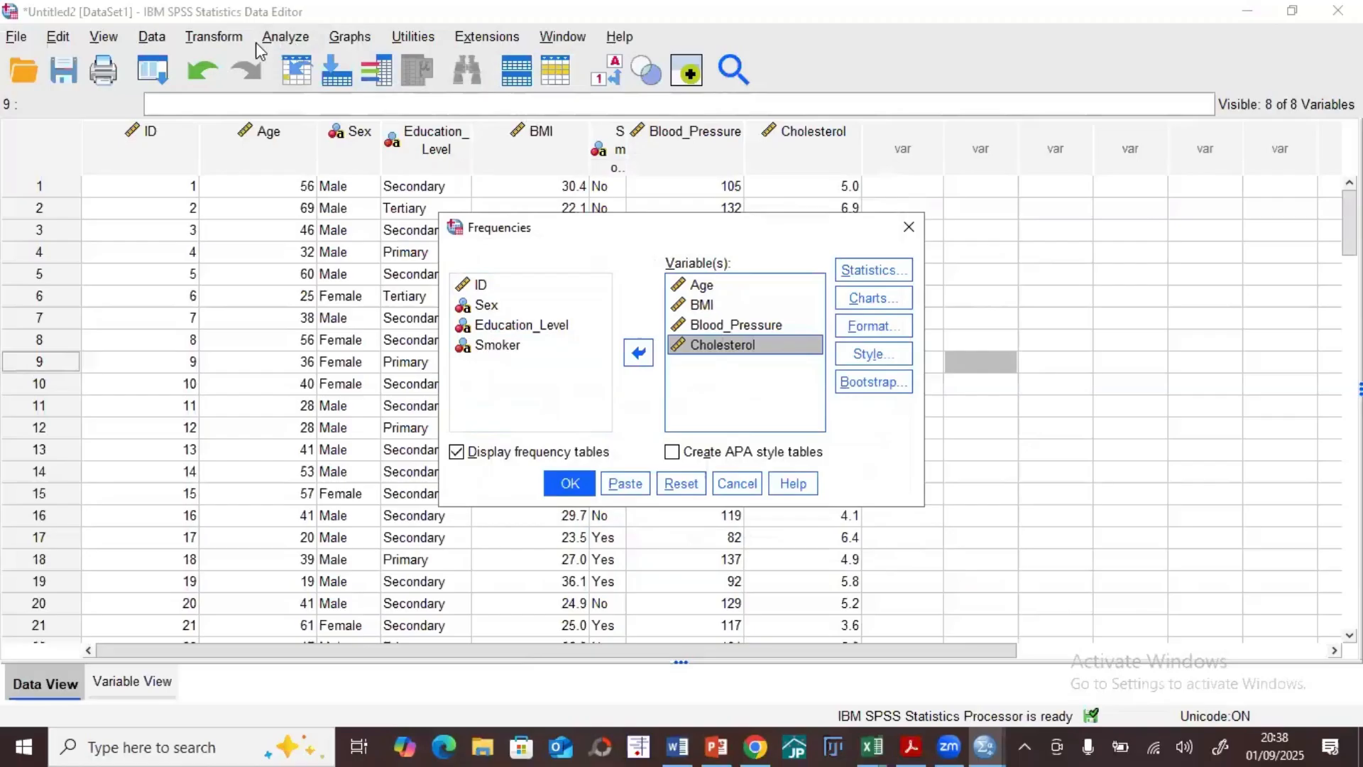
{"action": "left_click", "coordinate": [568, 485]}
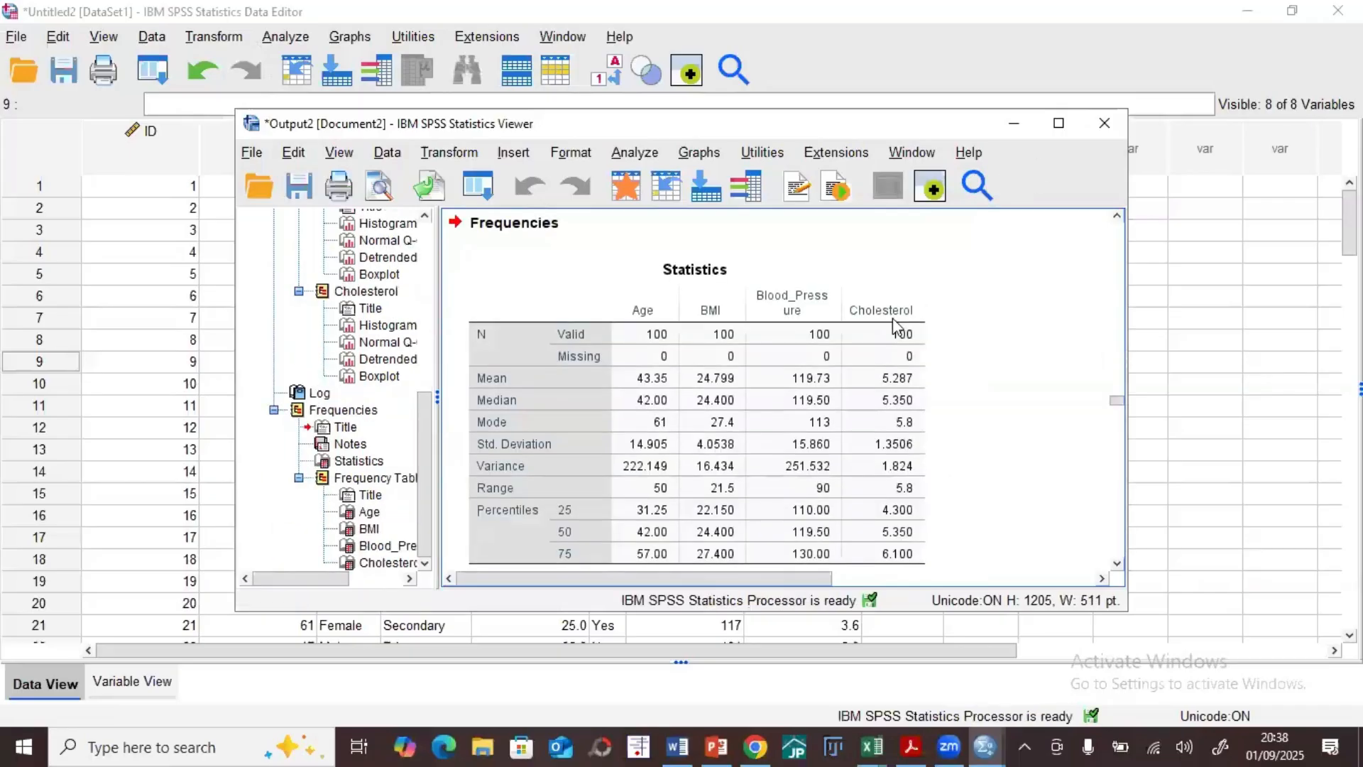
Step: Maximize the output window, examine the Frequencies Statistics table and the frequency tables, and minimize the window
{"action": "left_click", "coordinate": [1059, 123]}
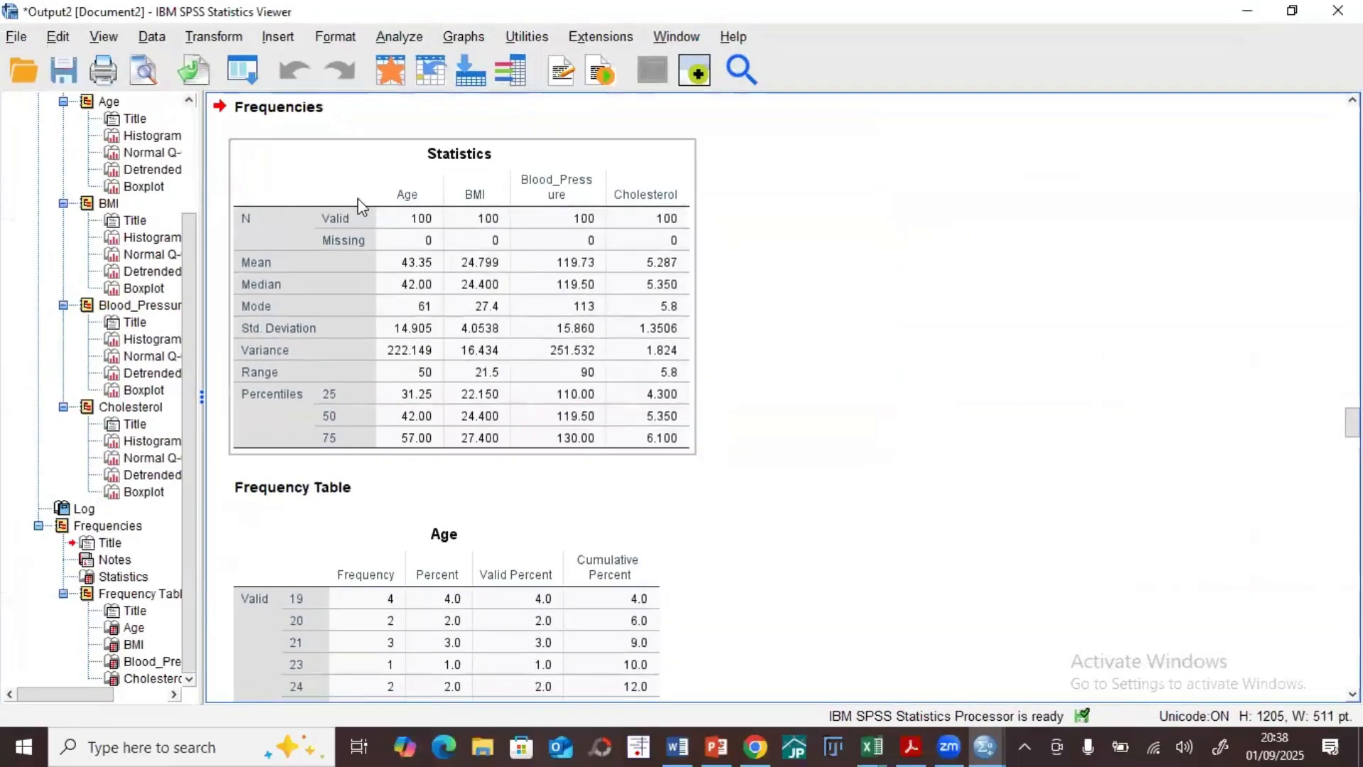
{"action": "left_click", "coordinate": [319, 292]}
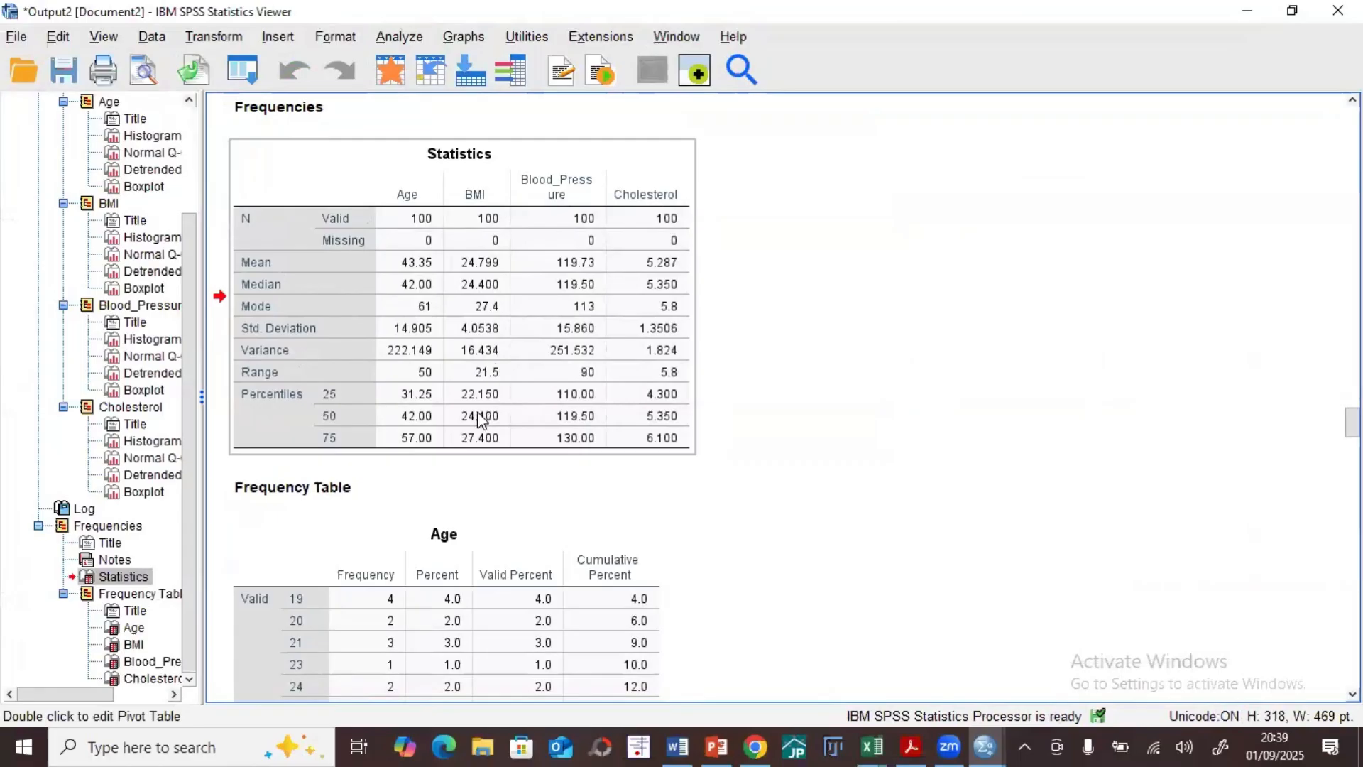
{"action": "scroll", "coordinate": [482, 419], "scroll_direction": "down", "scroll_amount": 5}
{"action": "scroll", "coordinate": [482, 426], "scroll_direction": "down", "scroll_amount": 20}
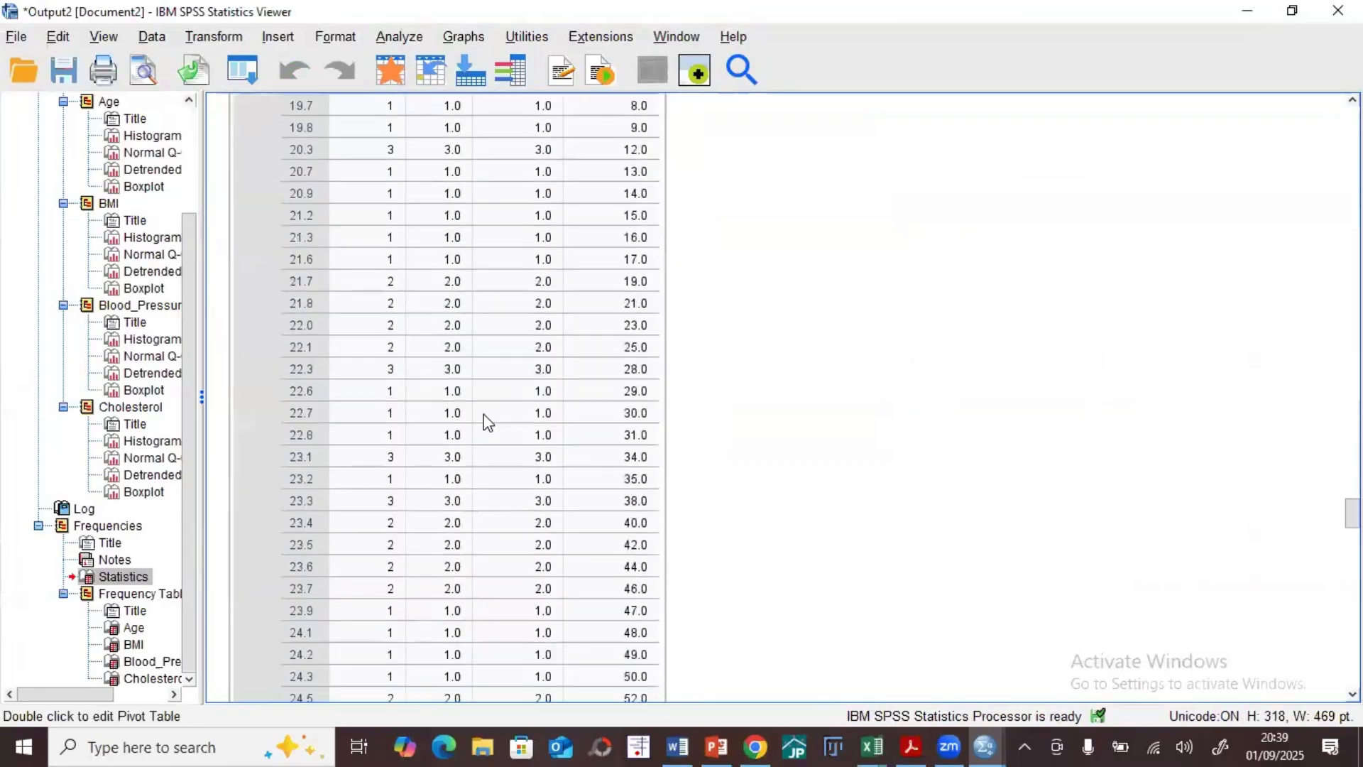
{"action": "scroll", "coordinate": [906, 151], "scroll_direction": "down", "scroll_amount": 6}
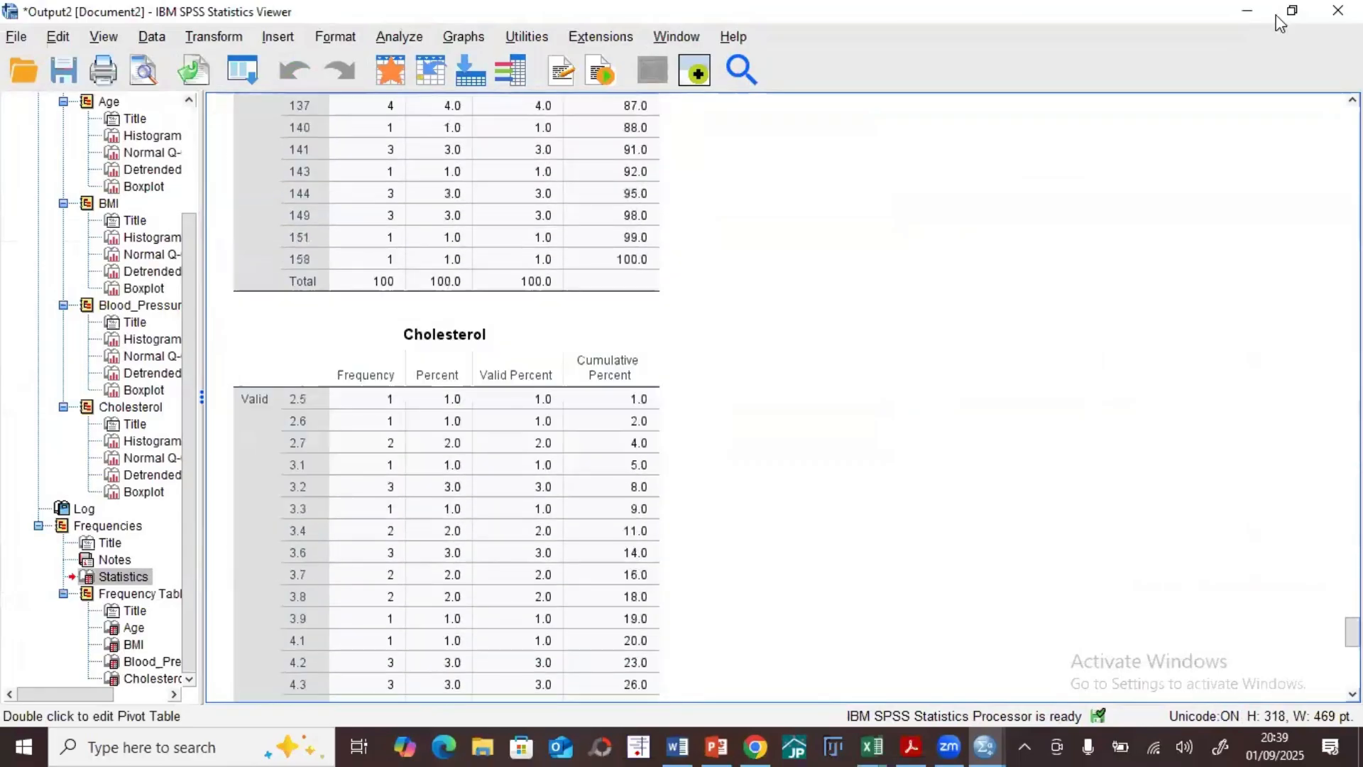
{"action": "left_click", "coordinate": [1248, 12]}
{"action": "left_click", "coordinate": [283, 37]}
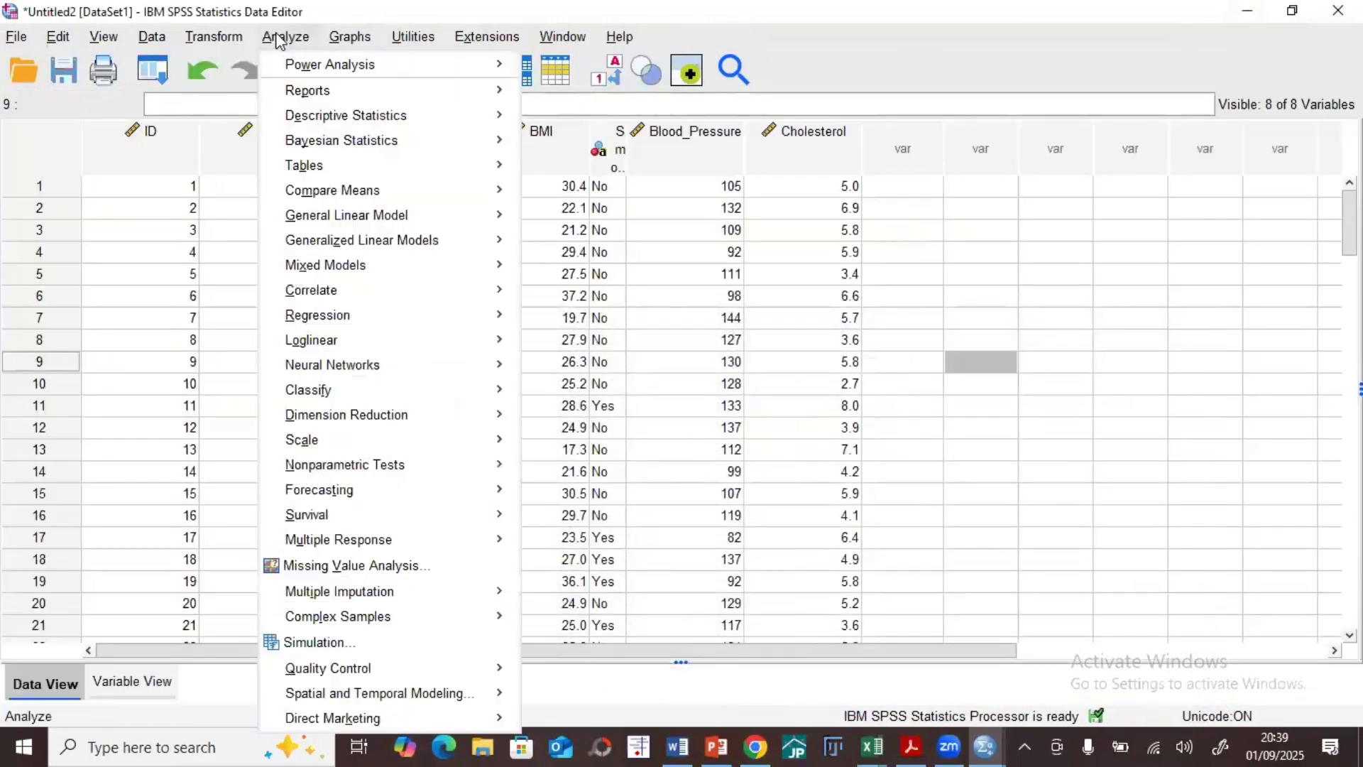
{"action": "mouse_move", "coordinate": [372, 118]}
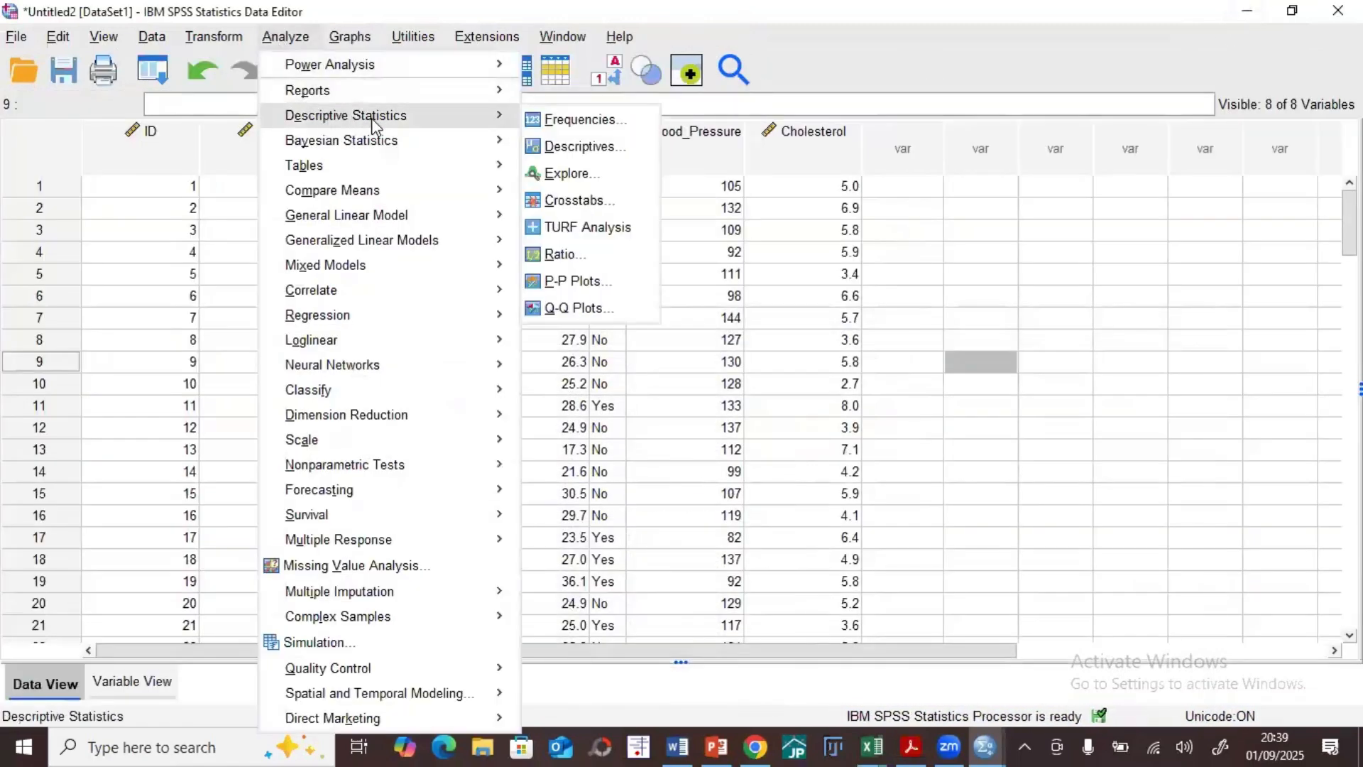
{"action": "left_click", "coordinate": [559, 148]}
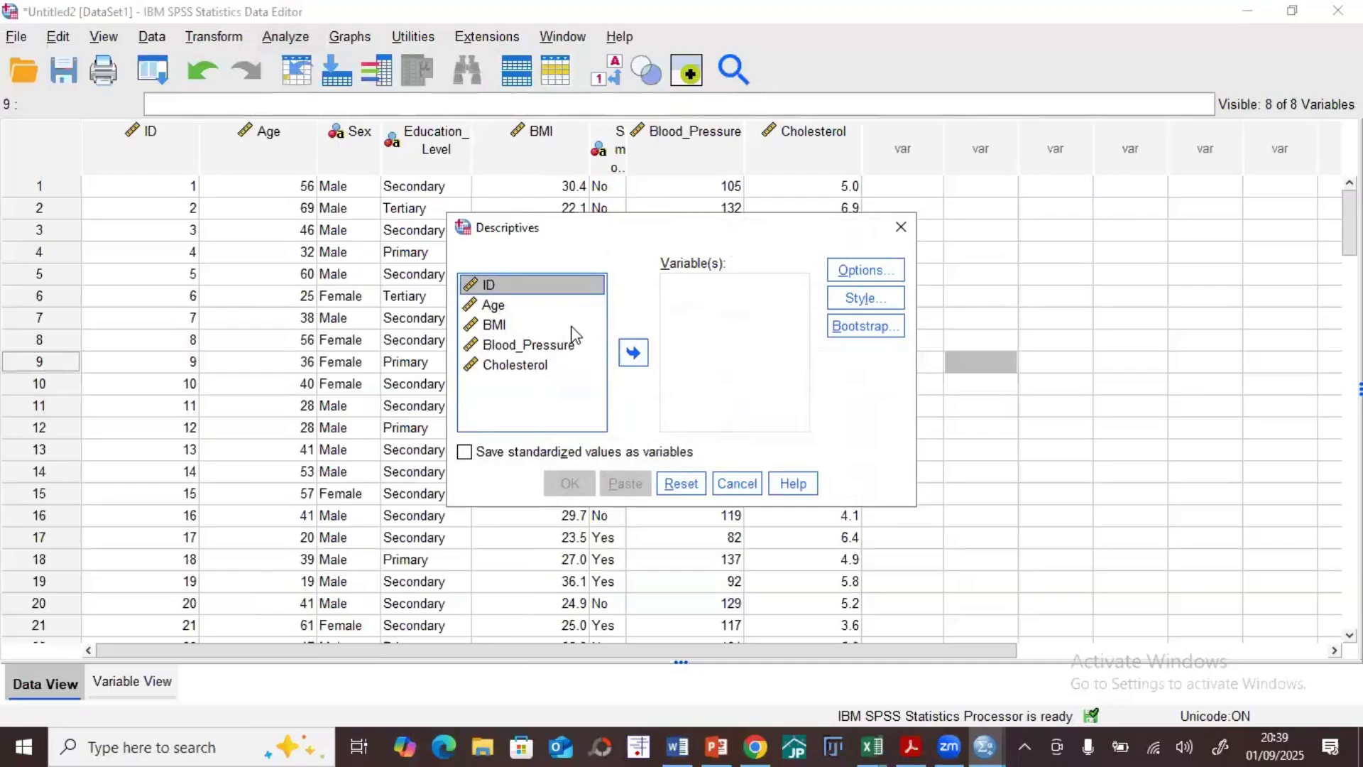
{"action": "left_click", "coordinate": [901, 227]}
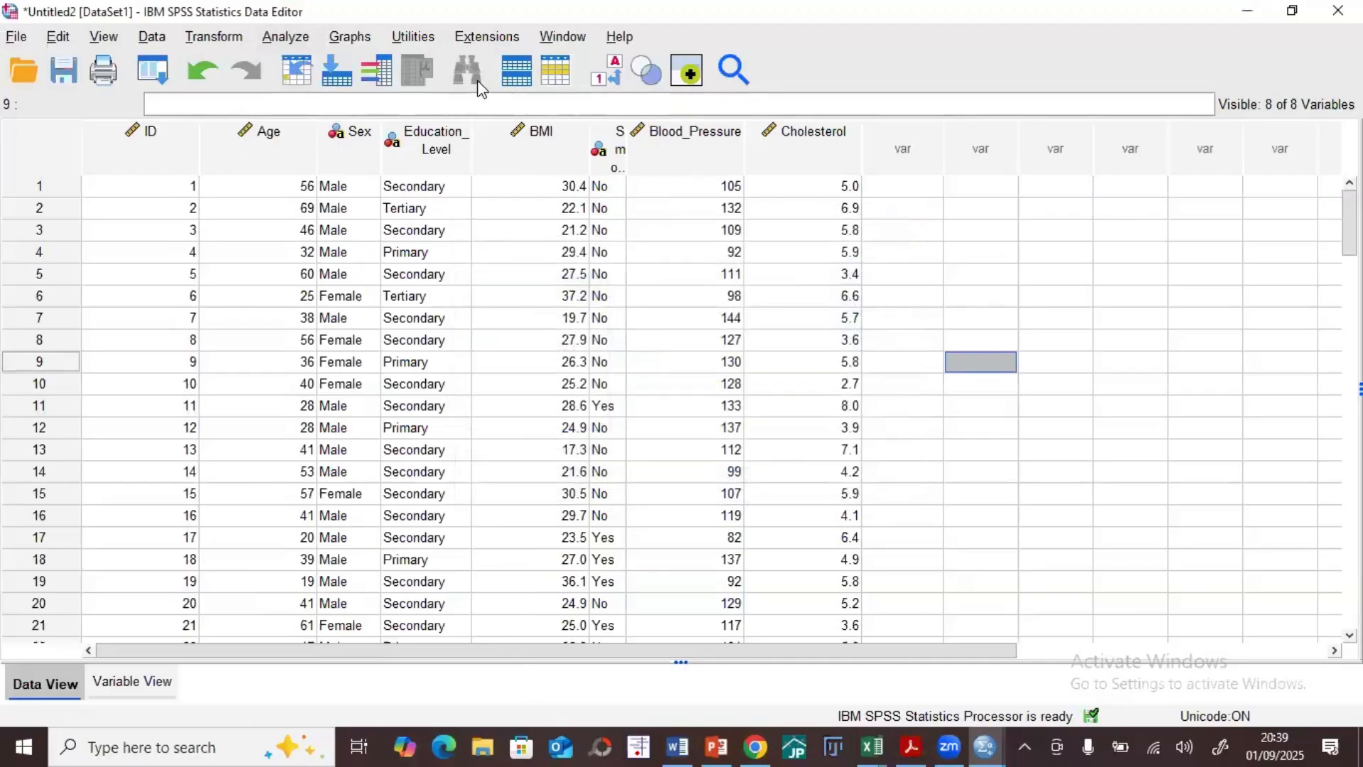
Step: Open Frequencies and remove Age, BMI, Blood_Pressure and Cholesterol from its analysis variables
{"action": "left_click", "coordinate": [285, 36]}
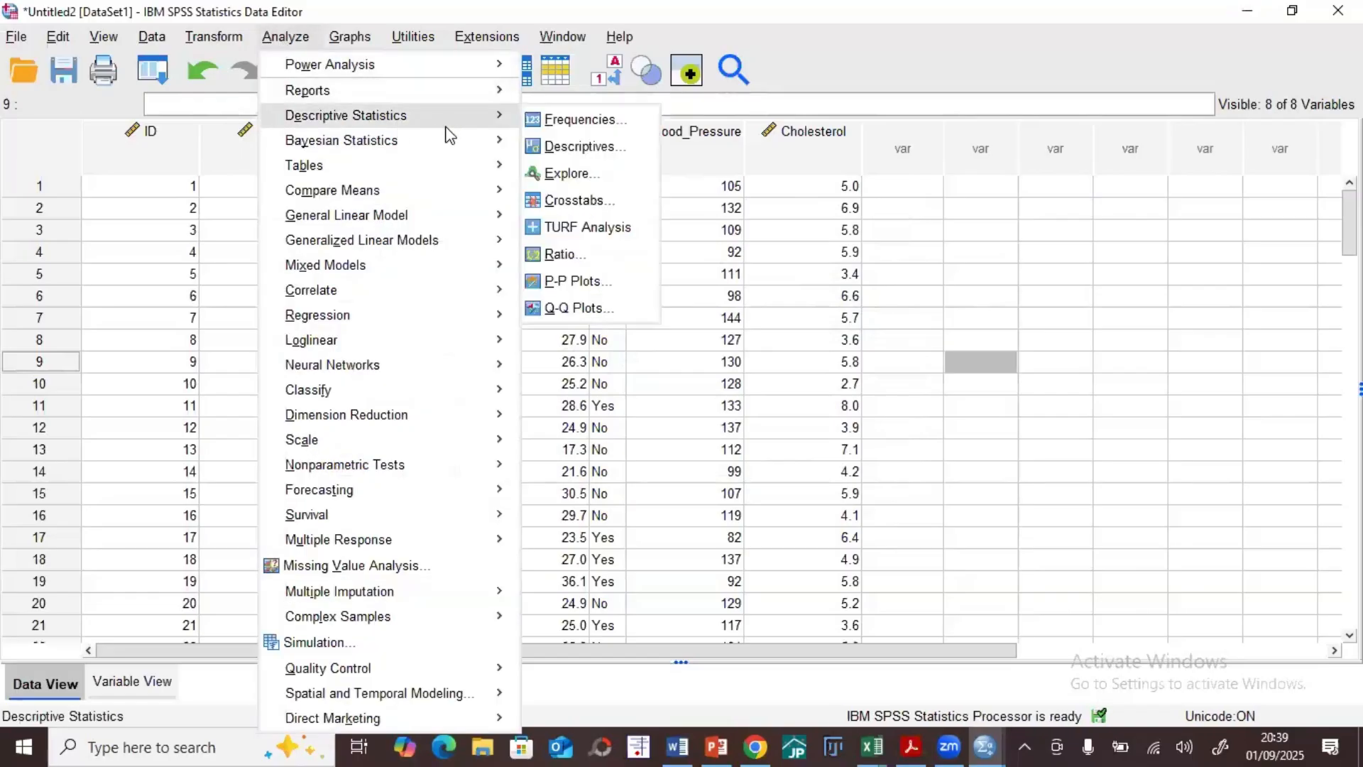
{"action": "mouse_move", "coordinate": [511, 118]}
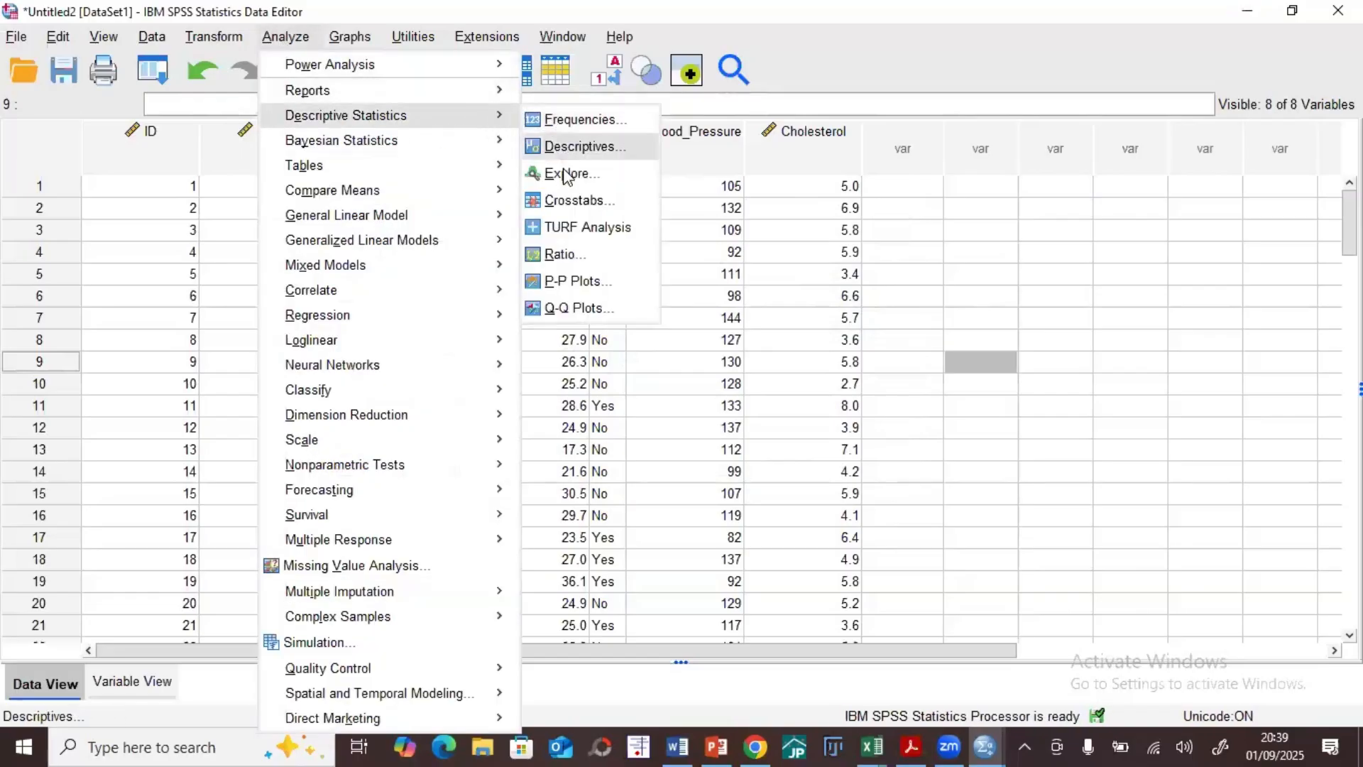
{"action": "left_click", "coordinate": [575, 122]}
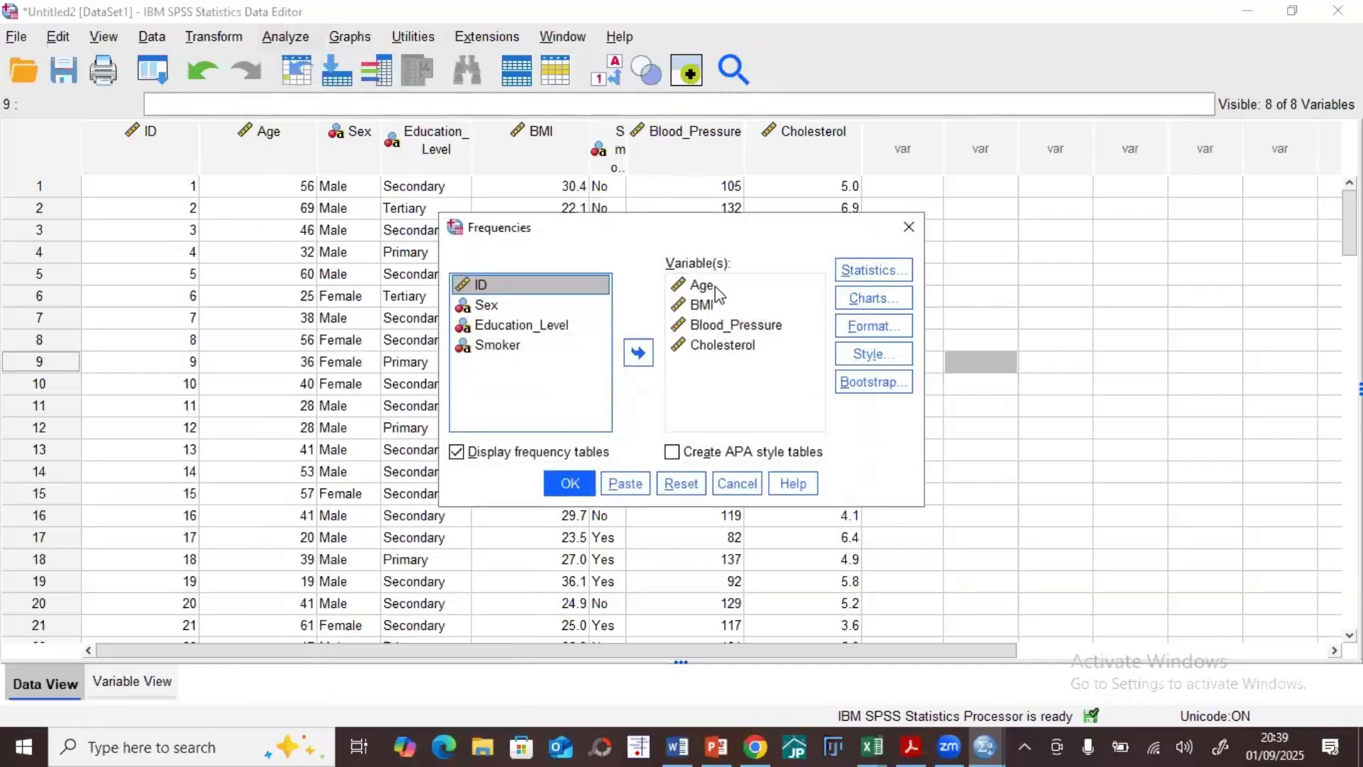
{"action": "left_click", "coordinate": [710, 285]}
{"action": "left_click", "coordinate": [639, 352]}
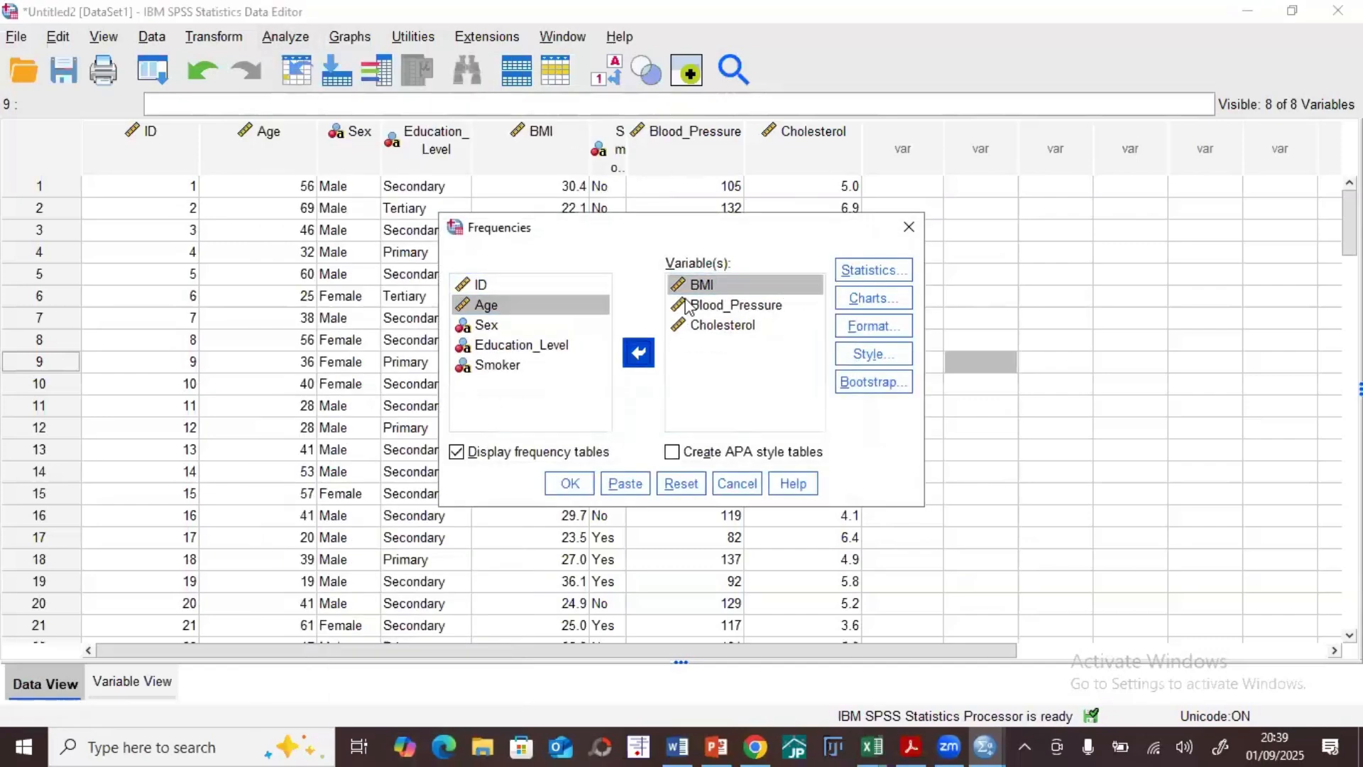
{"action": "left_click", "coordinate": [640, 353]}
{"action": "left_click", "coordinate": [641, 354]}
{"action": "left_click", "coordinate": [639, 353]}
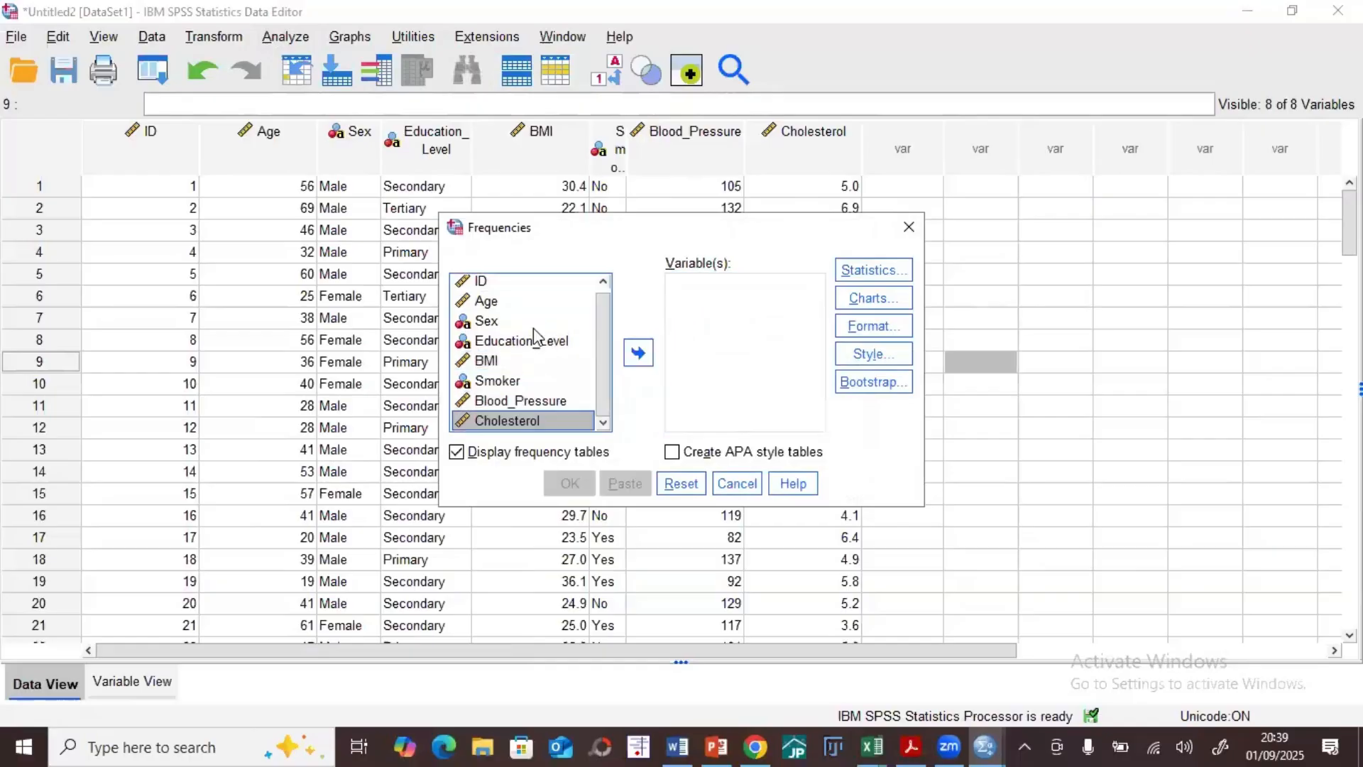
Step: Run Frequencies on Sex alone, and review its frequency table in the maximized output window before minimizing it
{"action": "left_click", "coordinate": [490, 321]}
{"action": "left_click", "coordinate": [652, 357]}
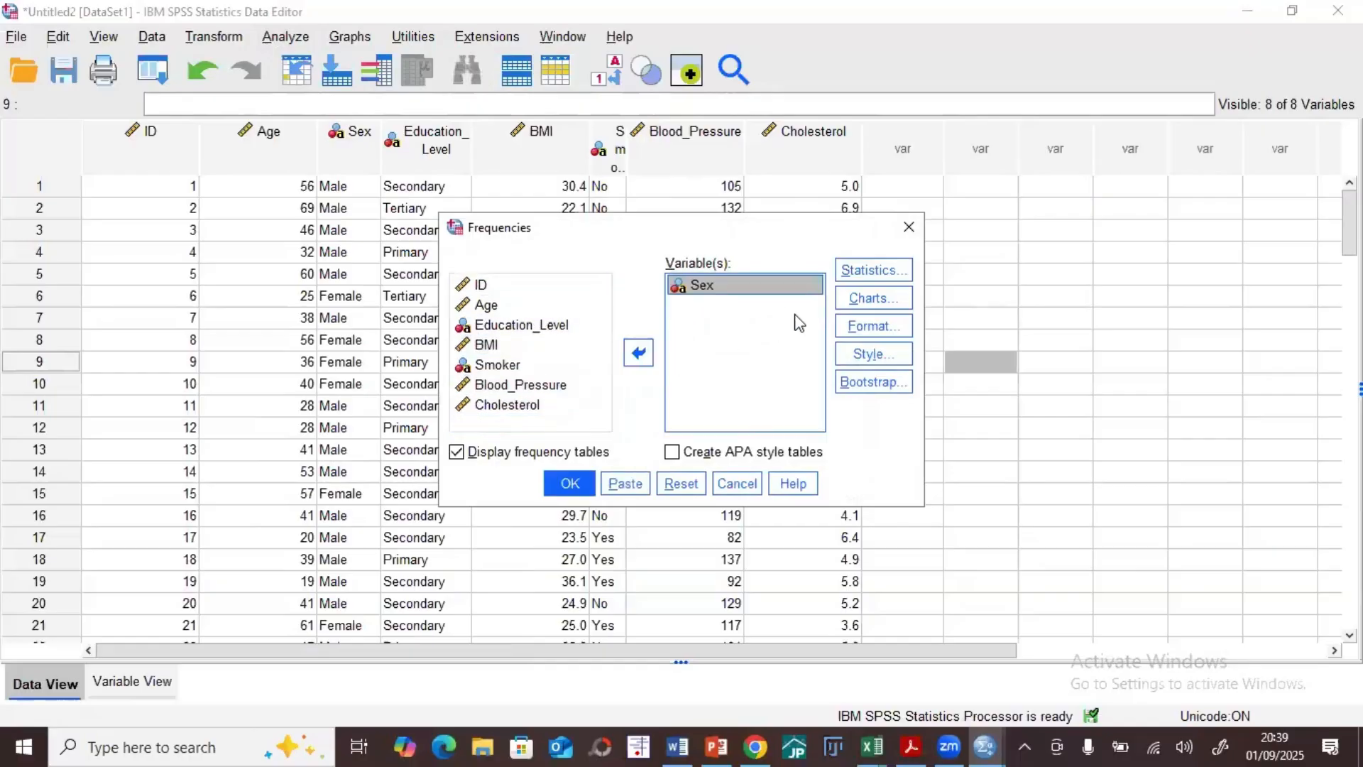
{"action": "left_click", "coordinate": [569, 481]}
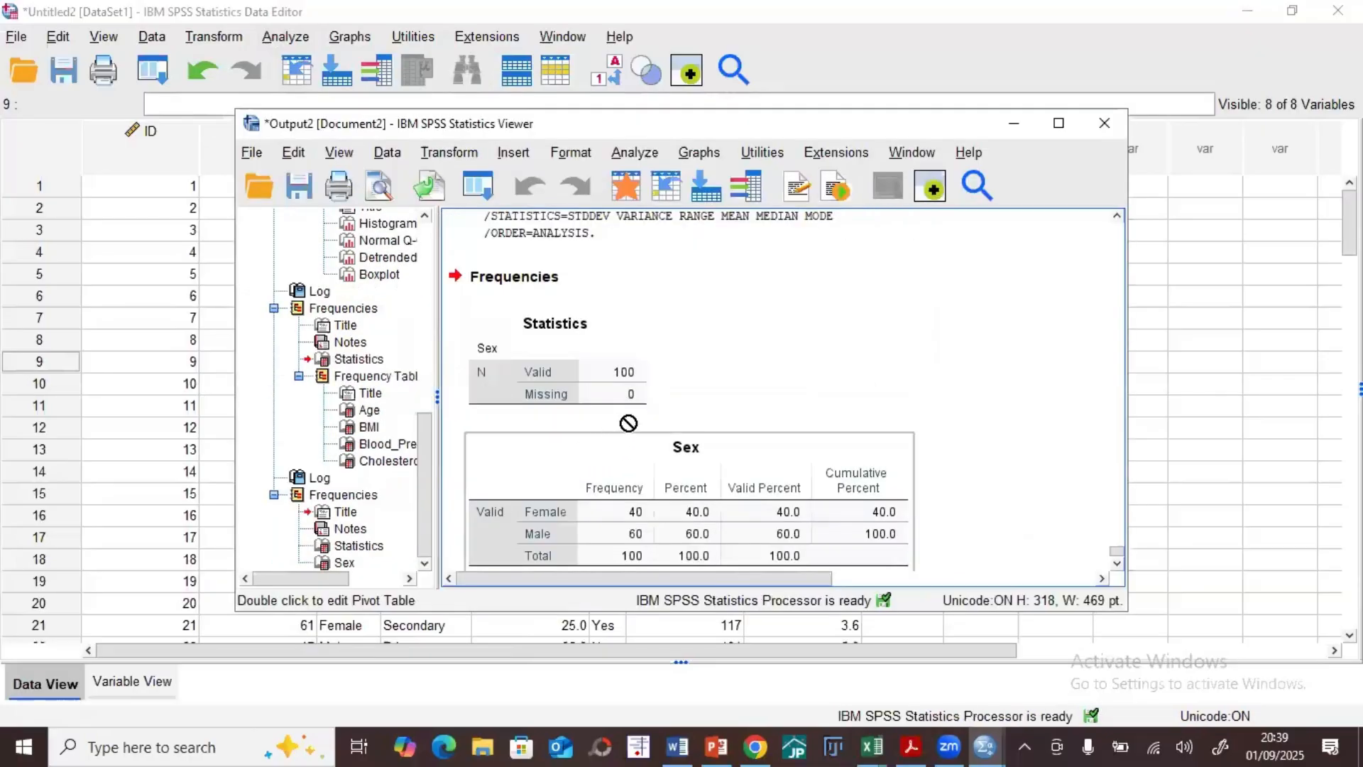
{"action": "left_click", "coordinate": [1051, 129]}
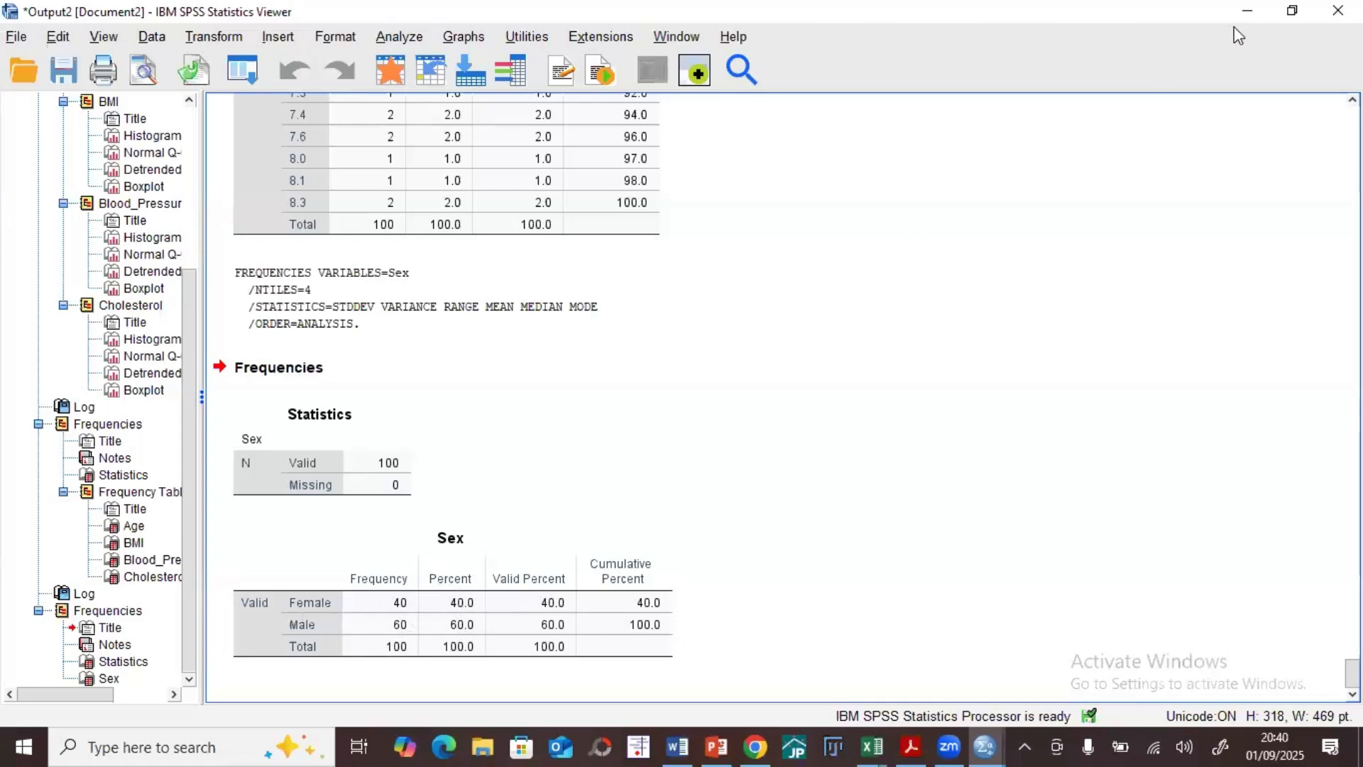
{"action": "left_click", "coordinate": [1247, 11]}
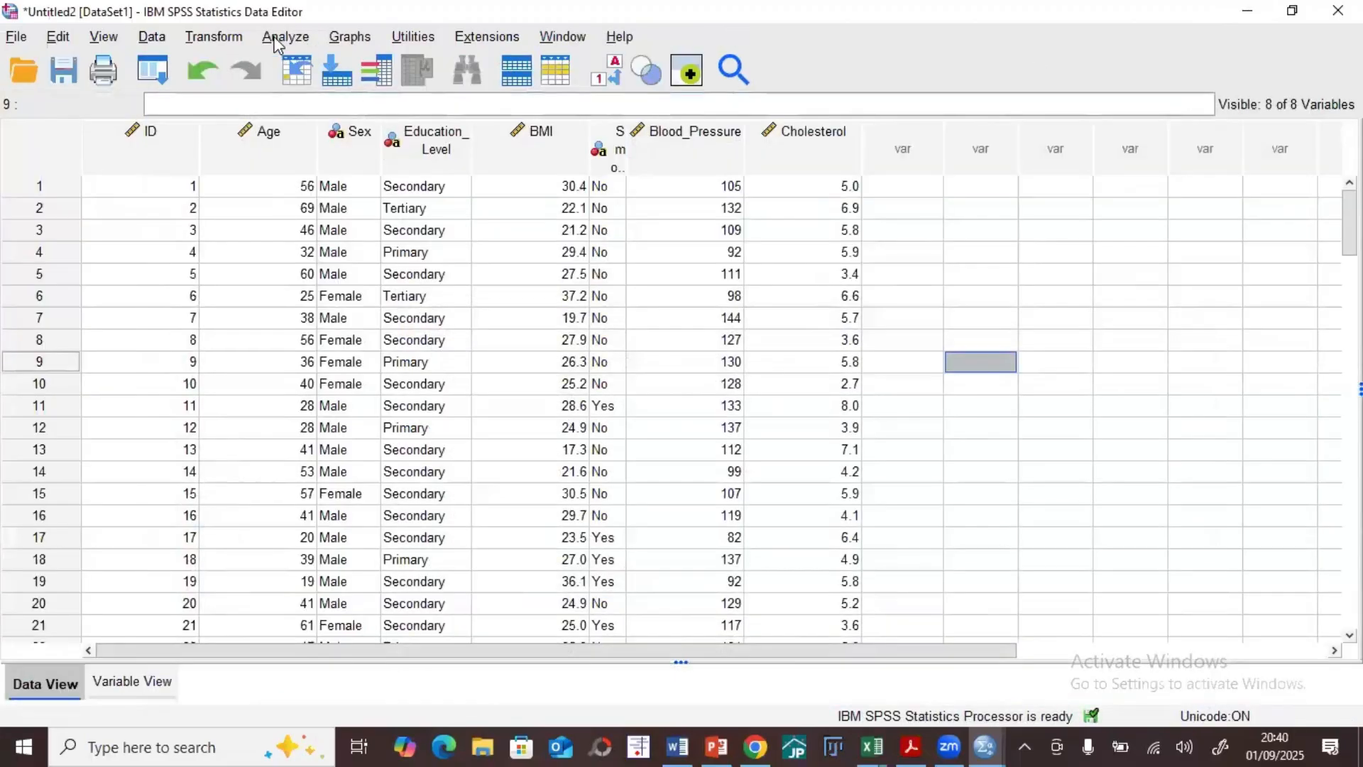
Step: Reopen Frequencies and add Education_Level and Smoker to the analysis variables alongside Sex
{"action": "left_click", "coordinate": [307, 39]}
{"action": "mouse_move", "coordinate": [489, 117]}
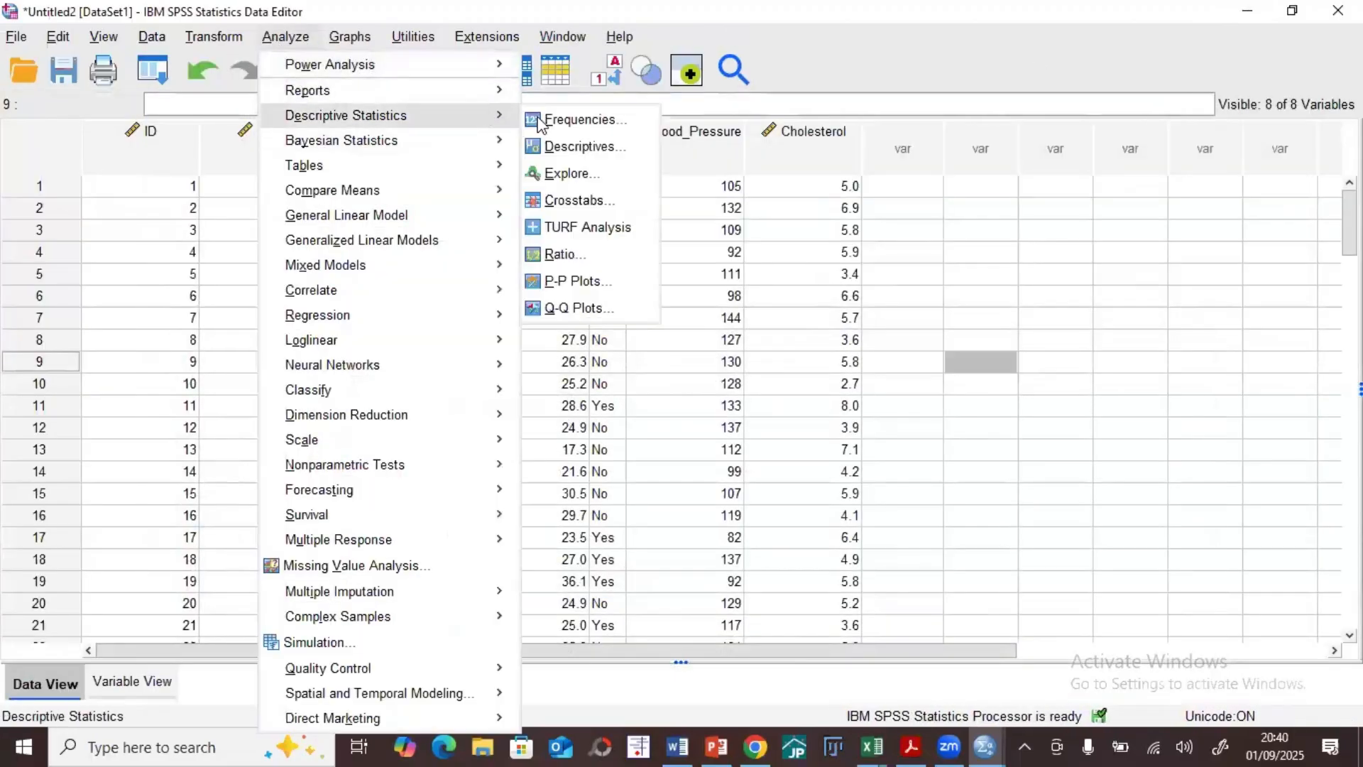
{"action": "left_click", "coordinate": [561, 119]}
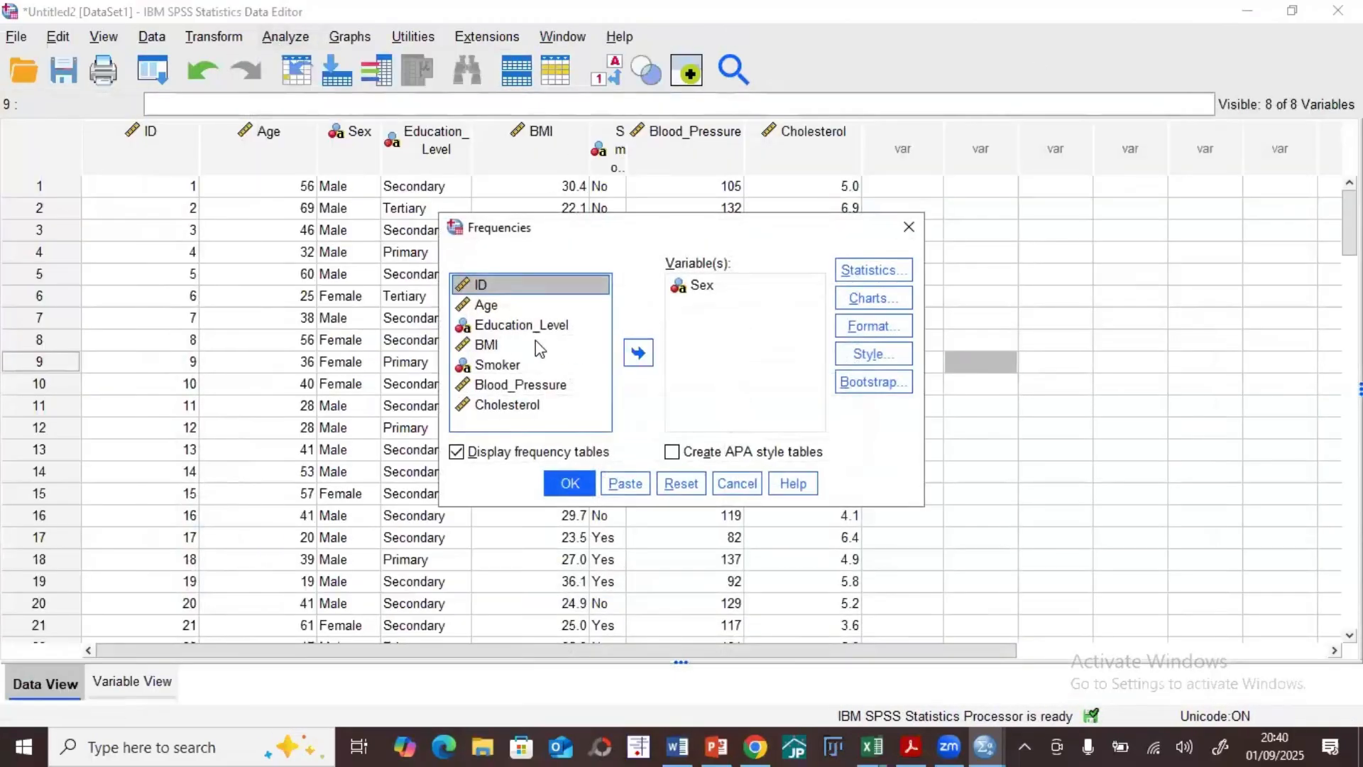
{"action": "double_click", "coordinate": [521, 325]}
{"action": "left_click", "coordinate": [554, 346]}
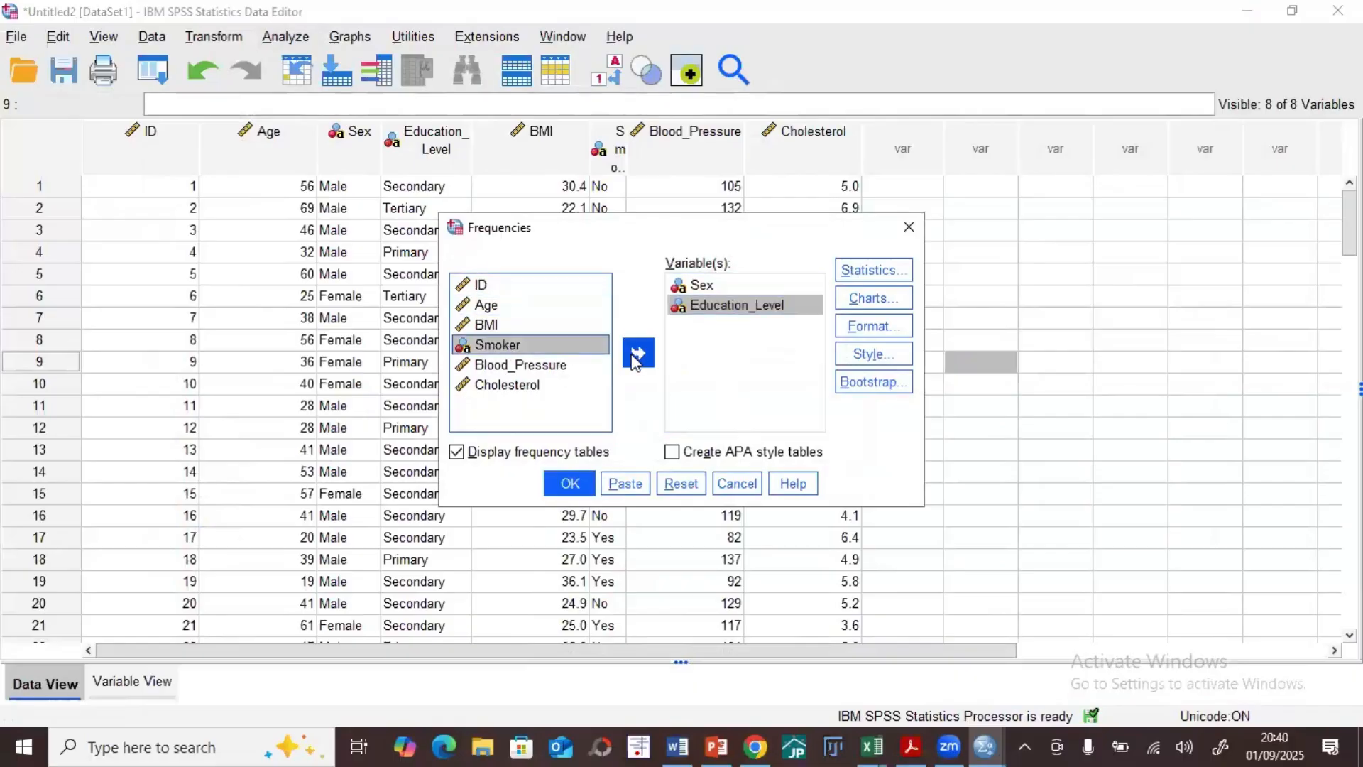
{"action": "left_click", "coordinate": [637, 354]}
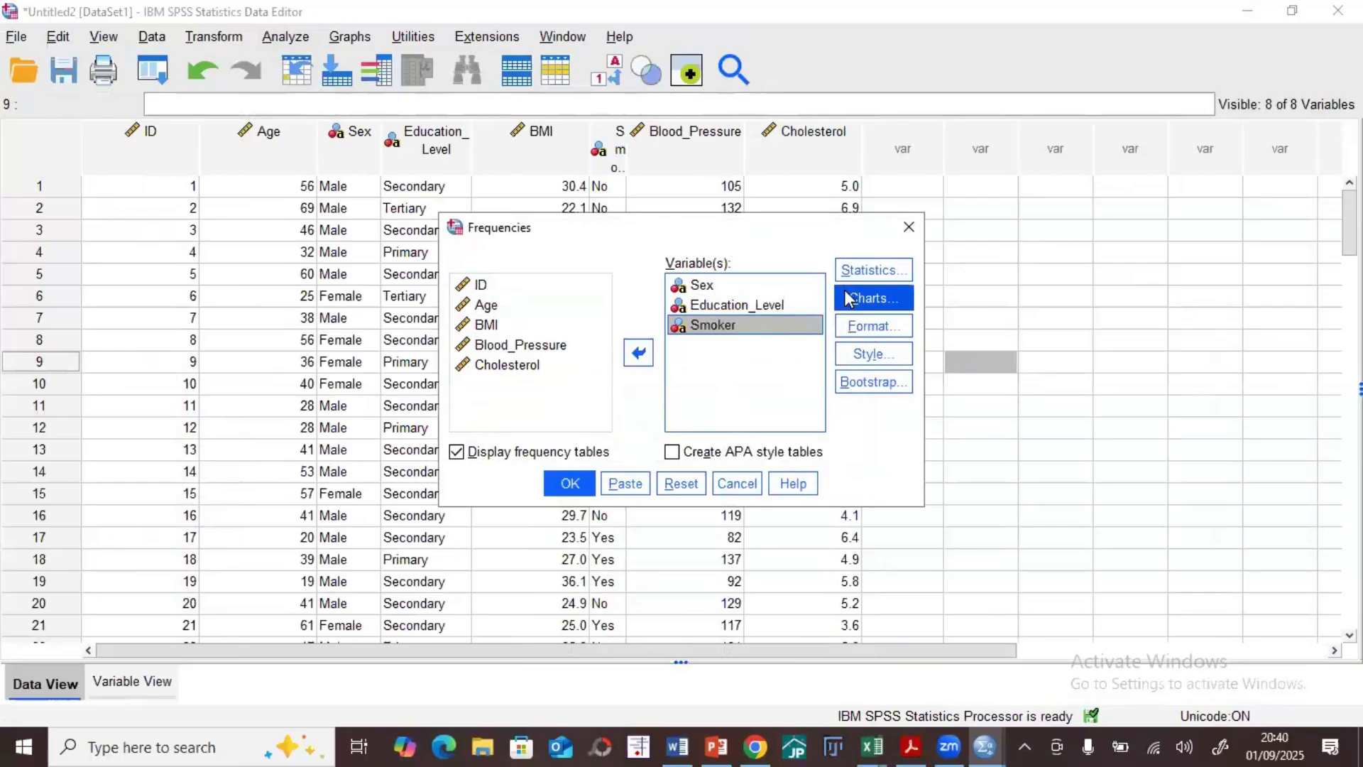
Step: Request pie charts with percentages as chart values, and run the Frequencies analysis
{"action": "left_click", "coordinate": [871, 298]}
{"action": "left_click", "coordinate": [577, 311]}
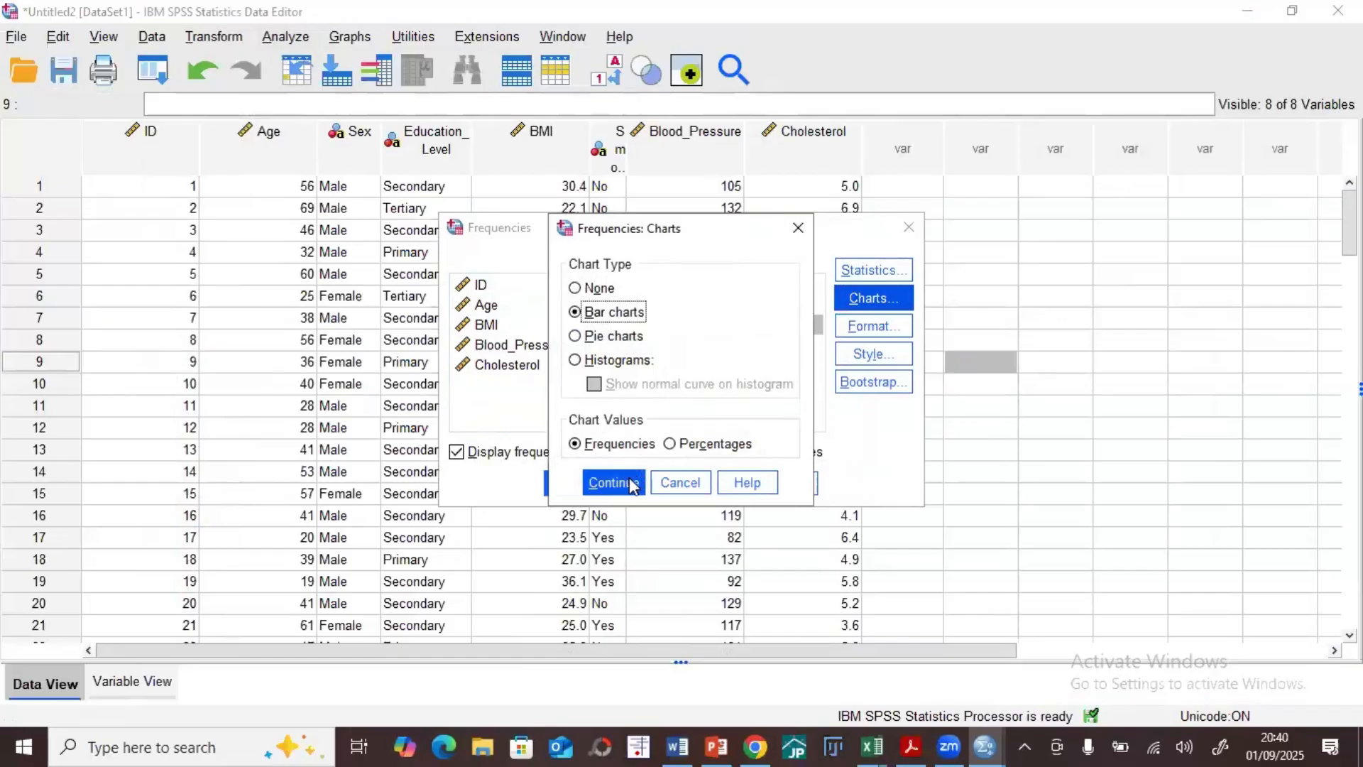
{"action": "left_click", "coordinate": [609, 337]}
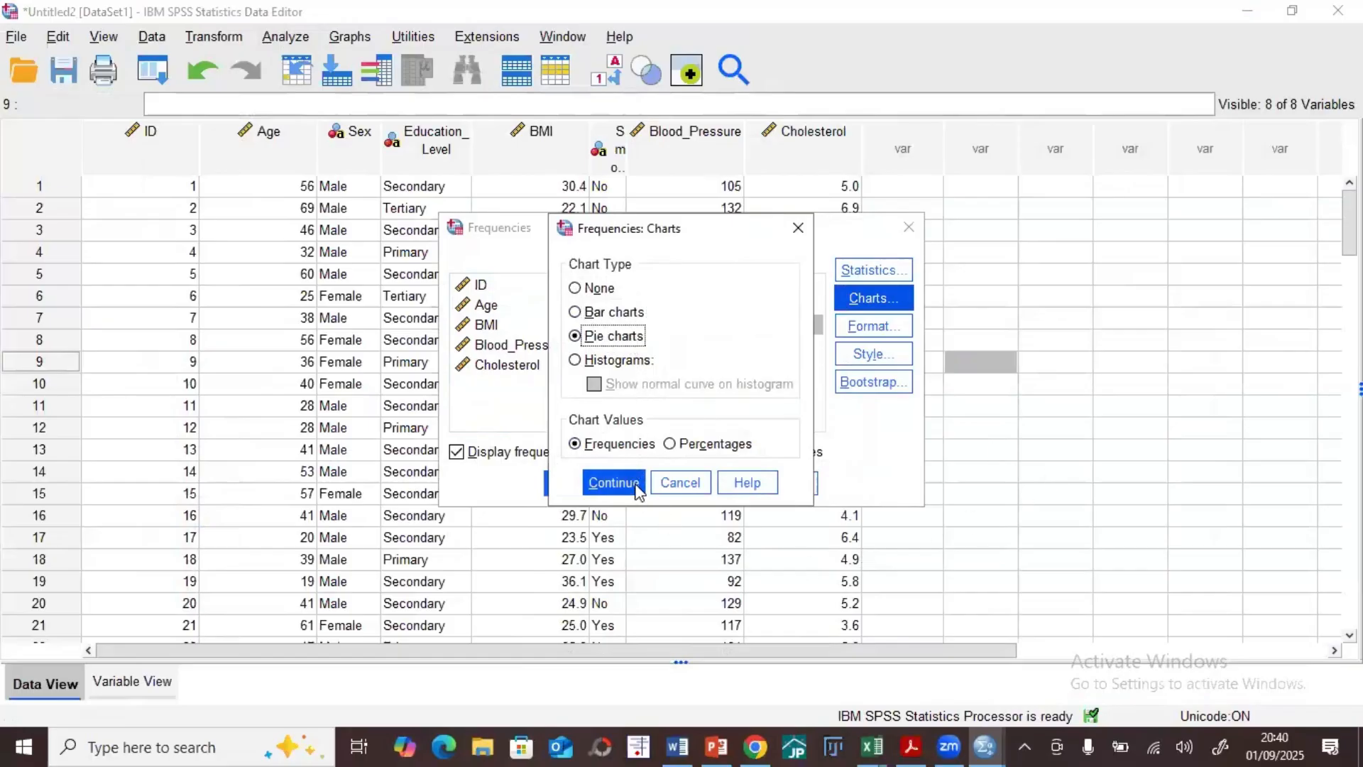
{"action": "left_click", "coordinate": [674, 444]}
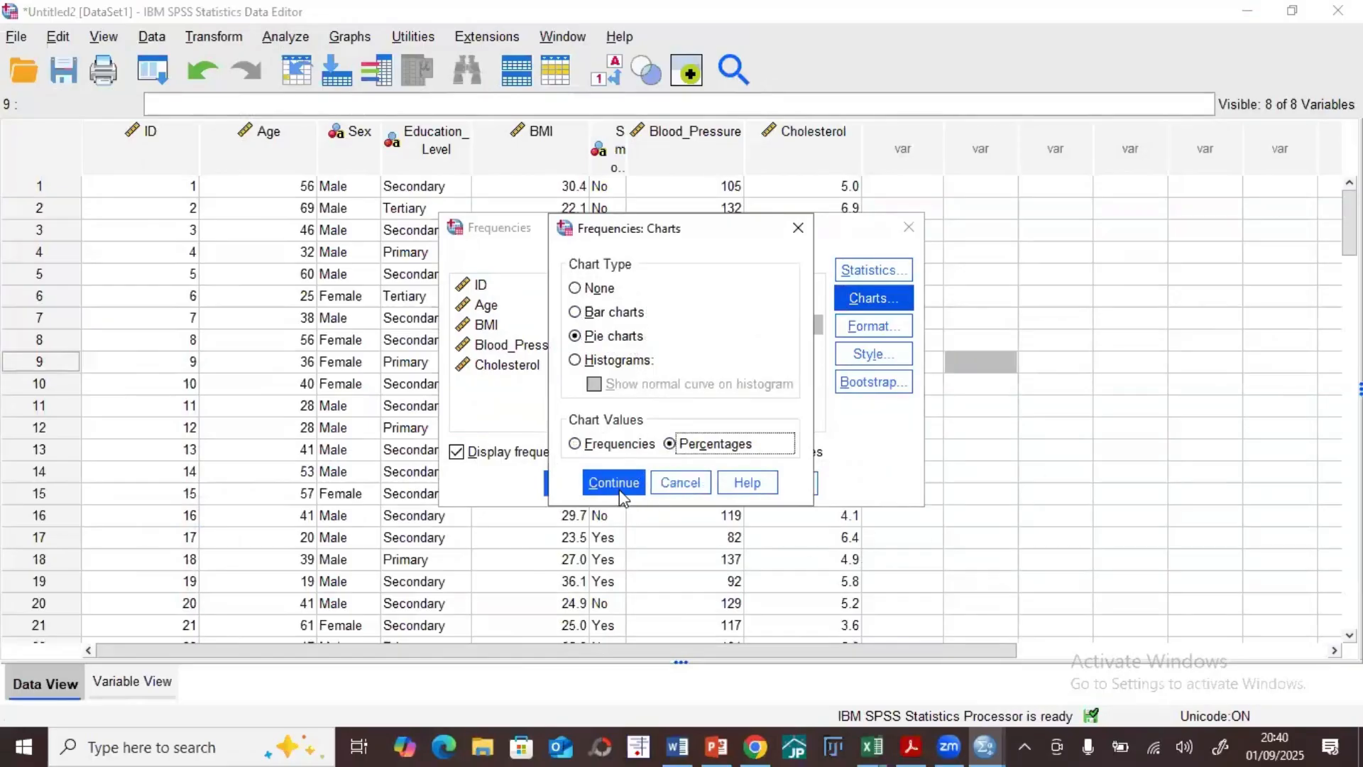
{"action": "left_click", "coordinate": [615, 483]}
{"action": "left_click", "coordinate": [570, 477]}
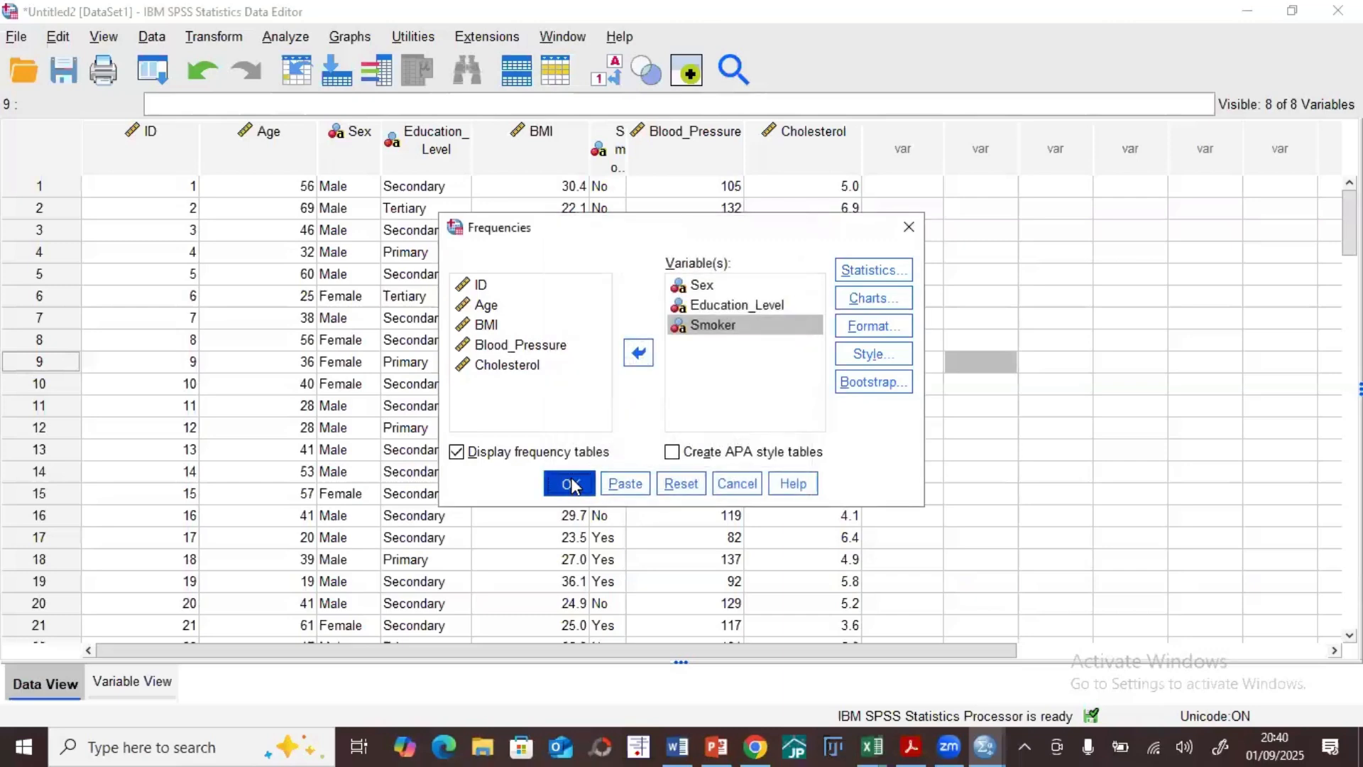
Step: Maximize the output window, examine the frequency tables and pie charts for Sex, Education_Level and Smoker, and minimize the window
{"action": "left_click", "coordinate": [1059, 123]}
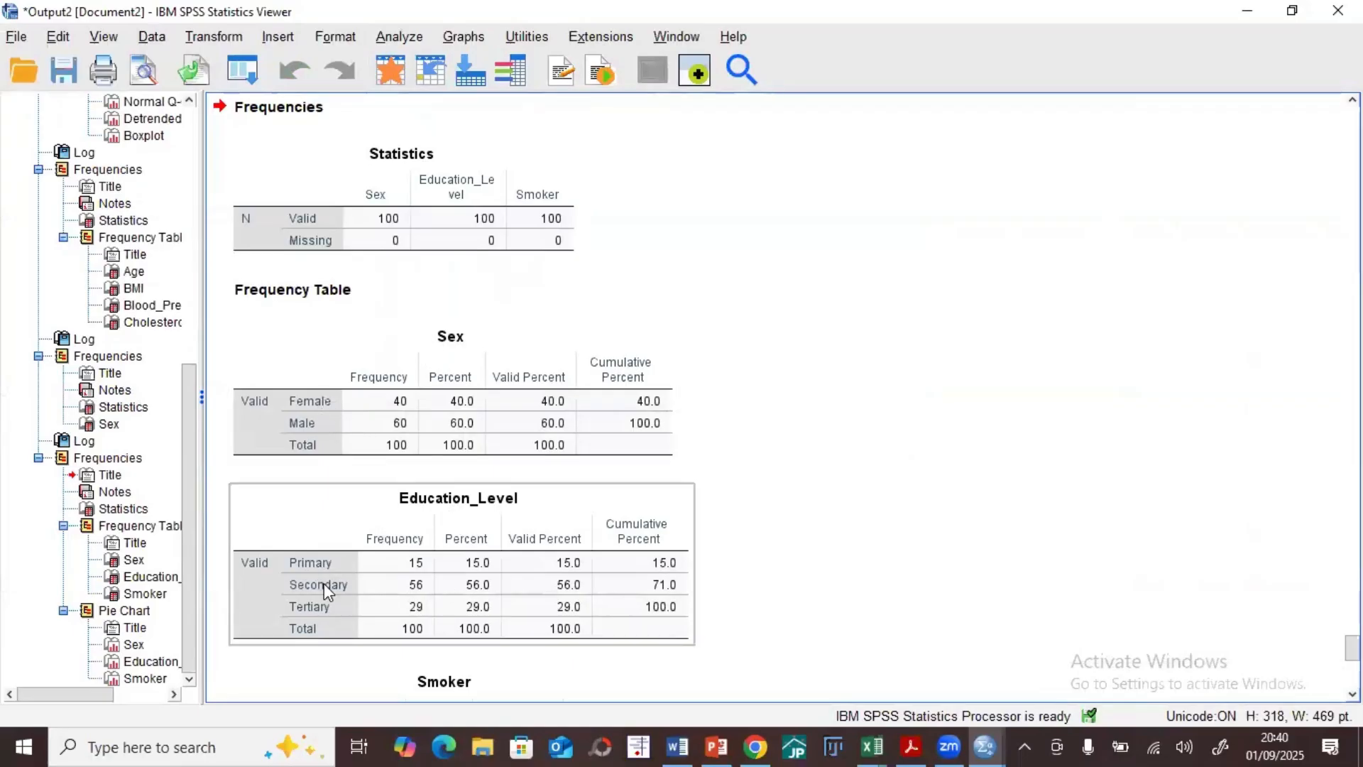
{"action": "scroll", "coordinate": [397, 536], "scroll_direction": "down", "scroll_amount": 3}
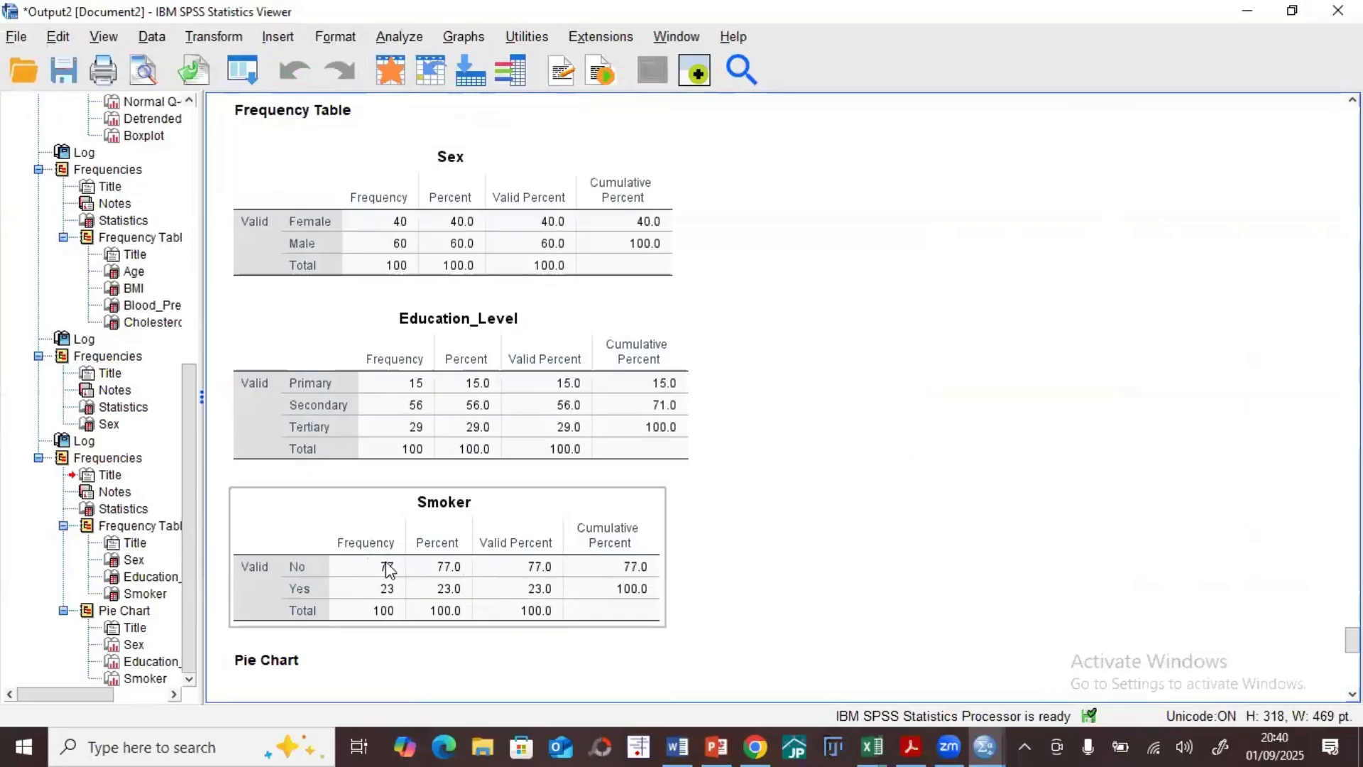
{"action": "scroll", "coordinate": [490, 568], "scroll_direction": "down", "scroll_amount": 6}
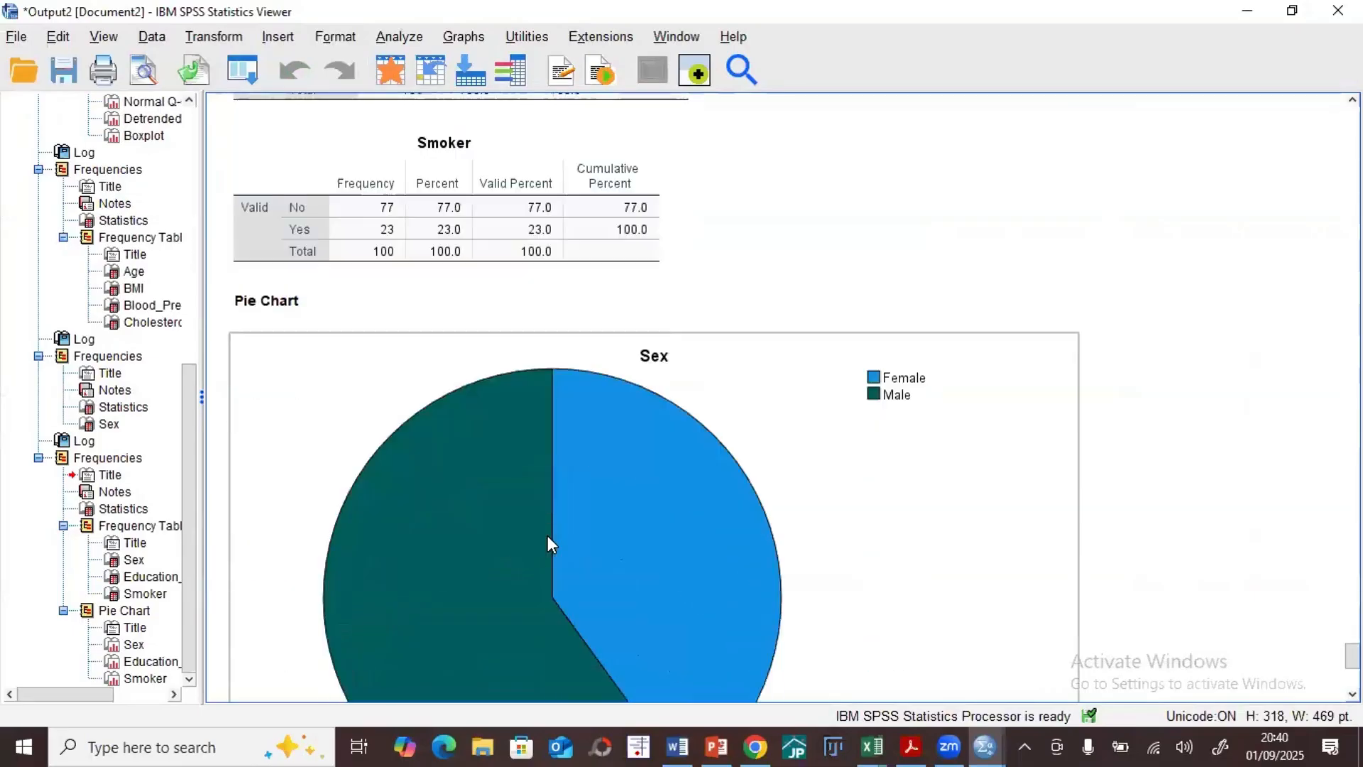
{"action": "scroll", "coordinate": [548, 537], "scroll_direction": "down", "scroll_amount": 3}
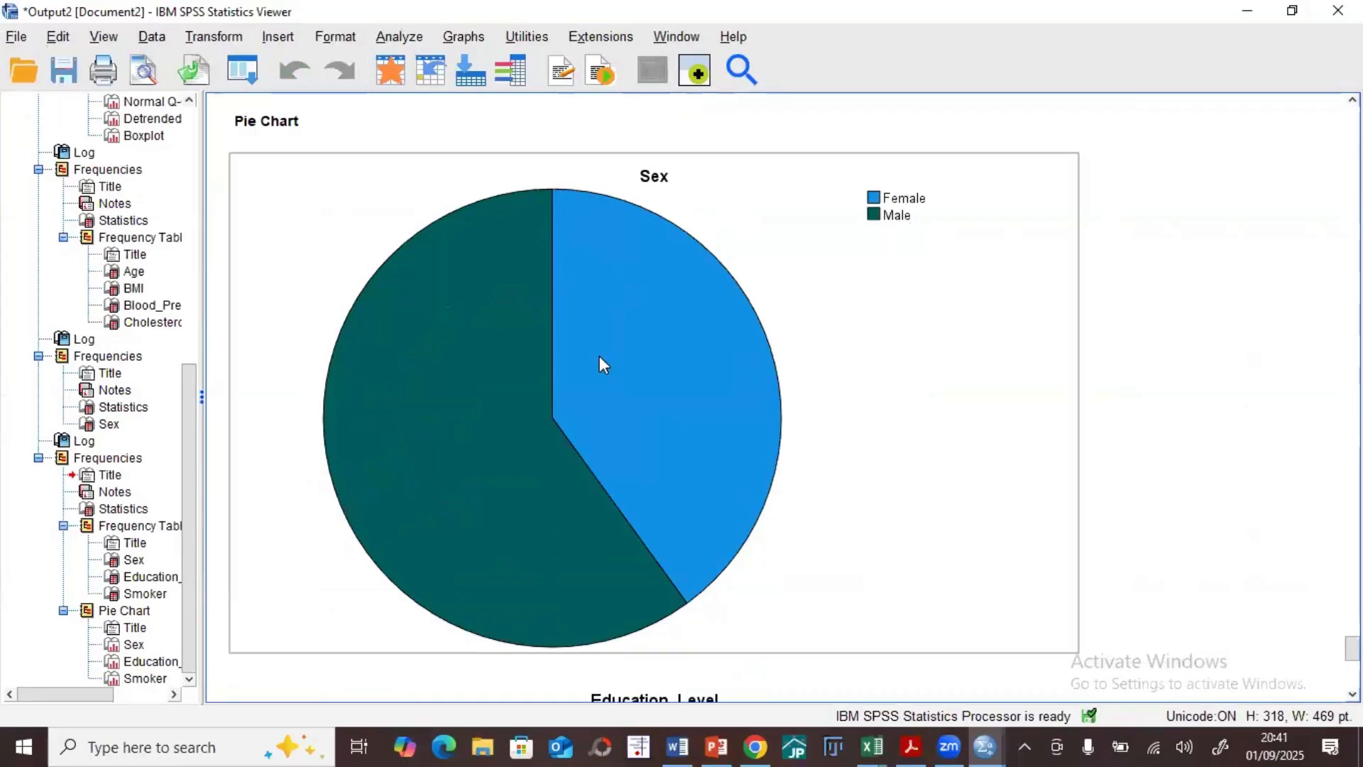
{"action": "scroll", "coordinate": [599, 358], "scroll_direction": "down", "scroll_amount": 3}
{"action": "scroll", "coordinate": [575, 408], "scroll_direction": "down", "scroll_amount": 4}
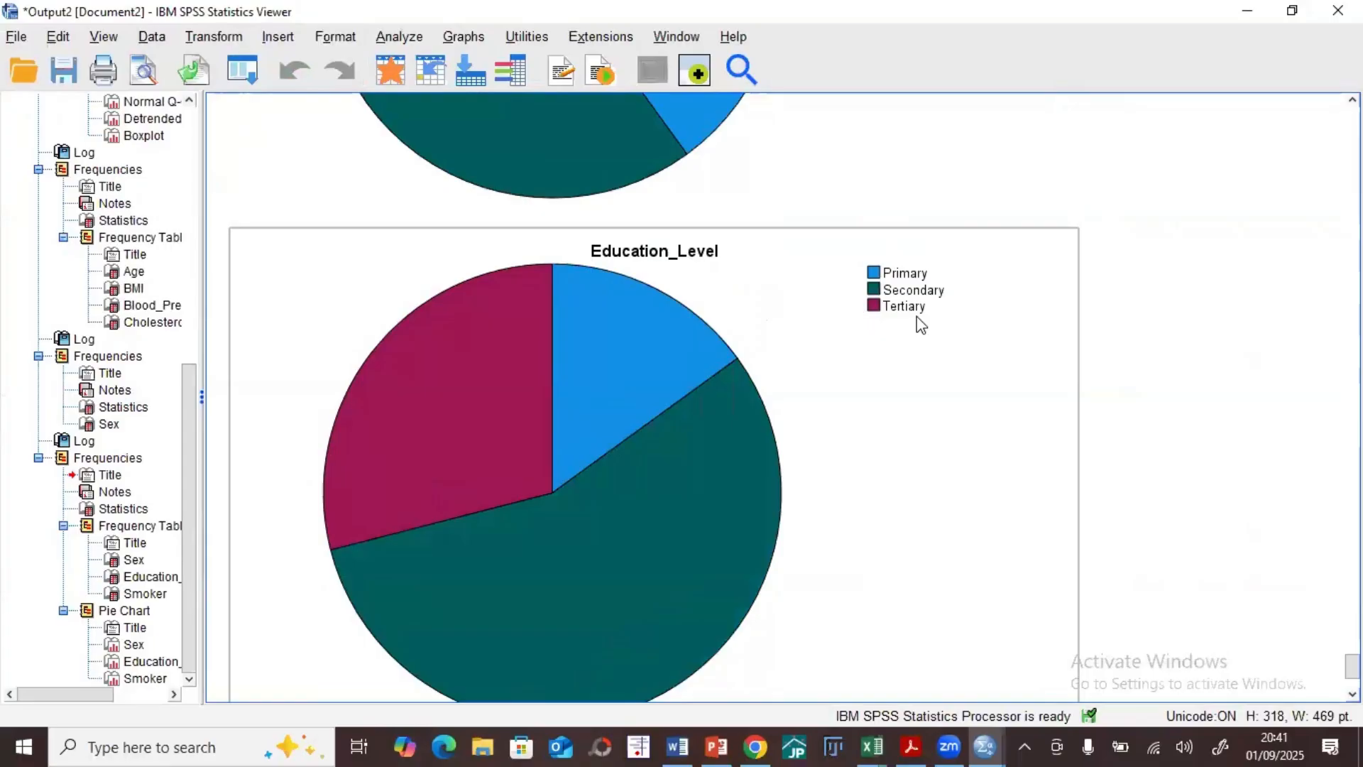
{"action": "scroll", "coordinate": [918, 320], "scroll_direction": "down", "scroll_amount": 7}
{"action": "scroll", "coordinate": [560, 463], "scroll_direction": "down", "scroll_amount": 2}
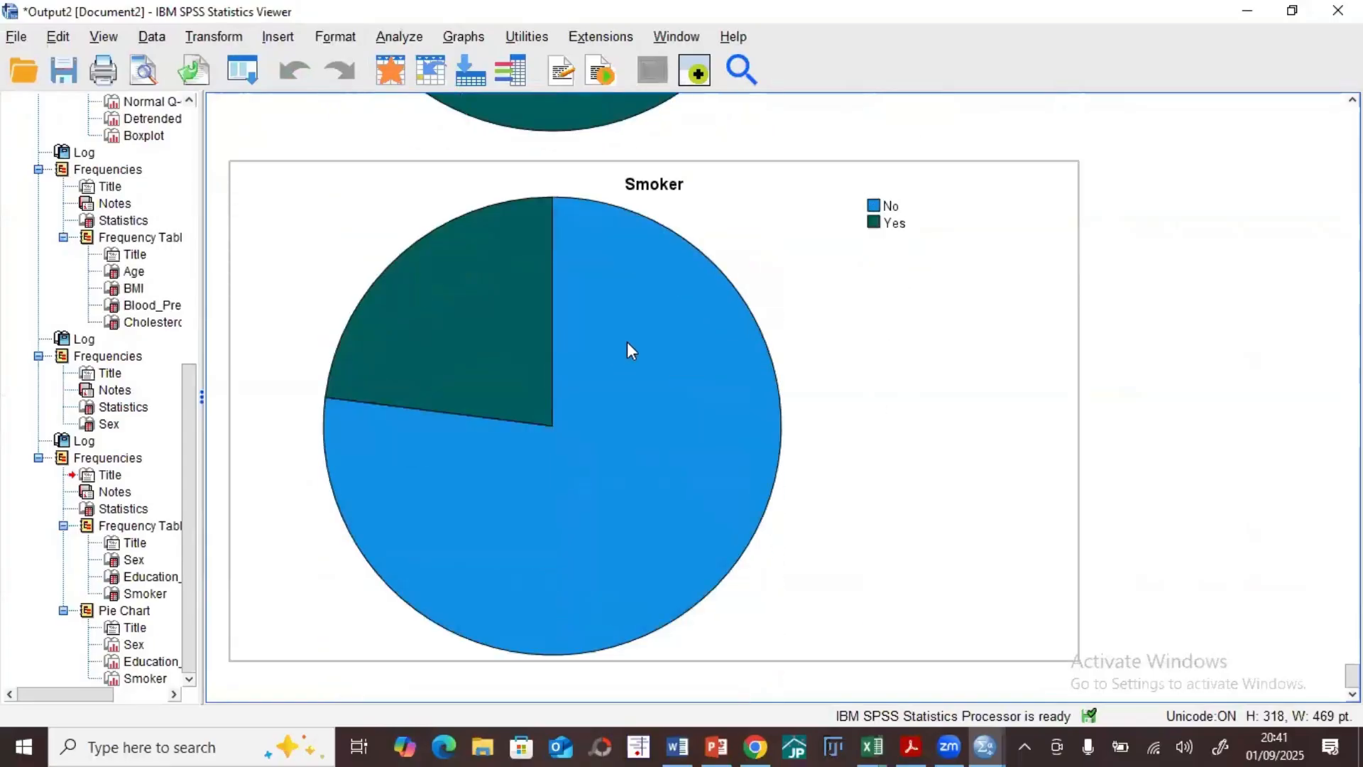
{"action": "scroll", "coordinate": [629, 348], "scroll_direction": "up", "scroll_amount": 20}
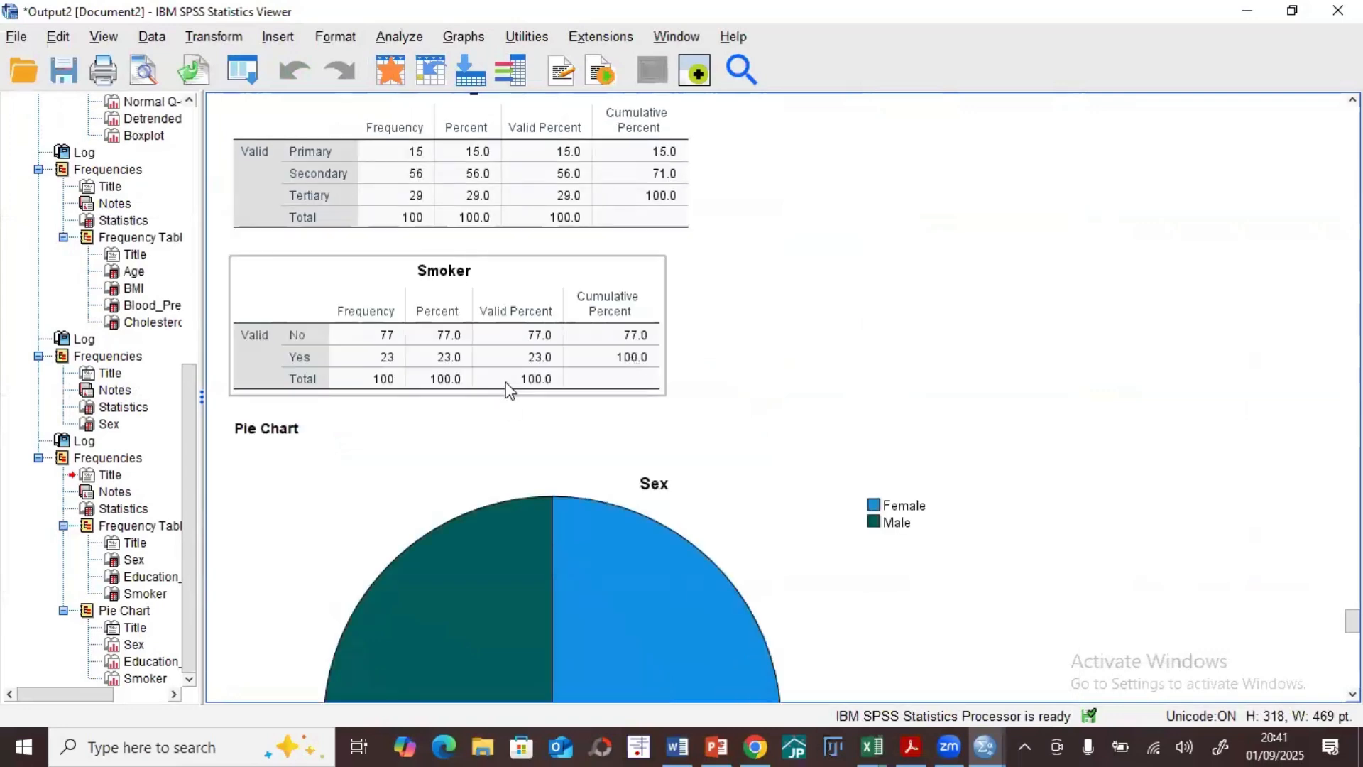
{"action": "scroll", "coordinate": [545, 363], "scroll_direction": "up", "scroll_amount": 4}
{"action": "left_click", "coordinate": [477, 291]}
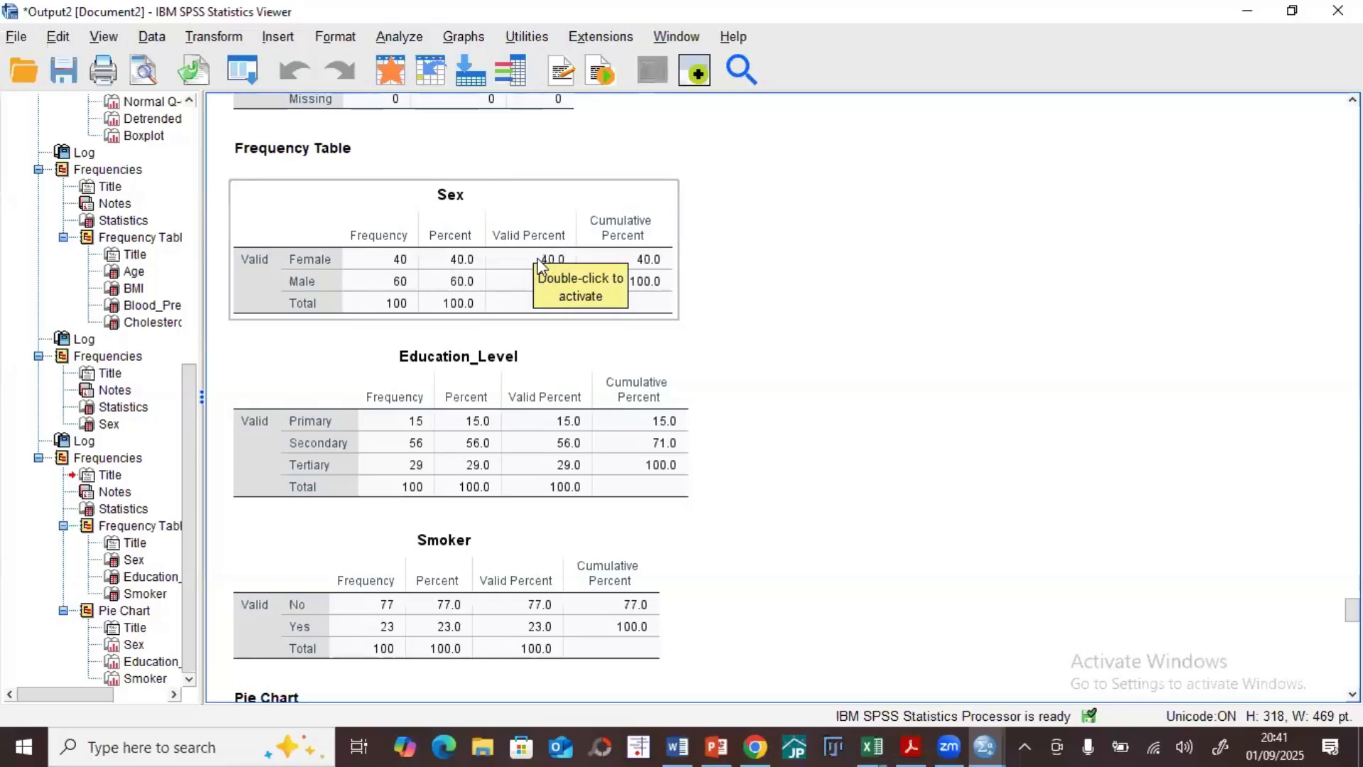
{"action": "left_click", "coordinate": [1248, 11]}
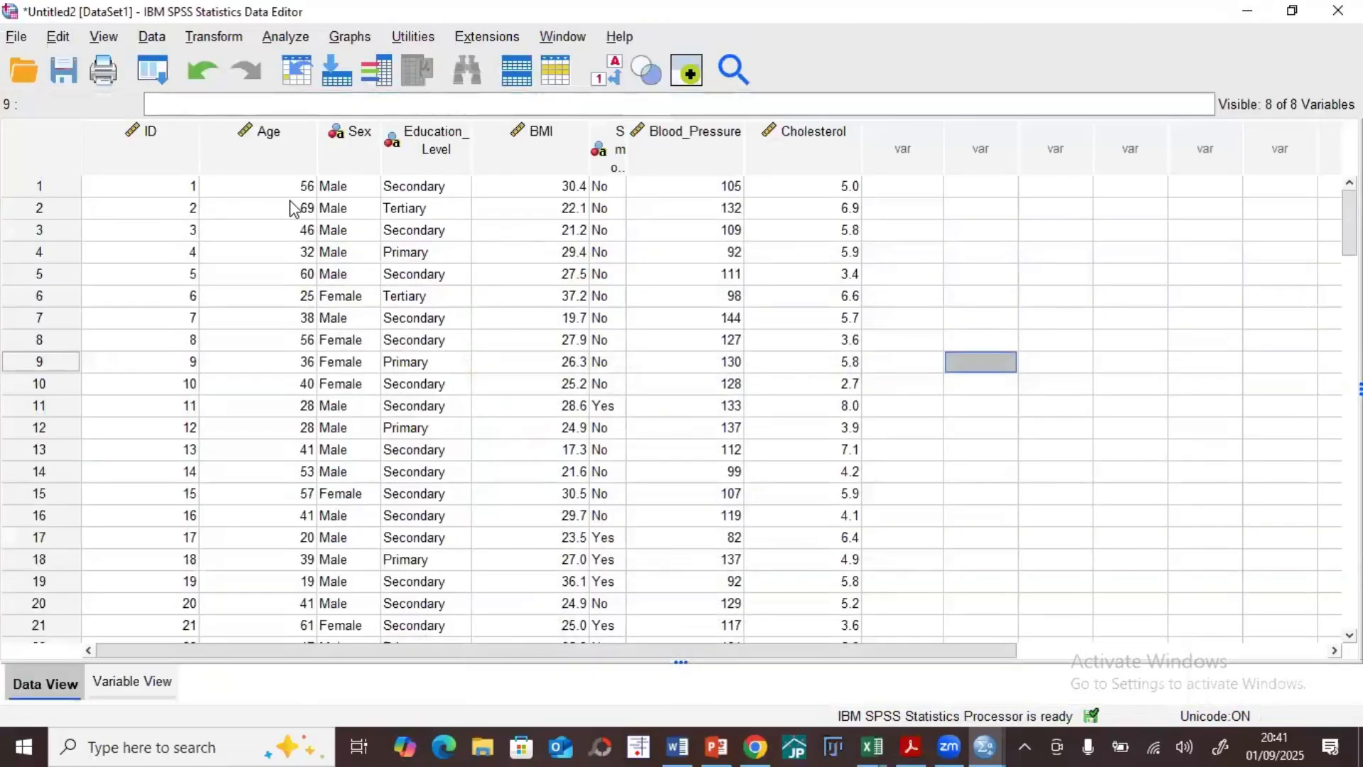
Step: Delete the Sex value of the first case in the data sheet
{"action": "left_click", "coordinate": [336, 193]}
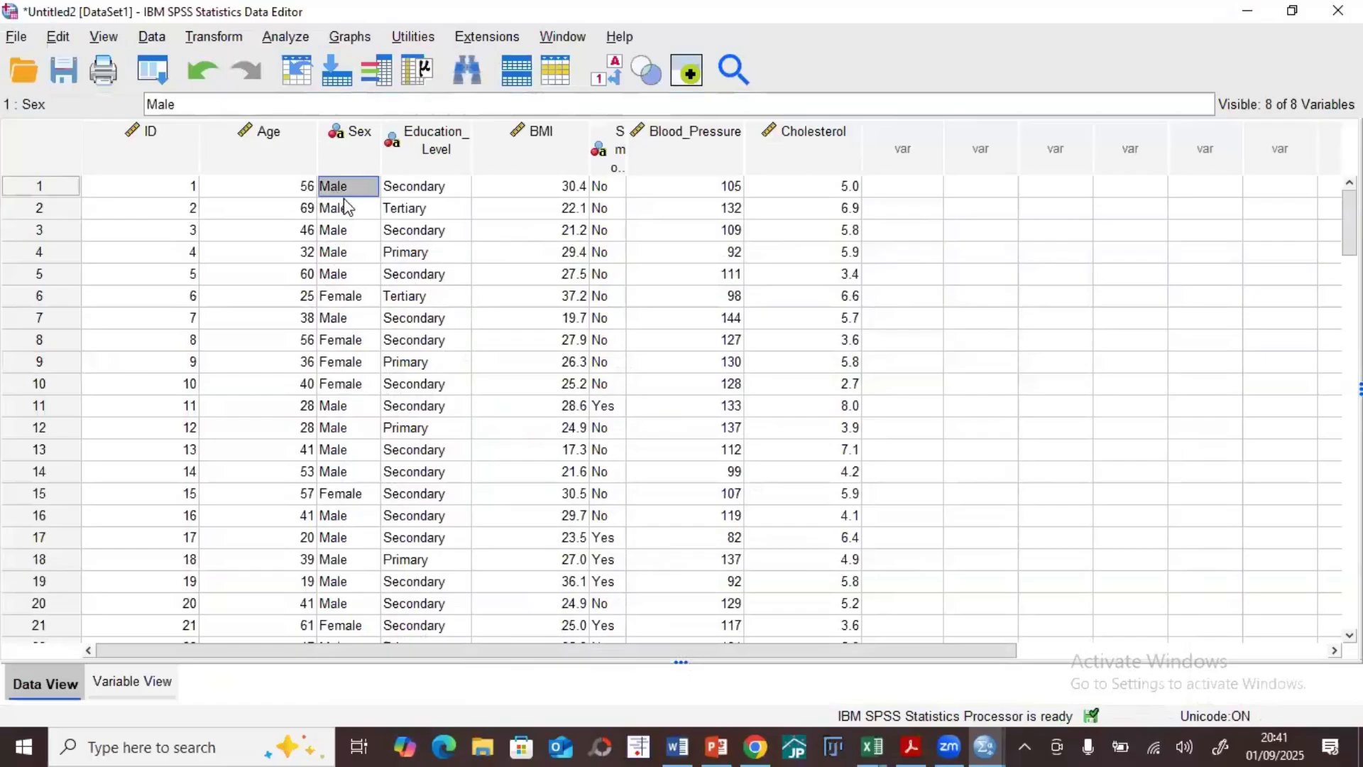
{"action": "key", "text": "Delete"}
{"action": "left_click", "coordinate": [438, 299]}
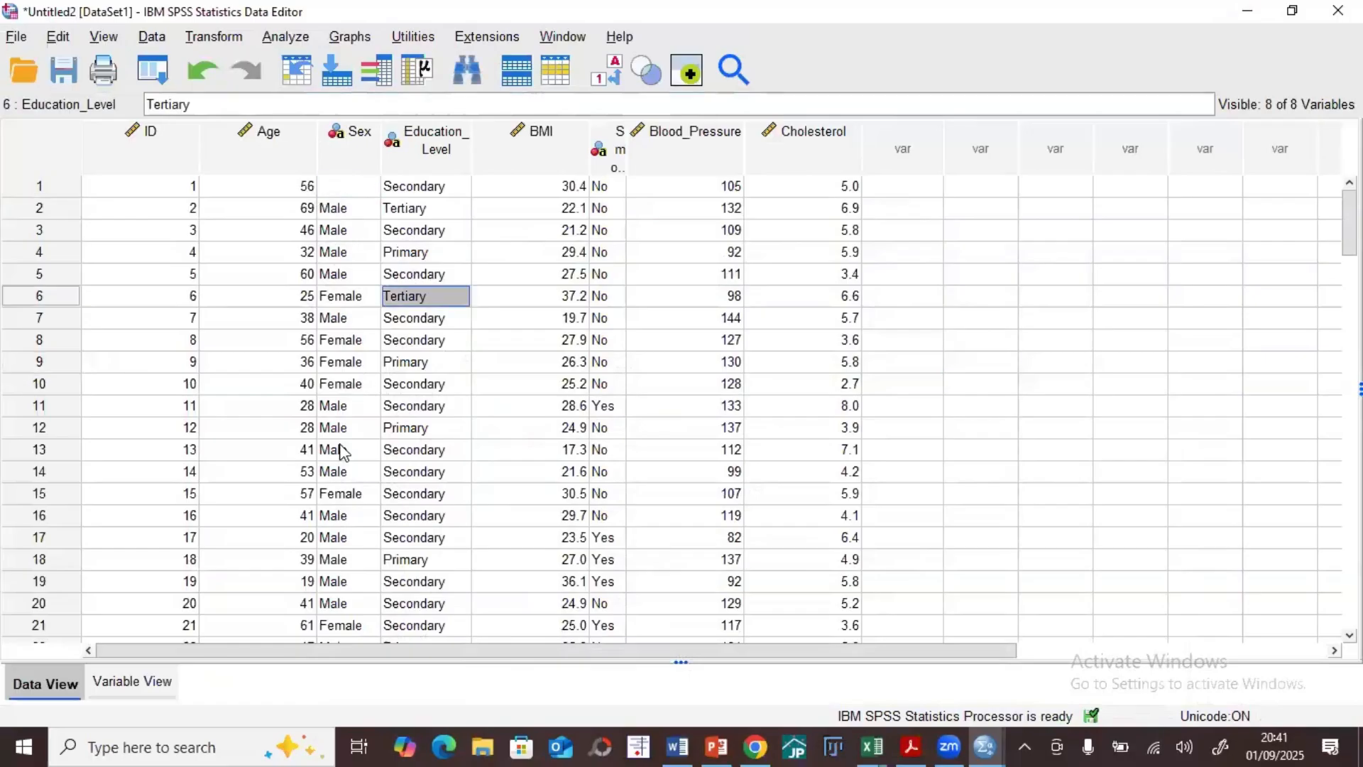
Step: Open Frequencies and remove Education_Level and Smoker from its variables, keeping only Sex
{"action": "left_click", "coordinate": [286, 37]}
{"action": "mouse_move", "coordinate": [426, 116]}
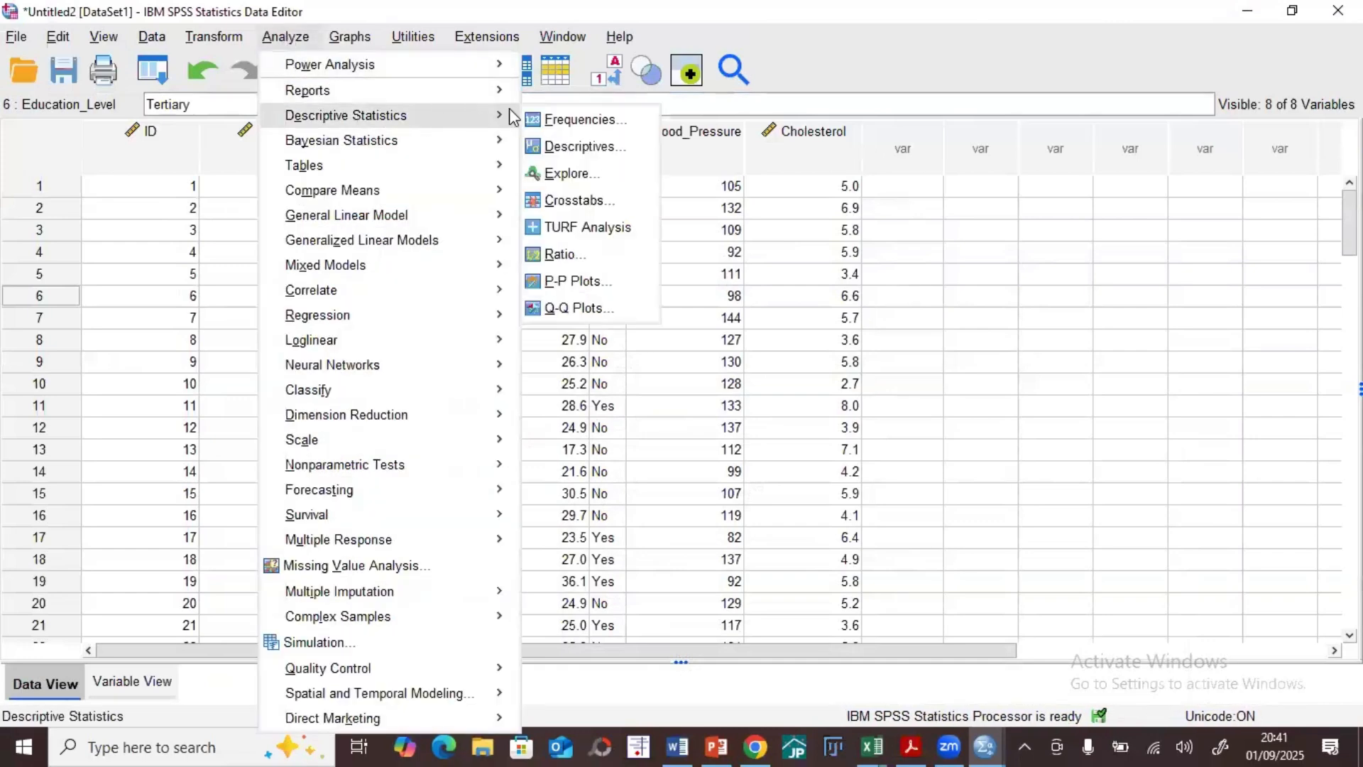
{"action": "left_click", "coordinate": [550, 121]}
{"action": "double_click", "coordinate": [692, 306]}
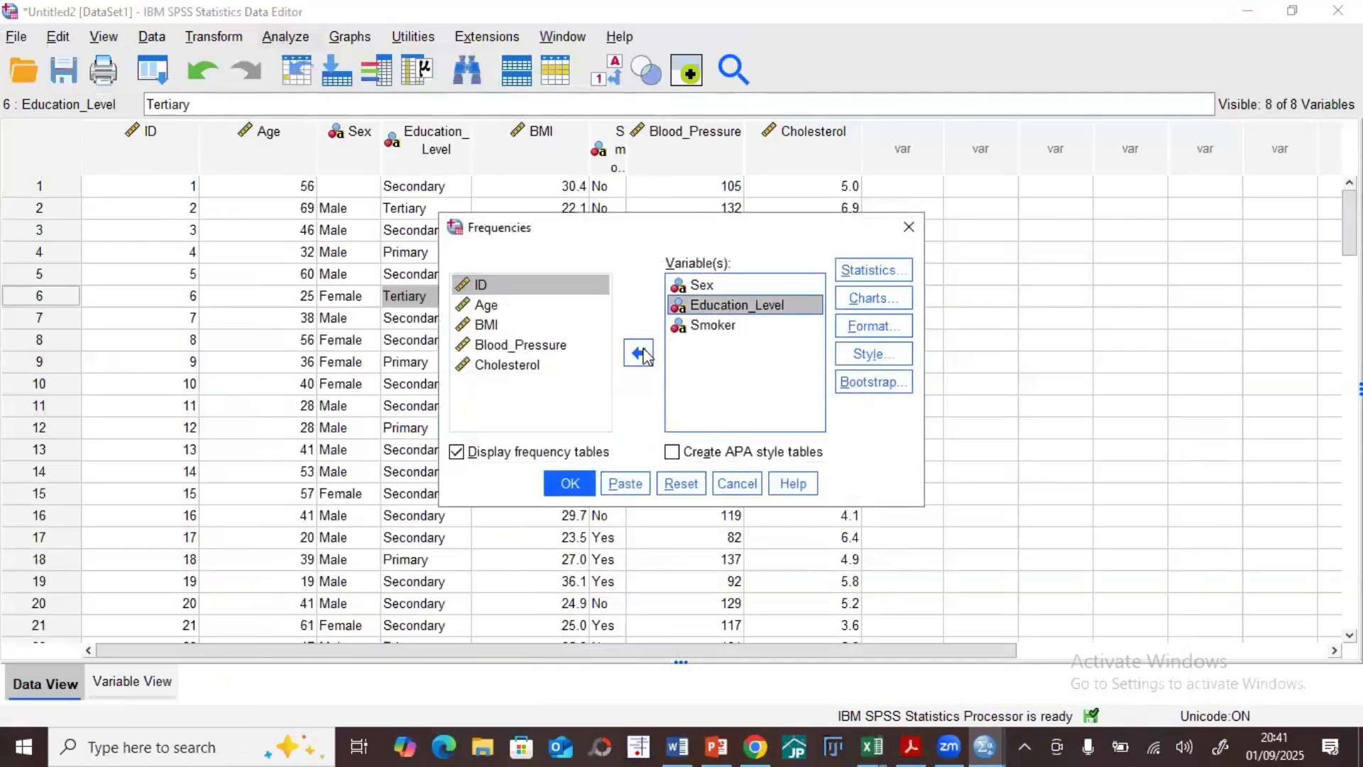
{"action": "left_click", "coordinate": [688, 306]}
{"action": "double_click", "coordinate": [695, 306]}
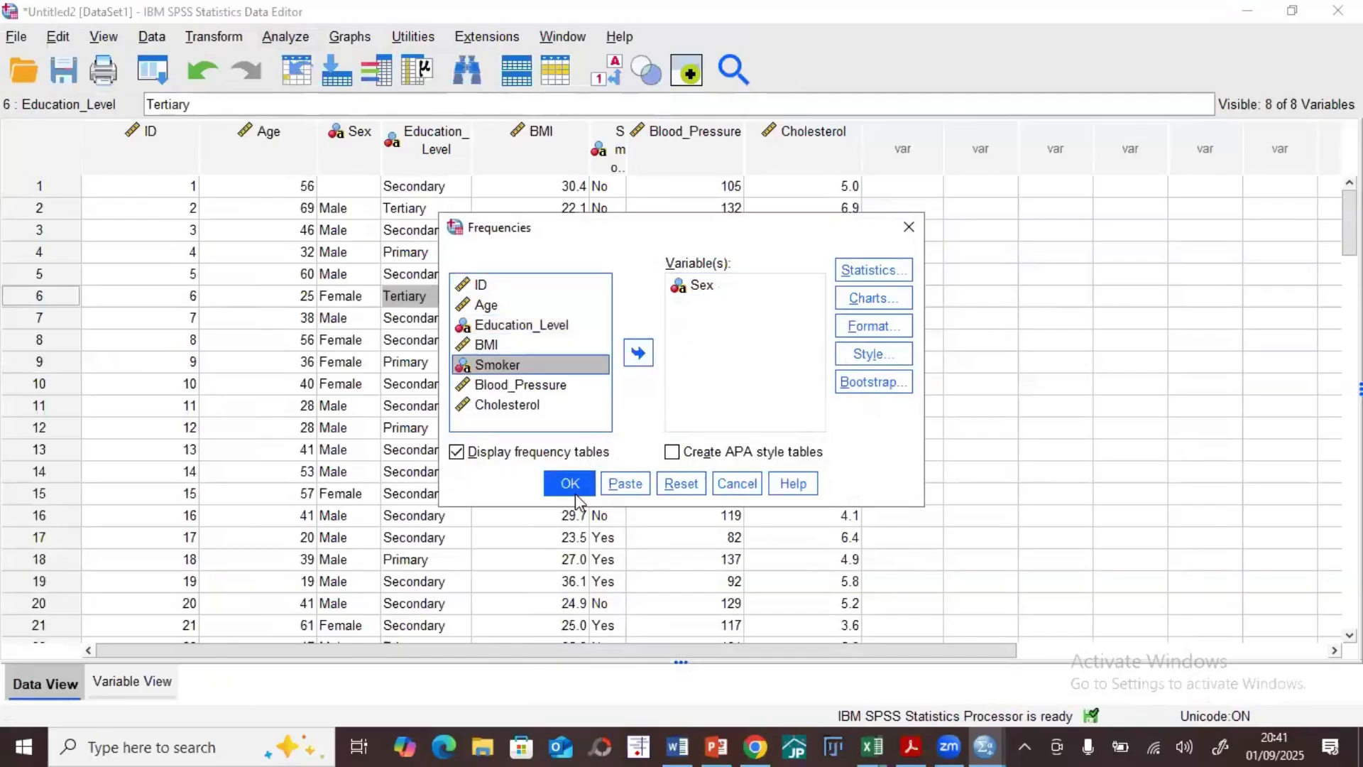
Step: Run the Frequencies analysis for Sex and select the new Sex frequency table in the output
{"action": "left_click", "coordinate": [571, 485]}
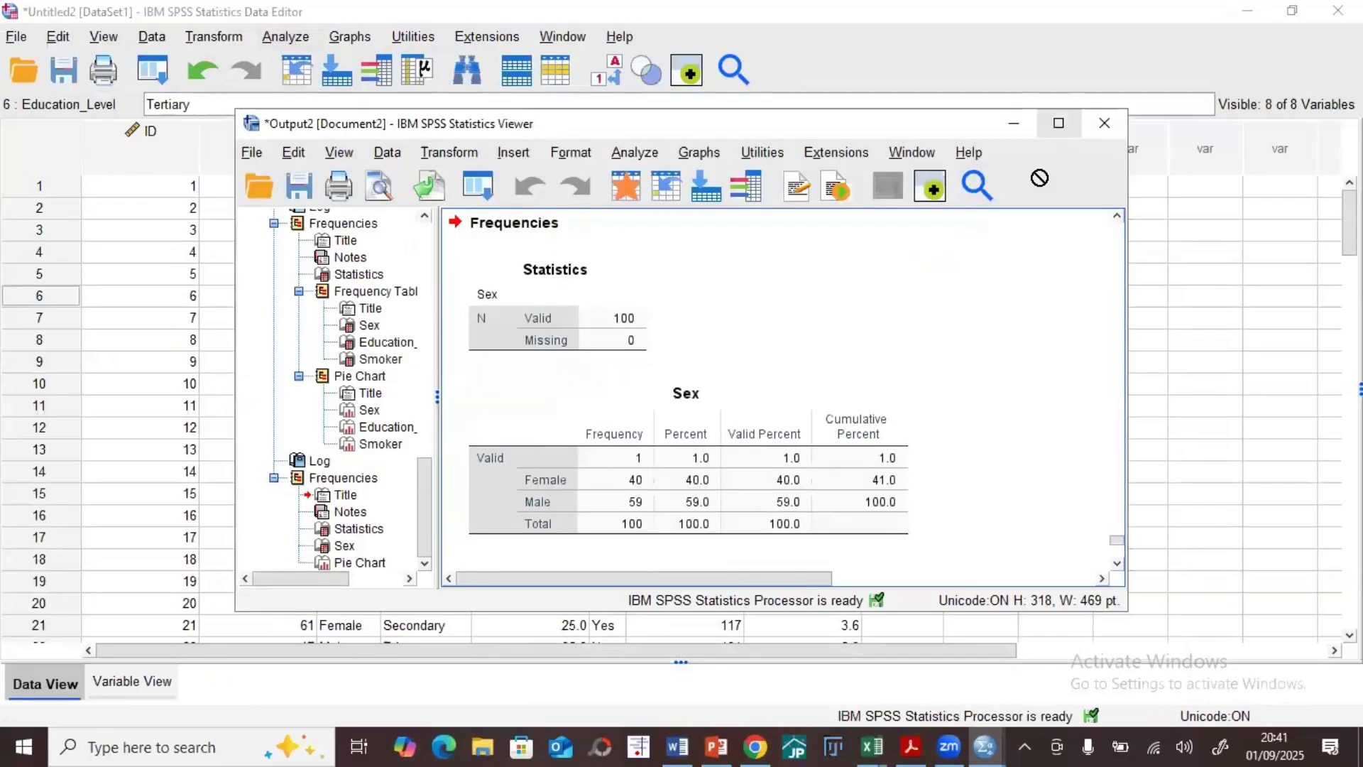
{"action": "left_click", "coordinate": [557, 474]}
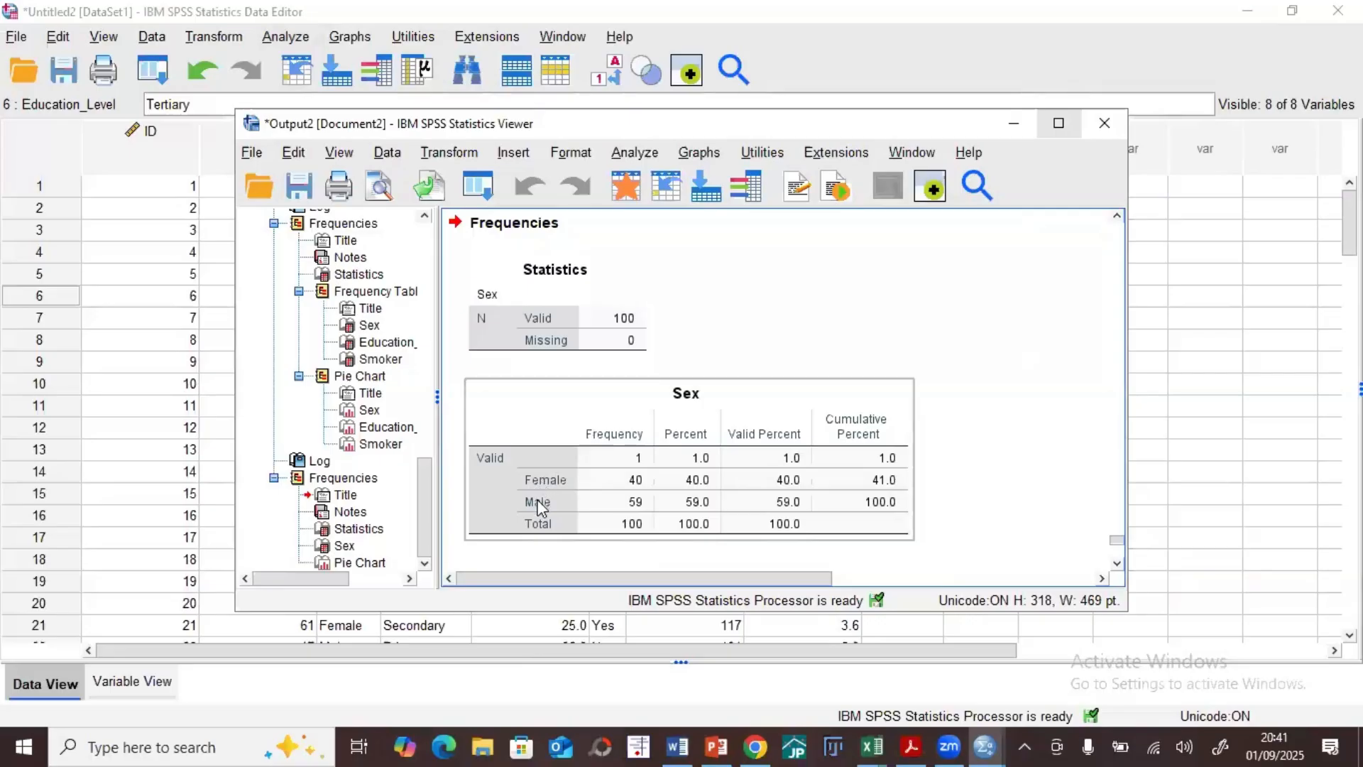
{"action": "left_click", "coordinate": [539, 463]}
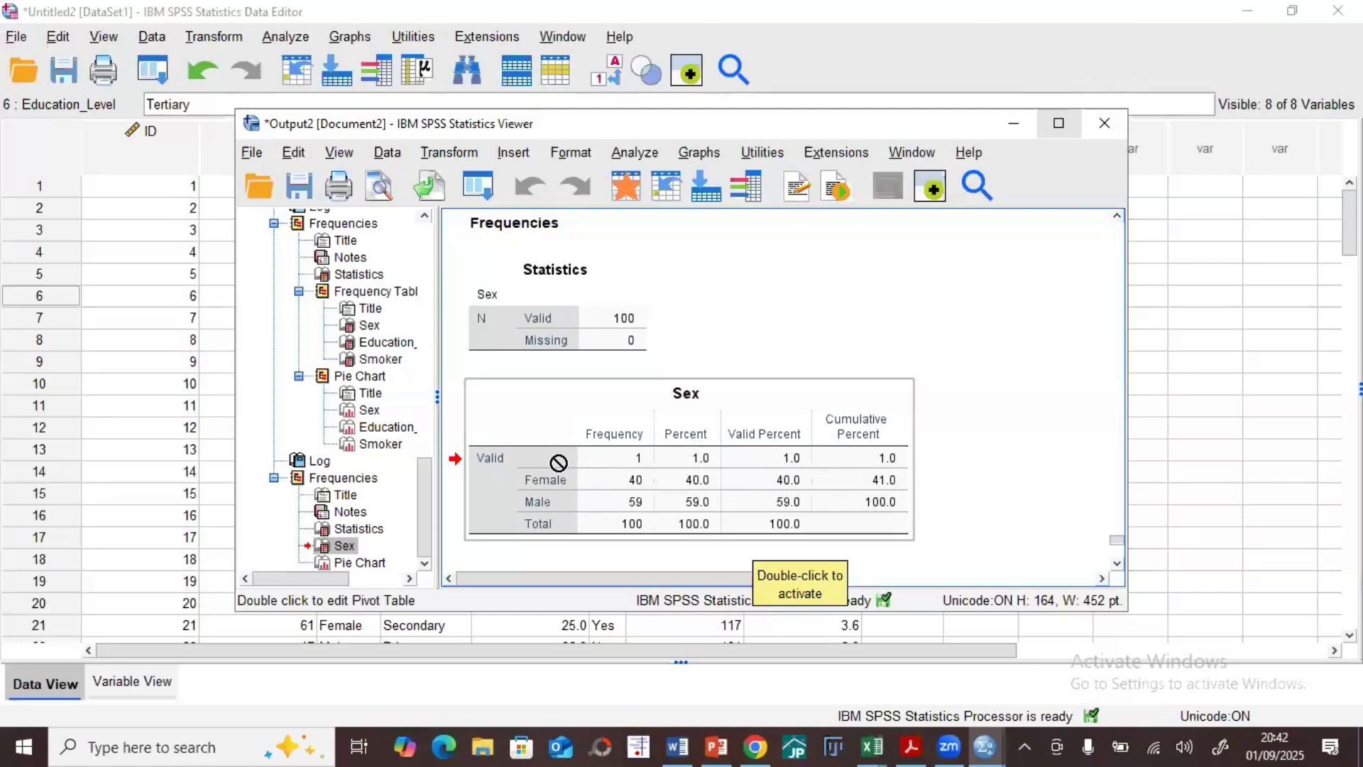
Step: Maximize the output window, compare the earlier frequency tables with the new Sex table, and minimize the window
{"action": "scroll", "coordinate": [557, 458], "scroll_direction": "up", "scroll_amount": 10}
{"action": "scroll", "coordinate": [561, 462], "scroll_direction": "up", "scroll_amount": 3}
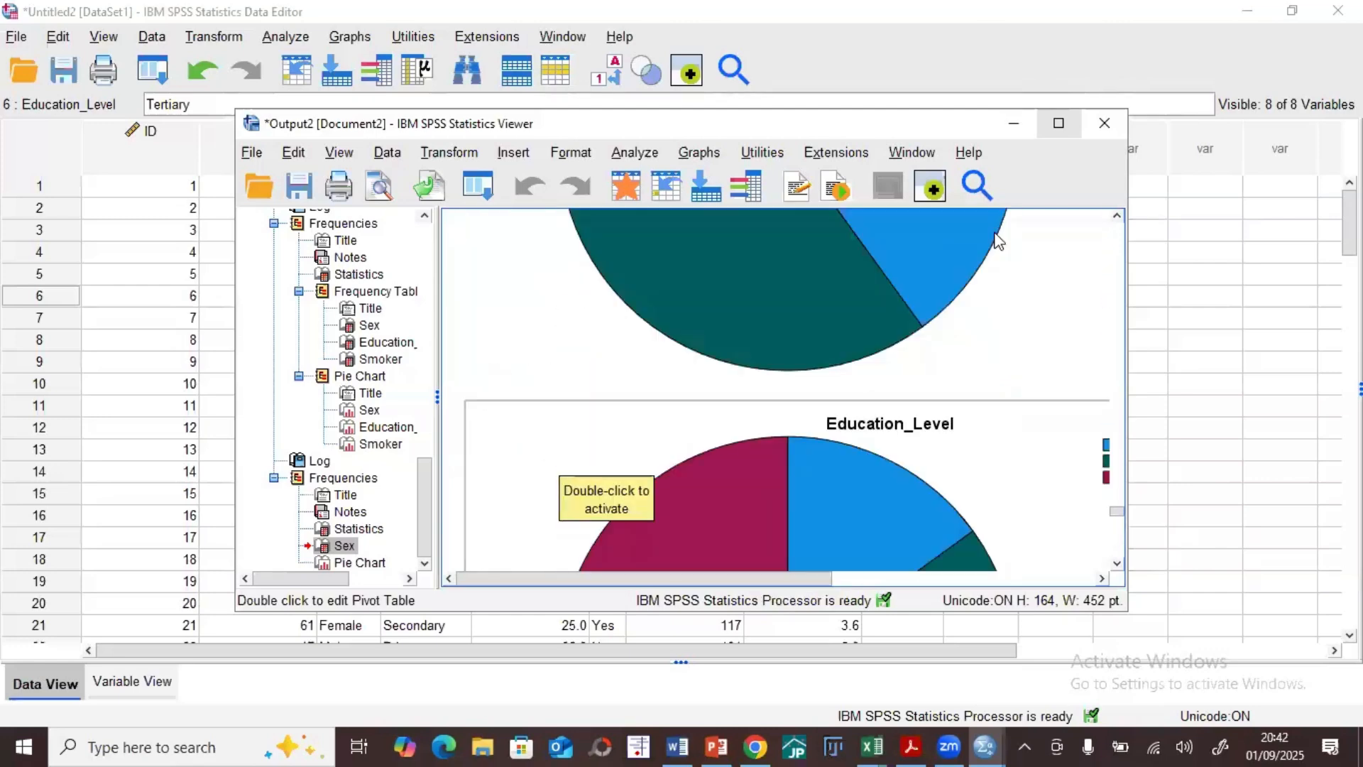
{"action": "scroll", "coordinate": [758, 377], "scroll_direction": "up", "scroll_amount": 9}
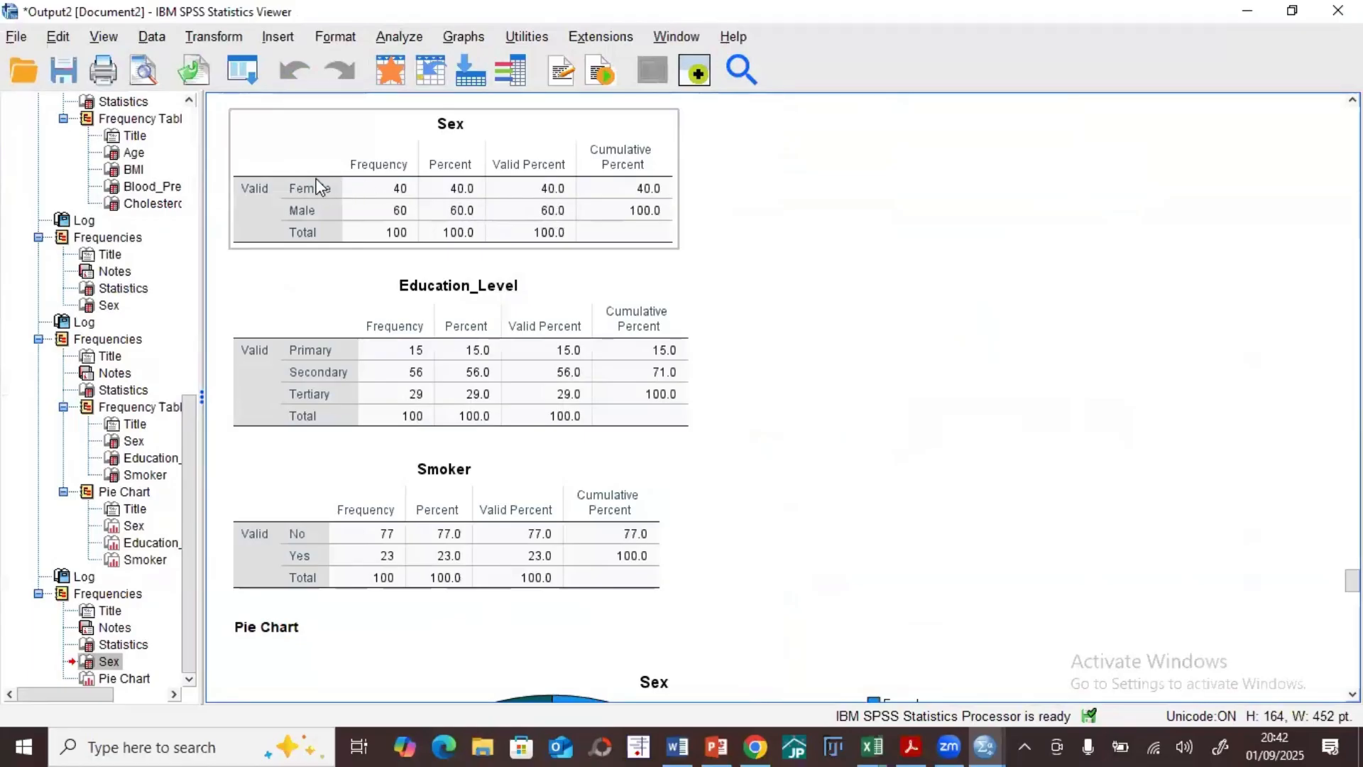
{"action": "scroll", "coordinate": [333, 177], "scroll_direction": "down", "scroll_amount": 2}
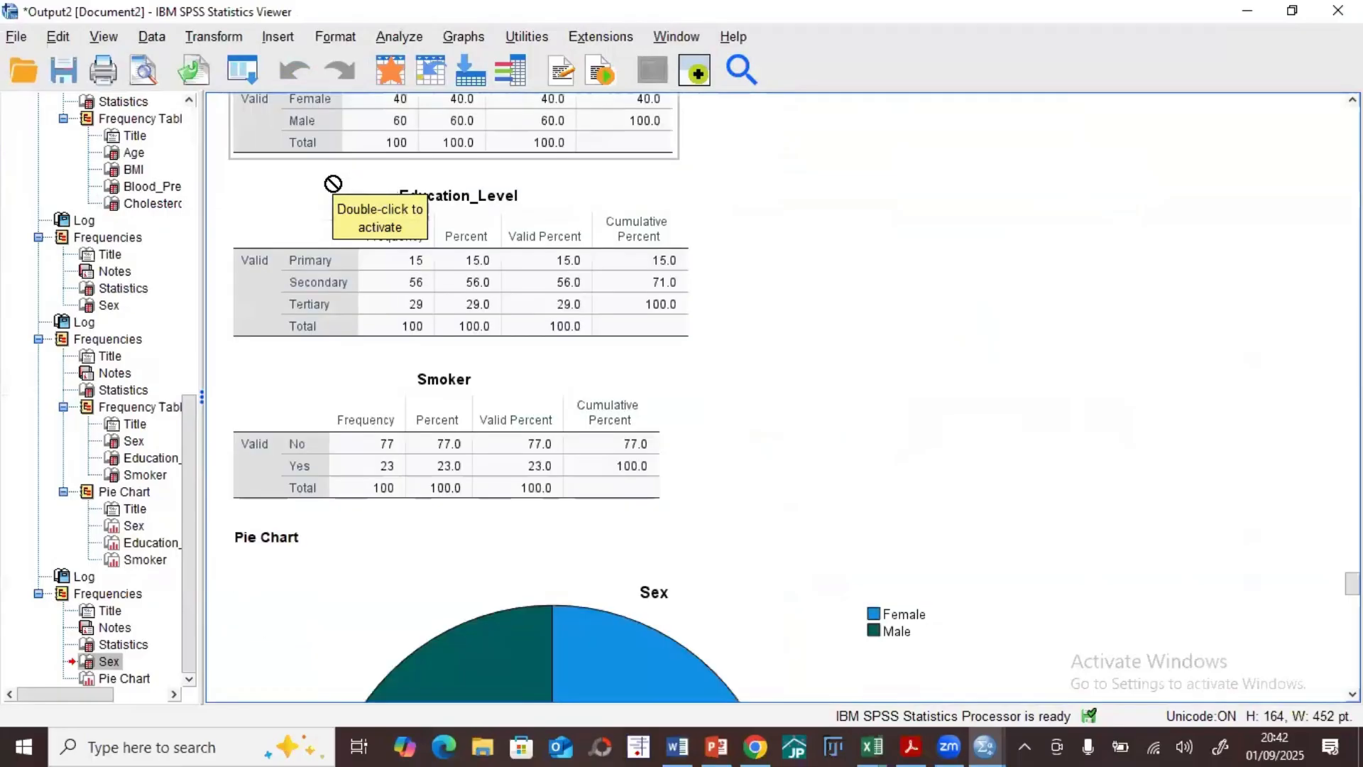
{"action": "scroll", "coordinate": [336, 179], "scroll_direction": "down", "scroll_amount": 5}
{"action": "scroll", "coordinate": [339, 186], "scroll_direction": "down", "scroll_amount": 10}
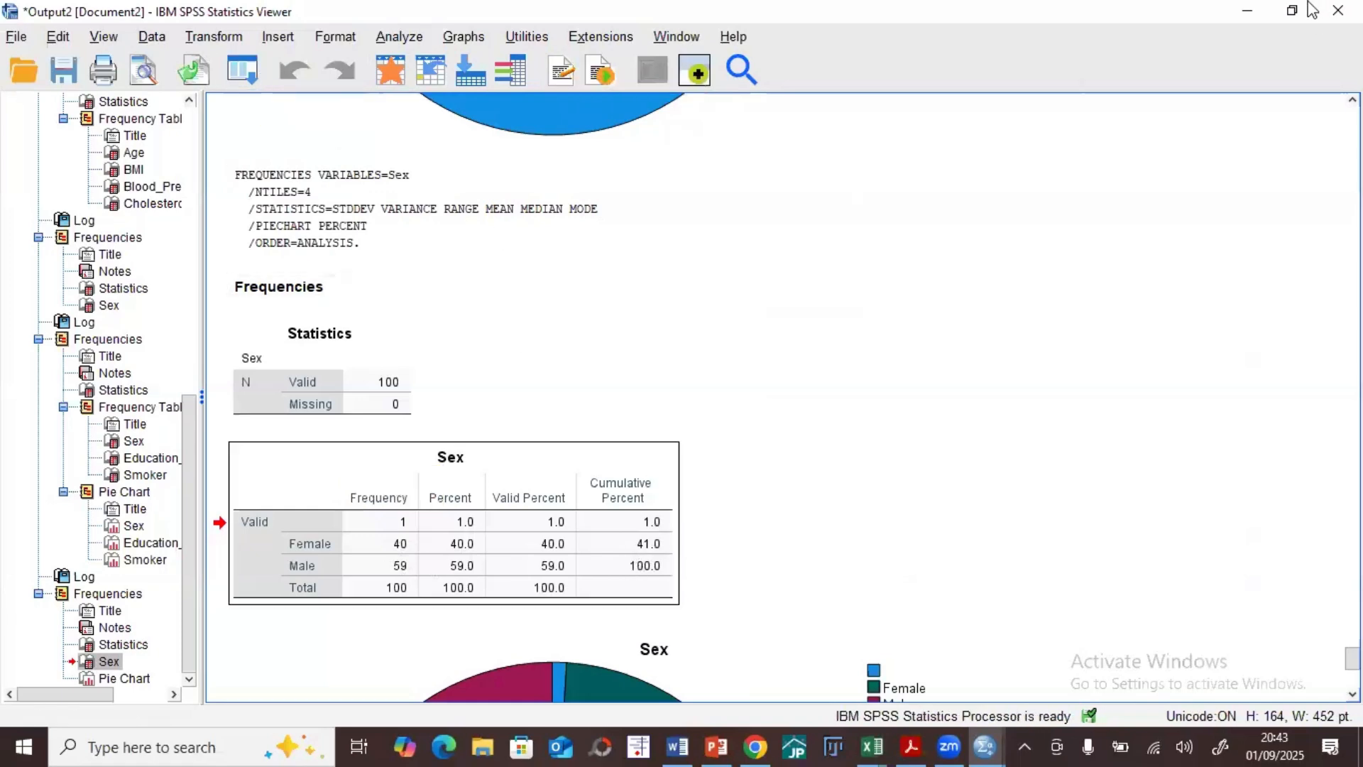
{"action": "left_click", "coordinate": [1246, 11]}
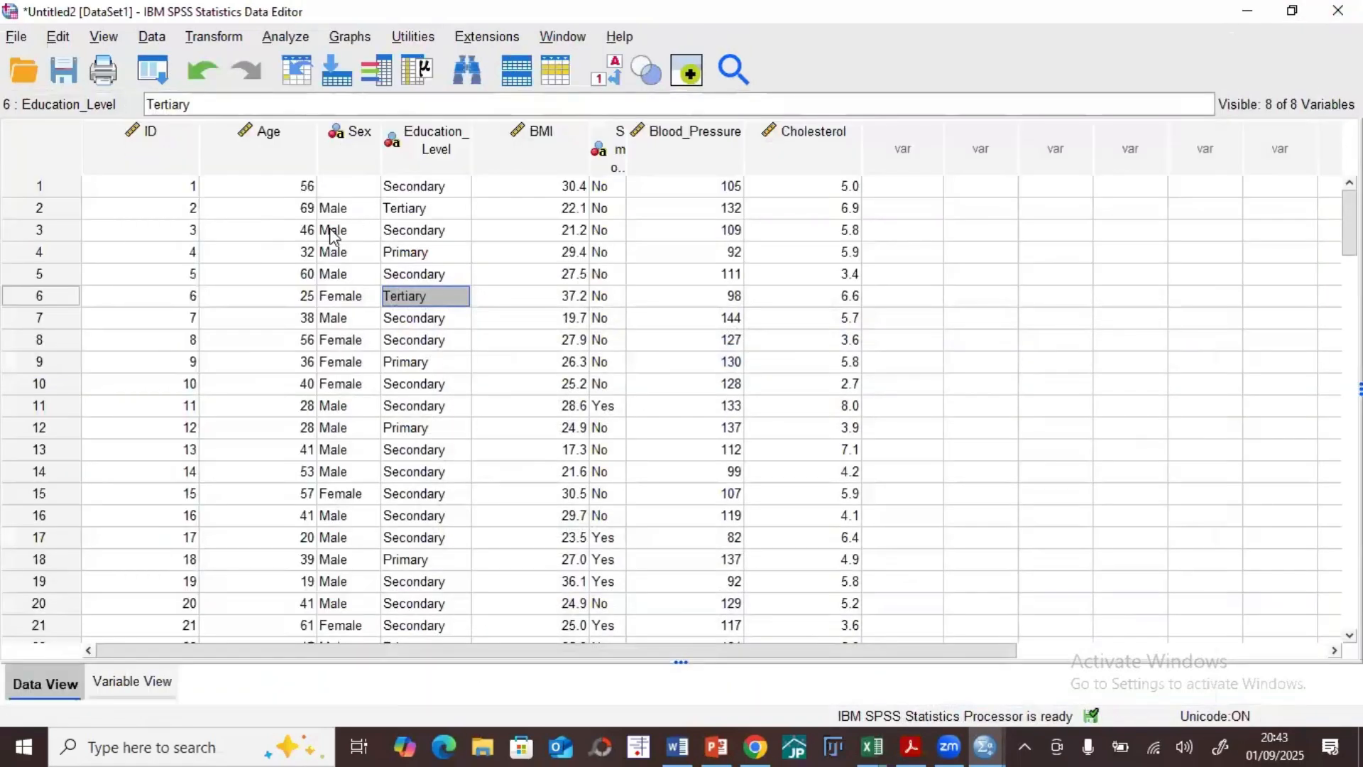
Step: Enter Male as the Sex value of the first case in the data sheet
{"action": "left_click", "coordinate": [361, 188]}
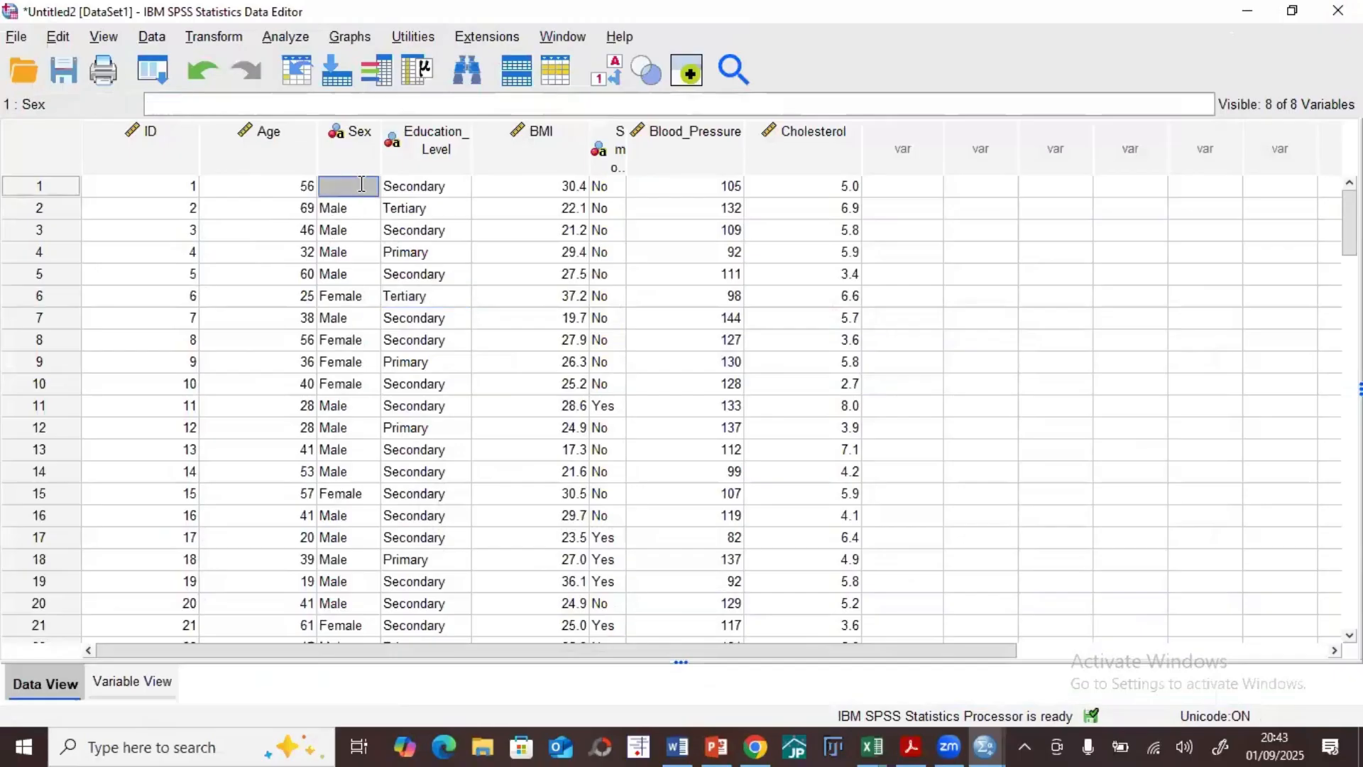
{"action": "type", "text": "Male"}
{"action": "left_click", "coordinate": [465, 251]}
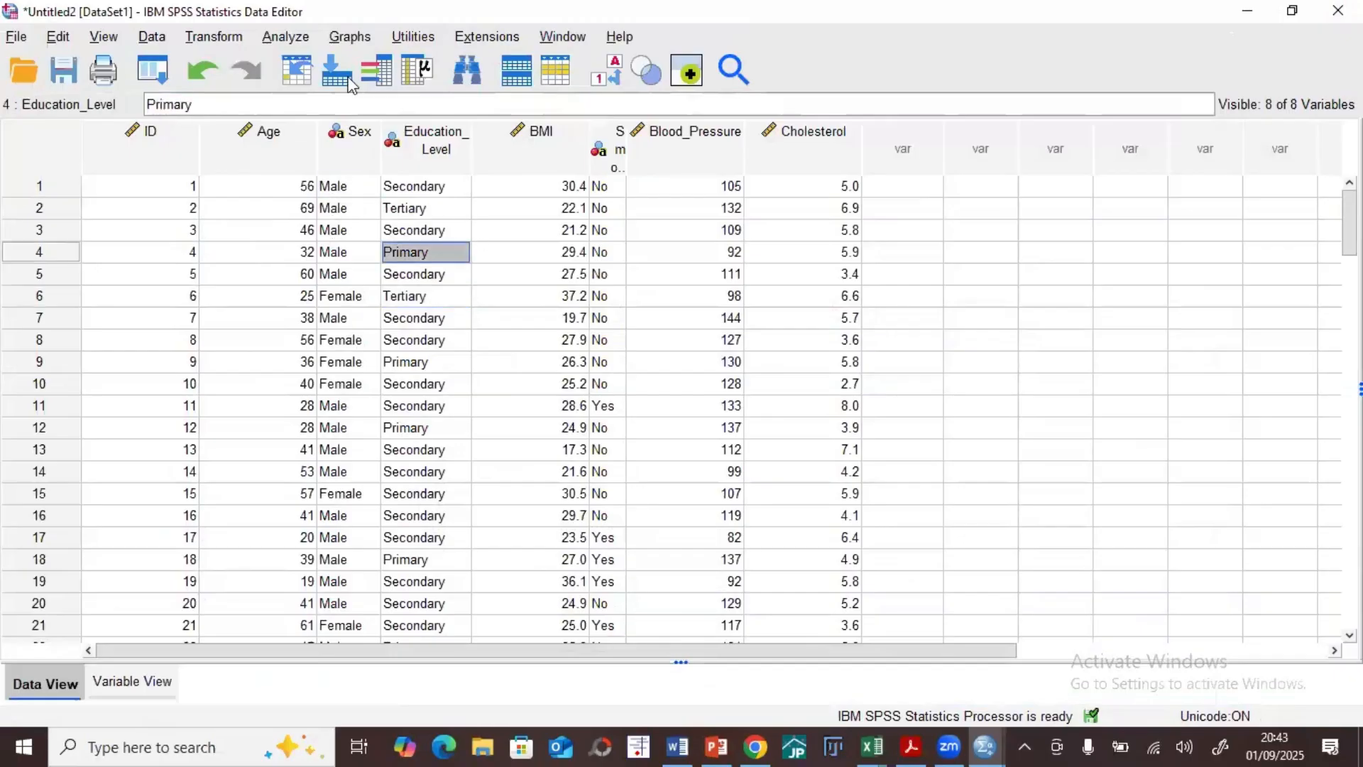
Step: Rerun the Frequencies analysis for Sex with the existing settings
{"action": "left_click", "coordinate": [277, 43]}
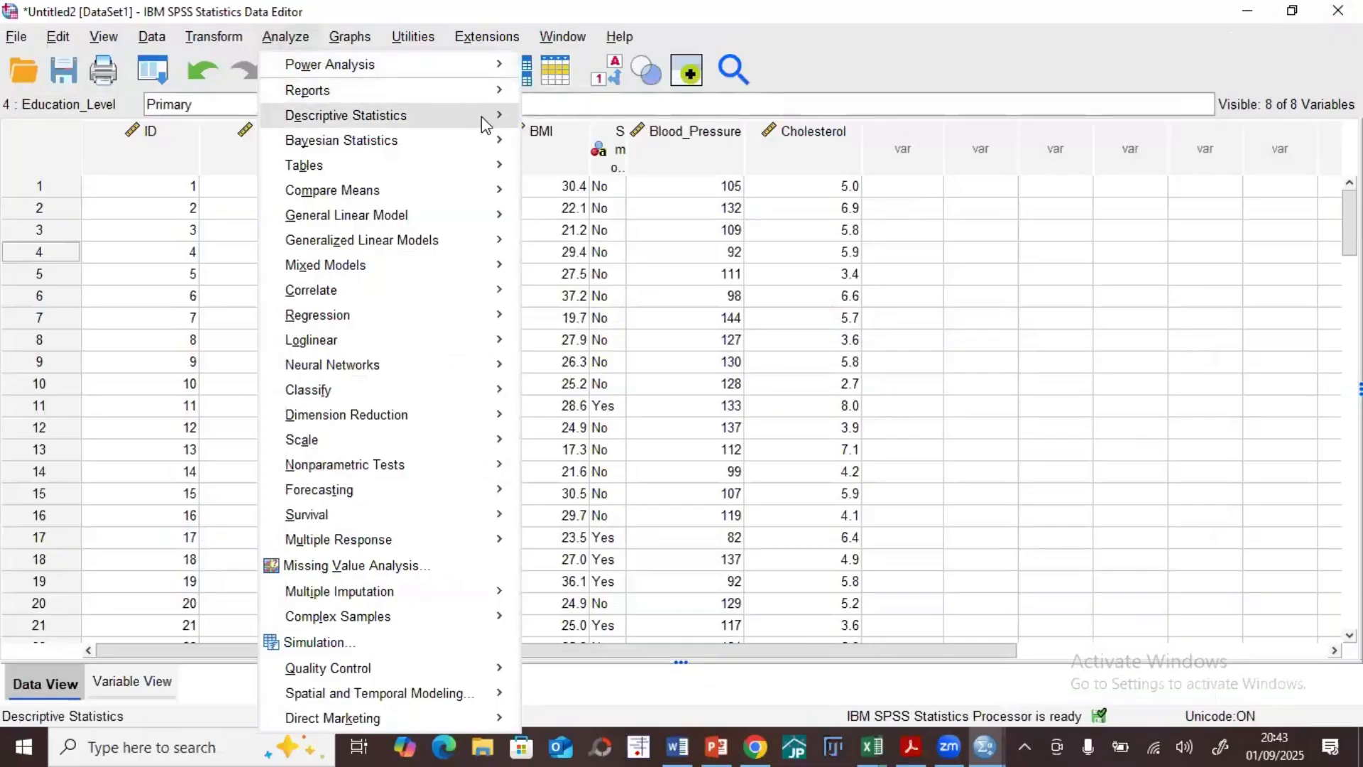
{"action": "mouse_move", "coordinate": [489, 115]}
{"action": "left_click", "coordinate": [573, 116]}
{"action": "left_click", "coordinate": [568, 485]}
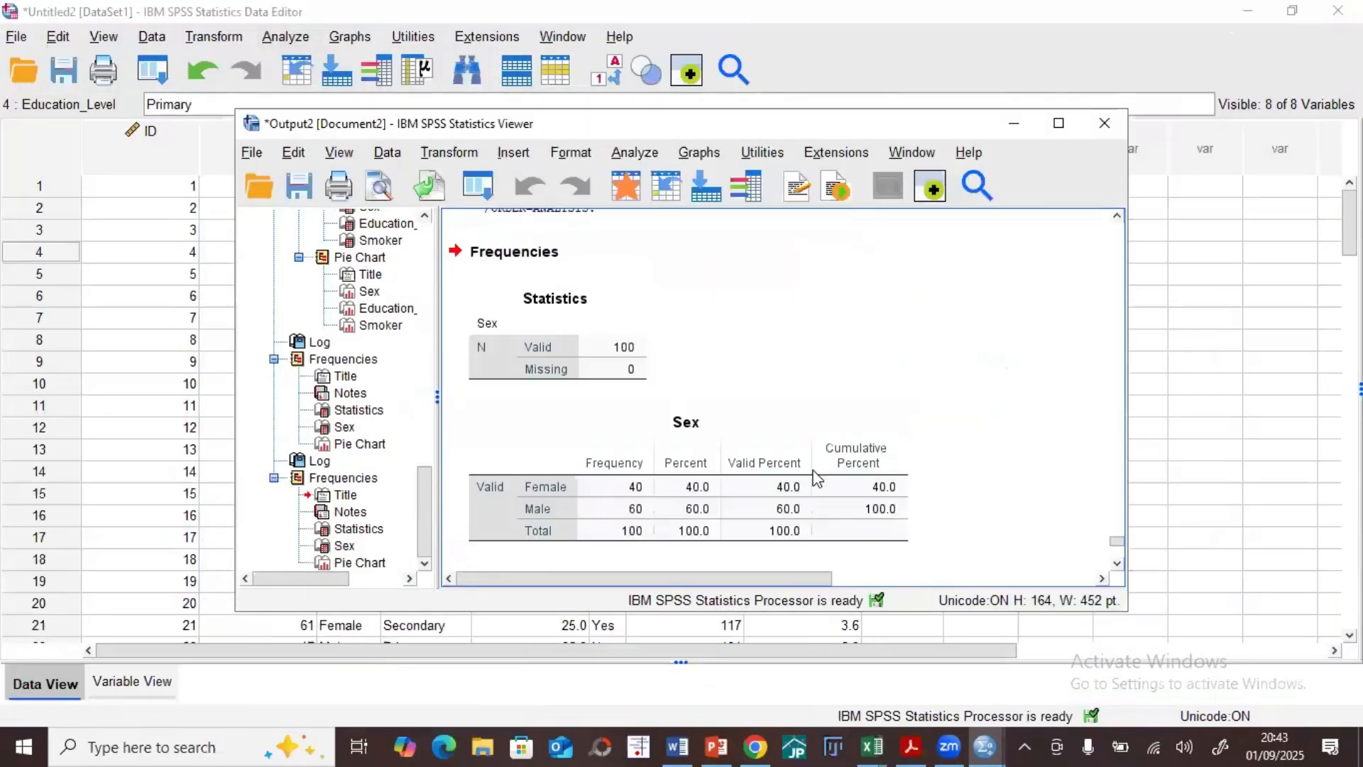
Step: Maximize the output window and review the new Sex table and the earlier pie charts and frequency tables
{"action": "left_click", "coordinate": [1057, 127]}
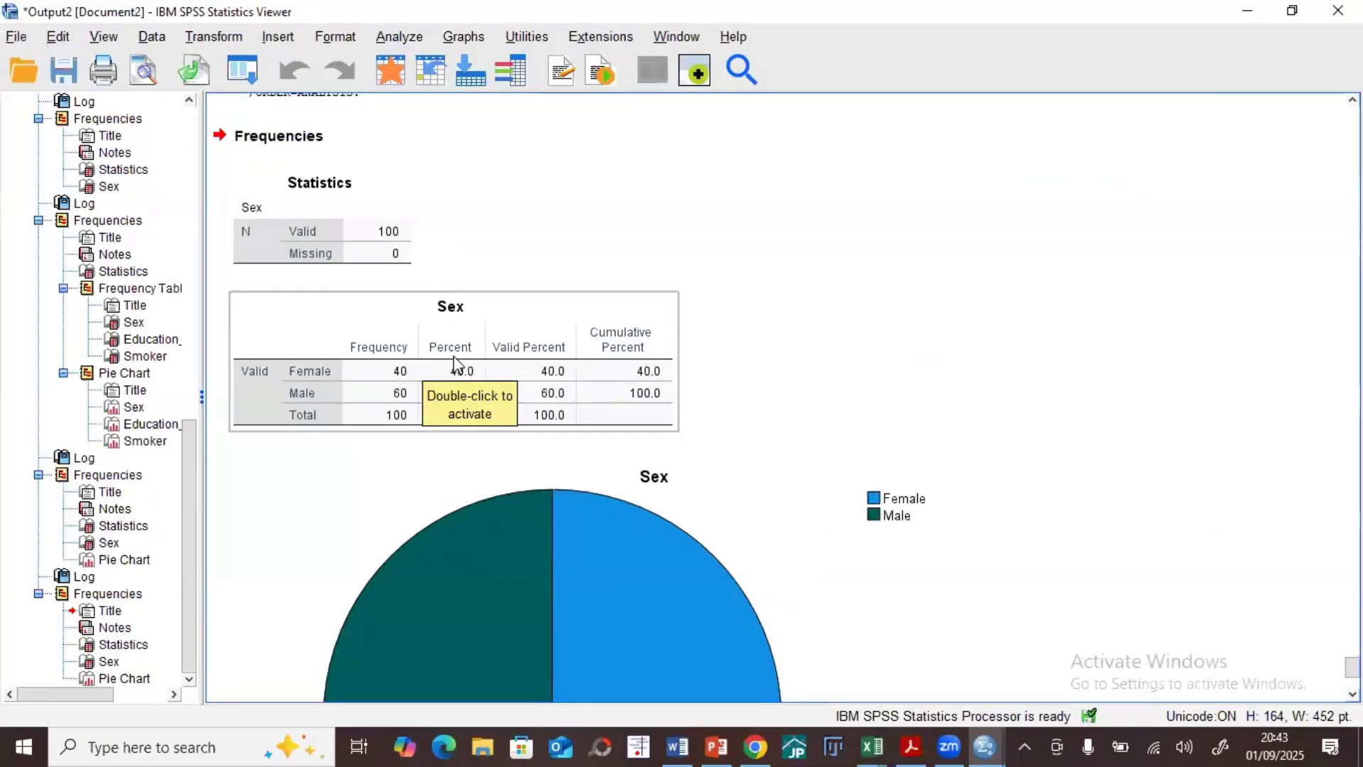
{"action": "scroll", "coordinate": [458, 355], "scroll_direction": "up", "scroll_amount": 10}
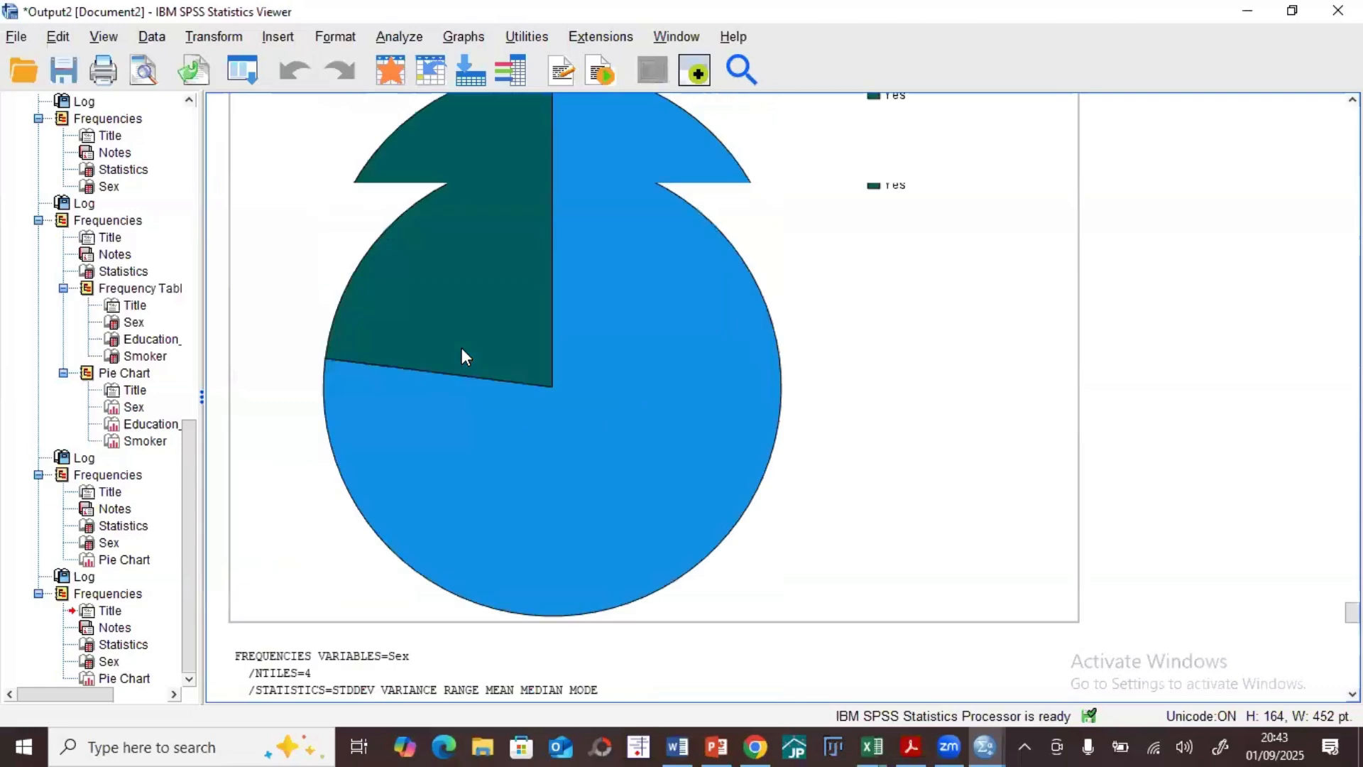
{"action": "scroll", "coordinate": [463, 355], "scroll_direction": "up", "scroll_amount": 15}
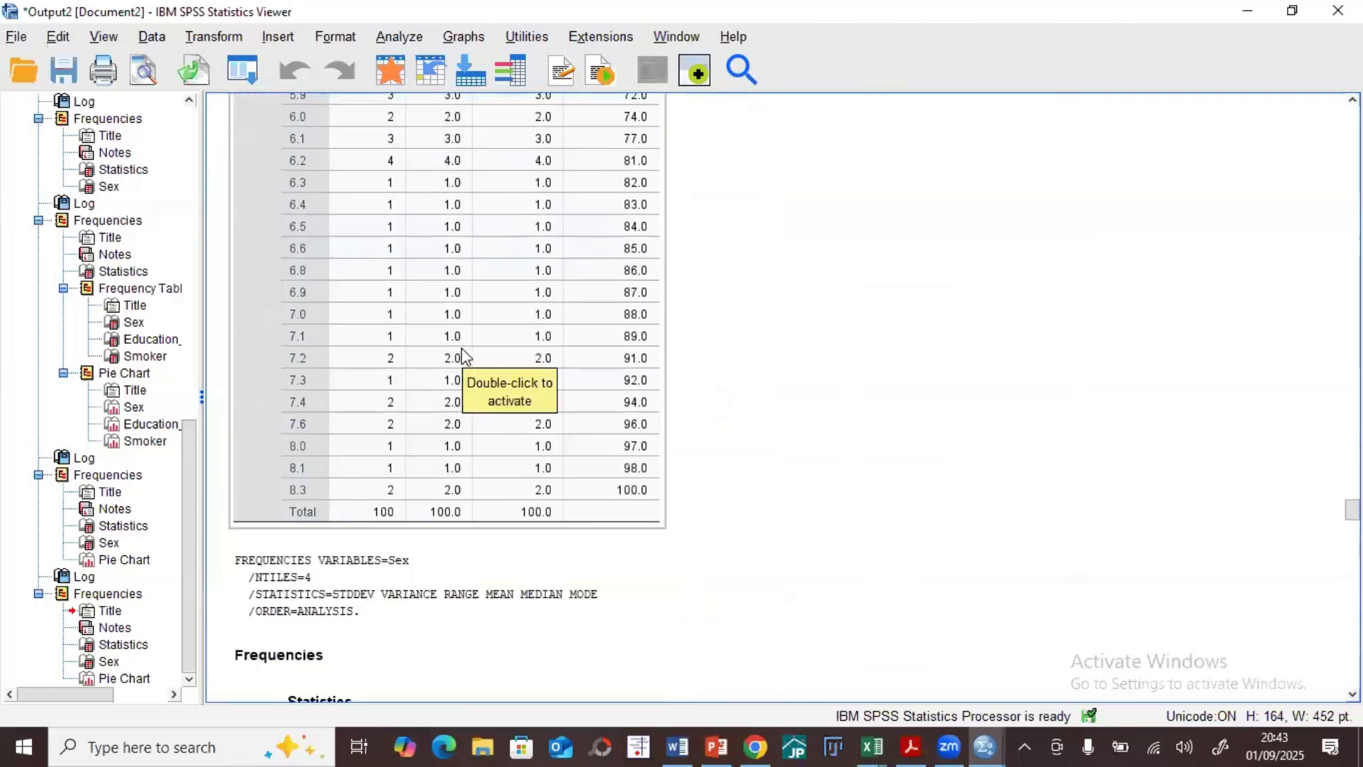
{"action": "scroll", "coordinate": [461, 350], "scroll_direction": "up", "scroll_amount": 15}
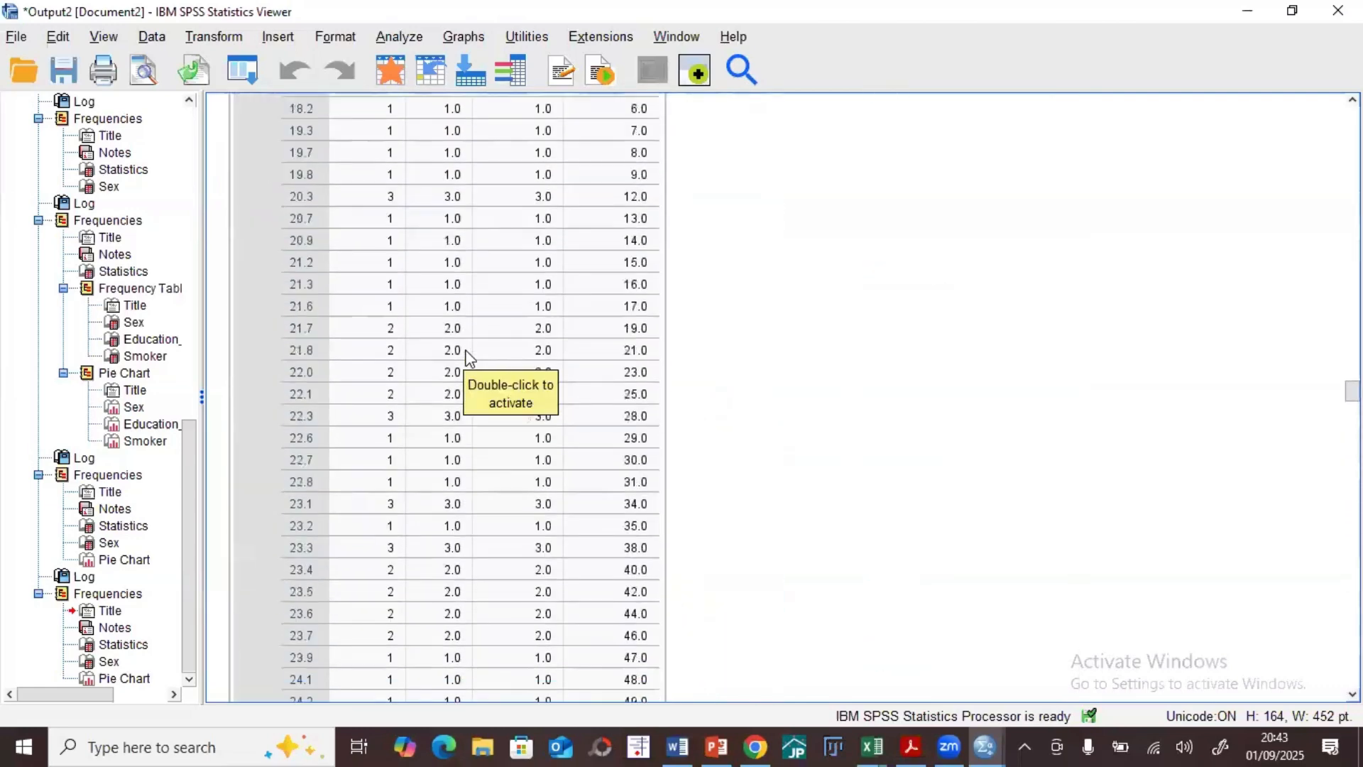
{"action": "scroll", "coordinate": [467, 350], "scroll_direction": "up", "scroll_amount": 10}
{"action": "scroll", "coordinate": [467, 350], "scroll_direction": "down", "scroll_amount": 4}
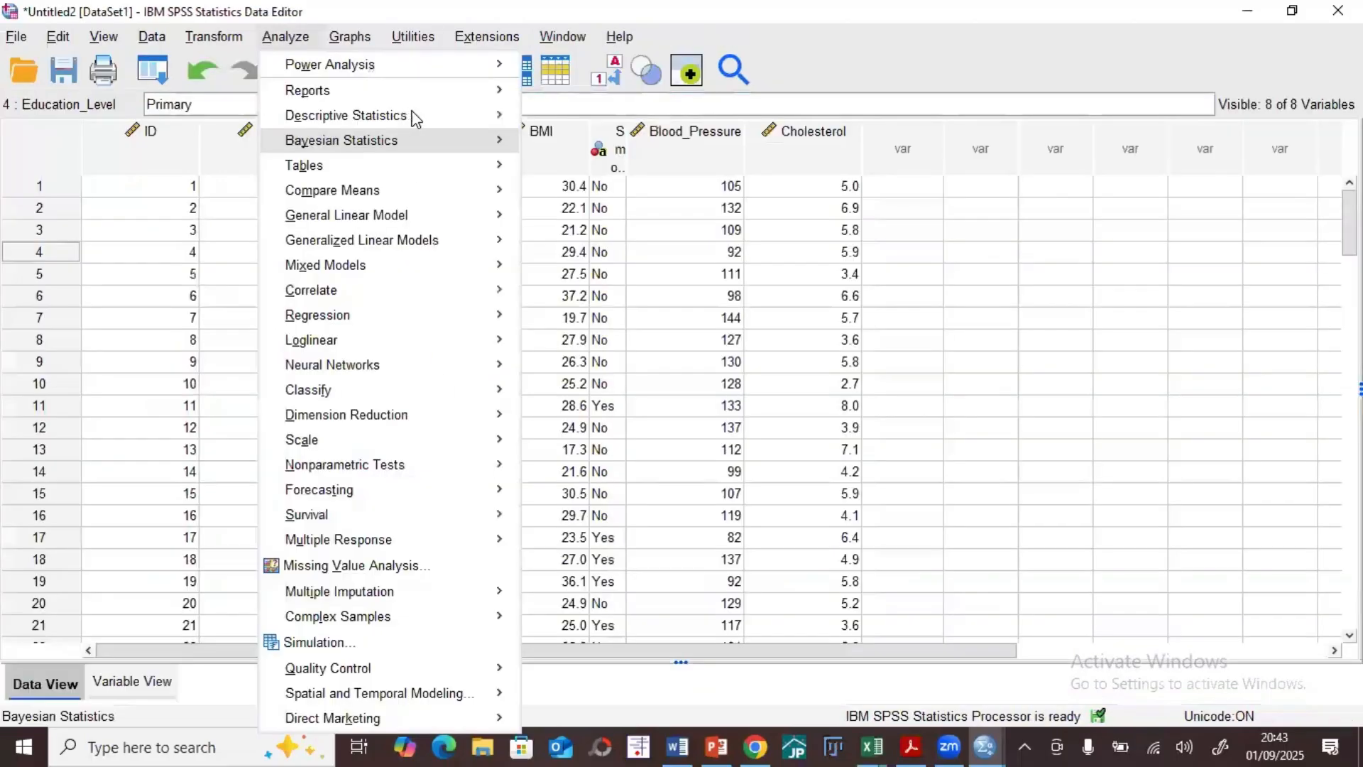
Step: Run Explore on Age, BMI, Blood_Pressure and Cholesterol with Descriptives at 95% confidence, histograms, factor-level boxplots and normality plots with tests
{"action": "mouse_move", "coordinate": [490, 113]}
{"action": "left_click", "coordinate": [558, 181]}
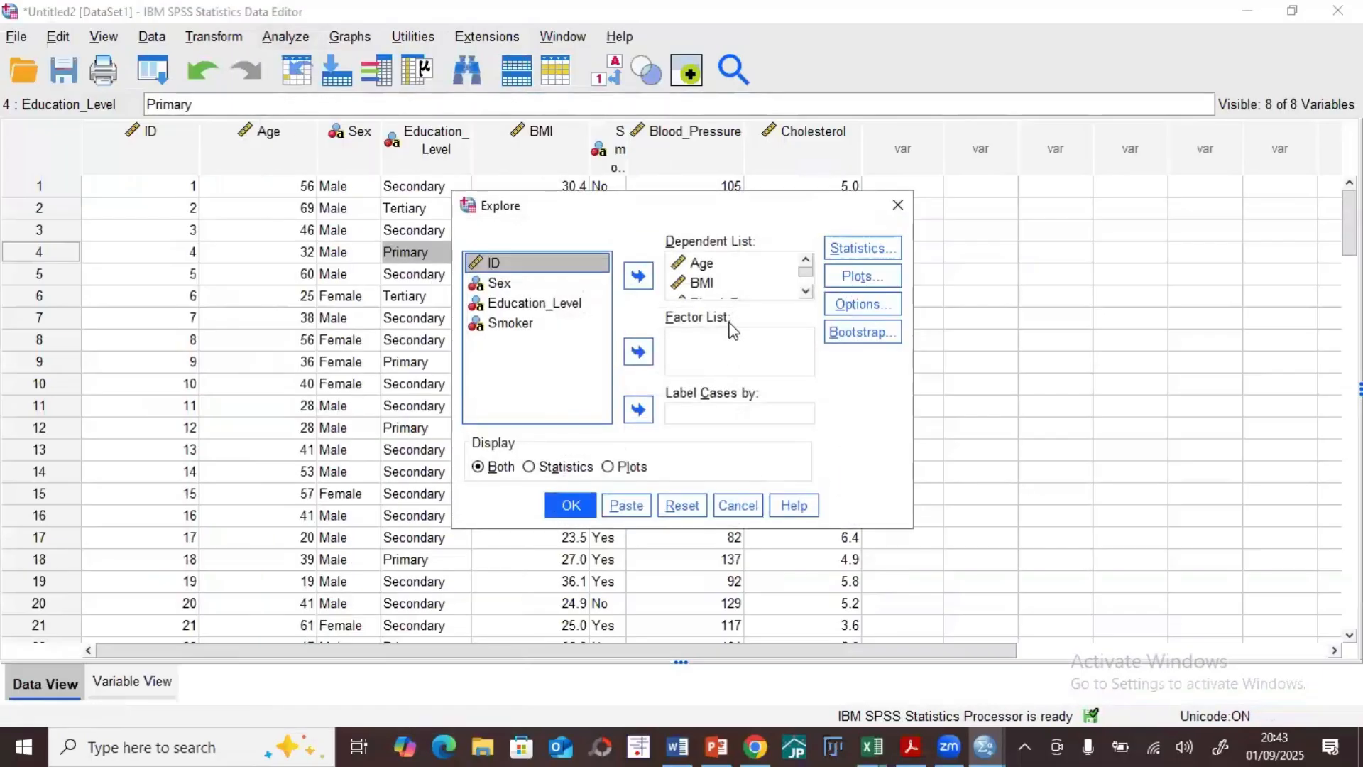
{"action": "left_click", "coordinate": [854, 267]}
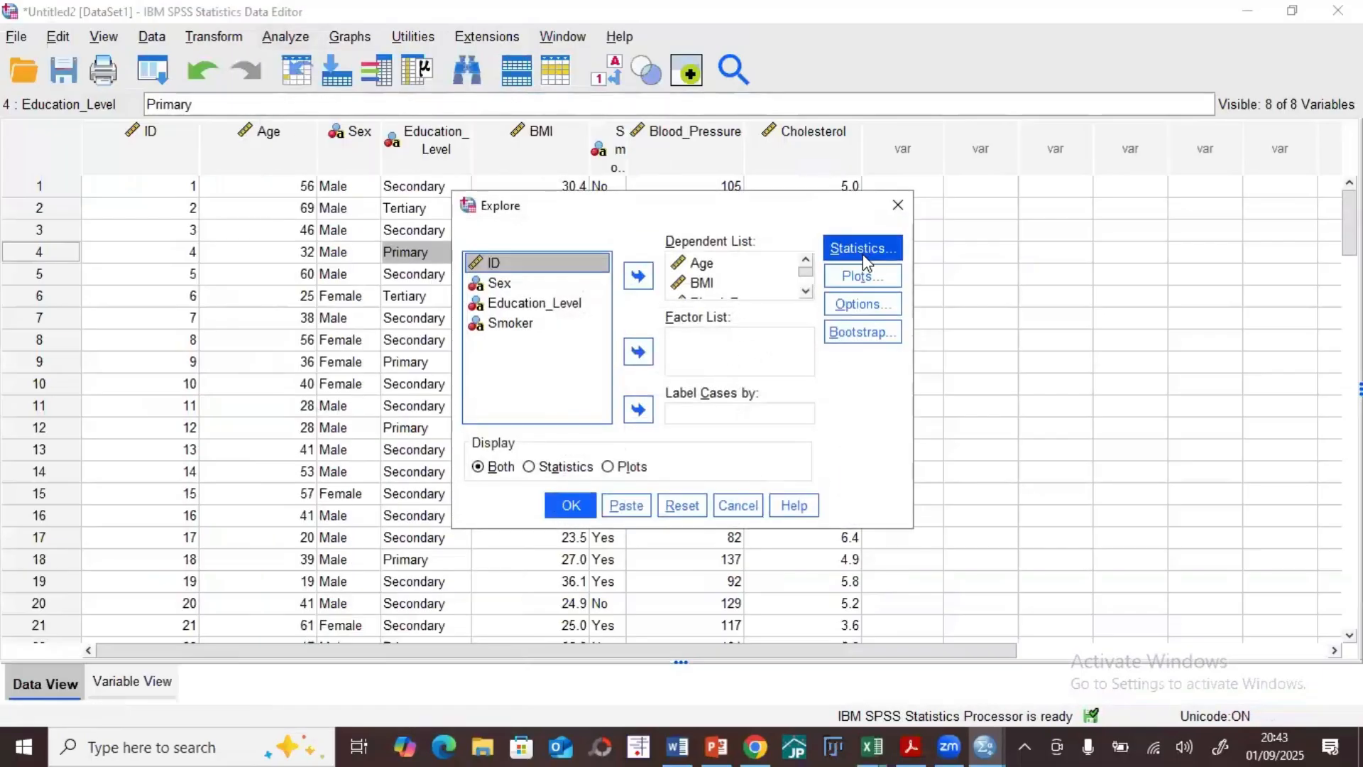
{"action": "left_click", "coordinate": [864, 249]}
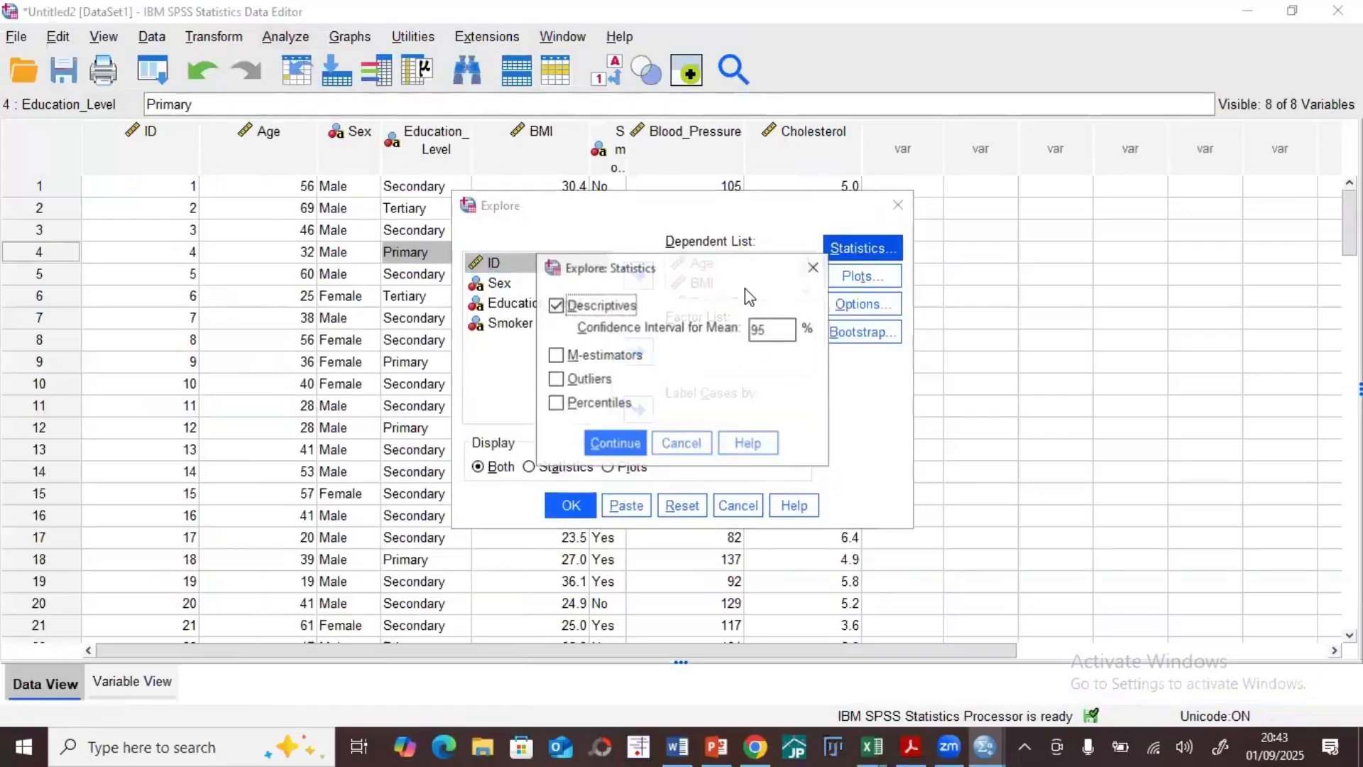
{"action": "left_click", "coordinate": [614, 443]}
{"action": "left_click", "coordinate": [856, 276]}
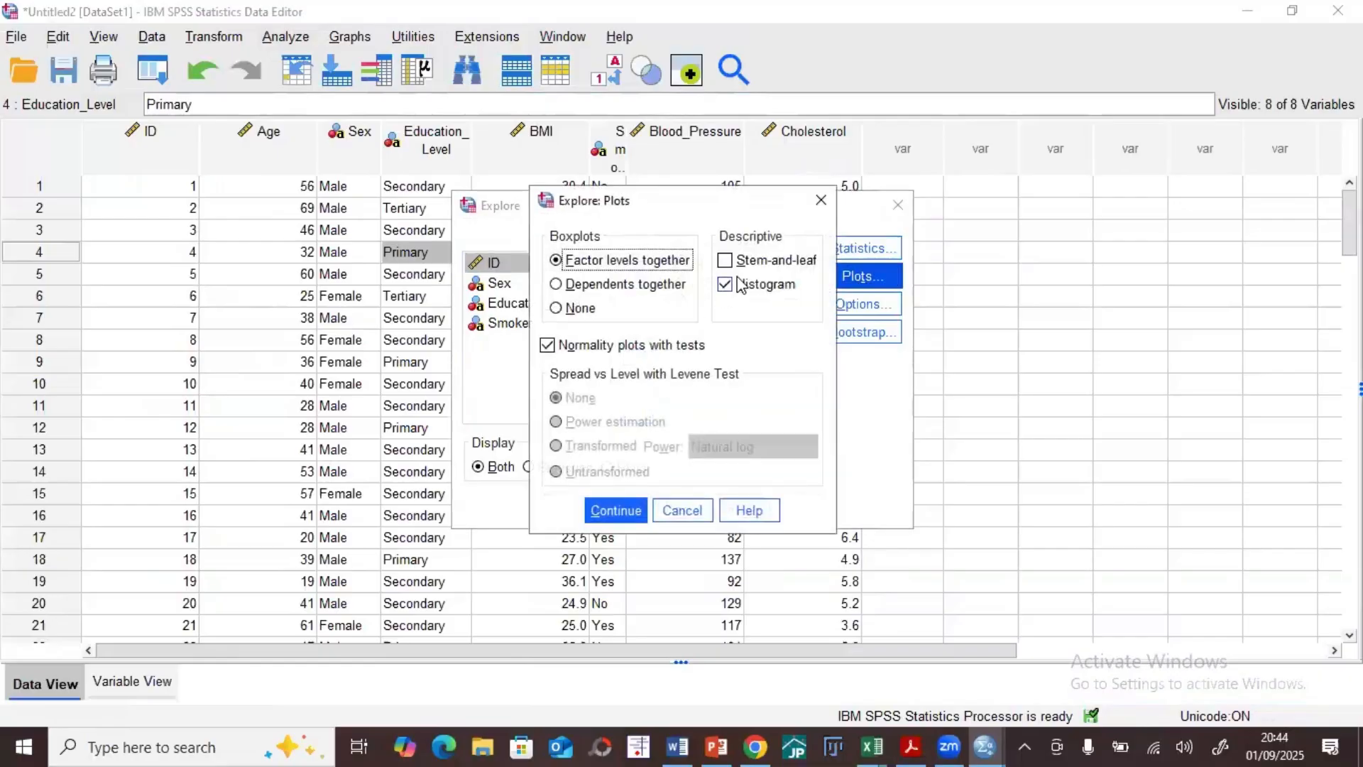
{"action": "left_click", "coordinate": [615, 510]}
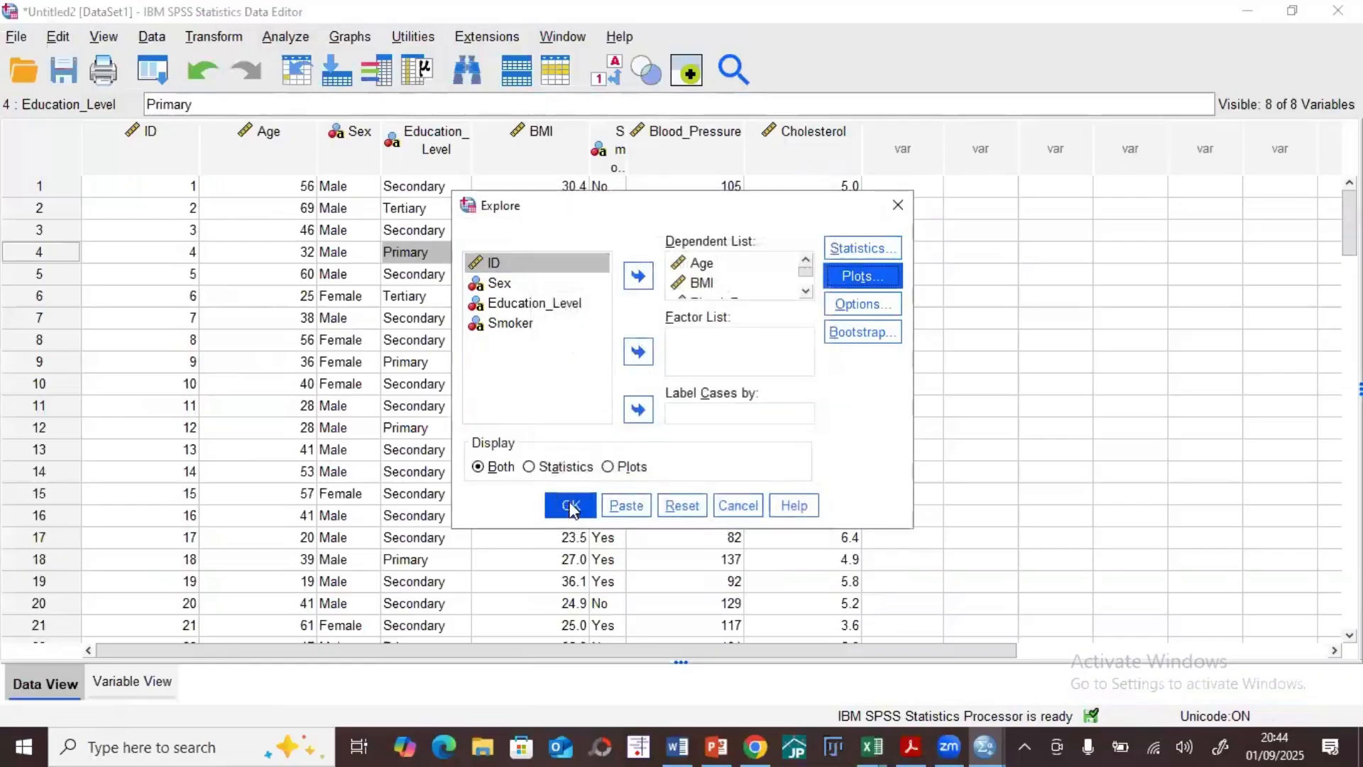
{"action": "left_click", "coordinate": [566, 505]}
Step: Maximize the output window, examine the Explore case summary, descriptives, normality tests and Age plots, and minimize the window
{"action": "left_click", "coordinate": [1057, 124]}
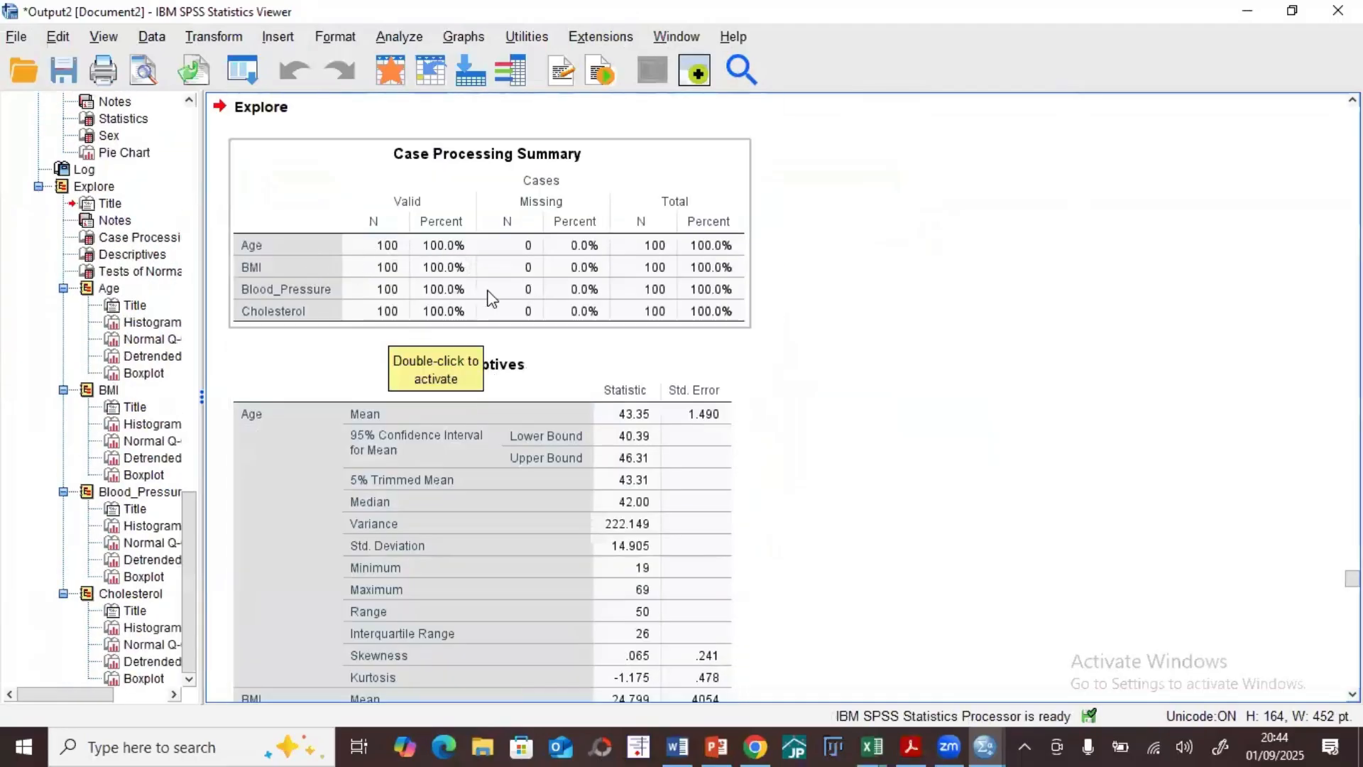
{"action": "scroll", "coordinate": [489, 291], "scroll_direction": "down", "scroll_amount": 3}
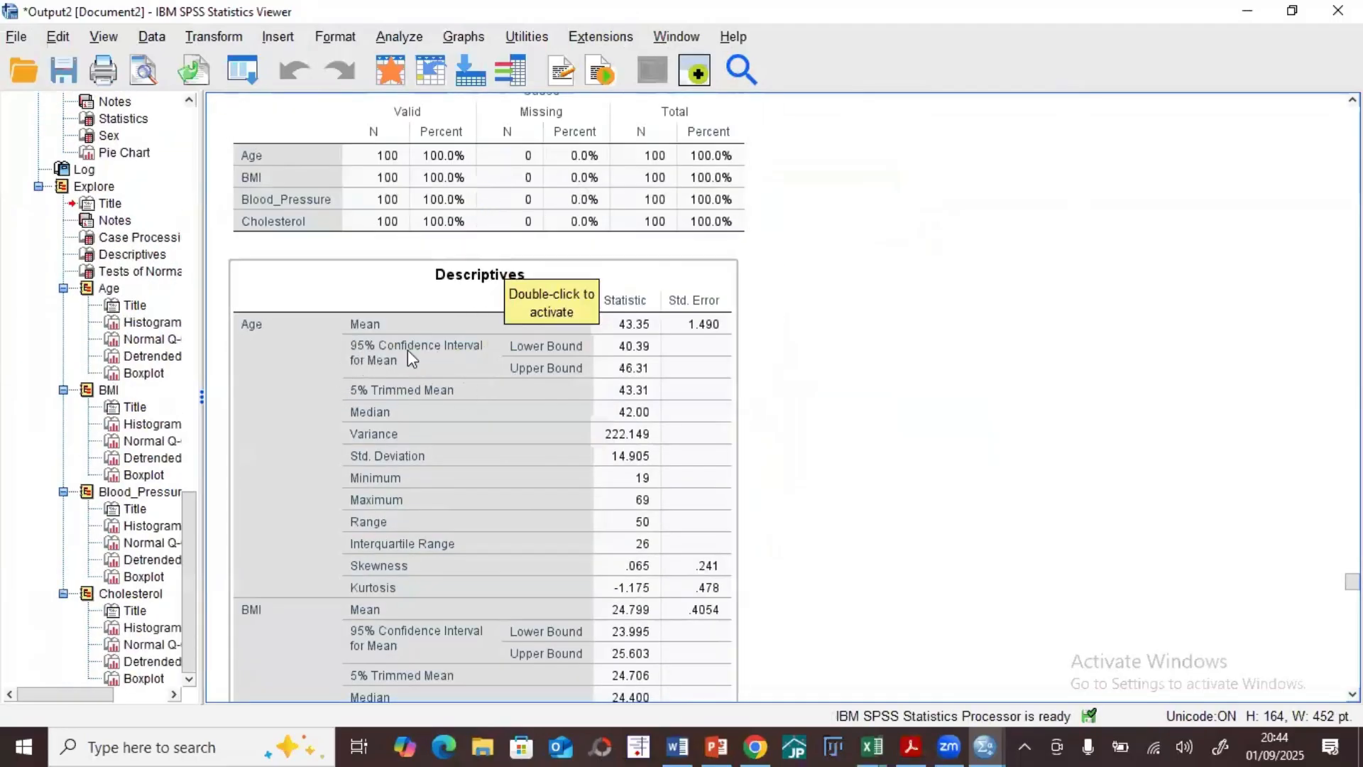
{"action": "scroll", "coordinate": [397, 362], "scroll_direction": "down", "scroll_amount": 20}
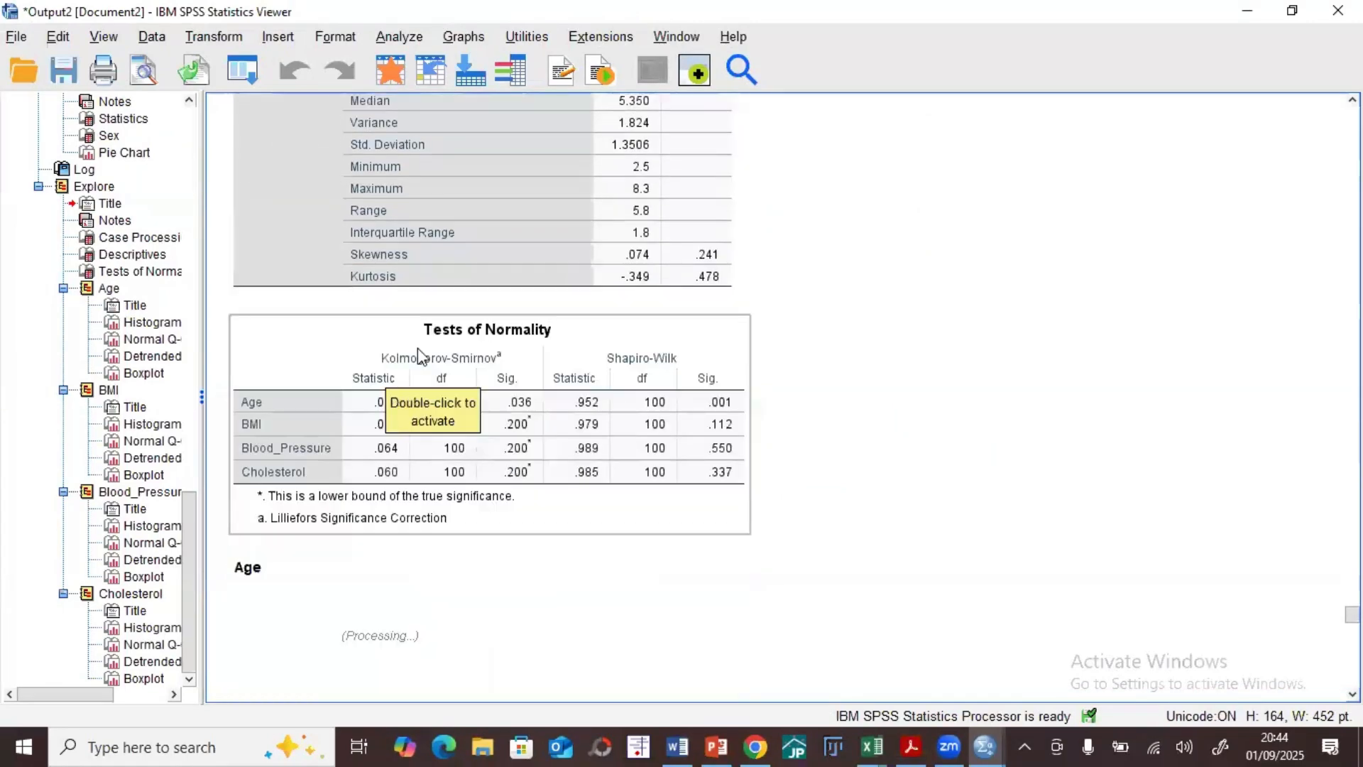
{"action": "scroll", "coordinate": [423, 341], "scroll_direction": "down", "scroll_amount": 6}
{"action": "scroll", "coordinate": [426, 320], "scroll_direction": "down", "scroll_amount": 9}
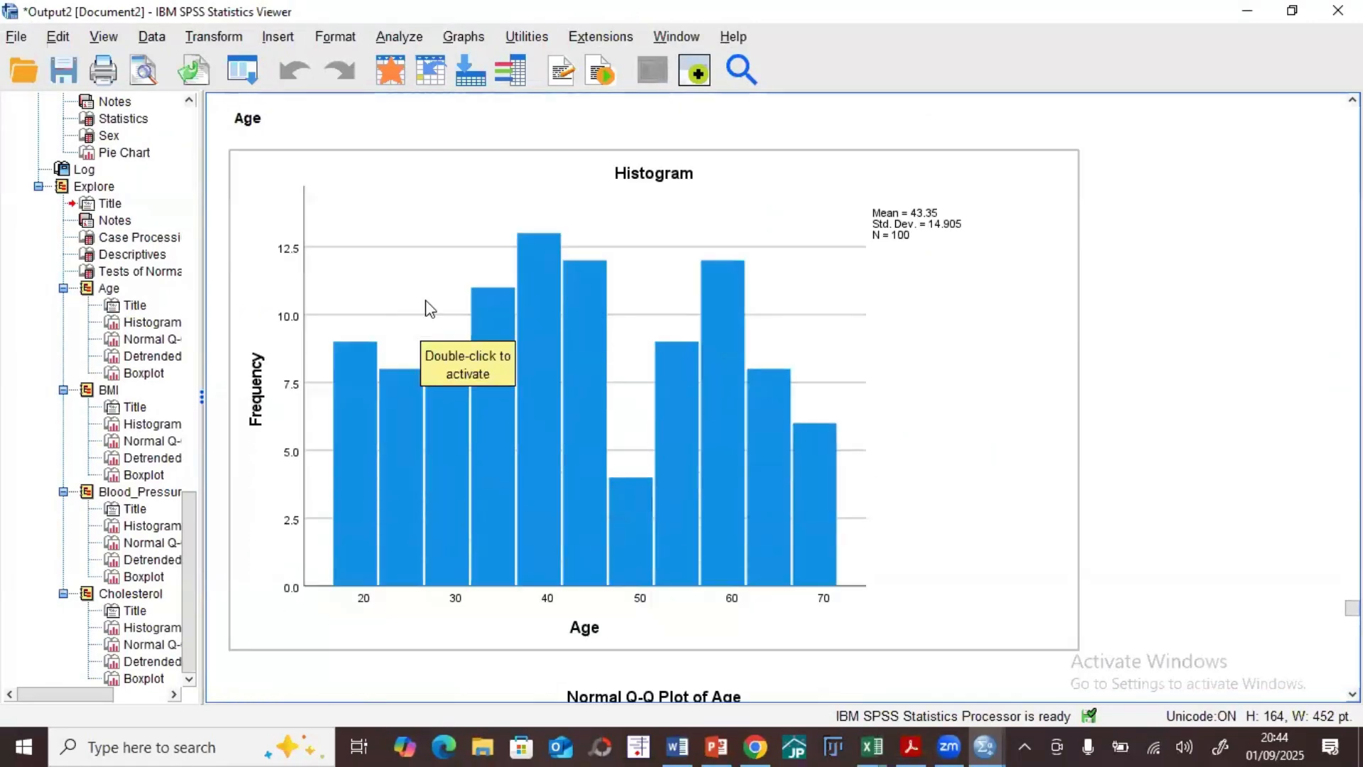
{"action": "scroll", "coordinate": [539, 332], "scroll_direction": "down", "scroll_amount": 2}
{"action": "scroll", "coordinate": [541, 334], "scroll_direction": "up", "scroll_amount": 6}
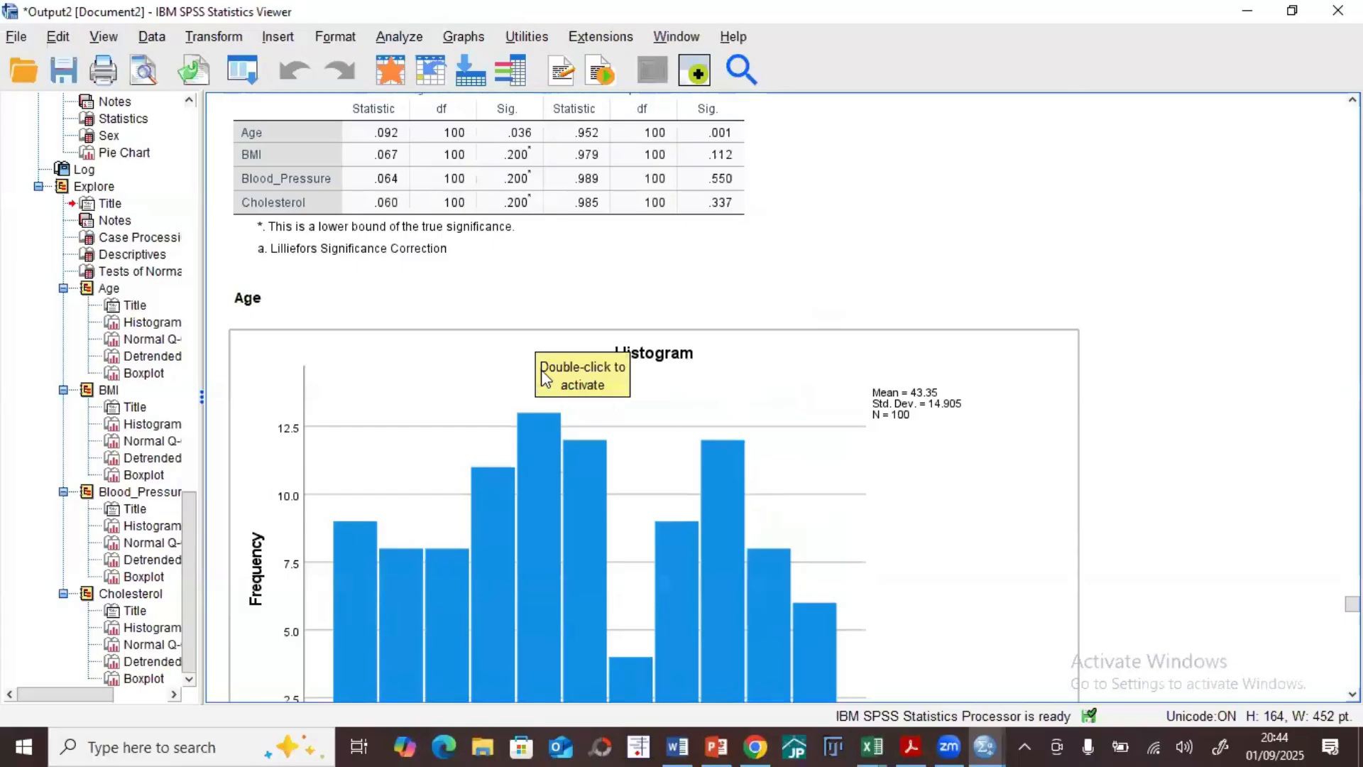
{"action": "scroll", "coordinate": [545, 376], "scroll_direction": "down", "scroll_amount": 15}
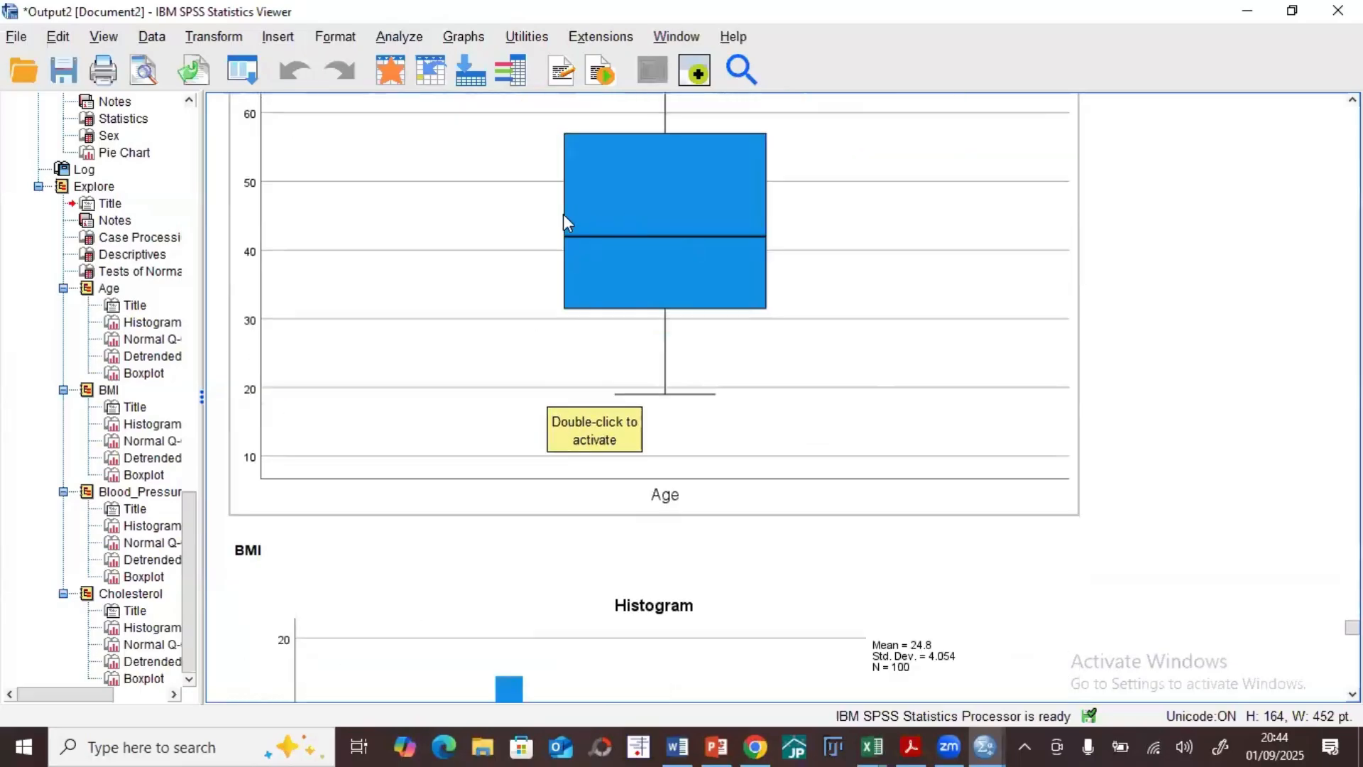
{"action": "left_click", "coordinate": [1247, 10]}
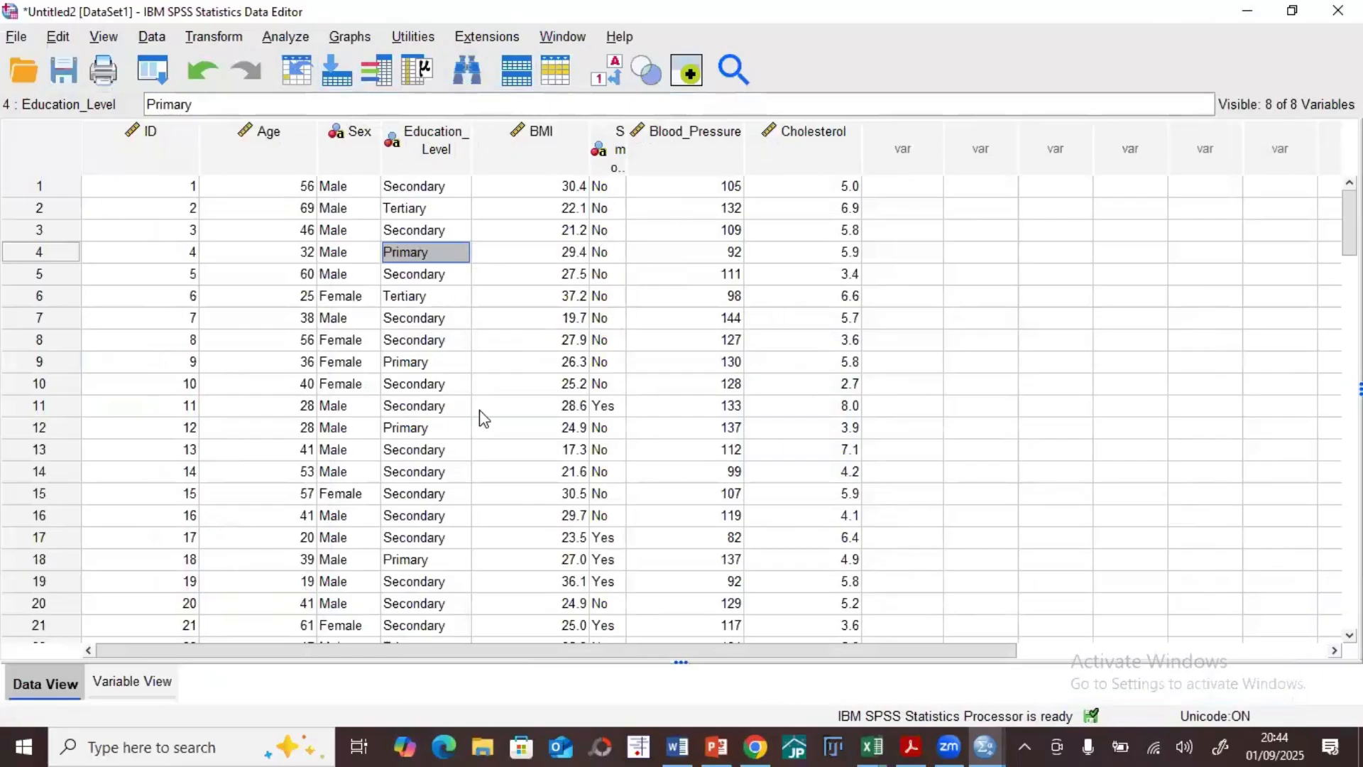
{"action": "left_click", "coordinate": [1055, 318]}
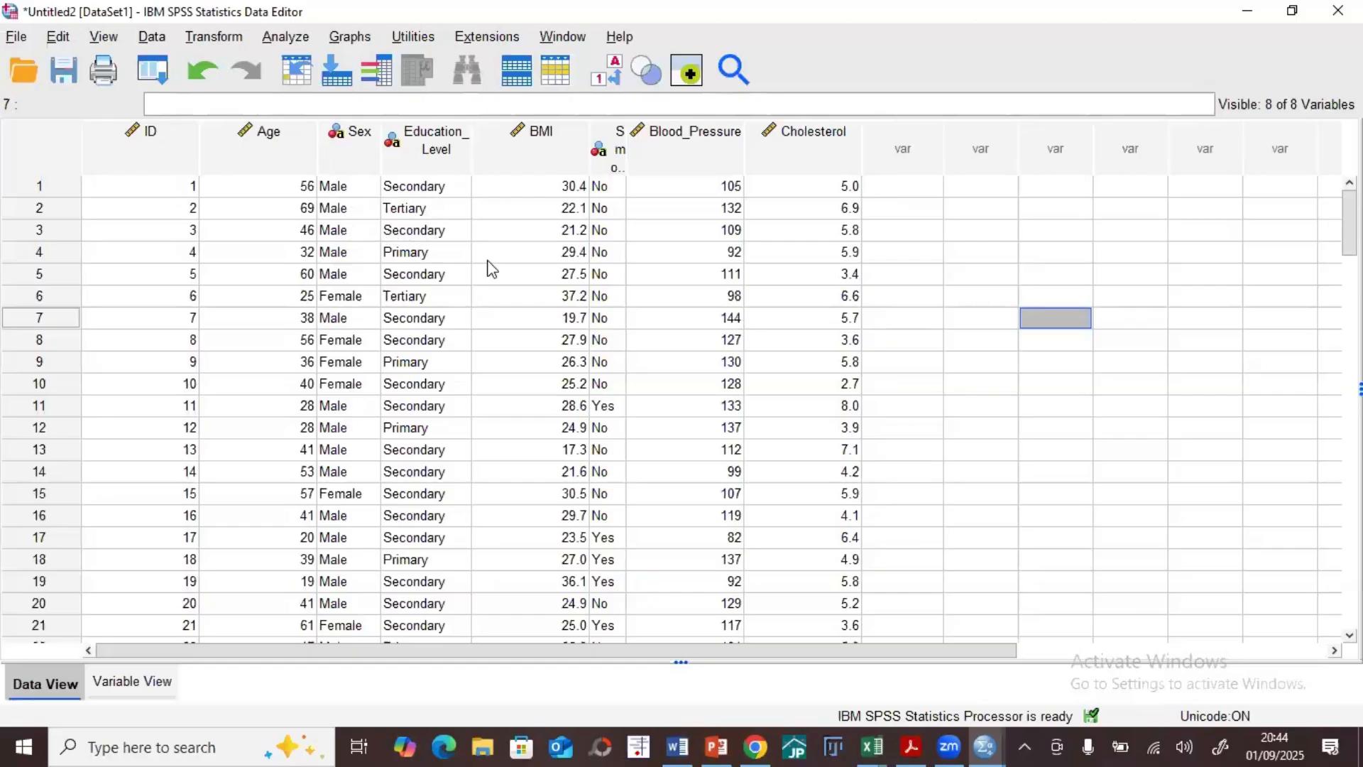
{"action": "left_click", "coordinate": [287, 37]}
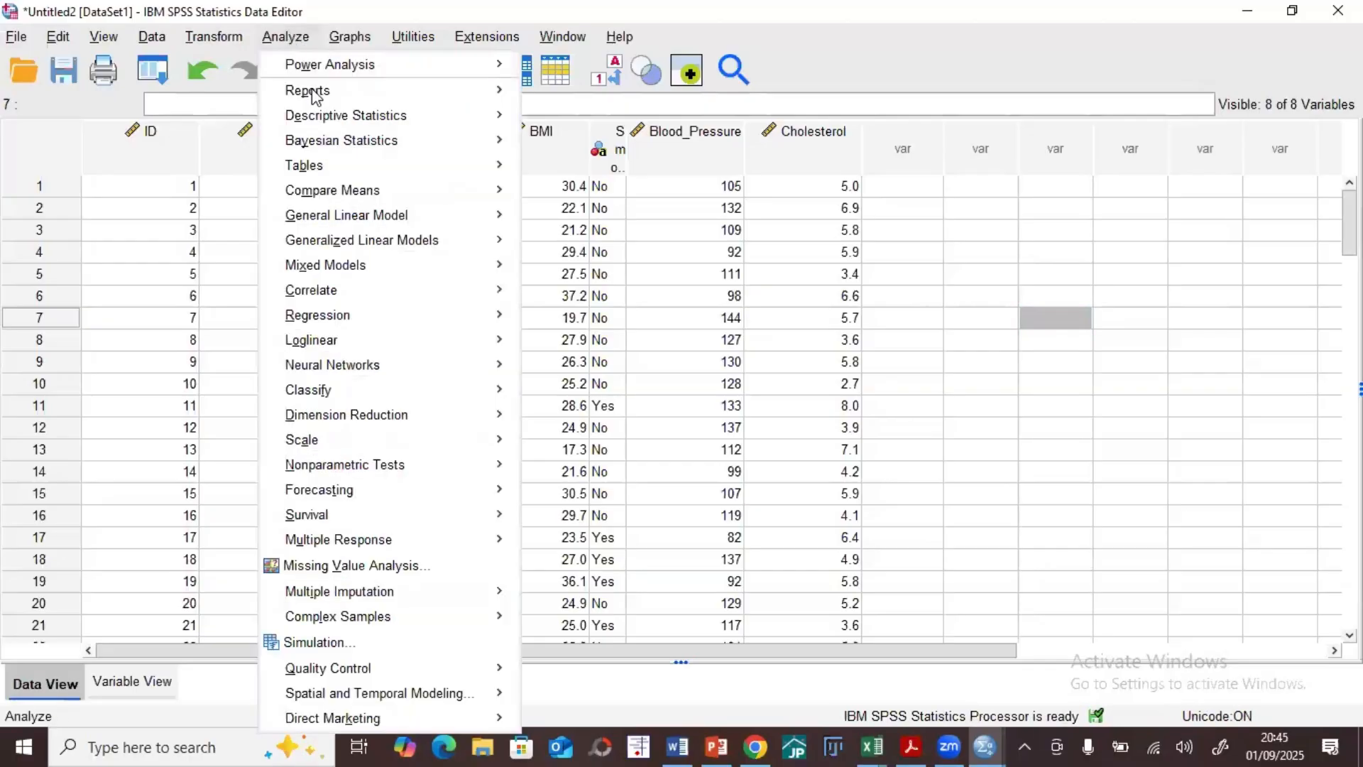
{"action": "mouse_move", "coordinate": [389, 118]}
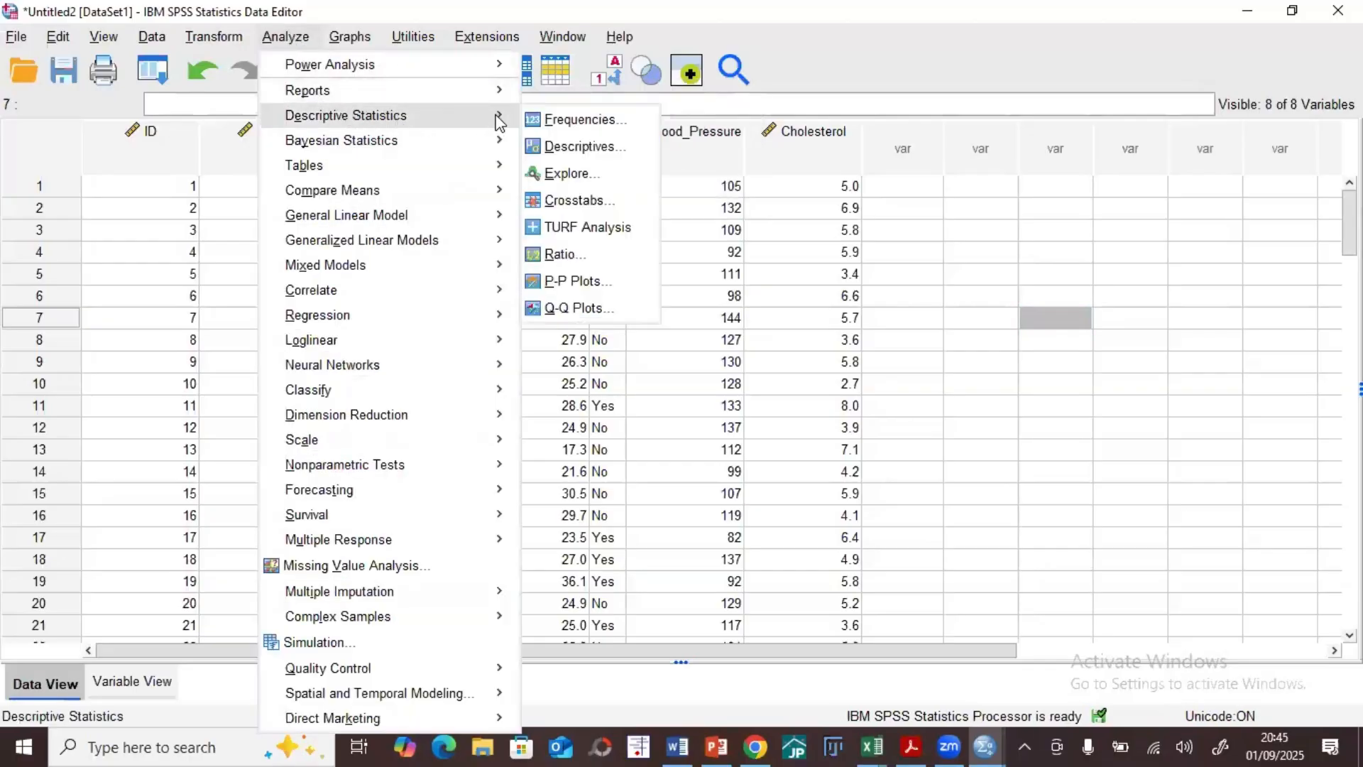
{"action": "left_click", "coordinate": [589, 203]}
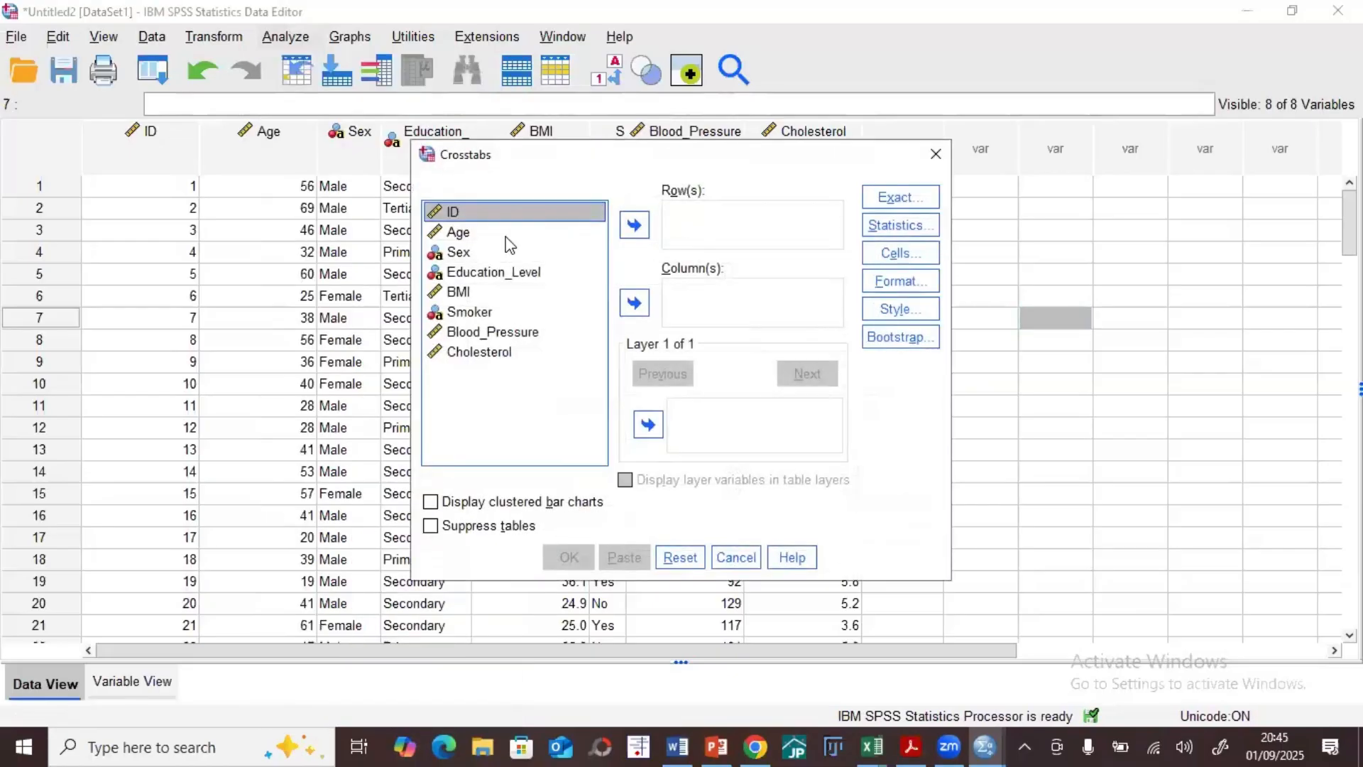
{"action": "left_click", "coordinate": [935, 153]}
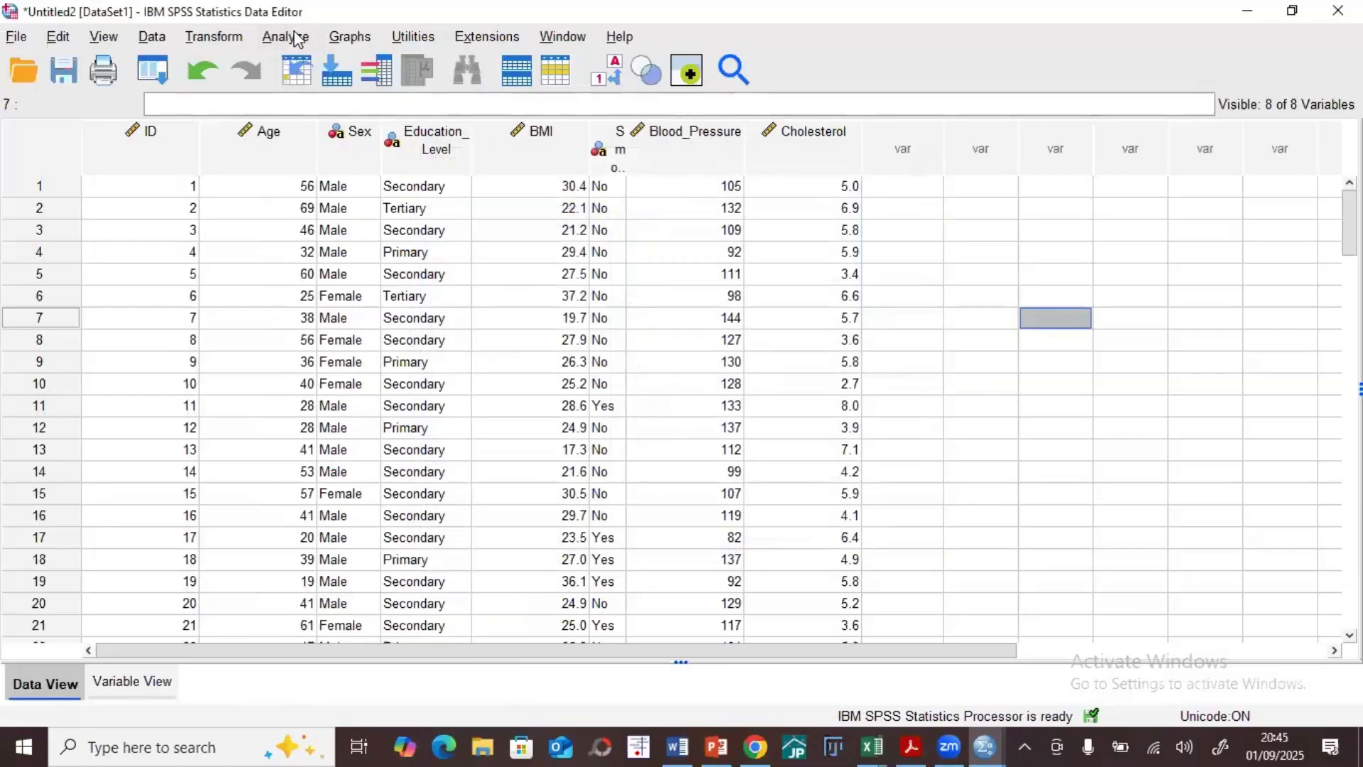
Step: Set up a Crosstabs analysis with Sex as the row variable and Education_Level as the column variable
{"action": "left_click", "coordinate": [285, 37]}
{"action": "mouse_move", "coordinate": [430, 120]}
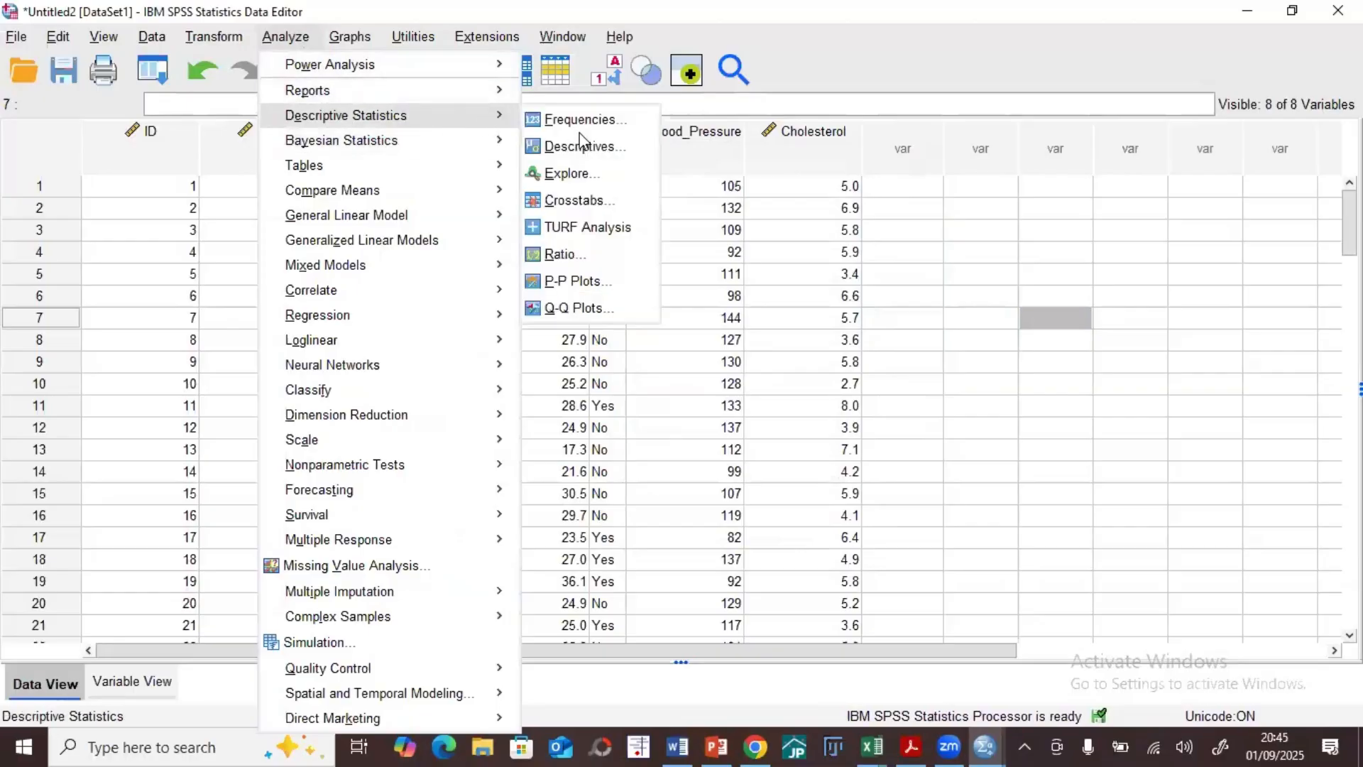
{"action": "left_click", "coordinate": [586, 195]}
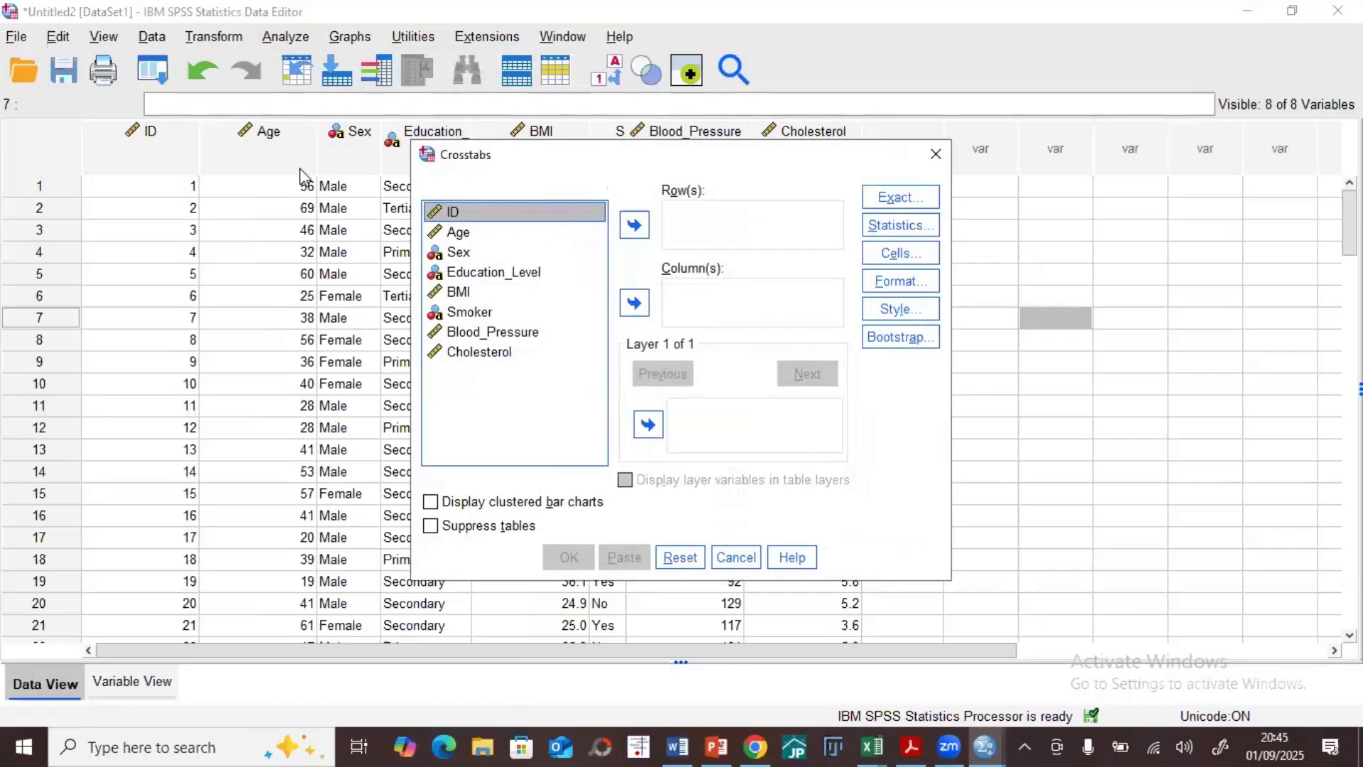
{"action": "left_click", "coordinate": [458, 252]}
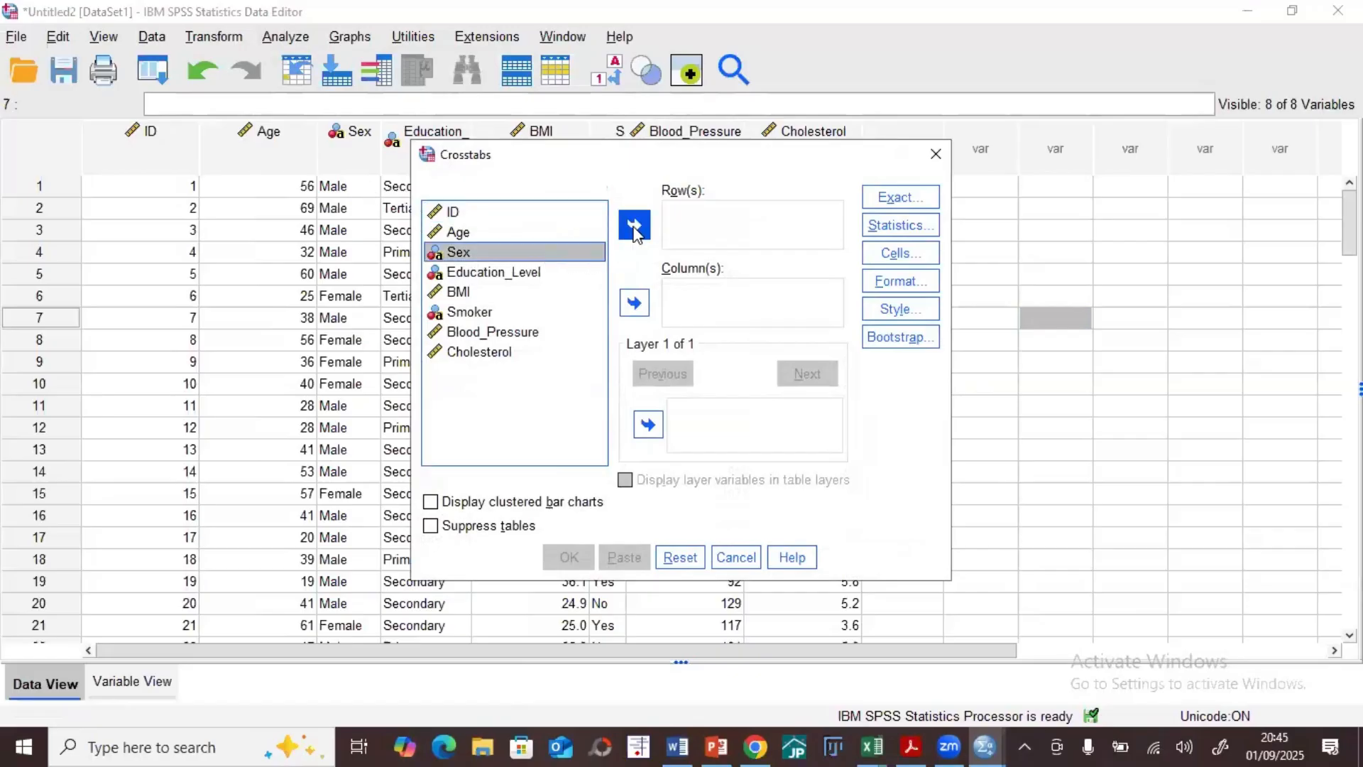
{"action": "left_click", "coordinate": [634, 225]}
{"action": "left_click", "coordinate": [494, 253]}
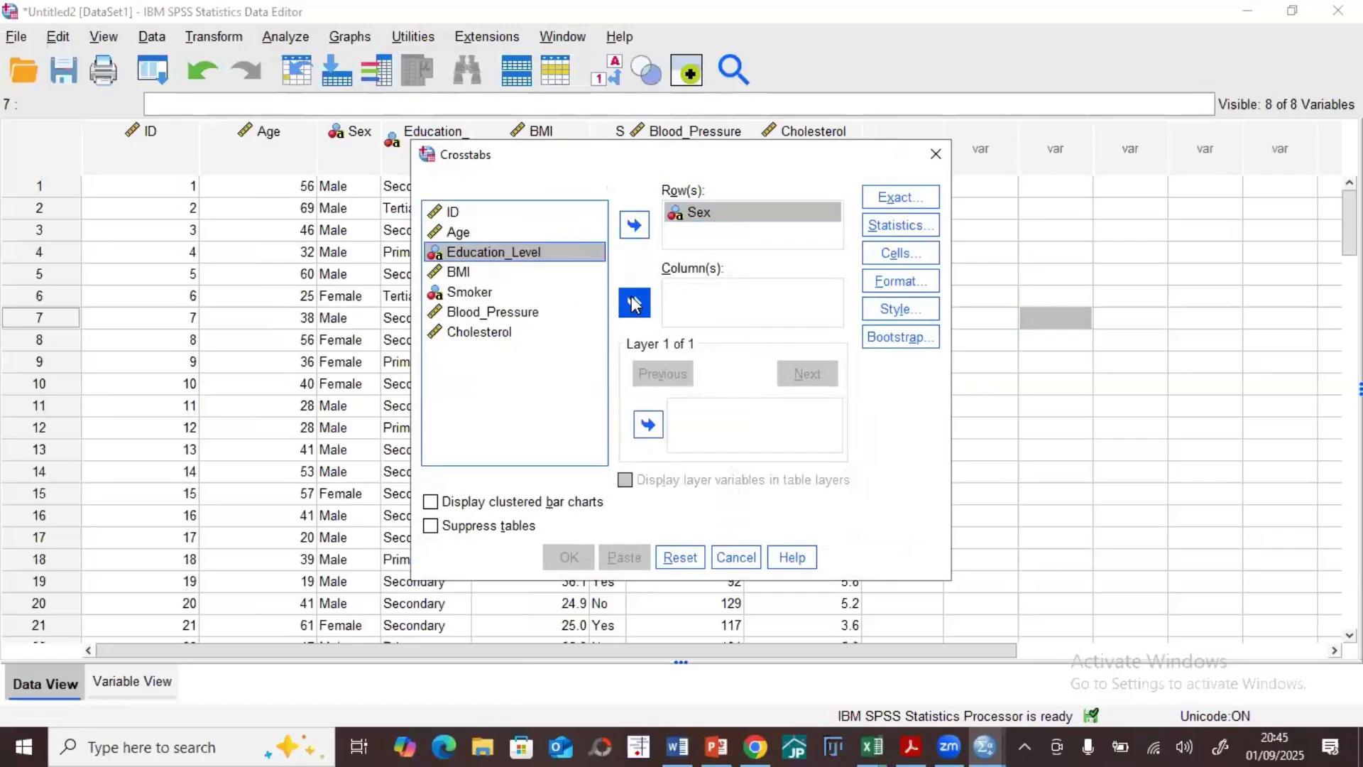
{"action": "left_click", "coordinate": [635, 303]}
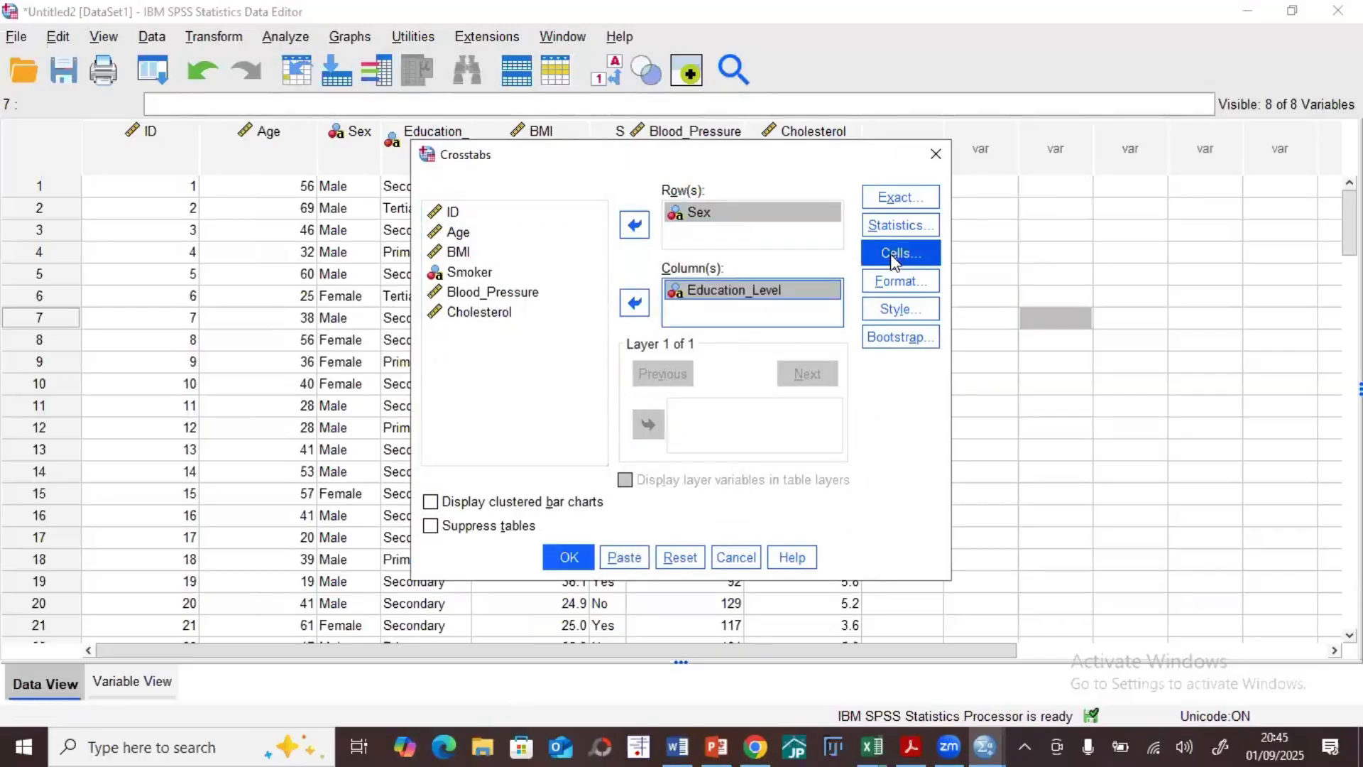
Step: Turn on clustered bar charts, check the available Crosstabs statistics without choosing any, and run the analysis
{"action": "left_click", "coordinate": [502, 504]}
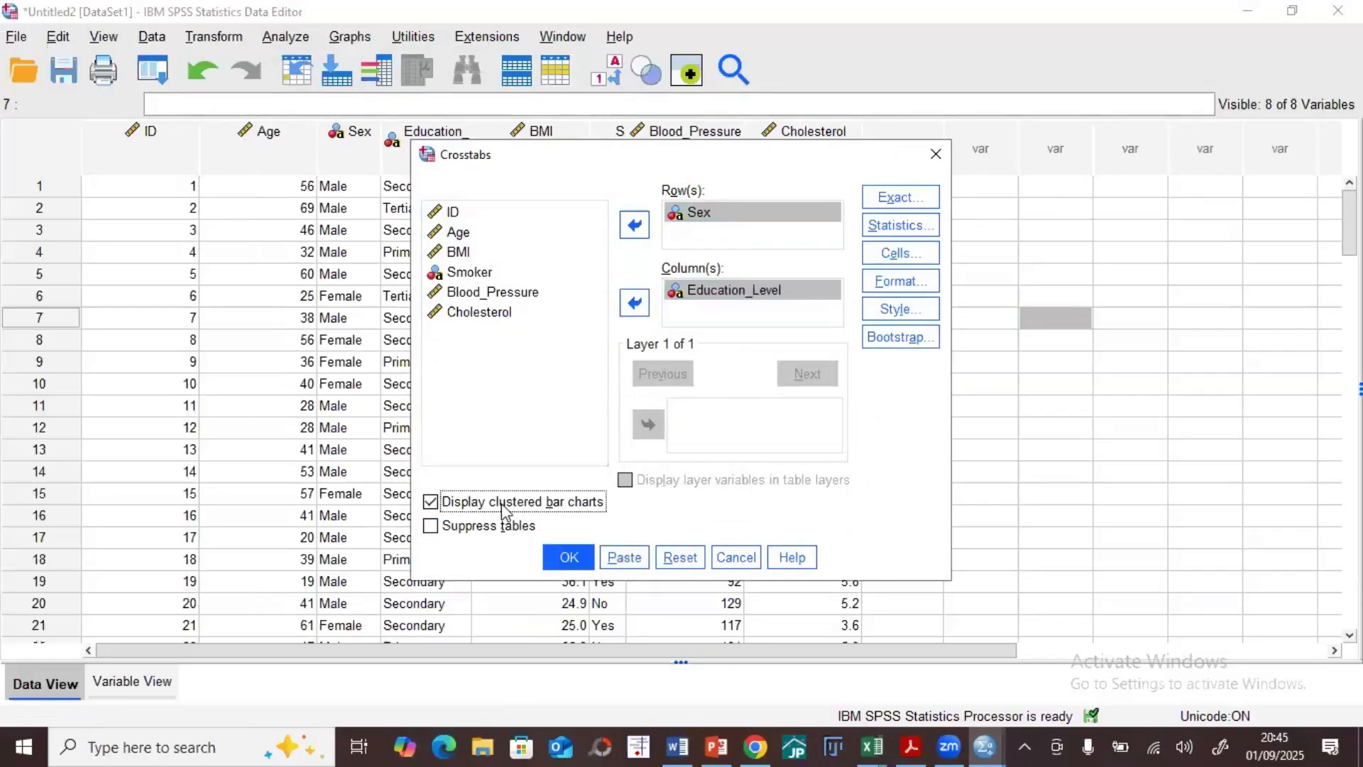
{"action": "left_click", "coordinate": [900, 223]}
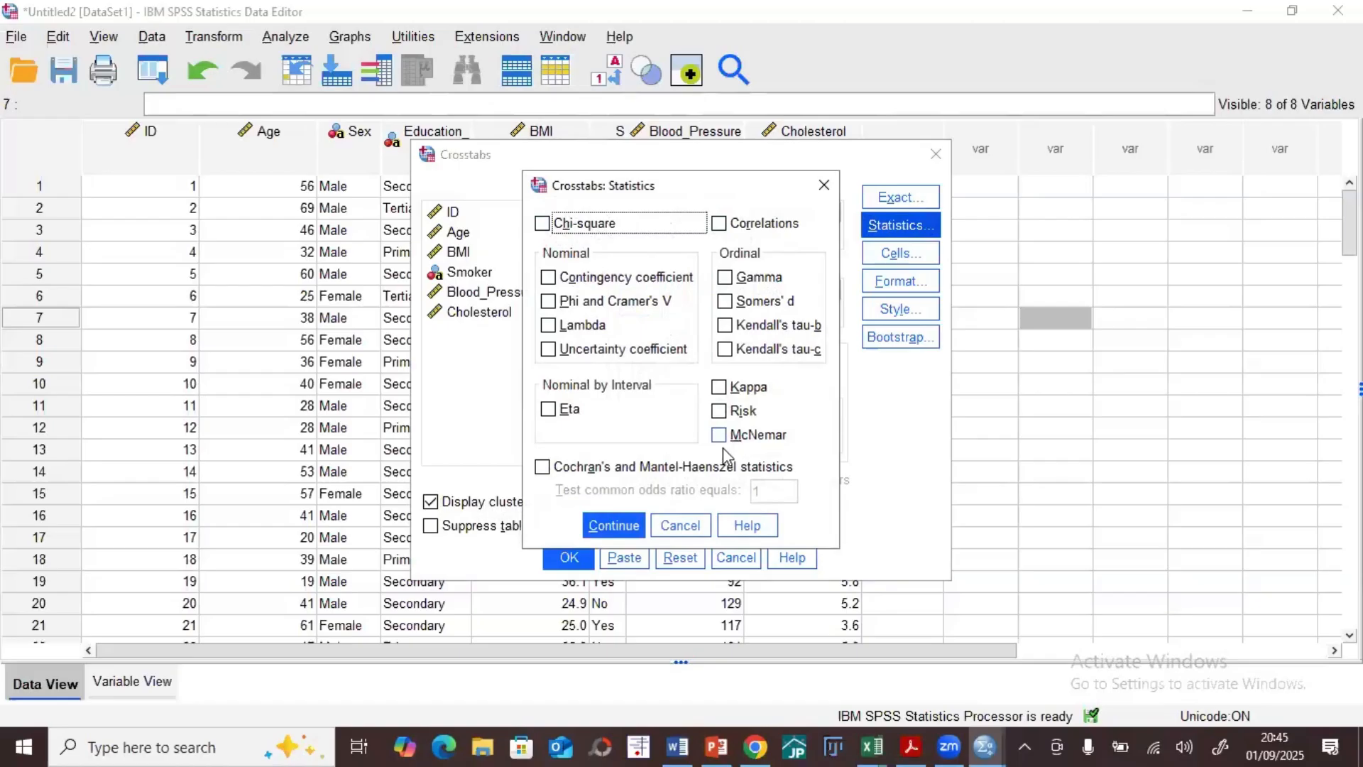
{"action": "left_click", "coordinate": [816, 190]}
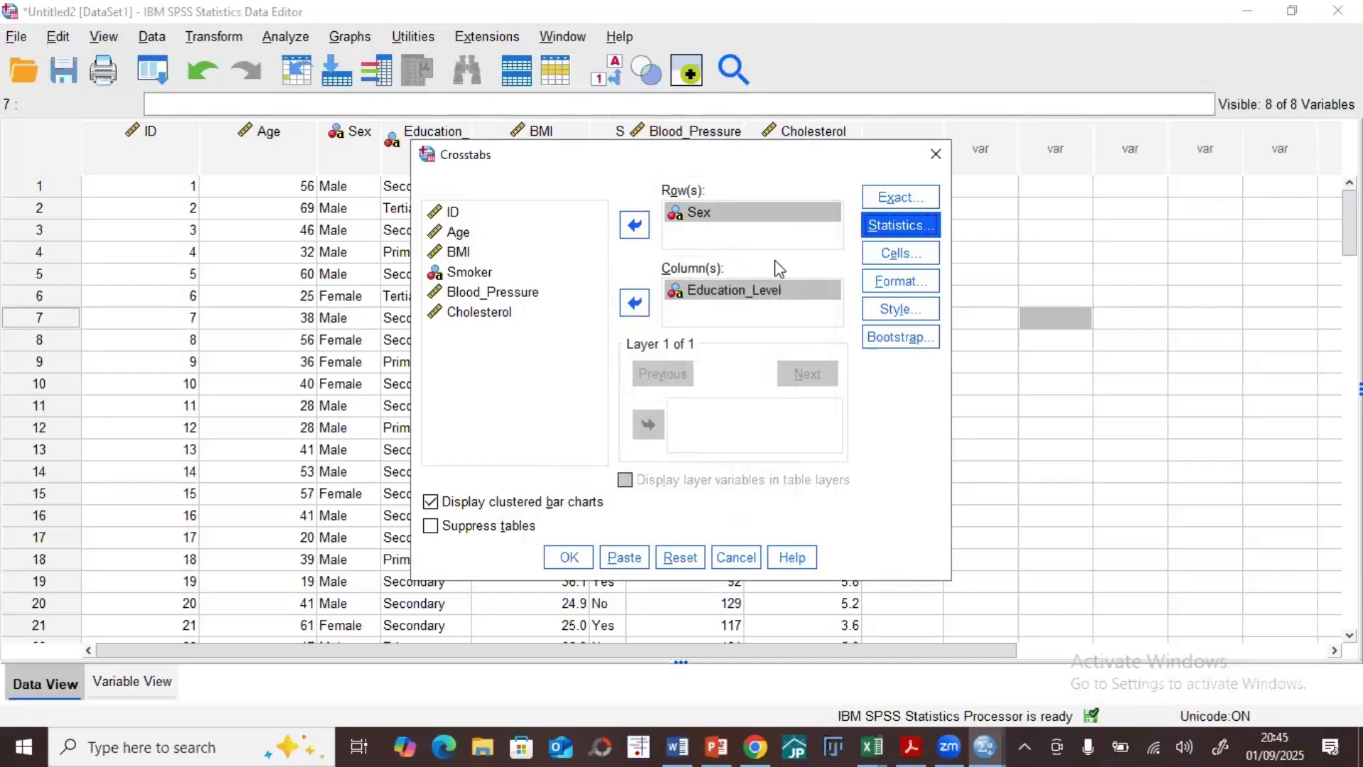
{"action": "left_click", "coordinate": [569, 557]}
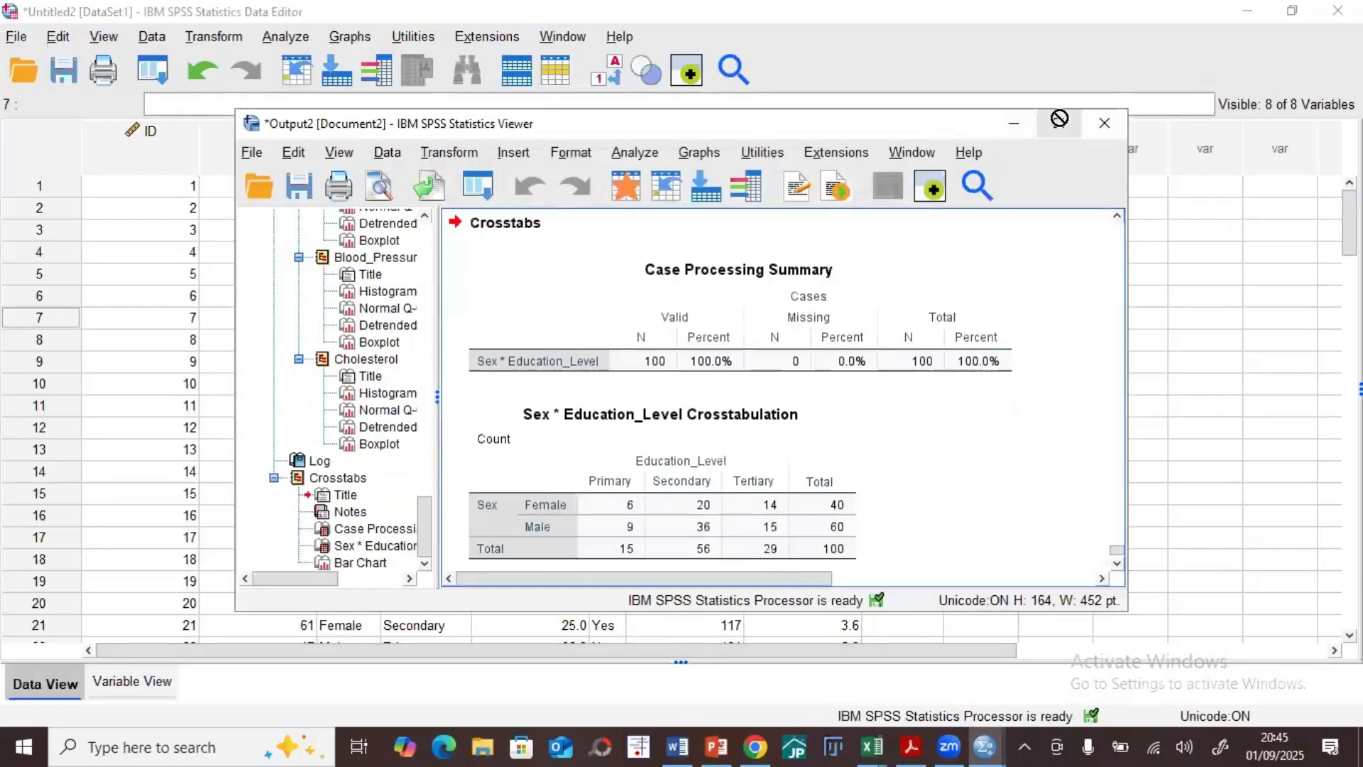
Step: Maximize the output window, review the Sex by Education_Level crosstabulation and its clustered bar chart, and minimize the window
{"action": "left_click", "coordinate": [1059, 123]}
{"action": "scroll", "coordinate": [633, 313], "scroll_direction": "down", "scroll_amount": 5}
{"action": "scroll", "coordinate": [605, 335], "scroll_direction": "up", "scroll_amount": 4}
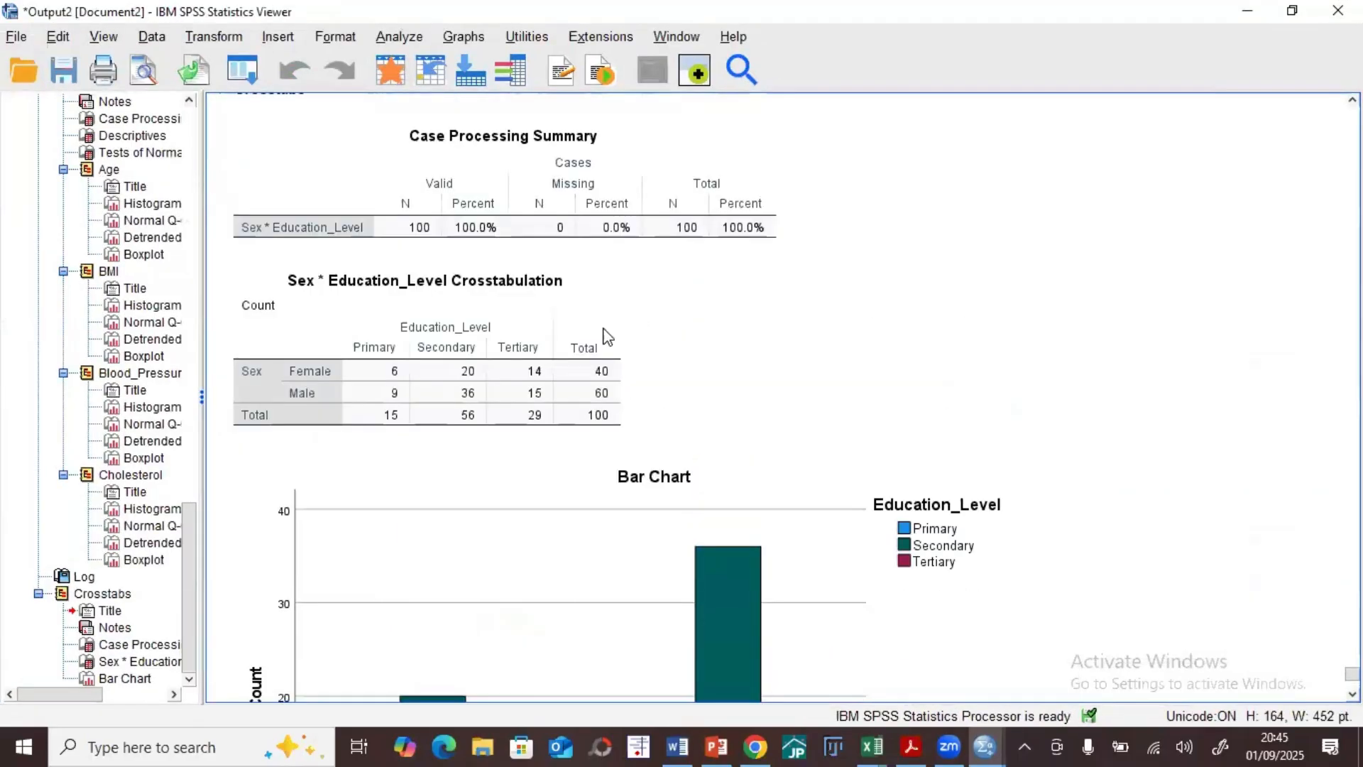
{"action": "left_click", "coordinate": [602, 336]}
{"action": "scroll", "coordinate": [497, 426], "scroll_direction": "up", "scroll_amount": 1}
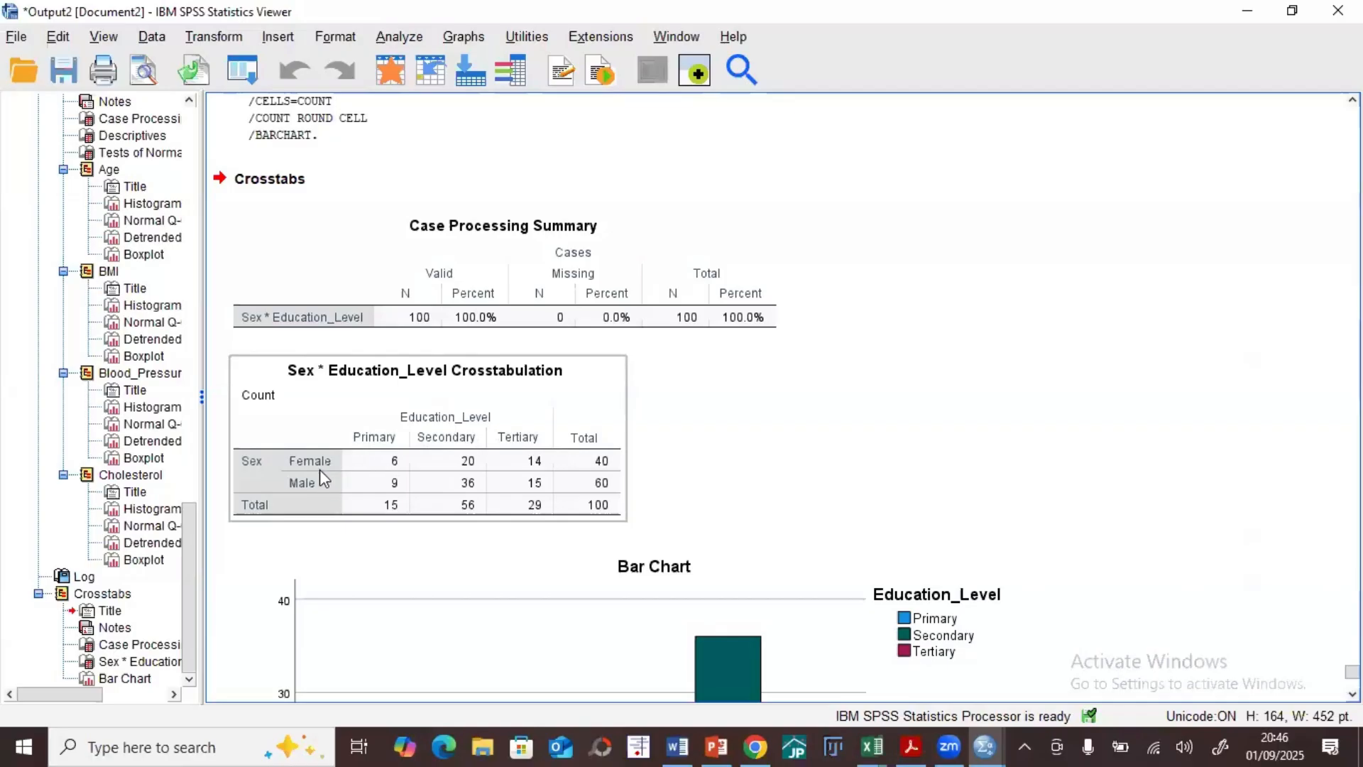
{"action": "scroll", "coordinate": [384, 500], "scroll_direction": "down", "scroll_amount": 5}
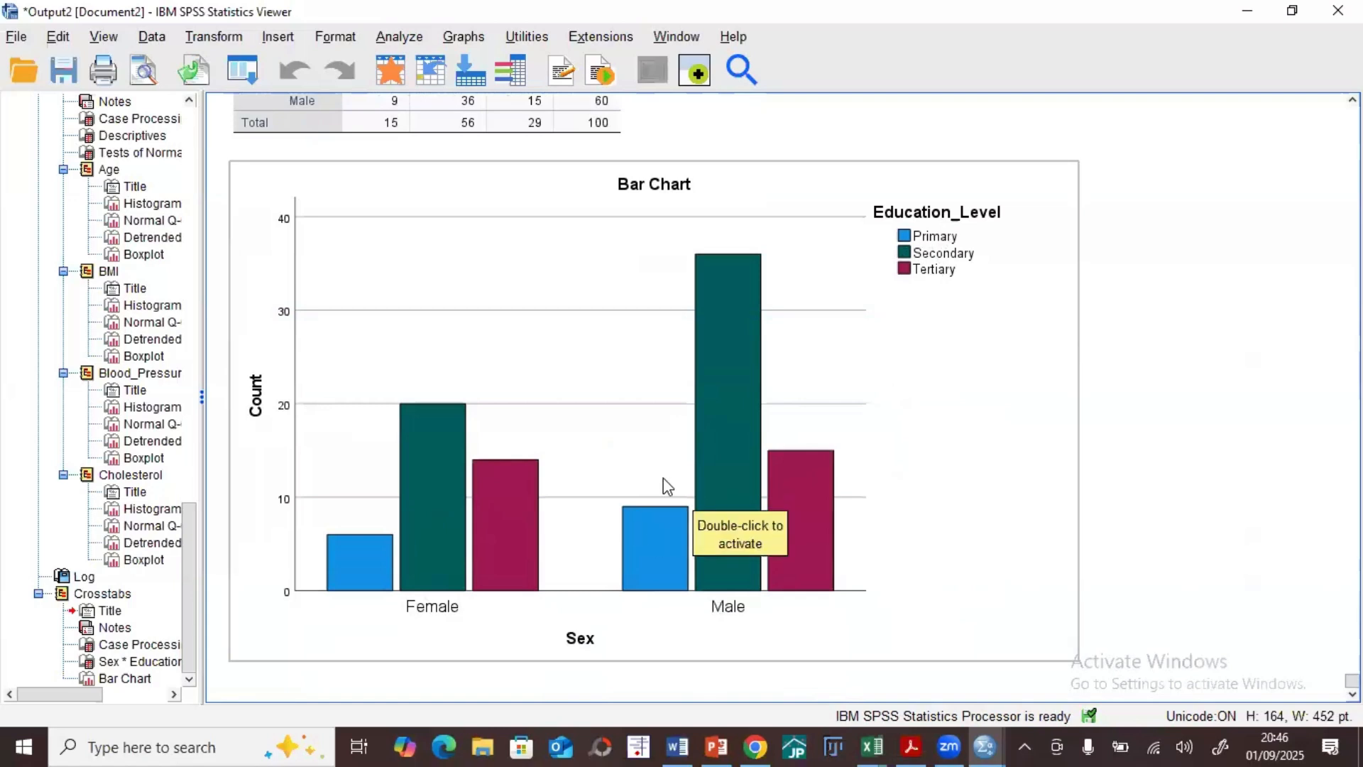
{"action": "left_click", "coordinate": [1247, 11]}
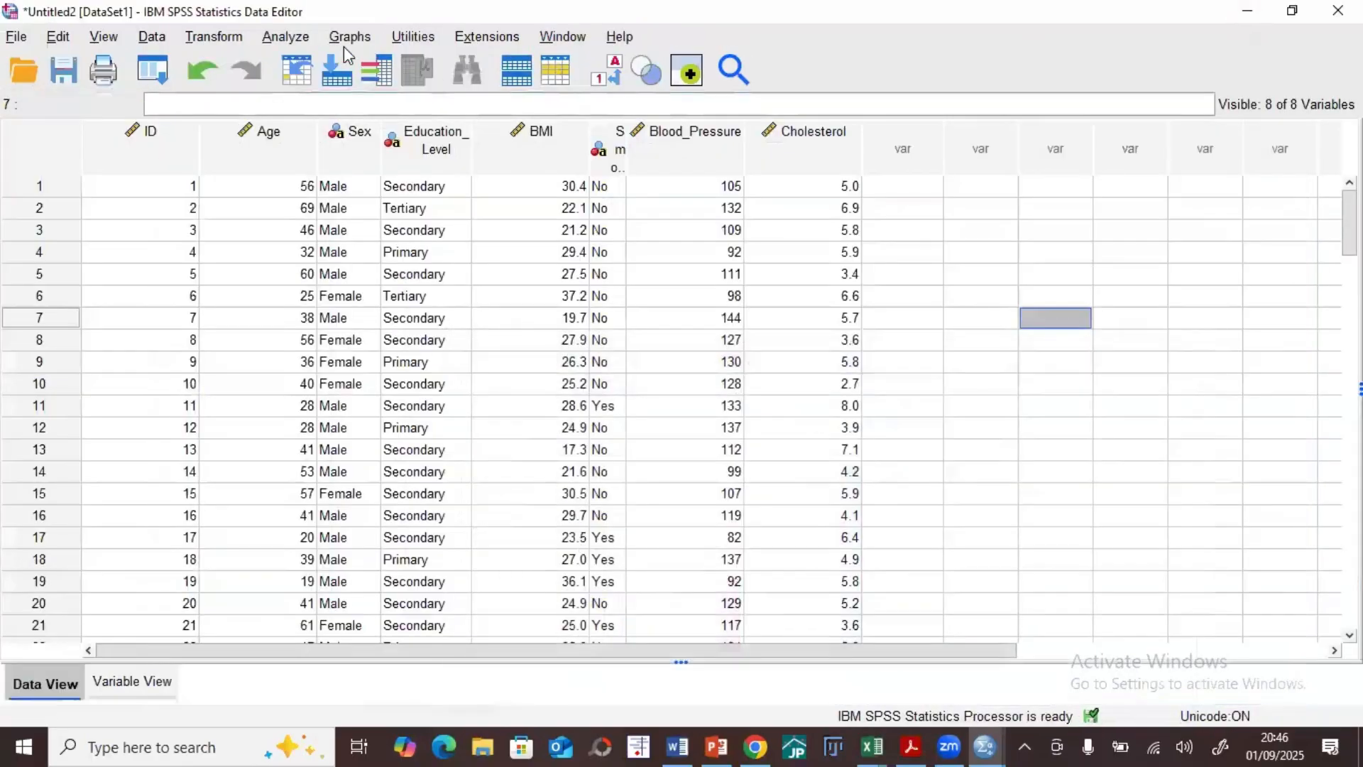
Step: Rerun Crosstabs with the variables swapped, using Education_Level for rows and Sex for columns
{"action": "left_click", "coordinate": [285, 37]}
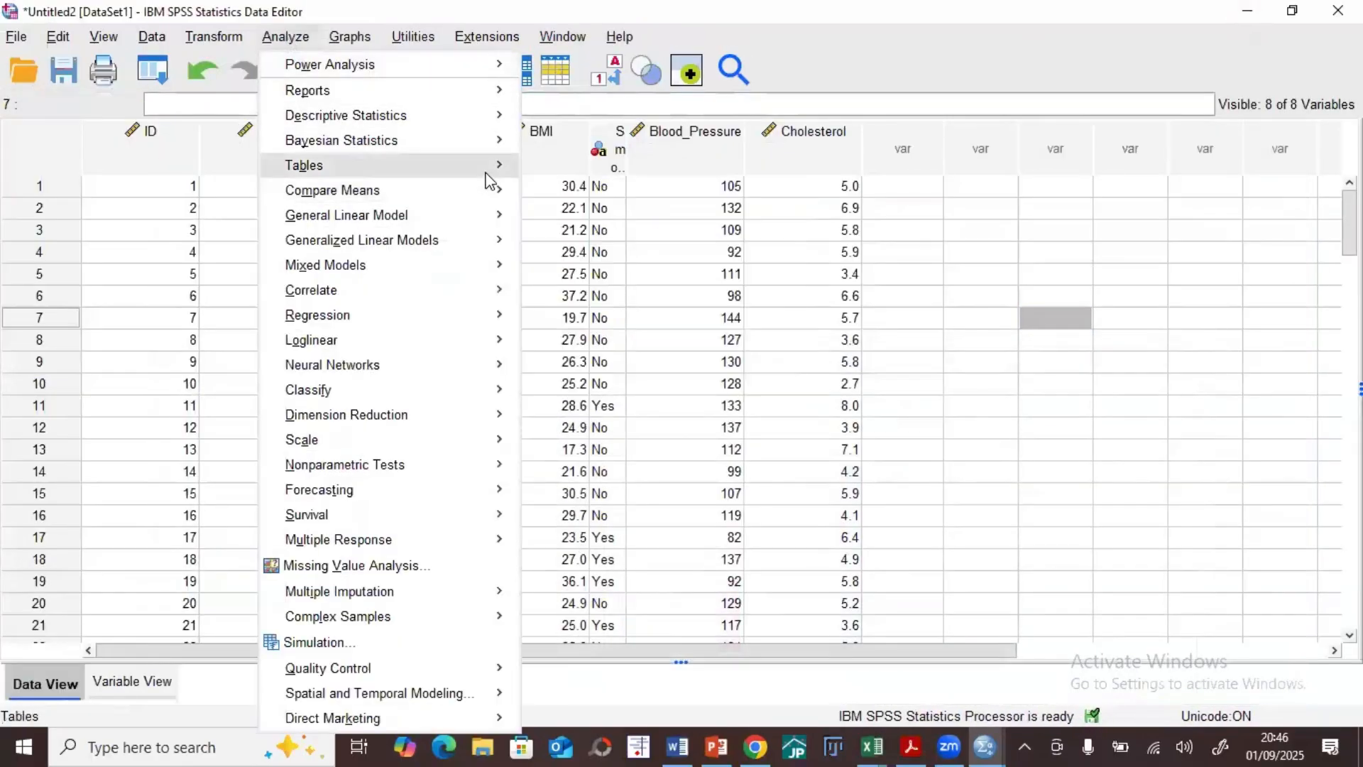
{"action": "mouse_move", "coordinate": [497, 115]}
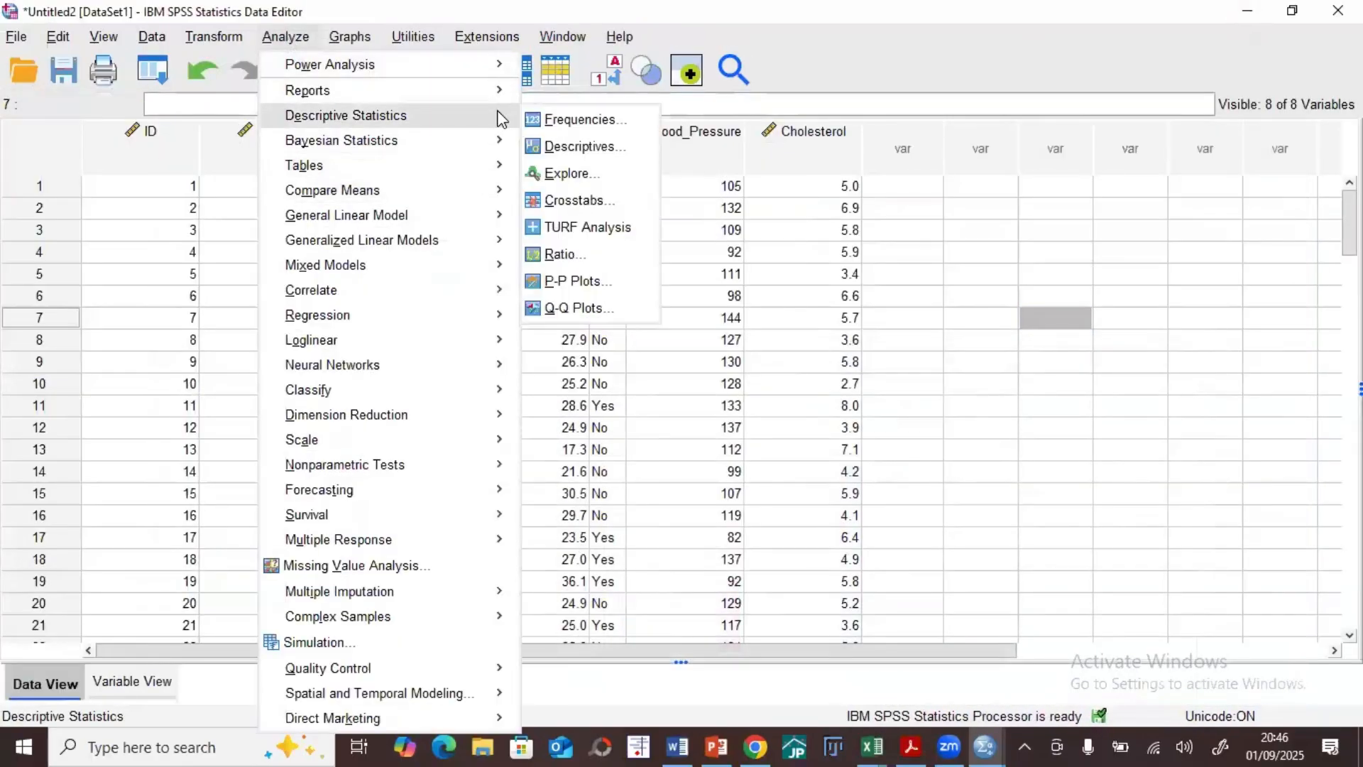
{"action": "left_click", "coordinate": [571, 201]}
{"action": "left_click", "coordinate": [683, 210]}
{"action": "left_click", "coordinate": [634, 225]}
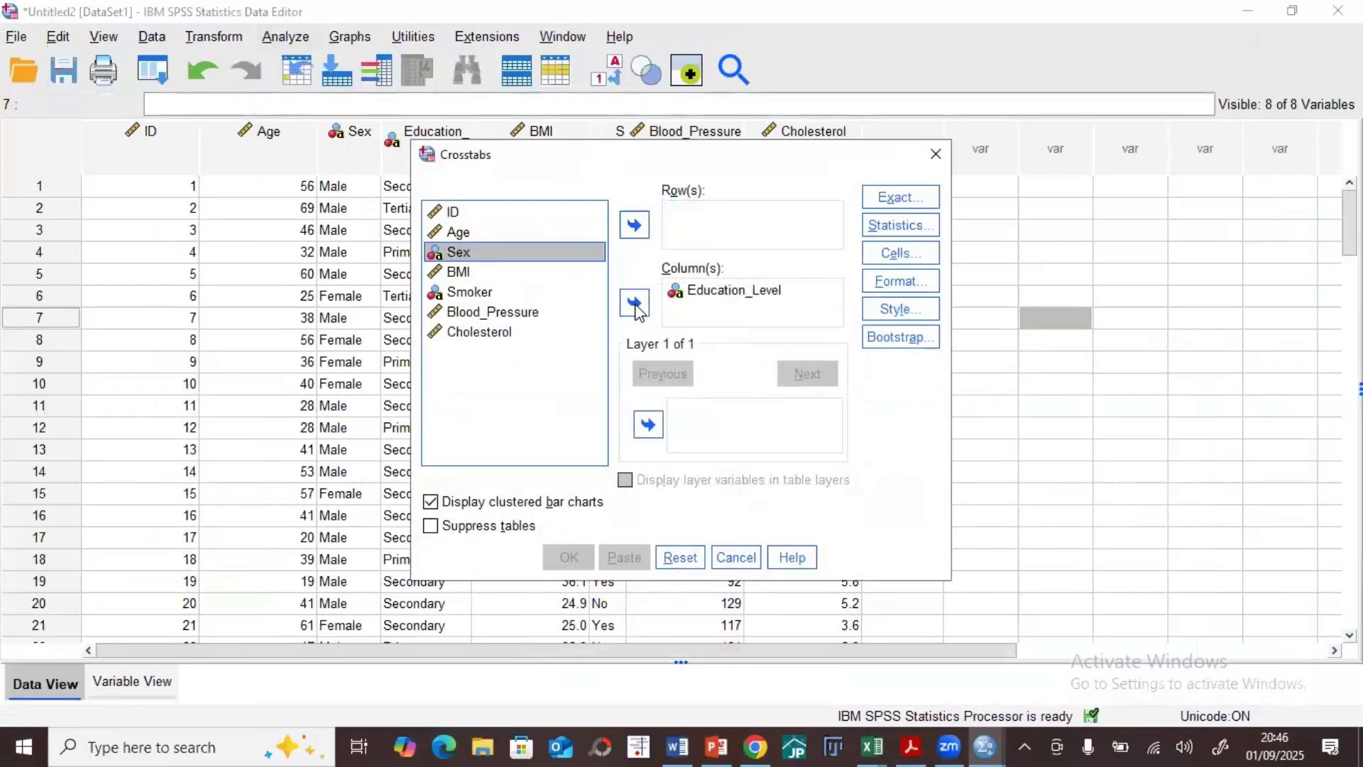
{"action": "left_click", "coordinate": [692, 297]}
{"action": "left_click", "coordinate": [634, 303]}
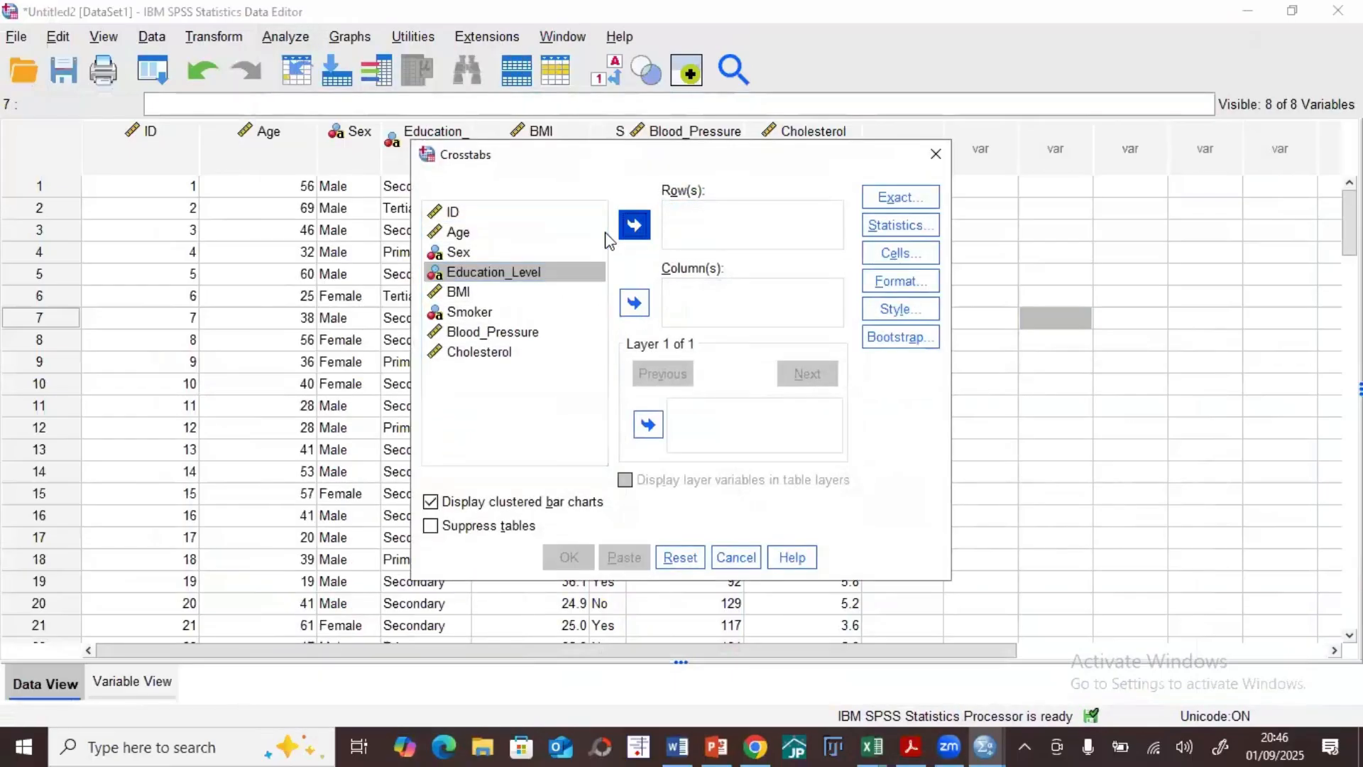
{"action": "left_click", "coordinate": [634, 225]}
{"action": "left_click", "coordinate": [634, 303]}
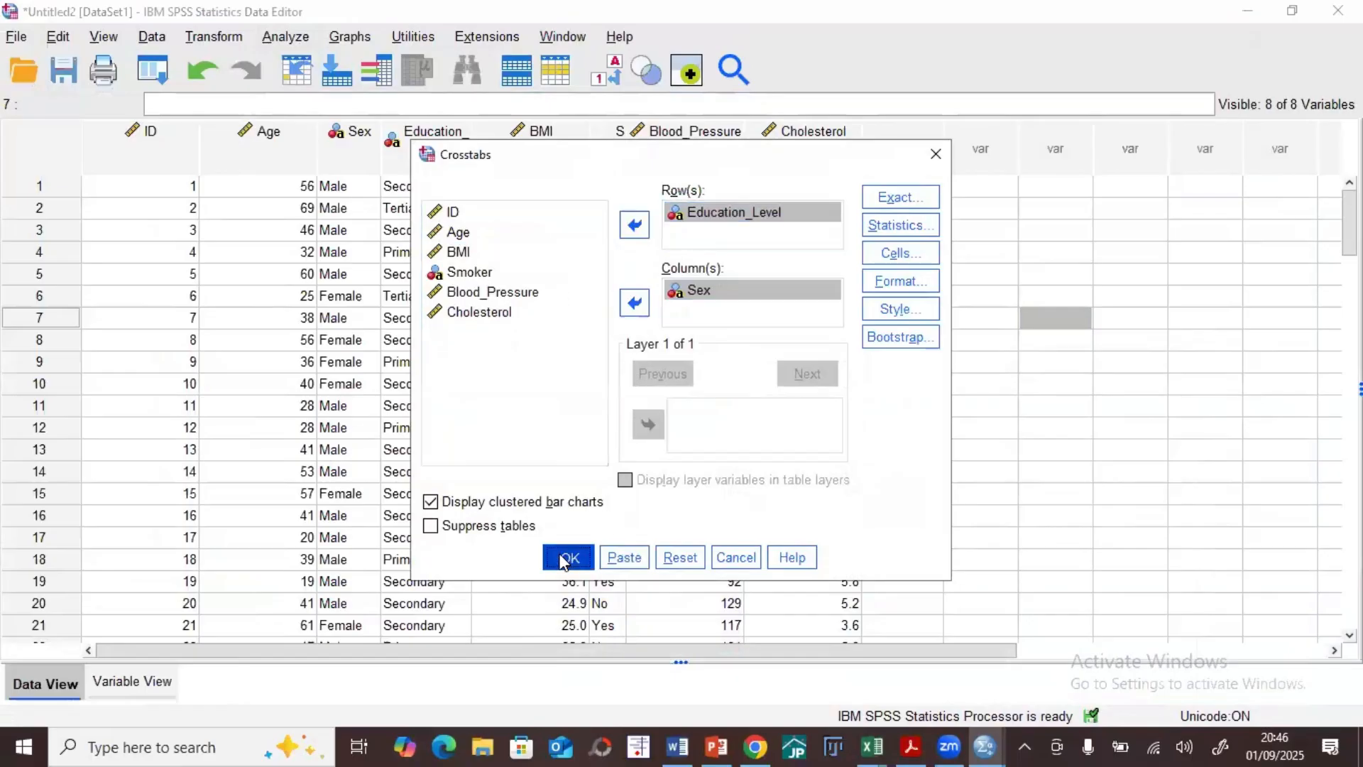
{"action": "left_click", "coordinate": [568, 556]}
Step: Maximize the output window, examine the Education_Level by Sex table and bar chart, and minimize the window
{"action": "left_click", "coordinate": [1059, 122]}
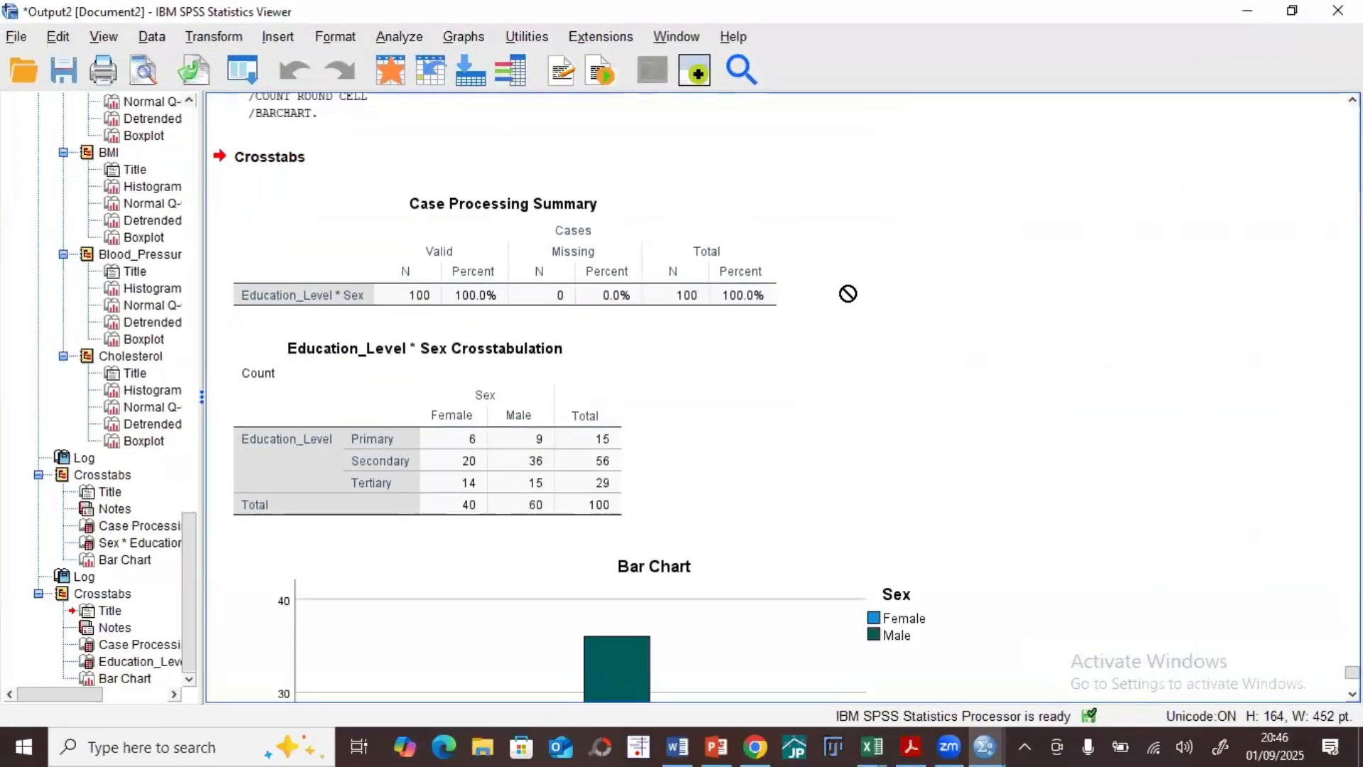
{"action": "scroll", "coordinate": [851, 294], "scroll_direction": "down", "scroll_amount": 5}
{"action": "scroll", "coordinate": [851, 294], "scroll_direction": "down", "scroll_amount": 1}
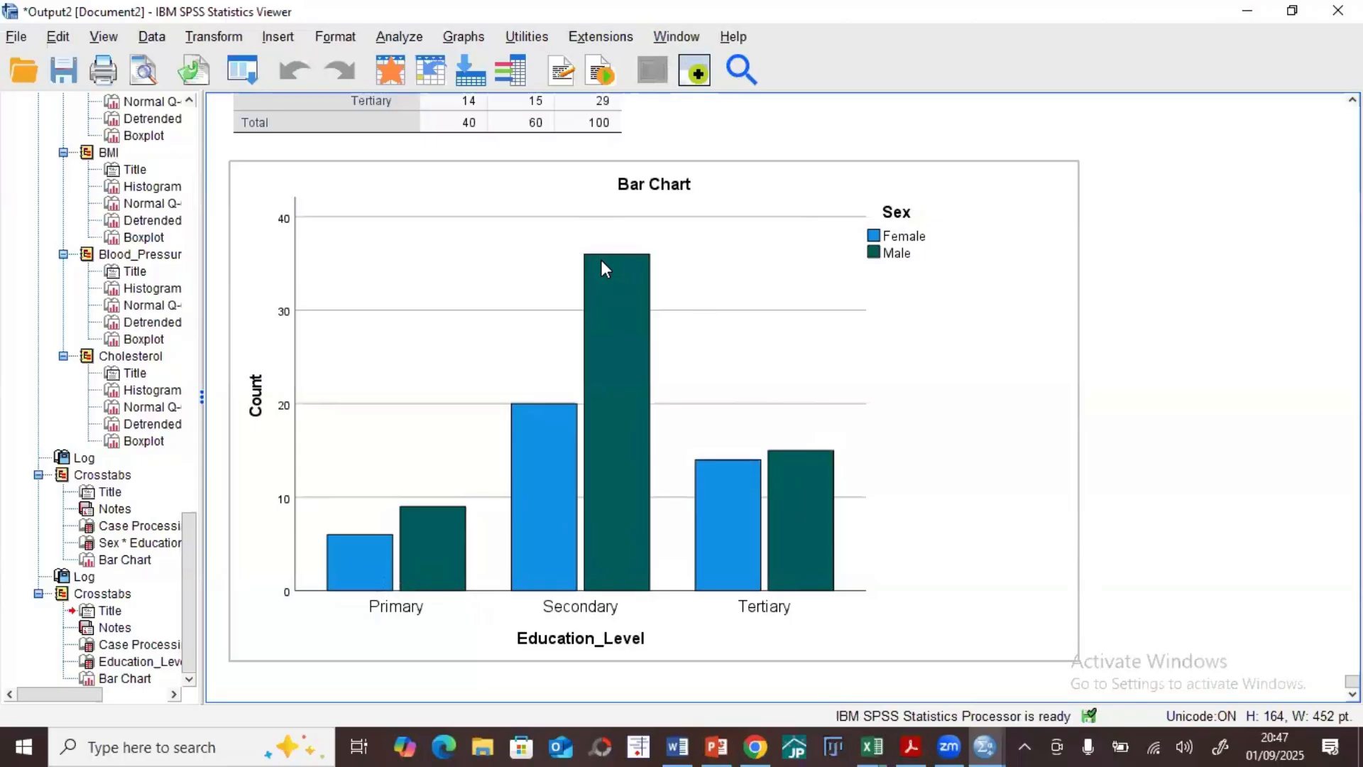
{"action": "left_click", "coordinate": [1251, 14]}
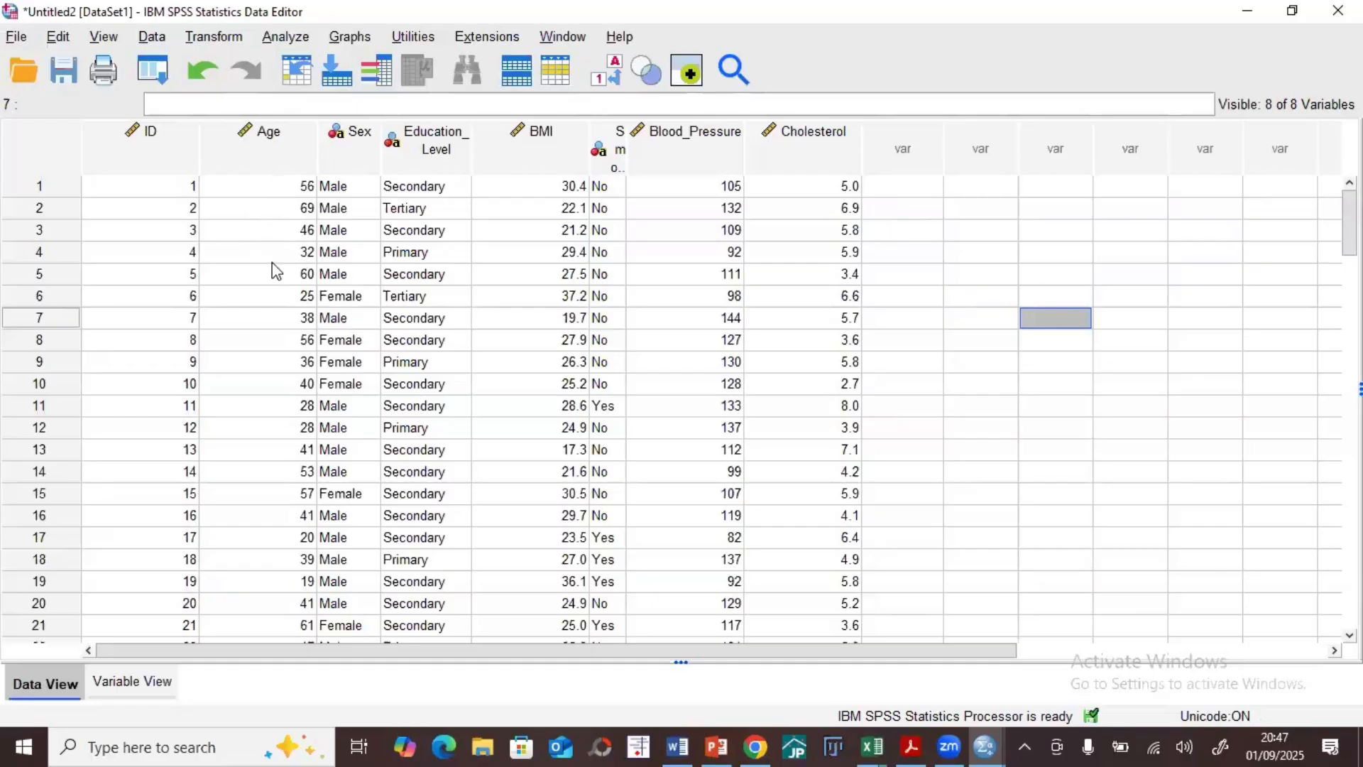
Step: Start a Recode into Different Variables transformation with Age as the input variable
{"action": "left_click", "coordinate": [273, 145]}
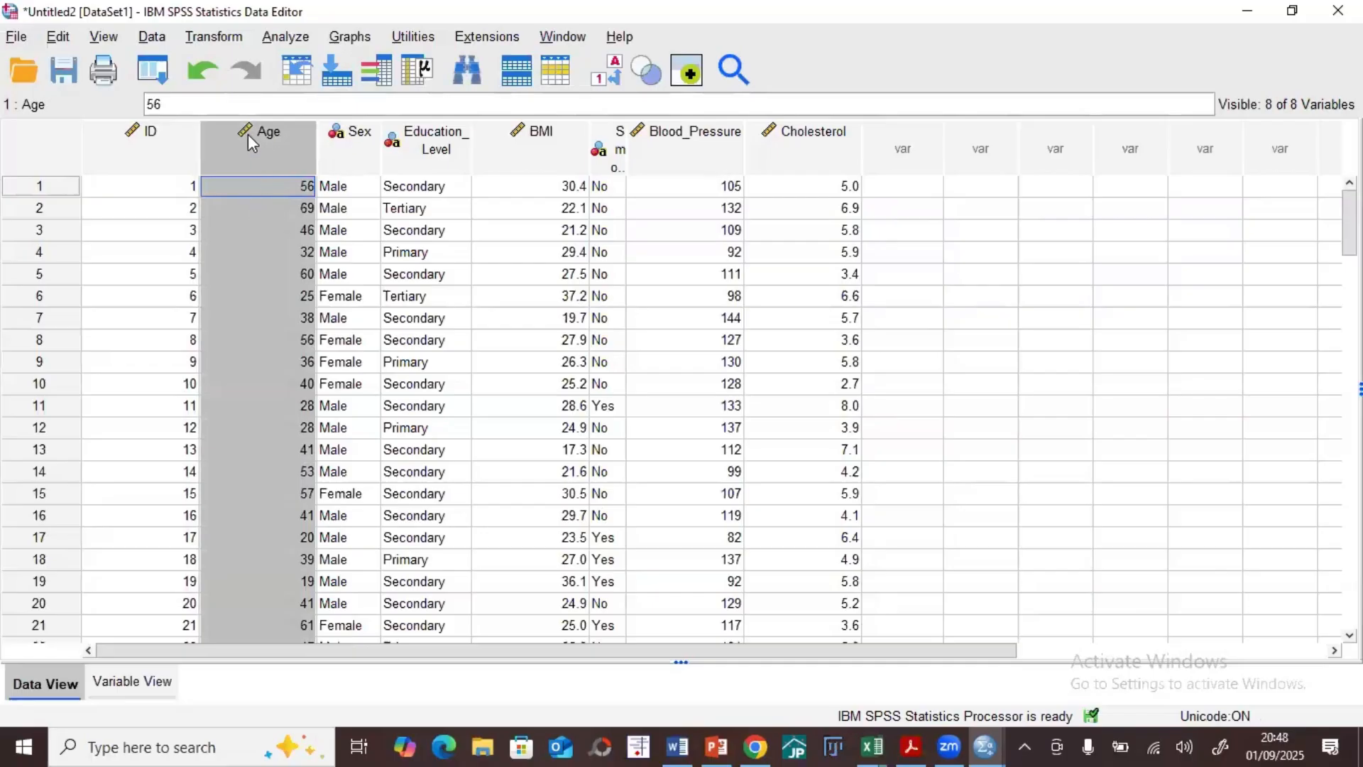
{"action": "mouse_move", "coordinate": [248, 134]}
{"action": "left_click", "coordinate": [214, 40]}
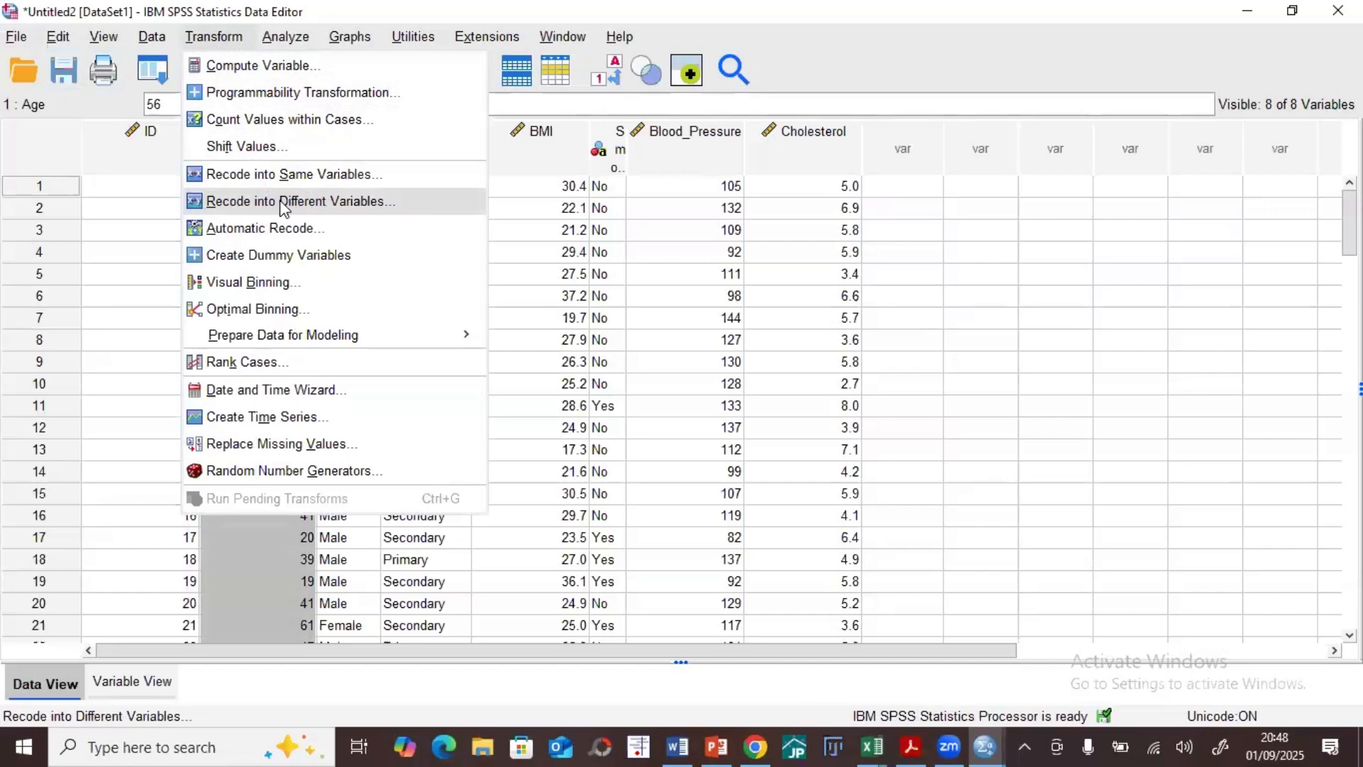
{"action": "left_click", "coordinate": [131, 275]}
{"action": "left_click", "coordinate": [214, 36]}
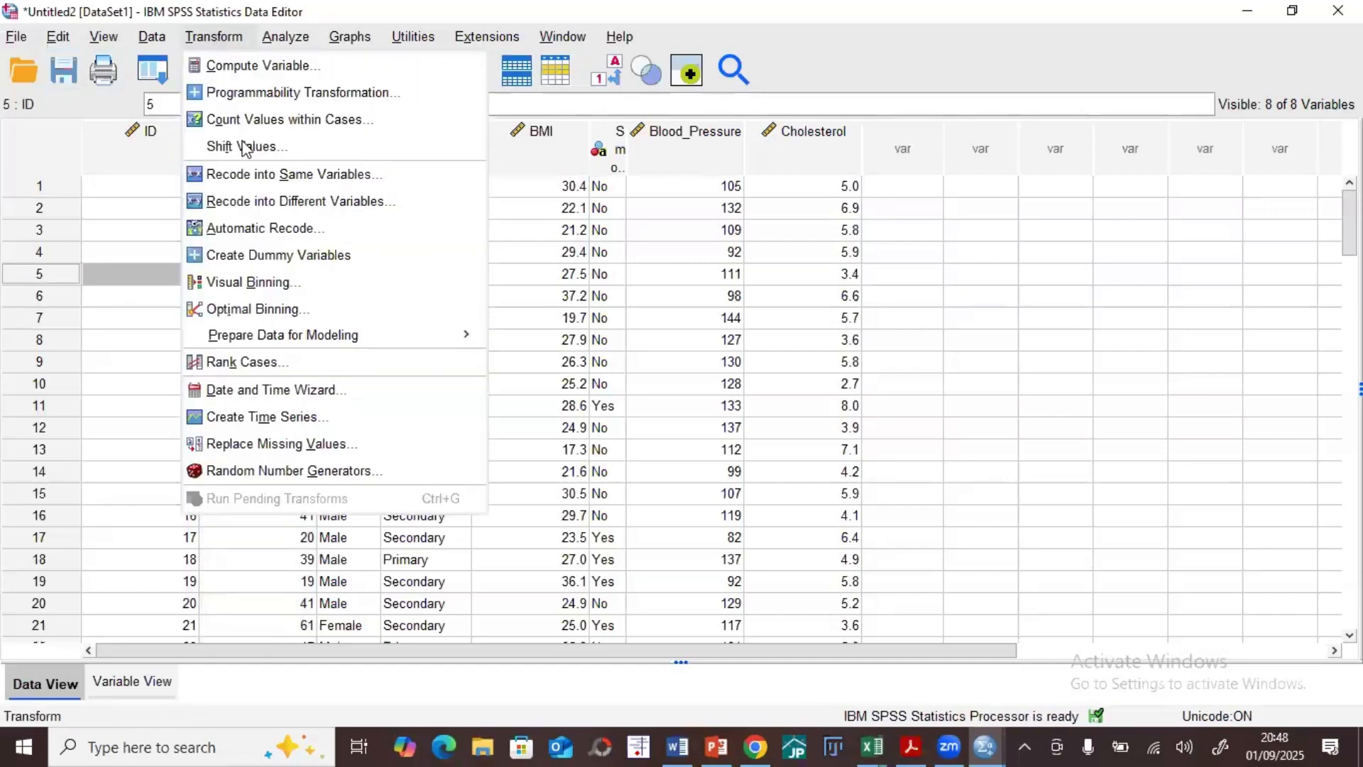
{"action": "left_click", "coordinate": [296, 206]}
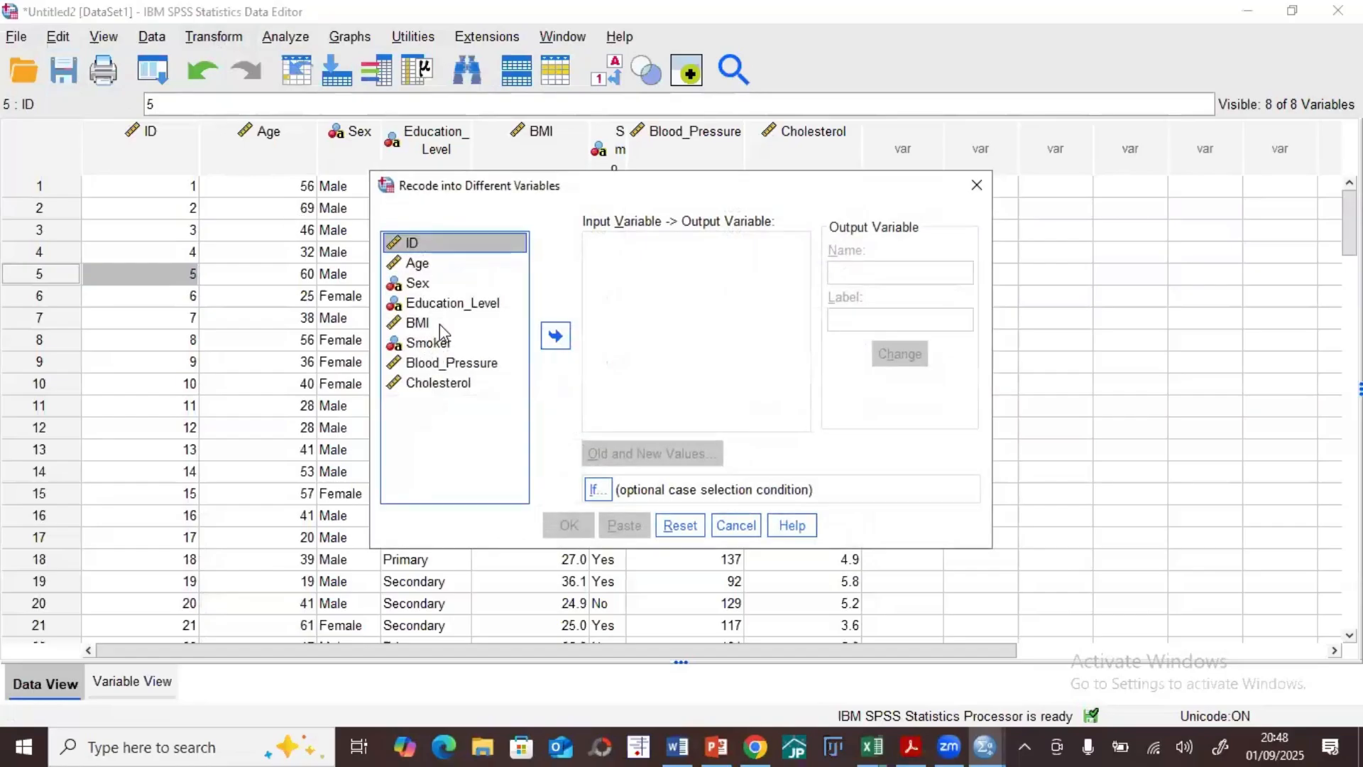
{"action": "left_click", "coordinate": [417, 263]}
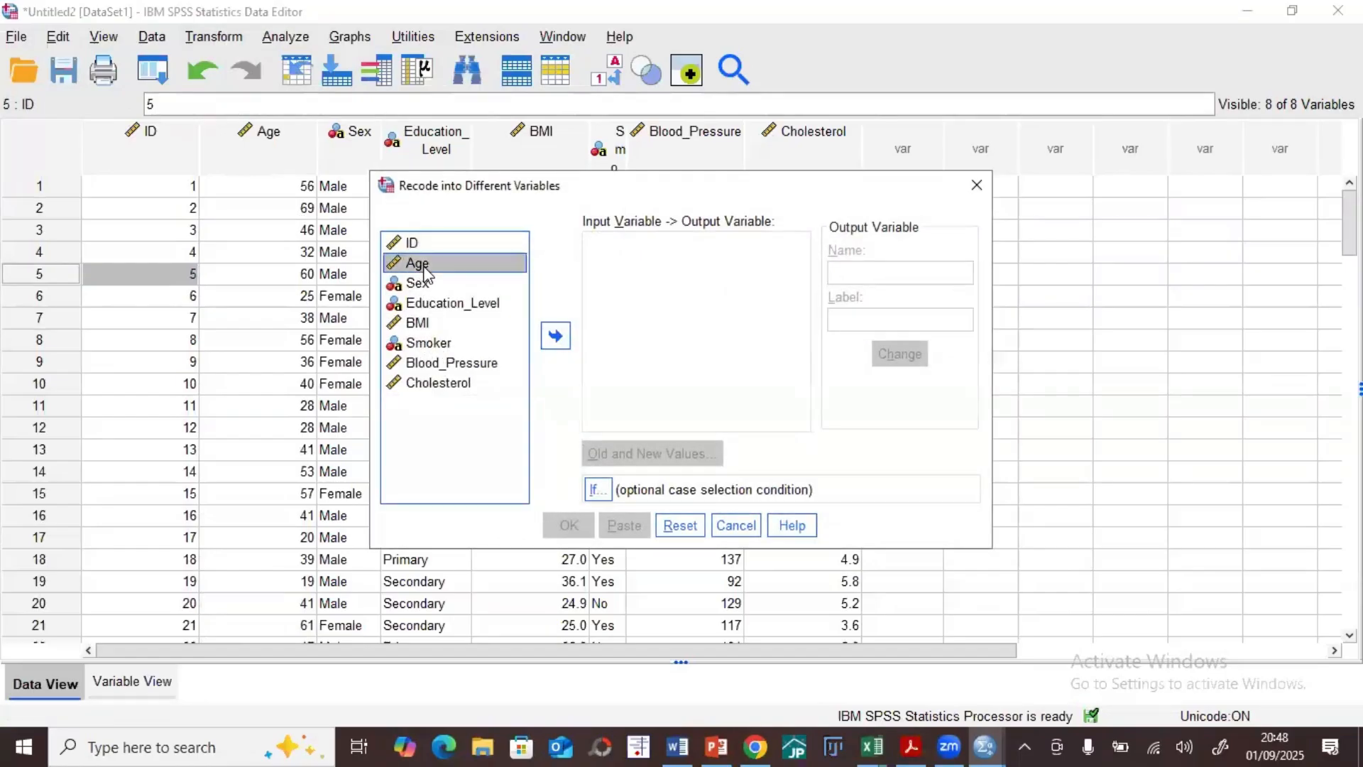
{"action": "left_click", "coordinate": [563, 347]}
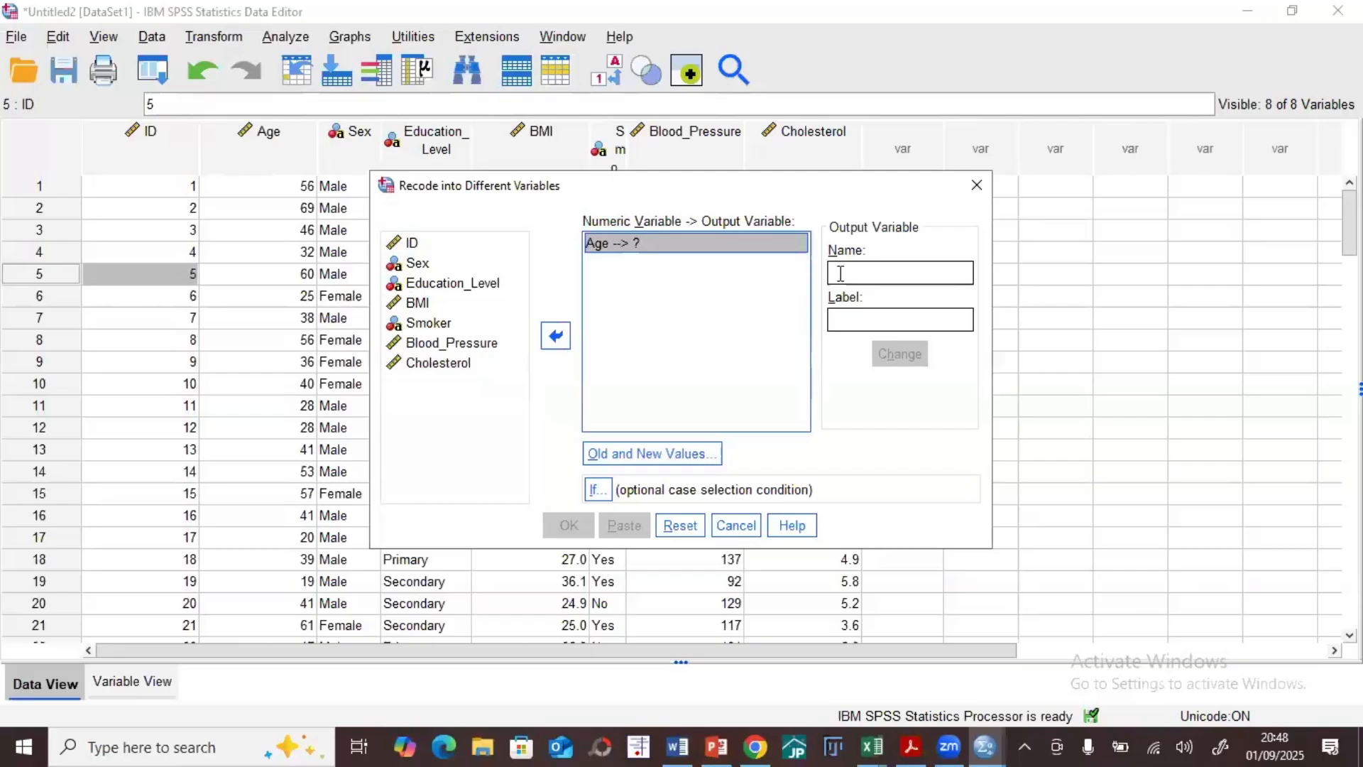
Step: Name the recoded output variable AgeCat, label it AgeCat, and apply the change
{"action": "left_click", "coordinate": [864, 271]}
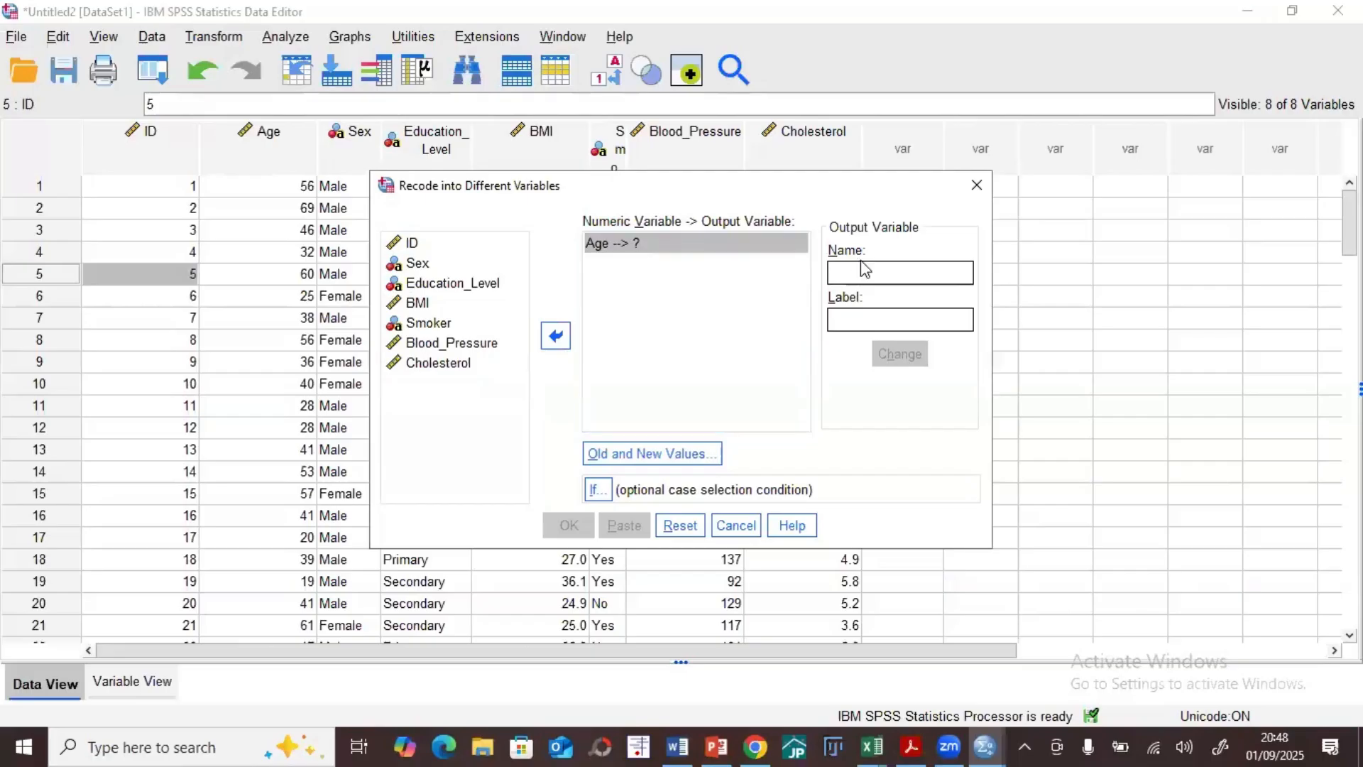
{"action": "type", "text": "Ag"}
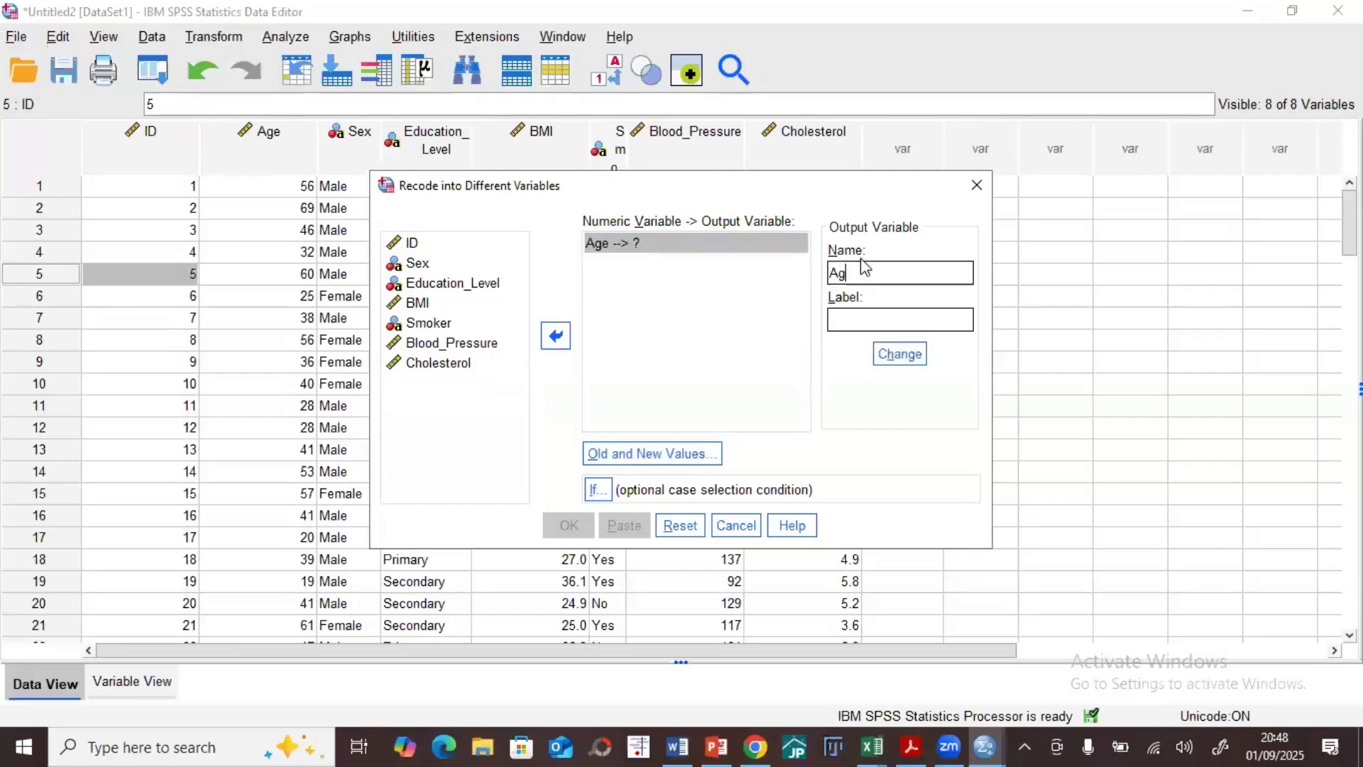
{"action": "type", "text": "eCat"}
{"action": "left_click", "coordinate": [877, 327]}
{"action": "type", "text": "AgeCat"}
{"action": "left_click", "coordinate": [900, 353]}
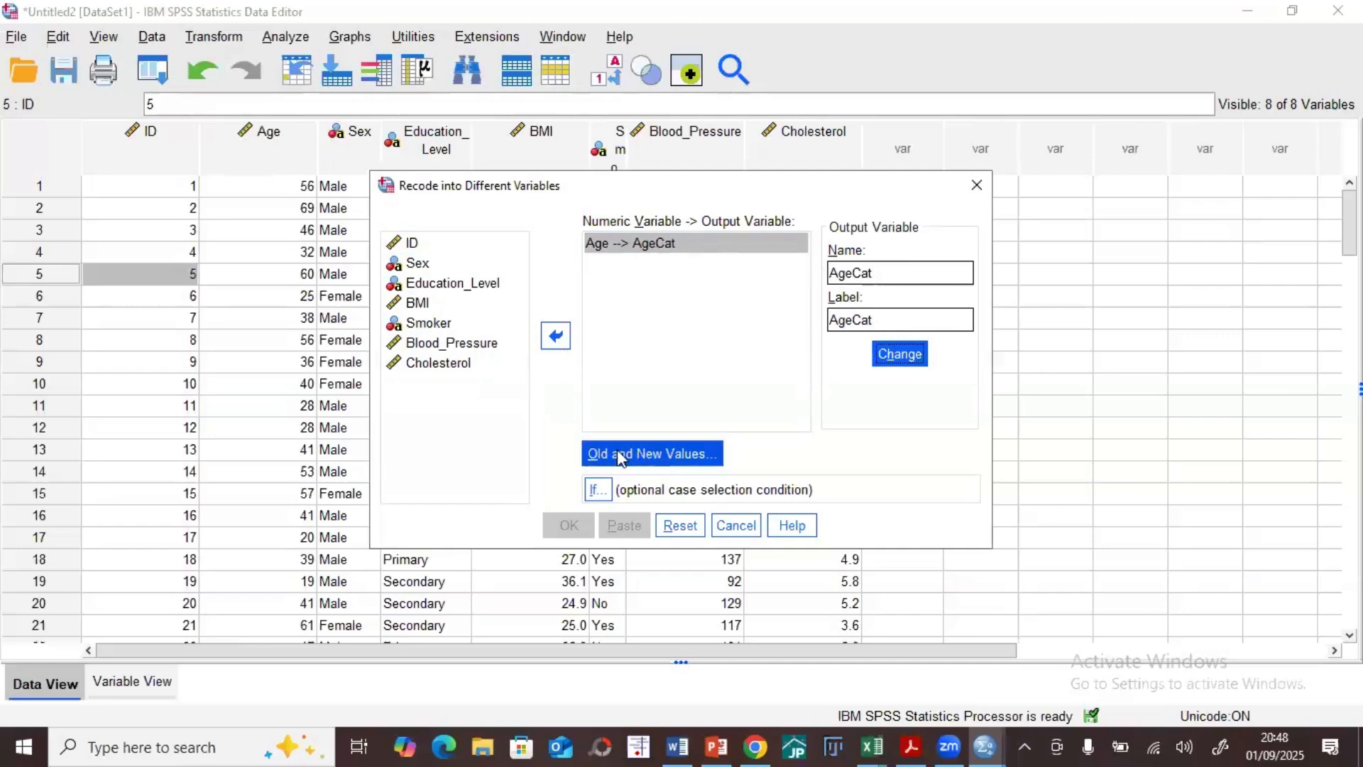
Step: Define the first old-to-new value rule for the recode, mapping the Age range 0 through 10 to 1
{"action": "left_click", "coordinate": [651, 458]}
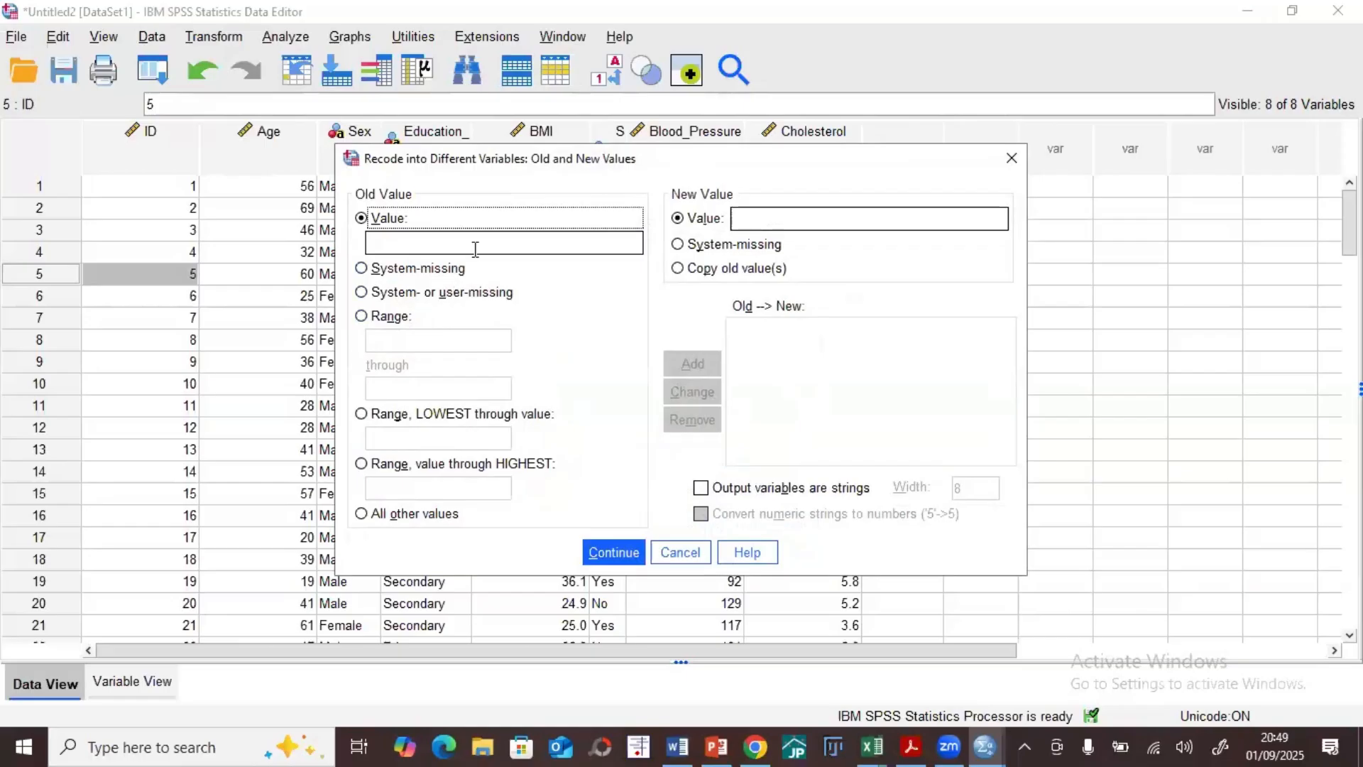
{"action": "left_click", "coordinate": [383, 317]}
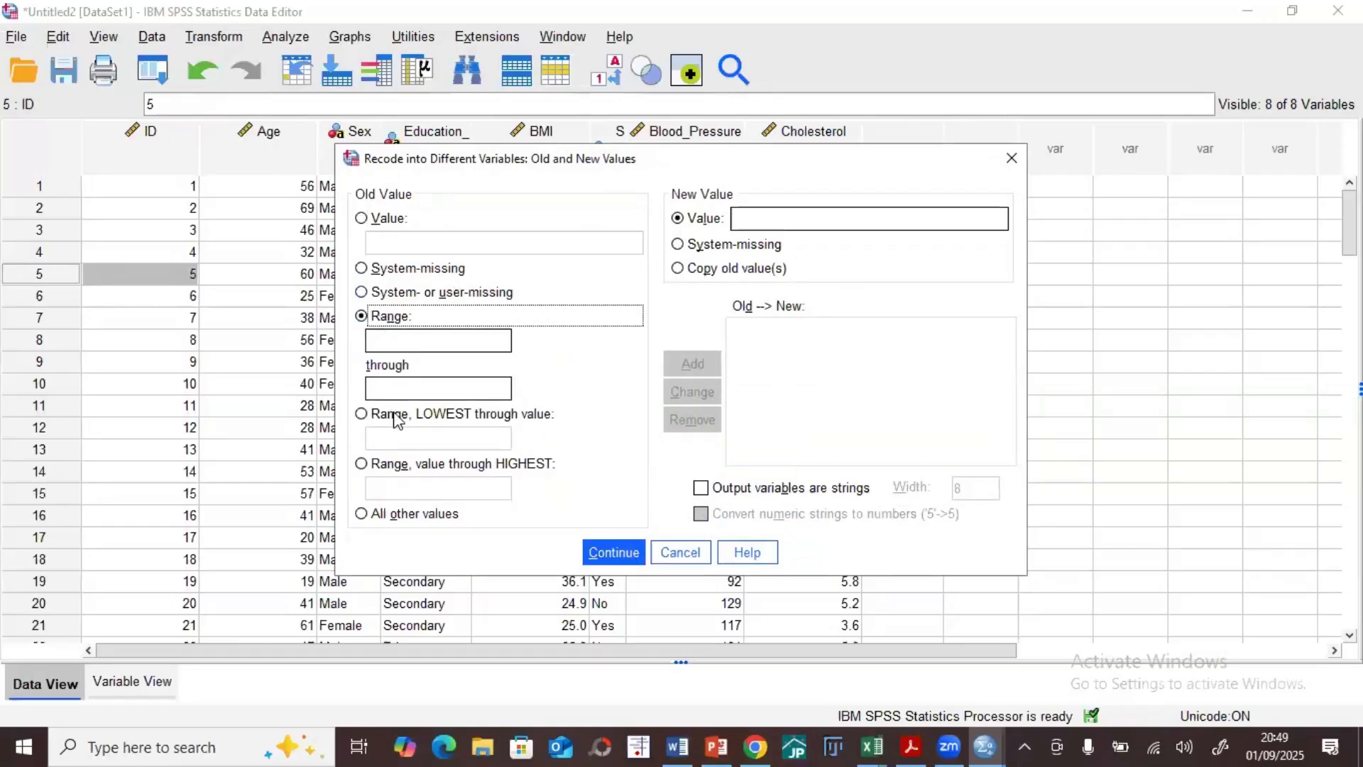
{"action": "left_click", "coordinate": [395, 340]}
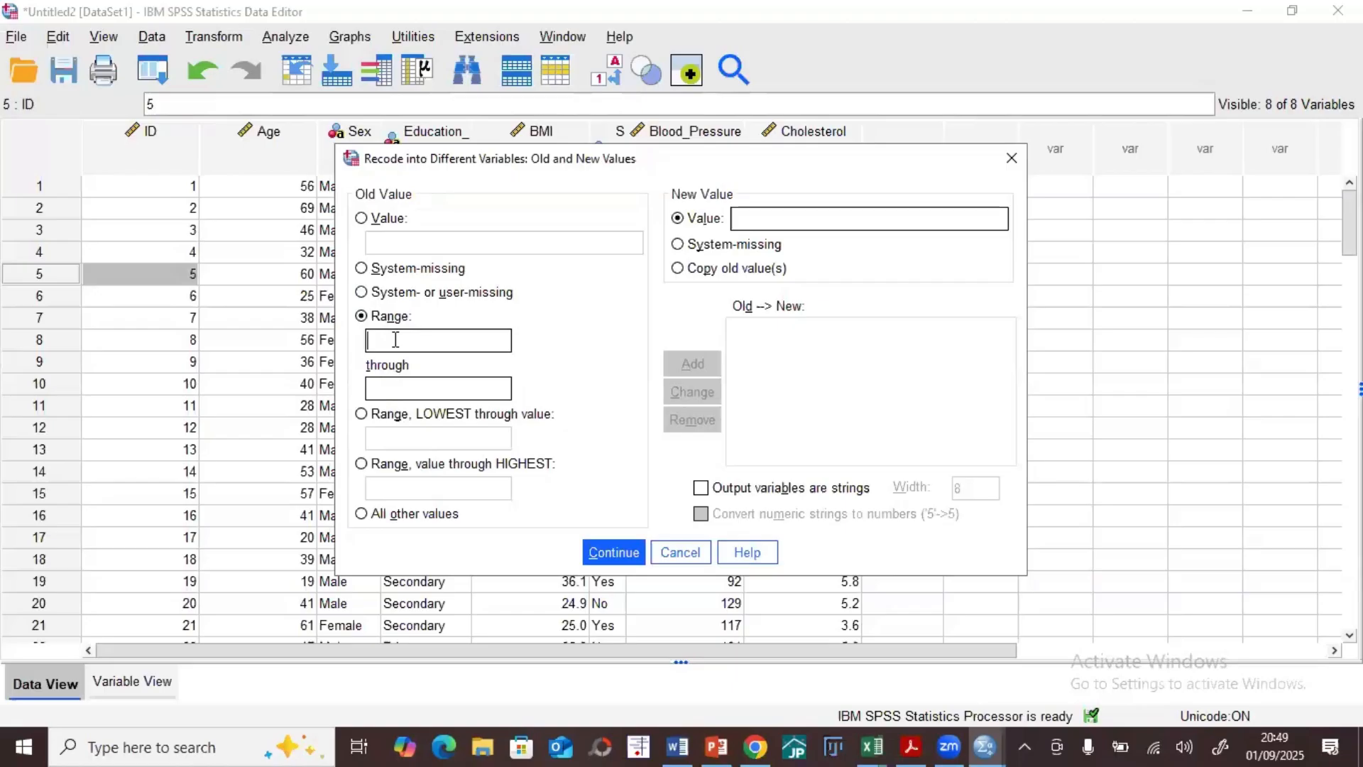
{"action": "type", "text": "0"}
{"action": "left_click", "coordinate": [406, 387]}
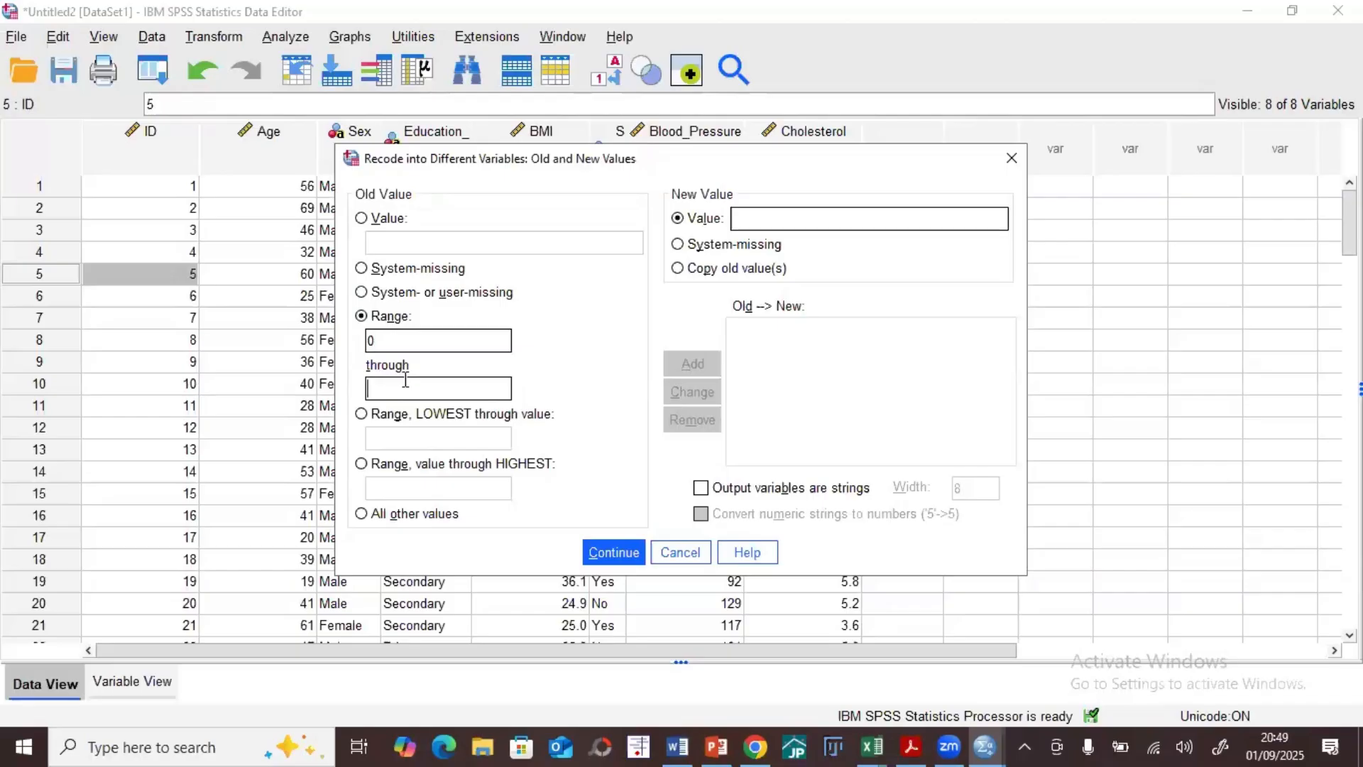
{"action": "type", "text": "10"}
{"action": "left_click", "coordinate": [760, 218]}
{"action": "type", "text": "1"}
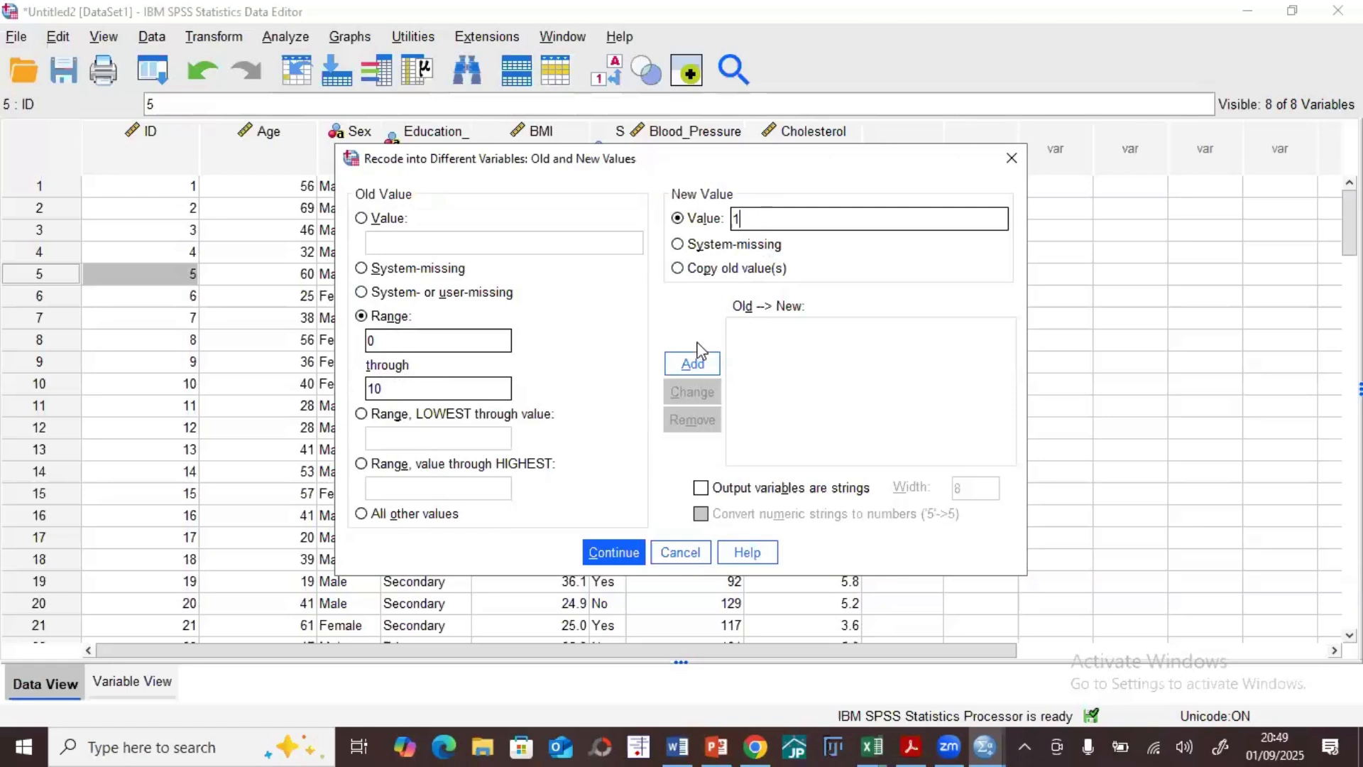
{"action": "left_click", "coordinate": [692, 365]}
Step: Add a recode rule that maps the Age range 11 through 20 to 2
{"action": "left_click", "coordinate": [396, 335]}
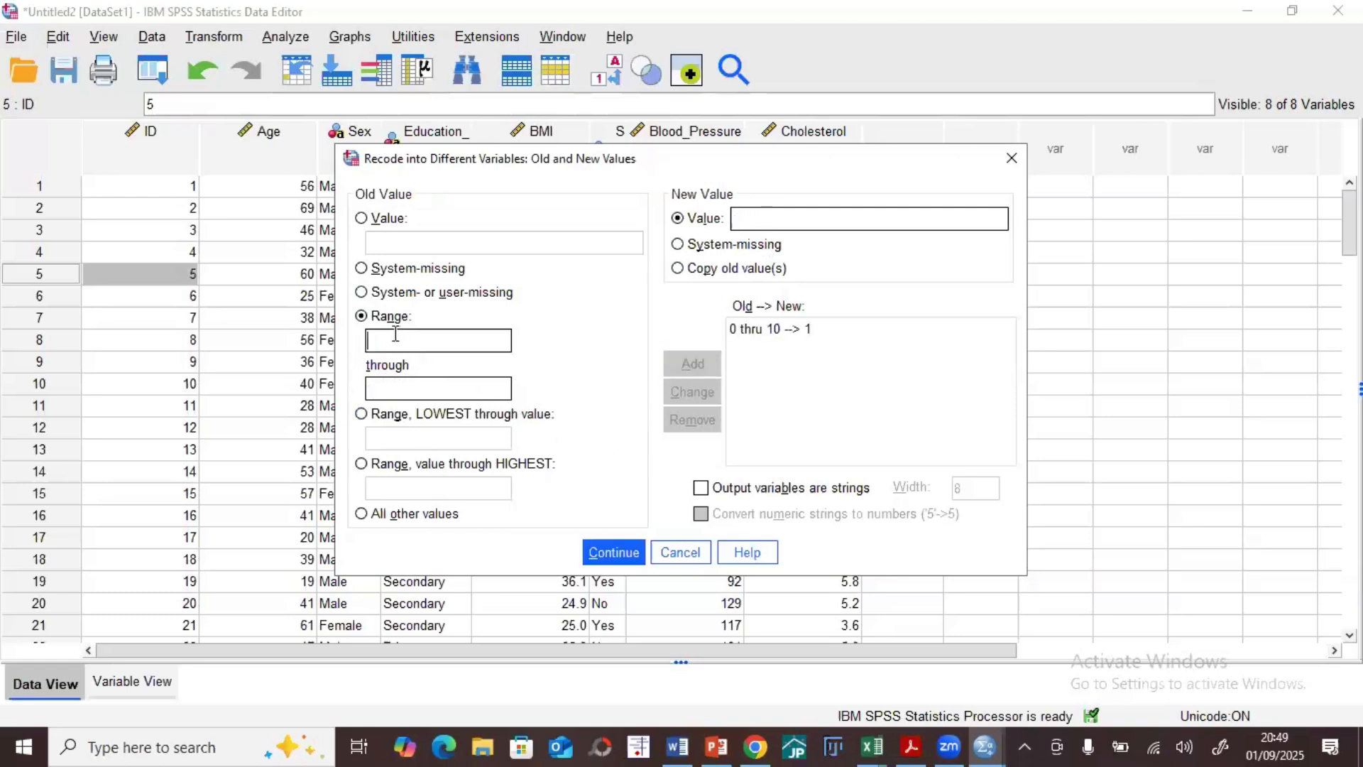
{"action": "type", "text": "11"}
{"action": "left_click", "coordinate": [394, 387]}
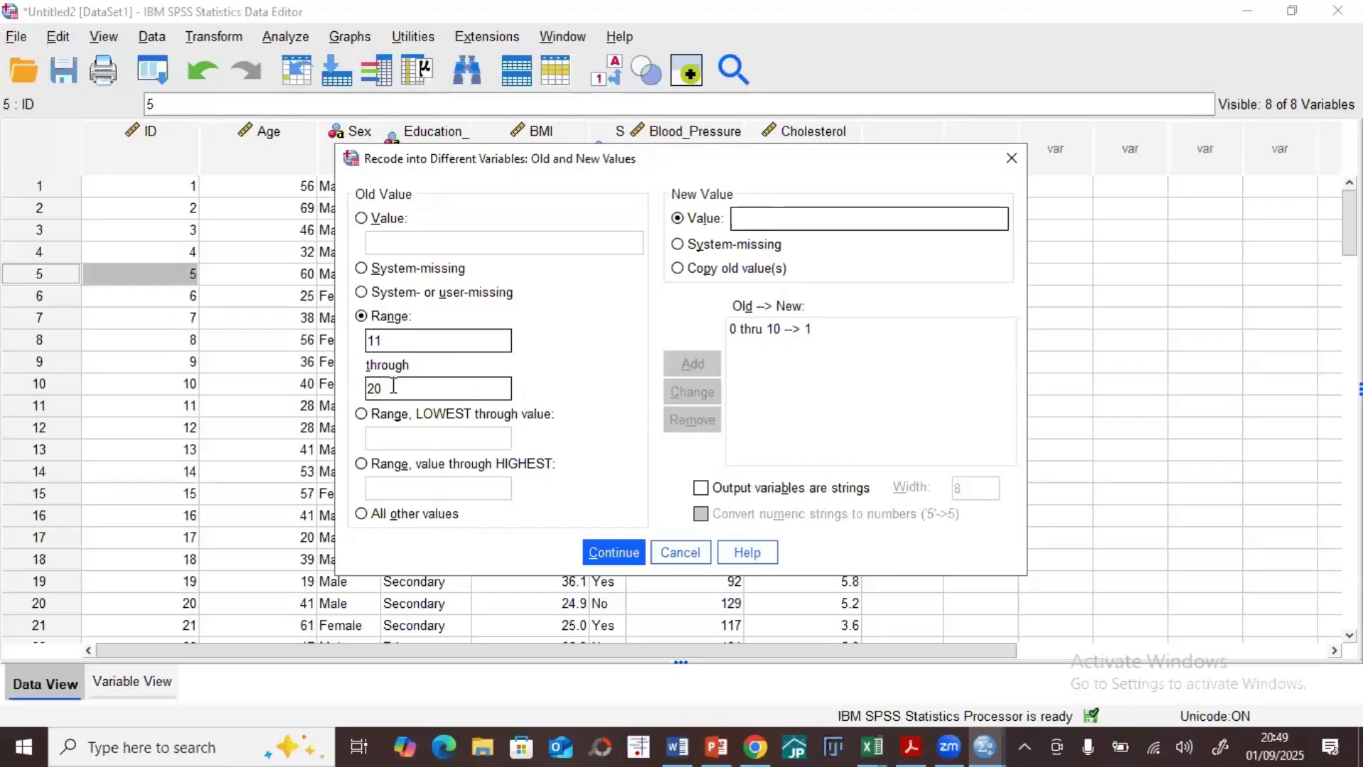
{"action": "left_click", "coordinate": [750, 217]}
{"action": "type", "text": "2"}
{"action": "left_click", "coordinate": [683, 366]}
Step: Add a recode rule that maps the Age range 21 through 30 to 3
{"action": "left_click", "coordinate": [431, 340]}
{"action": "type", "text": "30"}
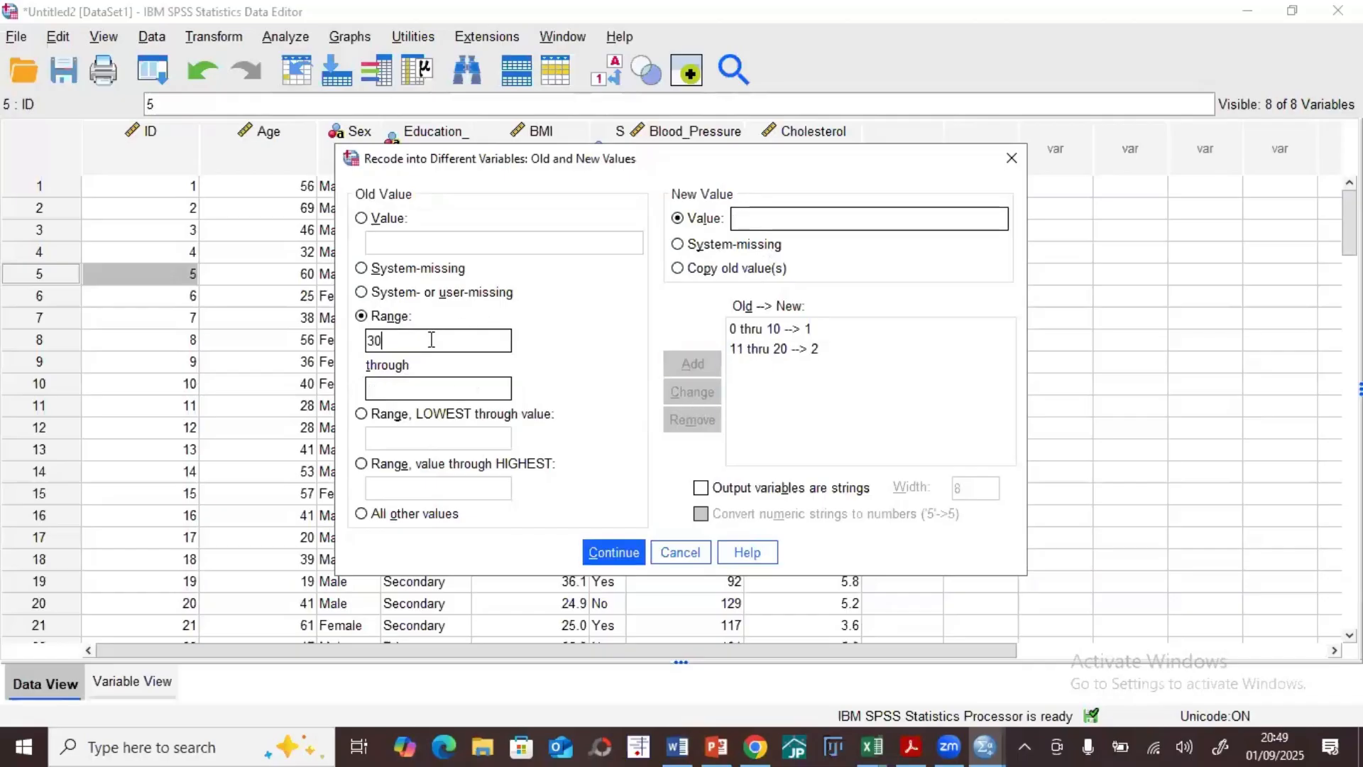
{"action": "key", "text": "BackSpace"}
{"action": "type", "text": "21"}
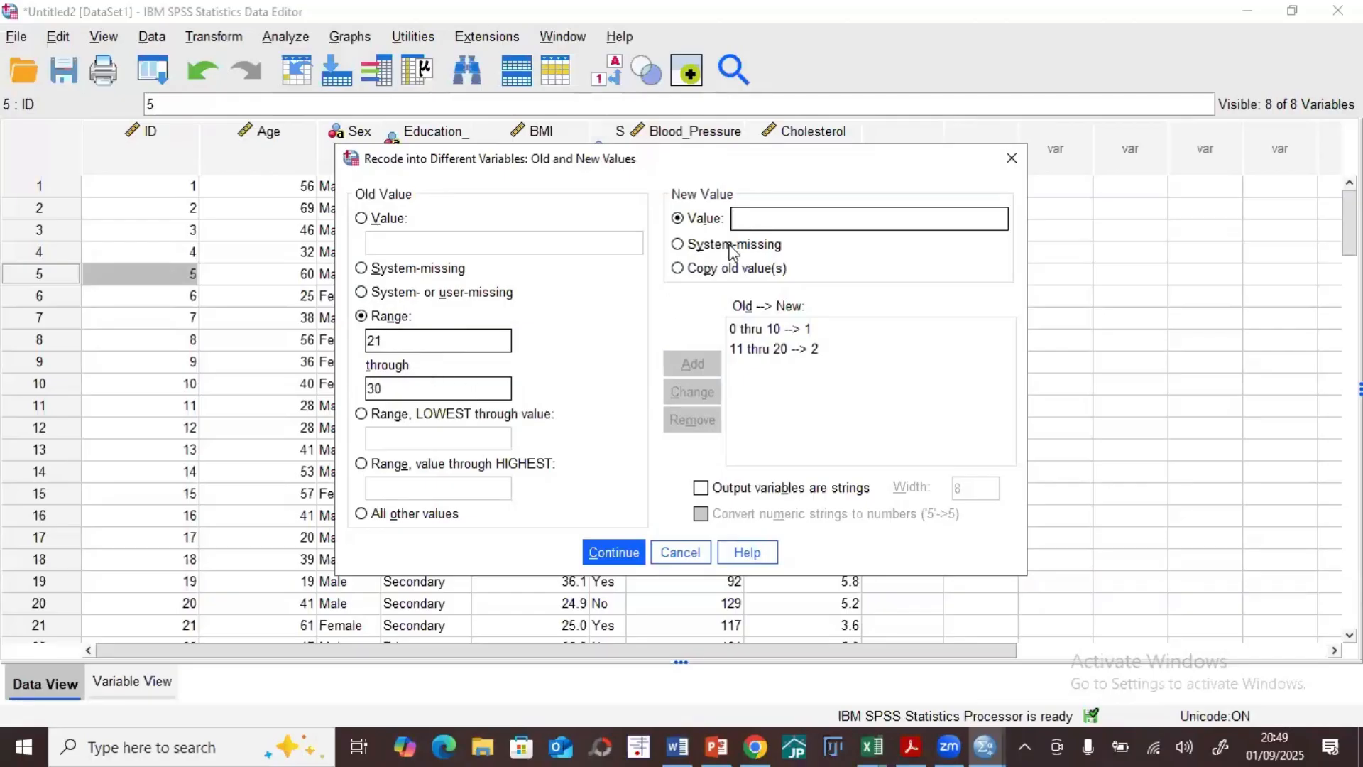
{"action": "left_click", "coordinate": [779, 222]}
{"action": "type", "text": "3"}
{"action": "left_click", "coordinate": [672, 368]}
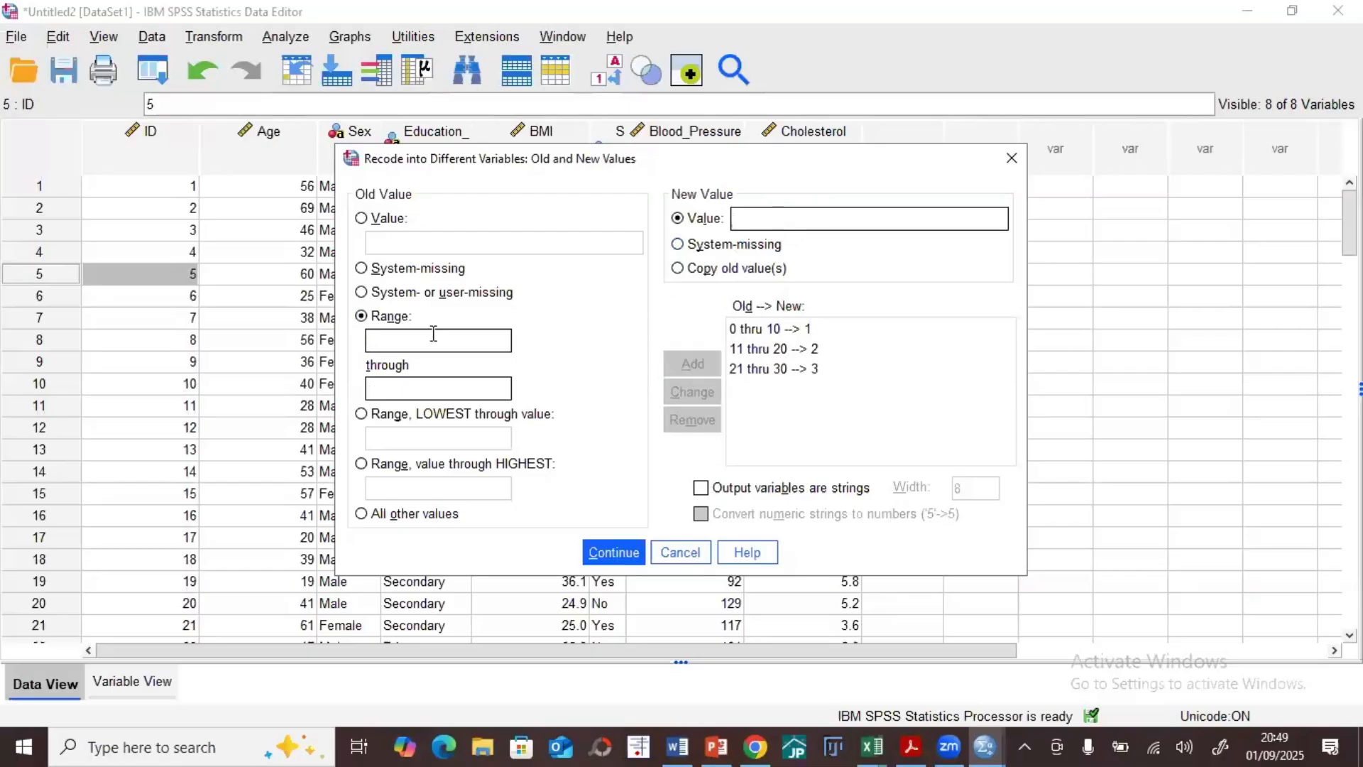
Step: Add a recode rule that maps the Age range 31 through 50 to 4
{"action": "left_click", "coordinate": [393, 342]}
{"action": "type", "text": "31"}
{"action": "type", "text": "4"}
{"action": "left_click", "coordinate": [701, 362]}
Step: Add a recode rule that maps ages from 51 through the highest value to 5
{"action": "type", "text": "51"}
{"action": "left_click", "coordinate": [395, 463]}
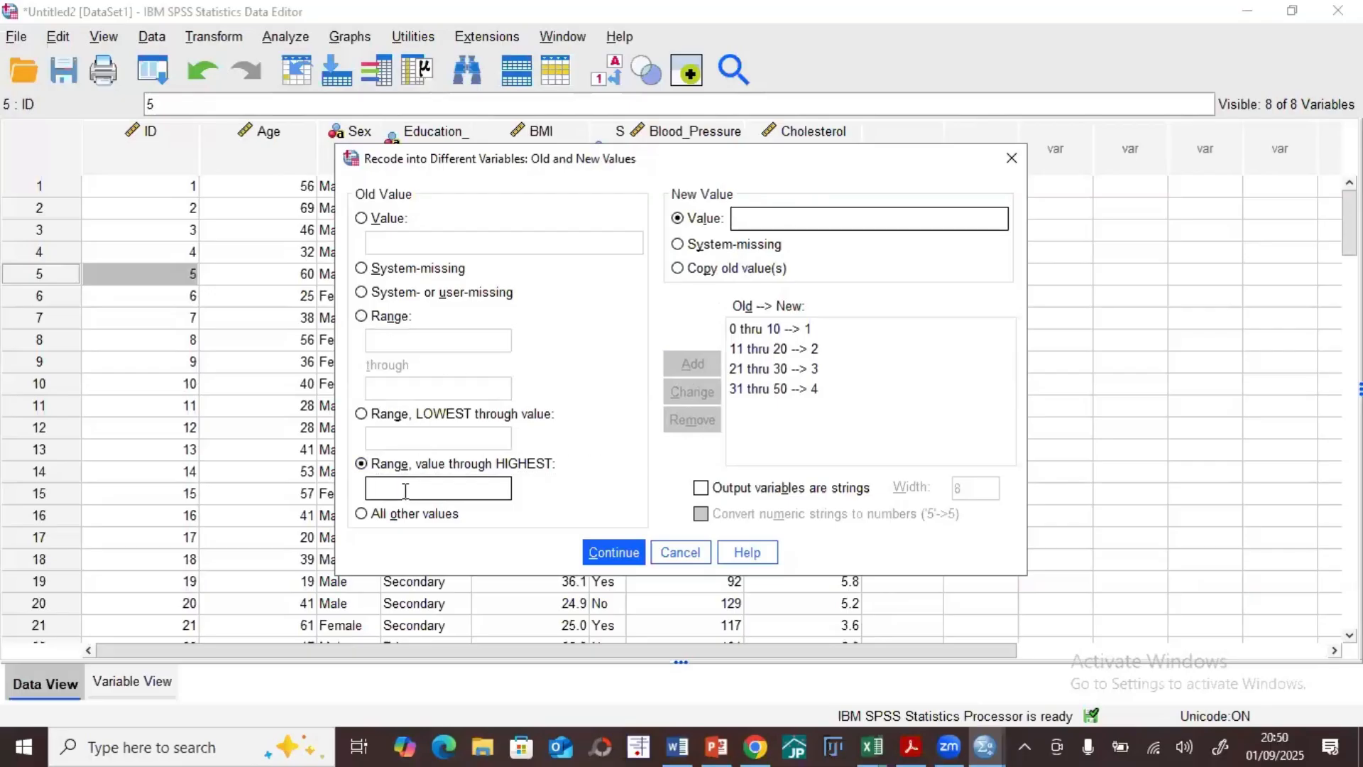
{"action": "type", "text": "51"}
{"action": "type", "text": "5"}
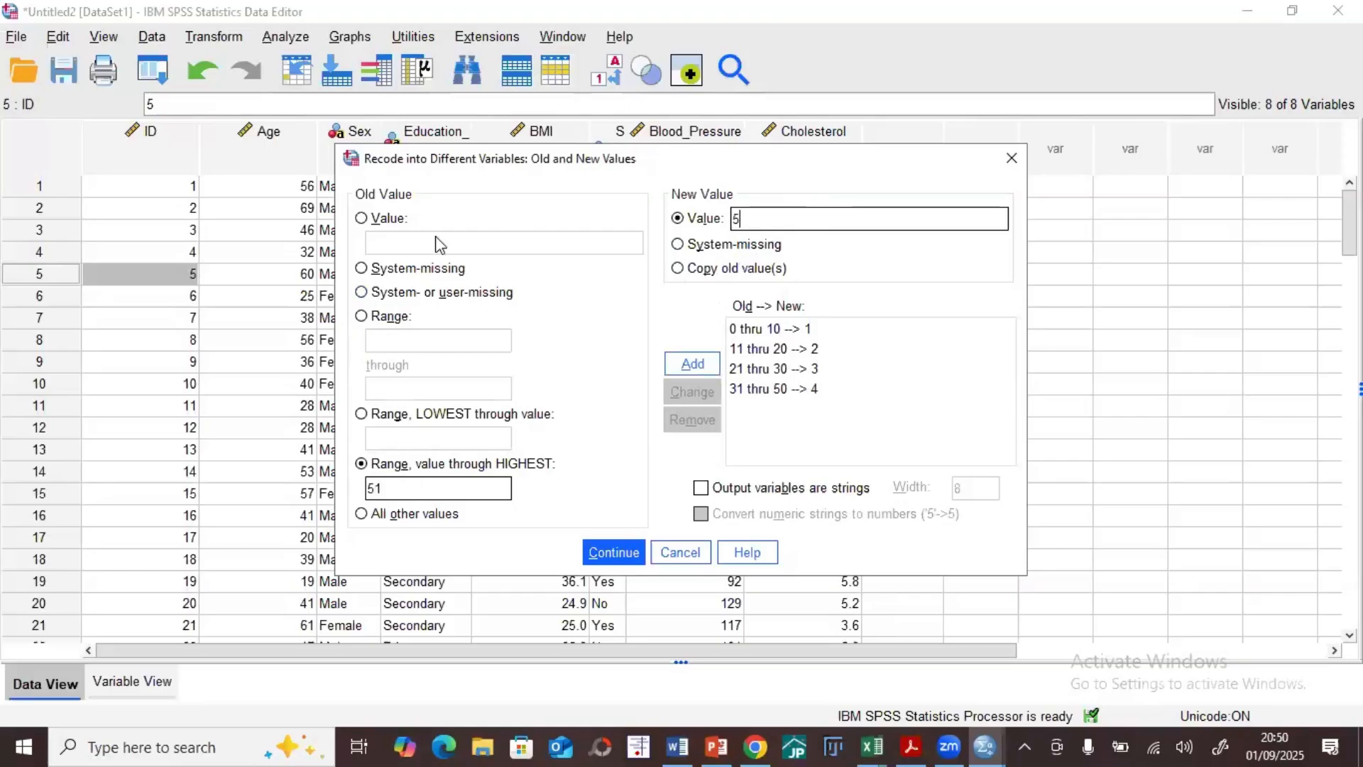
{"action": "left_click", "coordinate": [675, 362]}
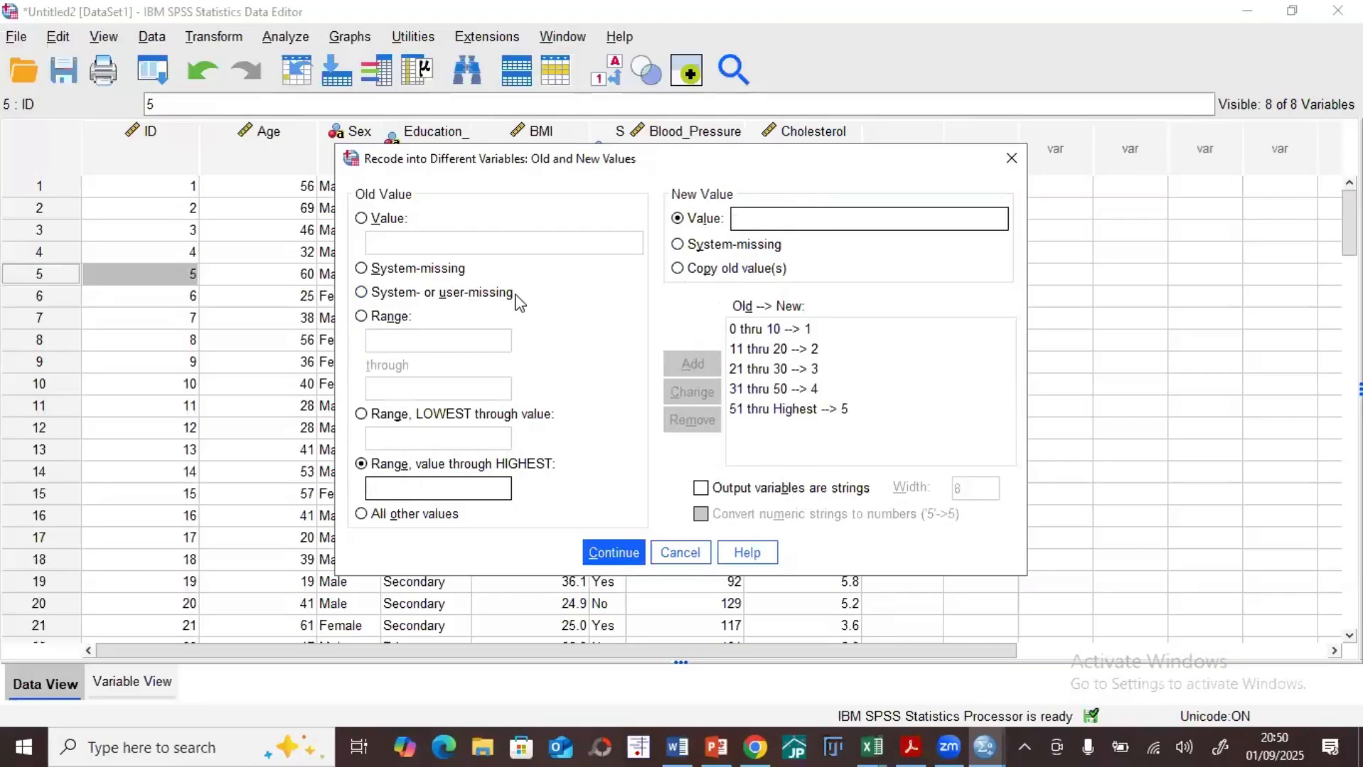
Step: Accept the rules and run the recode, minimize the output window, and compare the first case's Age with its AgeCat code
{"action": "left_click", "coordinate": [615, 552]}
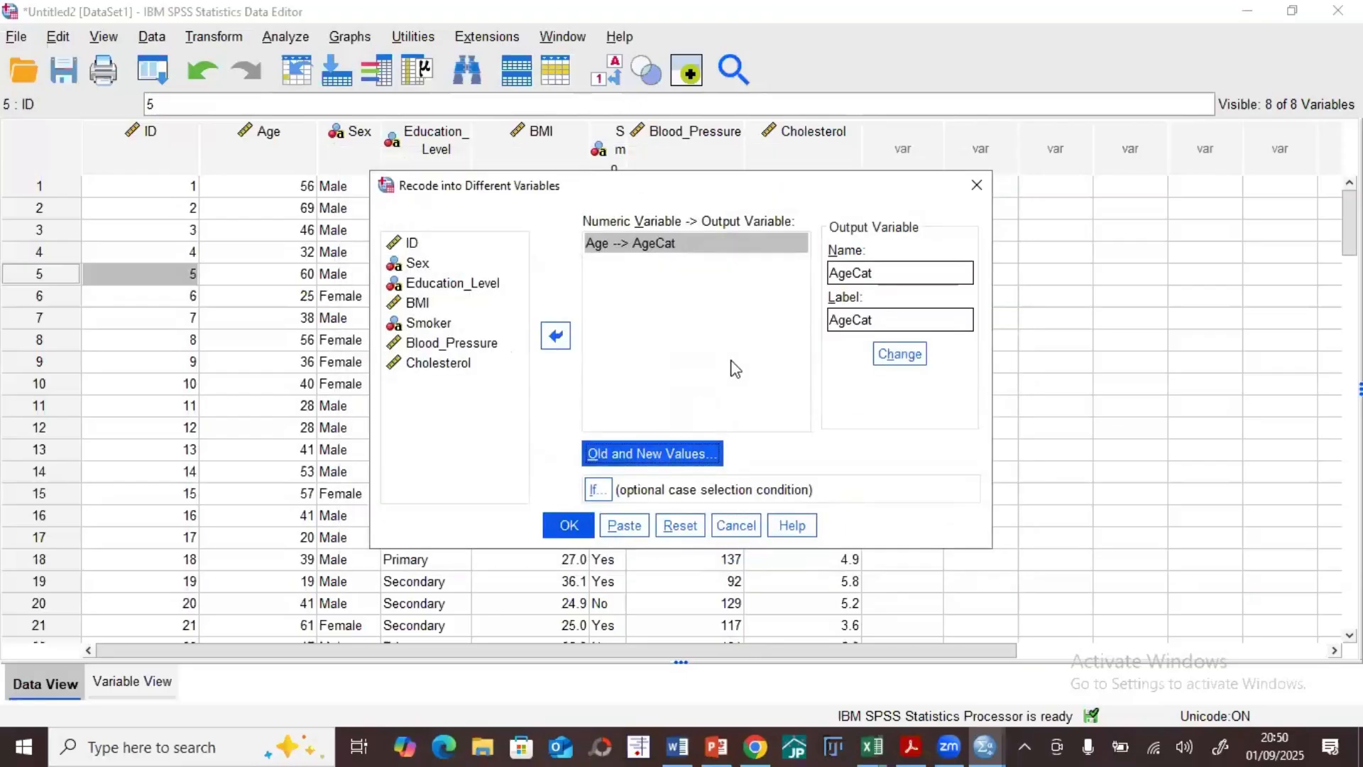
{"action": "left_click", "coordinate": [569, 527]}
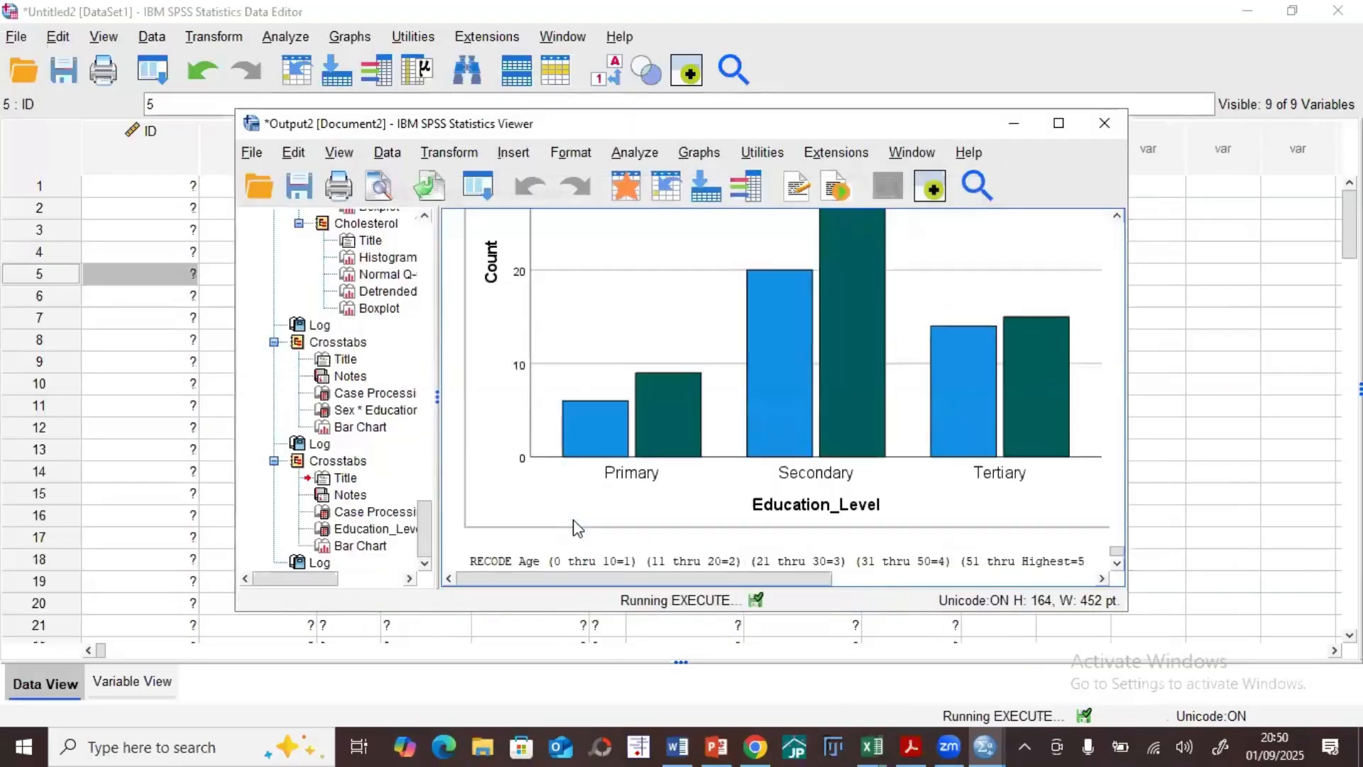
{"action": "left_click", "coordinate": [1017, 130]}
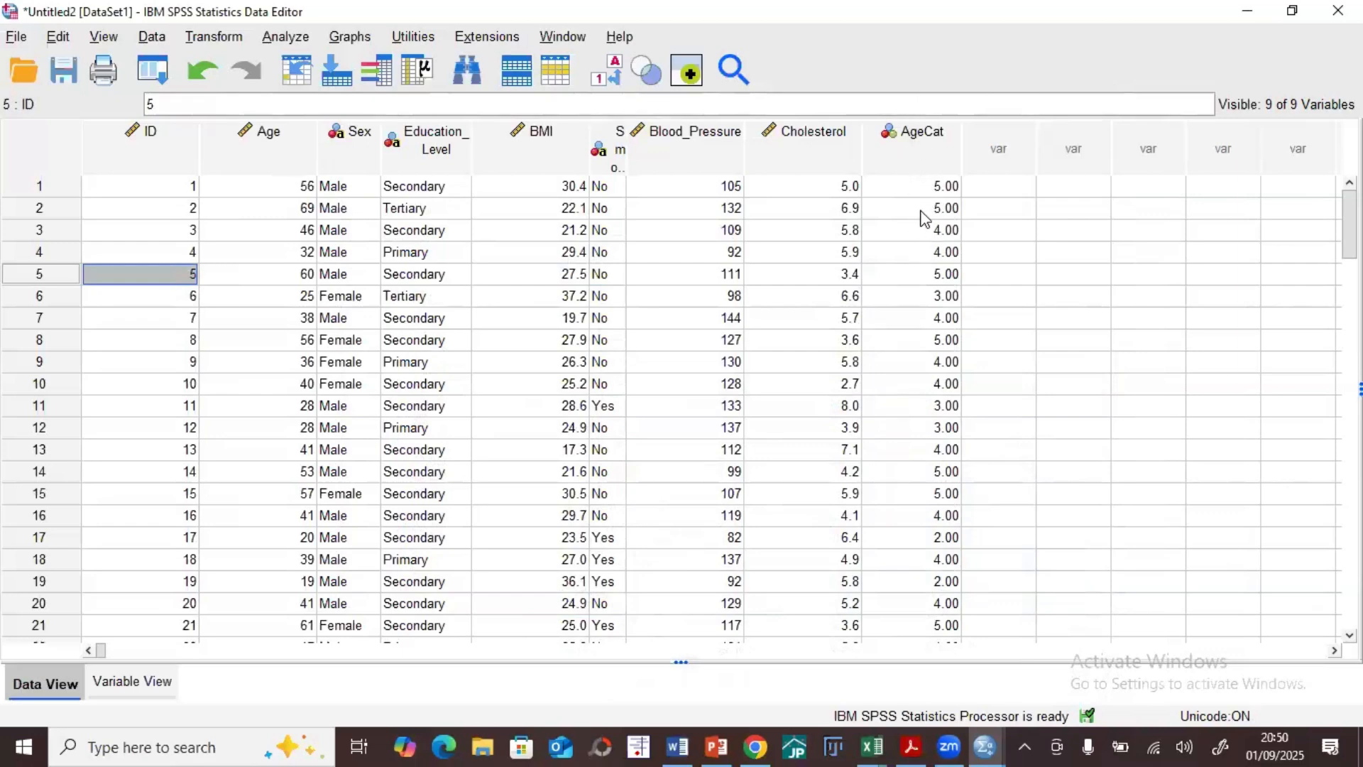
{"action": "left_click", "coordinate": [290, 188]}
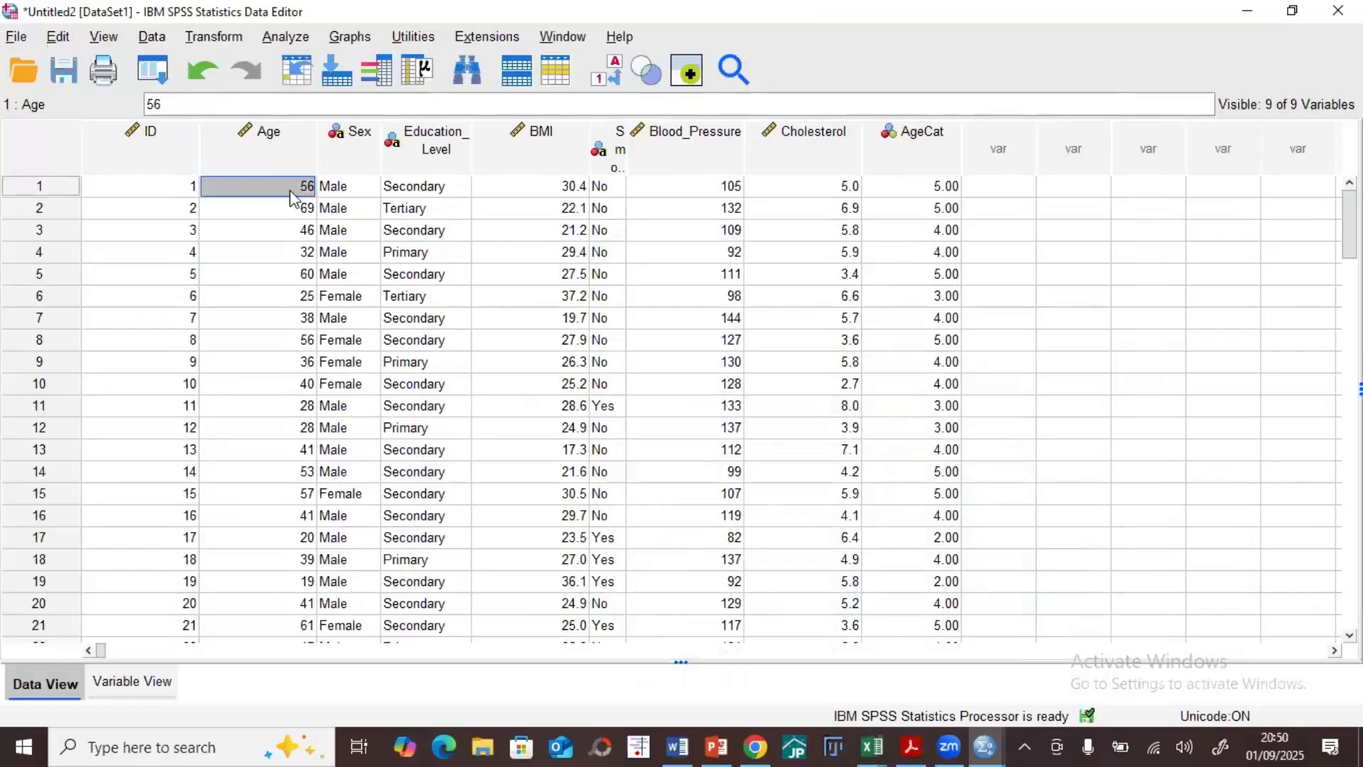
{"action": "left_click", "coordinate": [918, 189]}
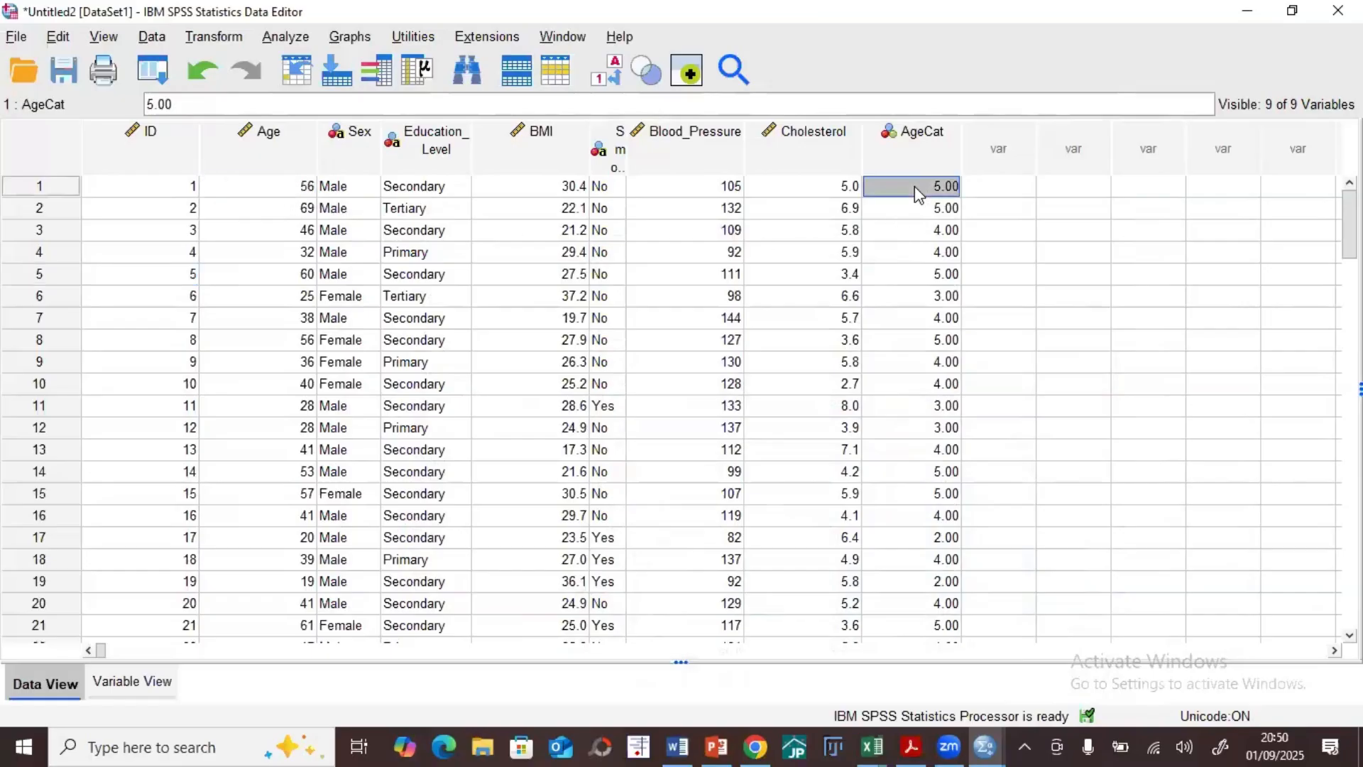
Step: Open the value labels of AgeCat in the variable view and label value 1 as 0-10
{"action": "left_click", "coordinate": [139, 681]}
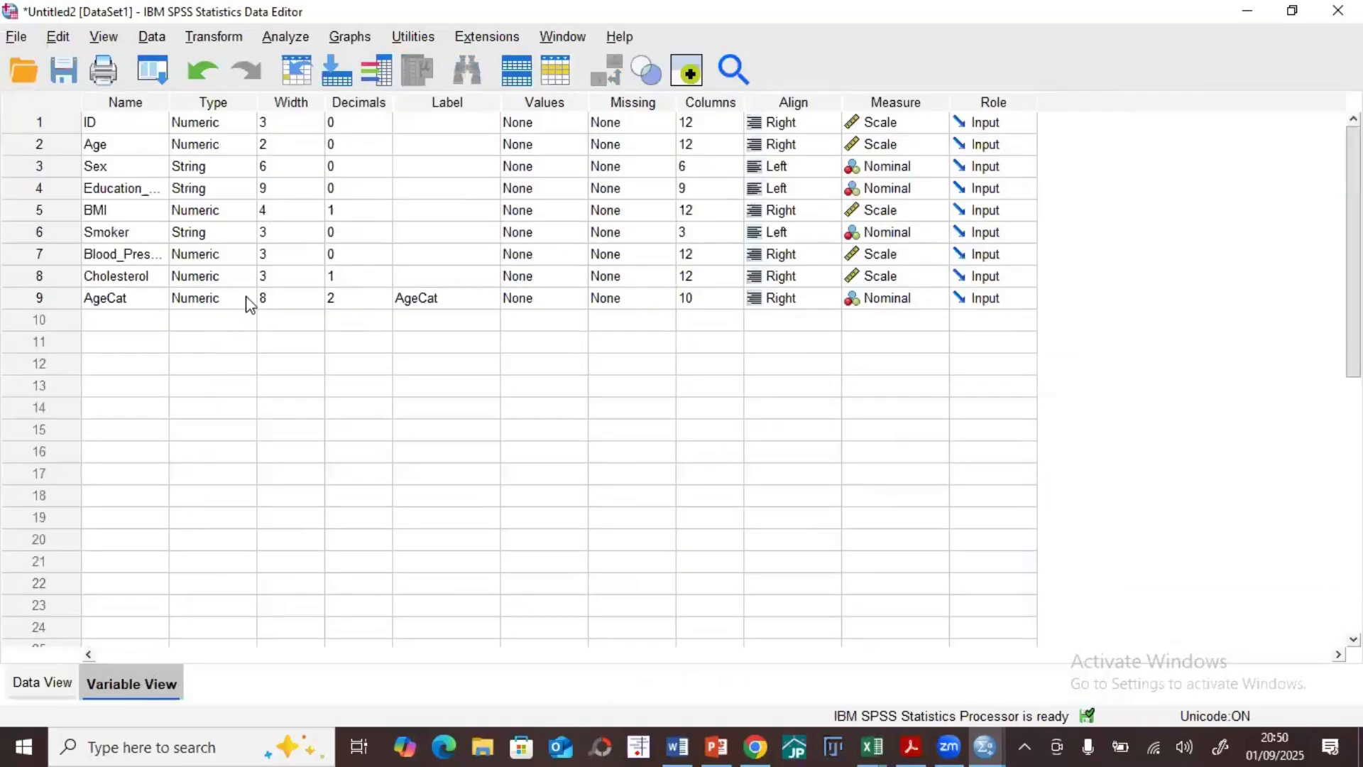
{"action": "left_click", "coordinate": [561, 301]}
{"action": "left_click", "coordinate": [579, 298]}
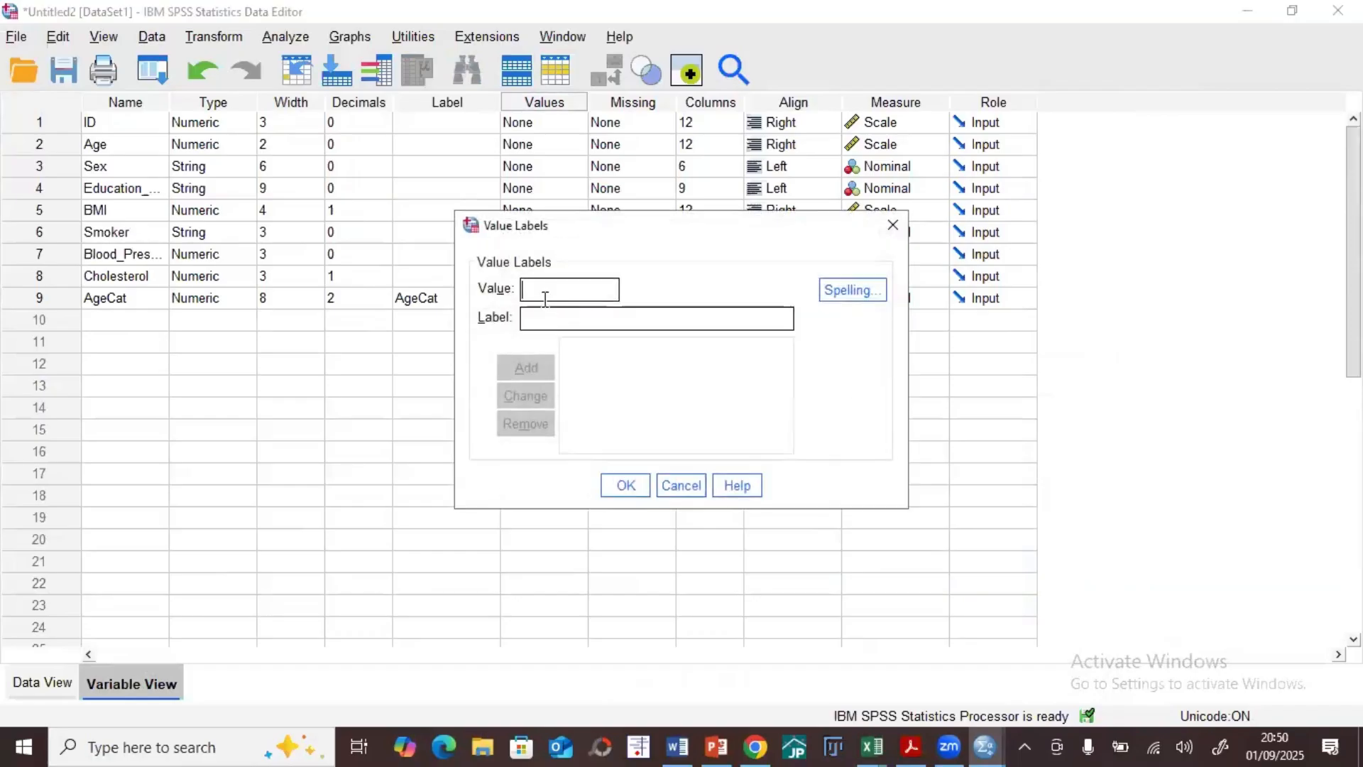
{"action": "type", "text": "1"}
{"action": "left_click", "coordinate": [567, 315]}
{"action": "type", "text": "0-"}
{"action": "left_click", "coordinate": [526, 370]}
Step: Add AgeCat value labels 11-20 for value 2 and 21-30 for value 3
{"action": "type", "text": "2"}
{"action": "left_click", "coordinate": [543, 317]}
{"action": "type", "text": "11-20"}
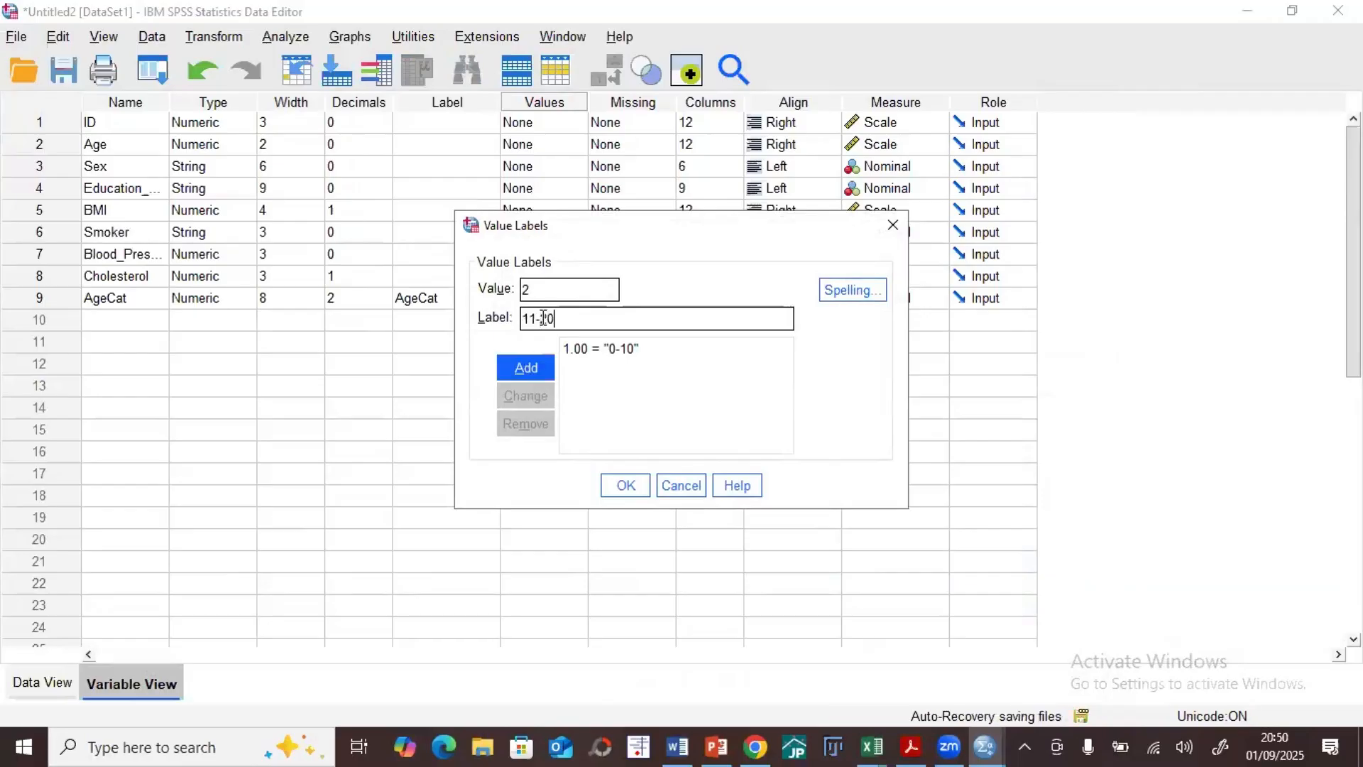
{"action": "left_click", "coordinate": [525, 362]}
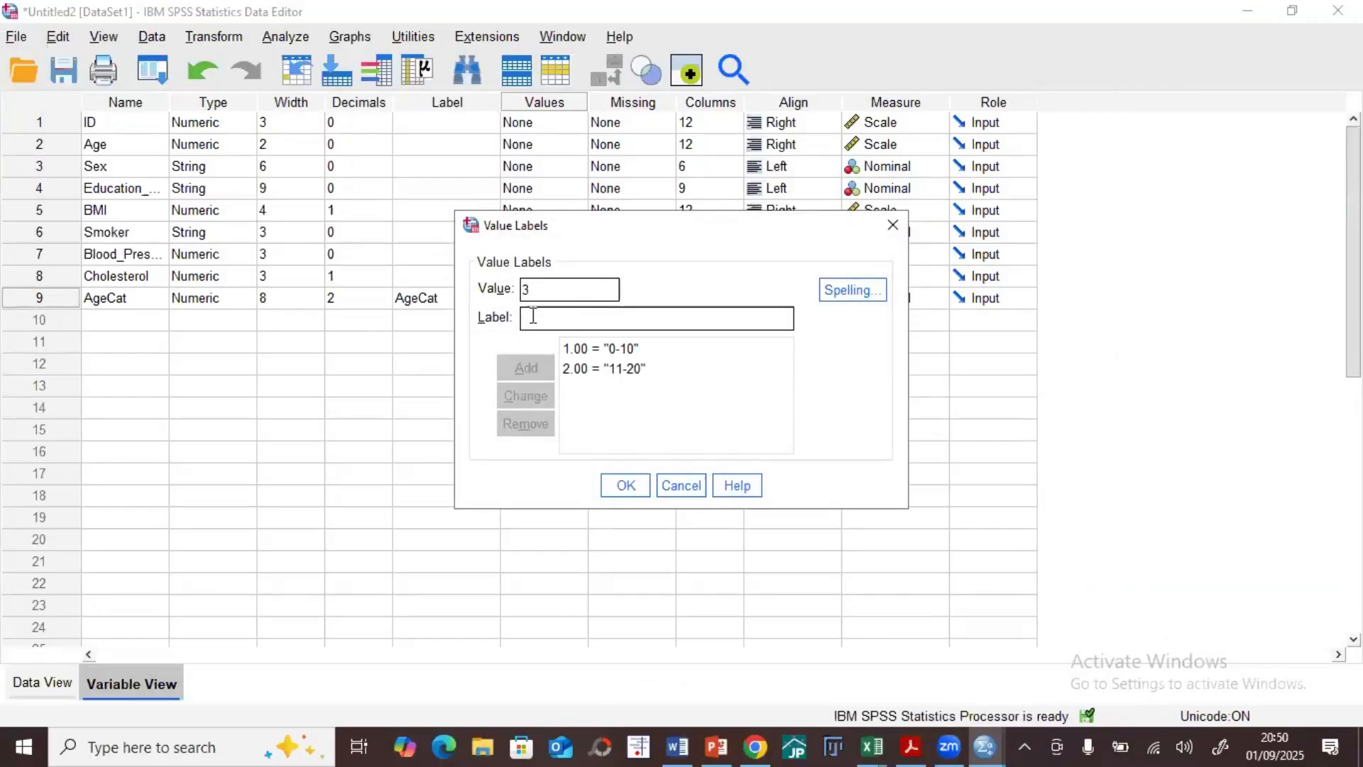
{"action": "type", "text": "21-30"}
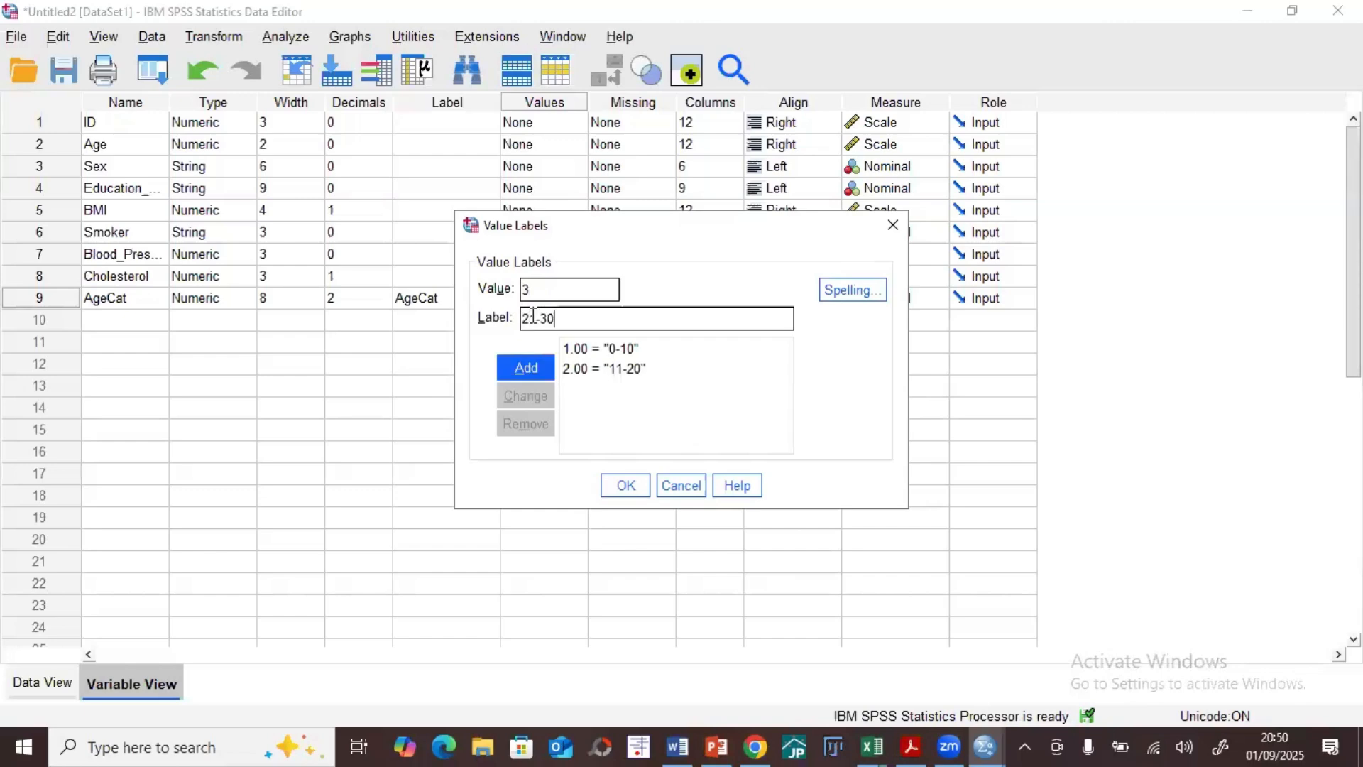
{"action": "left_click", "coordinate": [517, 365]}
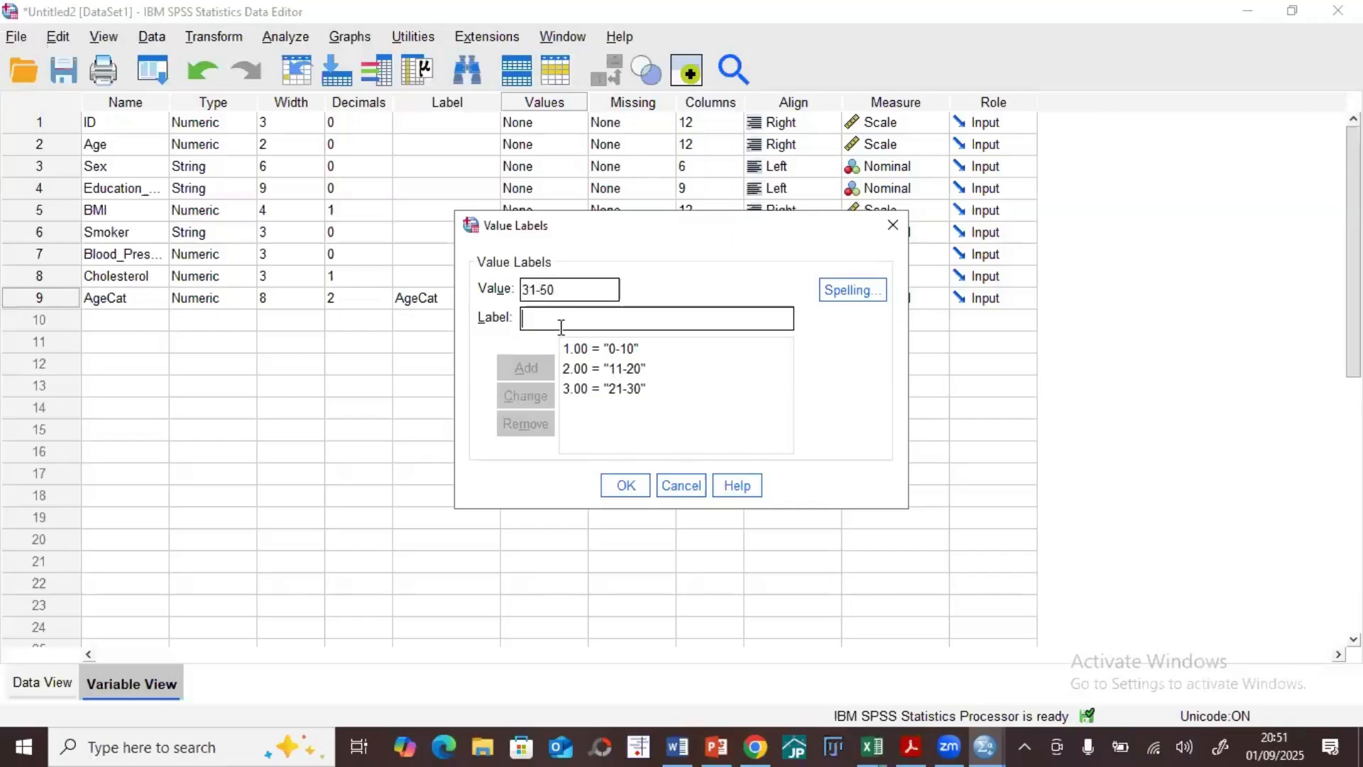
{"action": "type", "text": "4"}
{"action": "left_click", "coordinate": [529, 367]}
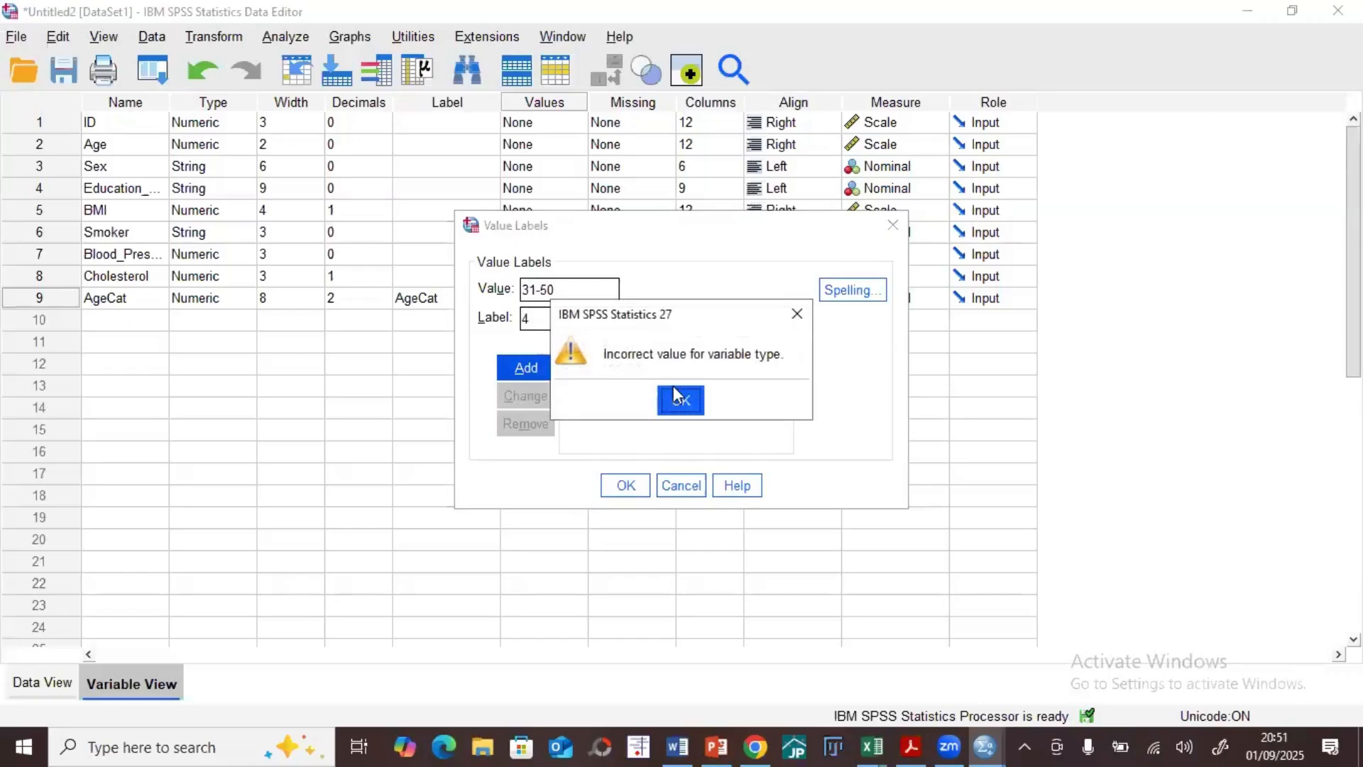
{"action": "key", "text": "Return"}
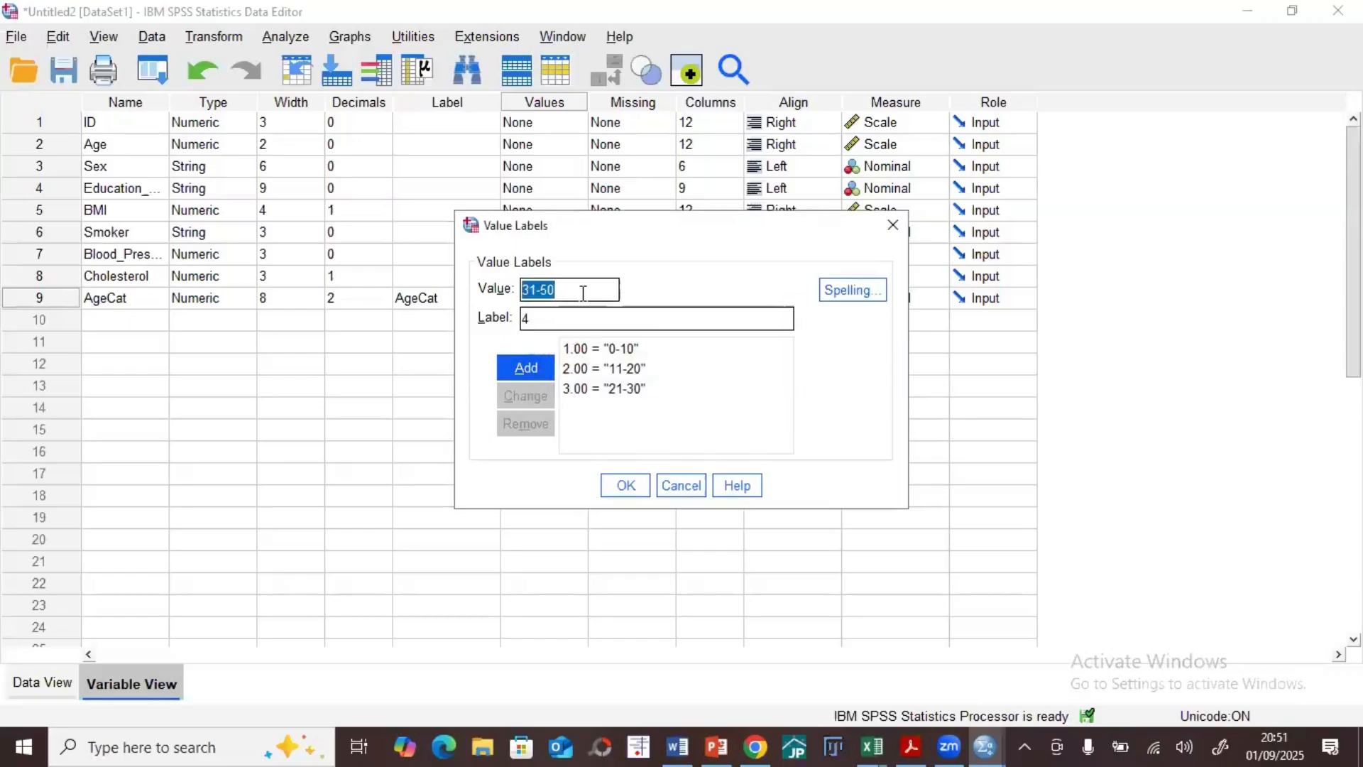
Step: Correct the swapped entries so that AgeCat value 4 is labelled 31-50, and add the label
{"action": "type", "text": "4"}
{"action": "key", "text": "Tab"}
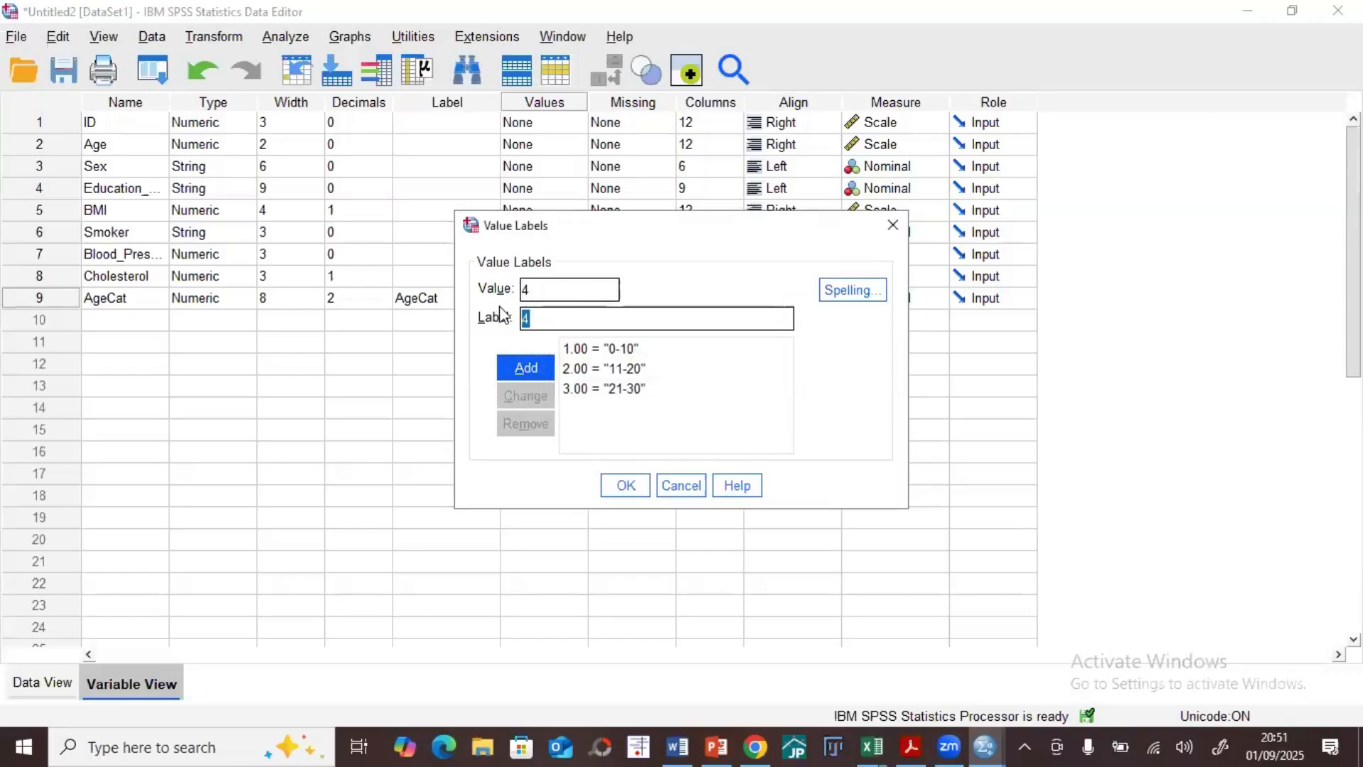
{"action": "type", "text": "31-50"}
{"action": "left_click", "coordinate": [524, 369]}
Step: Label AgeCat value 5 as >50 and accept the value labels
{"action": "type", "text": "5"}
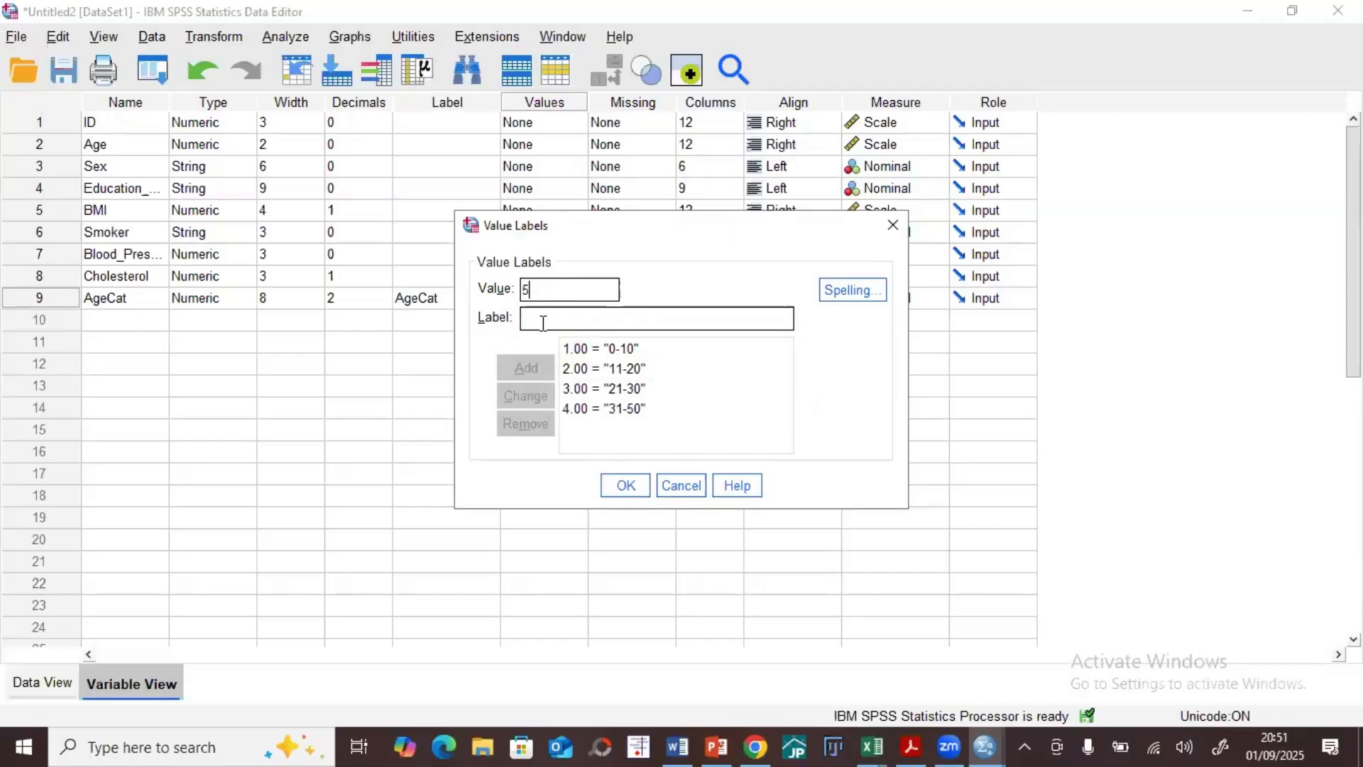
{"action": "type", "text": ">50"}
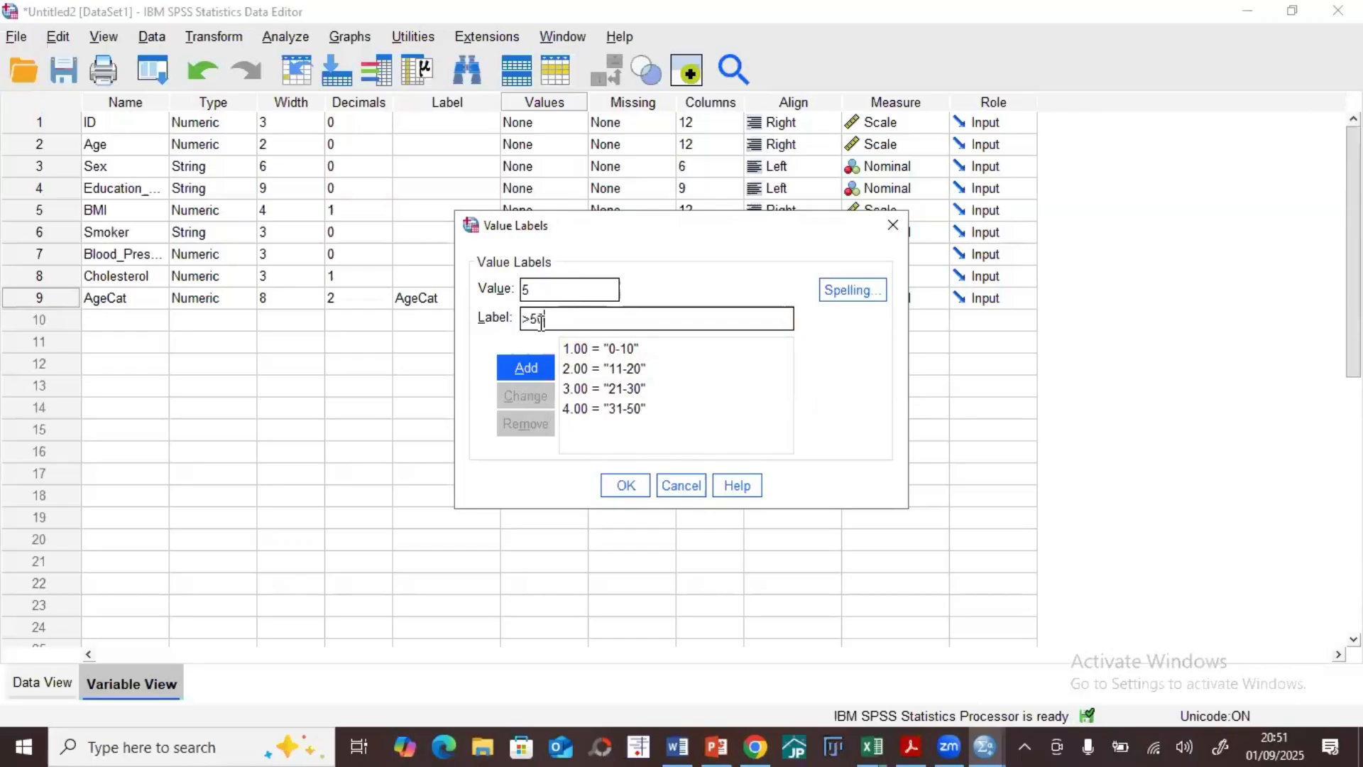
{"action": "left_click", "coordinate": [525, 368]}
{"action": "left_click", "coordinate": [626, 485]}
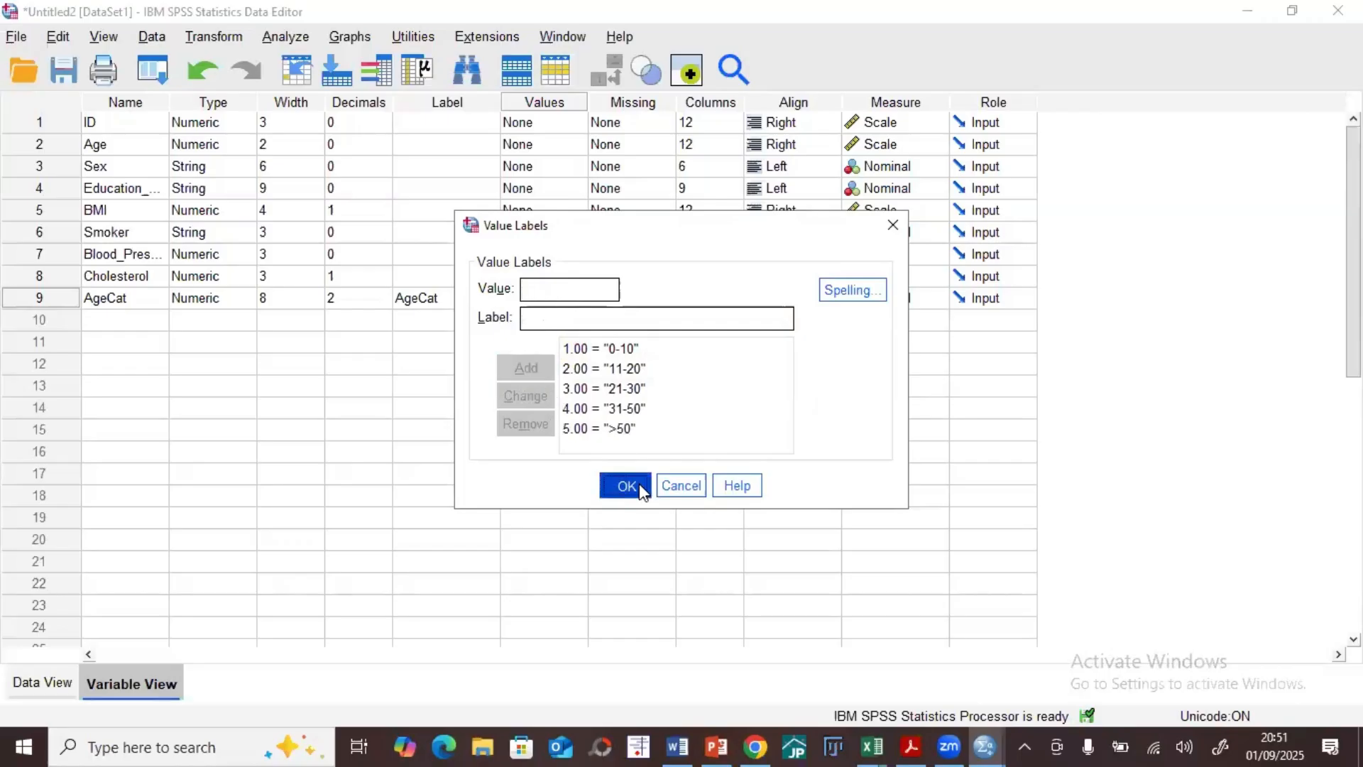
Step: Check the AgeCat column in the data view, set the variable's decimals to 0, and return to the data view
{"action": "left_click", "coordinate": [50, 685]}
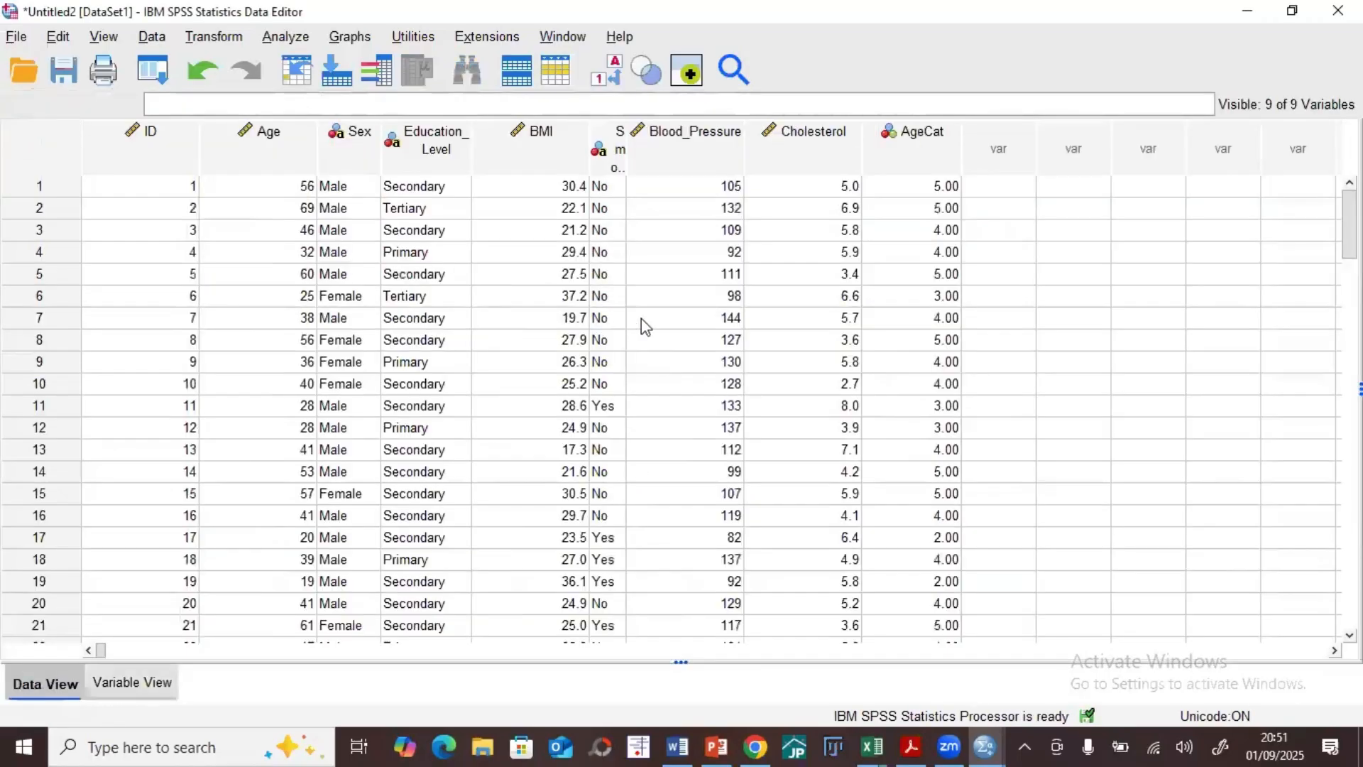
{"action": "left_click", "coordinate": [128, 683]}
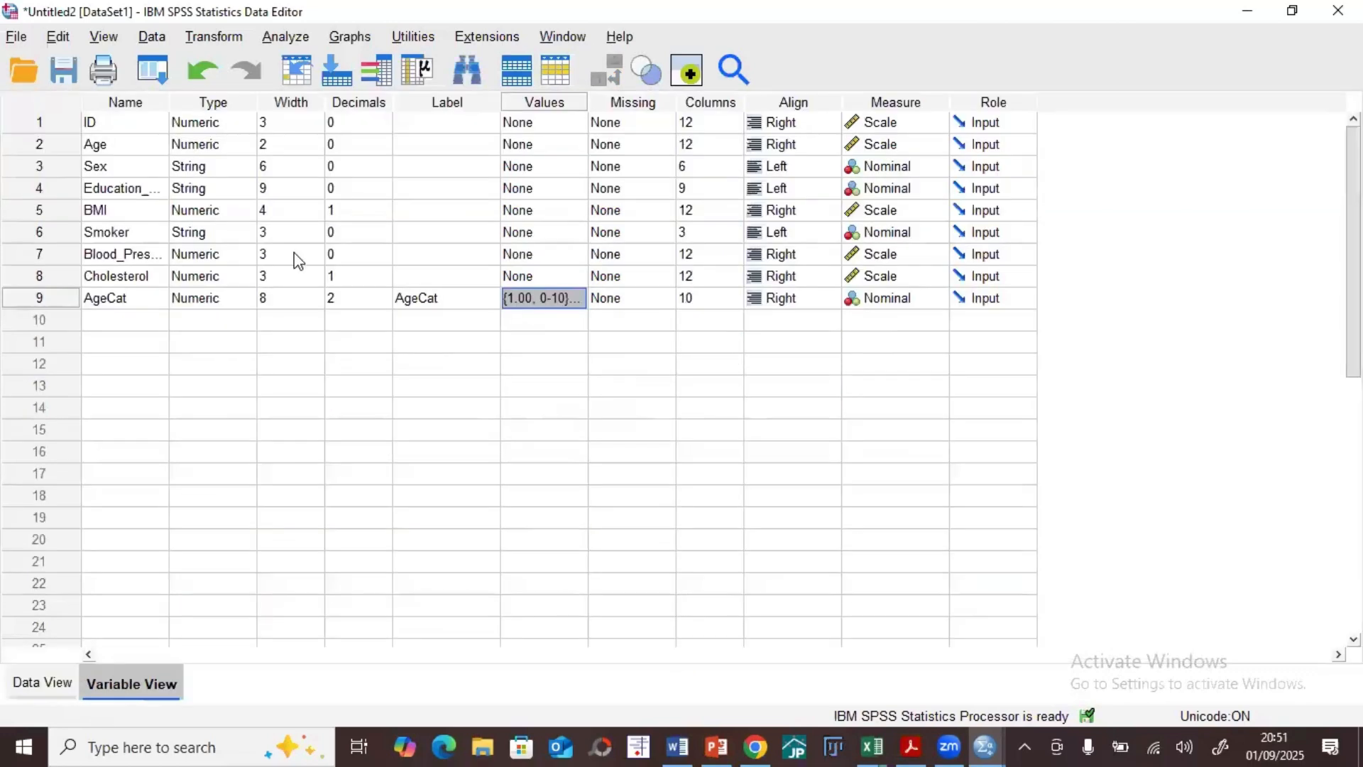
{"action": "left_click", "coordinate": [377, 304]}
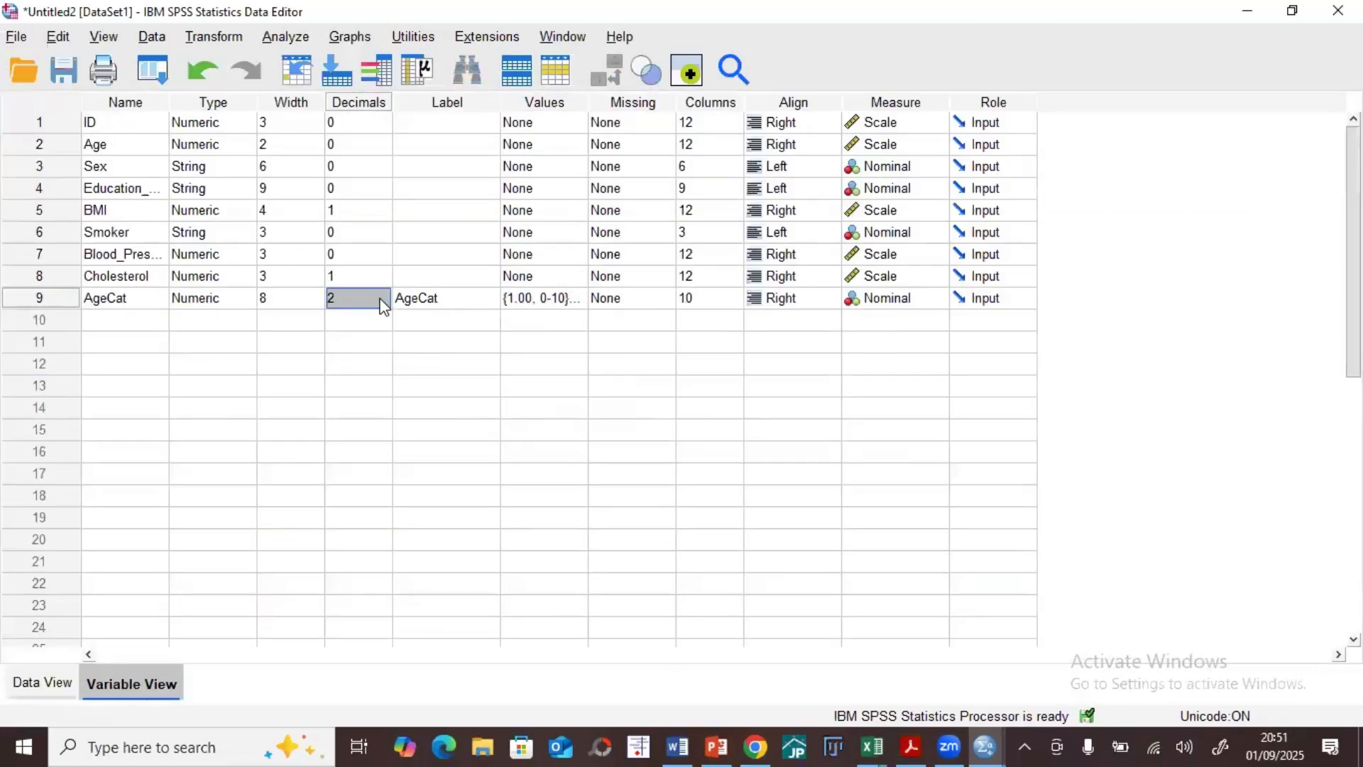
{"action": "double_click", "coordinate": [379, 305]}
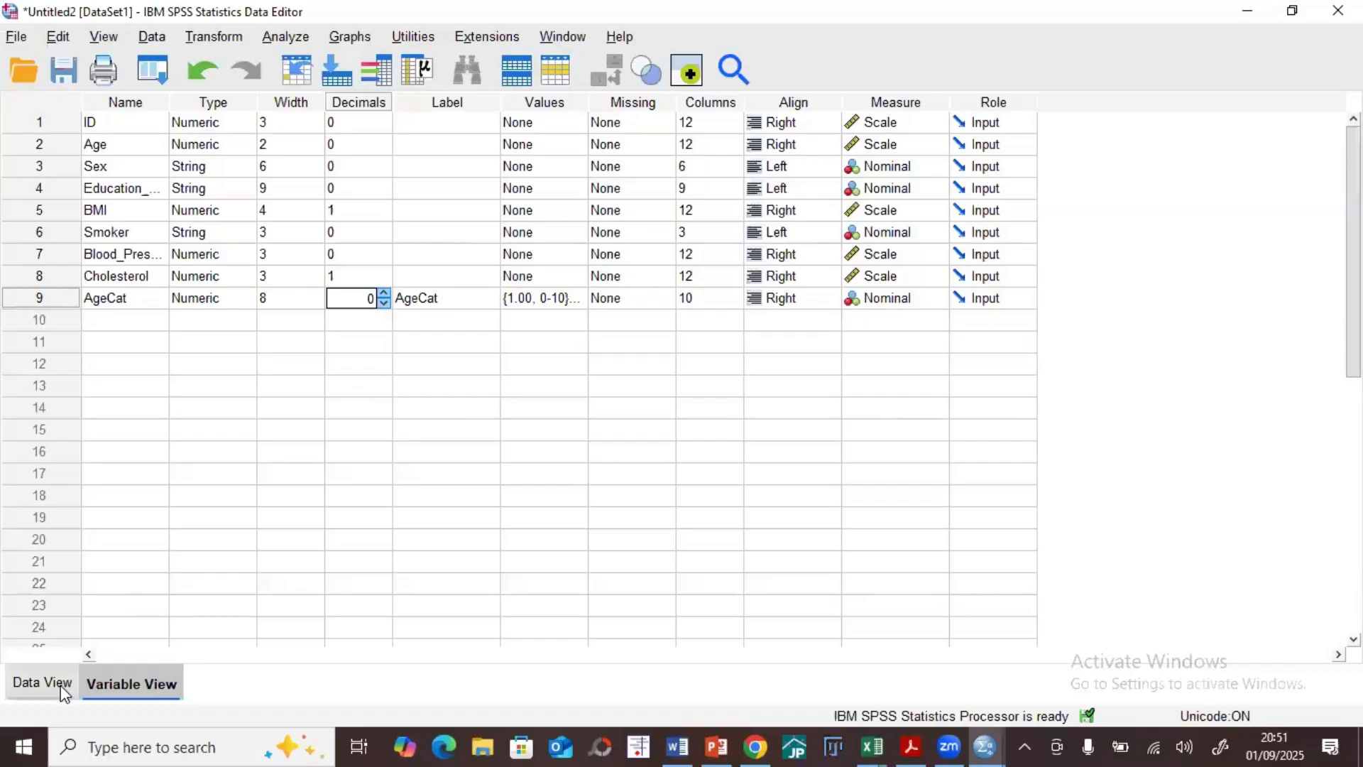
{"action": "left_click", "coordinate": [21, 683]}
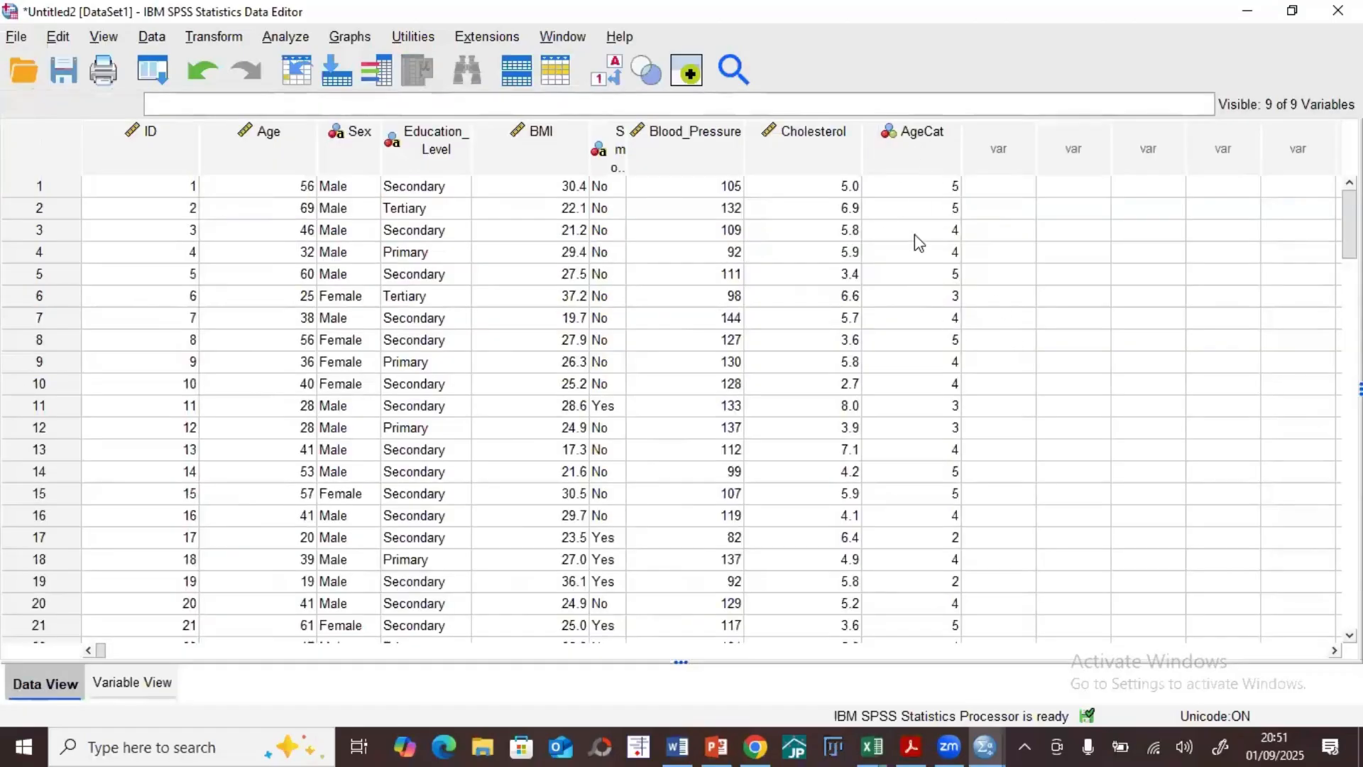
Step: Run a Frequencies analysis on AgeCat in place of Sex, and maximize the output window to show its tables
{"action": "left_click", "coordinate": [286, 36]}
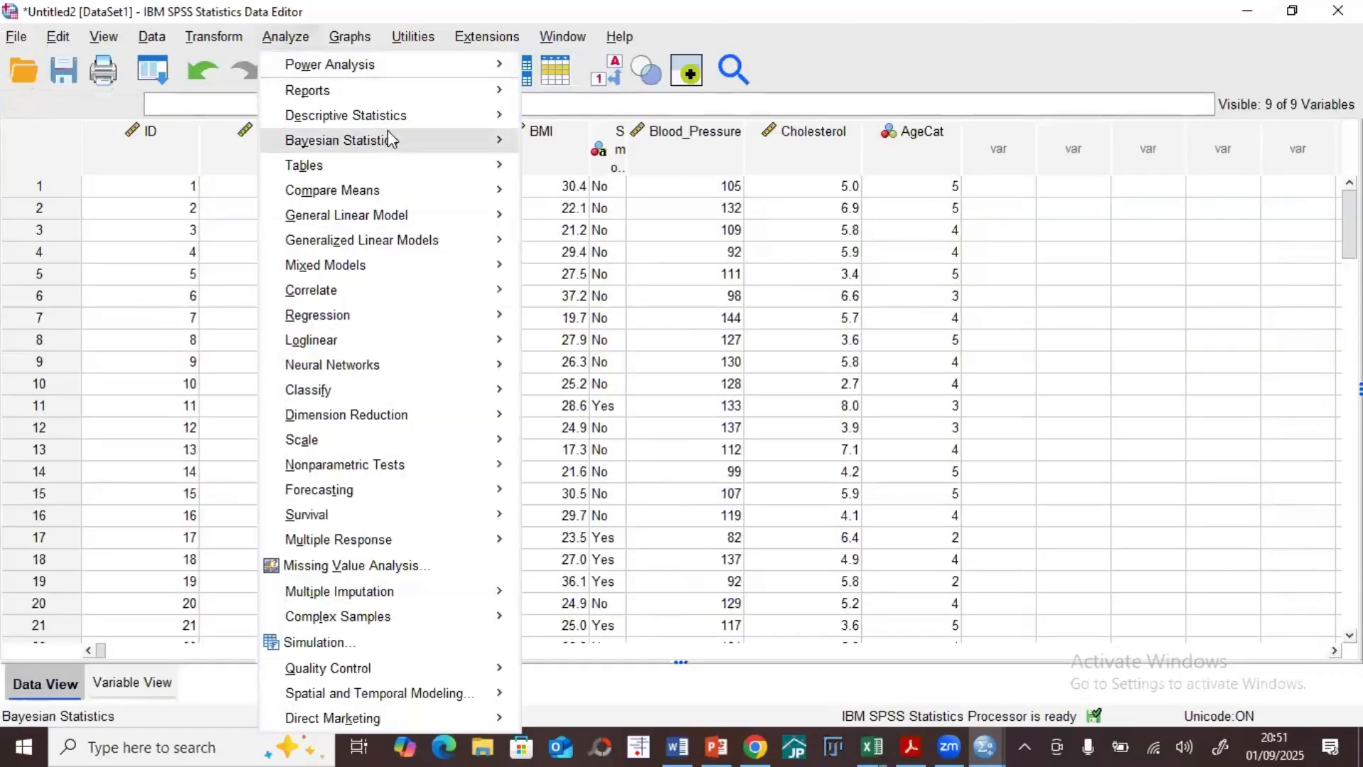
{"action": "mouse_move", "coordinate": [495, 118]}
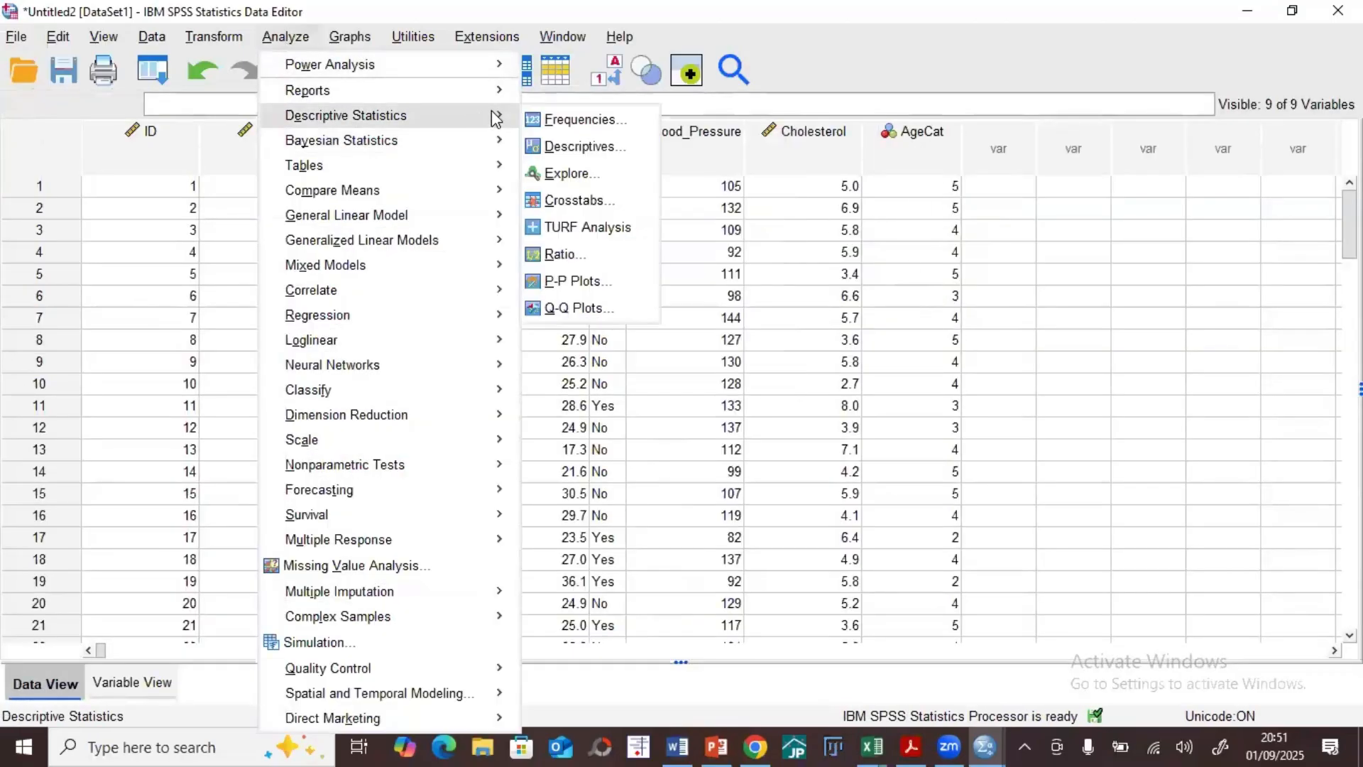
{"action": "left_click", "coordinate": [574, 122]}
{"action": "left_click", "coordinate": [687, 285]}
{"action": "left_click", "coordinate": [638, 353]}
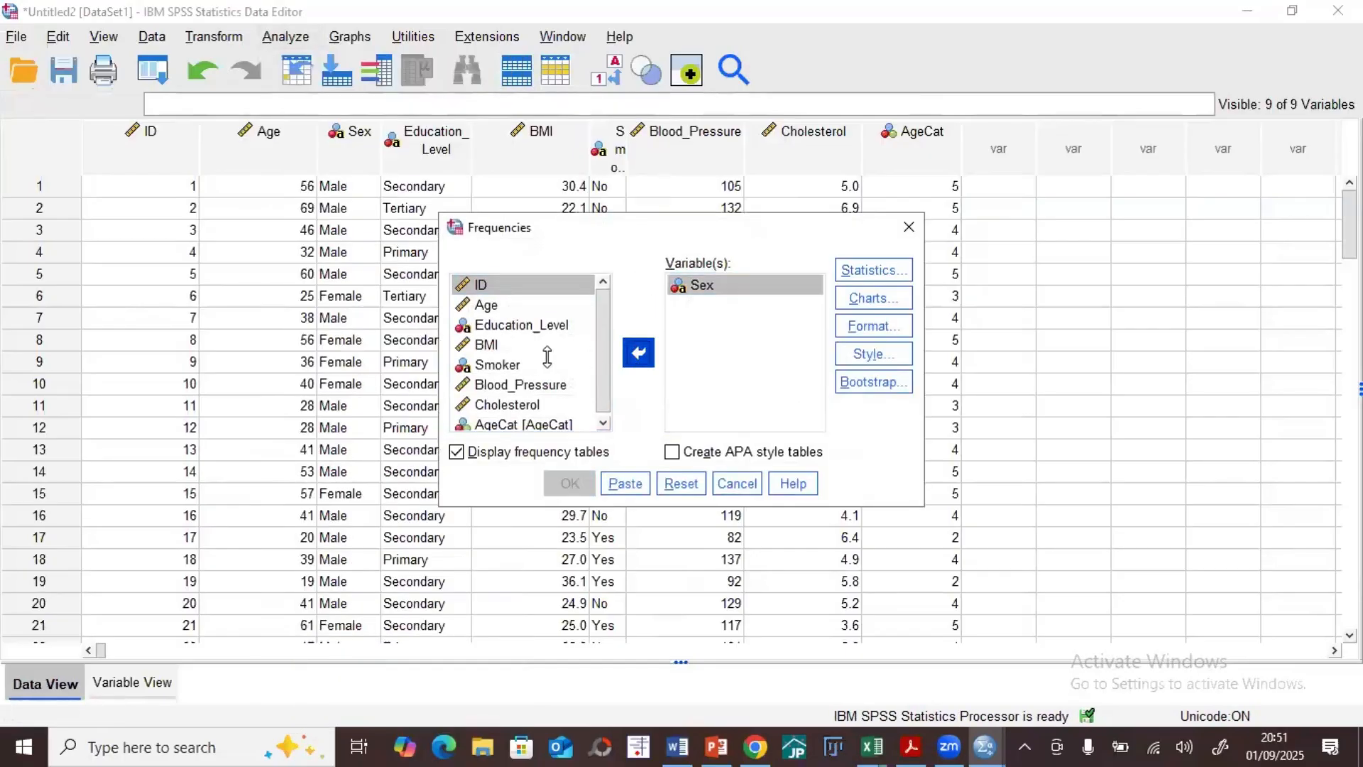
{"action": "scroll", "coordinate": [549, 419], "scroll_direction": "down", "scroll_amount": 1}
{"action": "left_click", "coordinate": [529, 421]}
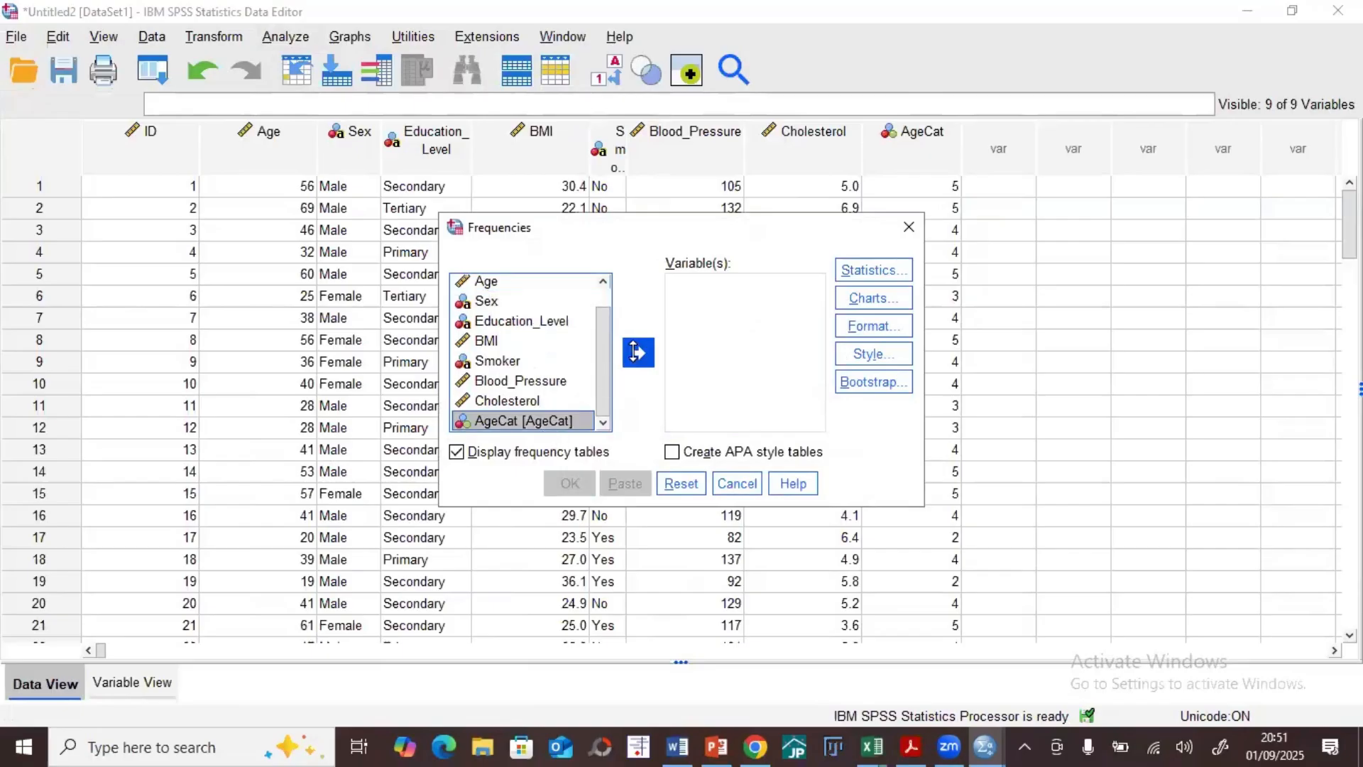
{"action": "left_click", "coordinate": [638, 353]}
{"action": "left_click", "coordinate": [576, 472]}
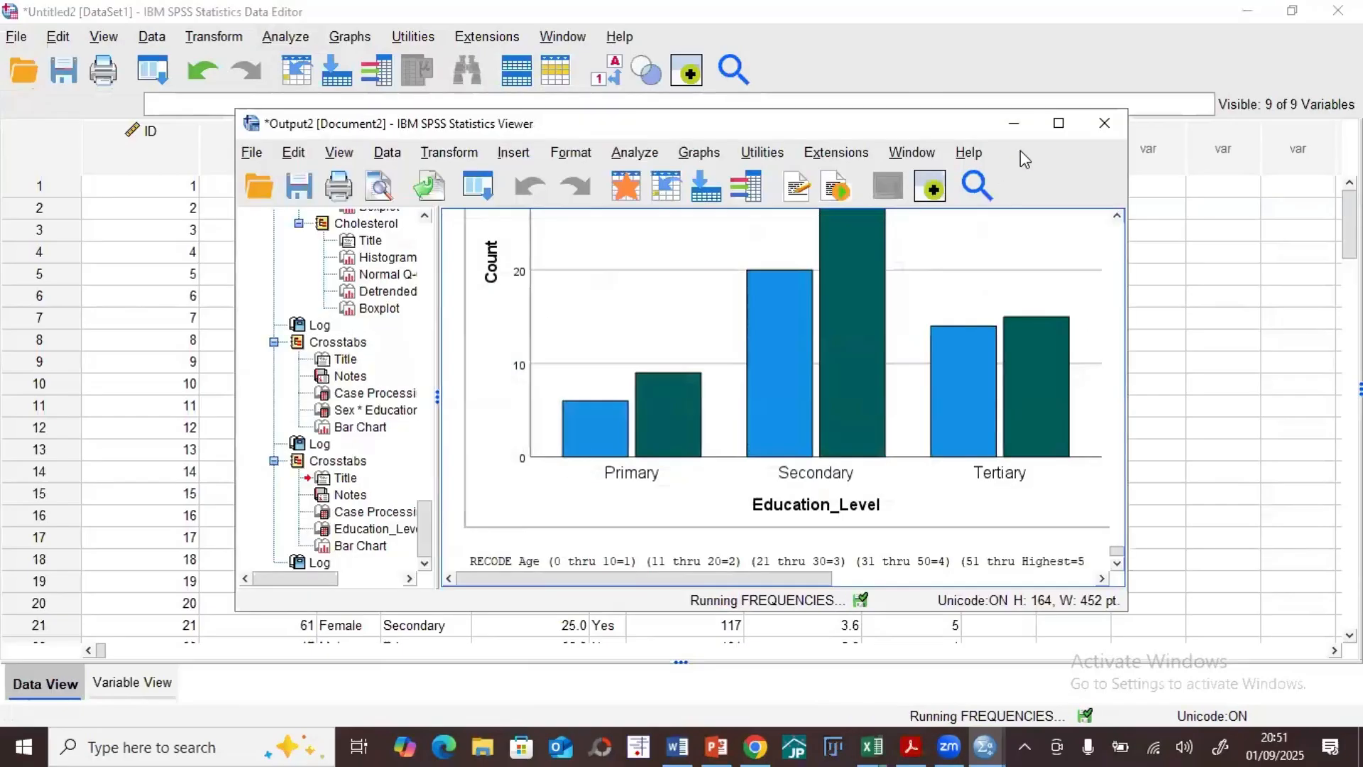
{"action": "left_click", "coordinate": [1056, 122]}
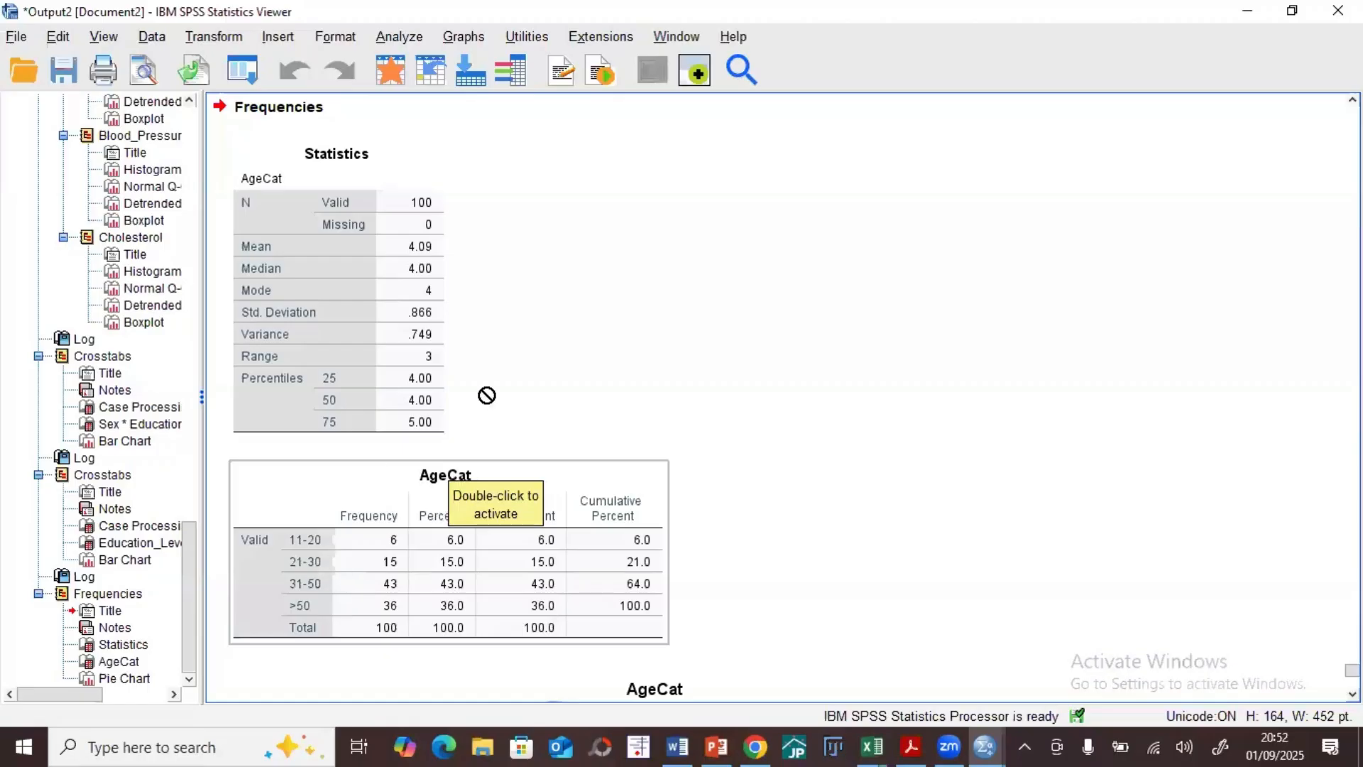
Step: Minimize the SPSS output and data windows and review the BMI result line in the Word document
{"action": "left_click", "coordinate": [1236, 14]}
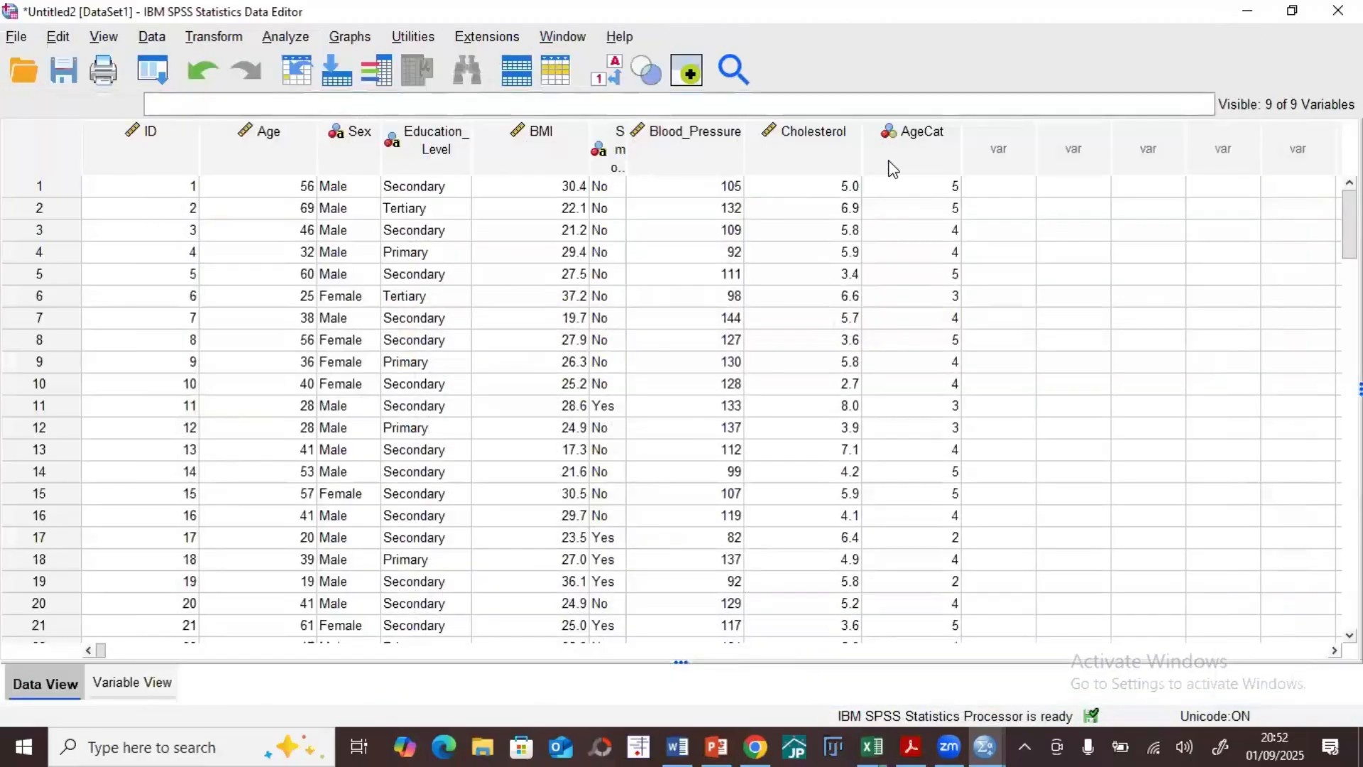
{"action": "left_click", "coordinate": [1248, 12]}
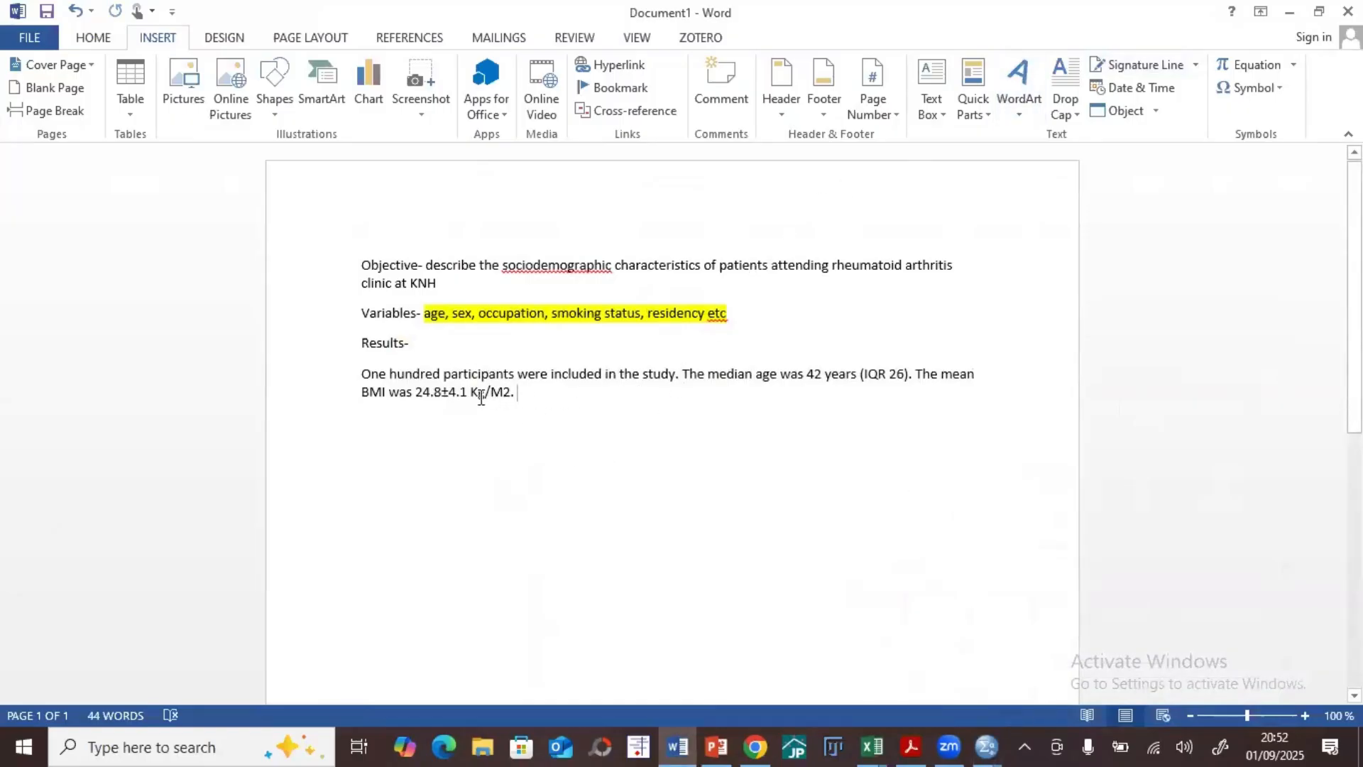
{"action": "left_click_drag", "start_coordinate": [513, 404], "coordinate": [358, 381]}
{"action": "left_click", "coordinate": [390, 419]}
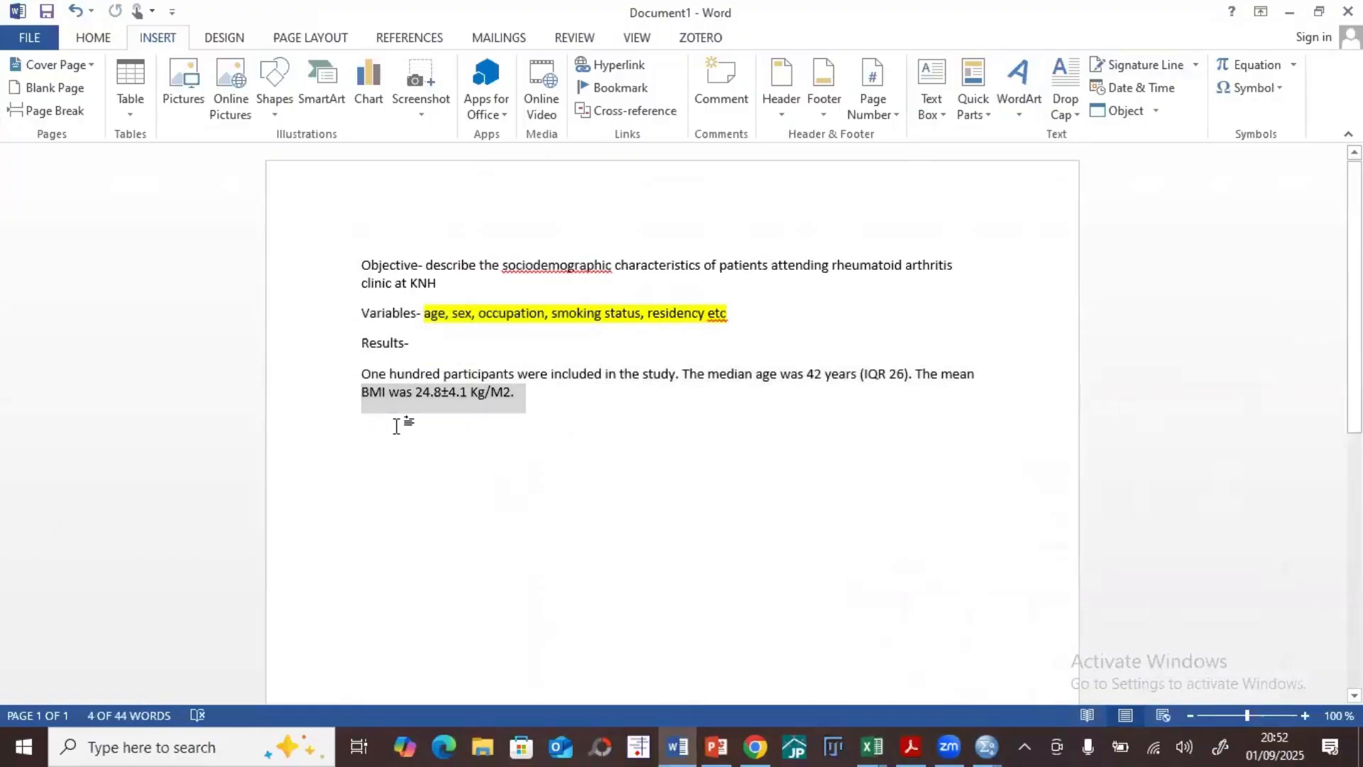
Step: Switch to the Descriptive Statistics presentation in PowerPoint, start the slide show from the current slide, and advance to the Data Visualization slide
{"action": "left_click", "coordinate": [718, 742]}
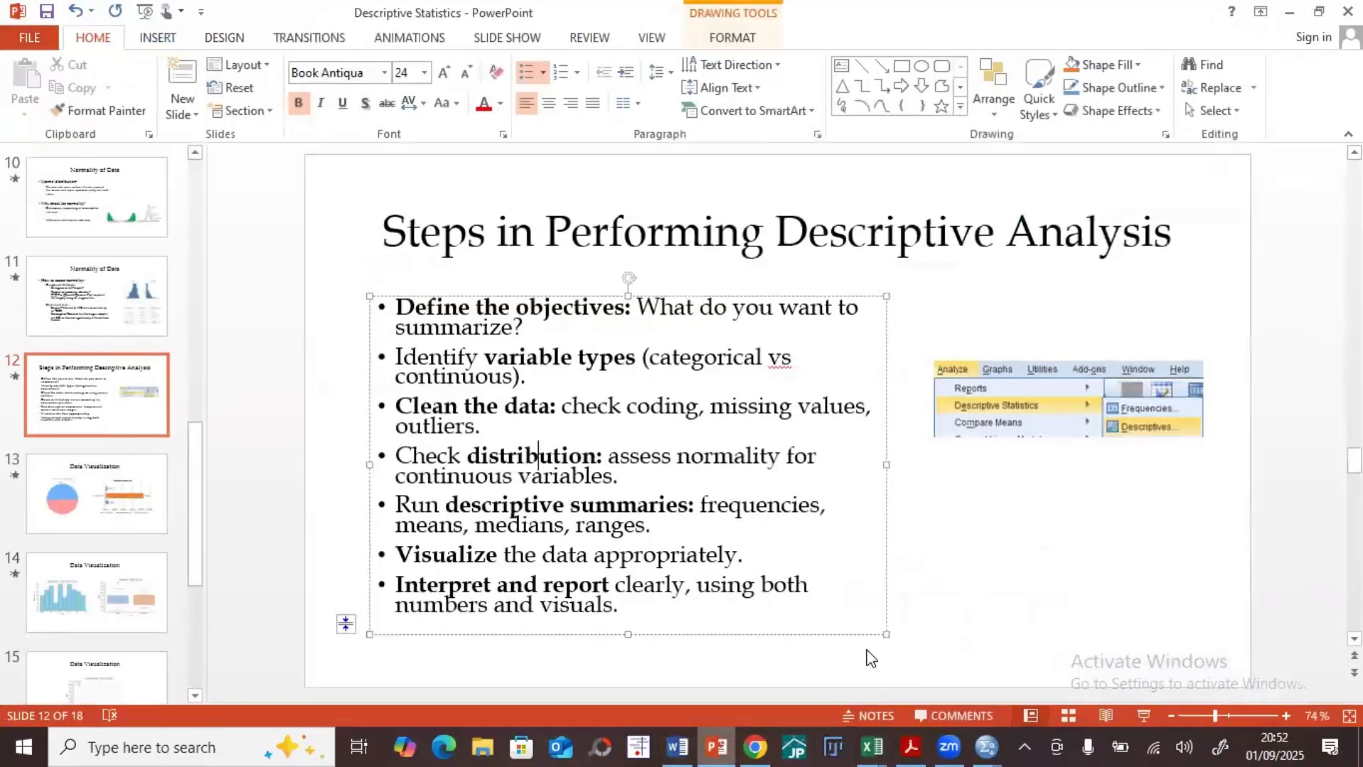
{"action": "left_click", "coordinate": [1155, 716]}
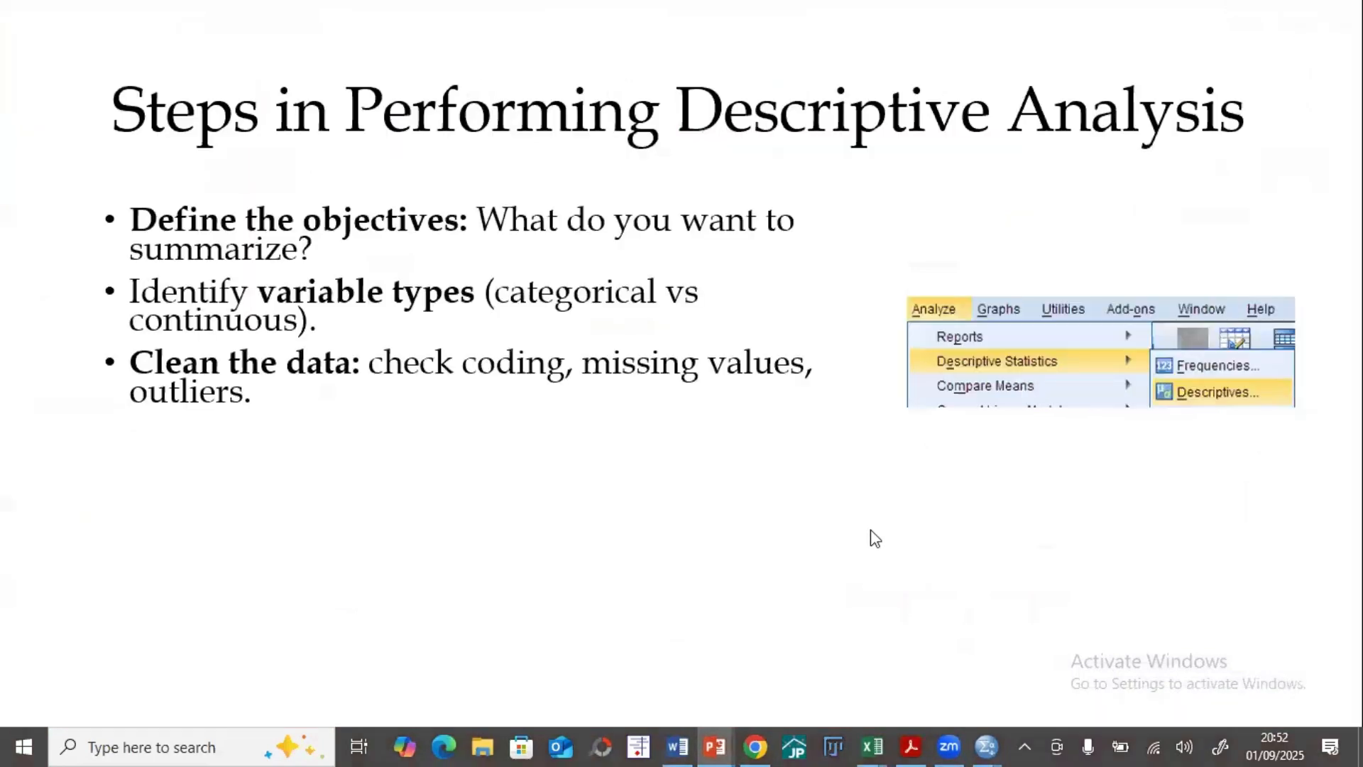
{"action": "scroll", "coordinate": [871, 529], "scroll_direction": "down", "scroll_amount": 5}
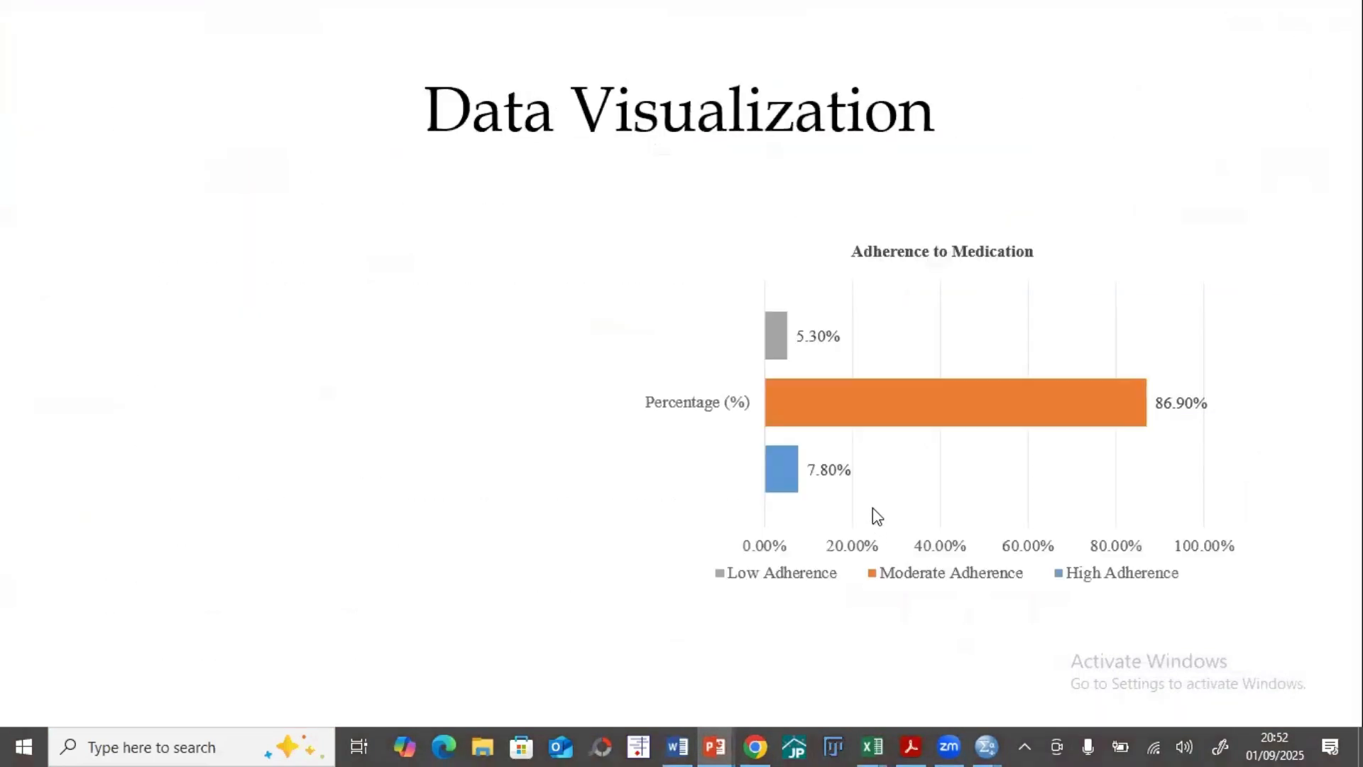